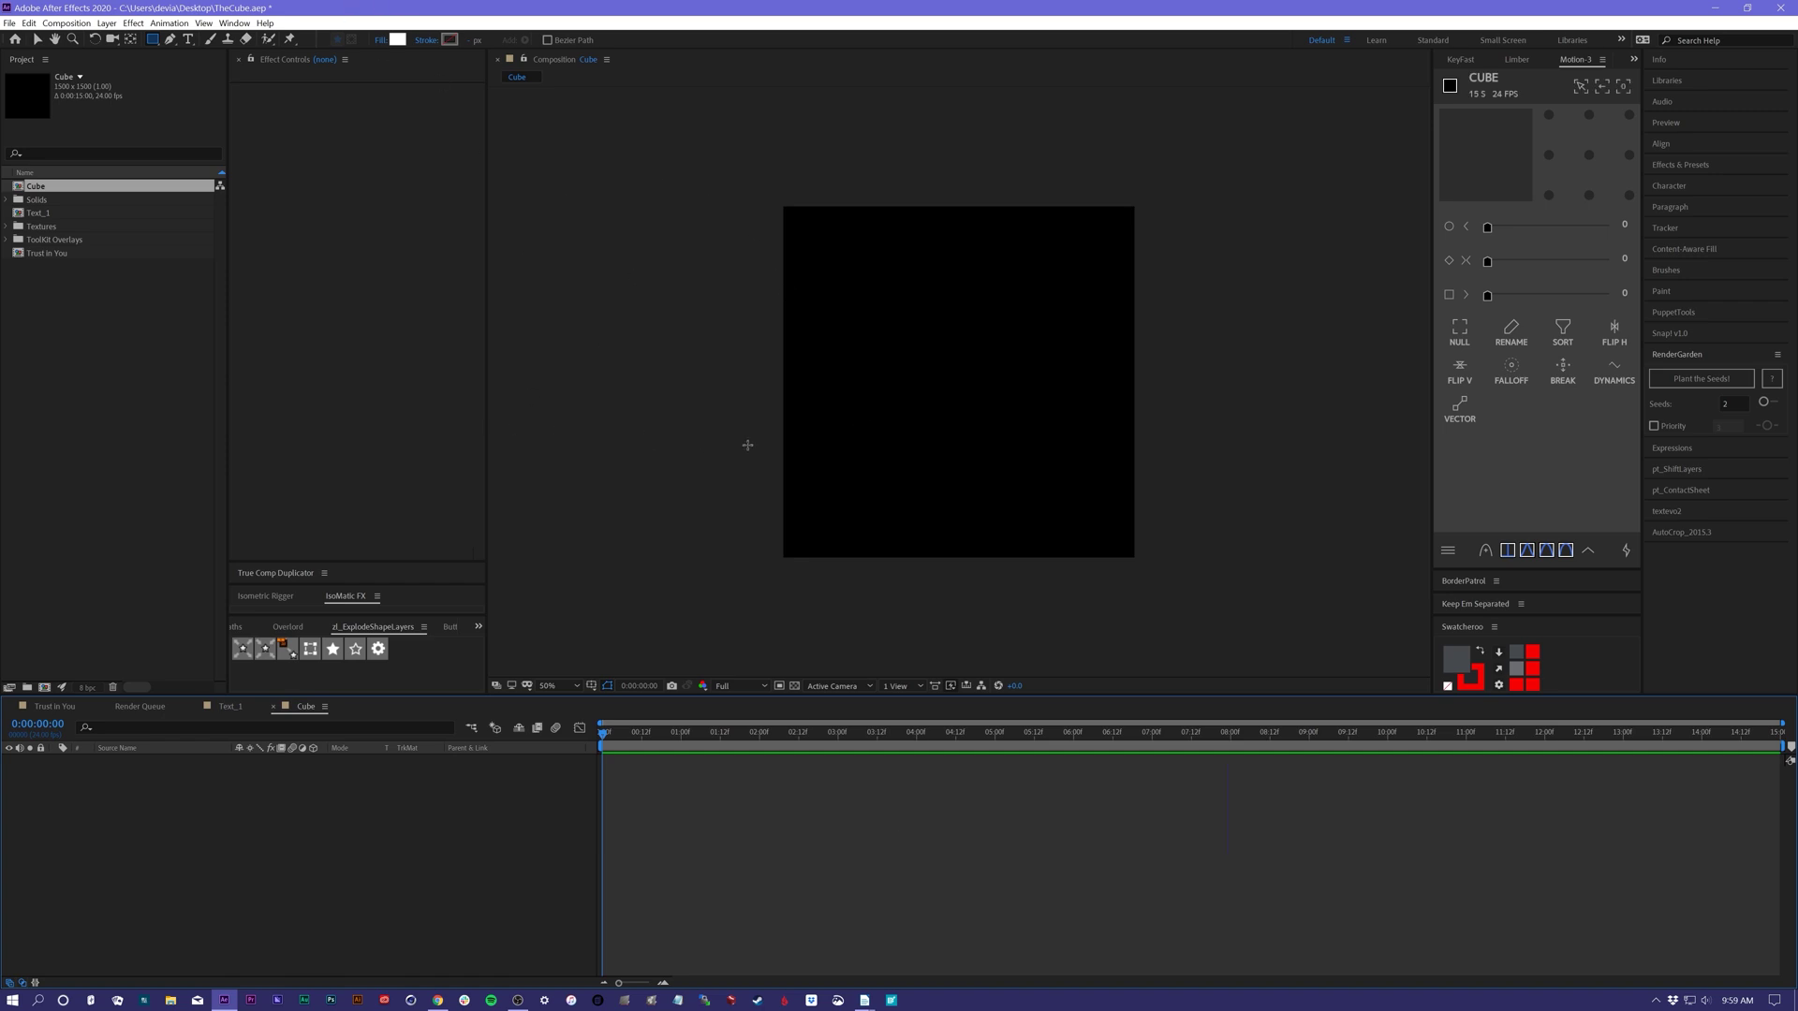
- Draw a rectangle filled with black (000000) that extends slightly past all edges of the Cube composition
key(q)
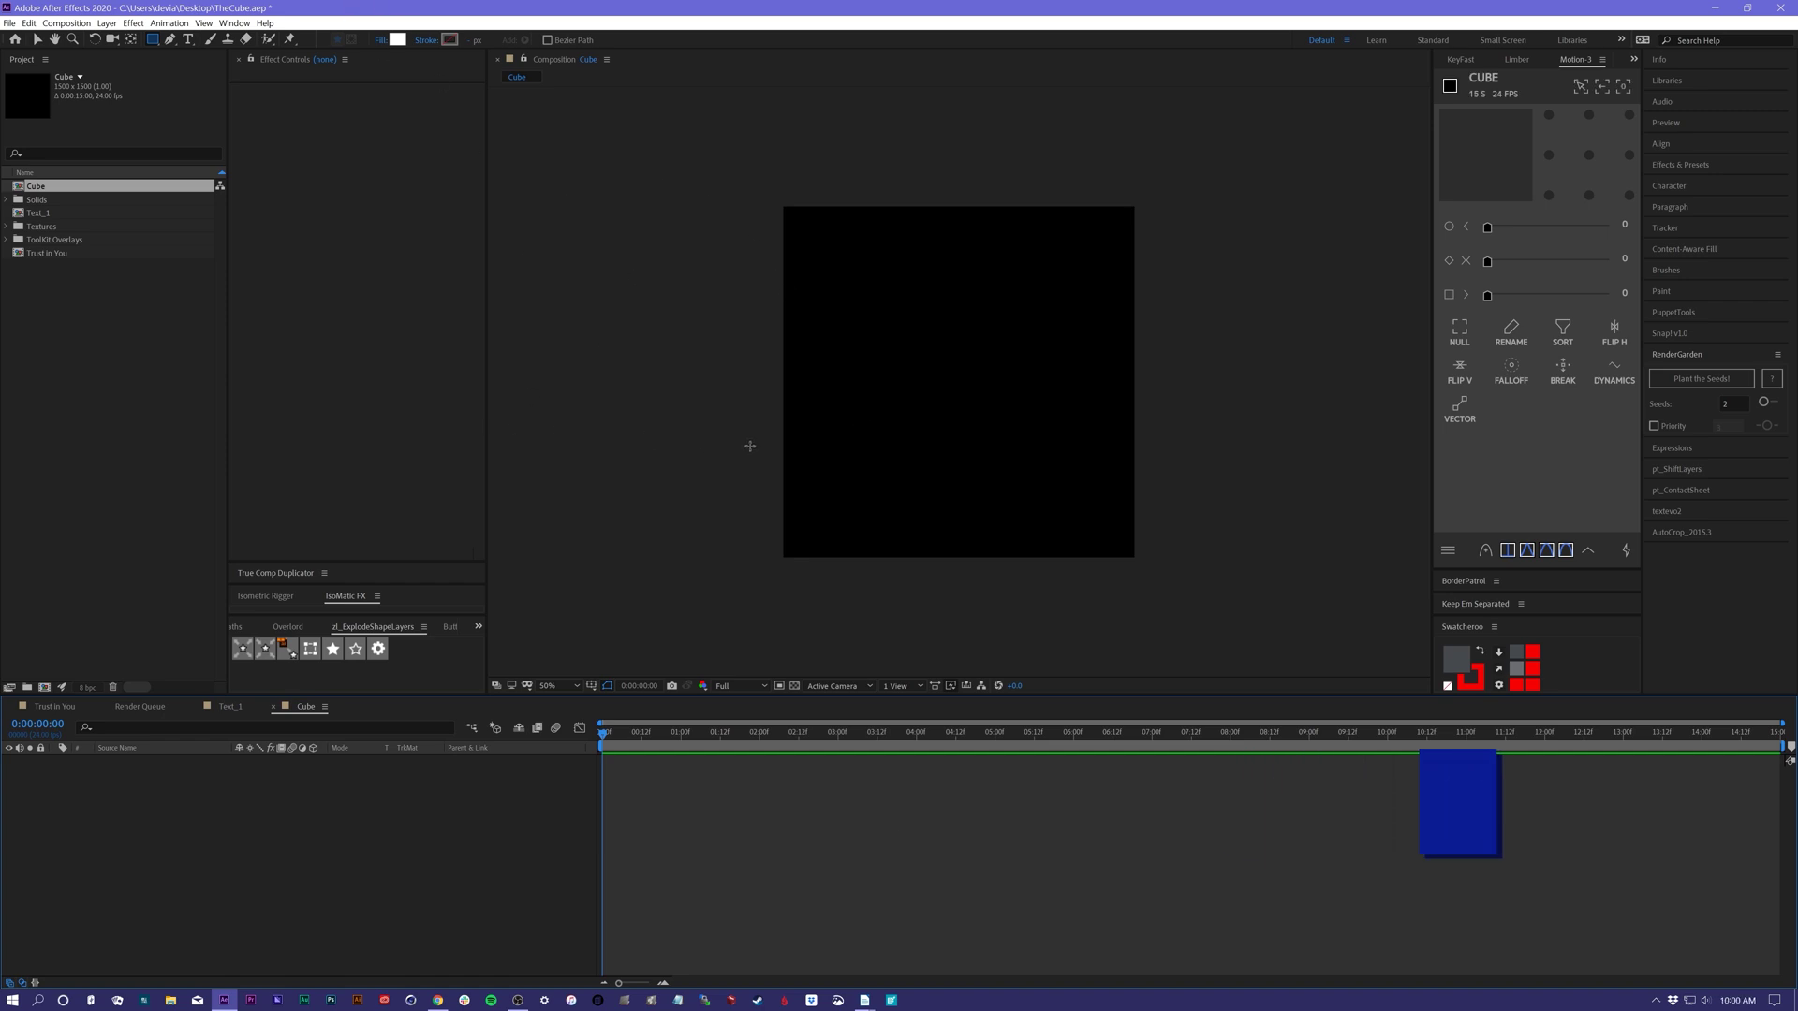
click(395, 39)
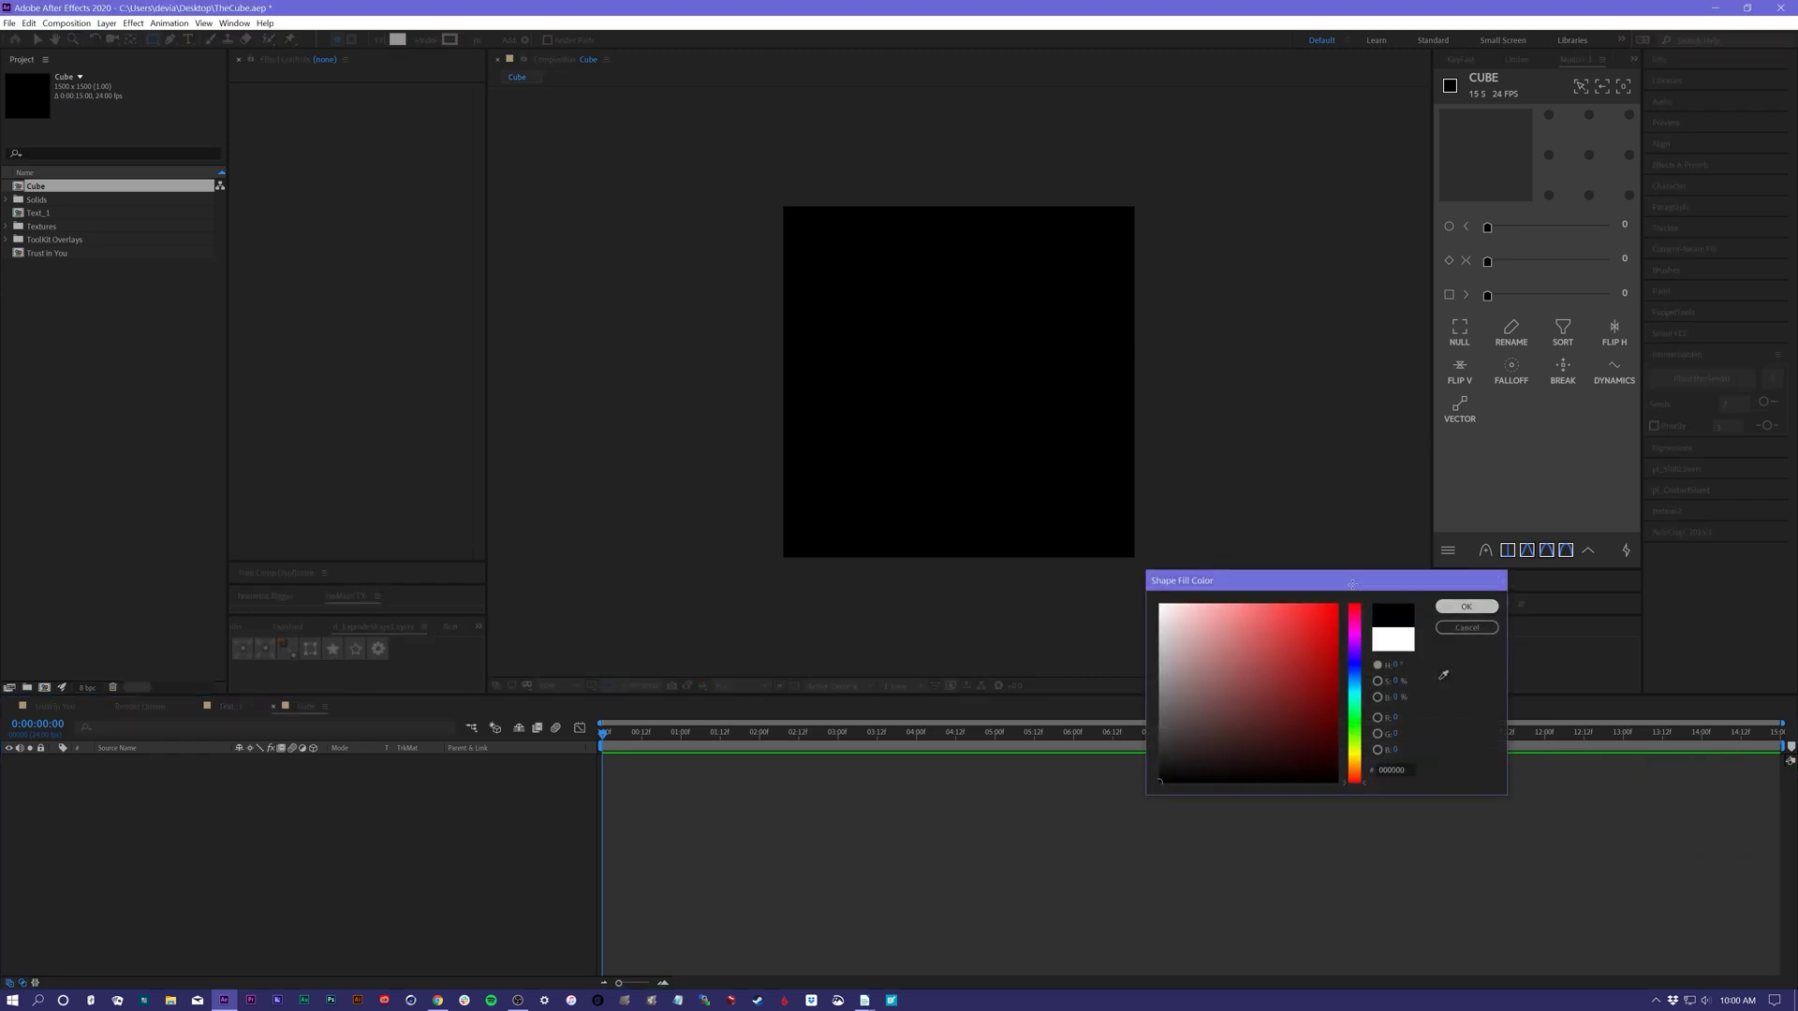
click(1466, 605)
drag(766, 194, 1160, 575)
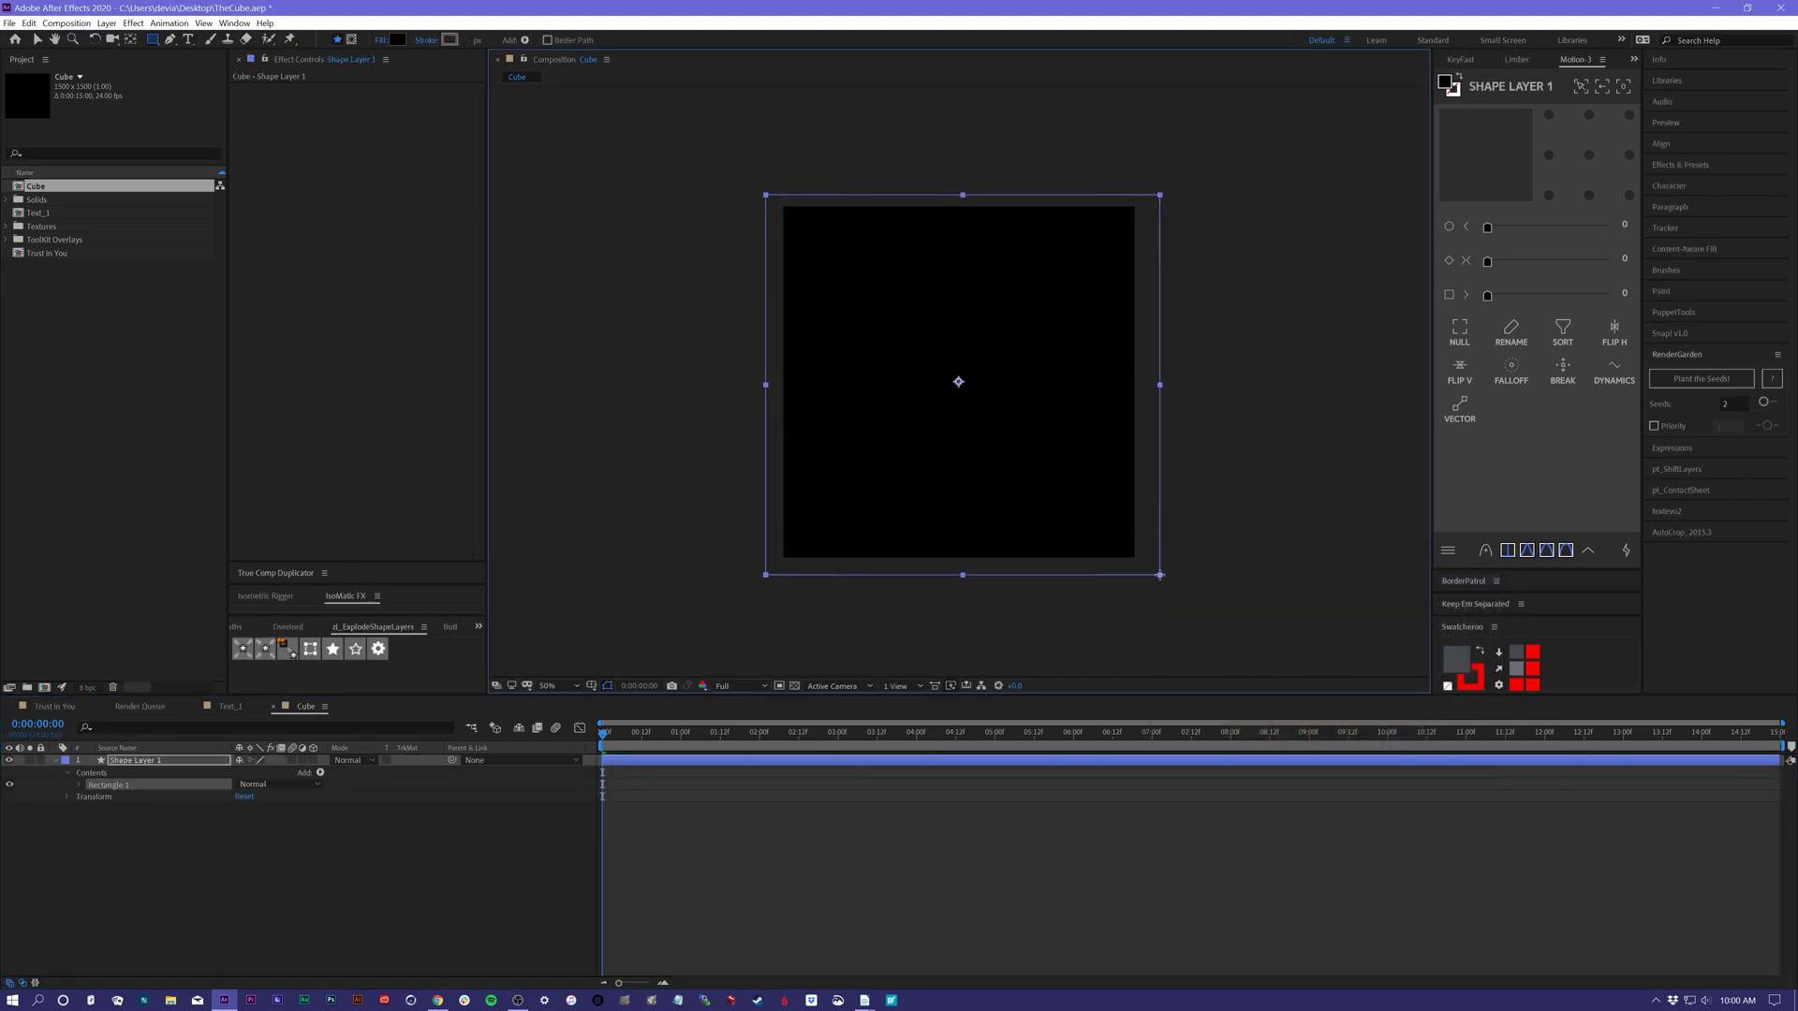
- Rename the black rectangle's layer to BG and lock it
click(133, 761)
key(Return)
text(BG)
key(Return)
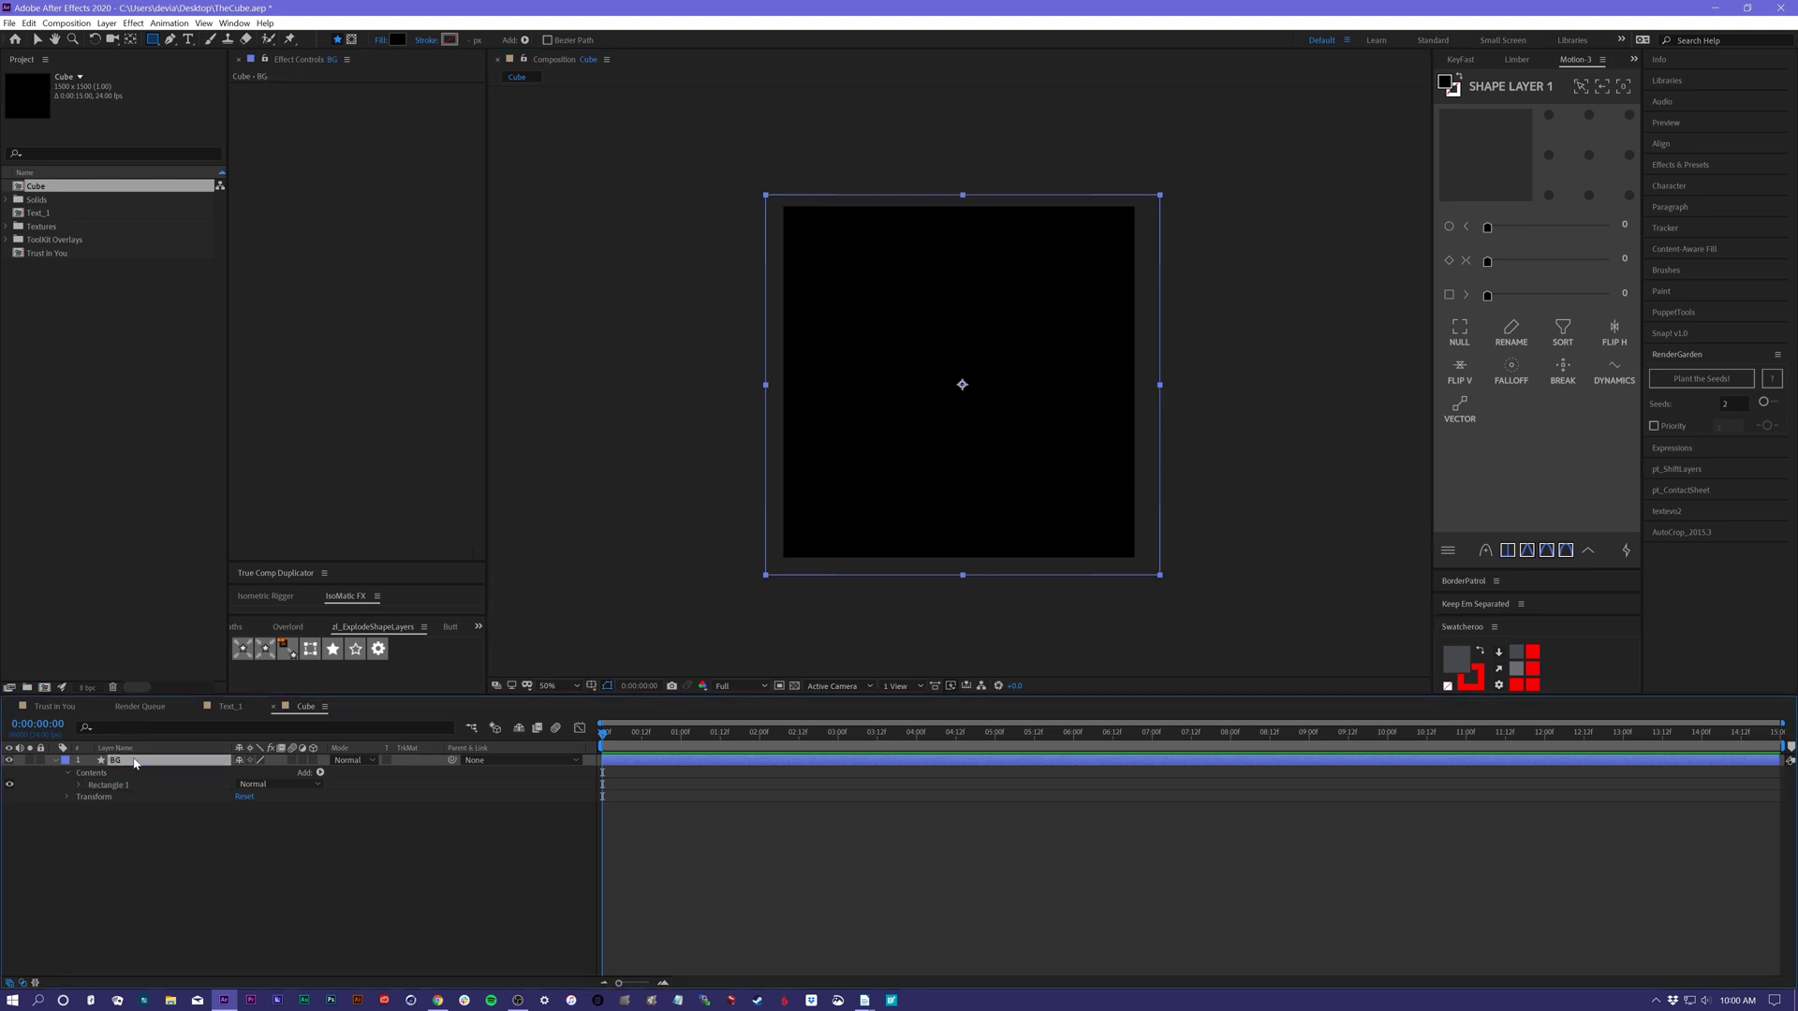
click(41, 760)
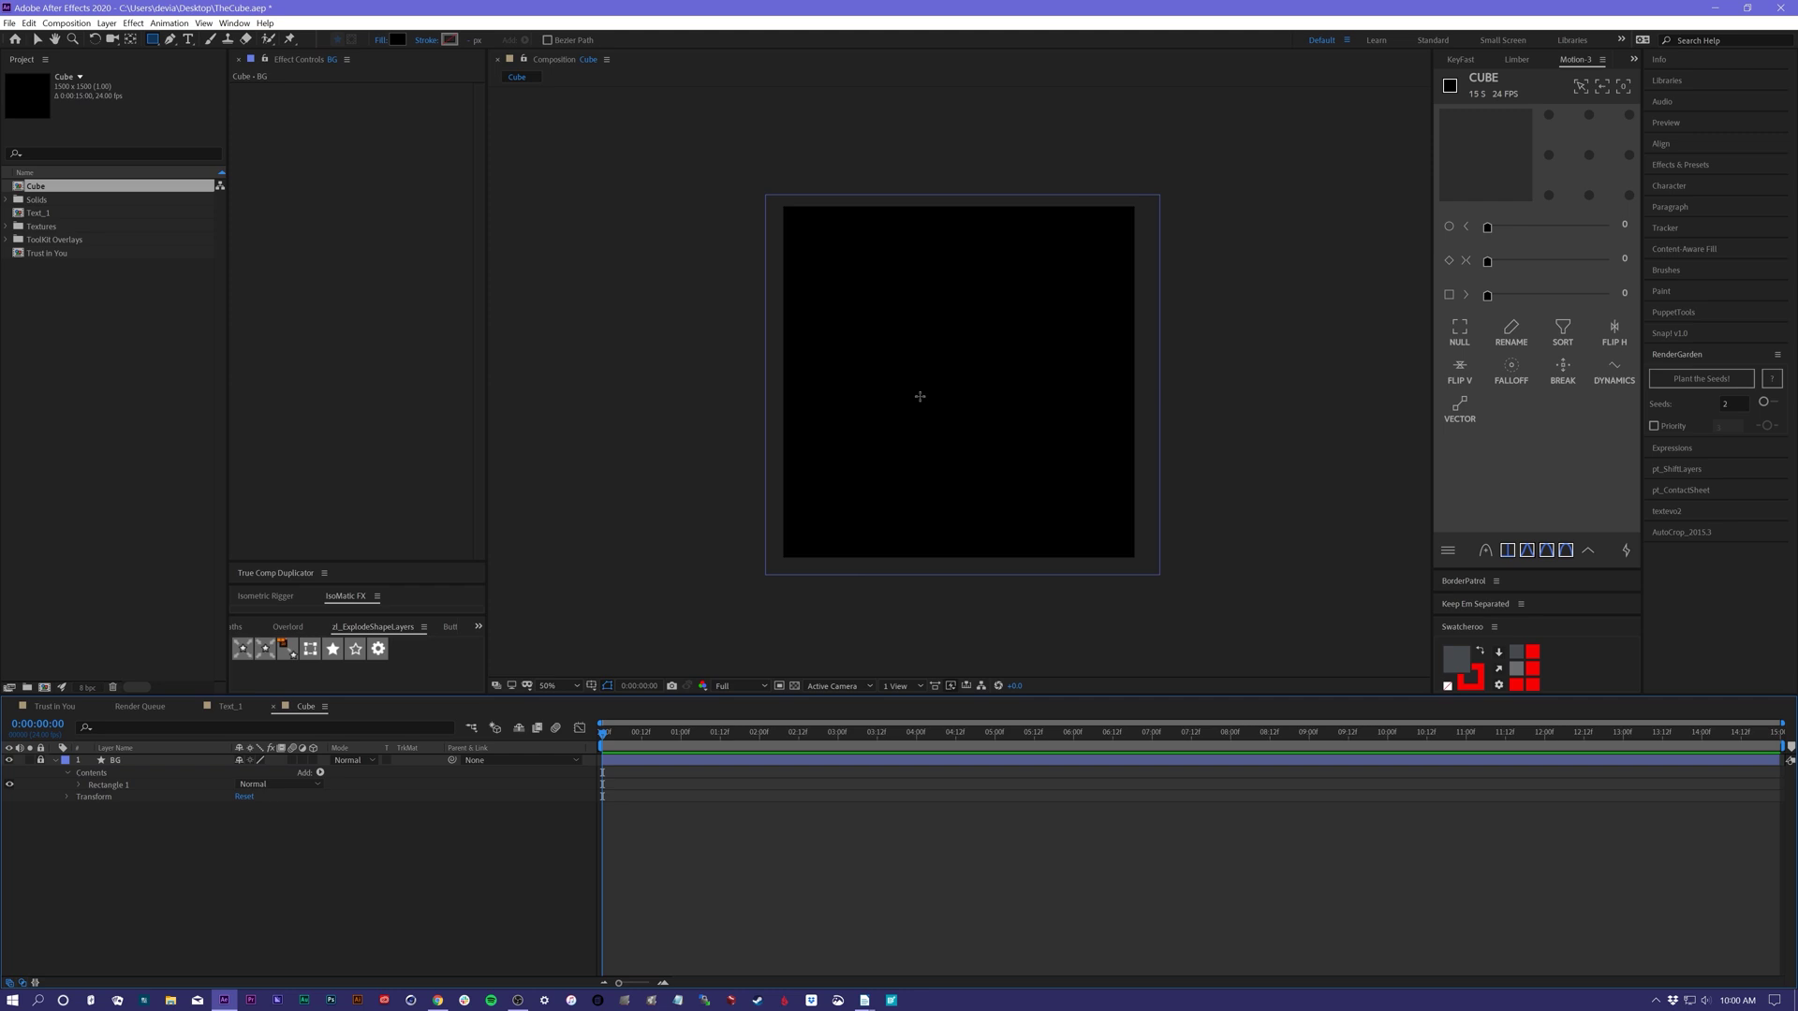
- Set the shape fill to white and draw a square near the middle of the composition
click(398, 41)
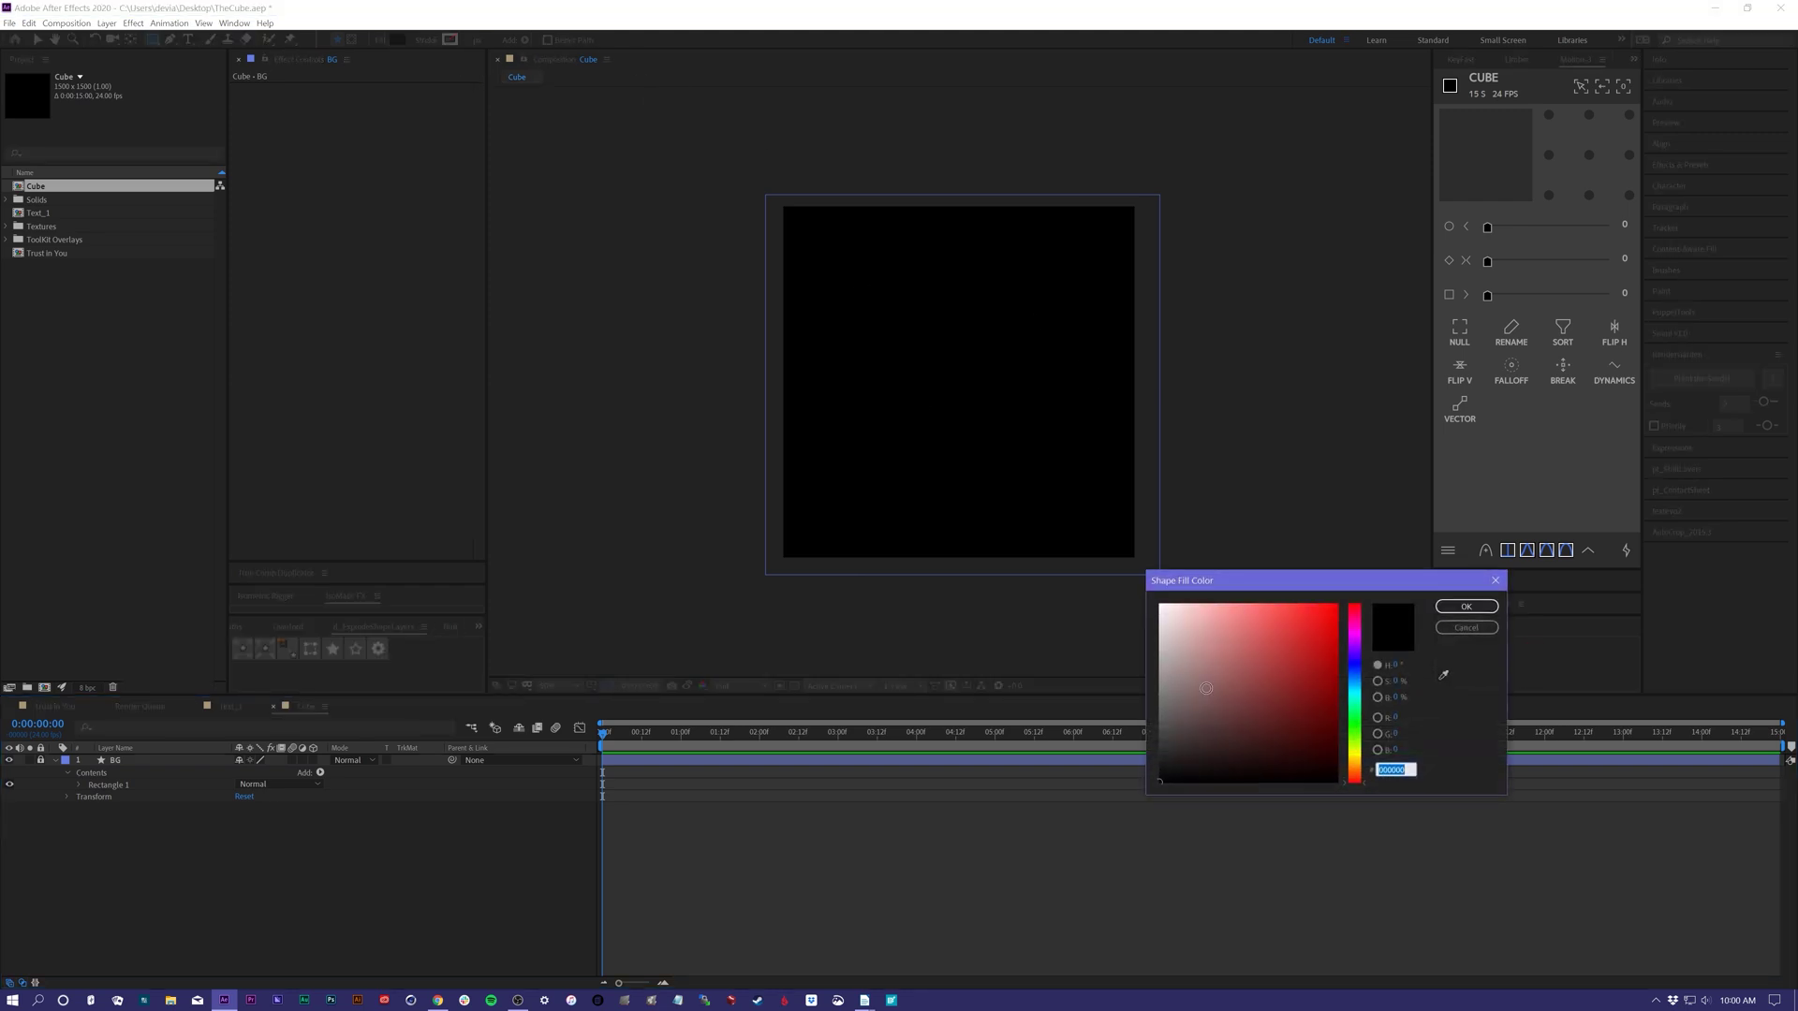
drag(1206, 687, 1108, 576)
click(1467, 607)
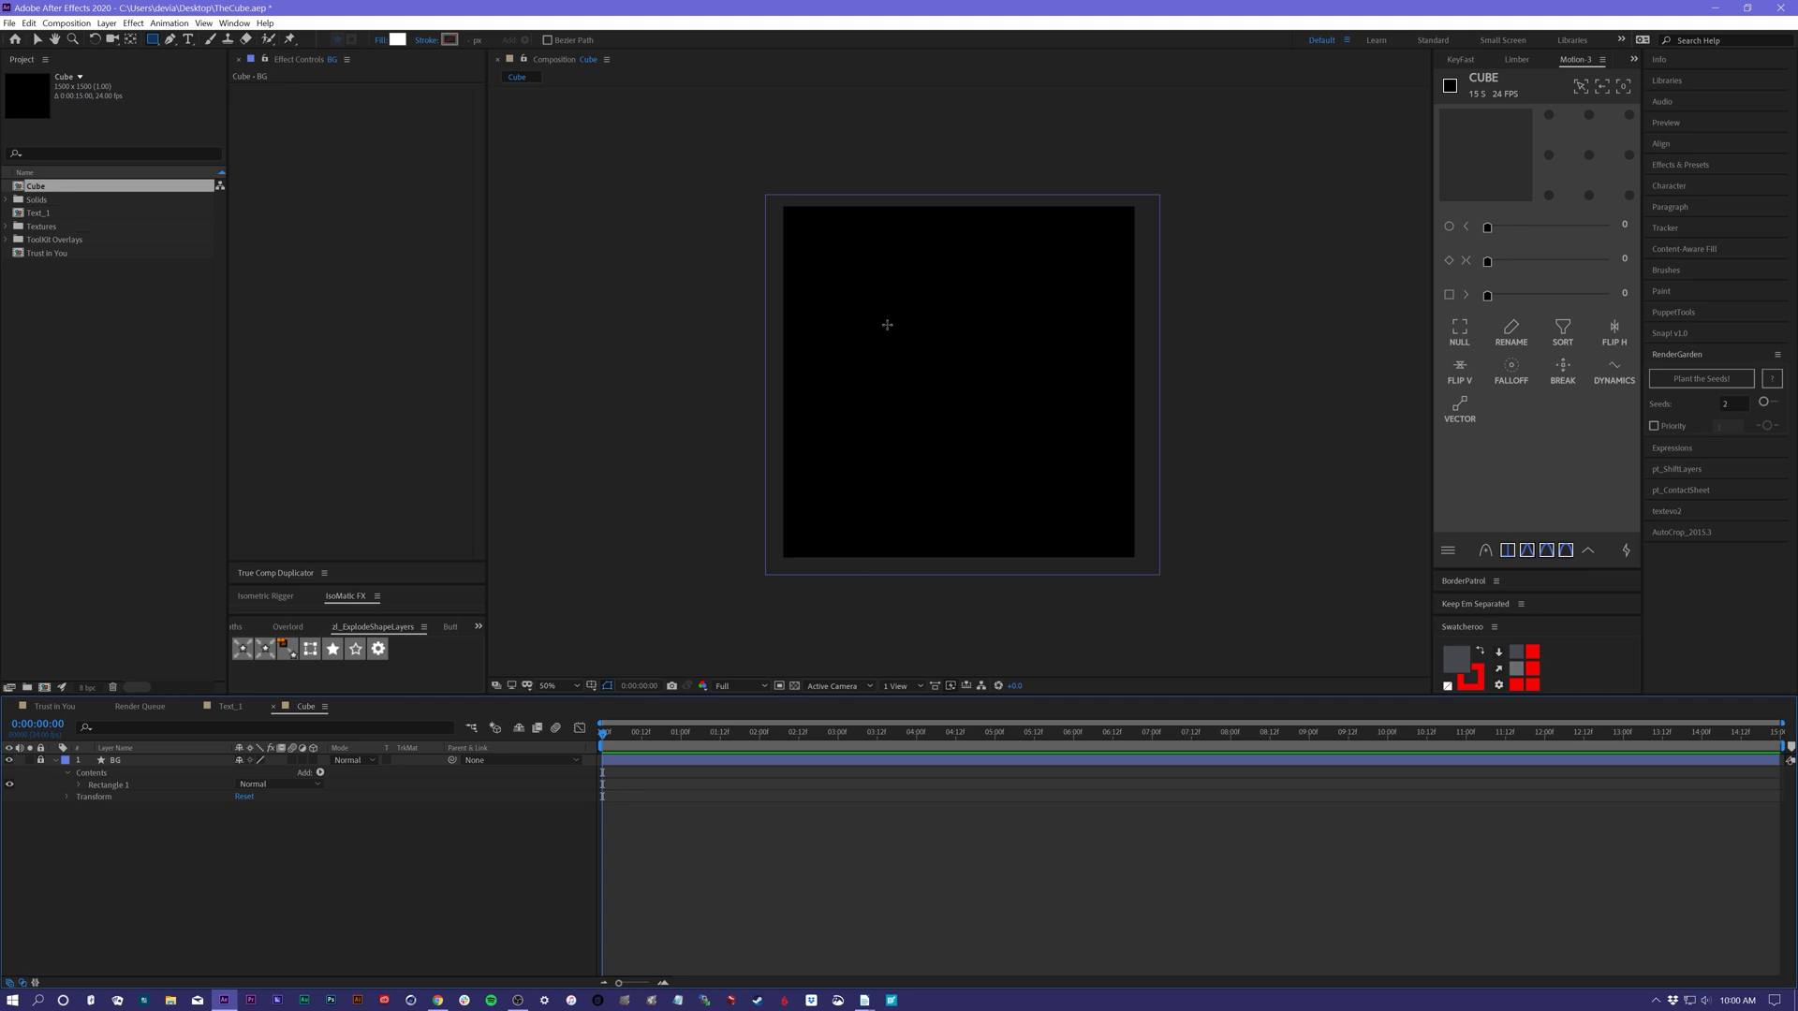
mouse_move(862, 299)
mouse_down()
mouse_move(1009, 448)
mouse_move(987, 432)
mouse_up()
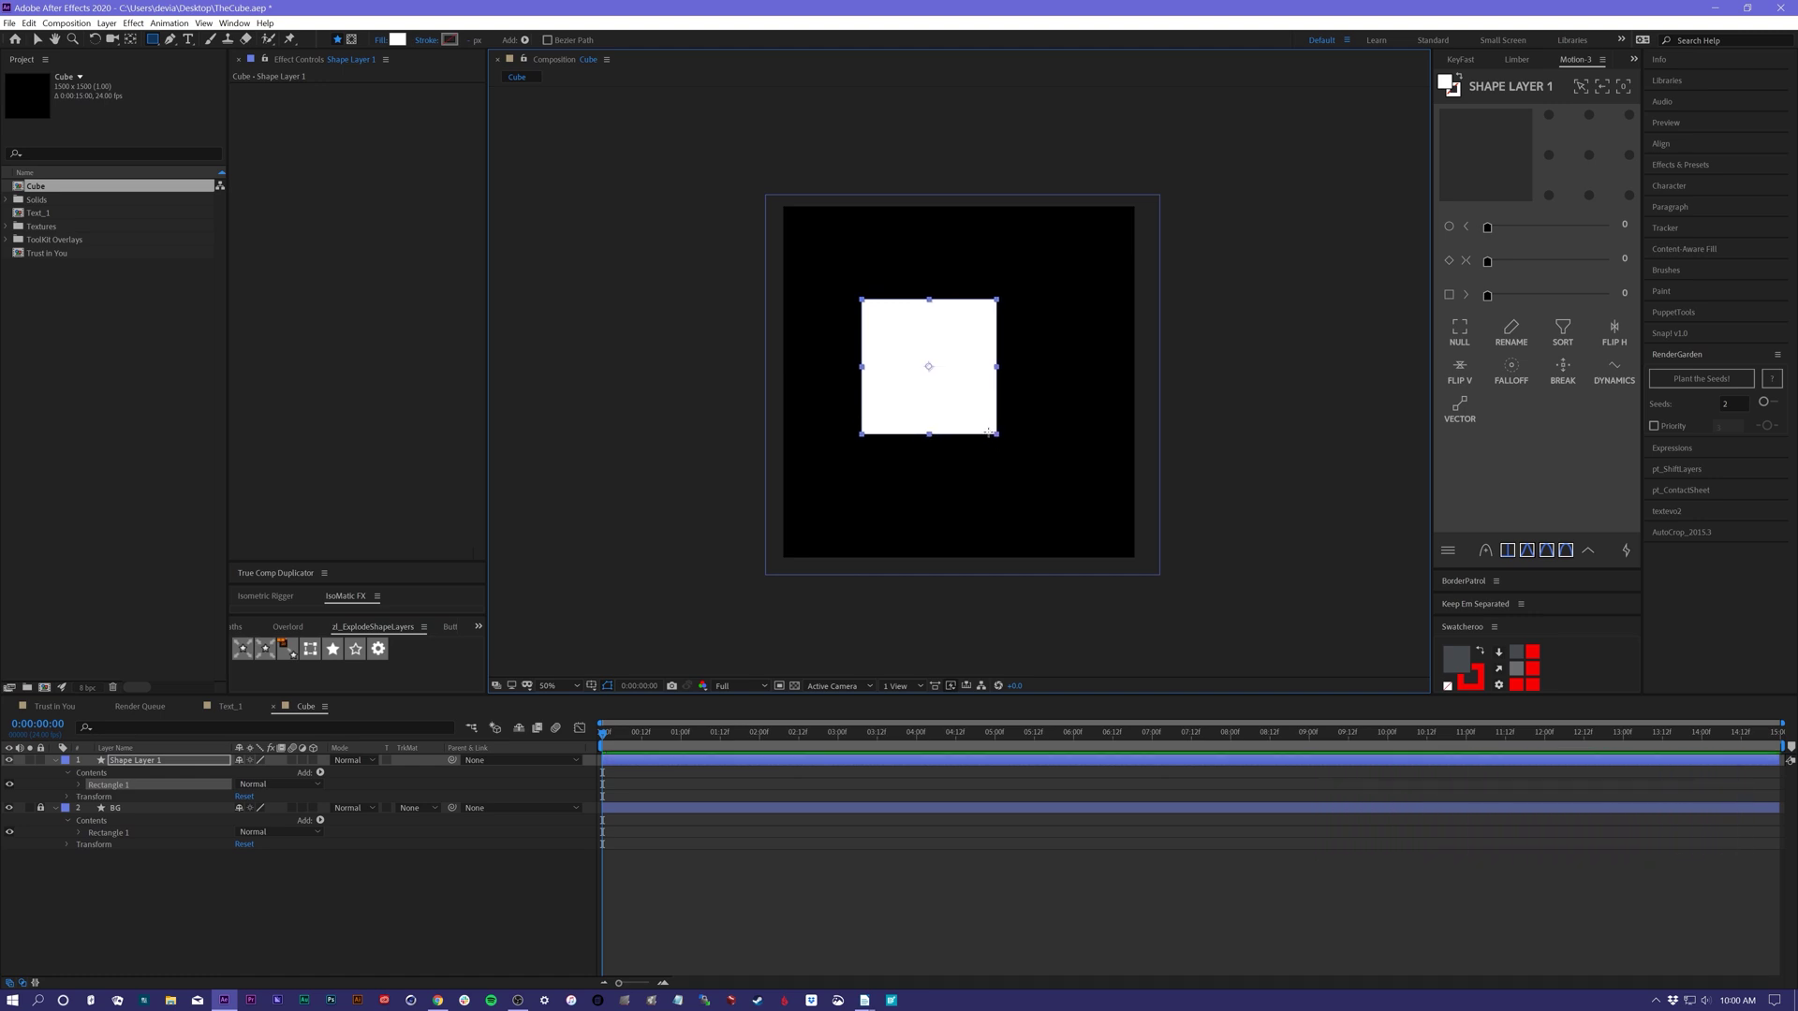
- Set the vertical scale in the white square's Rectangle 1 transform to 86.6%, leaving the width unlinked
click(738, 761)
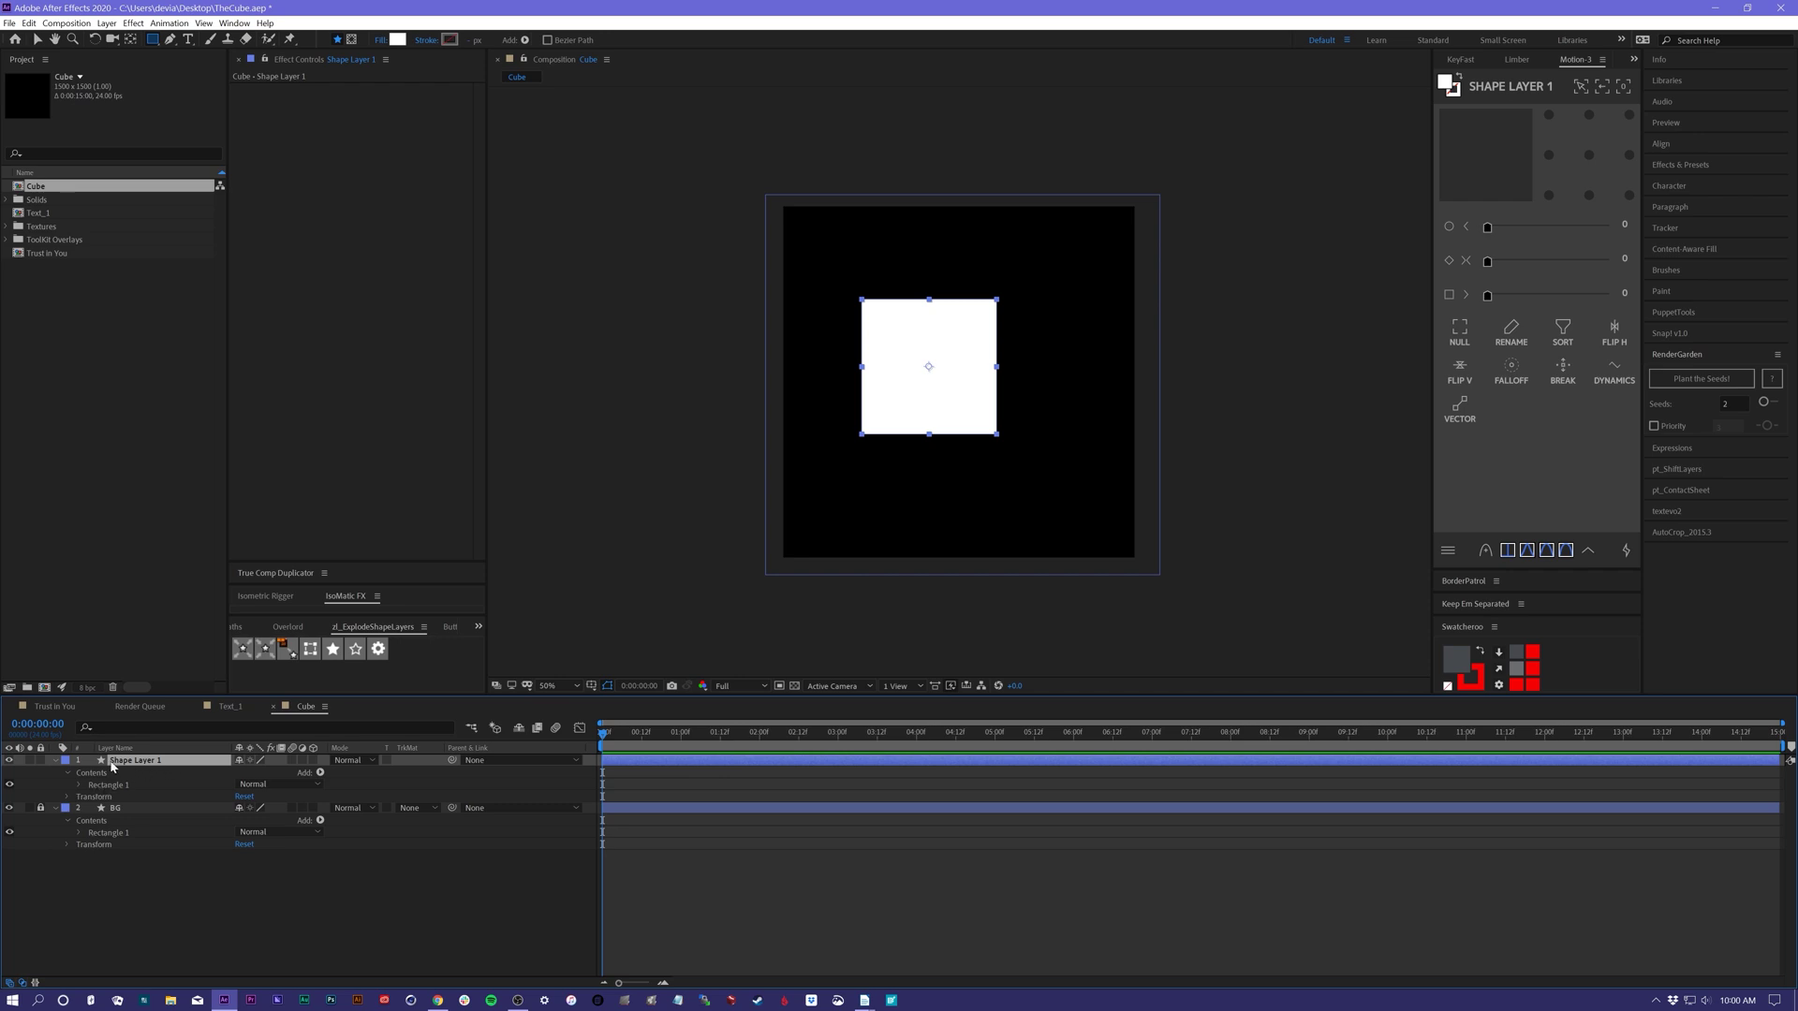
click(57, 761)
click(57, 761)
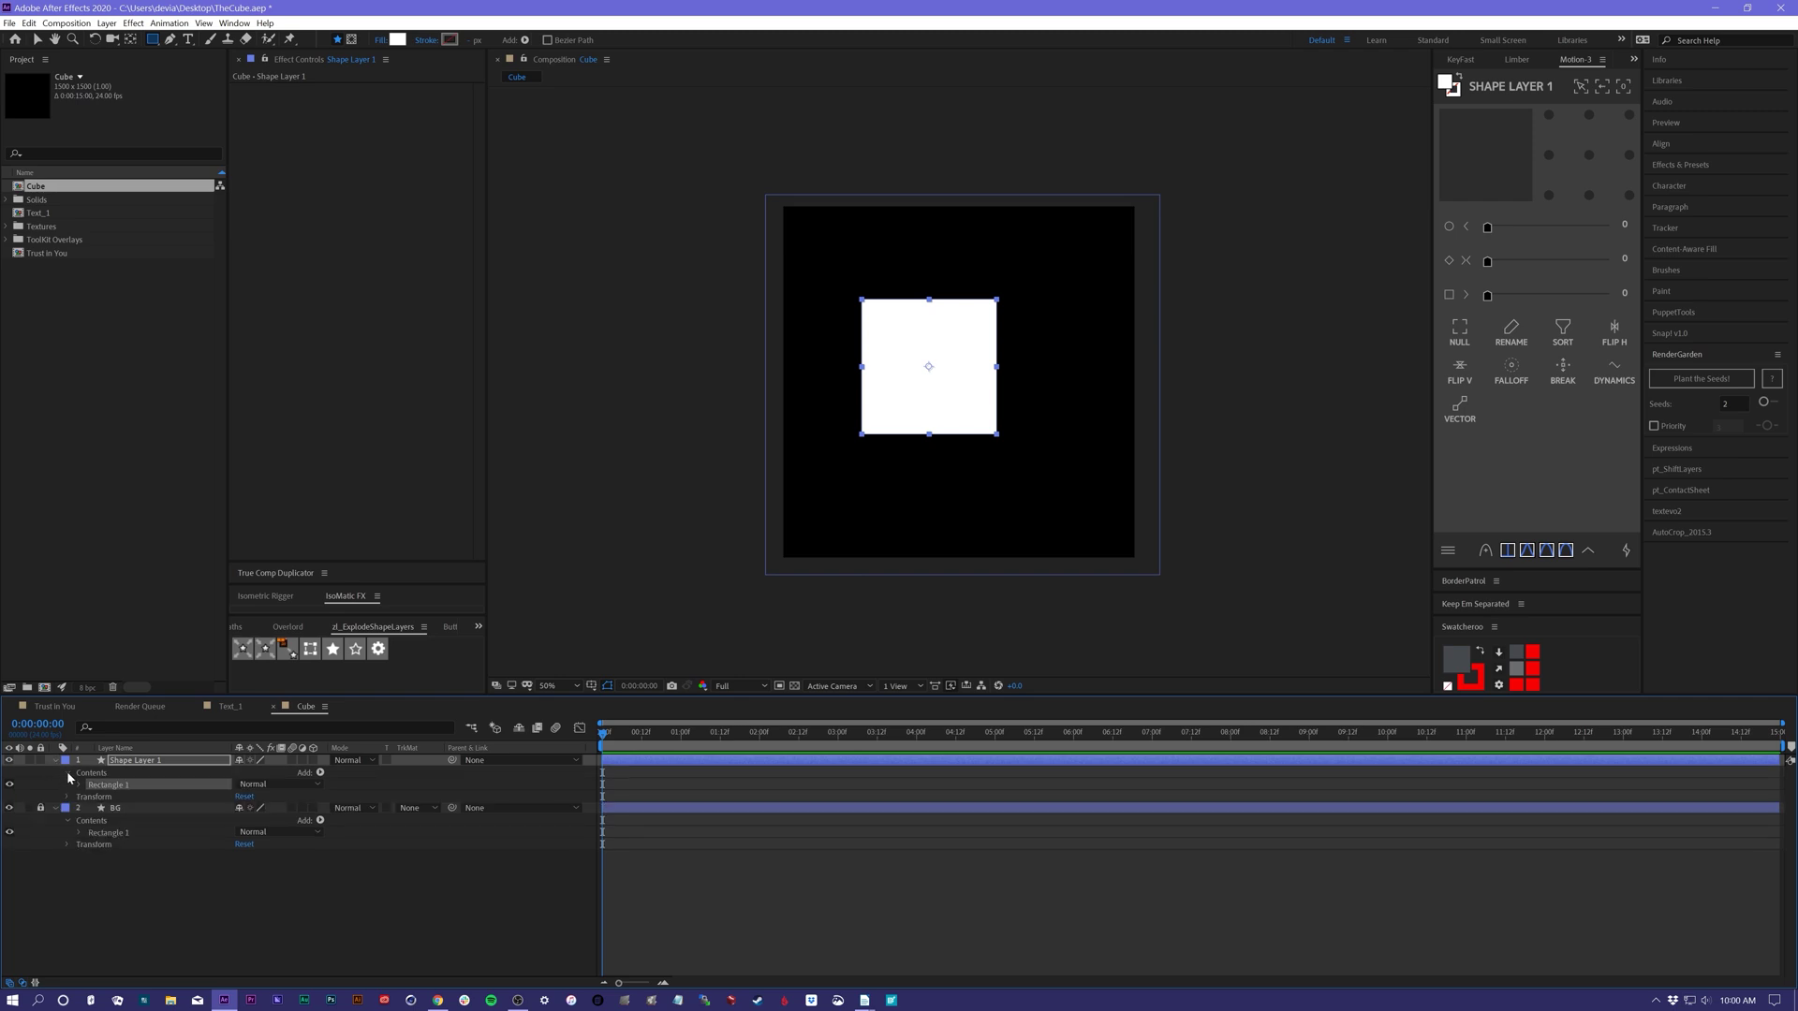
click(78, 786)
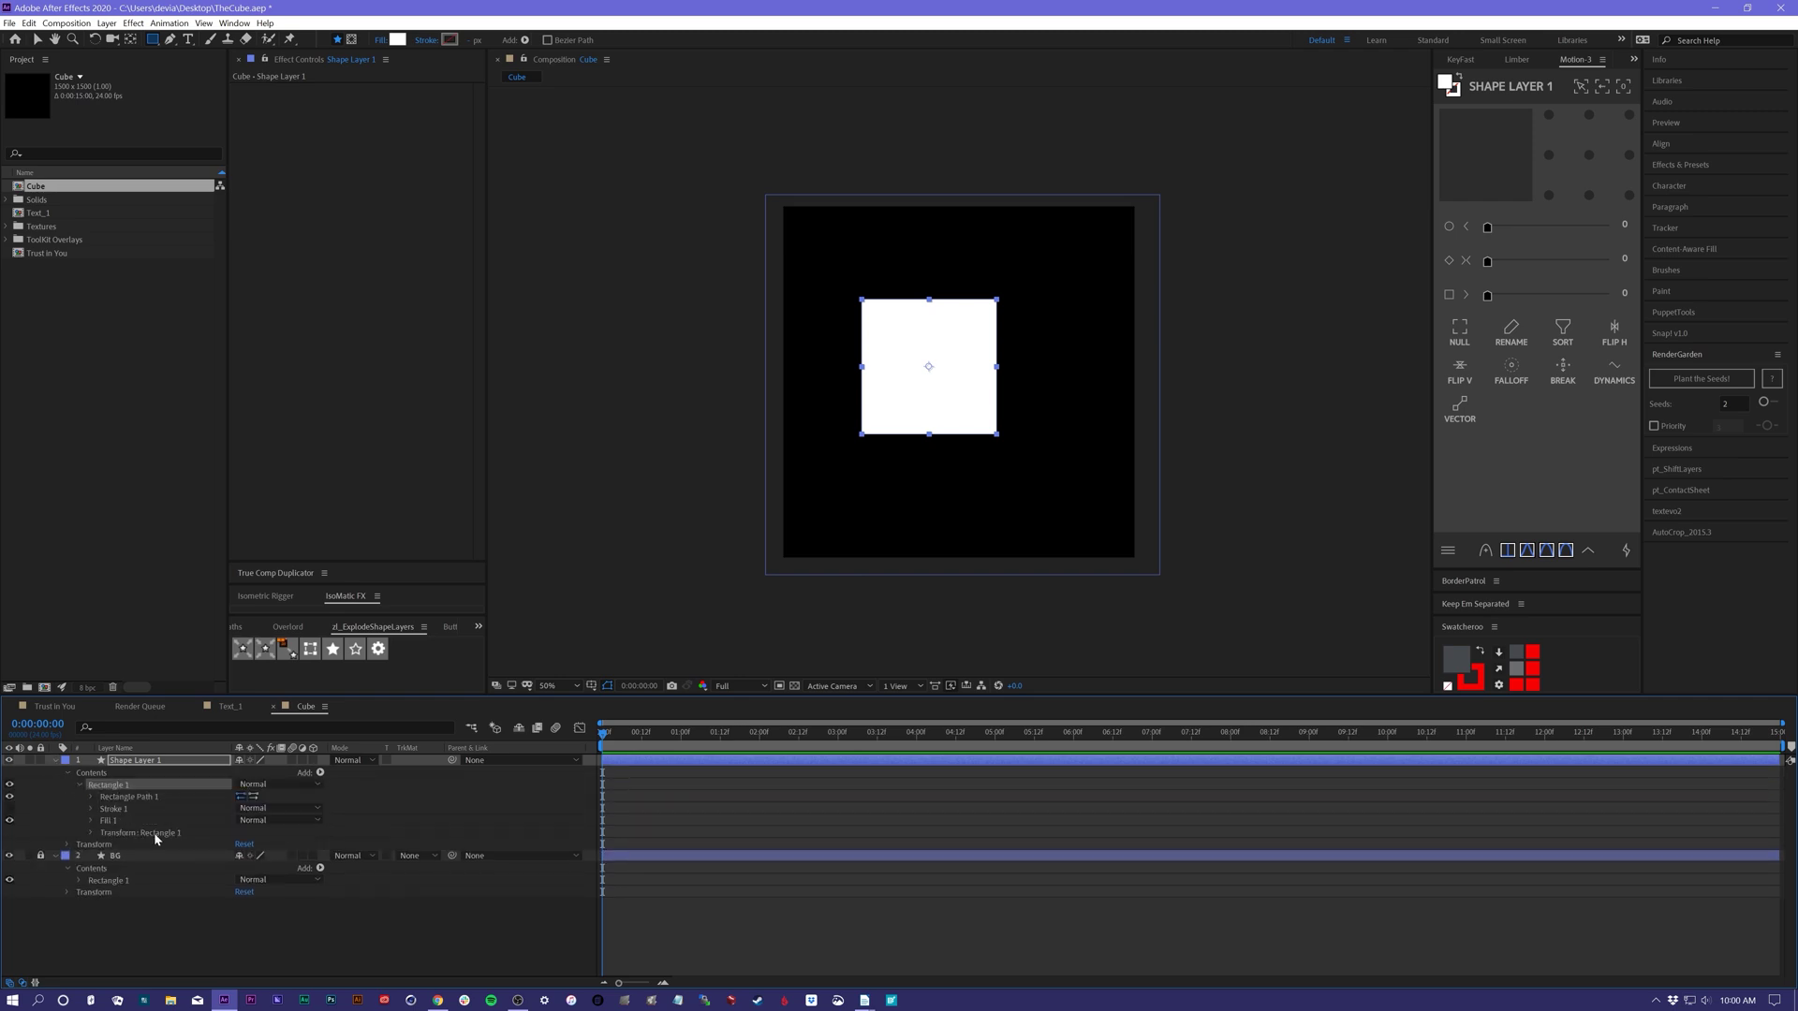
click(89, 832)
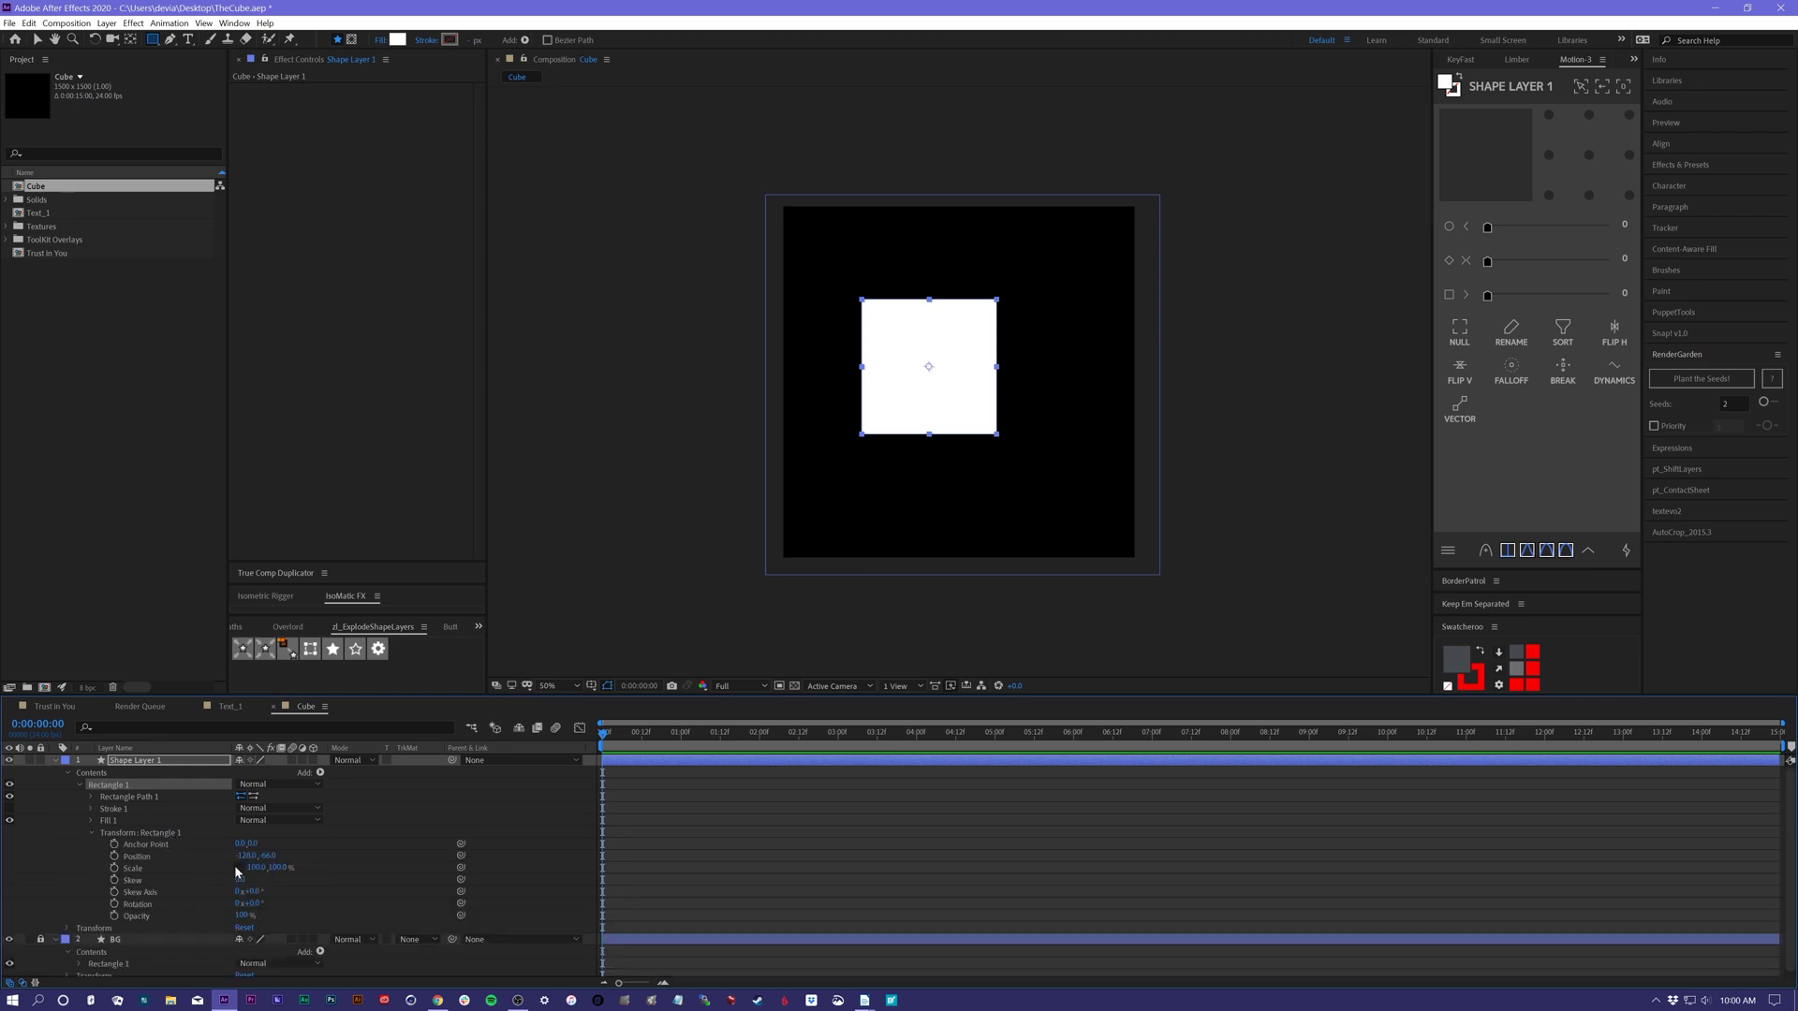
click(279, 868)
text(86.6)
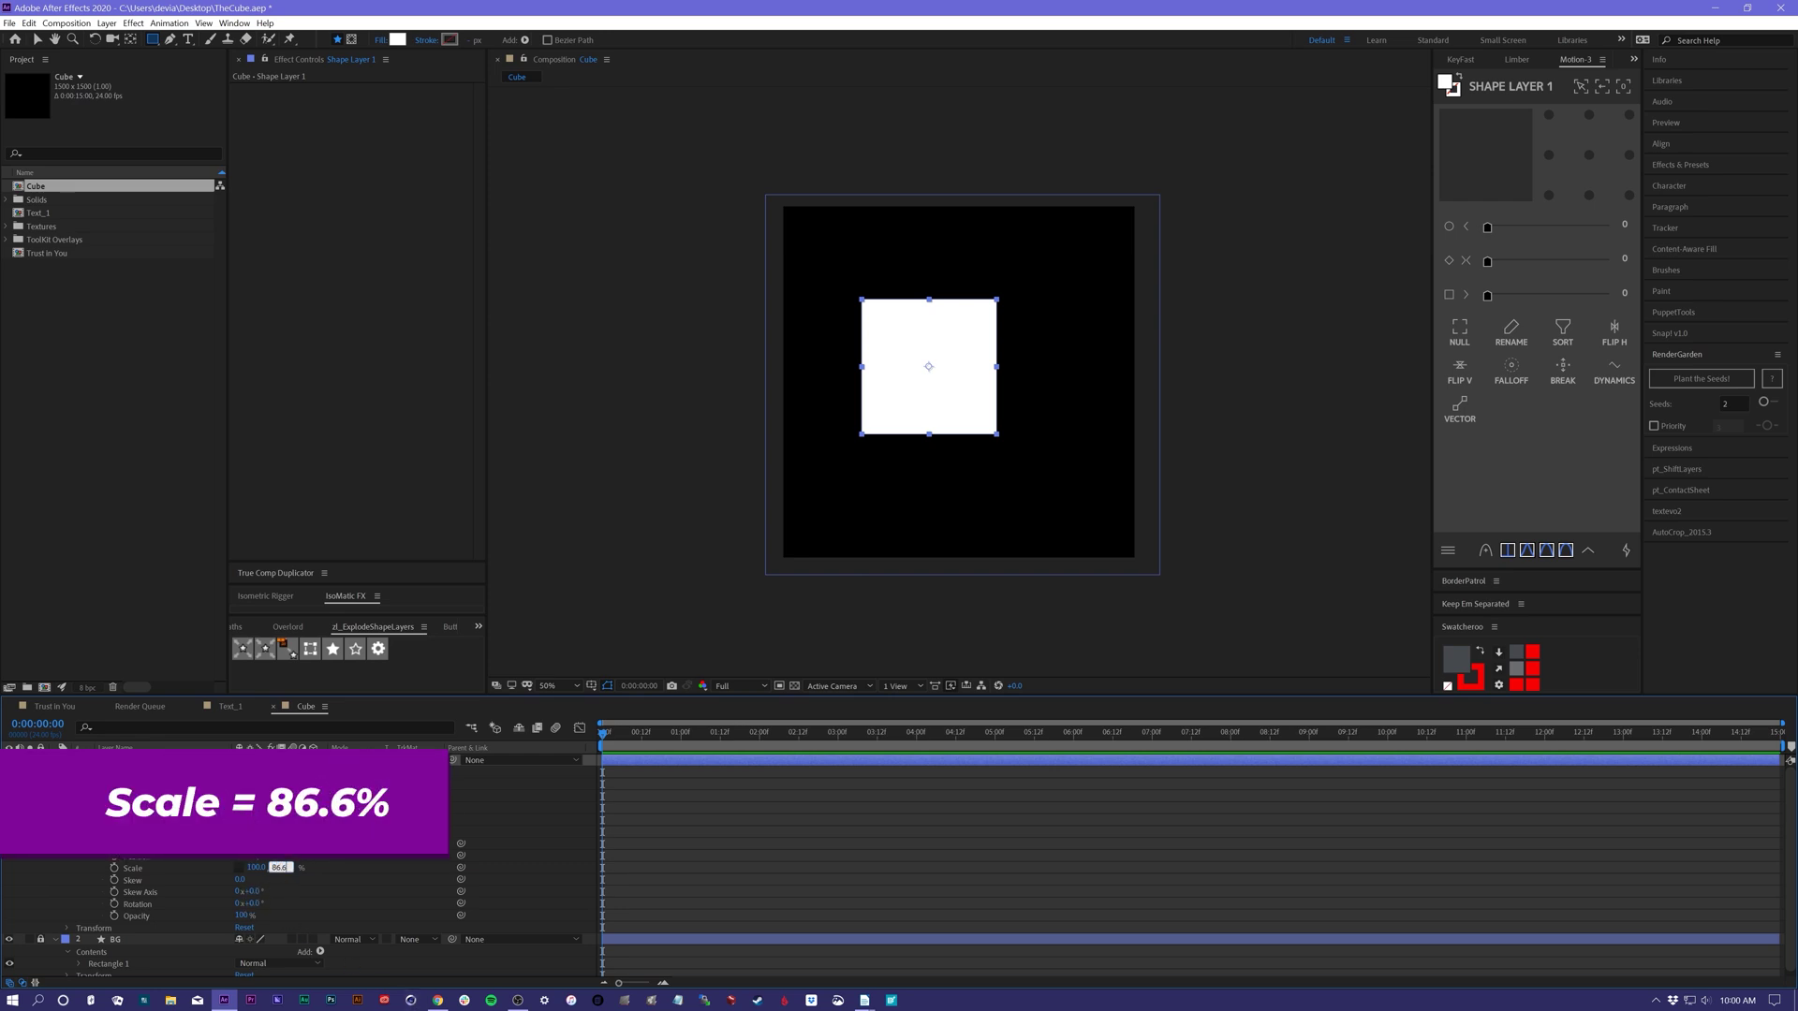
key(Return)
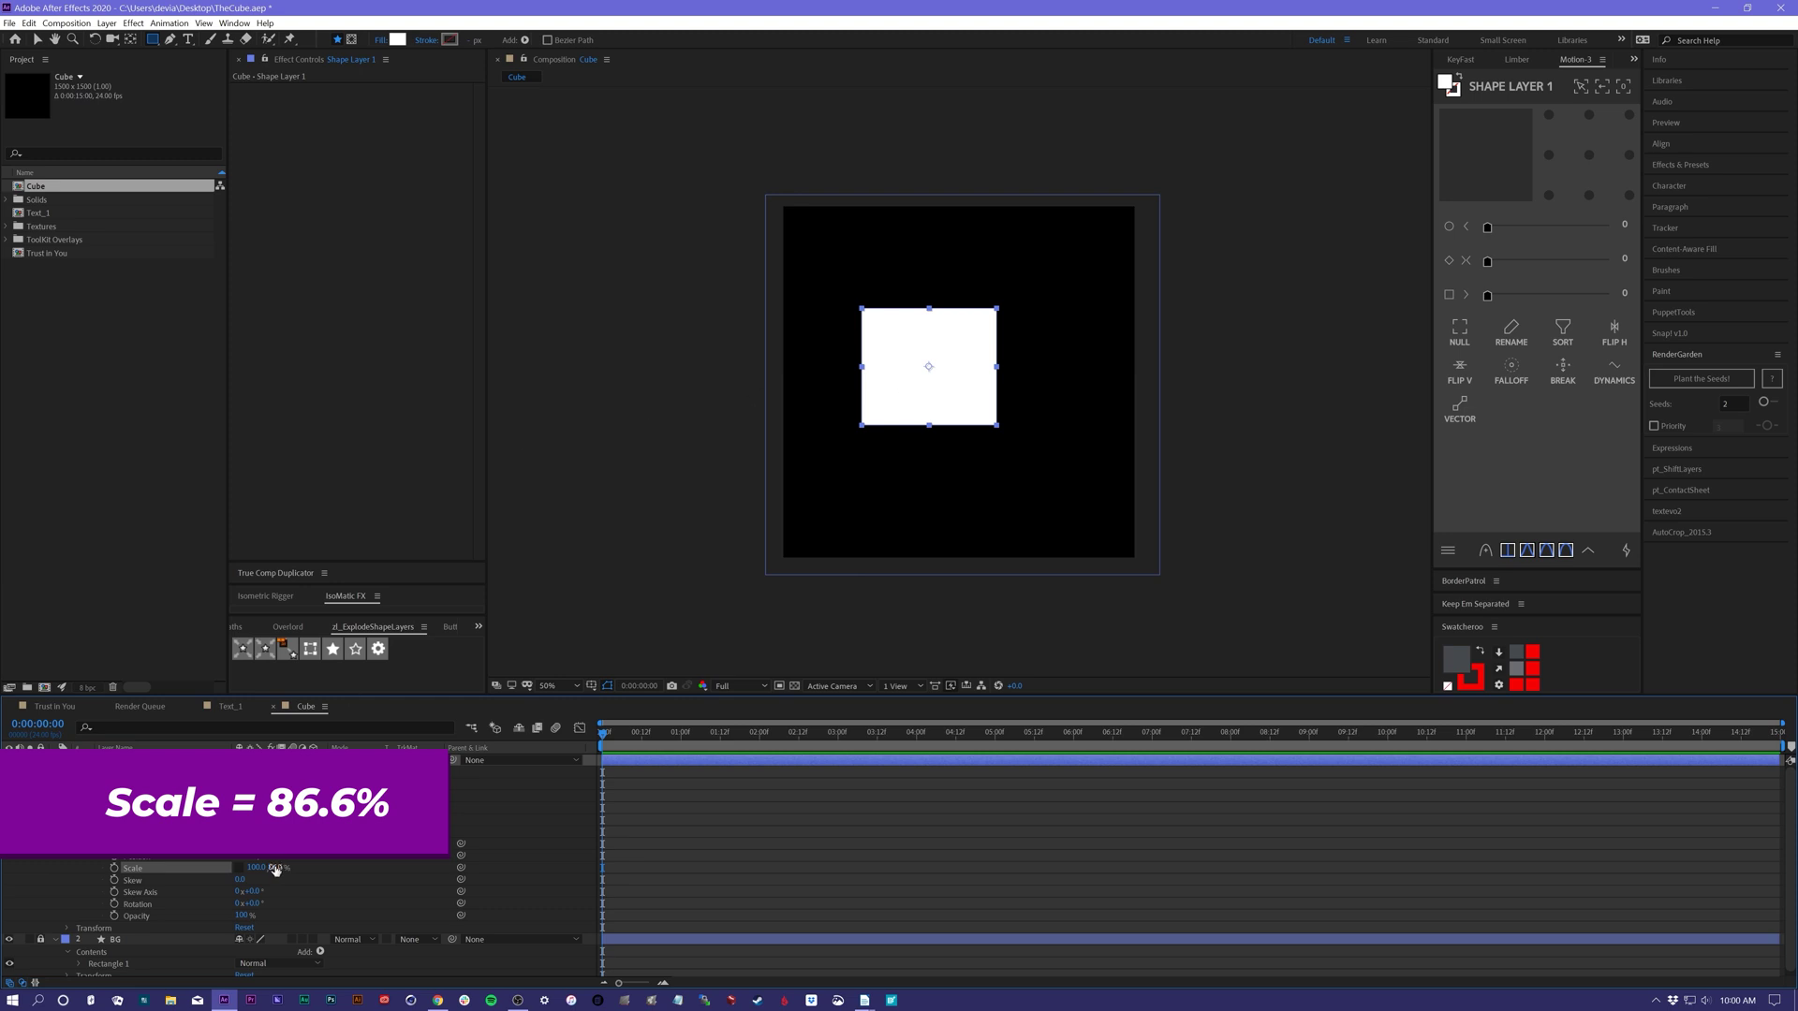
- Set the white rectangle's skew to 30 and its rotation to 30° in the Rectangle 1 transform
click(240, 880)
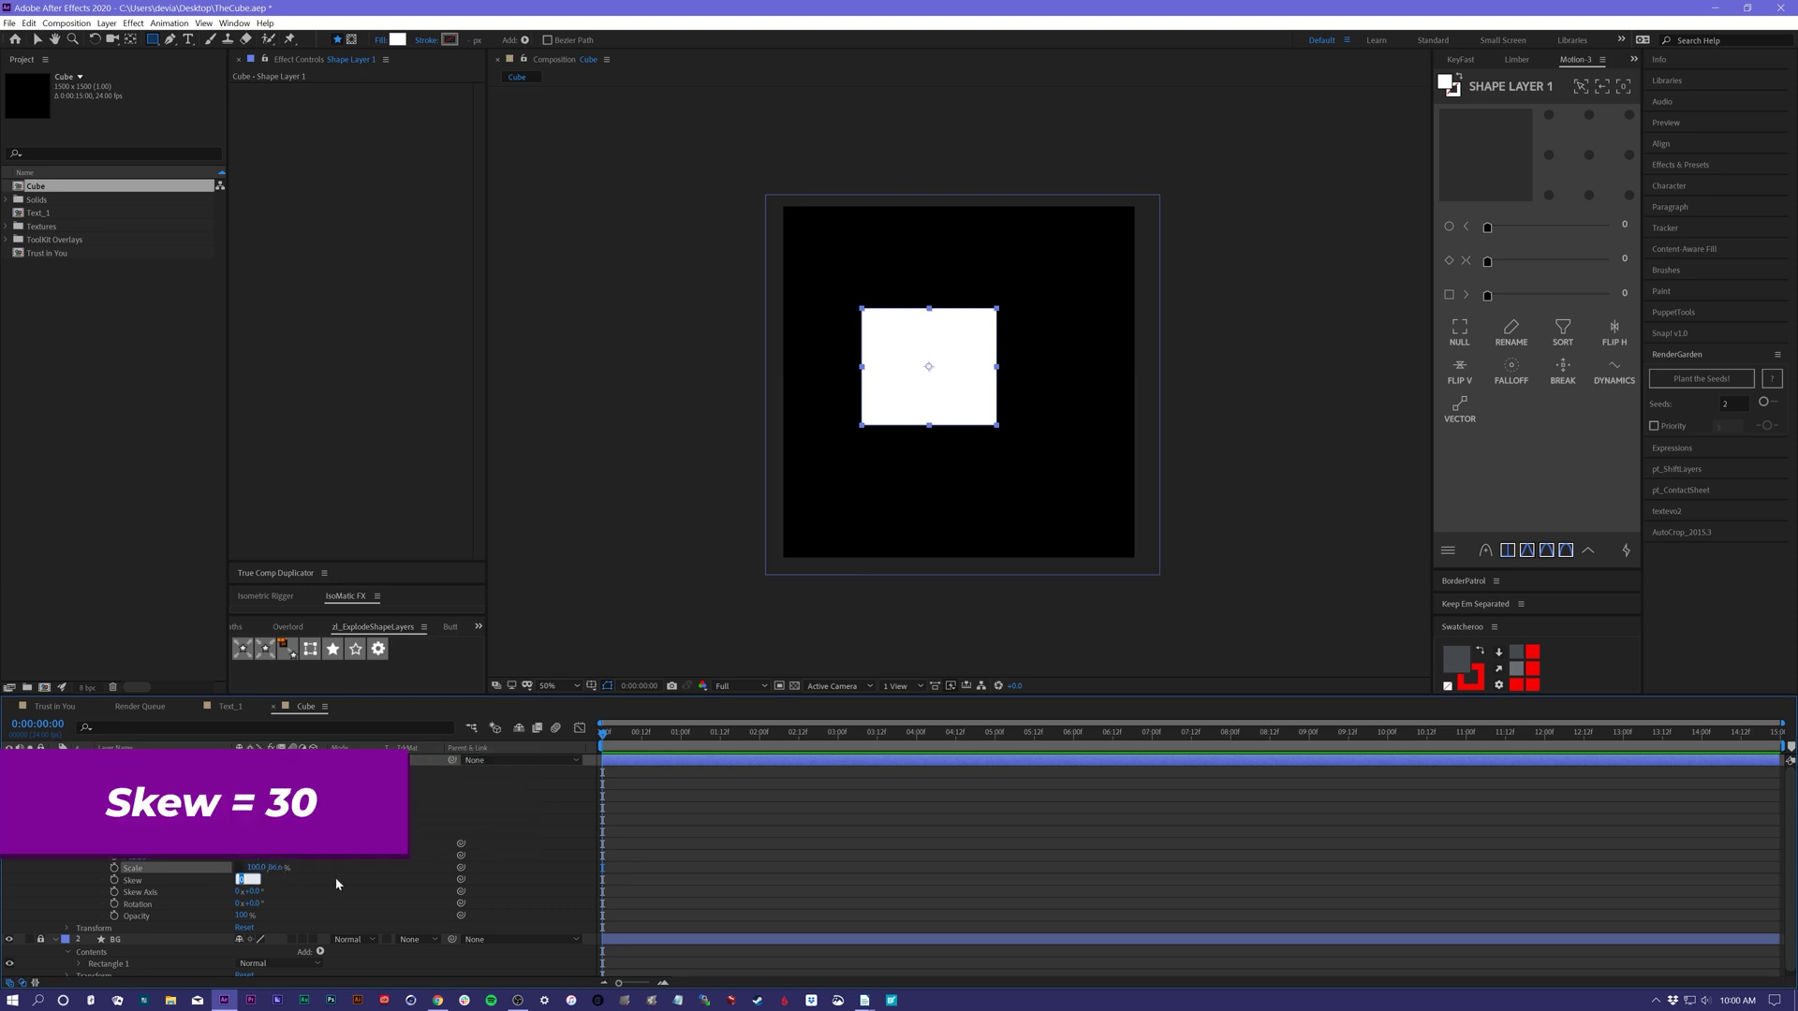
text(30)
key(Return)
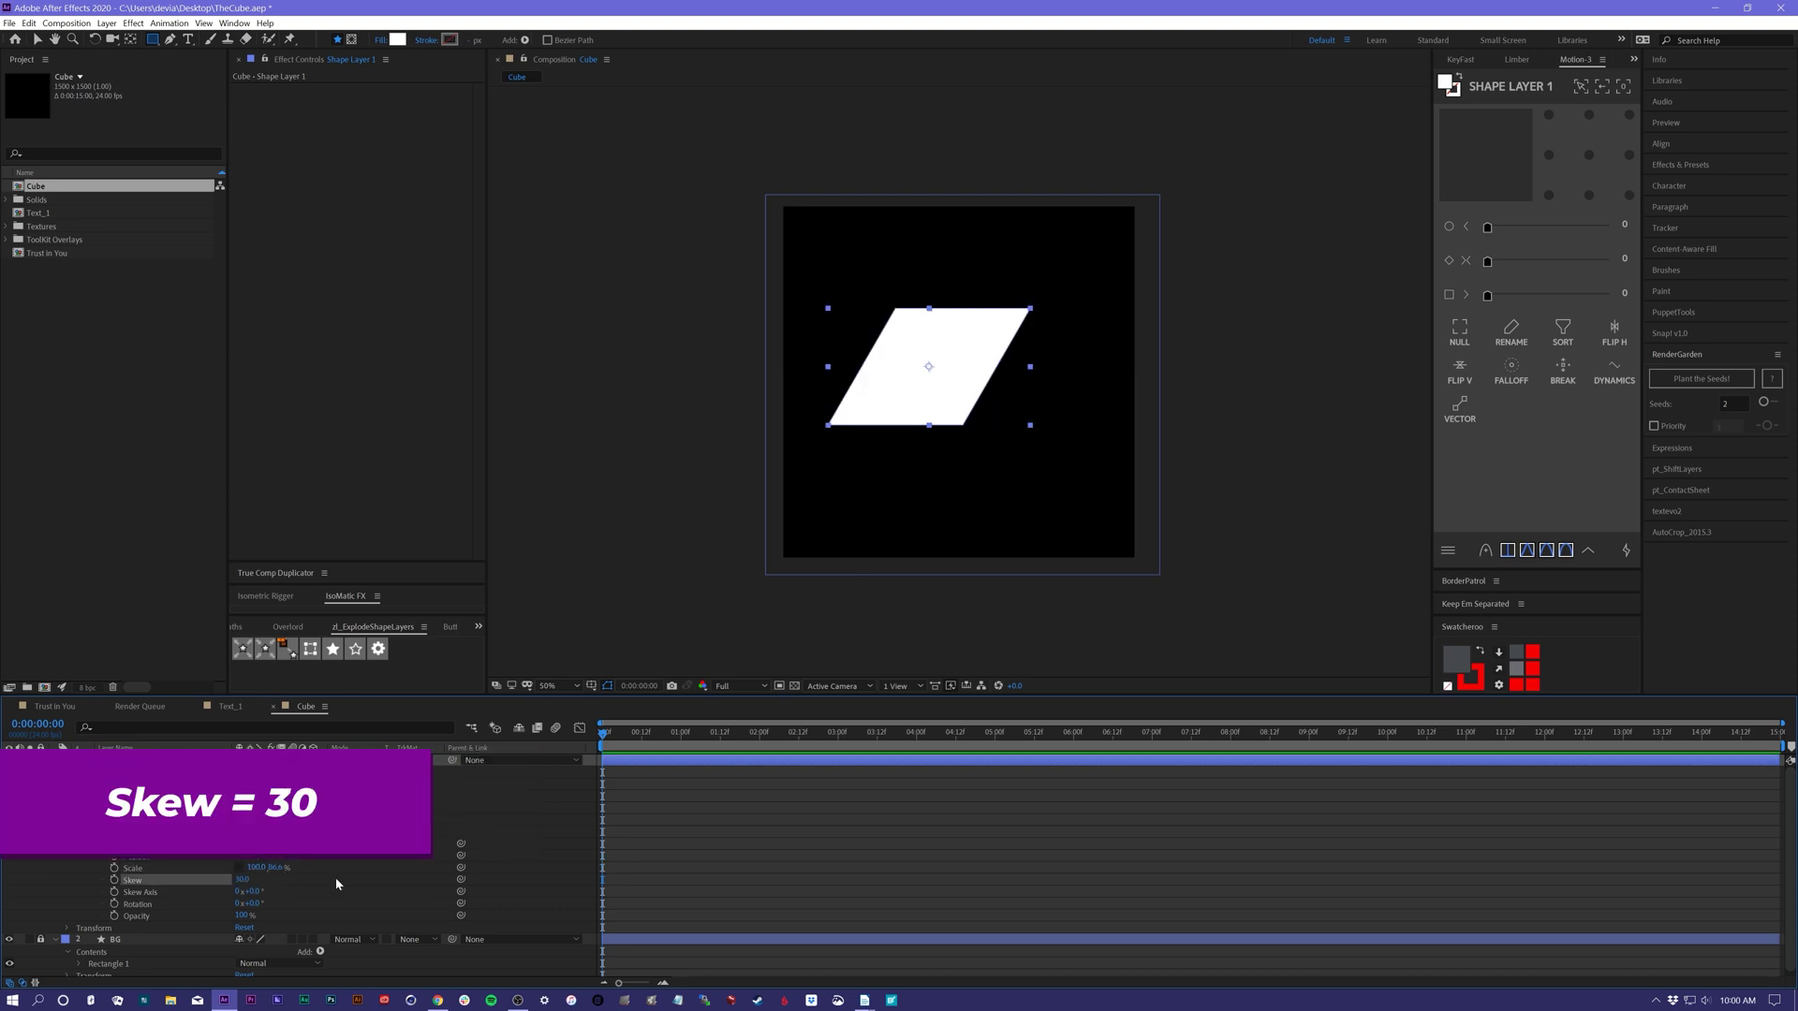
click(253, 904)
text(30)
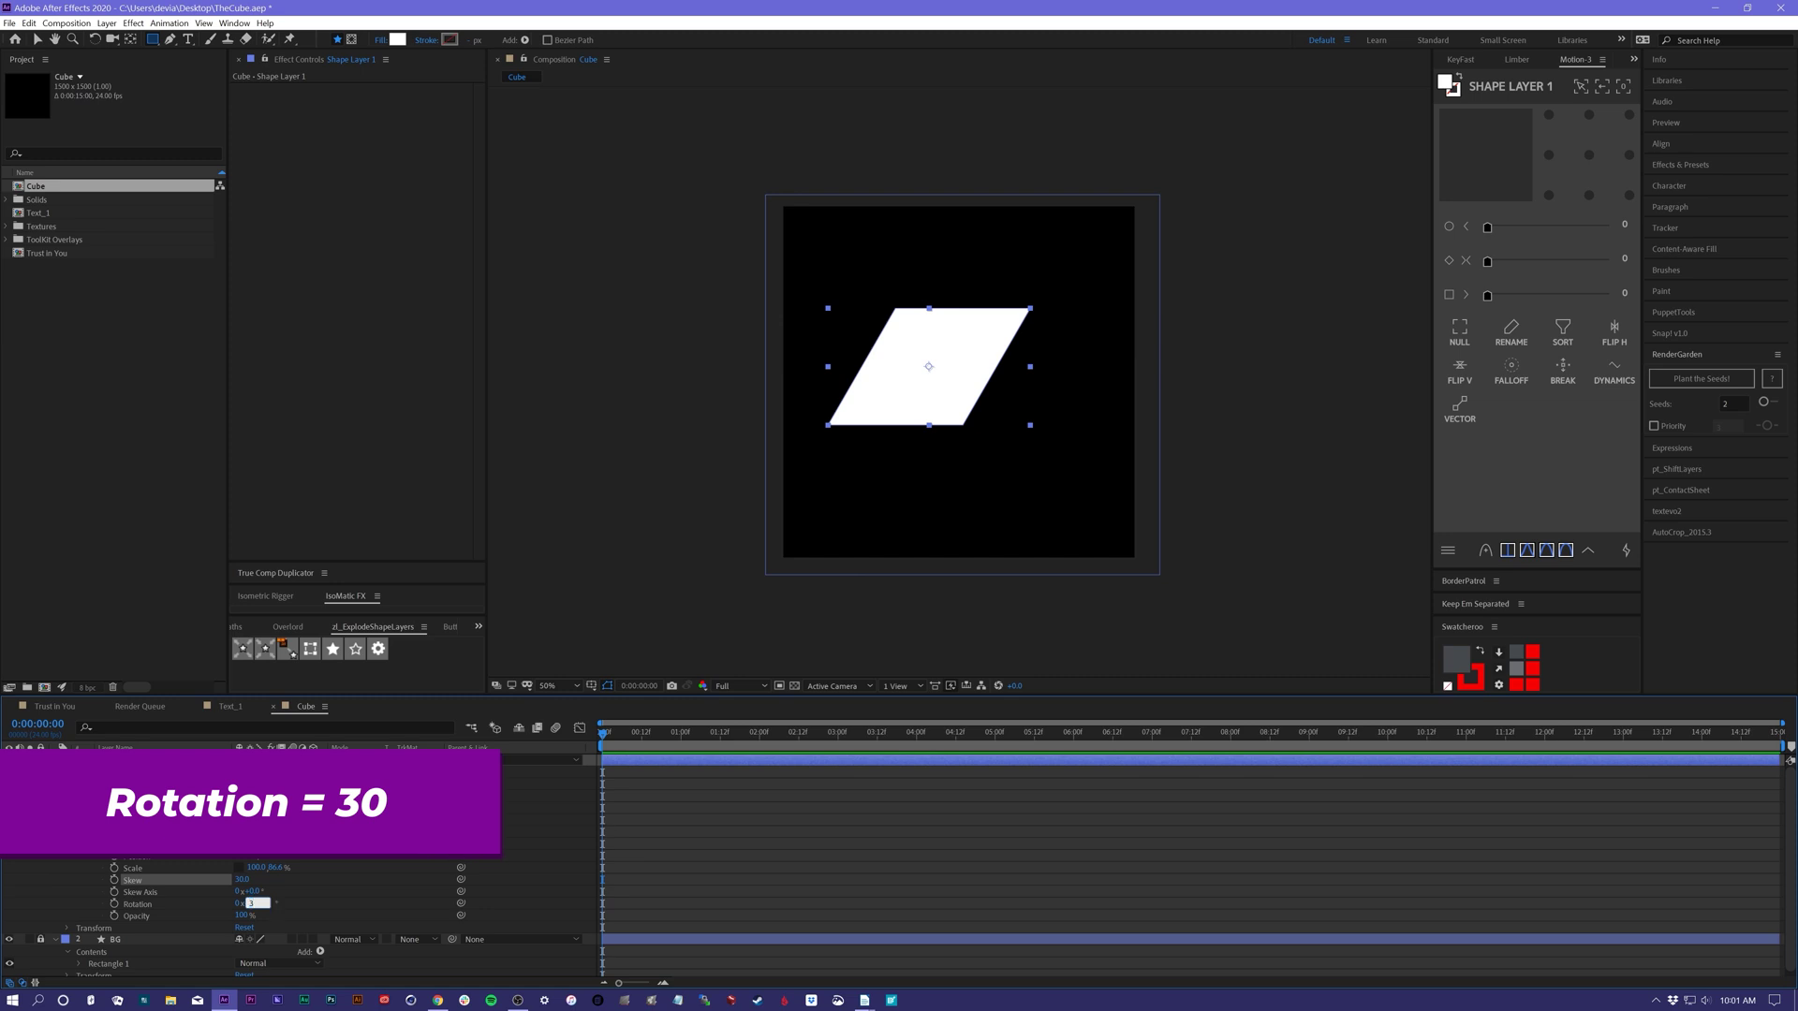
key(Return)
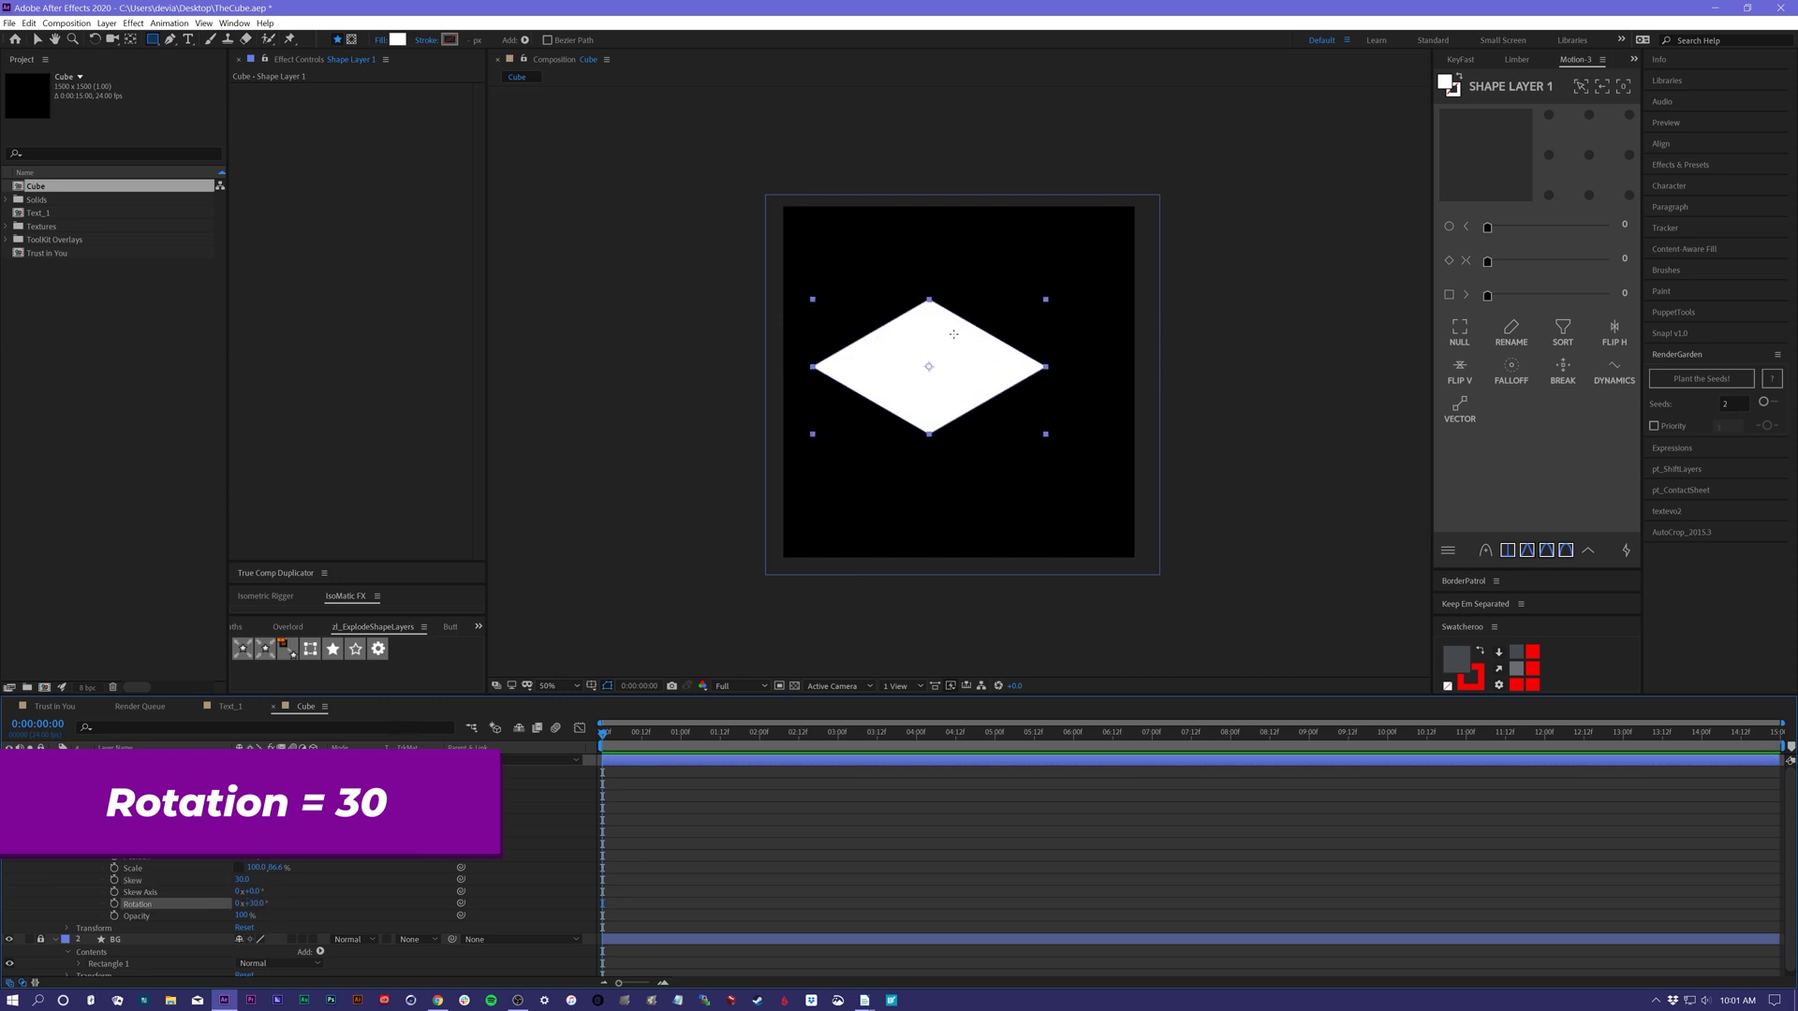
- Rename the white diamond's shape layer to Top
click(666, 761)
key(Return)
text(To)
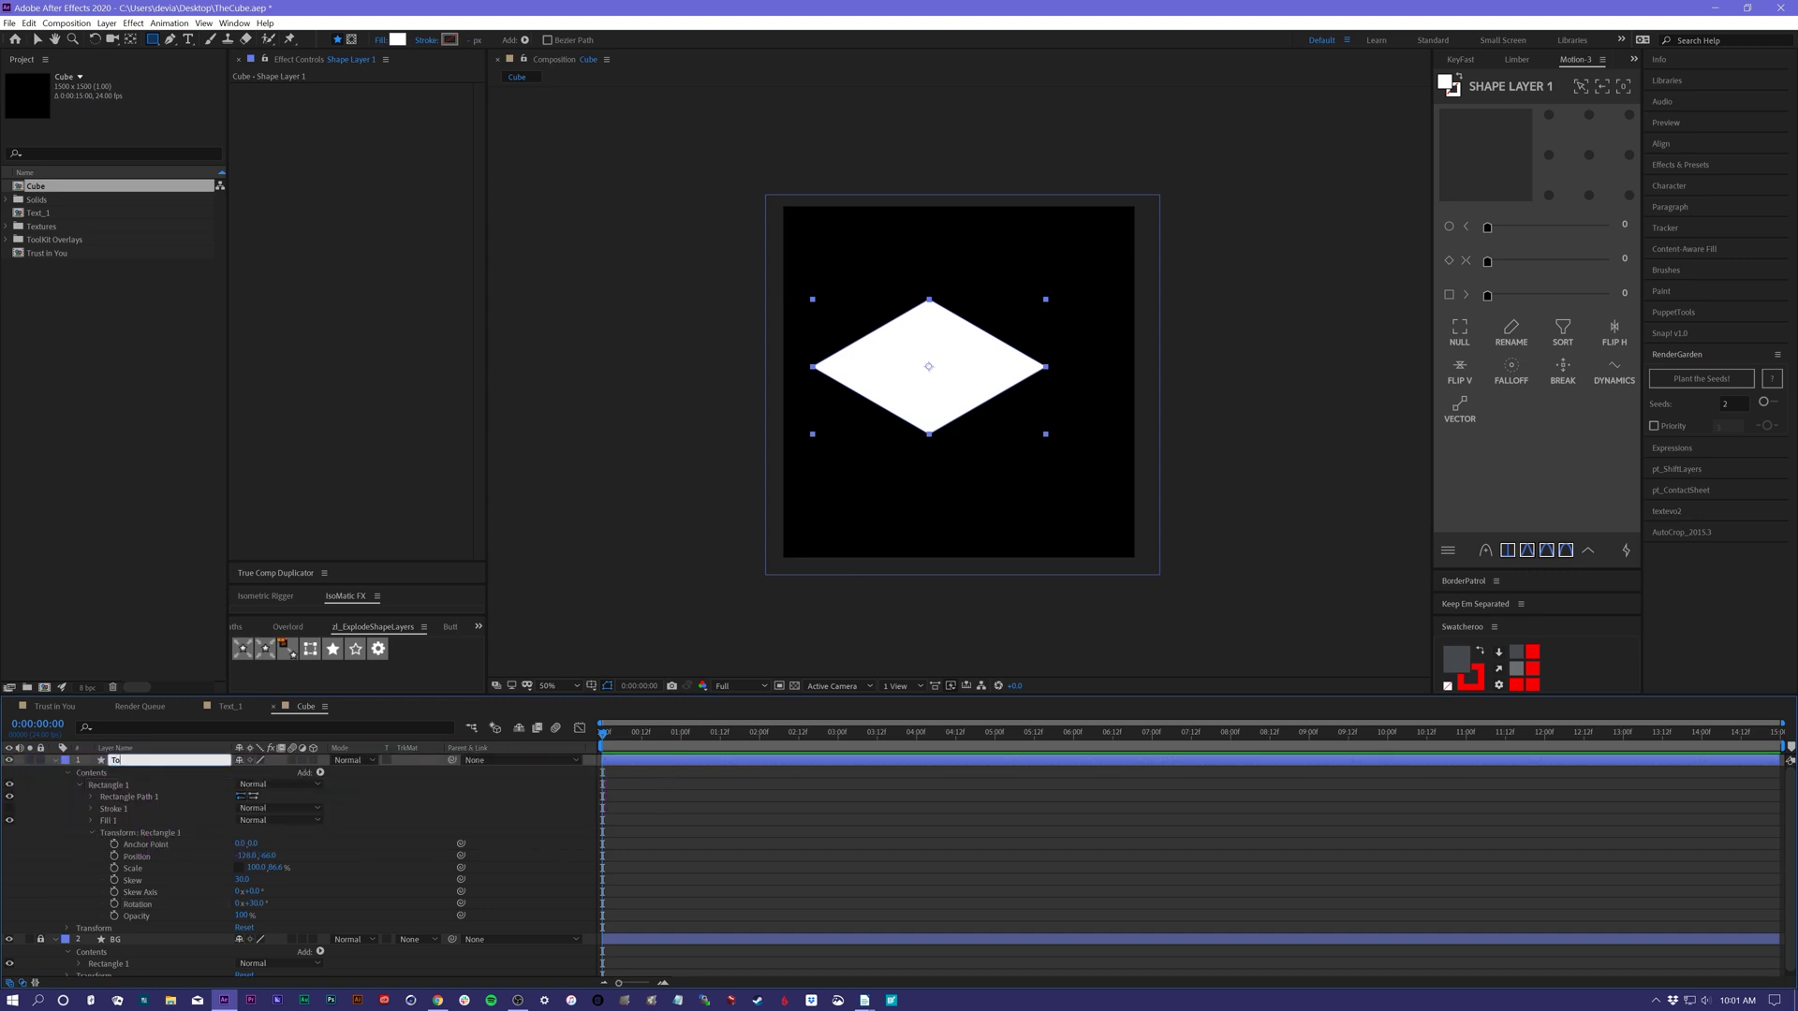
text(p)
key(Return)
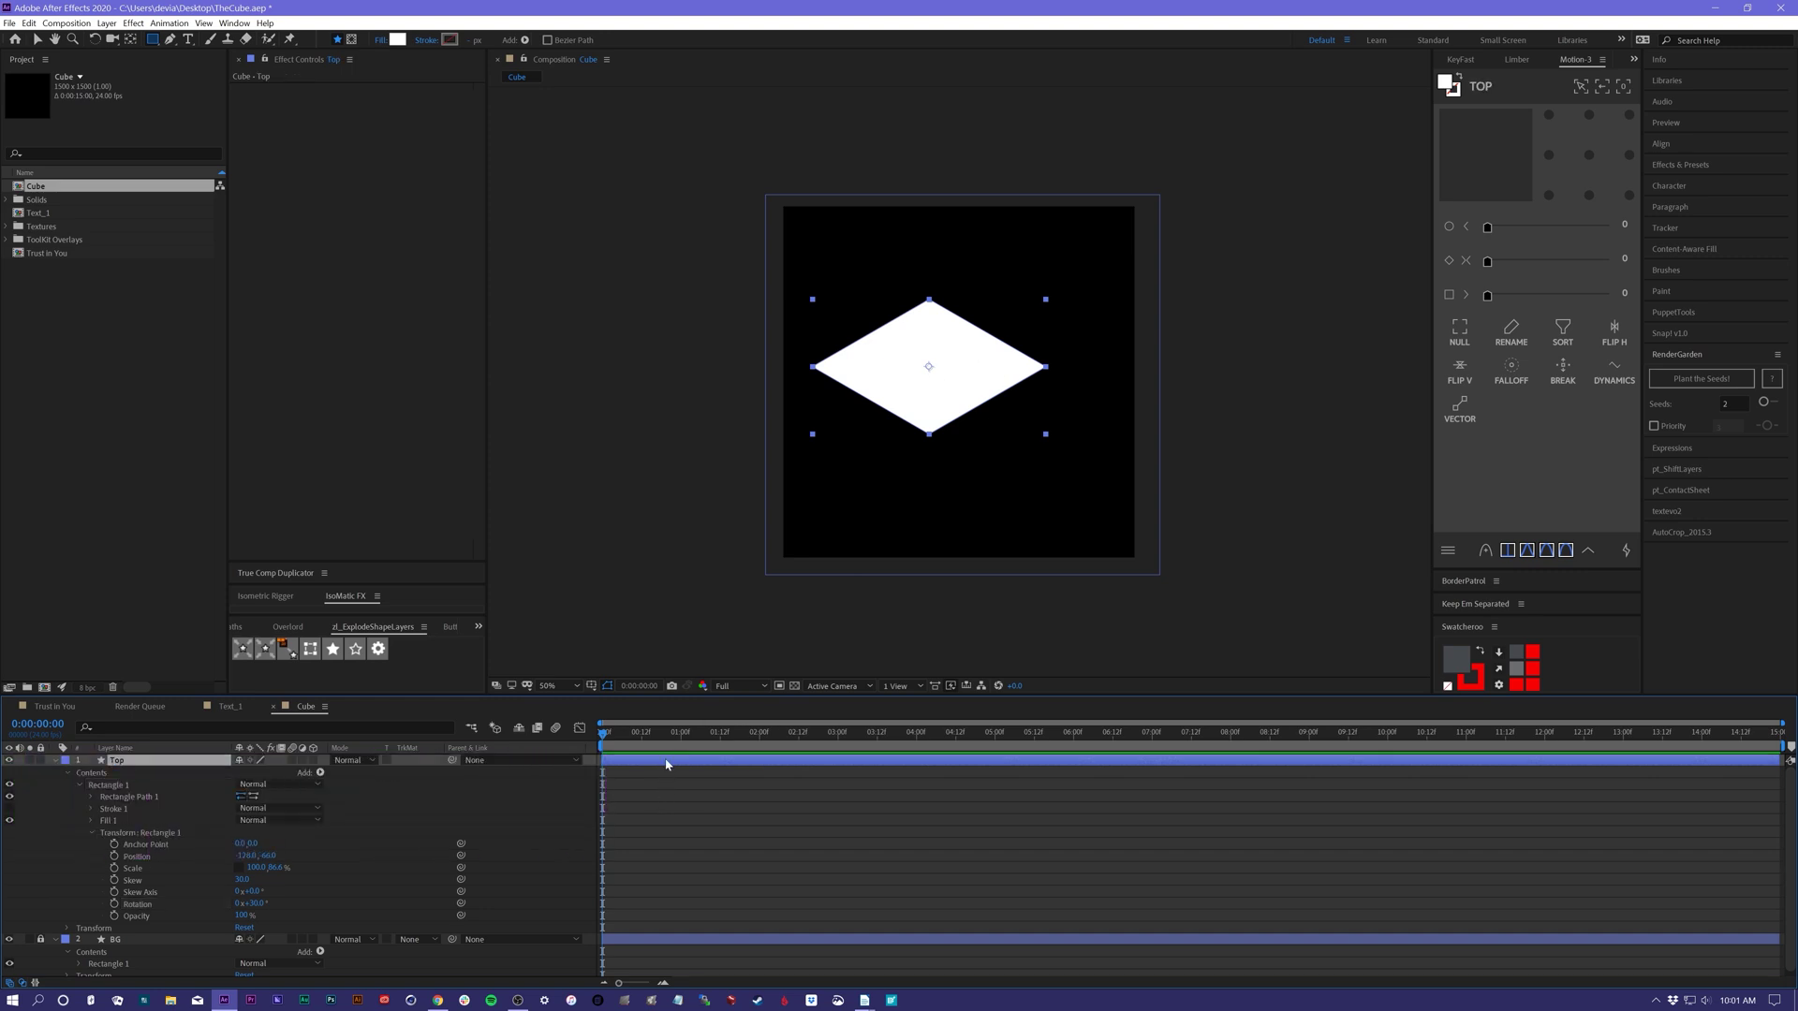
- Duplicate the Top layer and set the copy's Rectangle 1 transform rotation to -30°
key(ctrl+d)
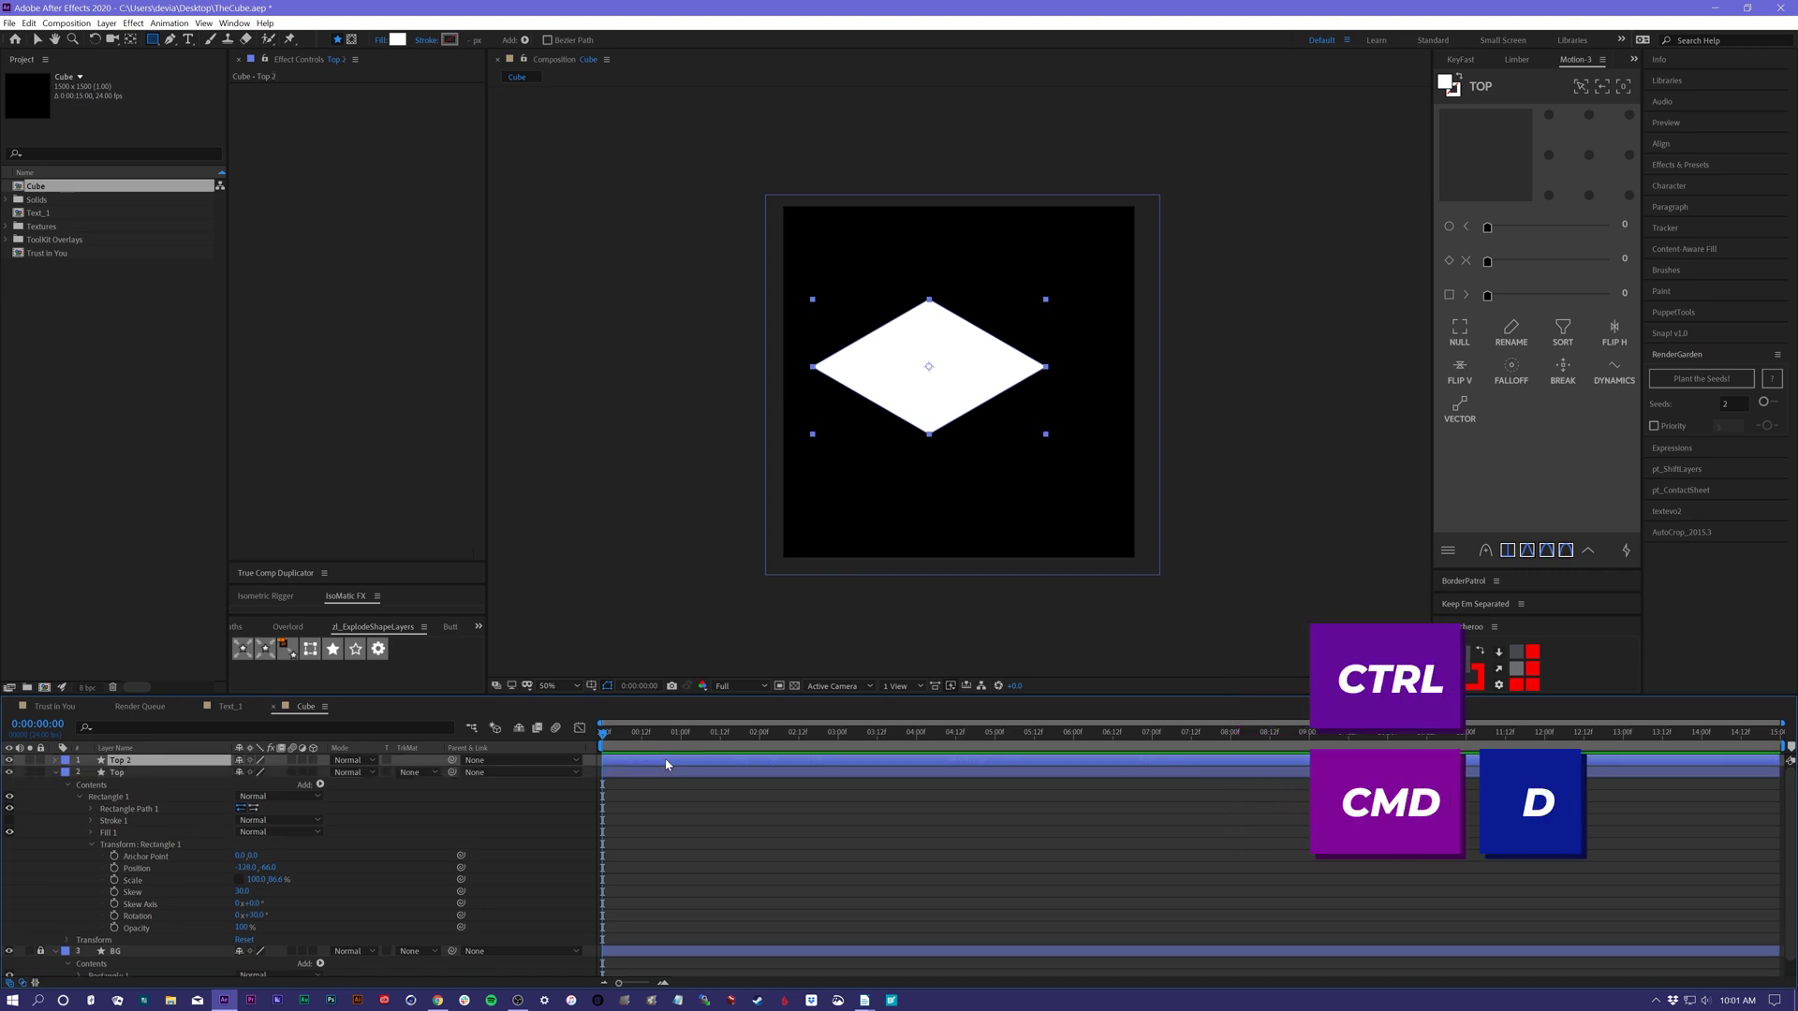
click(55, 761)
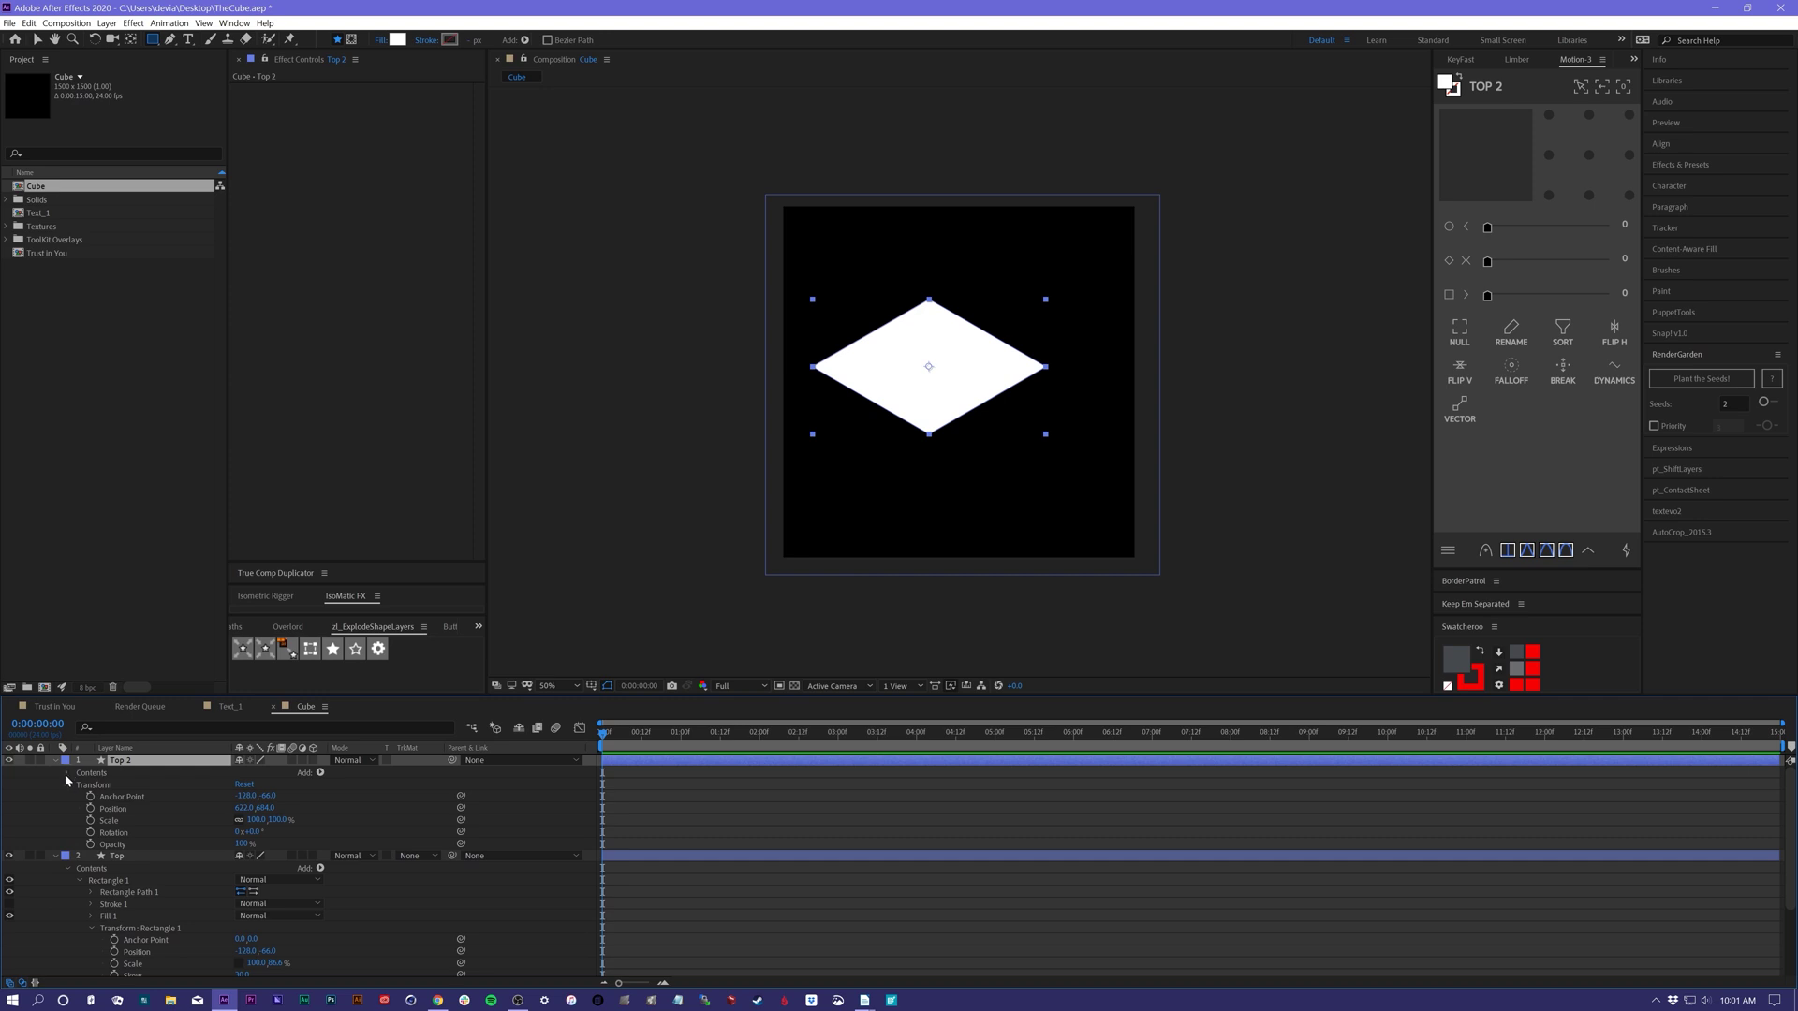
click(67, 773)
click(69, 797)
click(78, 795)
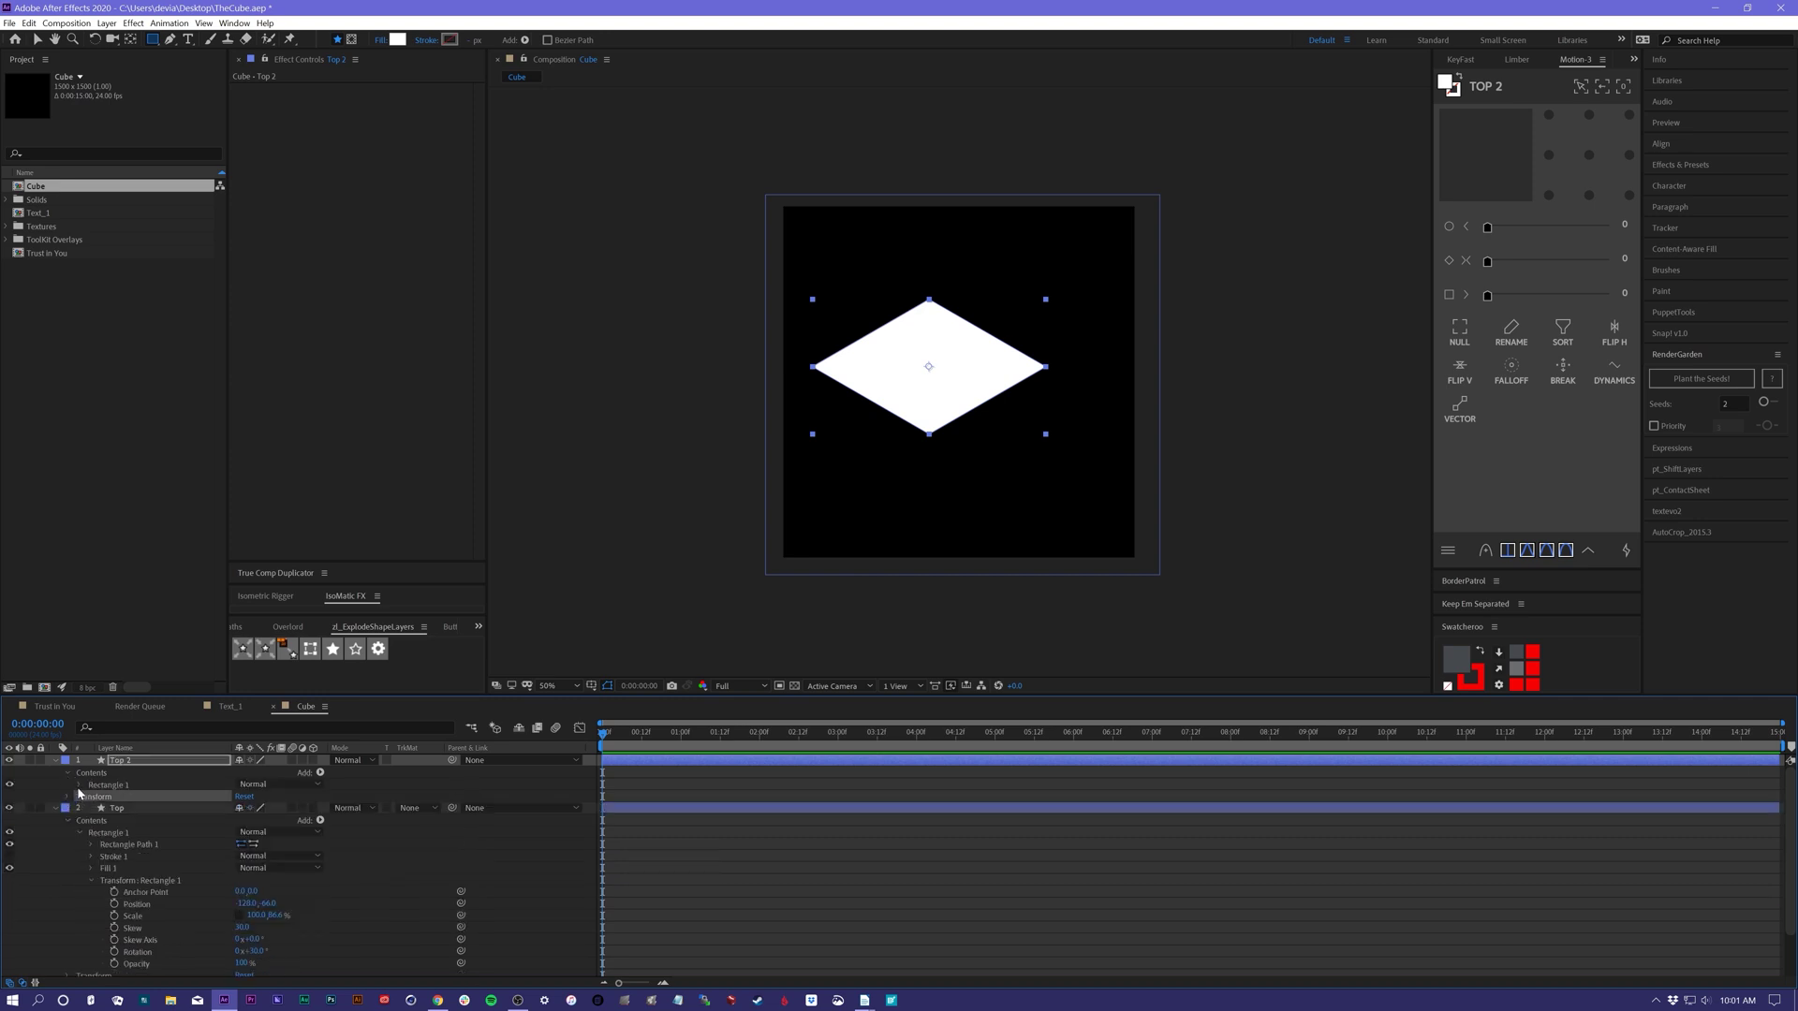
click(79, 786)
click(91, 832)
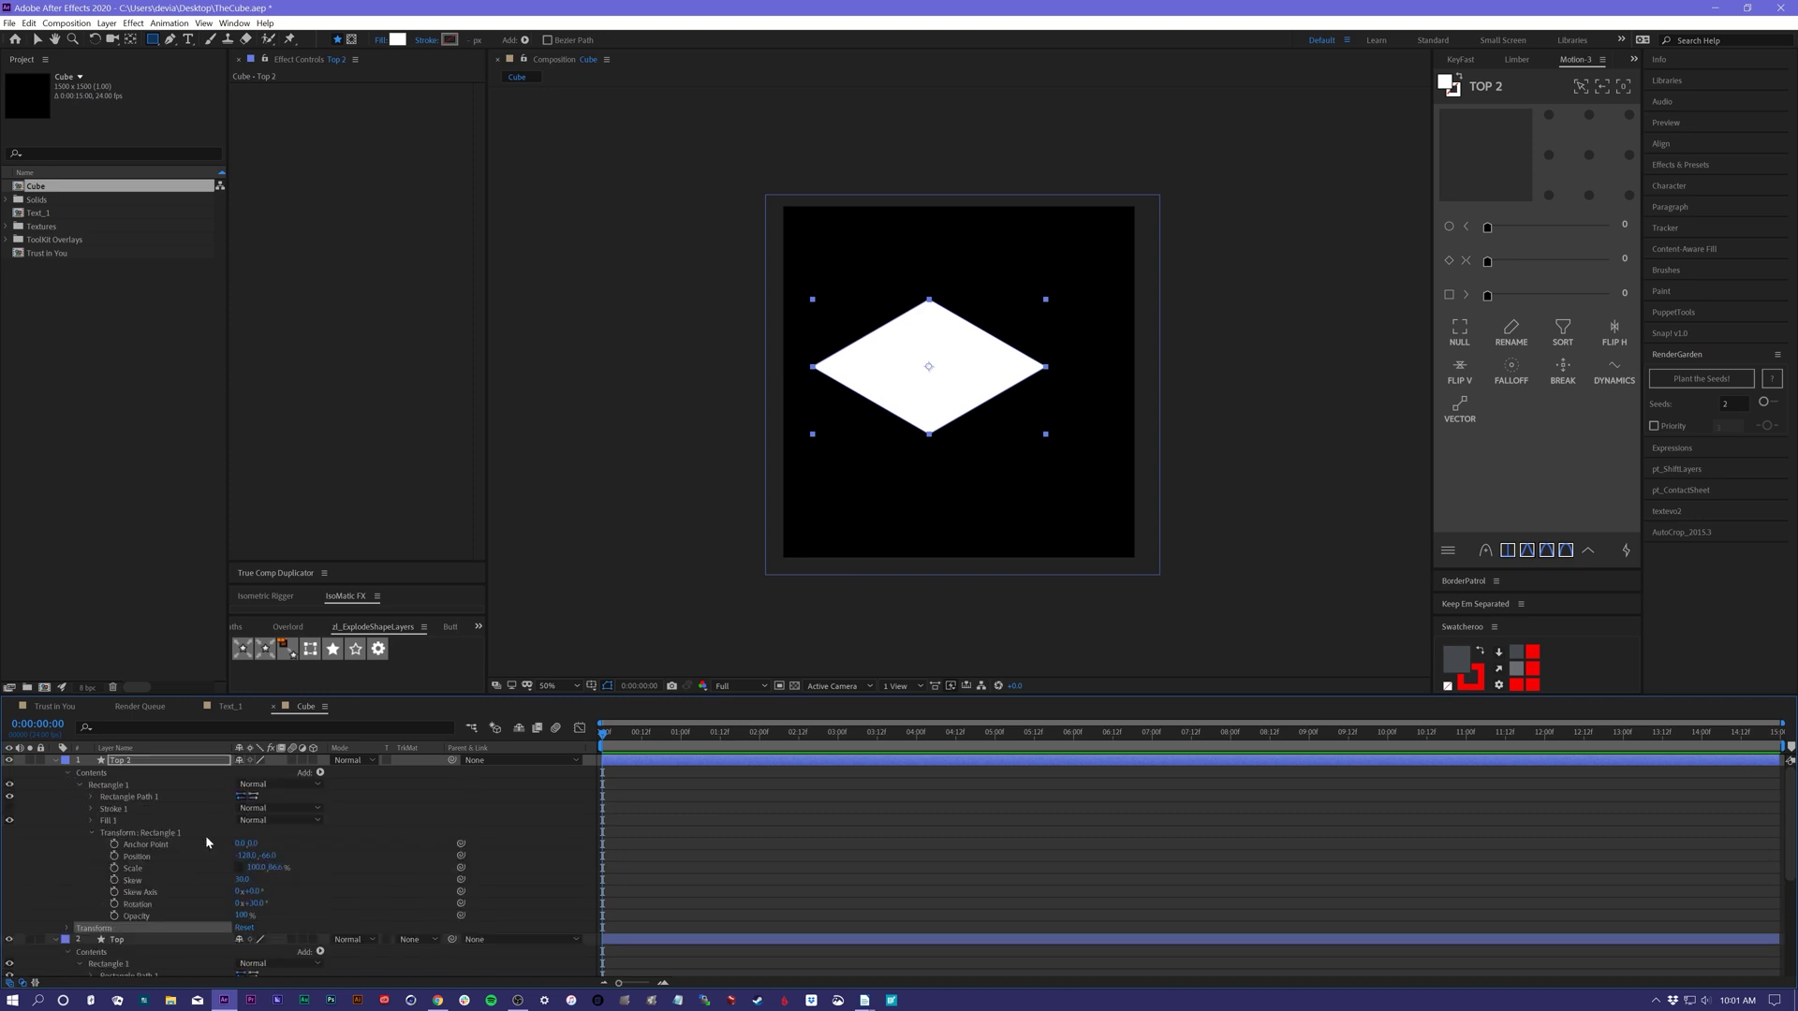
click(255, 903)
text(-30)
key(Return)
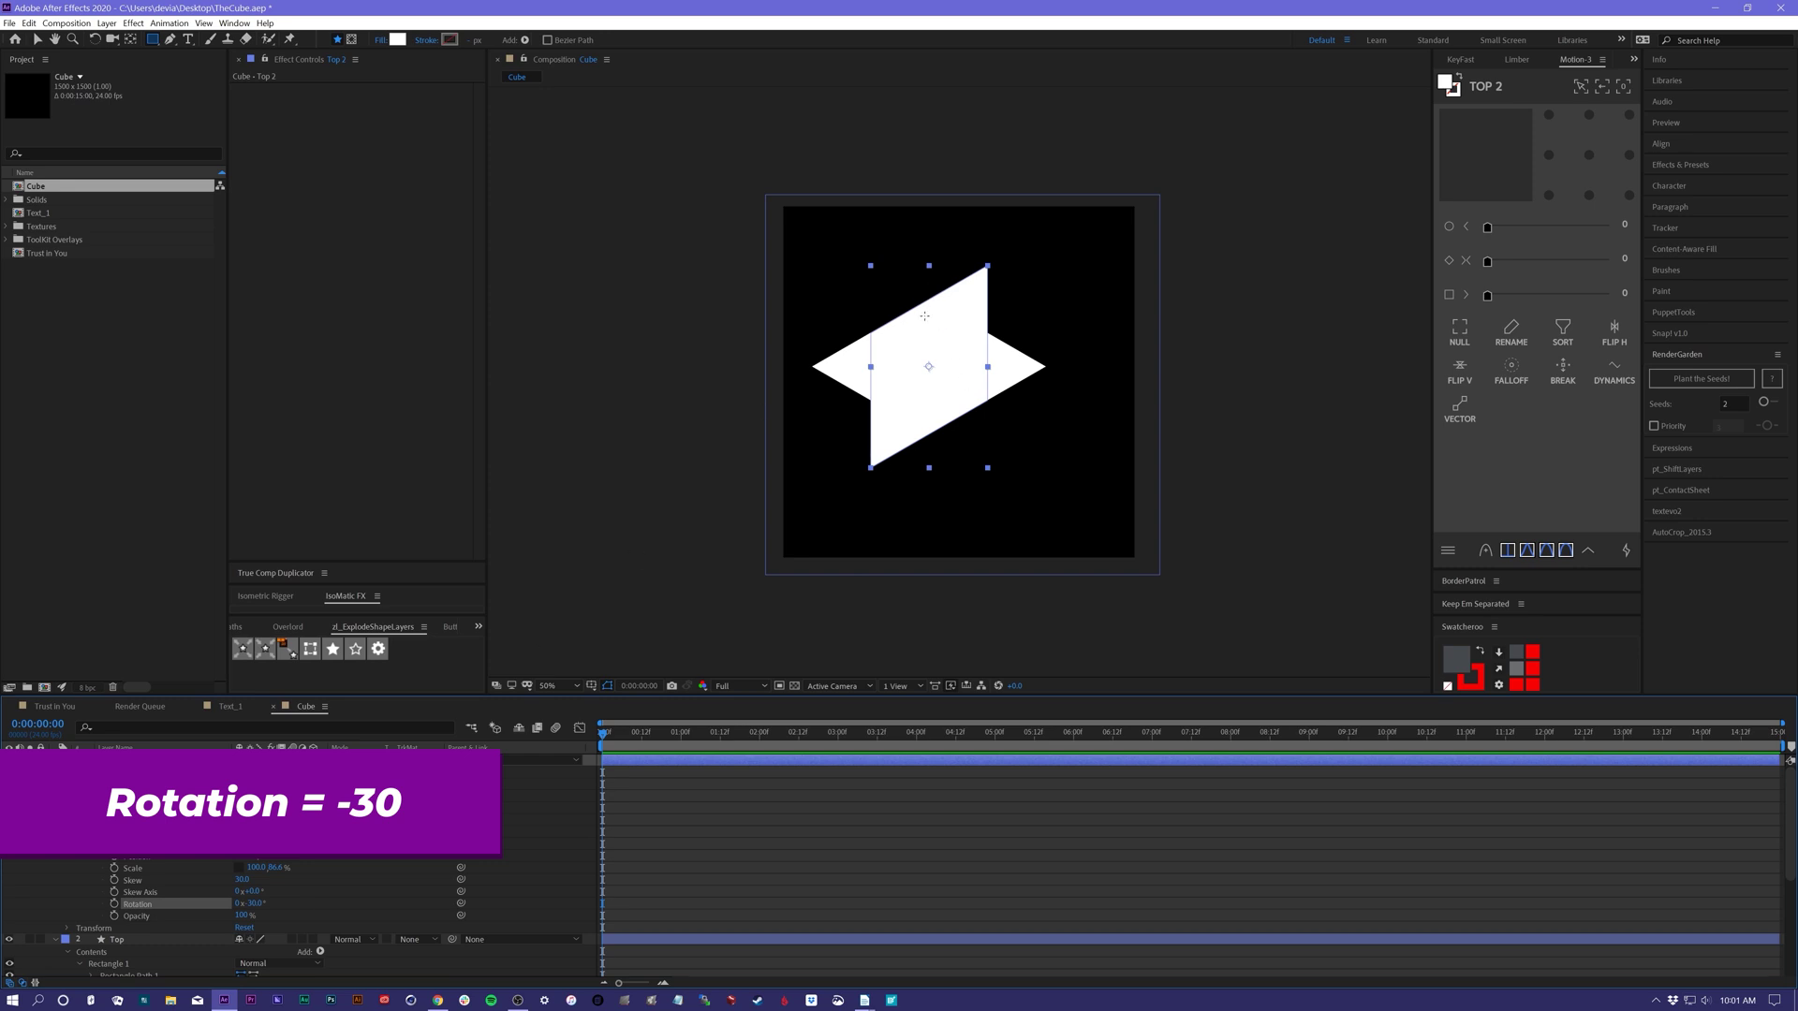
- Rename the duplicated face layer to Right
click(118, 760)
key(Return)
text(Right)
key(Return)
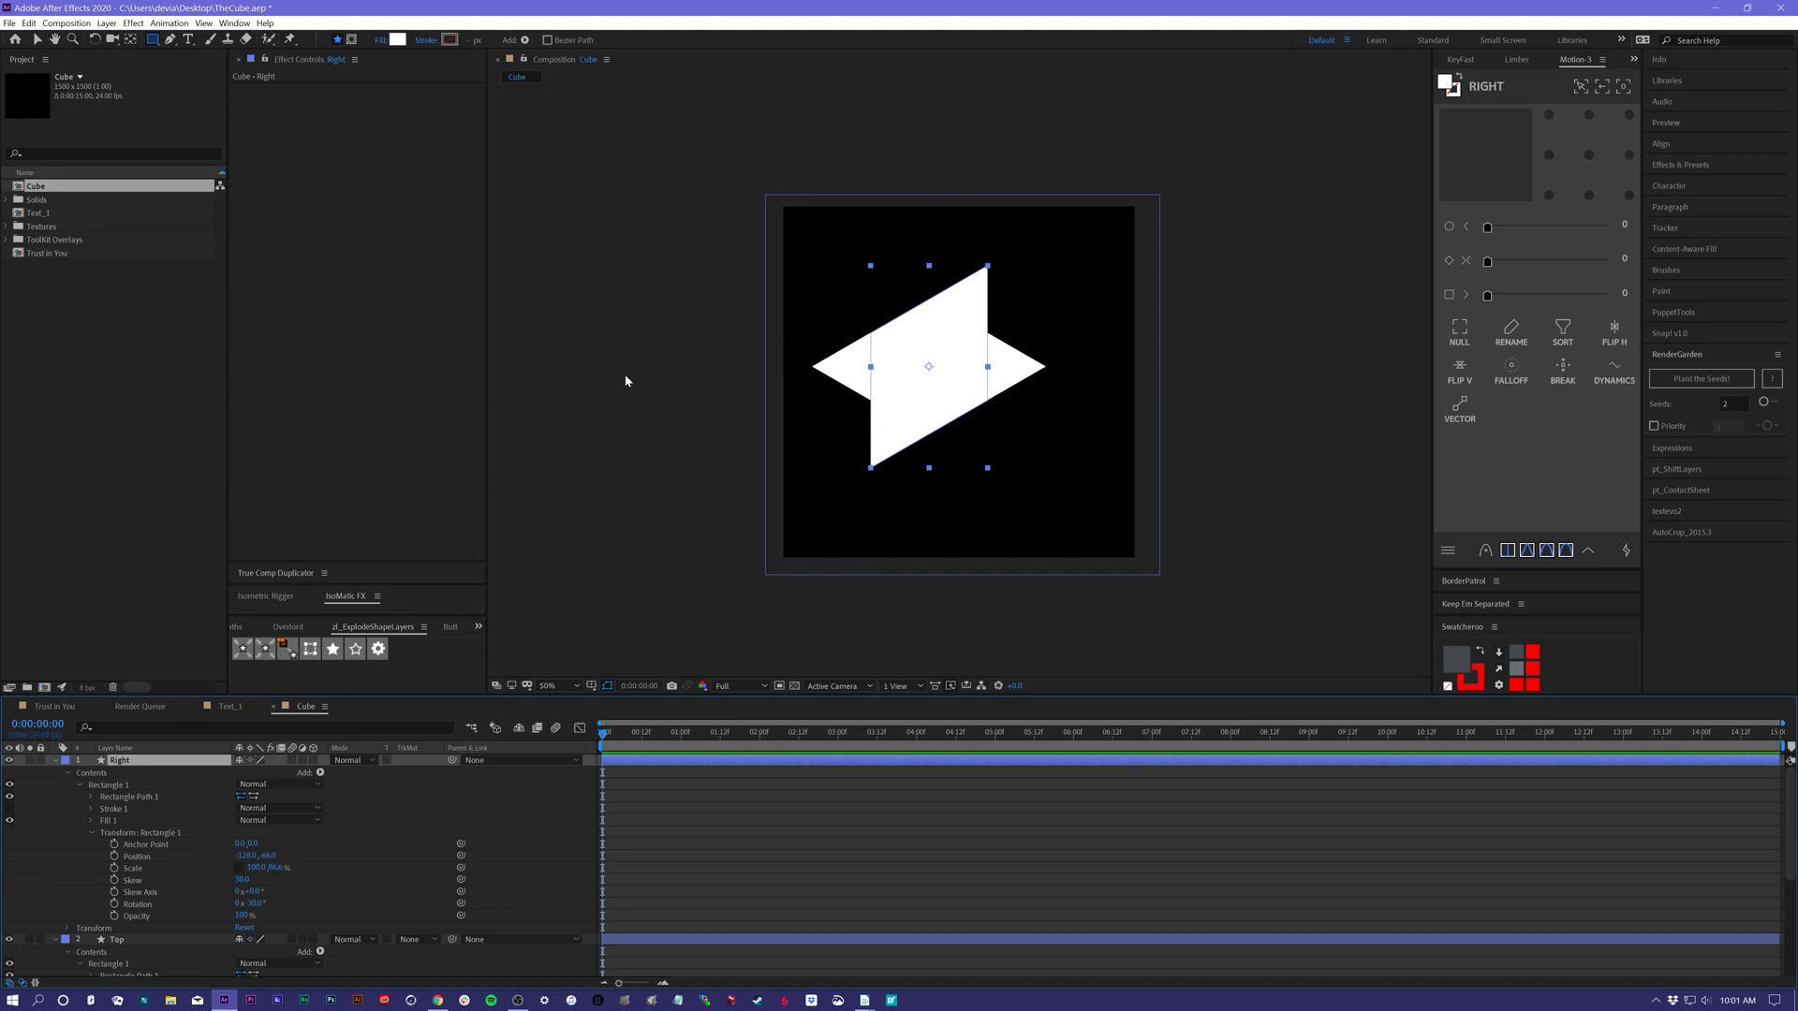
- Move the Right face so its upper edge meets the lower-right edge of the Top diamond
key(v)
click(927, 345)
drag(927, 348, 984, 442)
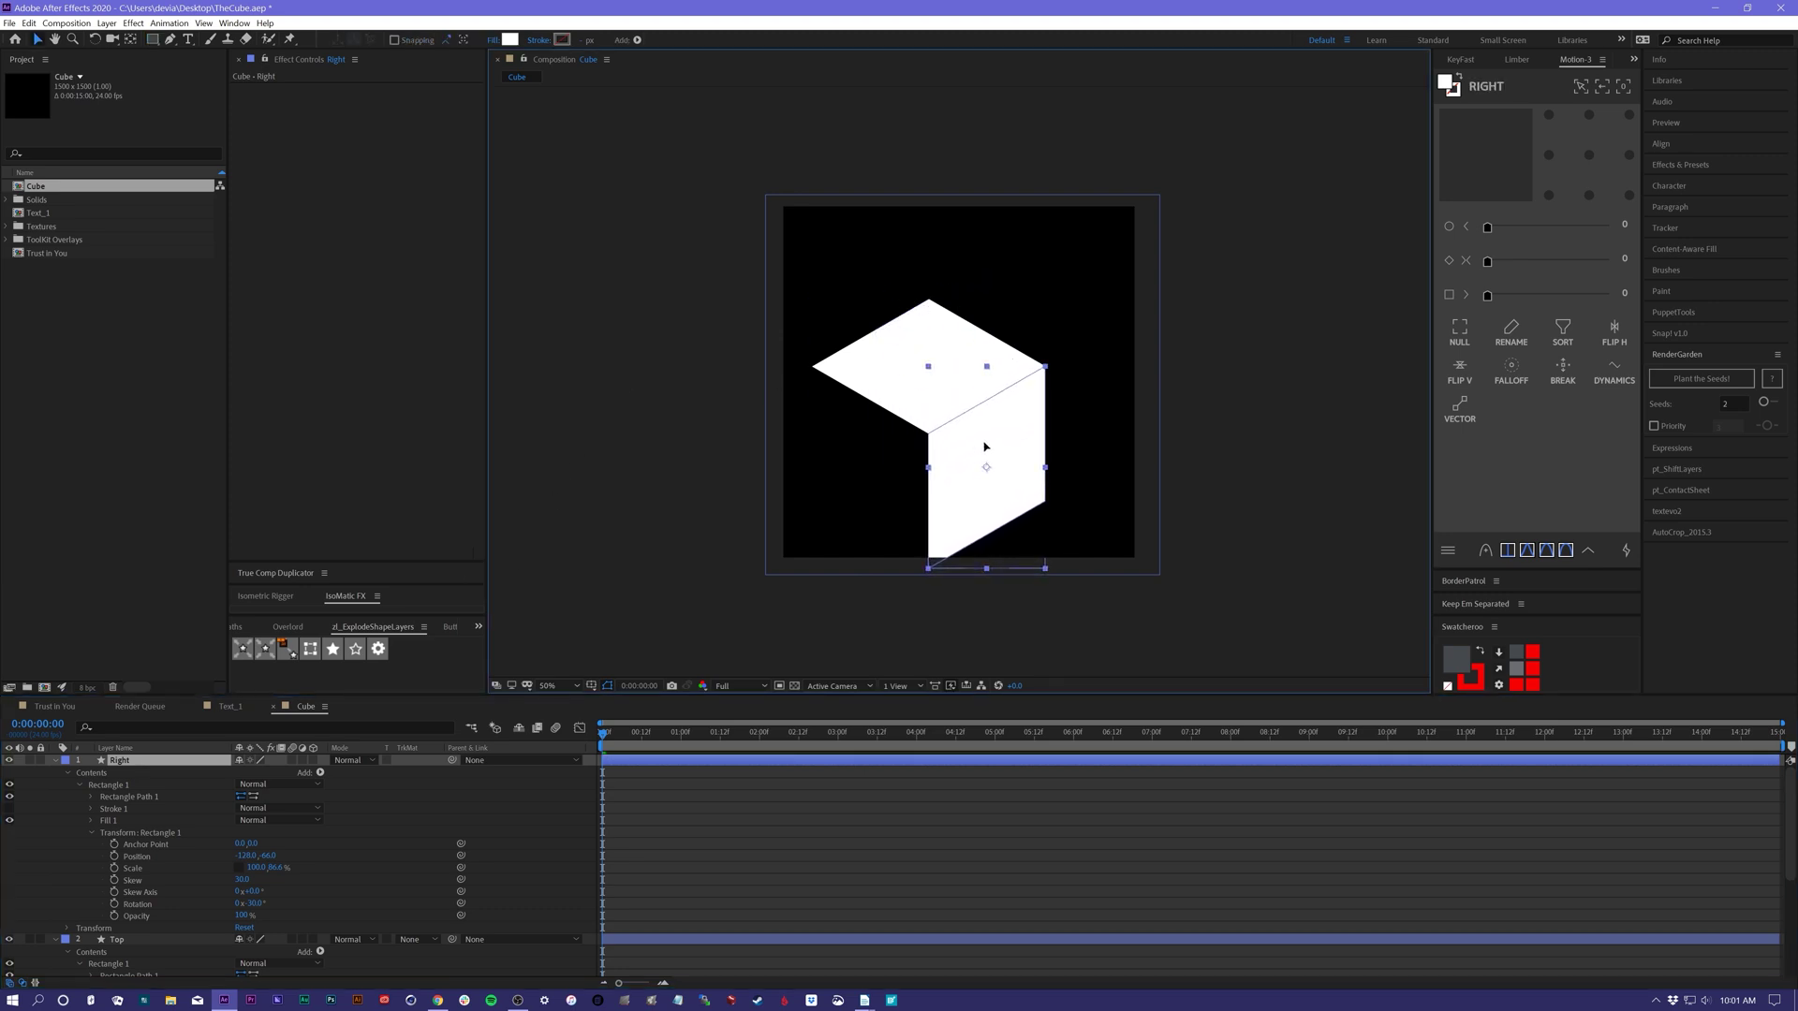
click(951, 788)
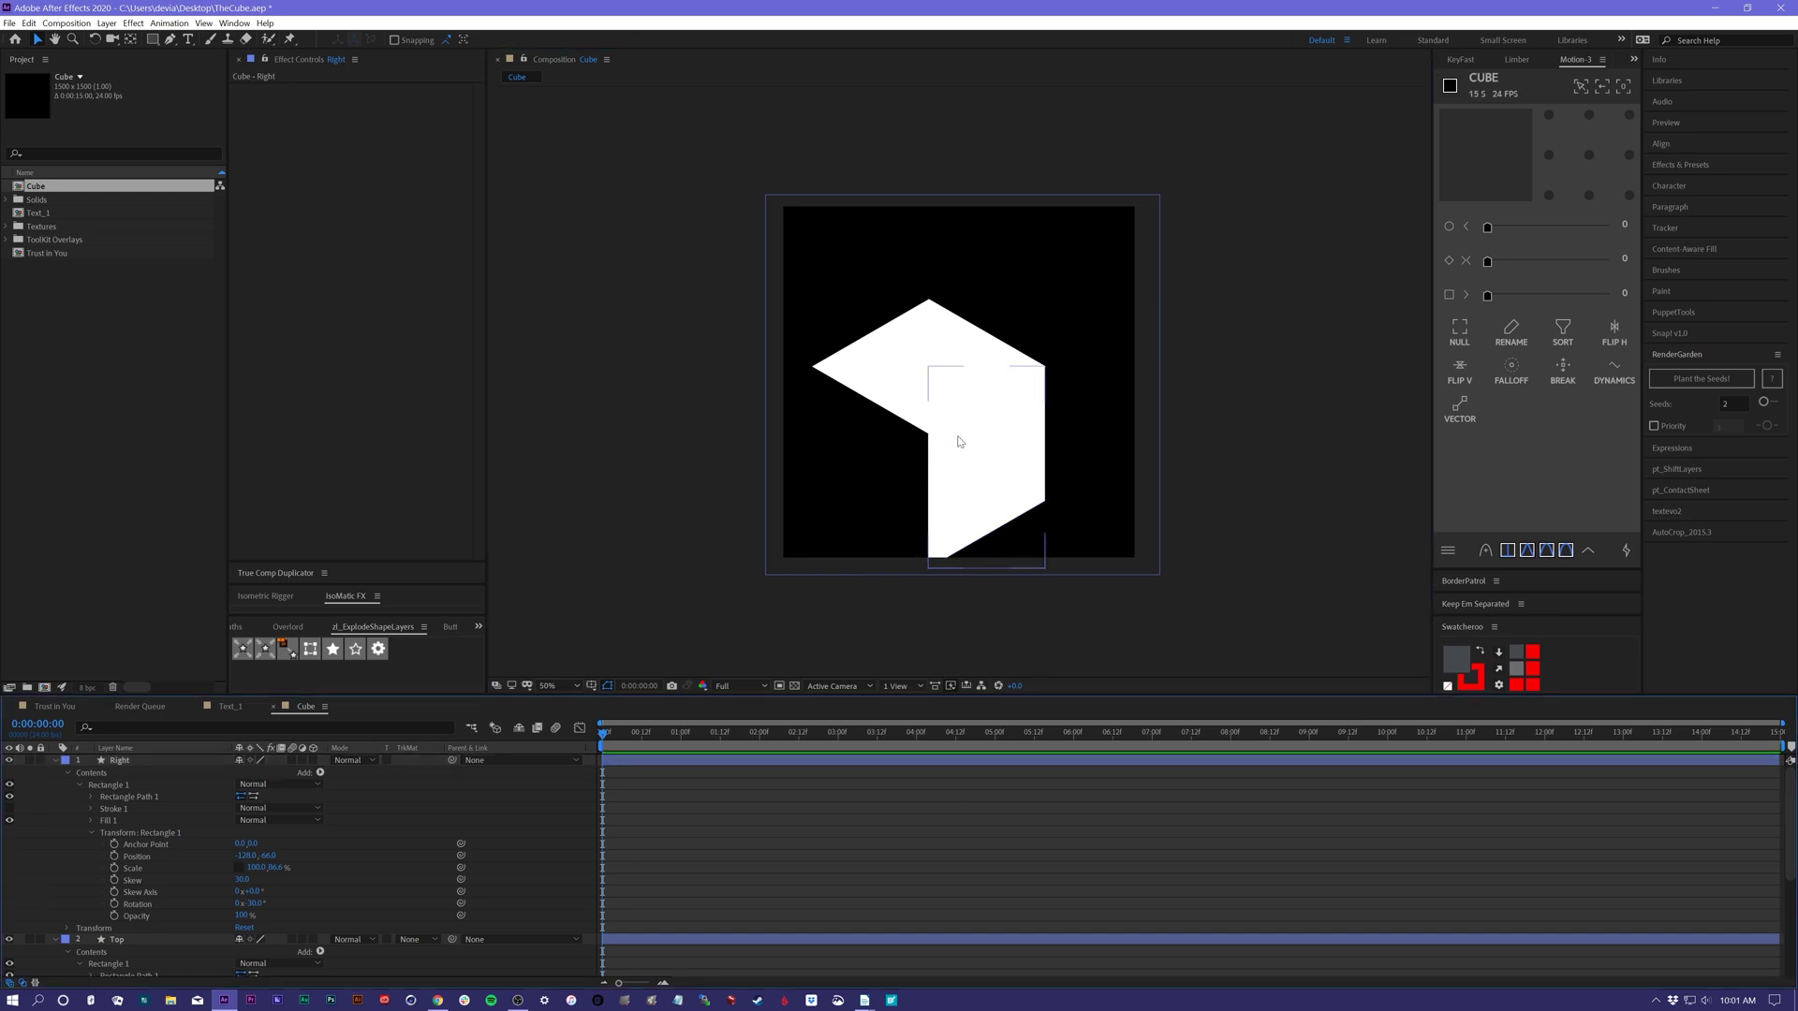
- Fine-tune the Right face's position so its corners line up exactly with the Top face's corners
key(period)
key(period)
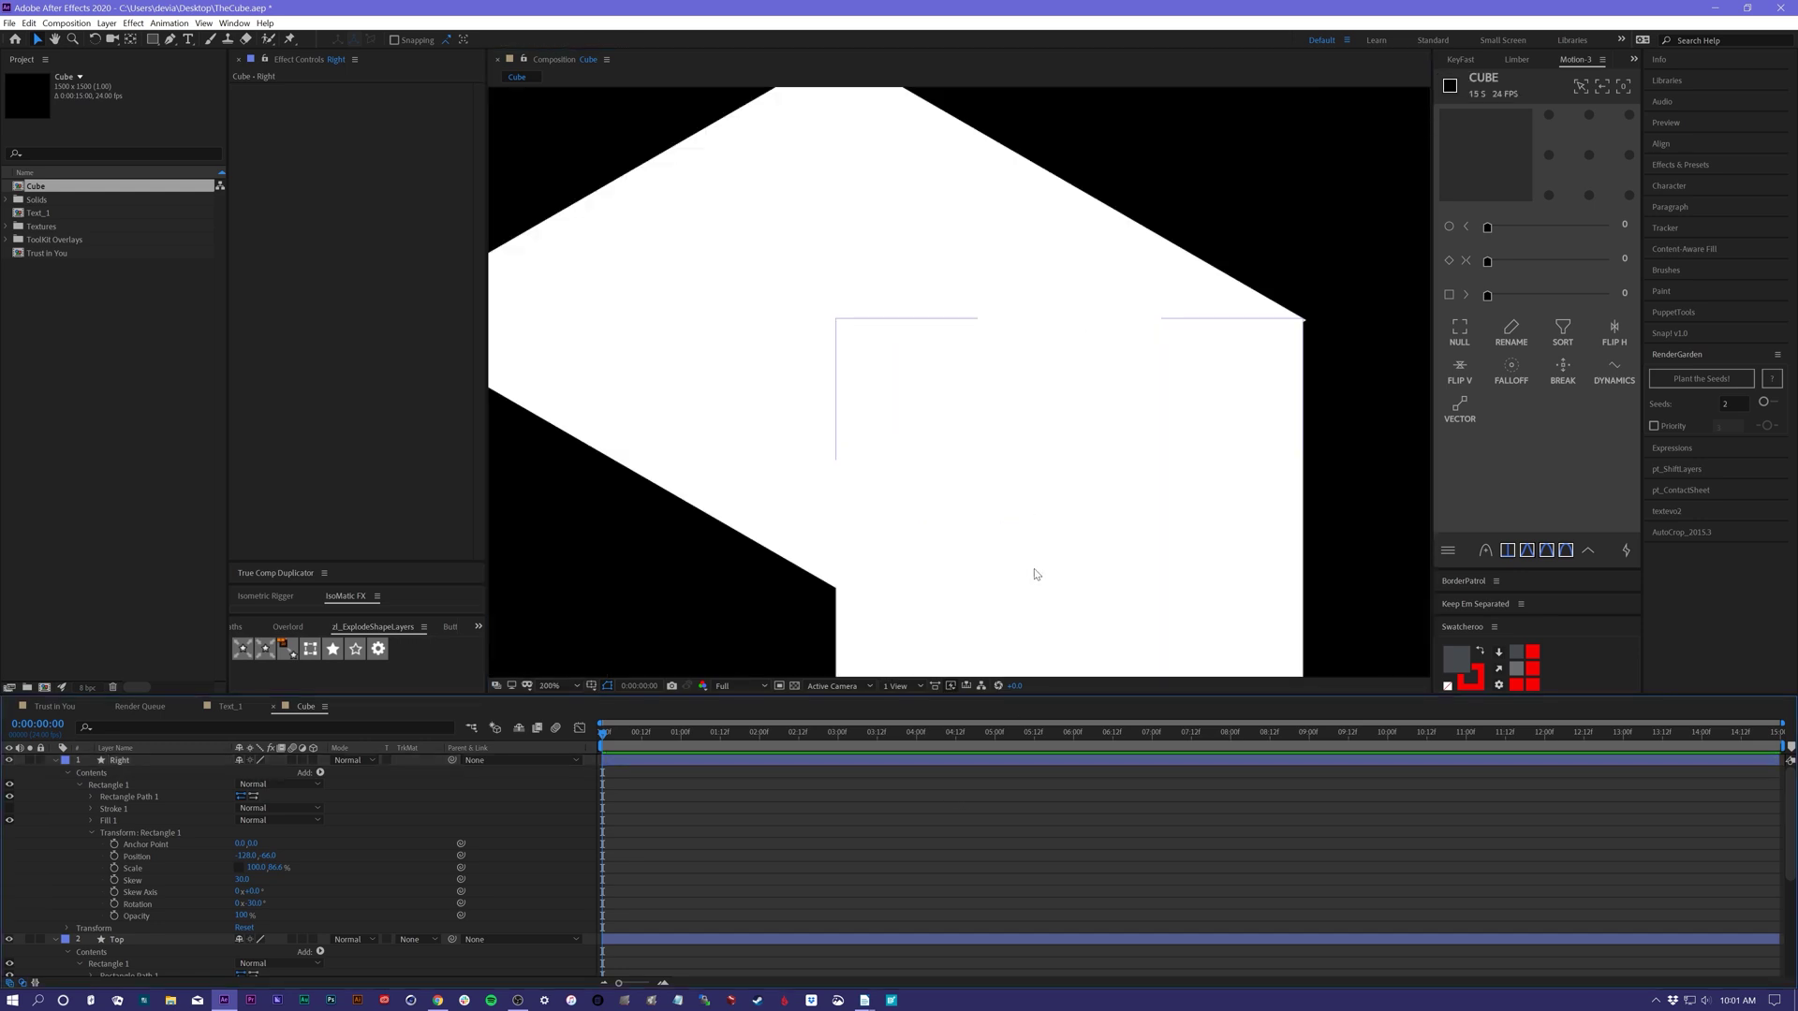
click(1083, 623)
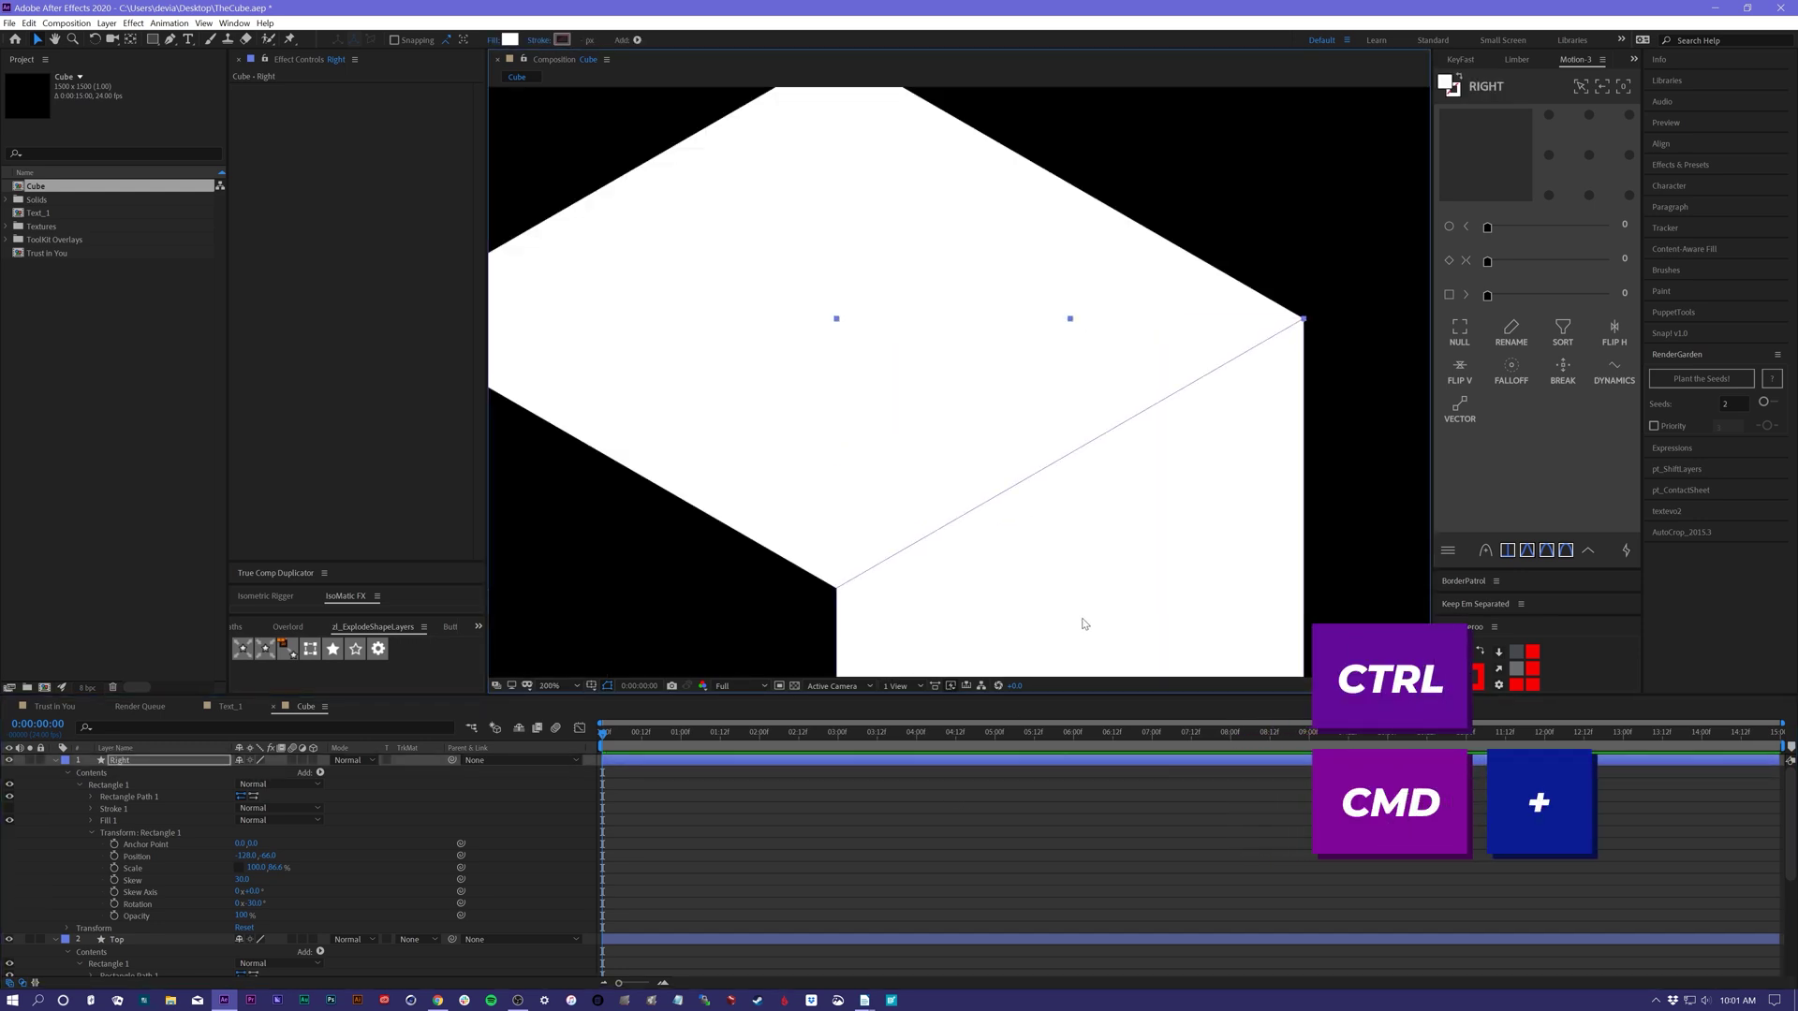
click(1088, 884)
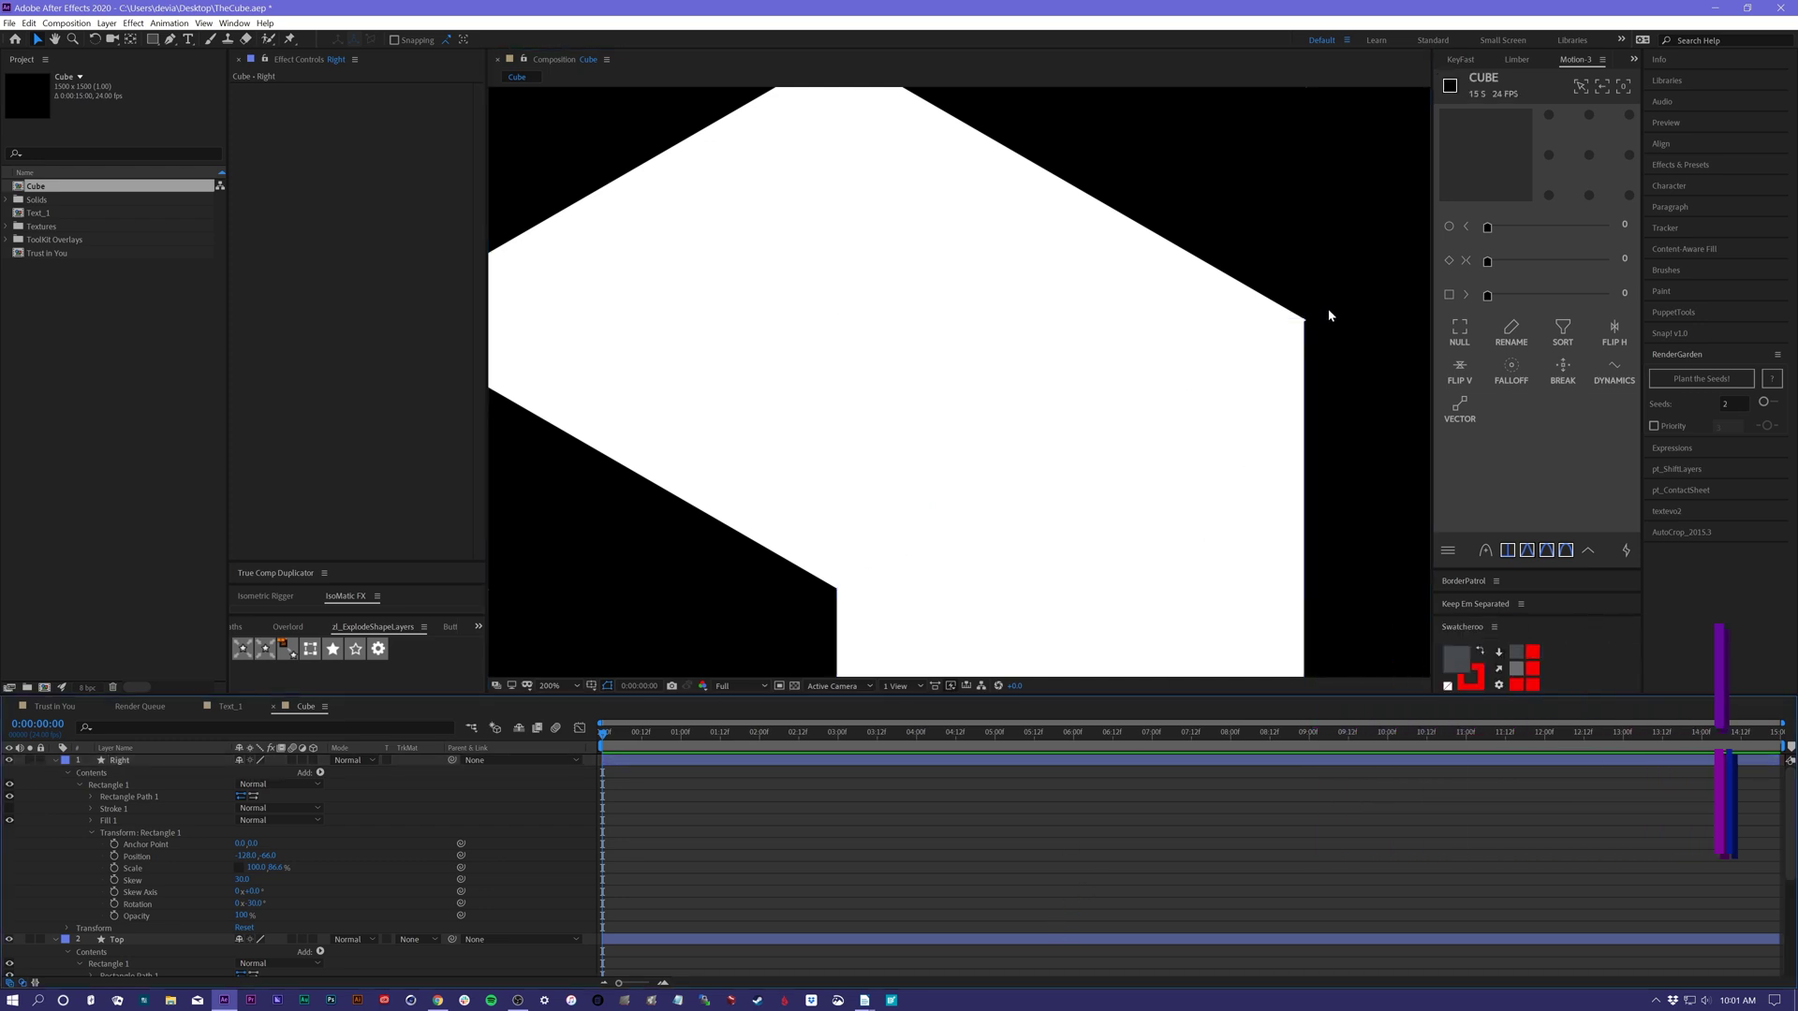
drag(1270, 417, 1272, 419)
click(1147, 807)
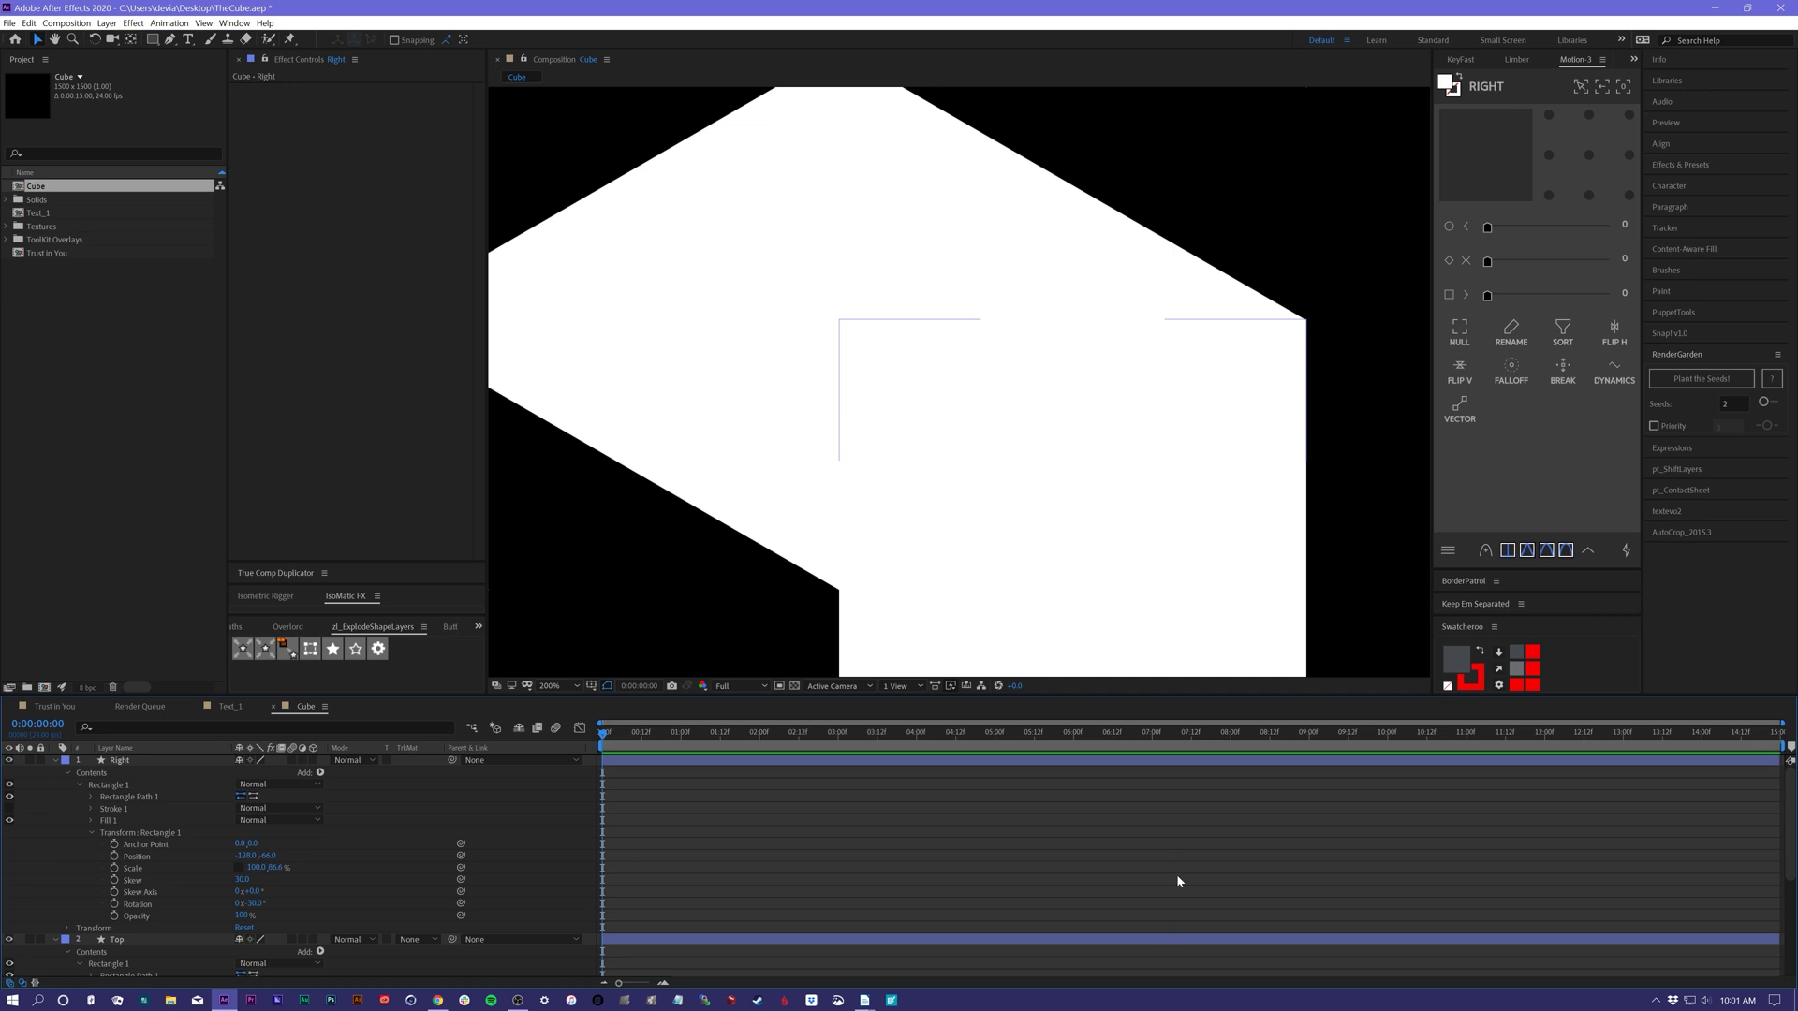
key(ctrl+minus)
key(ctrl+minus)
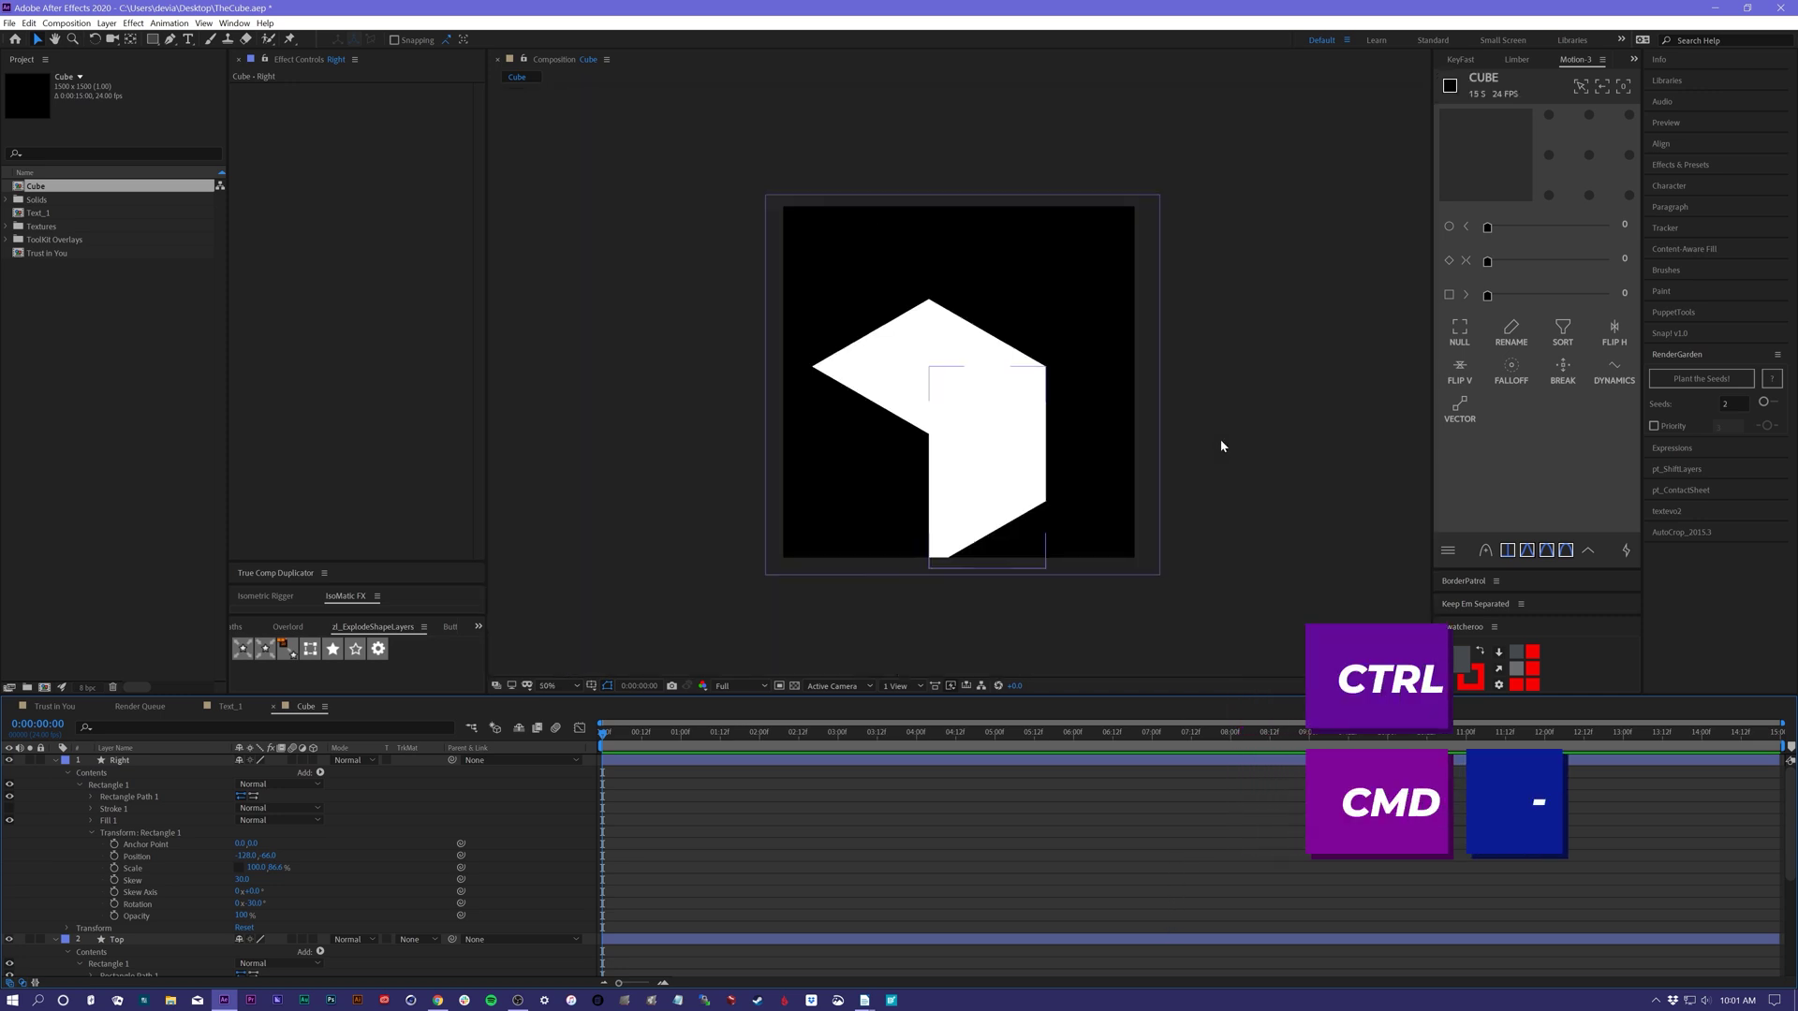
- Select the Right and Top faces together and move them up and to the right within the composition
click(986, 448)
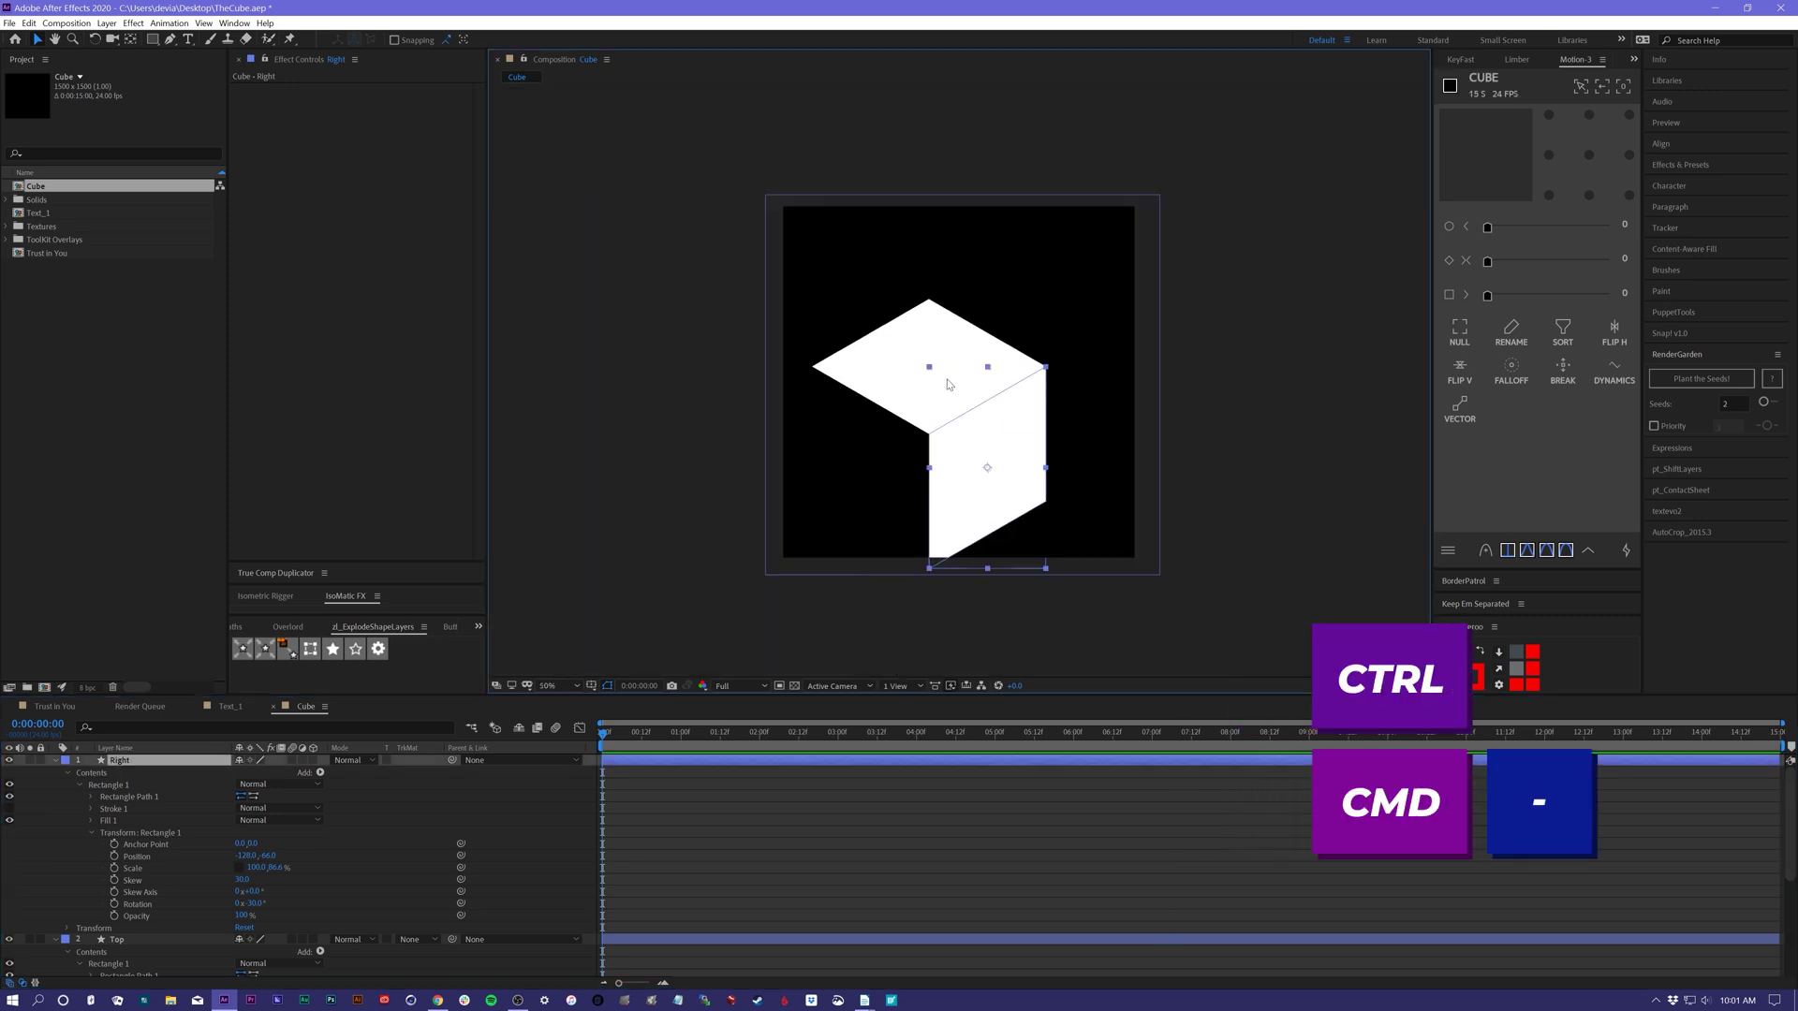
shift+click(895, 348)
drag(1001, 458, 1036, 405)
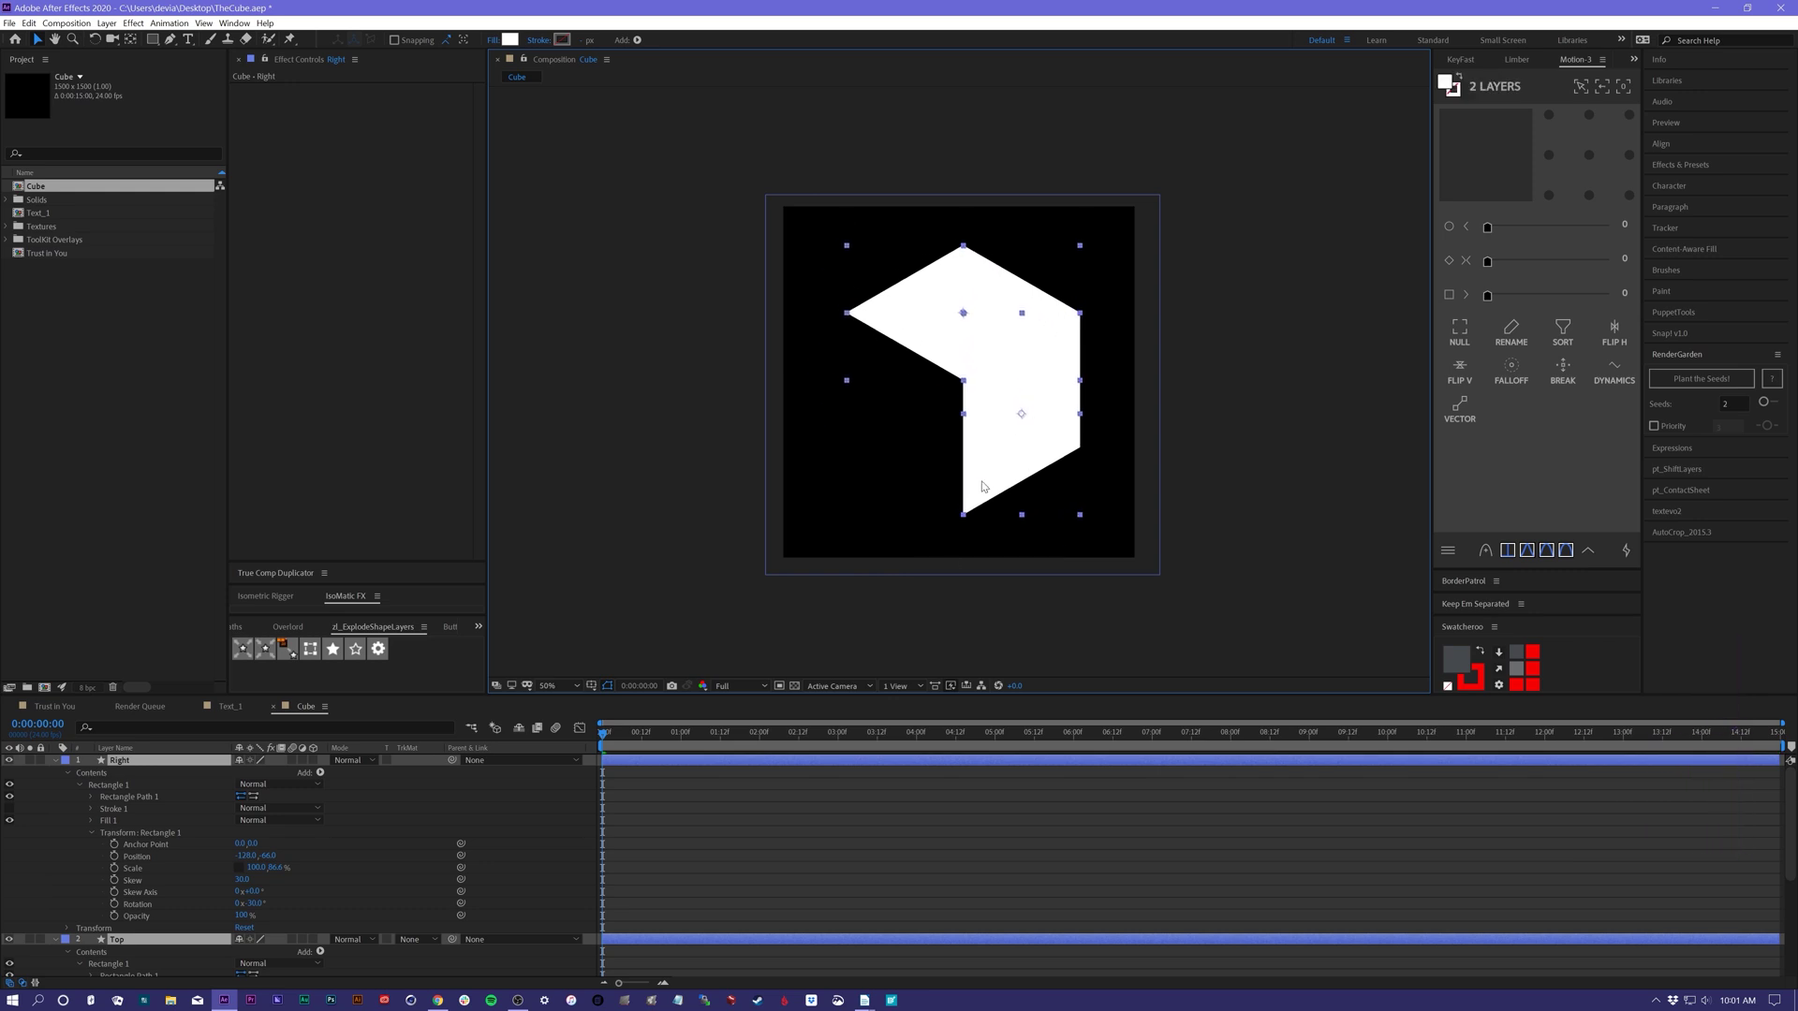
- Change only the Right face's fill colour to dusty pink CEA3A3
click(907, 840)
click(133, 758)
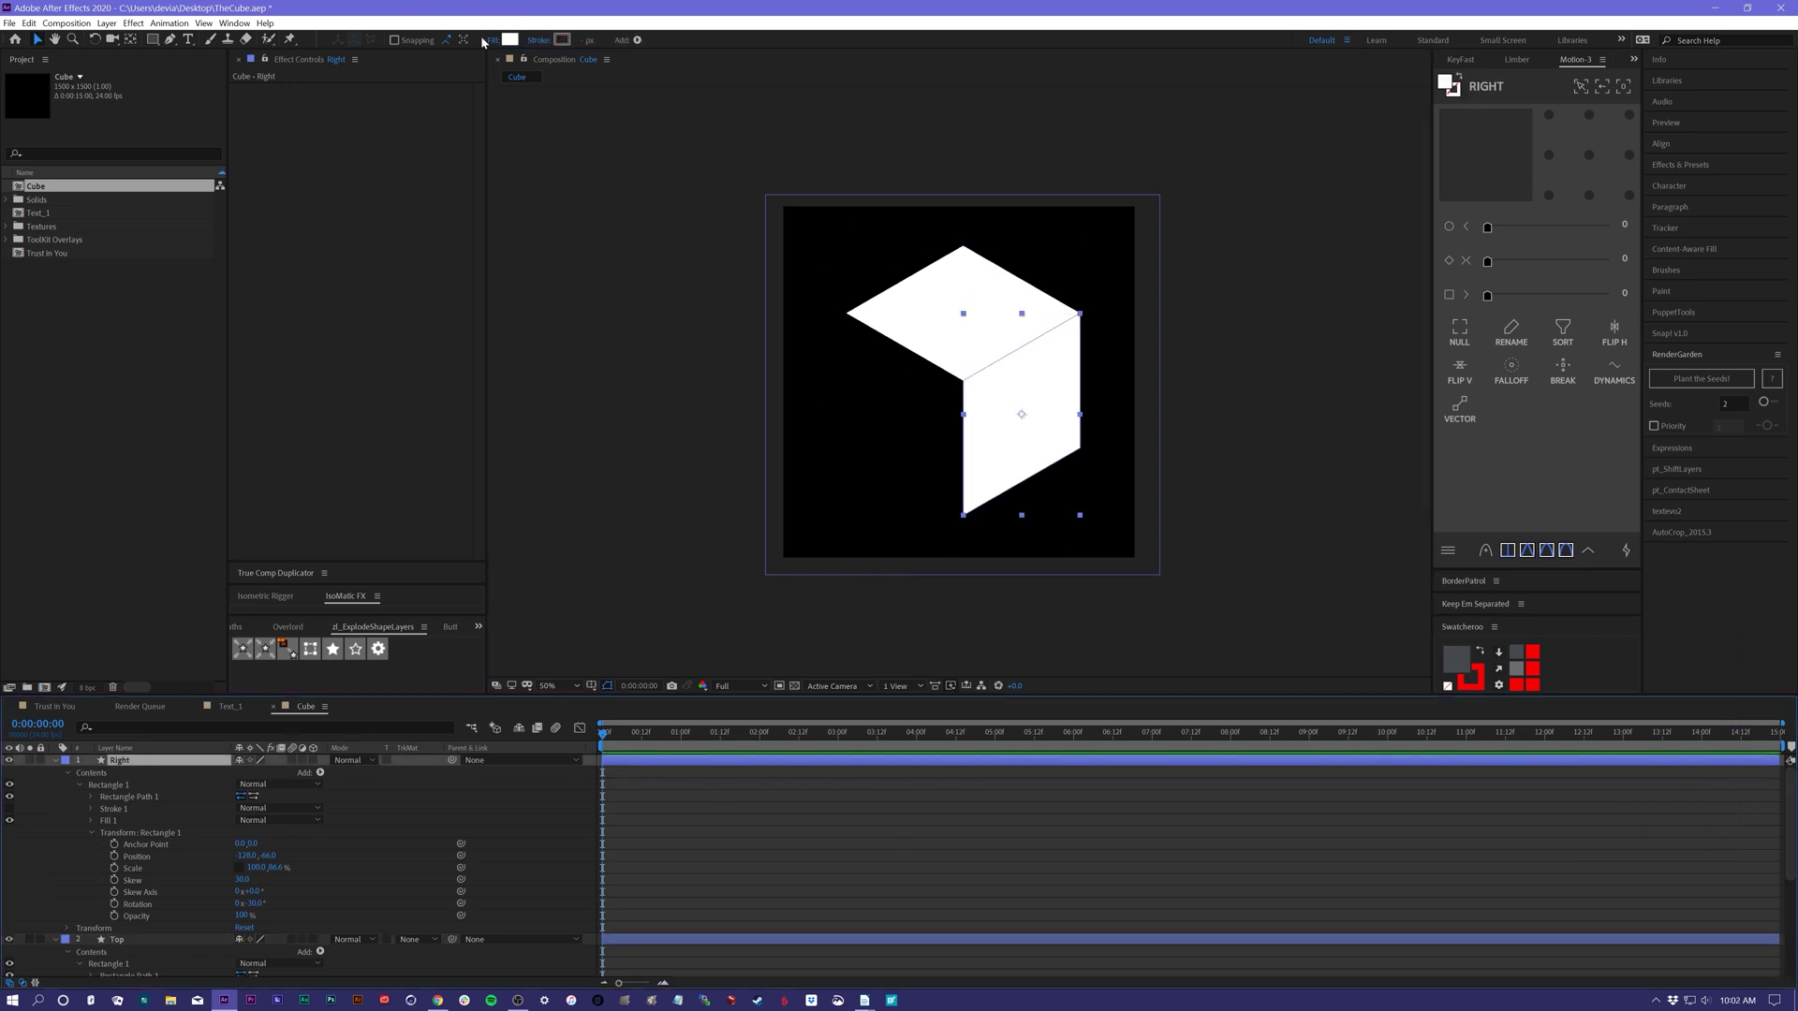
click(510, 40)
click(1181, 632)
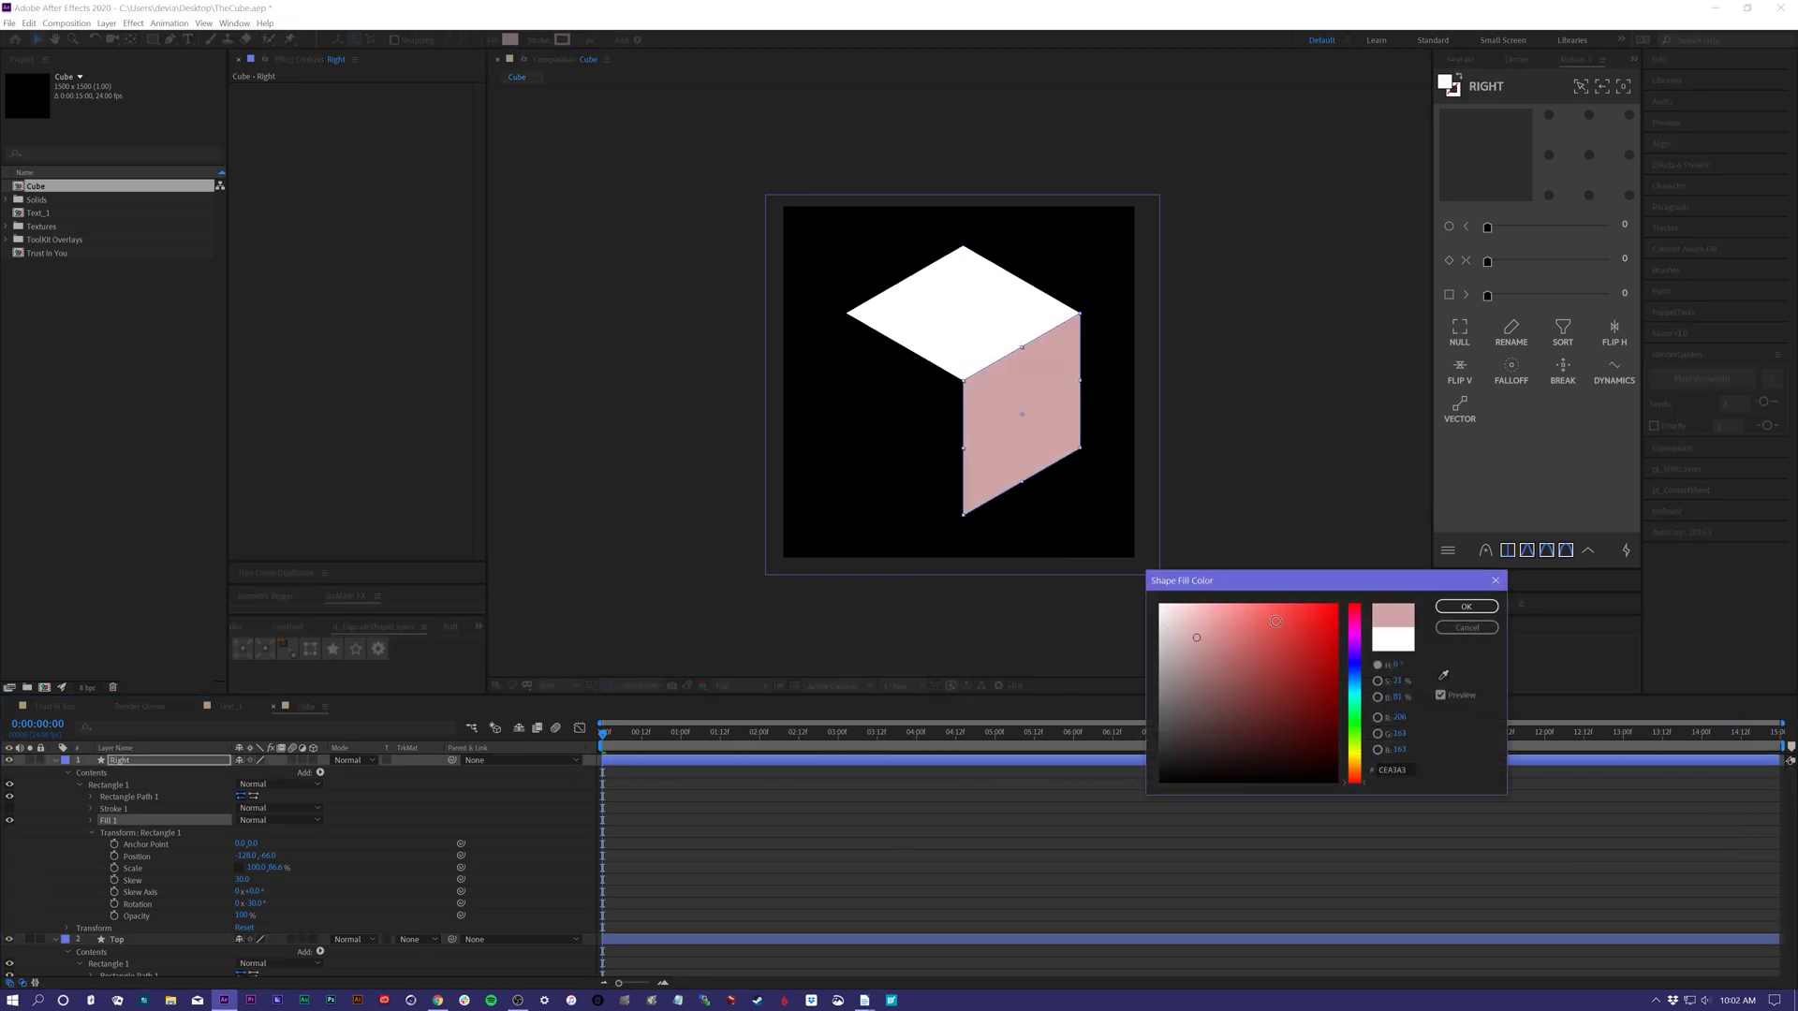
click(1467, 606)
click(1000, 835)
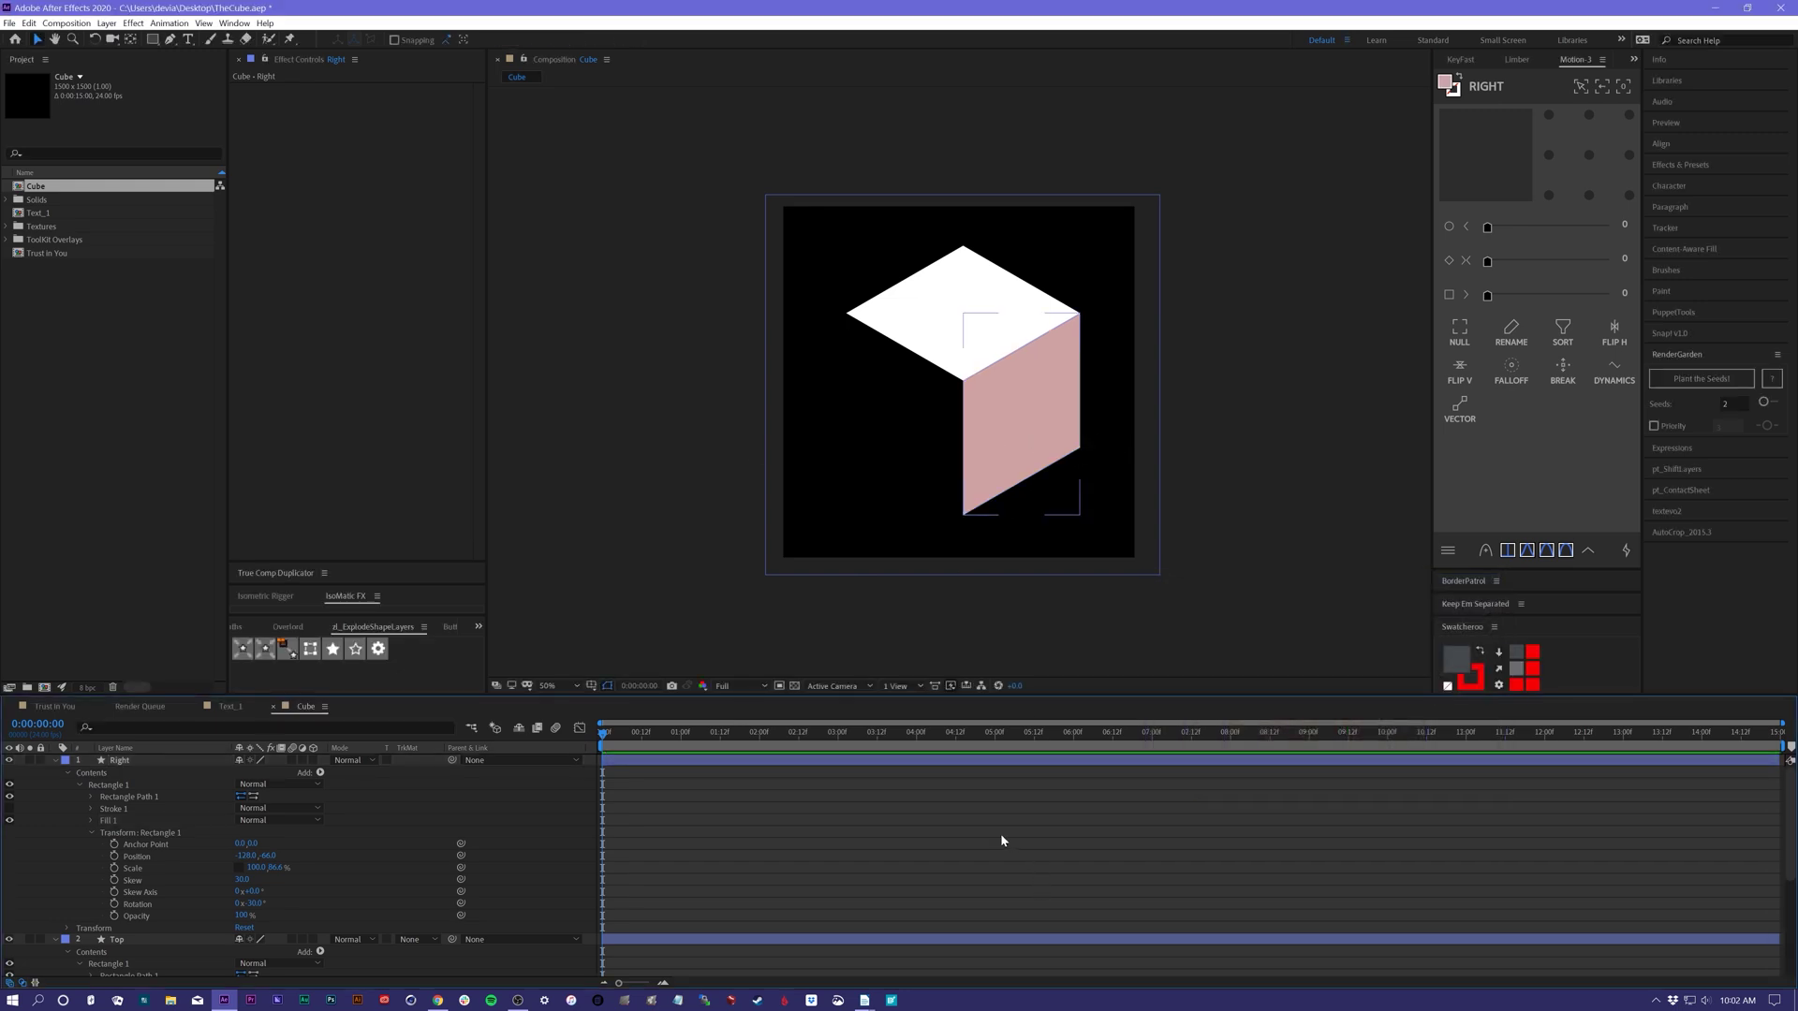
- Duplicate the Right face layer and reveal the transform properties of the copy's Rectangle 1
click(144, 762)
key(ctrl+d)
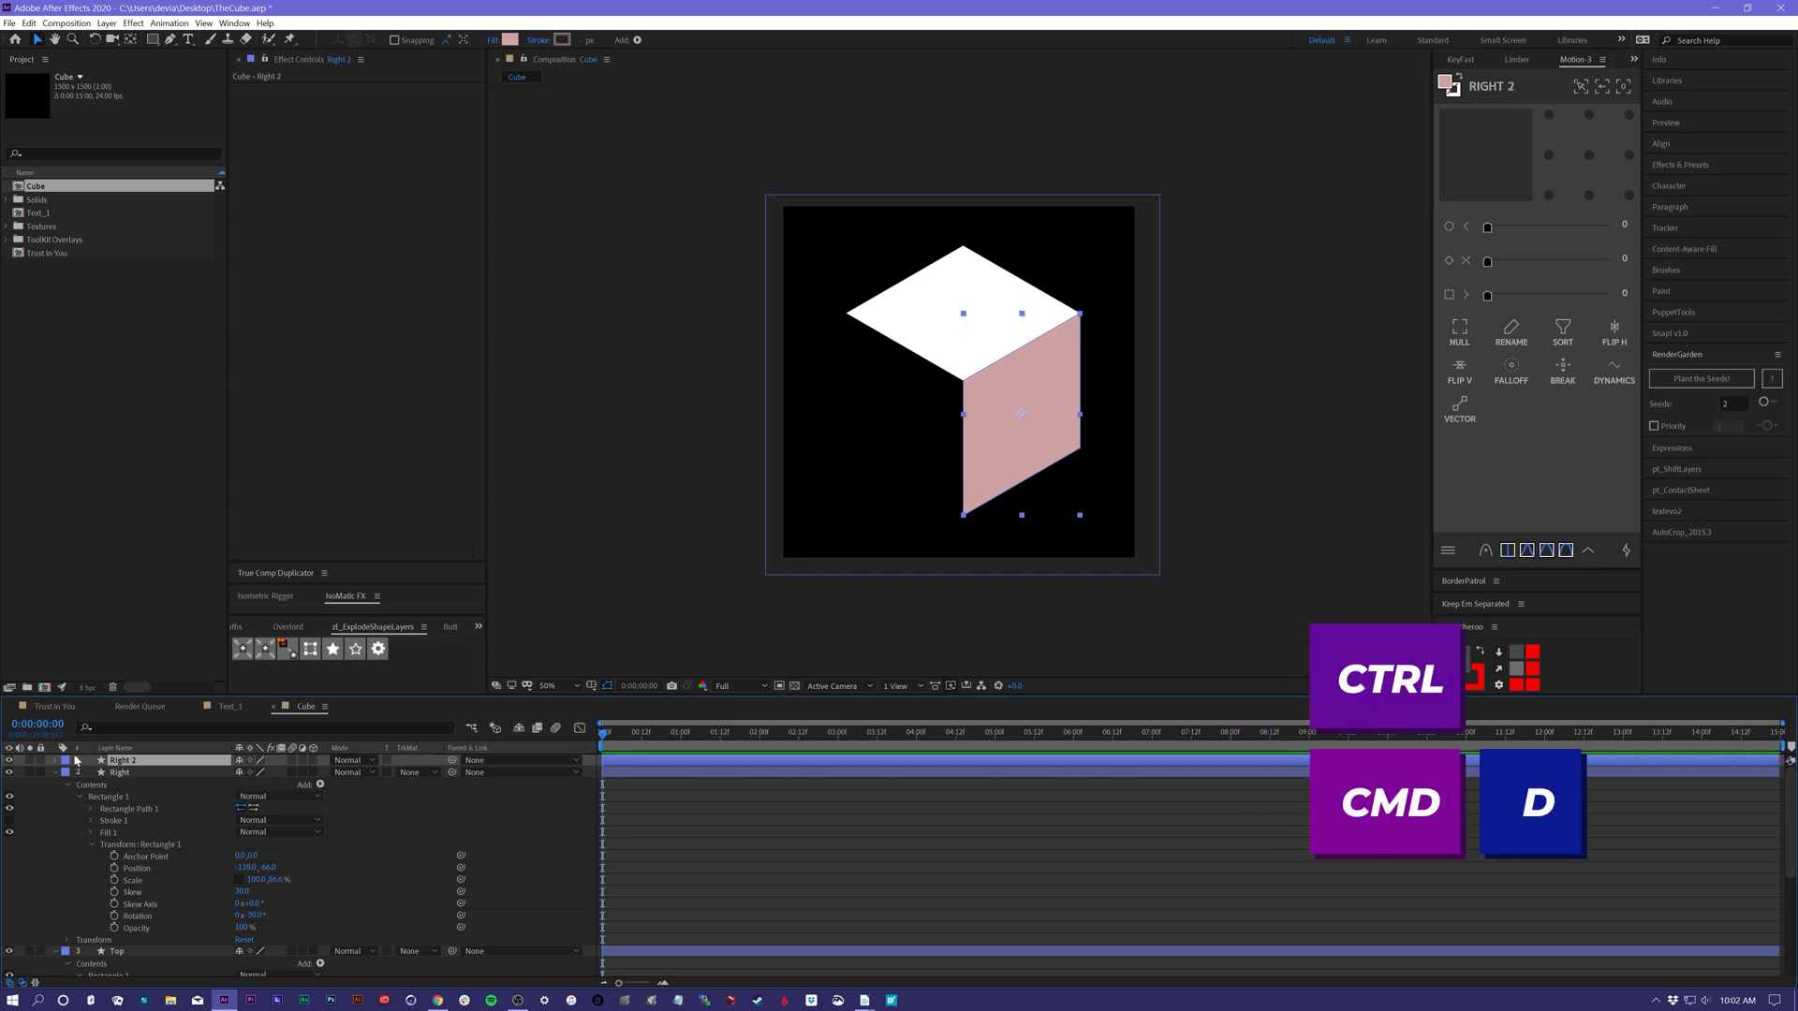
click(56, 761)
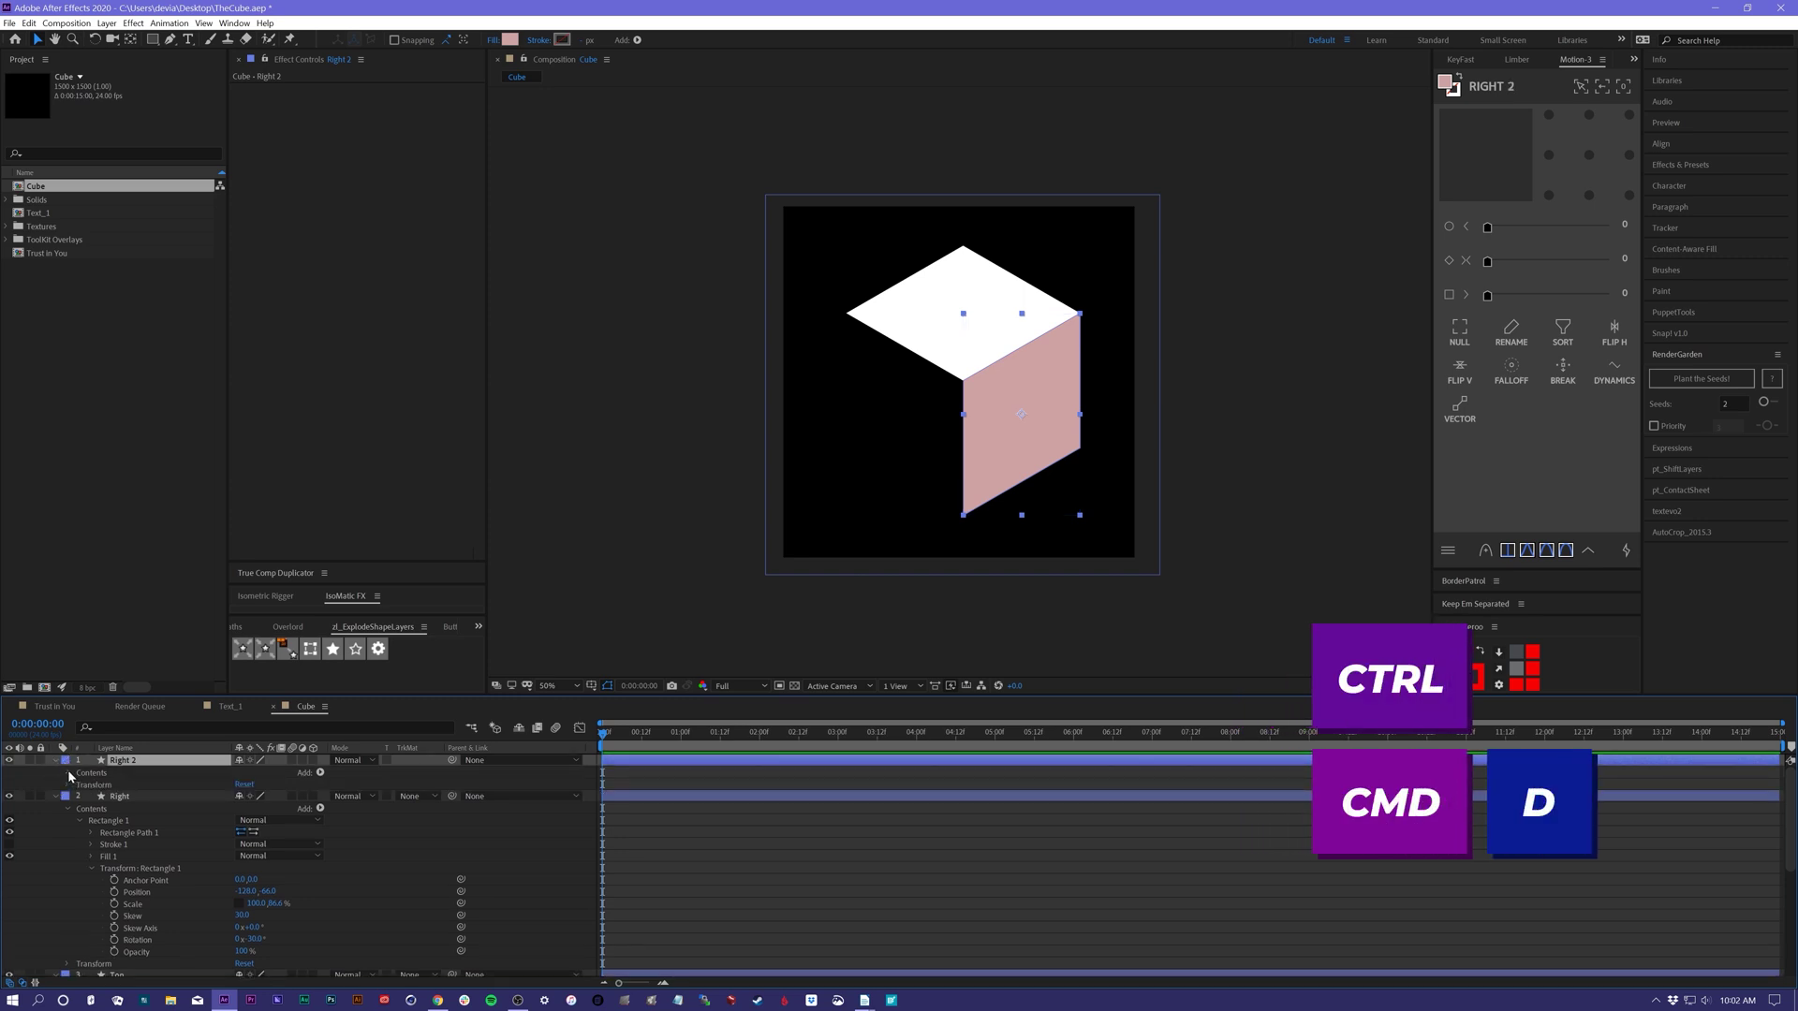
click(68, 773)
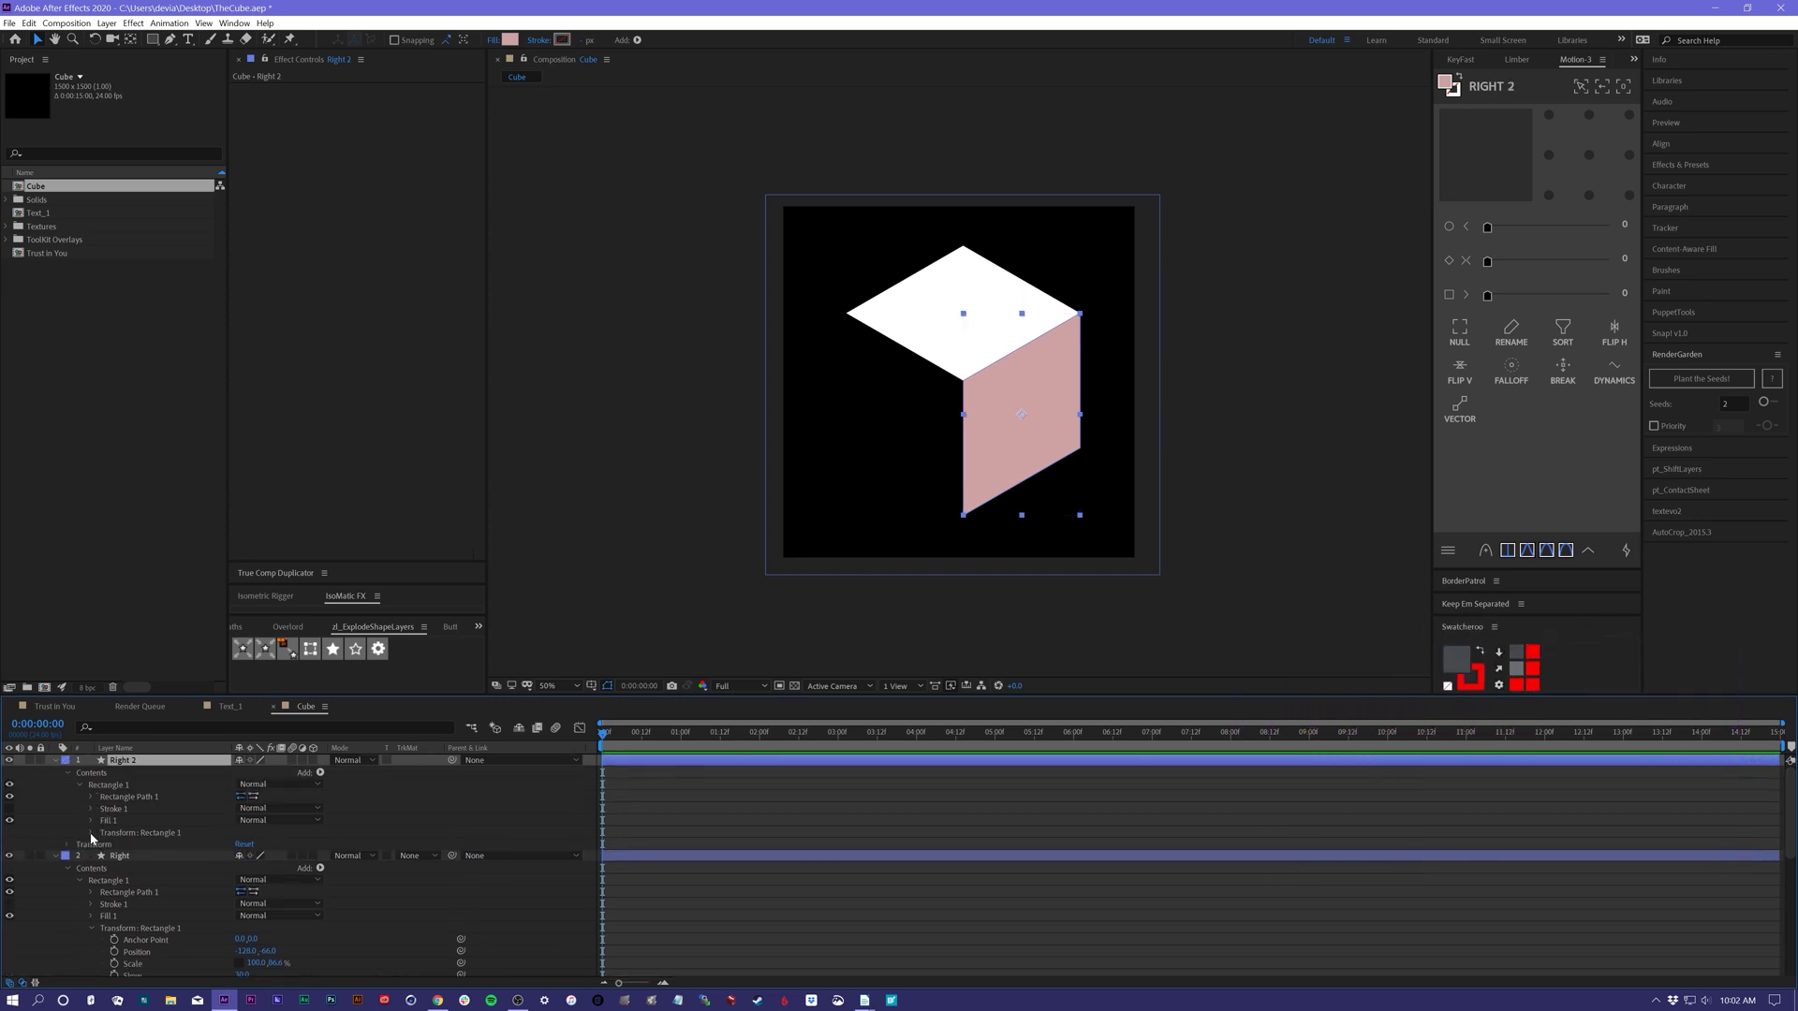
click(91, 832)
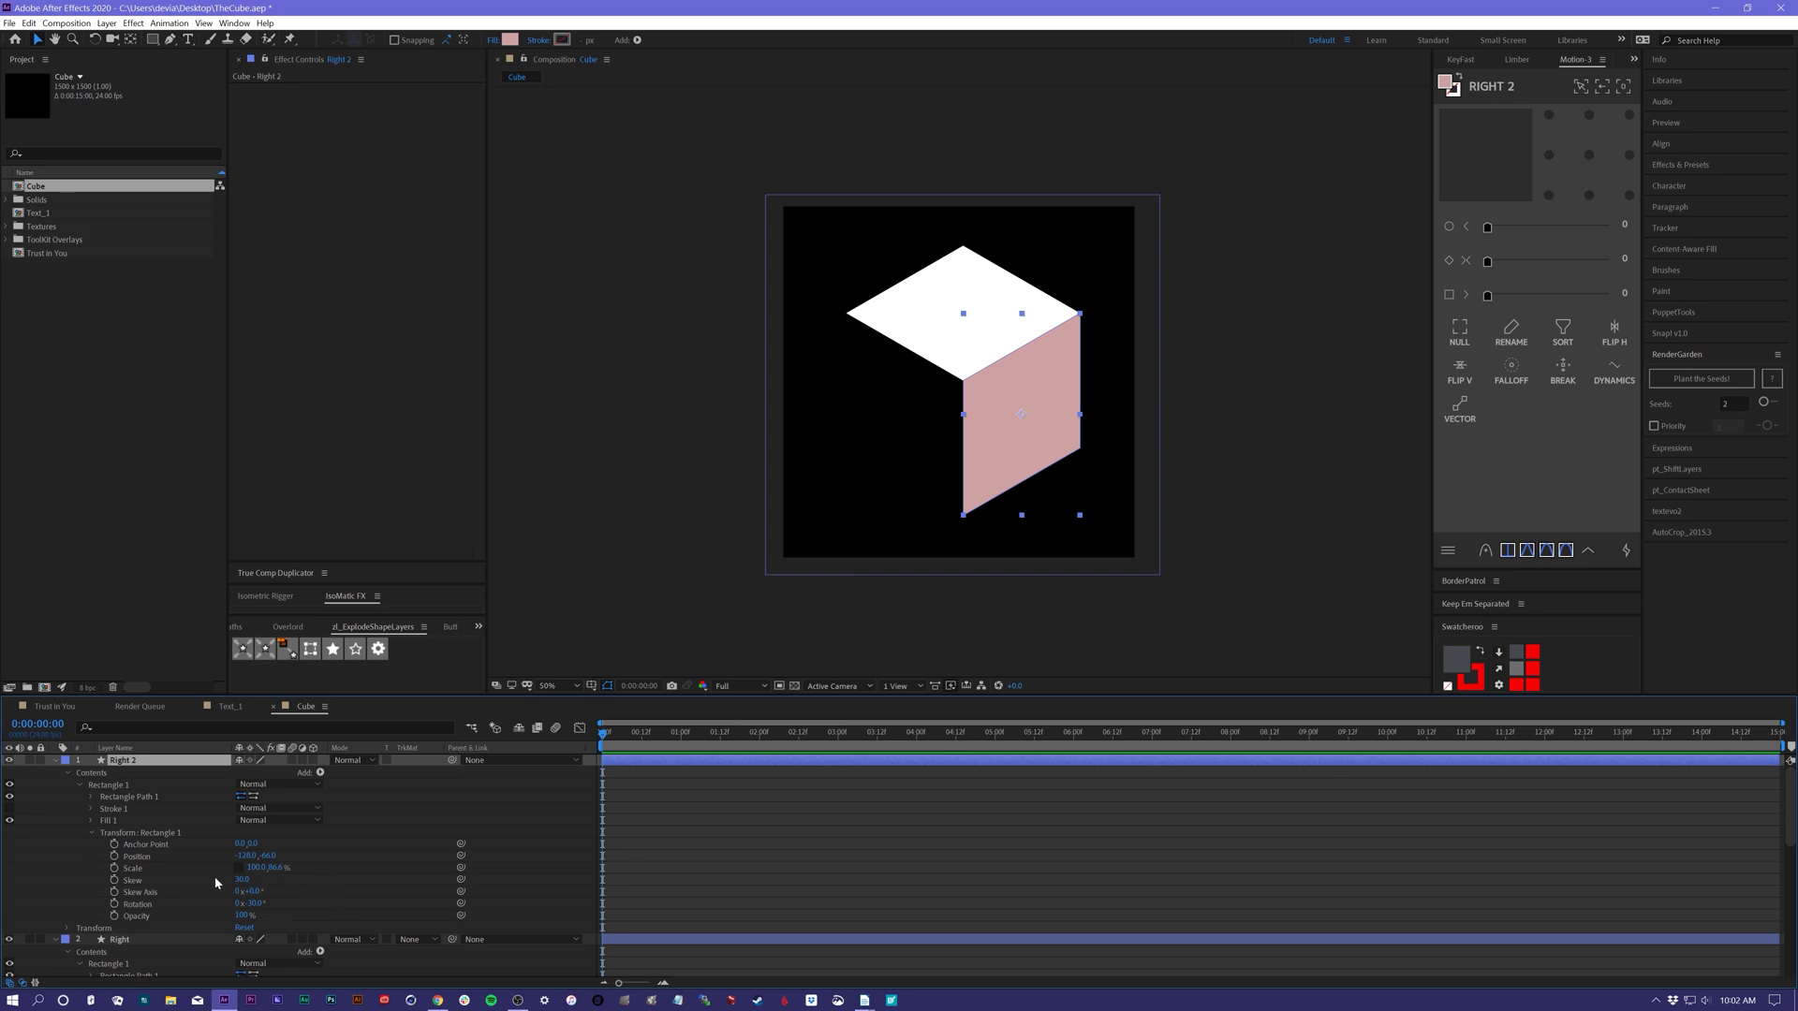
- Set the duplicate's Rectangle 1 skew to -30 and its rotation to 30 degrees
click(240, 880)
text(30)
key(Return)
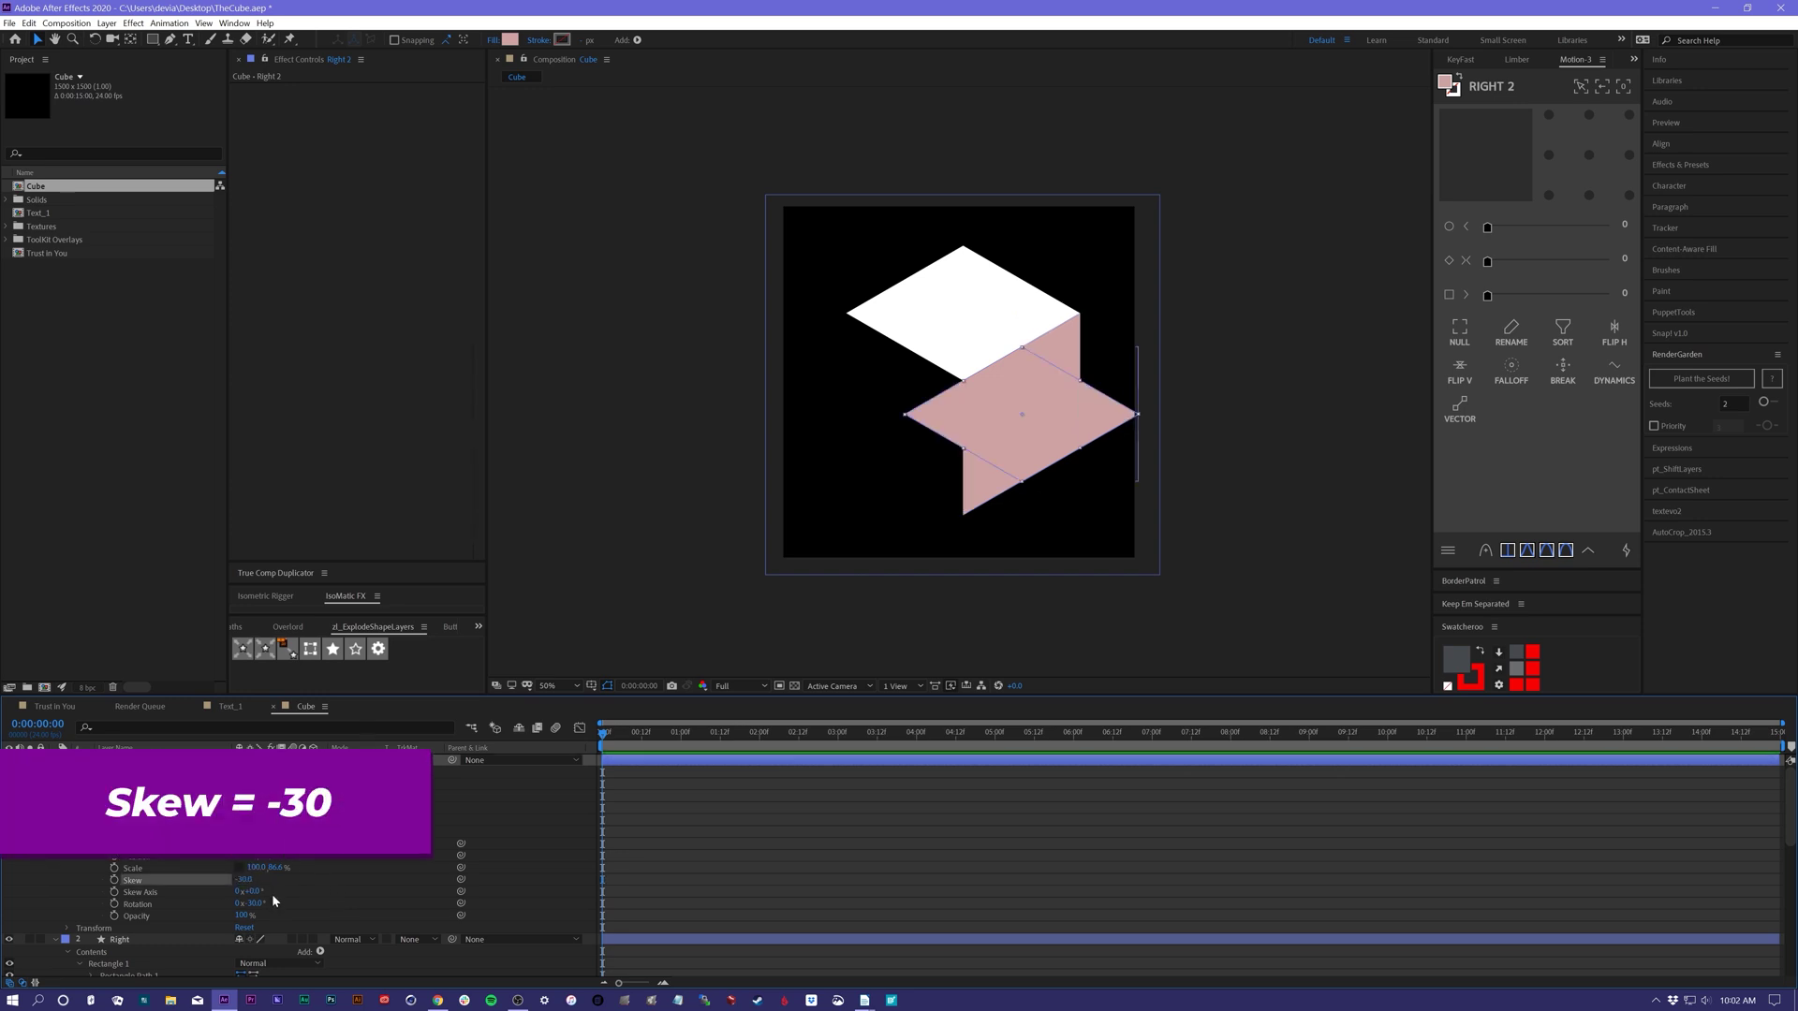
click(258, 904)
text(30)
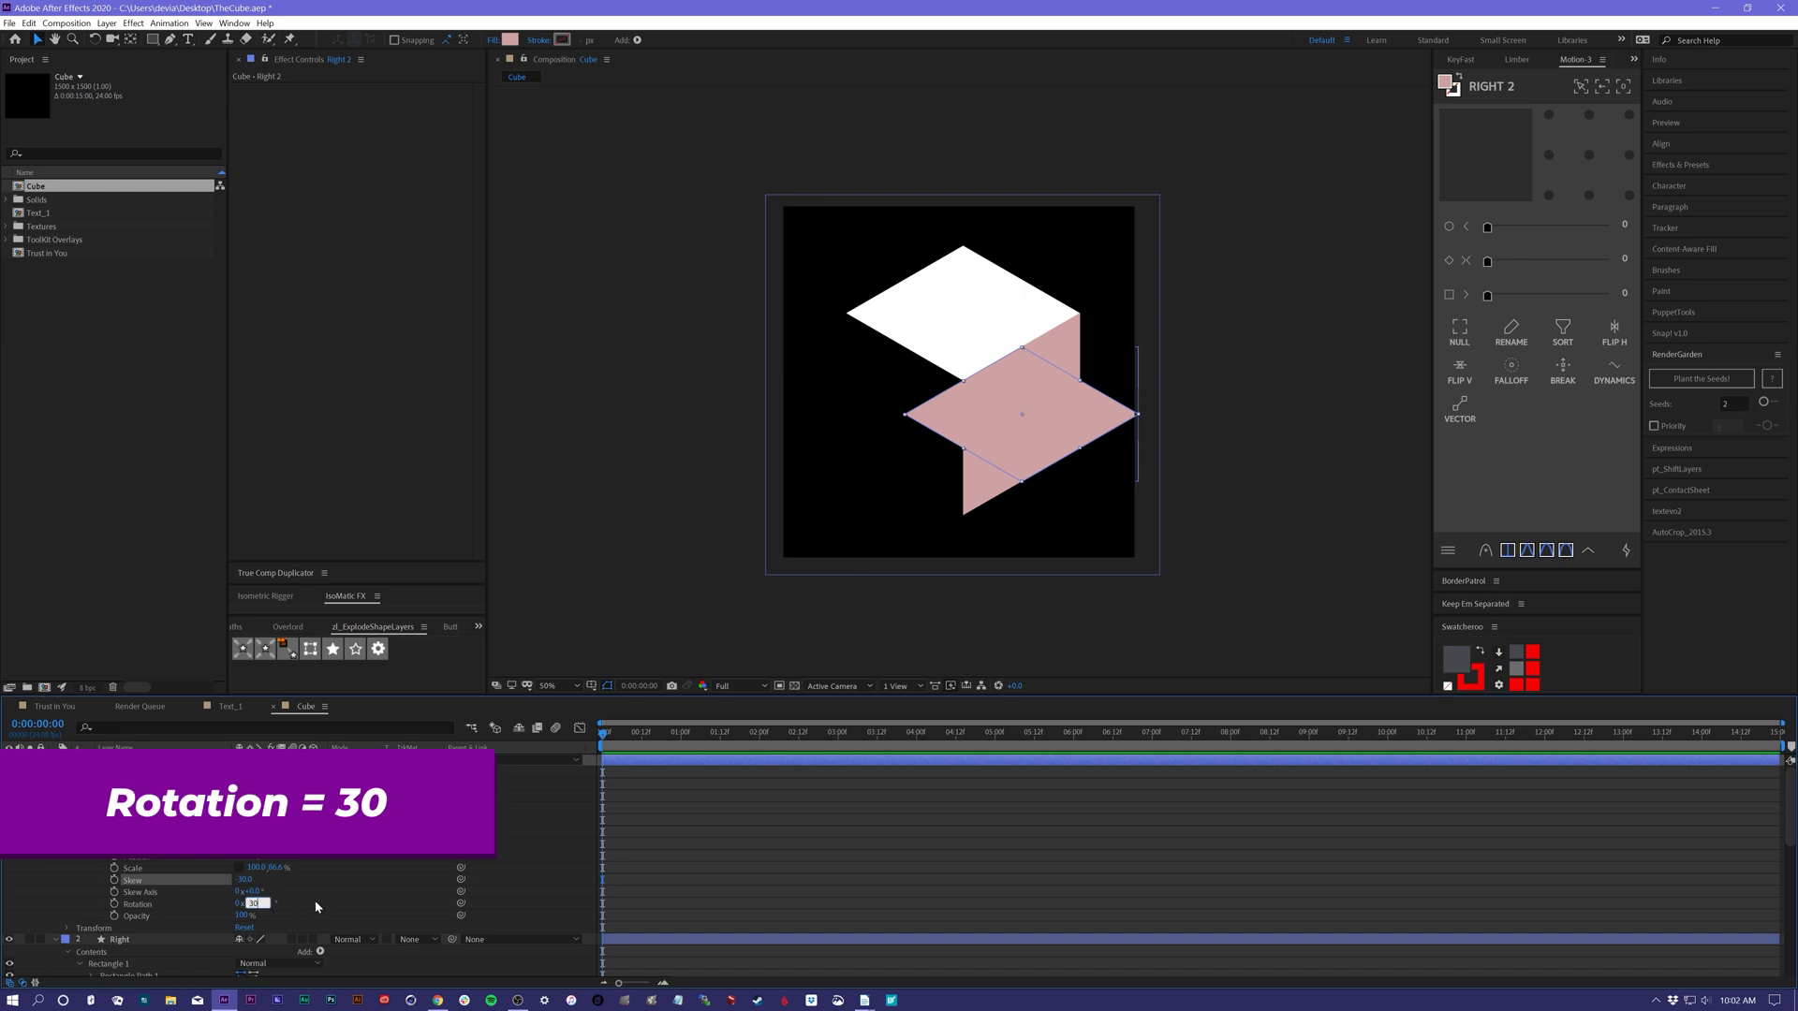
key(Return)
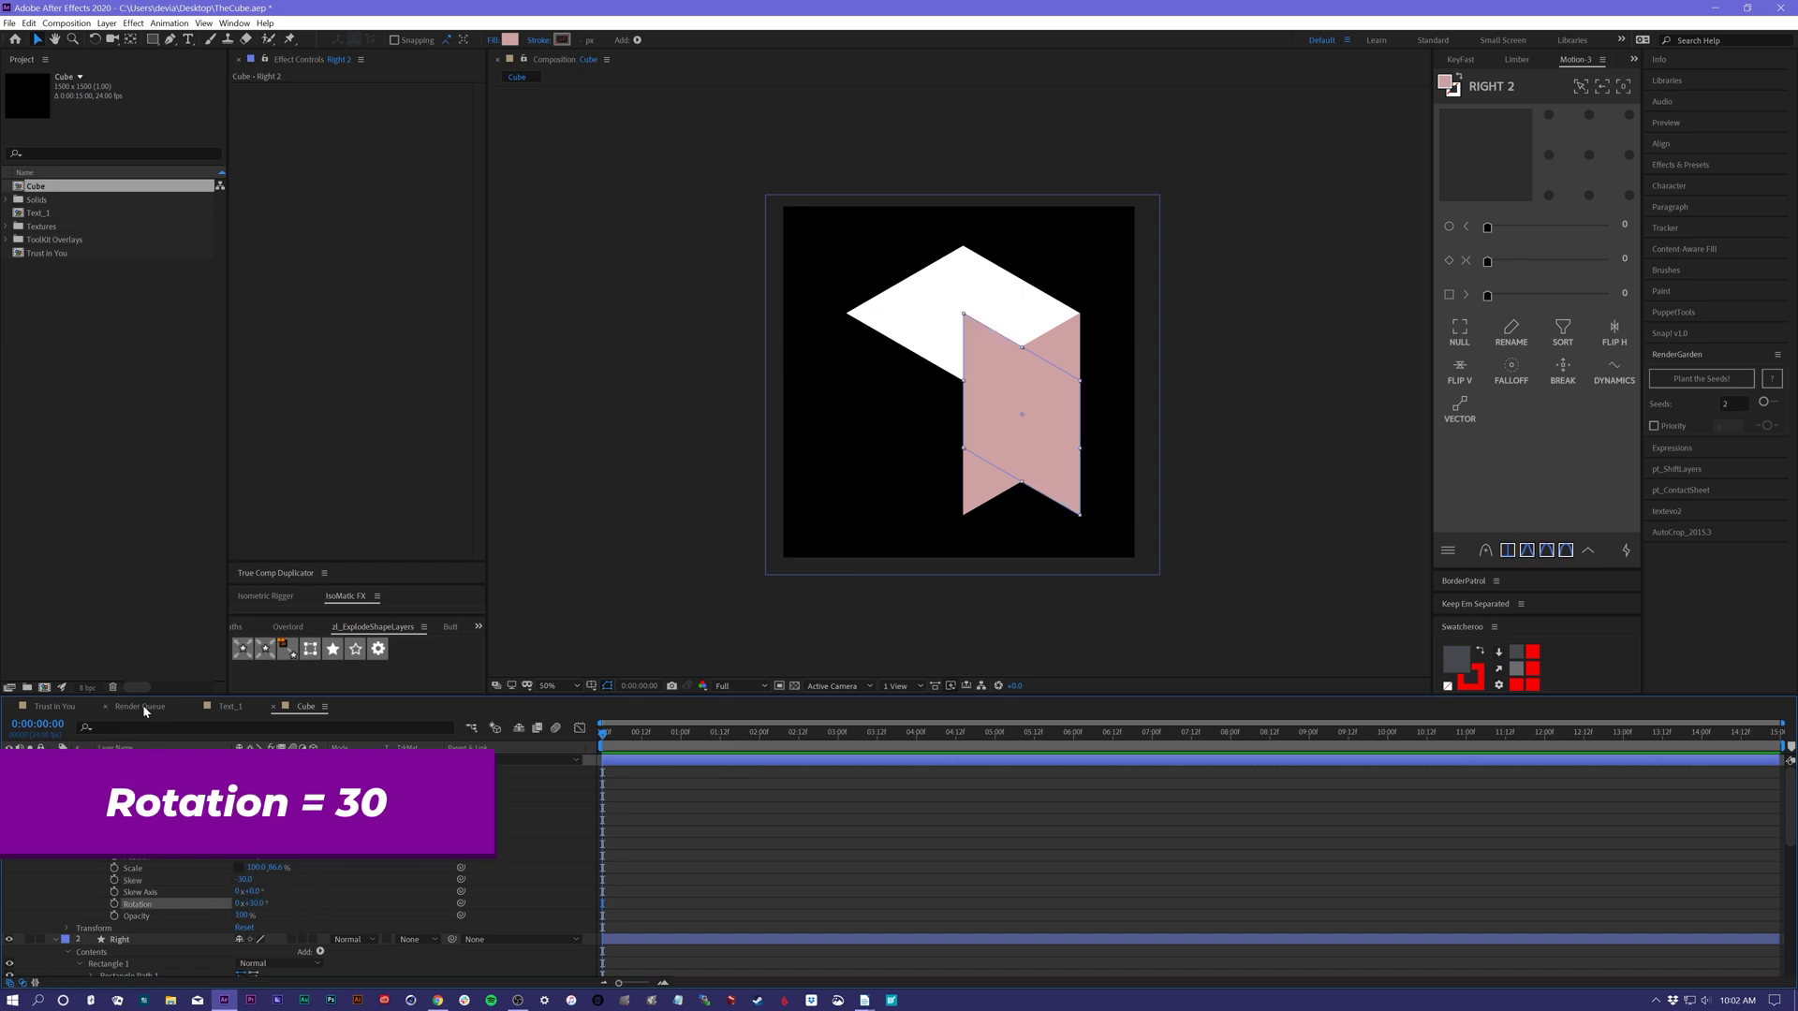
- Rename the duplicated face layer to Left
click(123, 760)
key(Return)
text(Left)
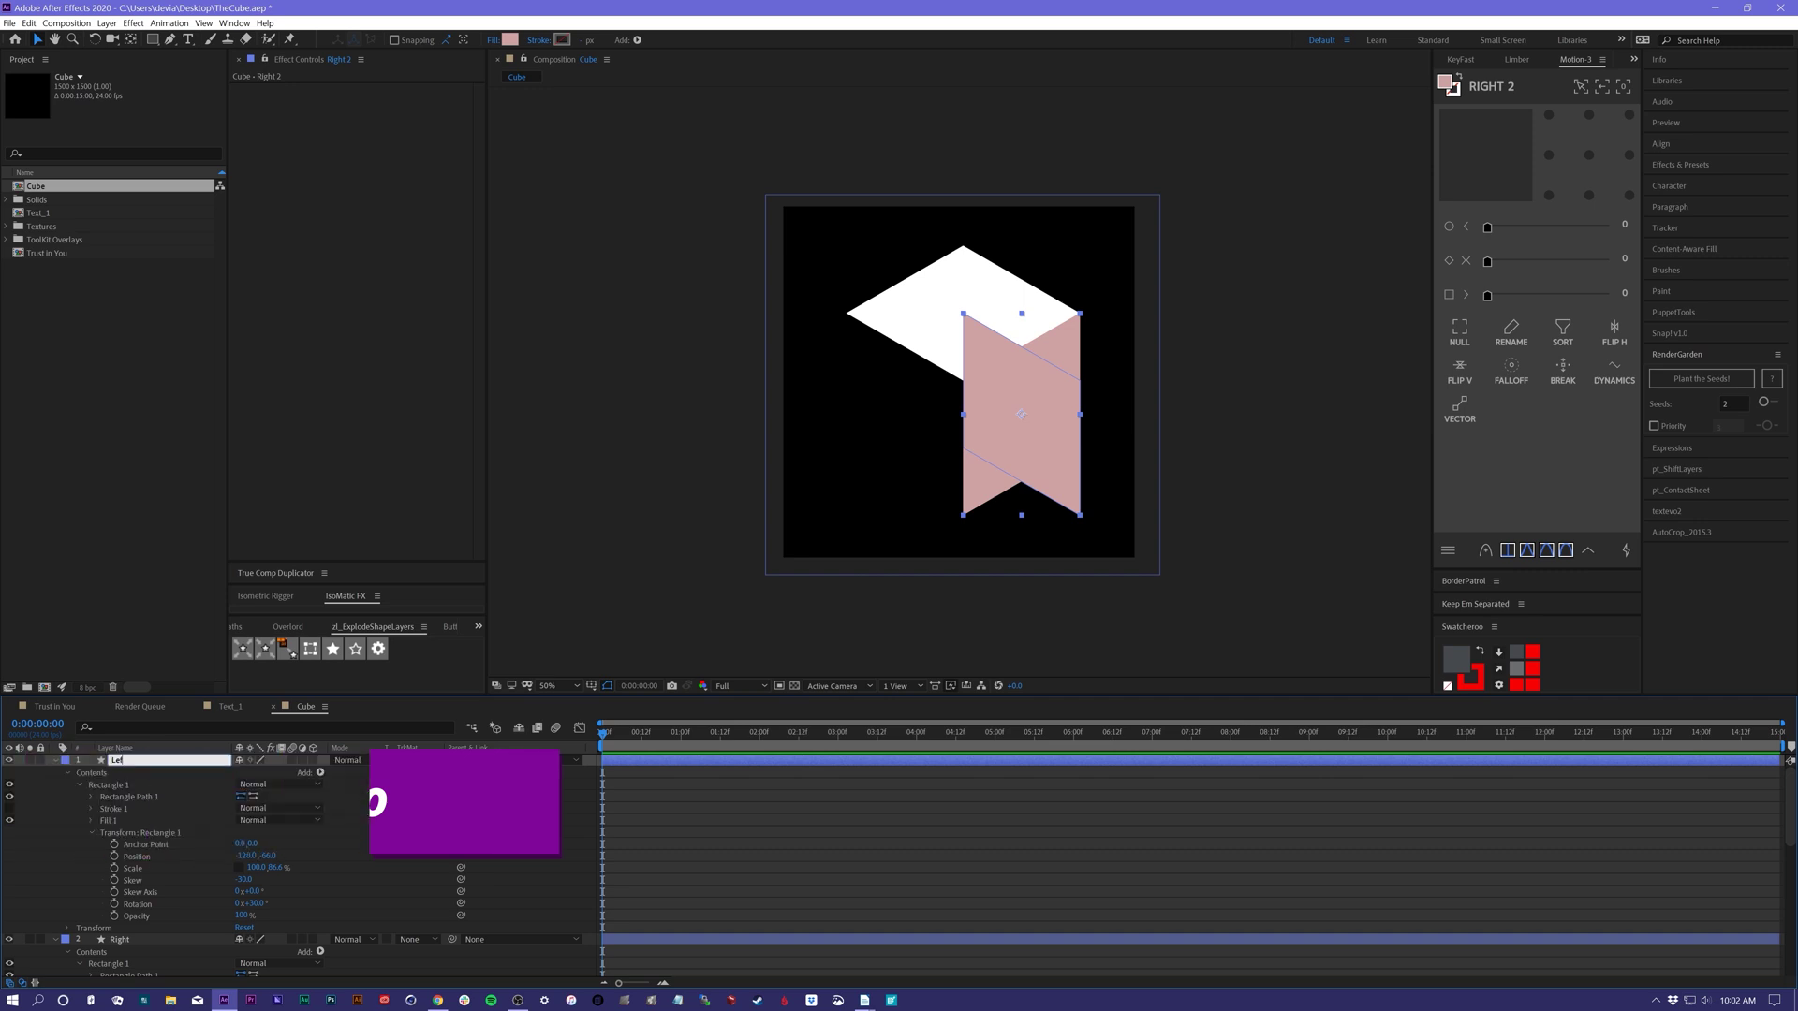
key(Return)
- Change the Left face's fill colour to a darker red
click(512, 40)
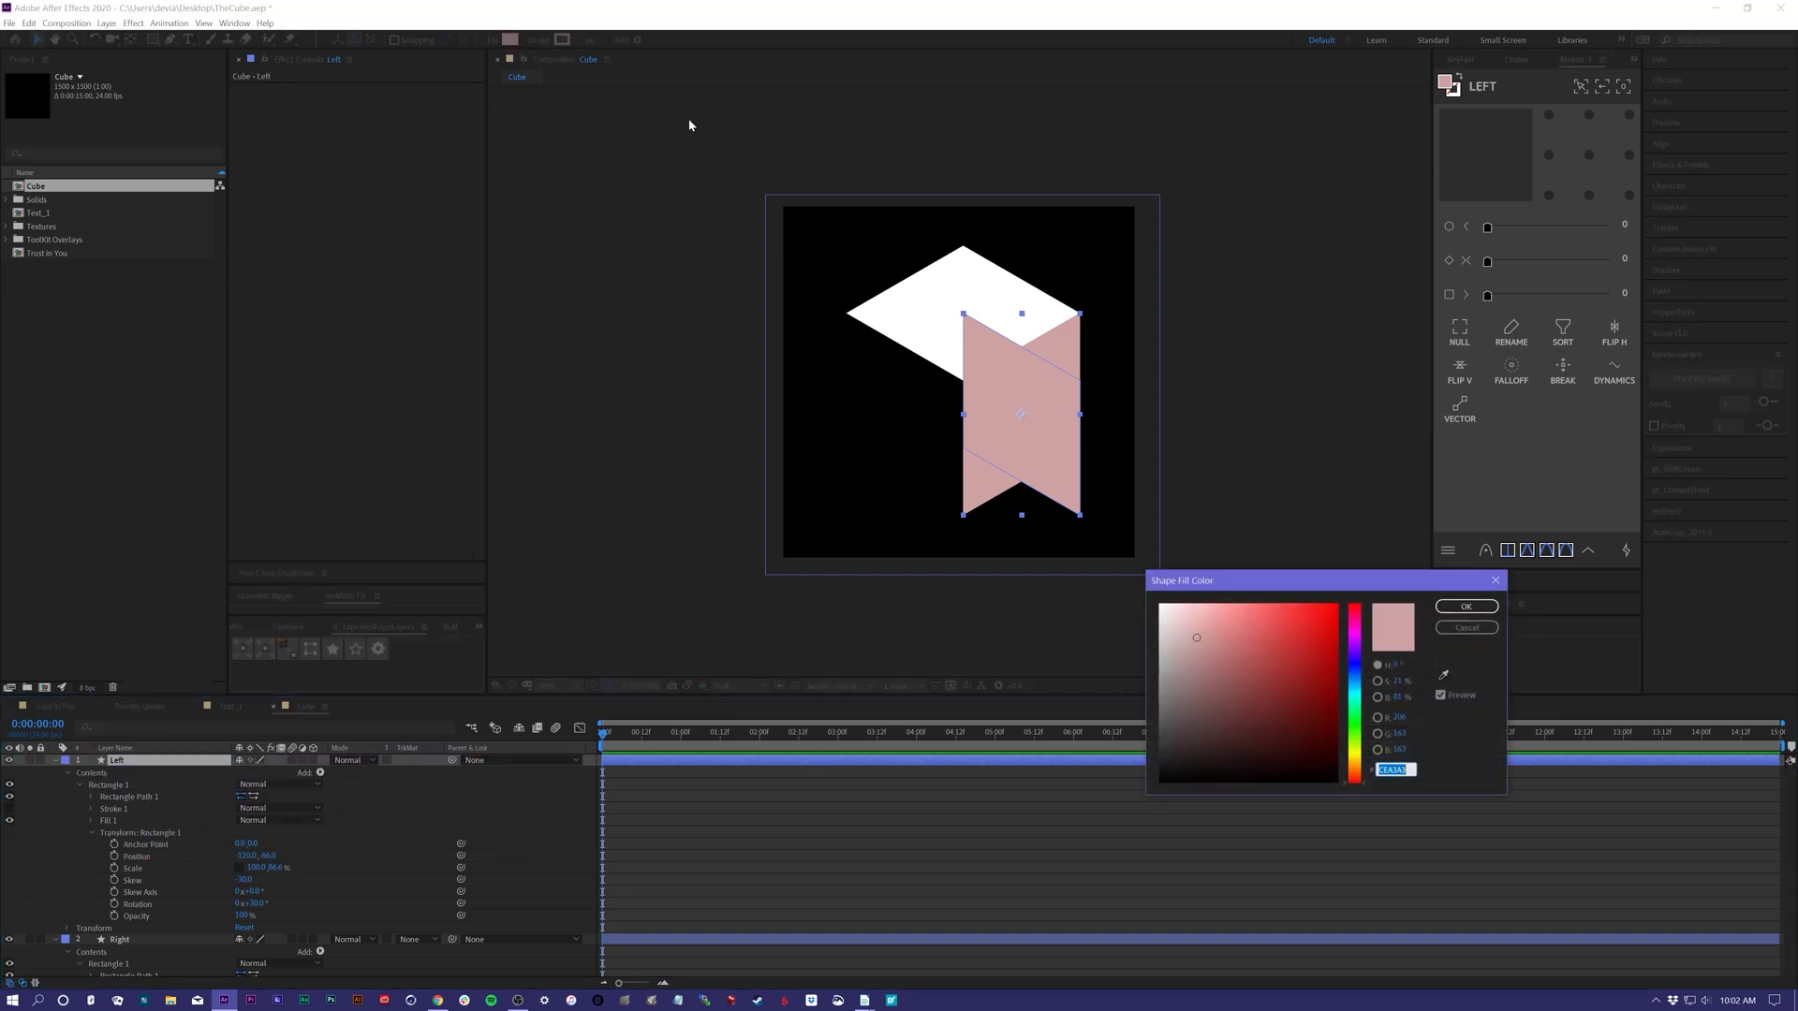
click(1278, 666)
click(1467, 606)
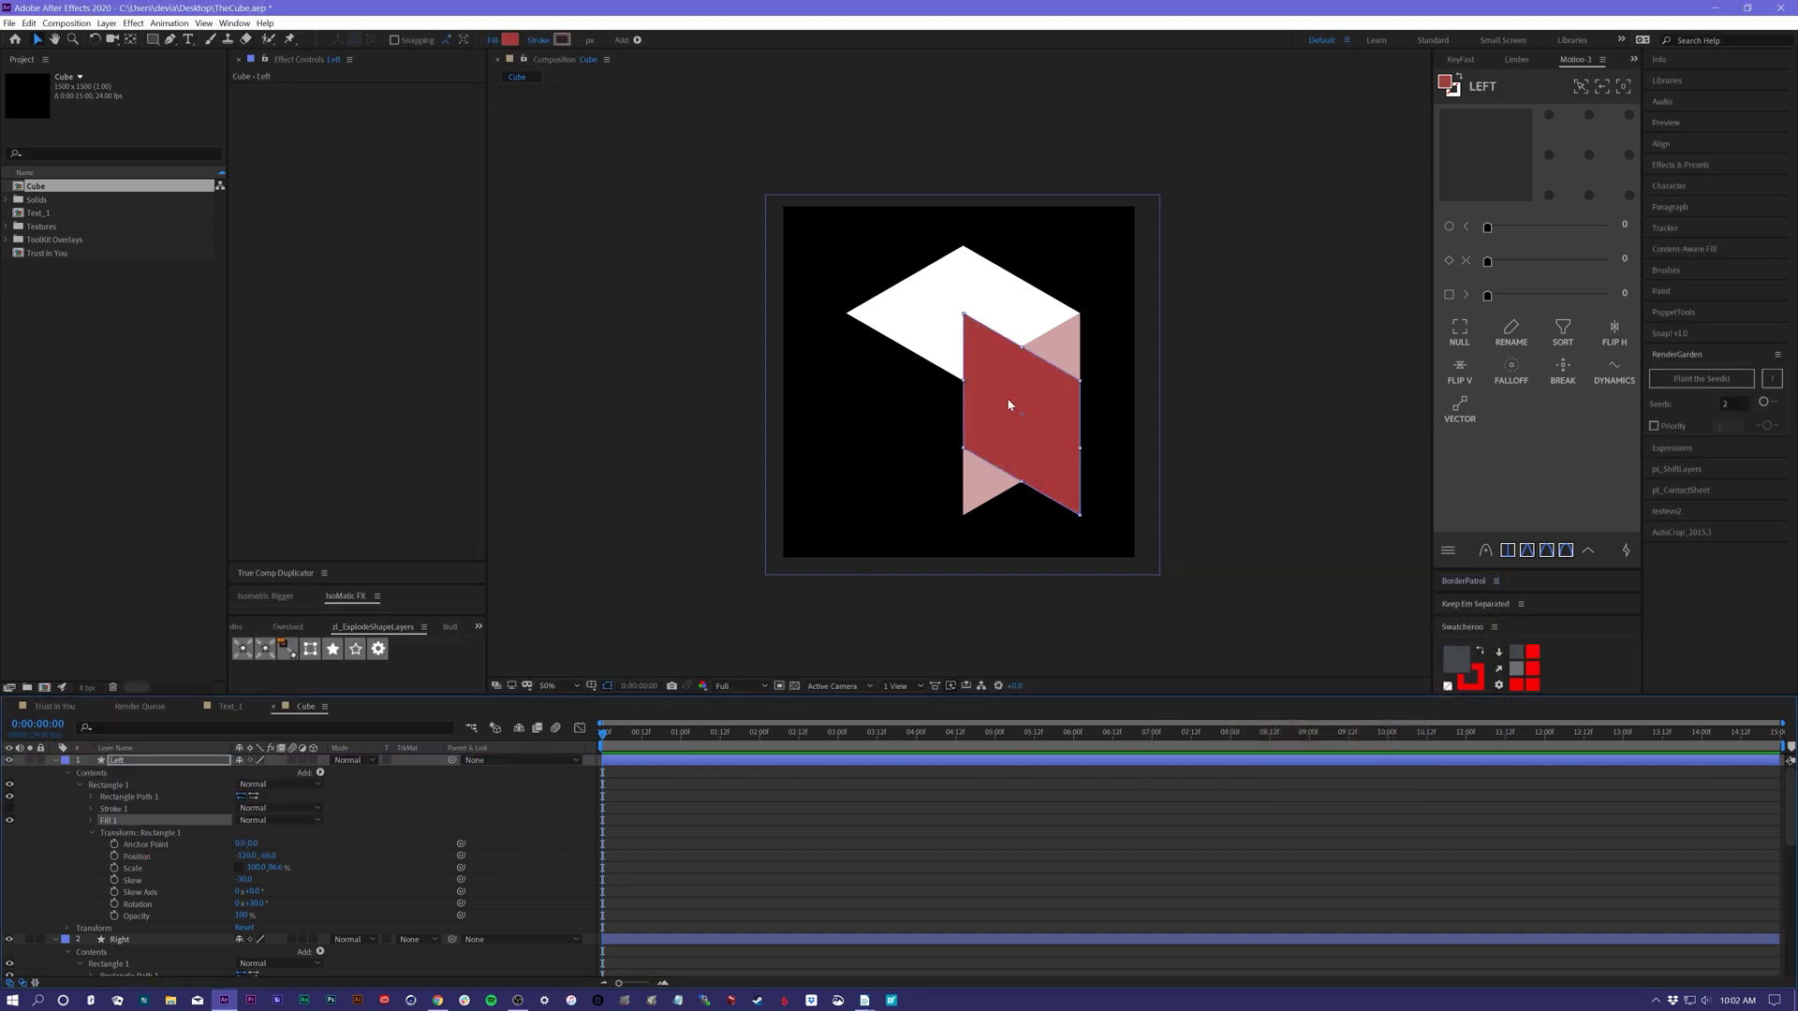
- Move the Left face under the Top face's lower-left edge so its corners meet the Top and Right faces exactly
drag(1007, 397, 918, 411)
scroll(918, 411, up, 2)
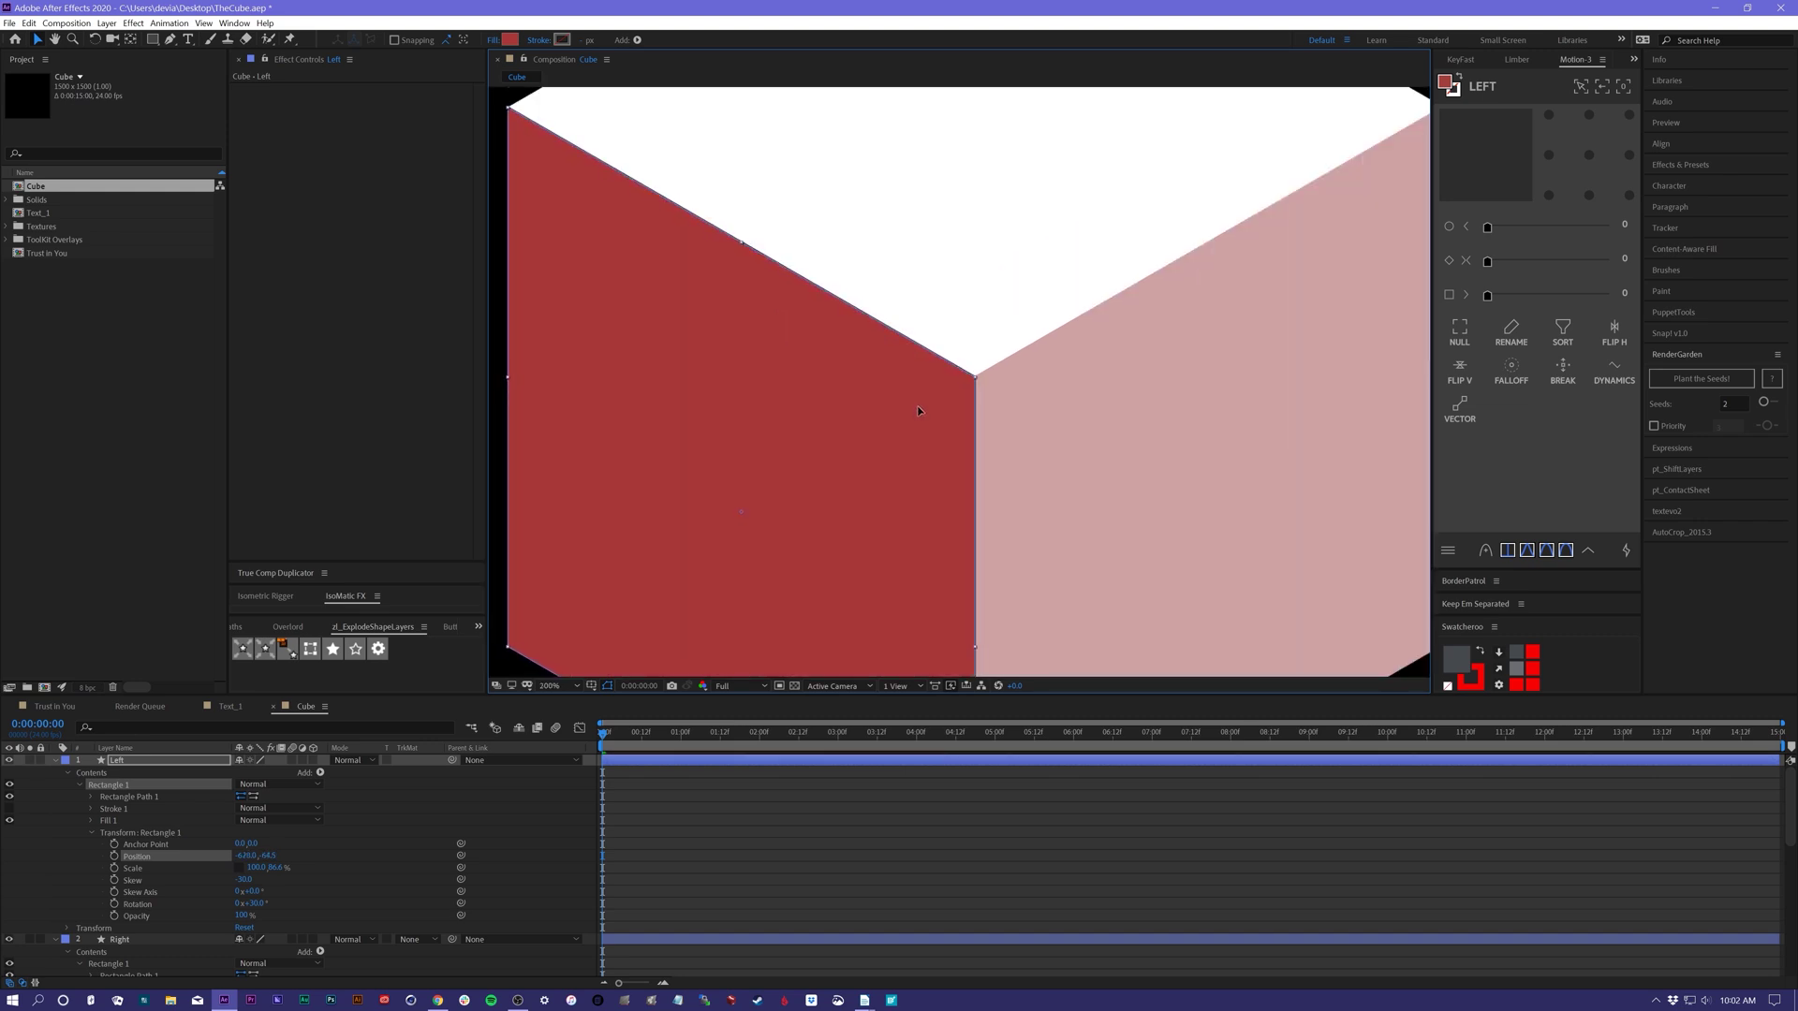
click(774, 827)
click(906, 515)
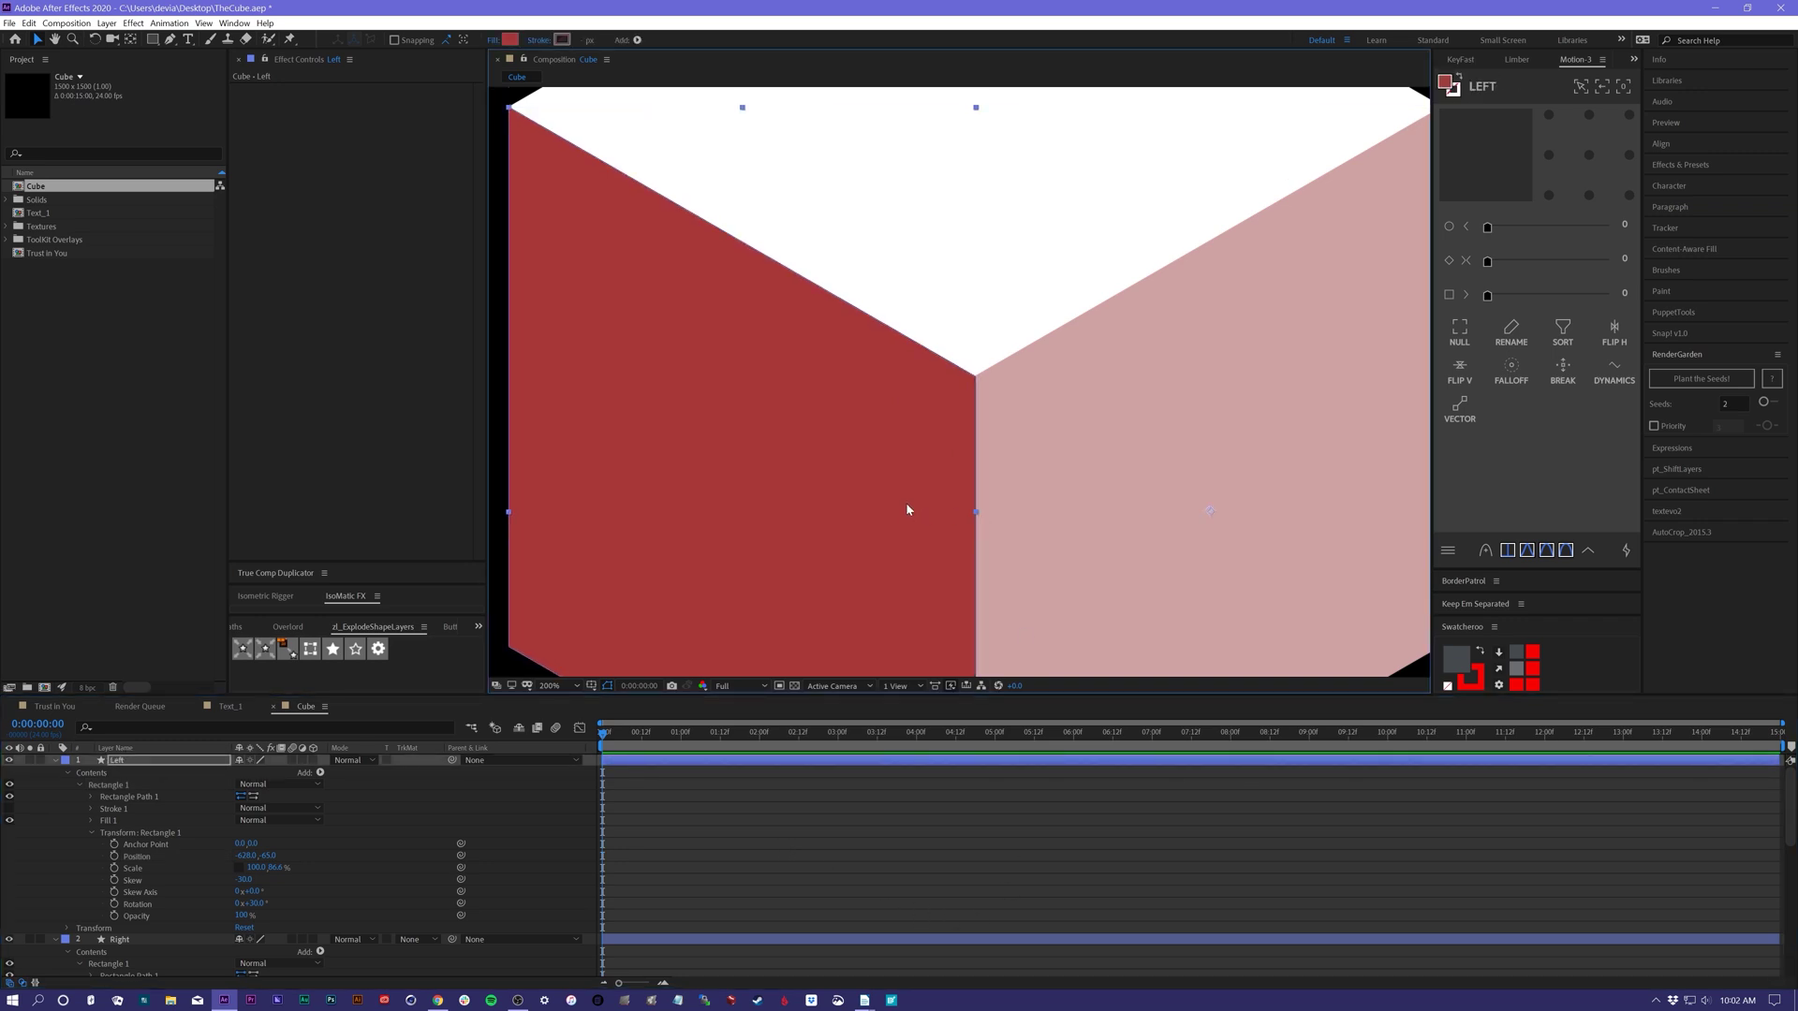
click(907, 855)
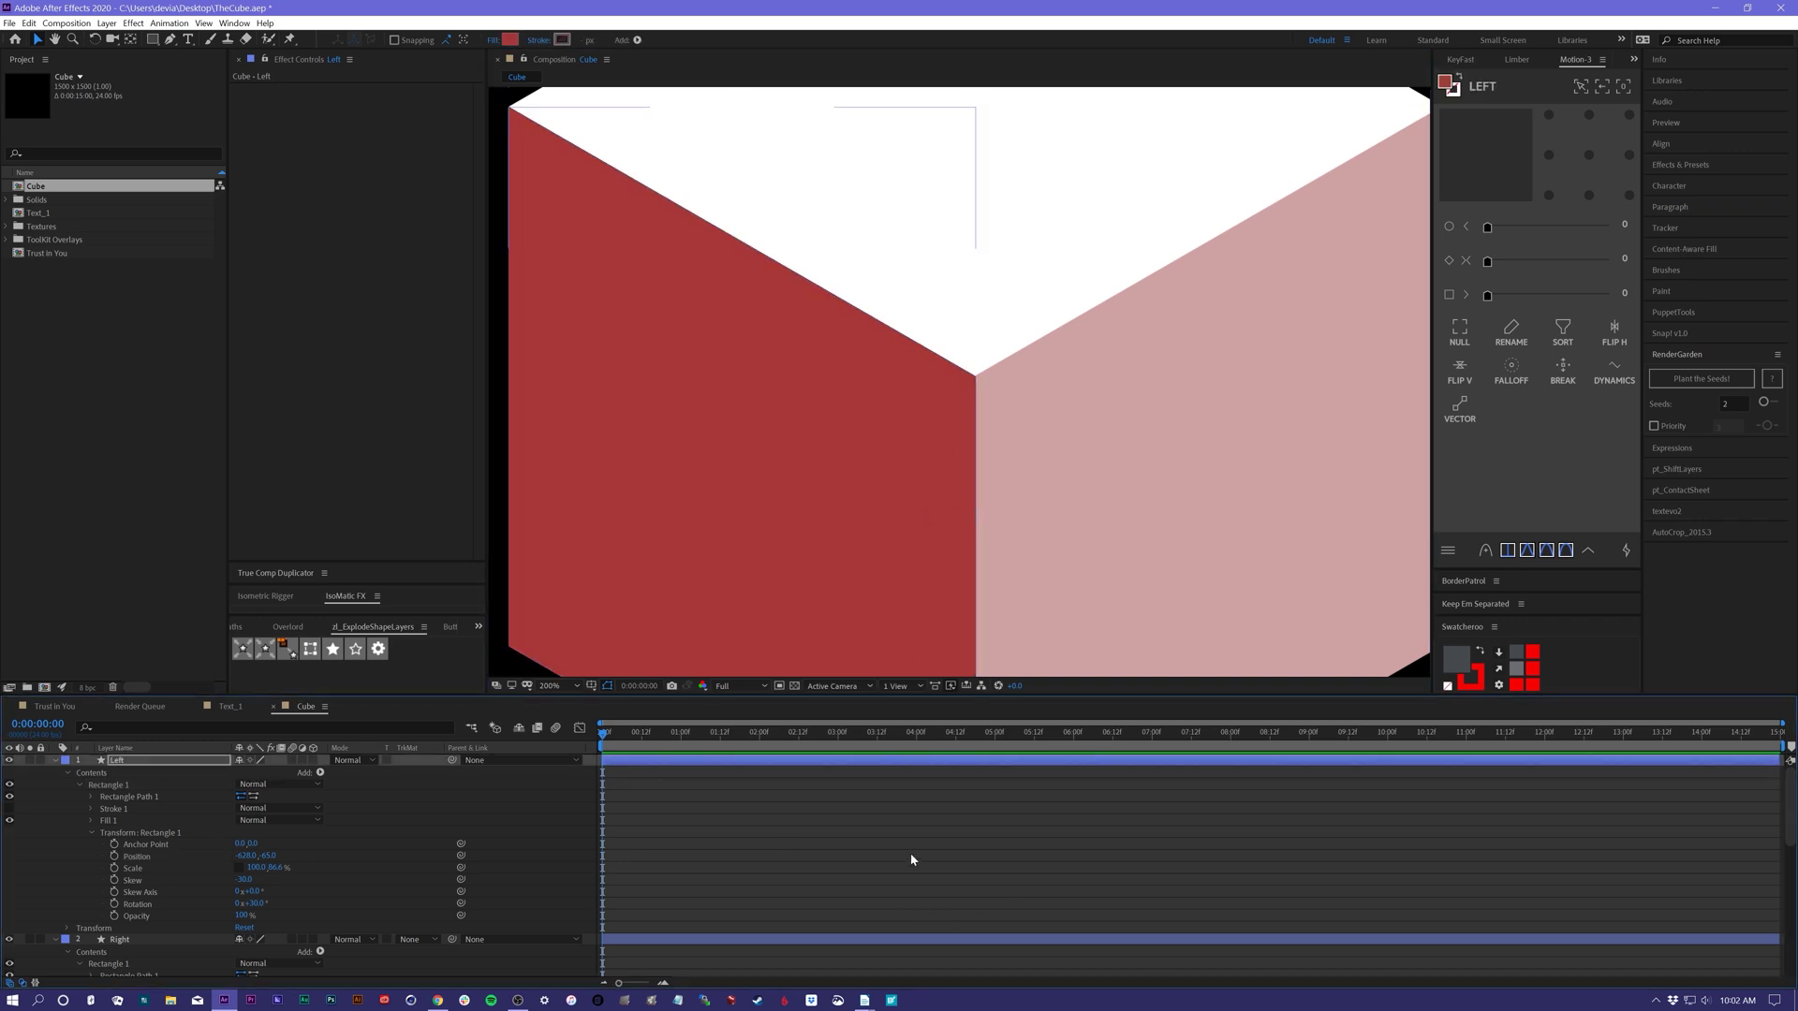
click(856, 540)
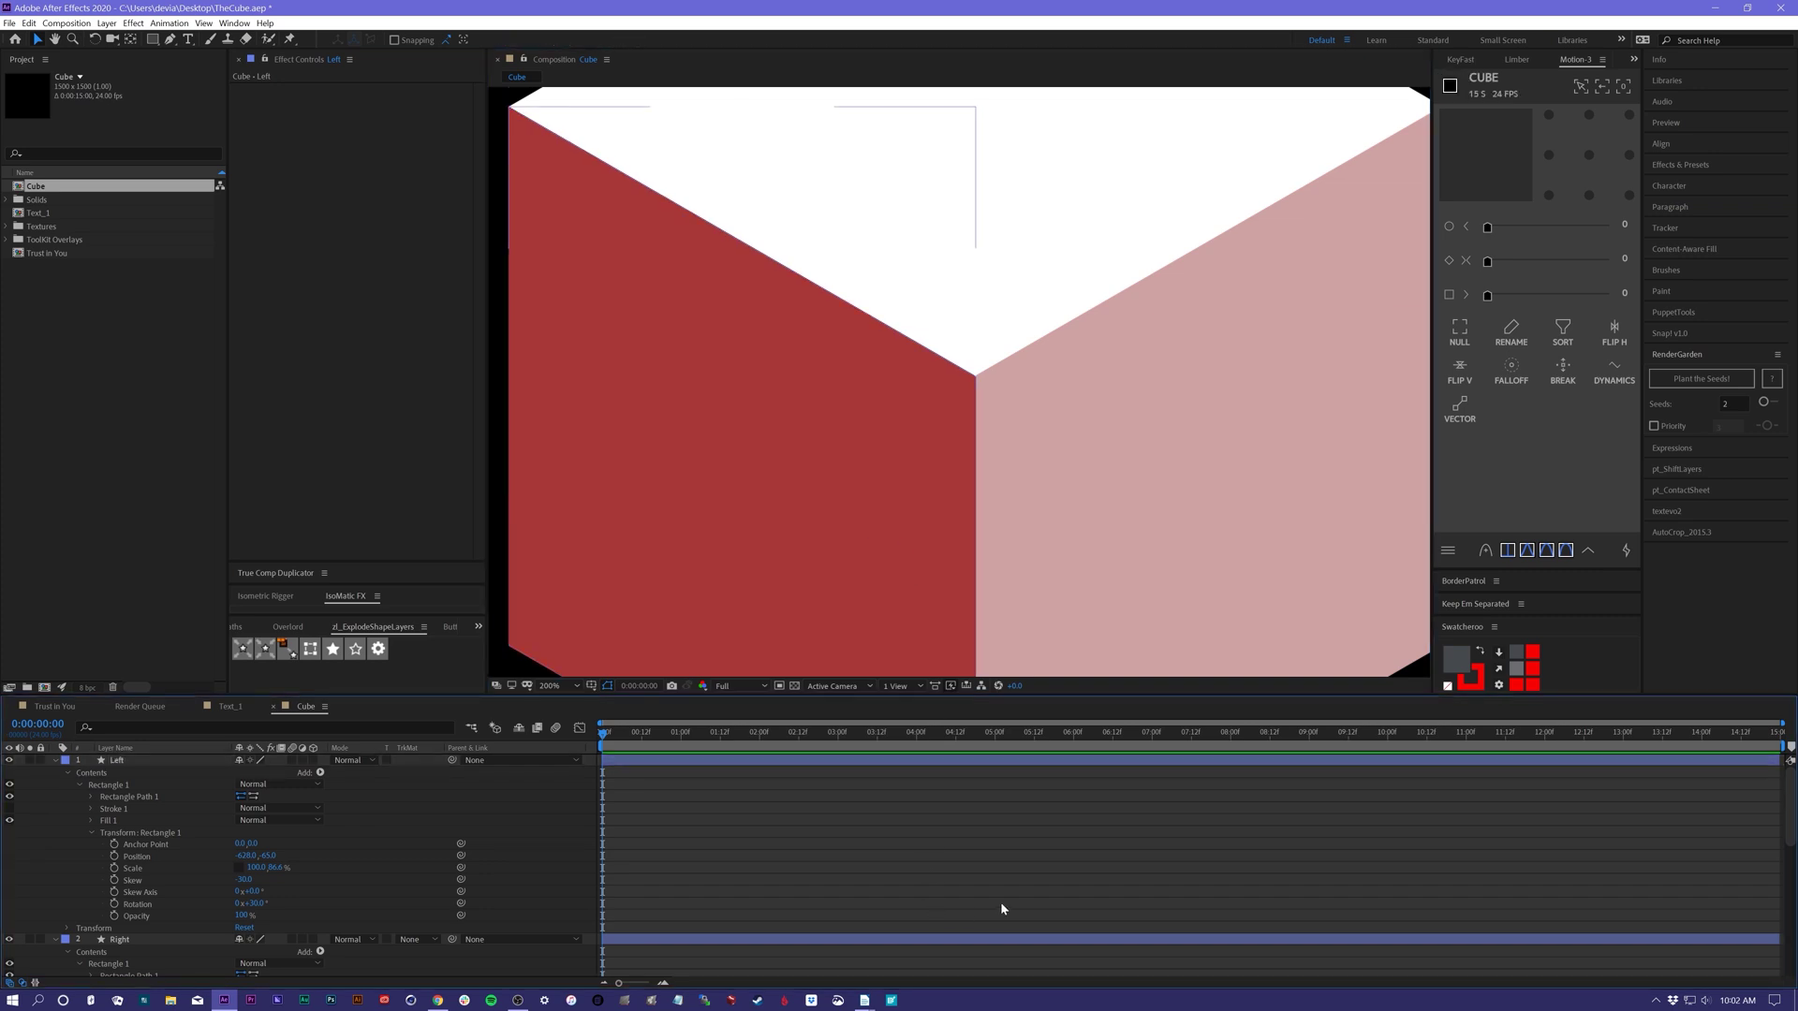
key(comma)
key(comma)
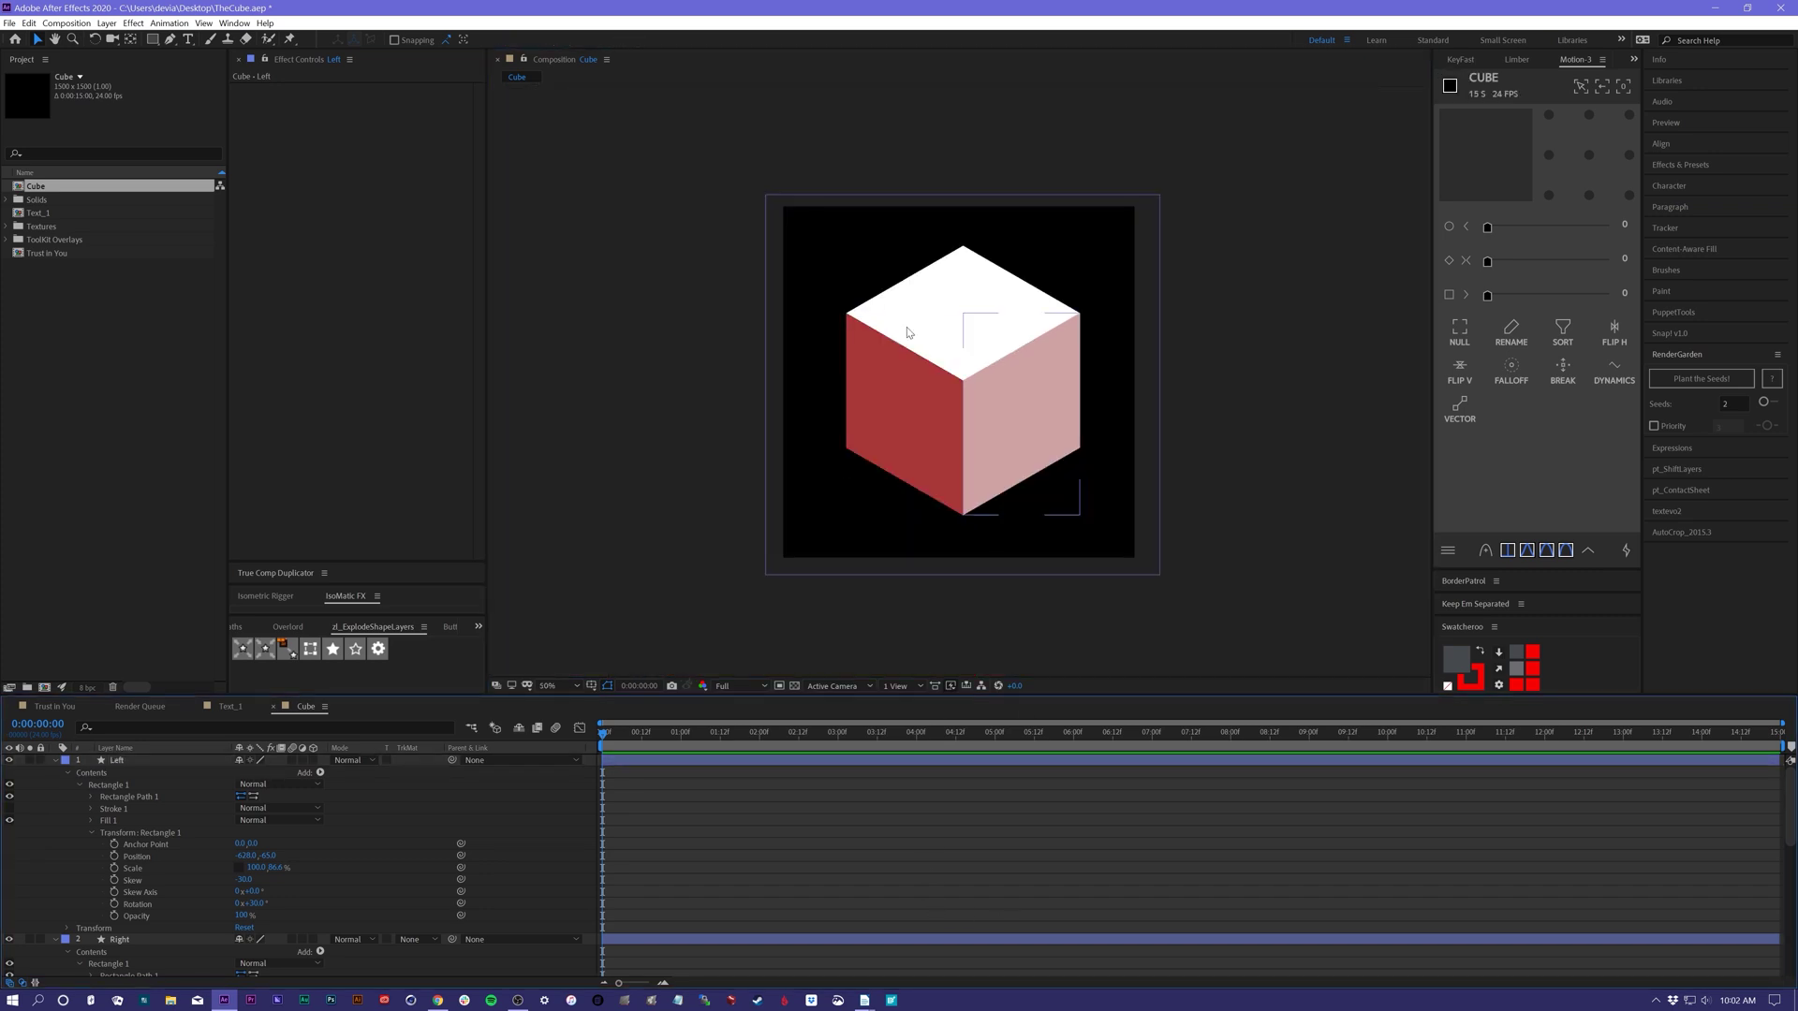
- Collapse the Left, Right and Top layers' properties and add a null object above the Left layer
click(55, 760)
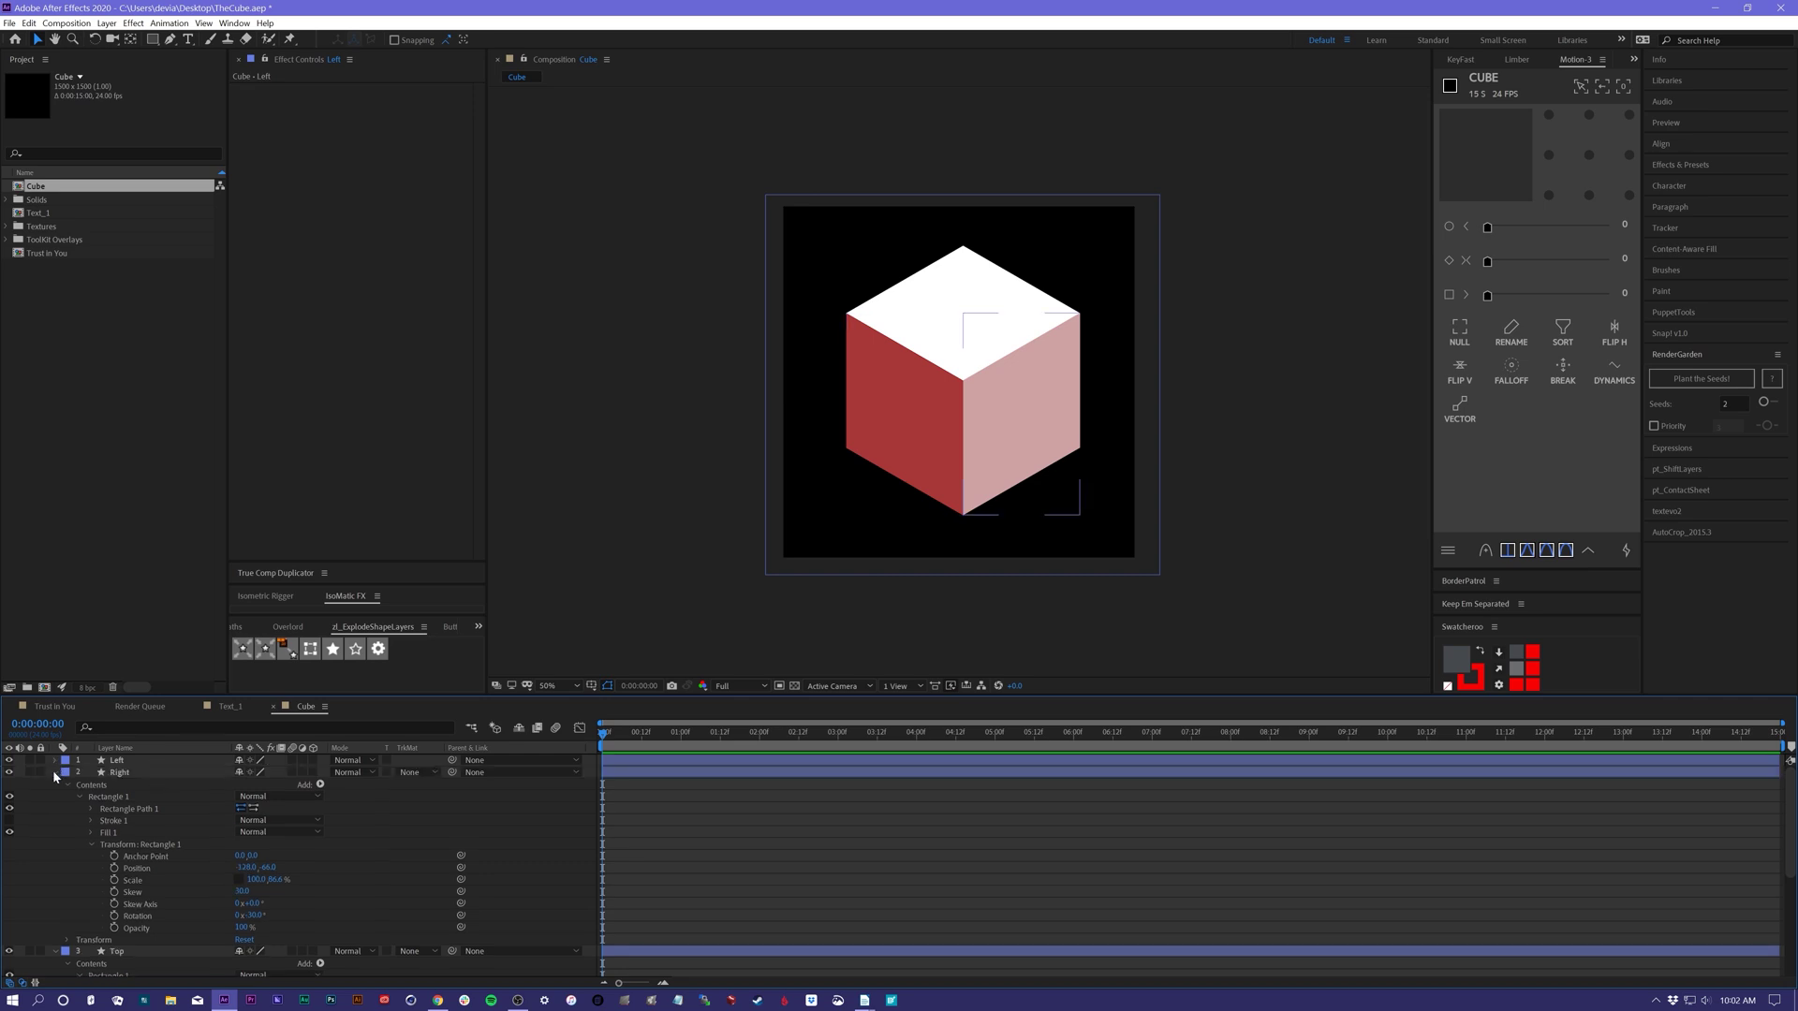
click(54, 771)
click(55, 783)
click(117, 760)
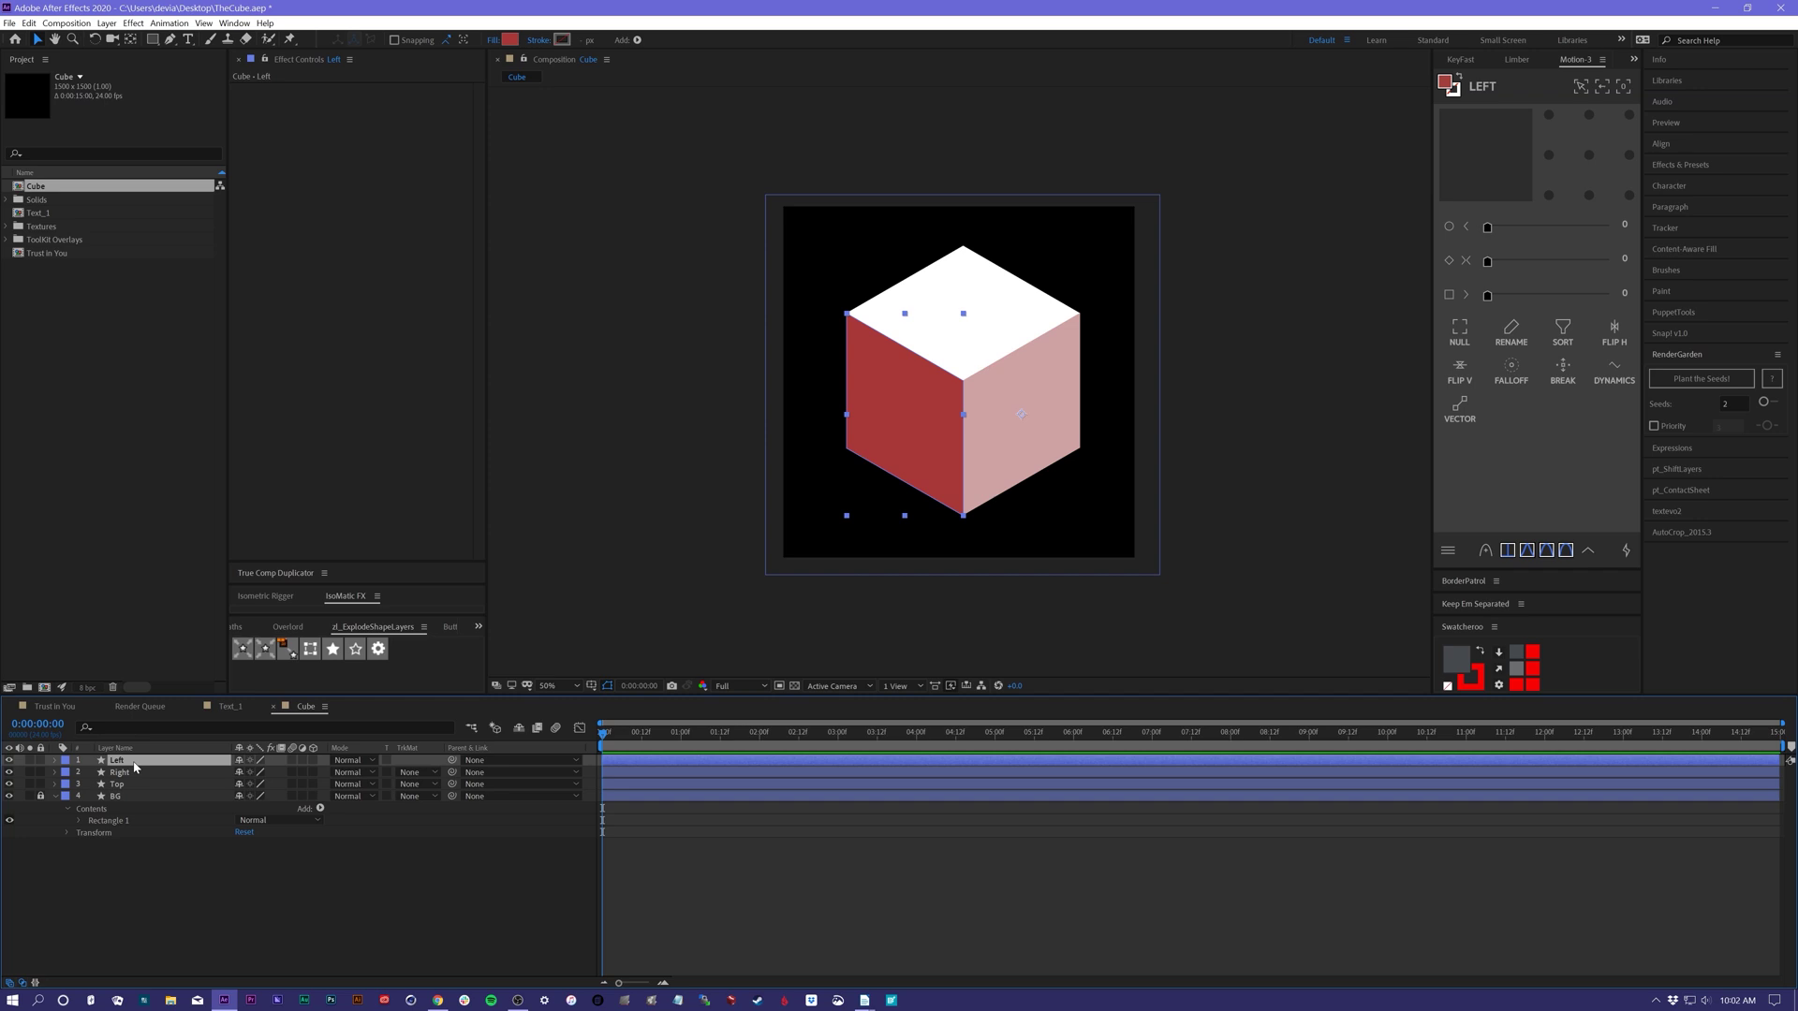
key(ctrl+alt+shift+y)
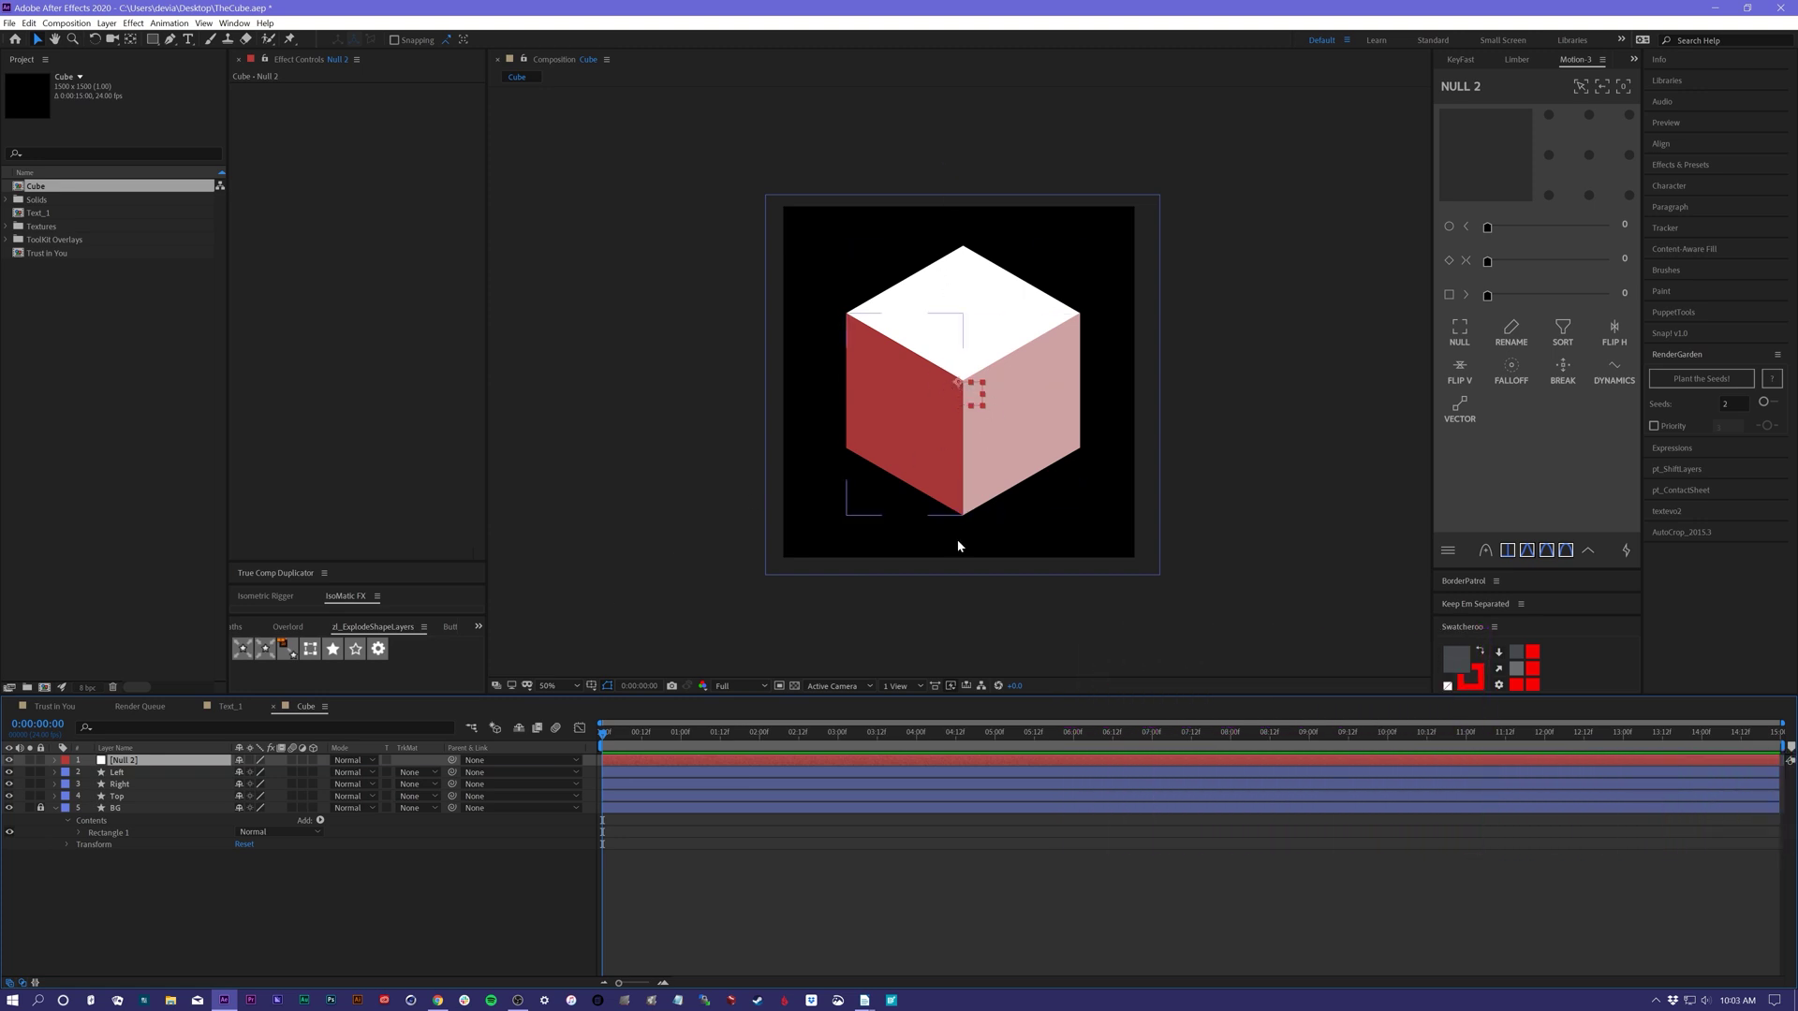
- Move the Left, Right and Top faces together until their shared corner sits at the composition's centre, using the proportional grid as a temporary guide
click(118, 773)
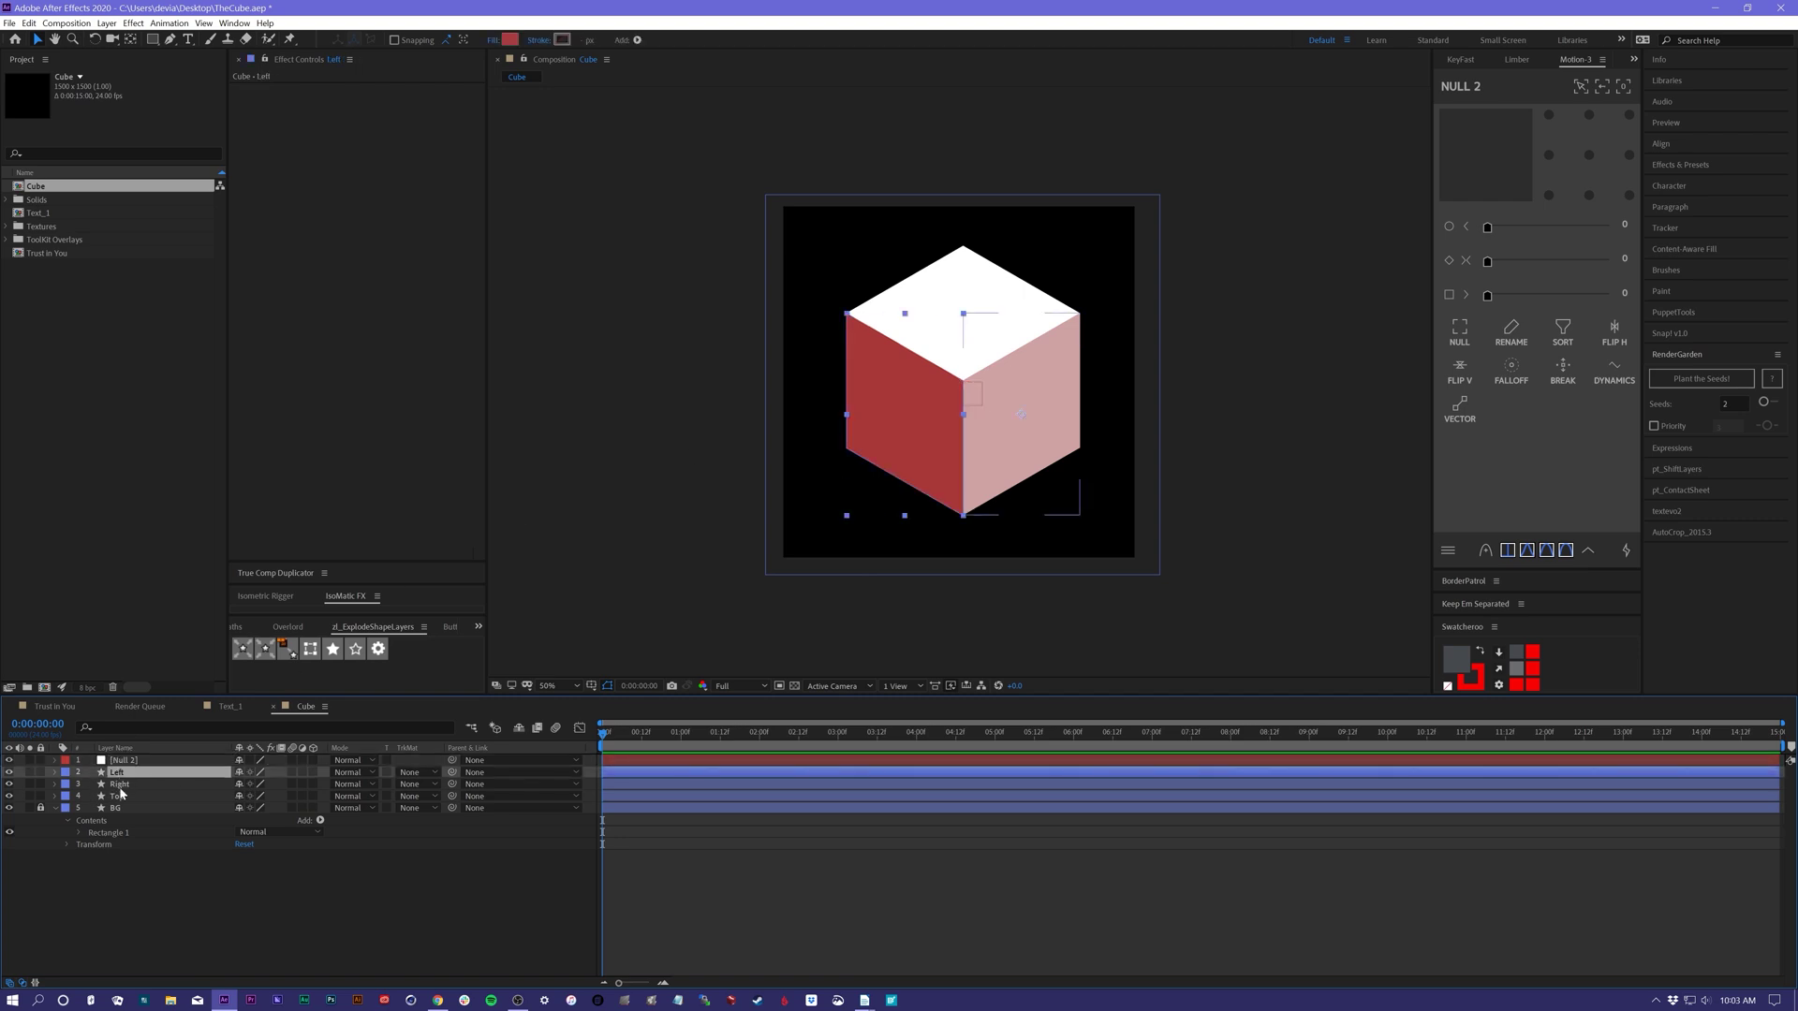
shift+click(118, 797)
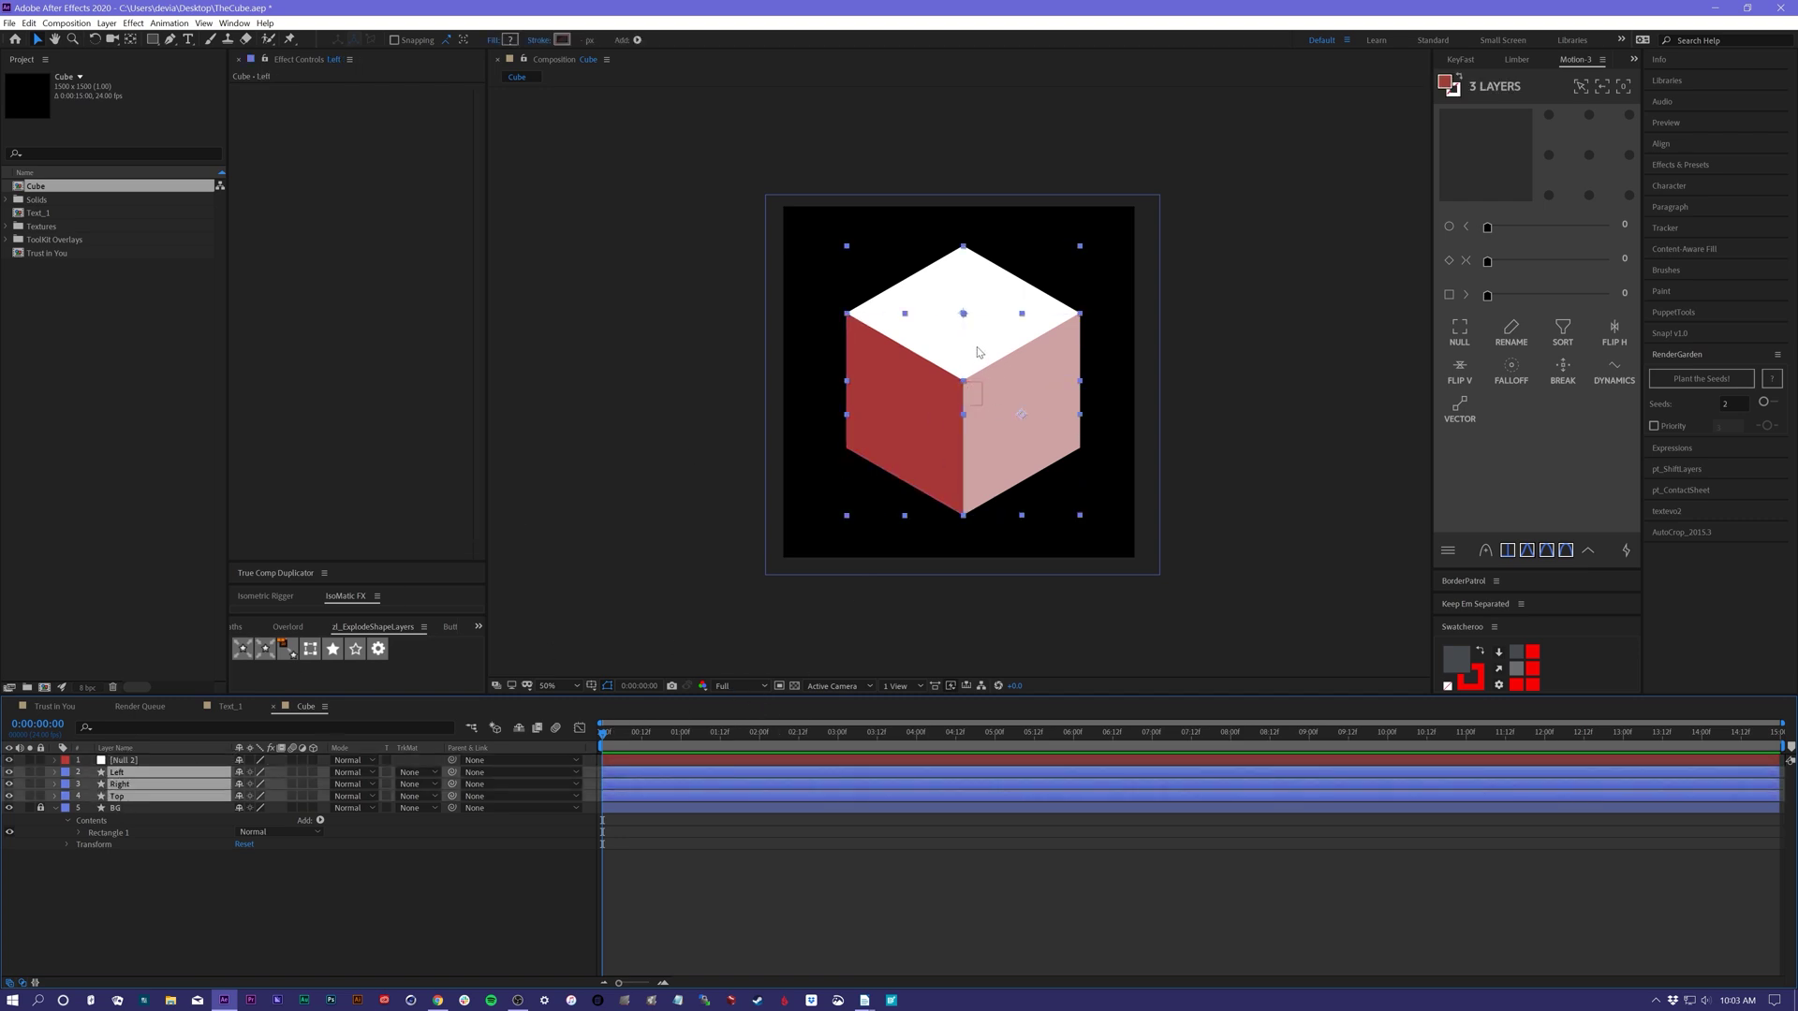
click(592, 690)
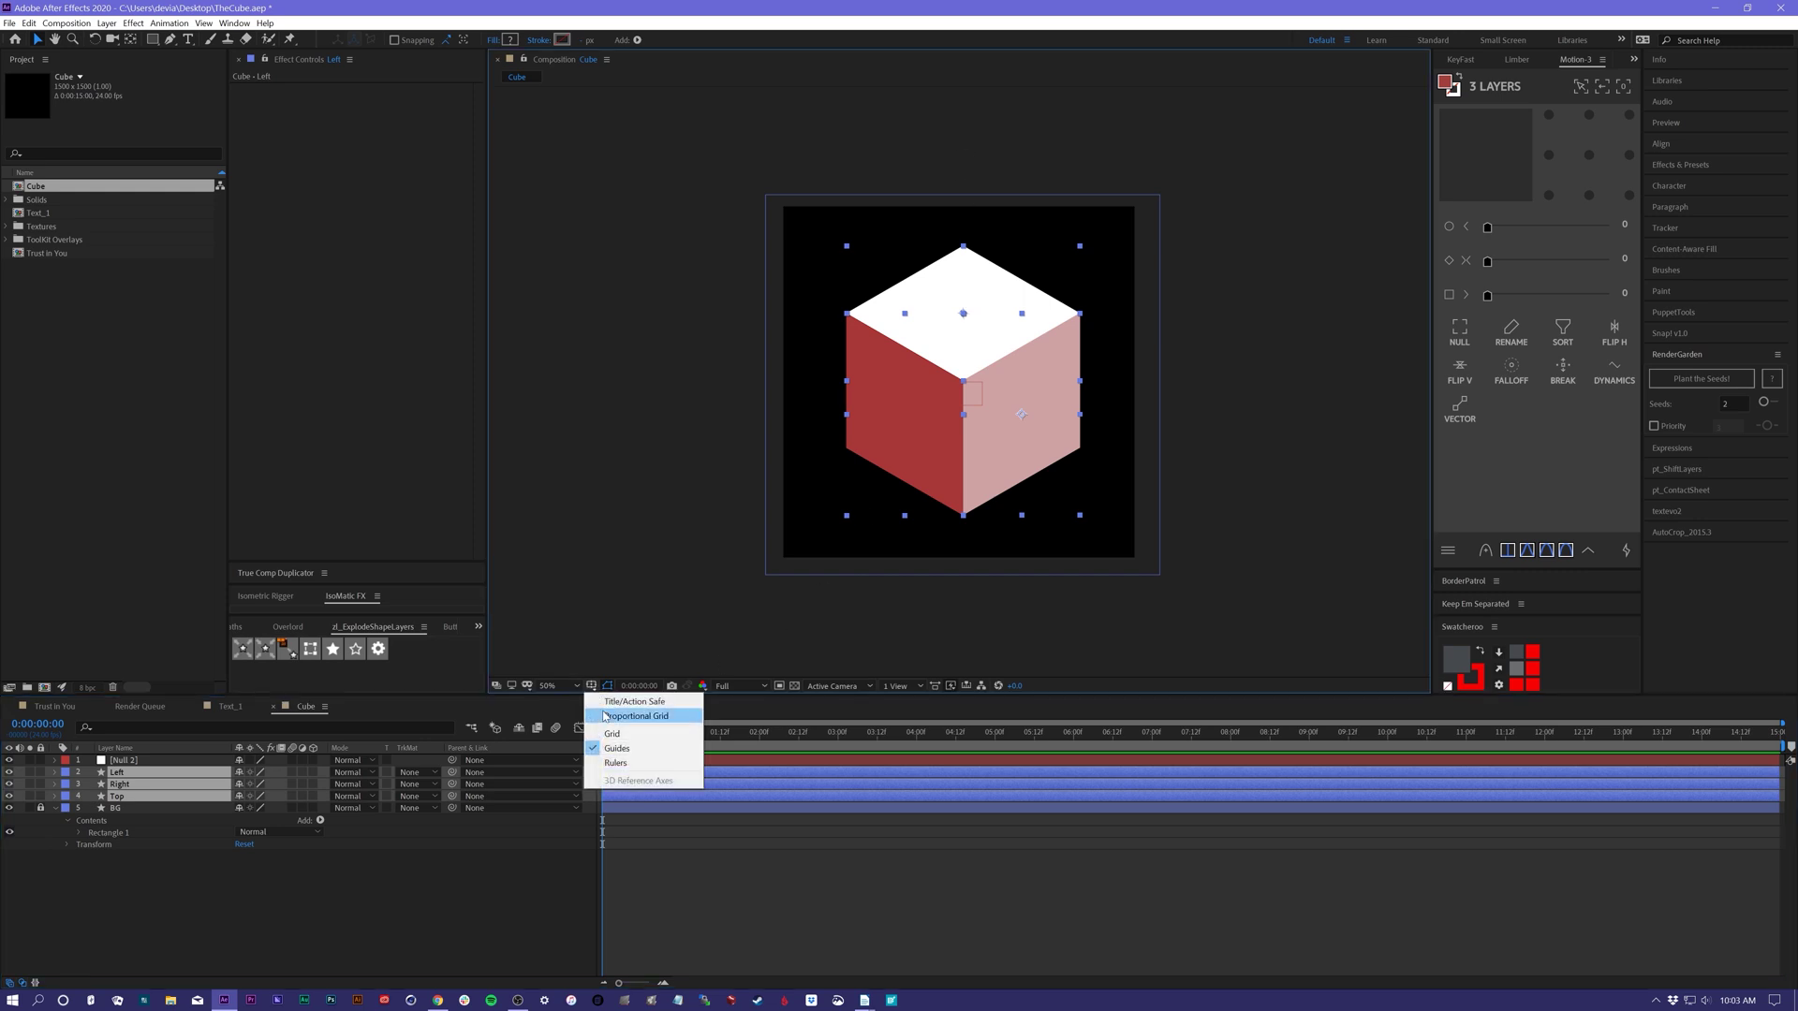
click(636, 714)
key(slash)
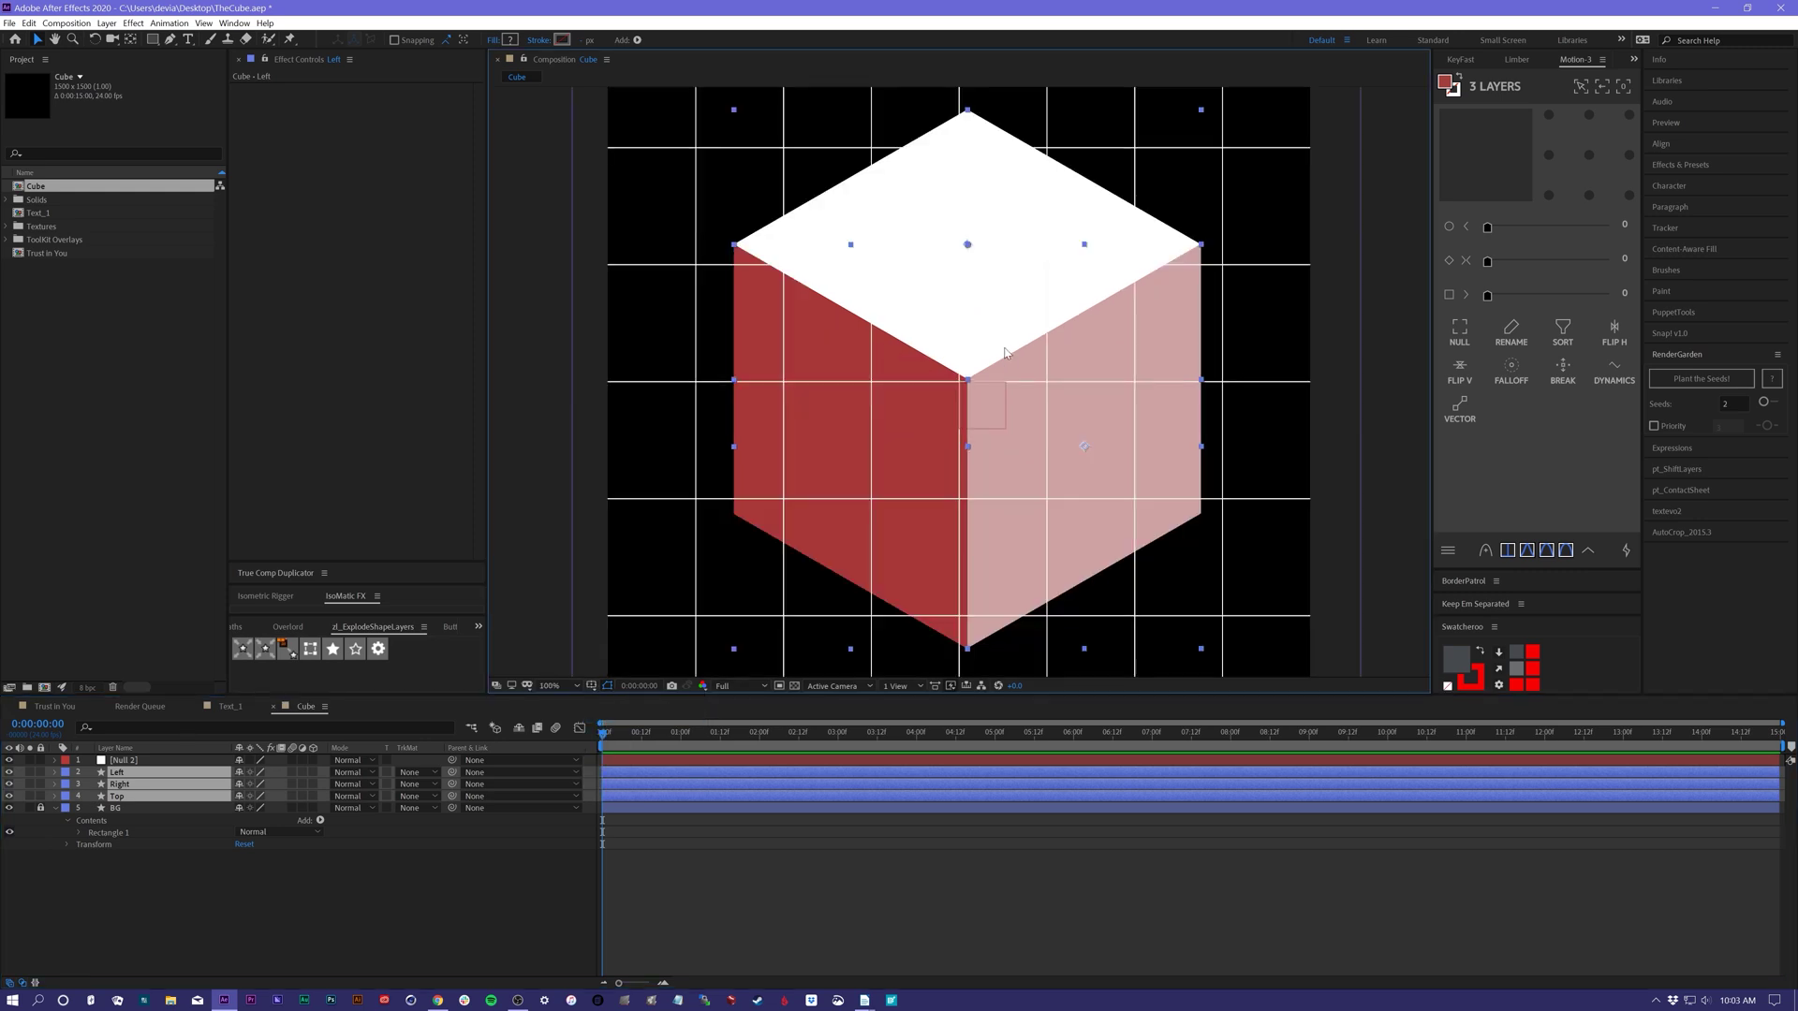
drag(1004, 346, 1000, 352)
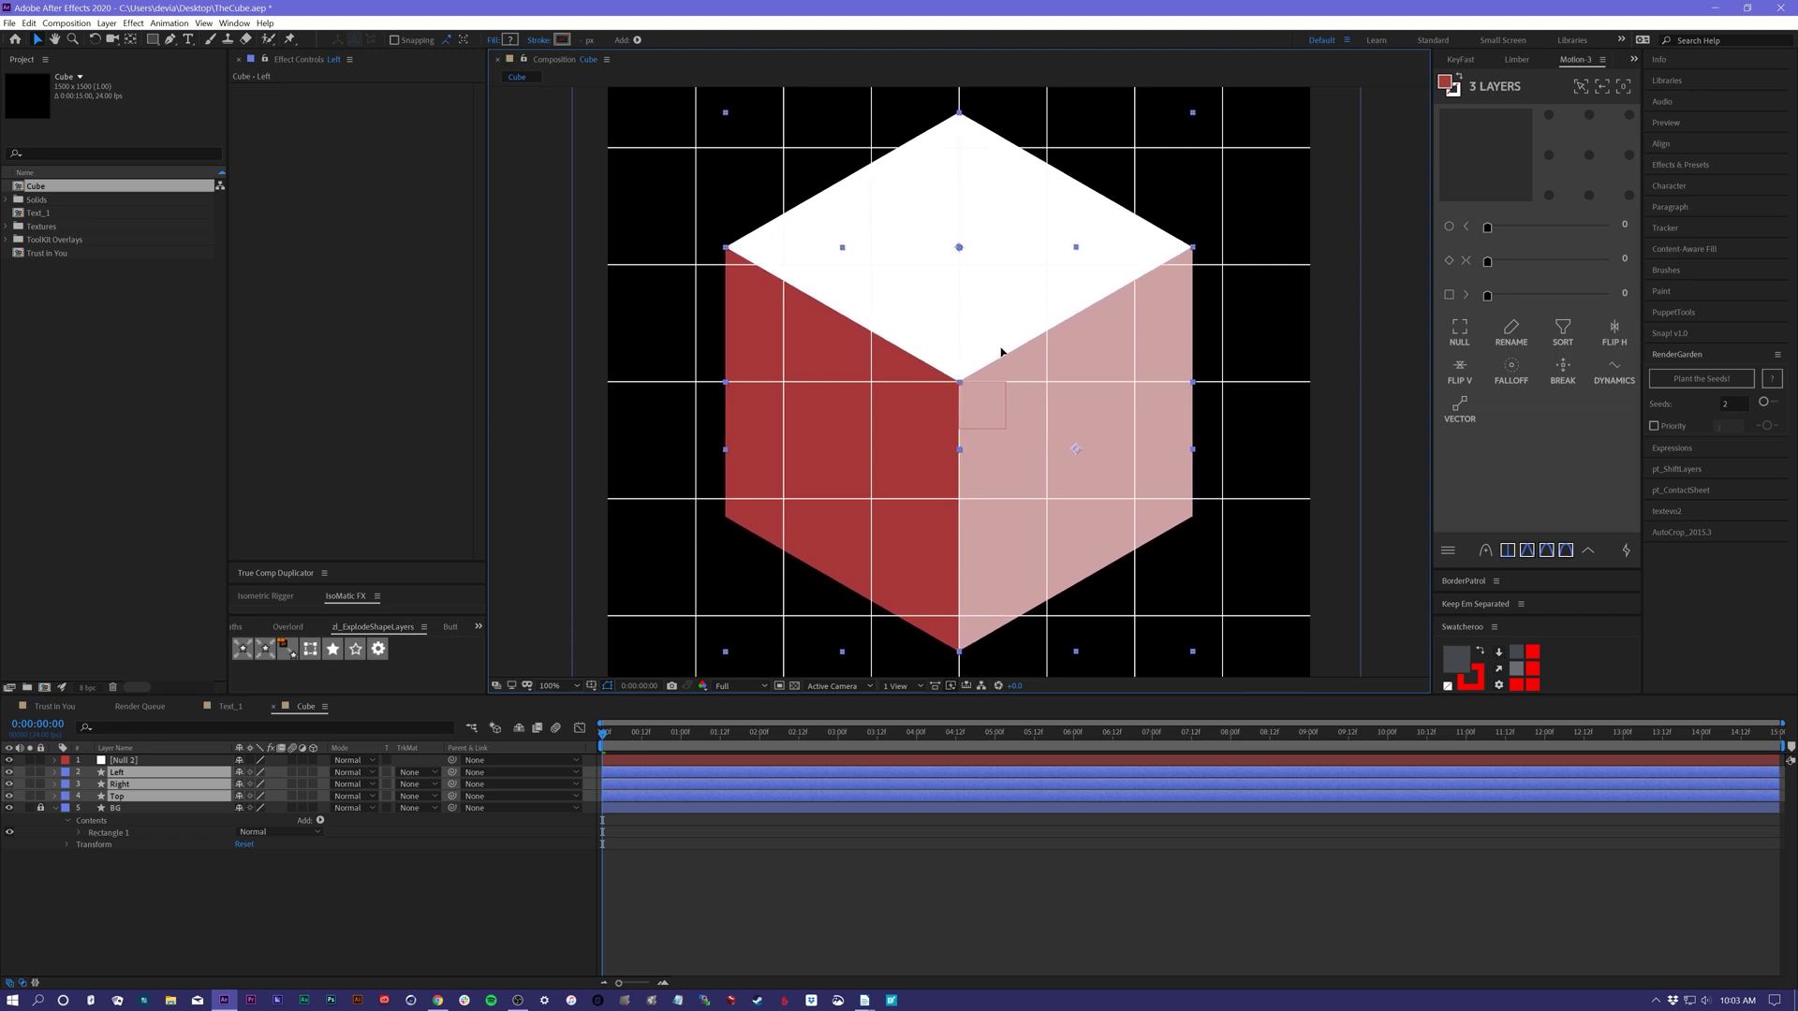
click(591, 685)
click(637, 714)
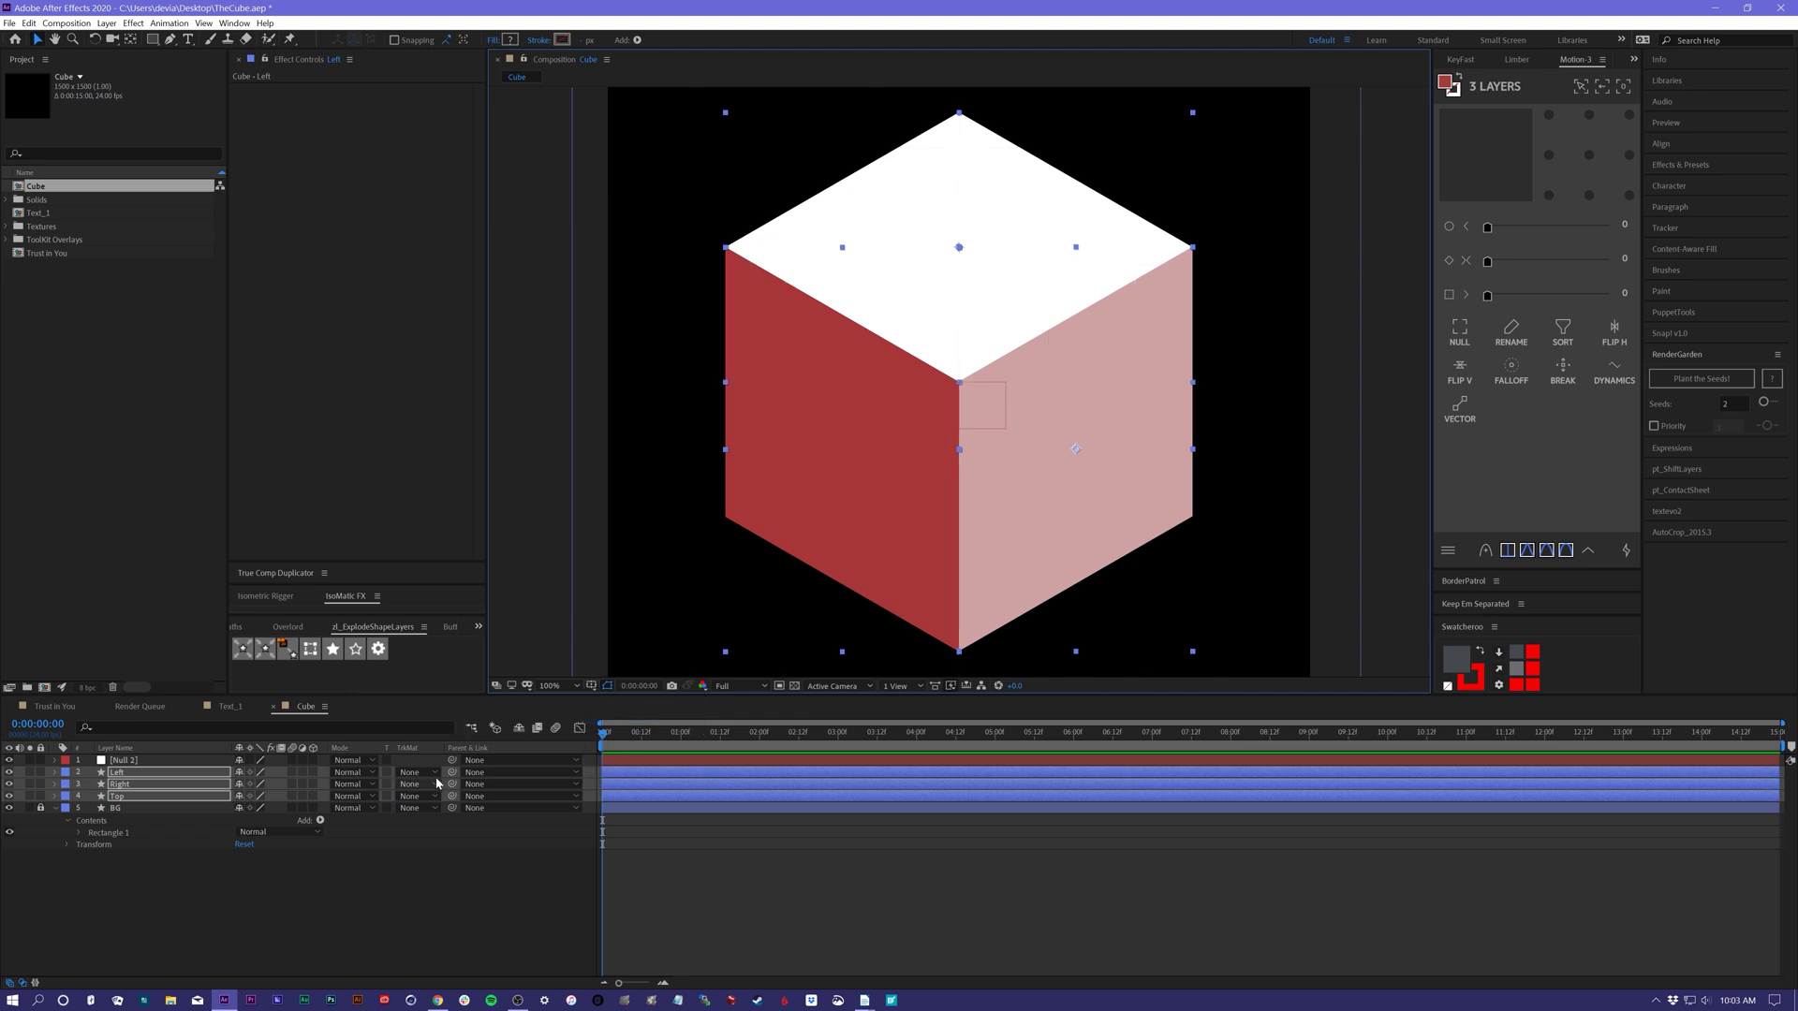
- Parent the Left, Right and Top layers to the null object and rename the null to Control
drag(298, 779, 116, 761)
key(Return)
text(Control)
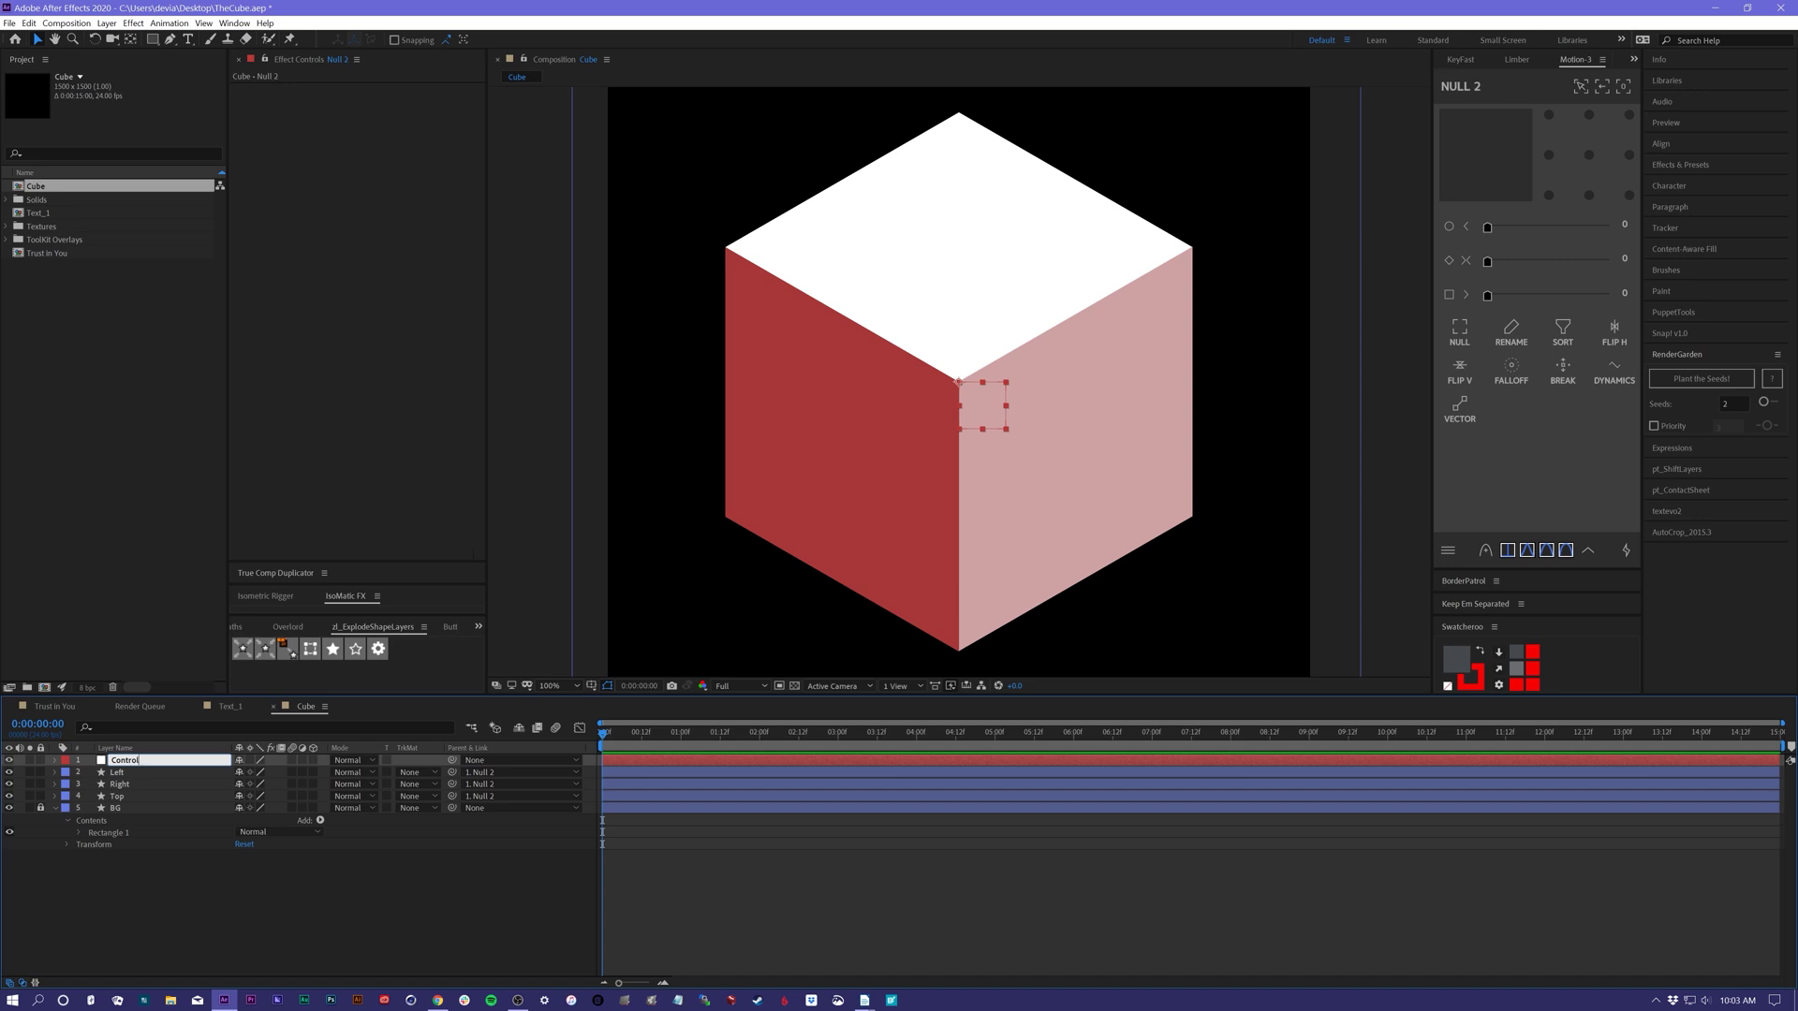
key(Return)
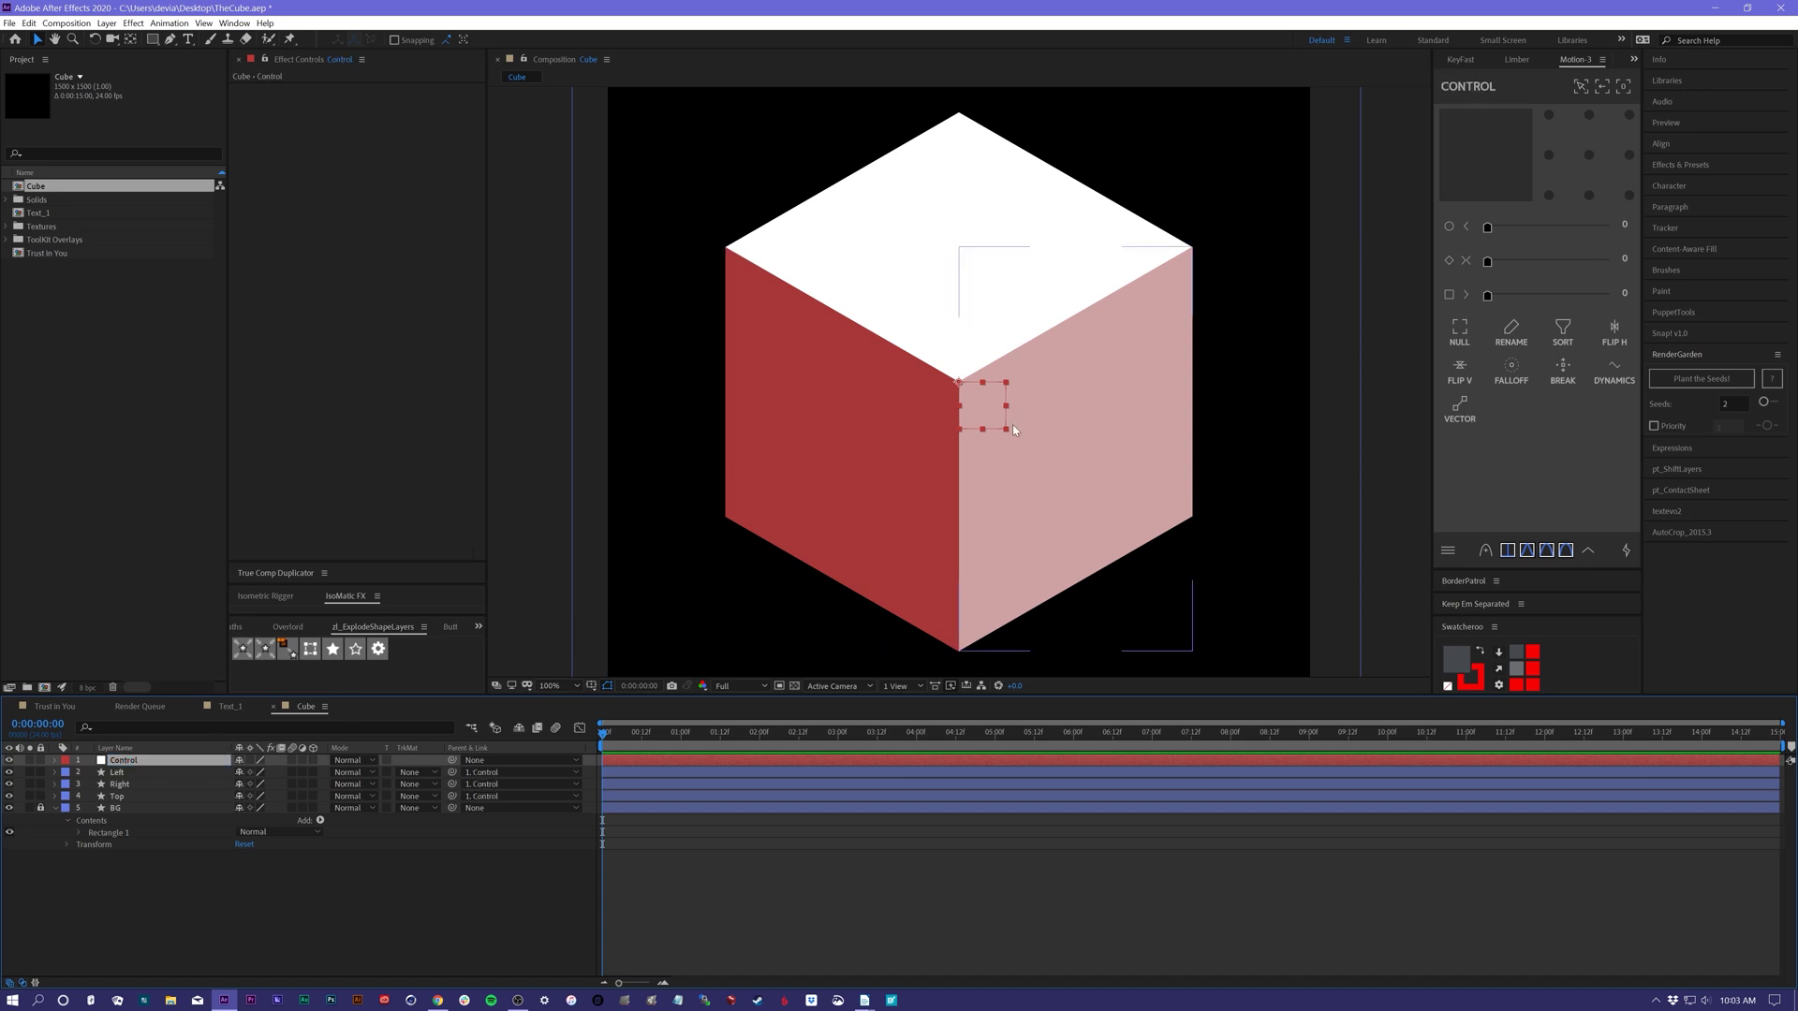
- Scale the whole cube through the Control null, shrinking it to about half size and enlarging it to slightly below its original size
mouse_move(1006, 430)
mouse_down()
mouse_move(980, 404)
mouse_move(1047, 485)
mouse_move(979, 423)
mouse_move(1007, 459)
mouse_up()
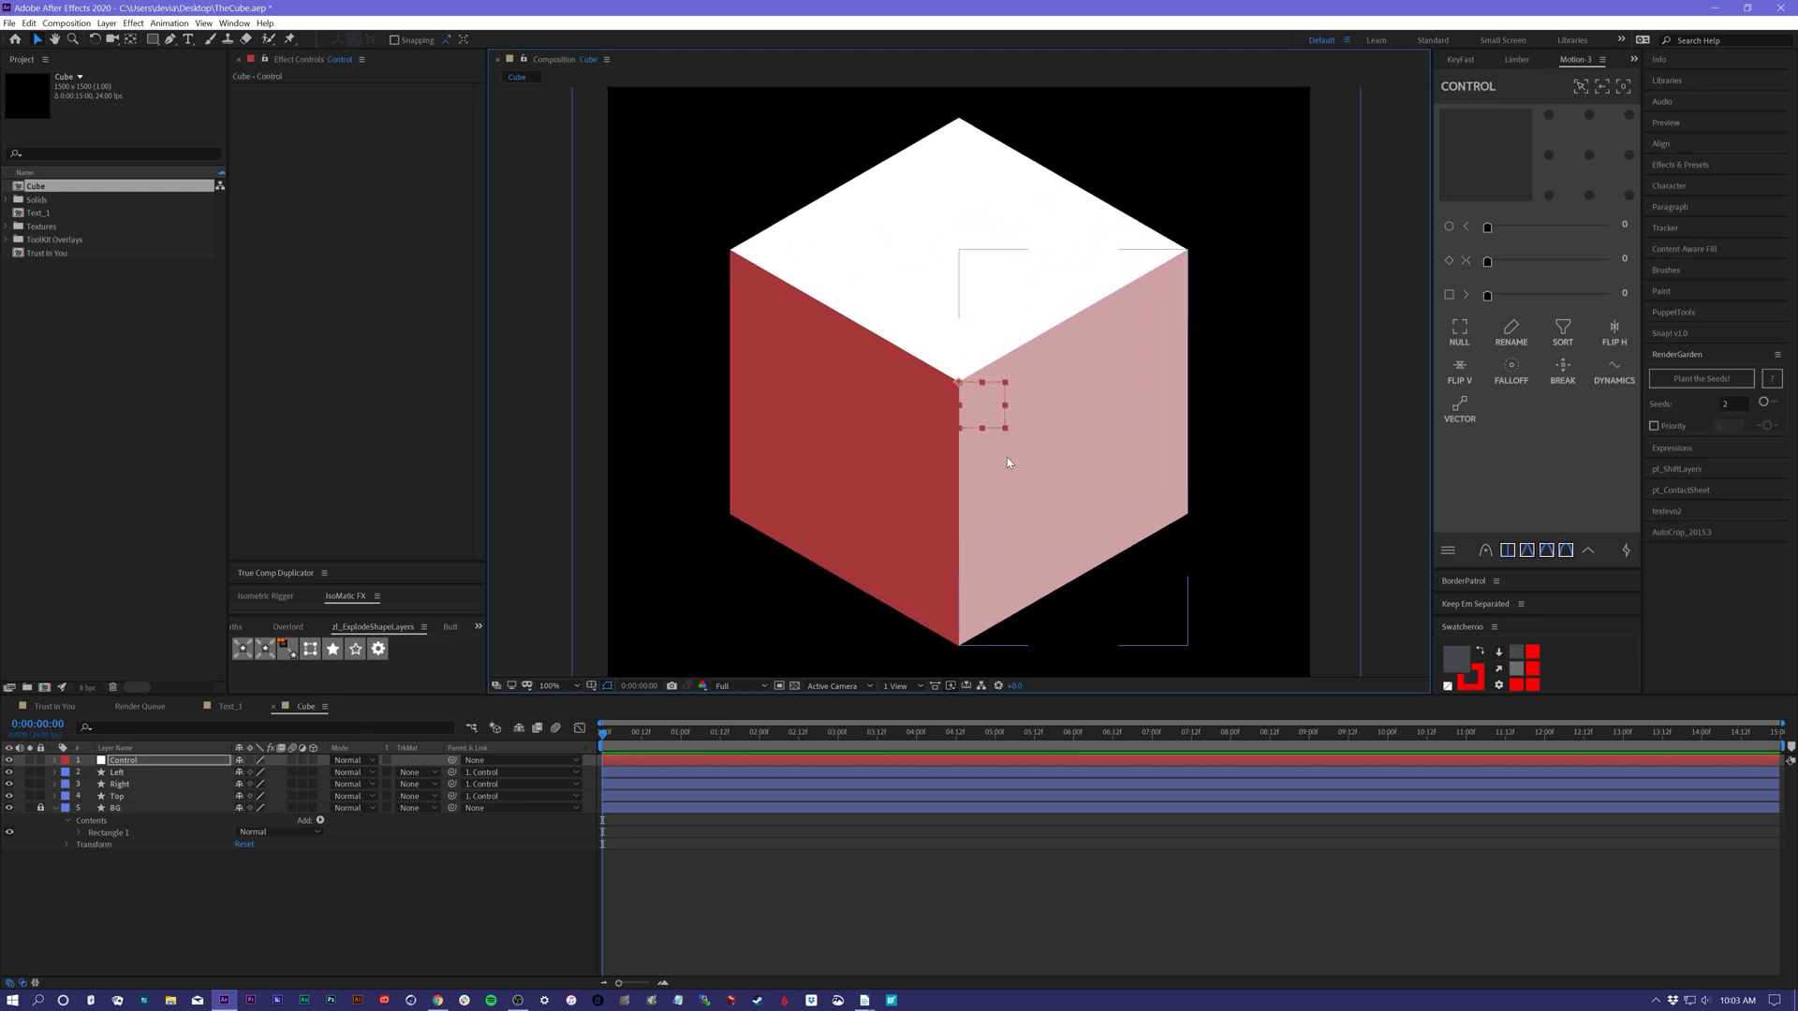
key(comma)
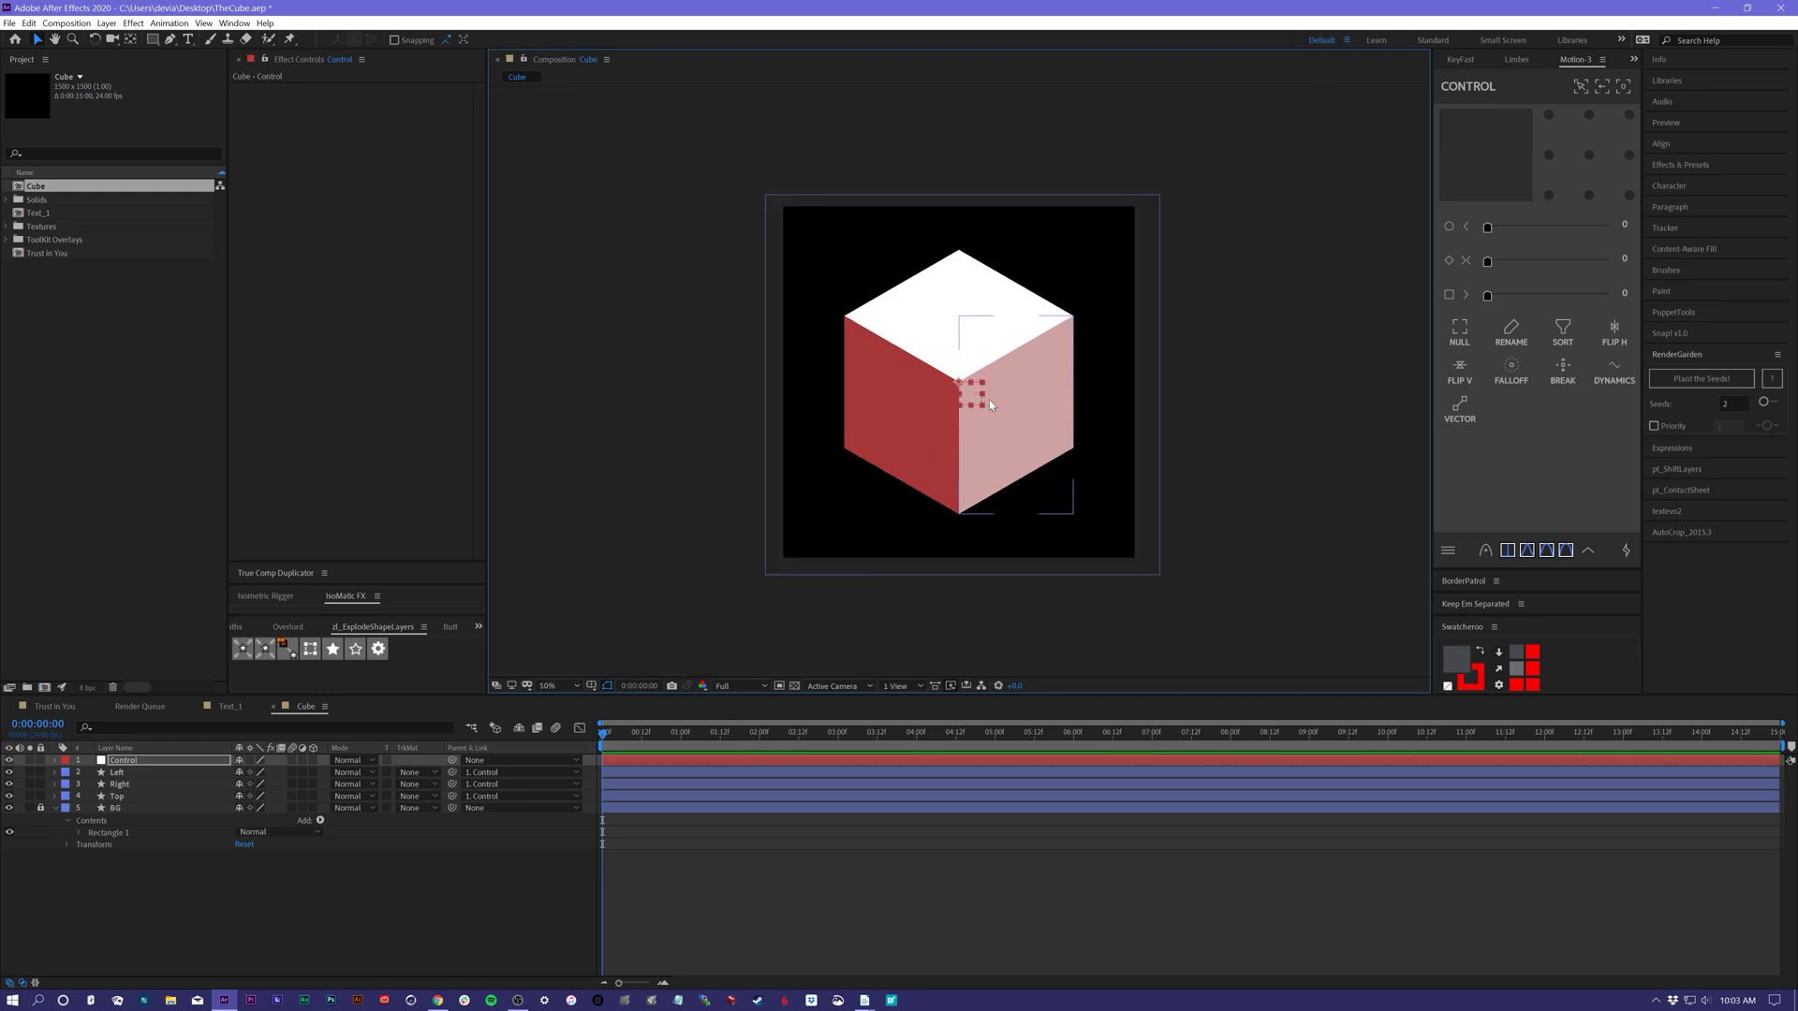
drag(984, 410, 973, 398)
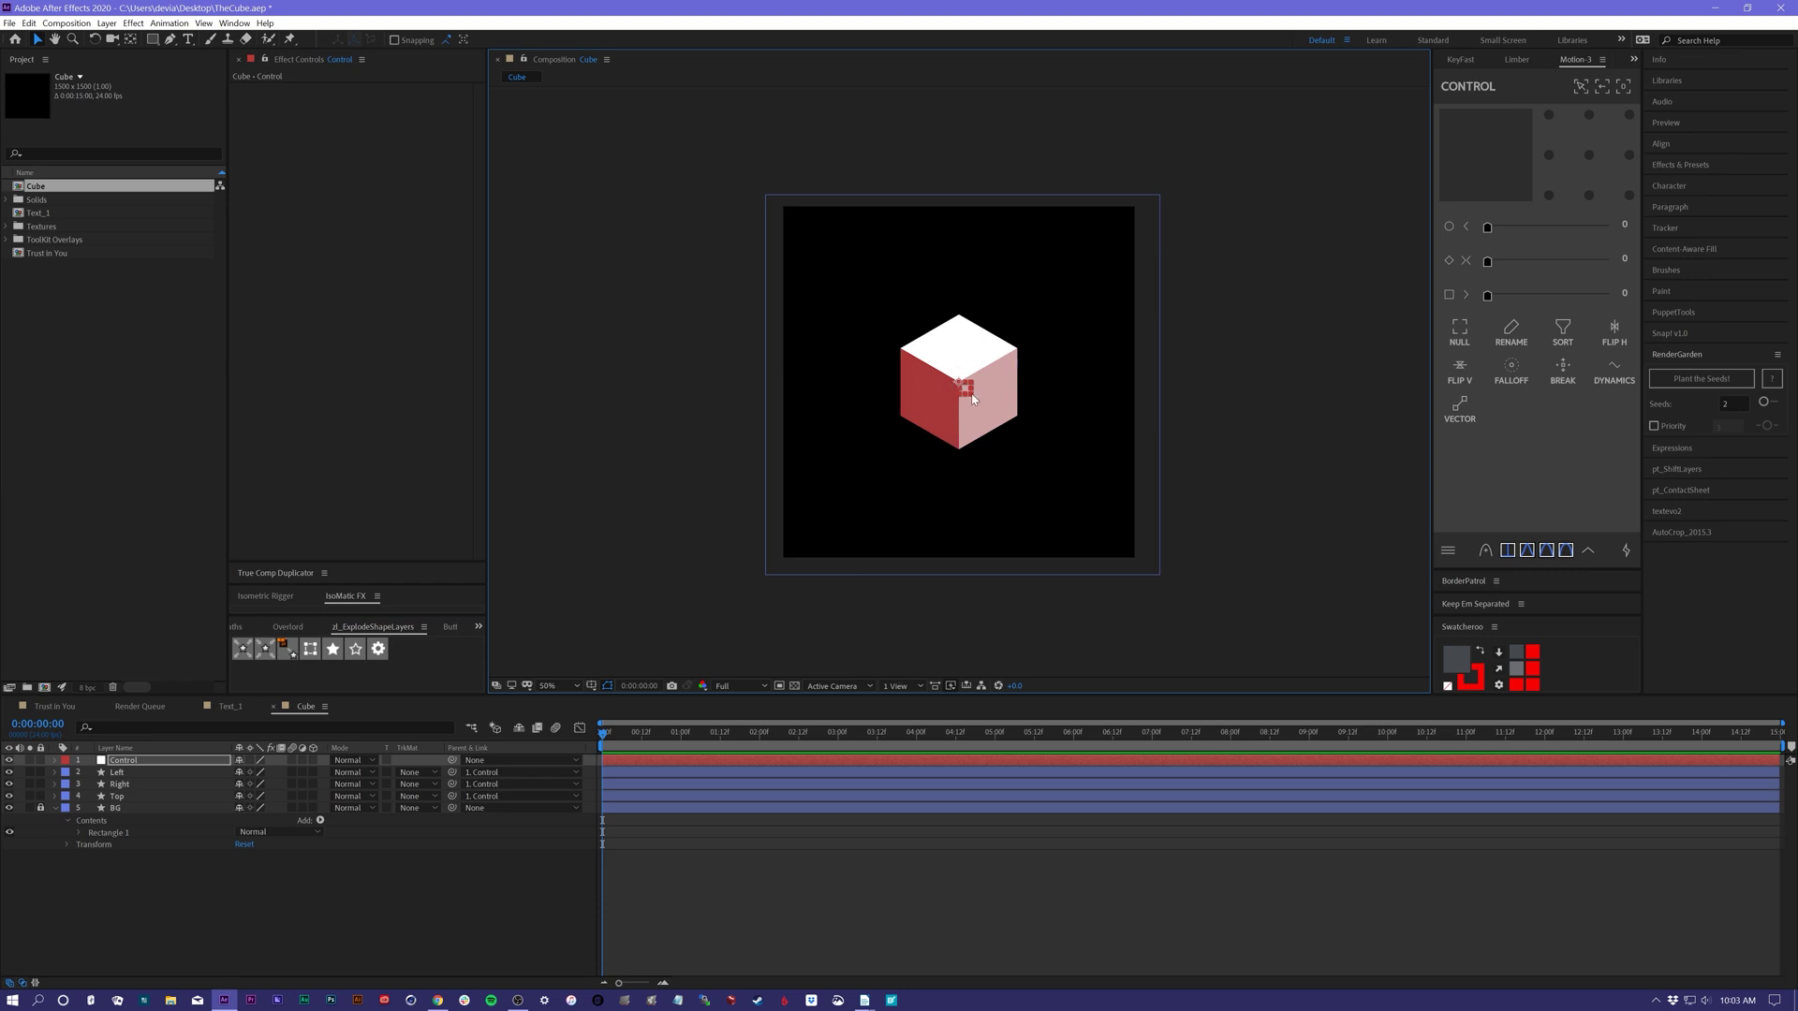
drag(972, 394, 981, 414)
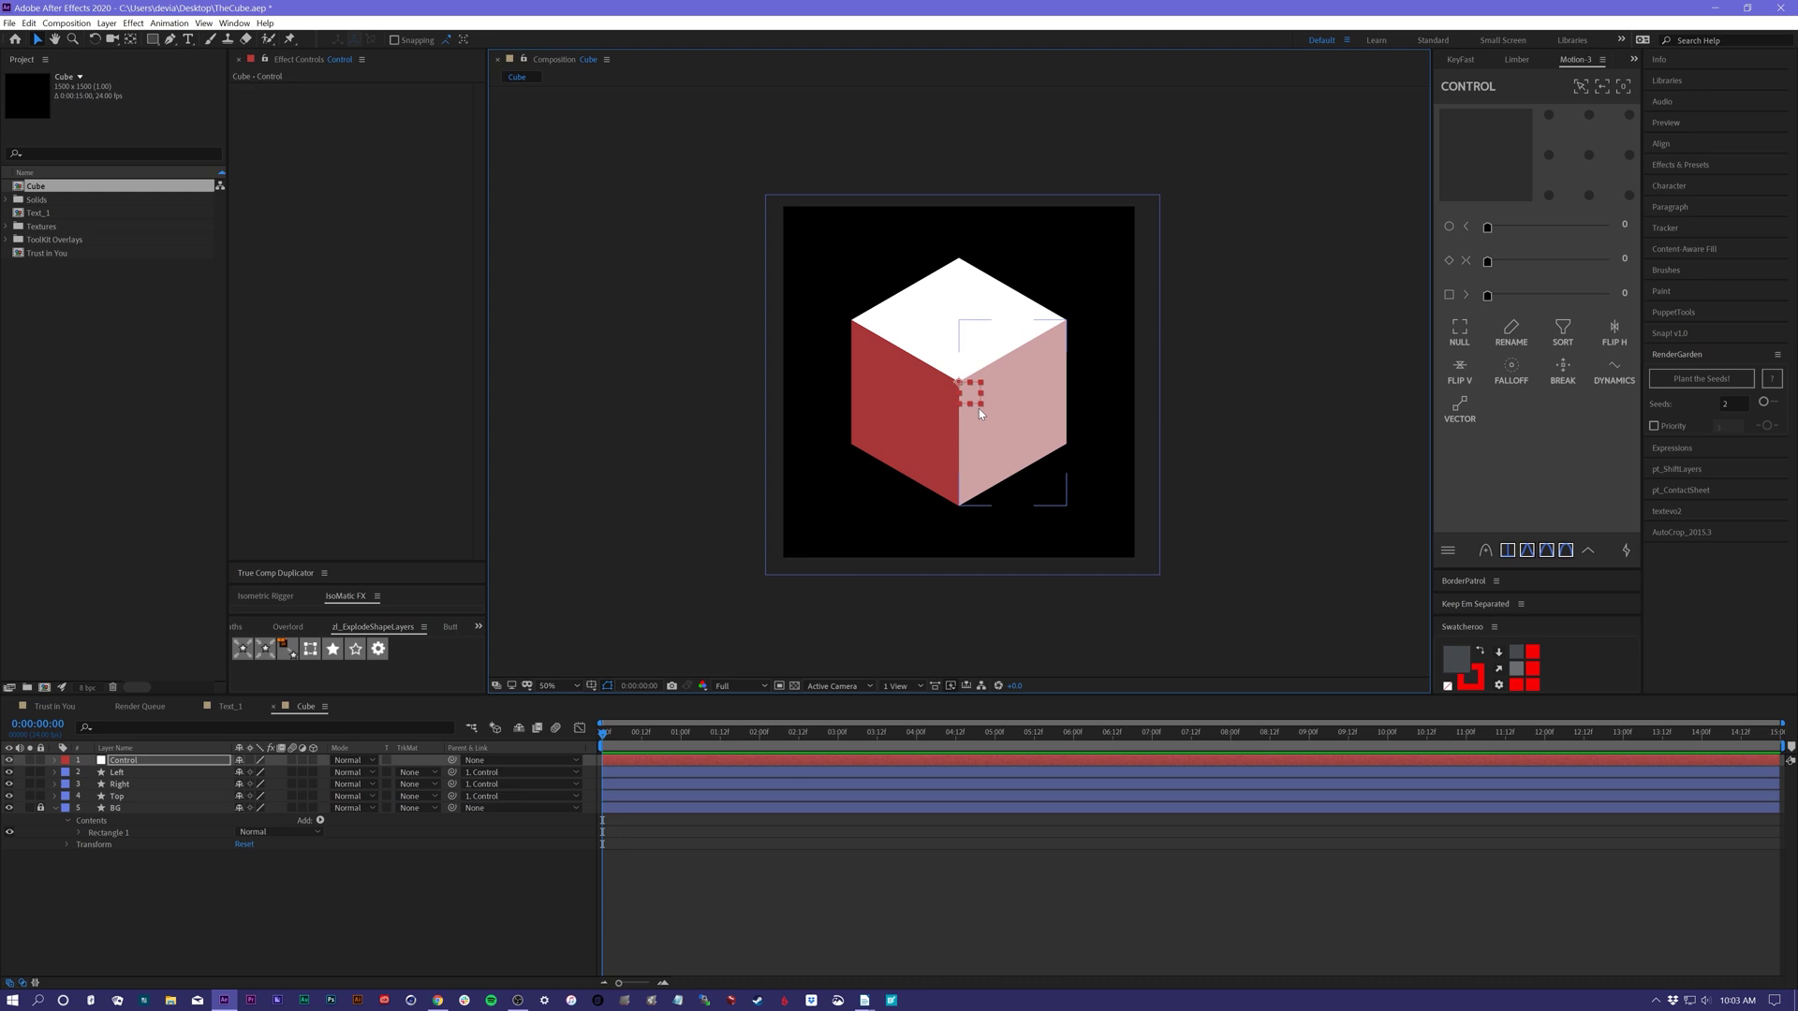
click(863, 857)
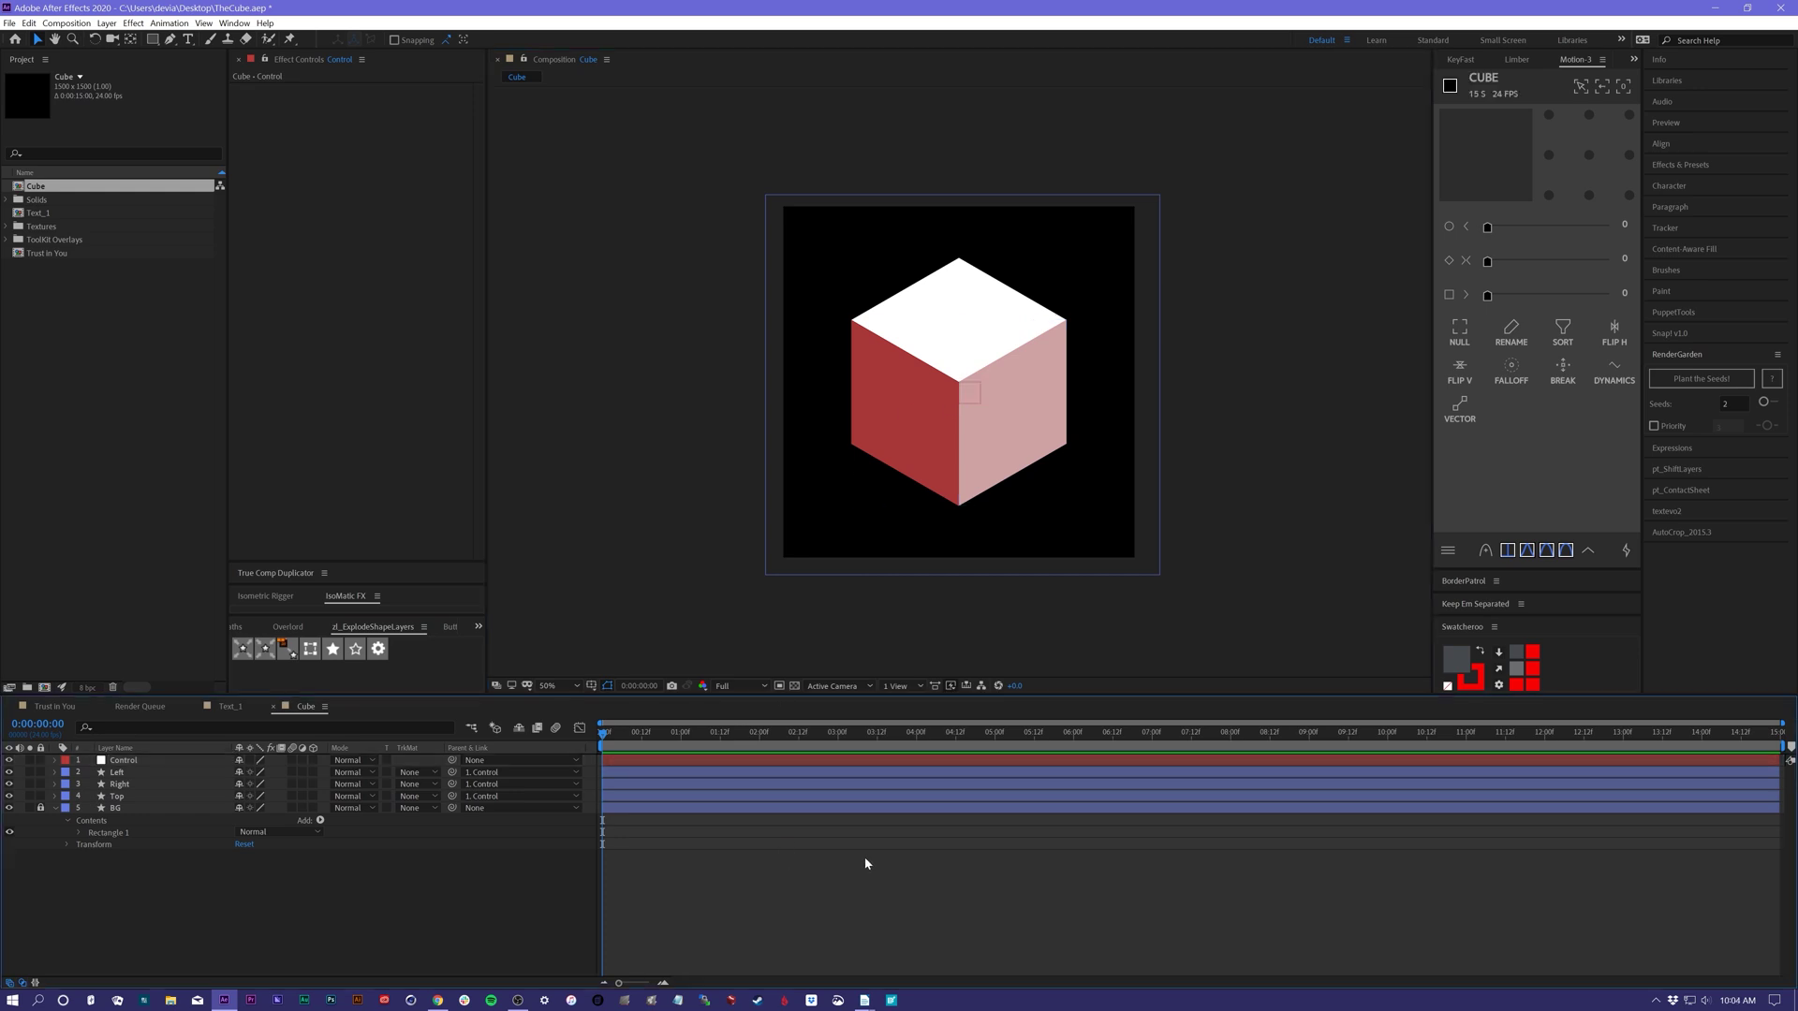
- Switch to the Trust In You composition to examine the textured cube artwork
click(44, 706)
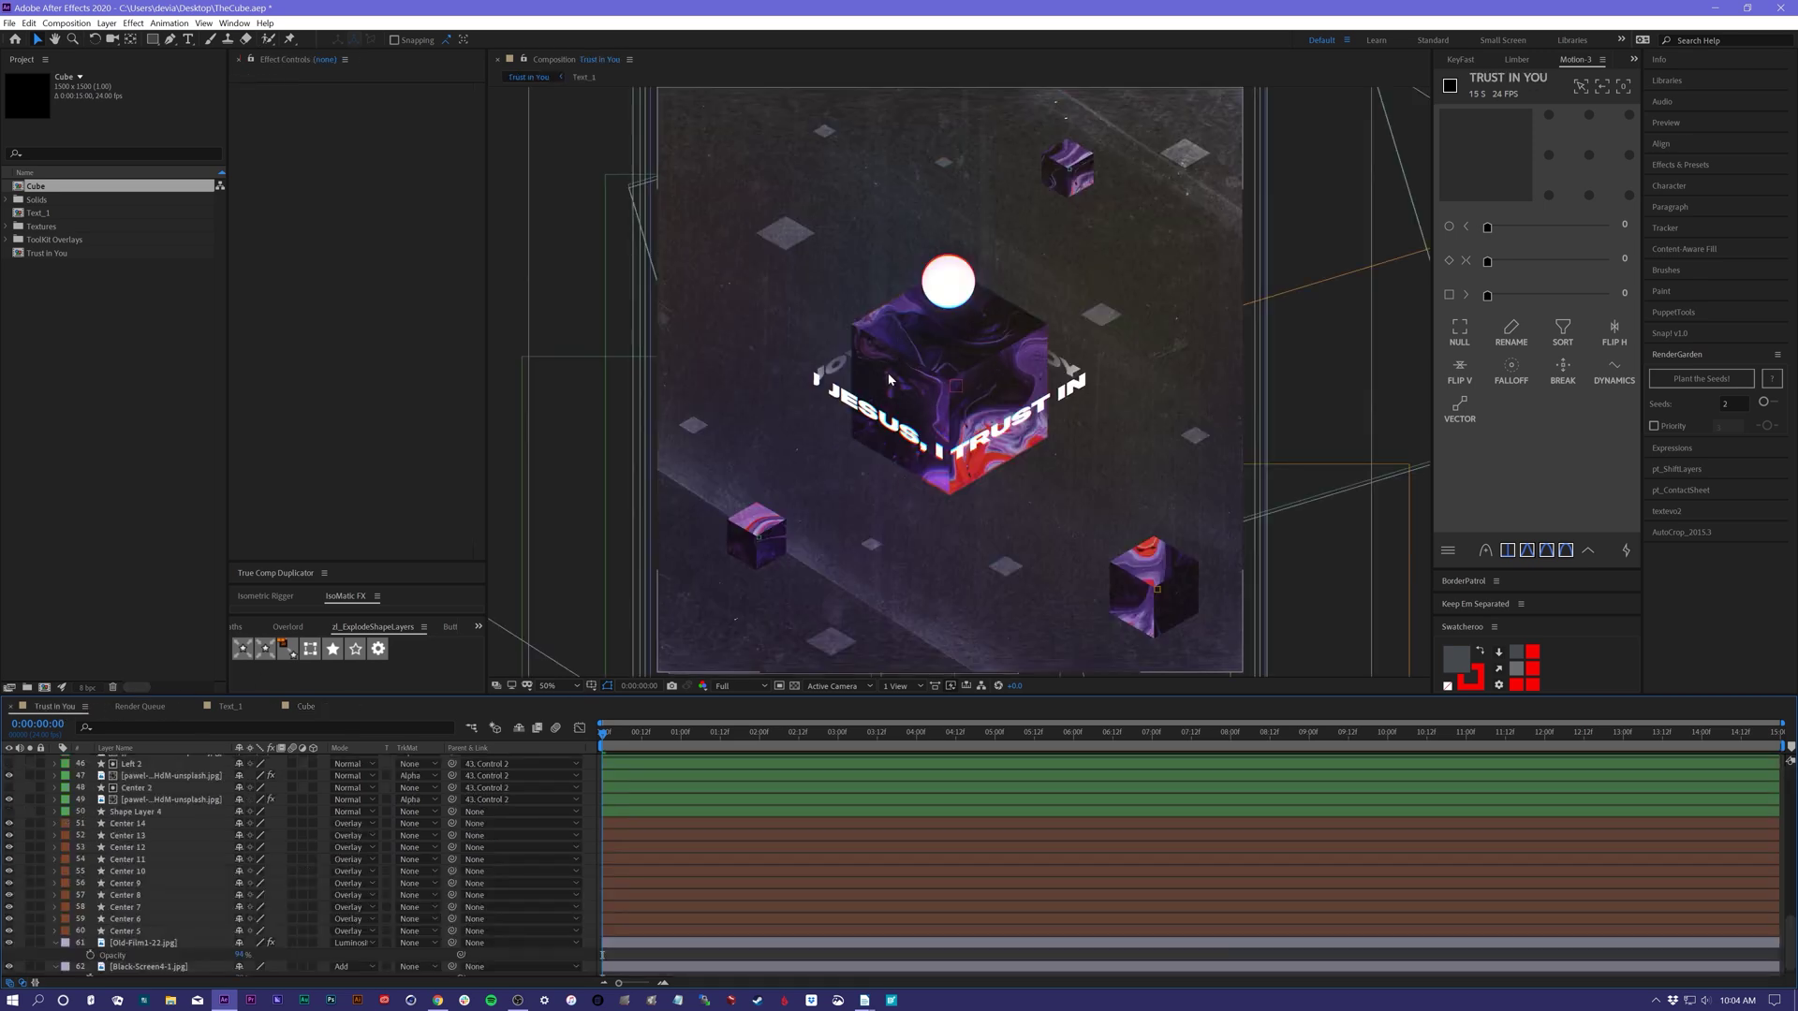
- Return to the Cube composition, switch to Unsplash in the browser, and search for abstract to find the purple, black and orange painting
click(307, 707)
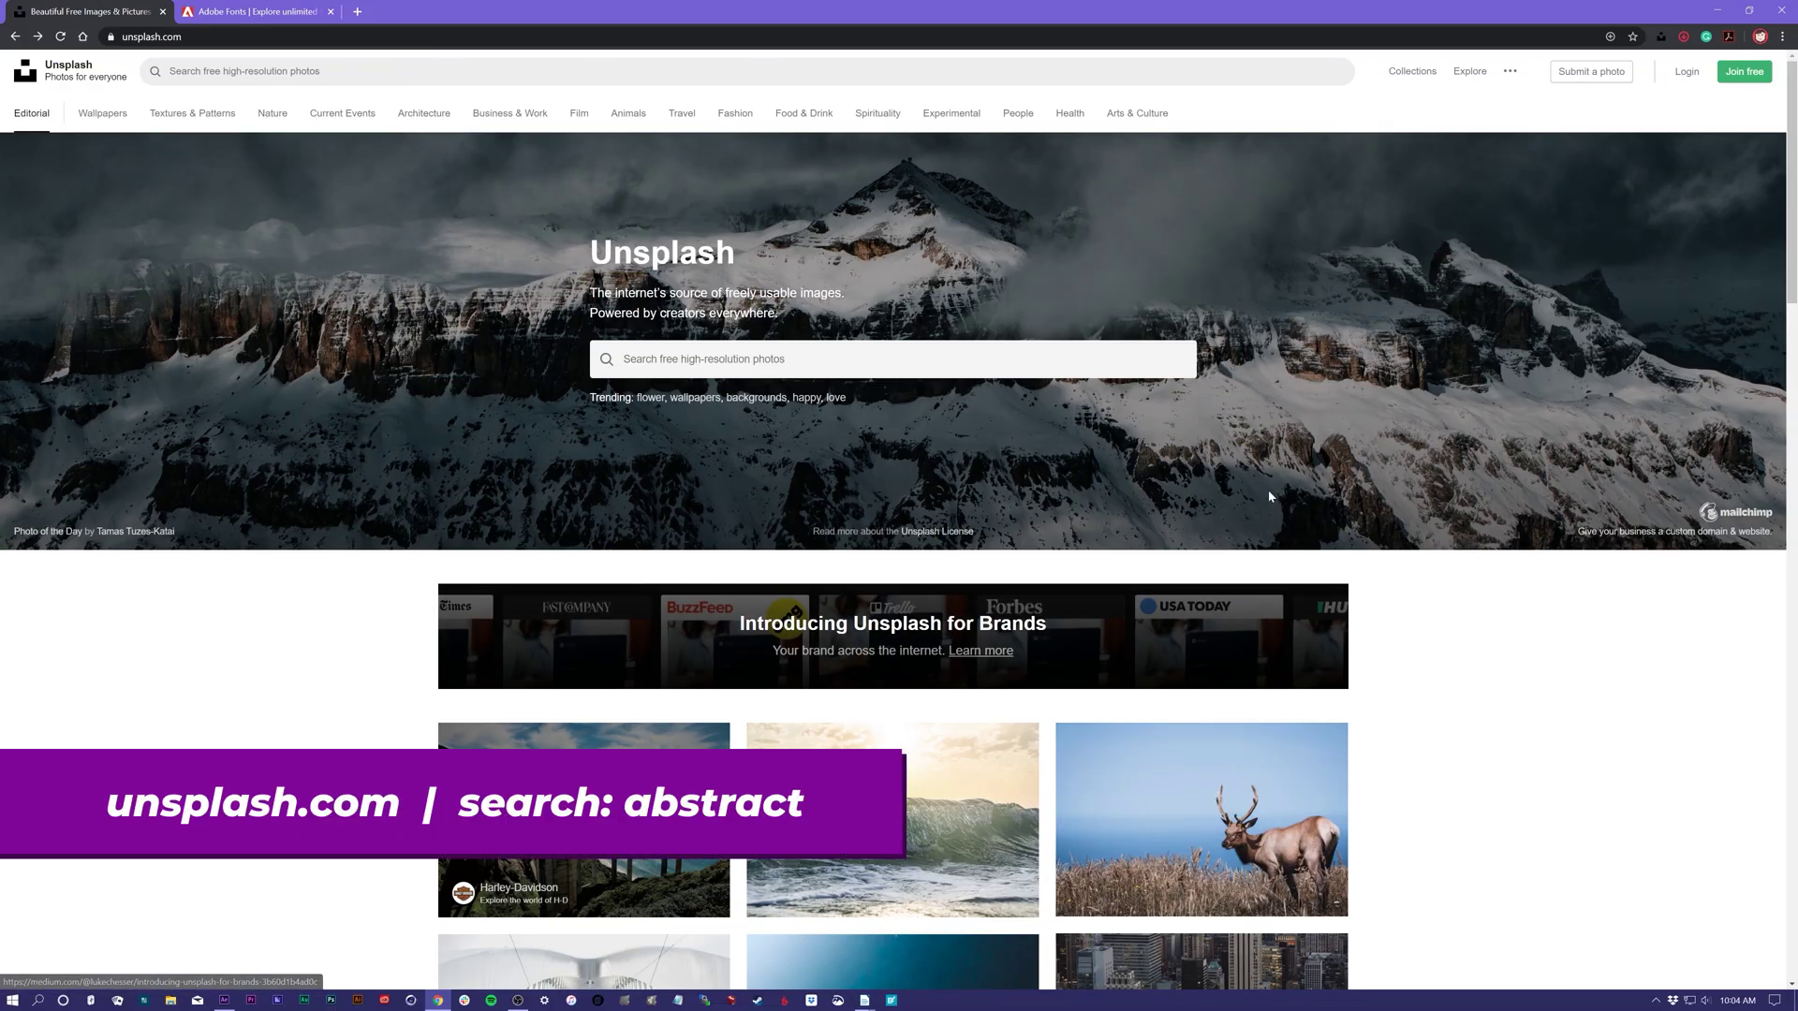
click(749, 360)
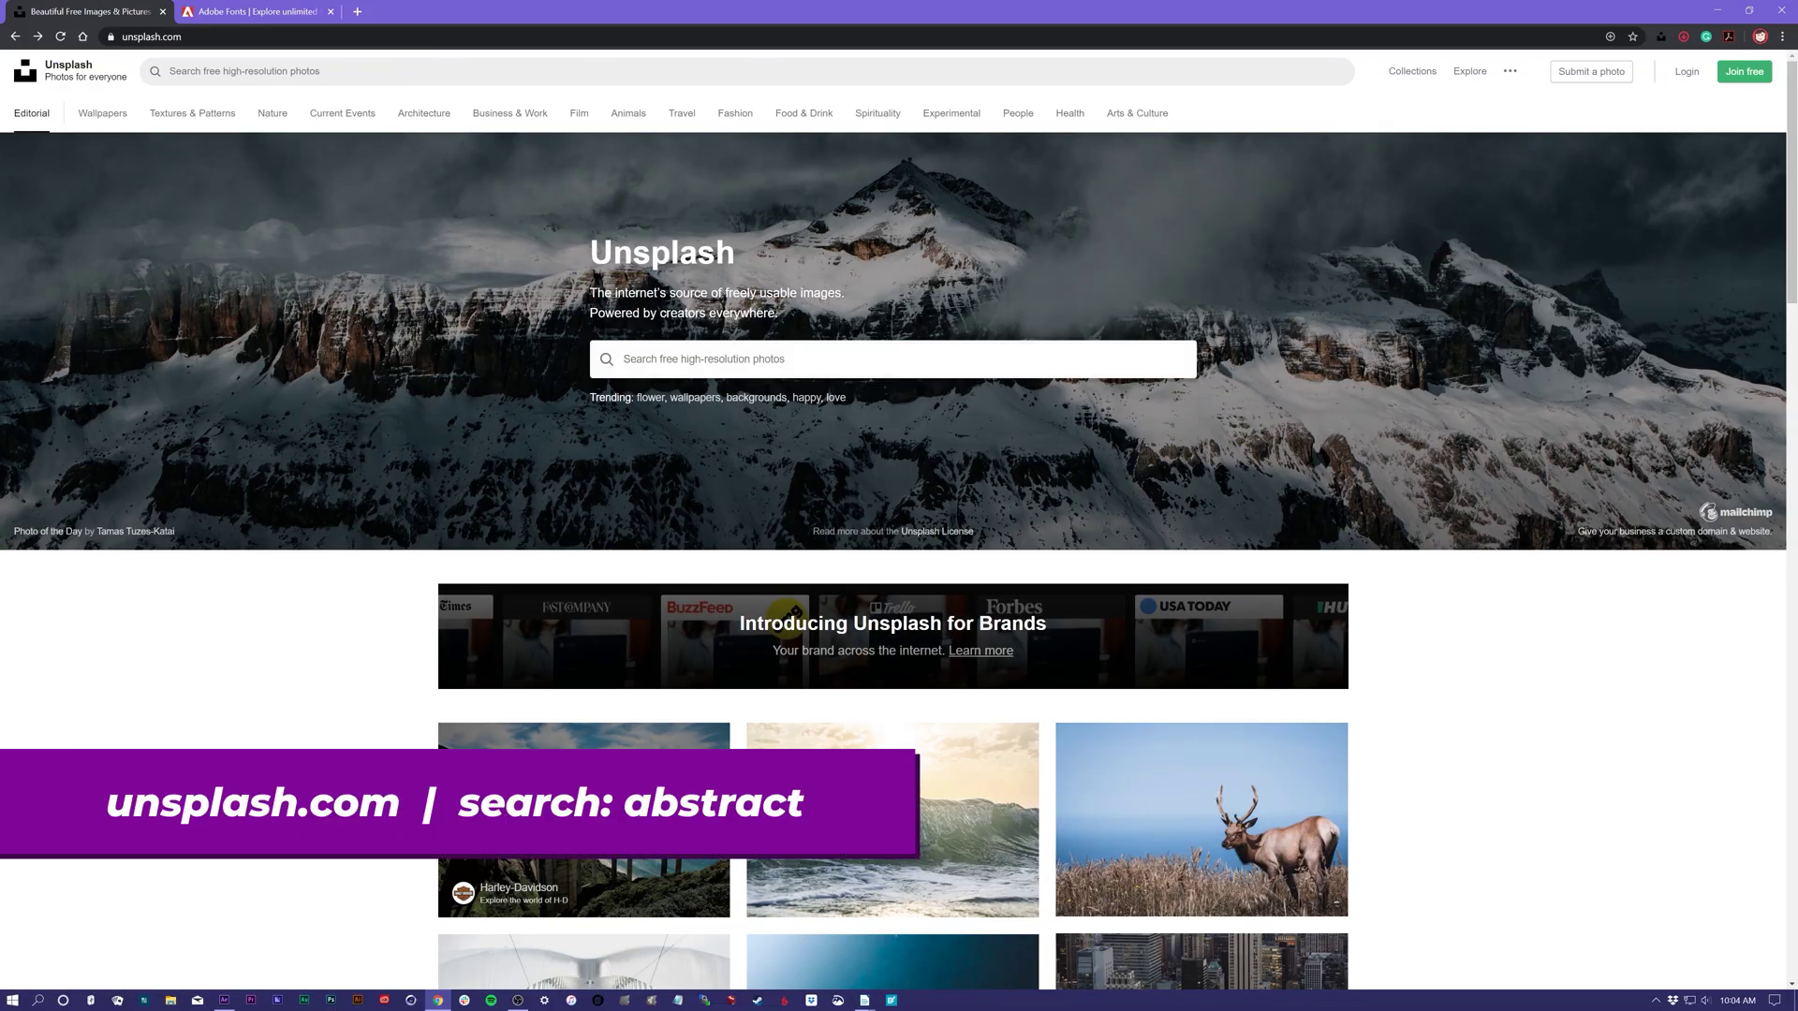
text(abstract)
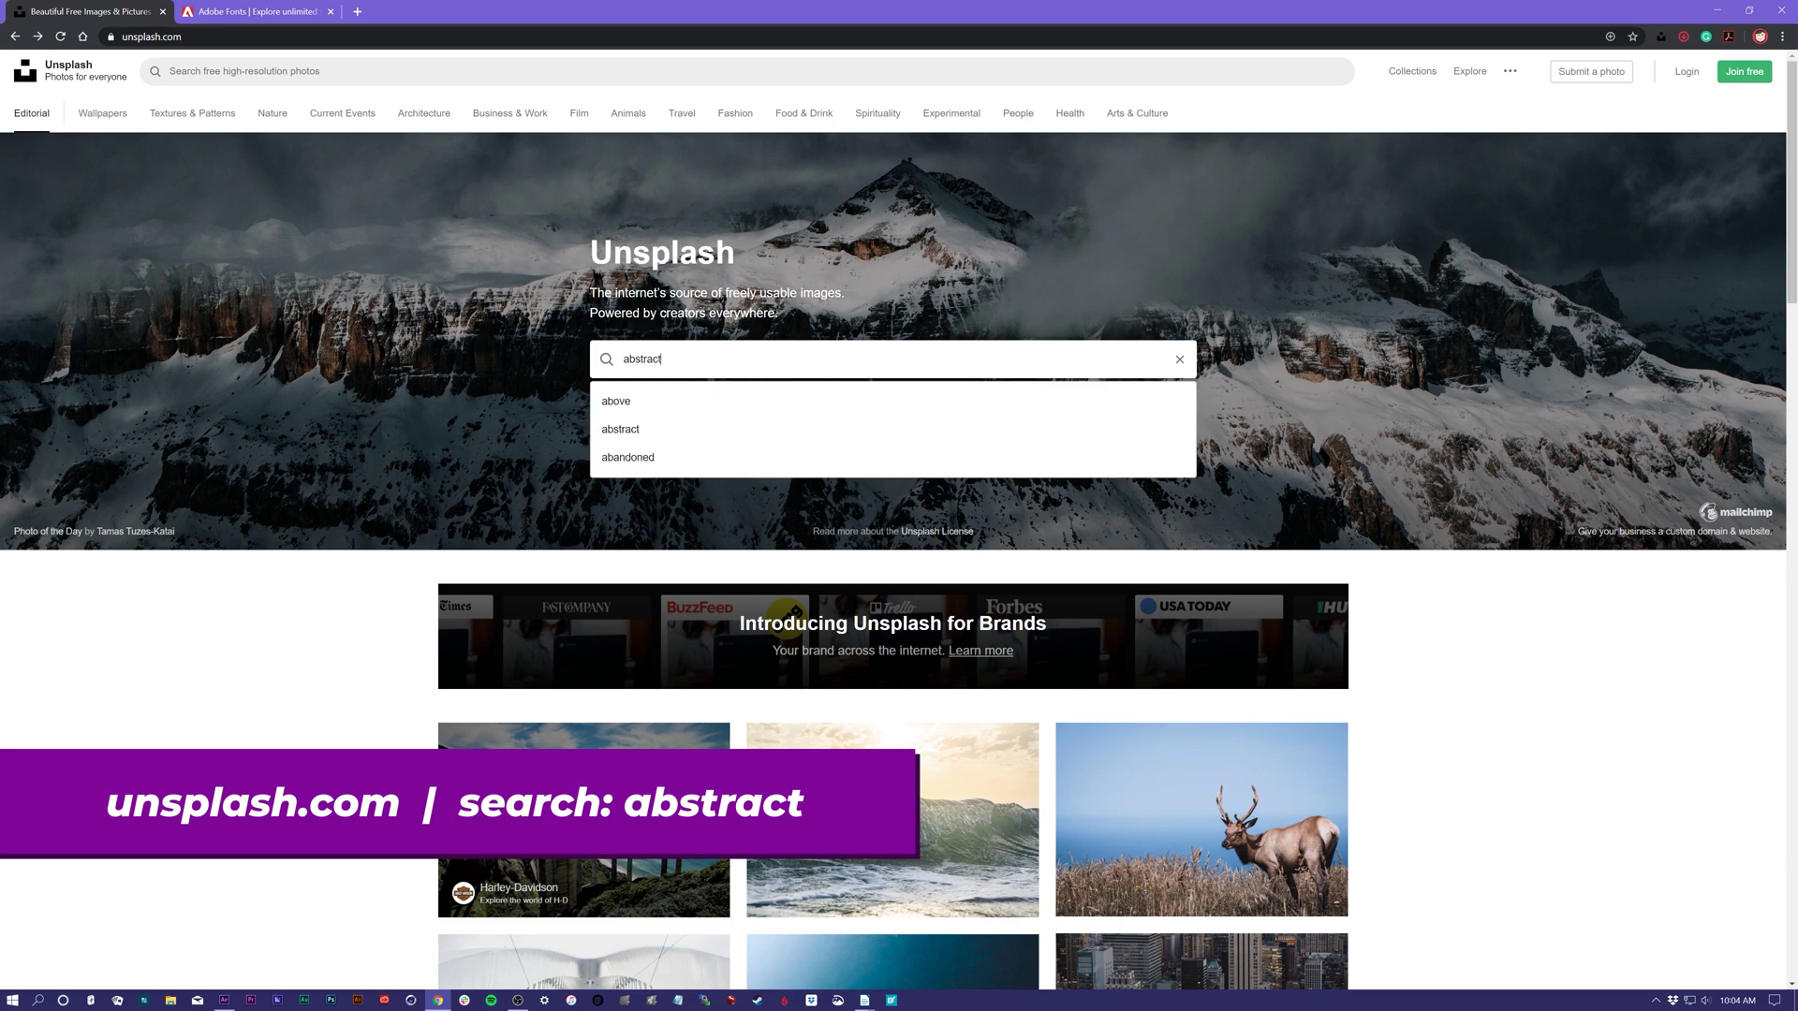
key(Return)
scroll(581, 293, down, 3)
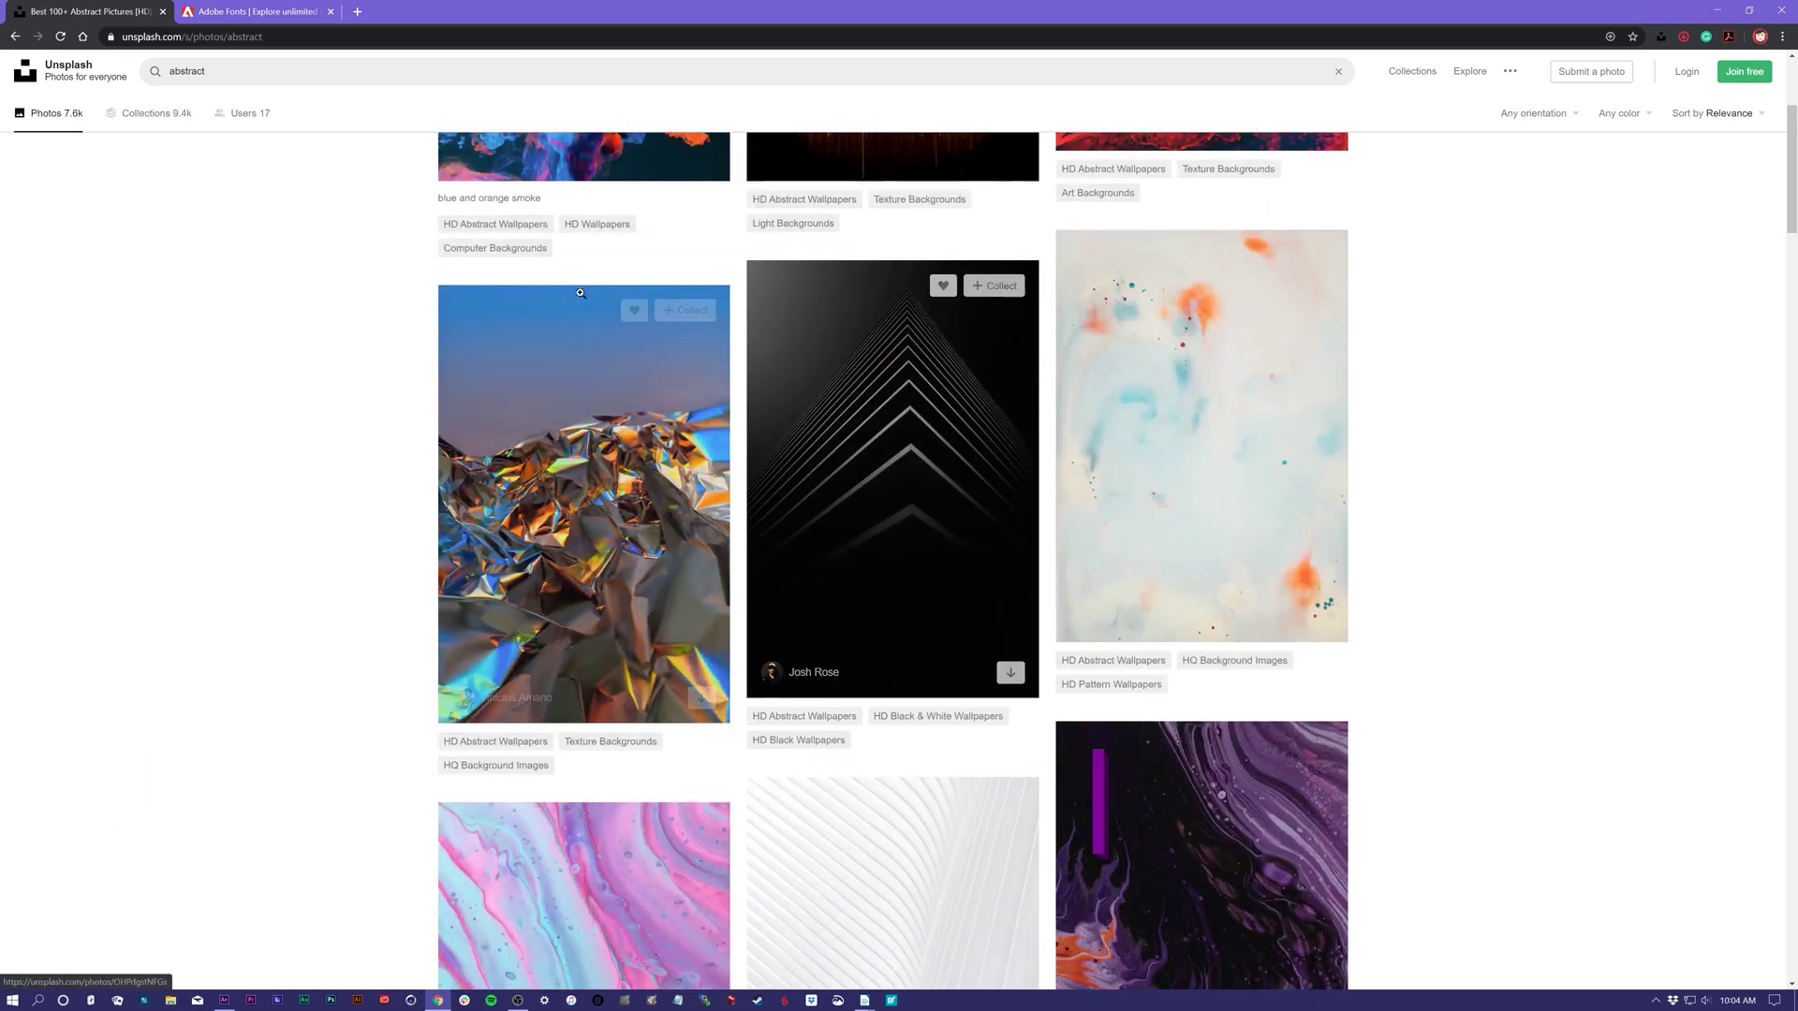
scroll(1324, 602, down, 4)
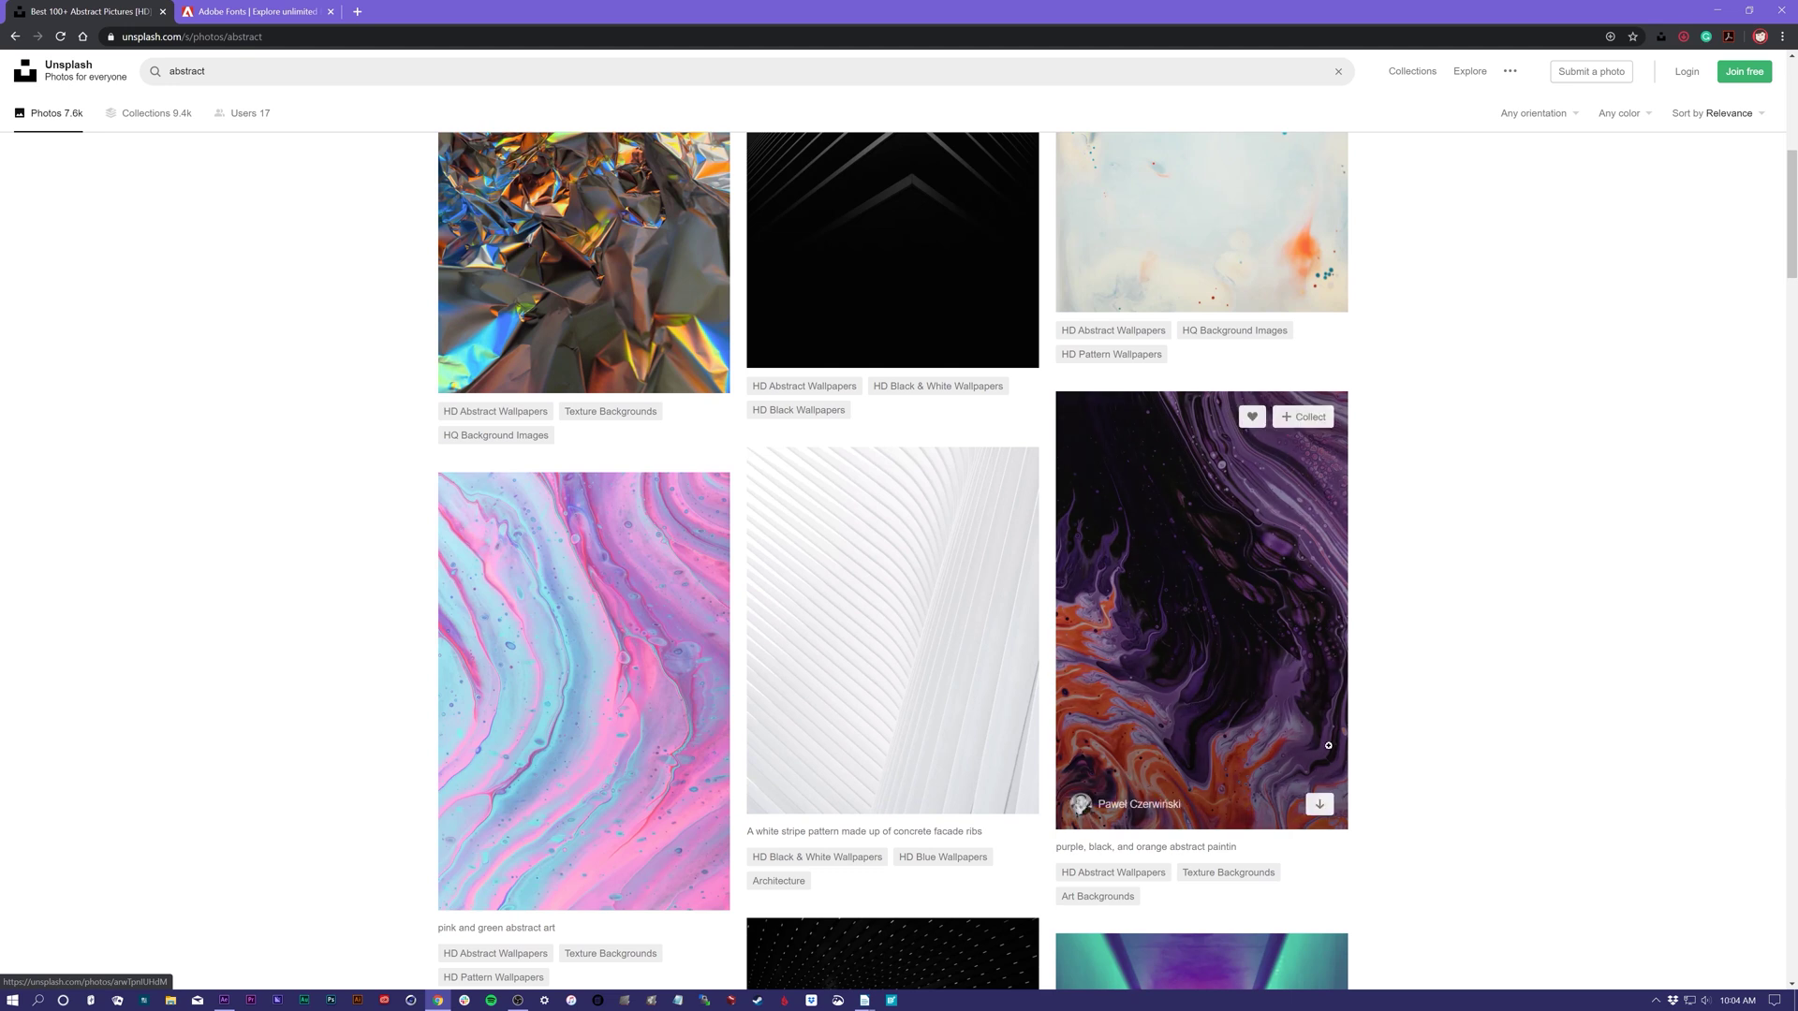
scroll(1212, 662, down, 2)
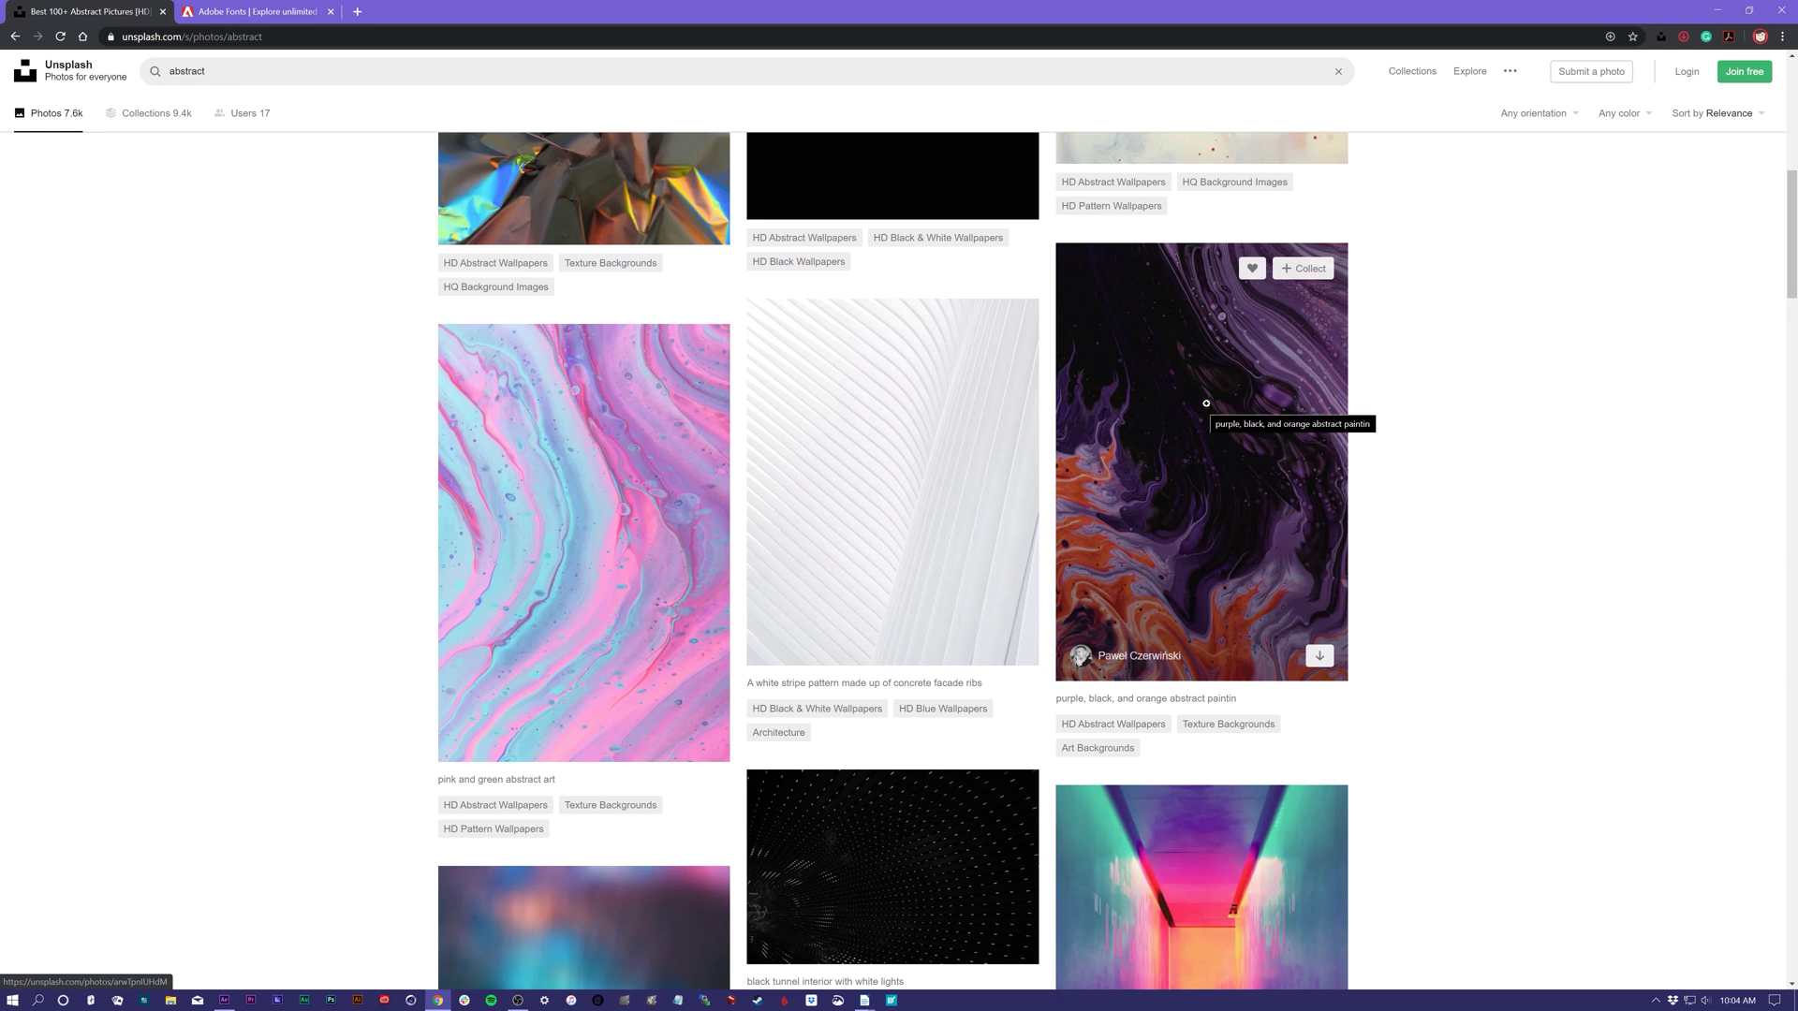
mouse_move(1212, 417)
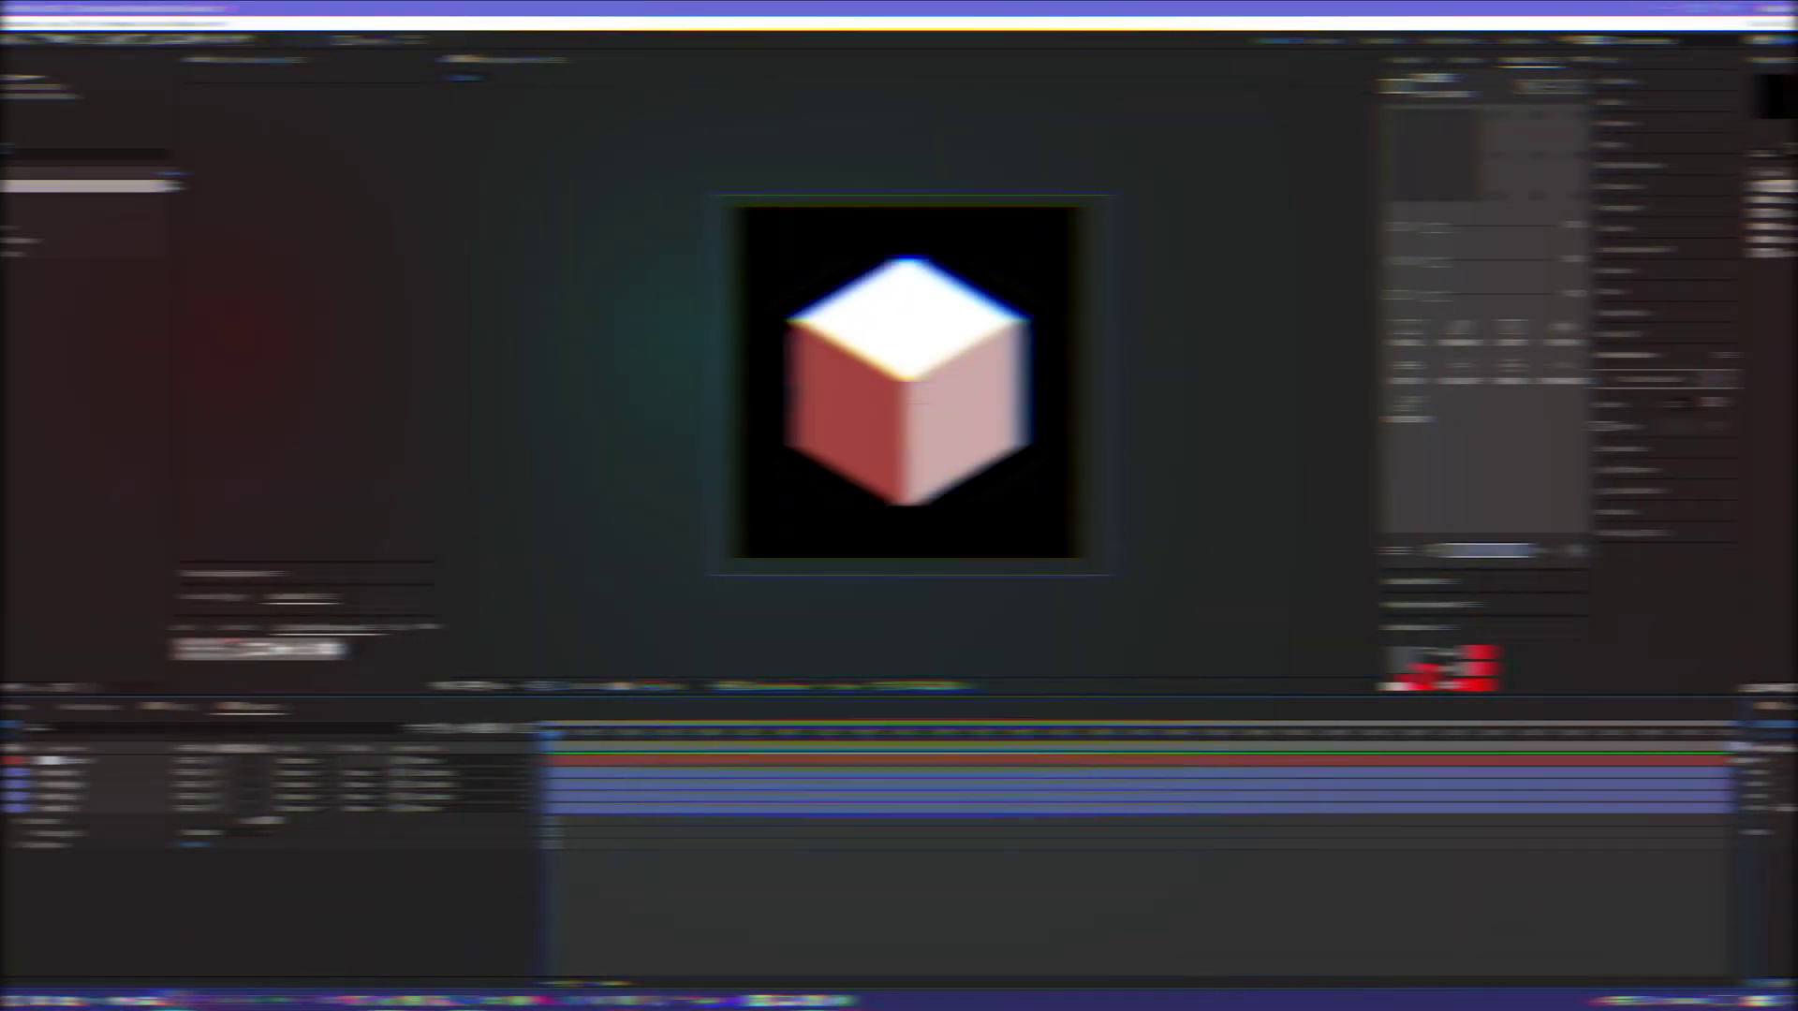
- Place the purple abstract image from the Textures folder directly beneath the Top layer in the Cube composition, scaled down and positioned behind the cube
click(7, 228)
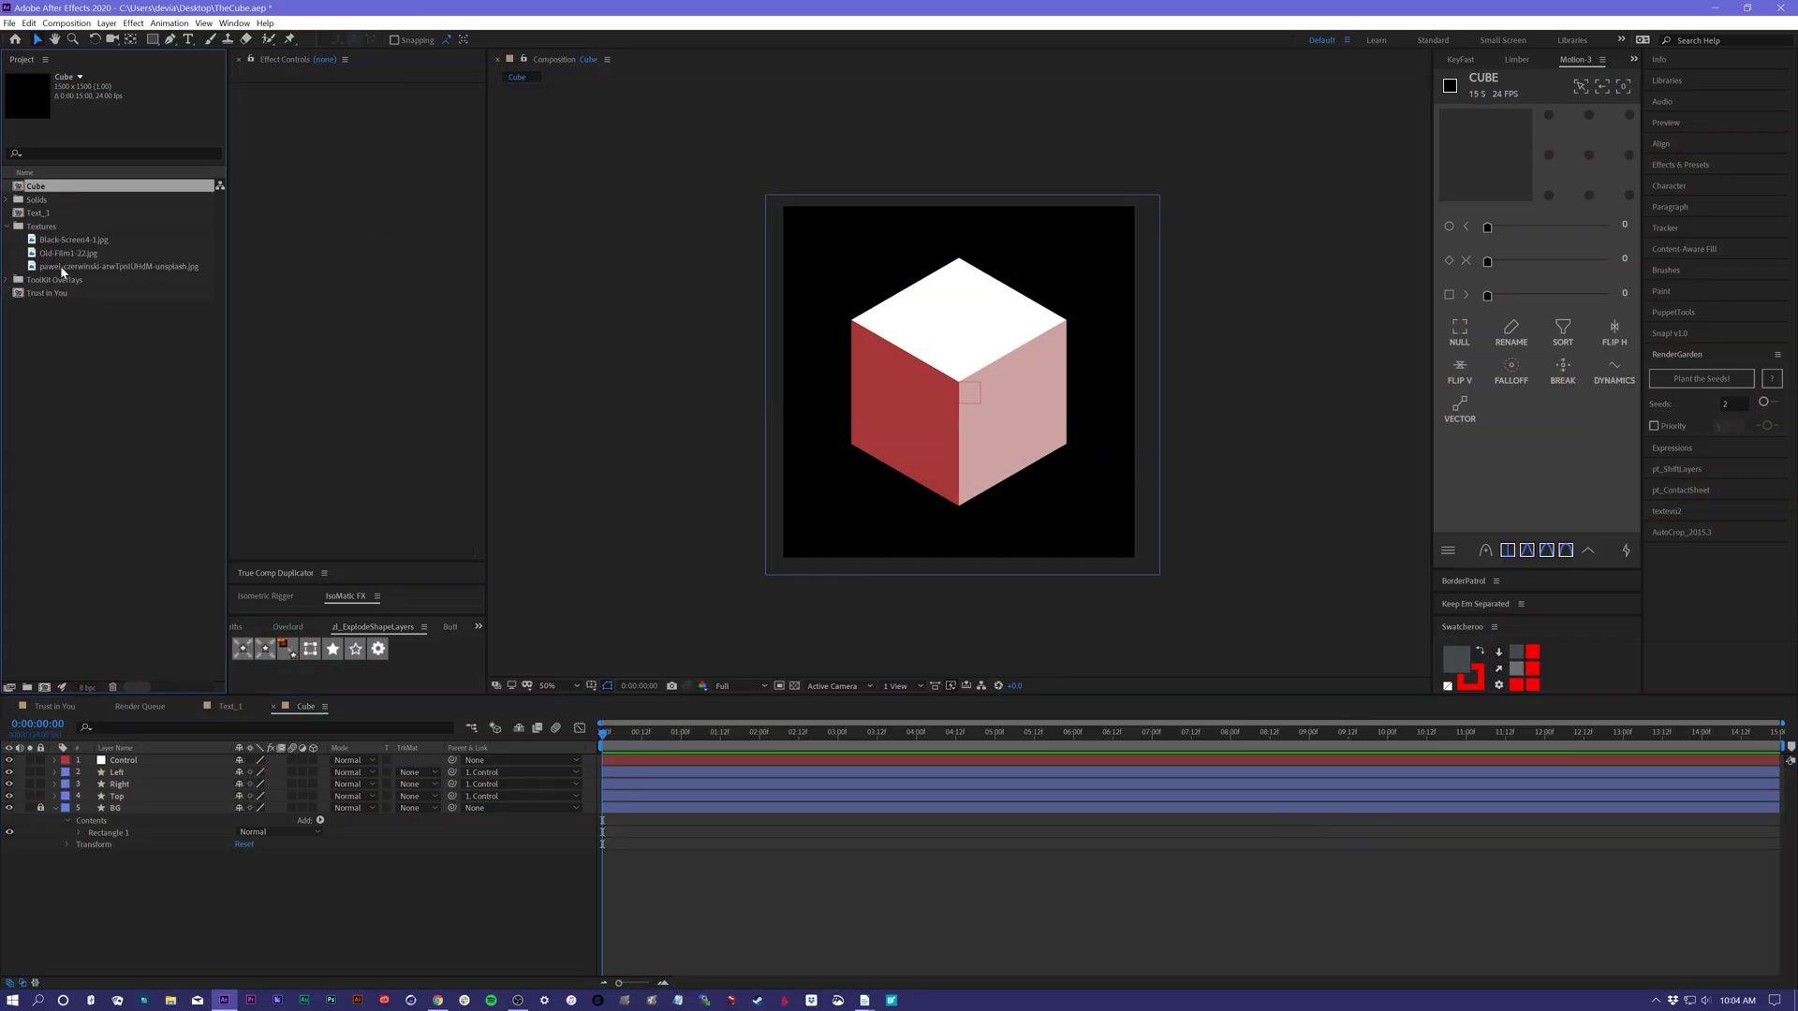
drag(60, 266, 140, 815)
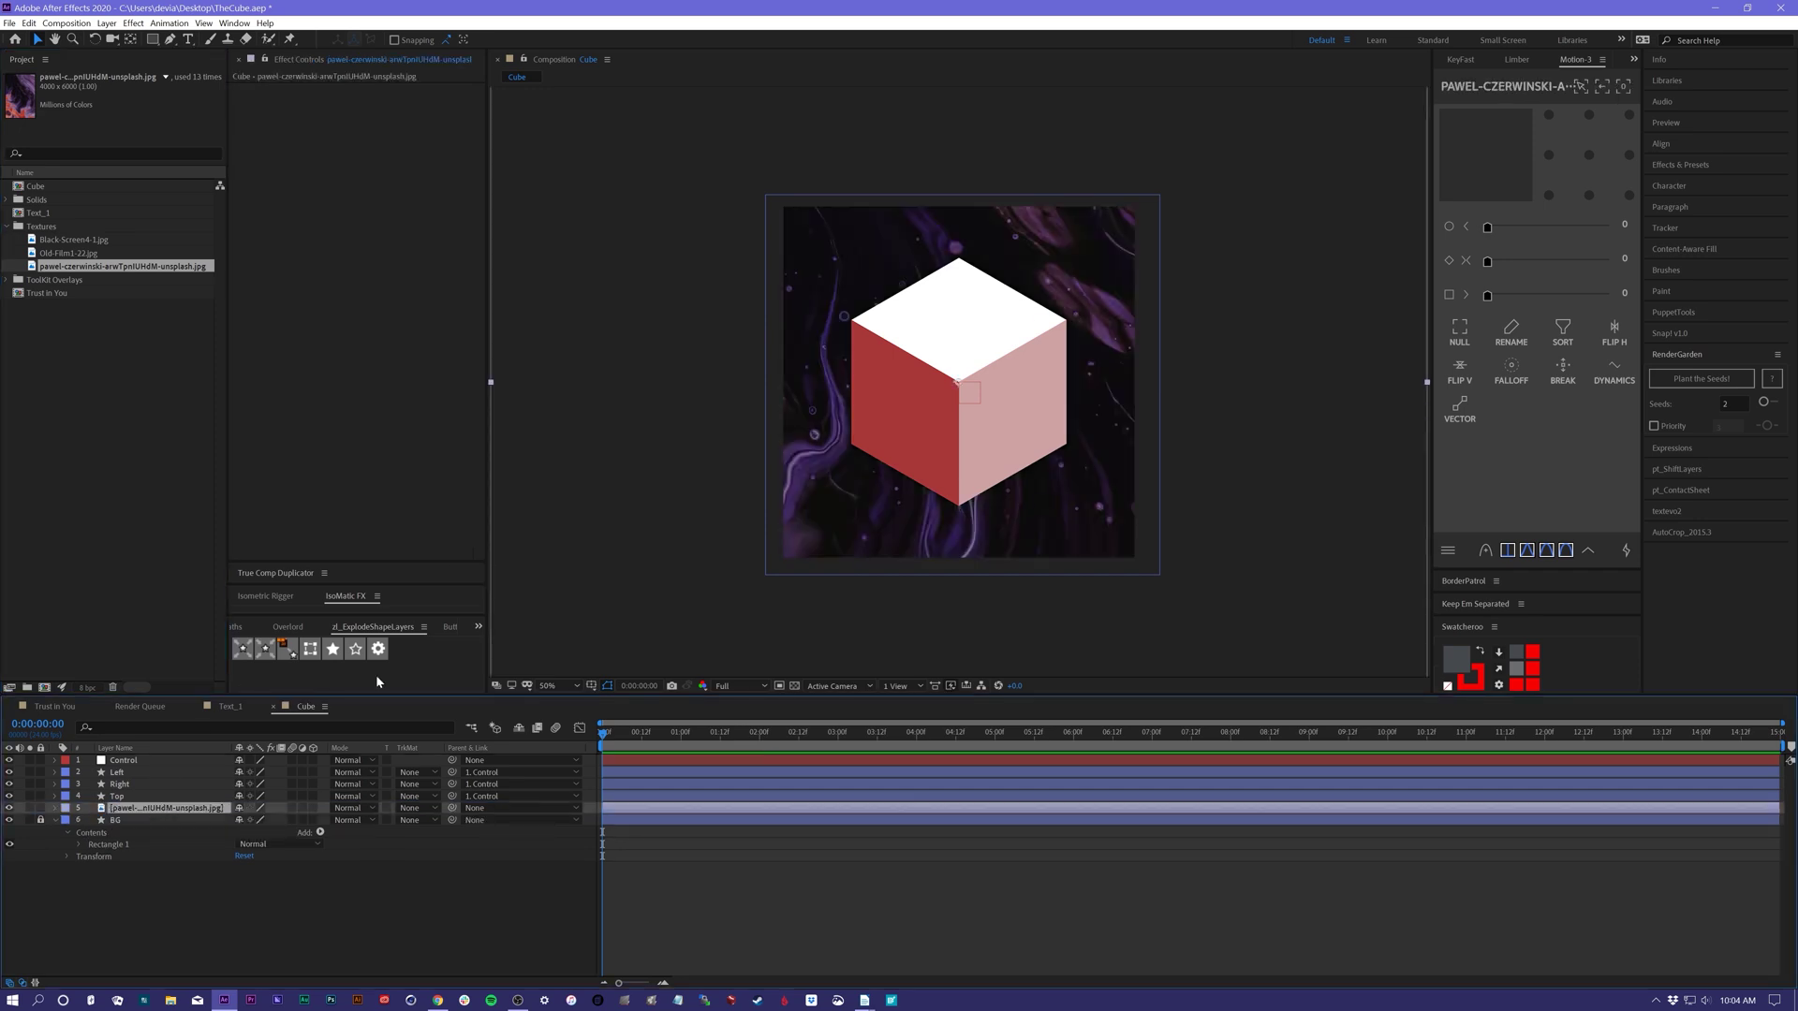
drag(491, 382, 815, 430)
drag(866, 528, 867, 458)
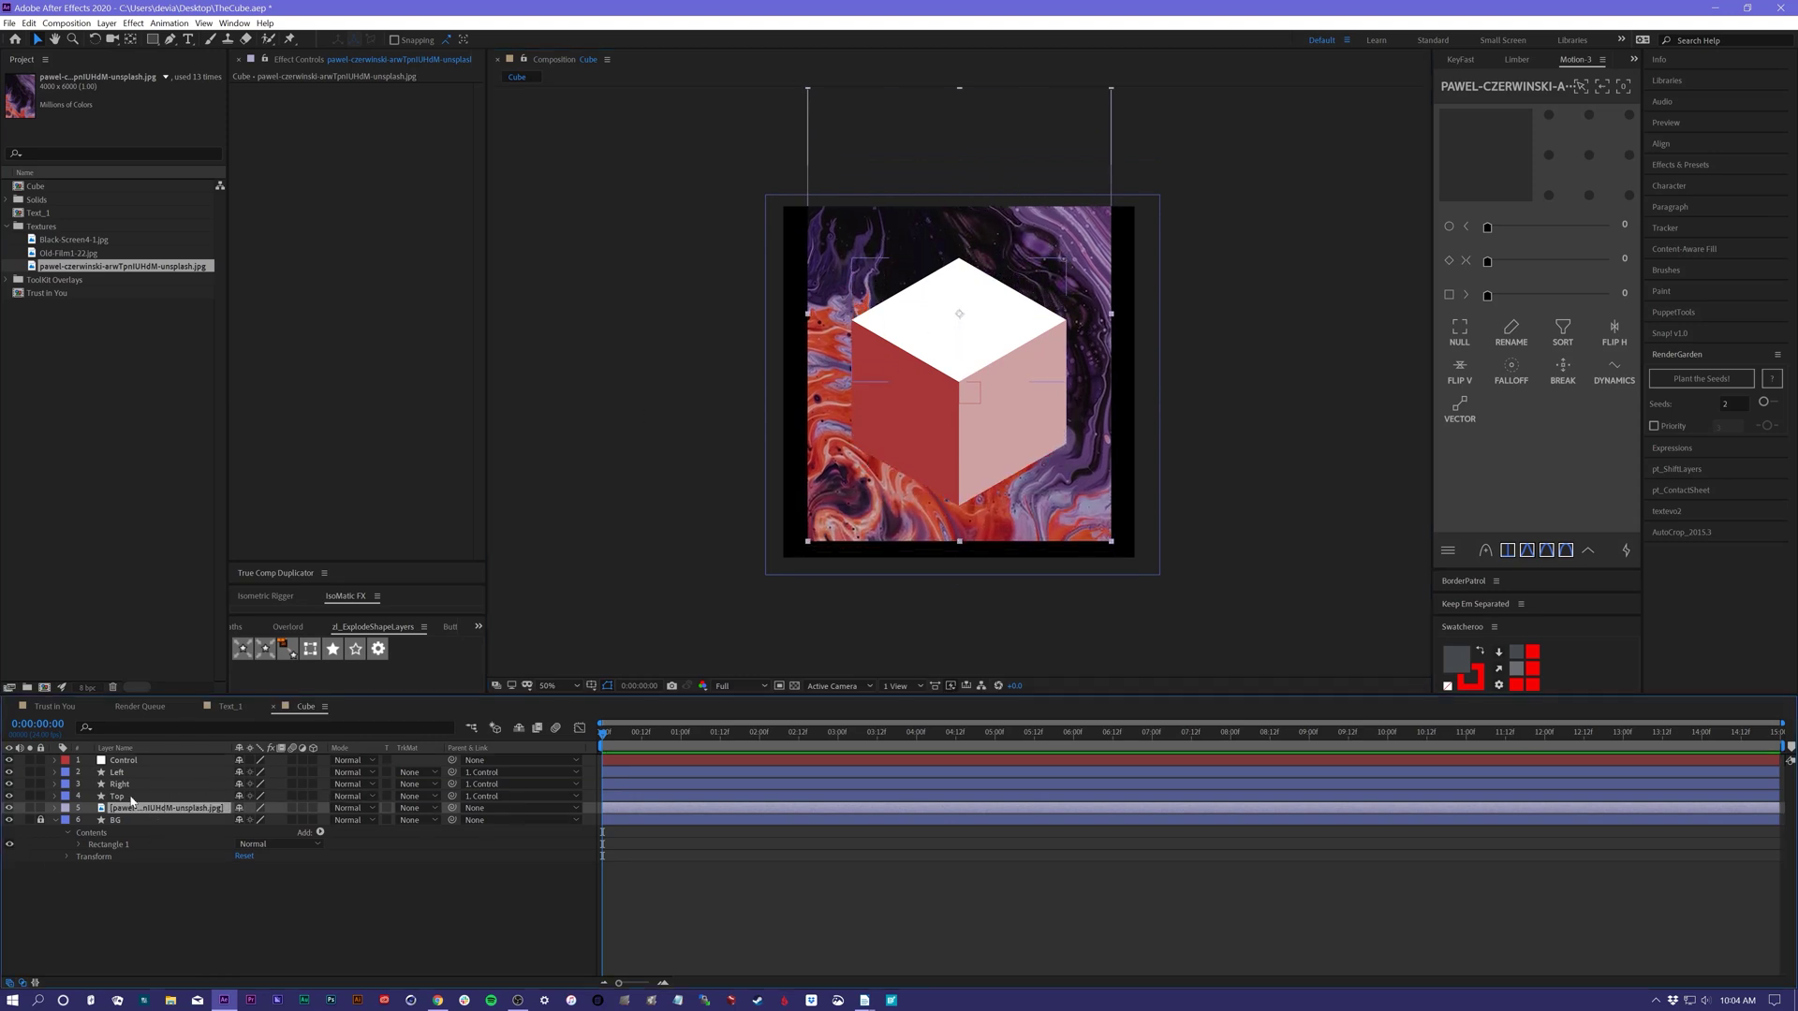
- Set the texture's track matte to Alpha Matte "Top" and slightly enlarge and reposition the image so orange and purple swirls fill the top face
click(415, 808)
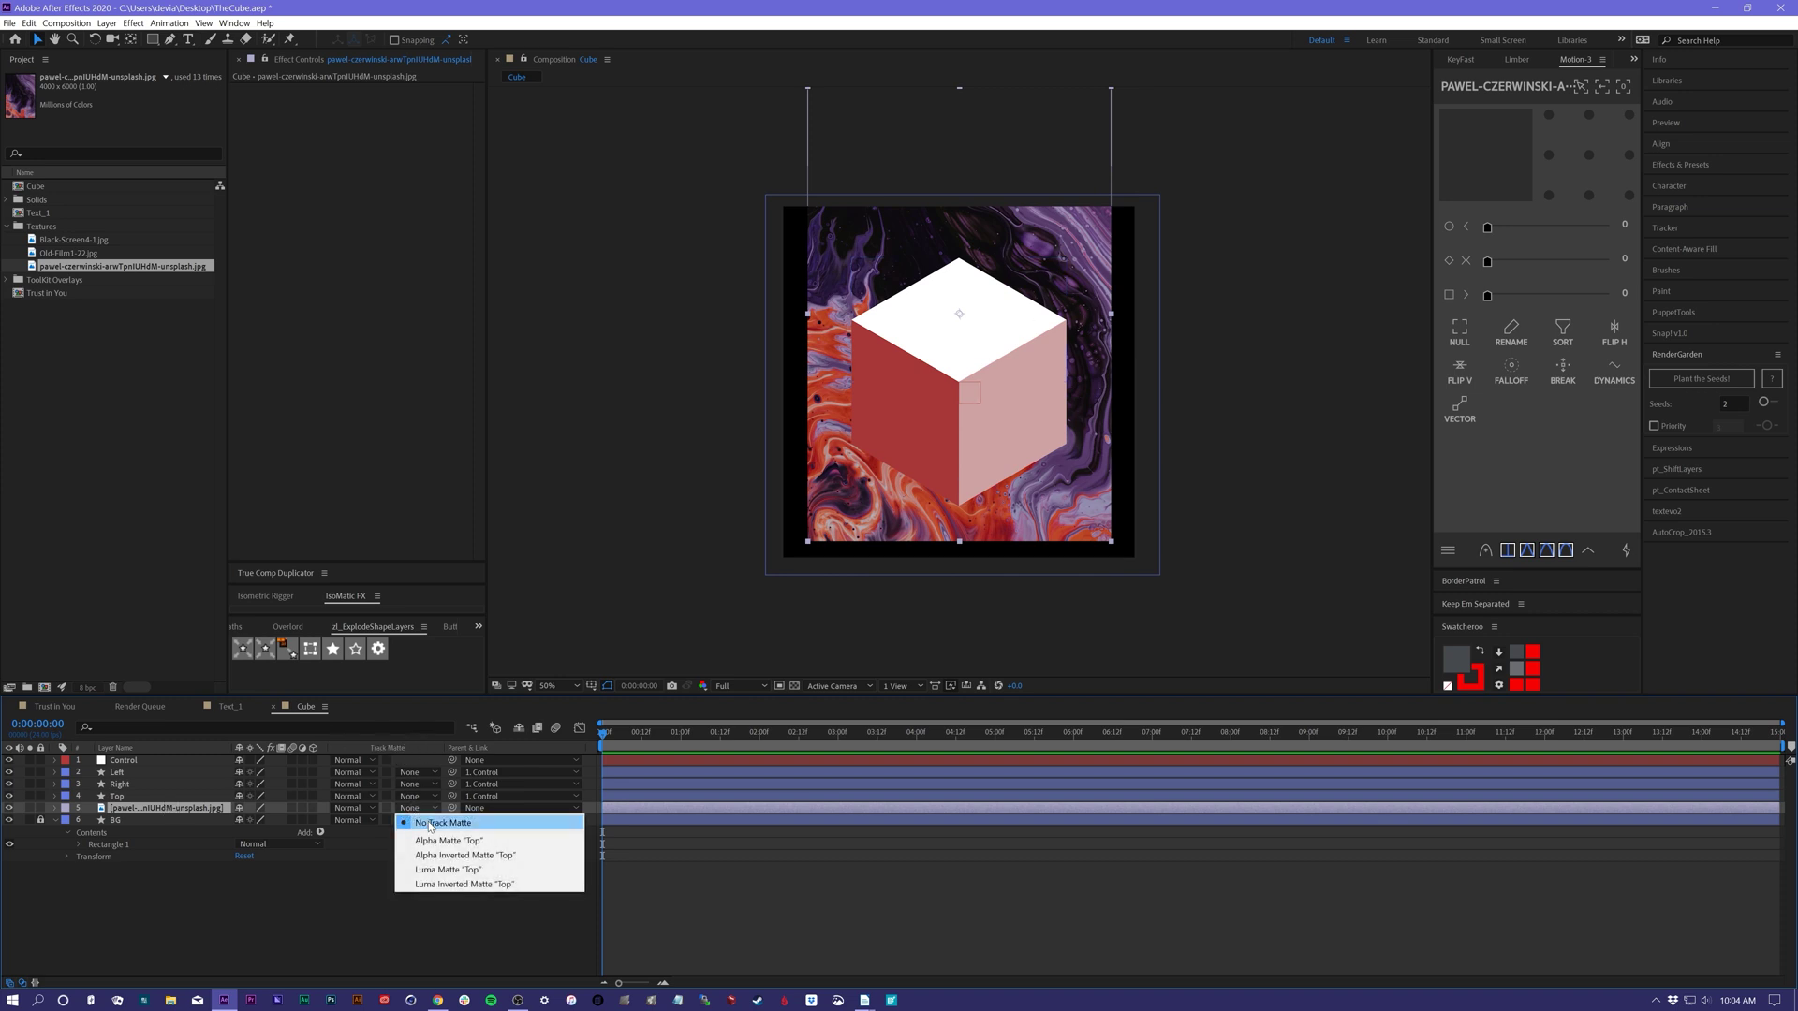
click(437, 842)
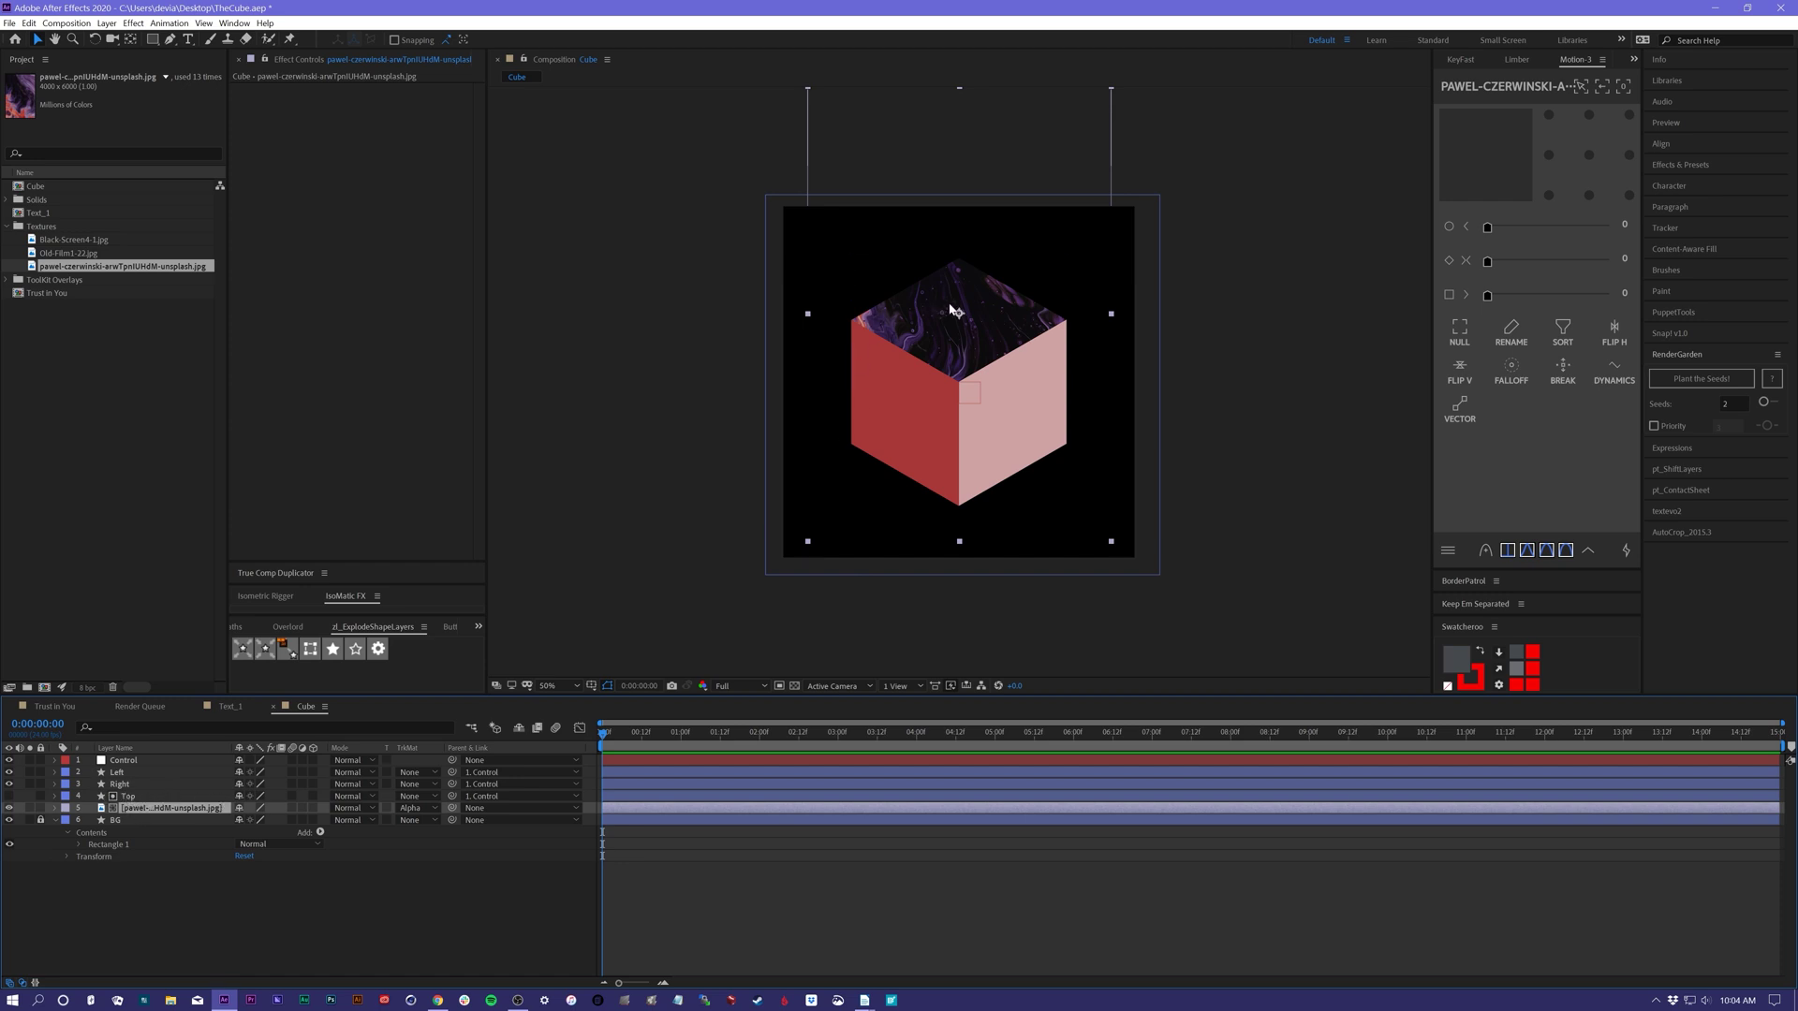
drag(955, 311, 953, 232)
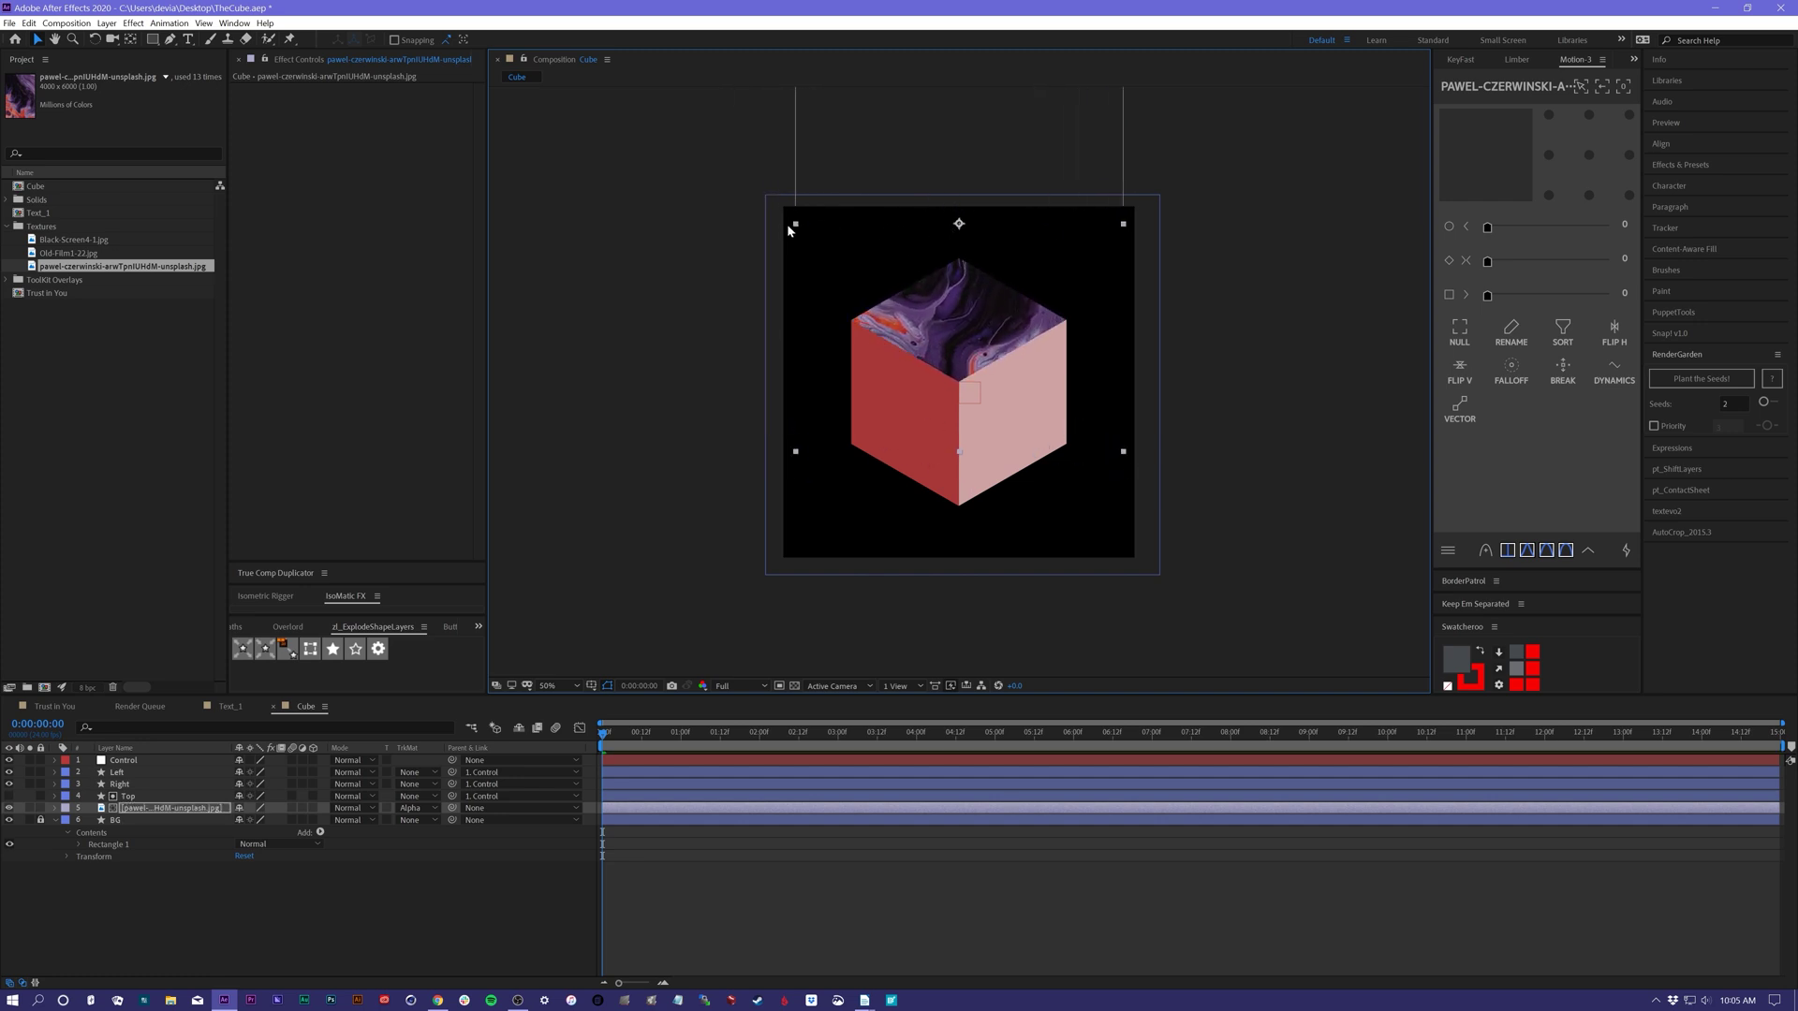
drag(788, 225, 787, 229)
drag(975, 355, 1014, 313)
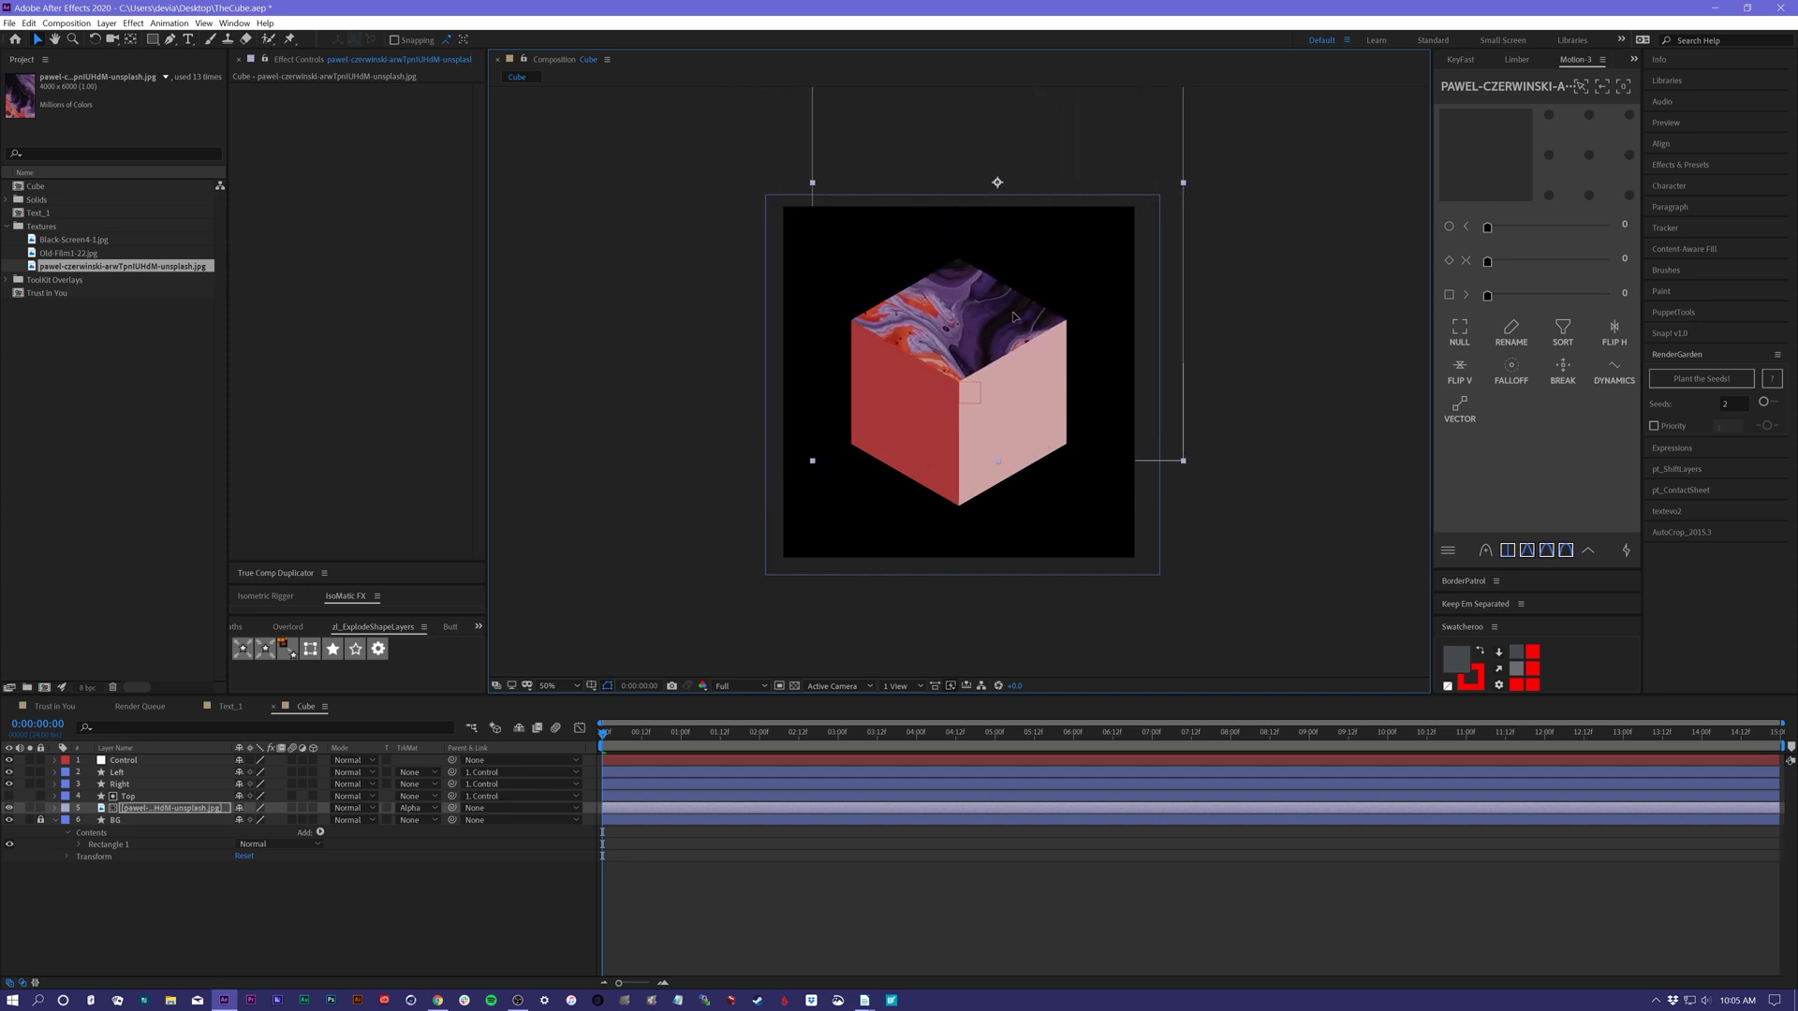
- Duplicate the texture beneath the Right layer as its alpha-matted fill, hide Right, and shift the copy to a darker area of the image
click(174, 809)
key(ctrl+d)
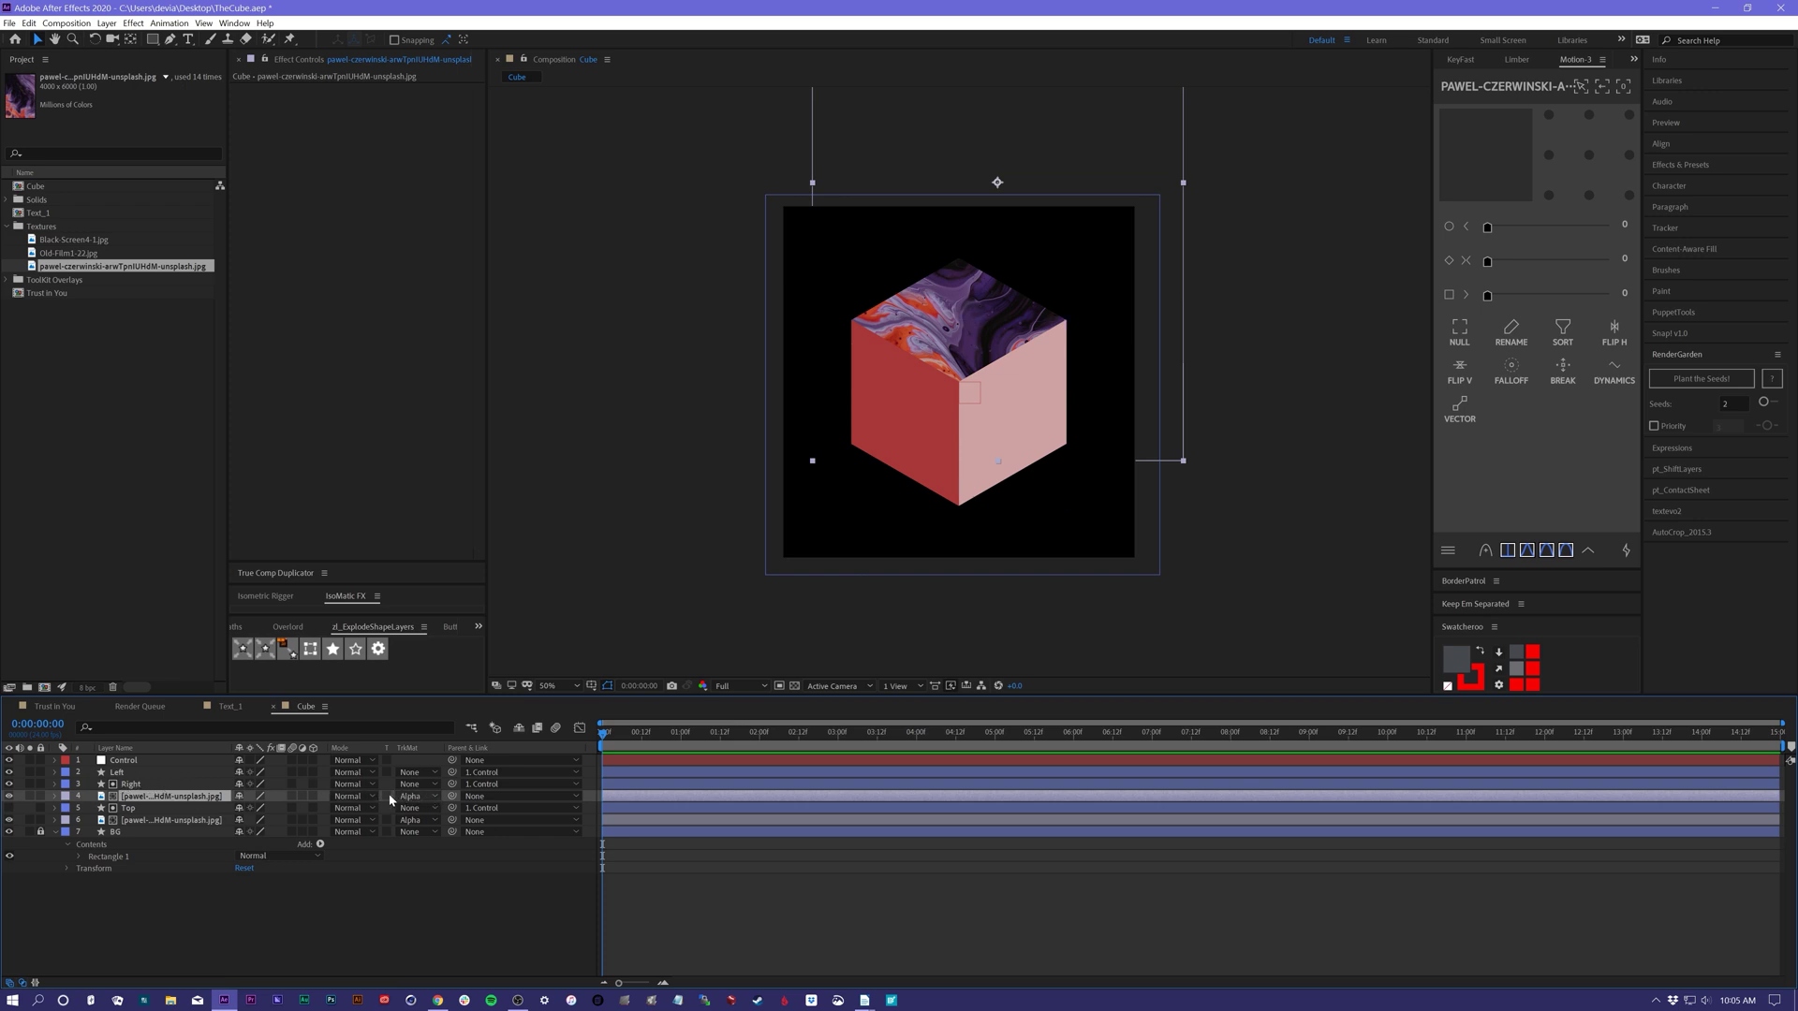
click(9, 785)
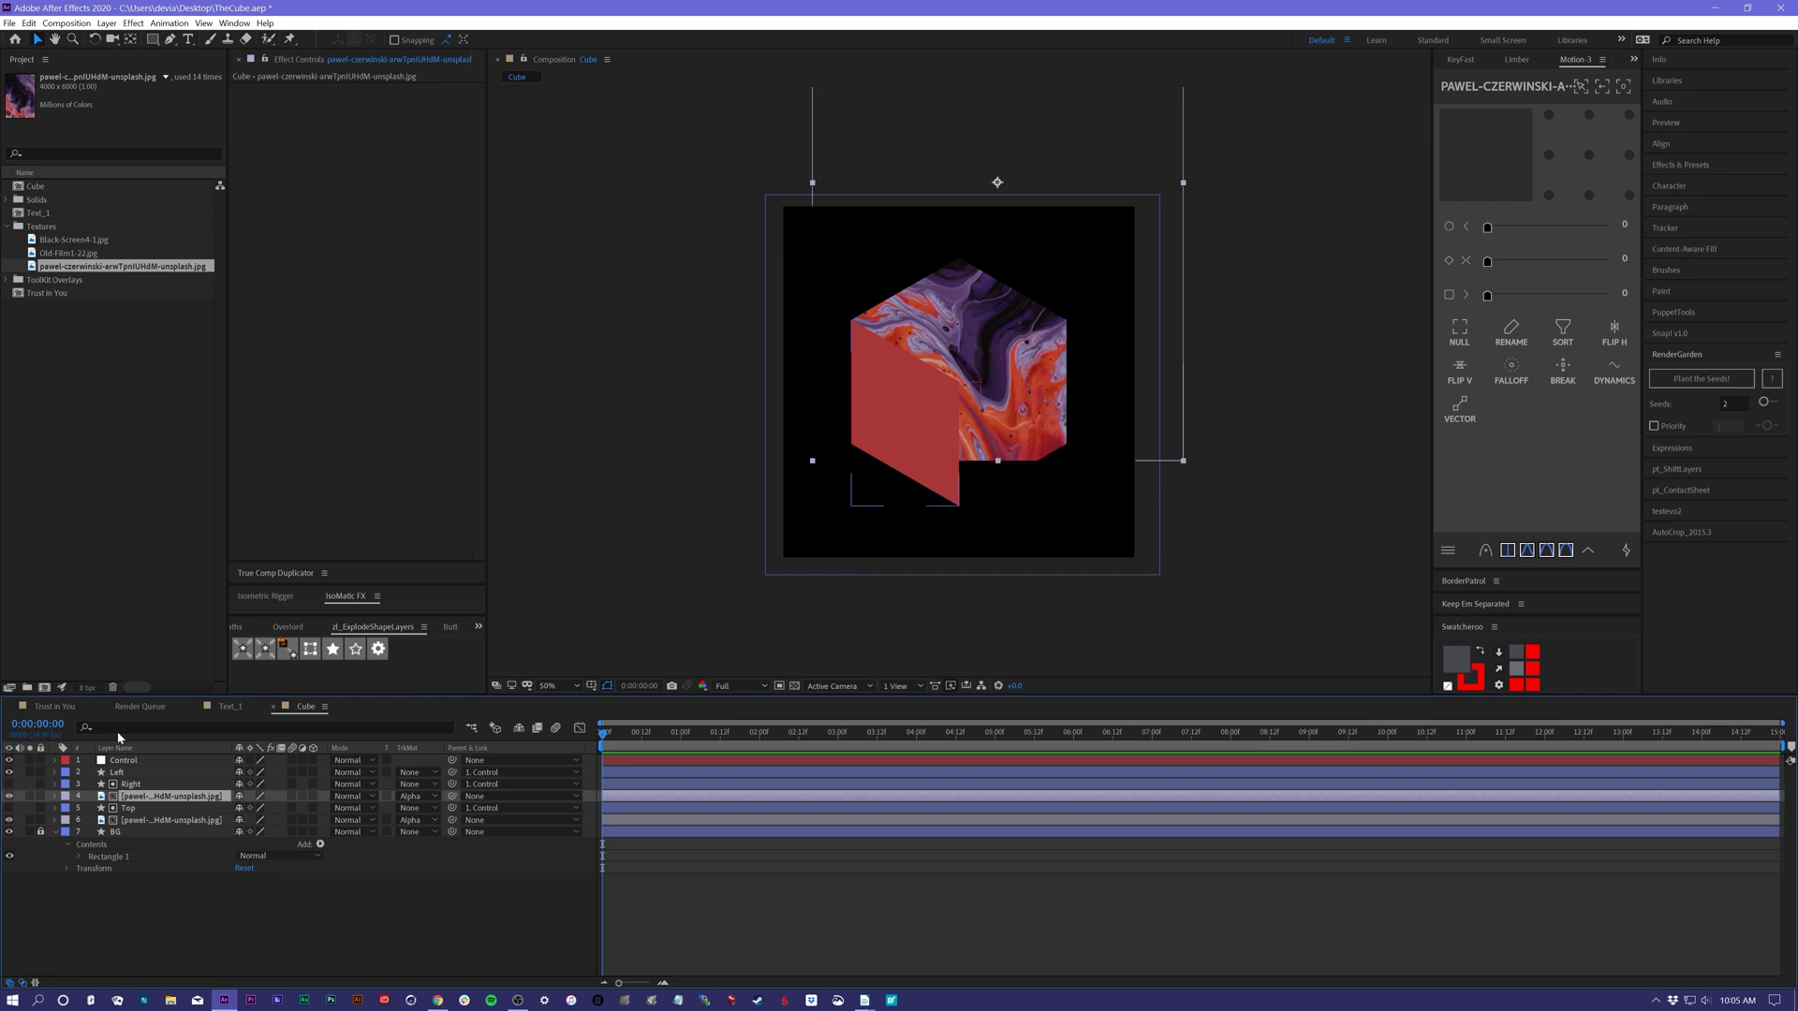
drag(968, 315, 969, 559)
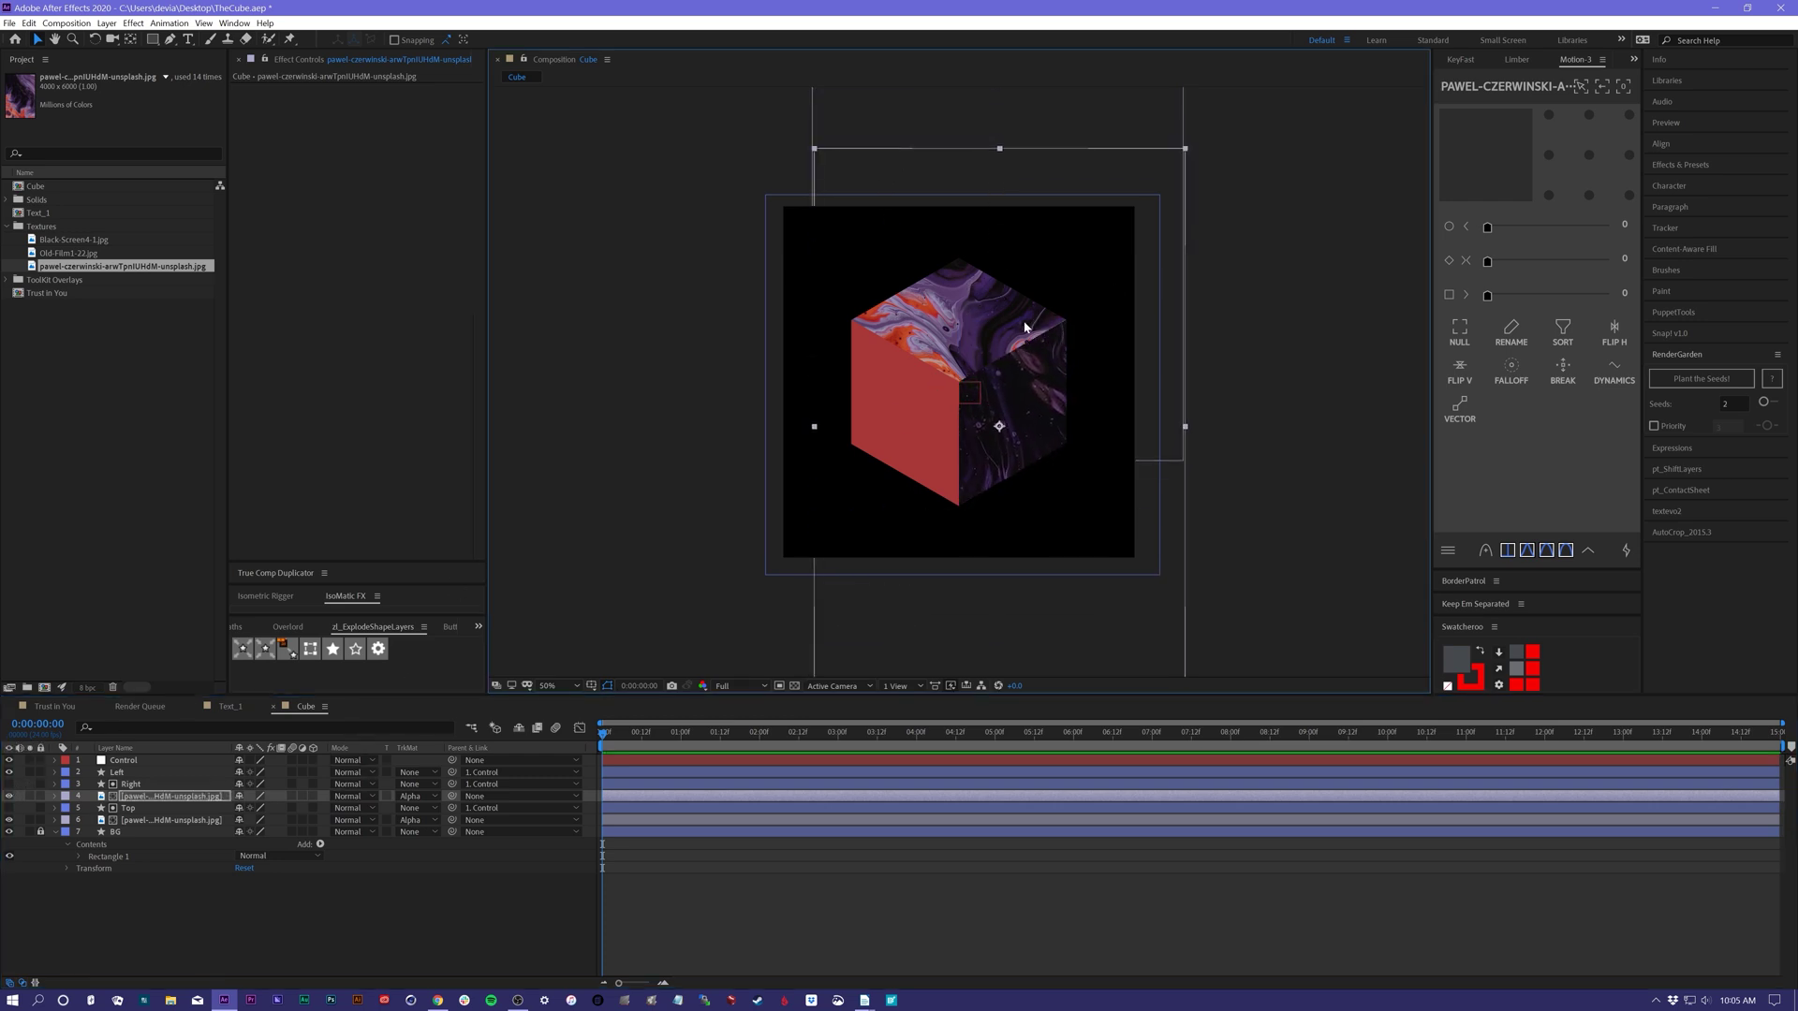
drag(1044, 363, 1080, 372)
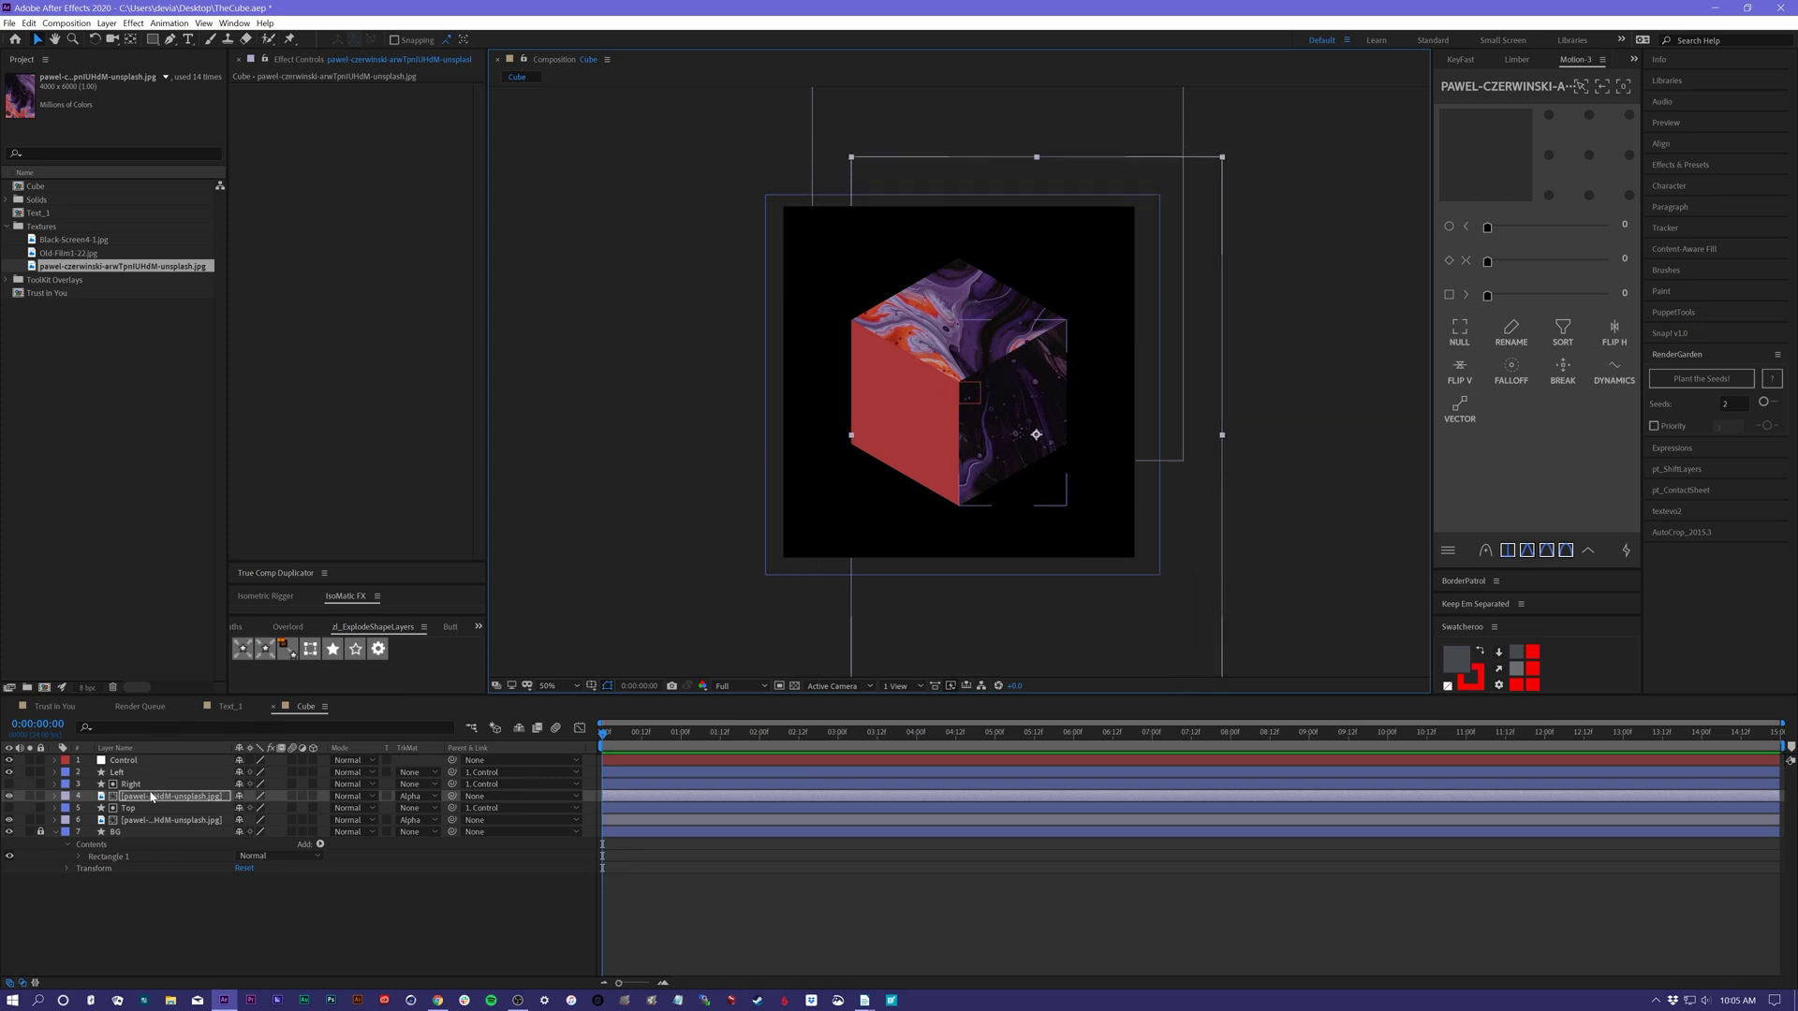
- Duplicate the texture beneath the Left layer as its alpha-matted fill, move it over the left face, and hide the Left layer
key(ctrl+d)
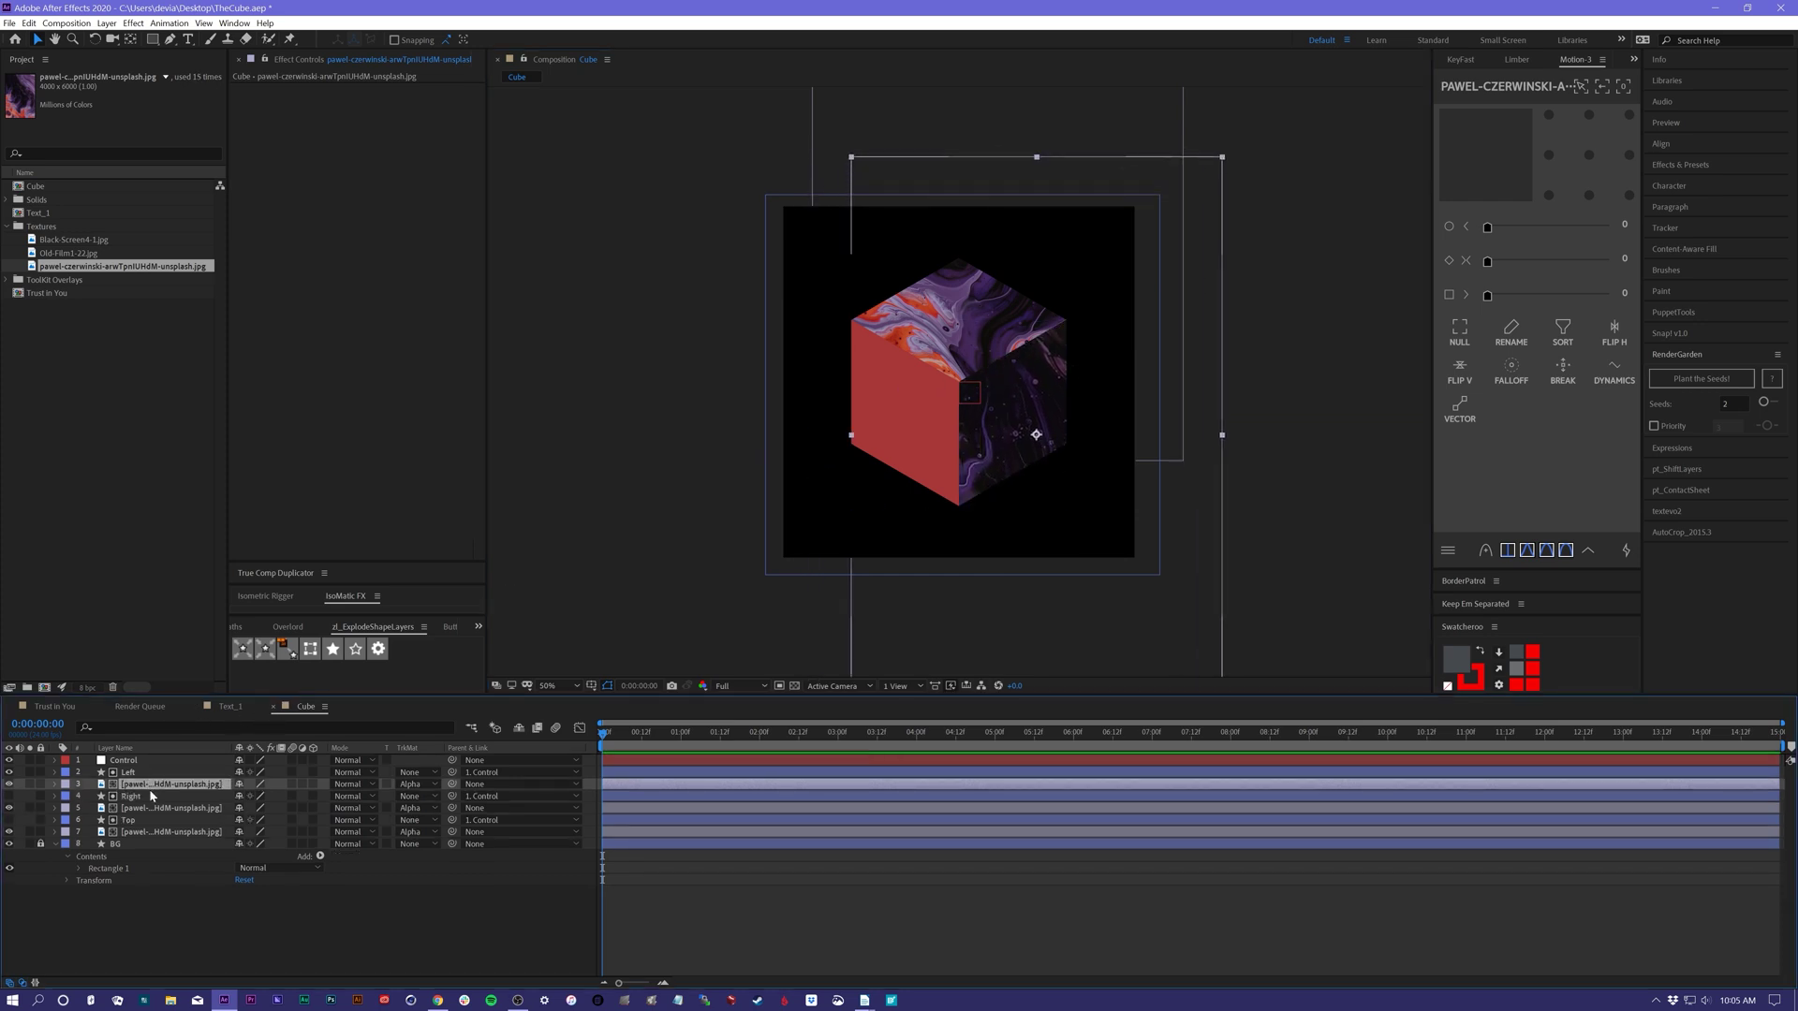
drag(995, 399, 885, 365)
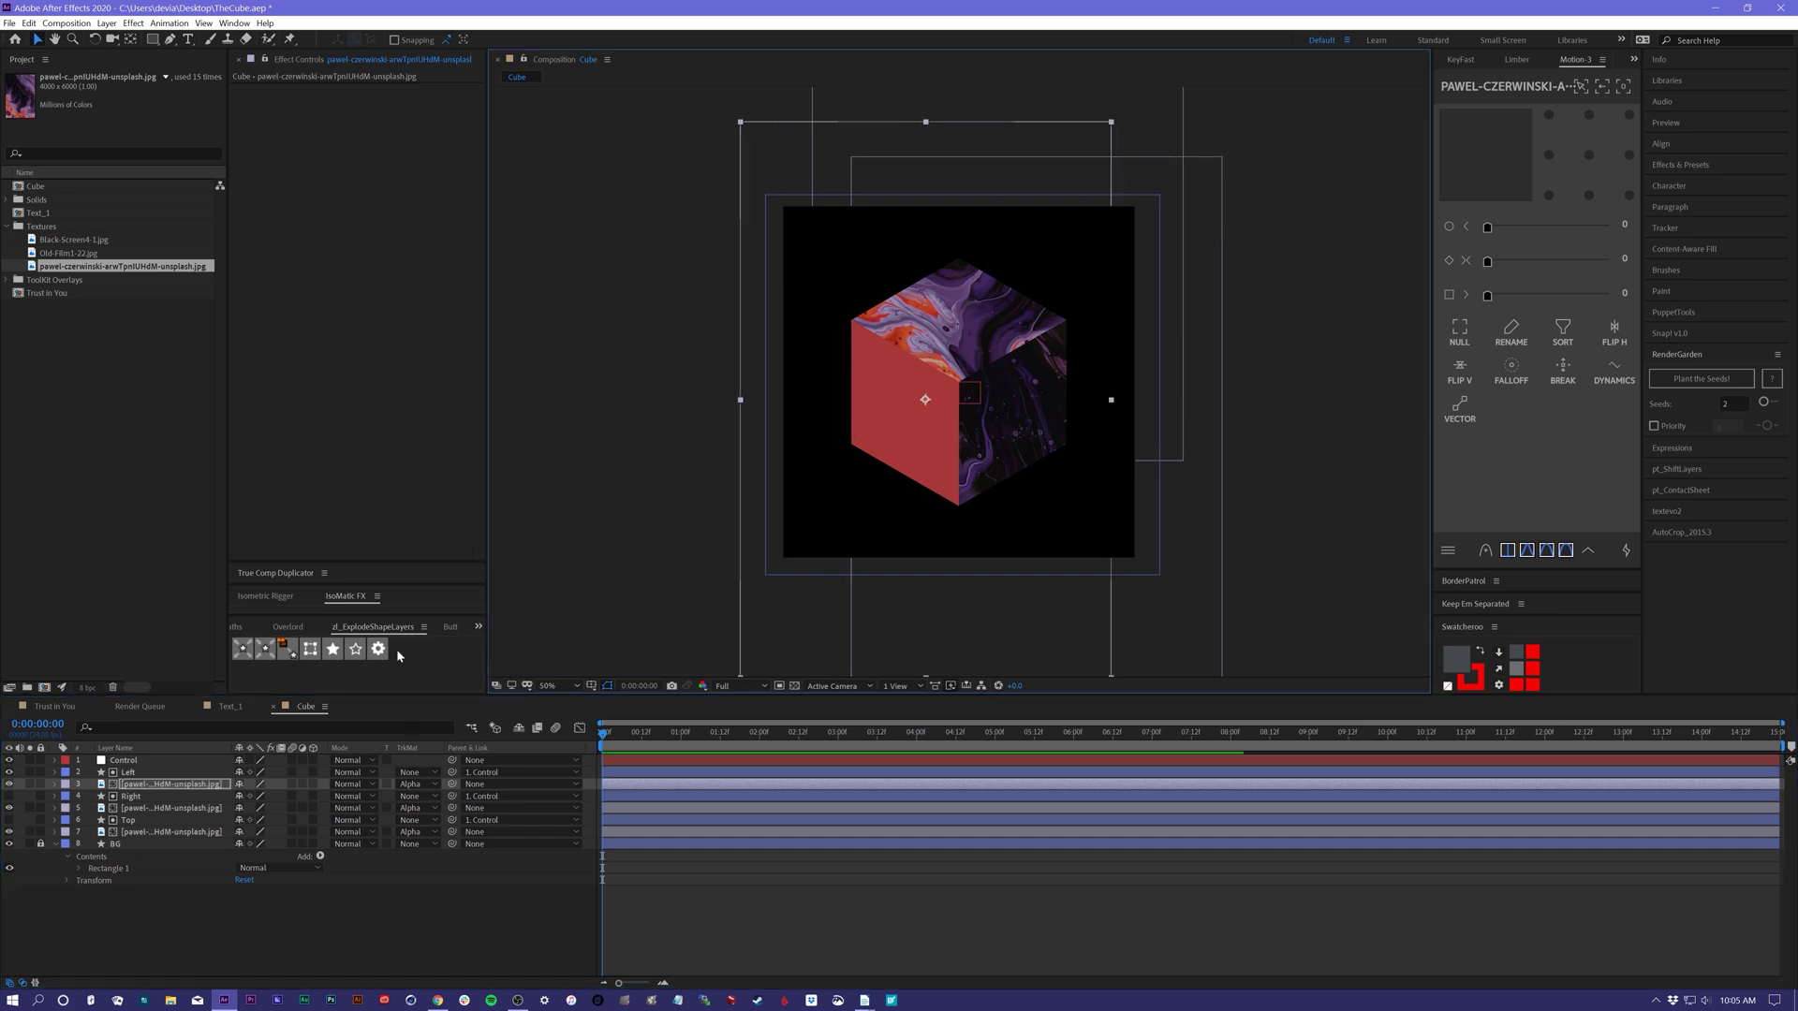
click(10, 784)
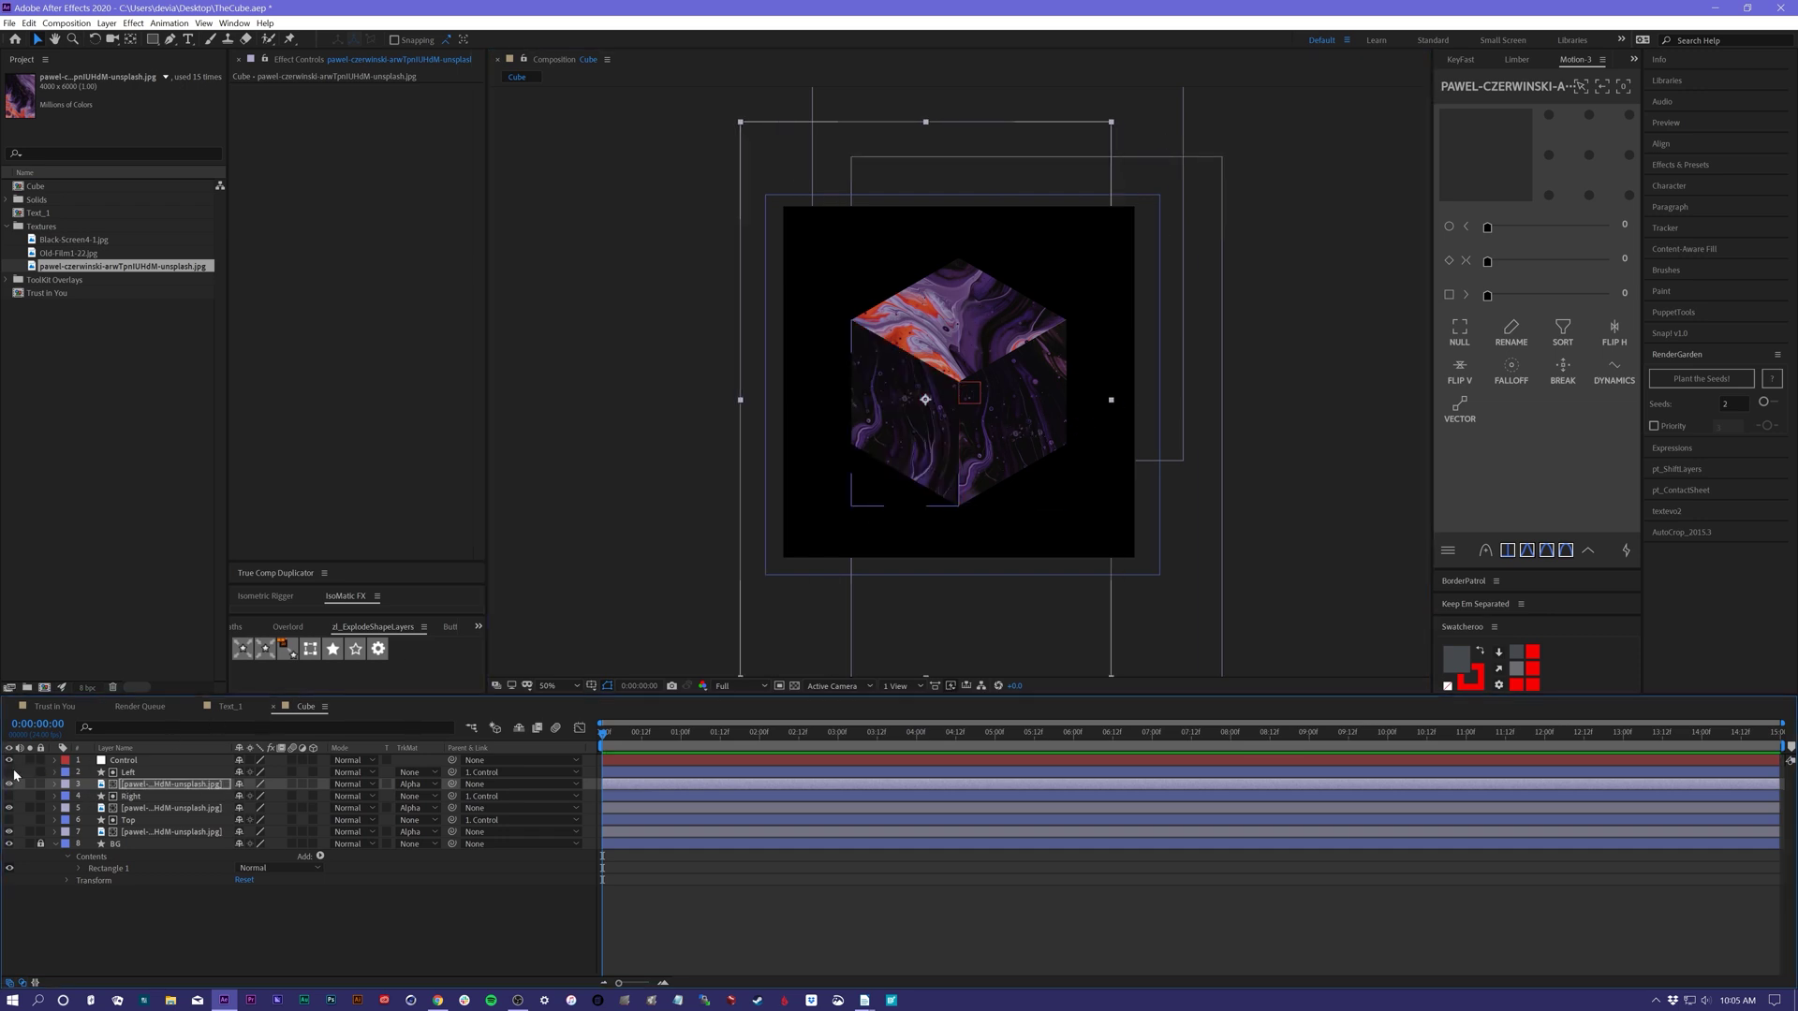
- Rotate, enlarge and reposition the left face's texture so light purple swirls fill the face
drag(972, 465, 1016, 271)
key(w)
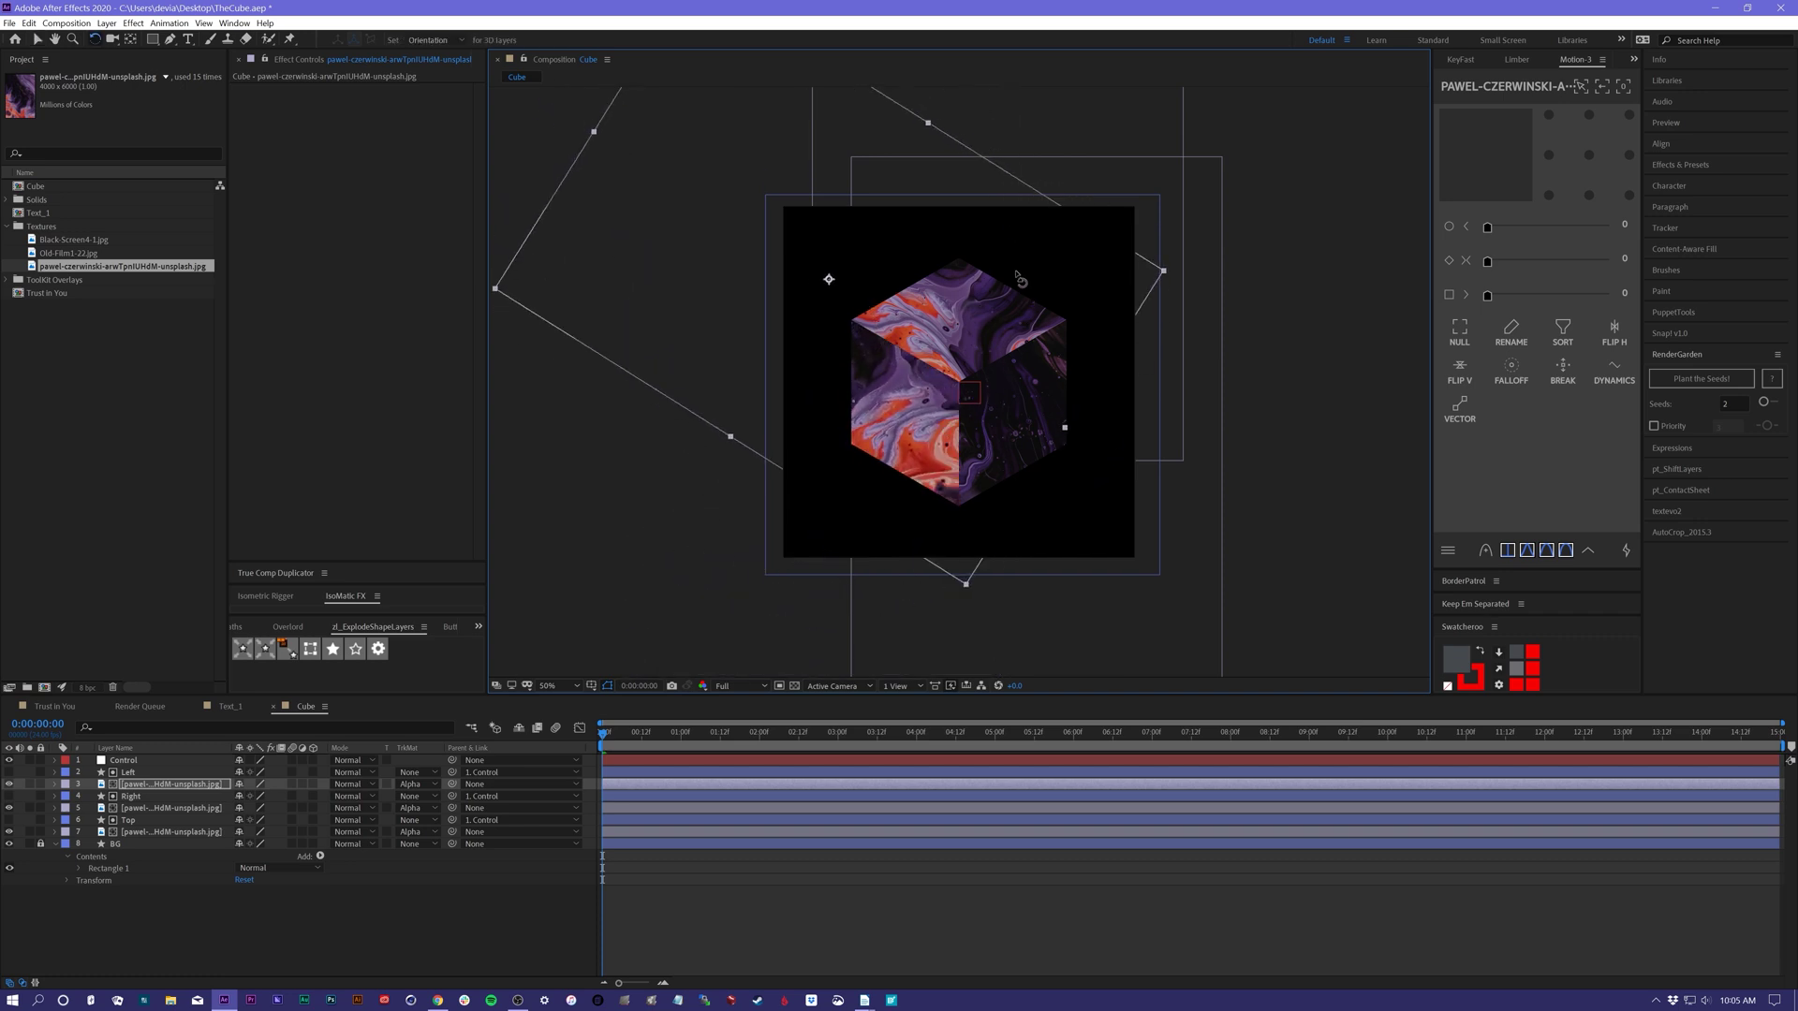
key(v)
drag(862, 321, 946, 434)
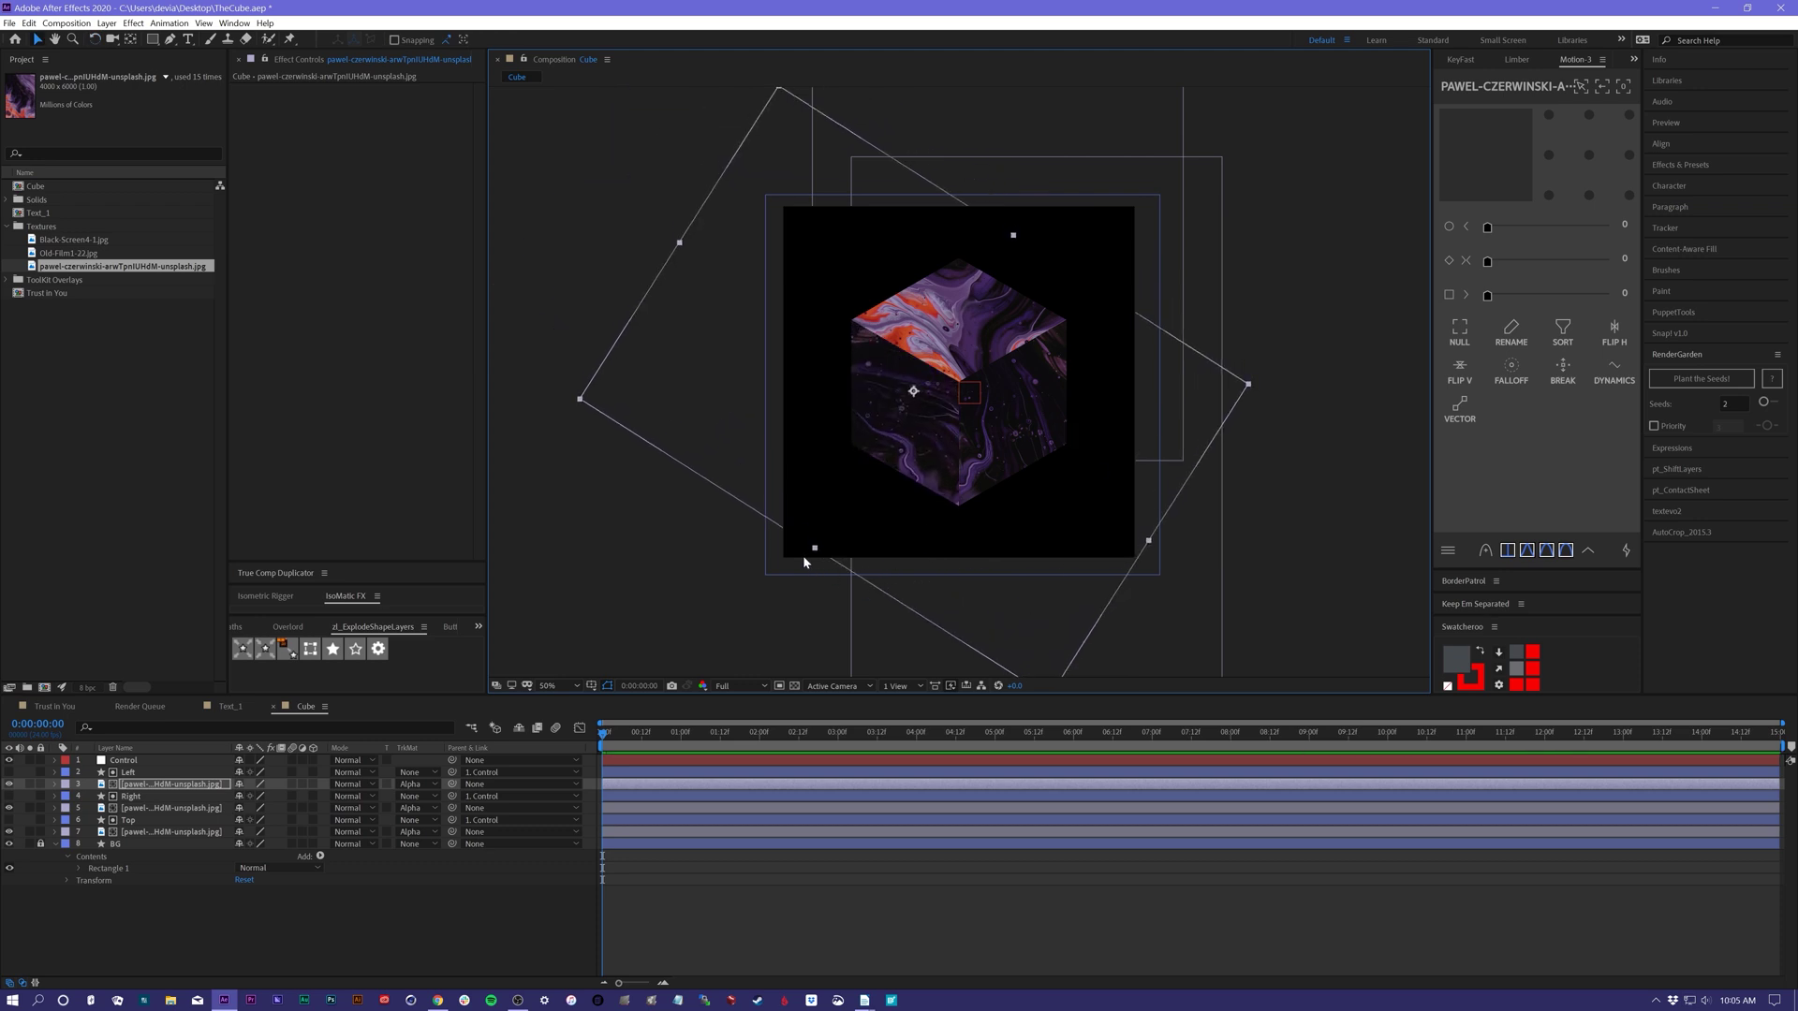
drag(814, 548, 761, 634)
drag(976, 413, 1008, 611)
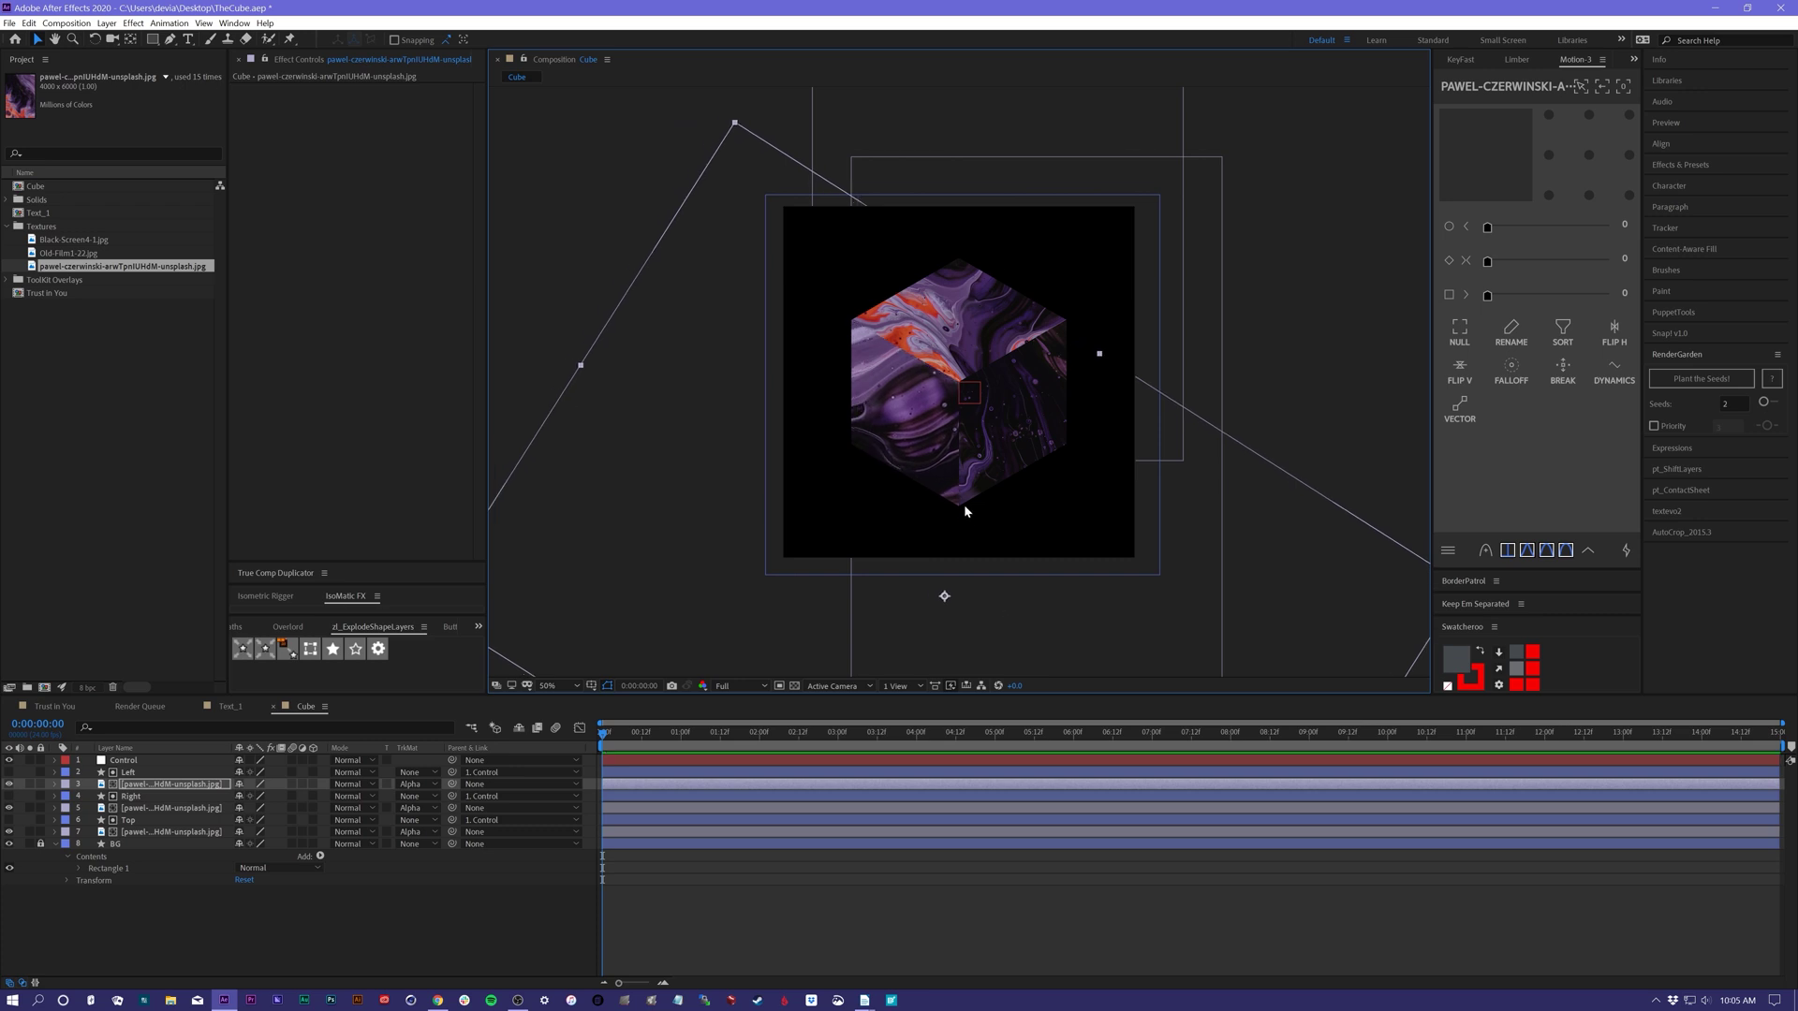
drag(964, 501, 1081, 568)
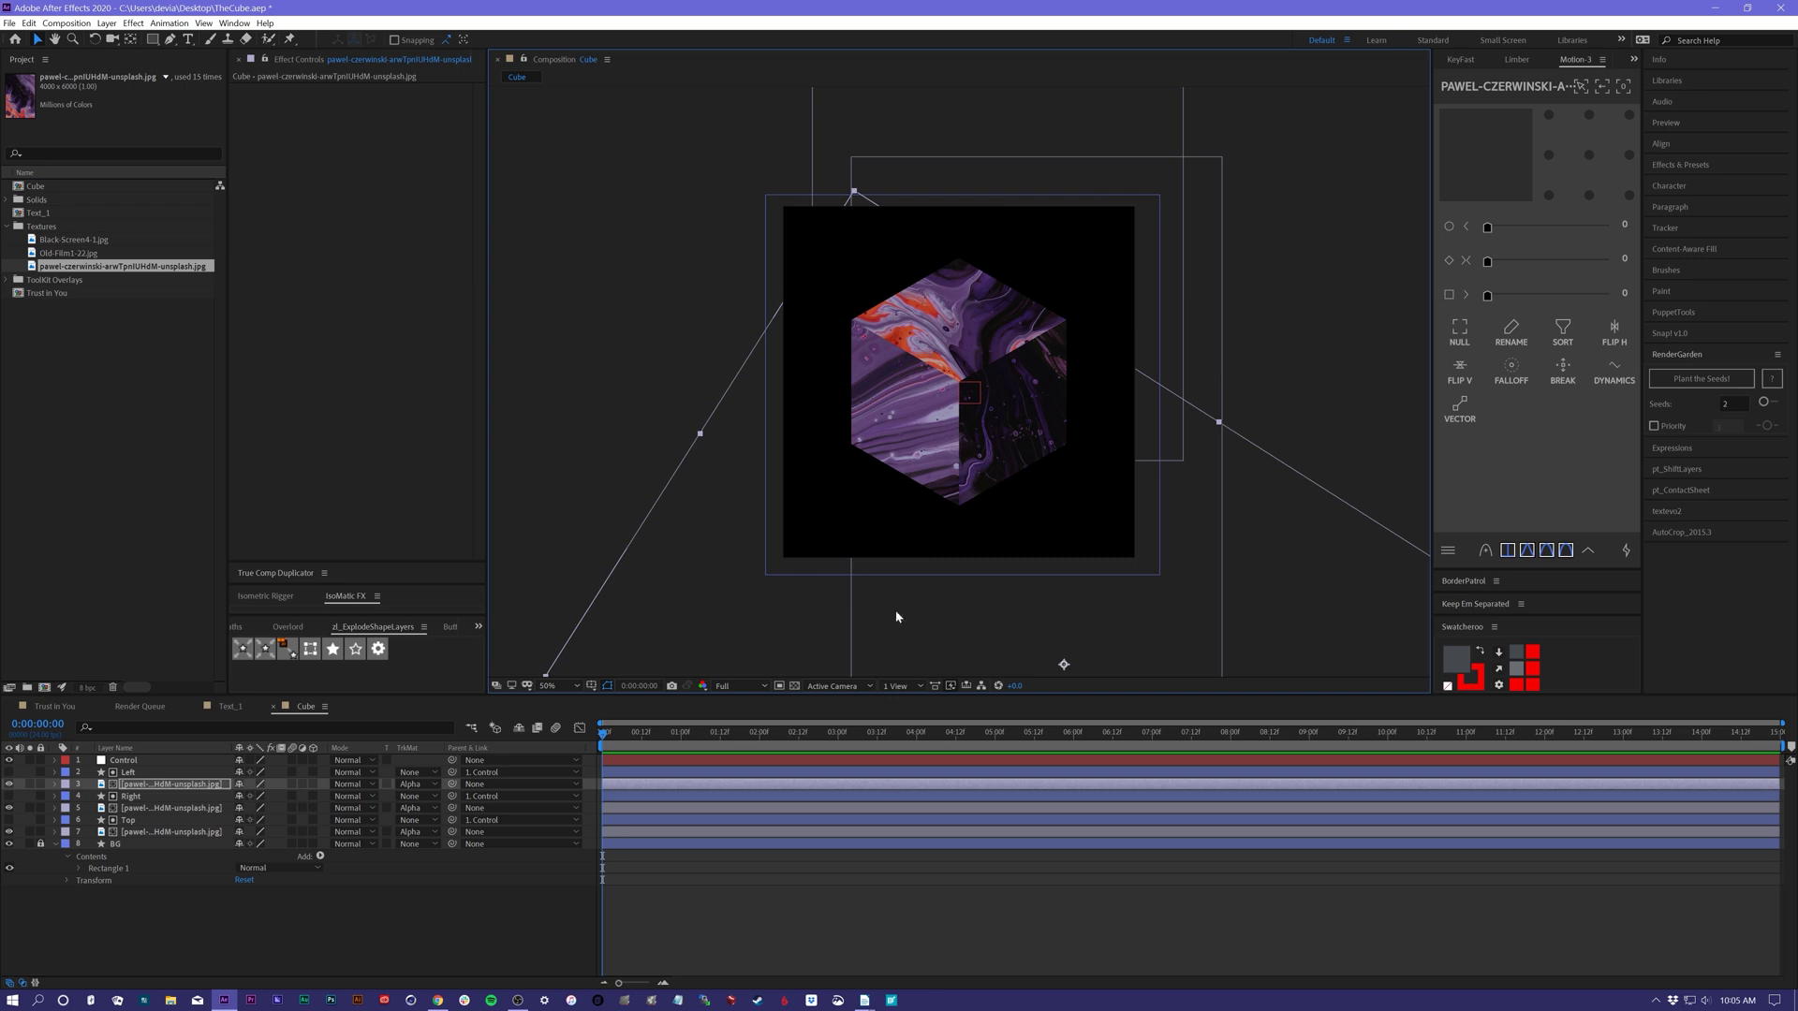
- Collapse the BG layer's properties and apply the Turbulent Displace effect to the texture beneath the Top layer
click(955, 927)
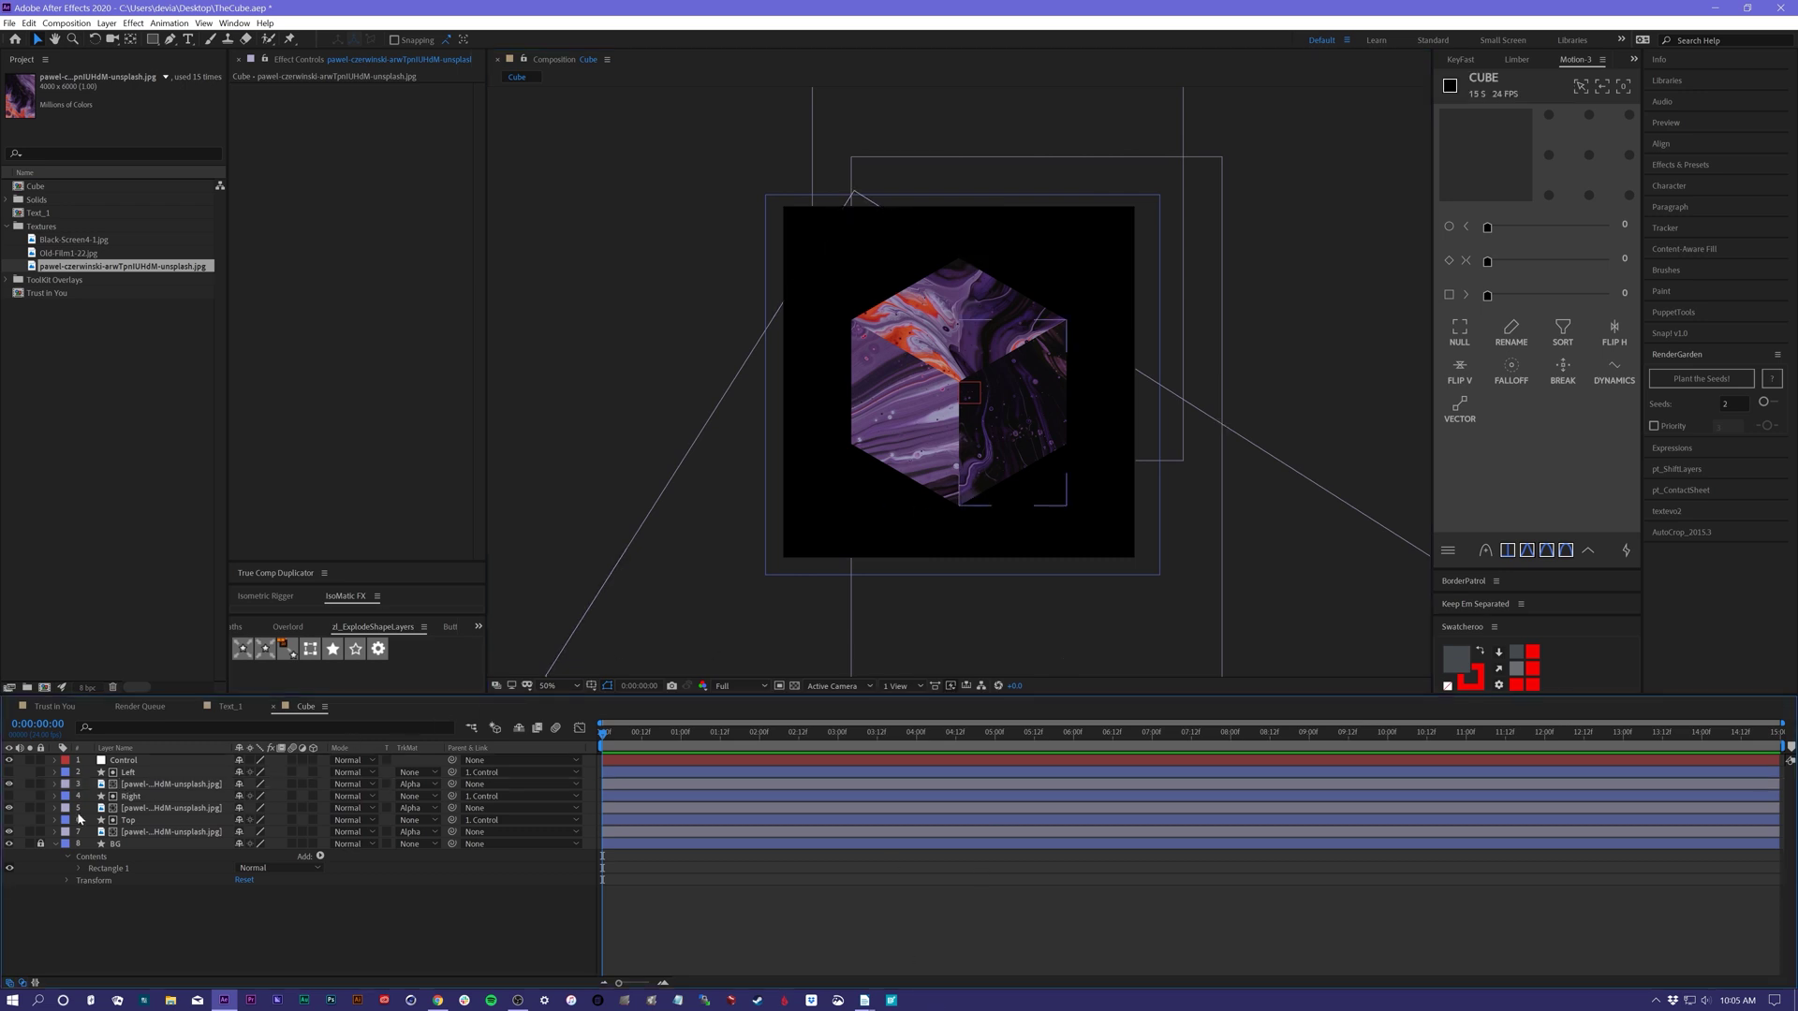
click(55, 844)
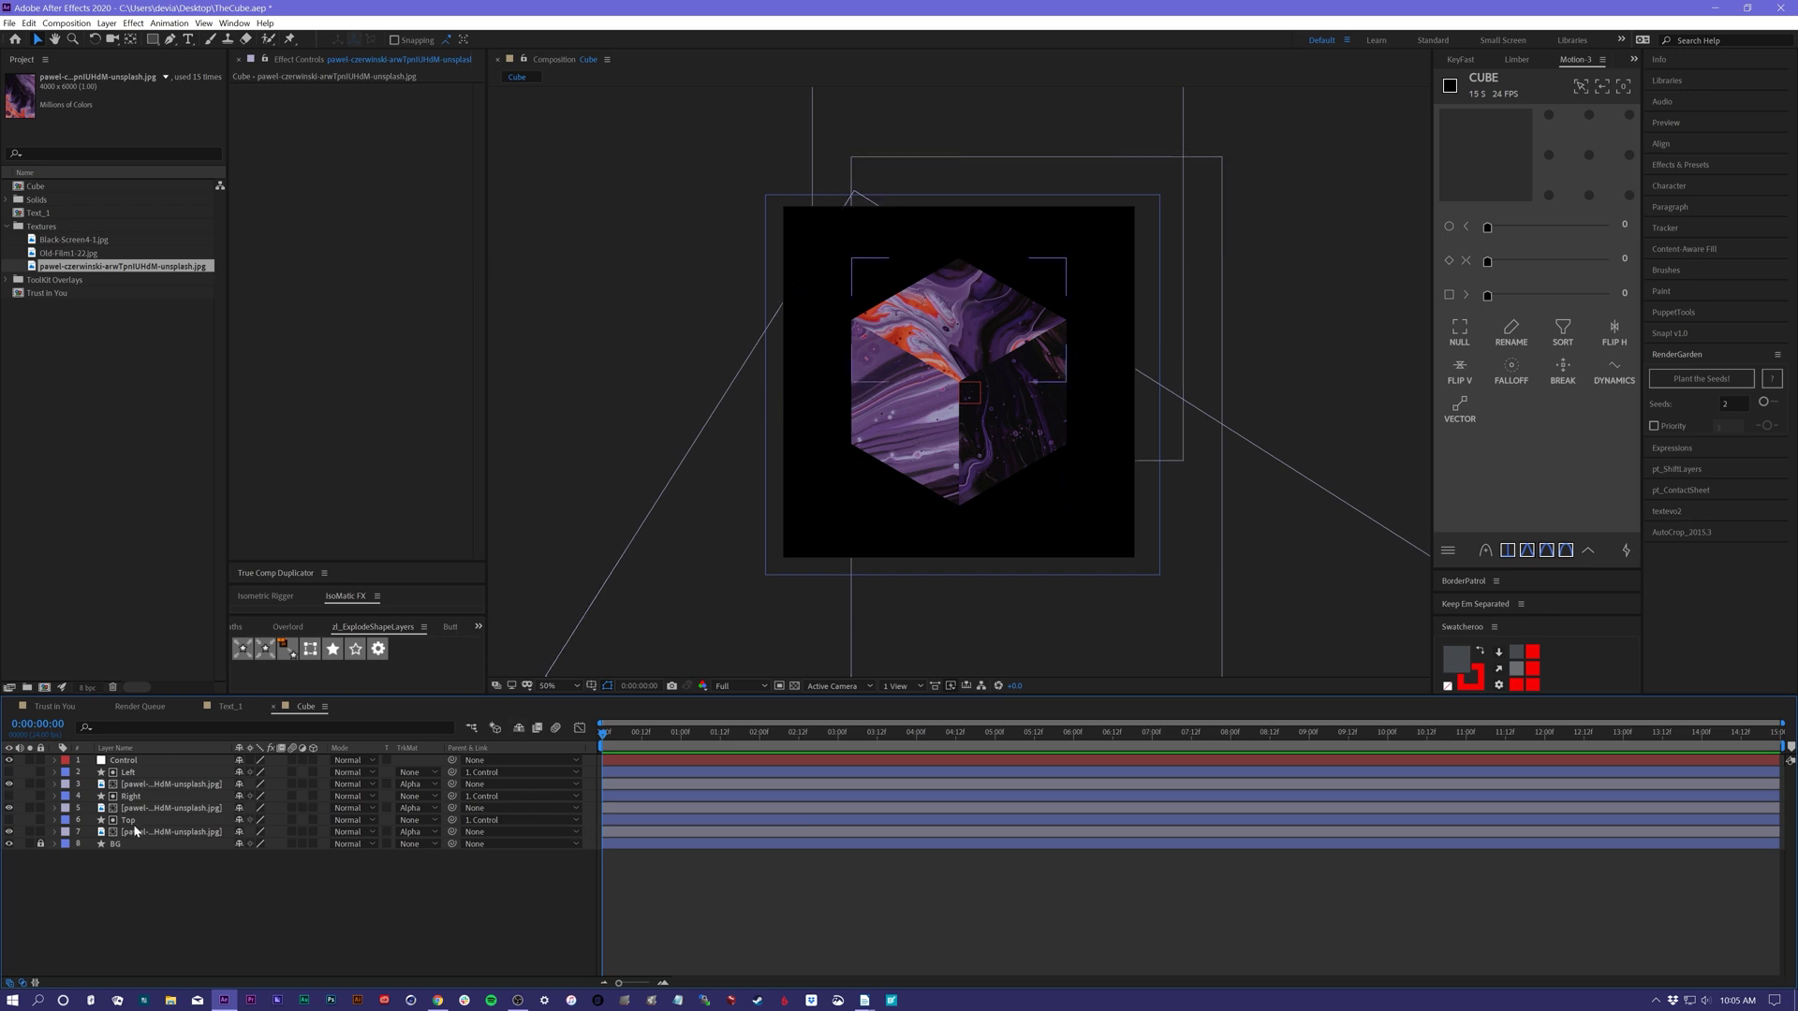
click(156, 833)
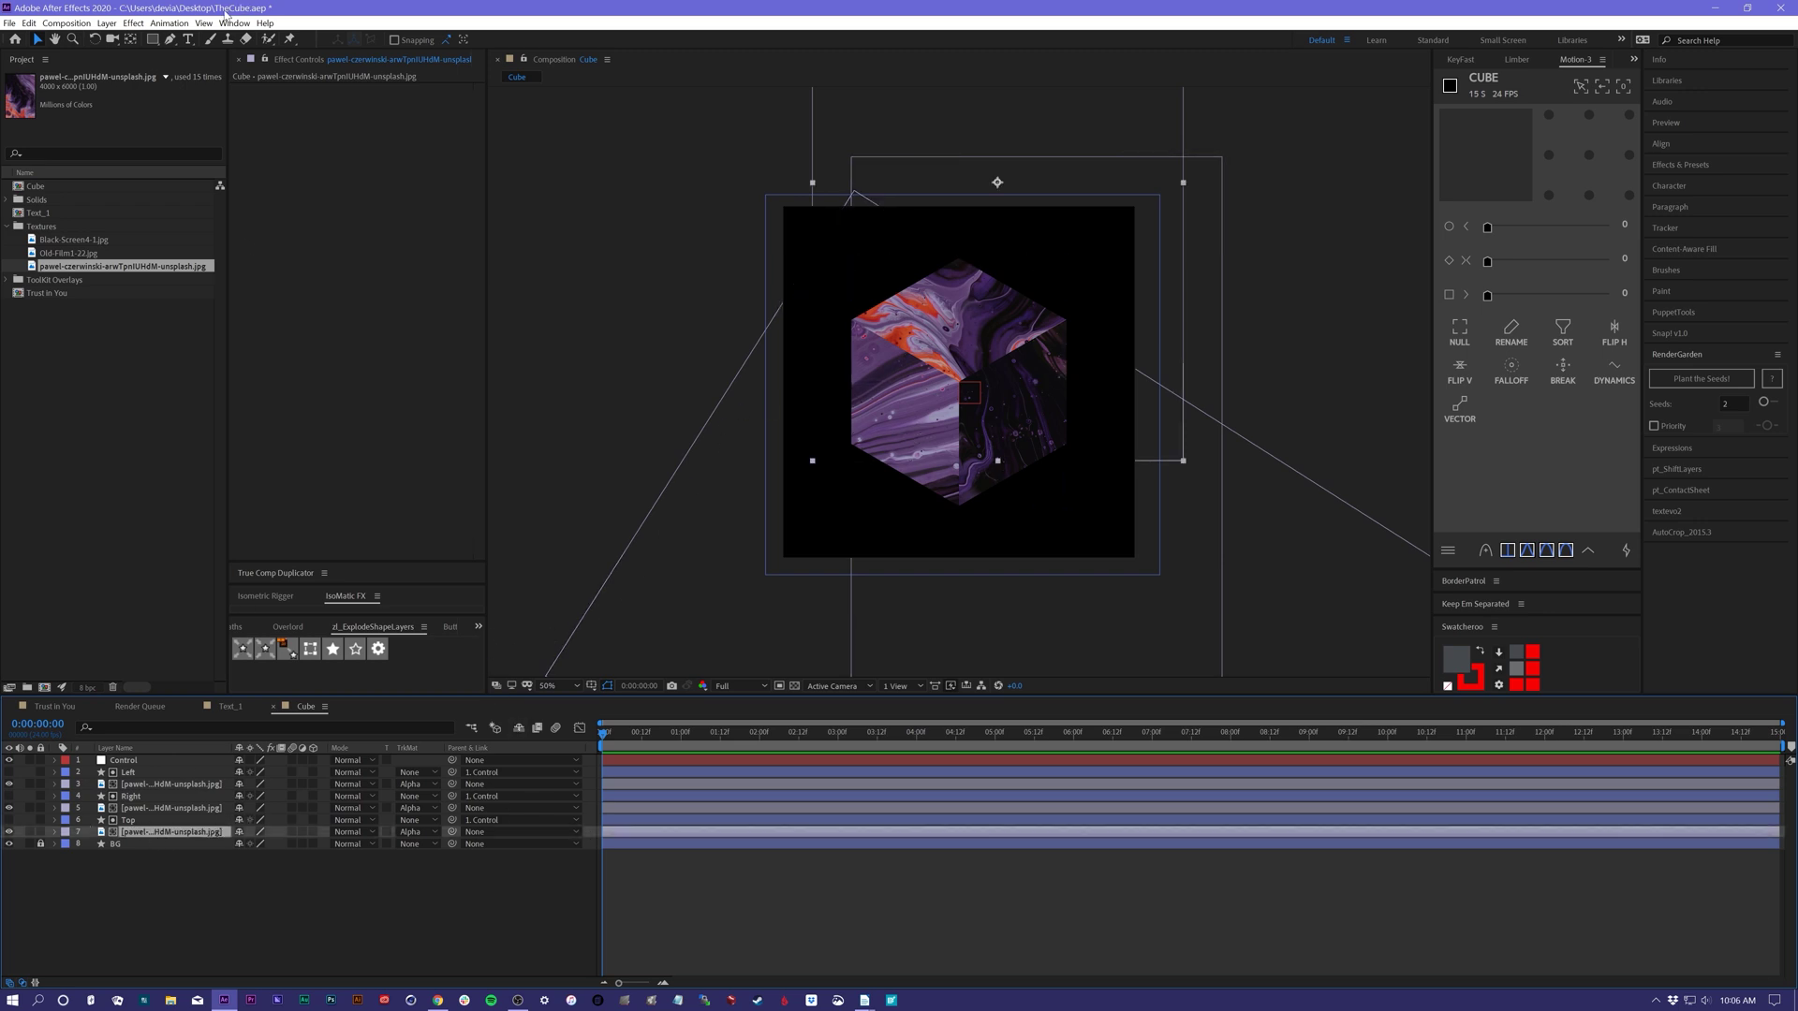
click(133, 23)
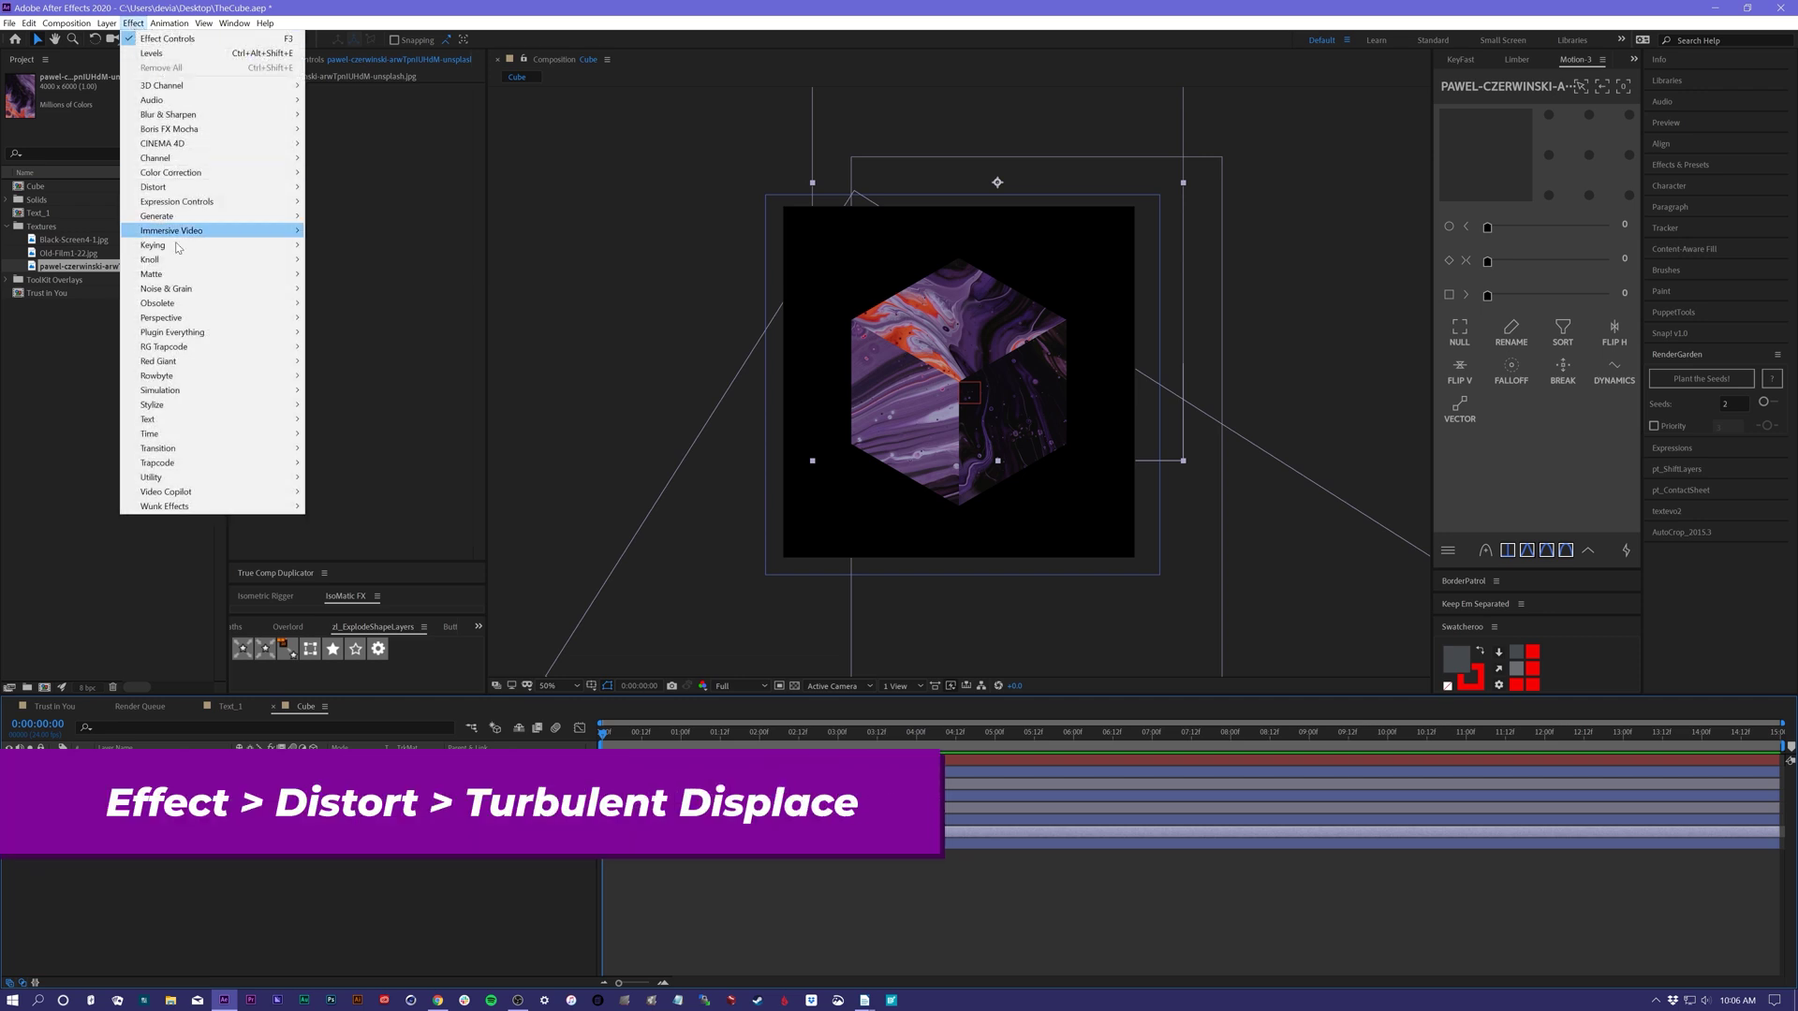
mouse_move(159, 186)
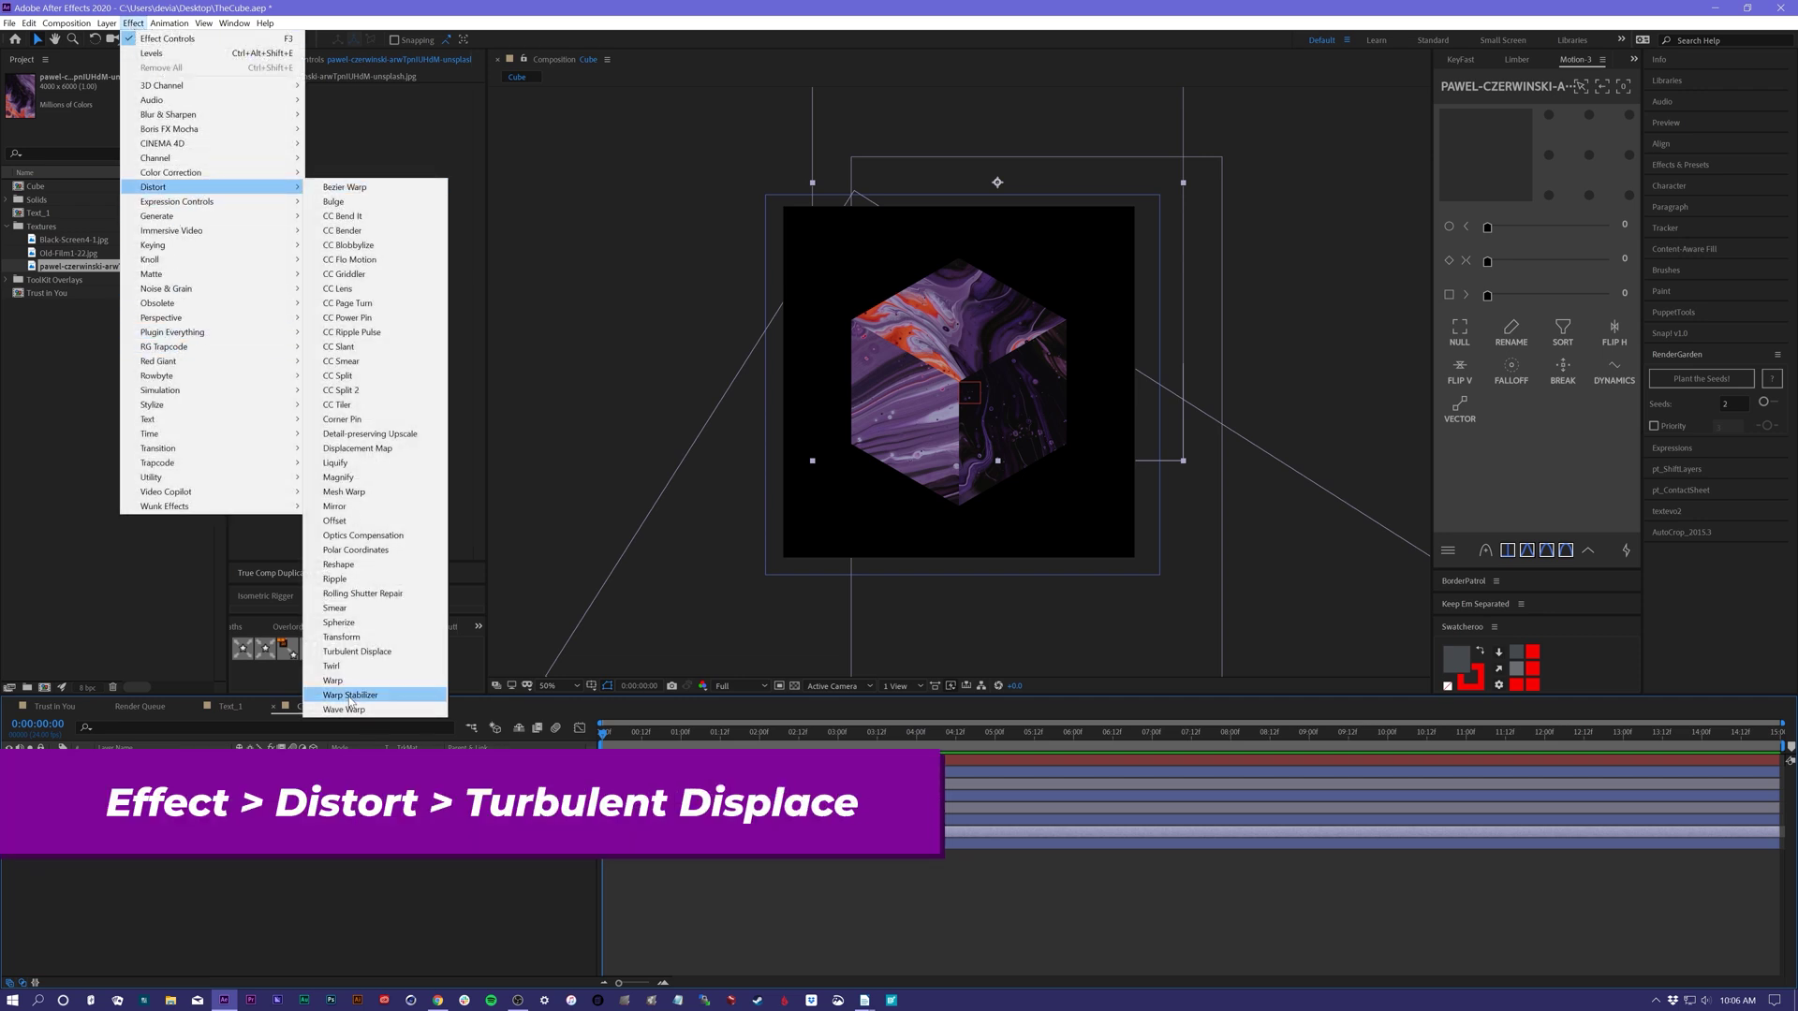
click(360, 652)
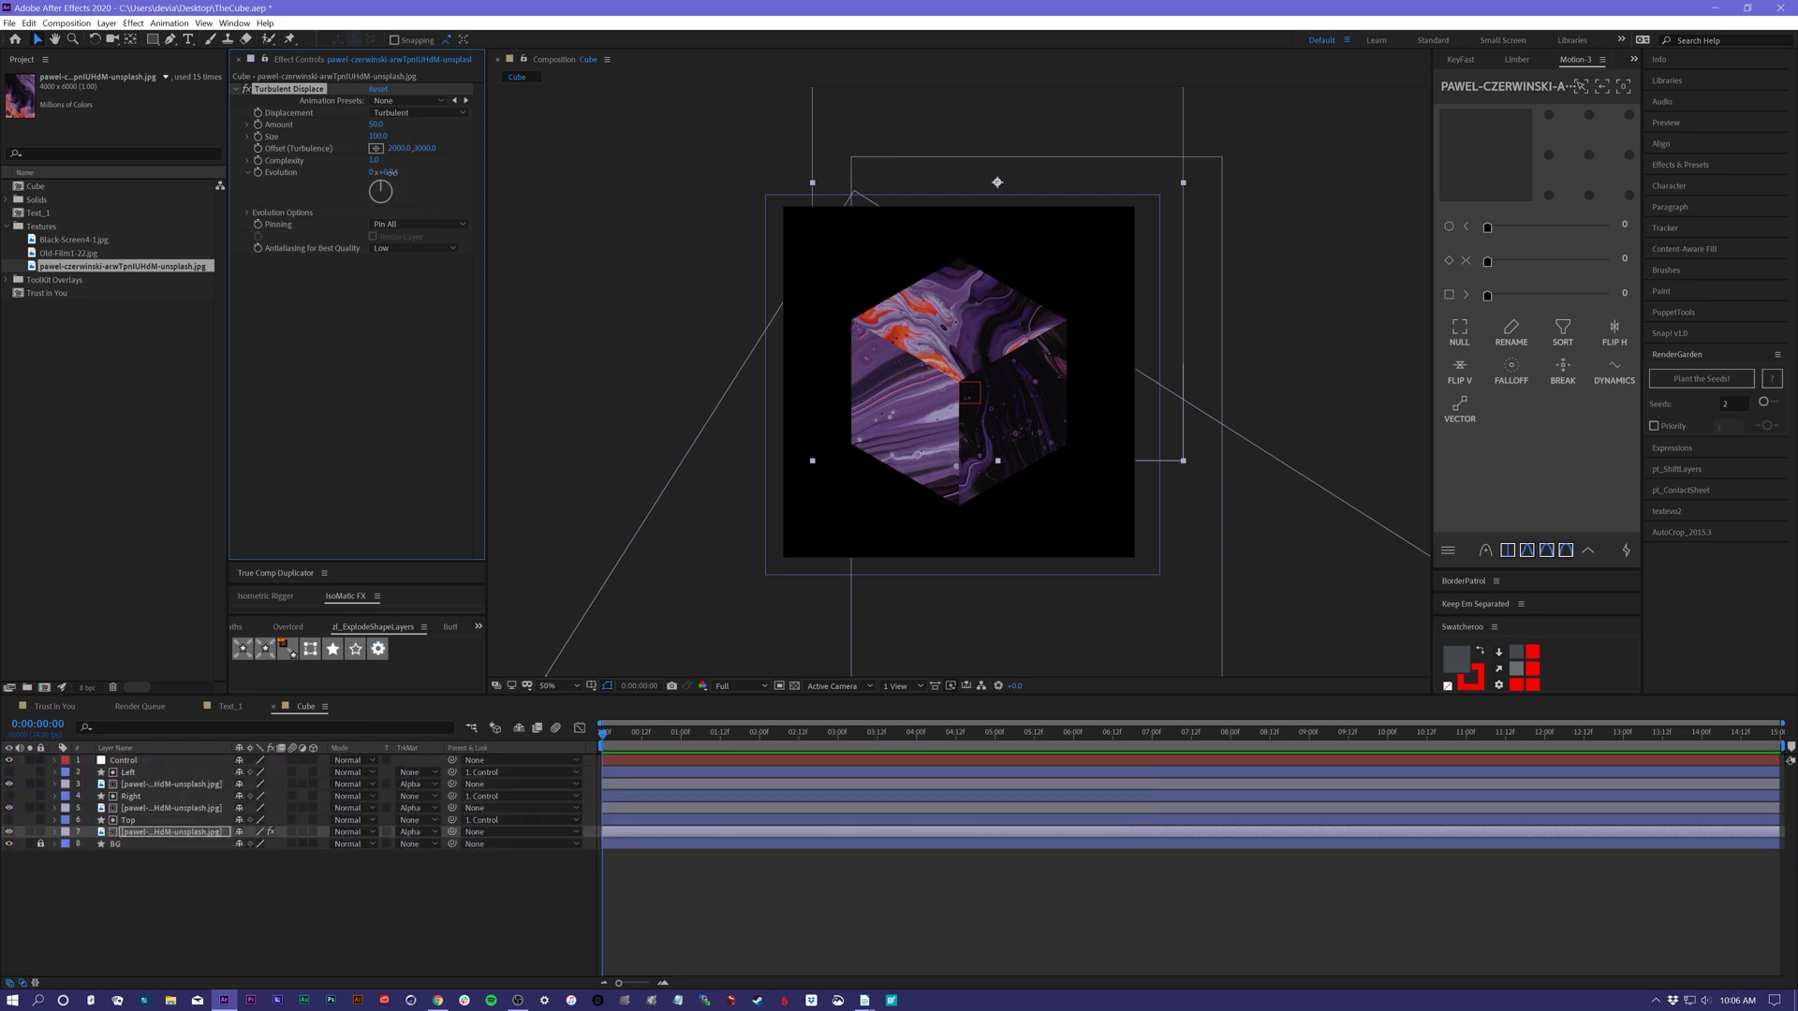
- Test the Evolution of Turbulent Displace on the top texture, undo that change, and raise the effect's Size to about 112
drag(383, 172, 672, 178)
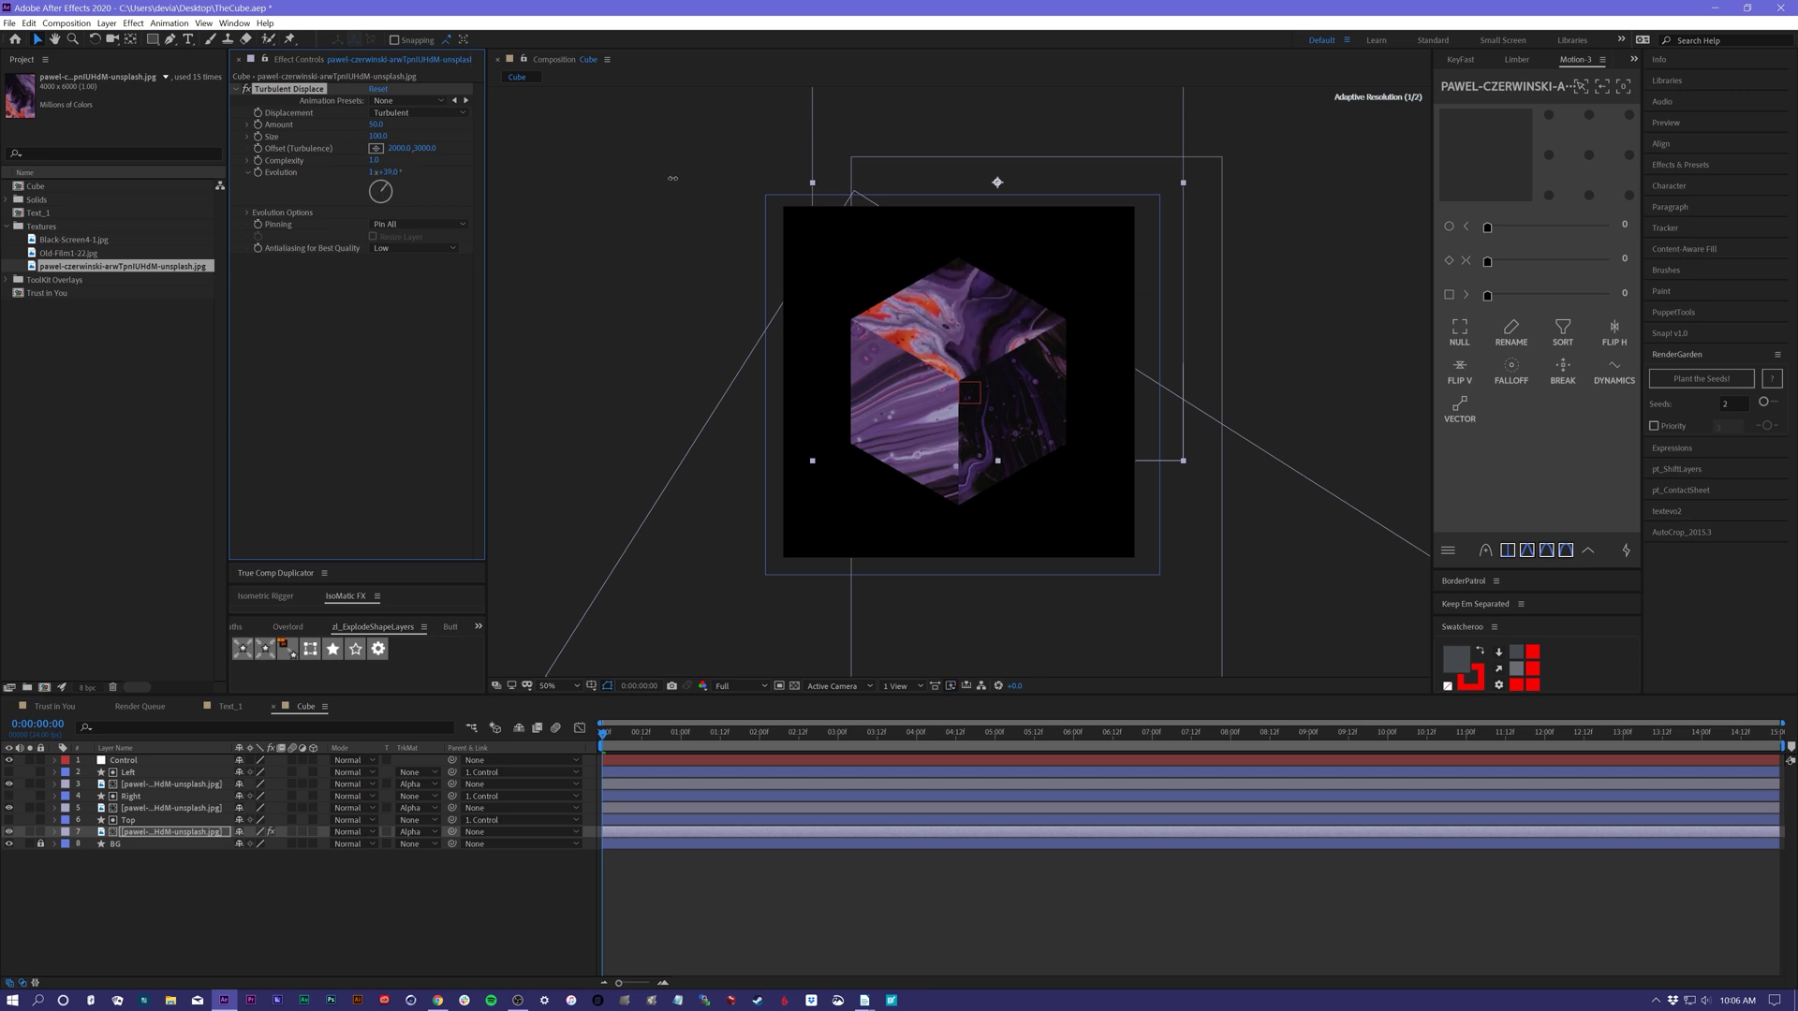
key(ctrl+z)
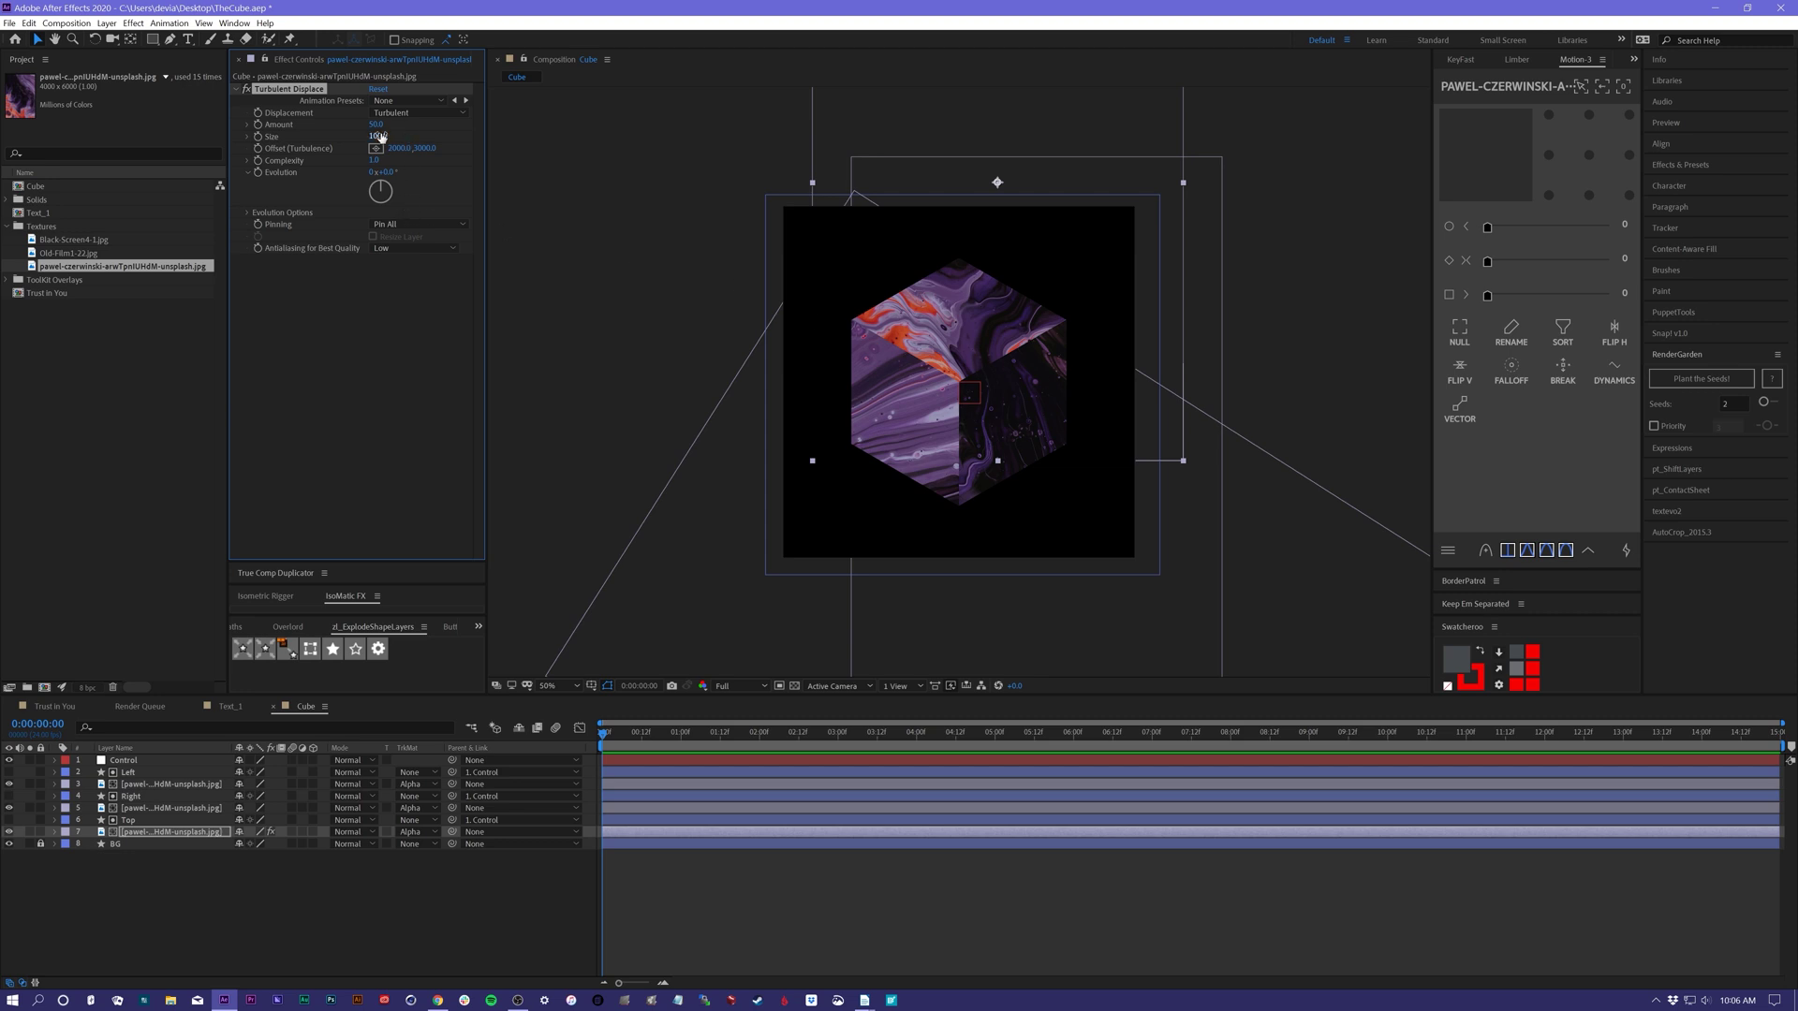
drag(384, 136, 414, 135)
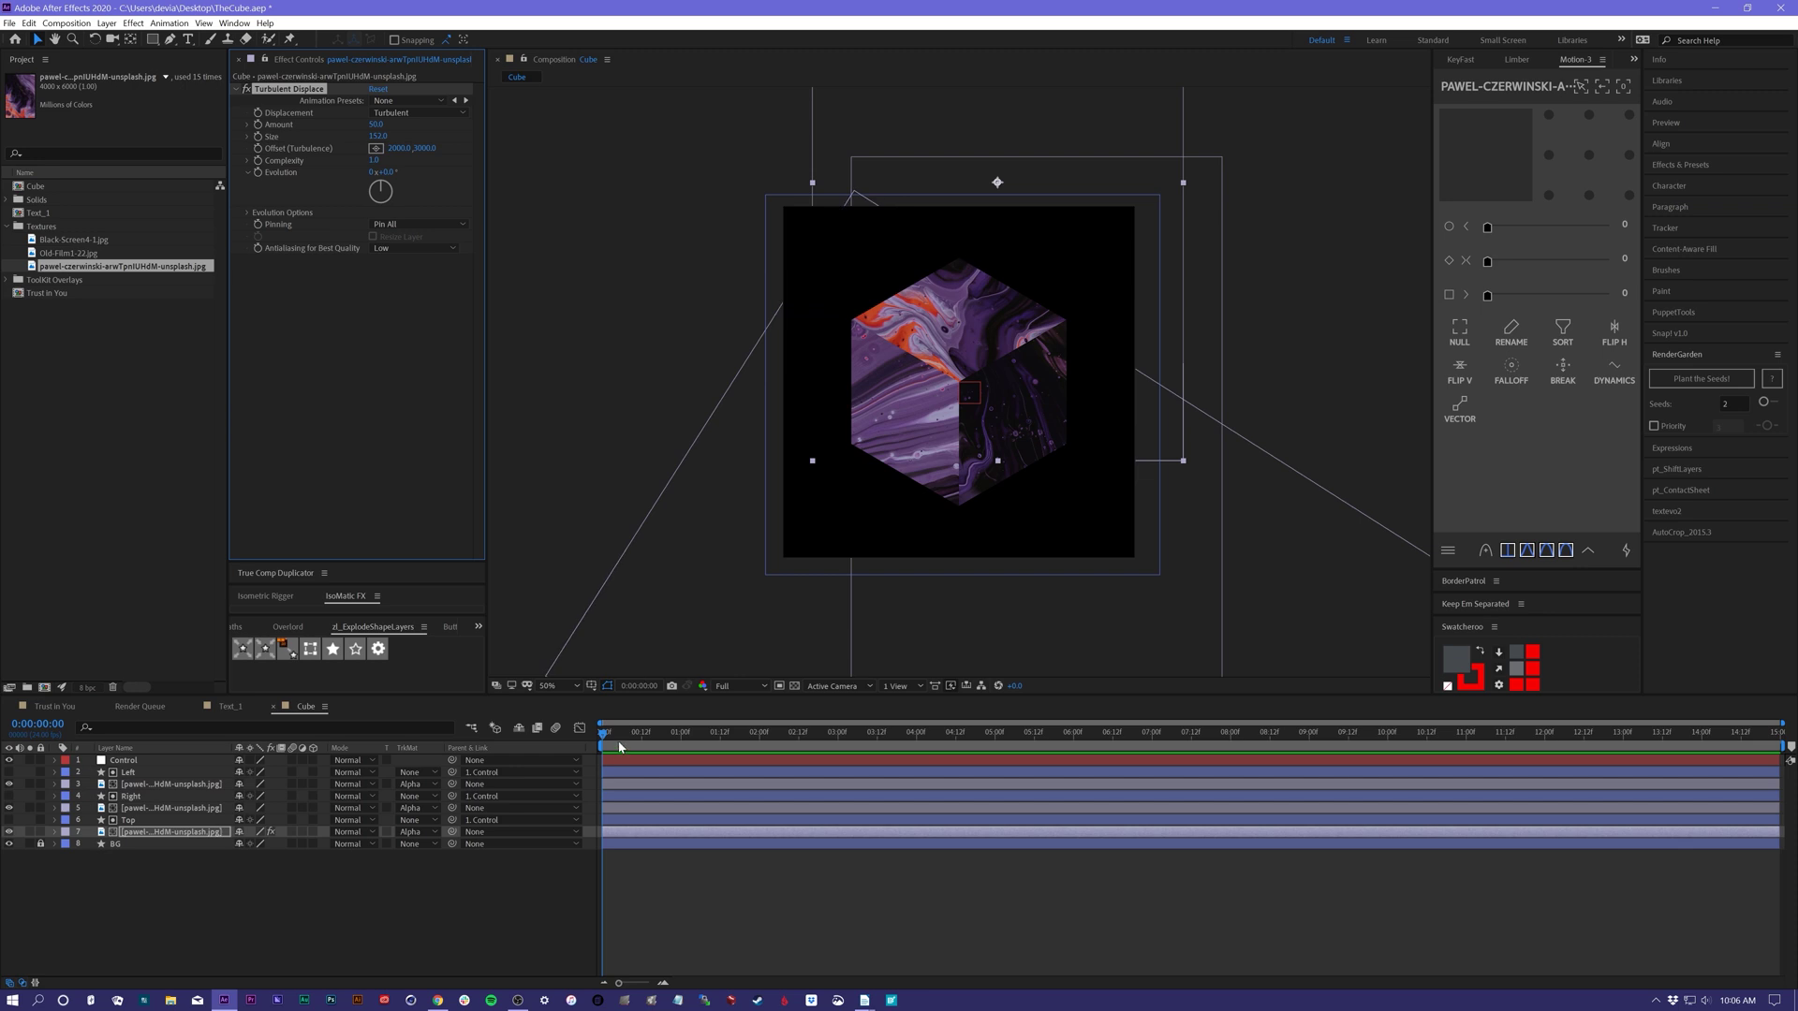
click(587, 752)
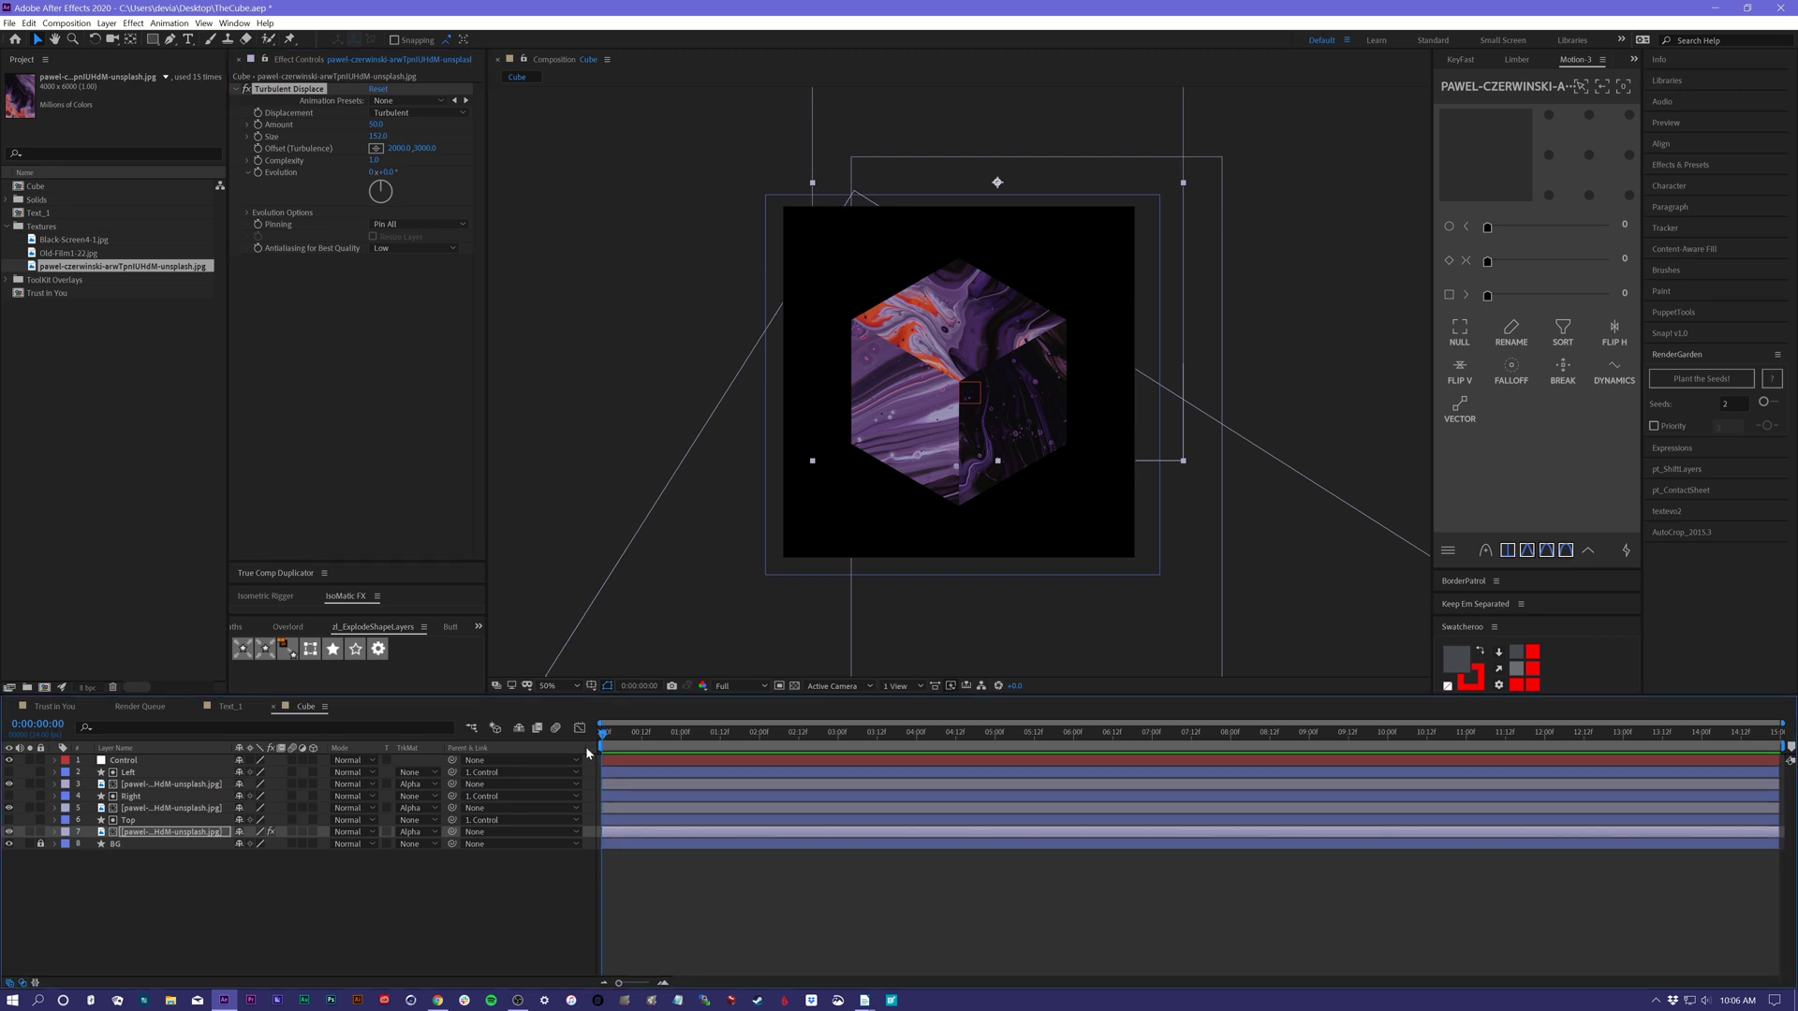
- Enable Cycle Evolution in the top texture's Turbulent Displace and set an Evolution keyframe at the composition's start
click(249, 214)
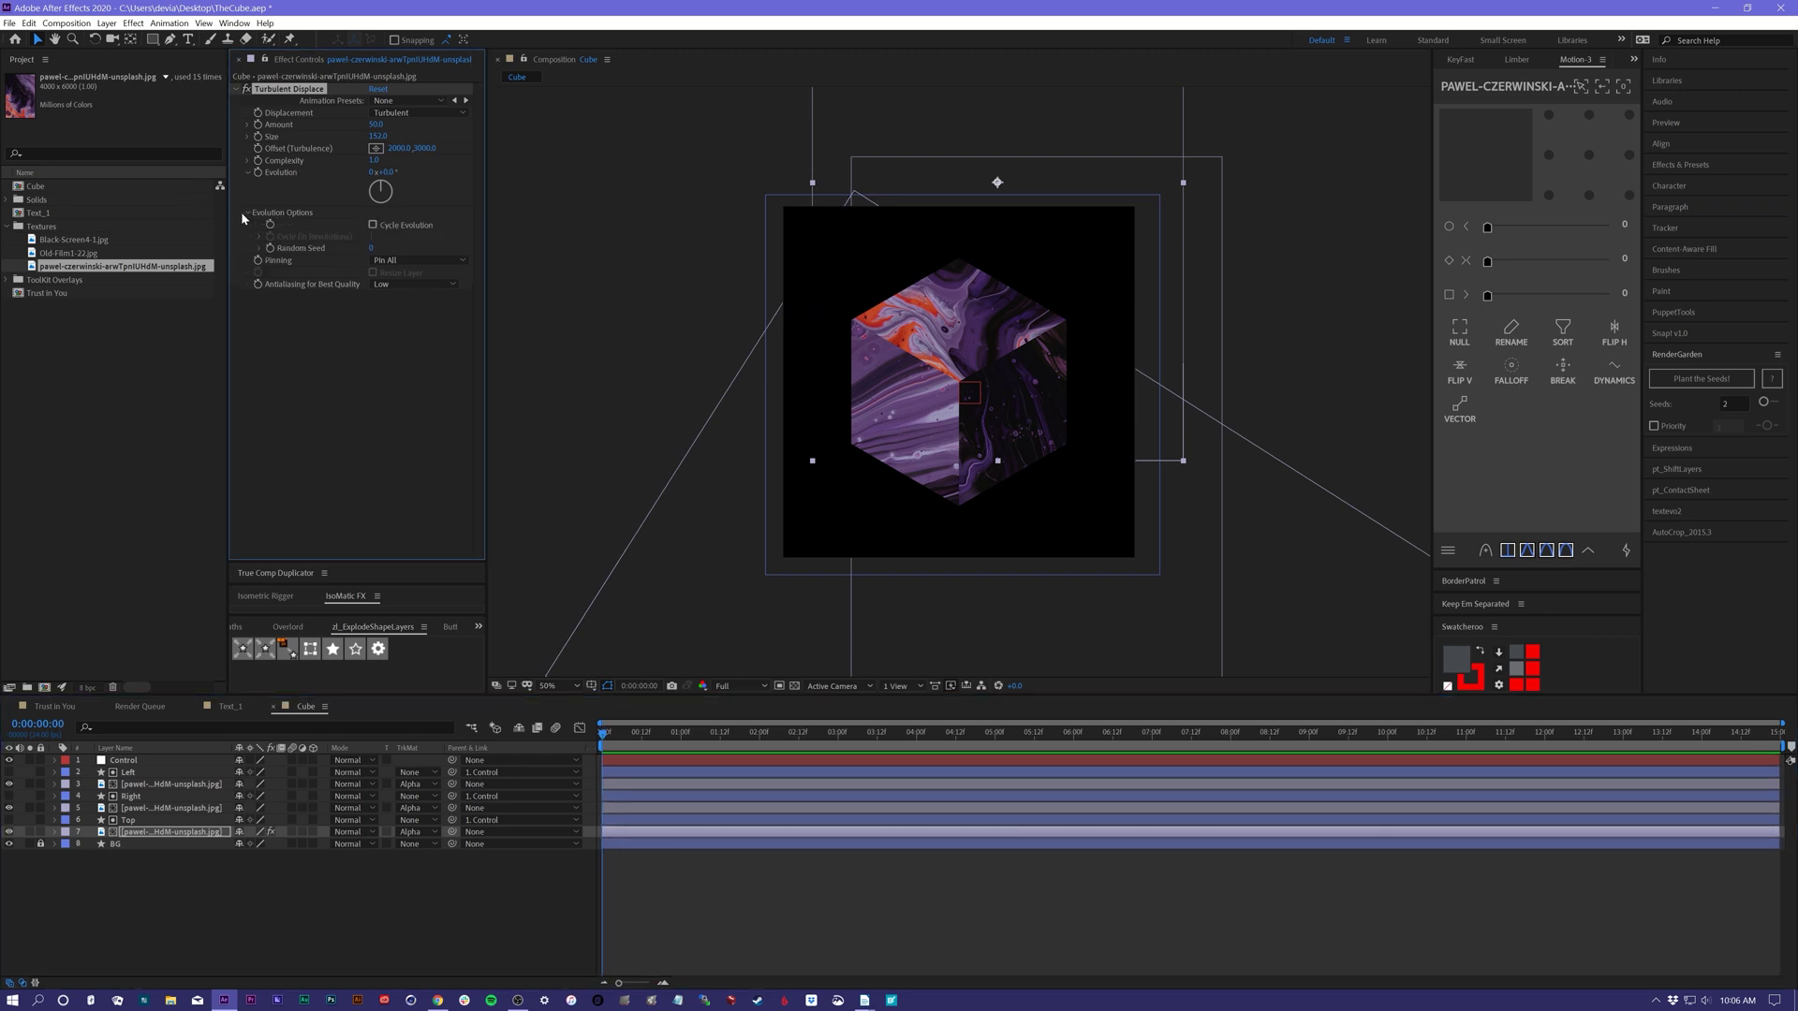
click(373, 226)
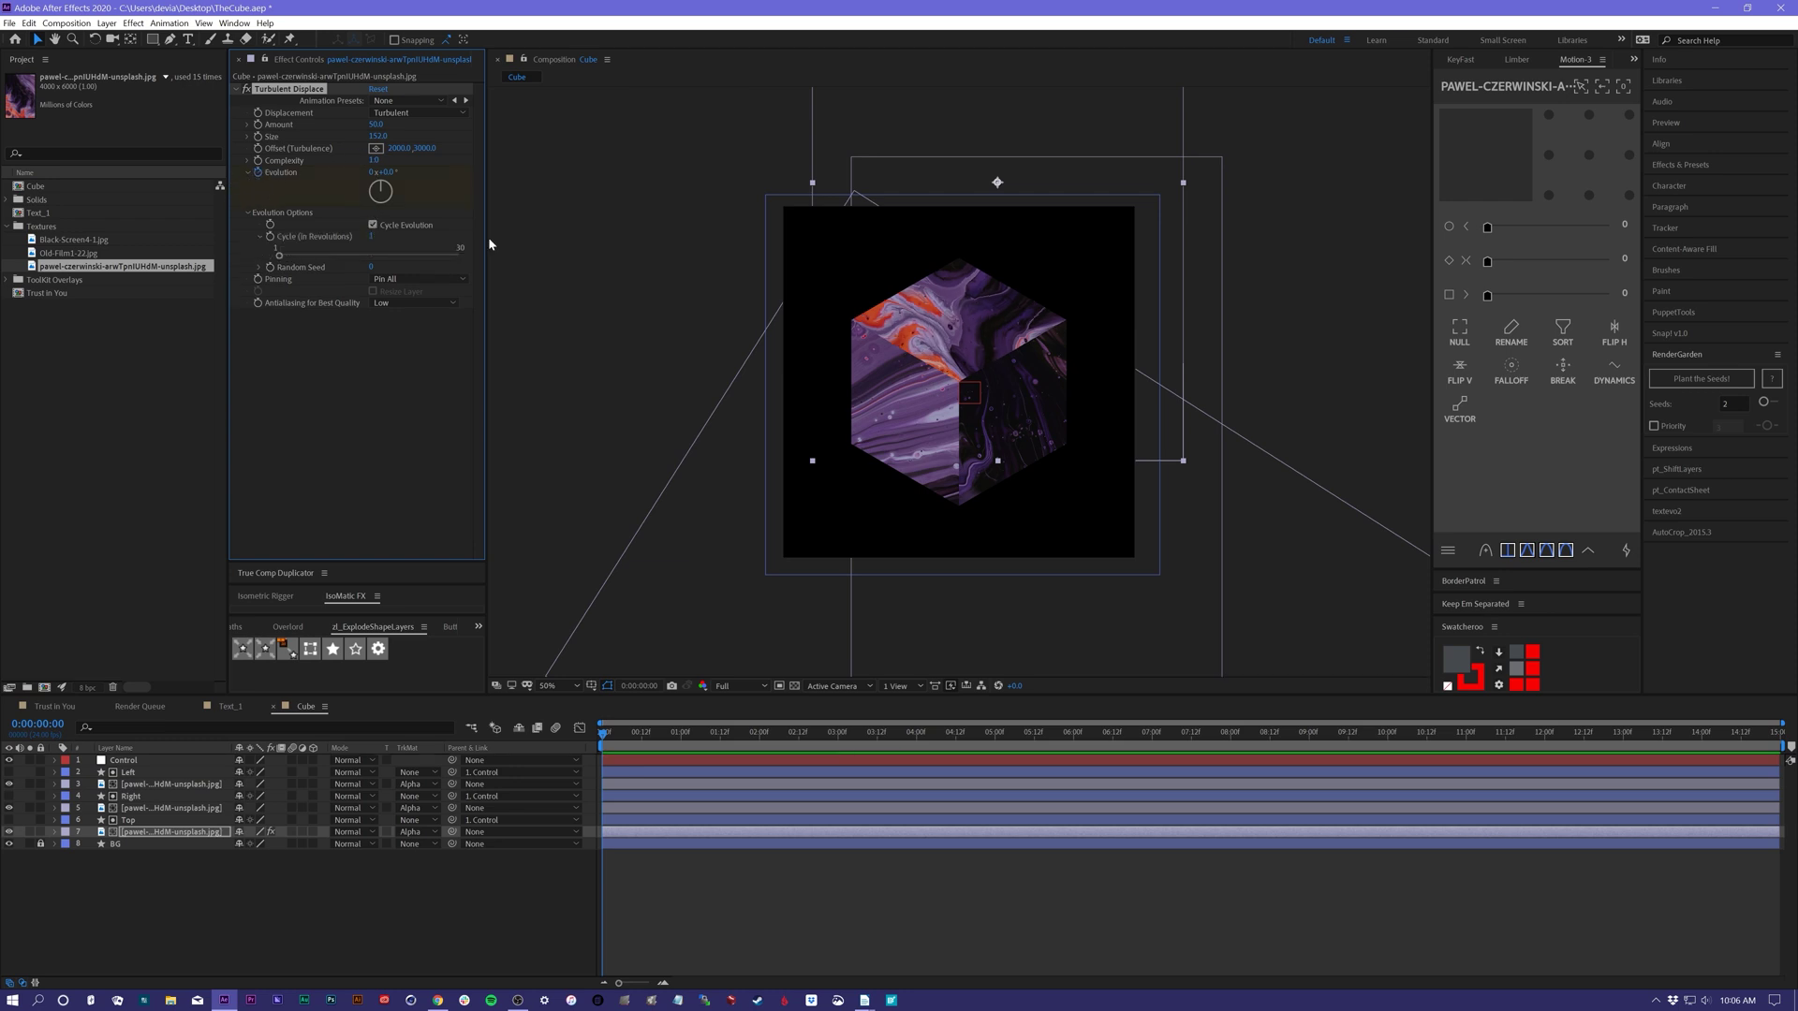
key(u)
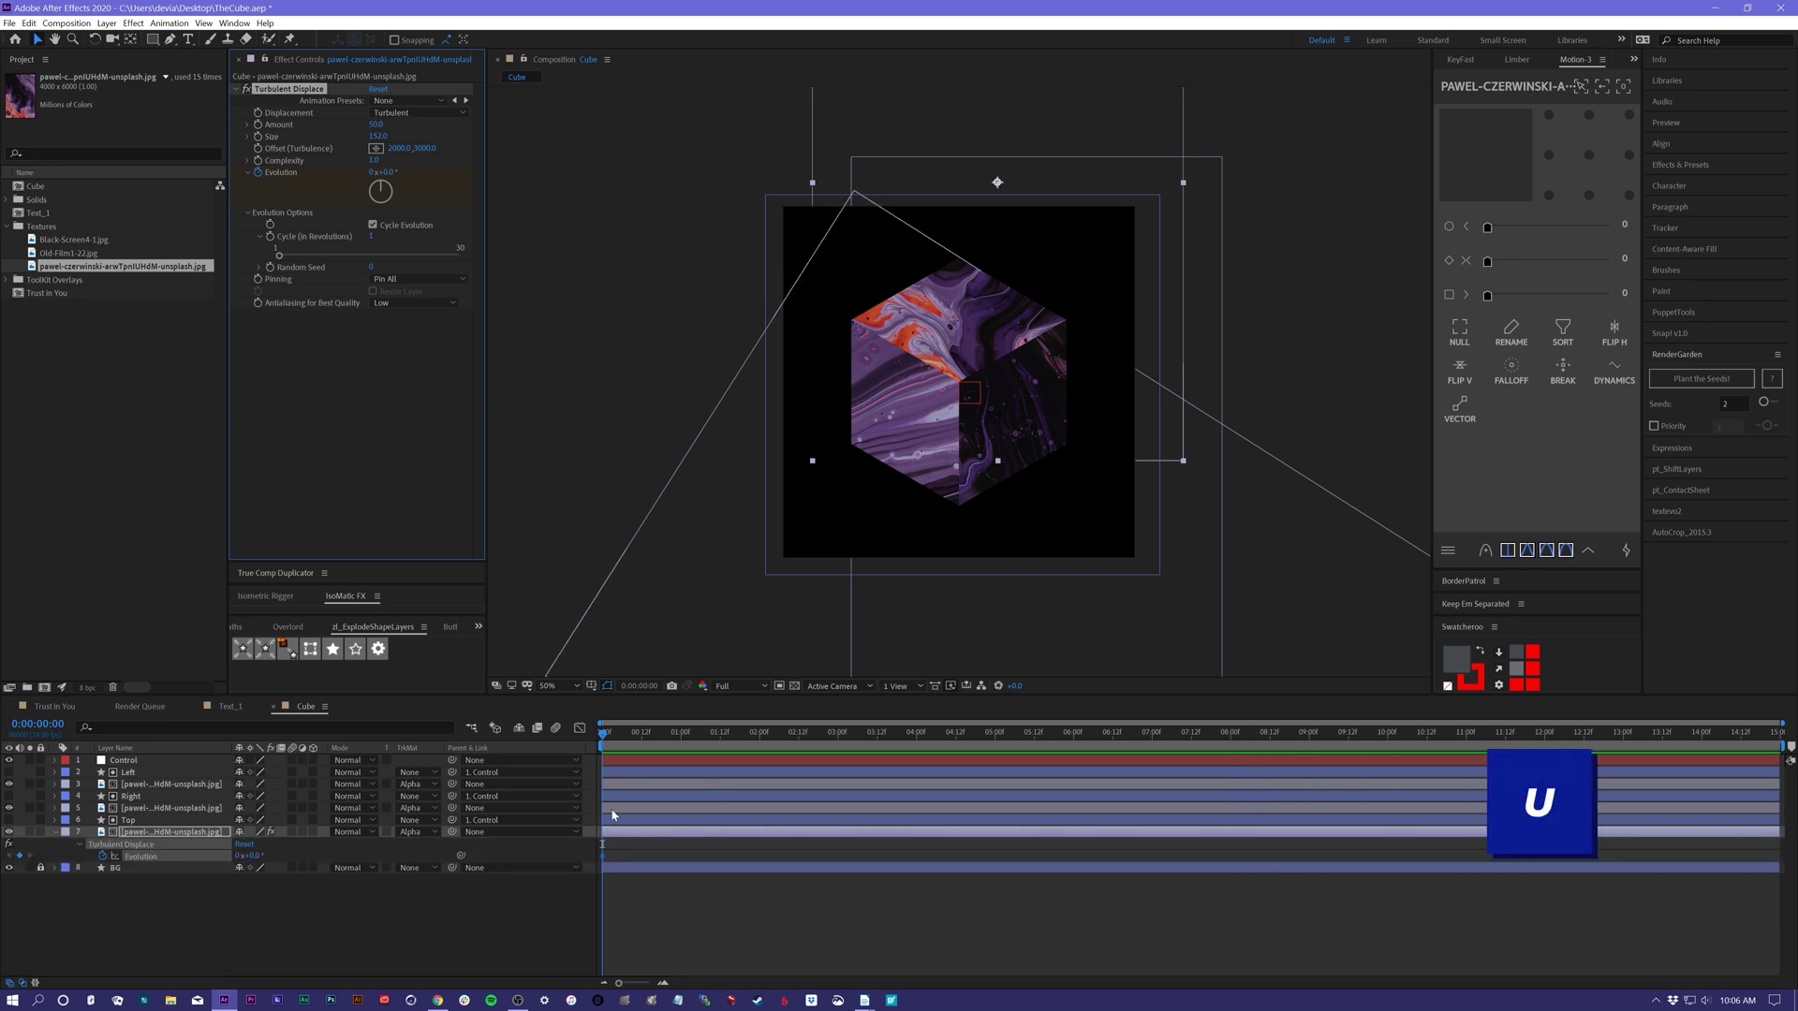
- At the composition's last frame, set the top texture's Evolution to 1 full revolution as a second keyframe
drag(611, 736, 1781, 741)
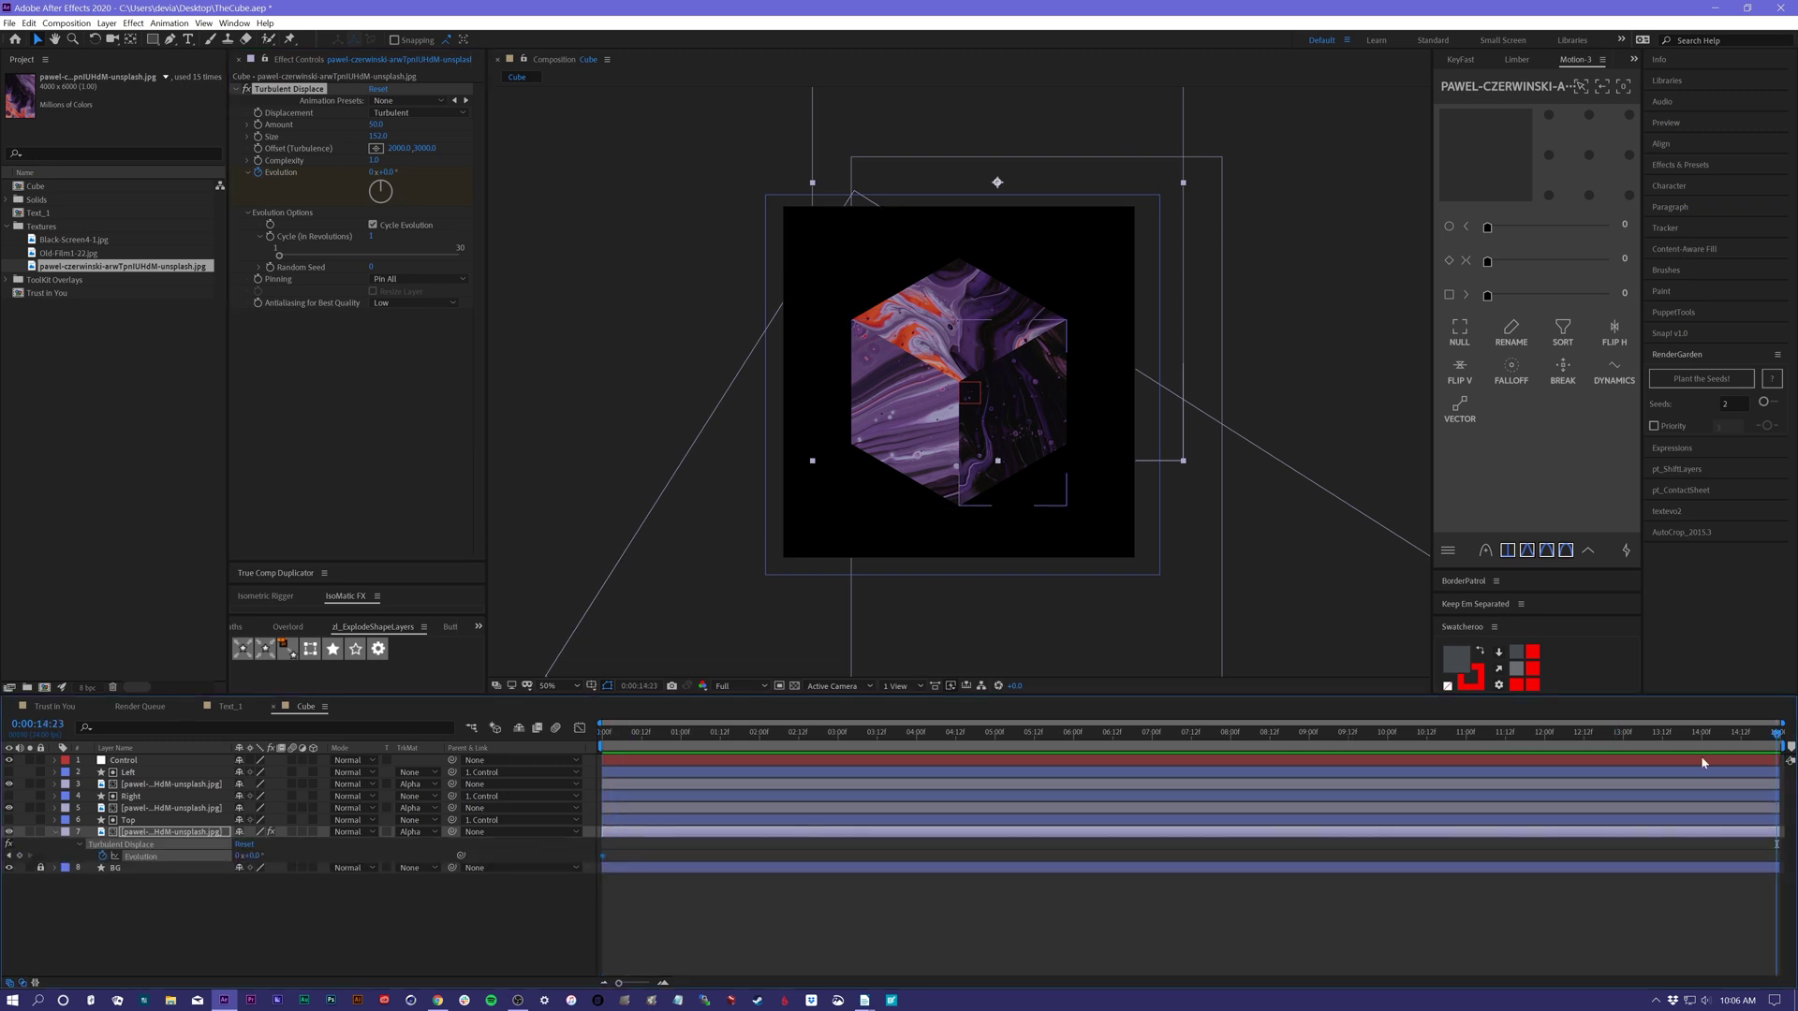
click(375, 172)
text(1)
key(Return)
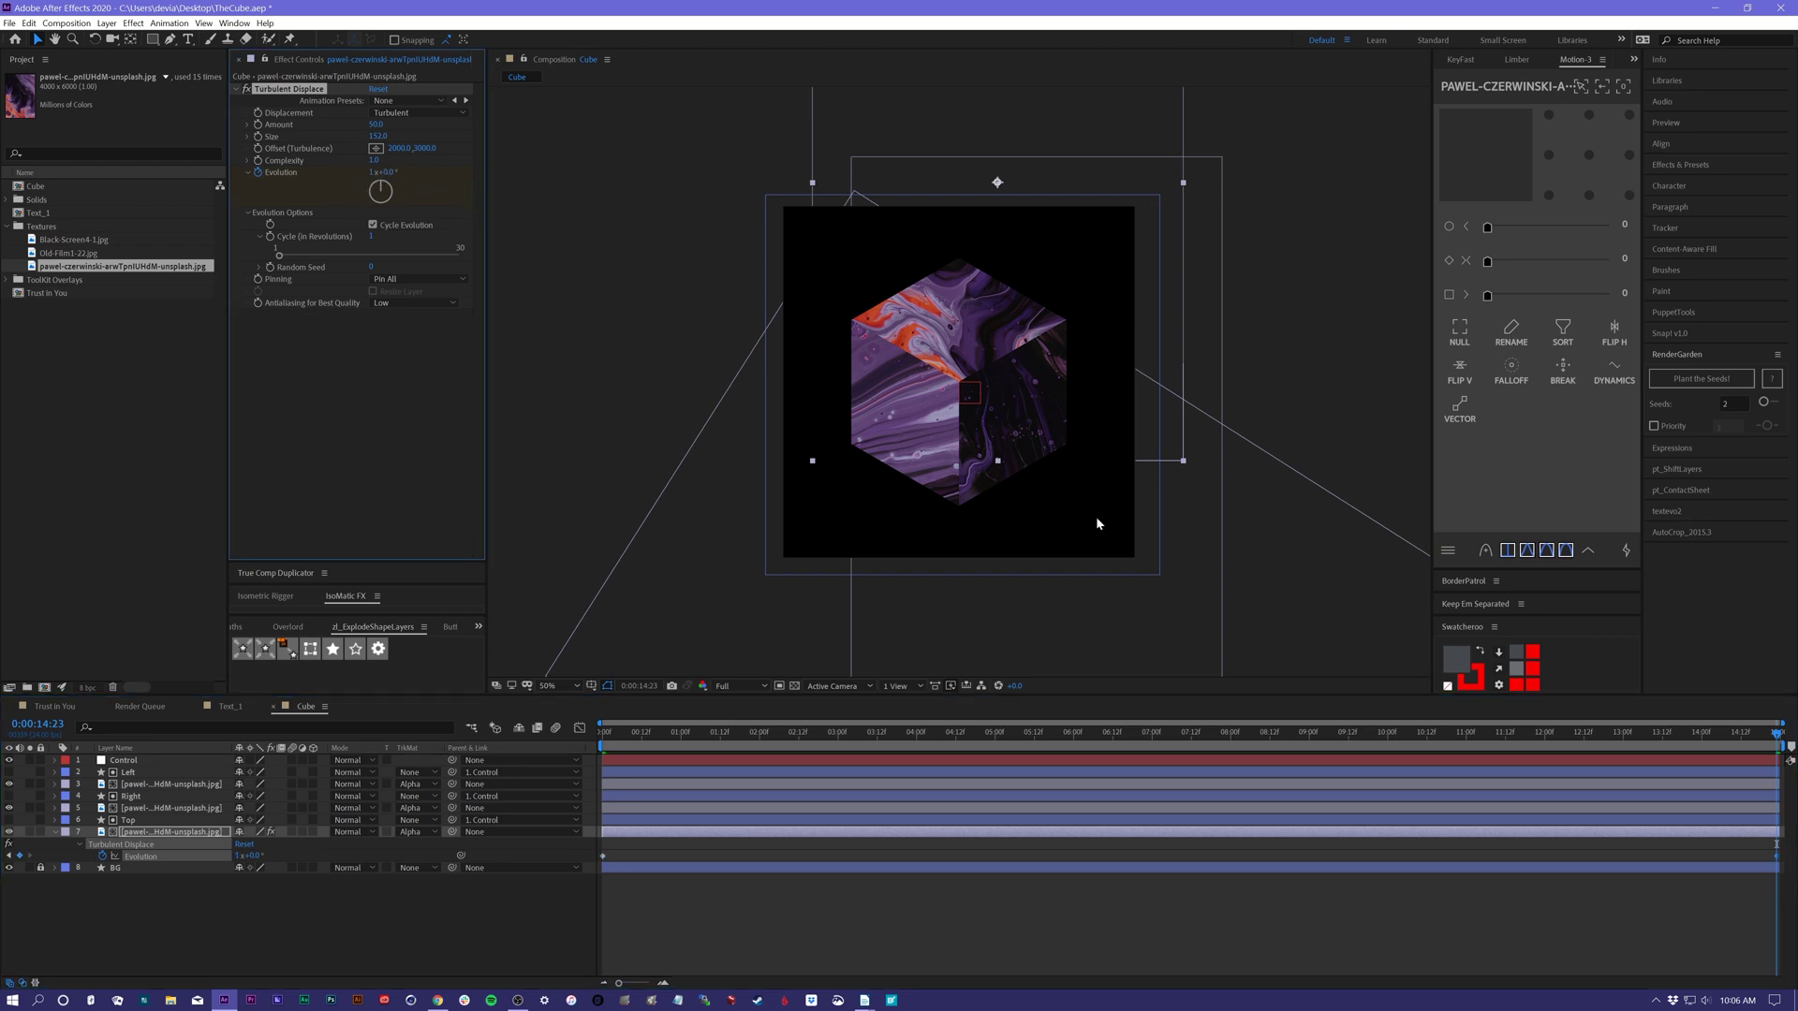
- Shift the ending Evolution keyframe to the very end of the timeline and preview the loop point
key(space)
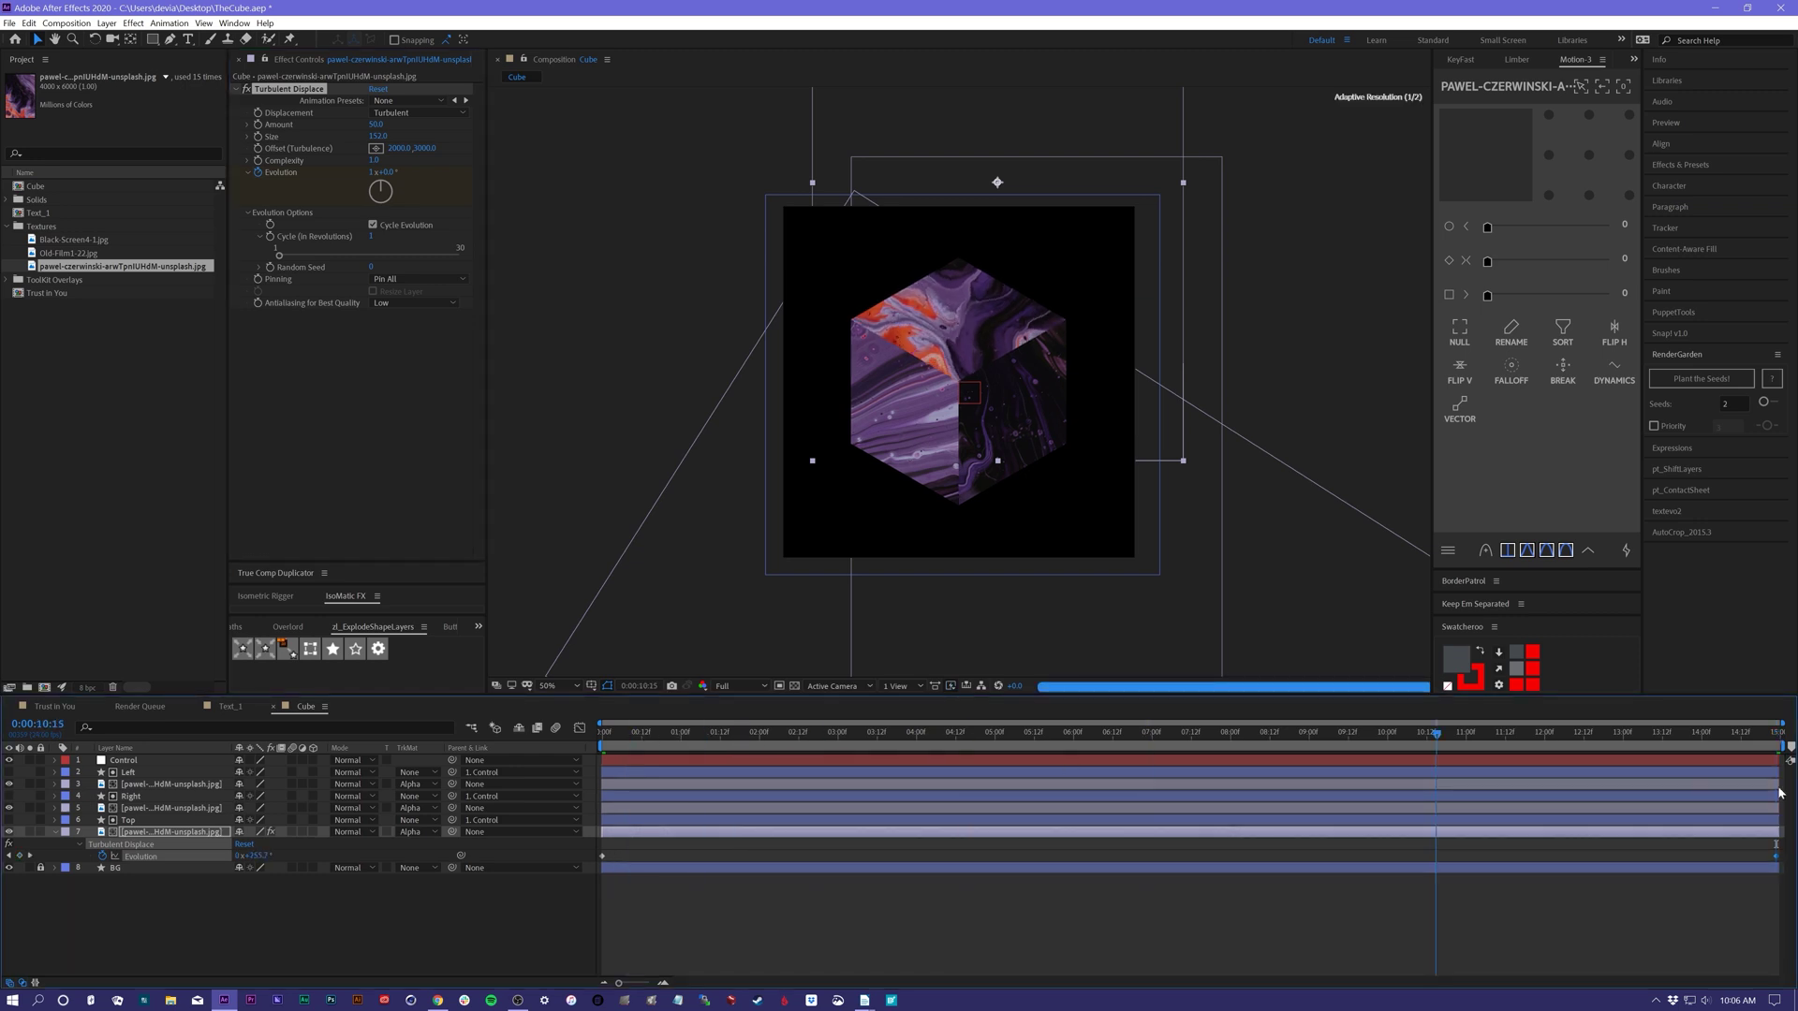
drag(1779, 790, 1740, 807)
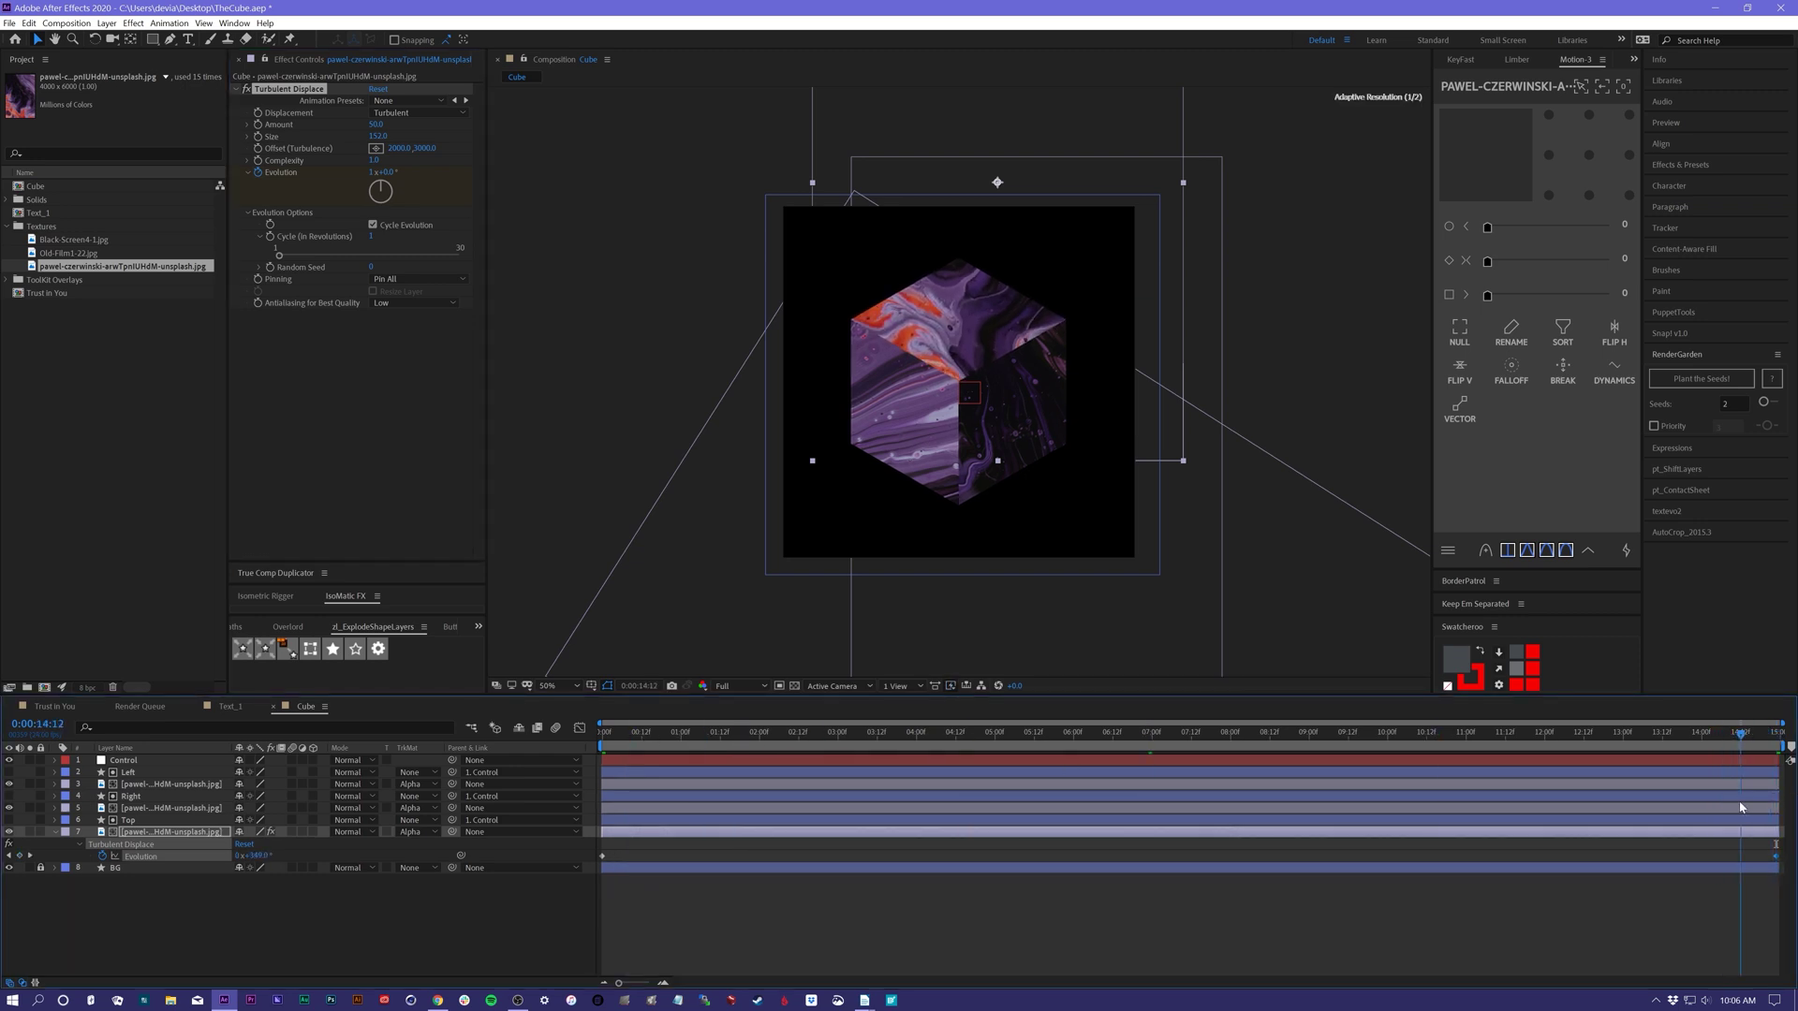
drag(1777, 856, 1782, 858)
click(1778, 735)
drag(590, 759, 1734, 767)
key(space)
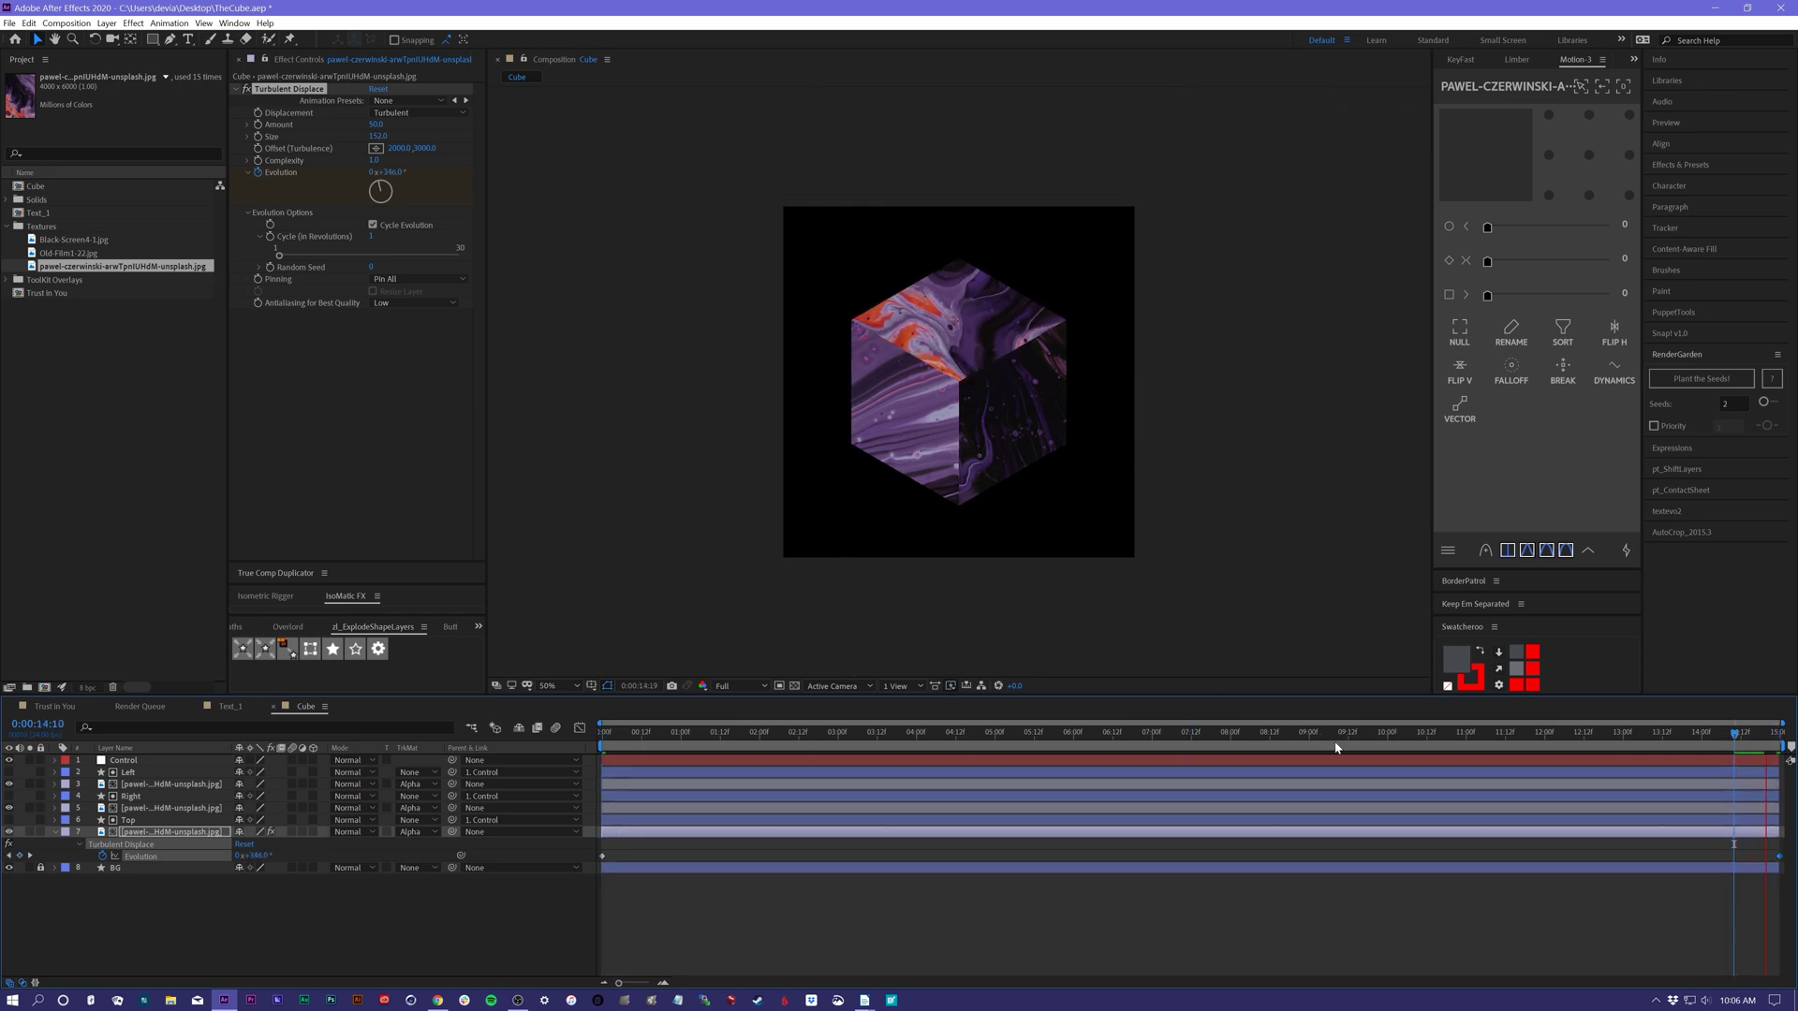
- Lower the preview resolution to Half, play across the loop point and return to the first frame
click(747, 684)
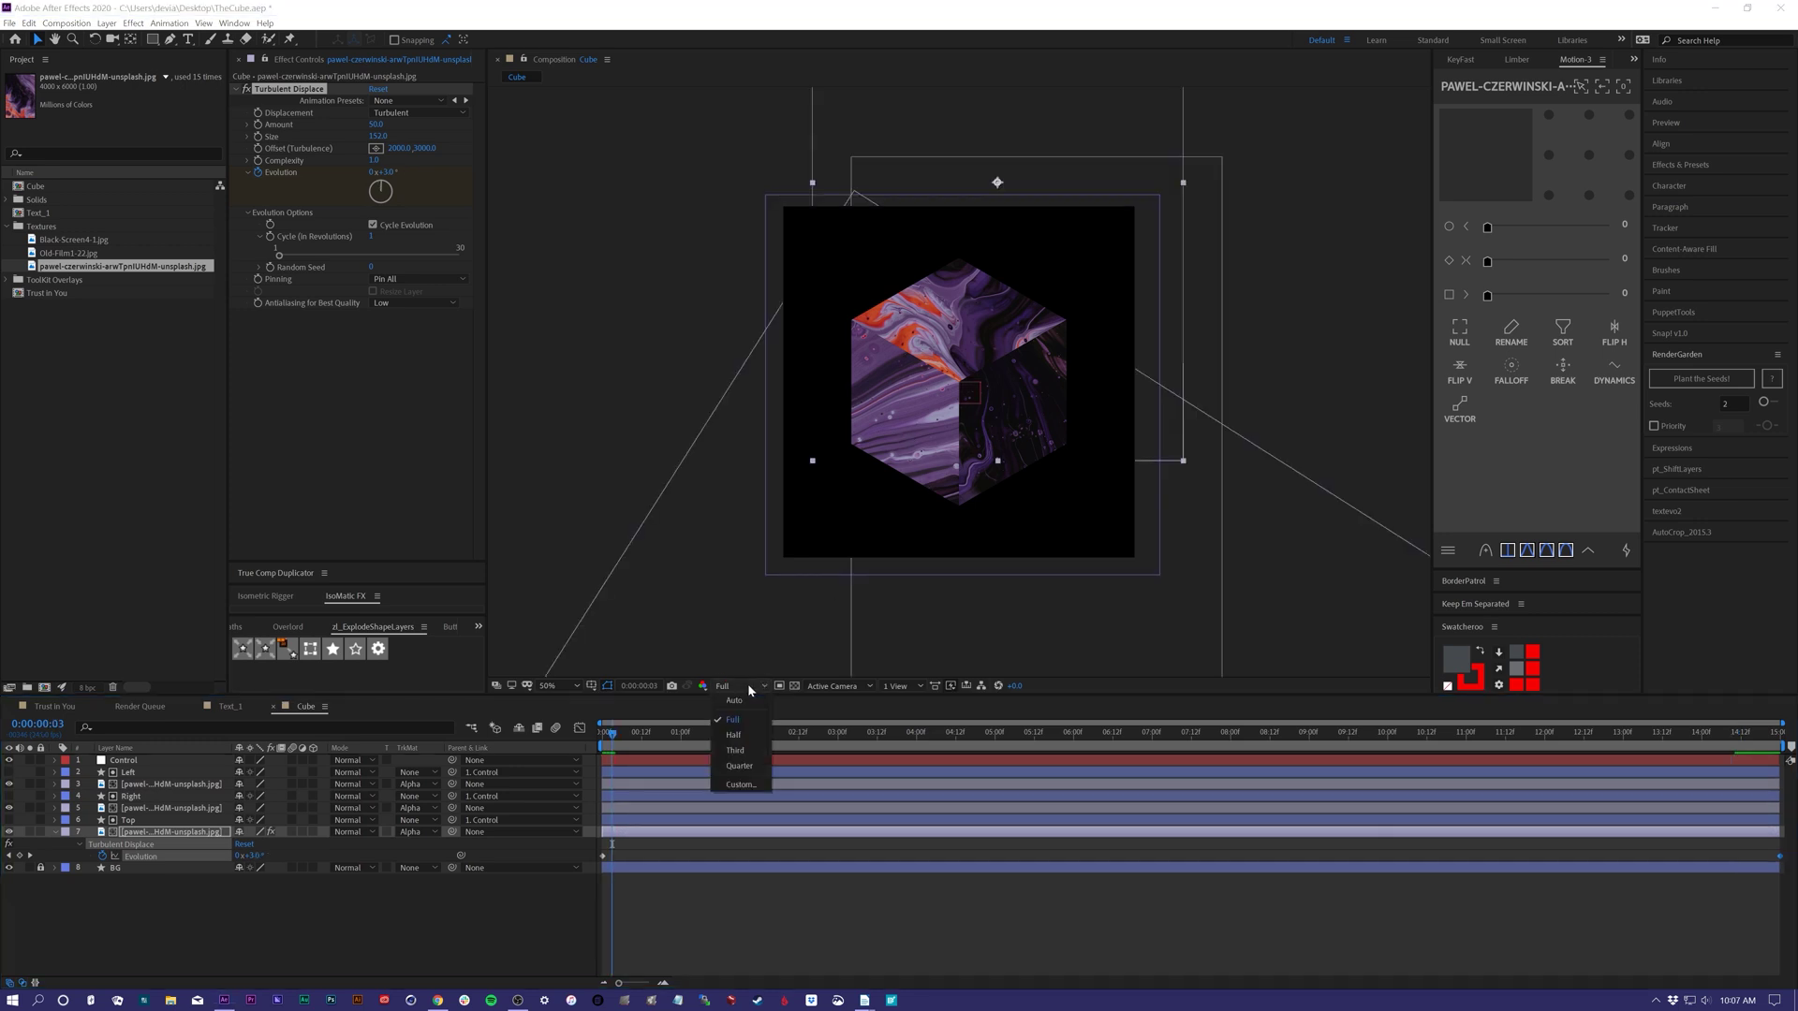
click(736, 739)
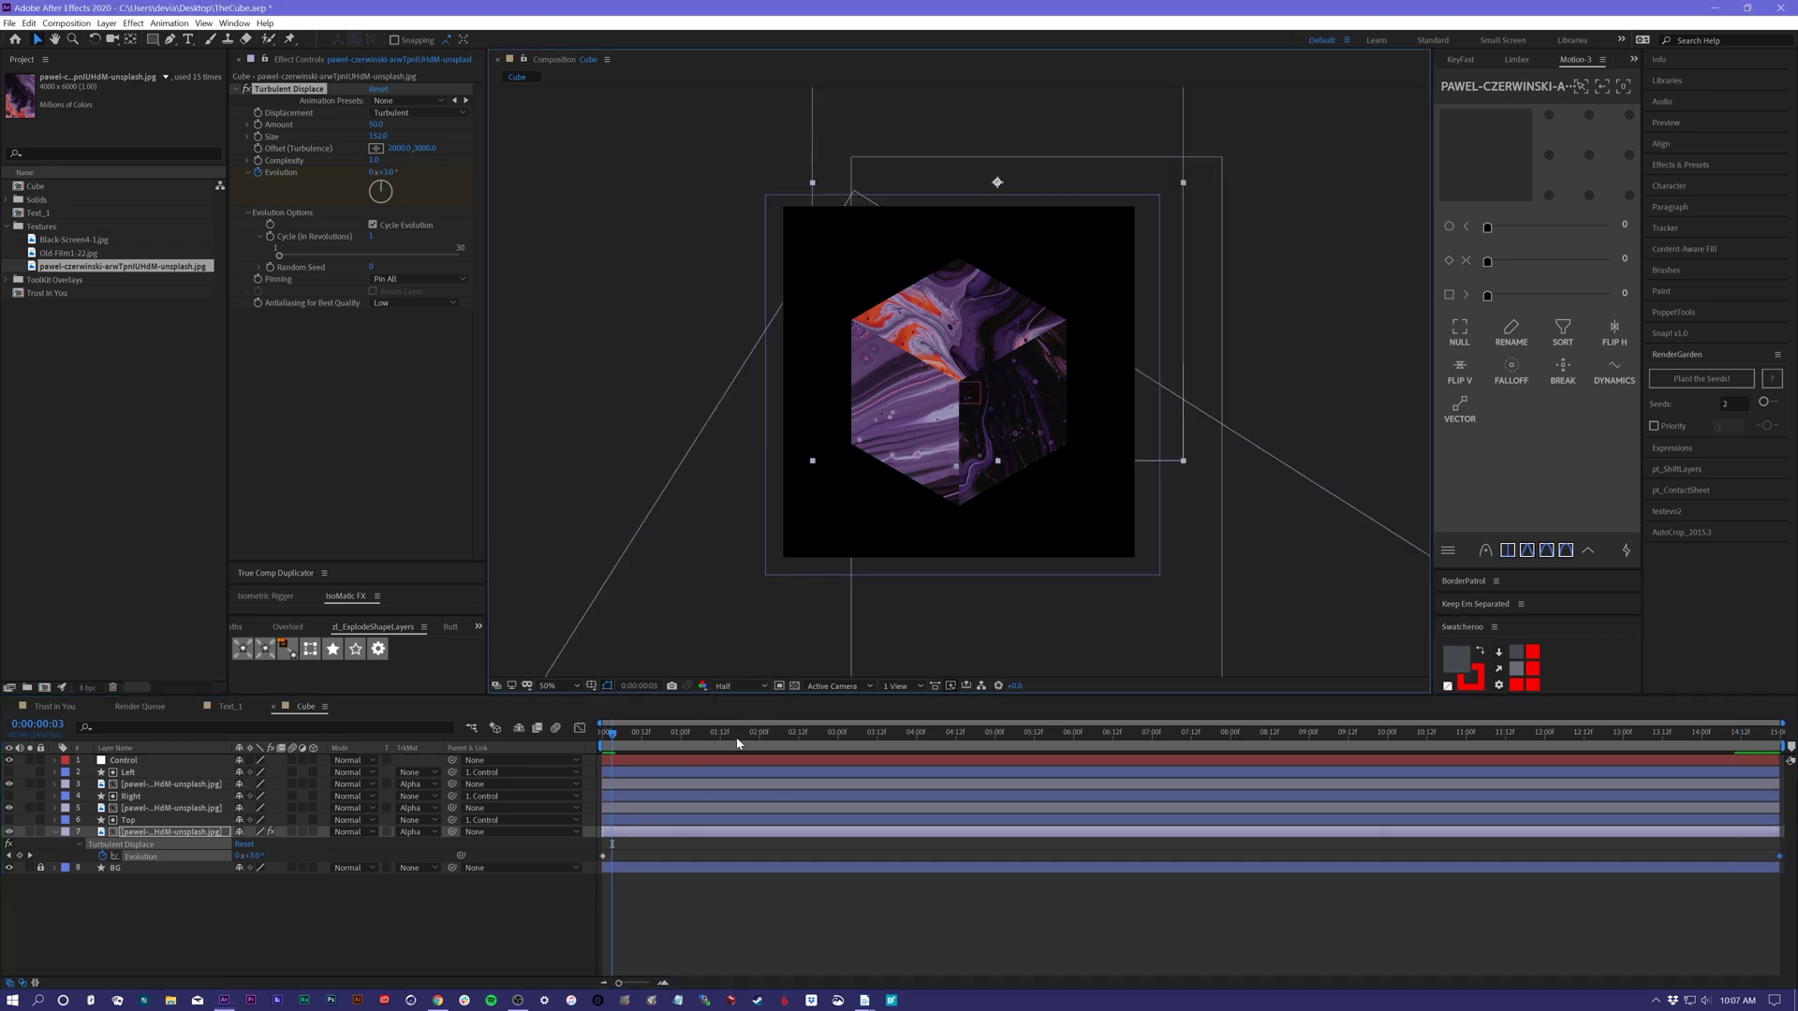
click(736, 744)
click(1756, 737)
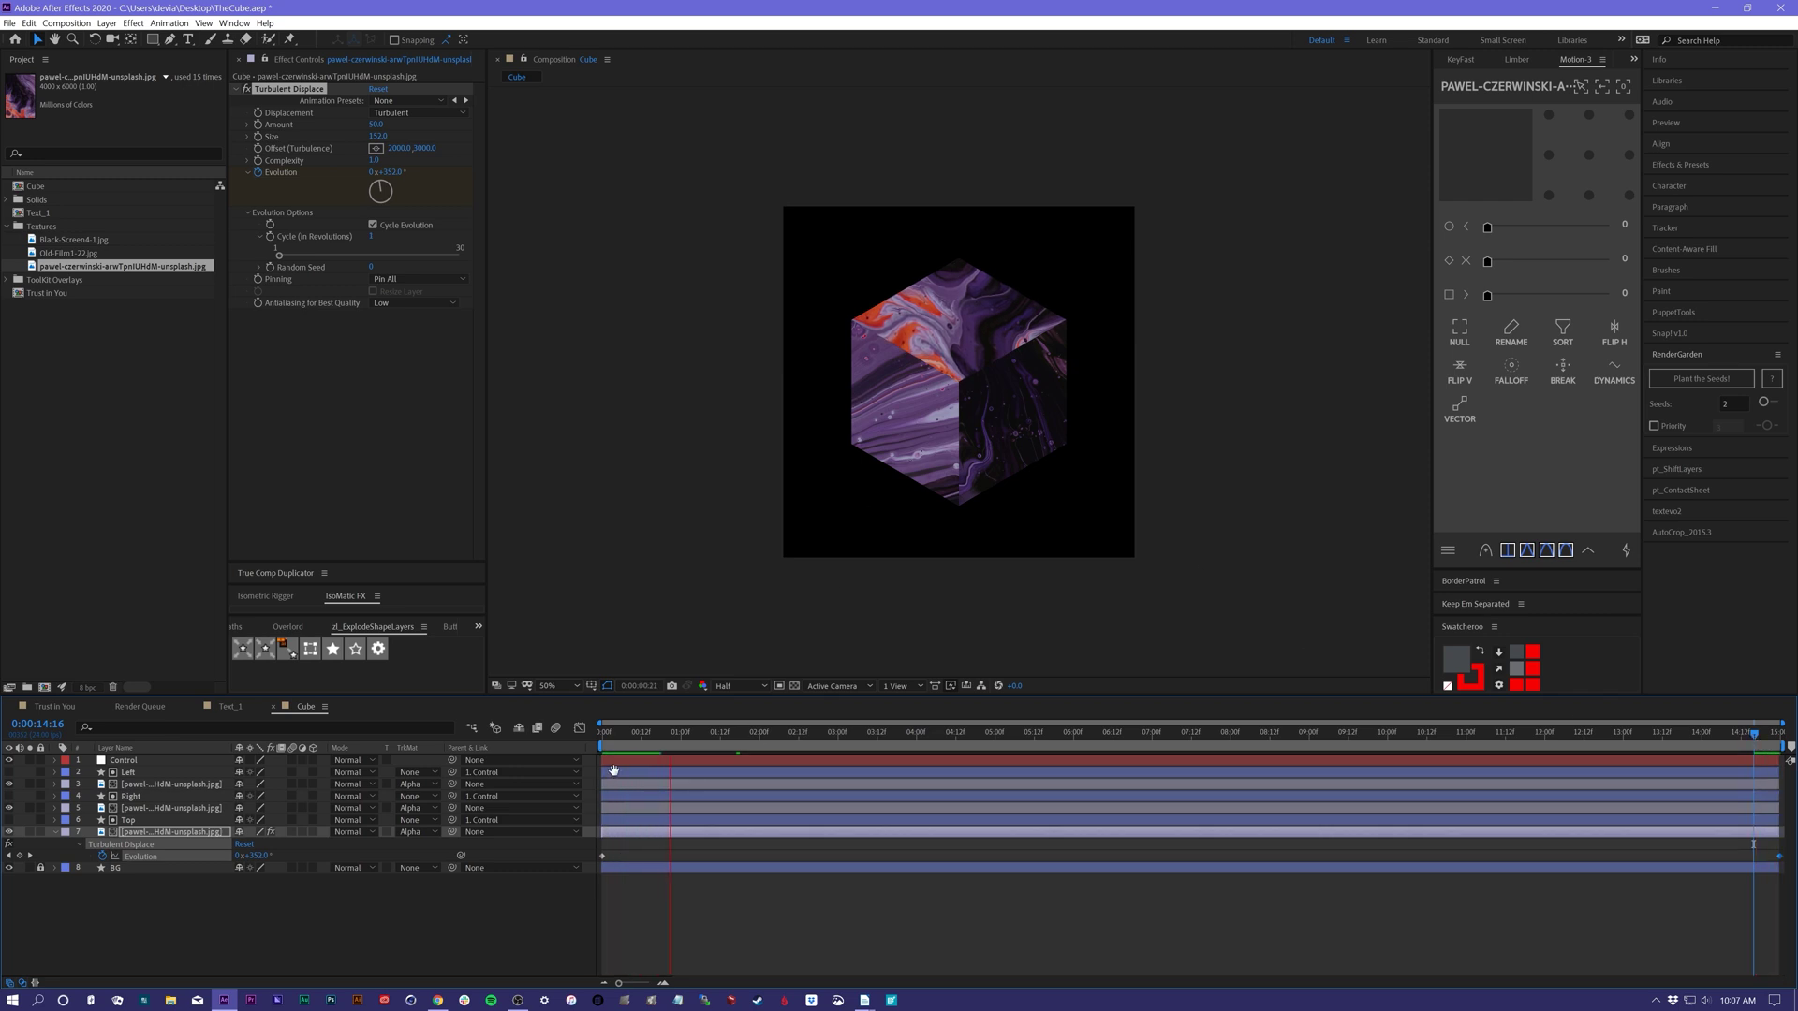
key(Home)
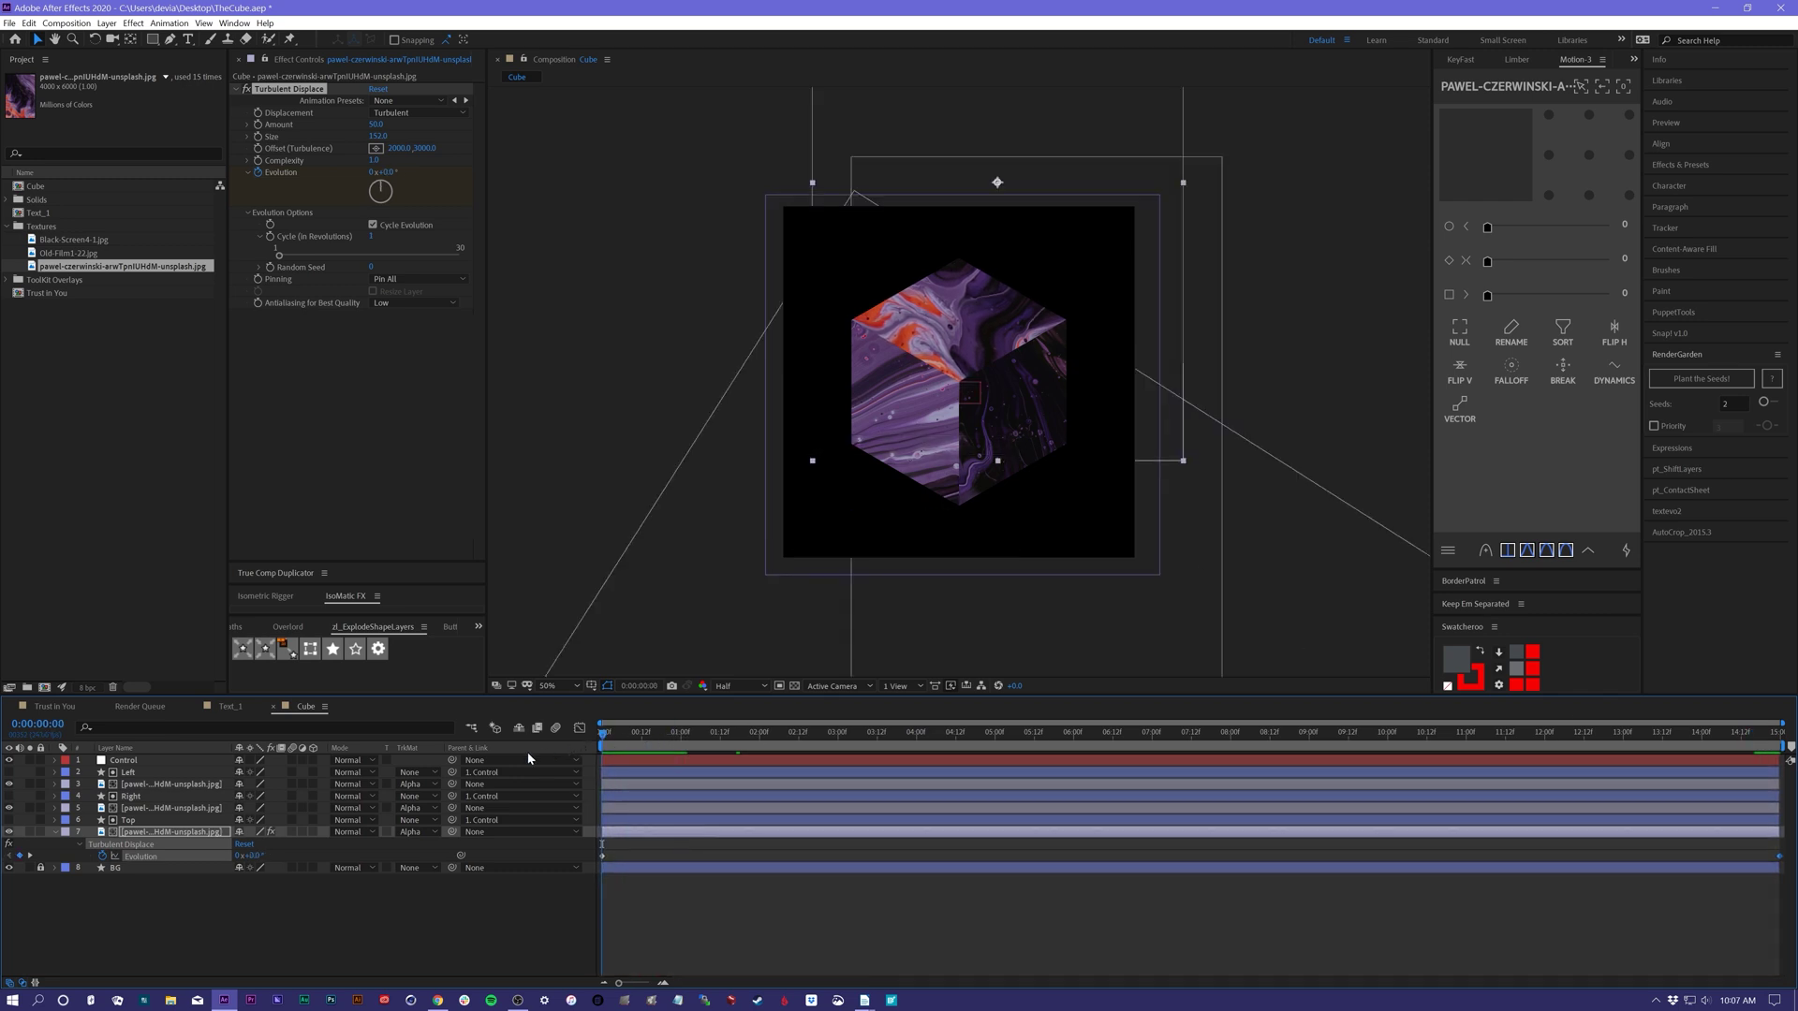
- Copy the Effects of the texture beneath the Top layer and paste them onto the left and right face textures
click(55, 832)
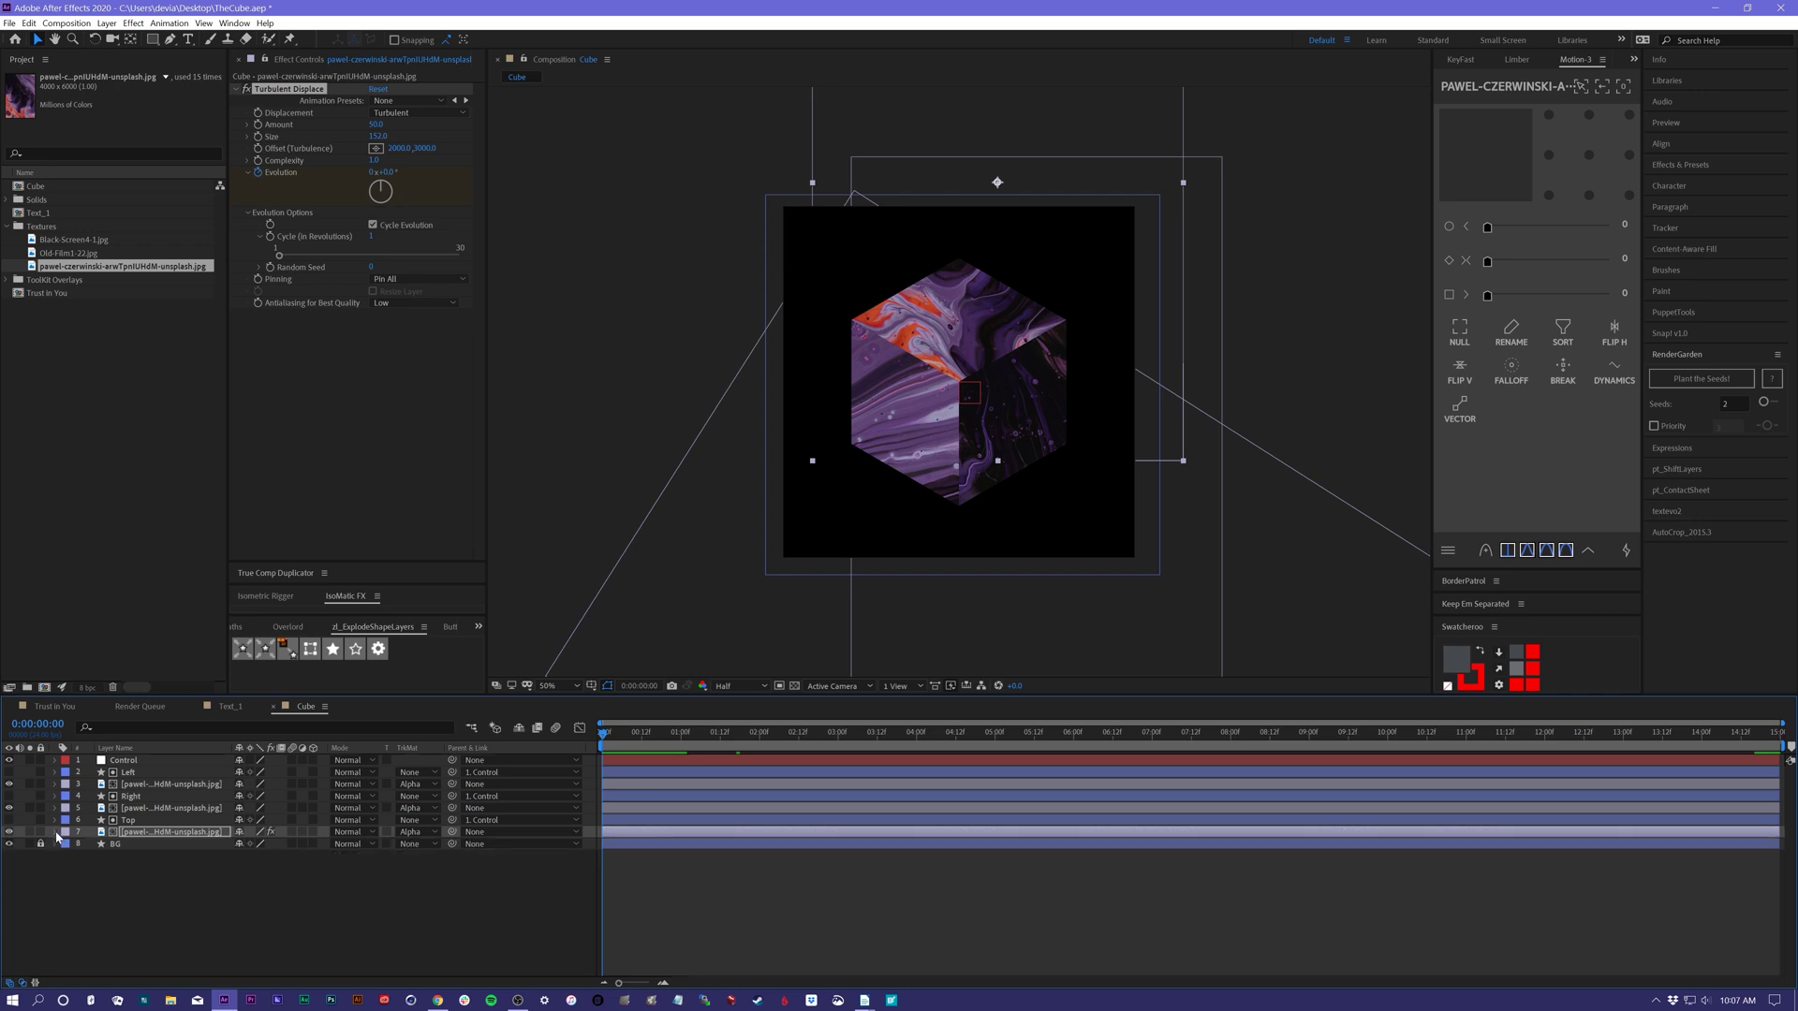
click(55, 833)
scroll(68, 835, down, 1)
click(68, 818)
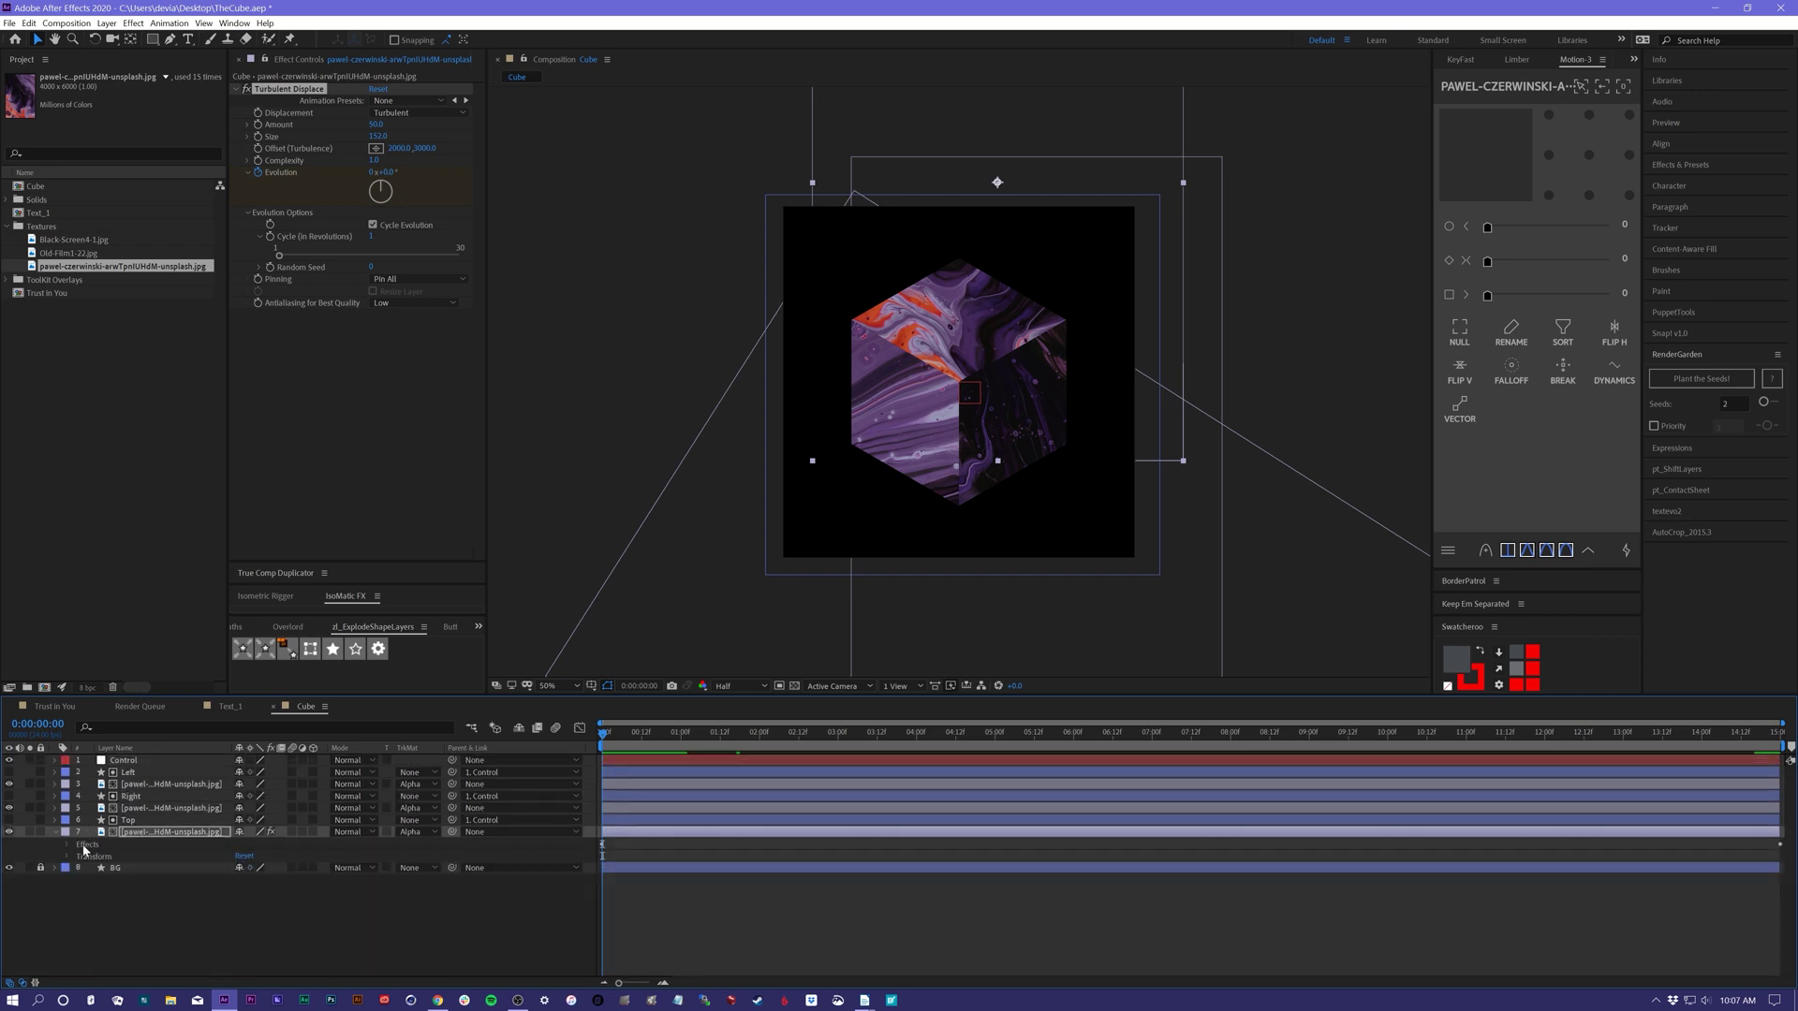
click(84, 845)
key(ctrl+c)
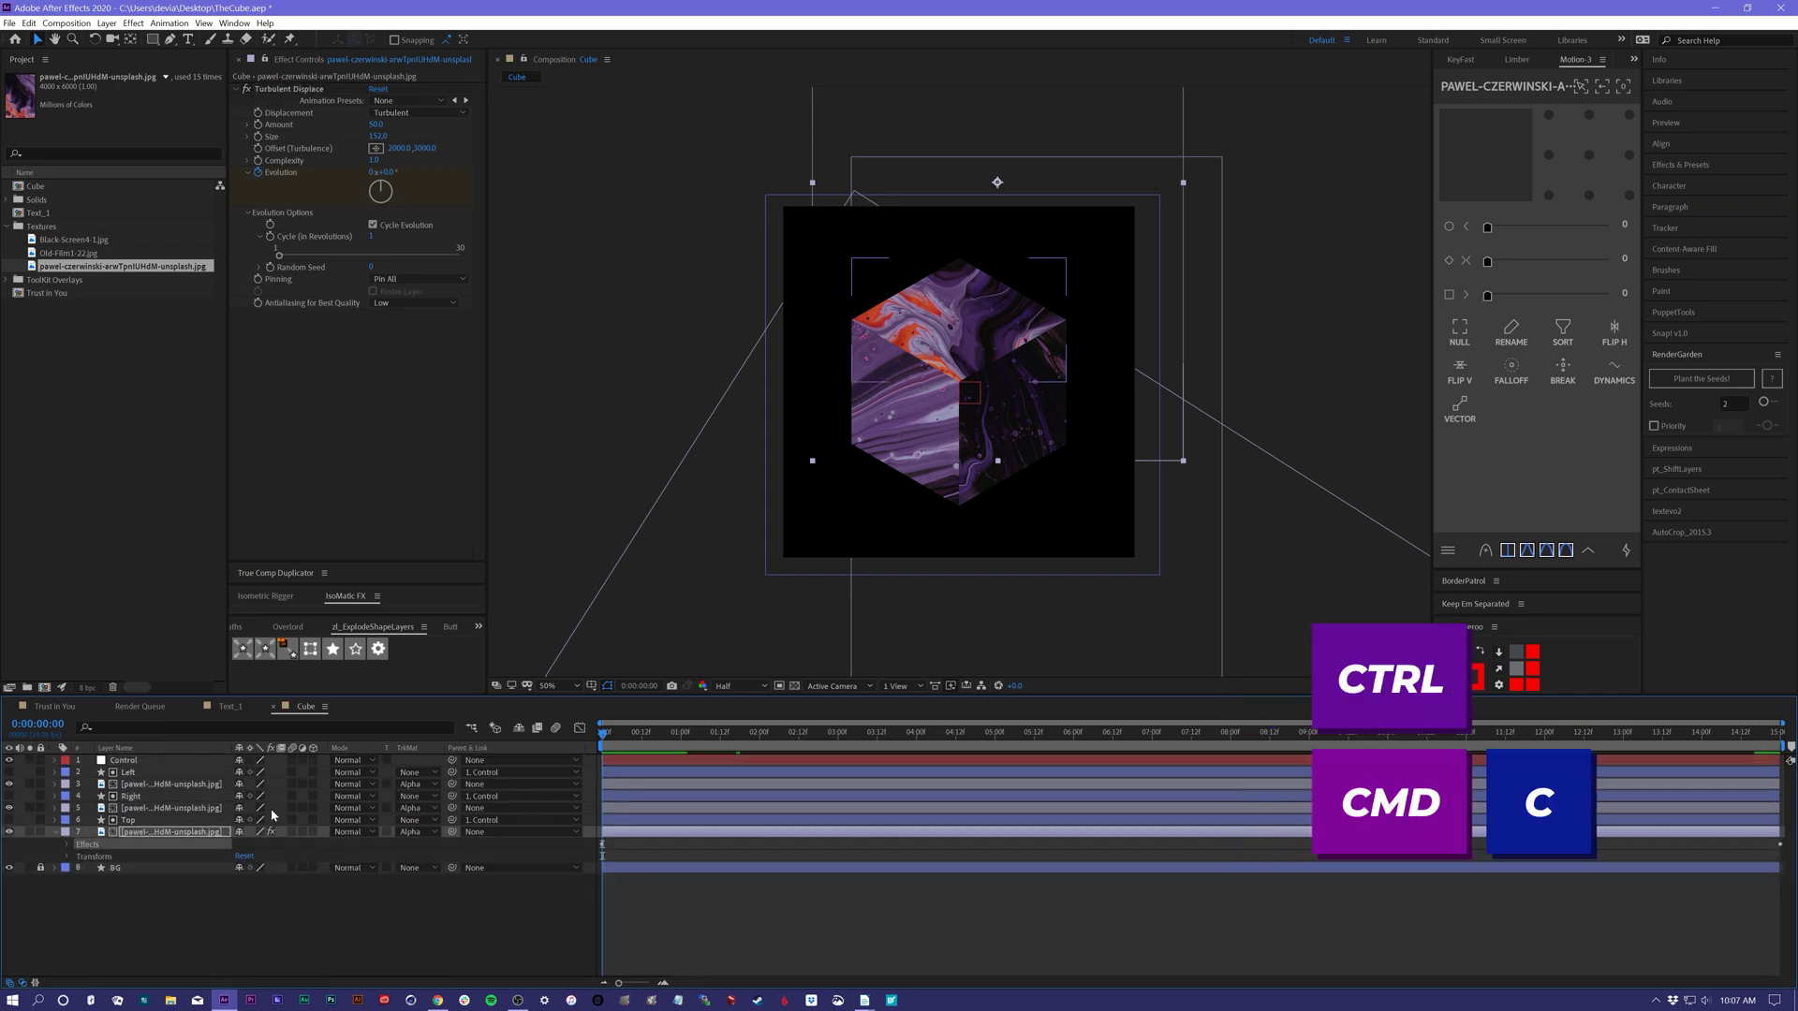
click(614, 785)
ctrl+click(615, 809)
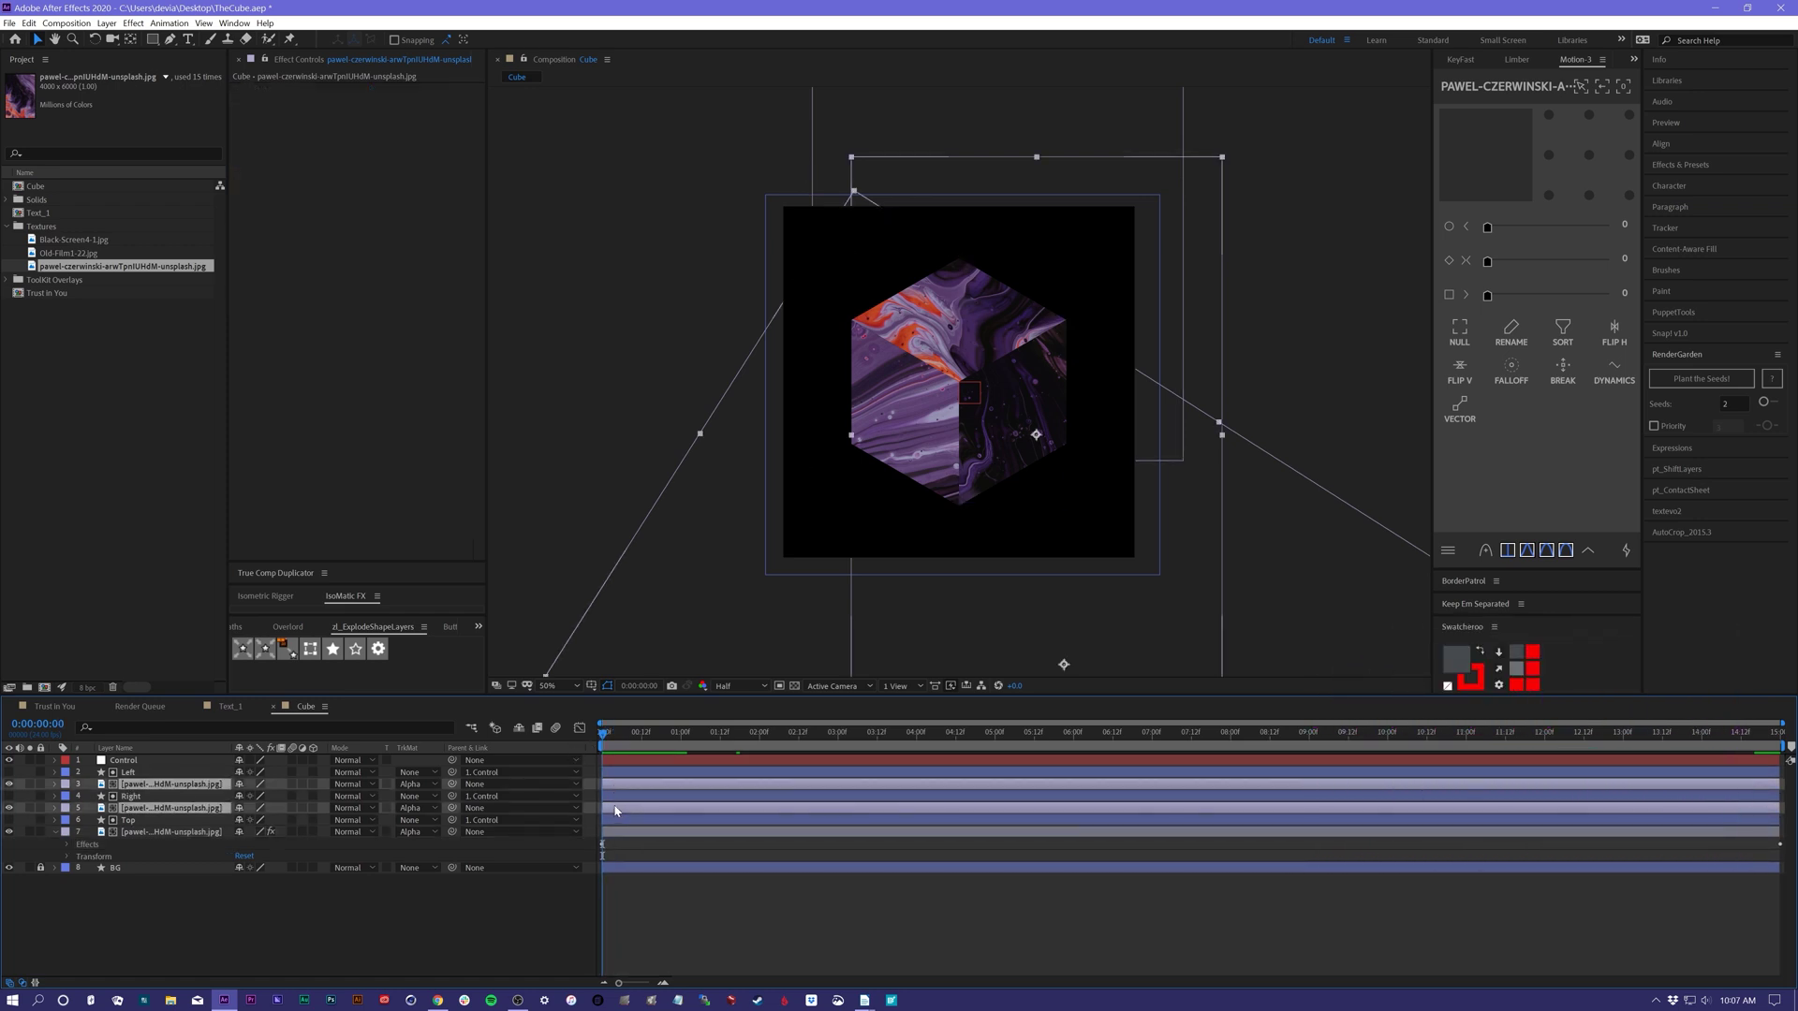
key(ctrl+v)
- Preview the moving textures on all three cube faces and compare the cube with the Trust In You composition
click(633, 735)
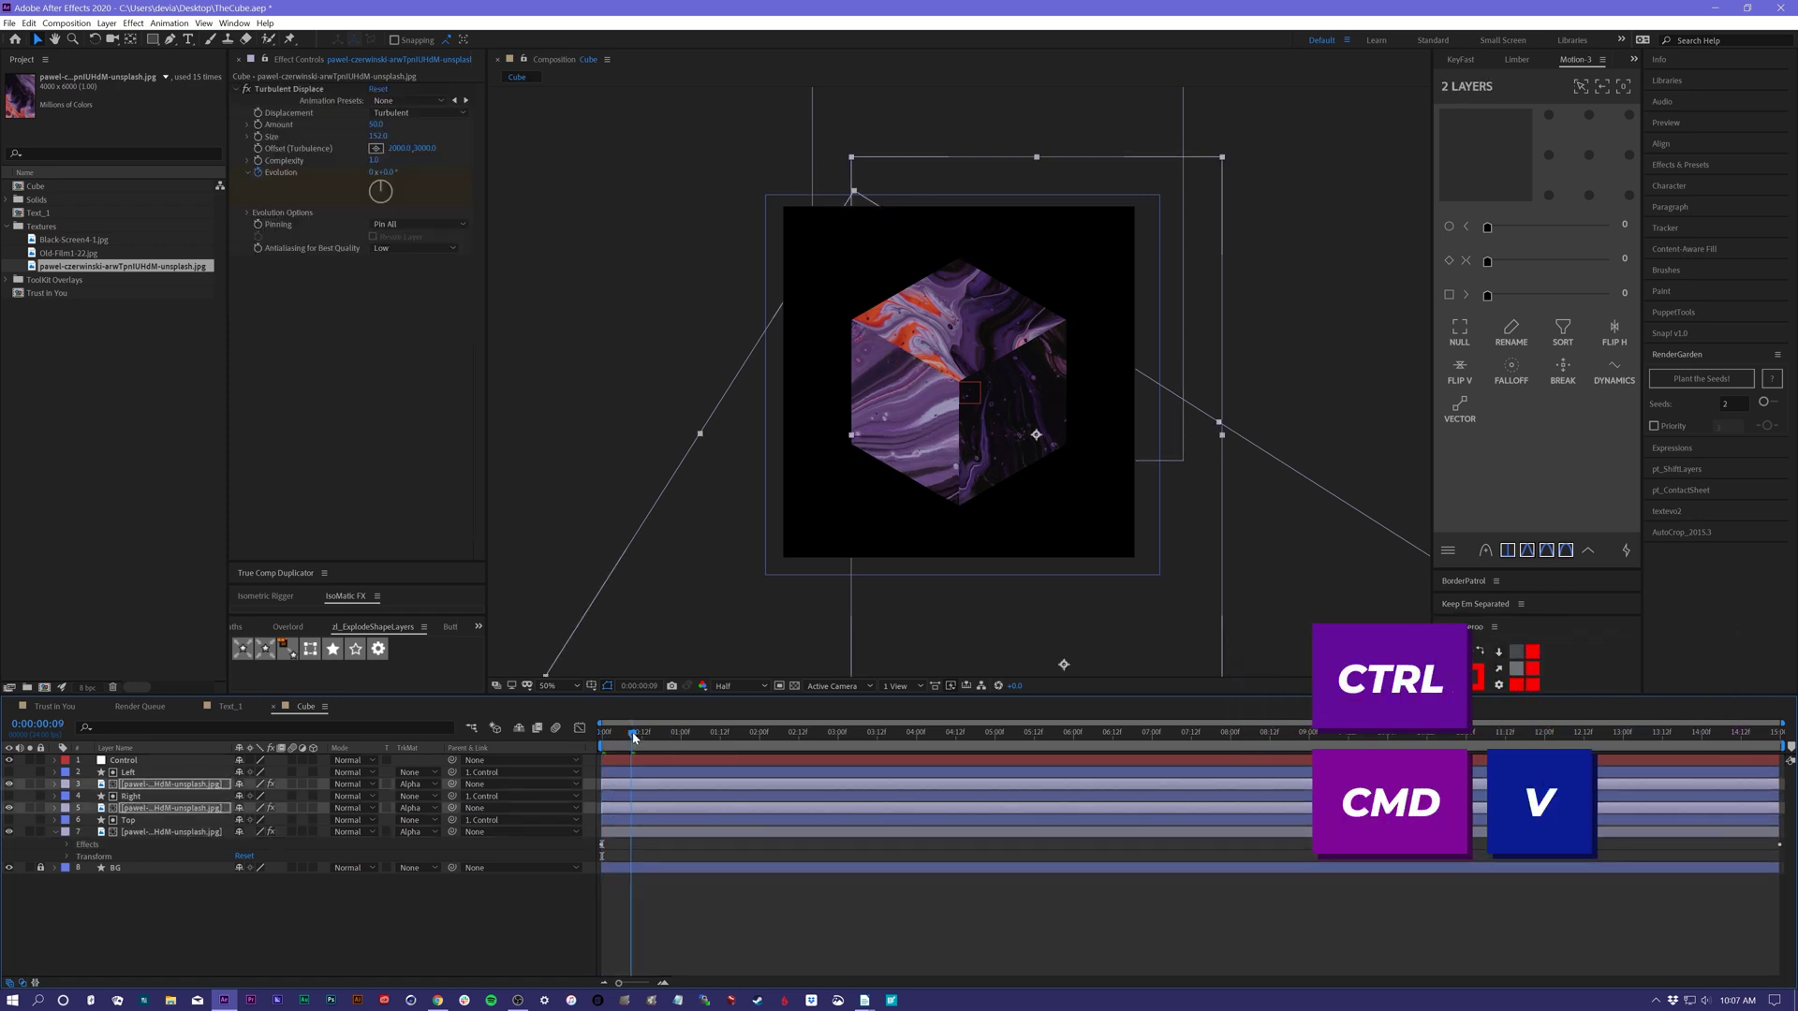
drag(633, 734, 521, 756)
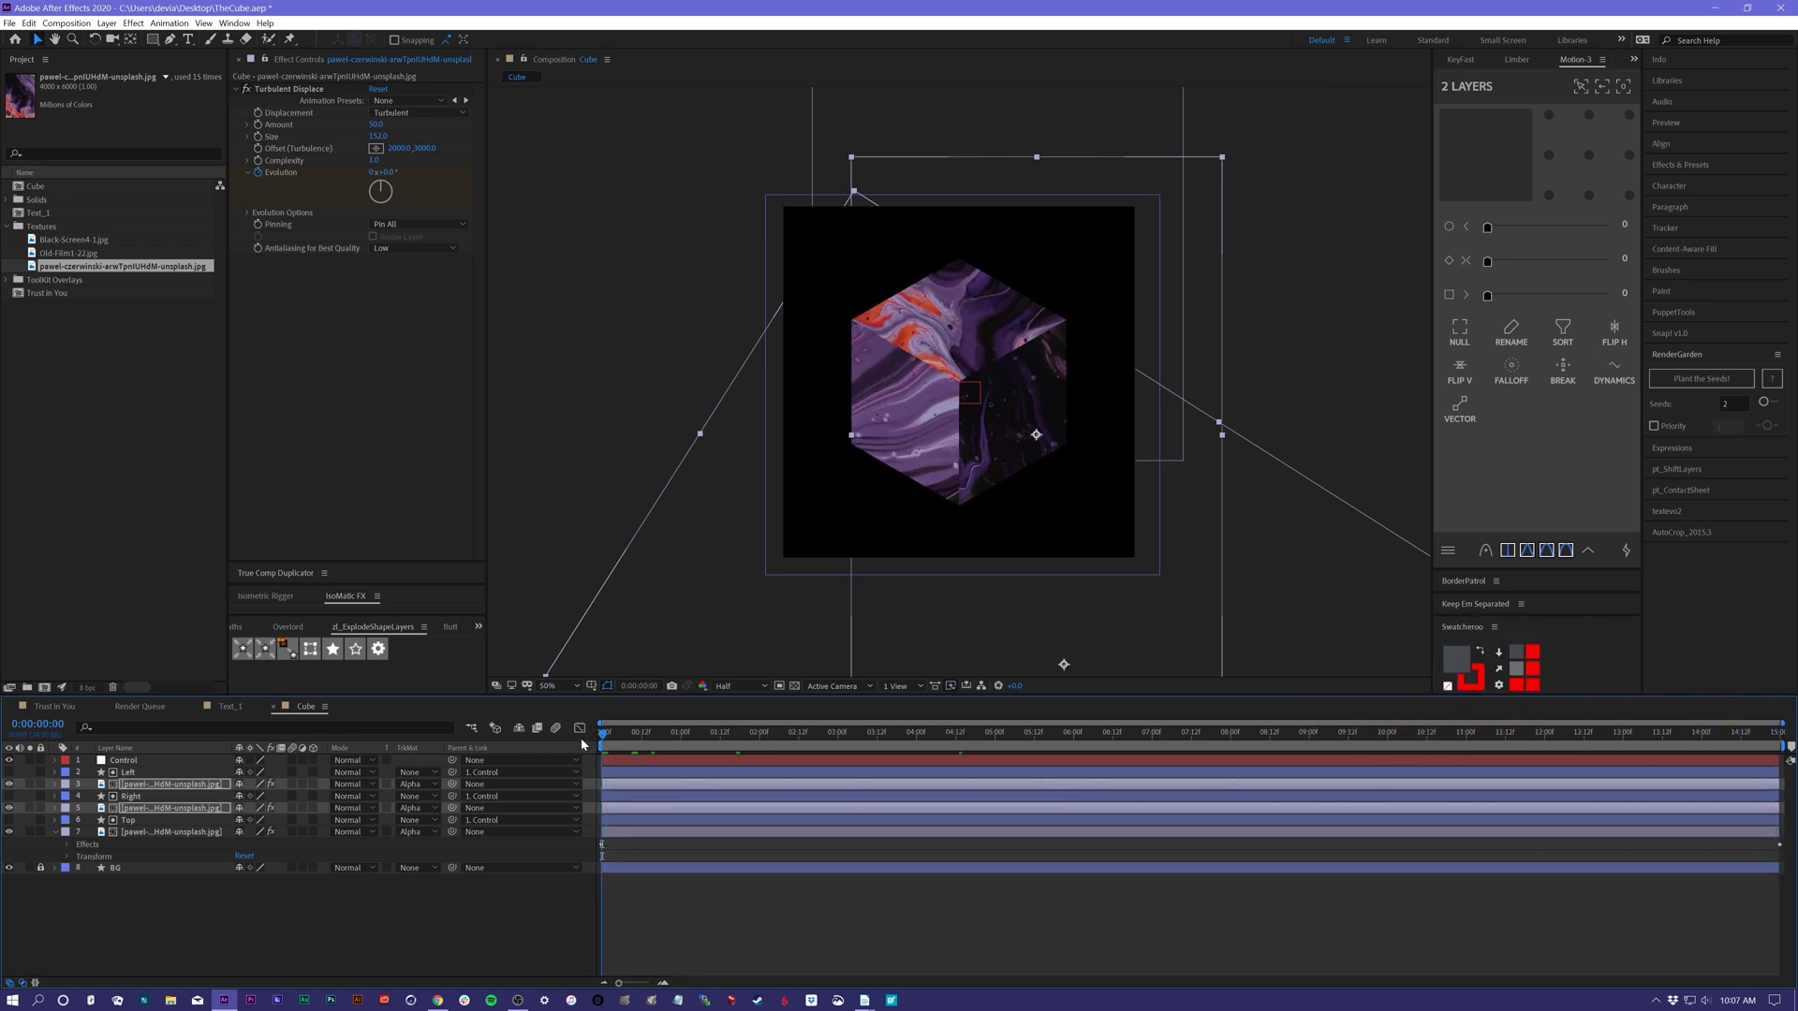
drag(605, 743, 1754, 735)
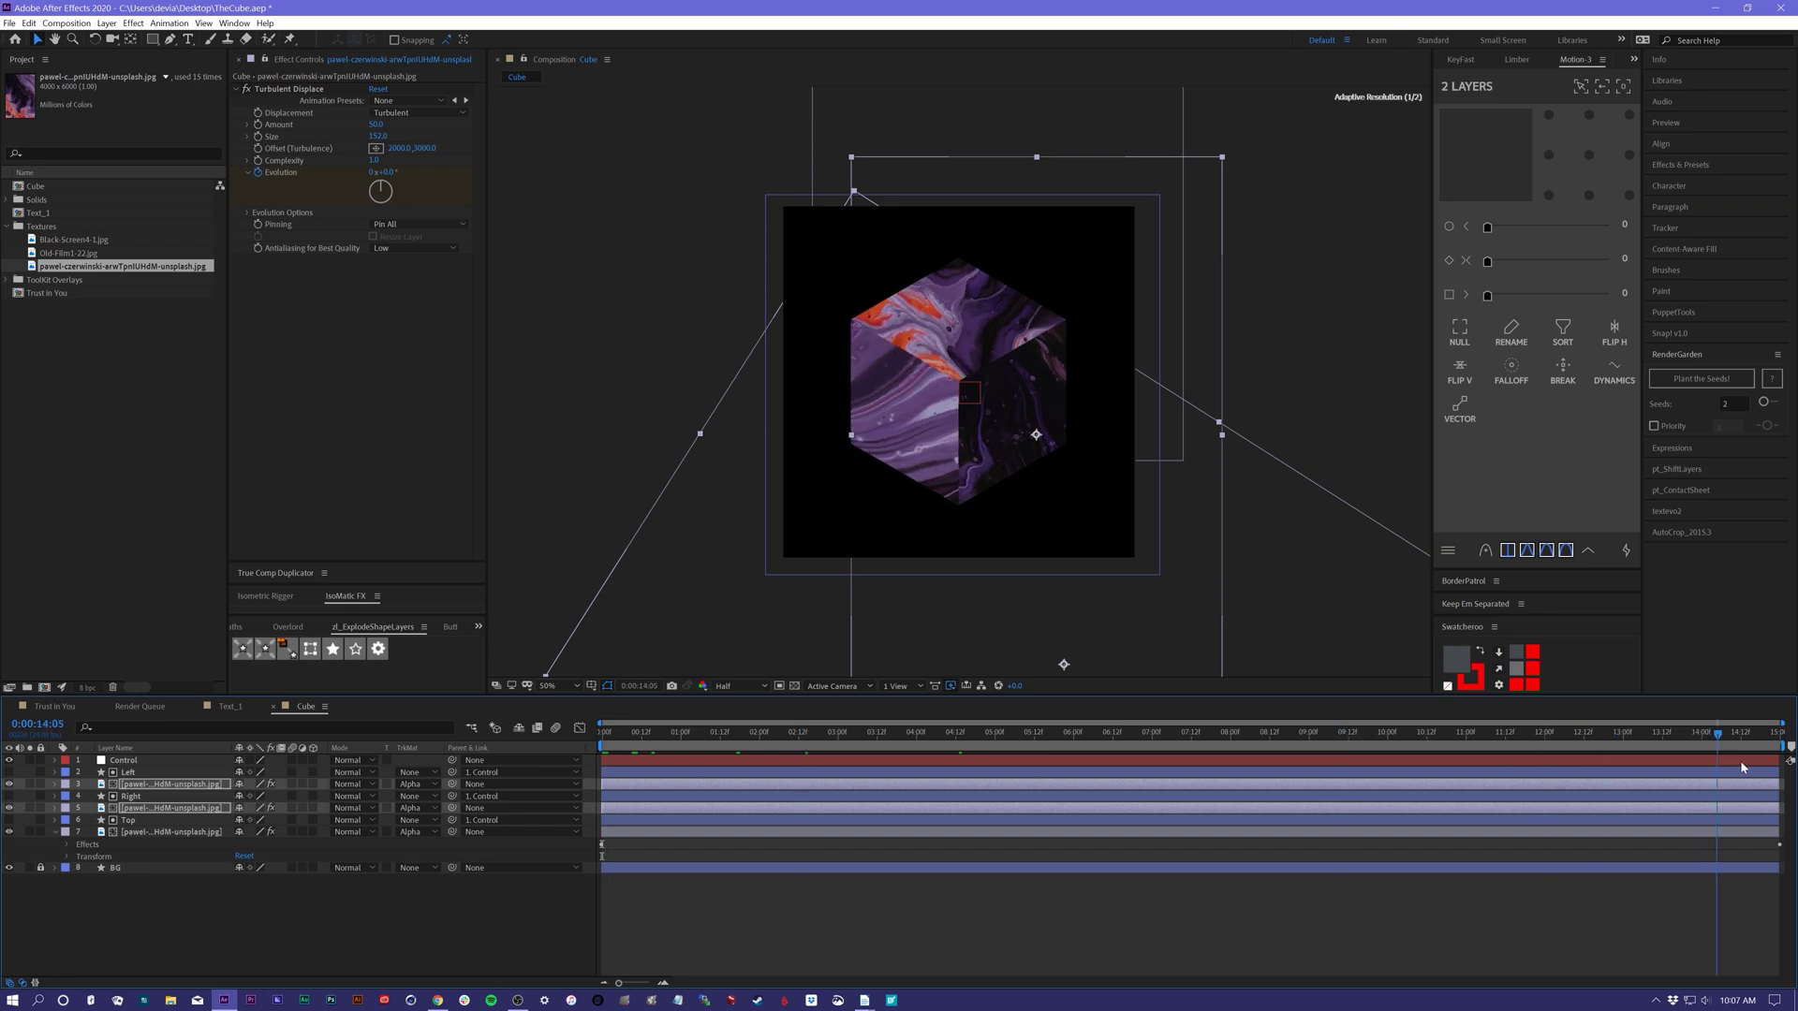
key(space)
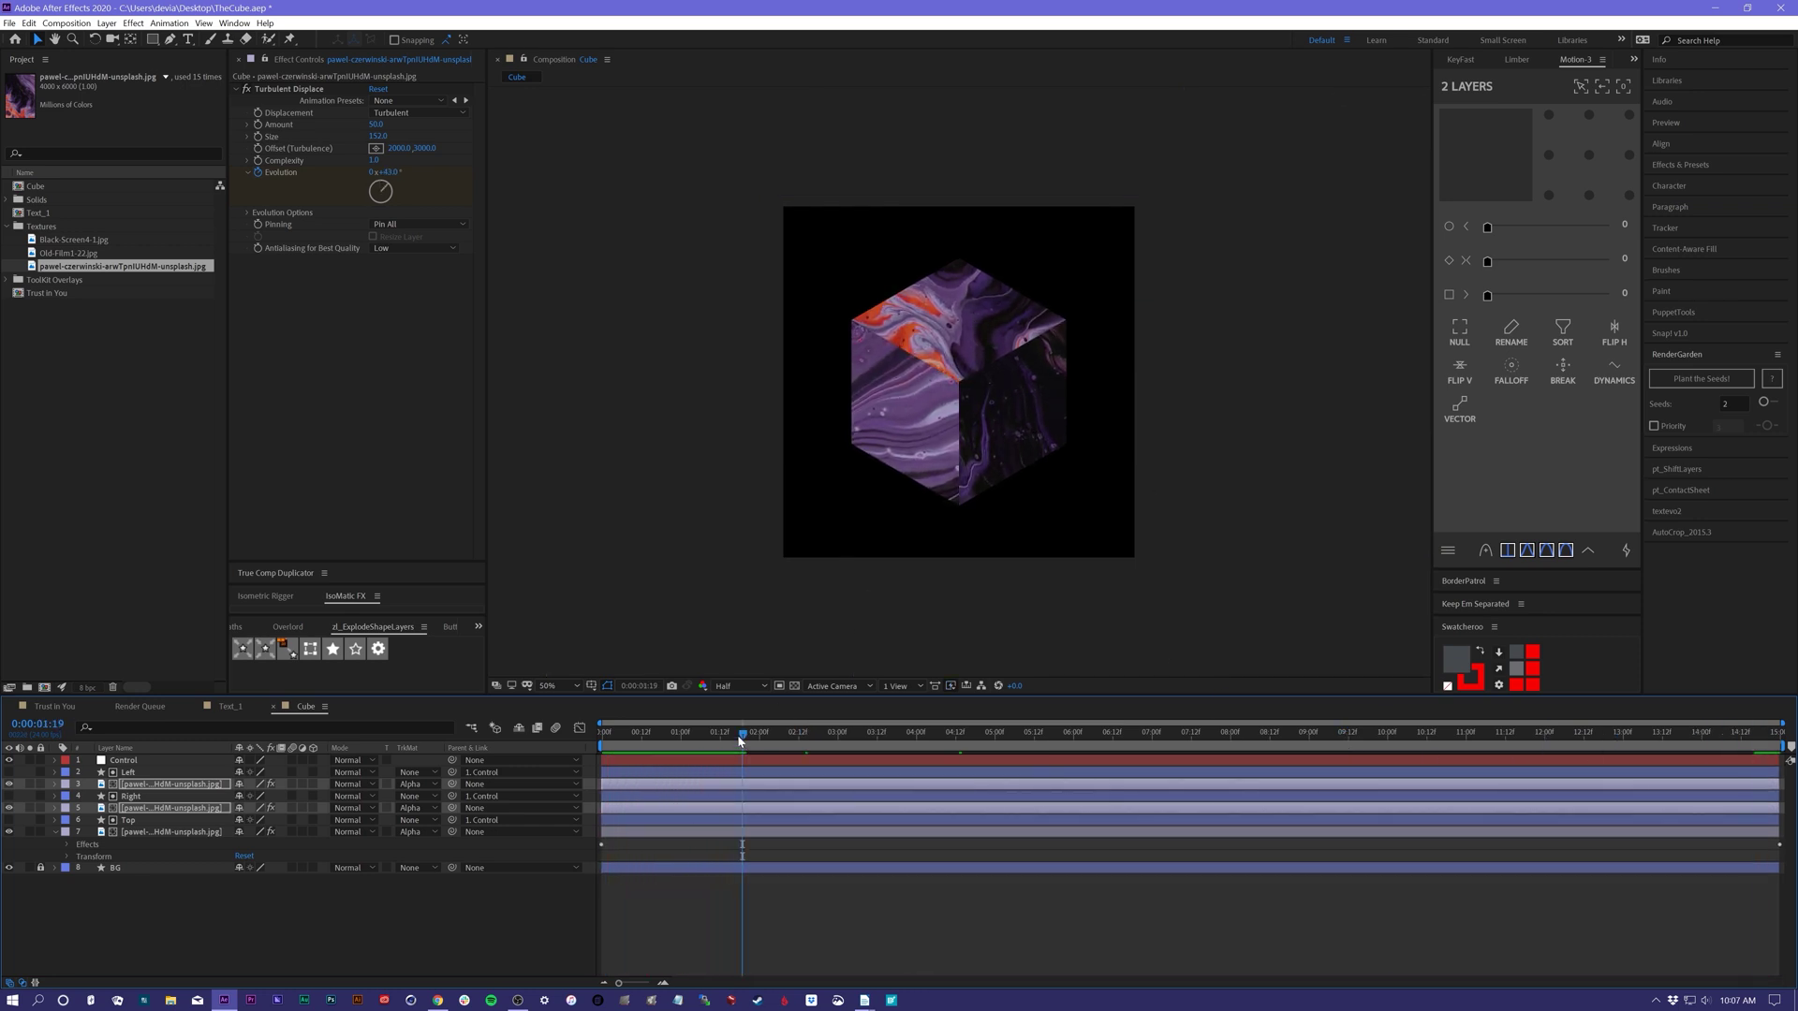
key(space)
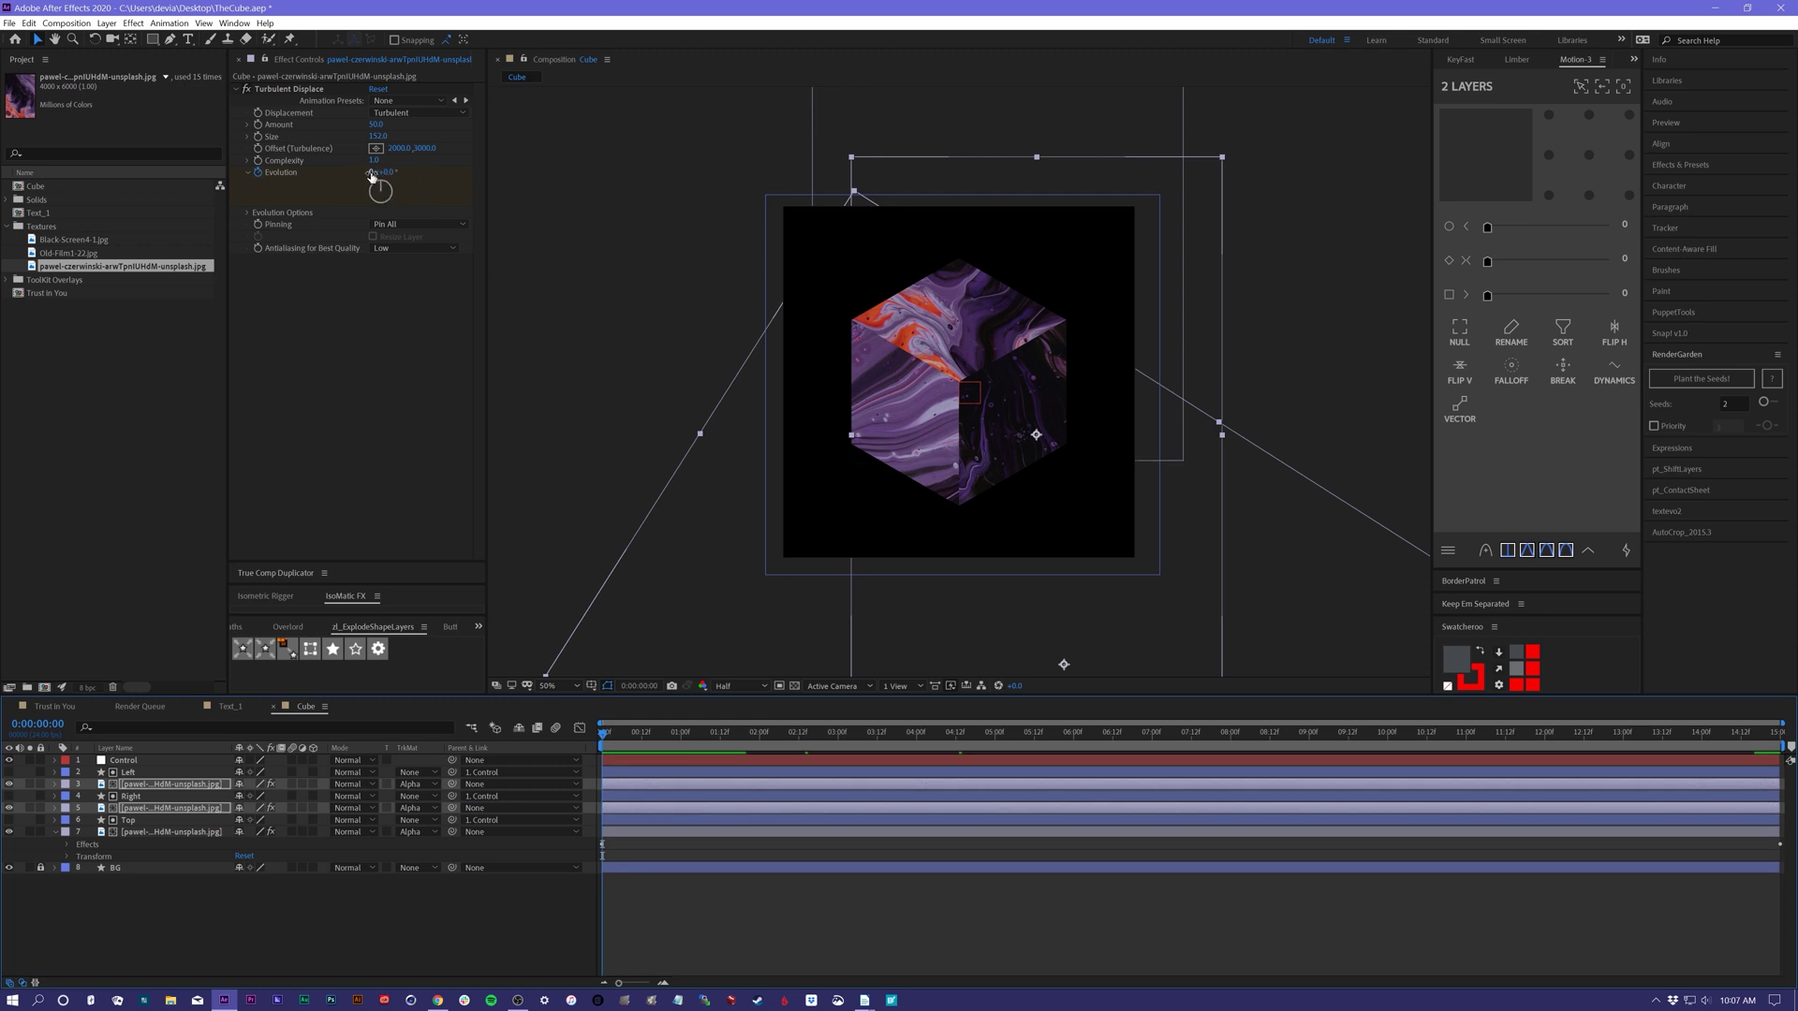
drag(633, 737, 575, 756)
click(773, 882)
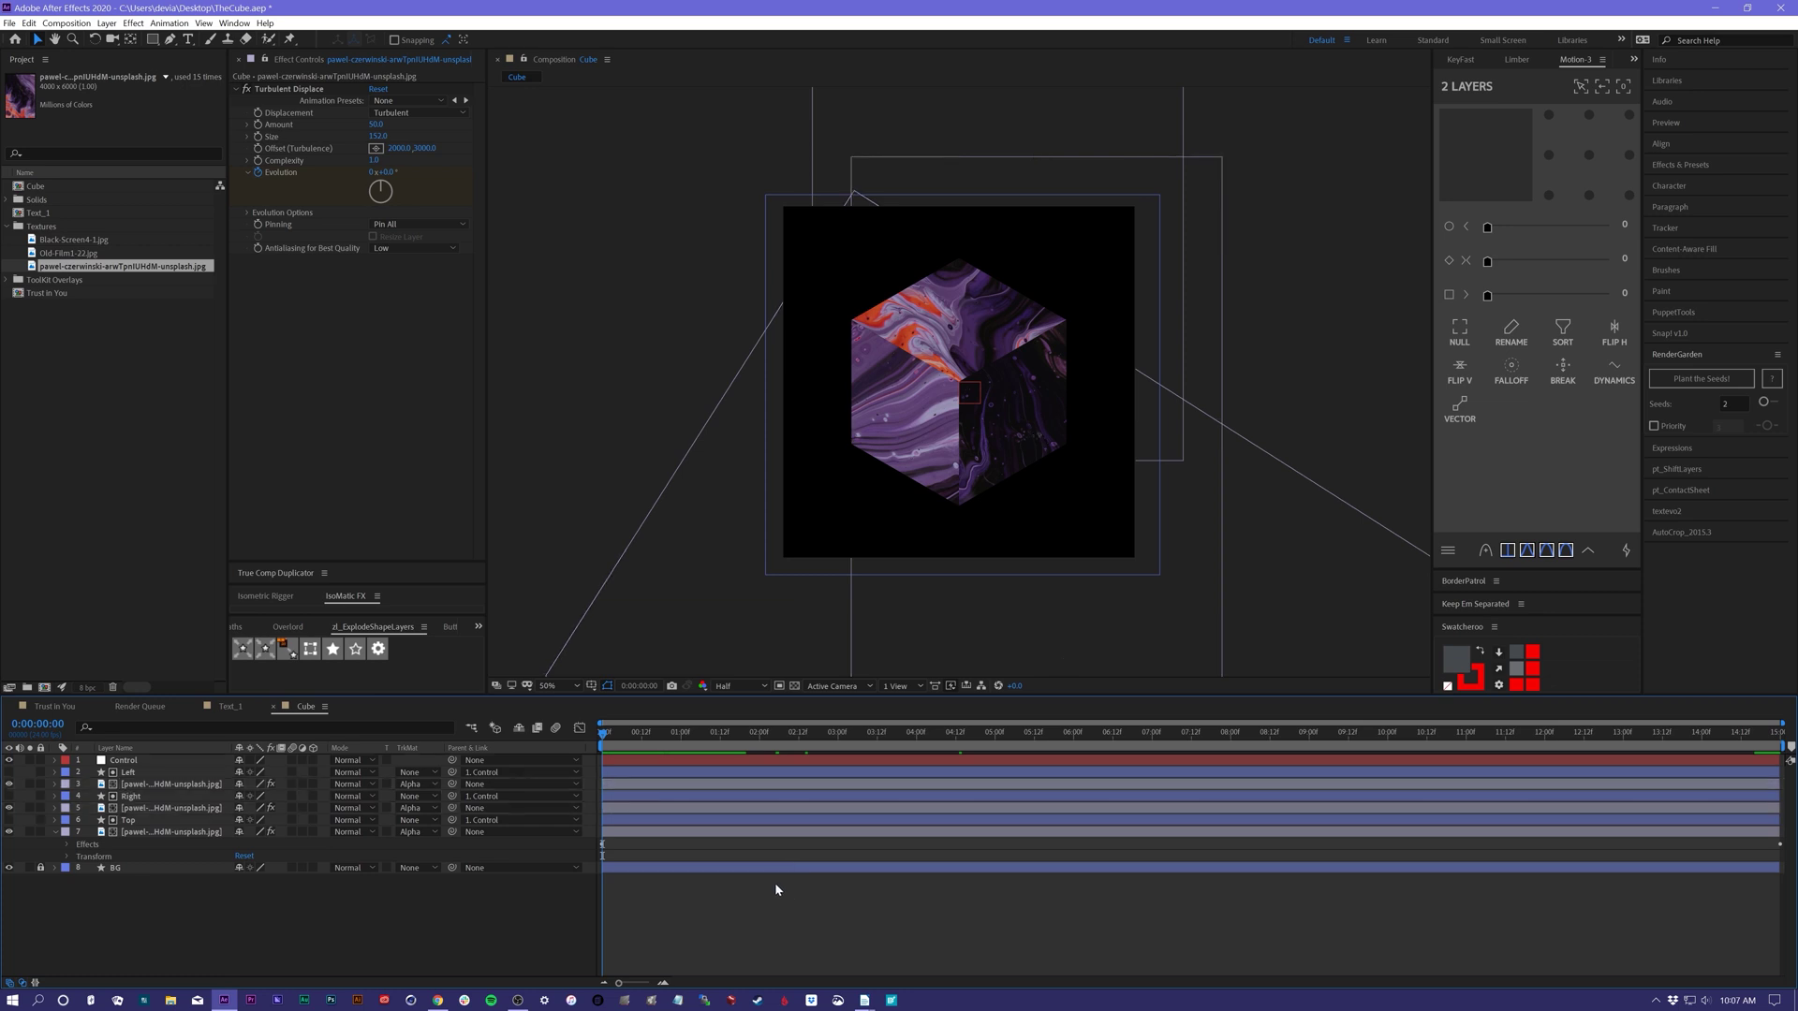
click(58, 706)
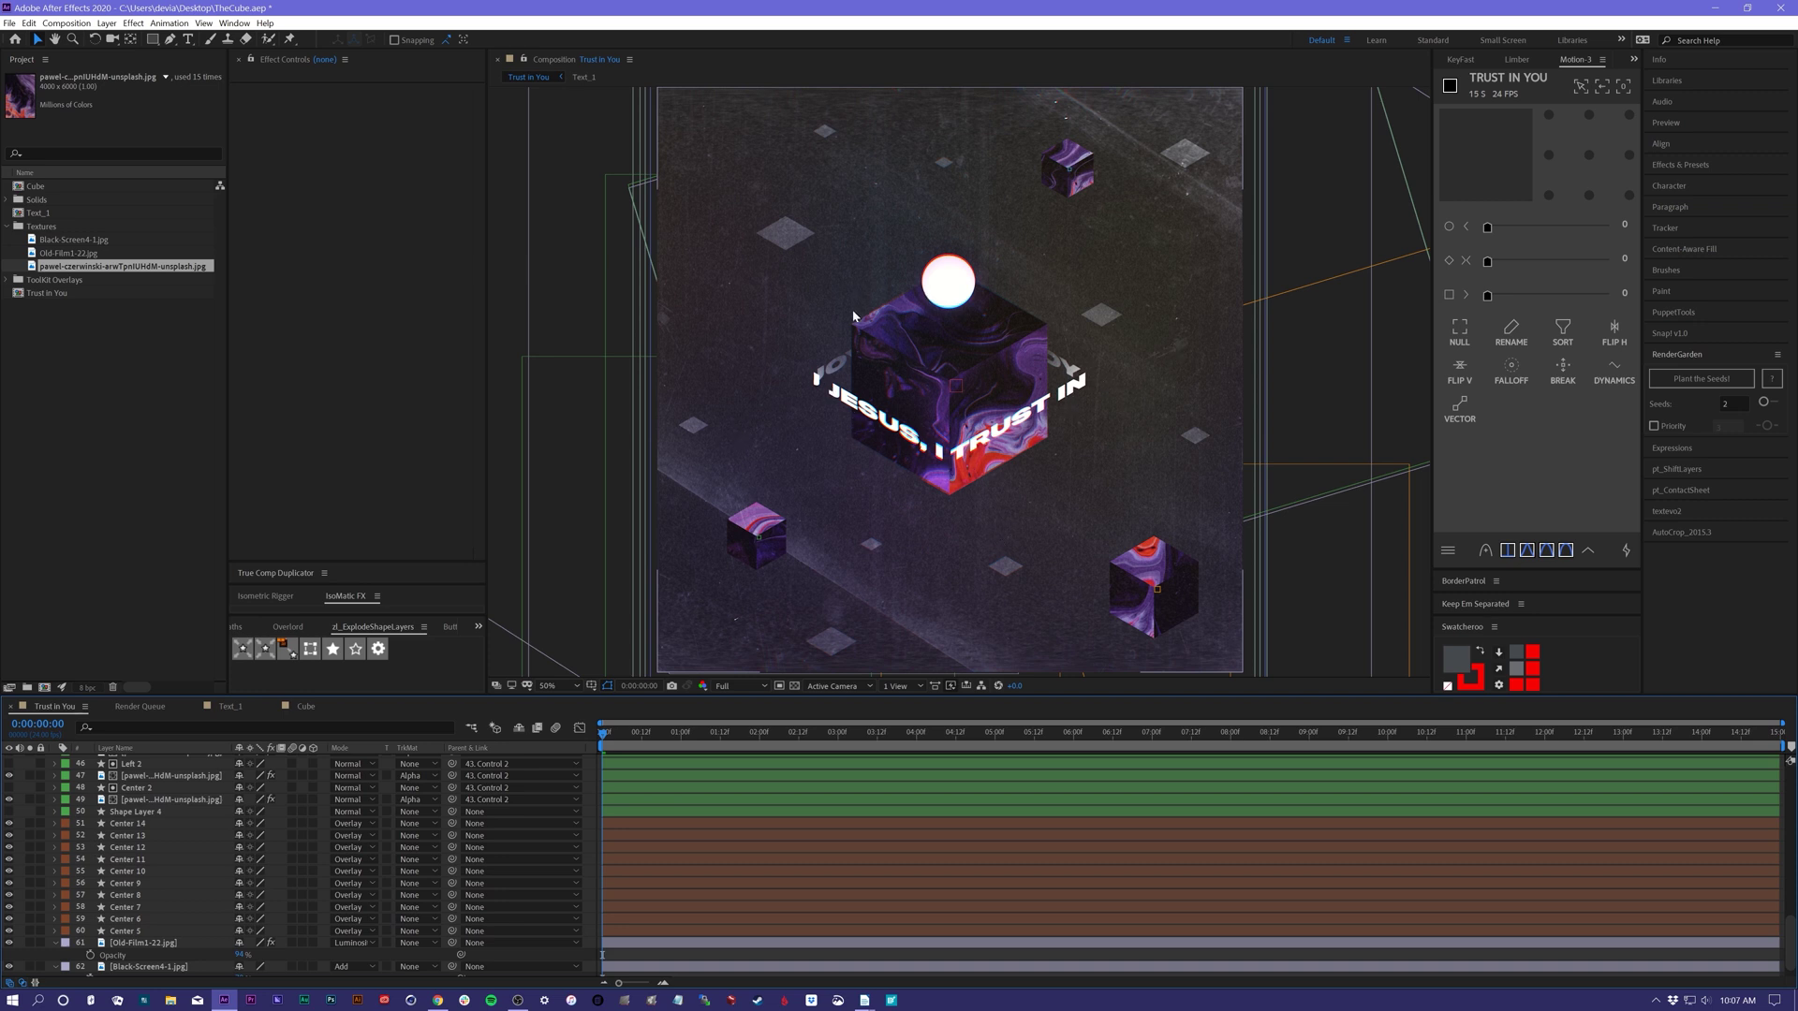
click(304, 707)
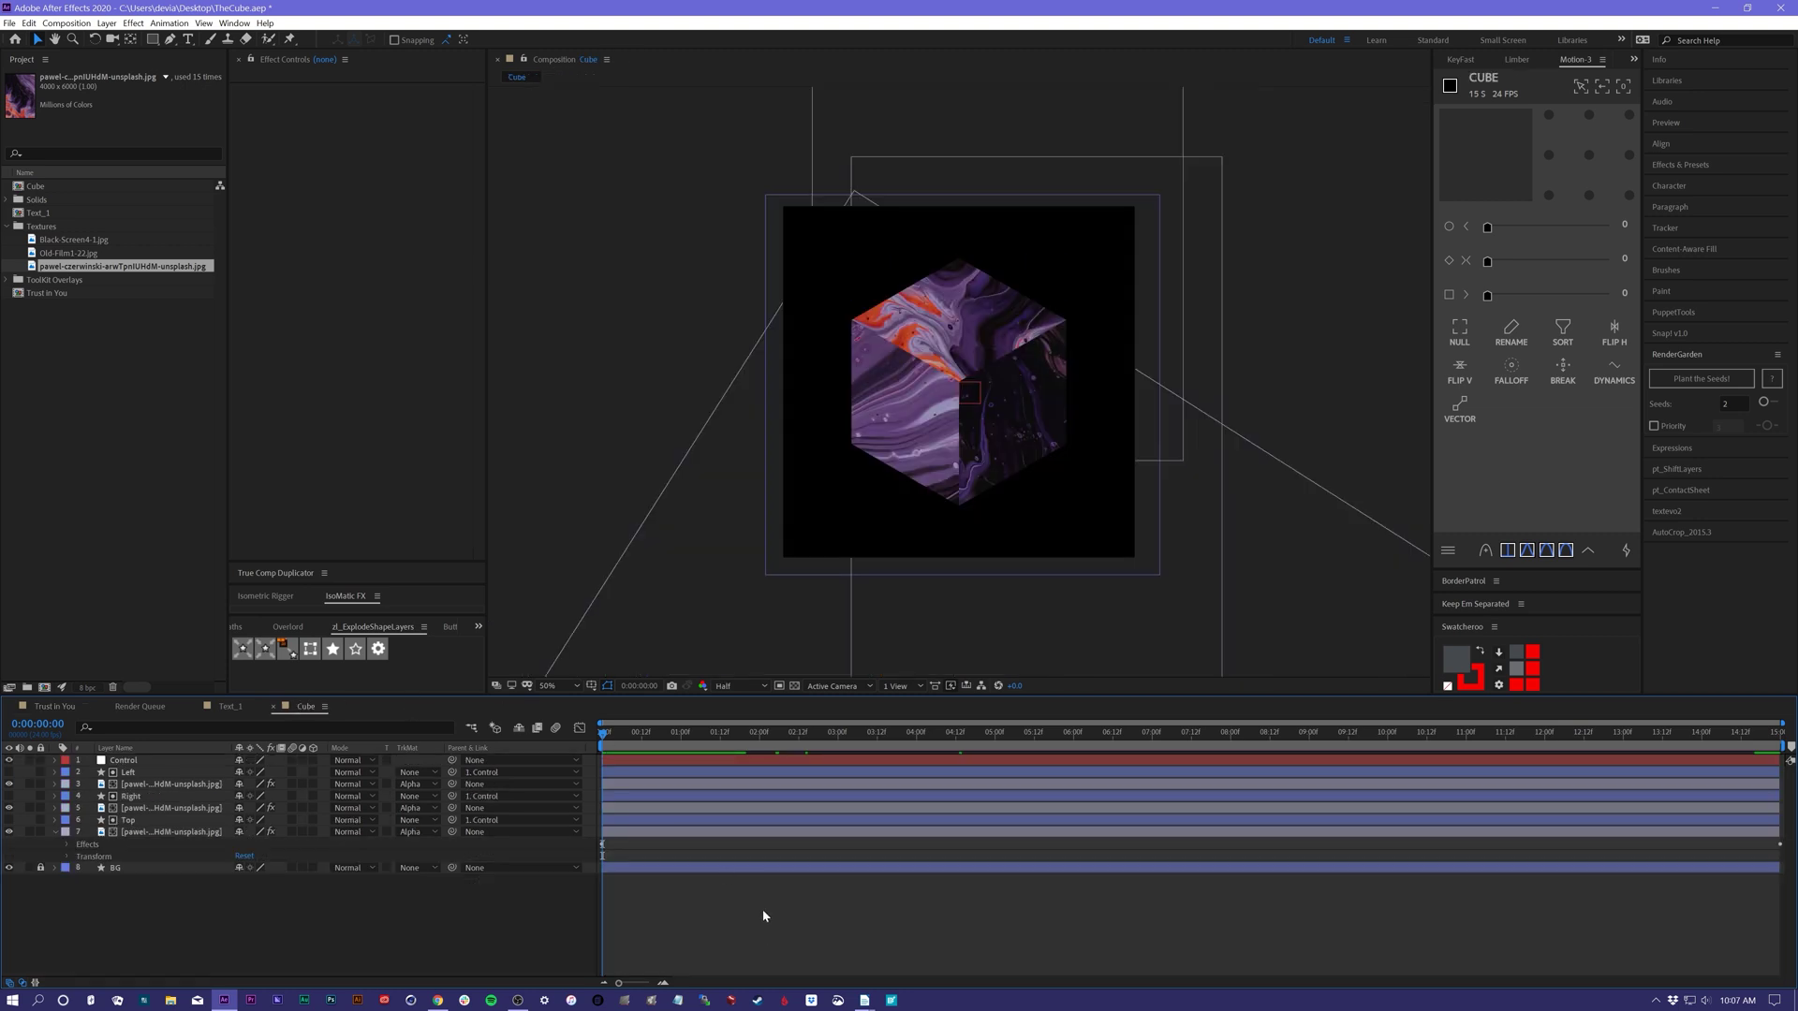
- With the Type tool ready, find Titling Gothic FB on Adobe Fonts in the browser by searching "titling gothic", and browse its styles
click(188, 39)
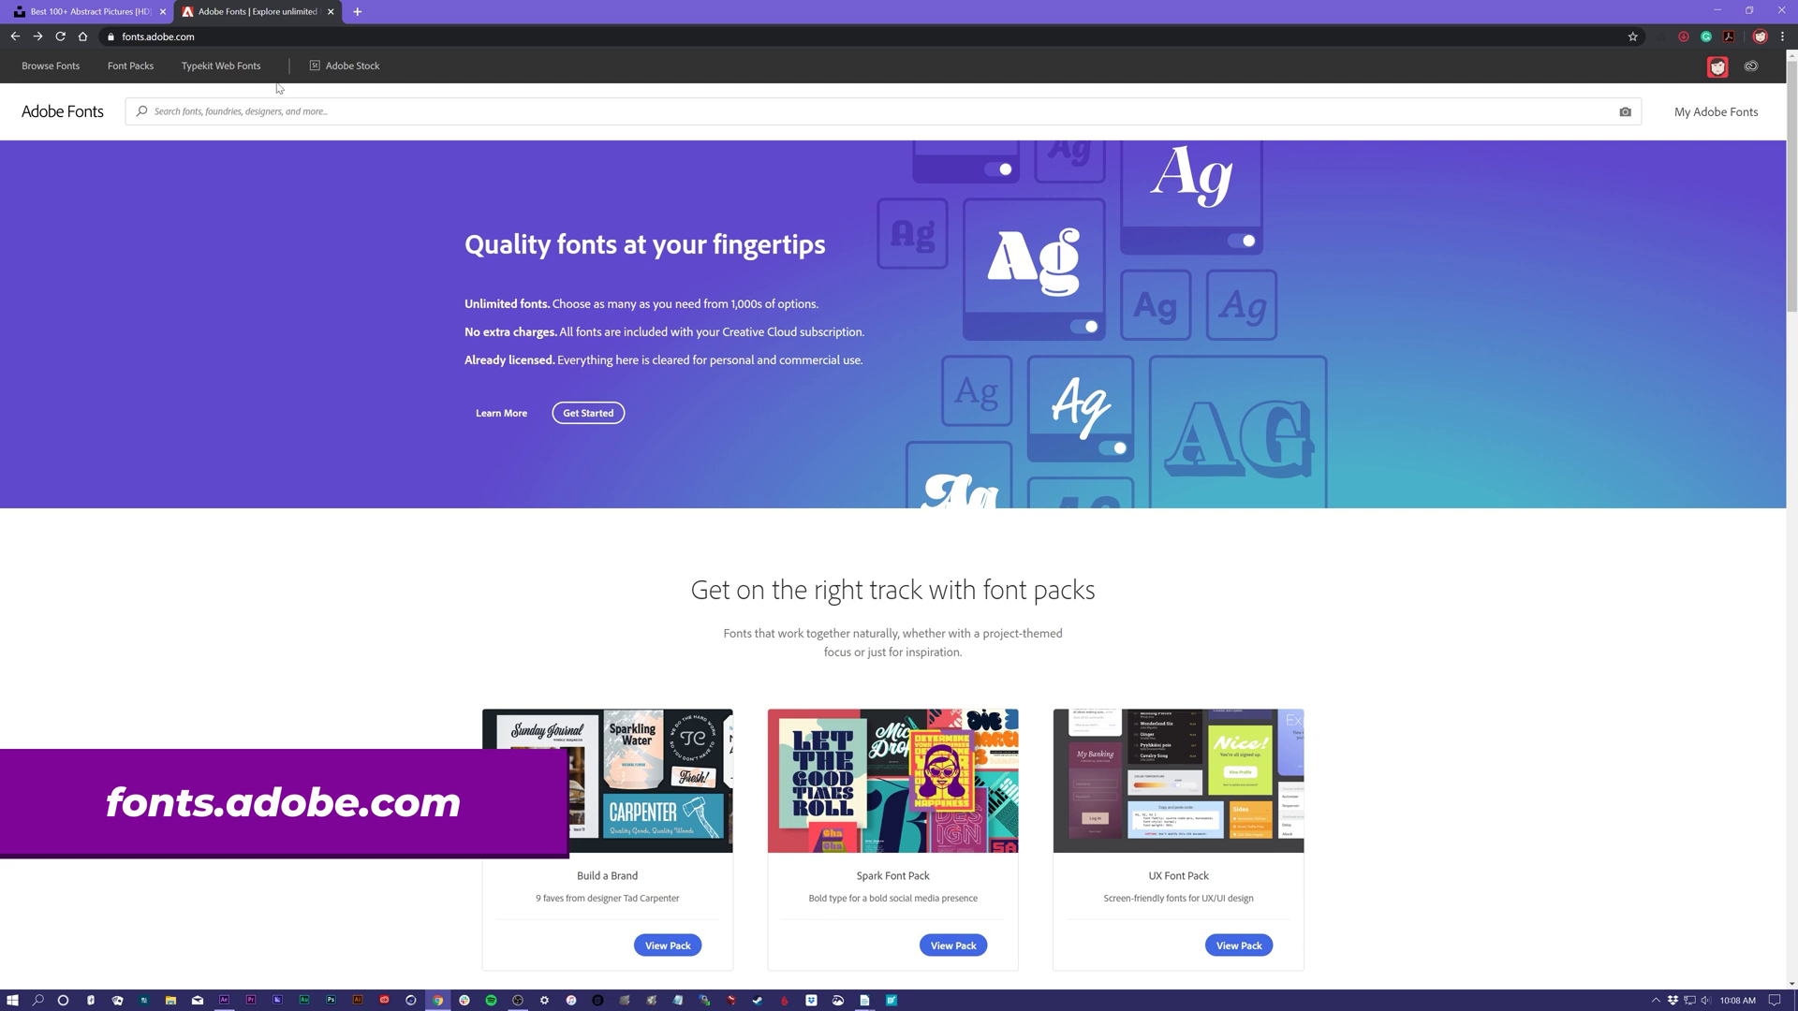
click(278, 110)
text(titl)
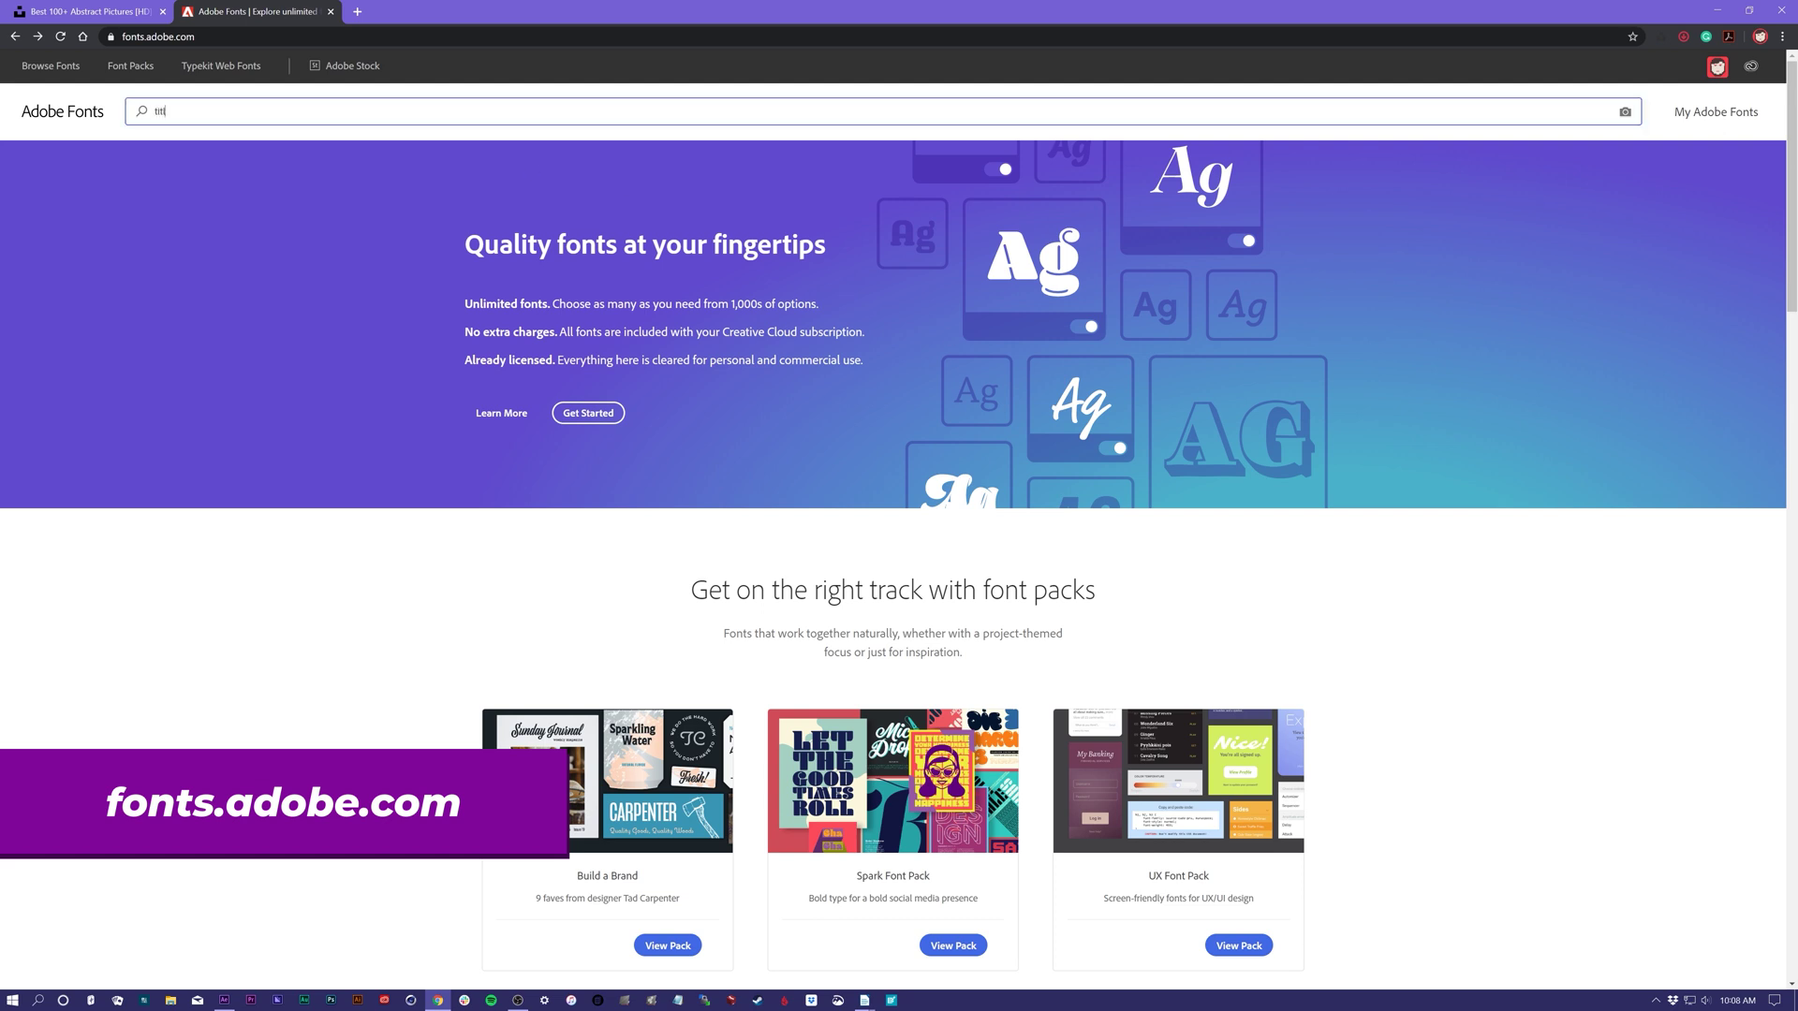
text(ing gothic)
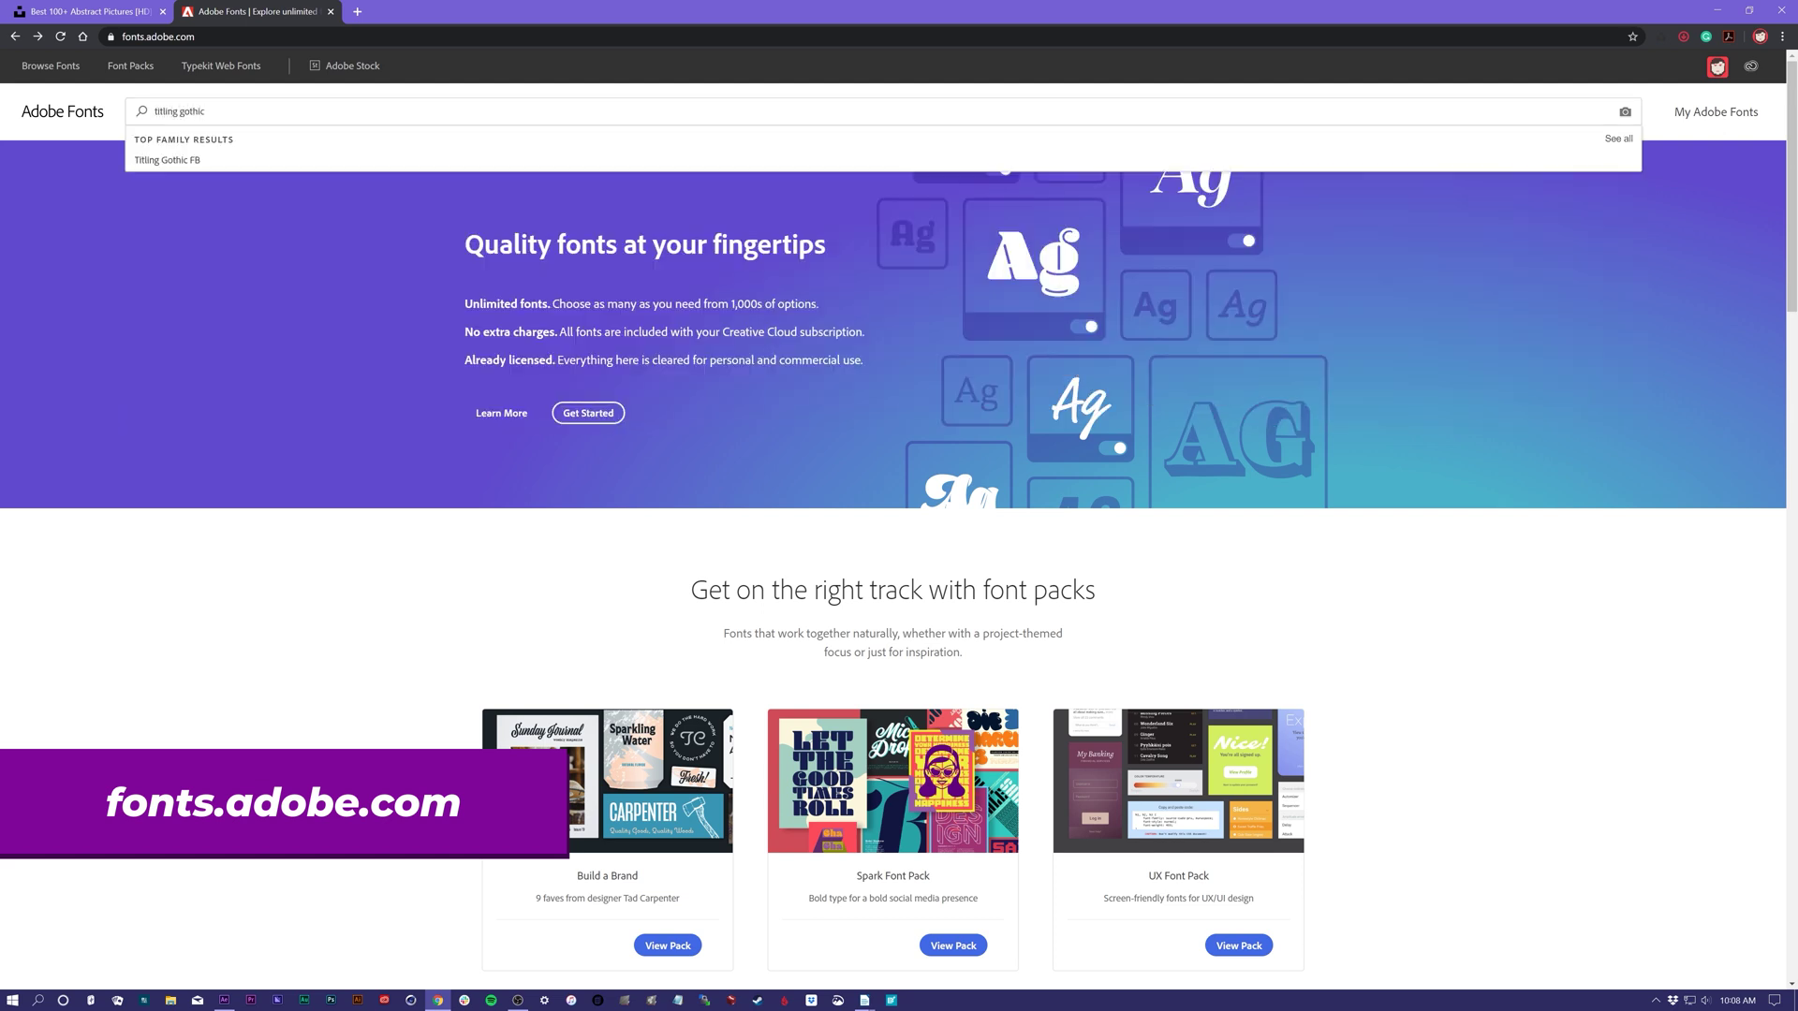
click(193, 161)
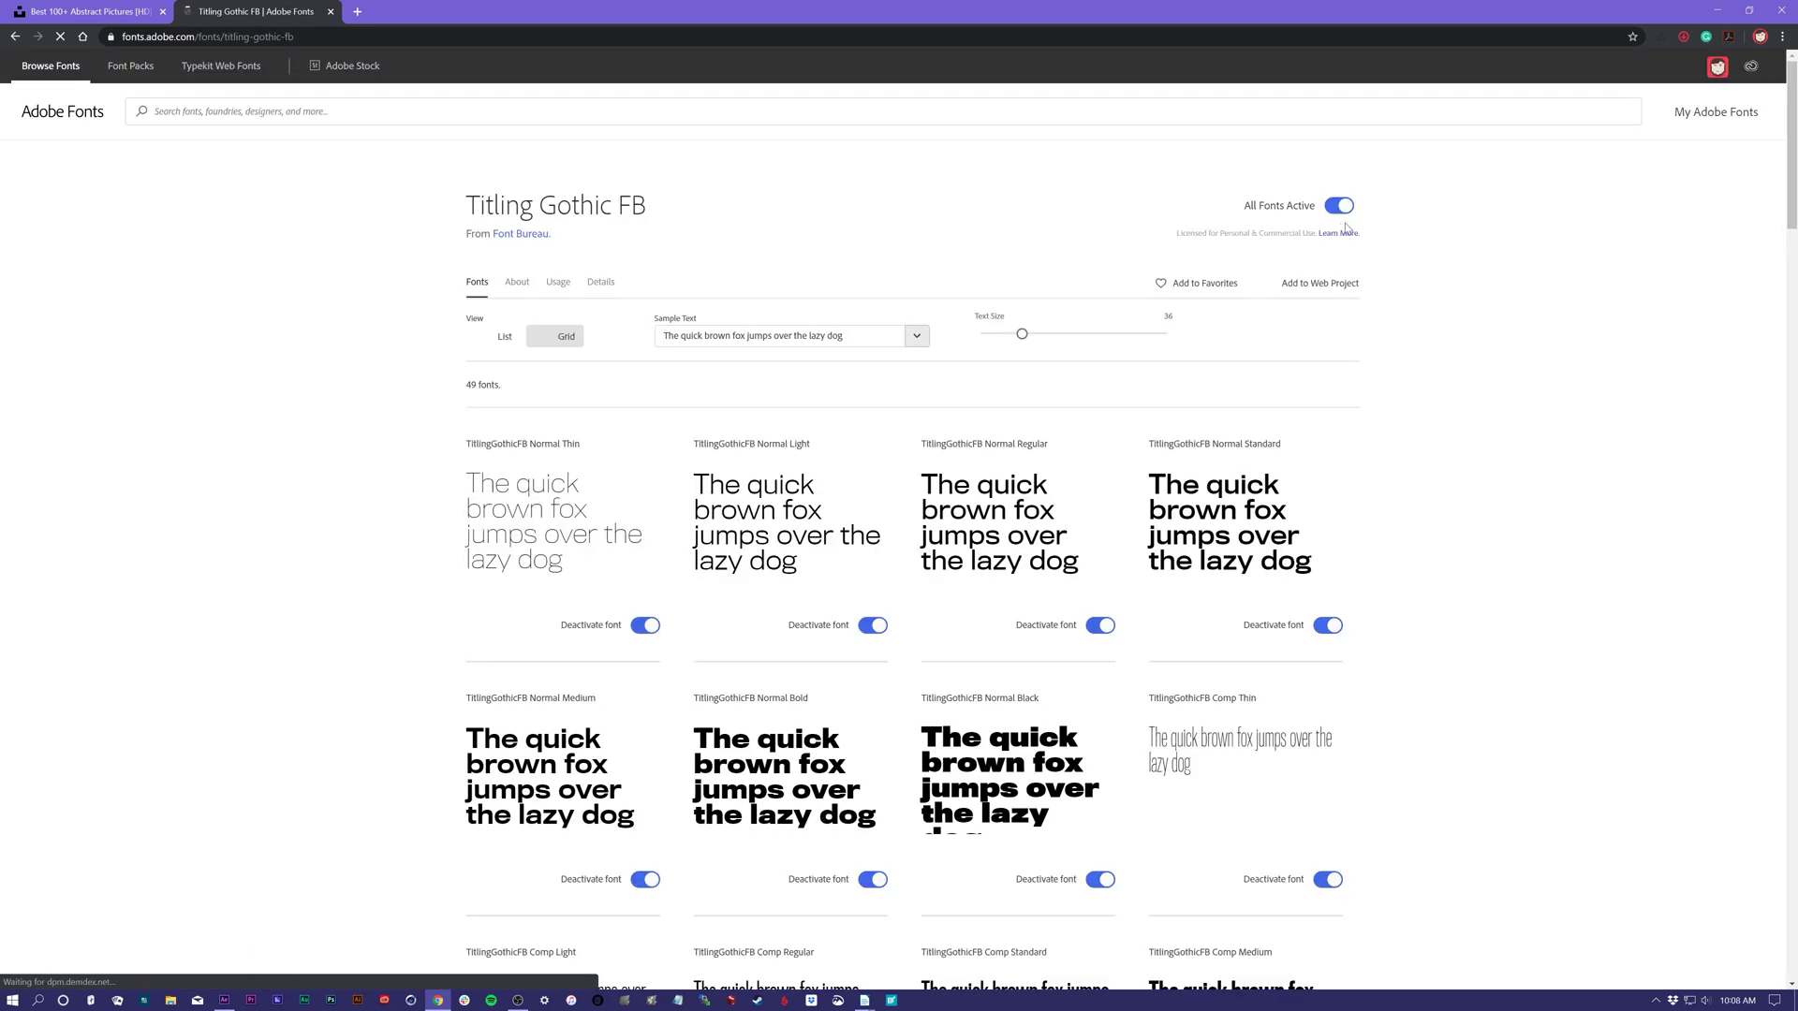
scroll(544, 338, down, 3)
scroll(1028, 476, down, 20)
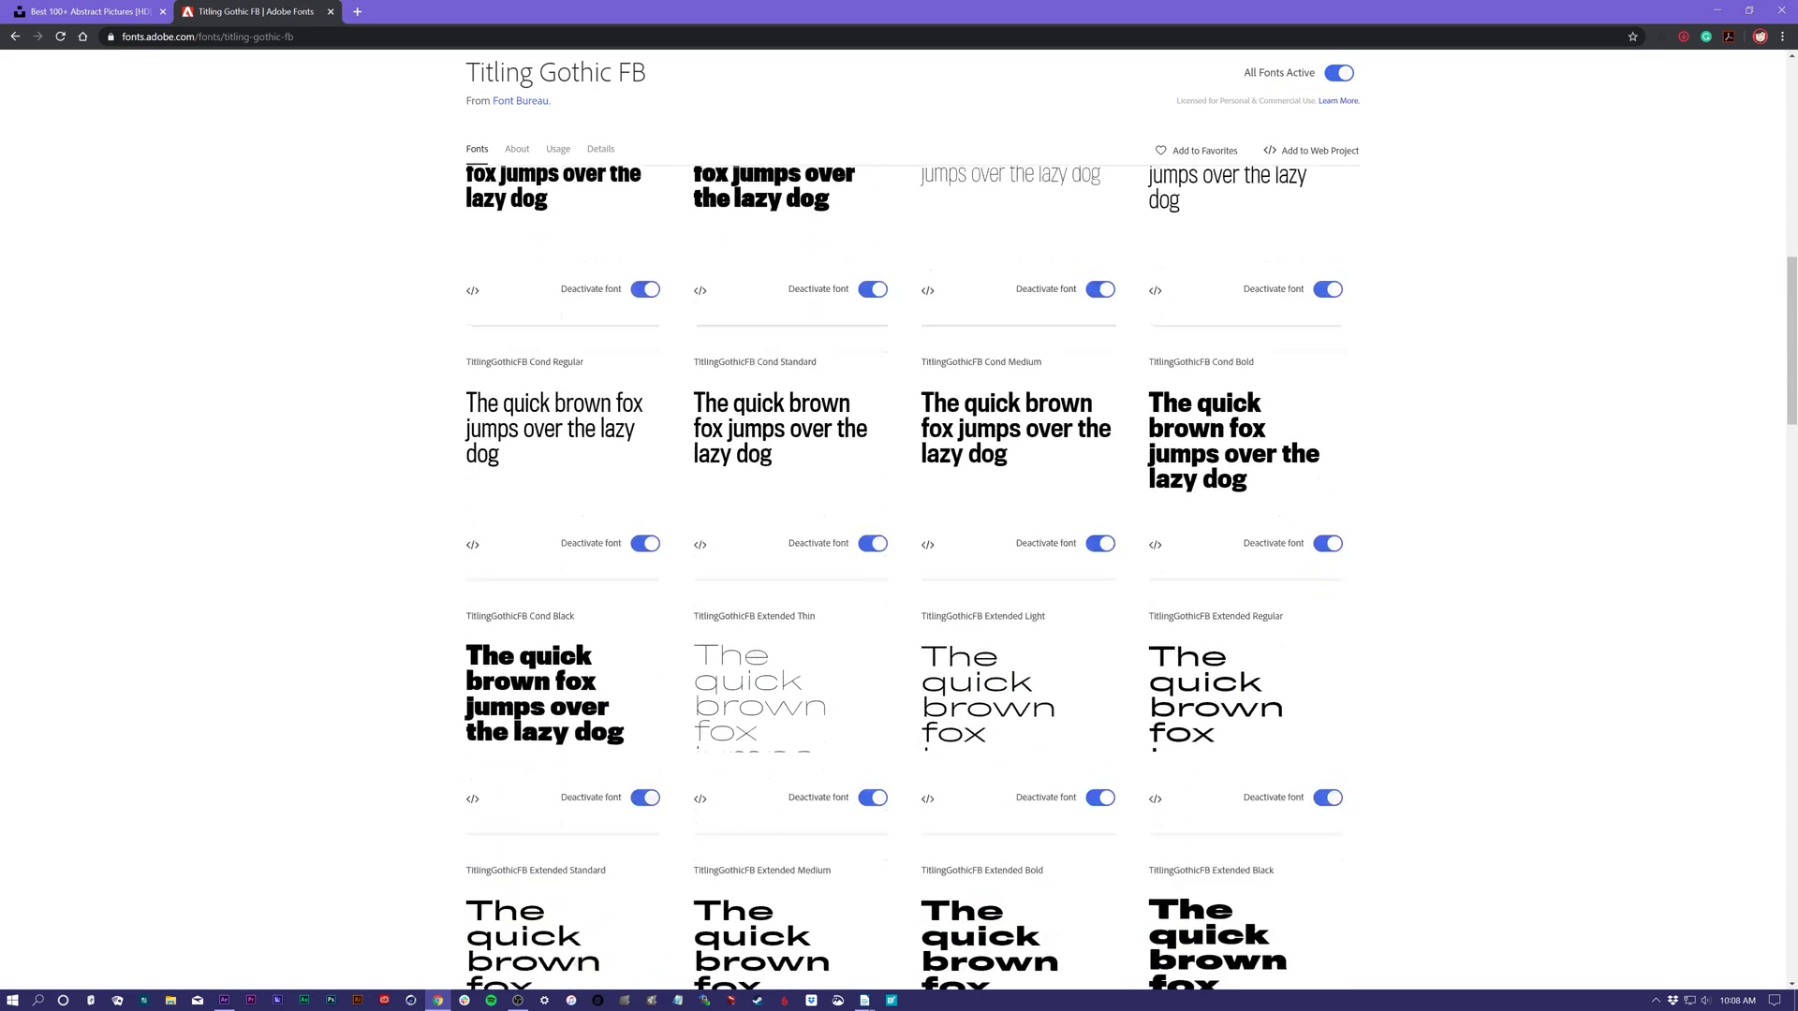
scroll(1030, 475, up, 20)
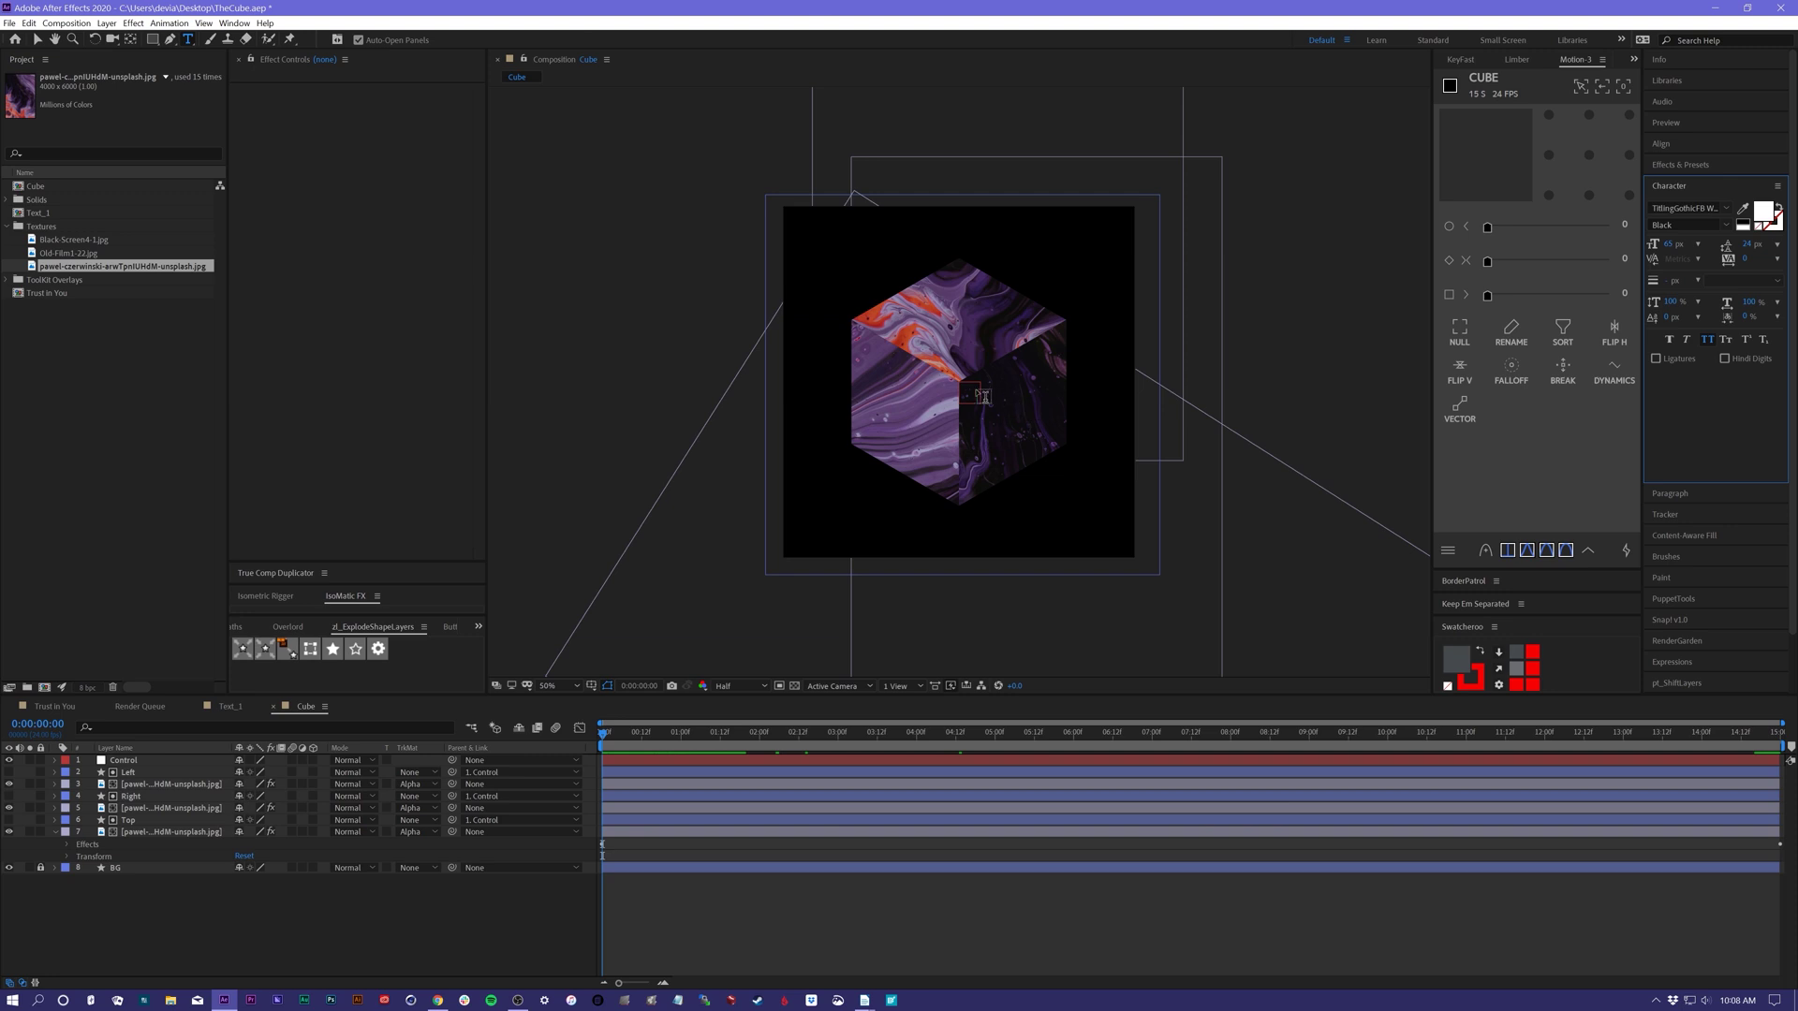
- Back in After Effects, add the text "Jesus, I trust in you" in white TitlingGothicFB Black across the cube's centre
click(965, 391)
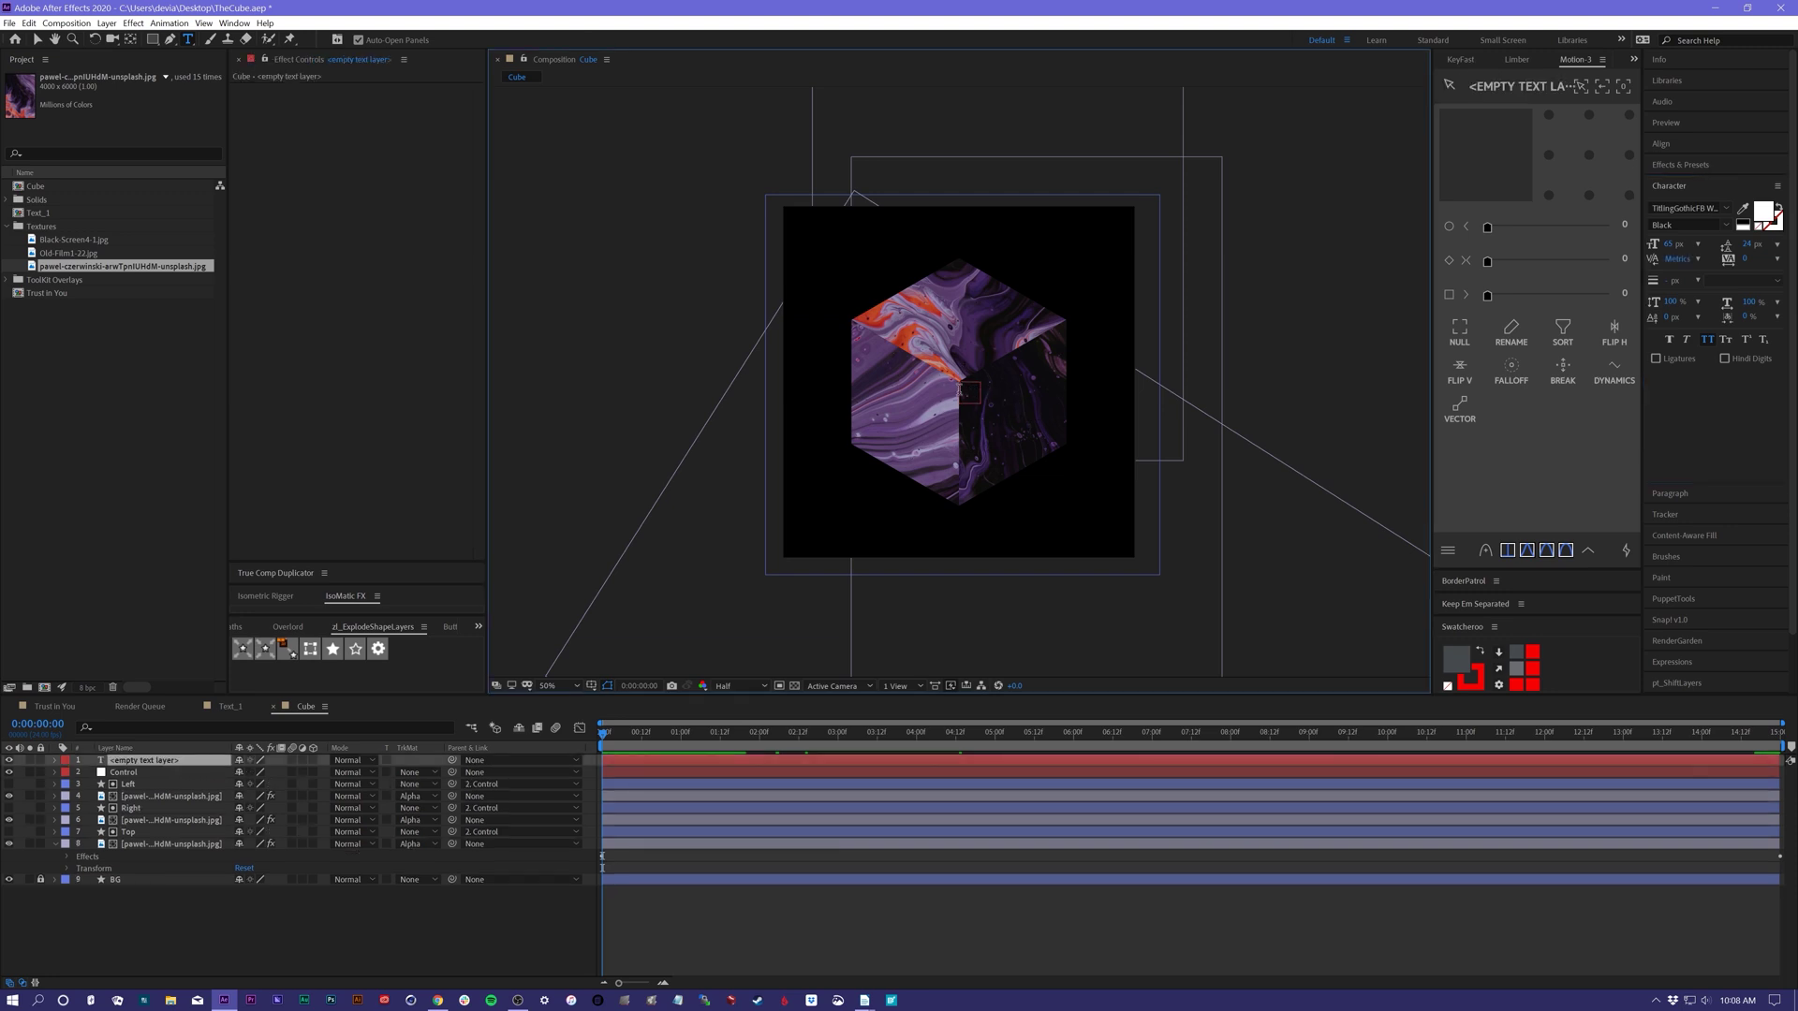
text(Jes)
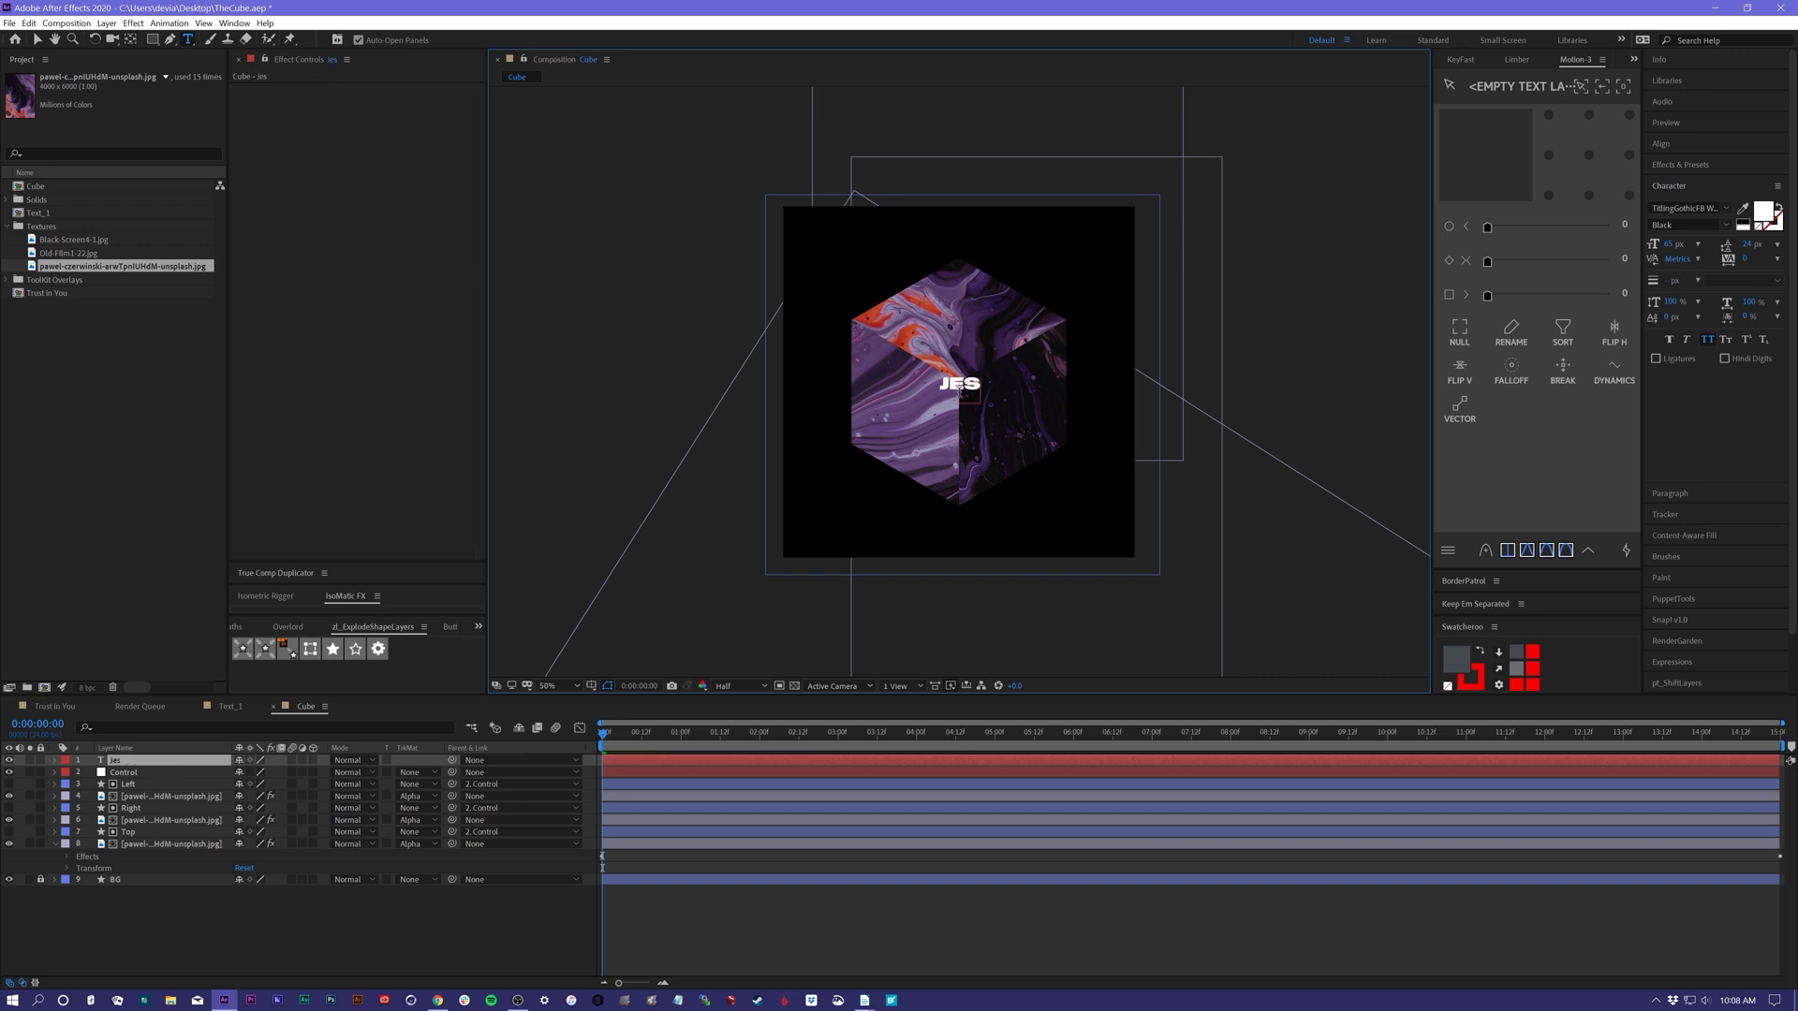
text(us, I trust in you)
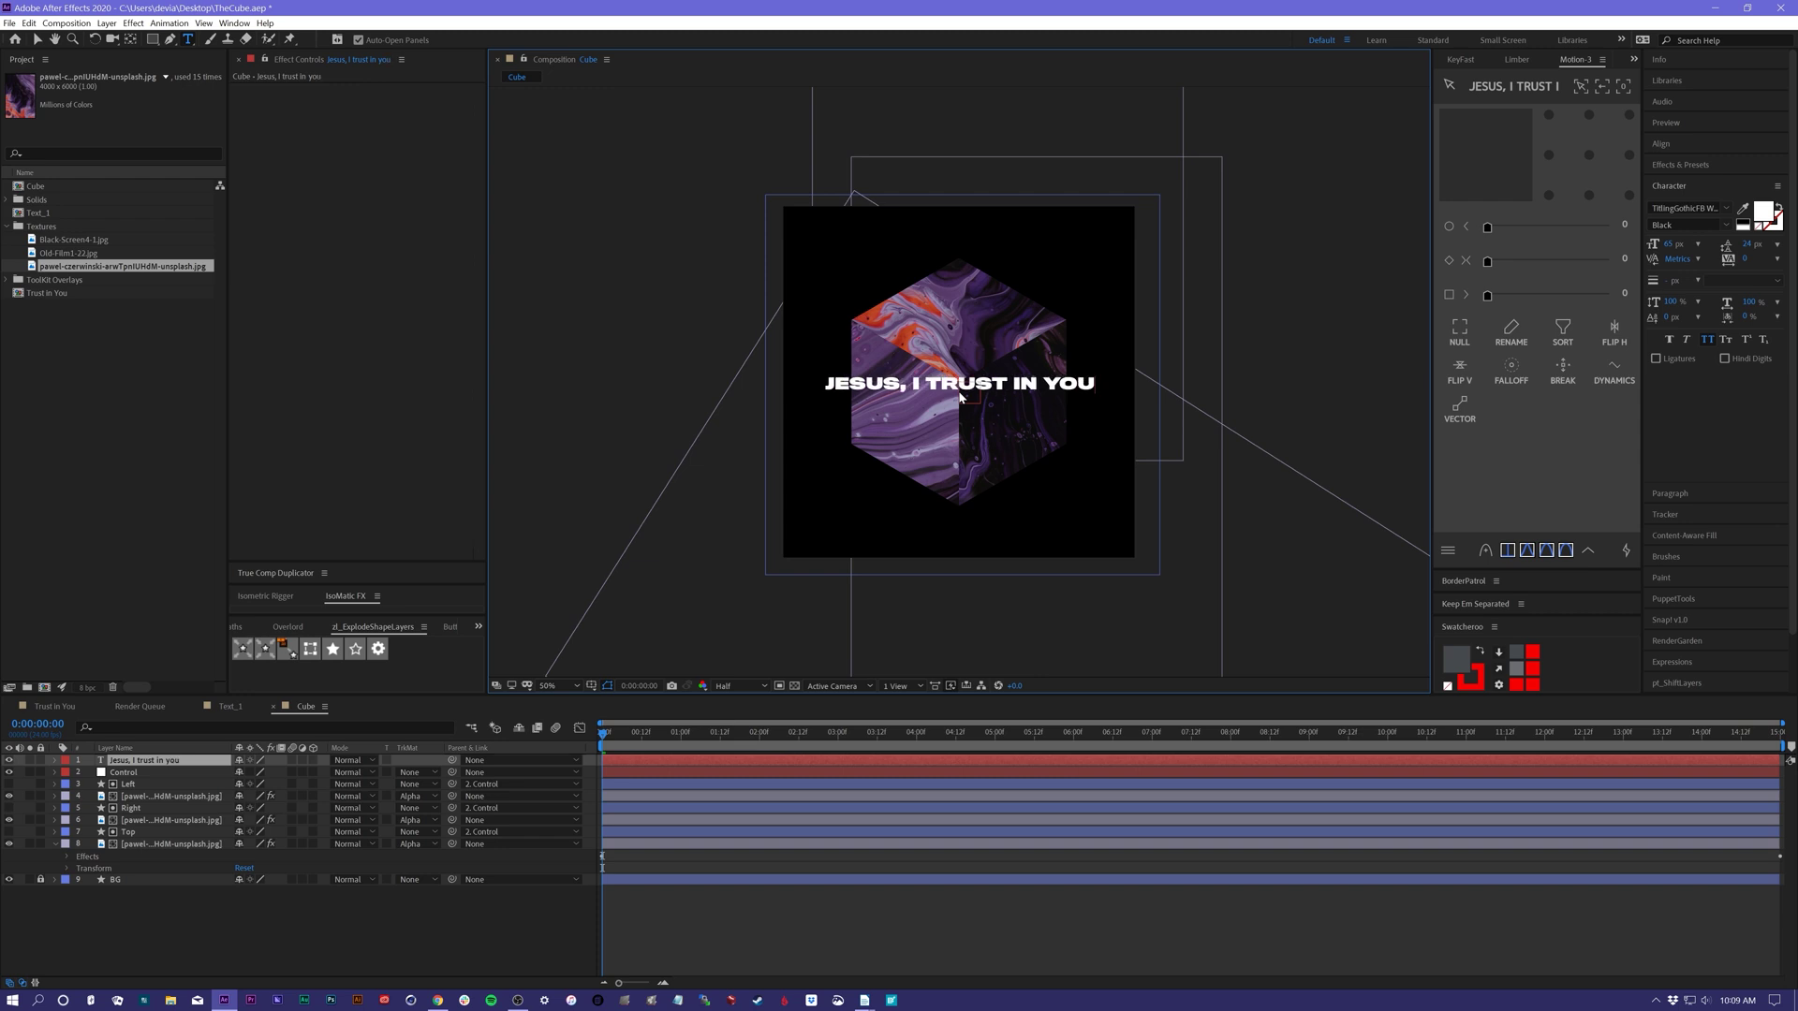
click(38, 40)
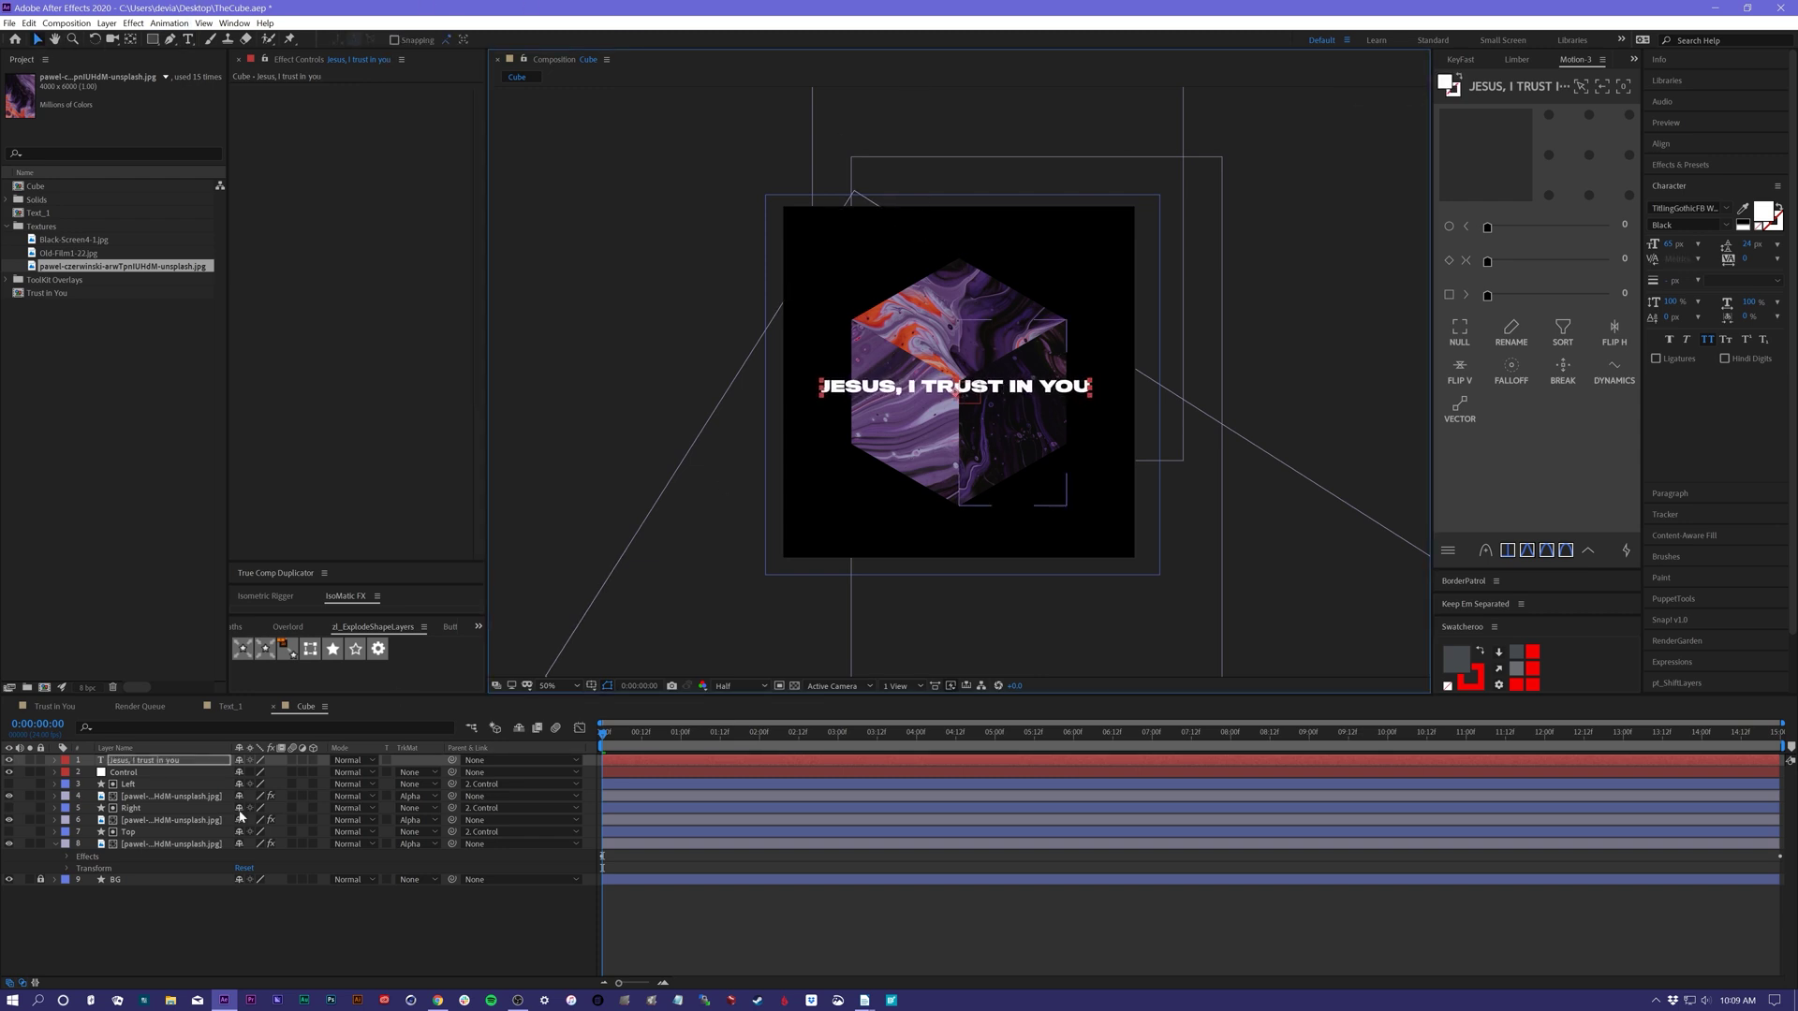
- Pre-compose the "Jesus, I trust in you" layer as "Jesus Text" and open the new composition
right_click(165, 763)
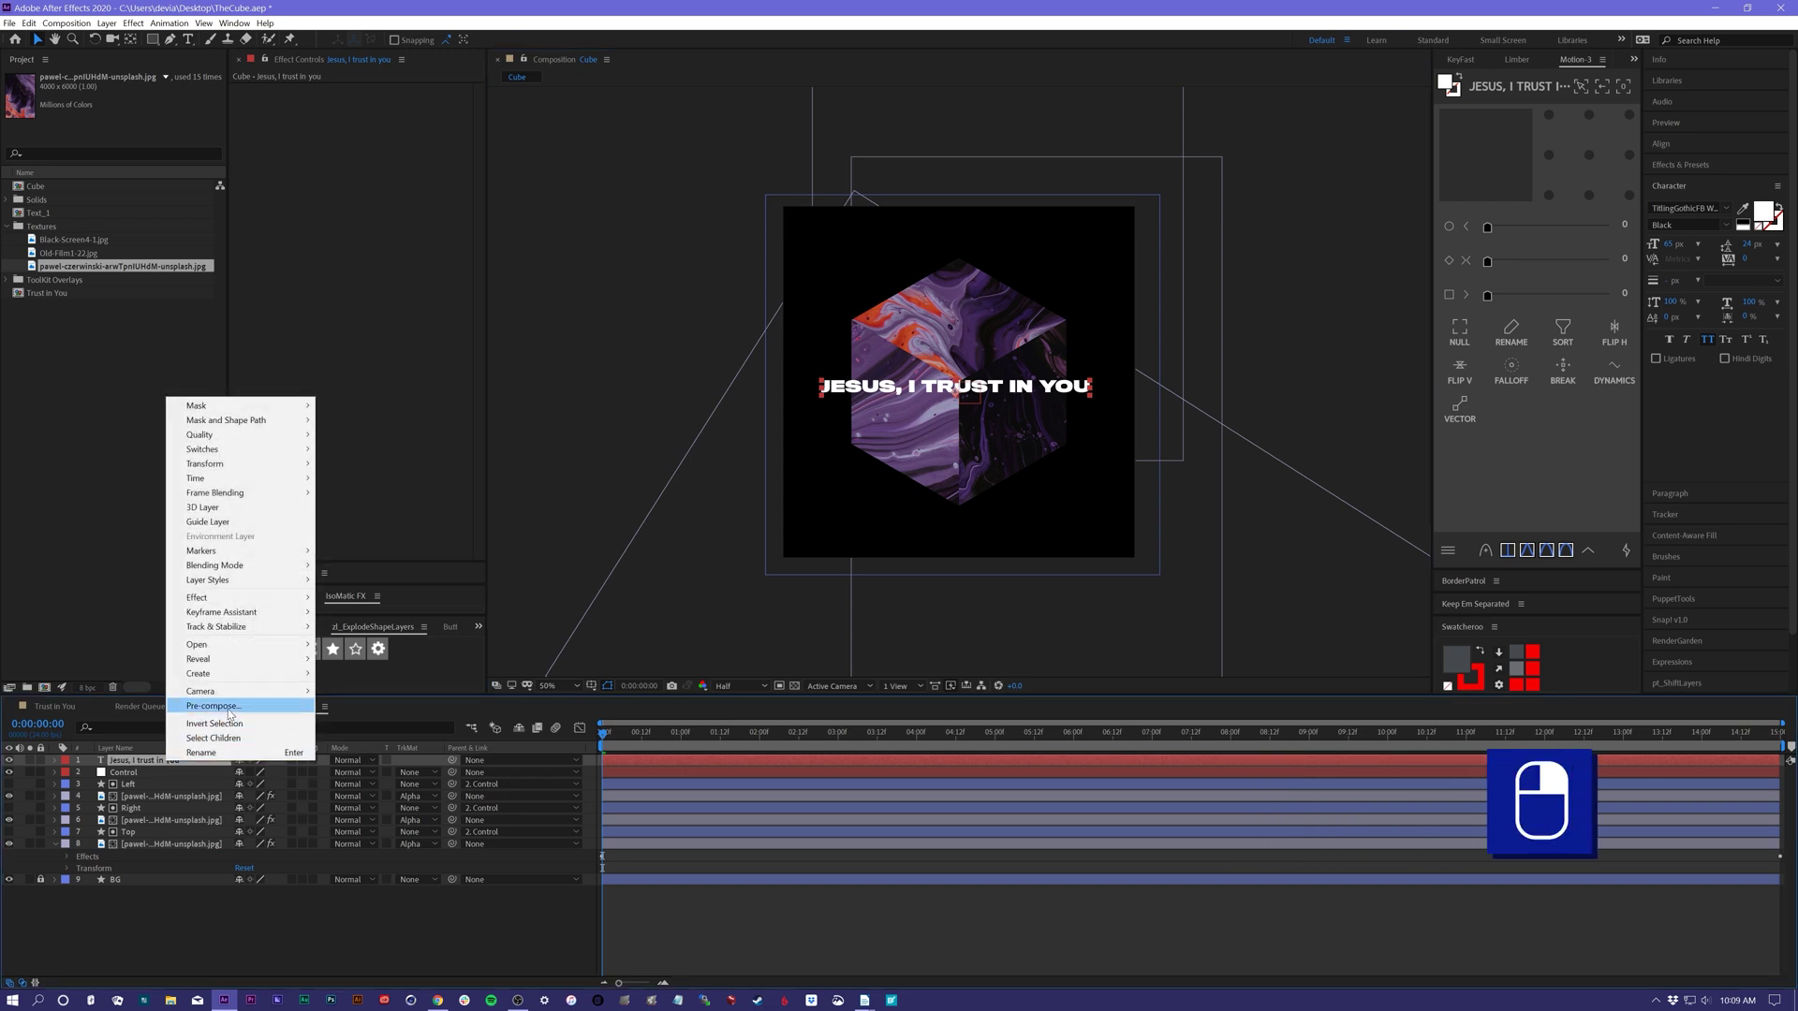
click(227, 706)
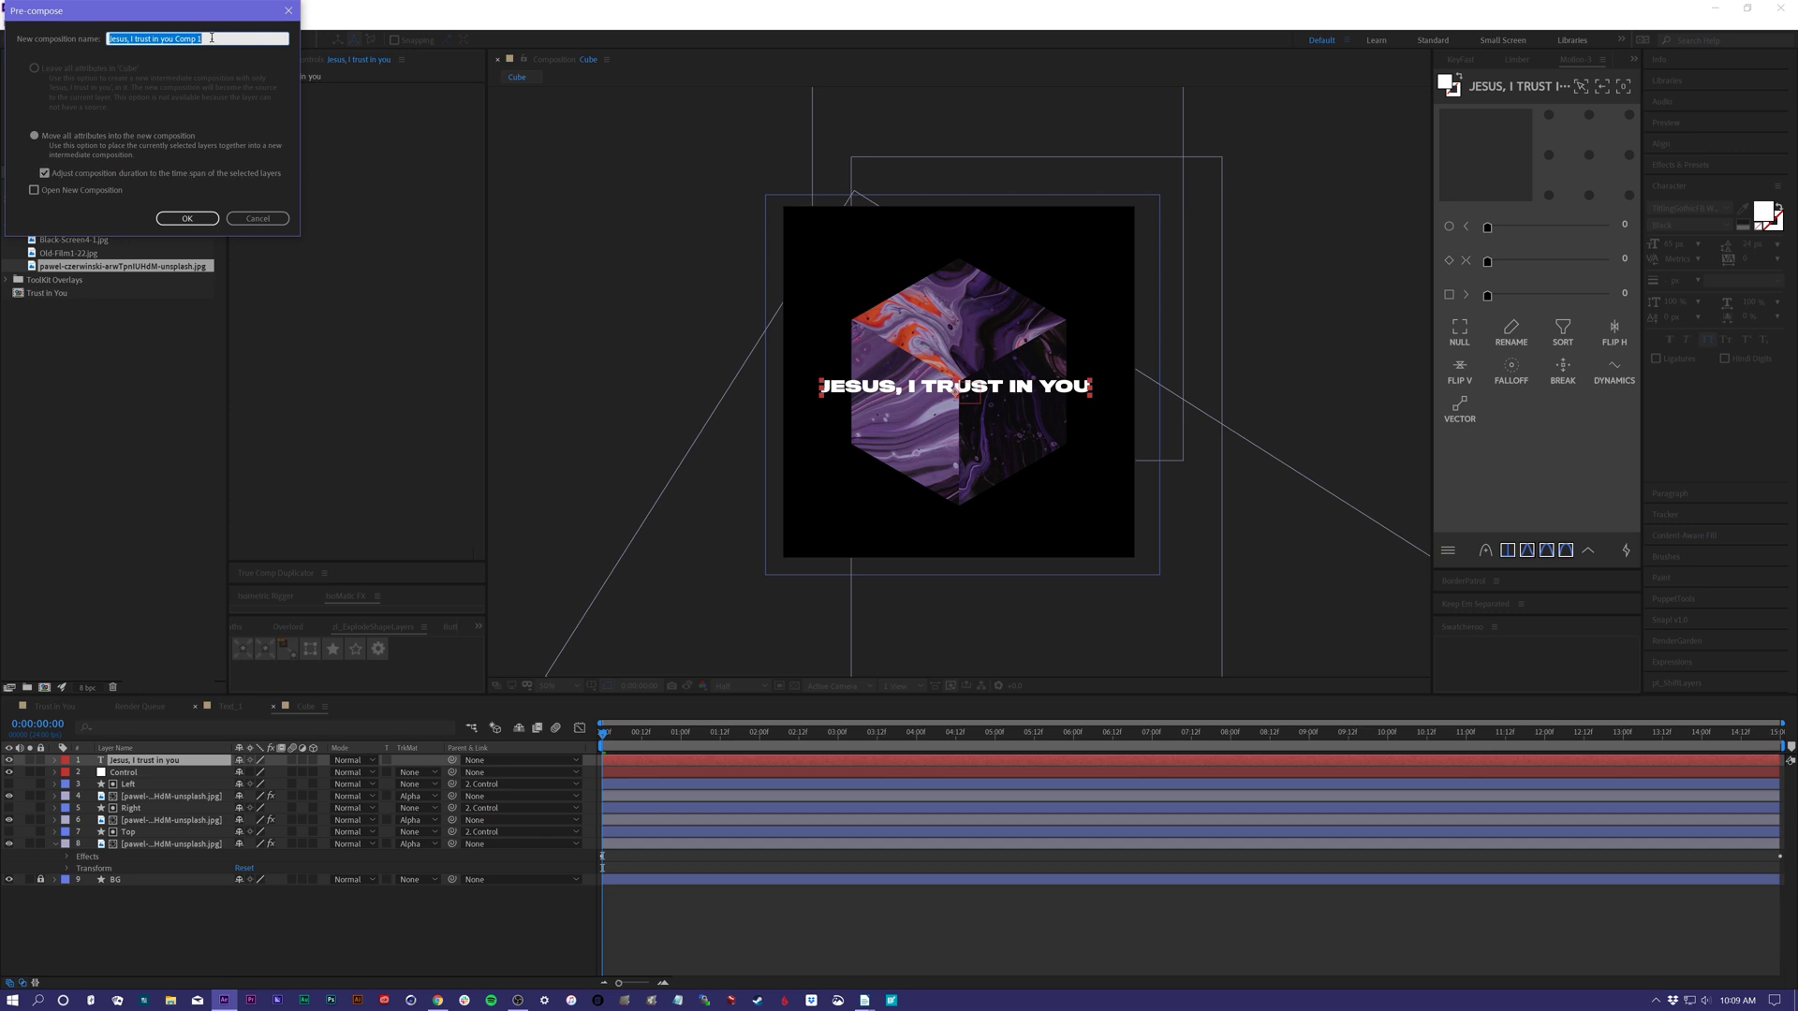
text(Jesus Text)
click(187, 218)
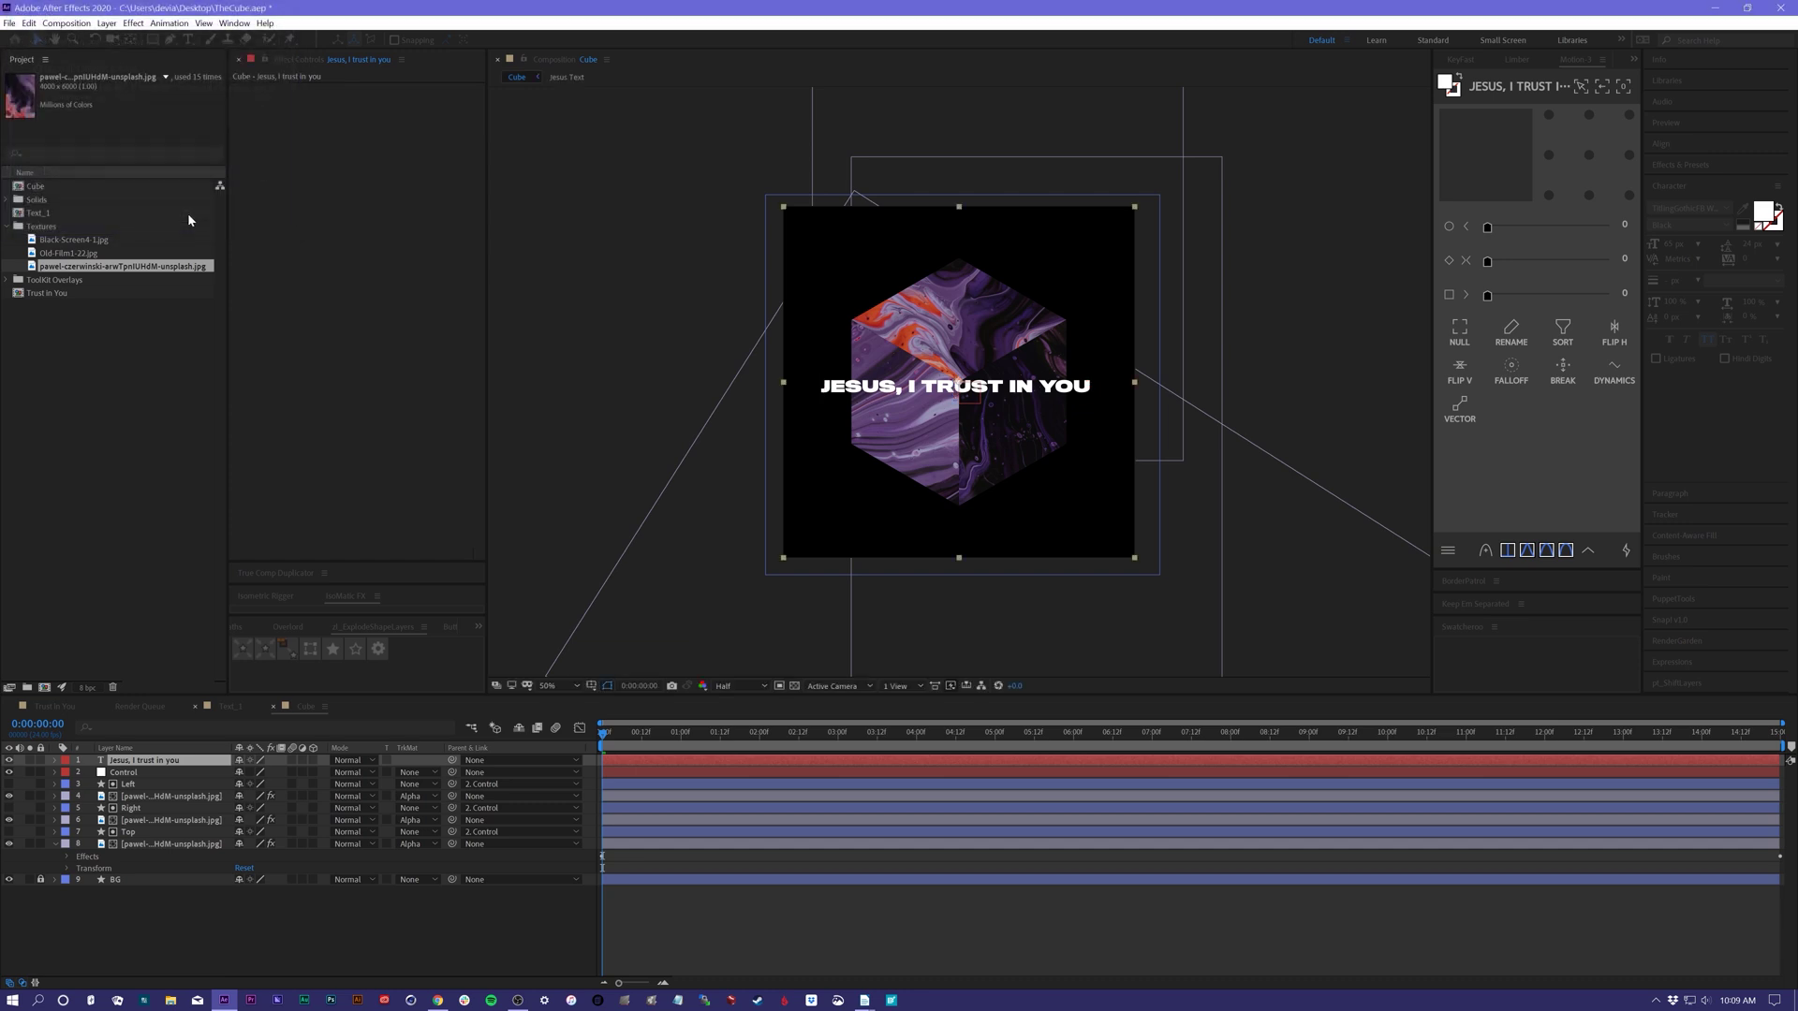
double_click(138, 761)
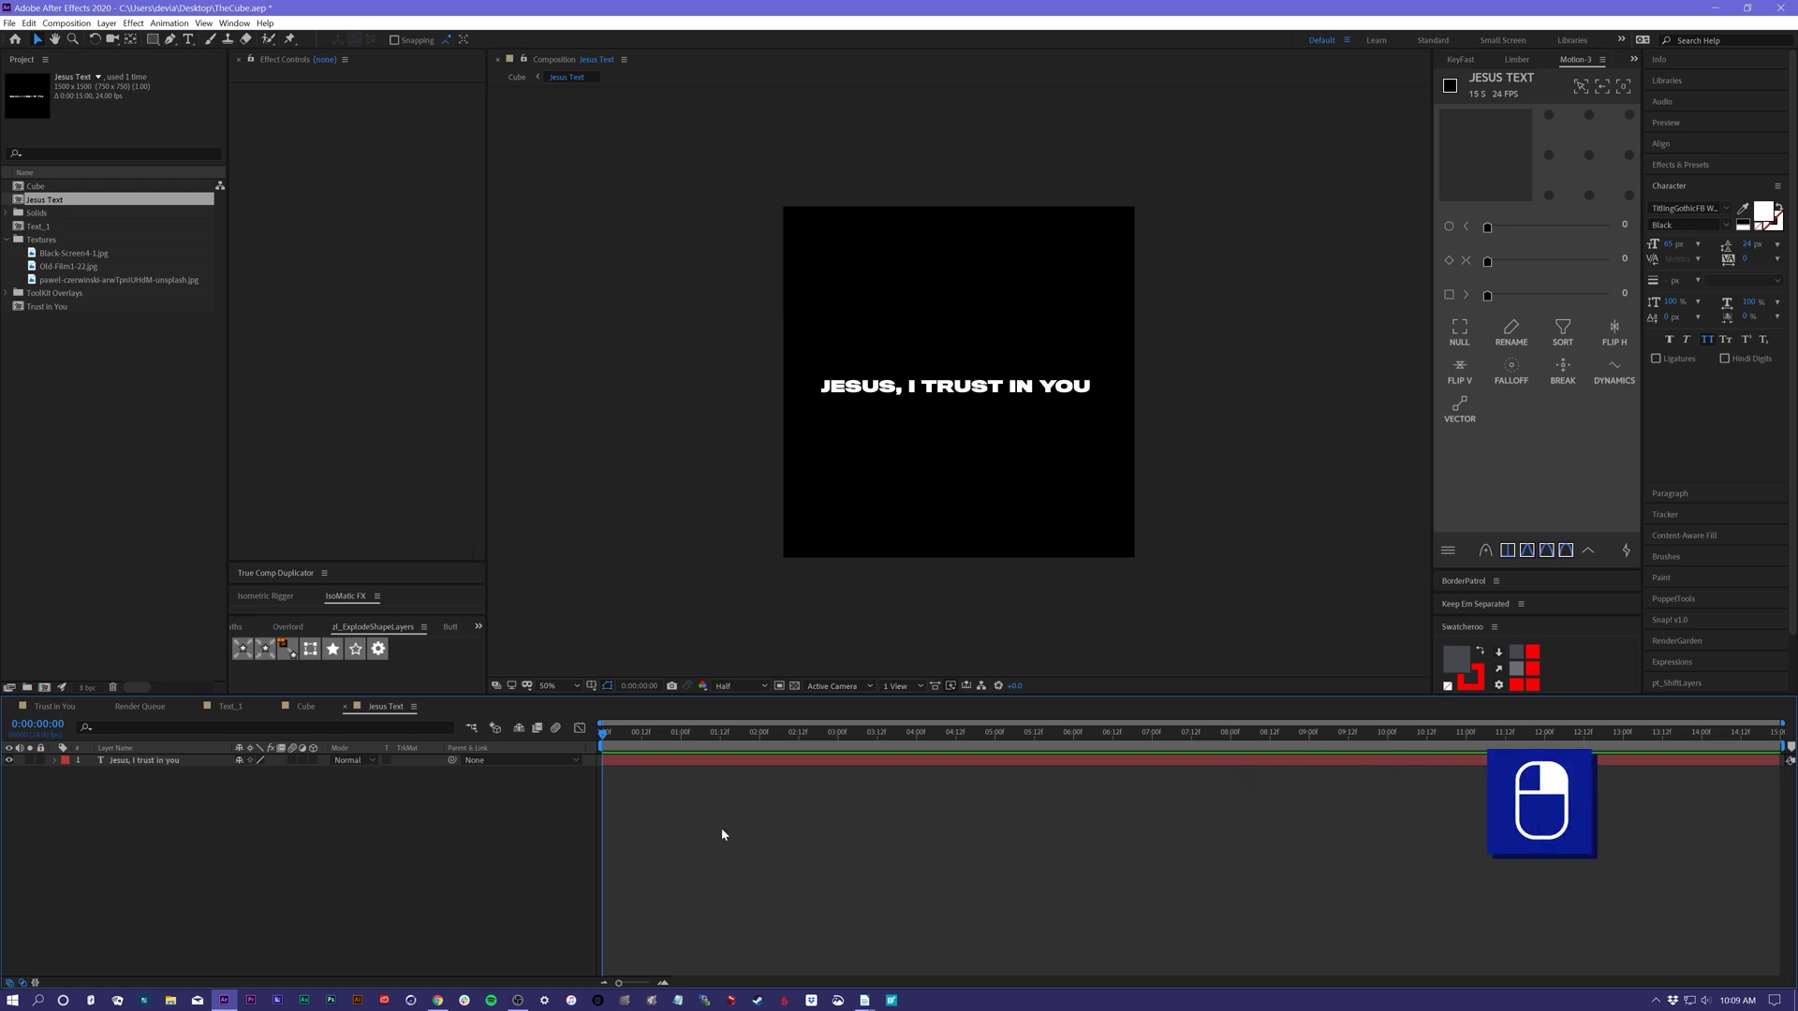
- Crop the Jesus Text composition closely around the lettering, with a width of 1217 px and a height of 101 px
right_click(737, 805)
click(800, 830)
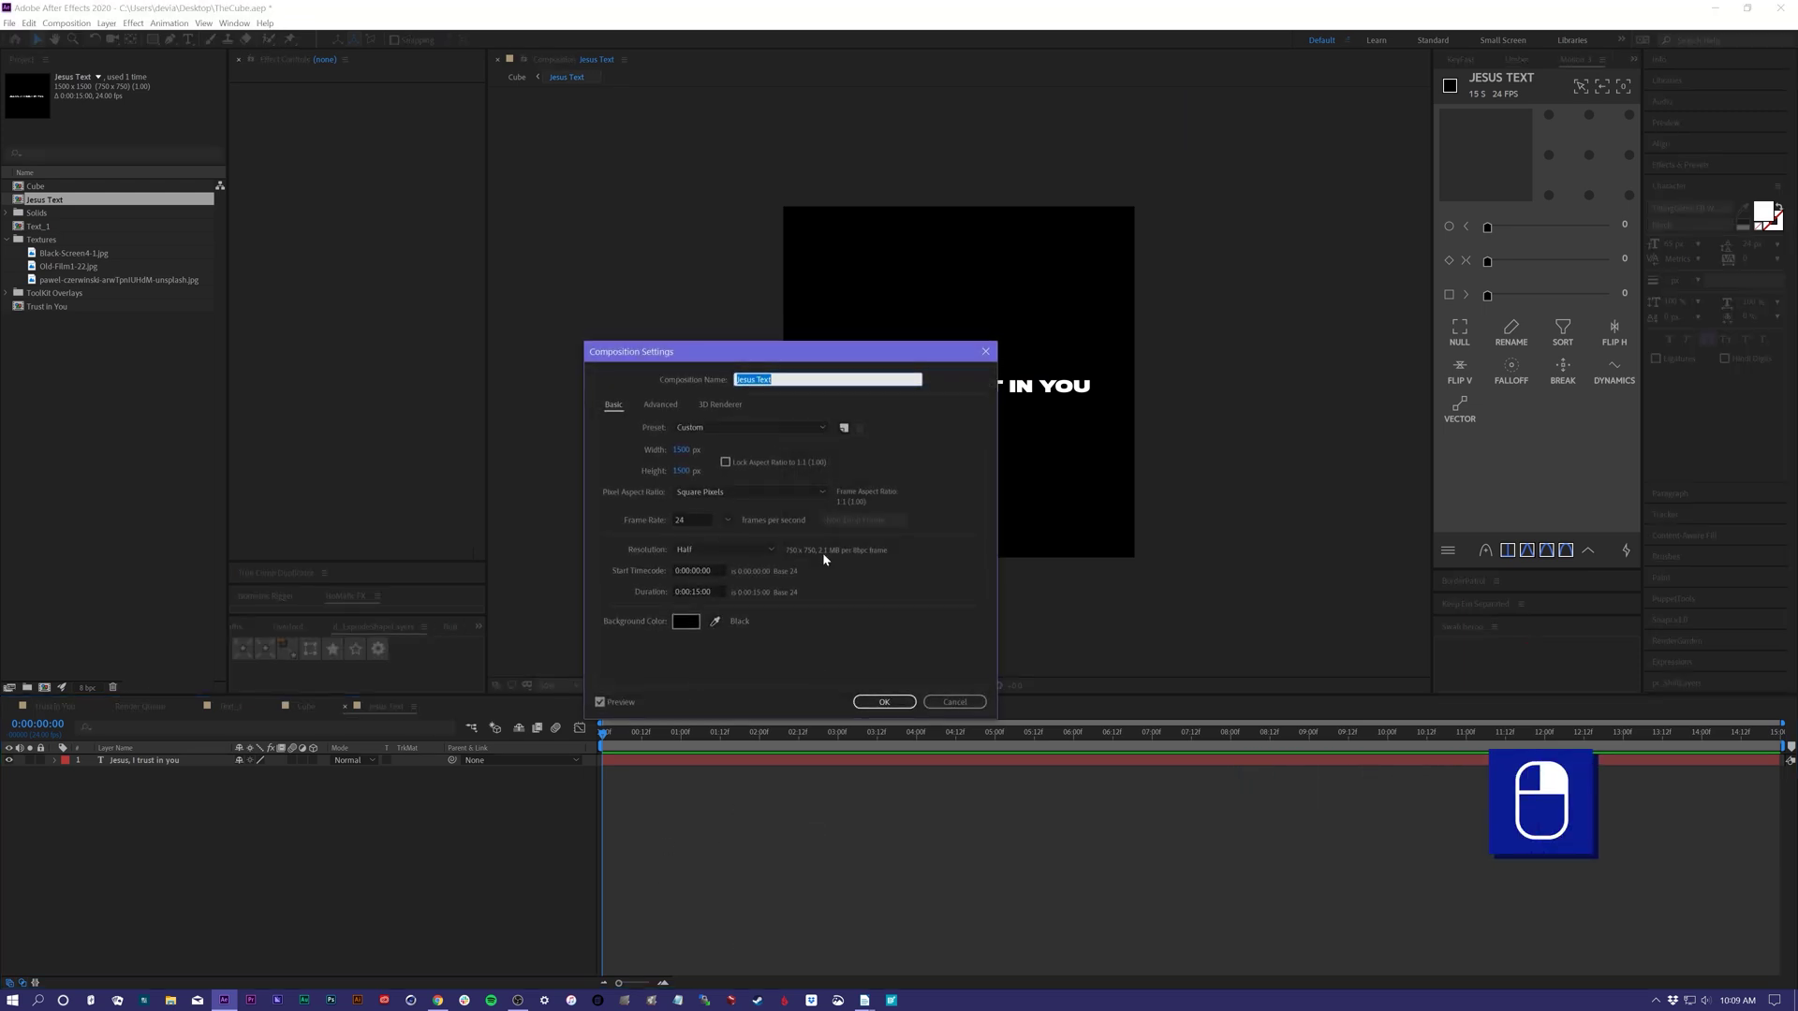
drag(836, 348, 622, 294)
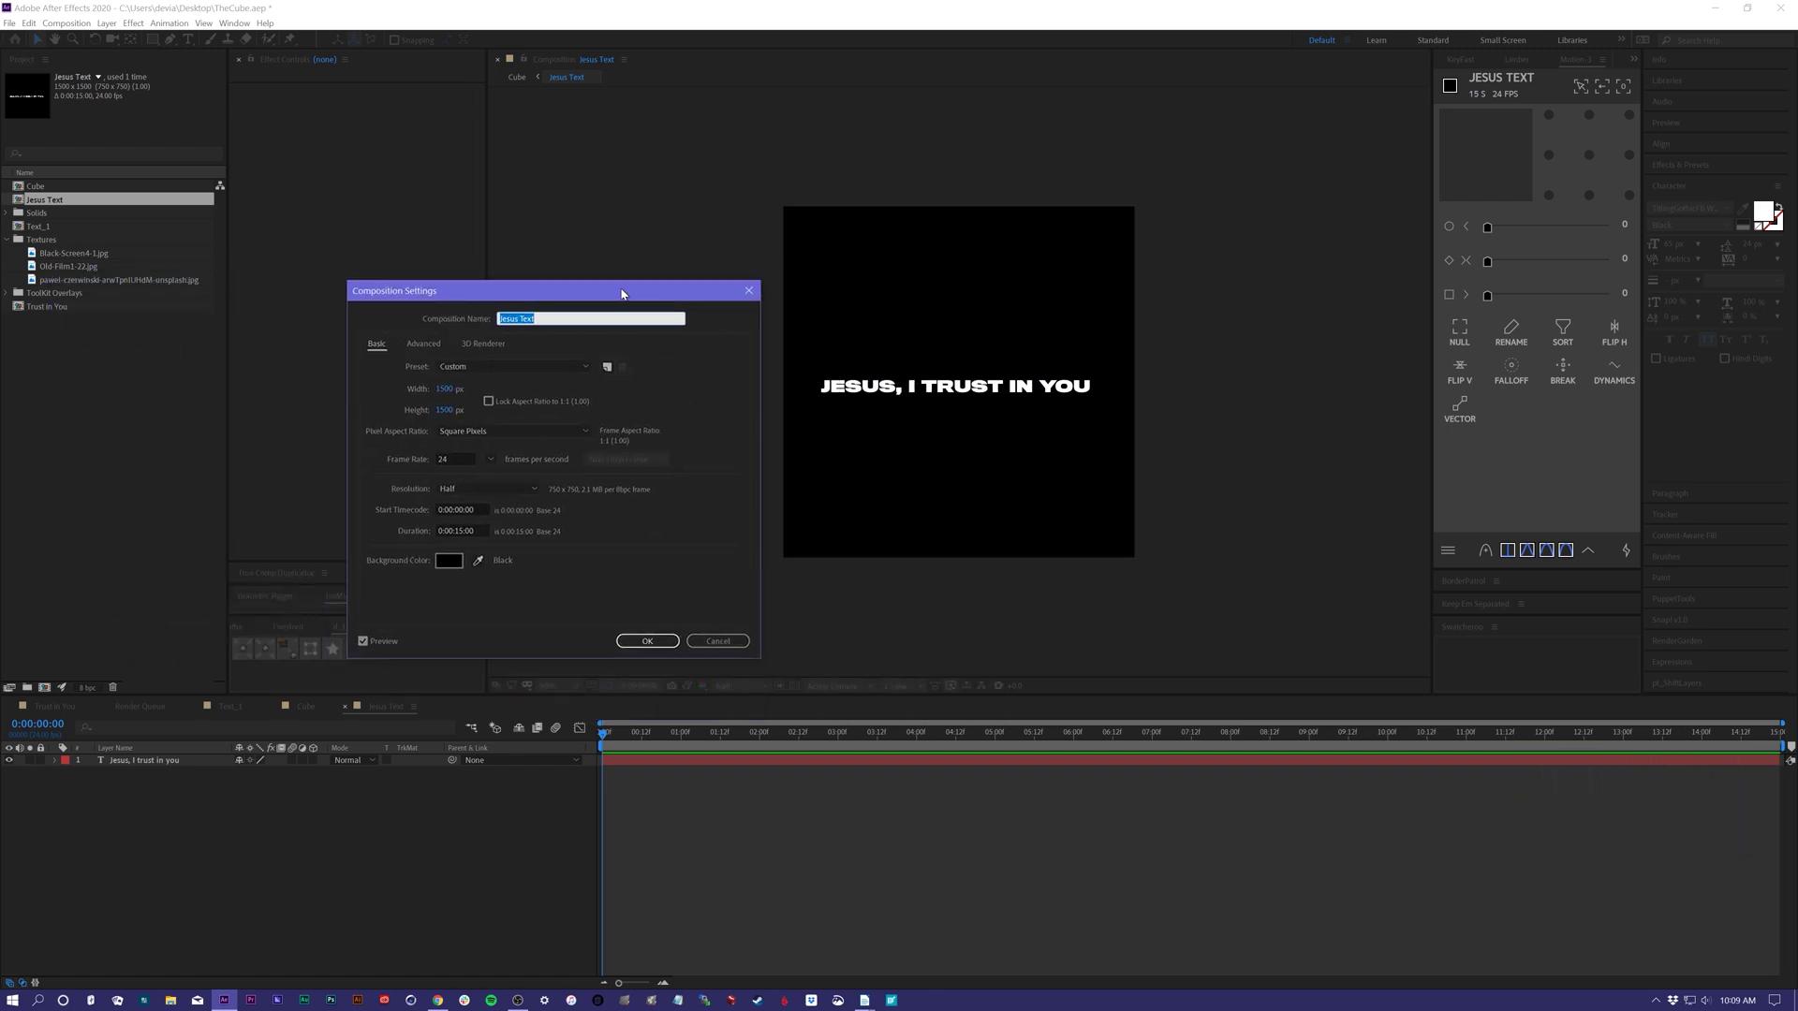
drag(445, 411, 264, 410)
drag(448, 410, 253, 412)
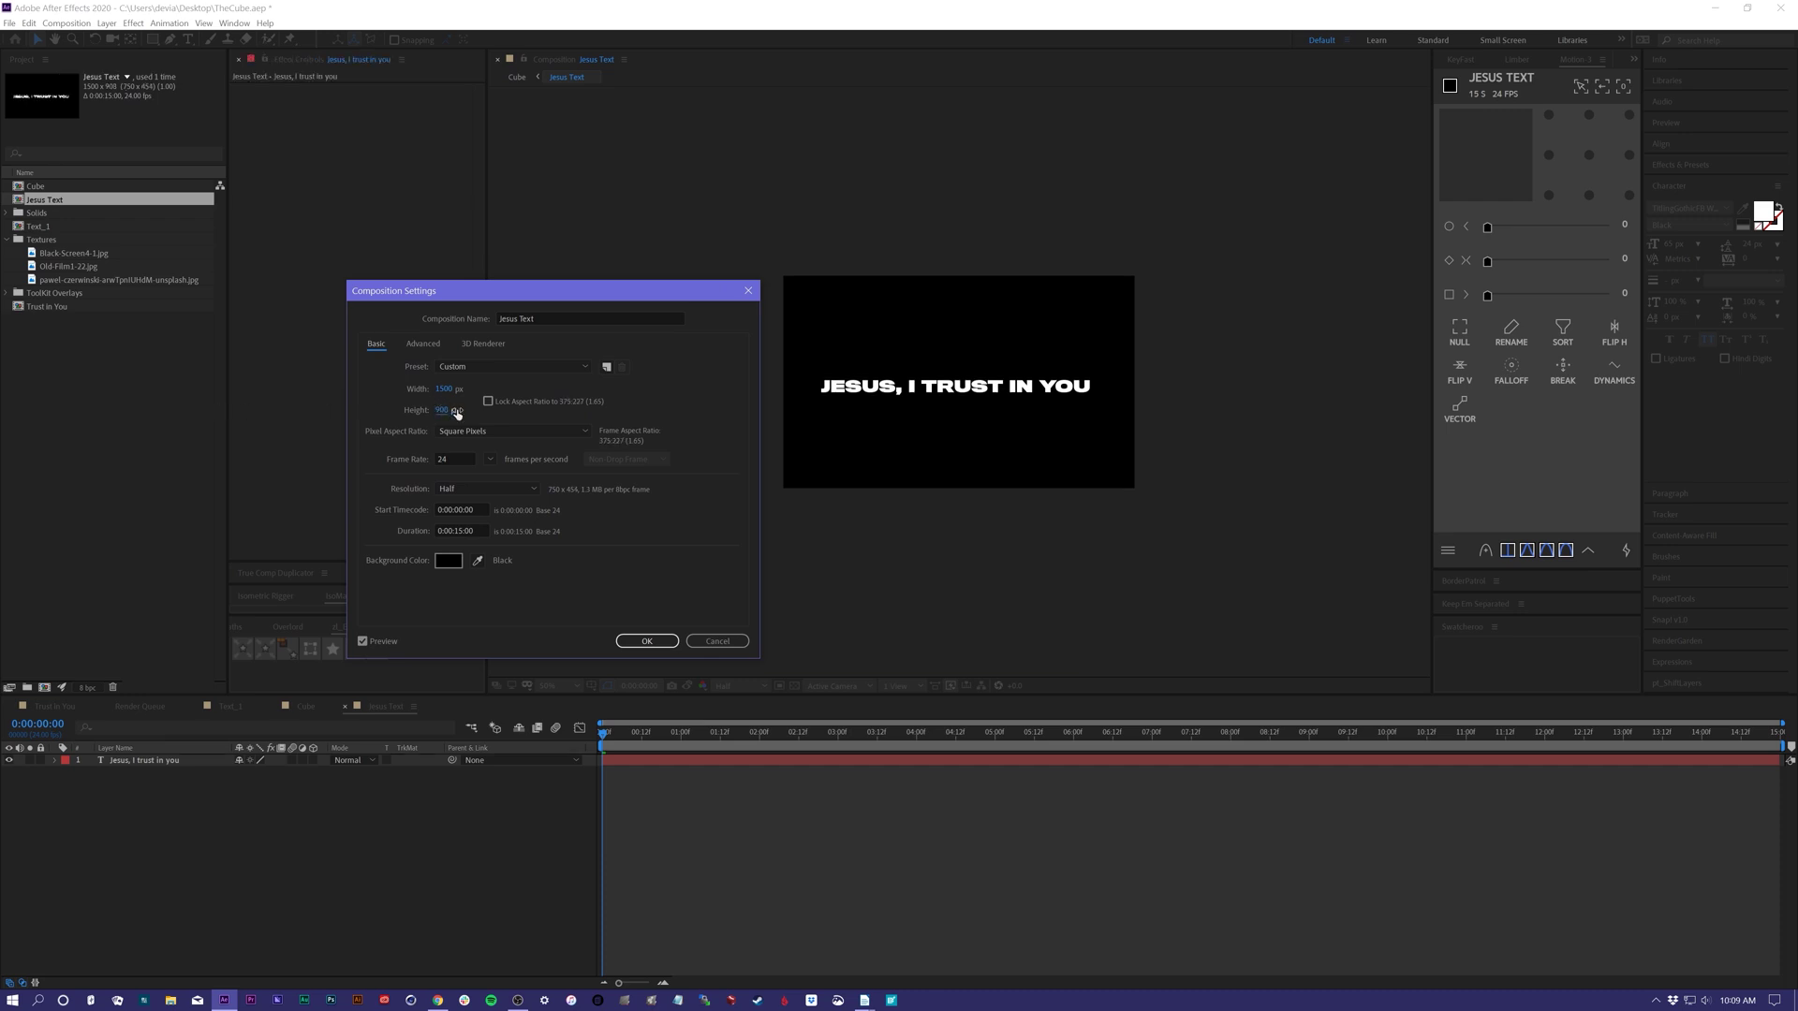
mouse_move(405, 410)
mouse_down()
mouse_move(423, 409)
mouse_move(328, 410)
mouse_move(416, 412)
mouse_move(340, 398)
mouse_move(422, 392)
mouse_move(382, 392)
mouse_move(400, 394)
mouse_up()
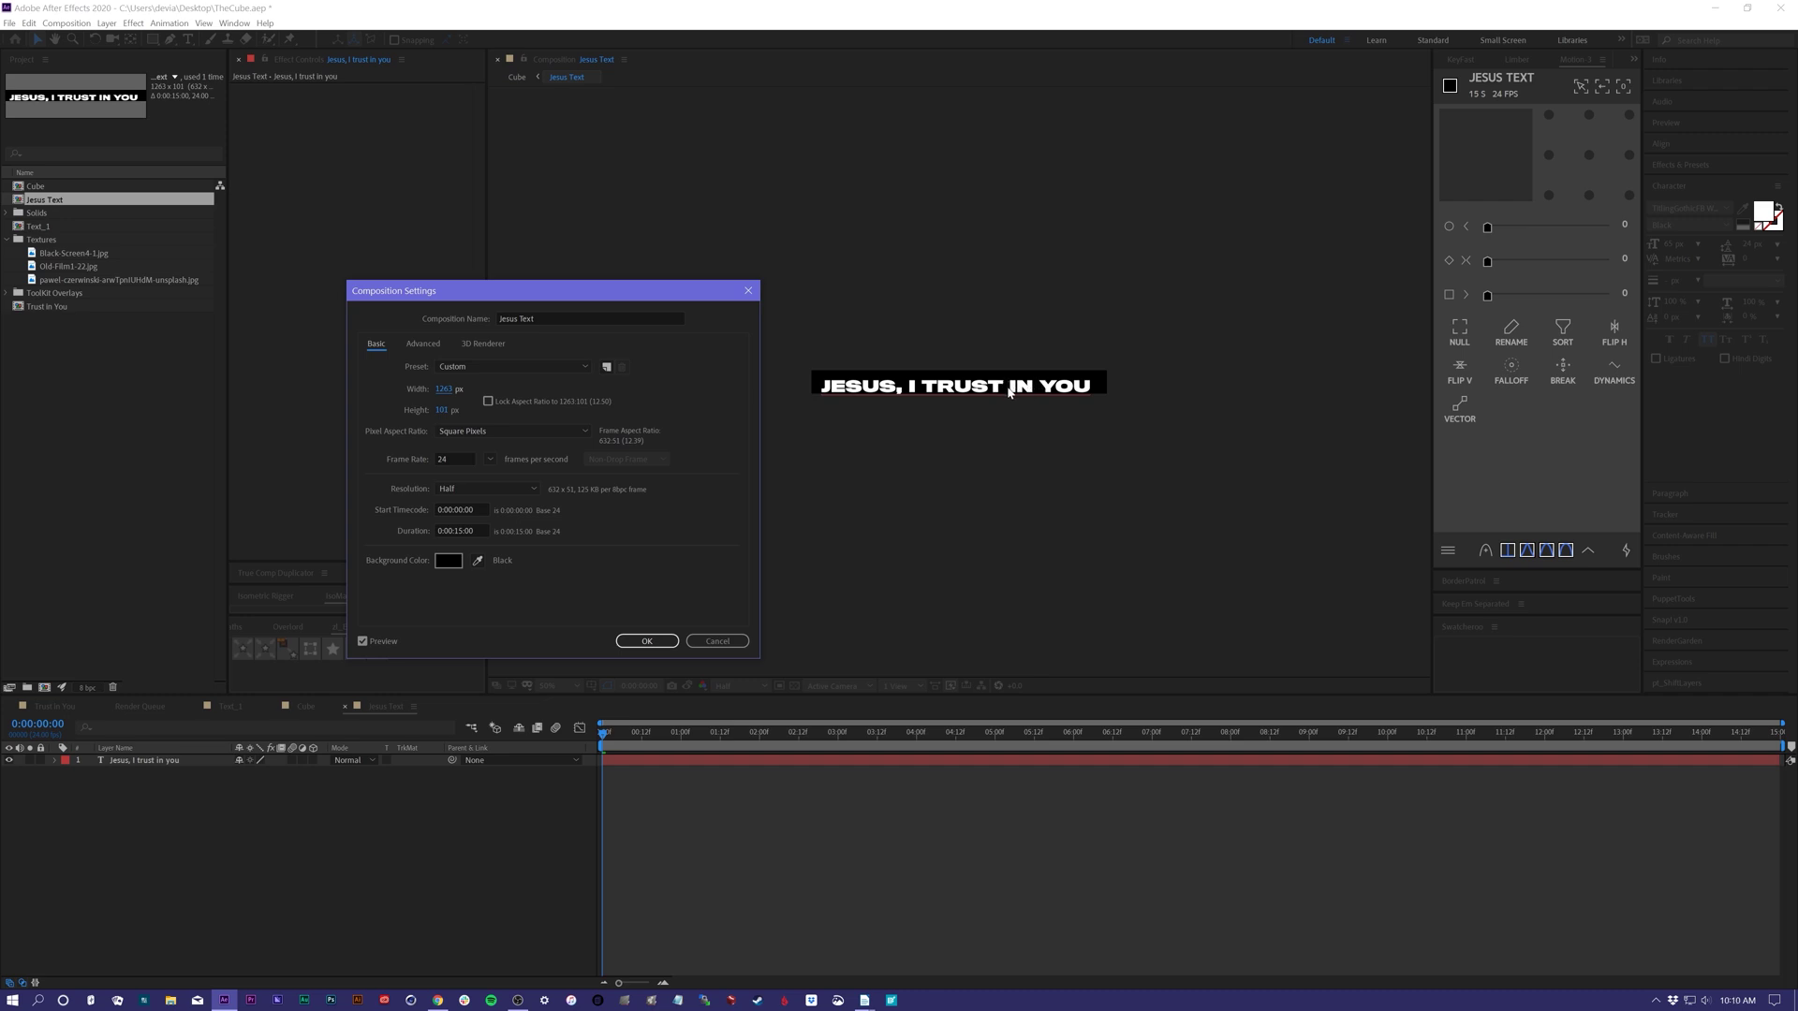
mouse_move(446, 389)
mouse_down()
mouse_move(420, 393)
mouse_move(436, 394)
mouse_up()
click(438, 390)
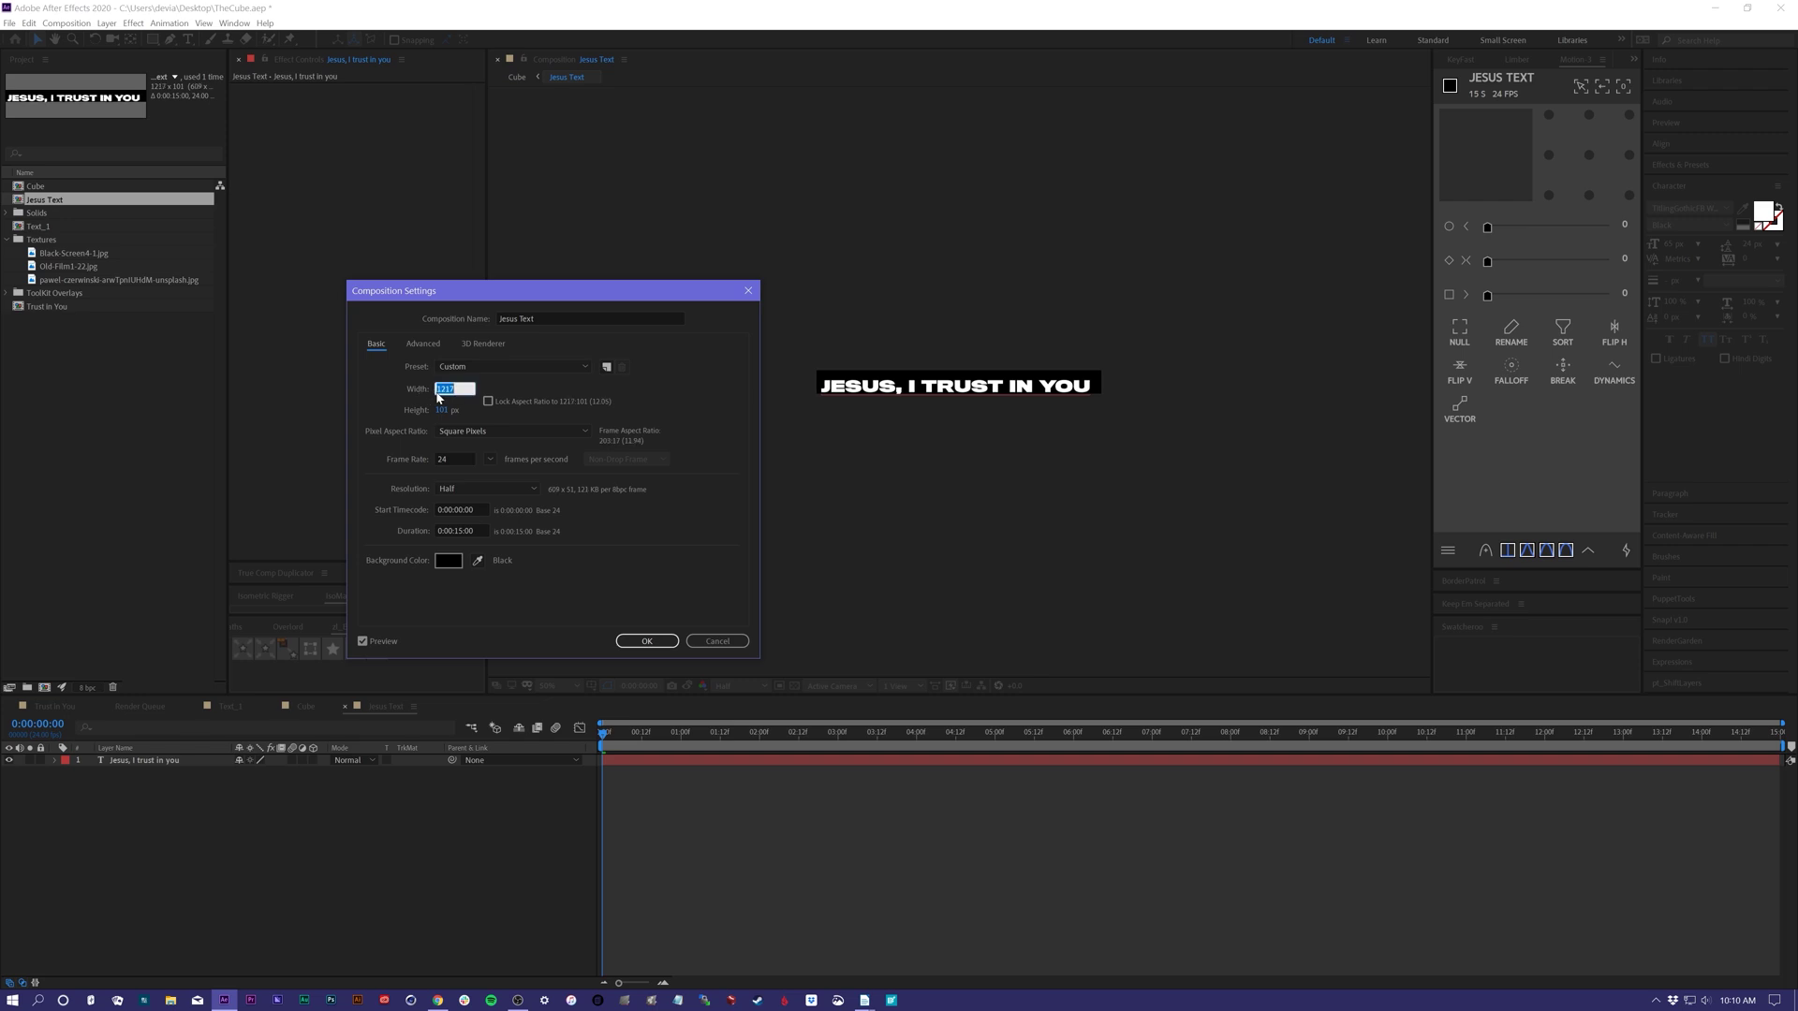
click(650, 641)
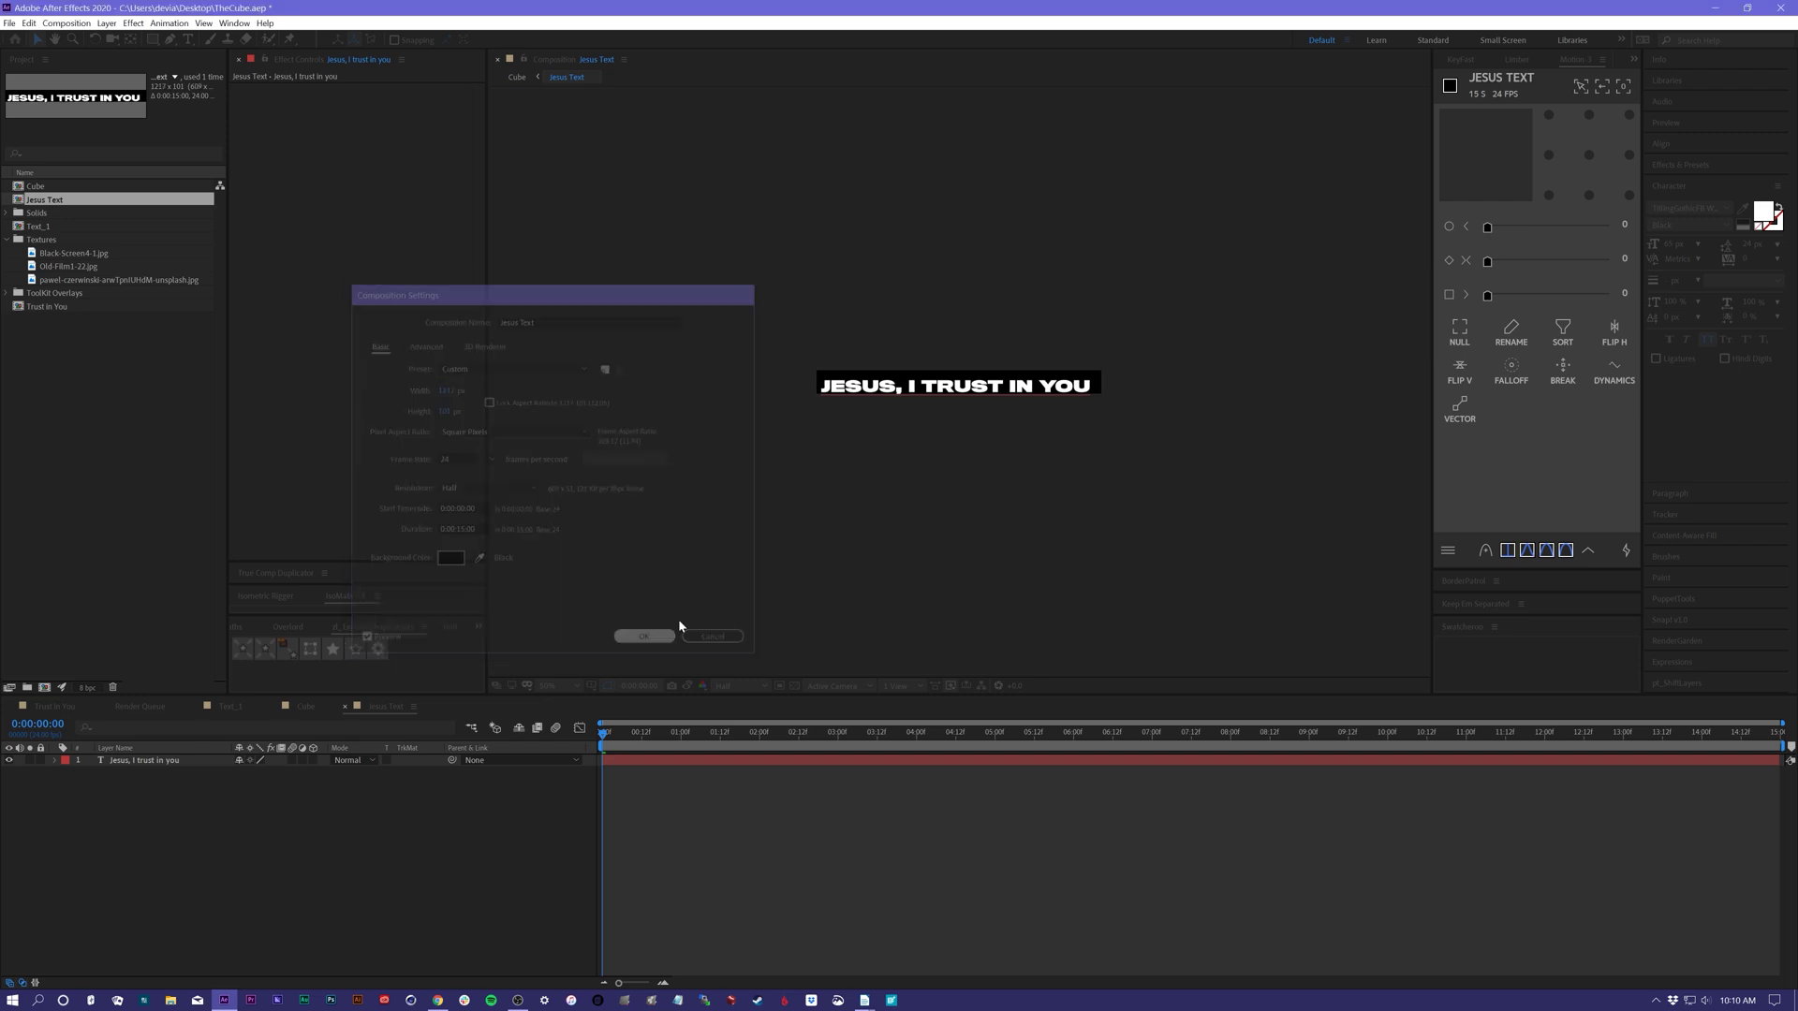
- Centre the "Jesus, I trust in you" text layer horizontally within the composition
click(965, 392)
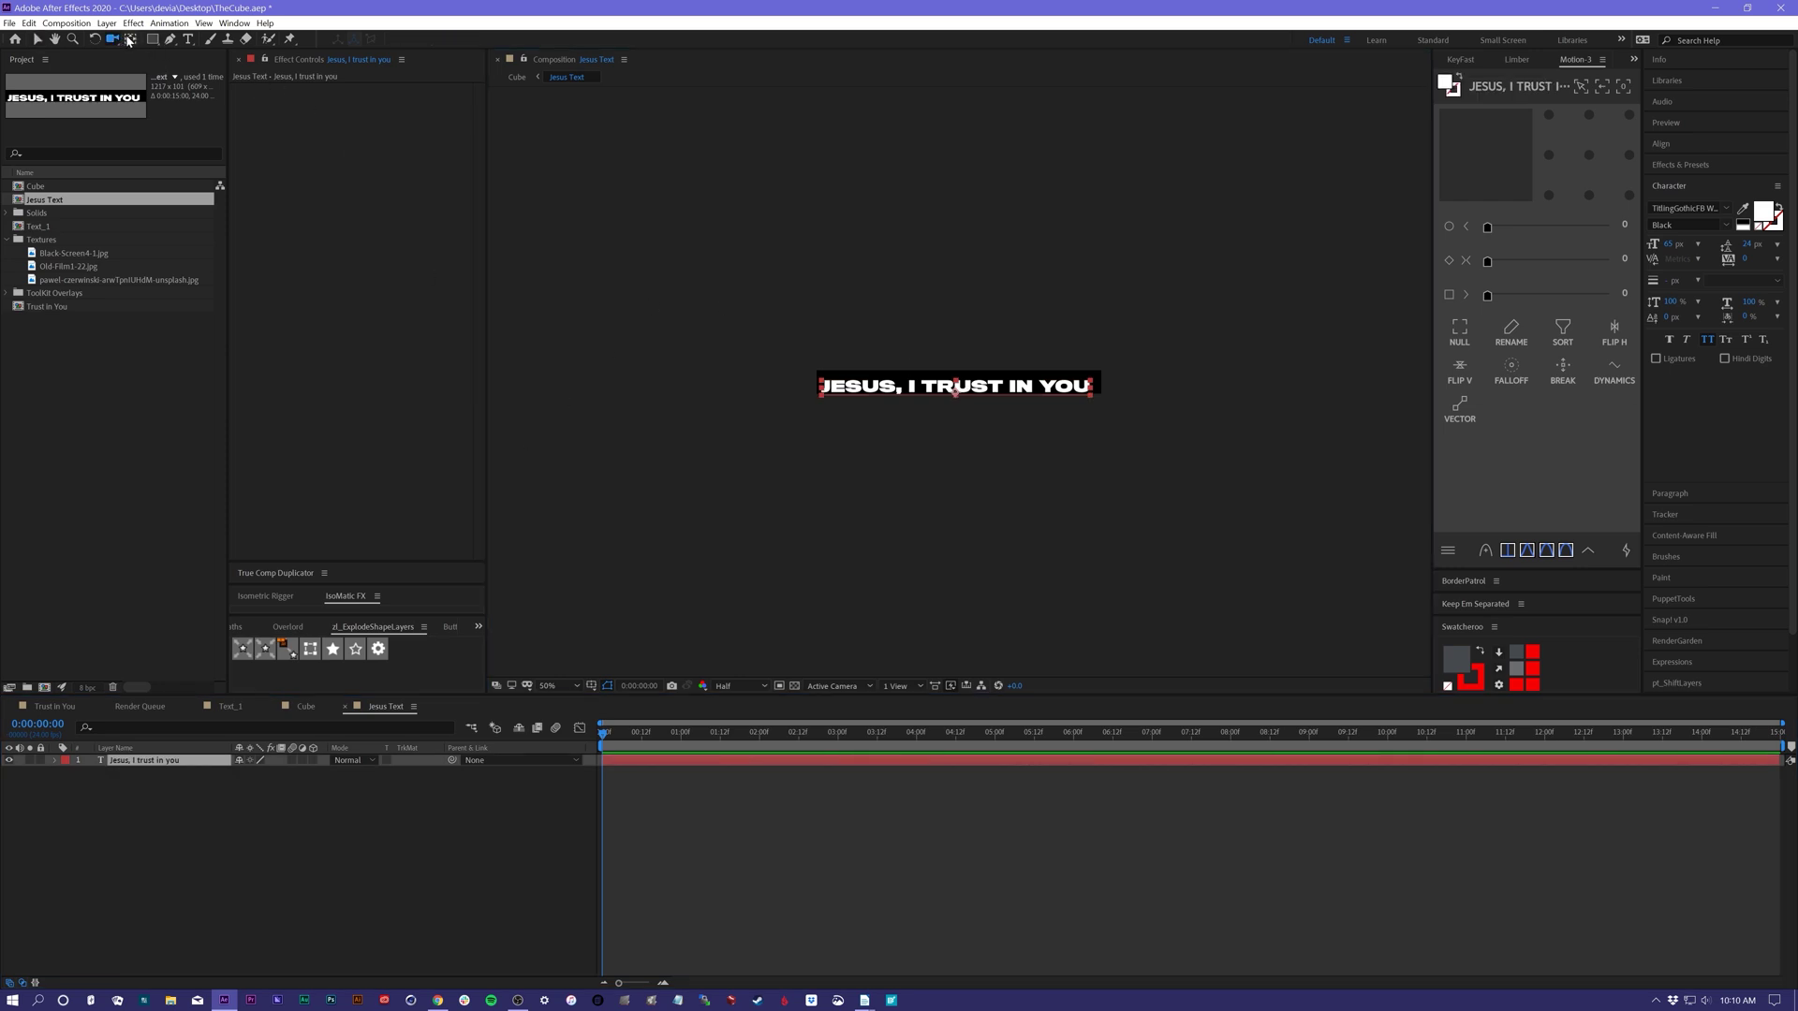
click(131, 39)
click(1657, 145)
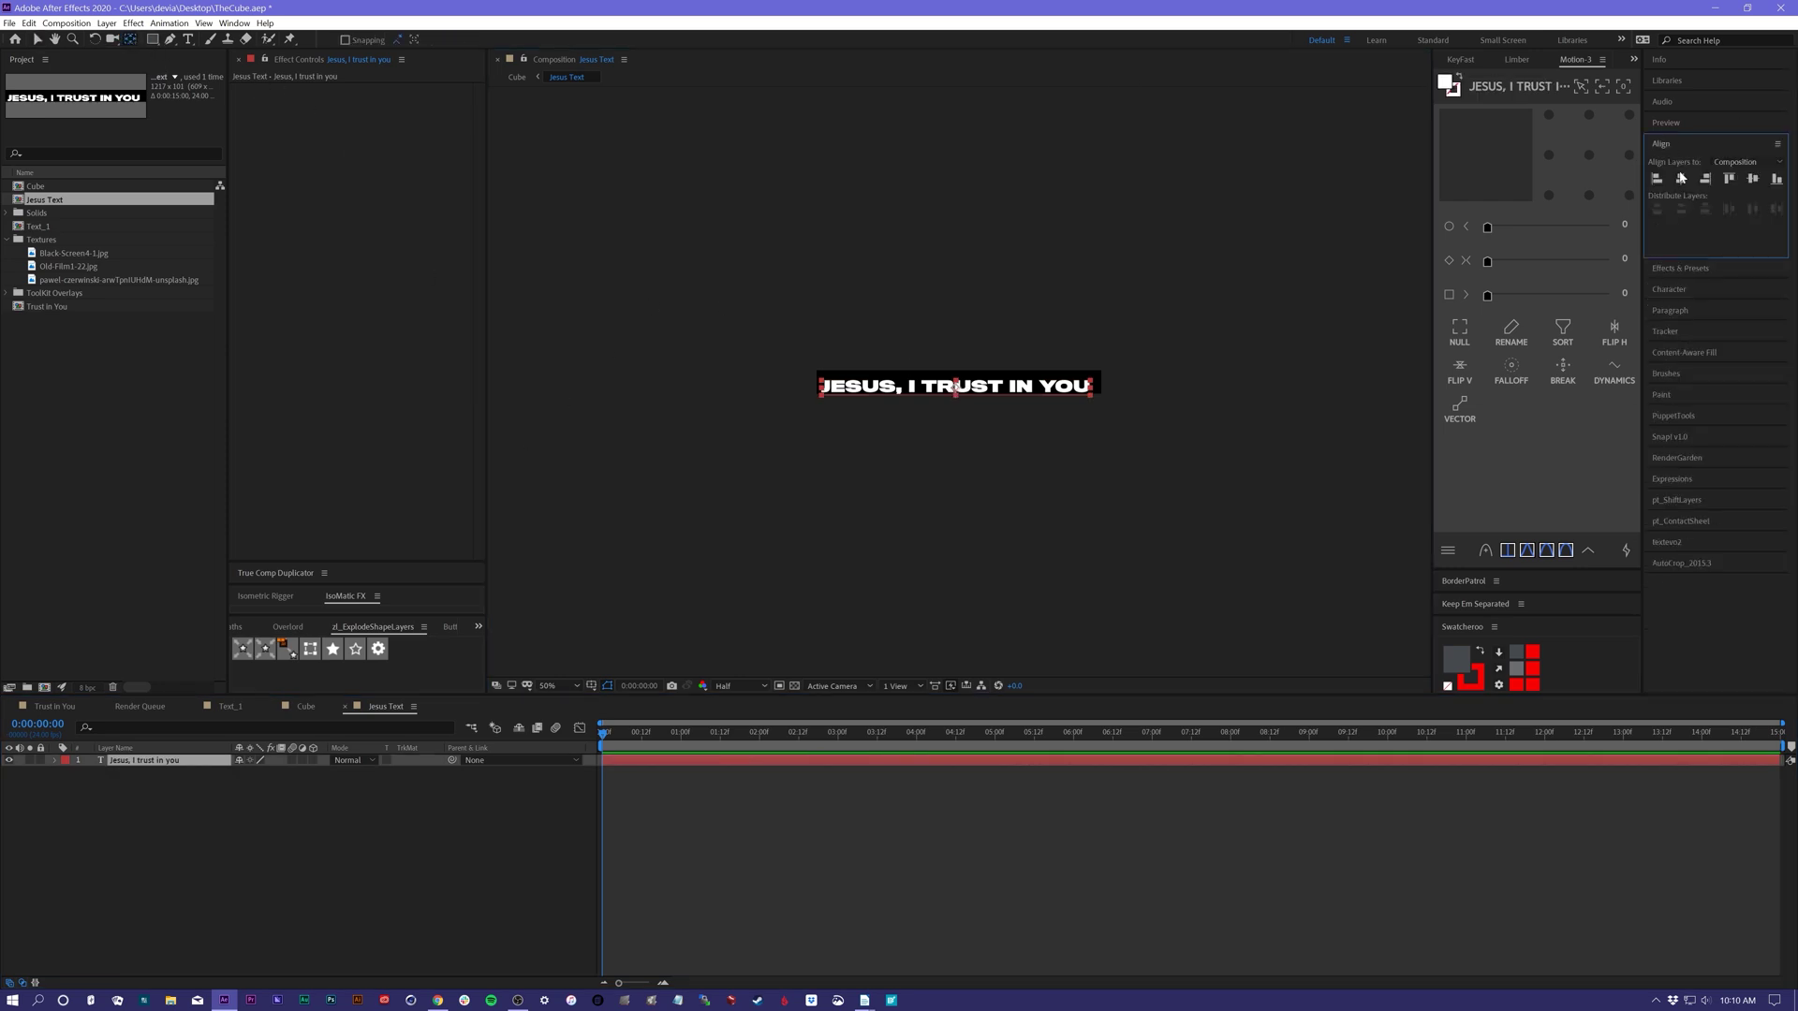
click(1681, 178)
click(980, 829)
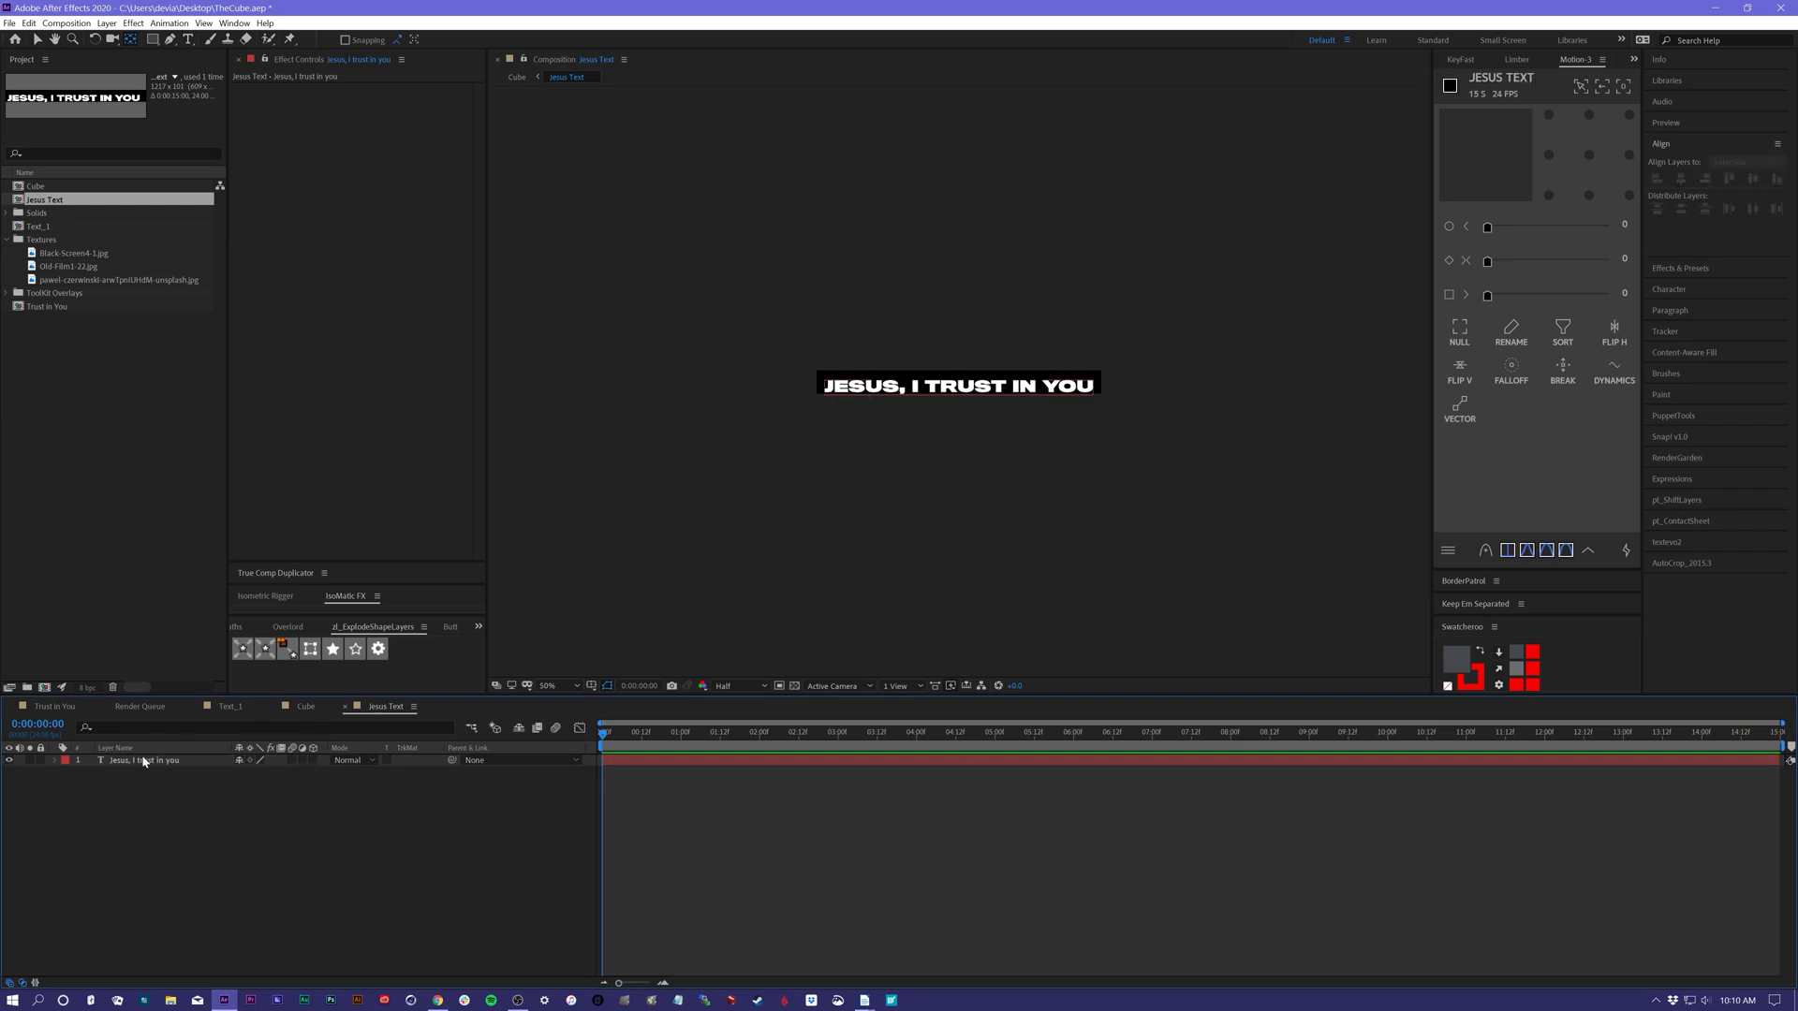
- Tighten the Jesus Text composition's width to 1187 px
right_click(326, 837)
click(398, 859)
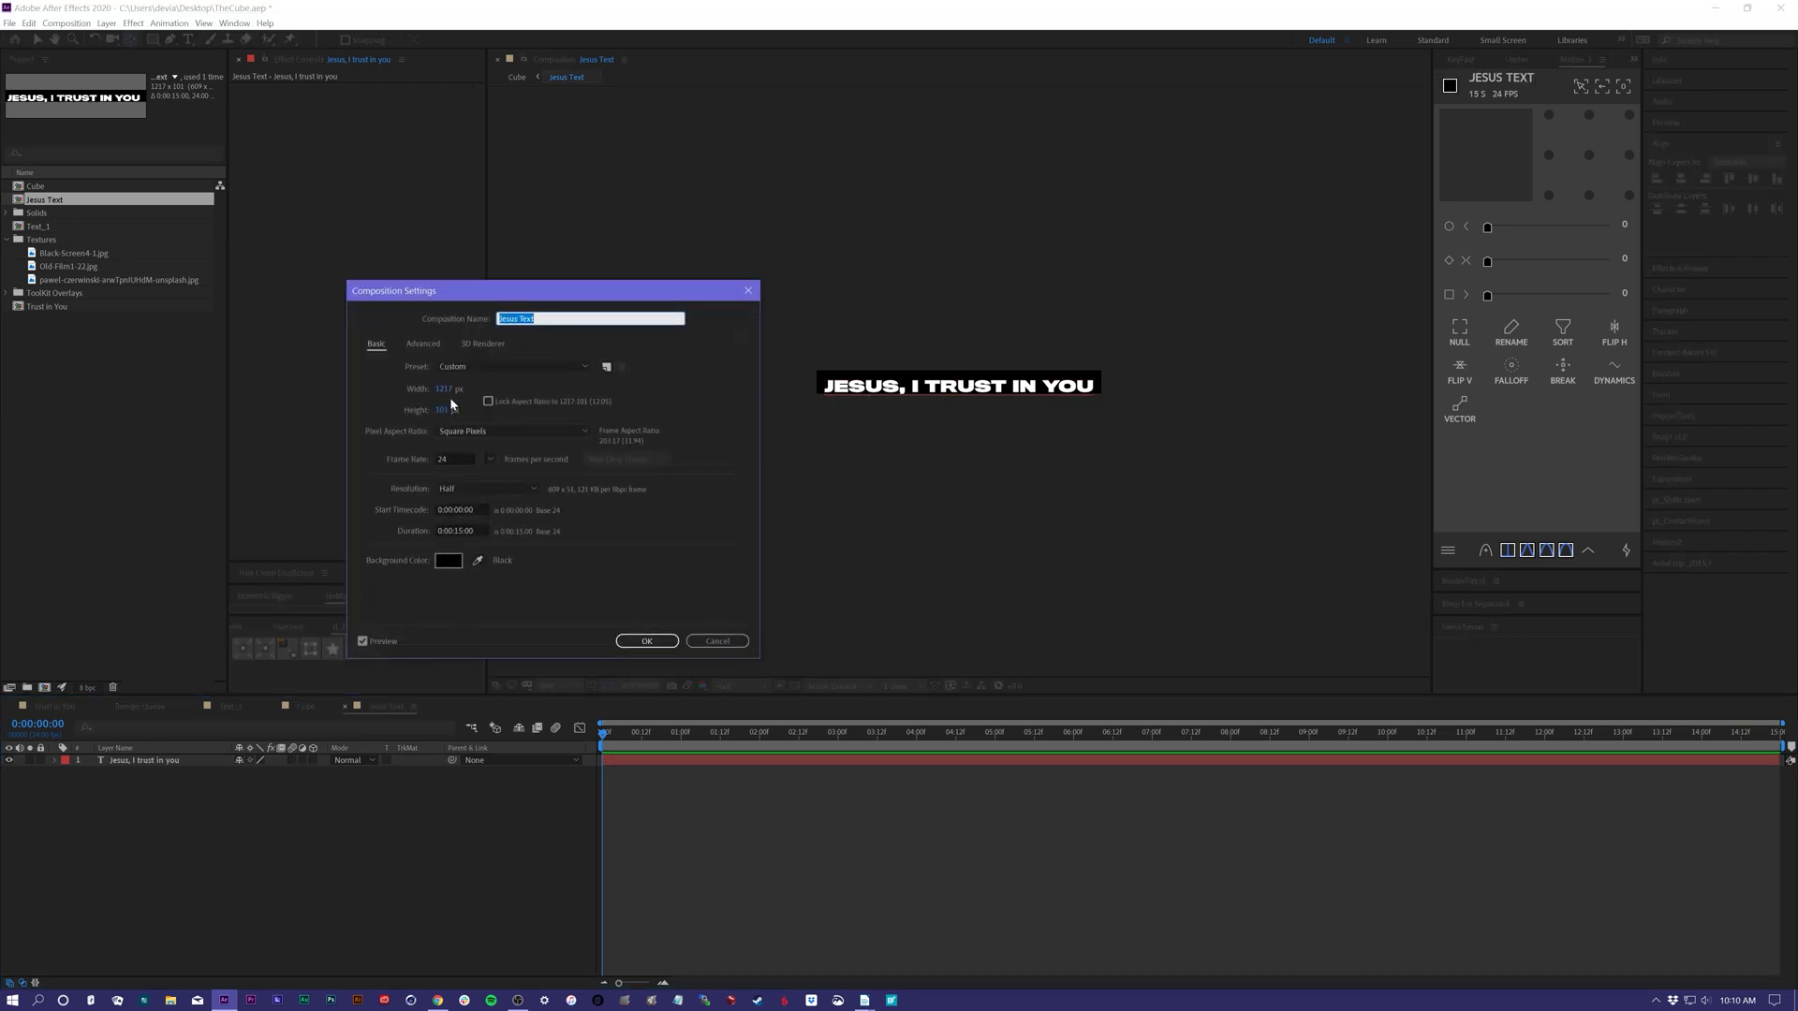
drag(447, 393, 438, 393)
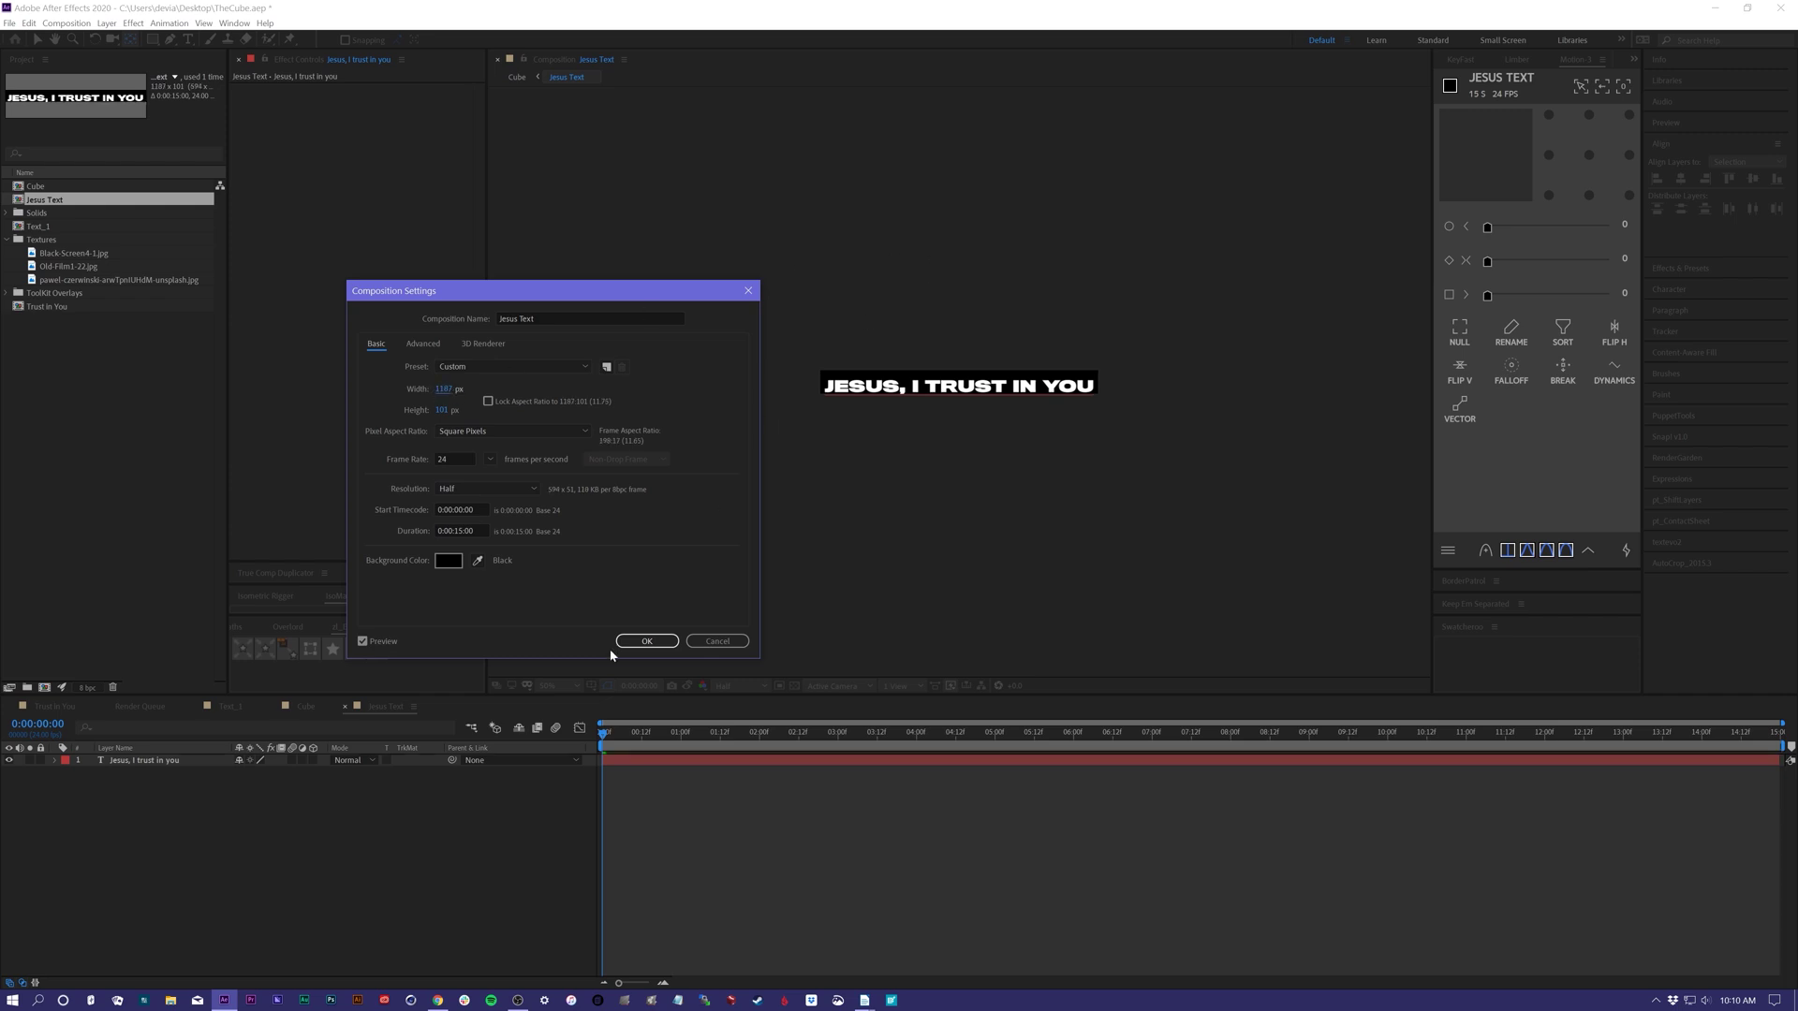
click(637, 643)
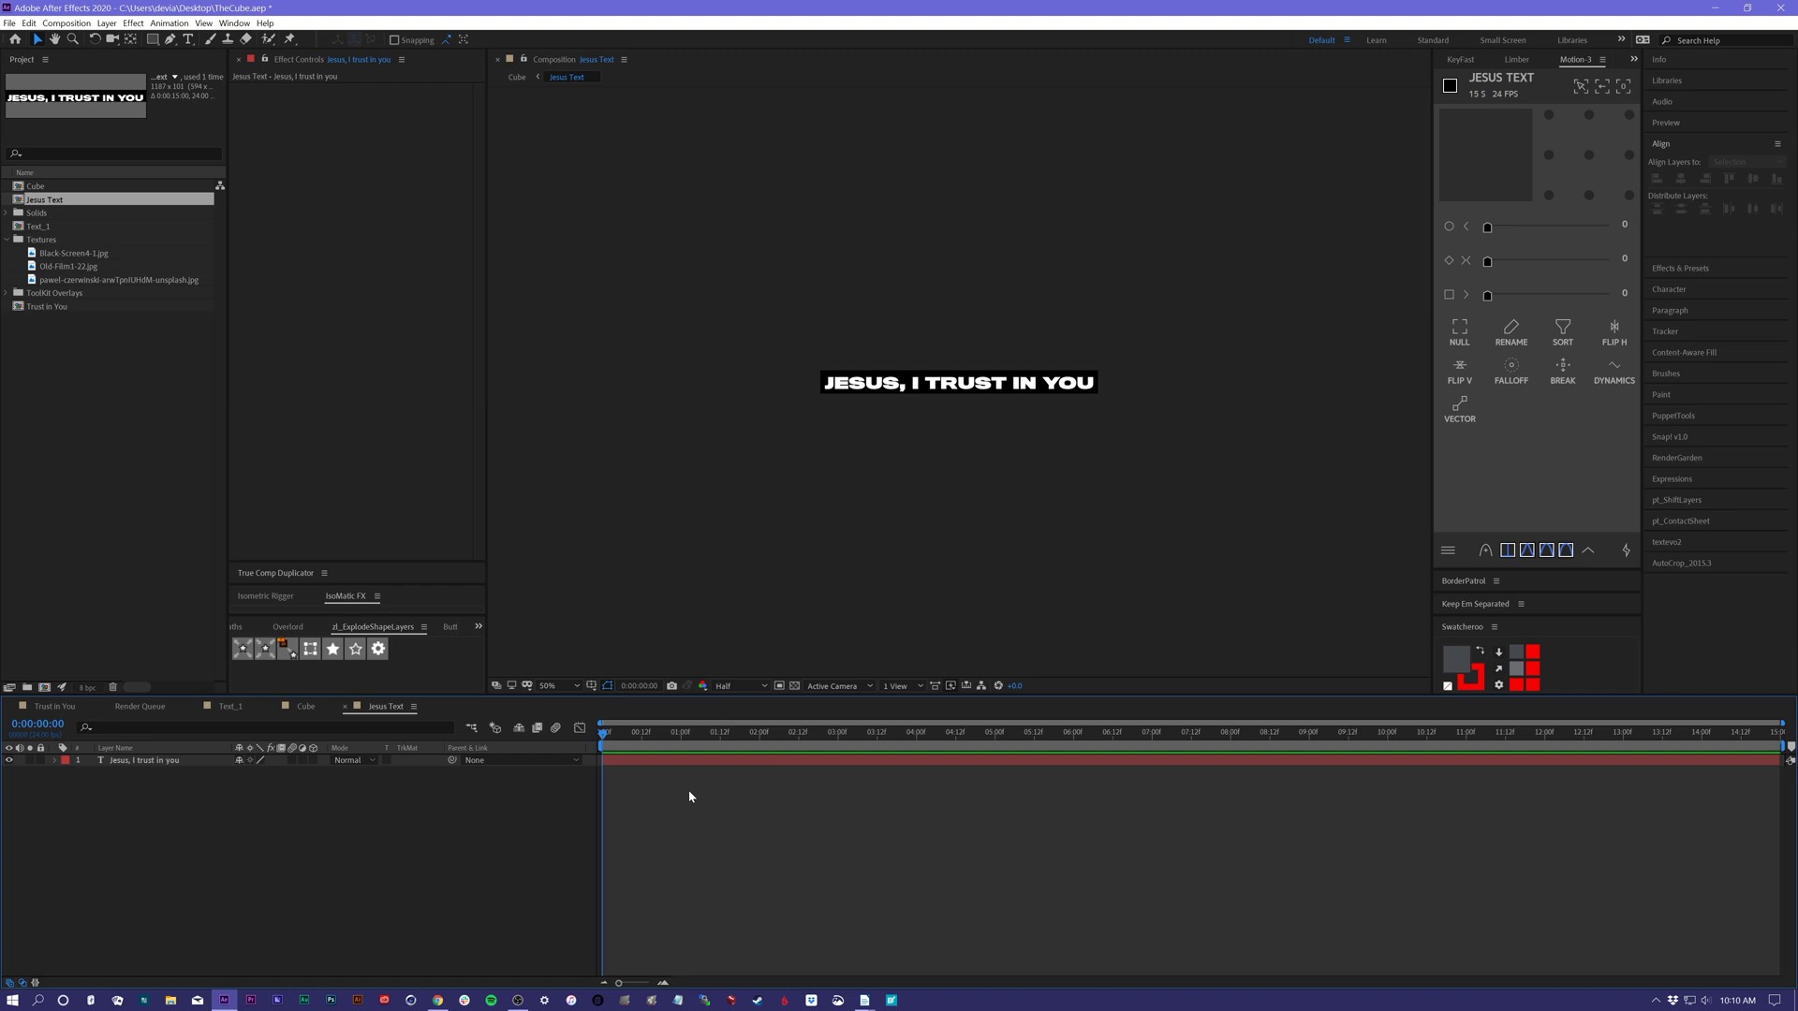
- Add an adjustment layer named "Motion Tile" above the text and apply the Motion Tile effect to it
key(ctrl+alt+y)
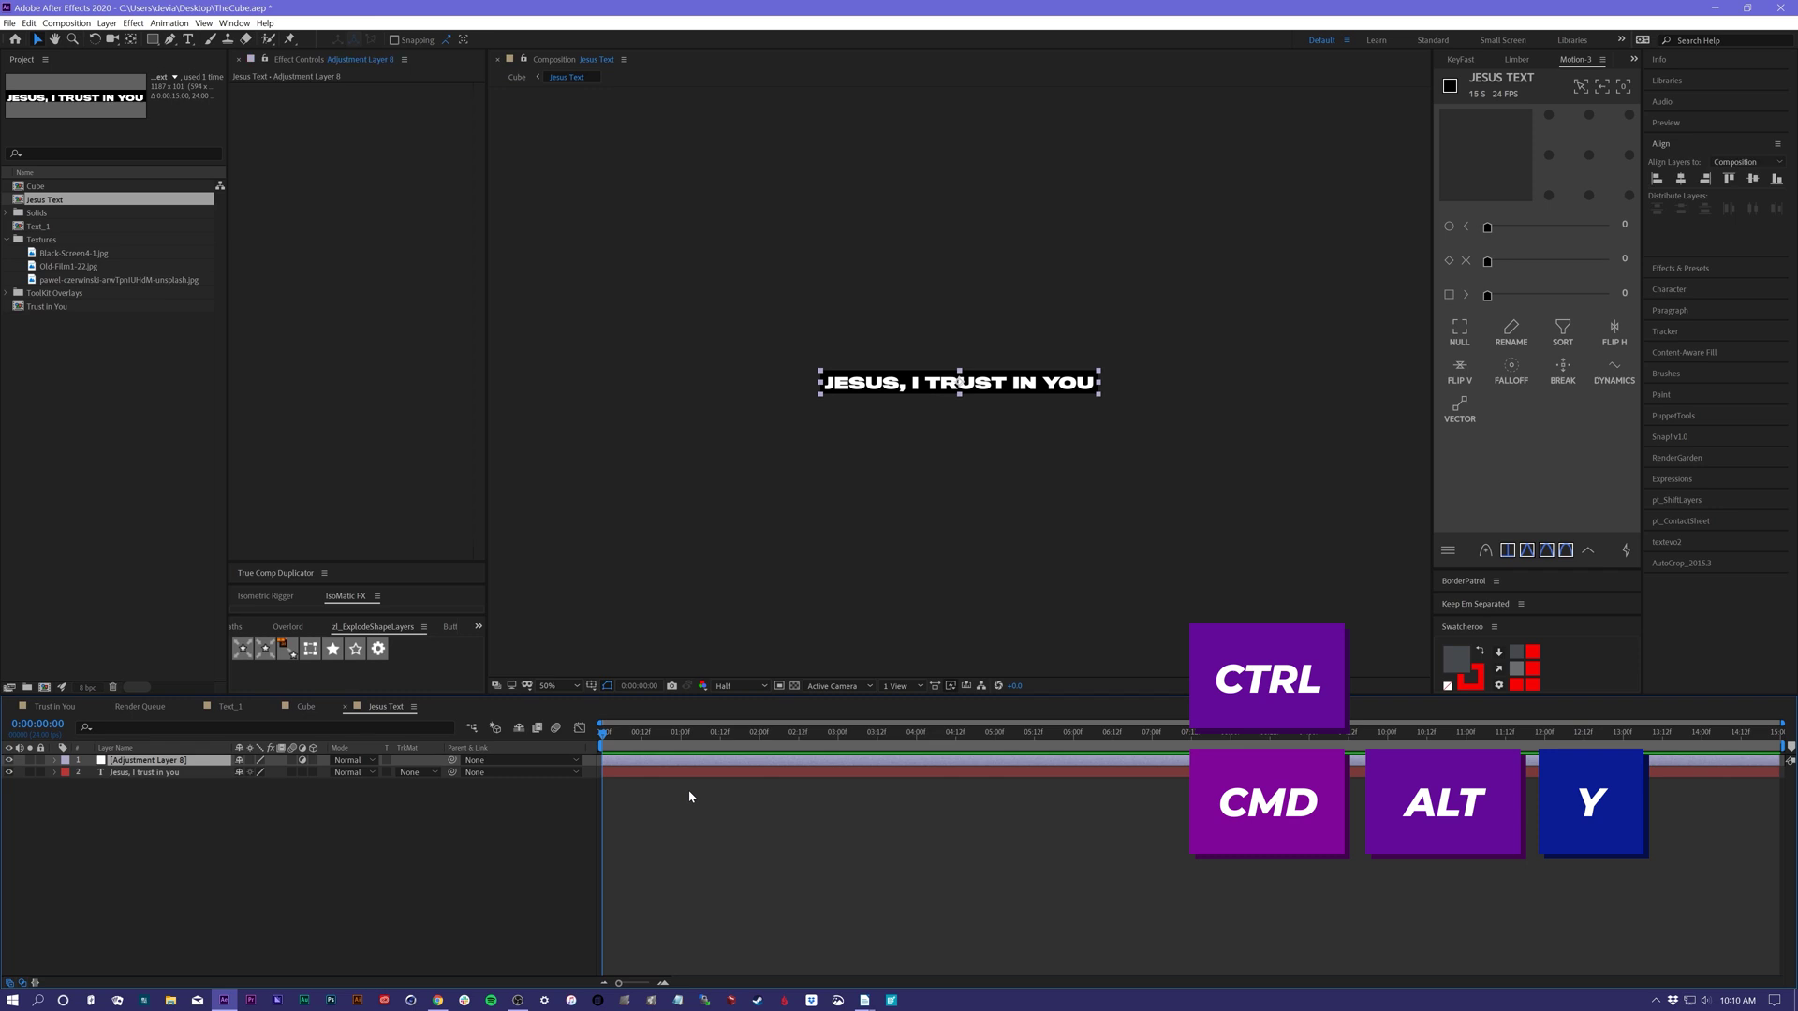
key(Return)
text(Motion Tile)
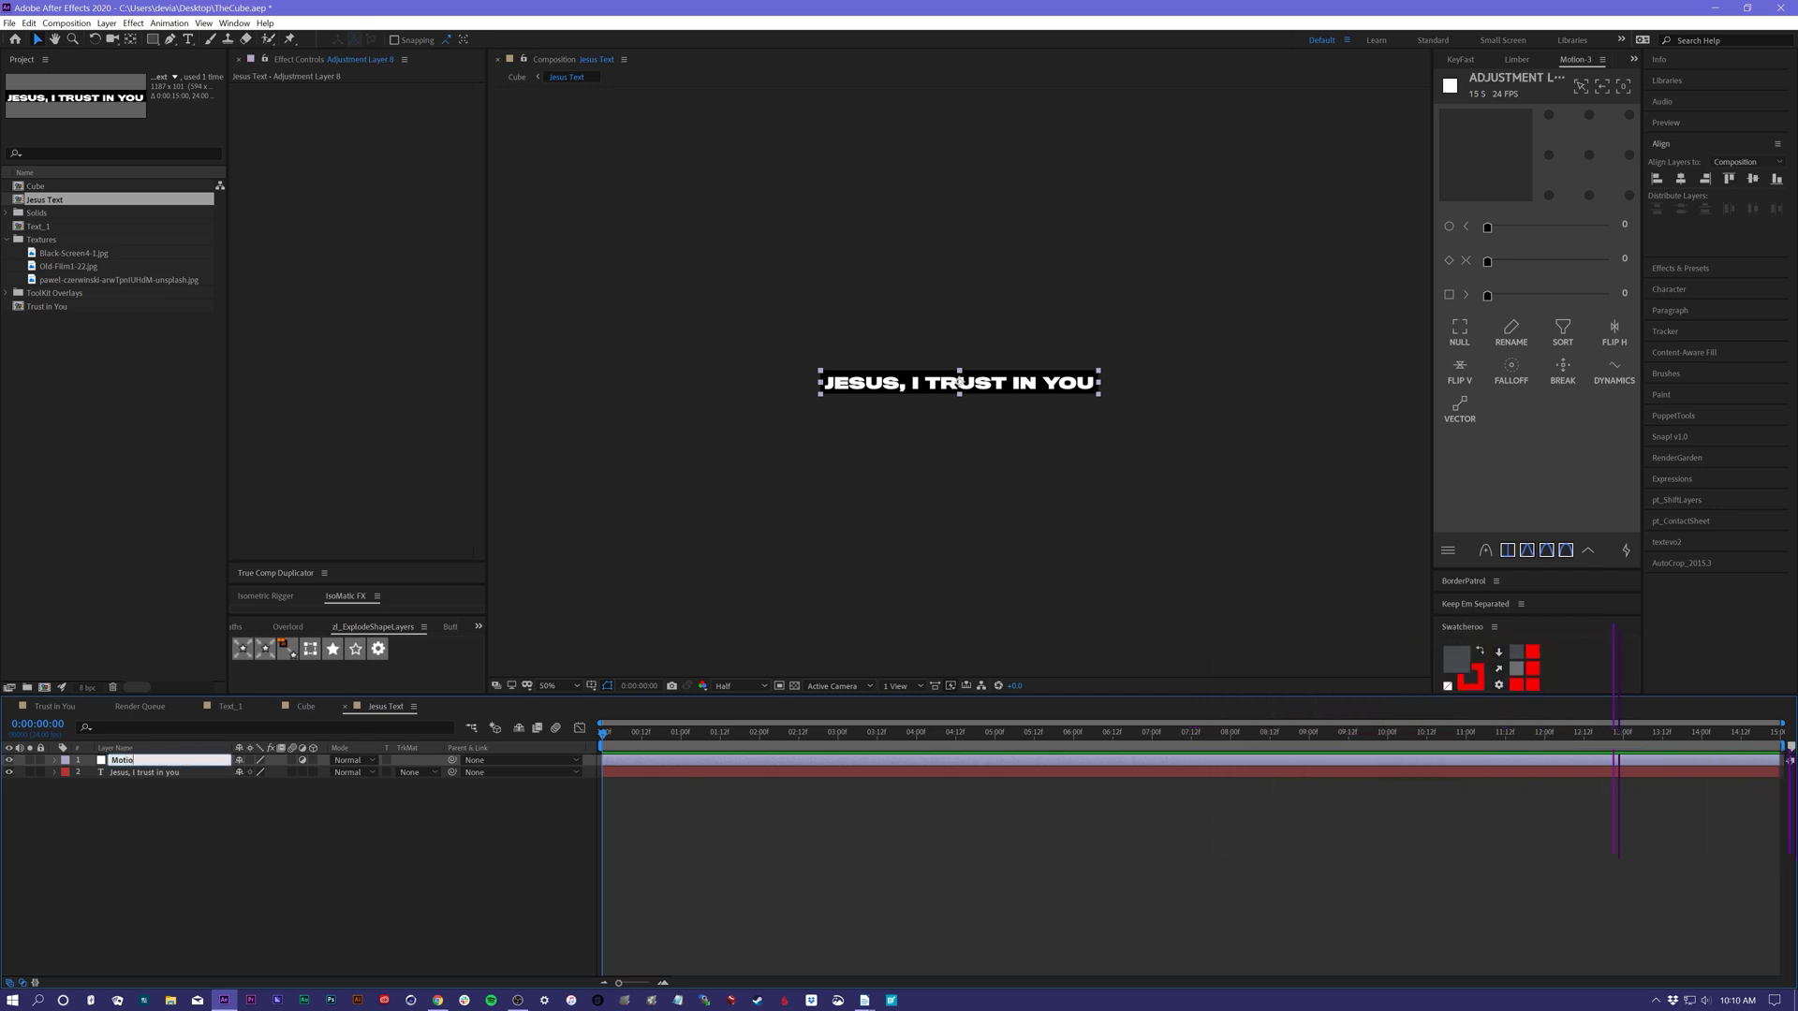
key(Return)
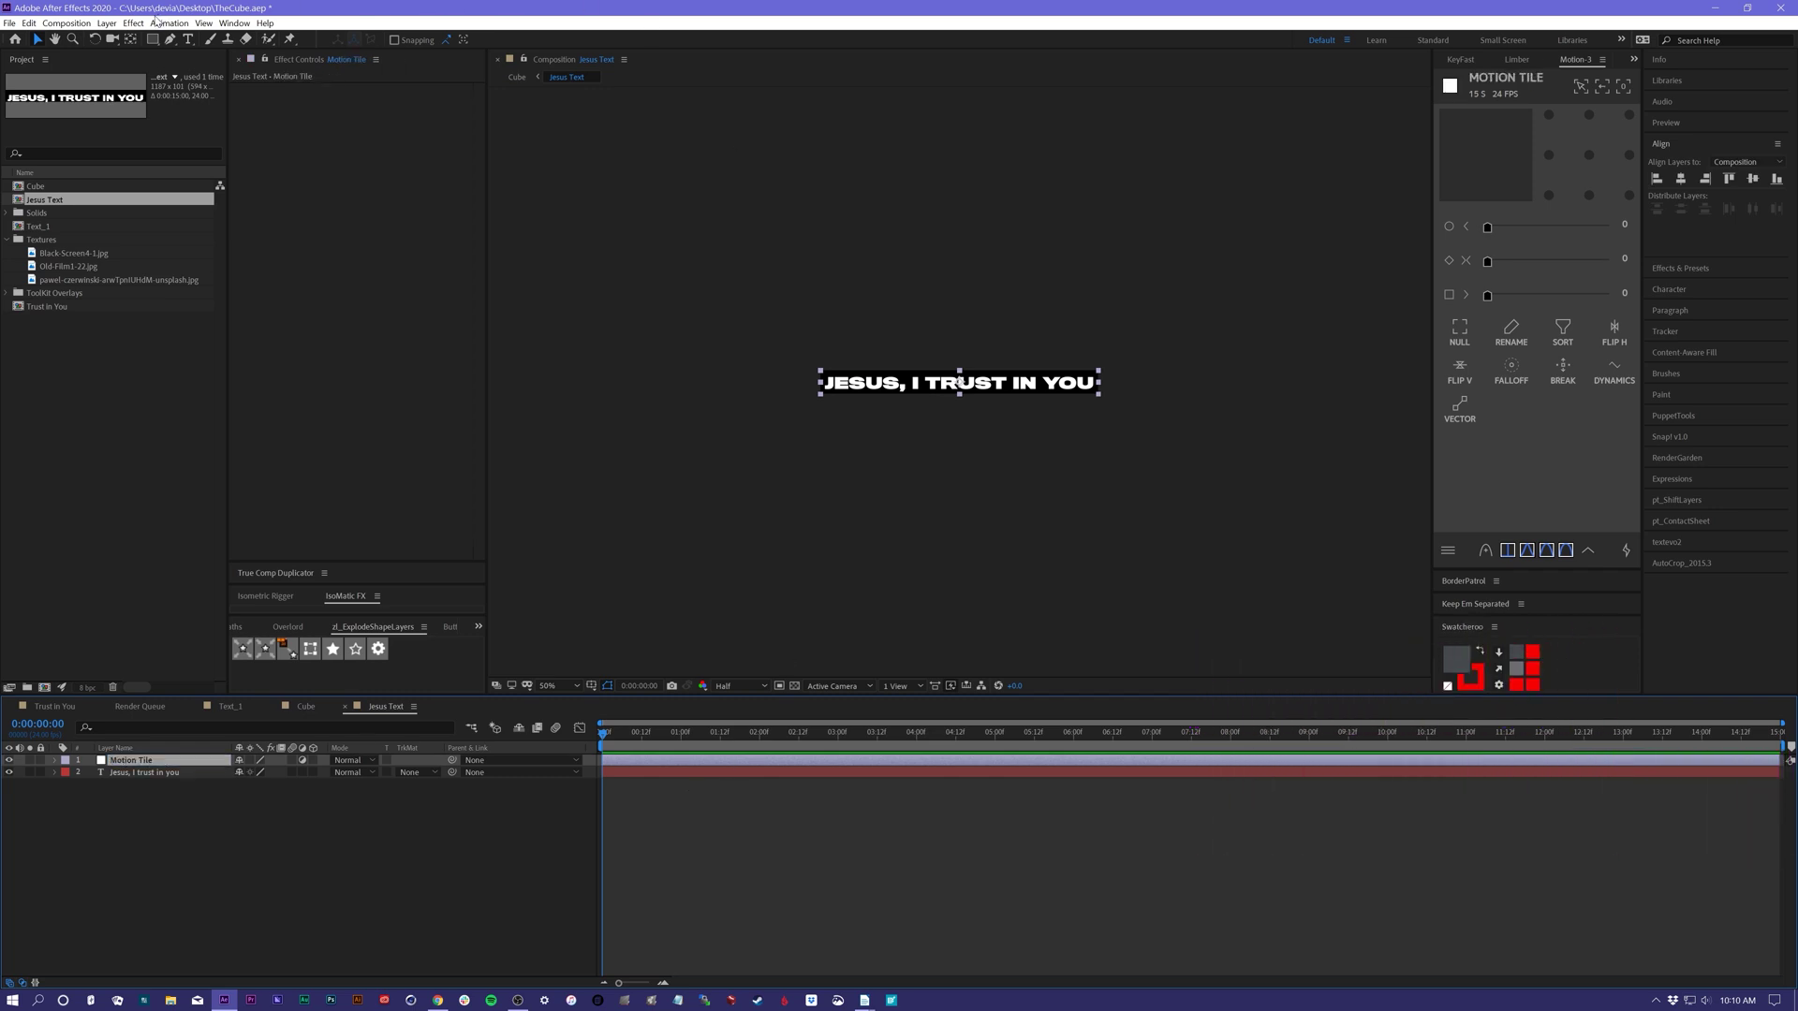
click(136, 22)
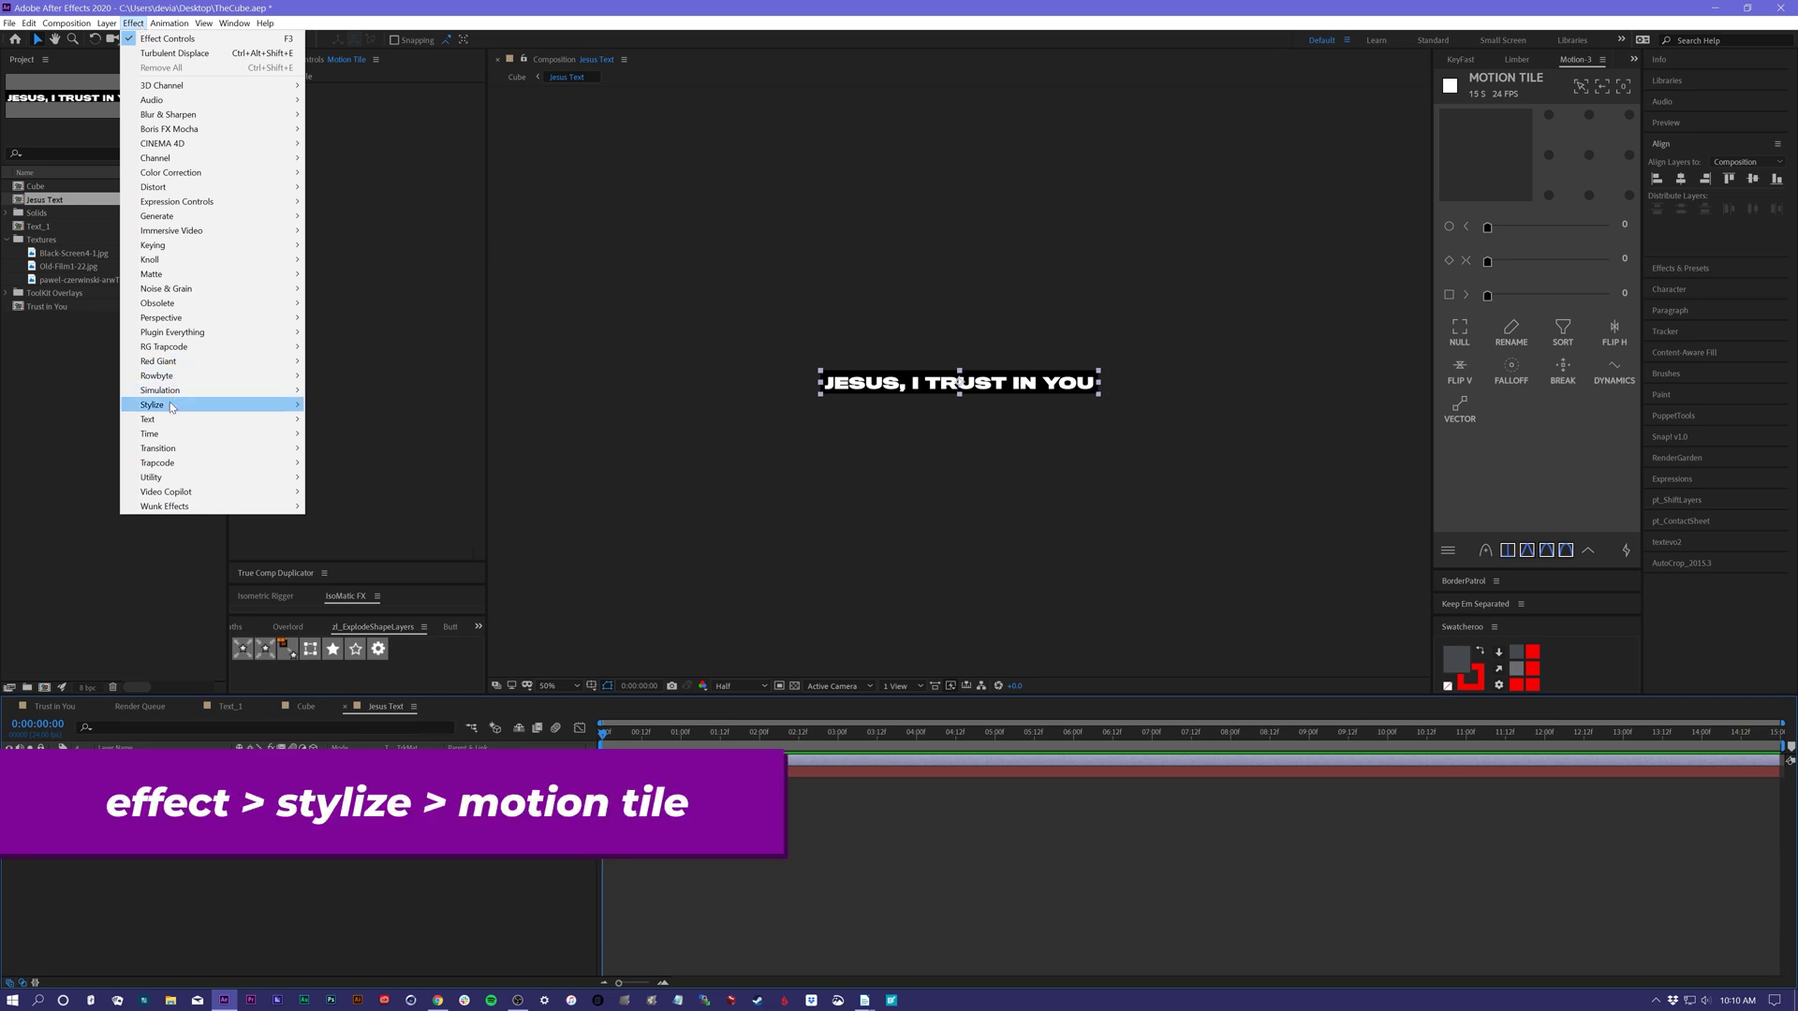
mouse_move(171, 406)
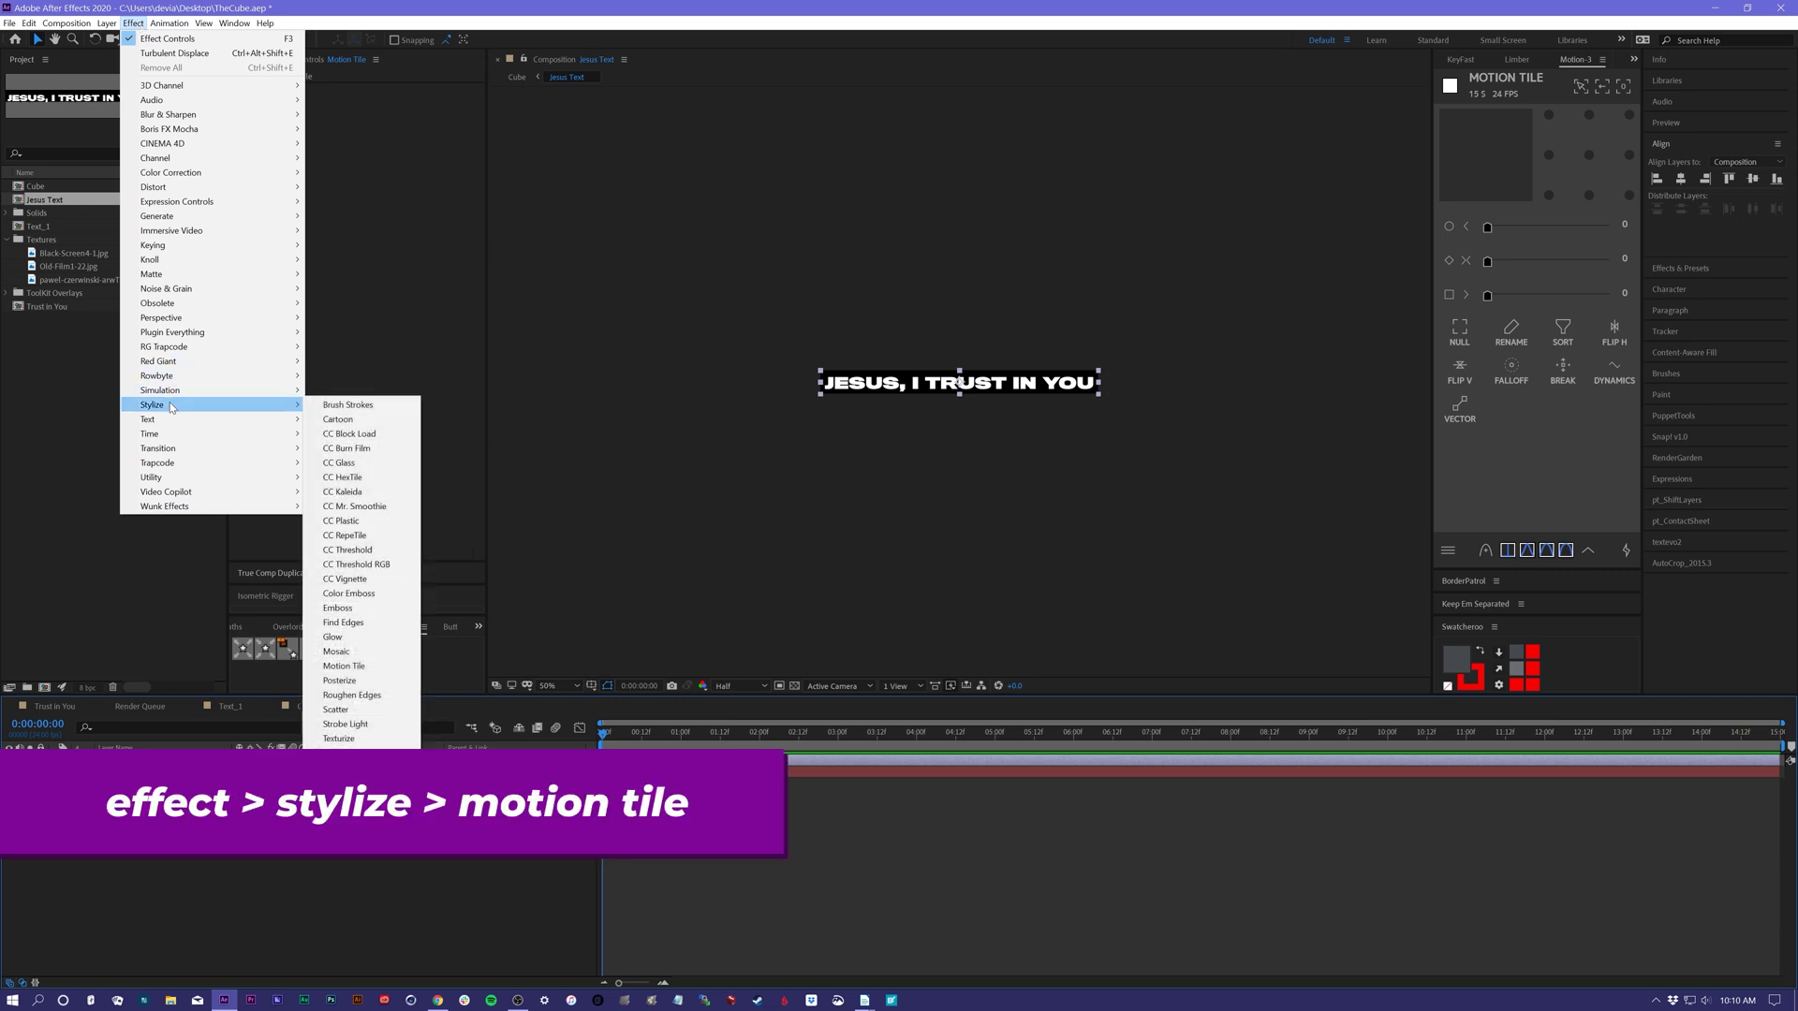
click(340, 666)
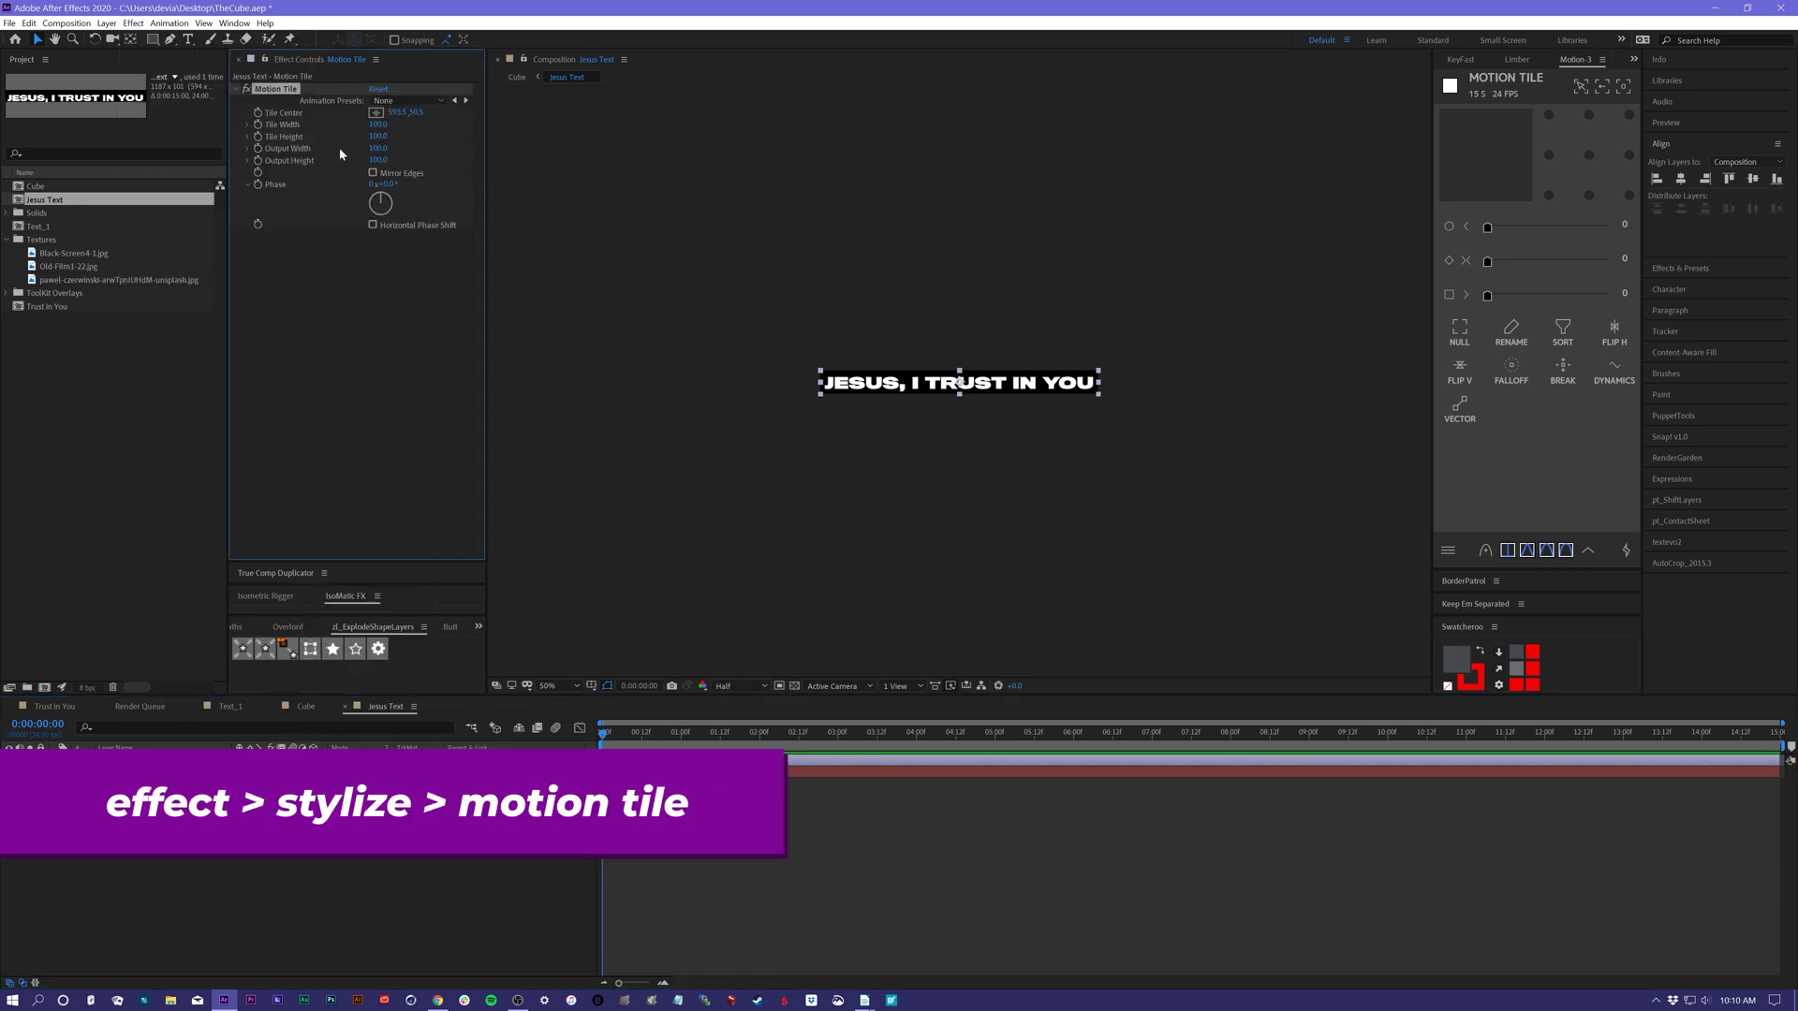
- Set Motion Tile's Output Width to 300, keyframe Tile Center at the first frame, and go to the last frame
click(379, 148)
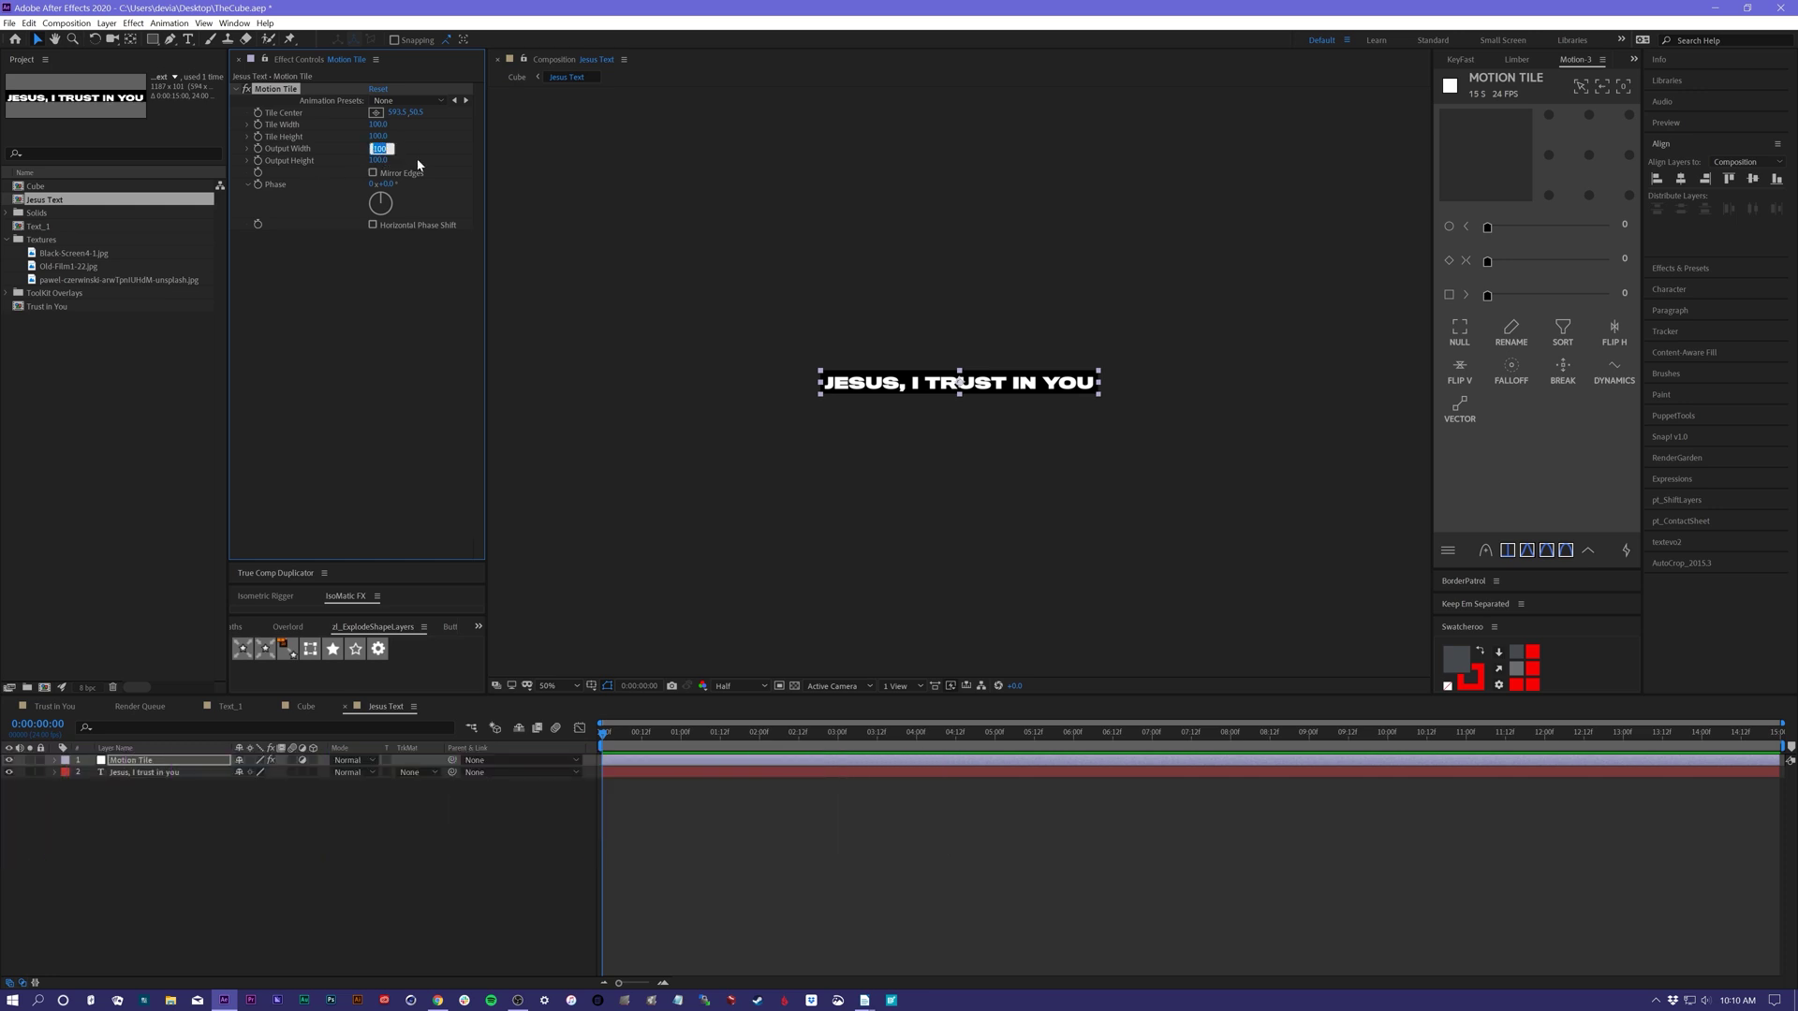
text(300)
key(Return)
click(599, 744)
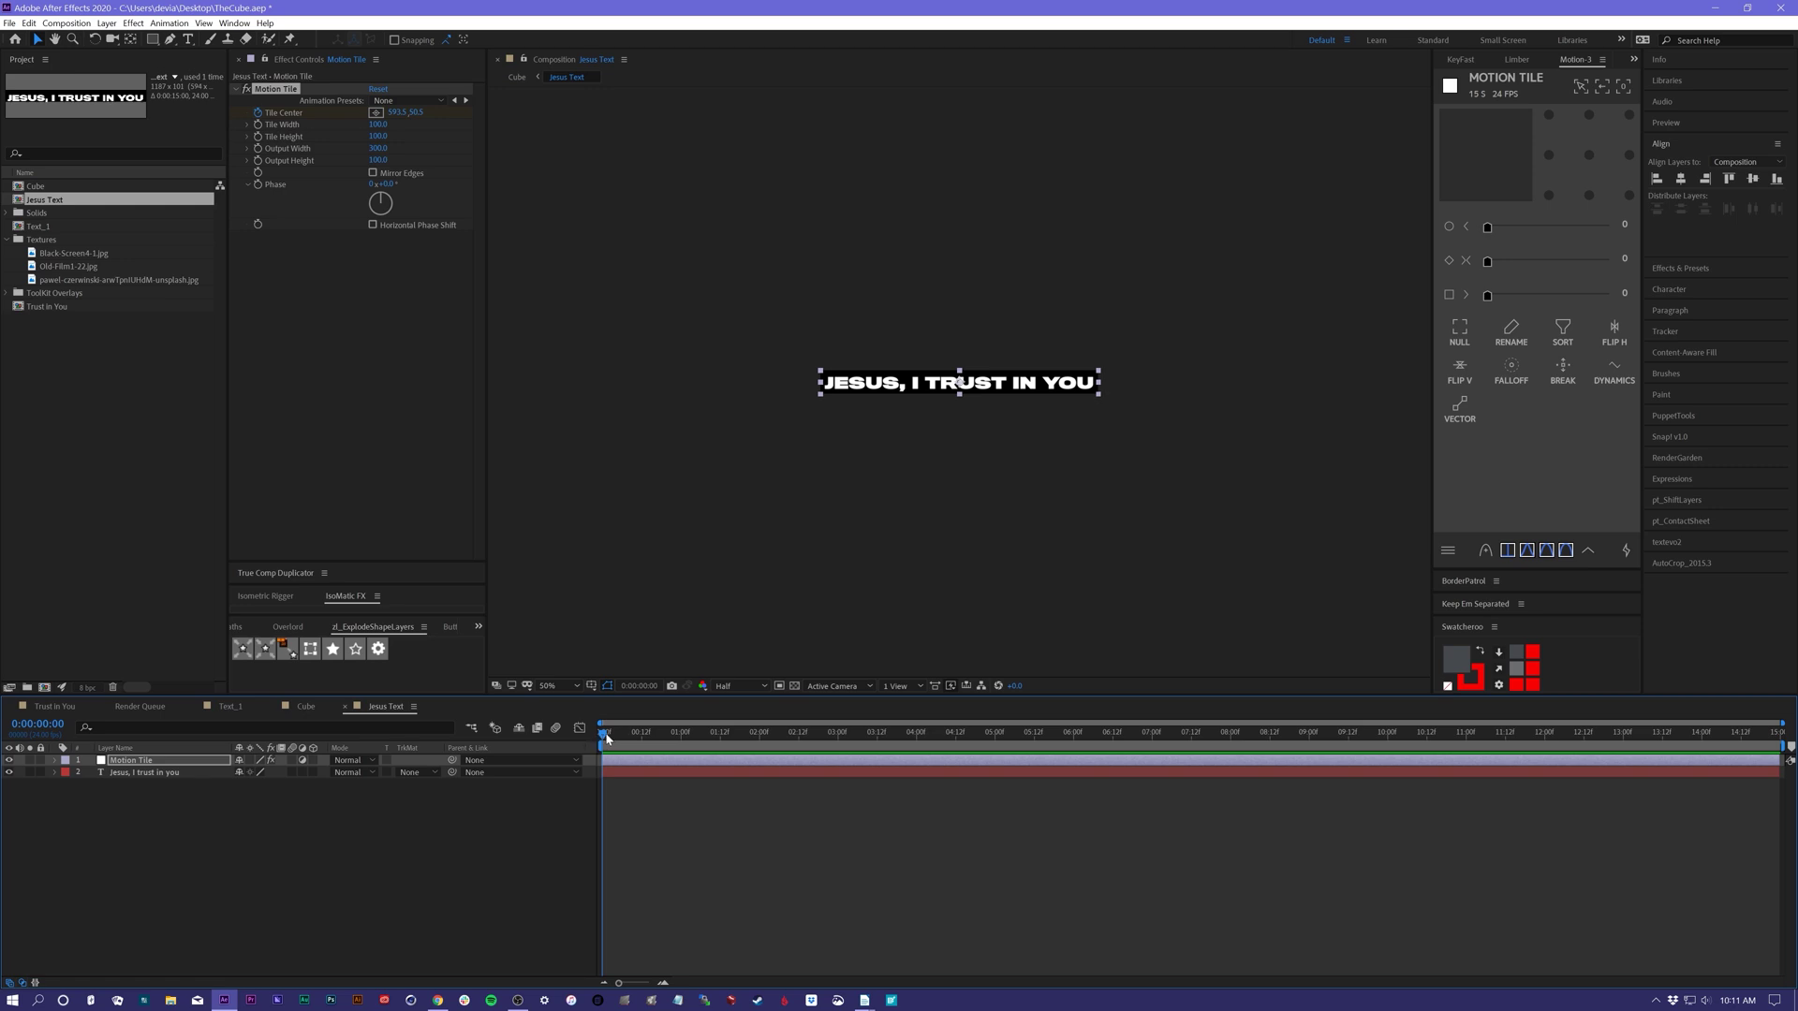
drag(607, 739, 1776, 739)
- Try lowering Tile Center's horizontal value at the last frame, compare it with the first frame, and undo the shift
drag(397, 112, 339, 133)
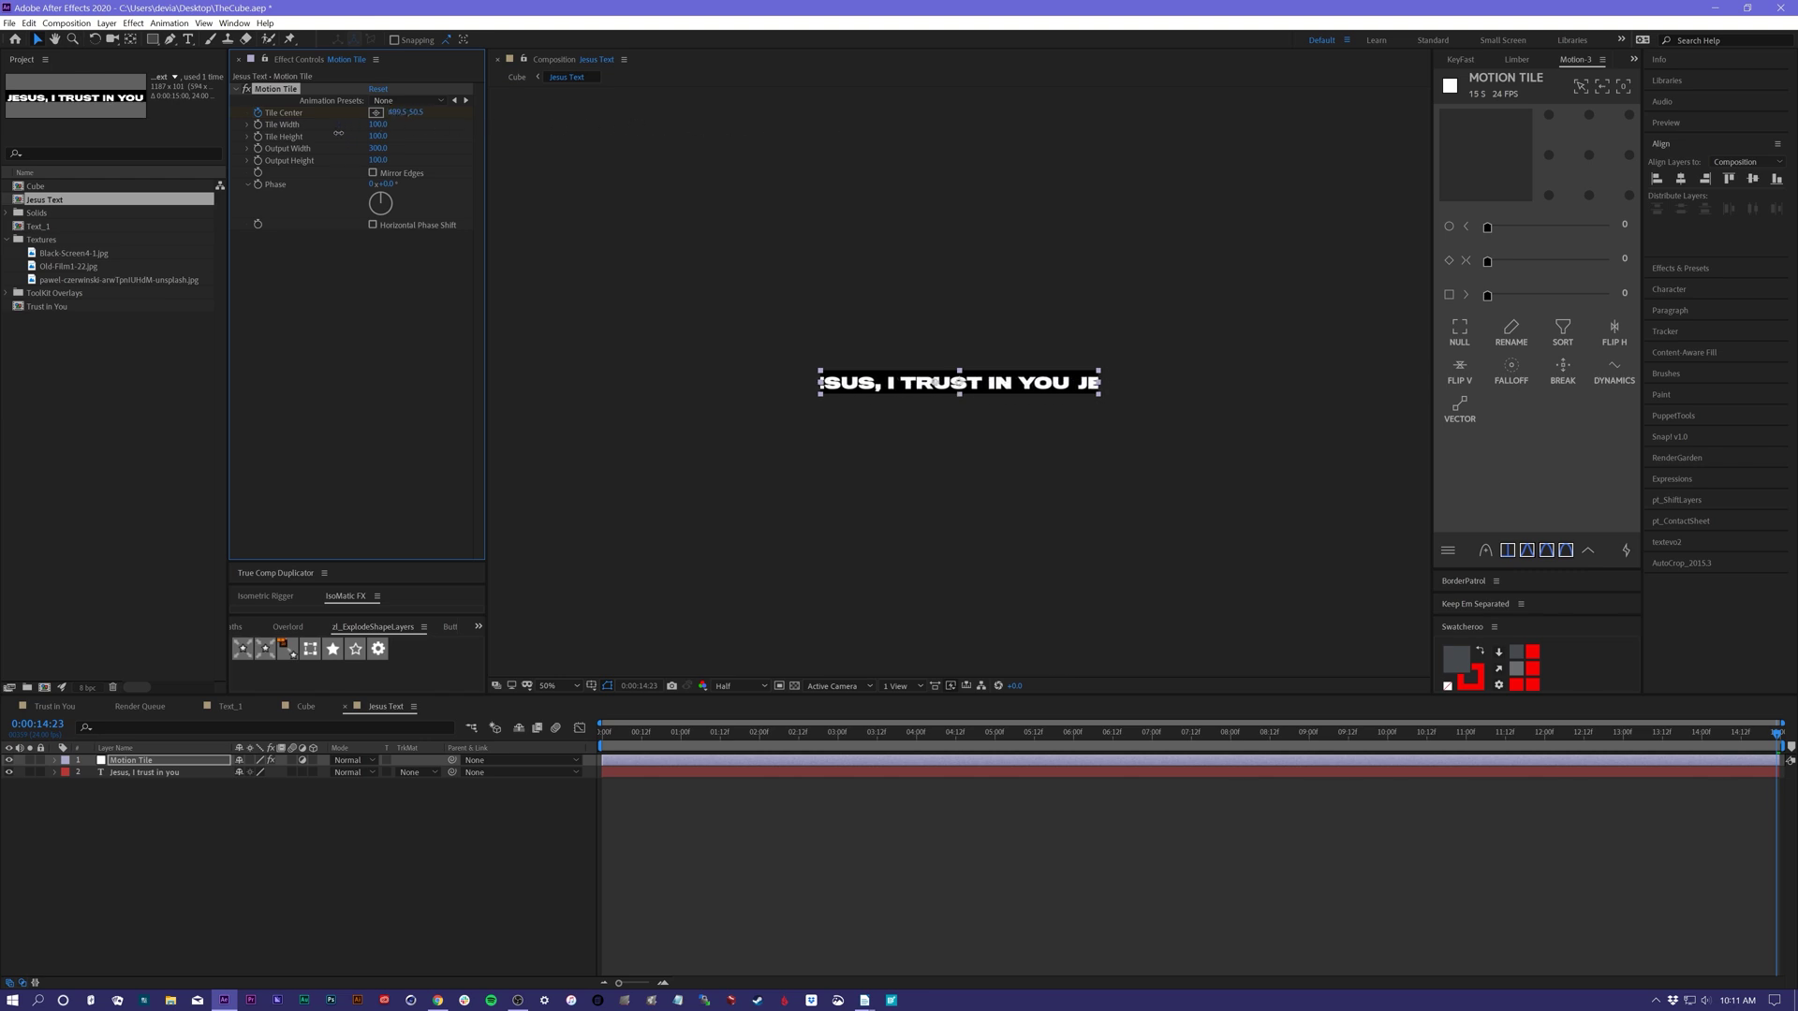
drag(620, 743, 604, 740)
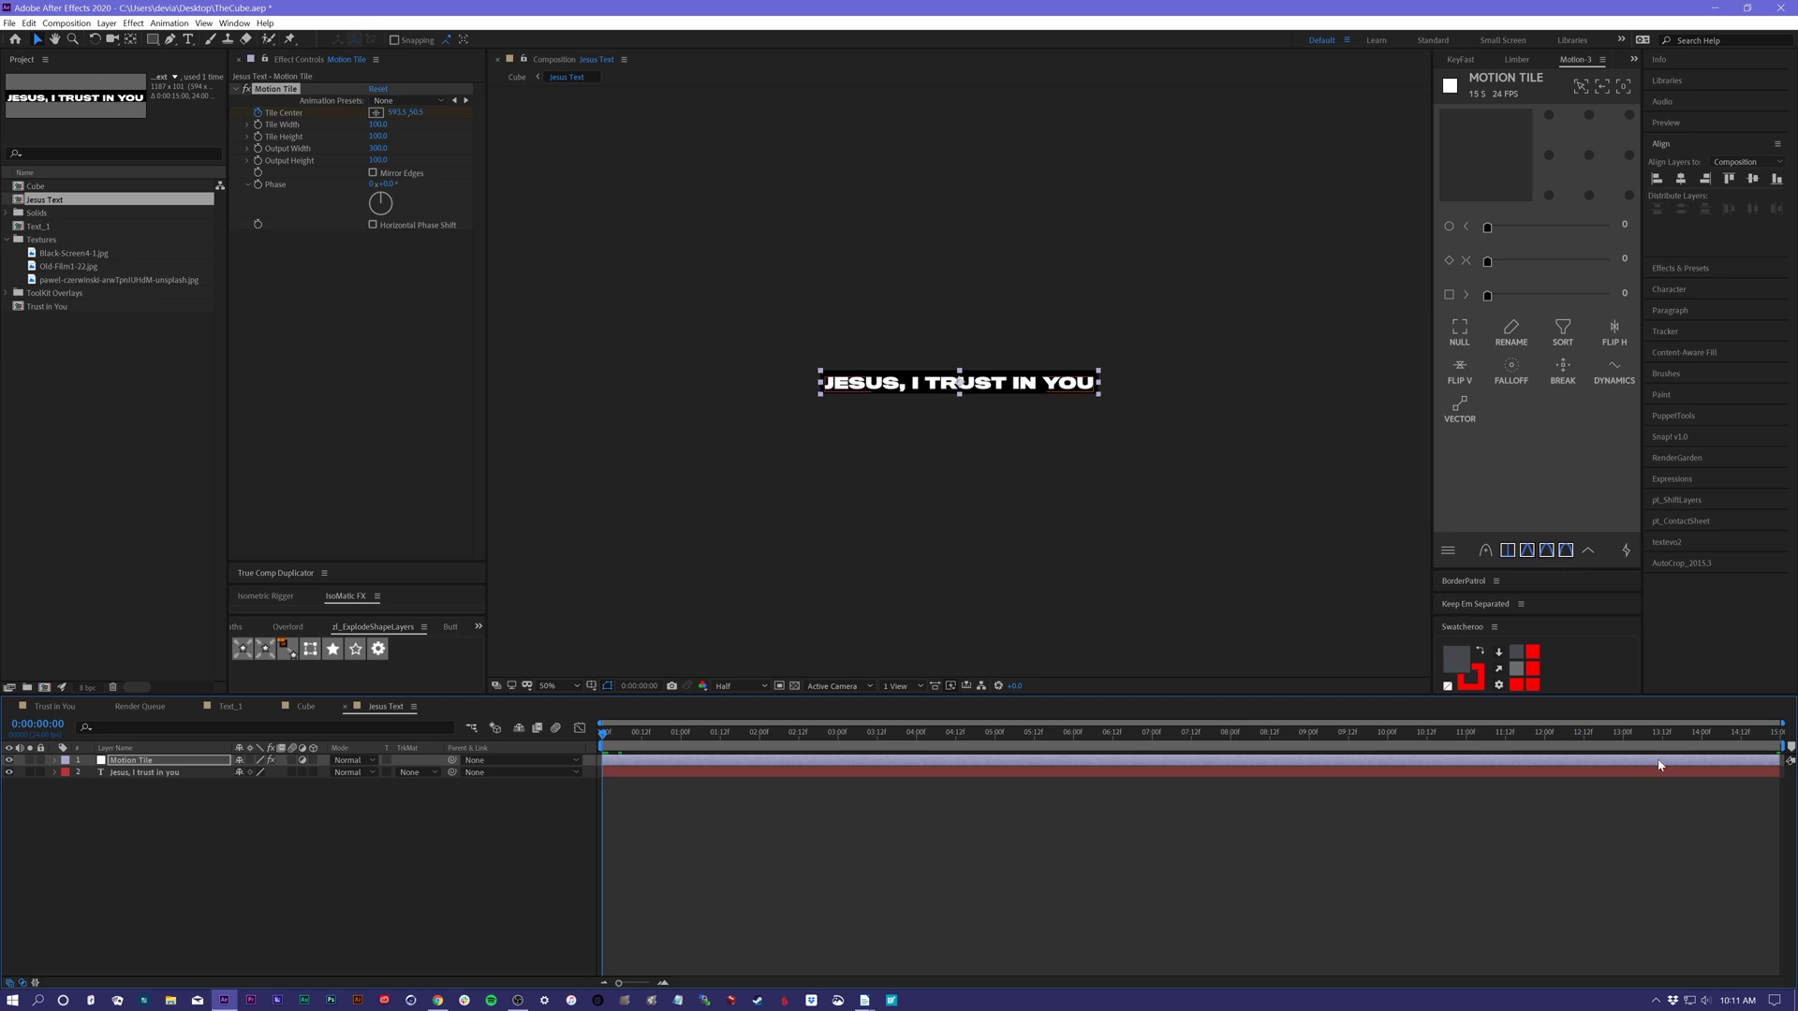
click(1774, 735)
key(ctrl+z)
key(ctrl+z)
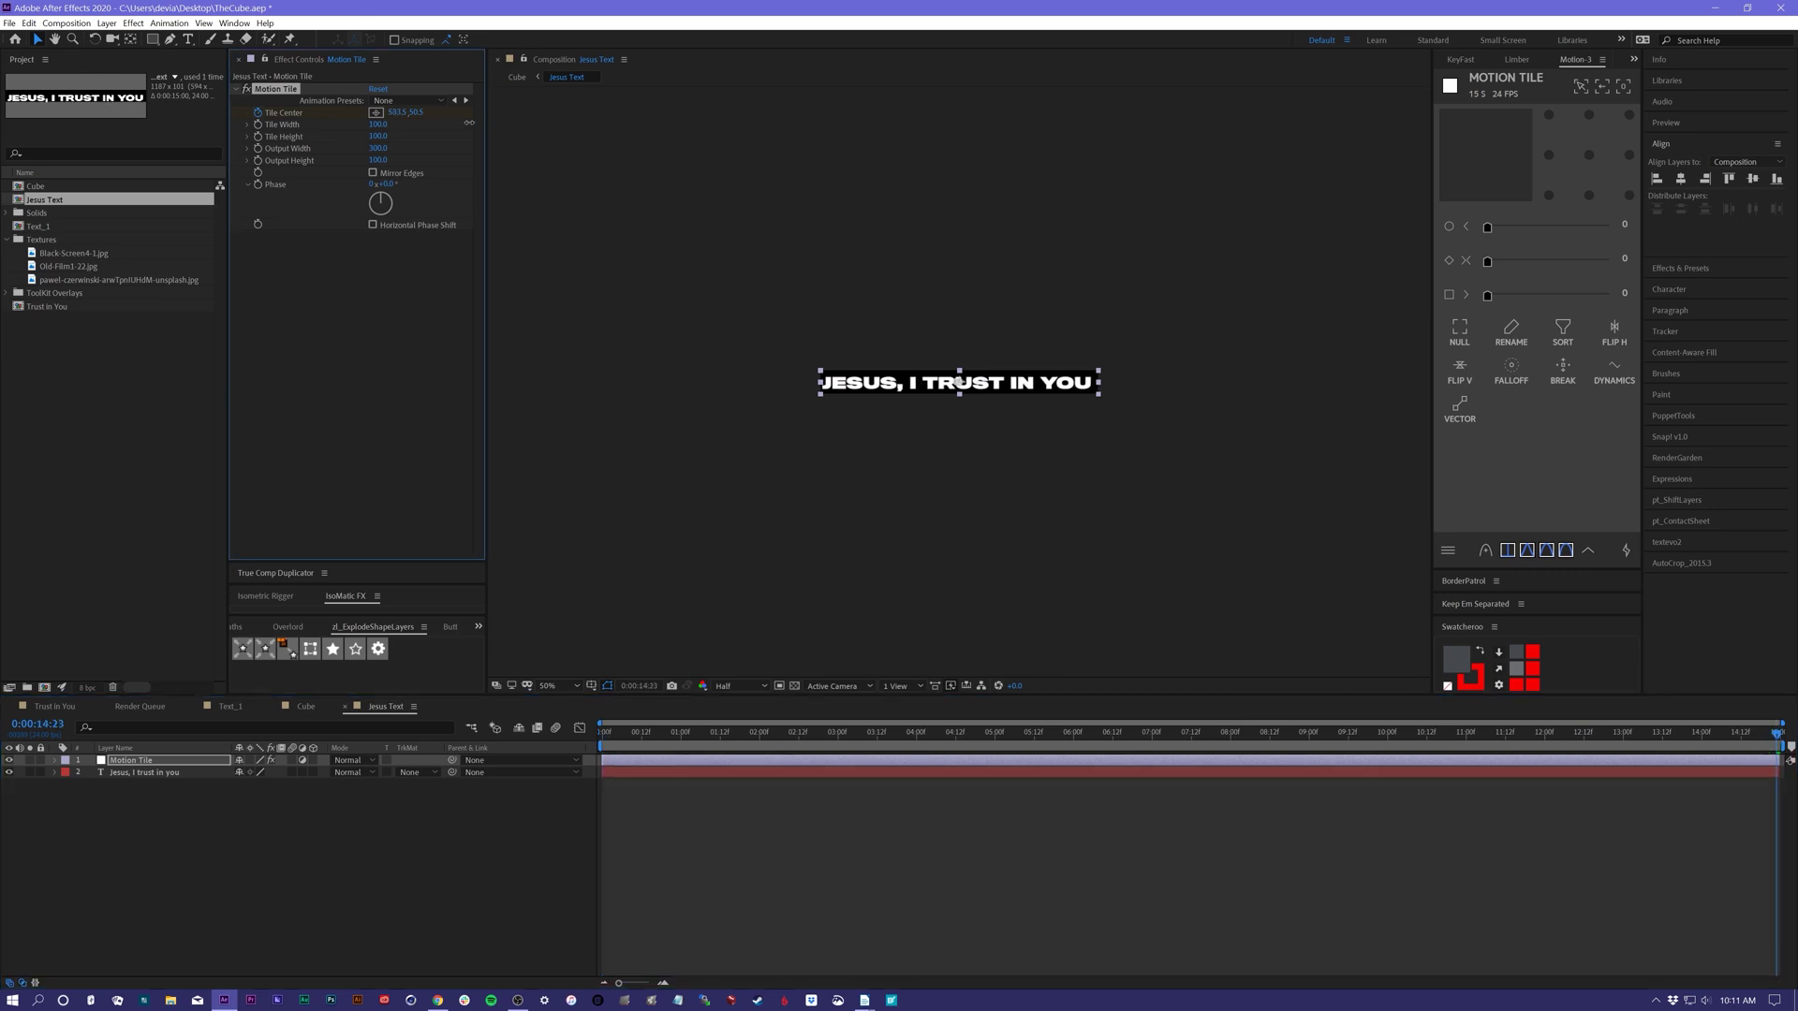
- At 0:00:14:23, raise Tile Center's horizontal value by about one text width and preview the loop point
drag(397, 112, 1247, 132)
click(1262, 888)
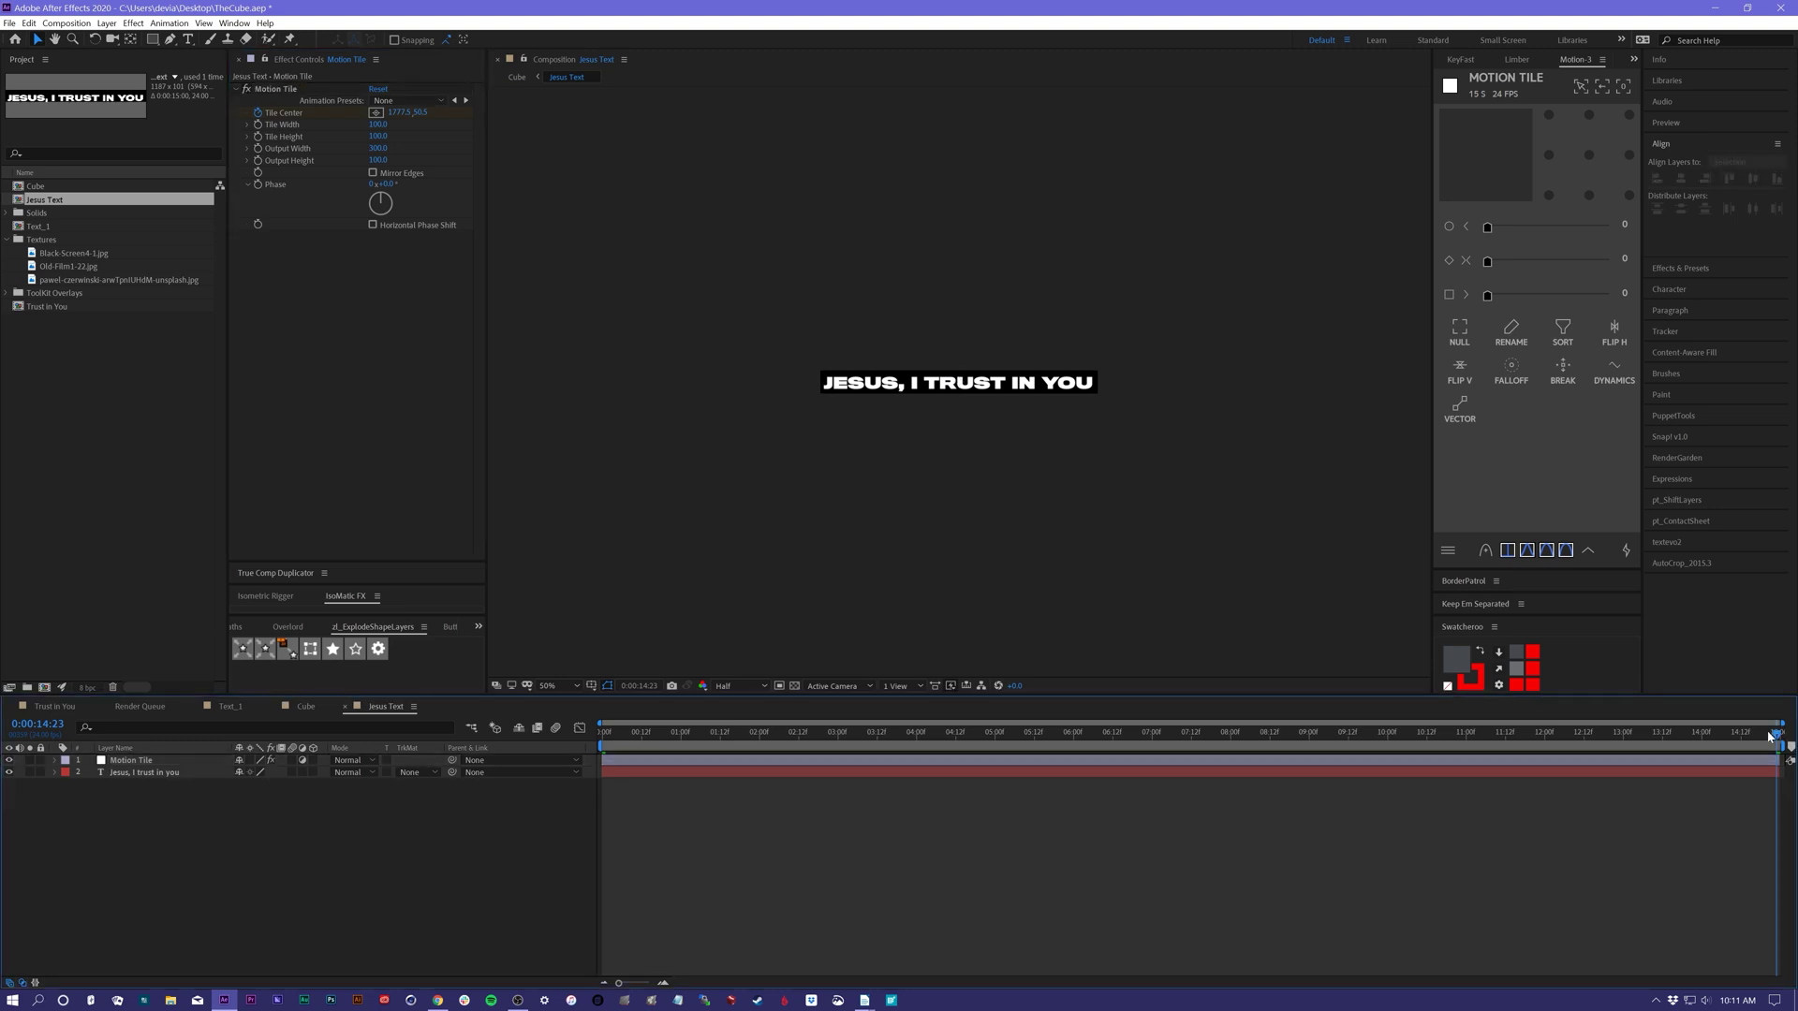
drag(1776, 735, 1721, 742)
key(space)
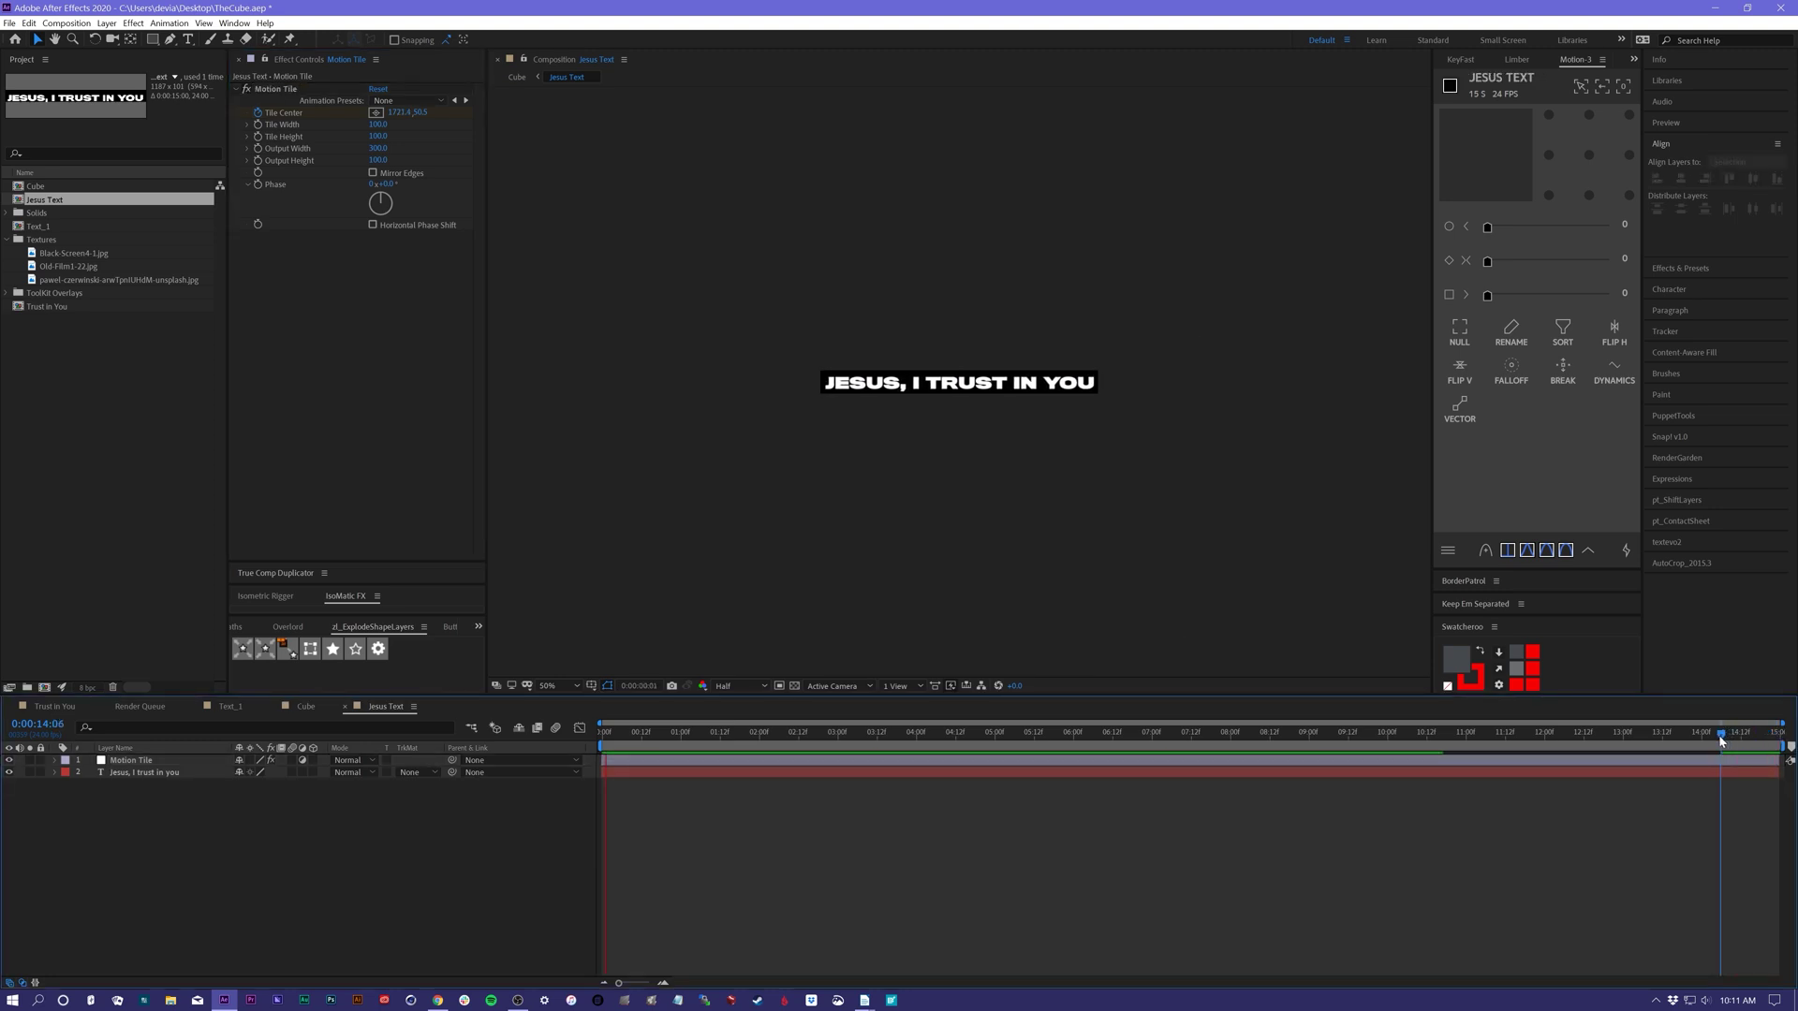
click(1751, 744)
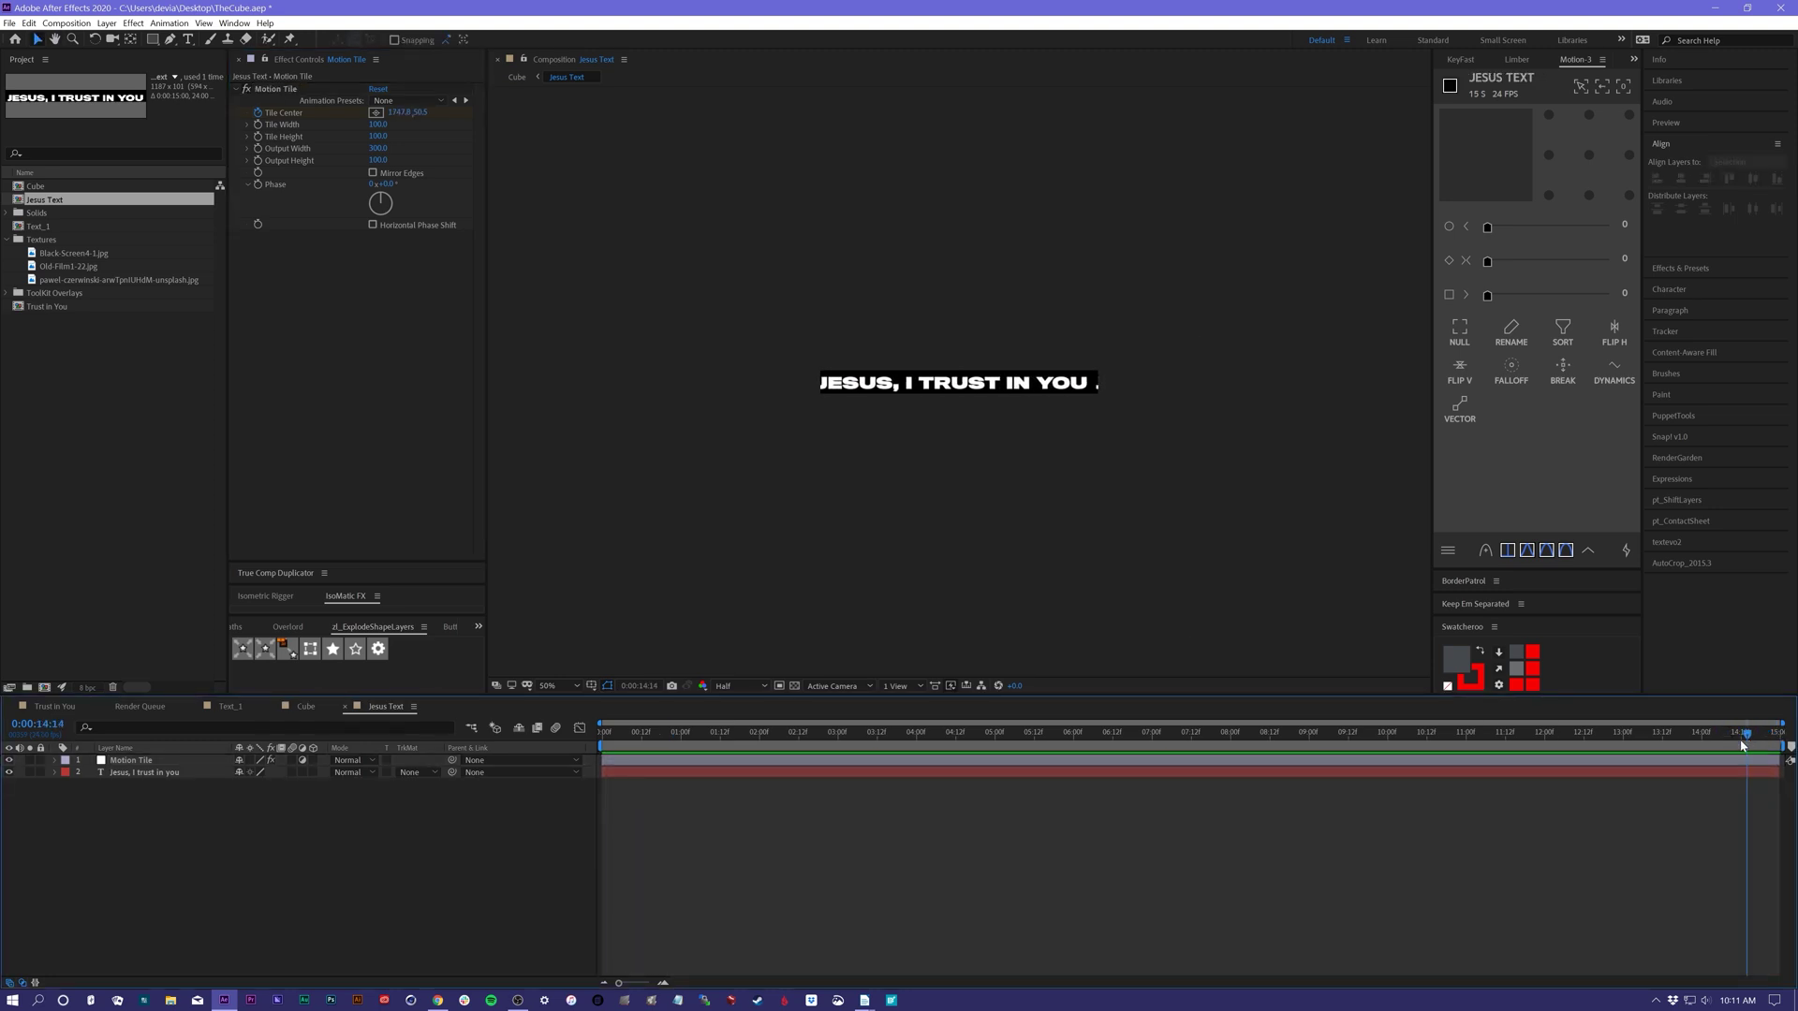
key(space)
- Reveal the Motion Tile layer's keyframes, nudge the last Tile Center keyframe to the composition's end, and preview the loop
click(1758, 759)
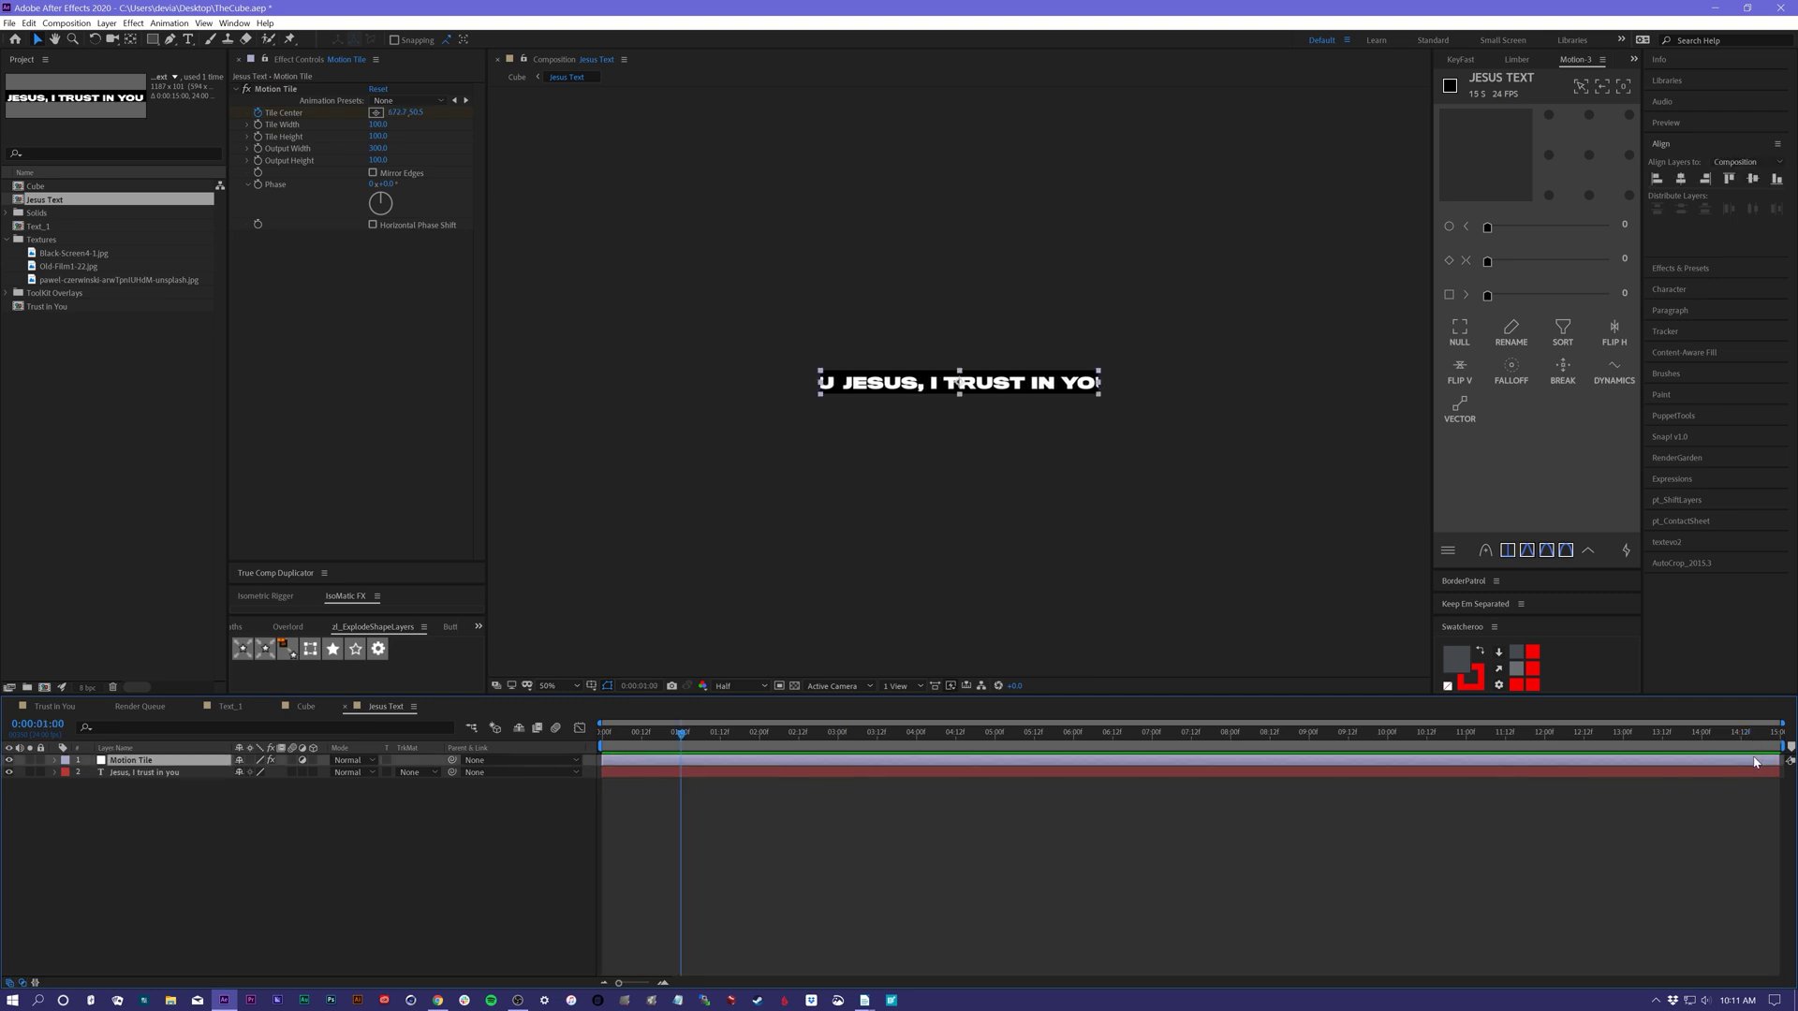
key(u)
click(1777, 785)
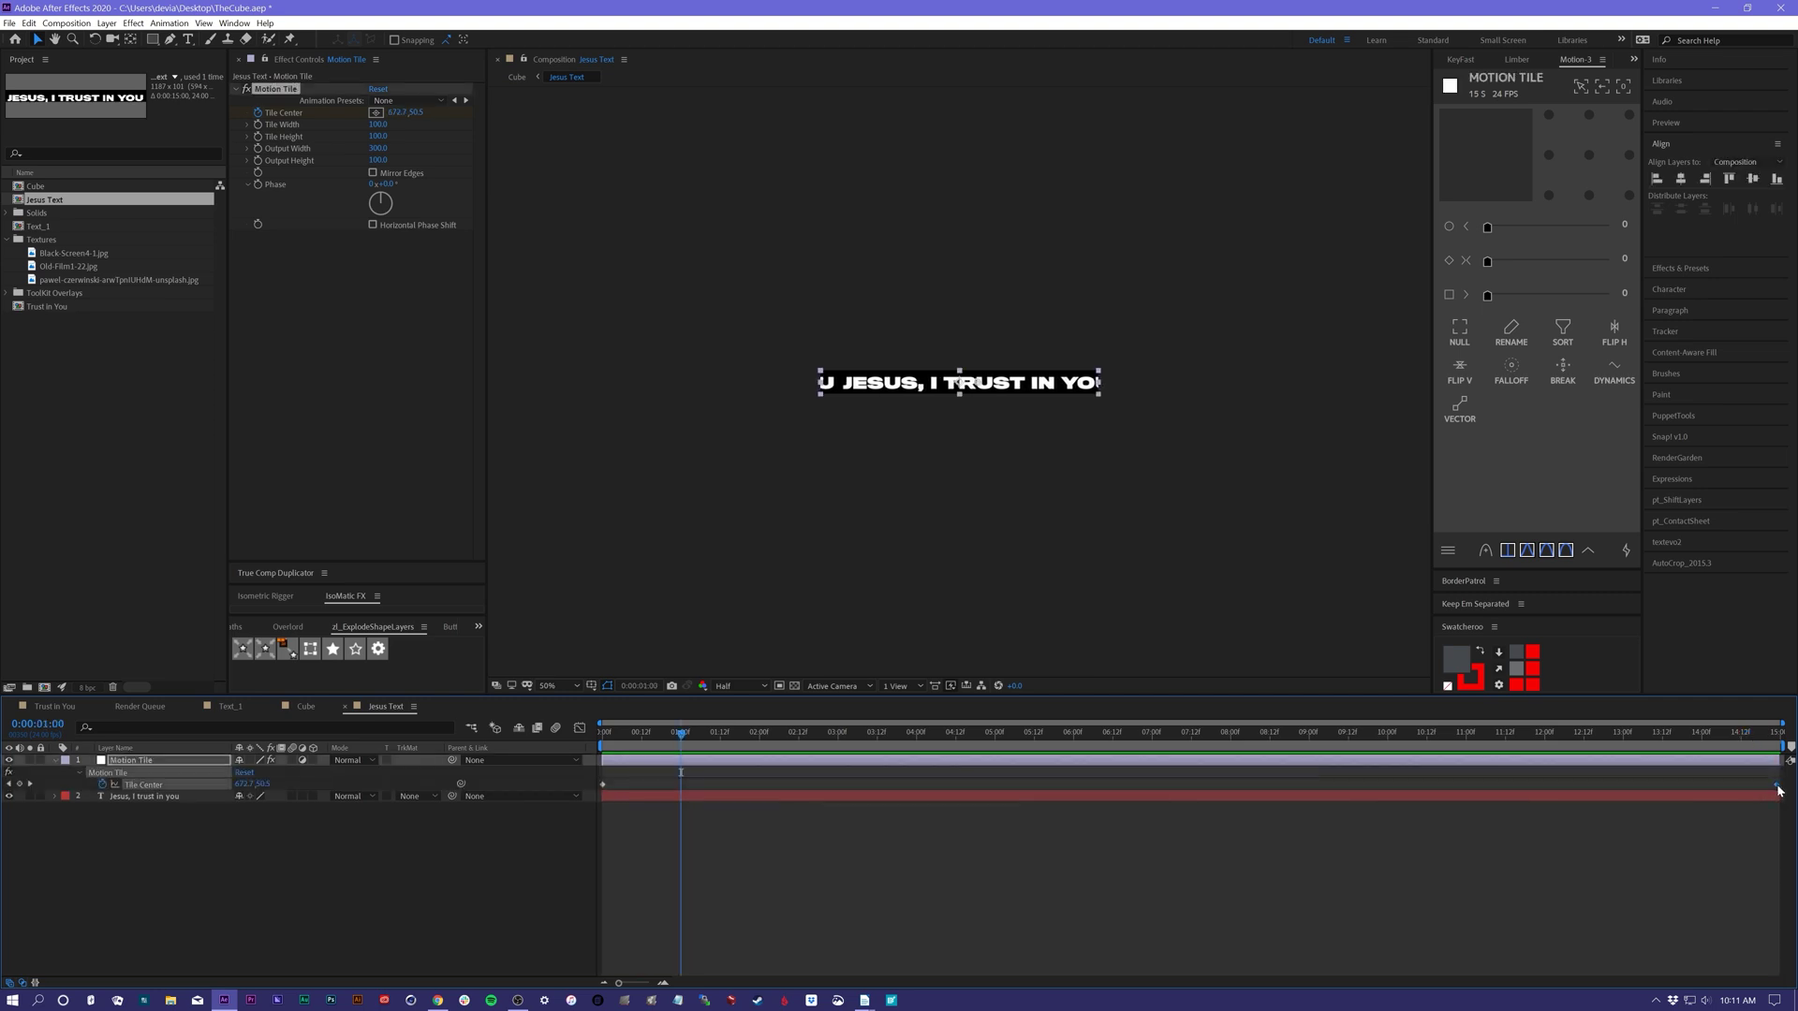
drag(1778, 787, 1781, 786)
click(1753, 741)
key(space)
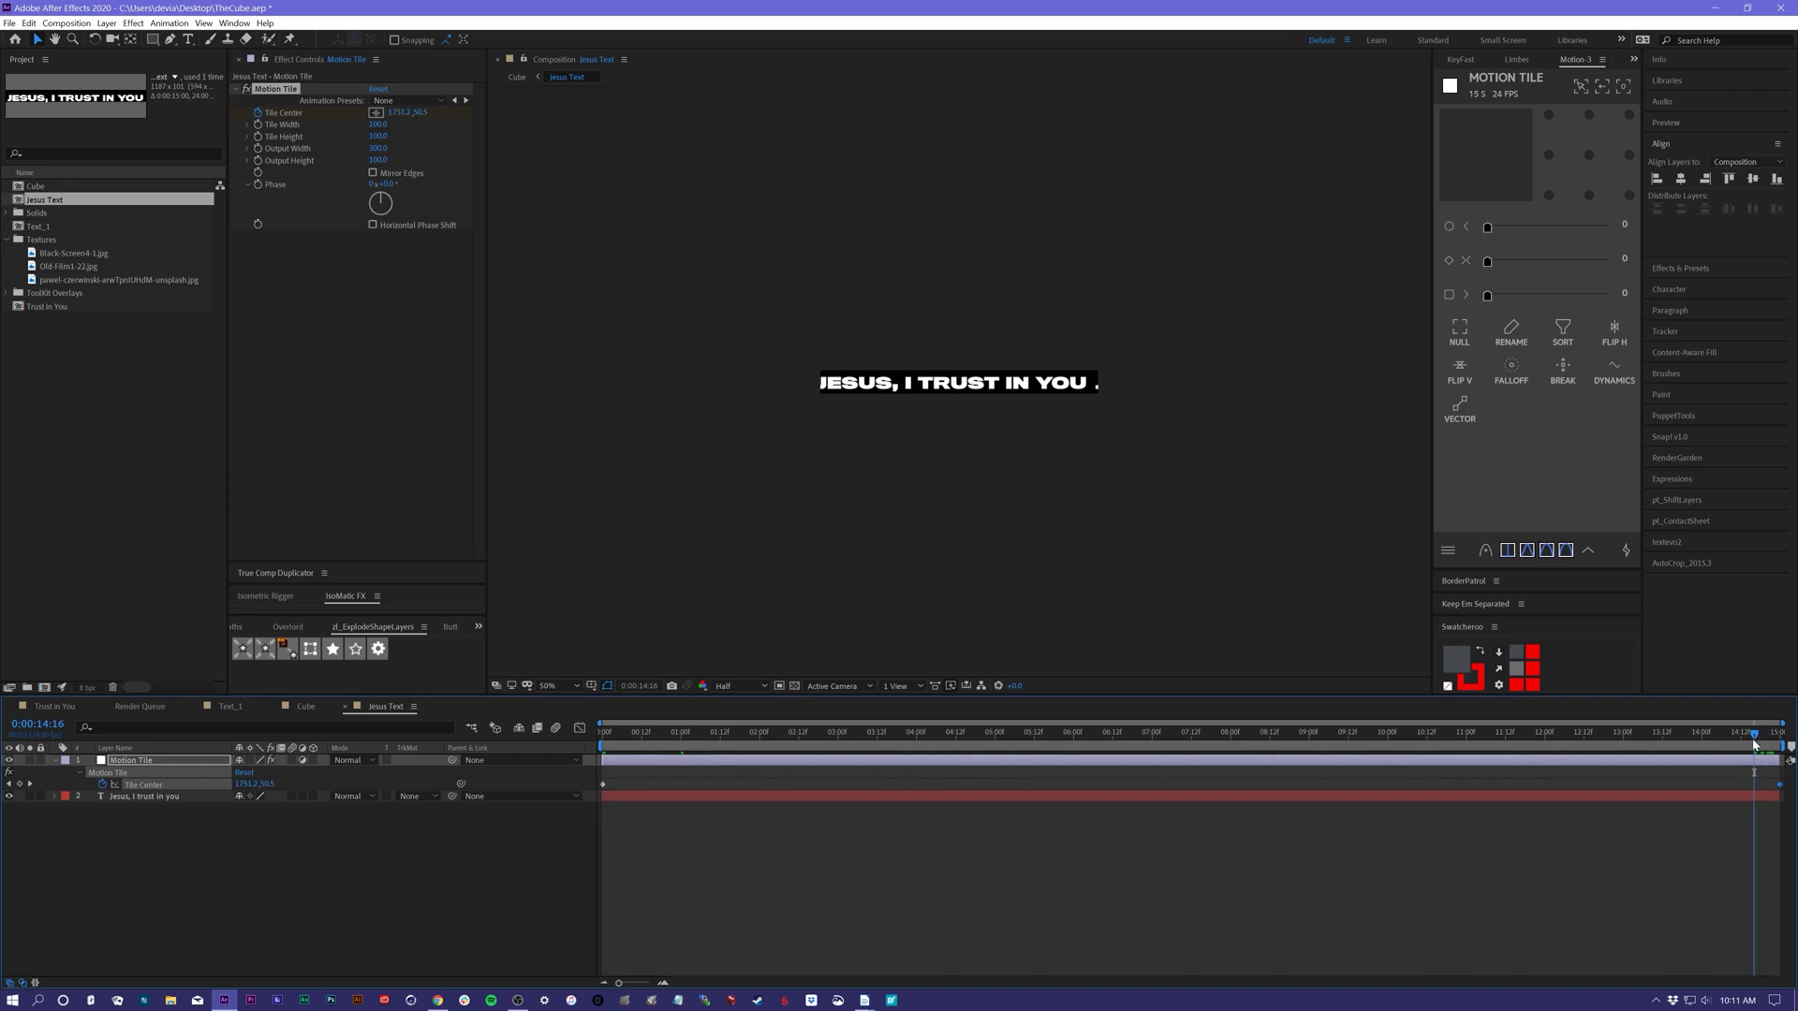
key(space)
- Set Tile Center's horizontal value to 1779.5 at the end of the animation and preview the loop point
click(398, 112)
key(Return)
click(398, 113)
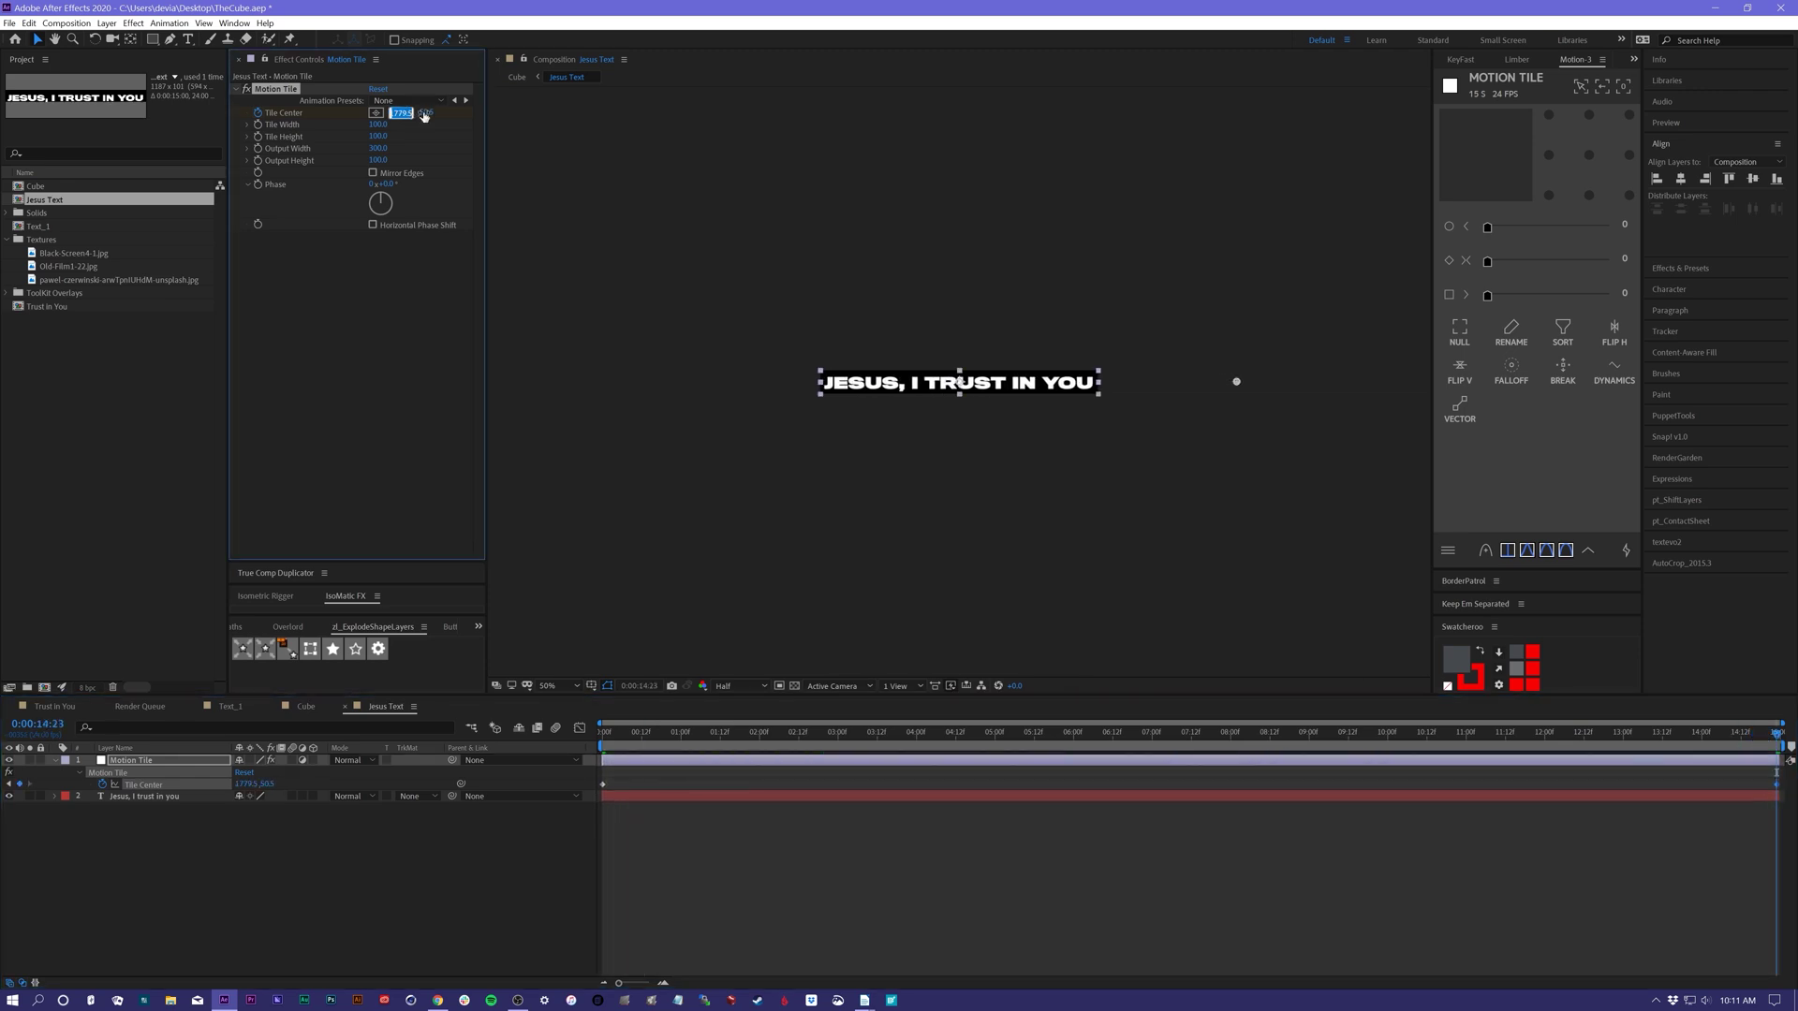
text(1779.5)
key(Return)
click(1731, 741)
key(space)
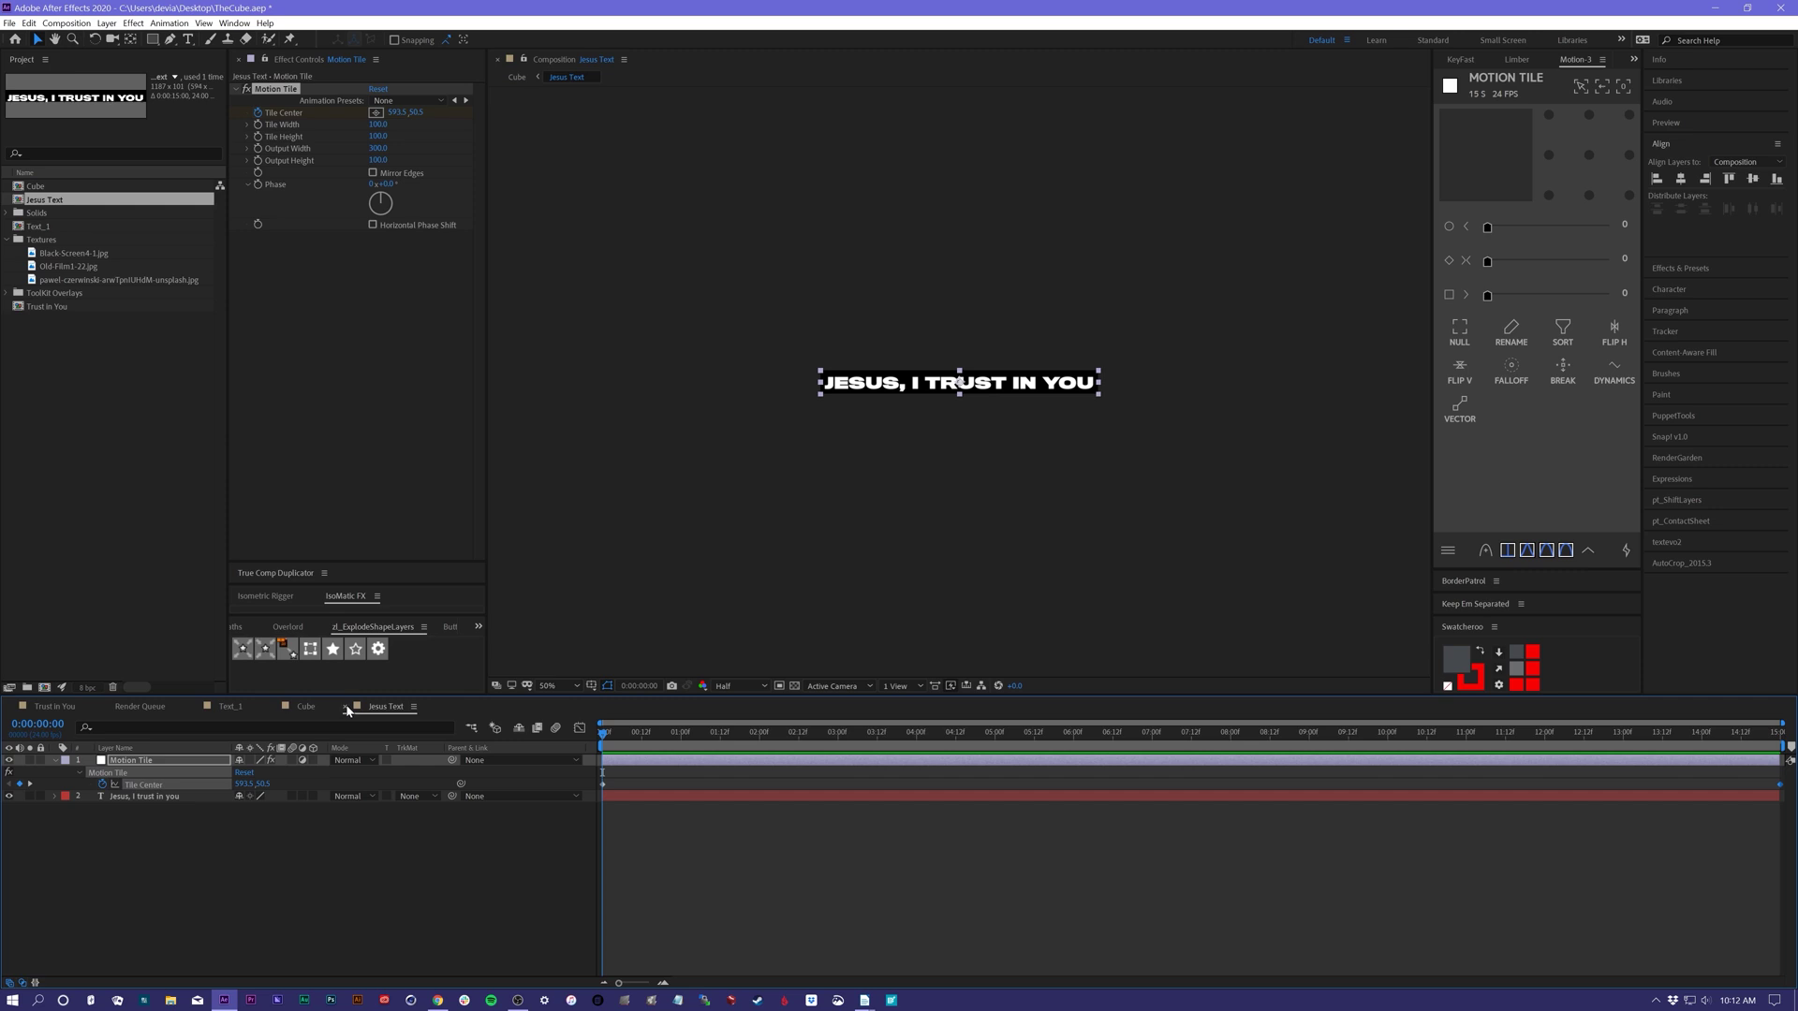
- Return to the Cube composition and preview the scrolling Jesus Text layer across its loop point, ending at the first frame
click(346, 707)
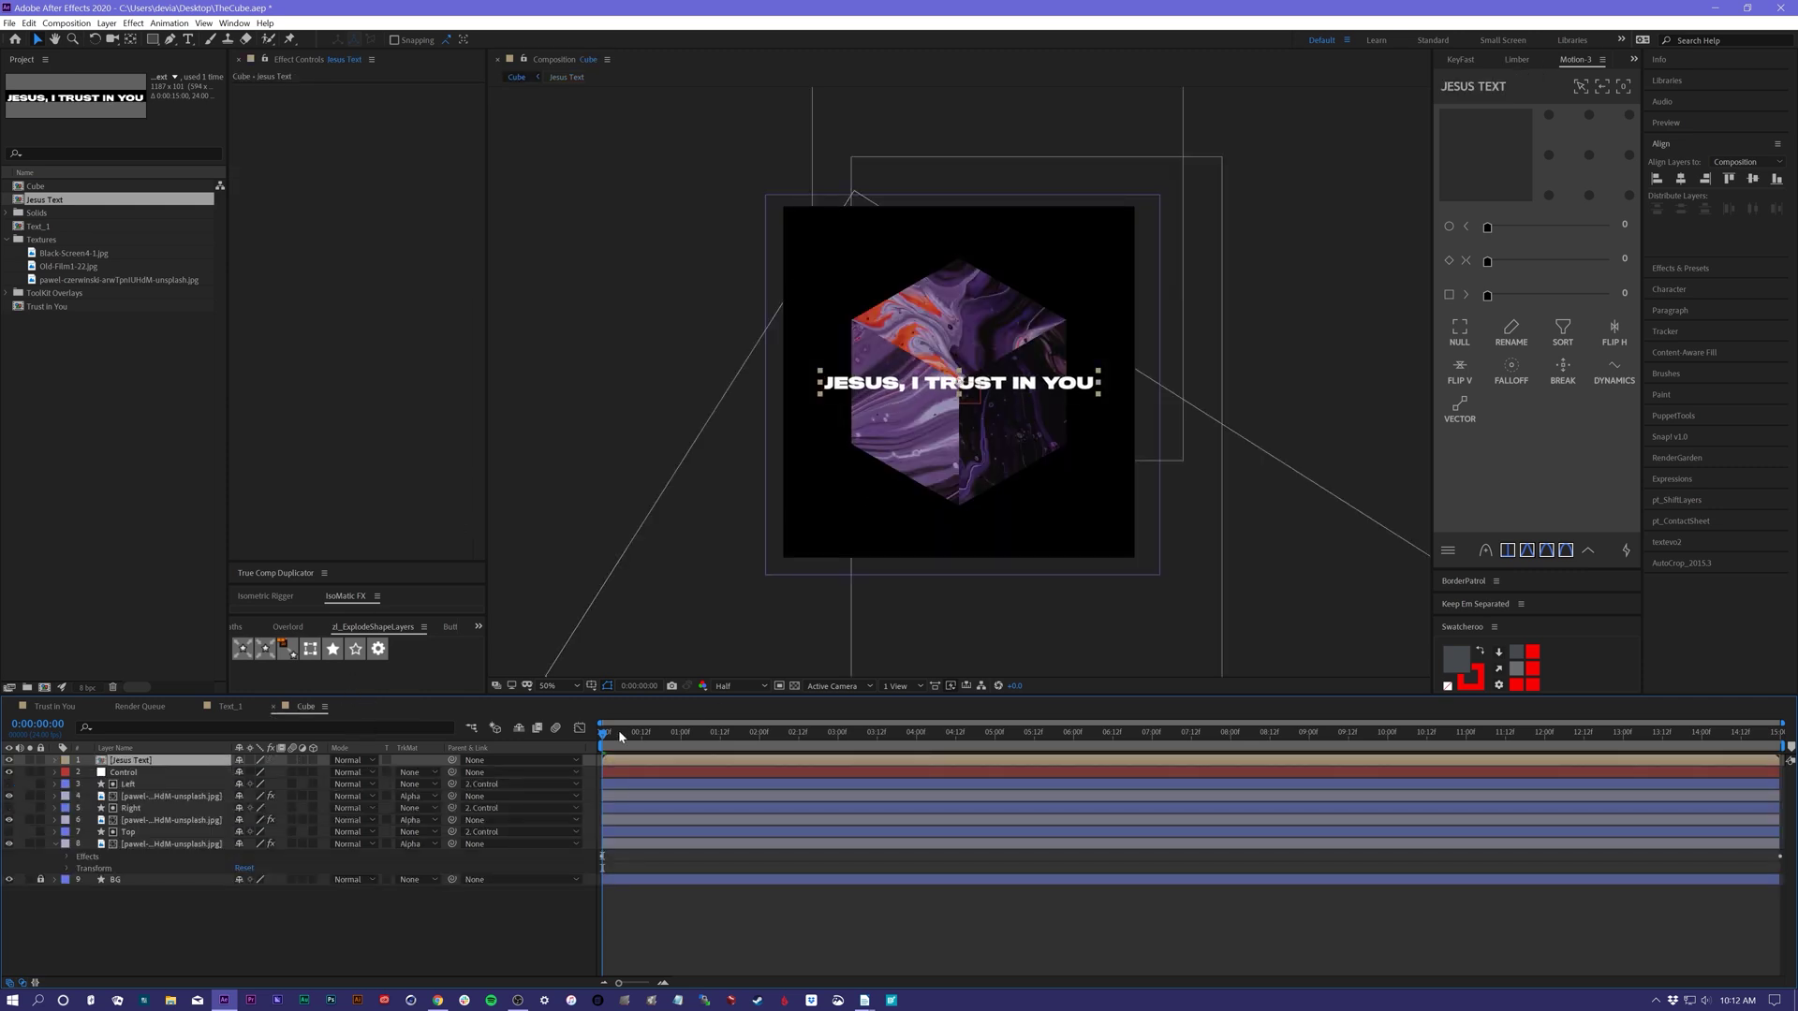
drag(619, 736, 1772, 760)
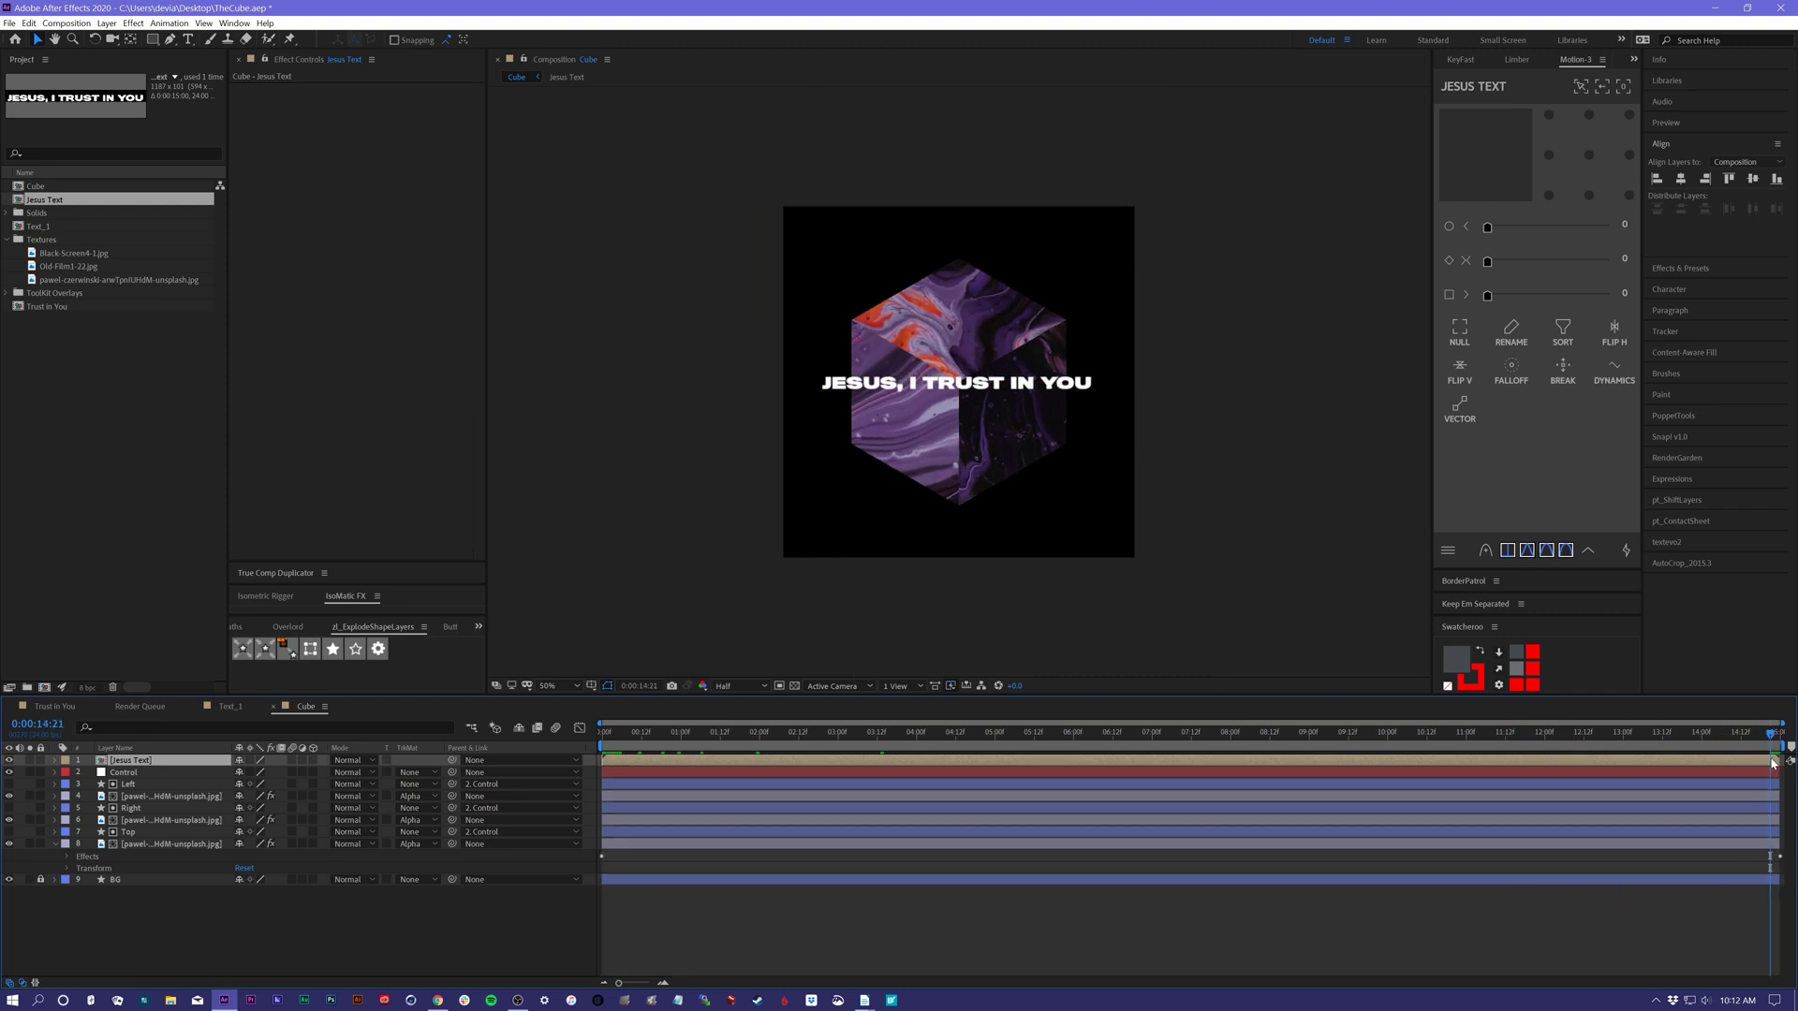
key(space)
key(space)
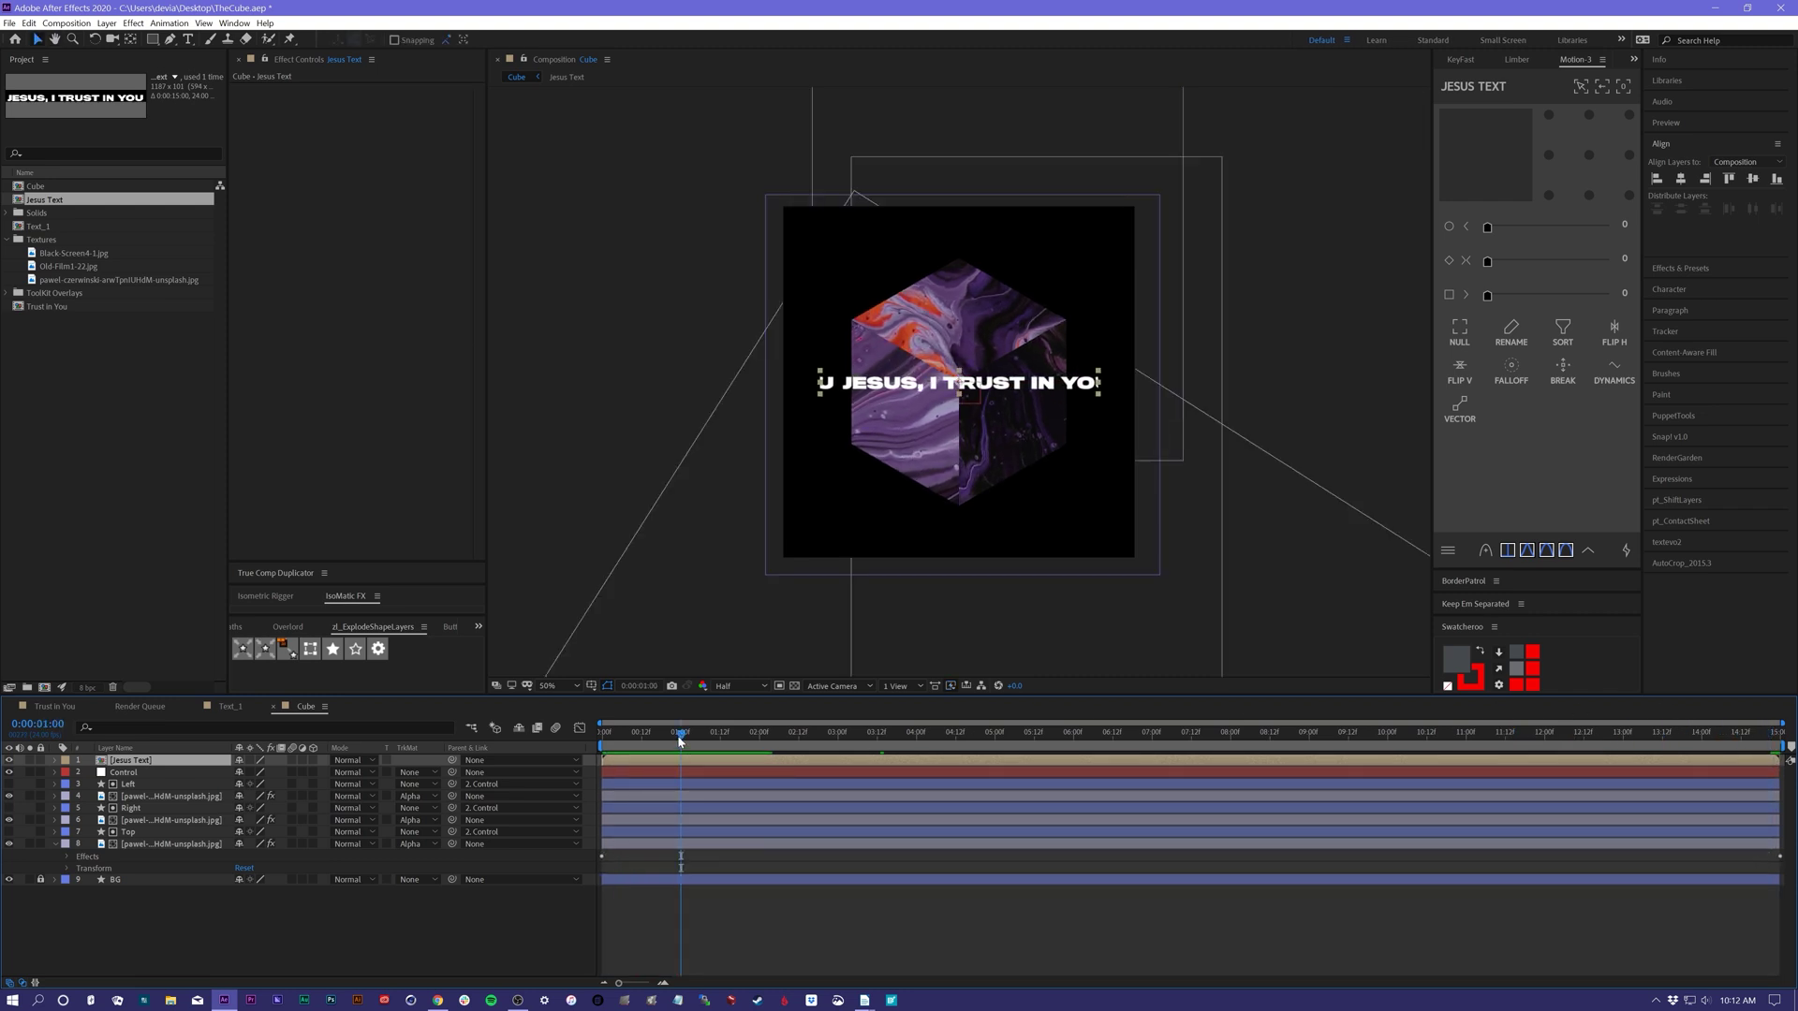
drag(680, 740, 565, 744)
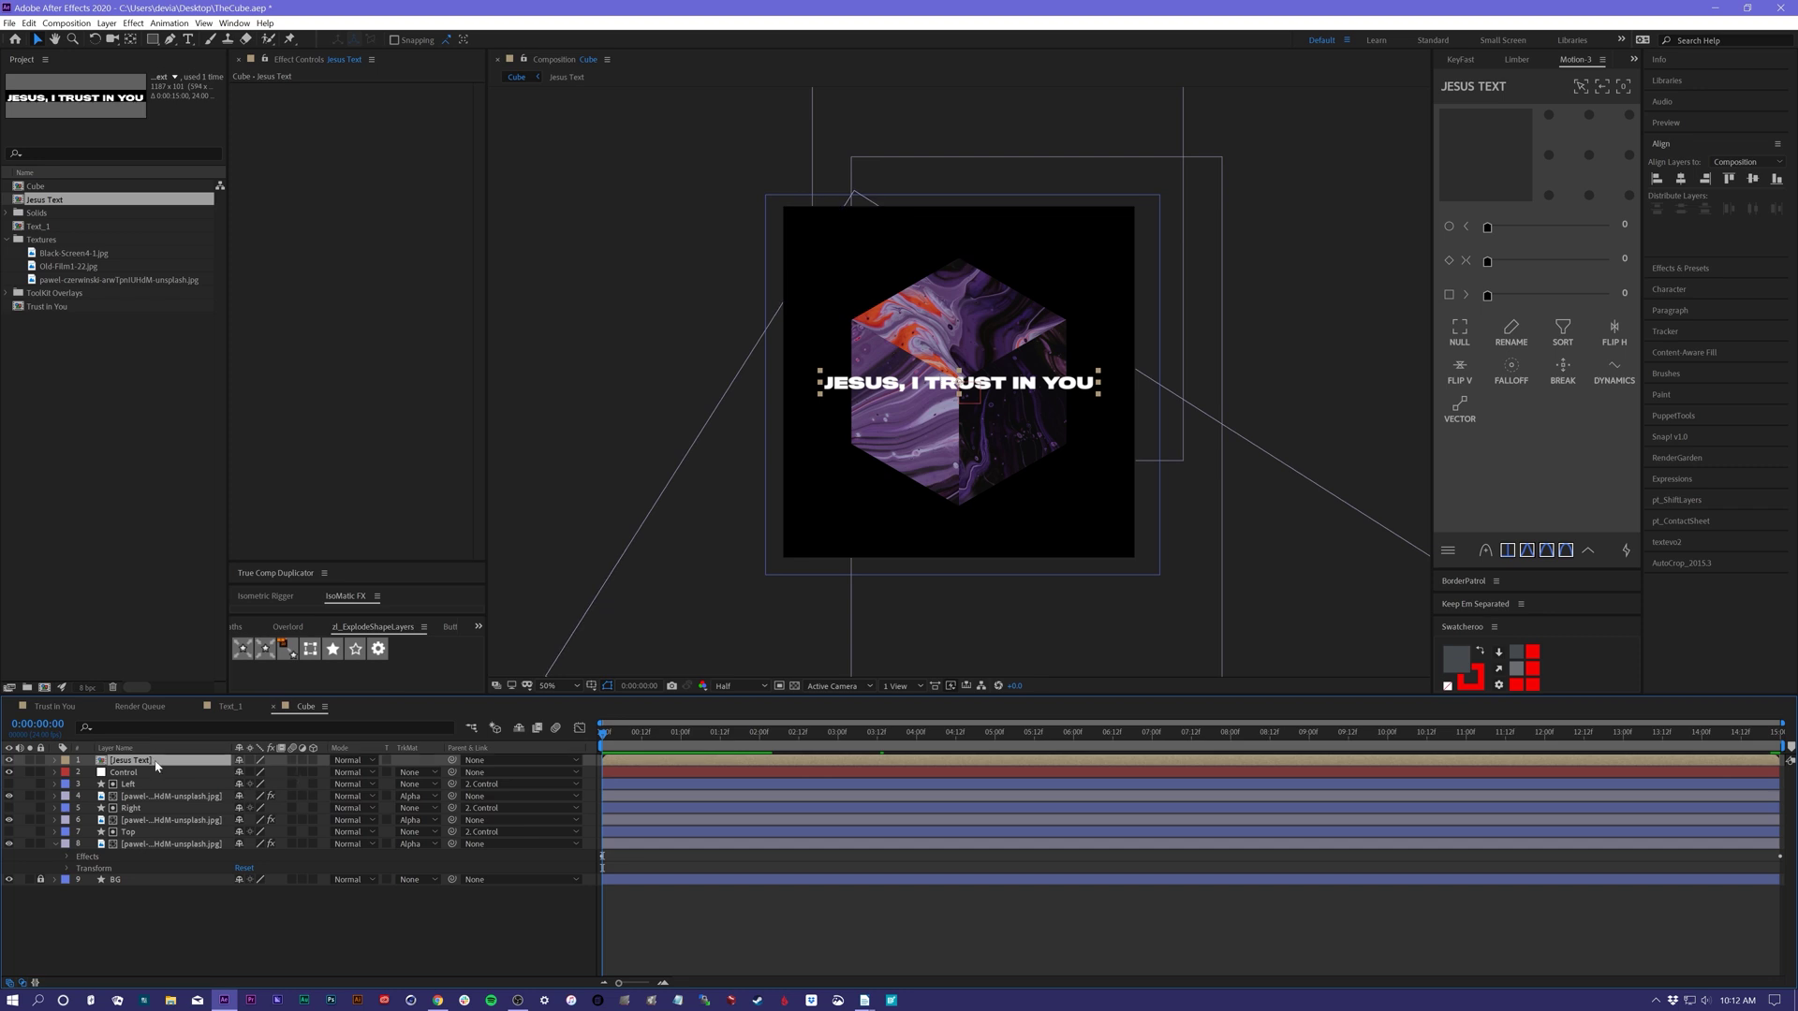
- Apply the Distort Transform effect to the Jesus Text layer and set its Skew to 30
click(133, 23)
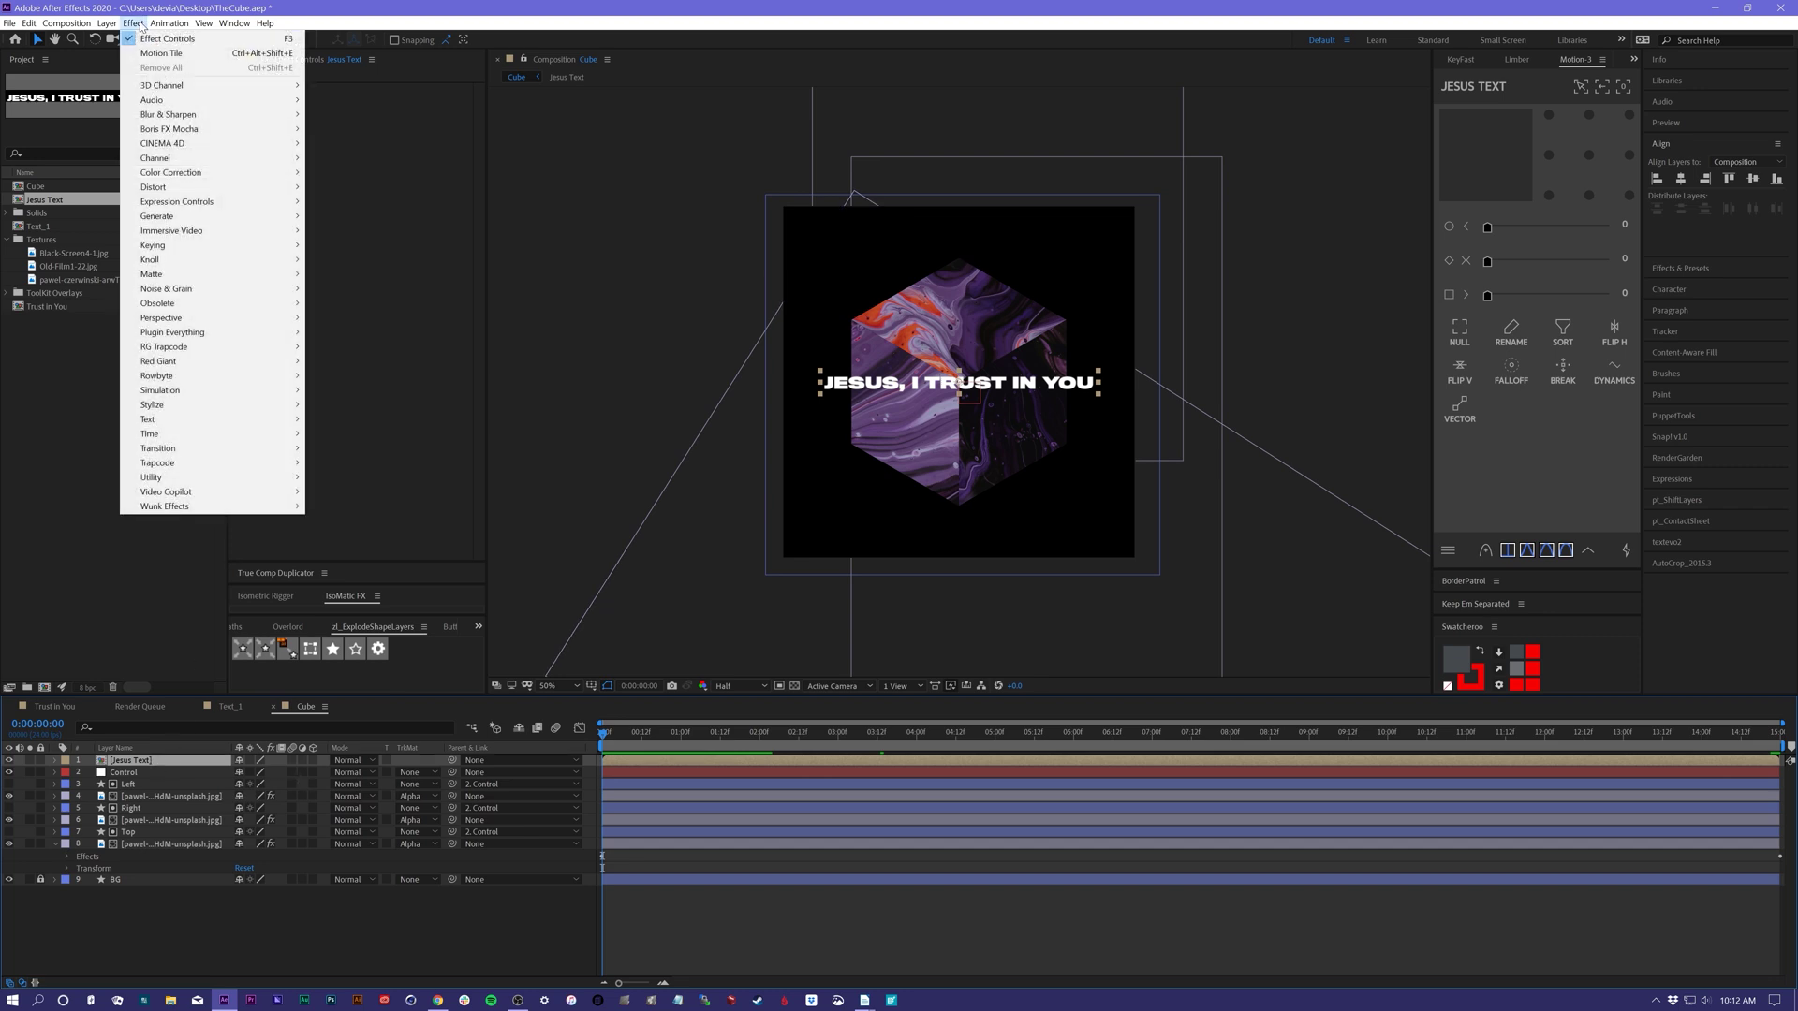
mouse_move(163, 188)
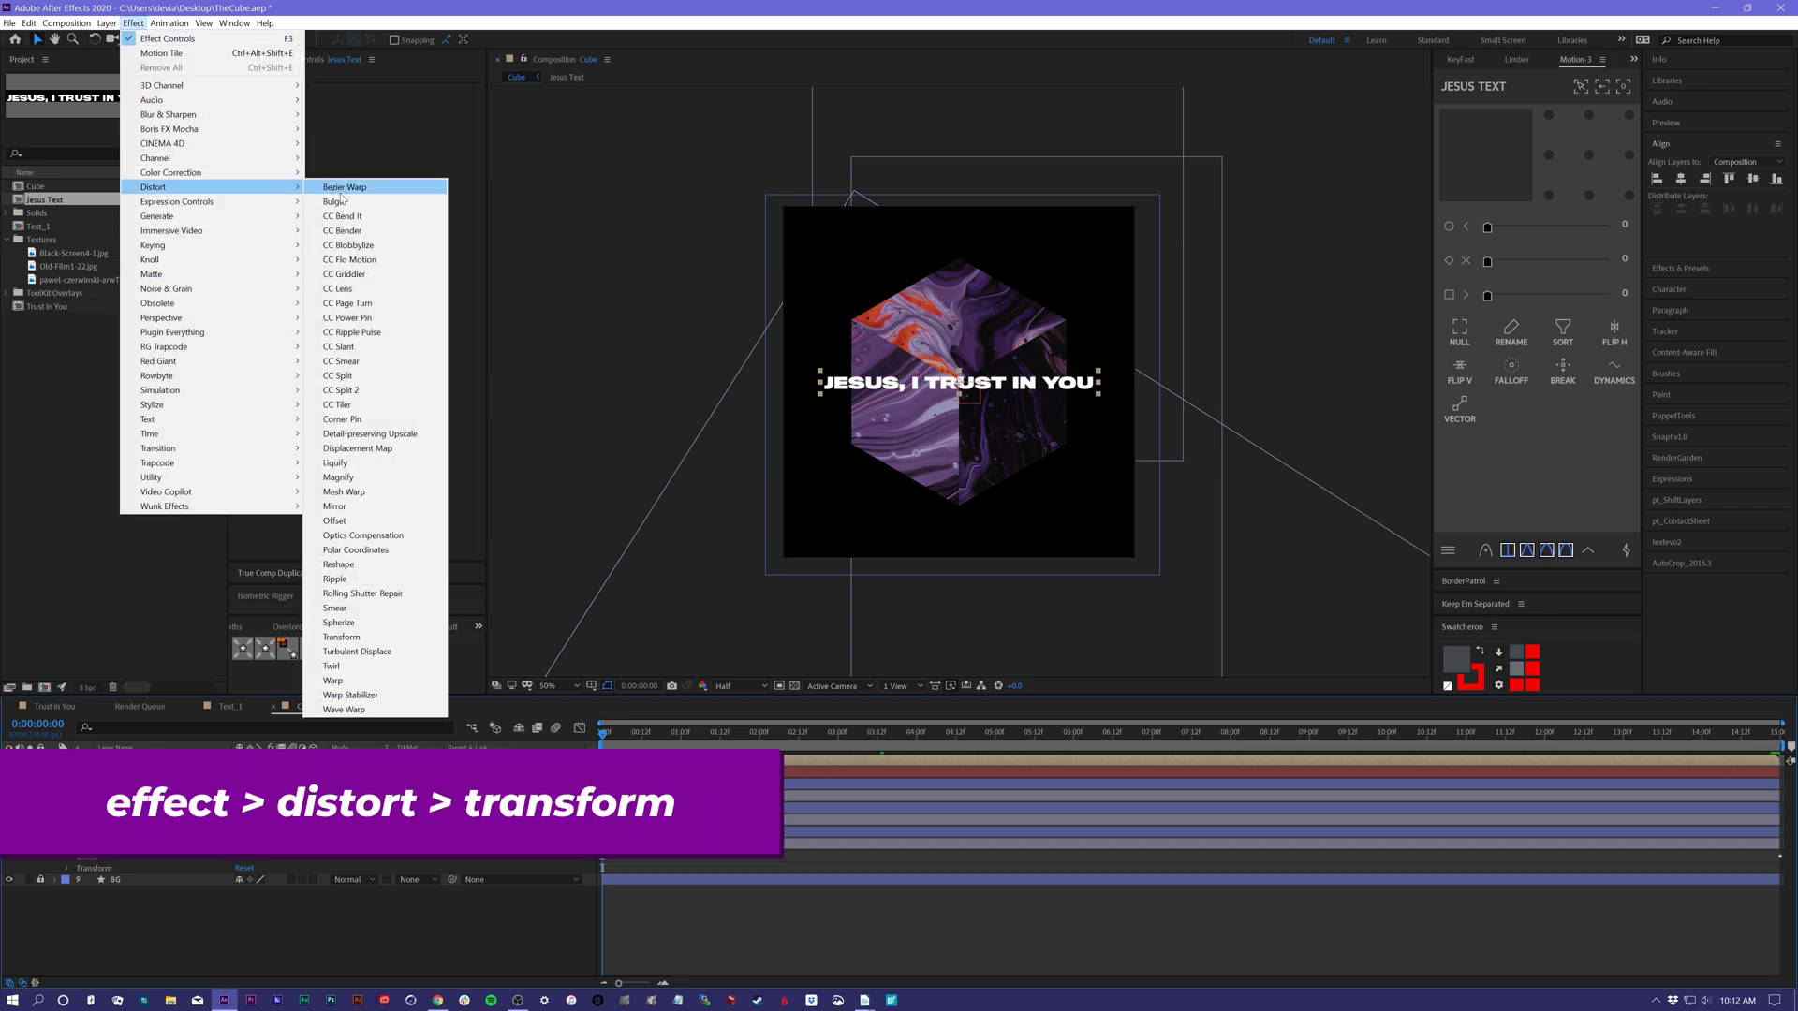
click(341, 637)
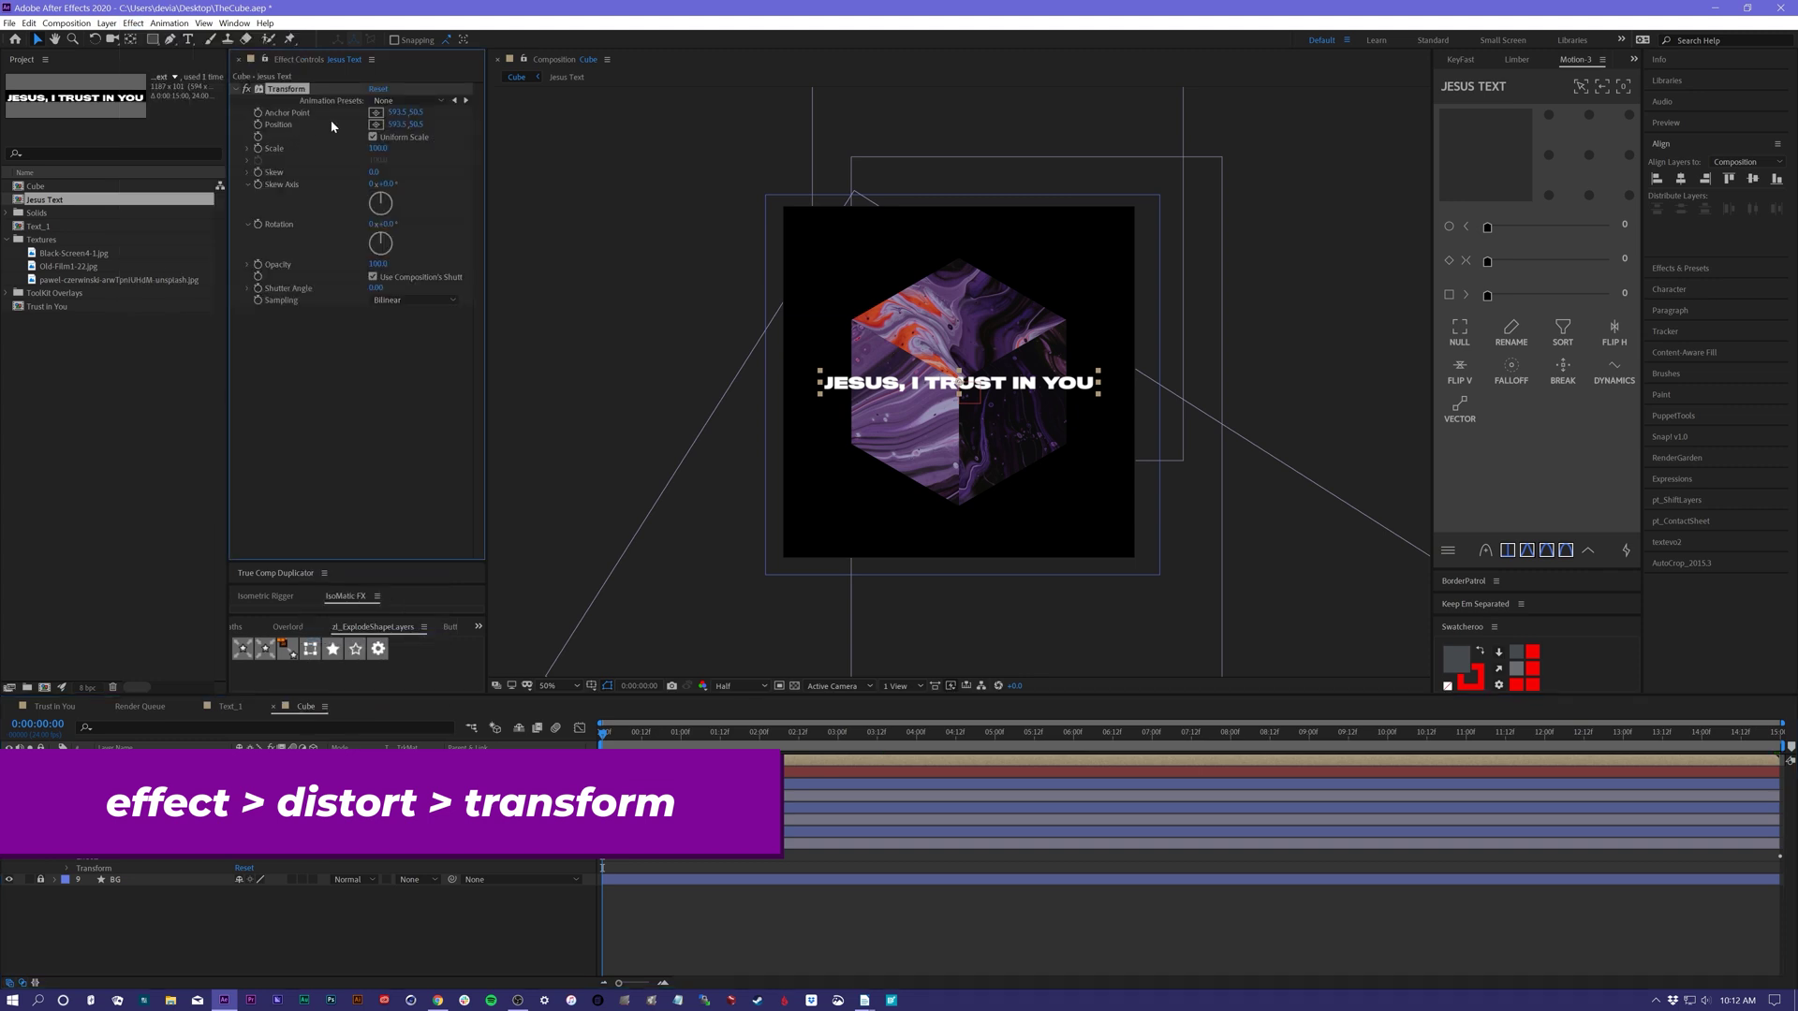
click(375, 172)
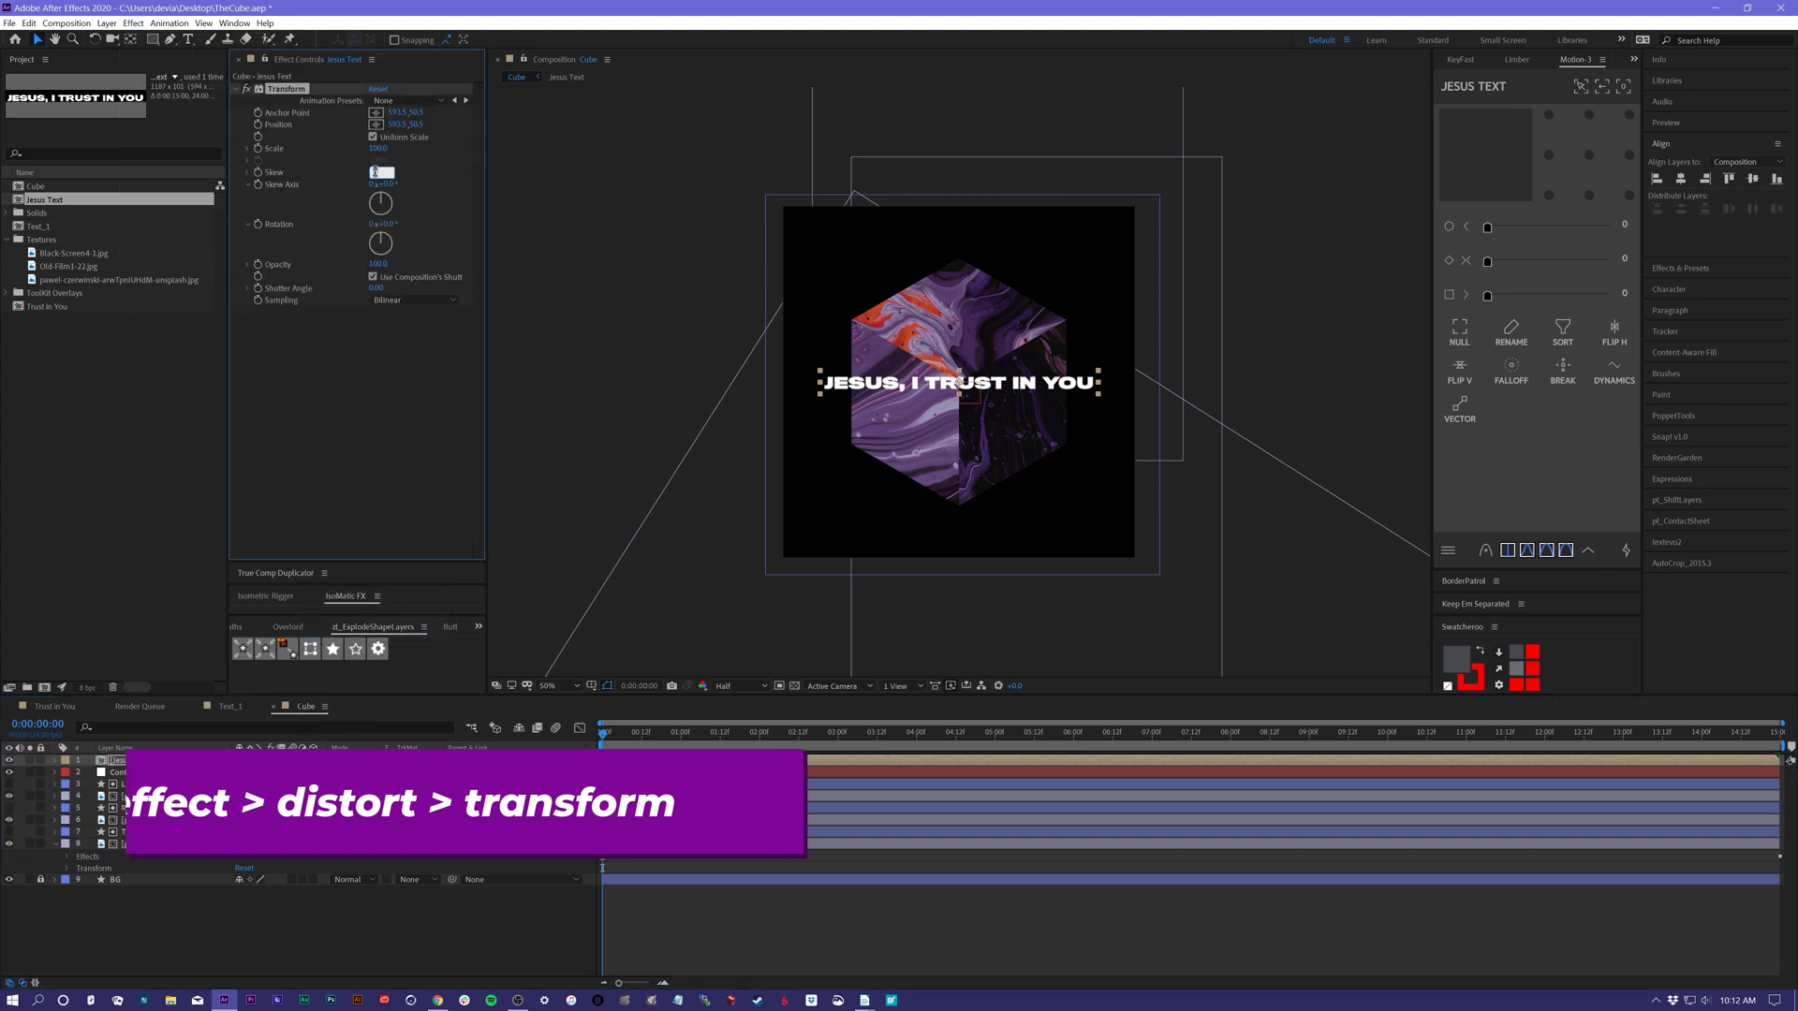
text(30)
key(Return)
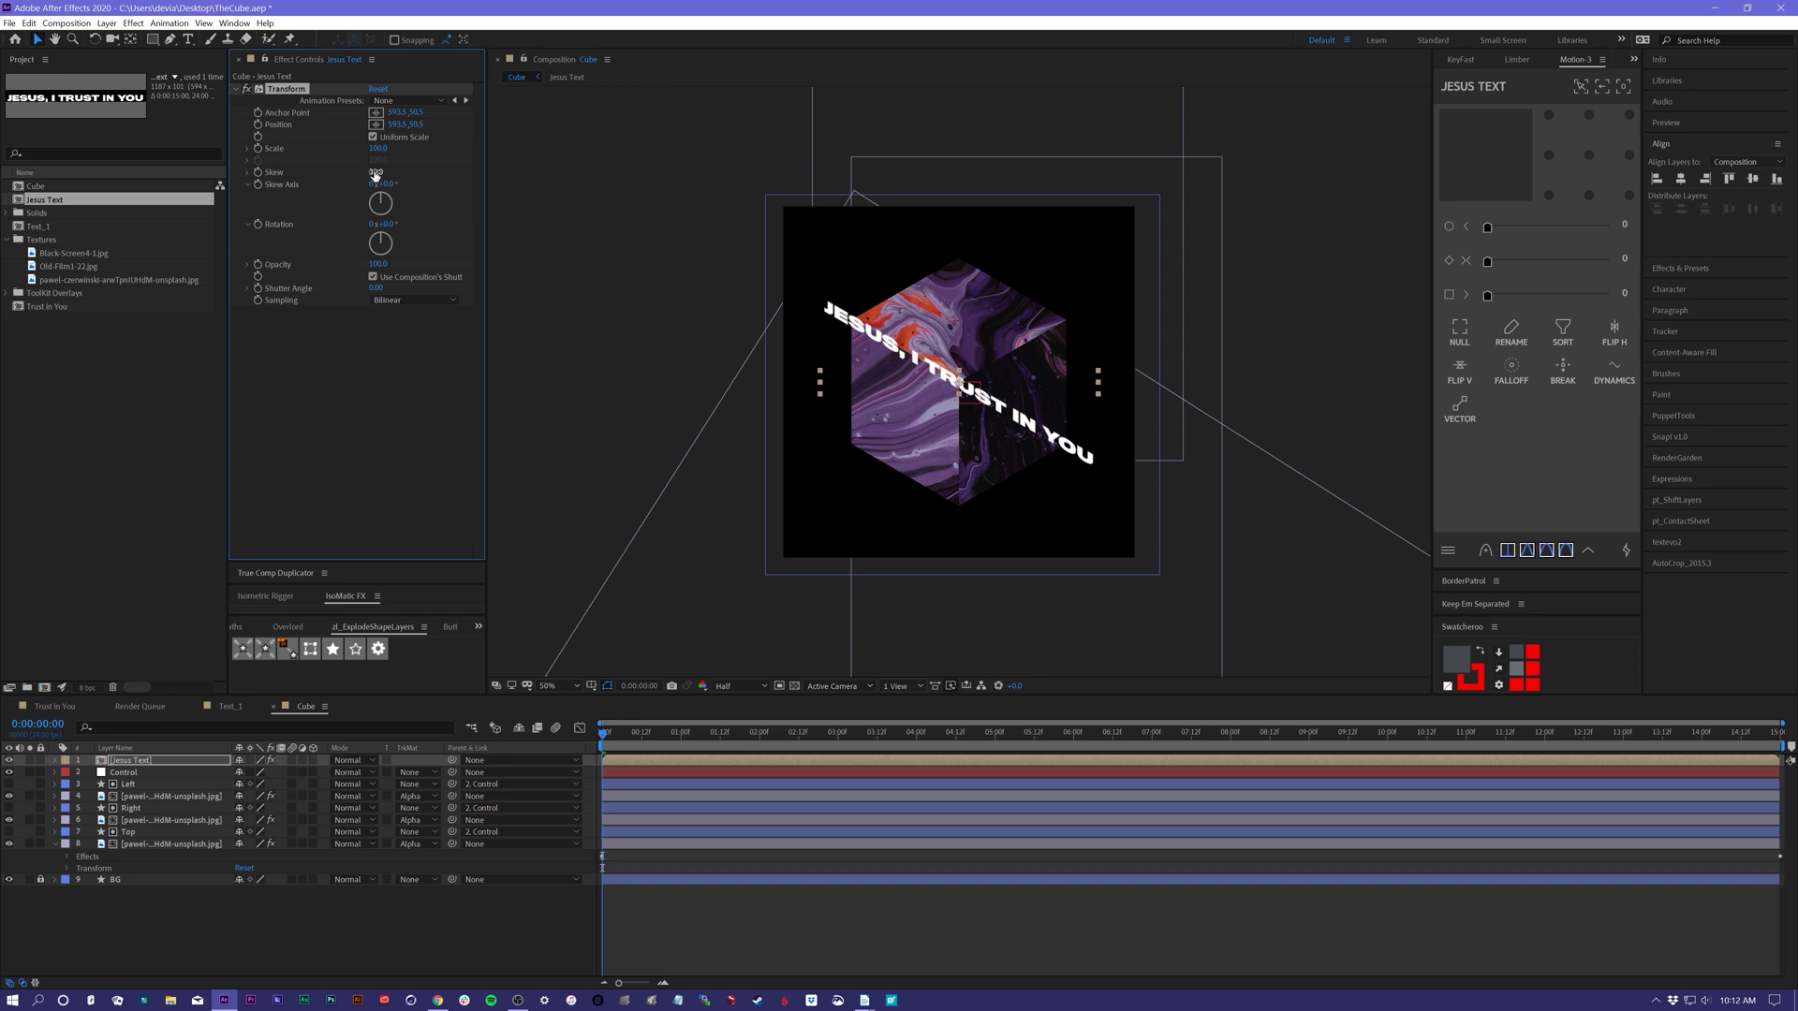
click(925, 397)
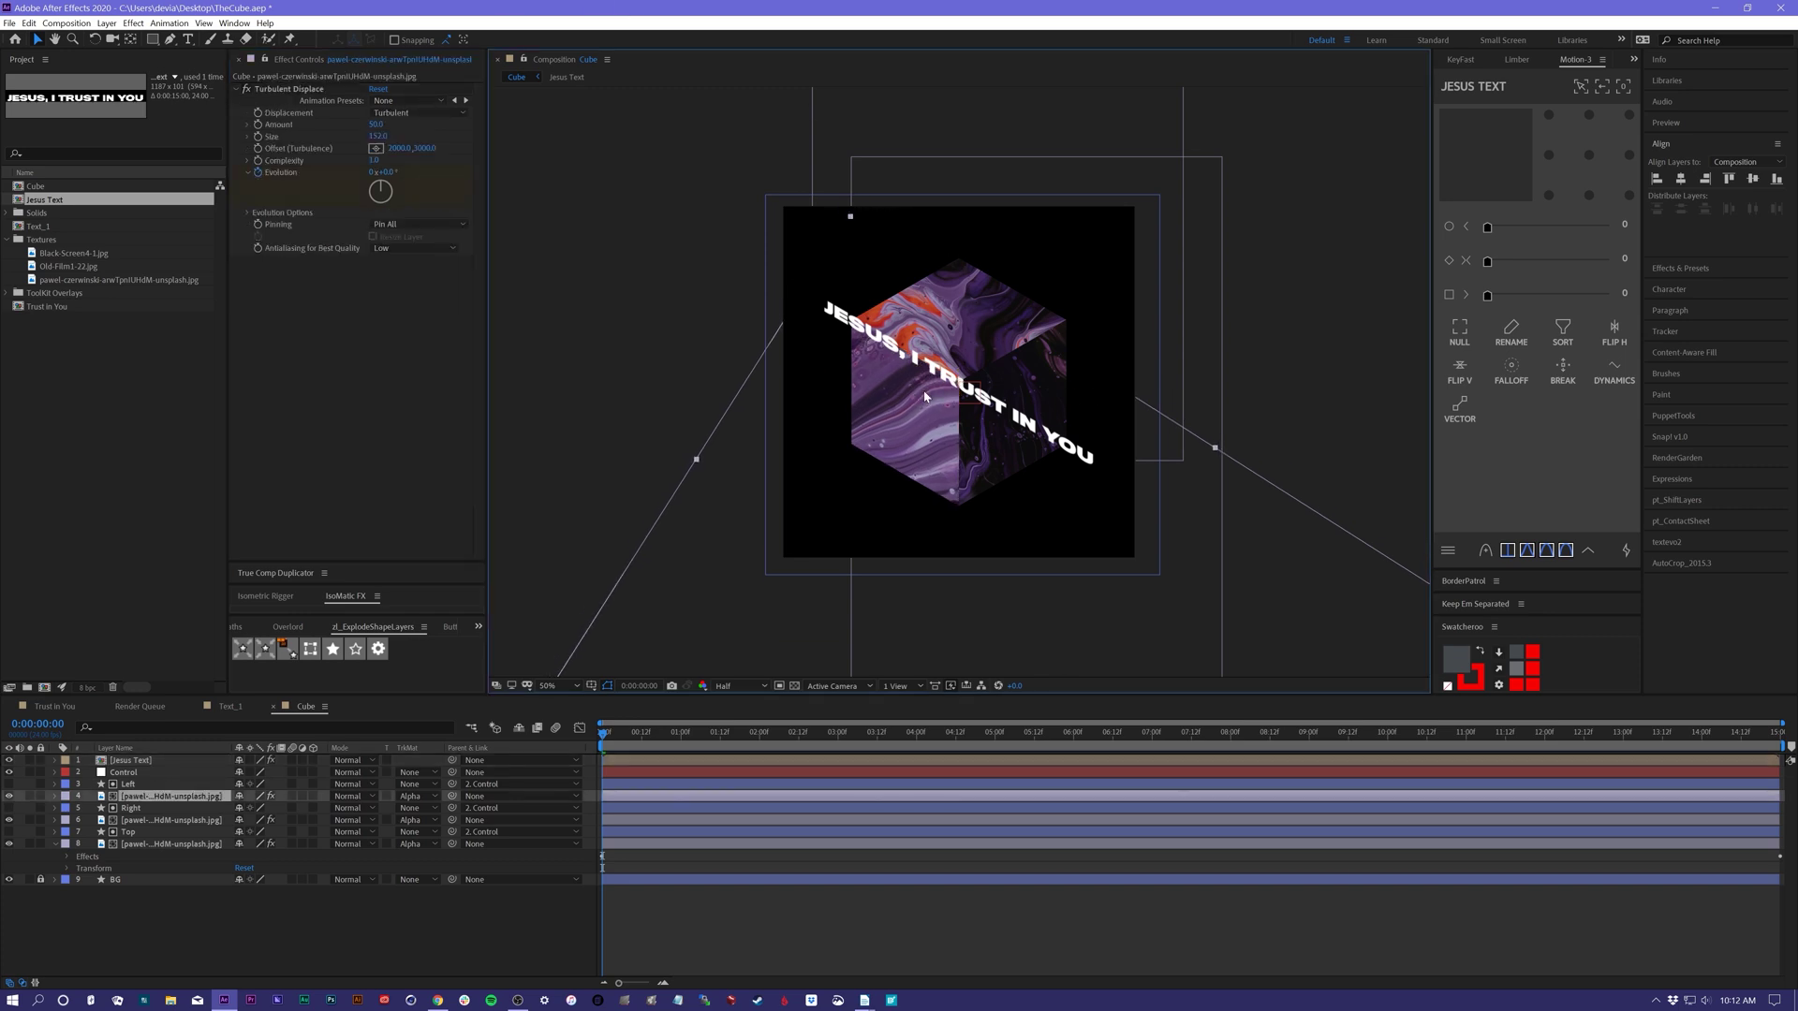
drag(905, 388, 909, 364)
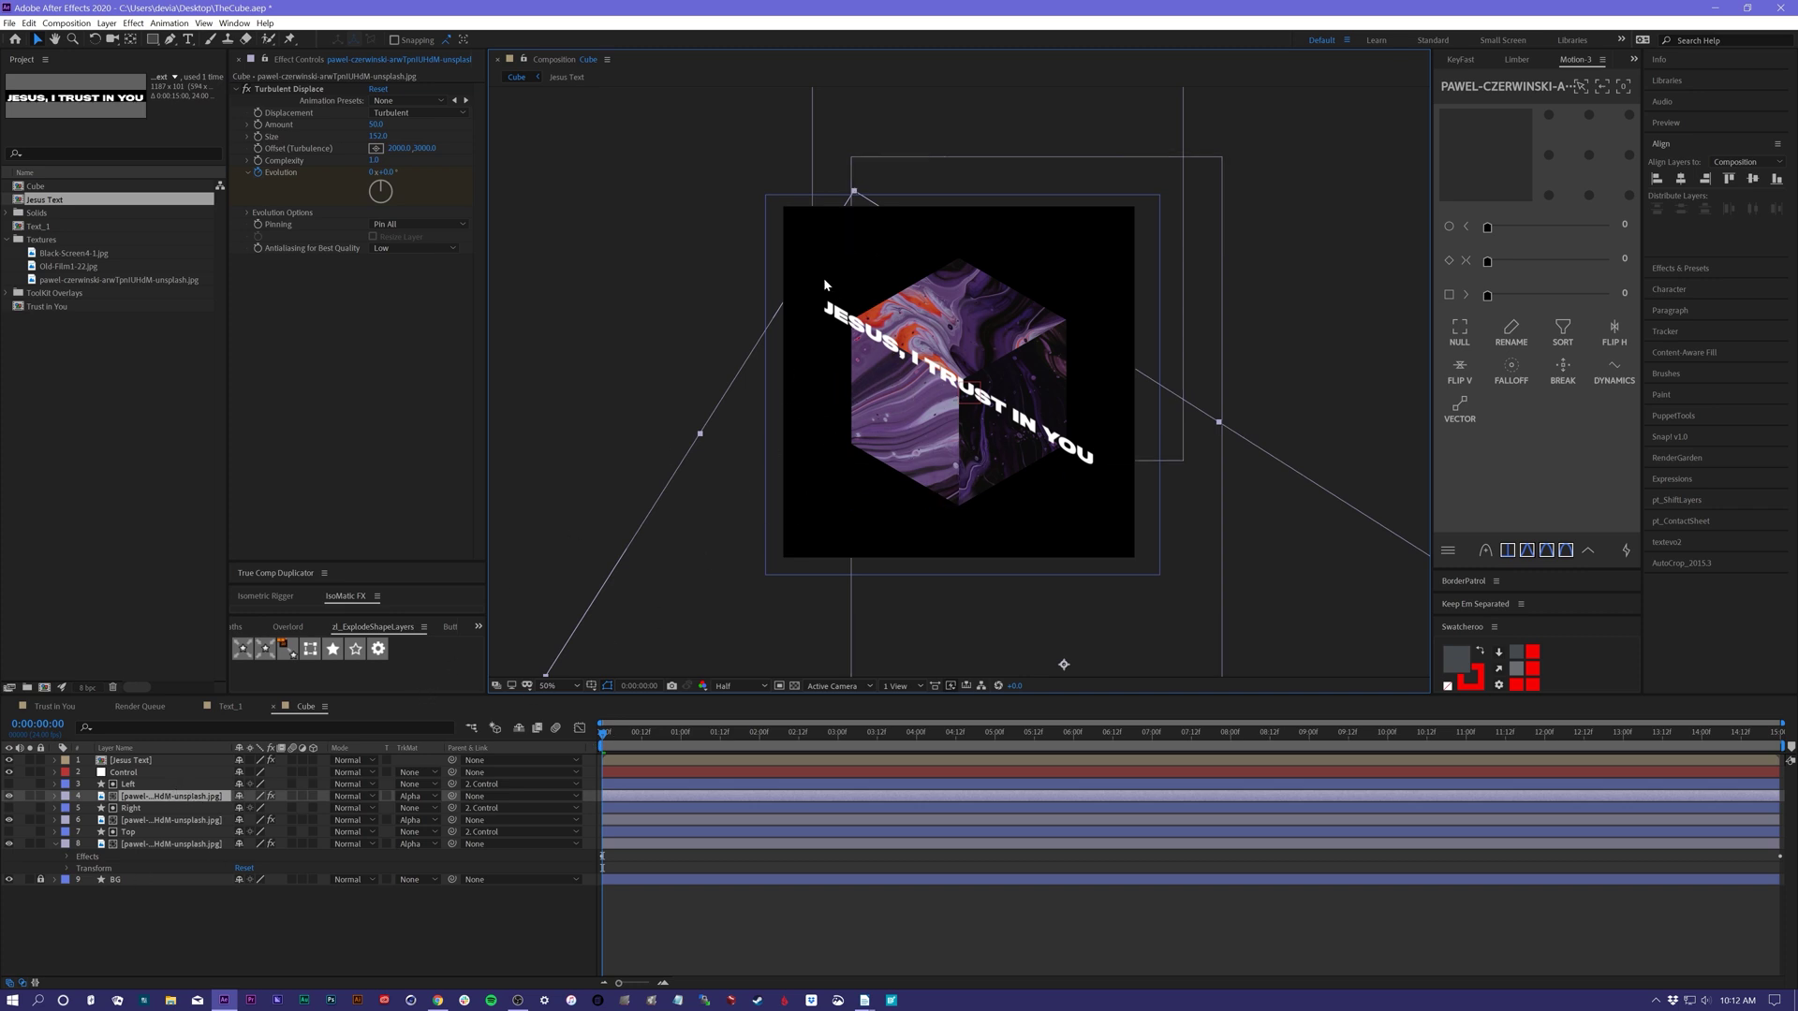
click(931, 952)
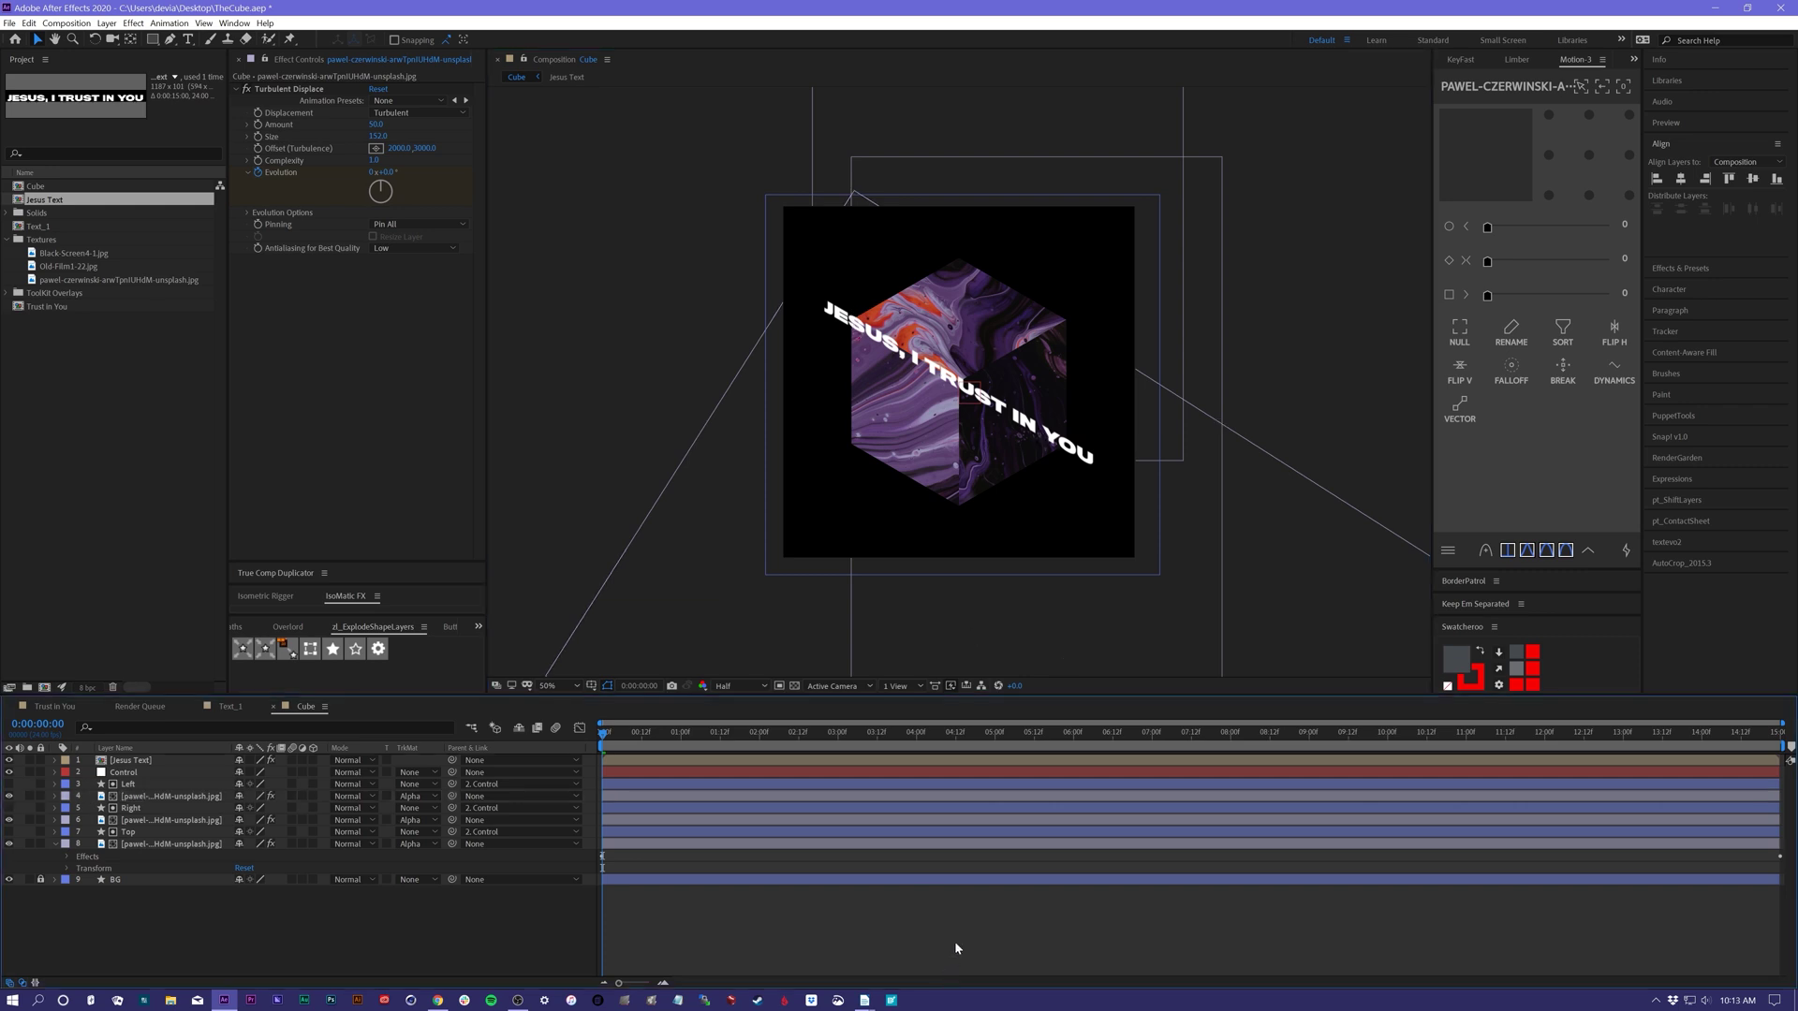
click(840, 382)
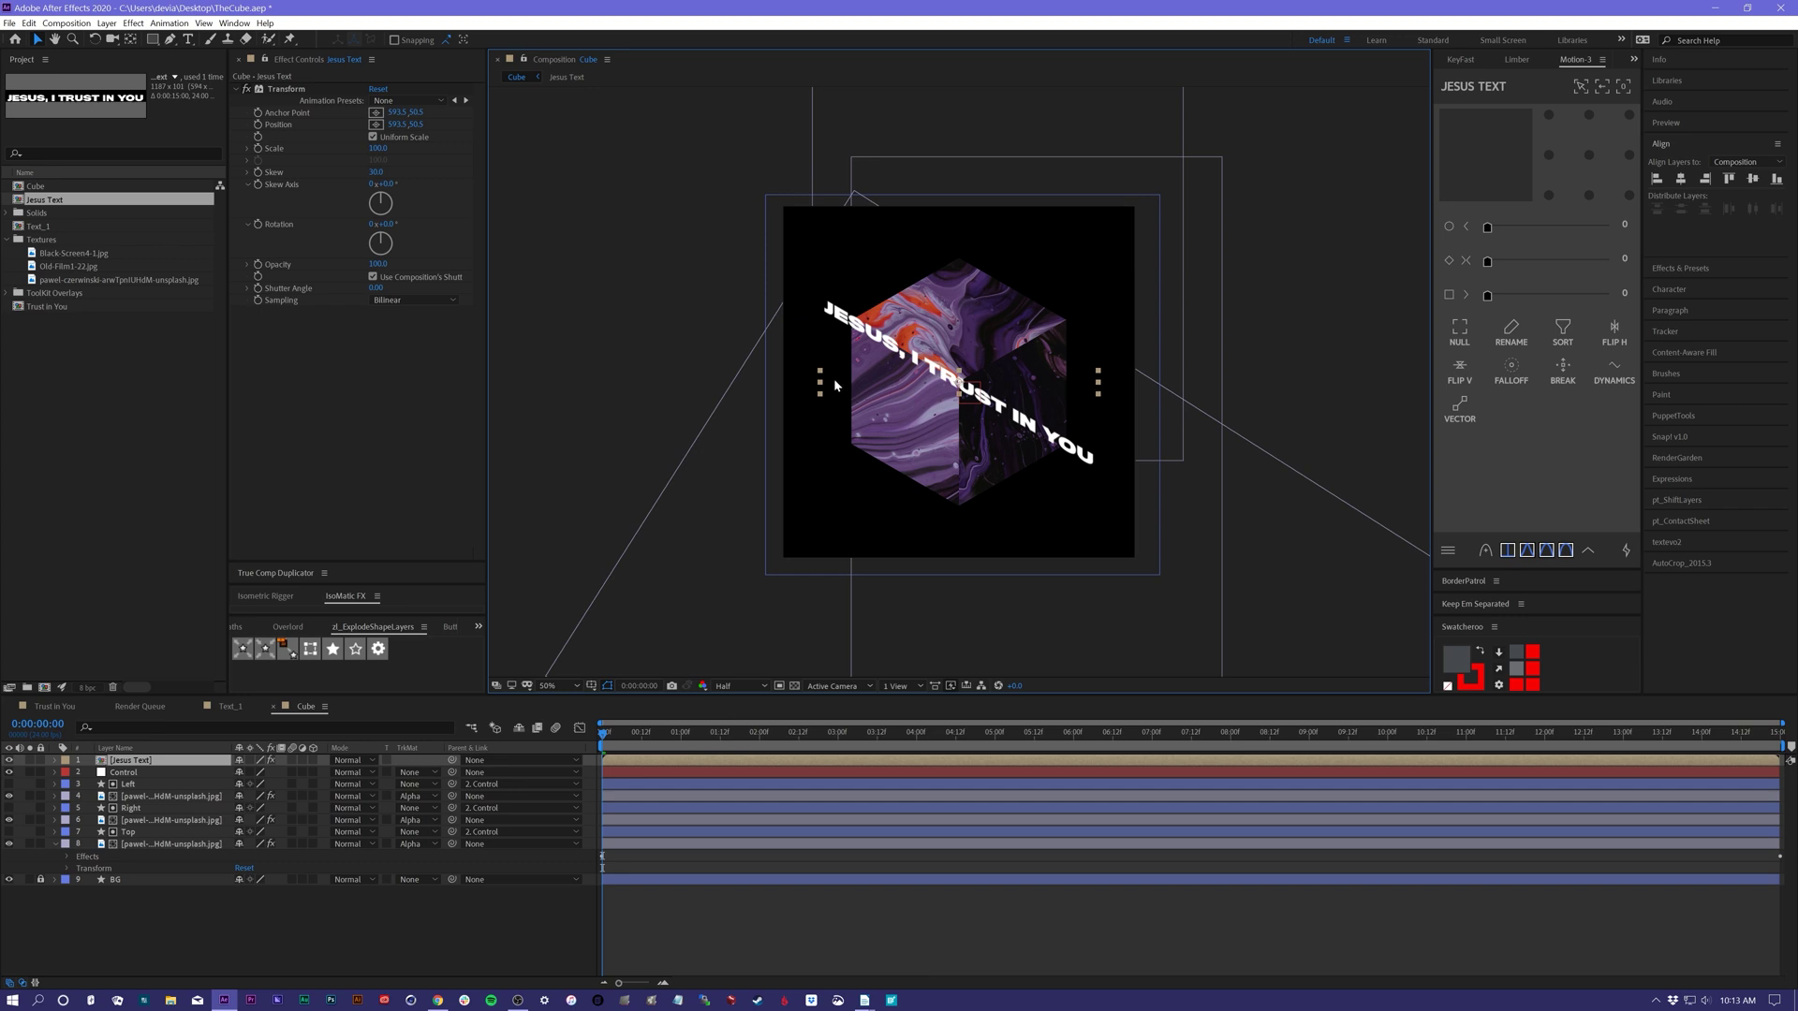
- Parent the three marbled texture layers to Control, and lock the Control, face and texture layers
click(833, 316)
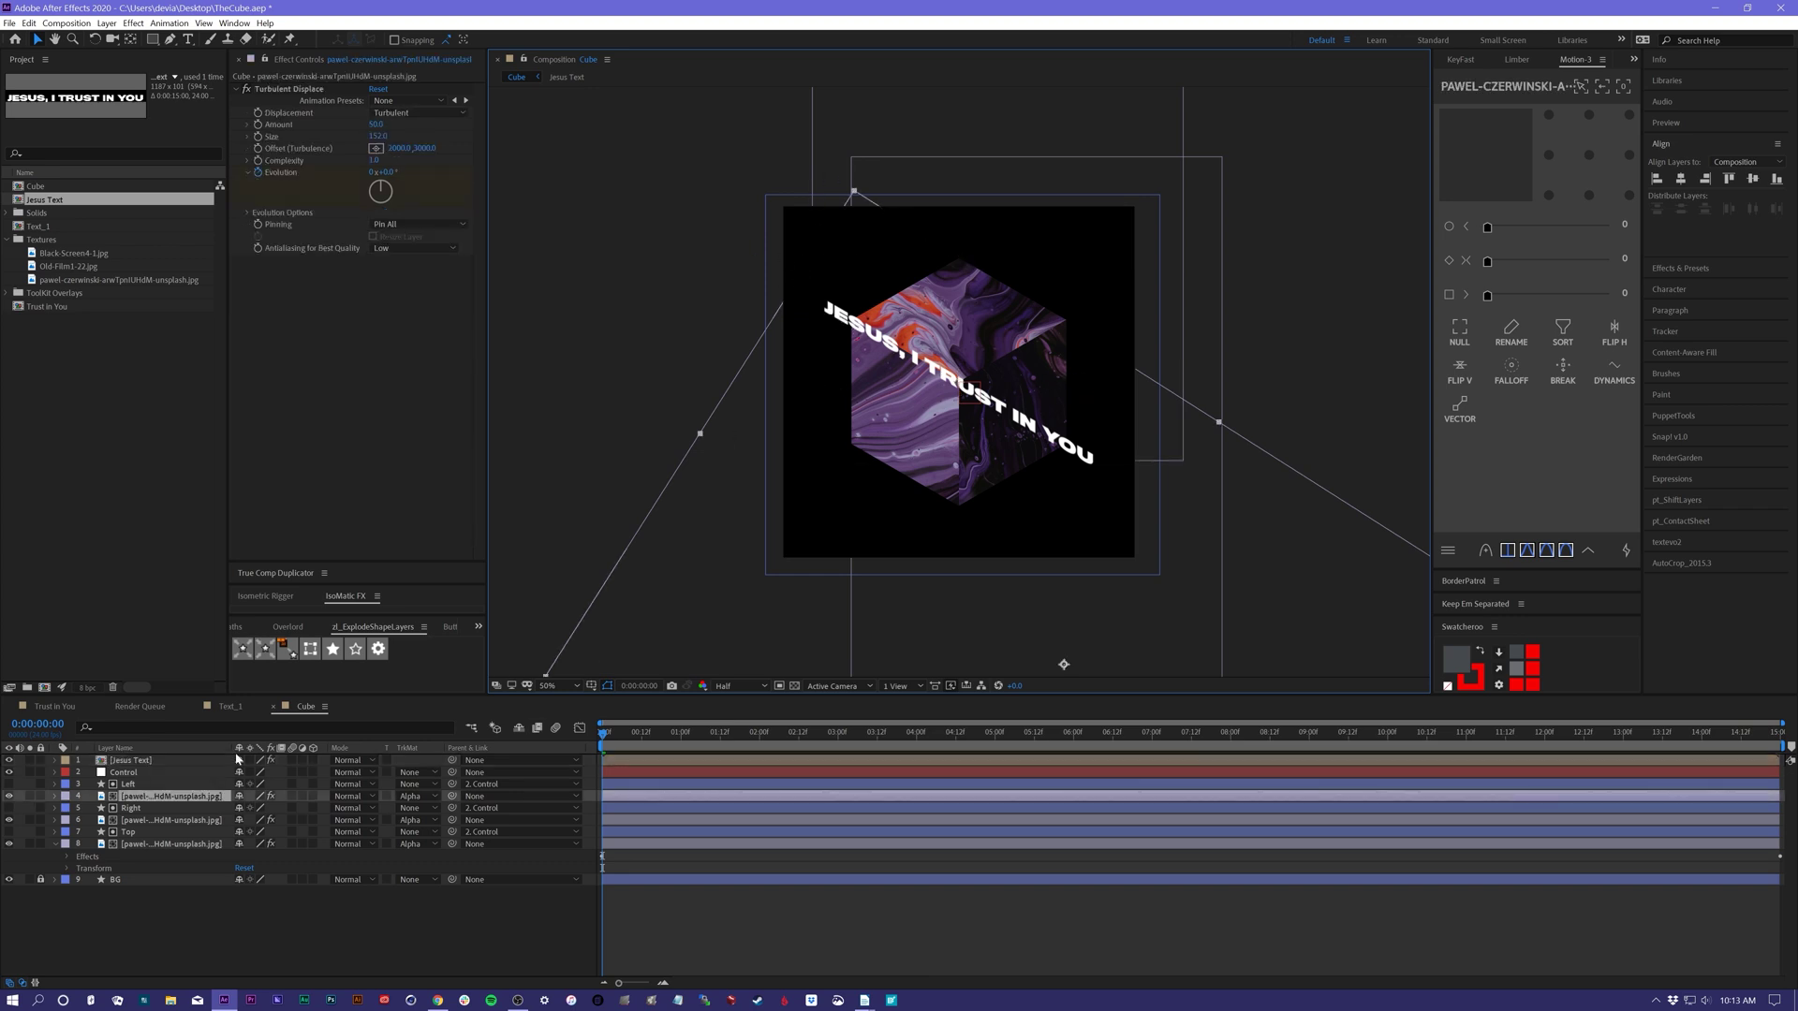
ctrl+click(198, 821)
ctrl+click(189, 845)
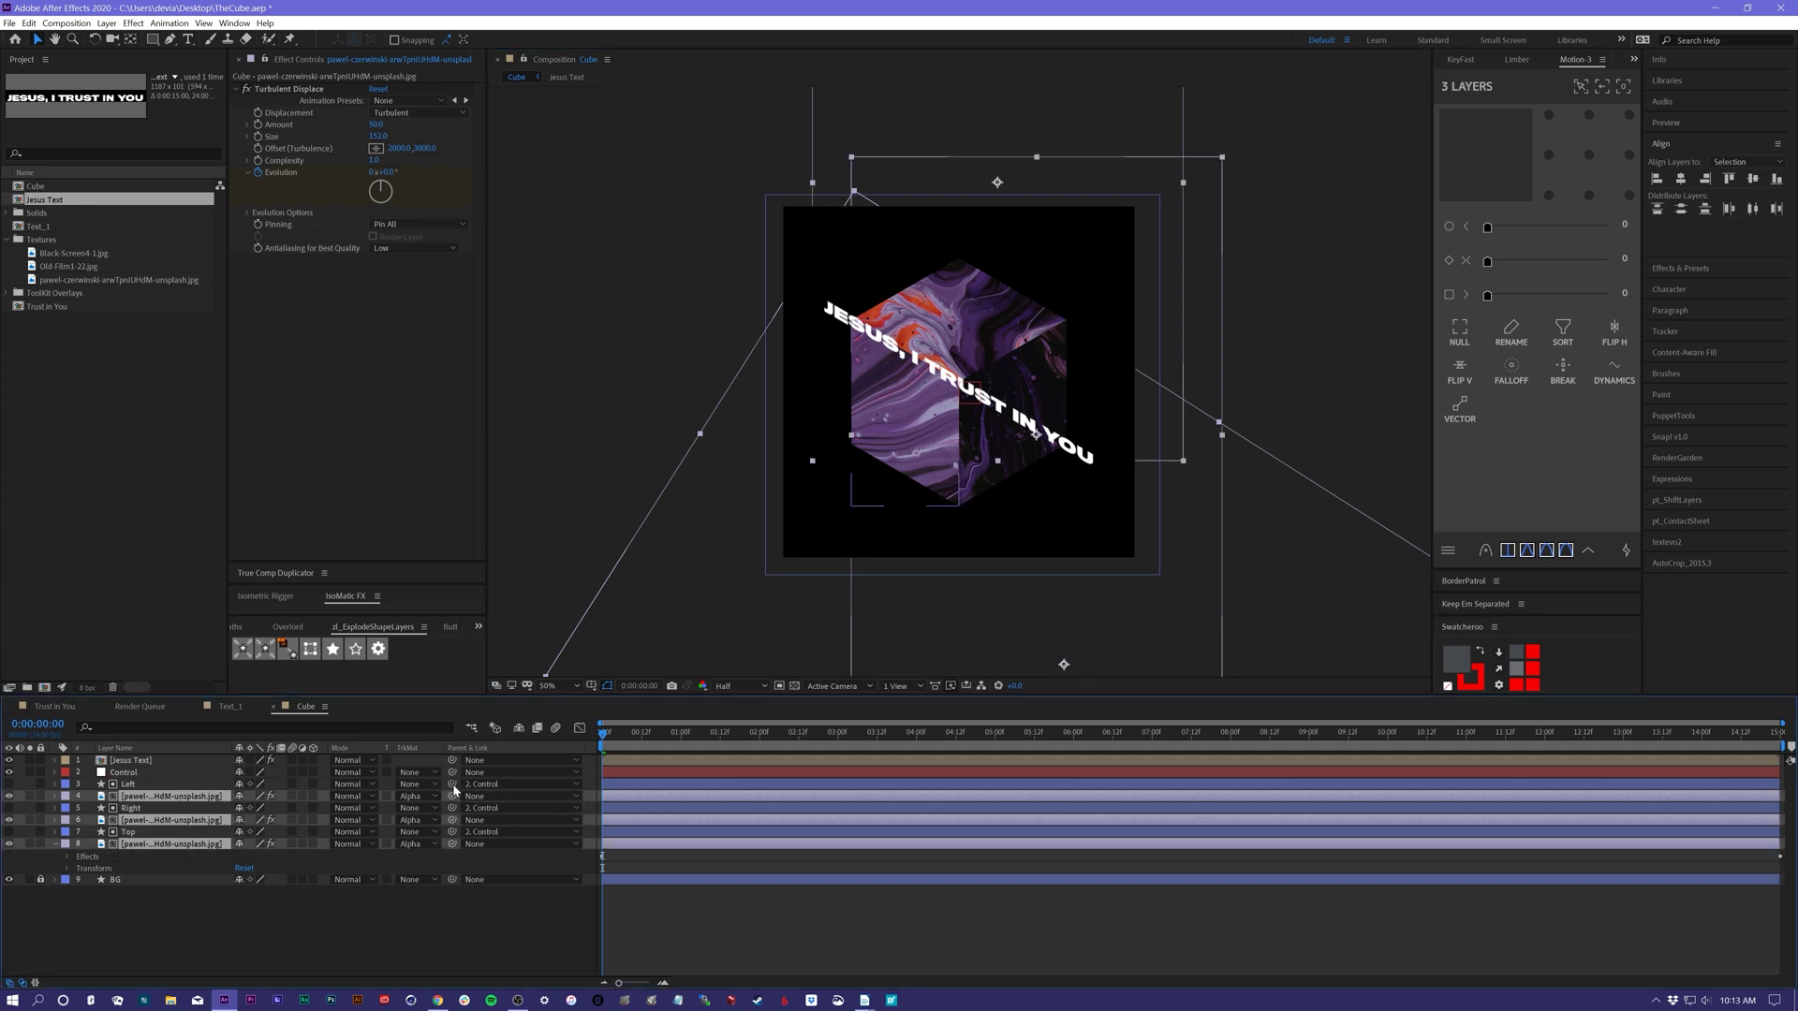
drag(453, 795, 42, 845)
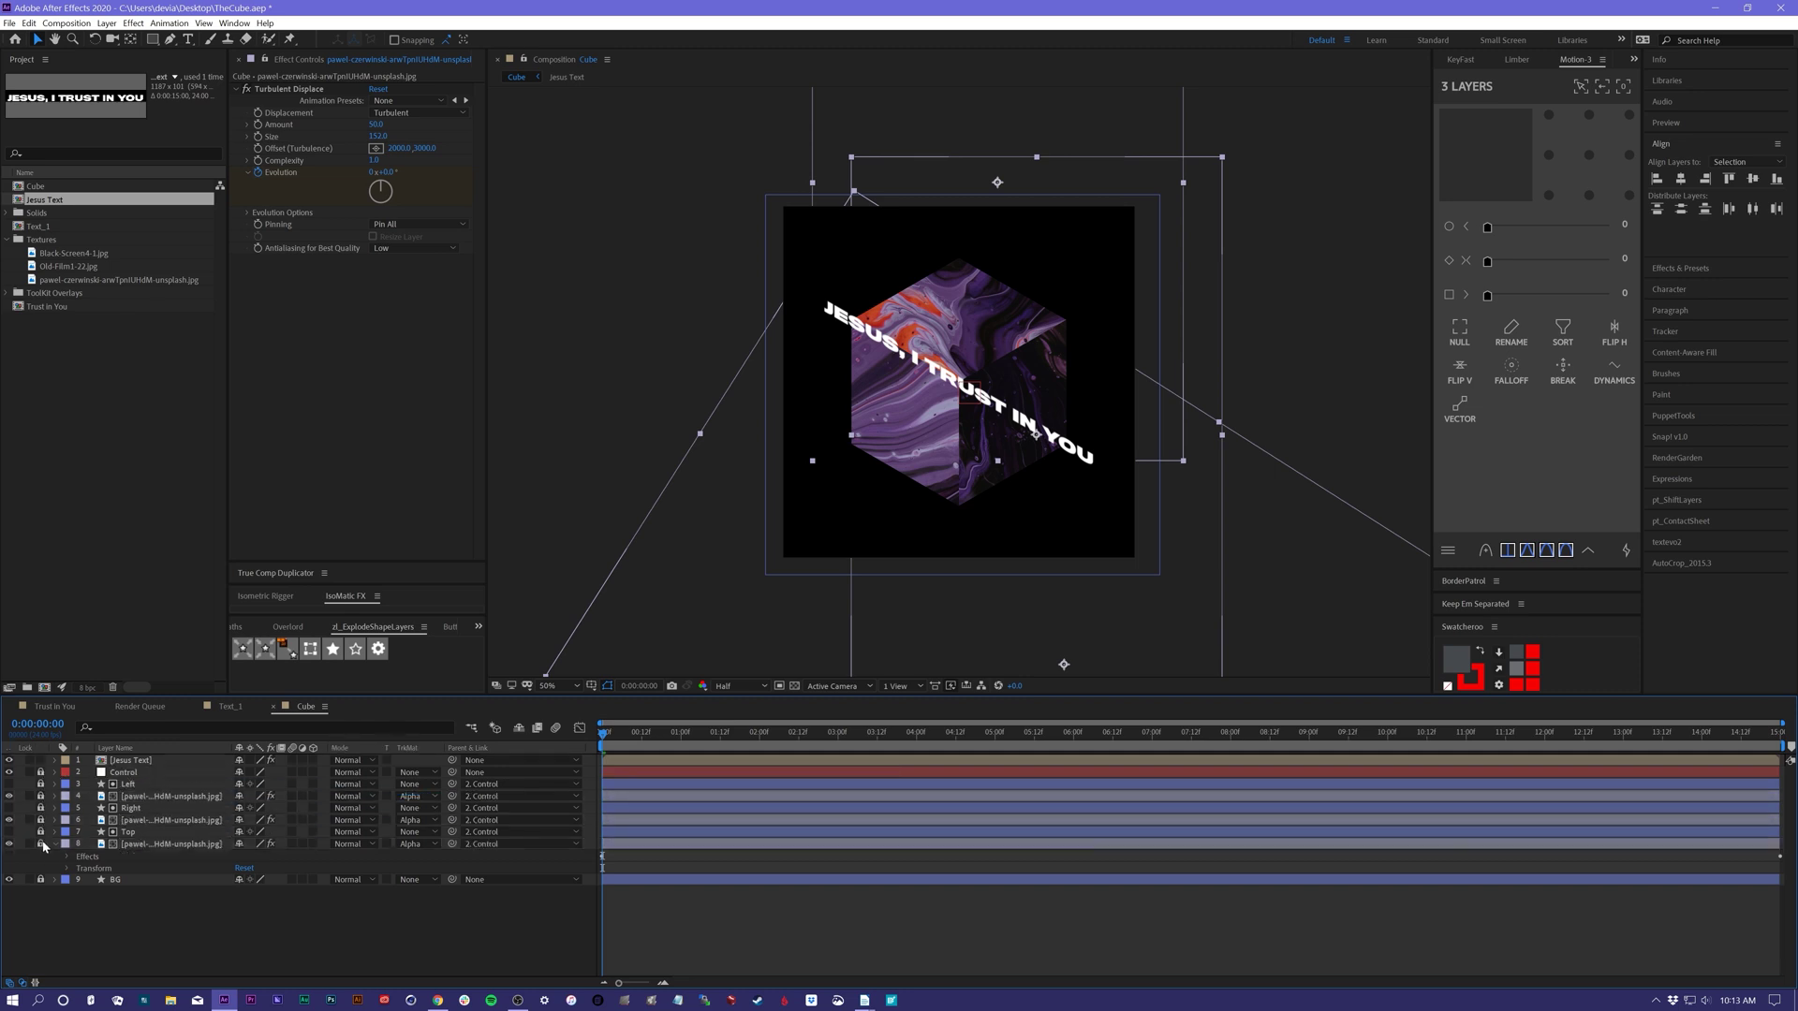
- Move the skewed Jesus Text layer down and left so it runs across the cube's left face
click(131, 760)
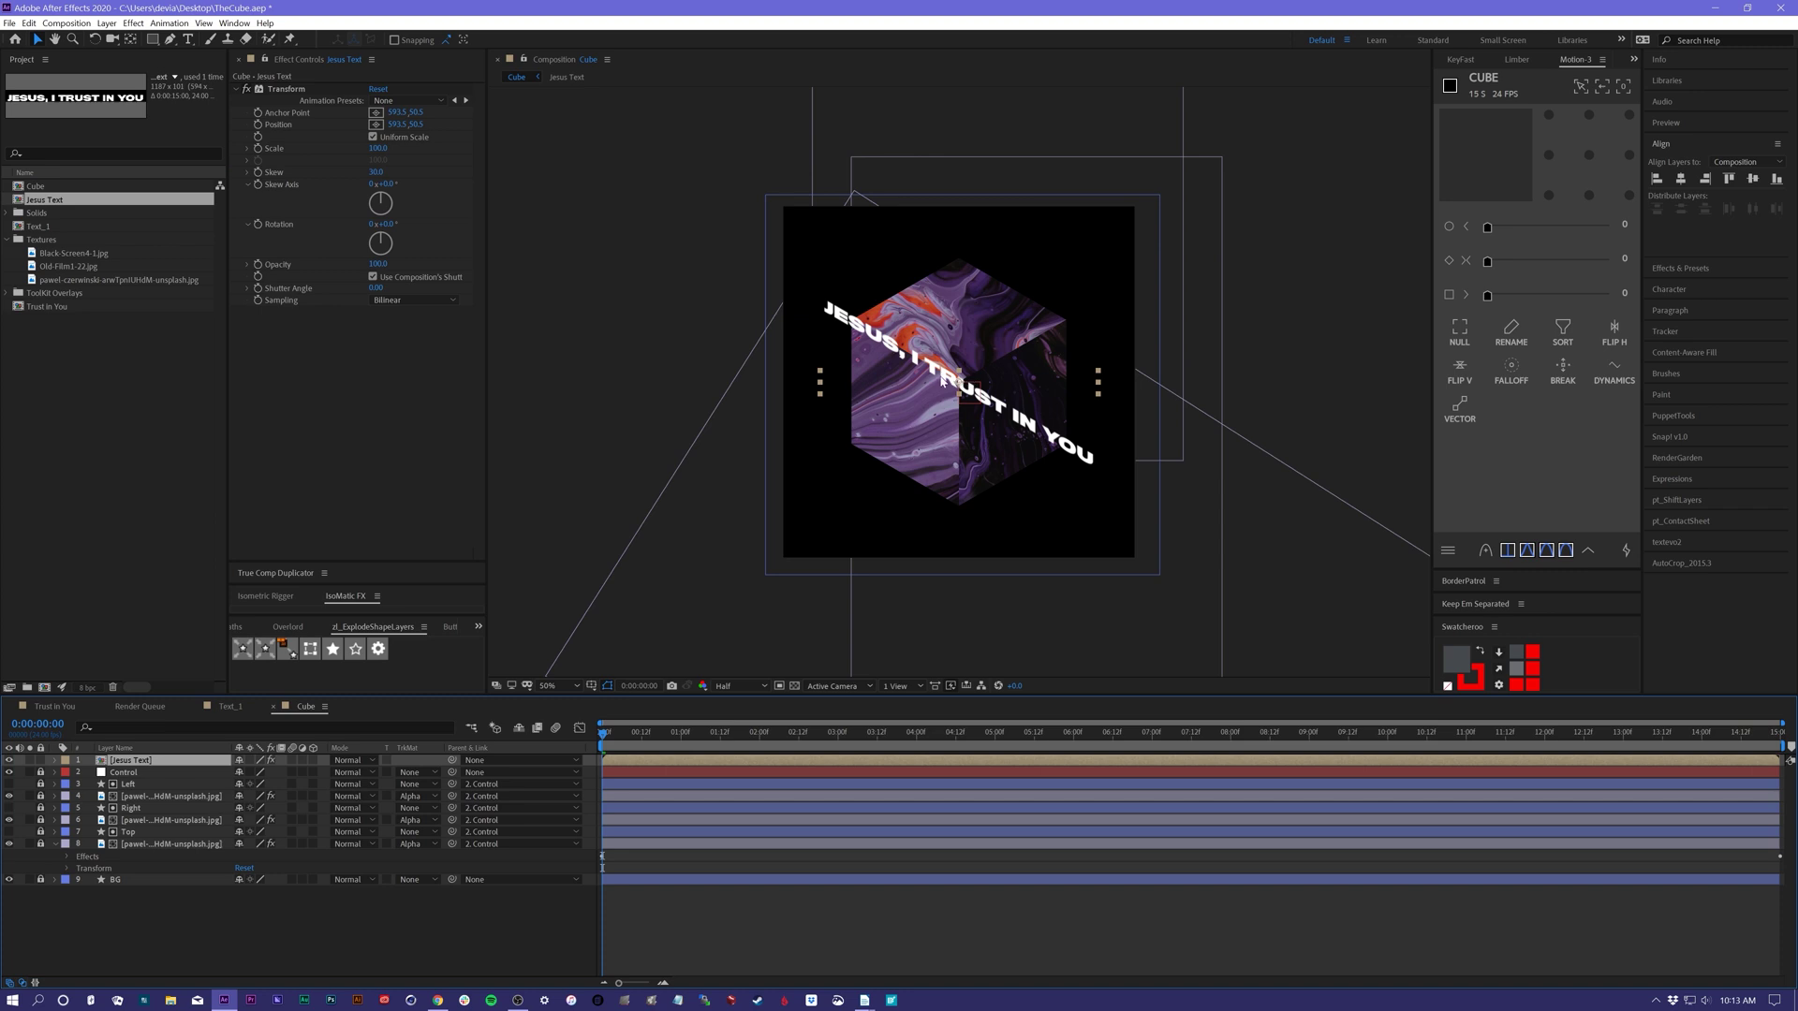
drag(944, 385, 924, 437)
click(156, 762)
- Enable time remapping on Jesus Text, add a keyframe at 0:00:14:23, and delete the original end keyframe
click(637, 762)
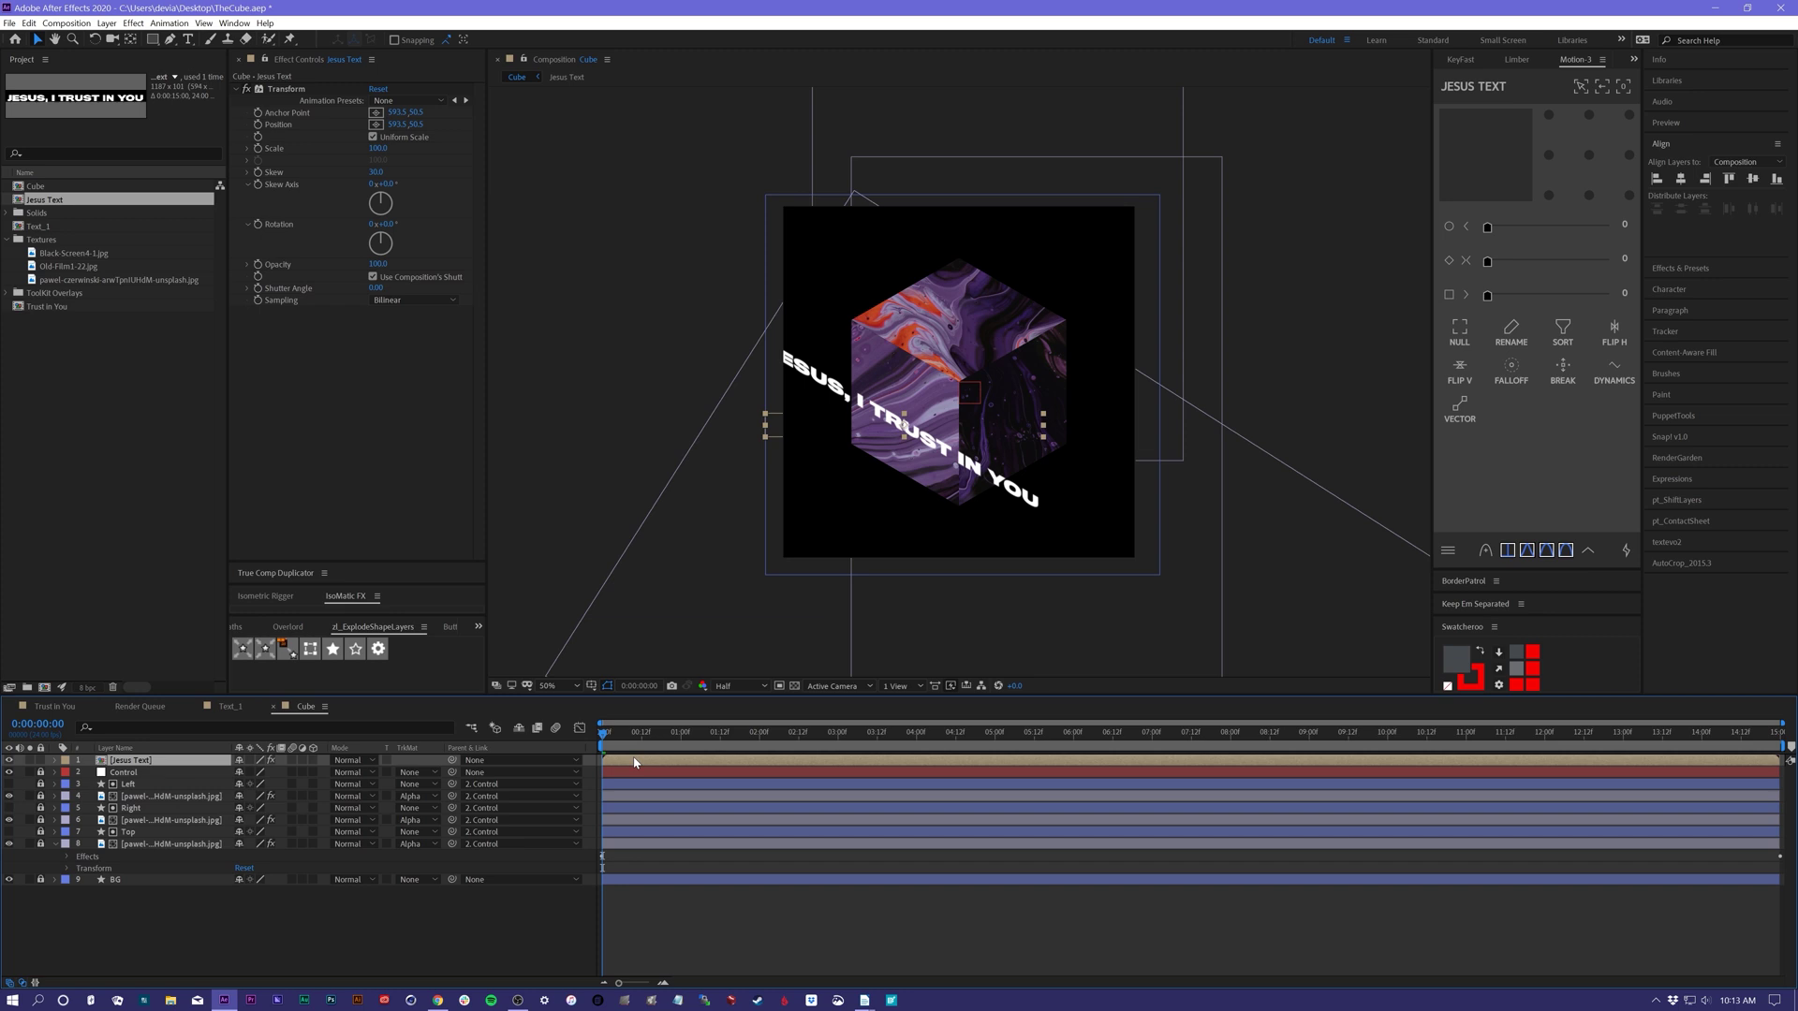
right_click(159, 763)
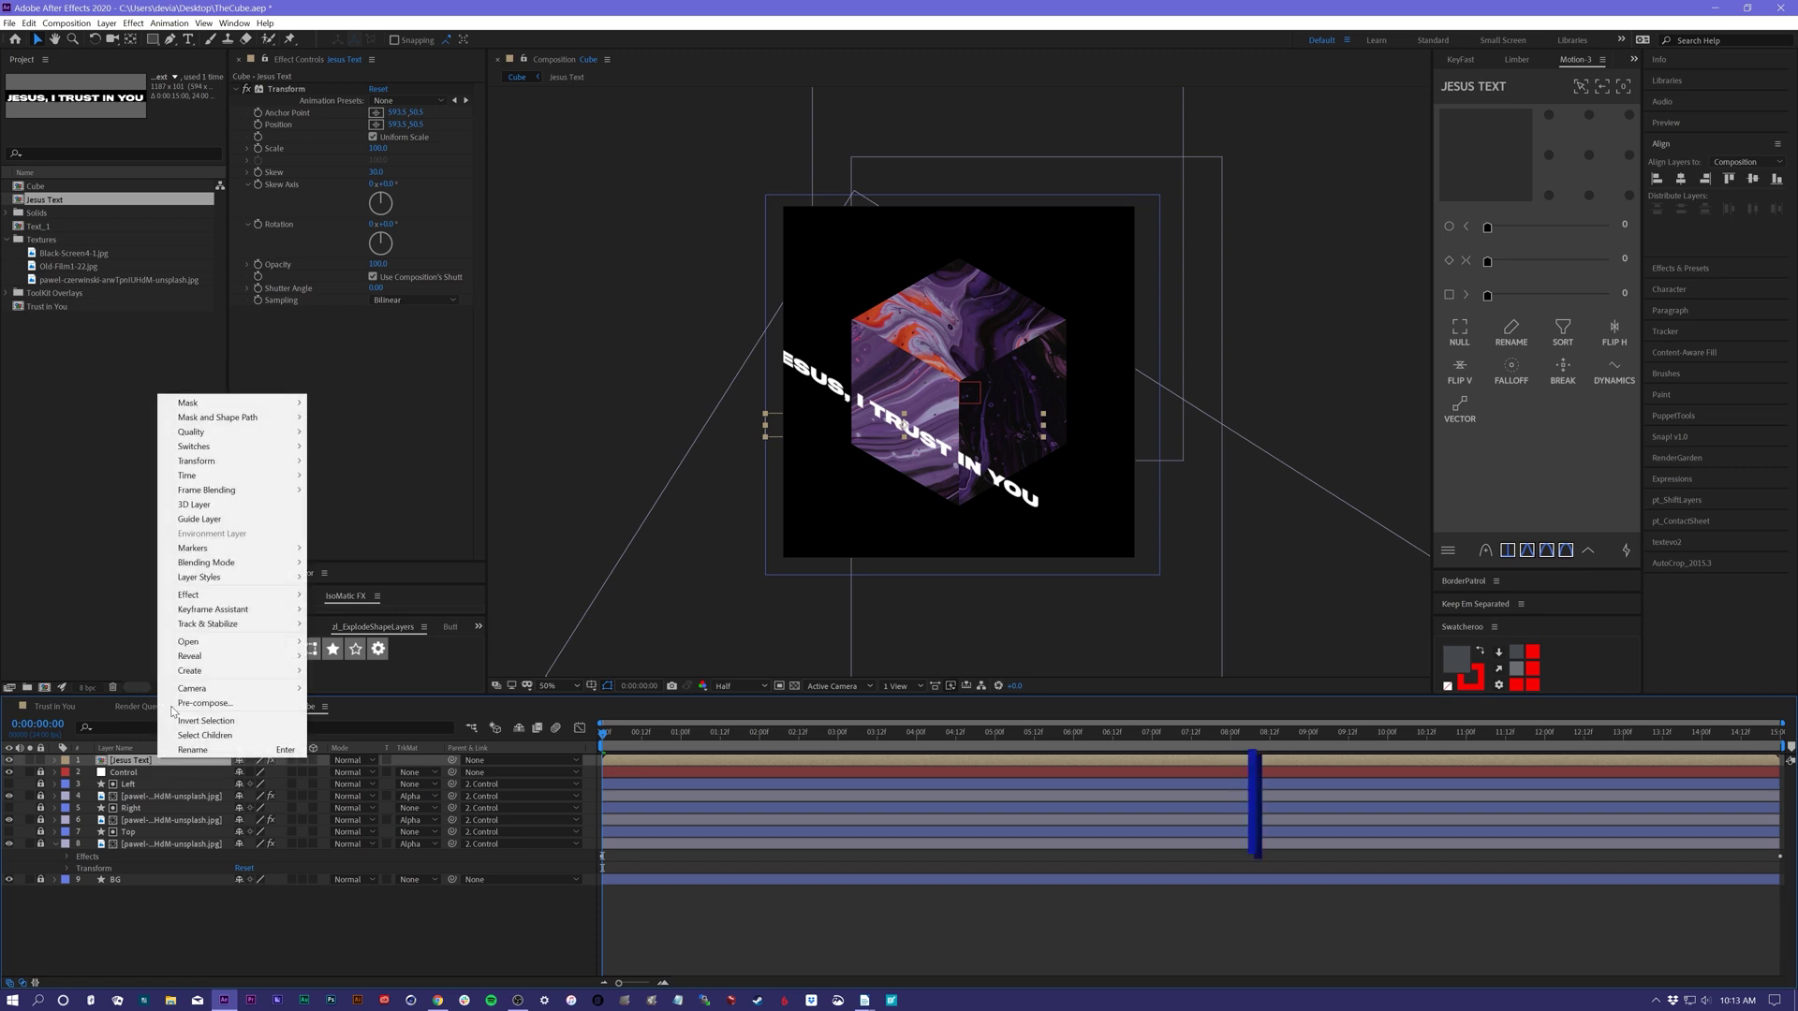
mouse_move(272, 479)
click(369, 476)
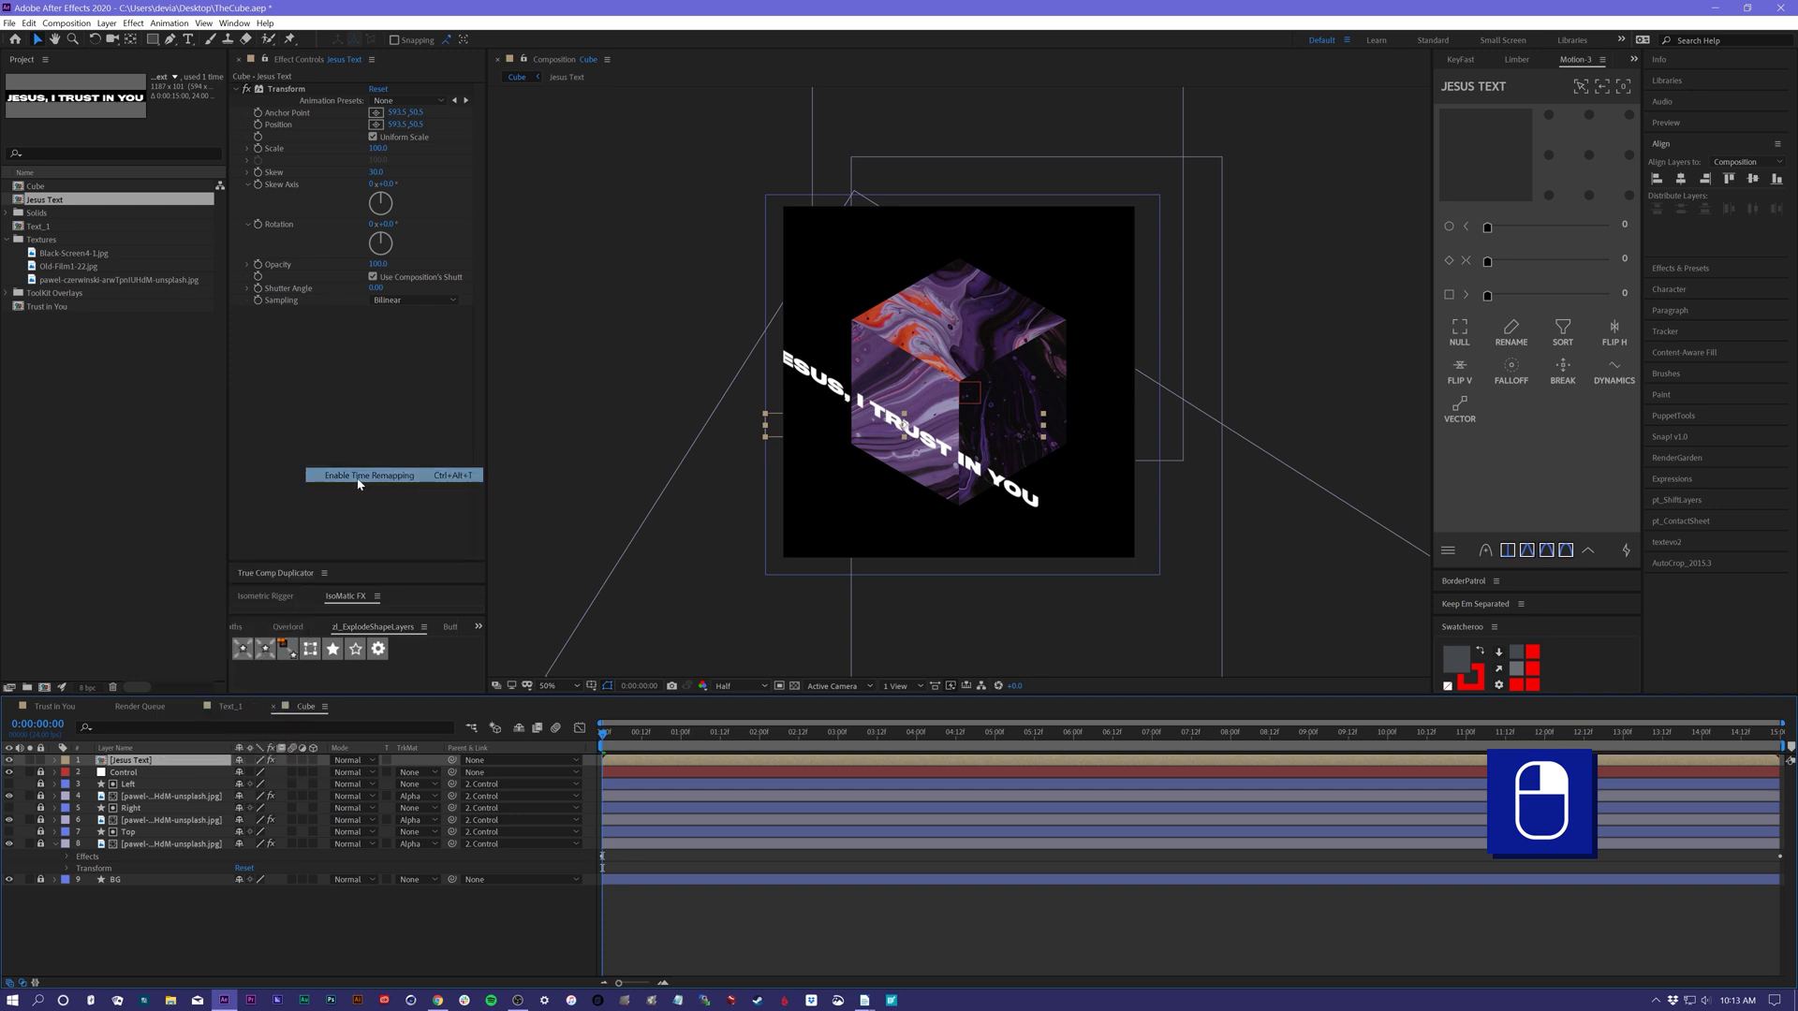
drag(602, 735, 1778, 736)
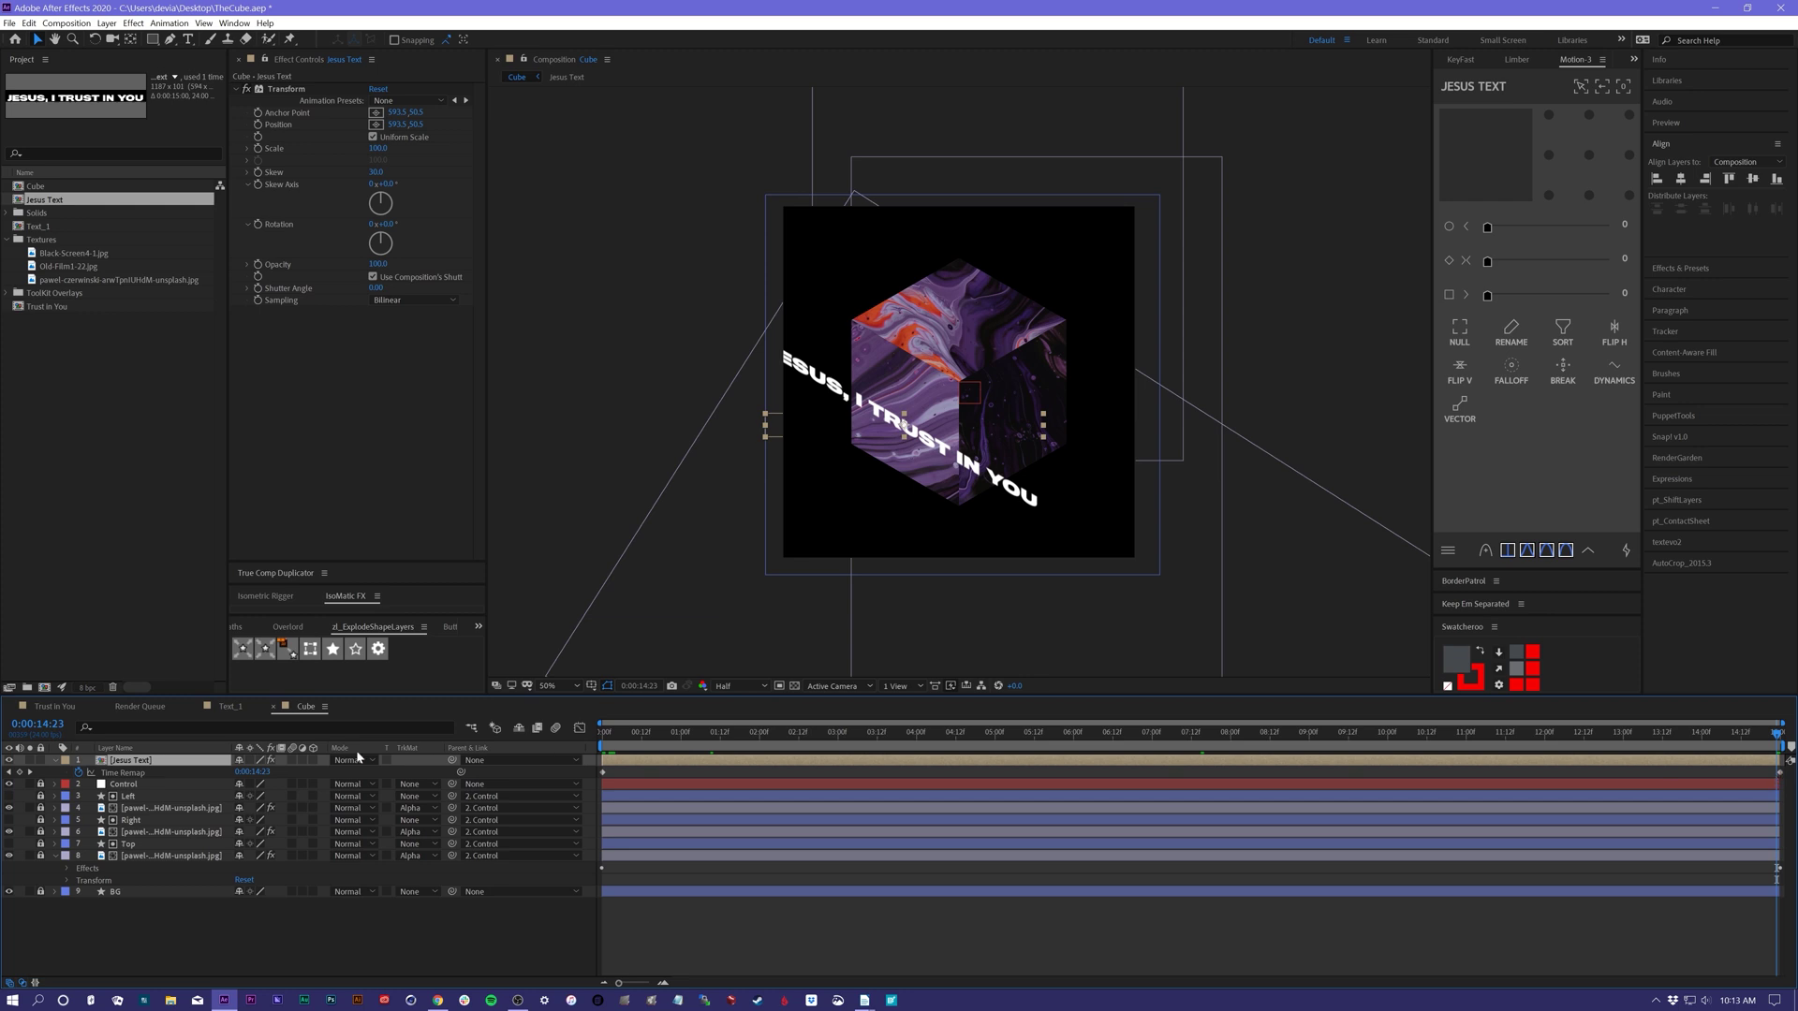
click(19, 773)
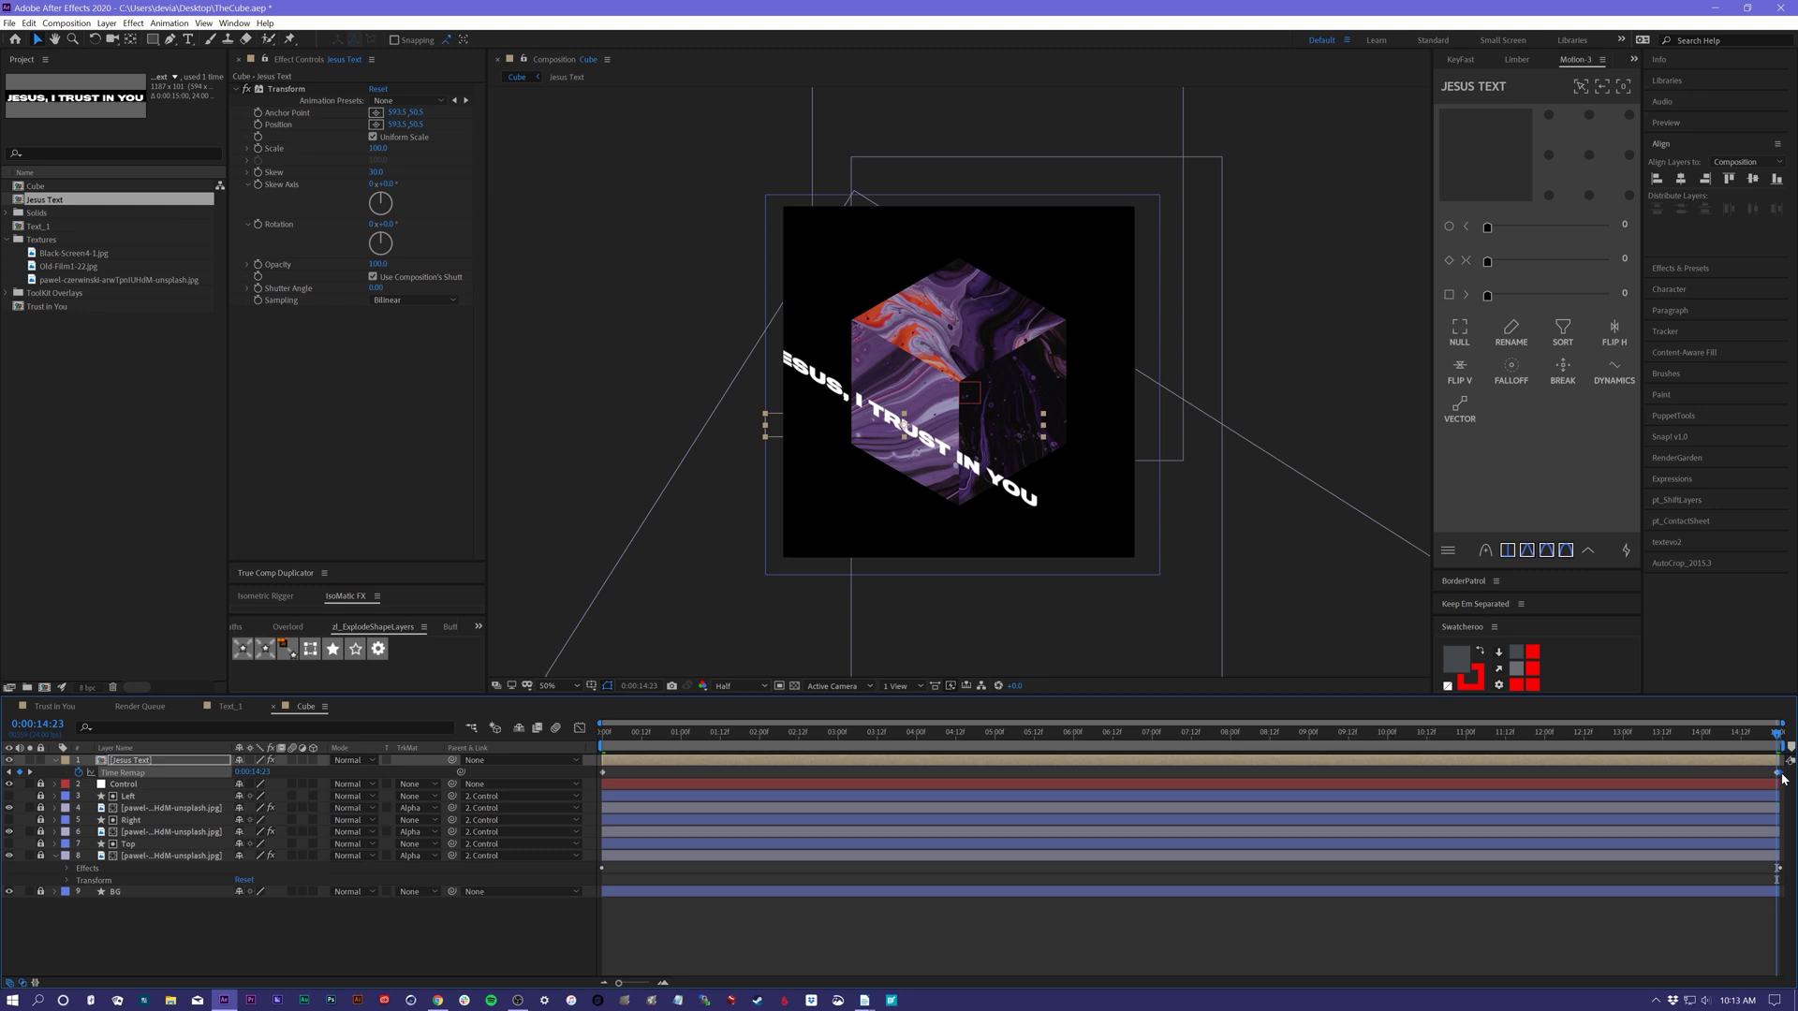
key(Delete)
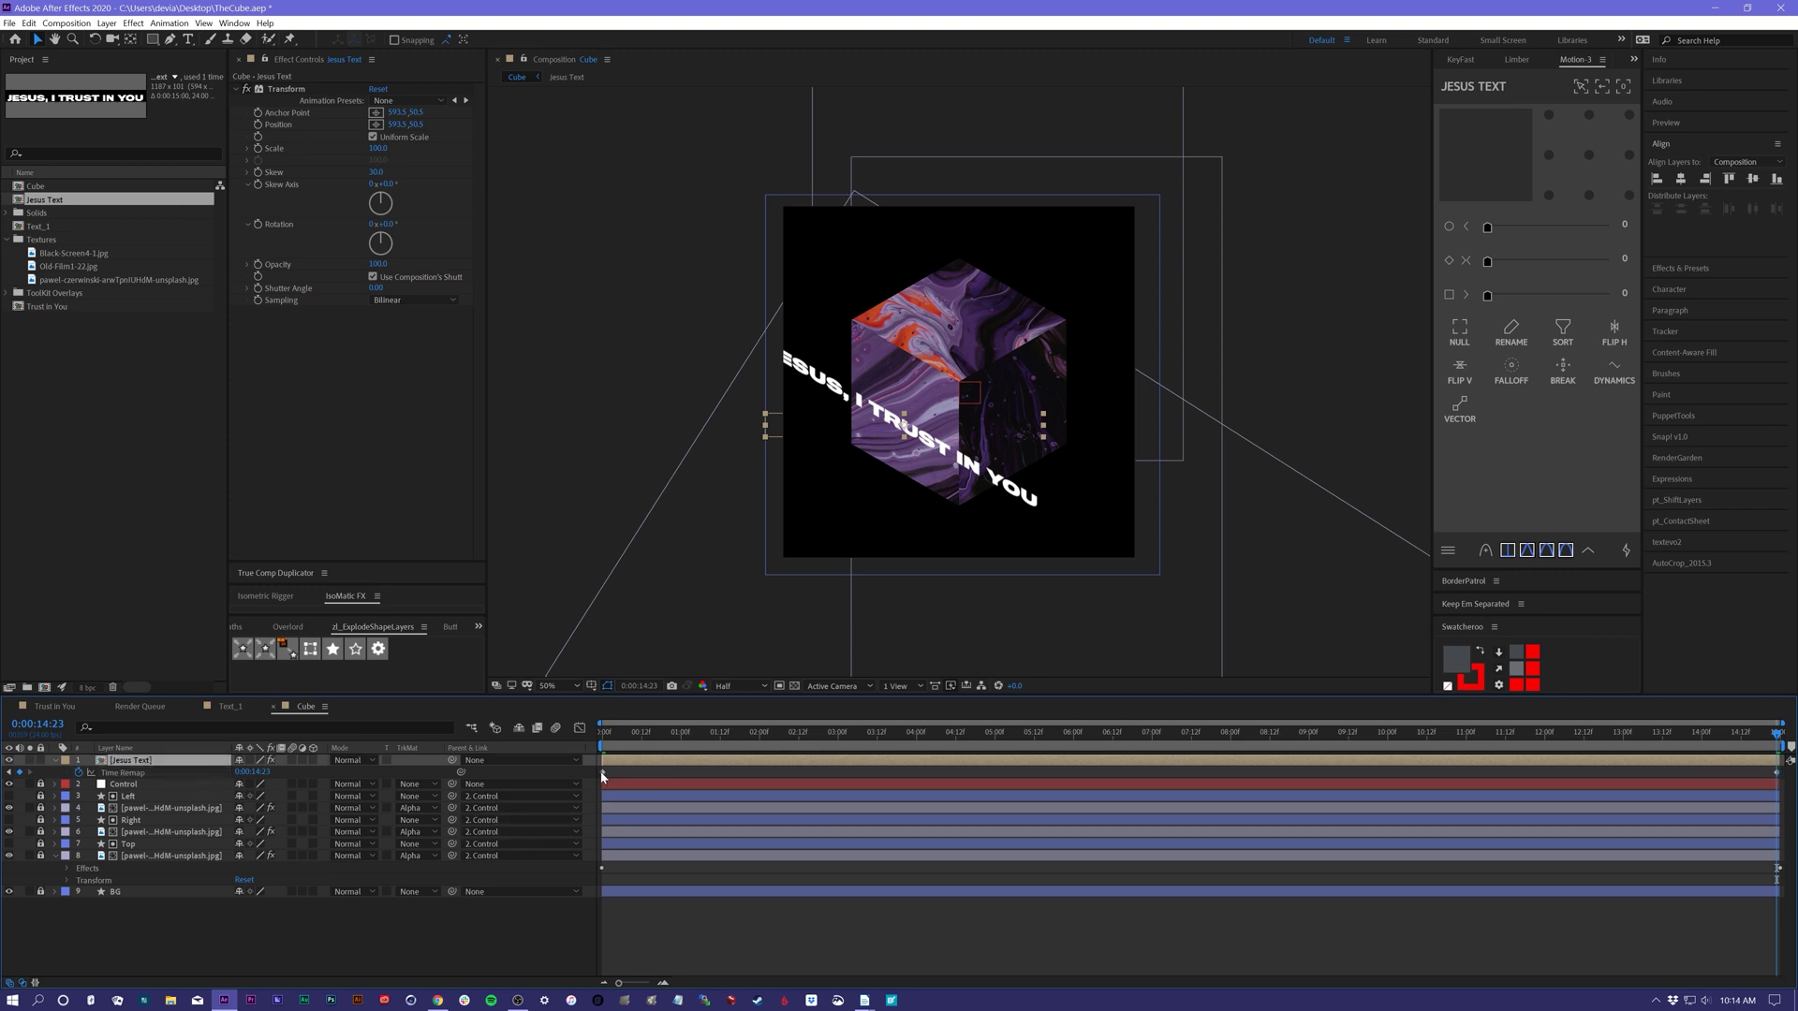
- Add a loopOut() expression to the Jesus Text layer's Time Remap and return to the first frame
alt+click(79, 773)
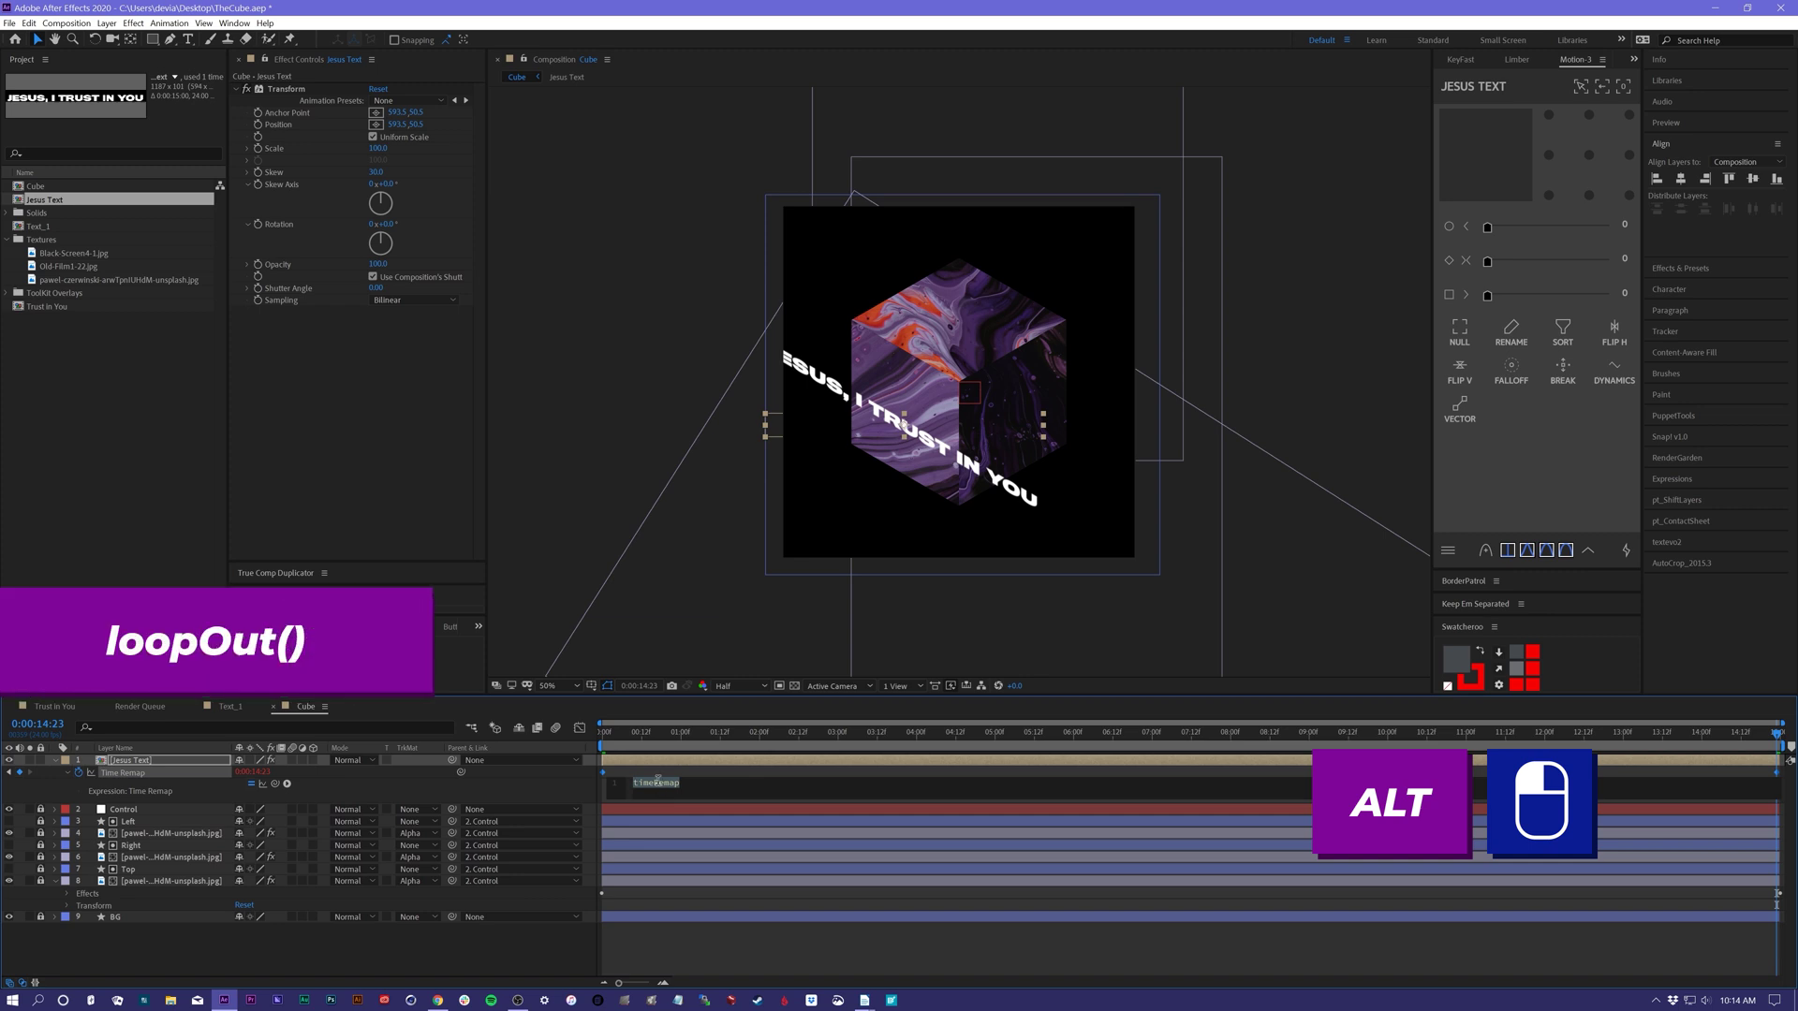
text(loopO)
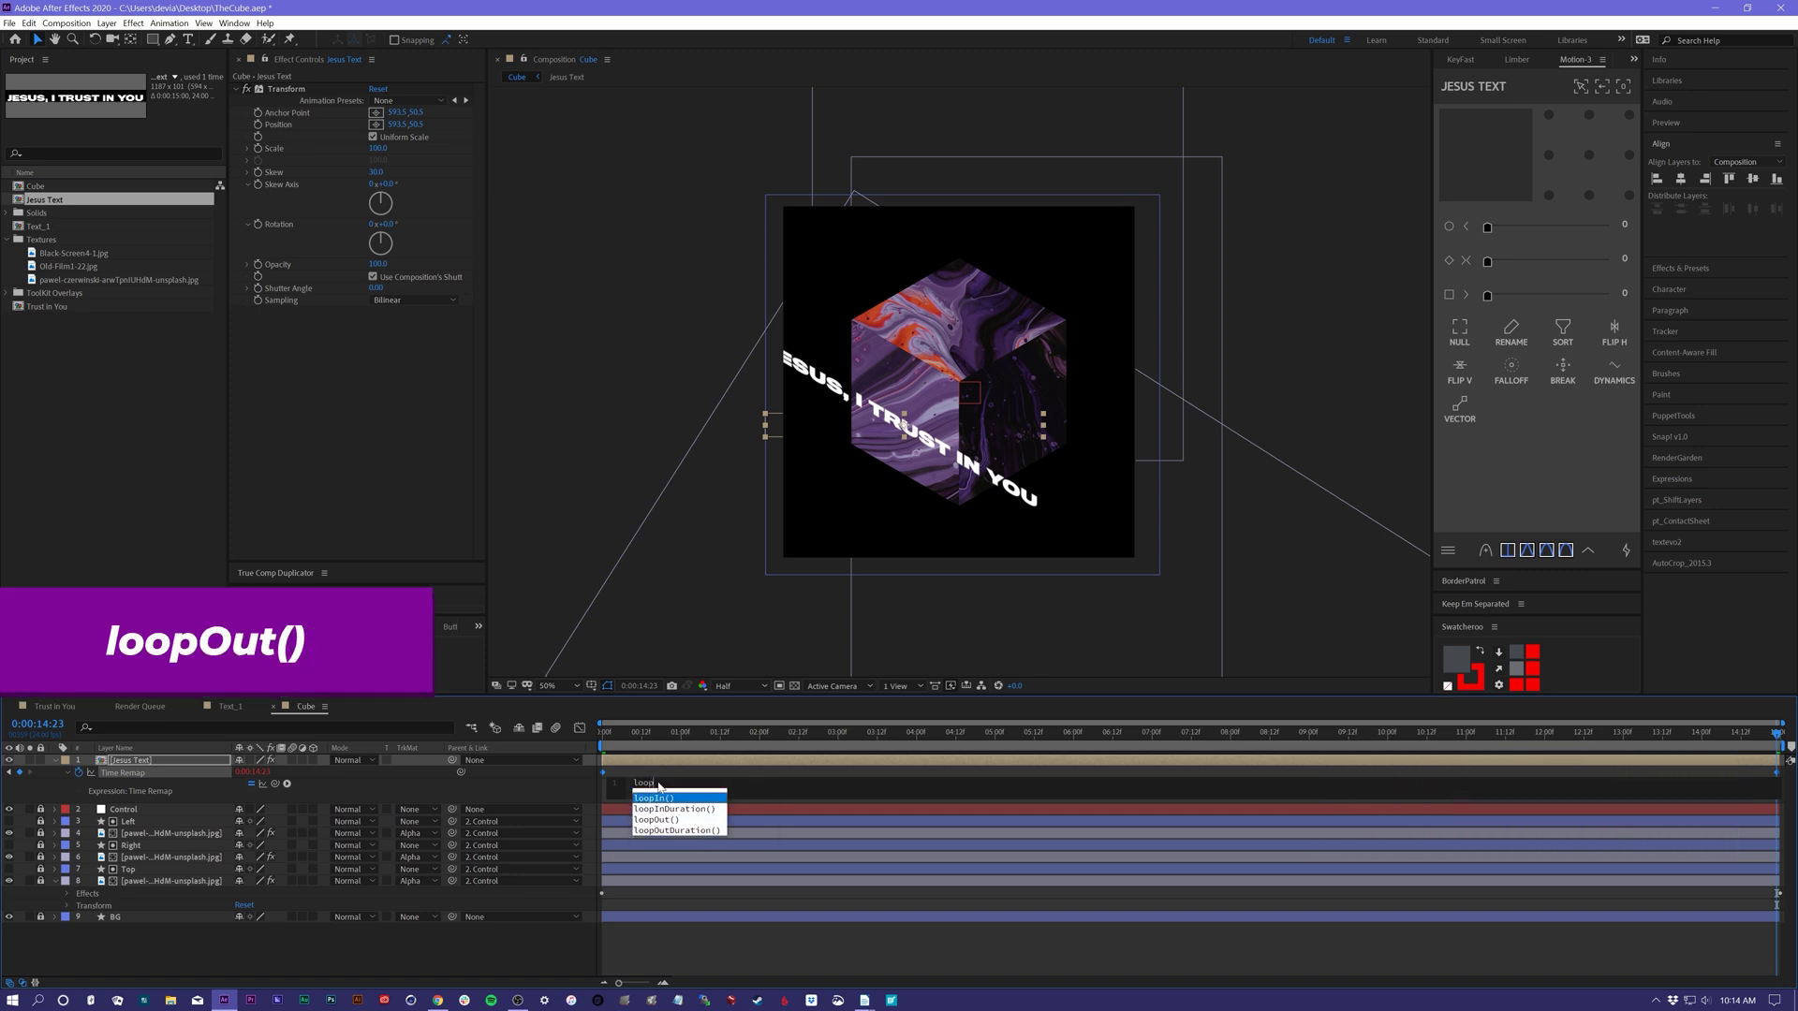
key(Return)
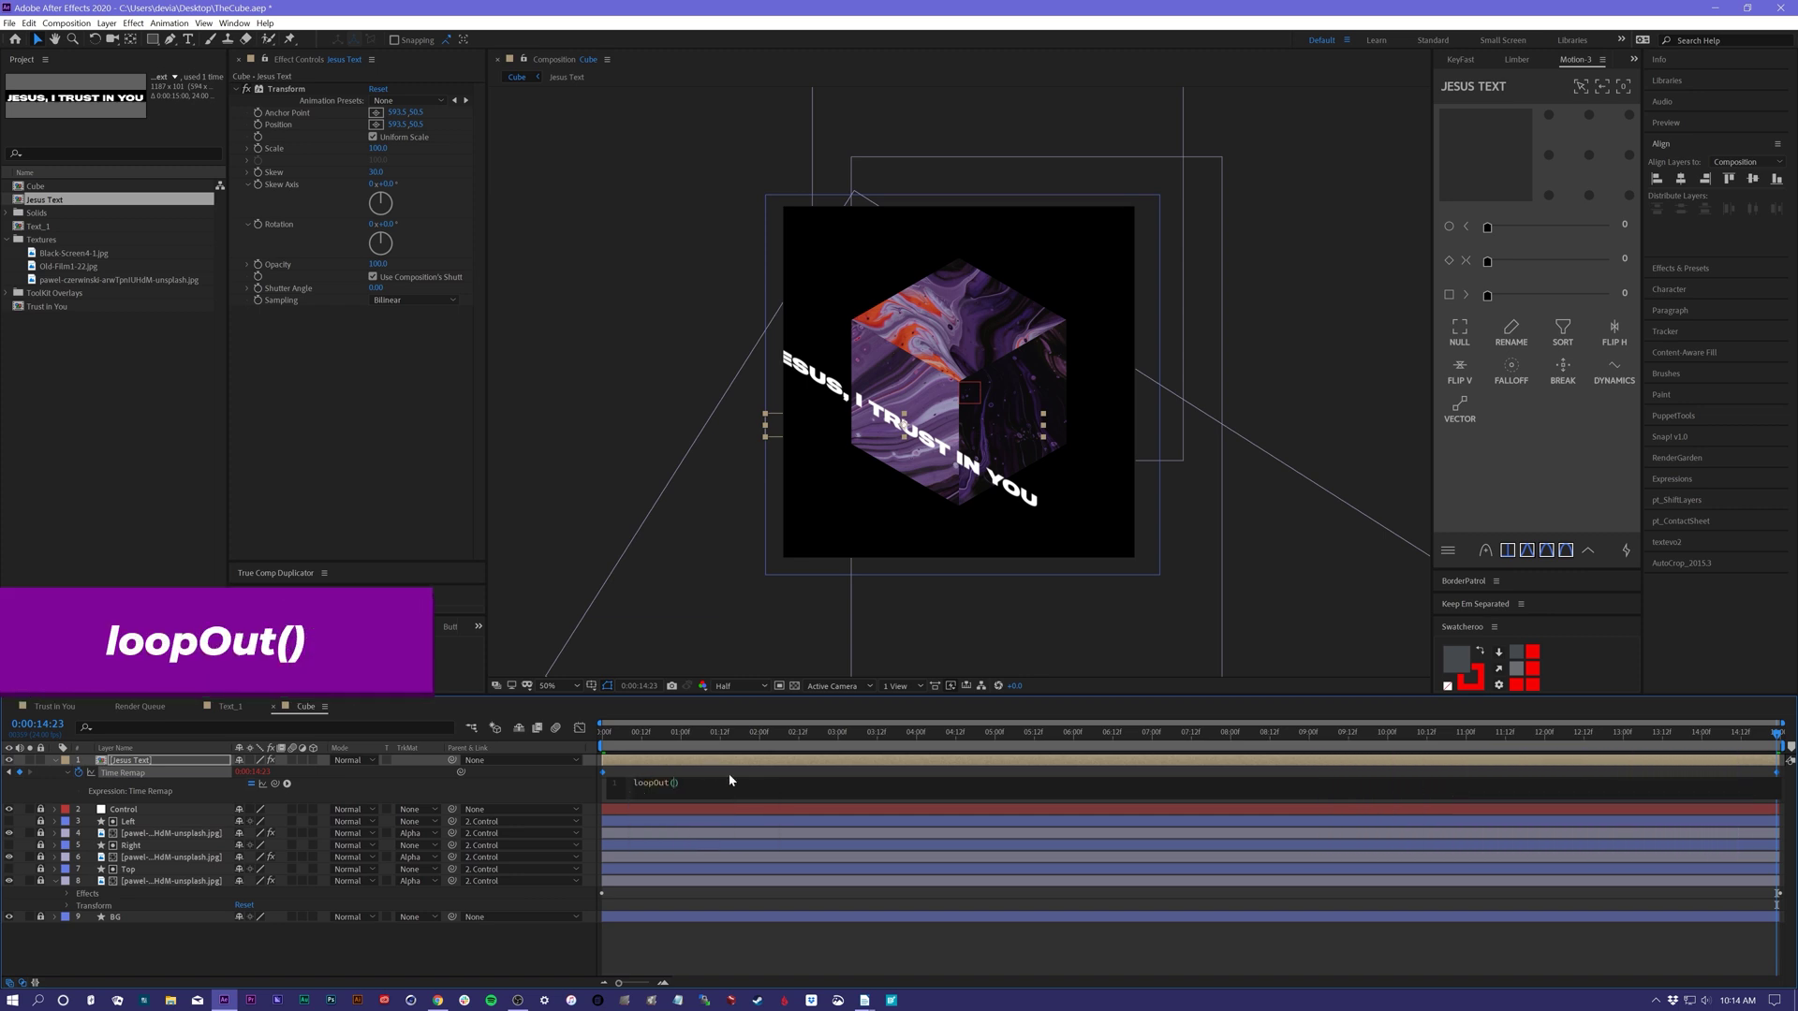
click(729, 771)
drag(730, 736, 587, 739)
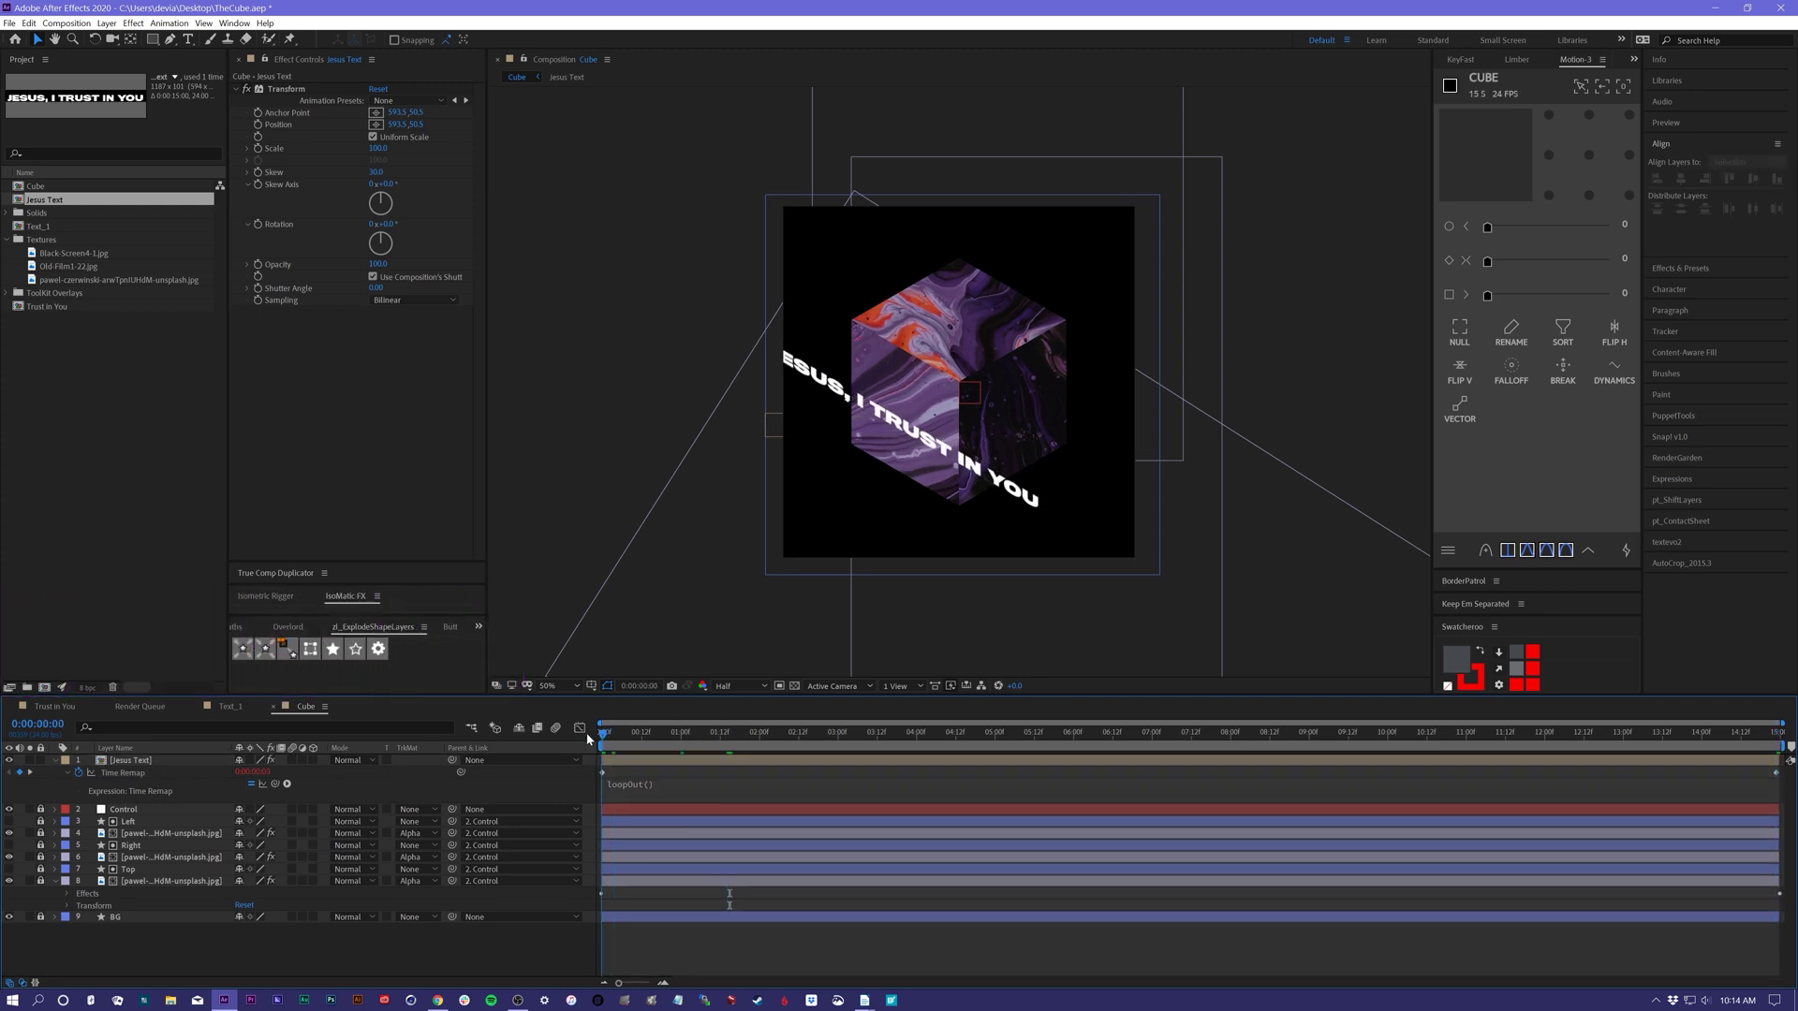
- Duplicate the Jesus Text layer and set the copy's Transform Skew to -30
click(56, 760)
click(107, 761)
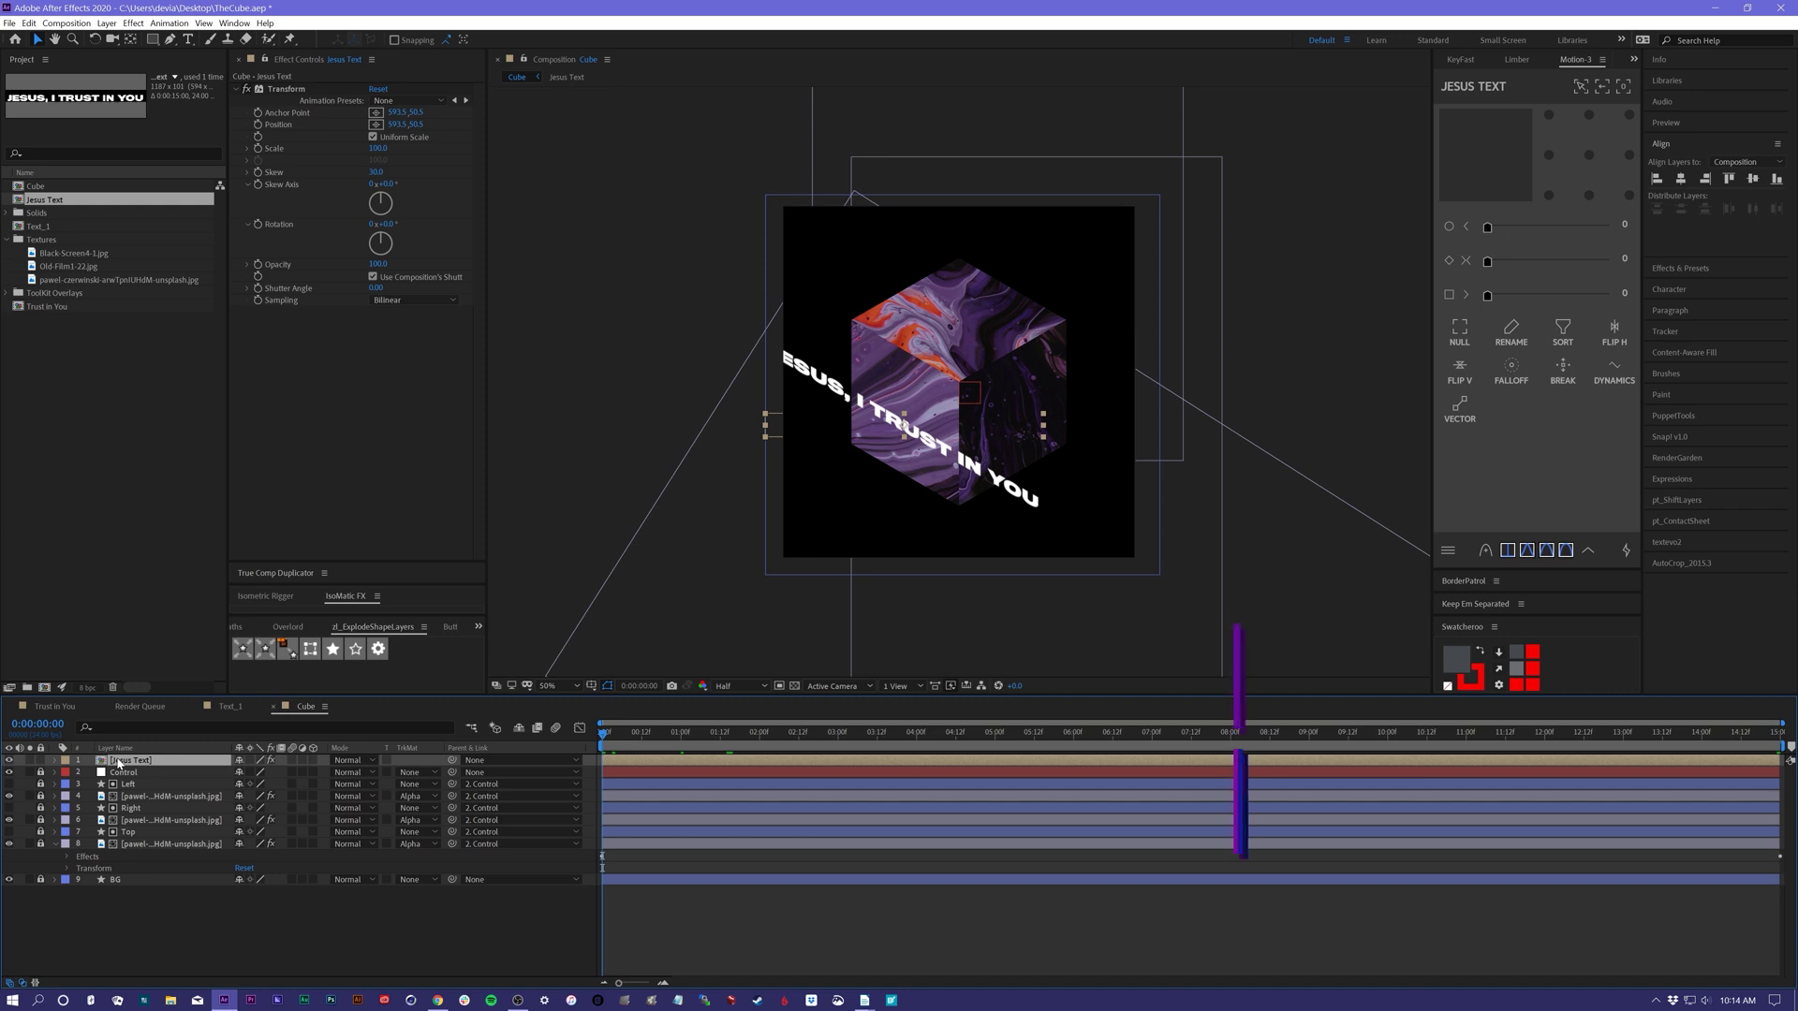
key(ctrl+d)
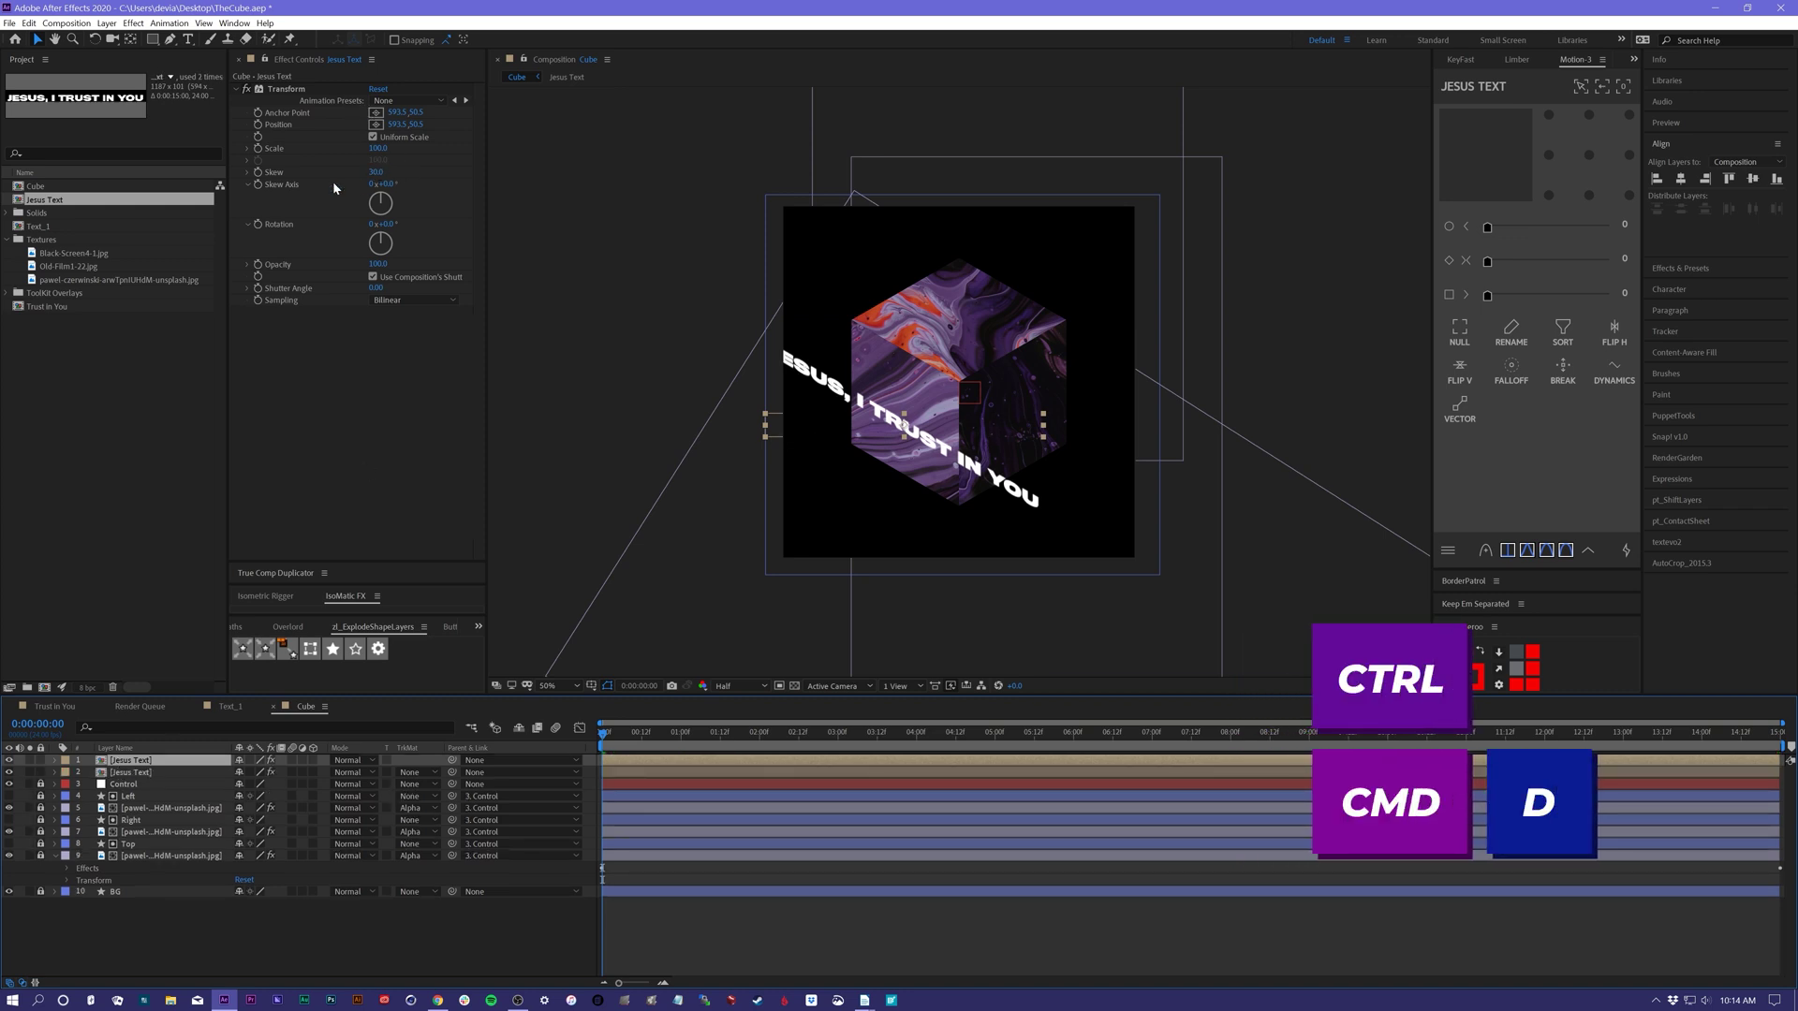
click(376, 173)
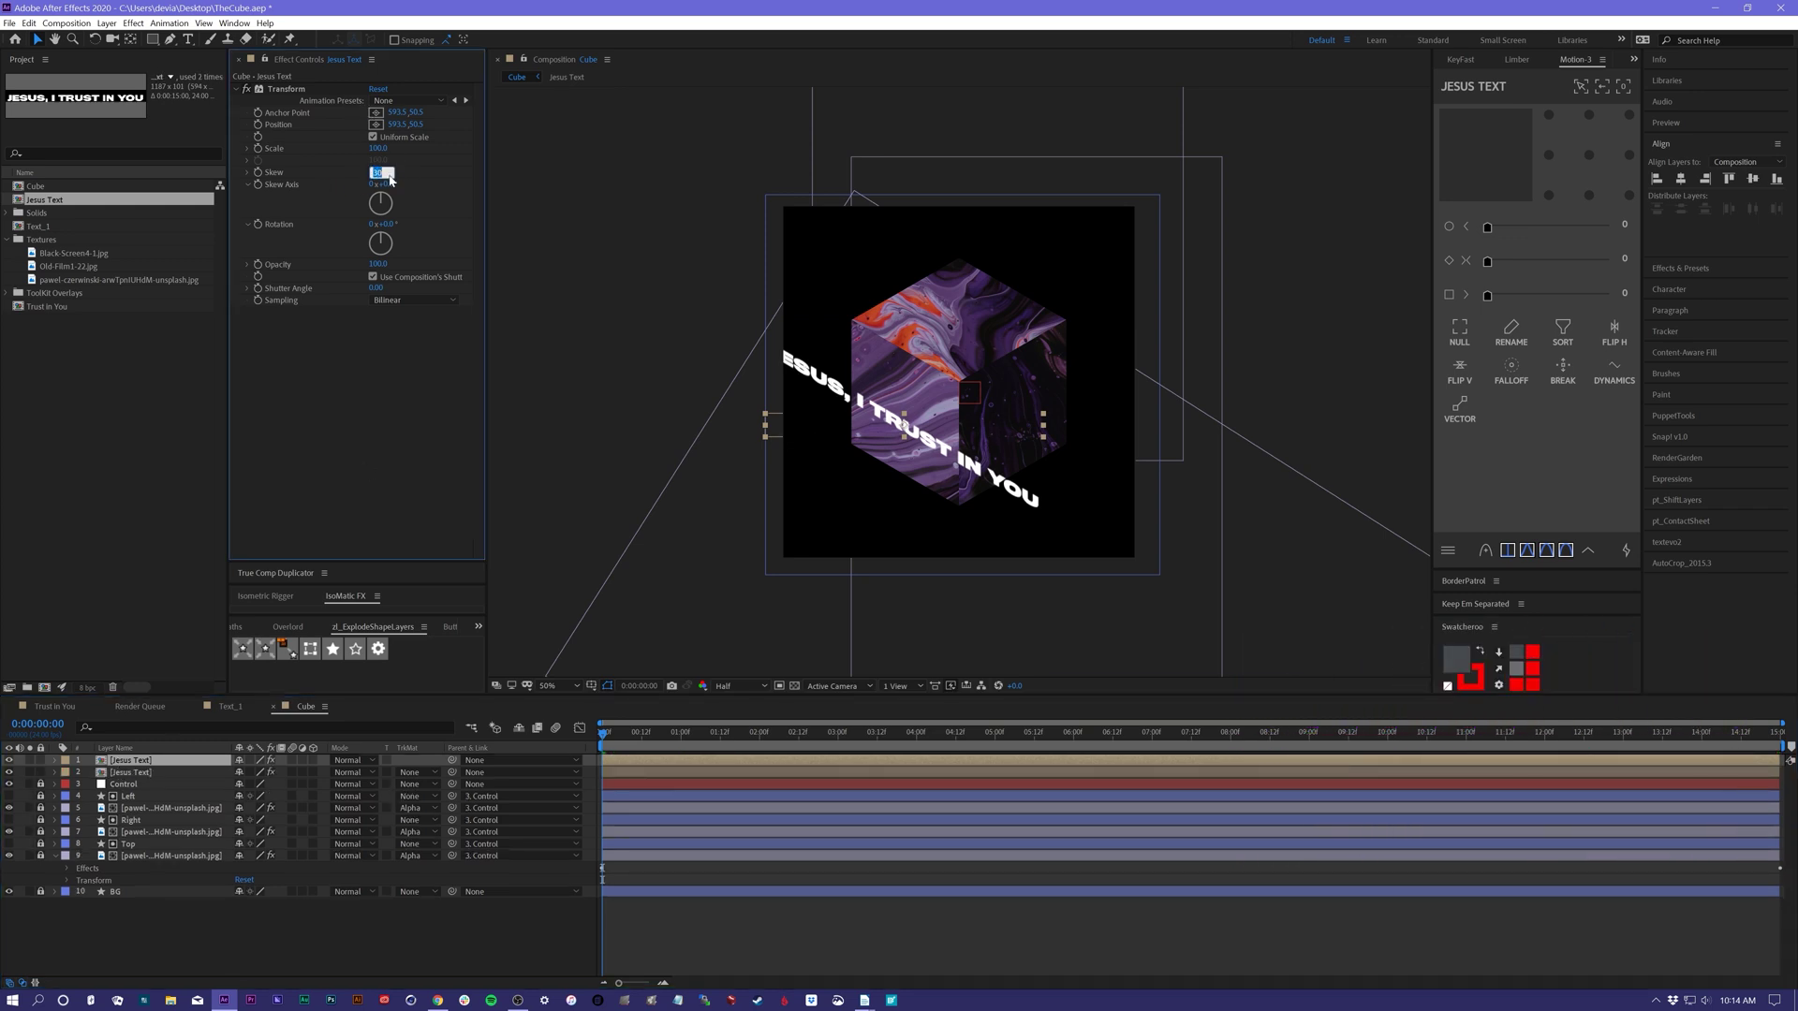
key(Return)
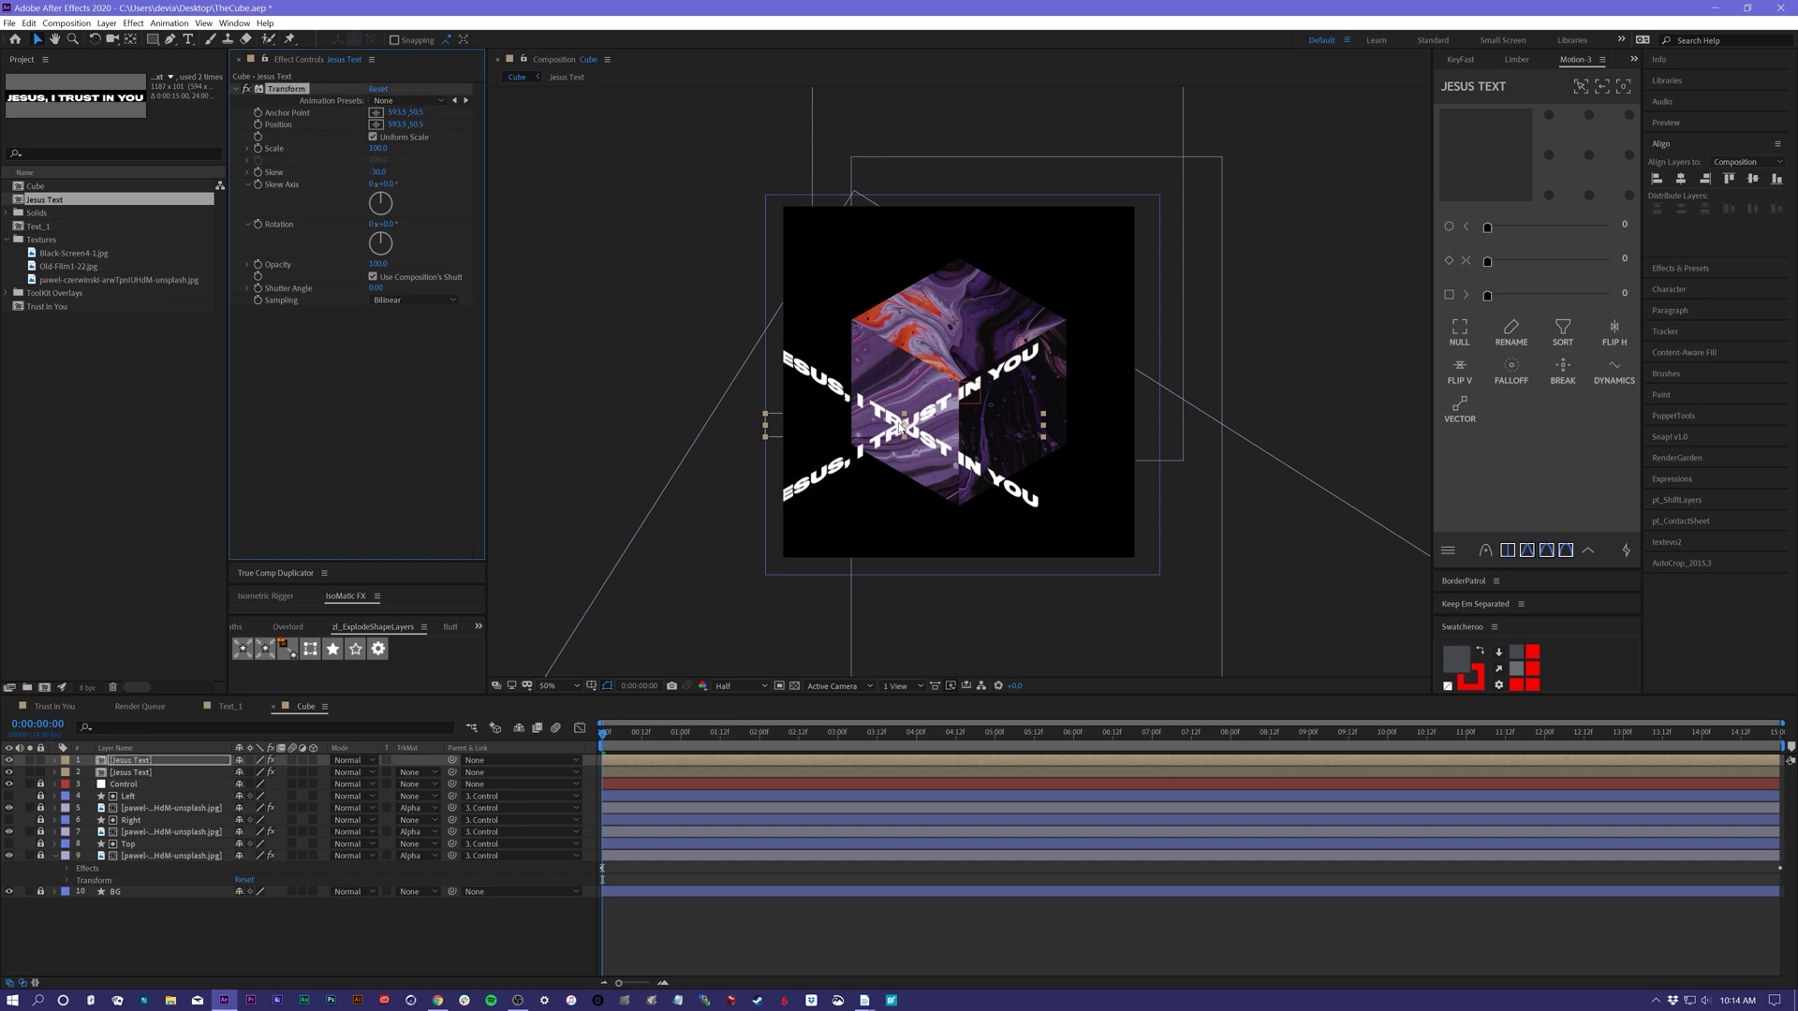
- Move the duplicated text right so it runs across the cube's right face, and deselect it
drag(904, 427, 1029, 419)
key(ctrl+z)
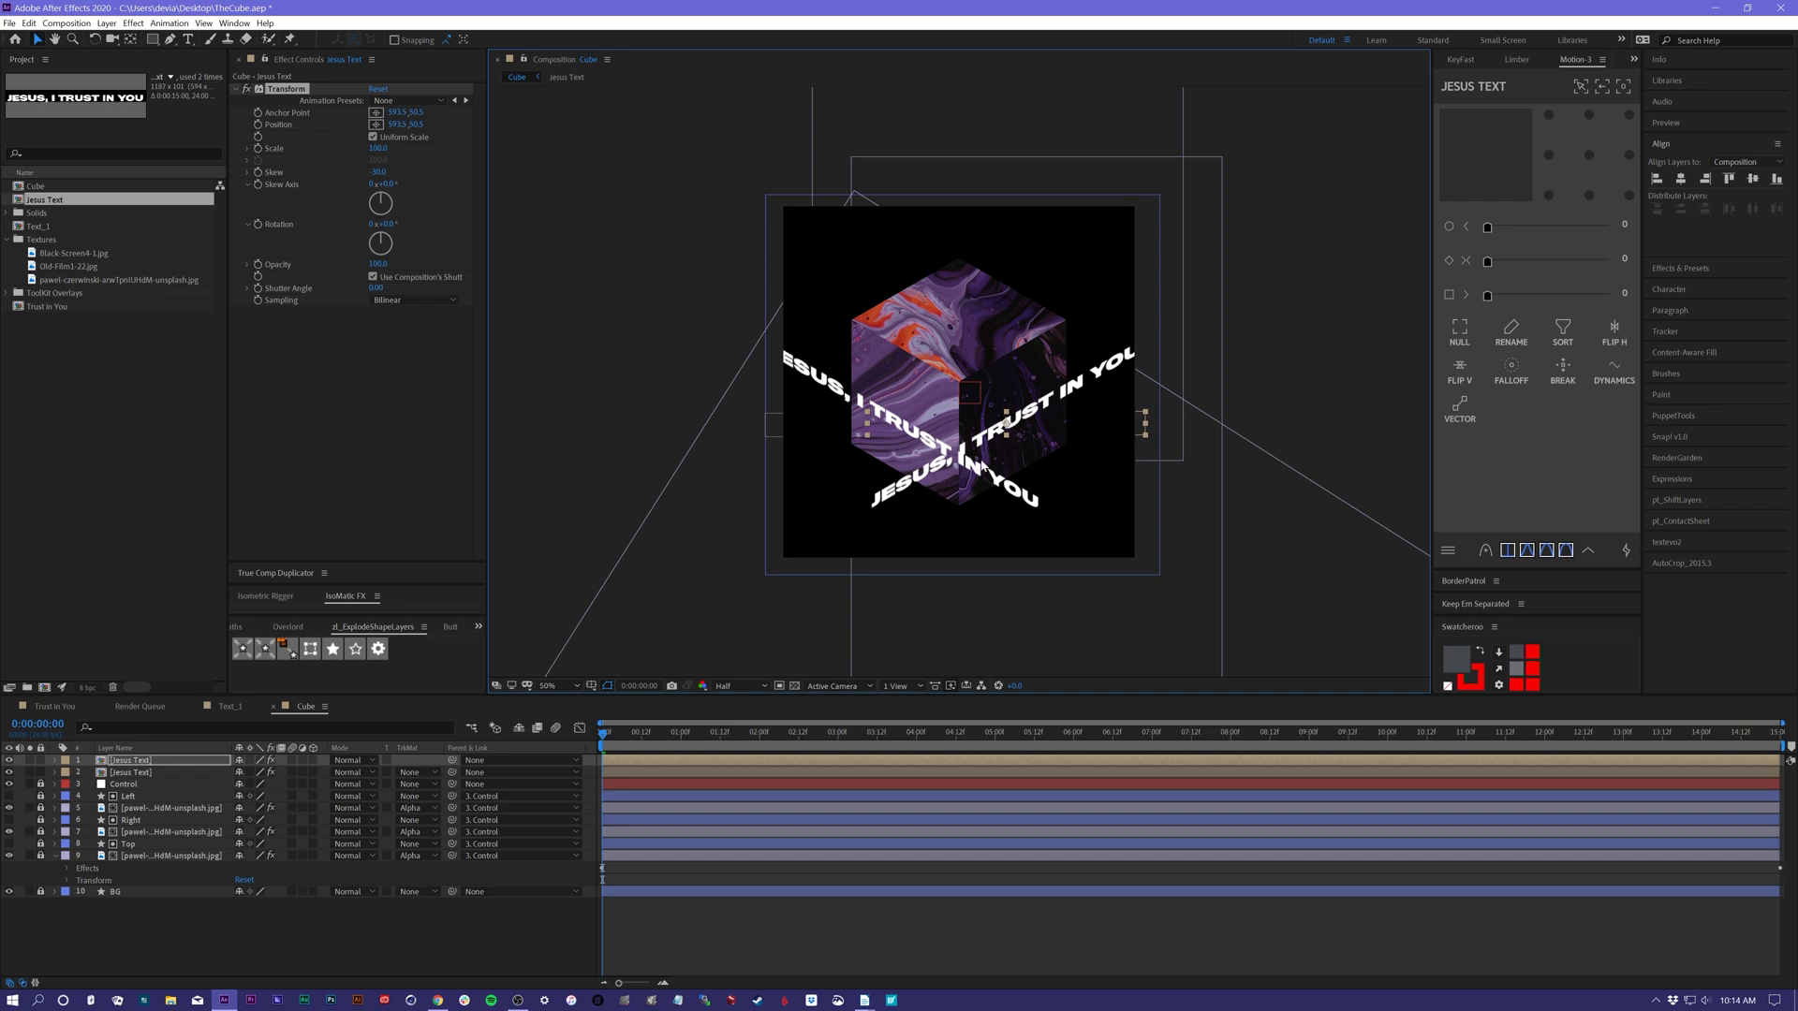
click(814, 916)
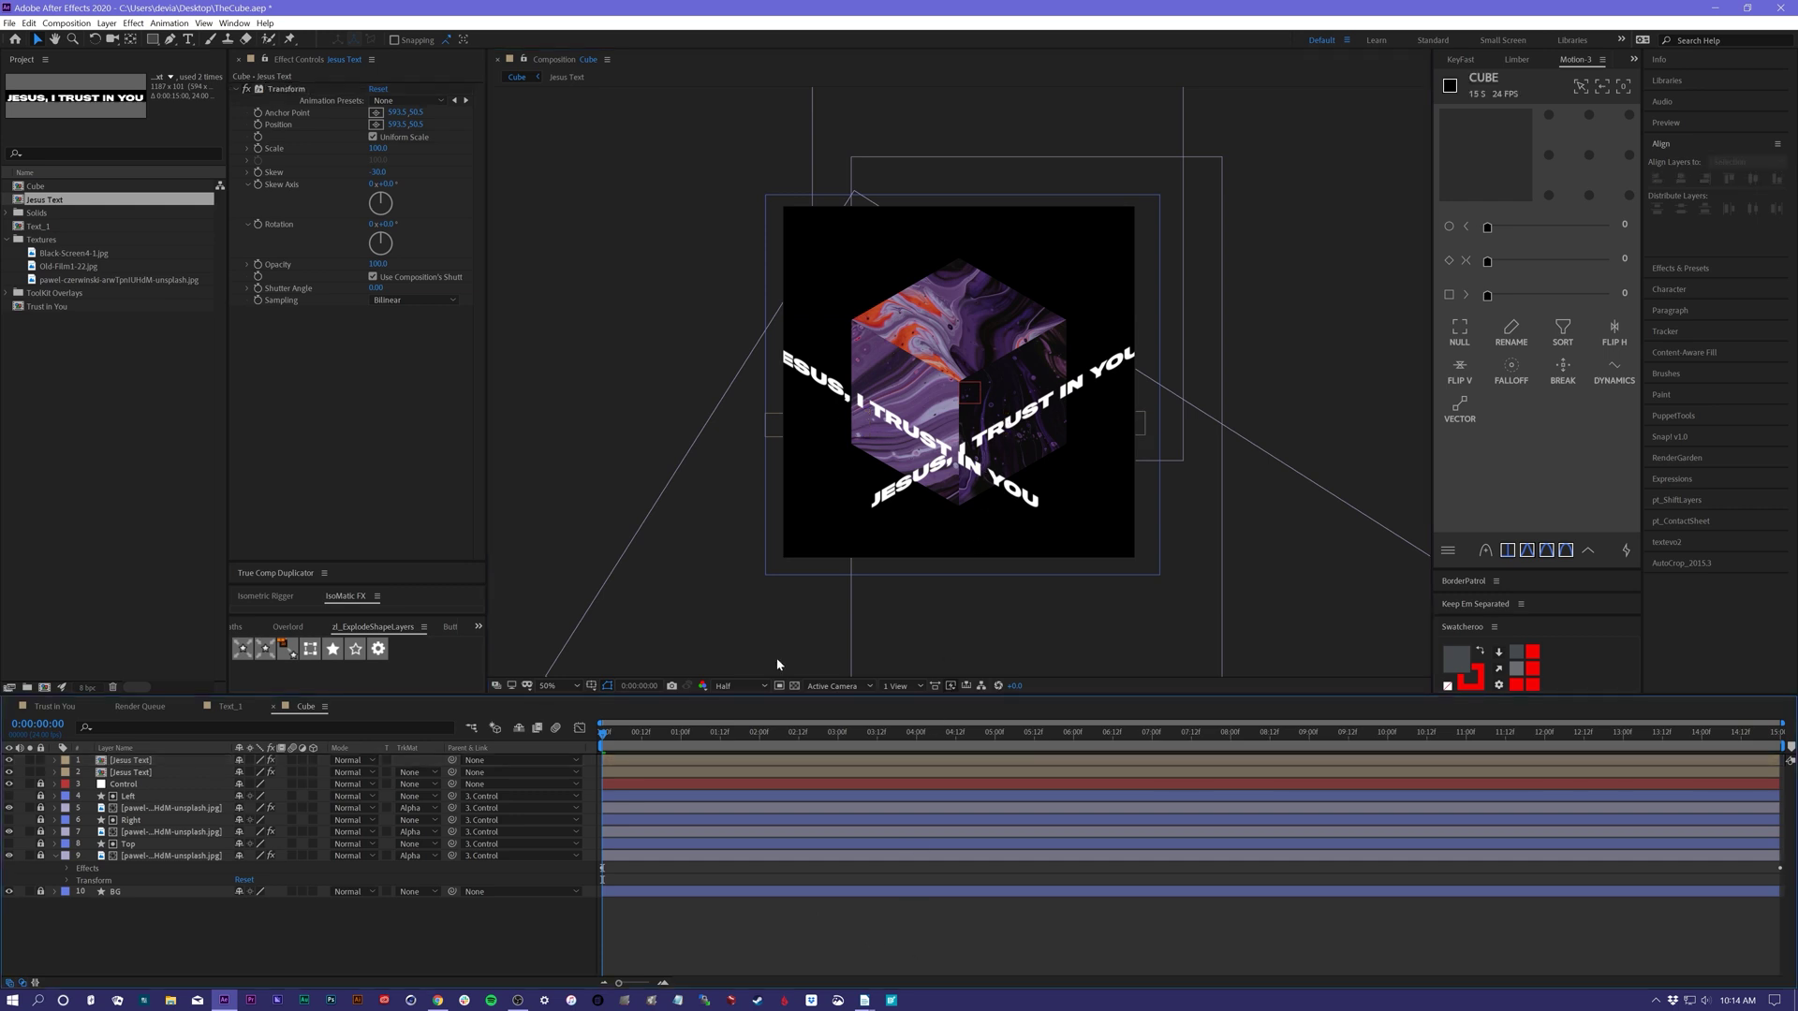
- Check how the text wraps around the cube in the Trust In You composition, and return to the Cube composition
click(41, 709)
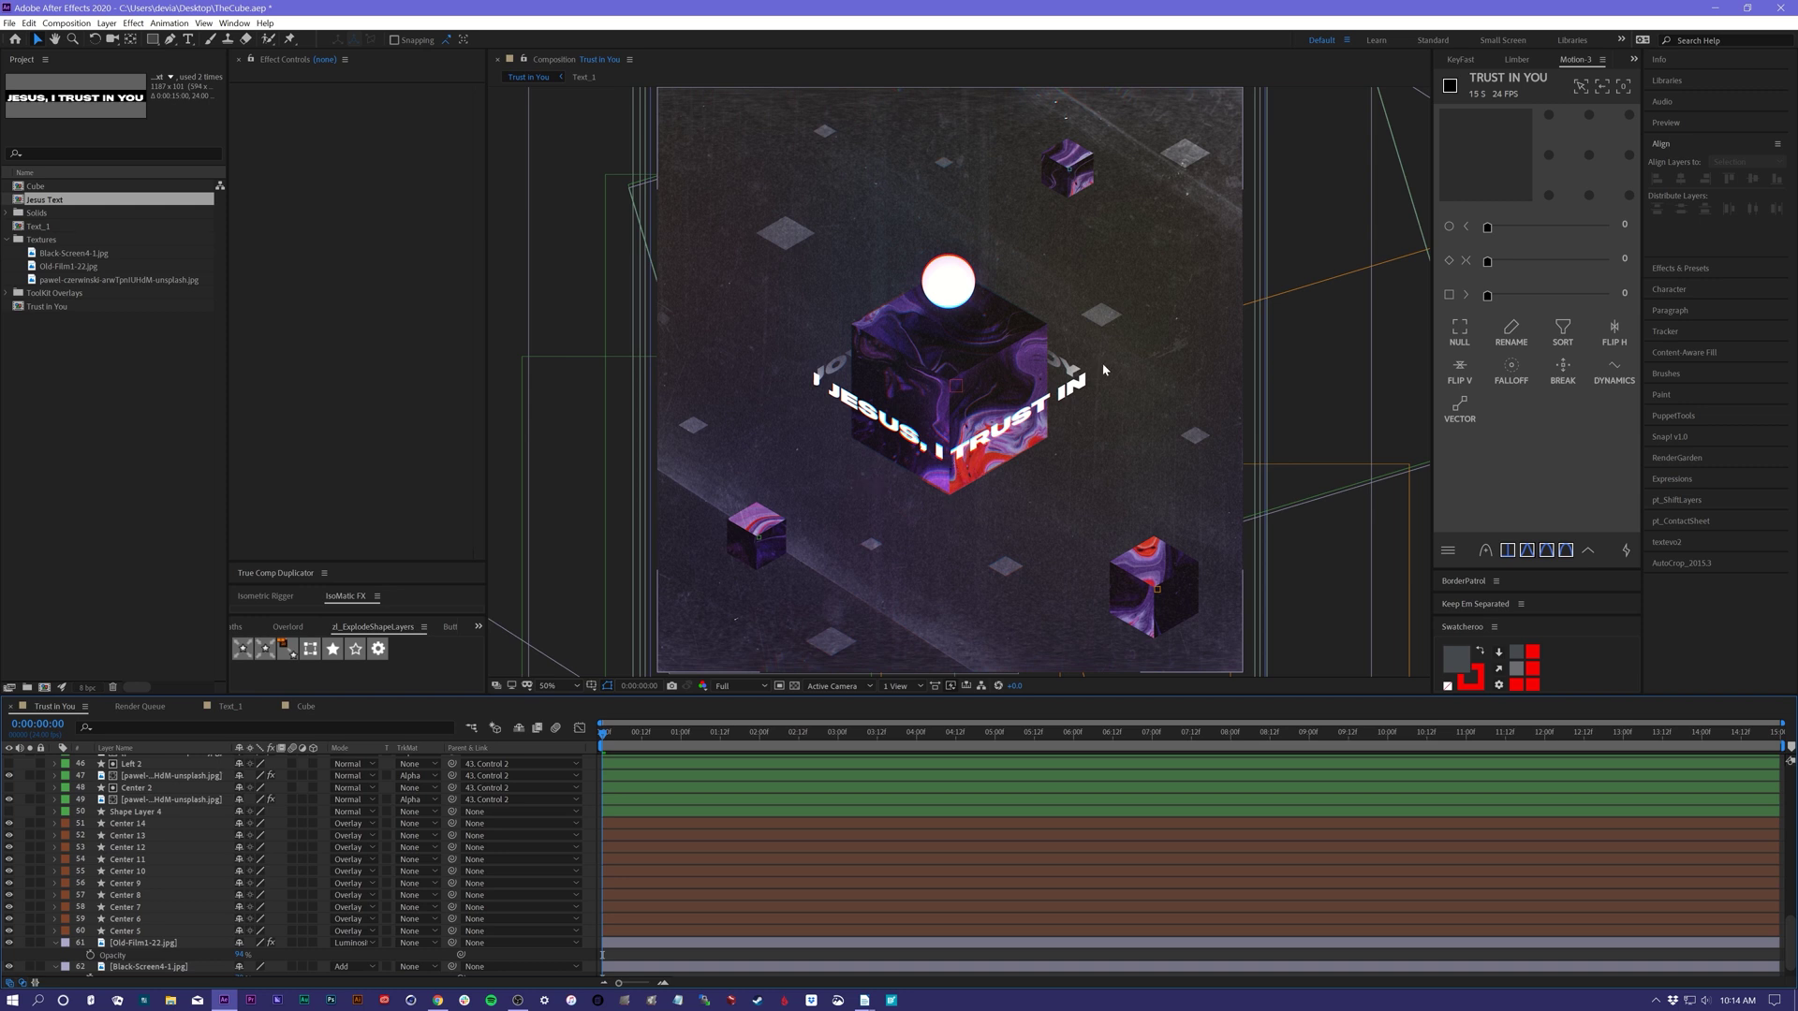
click(306, 708)
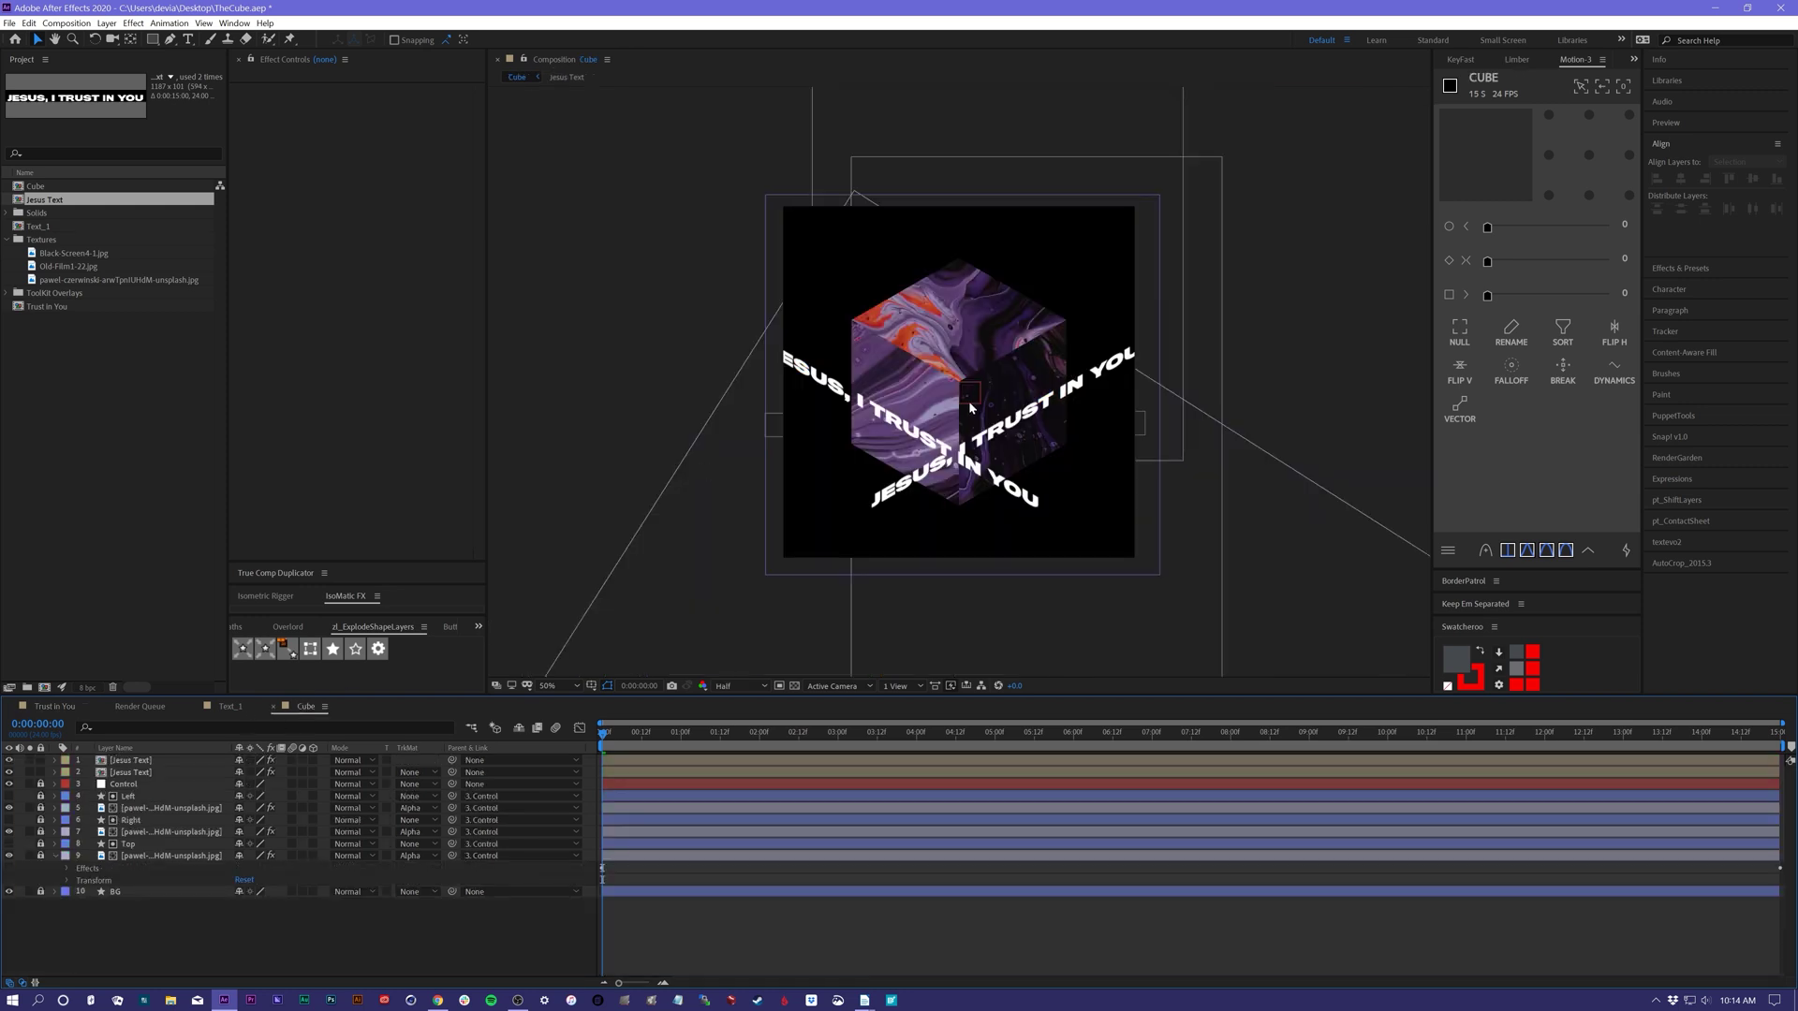
- Draw a rectangular mask on the left-face Jesus Text layer, from the cube's centre edge to just past its left side
click(174, 773)
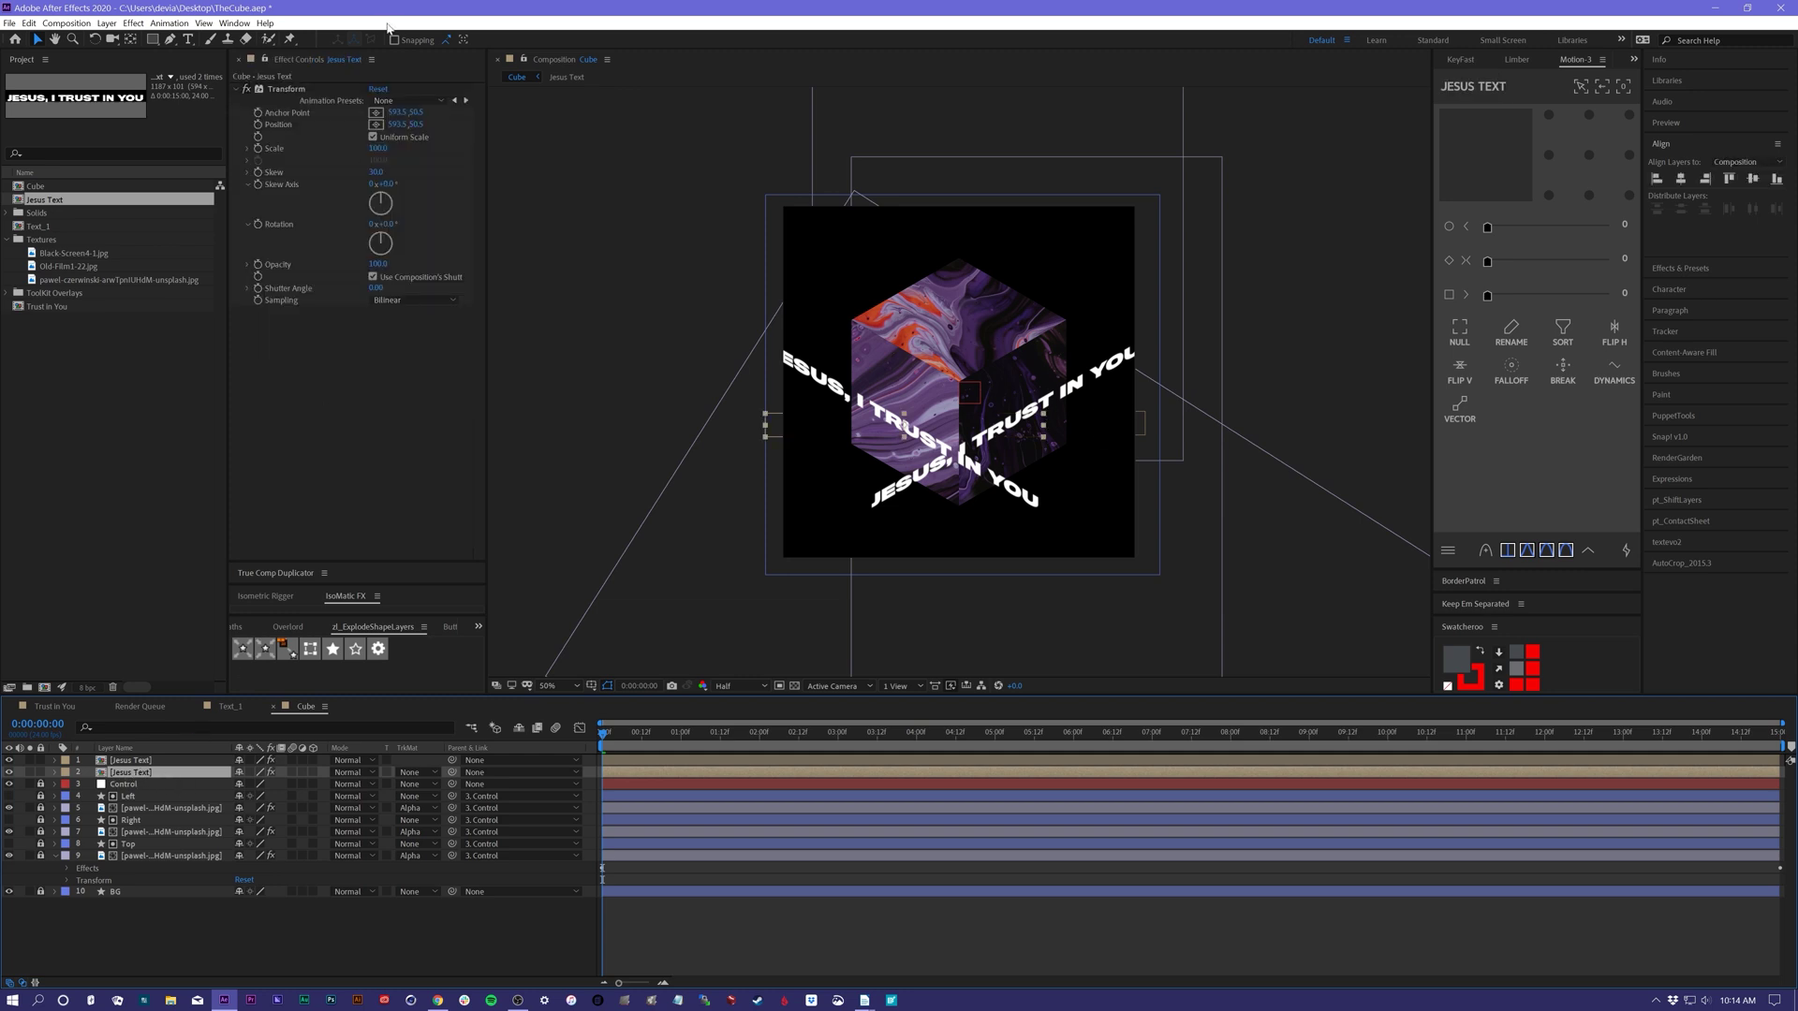
key(q)
drag(959, 384, 804, 484)
mouse_move(795, 483)
mouse_down()
mouse_move(843, 478)
mouse_move(819, 466)
mouse_move(817, 488)
mouse_up()
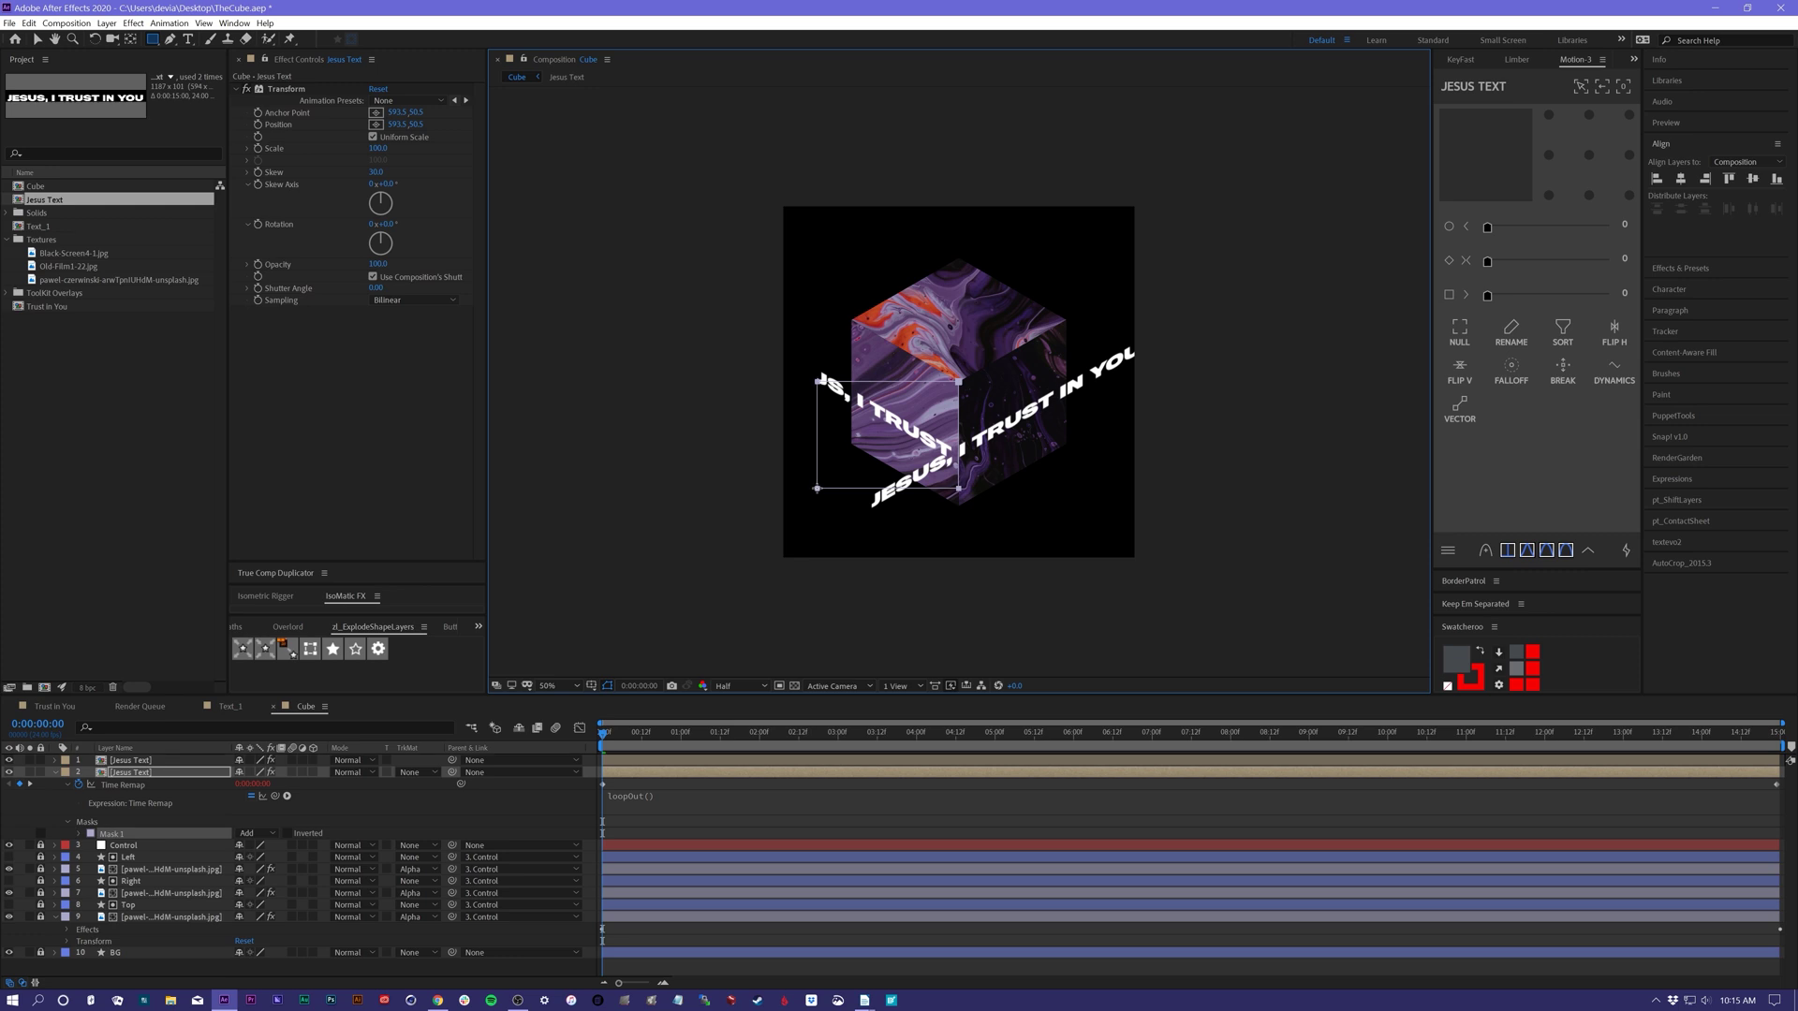
- Draw a rectangular mask on the right-face Jesus Text layer, from the centre edge to just past the right side, and preview the scroll
click(626, 762)
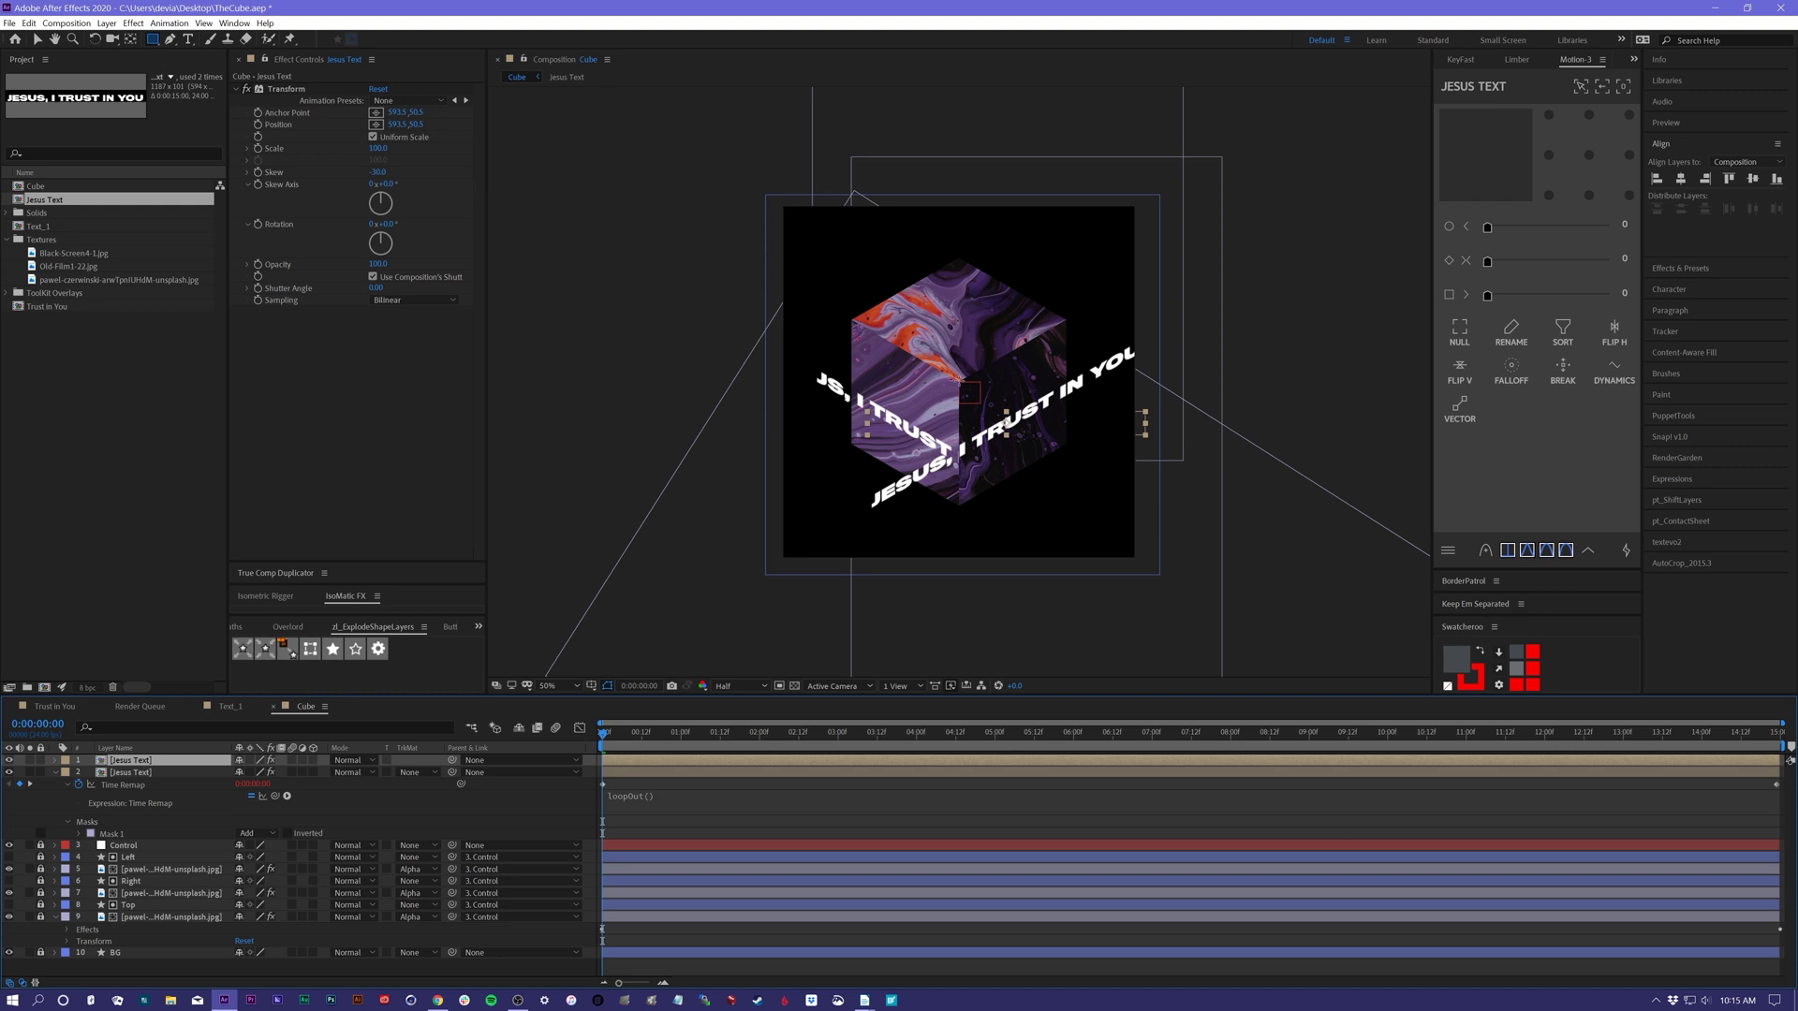
drag(958, 381, 1094, 476)
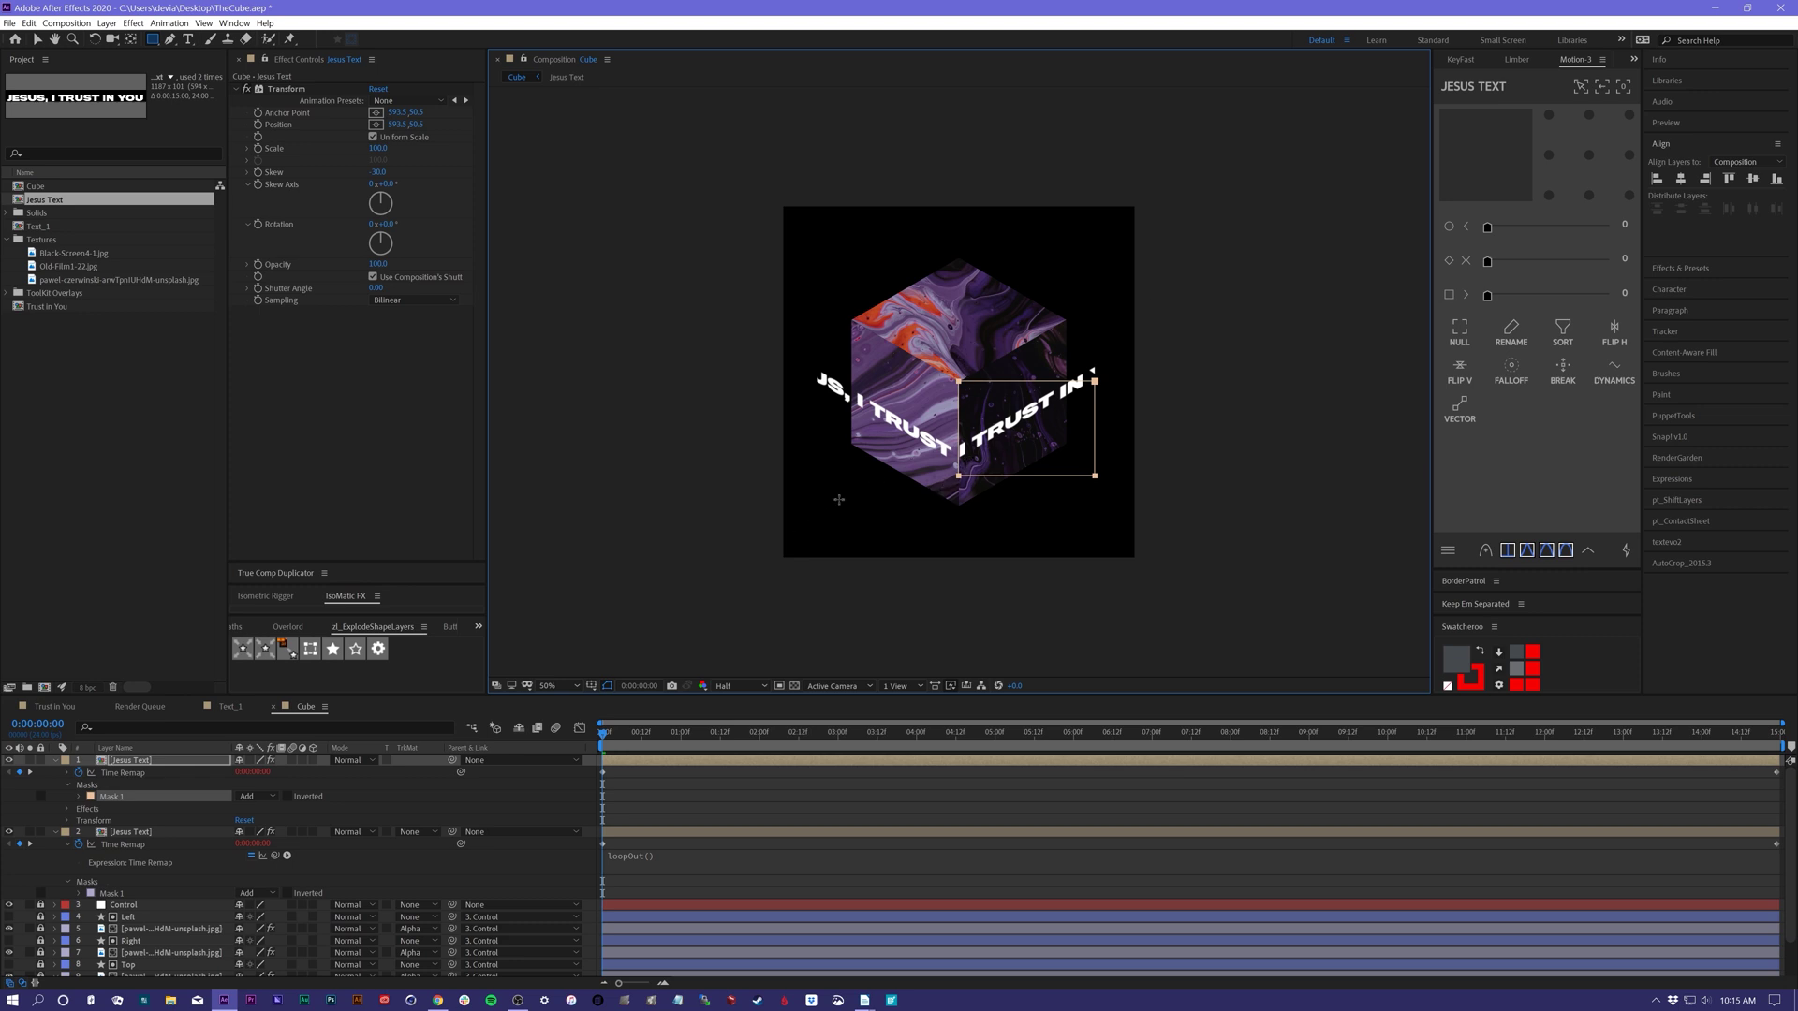
click(792, 797)
key(space)
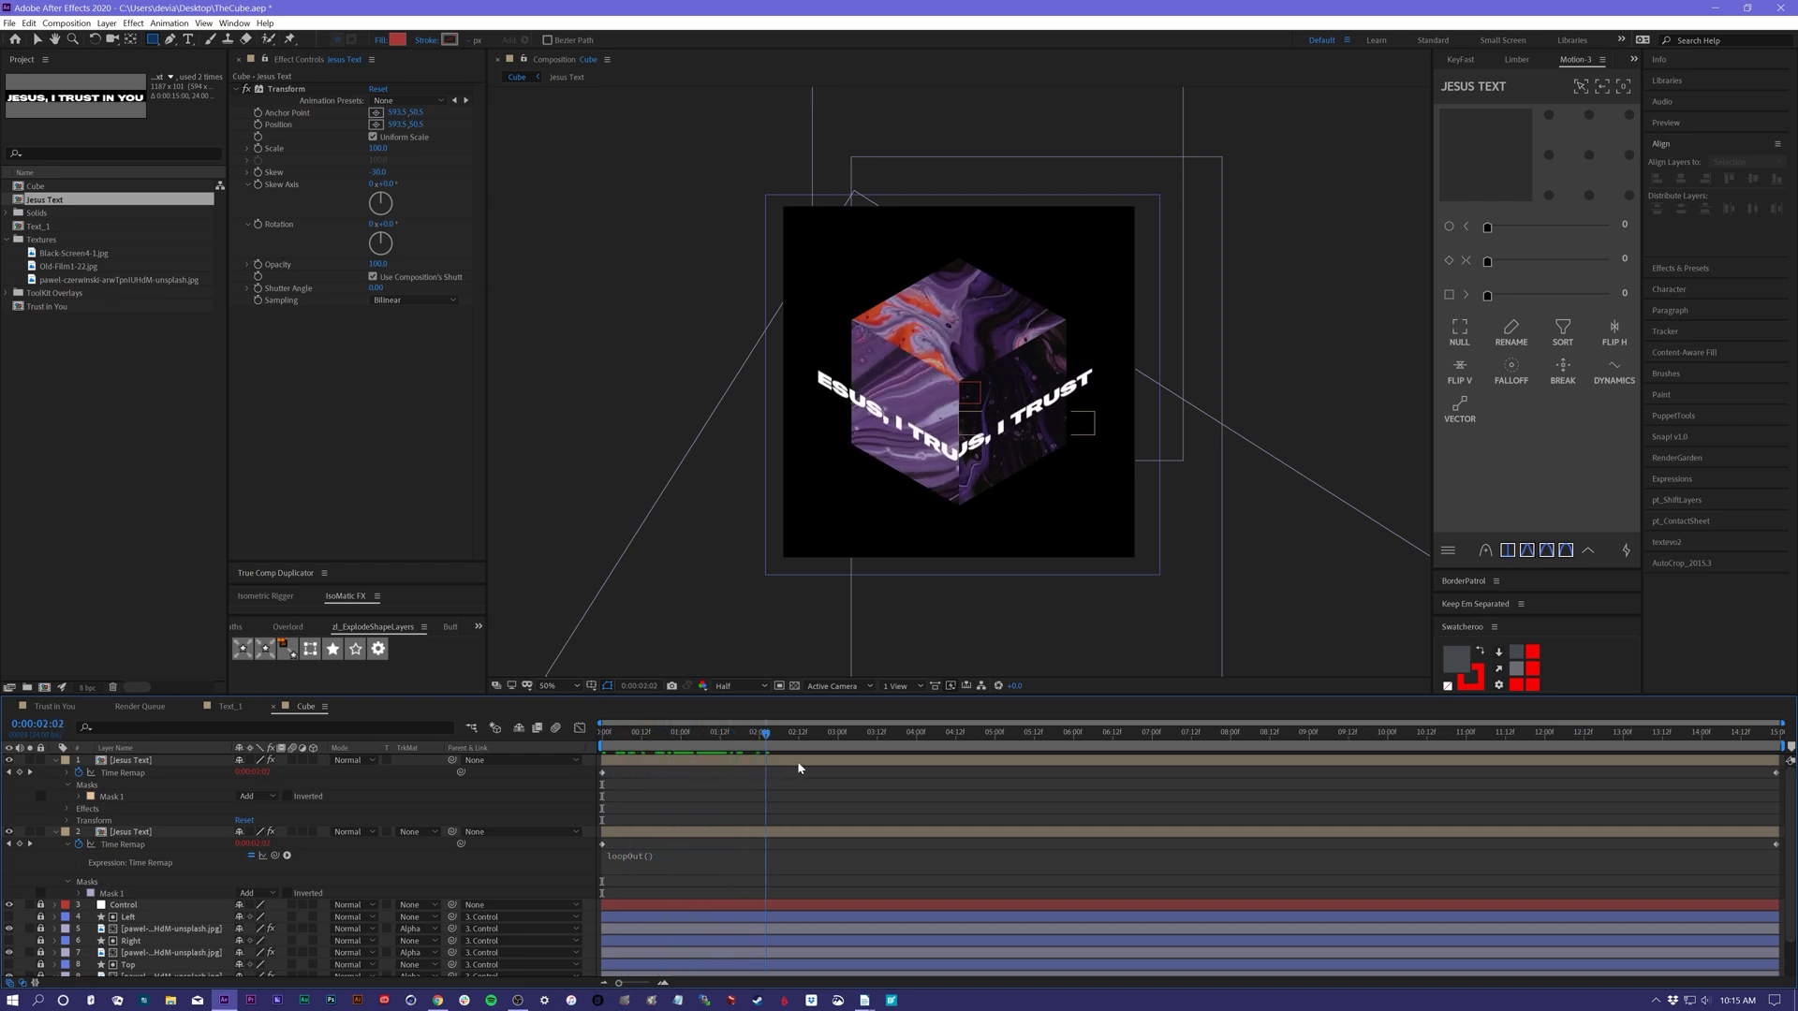
key(space)
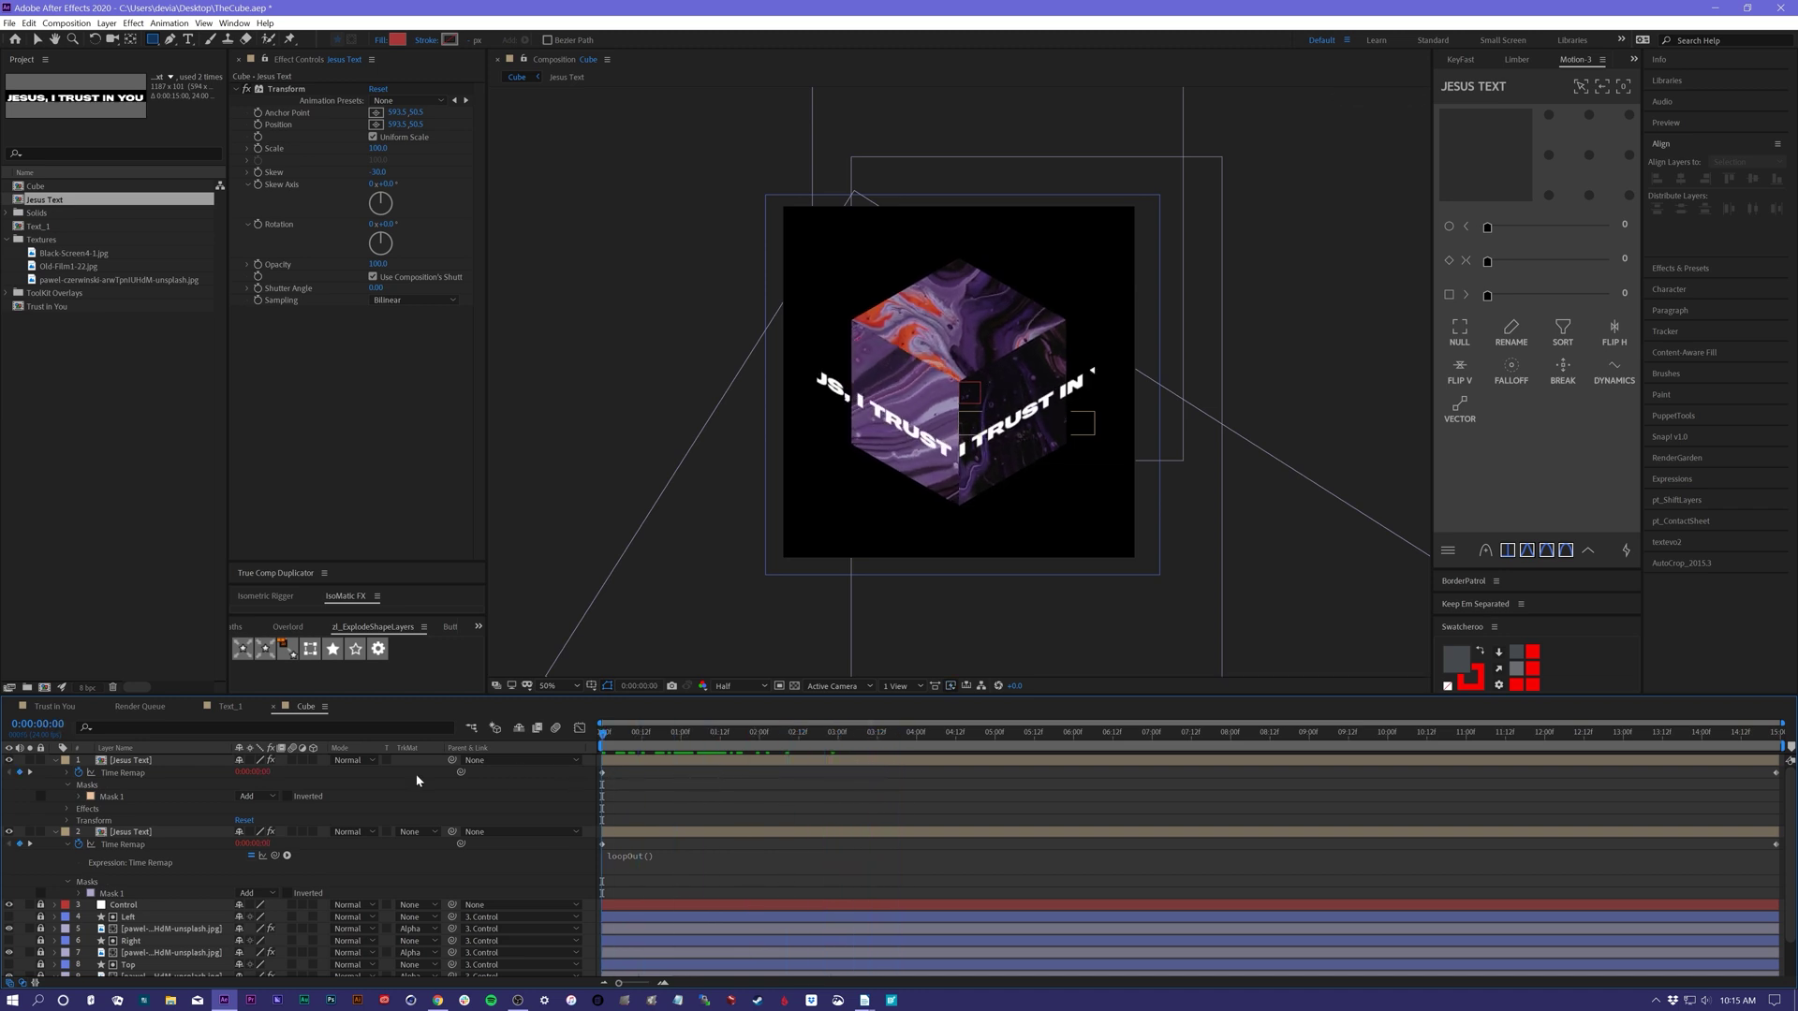
- Duplicate both Jesus Text layers and place the copies beneath the cube layers, directly above the BG layer
click(55, 760)
click(55, 772)
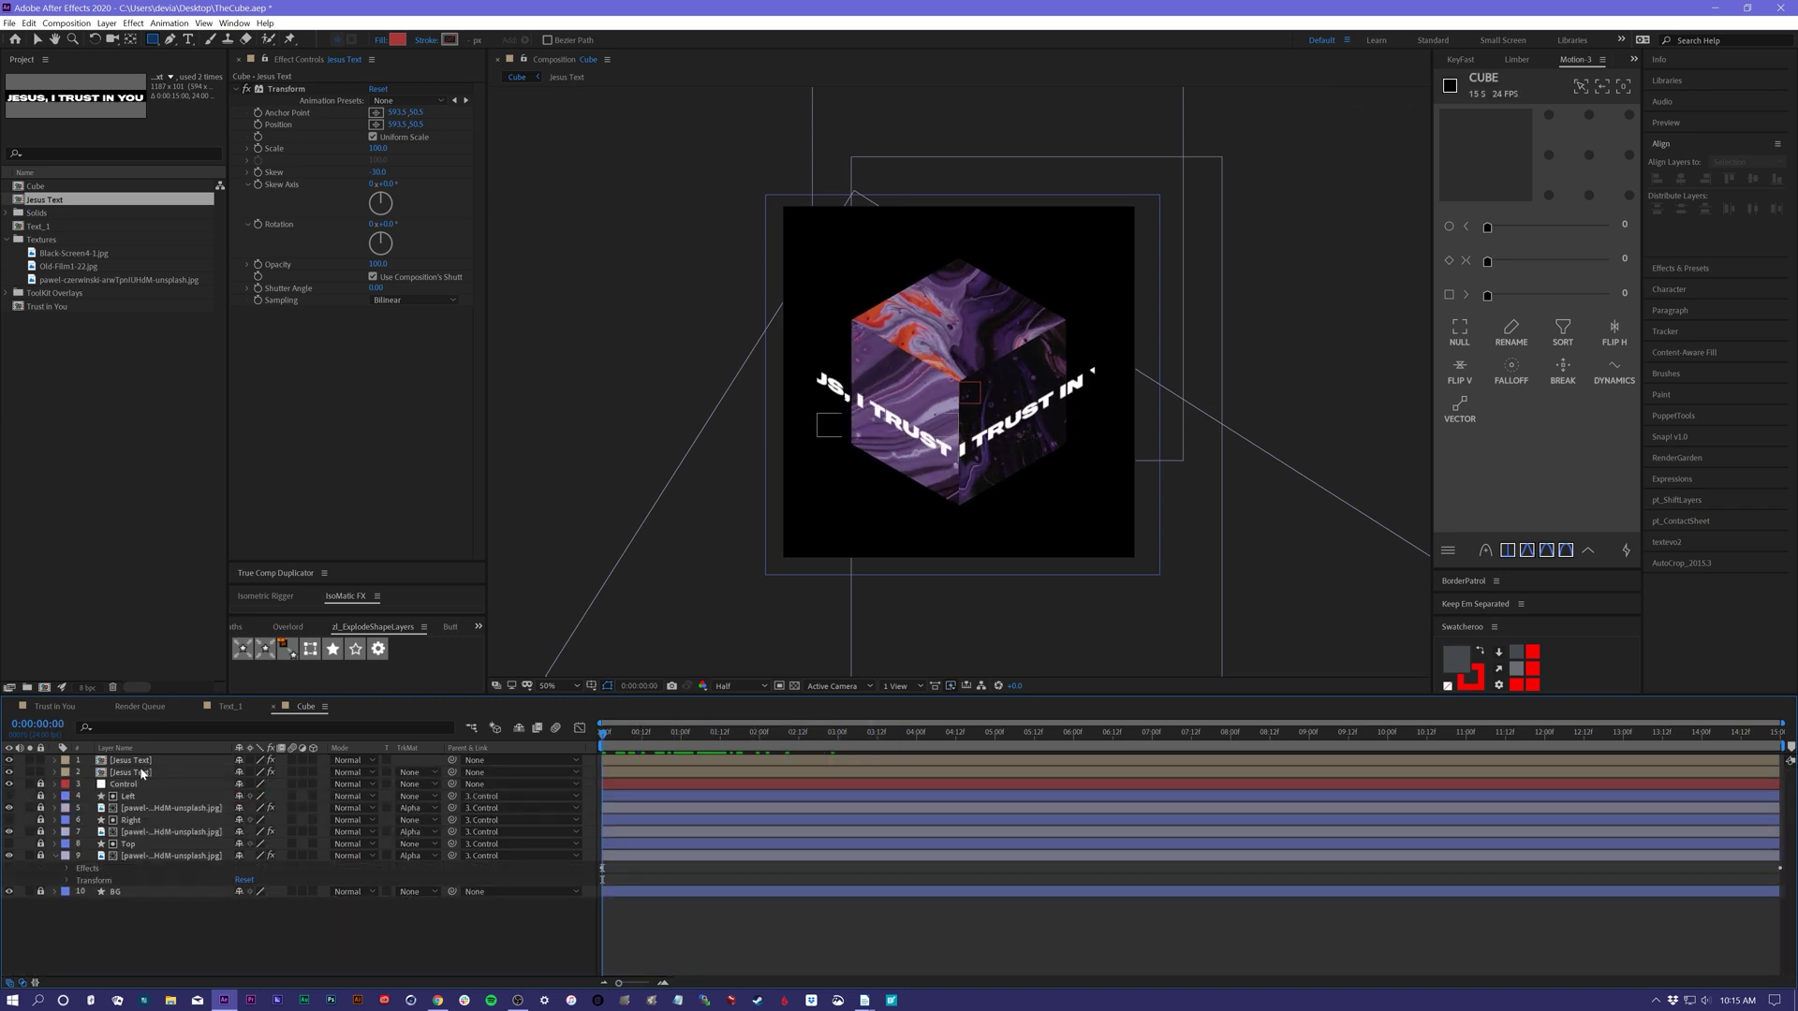
click(134, 762)
shift+click(132, 774)
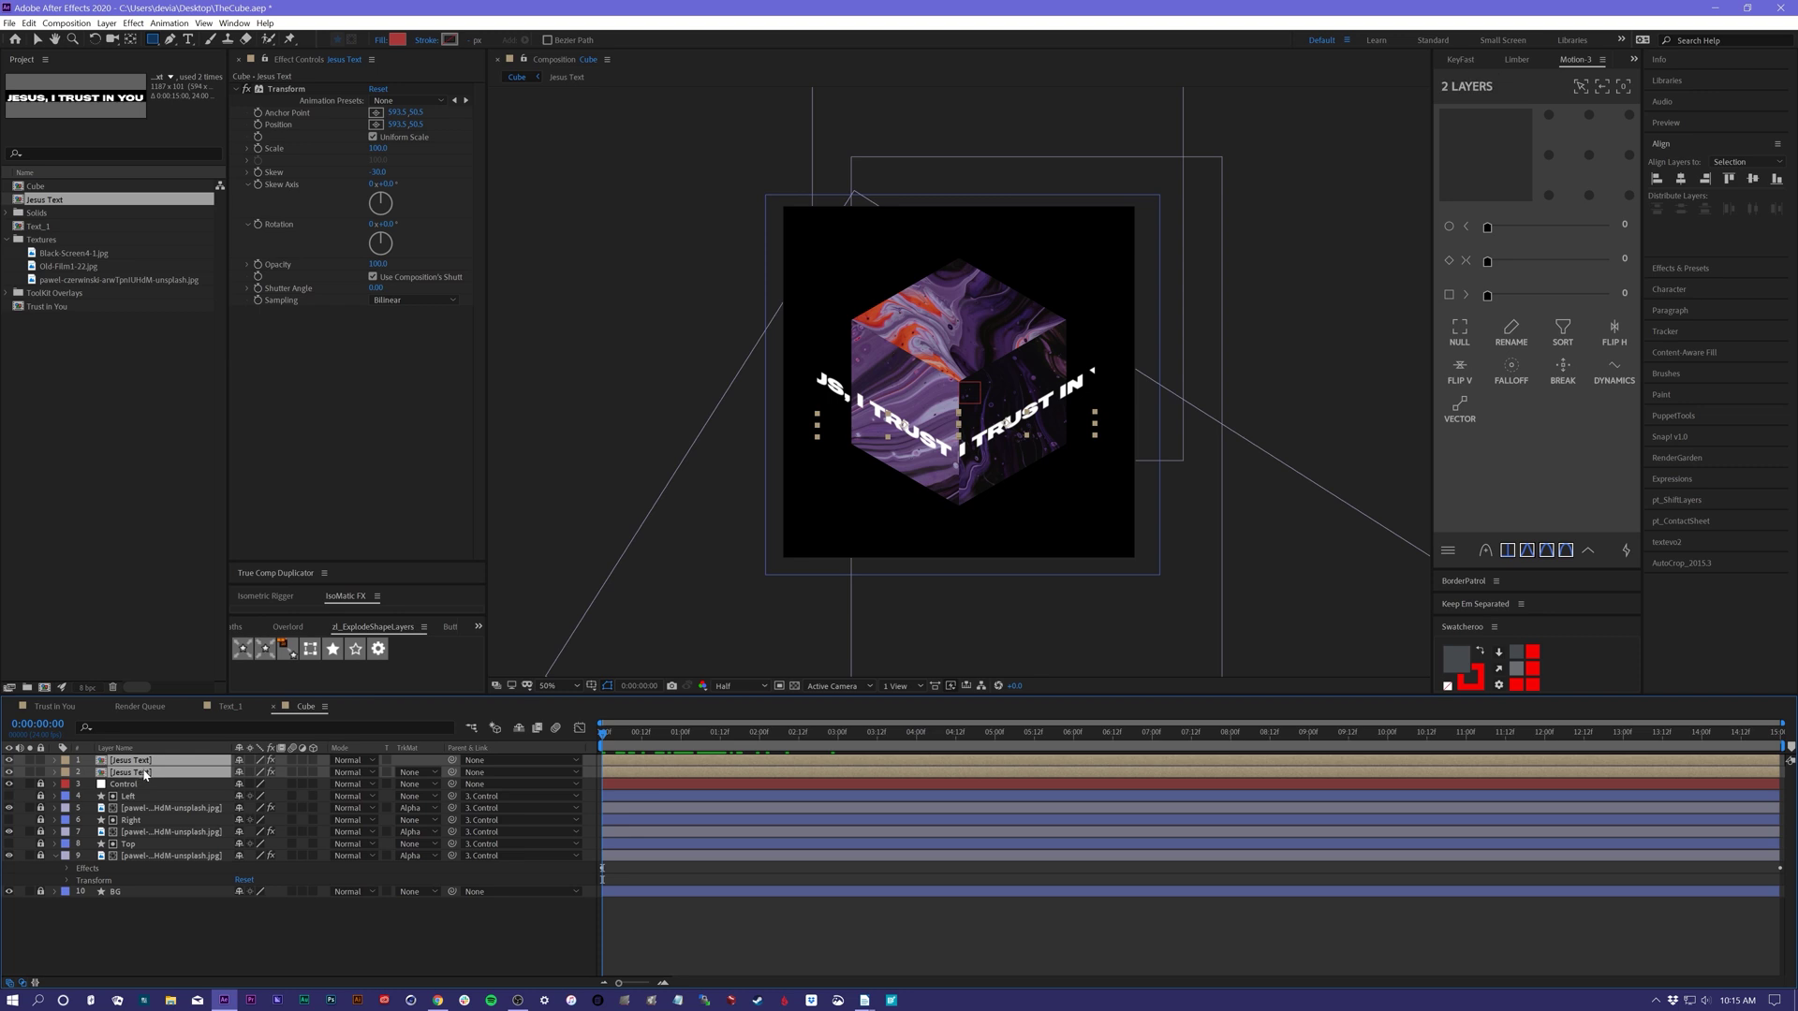
key(ctrl+d)
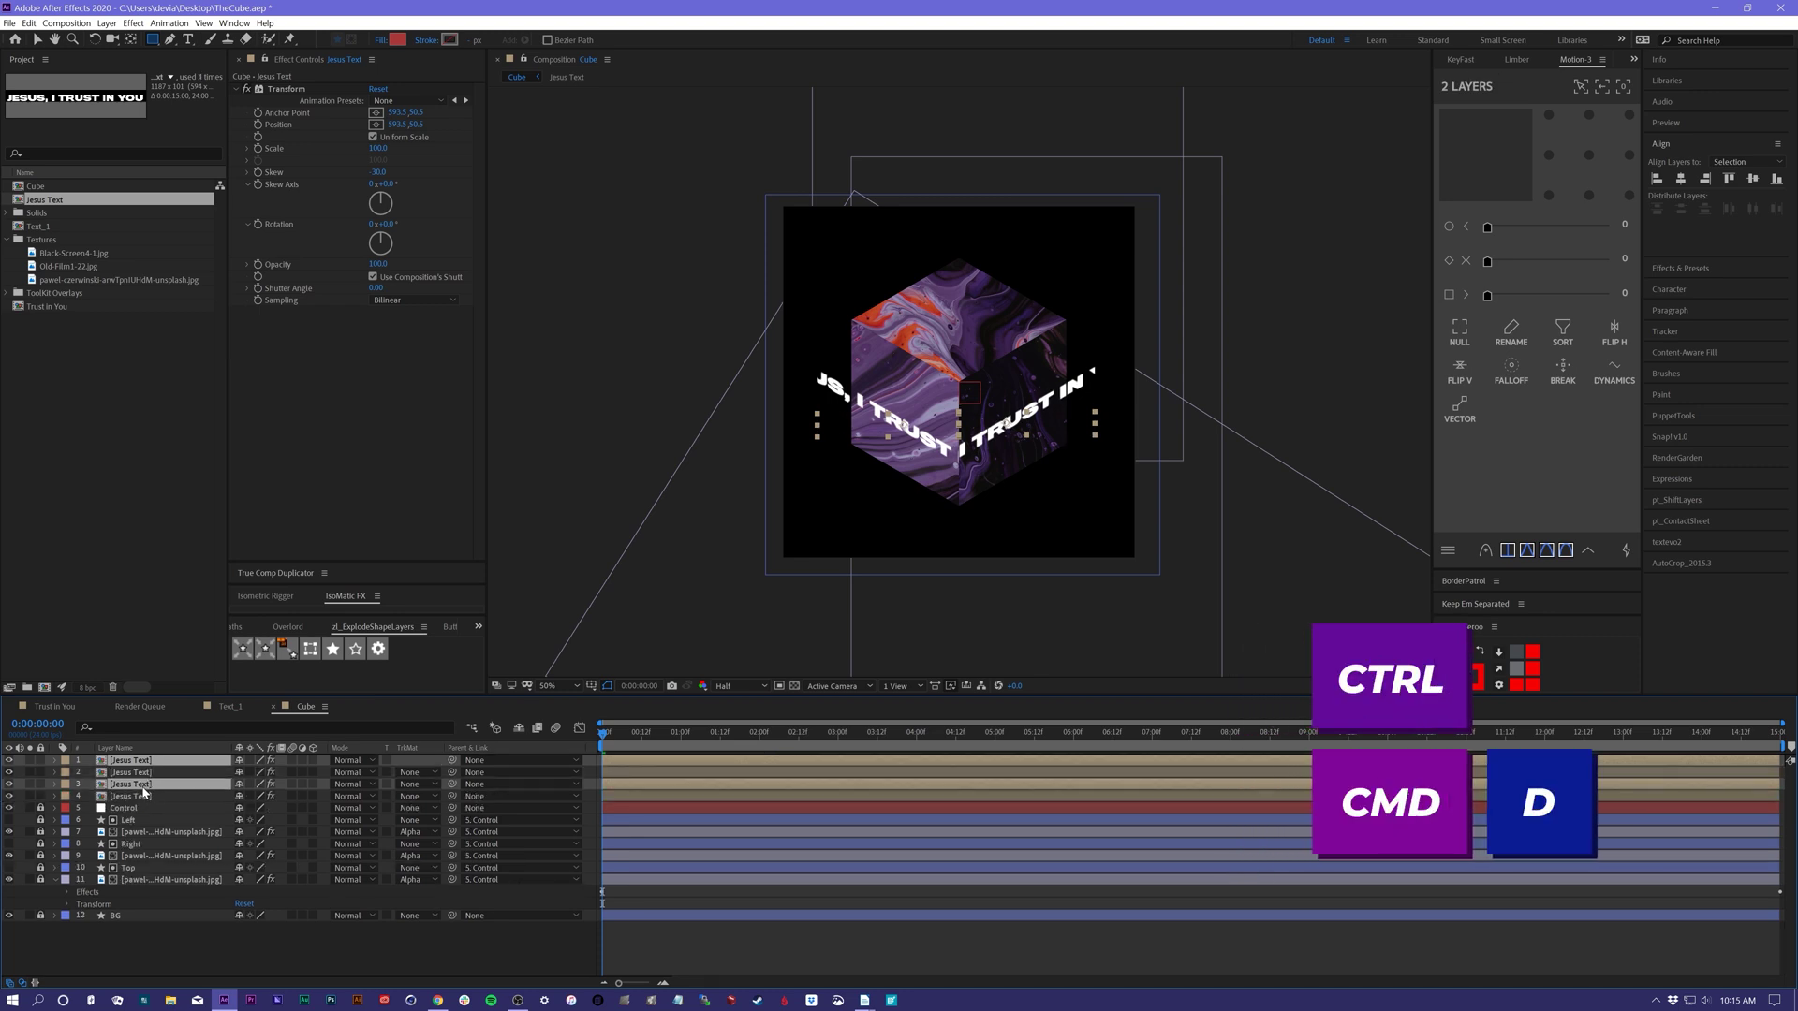
drag(136, 887, 133, 895)
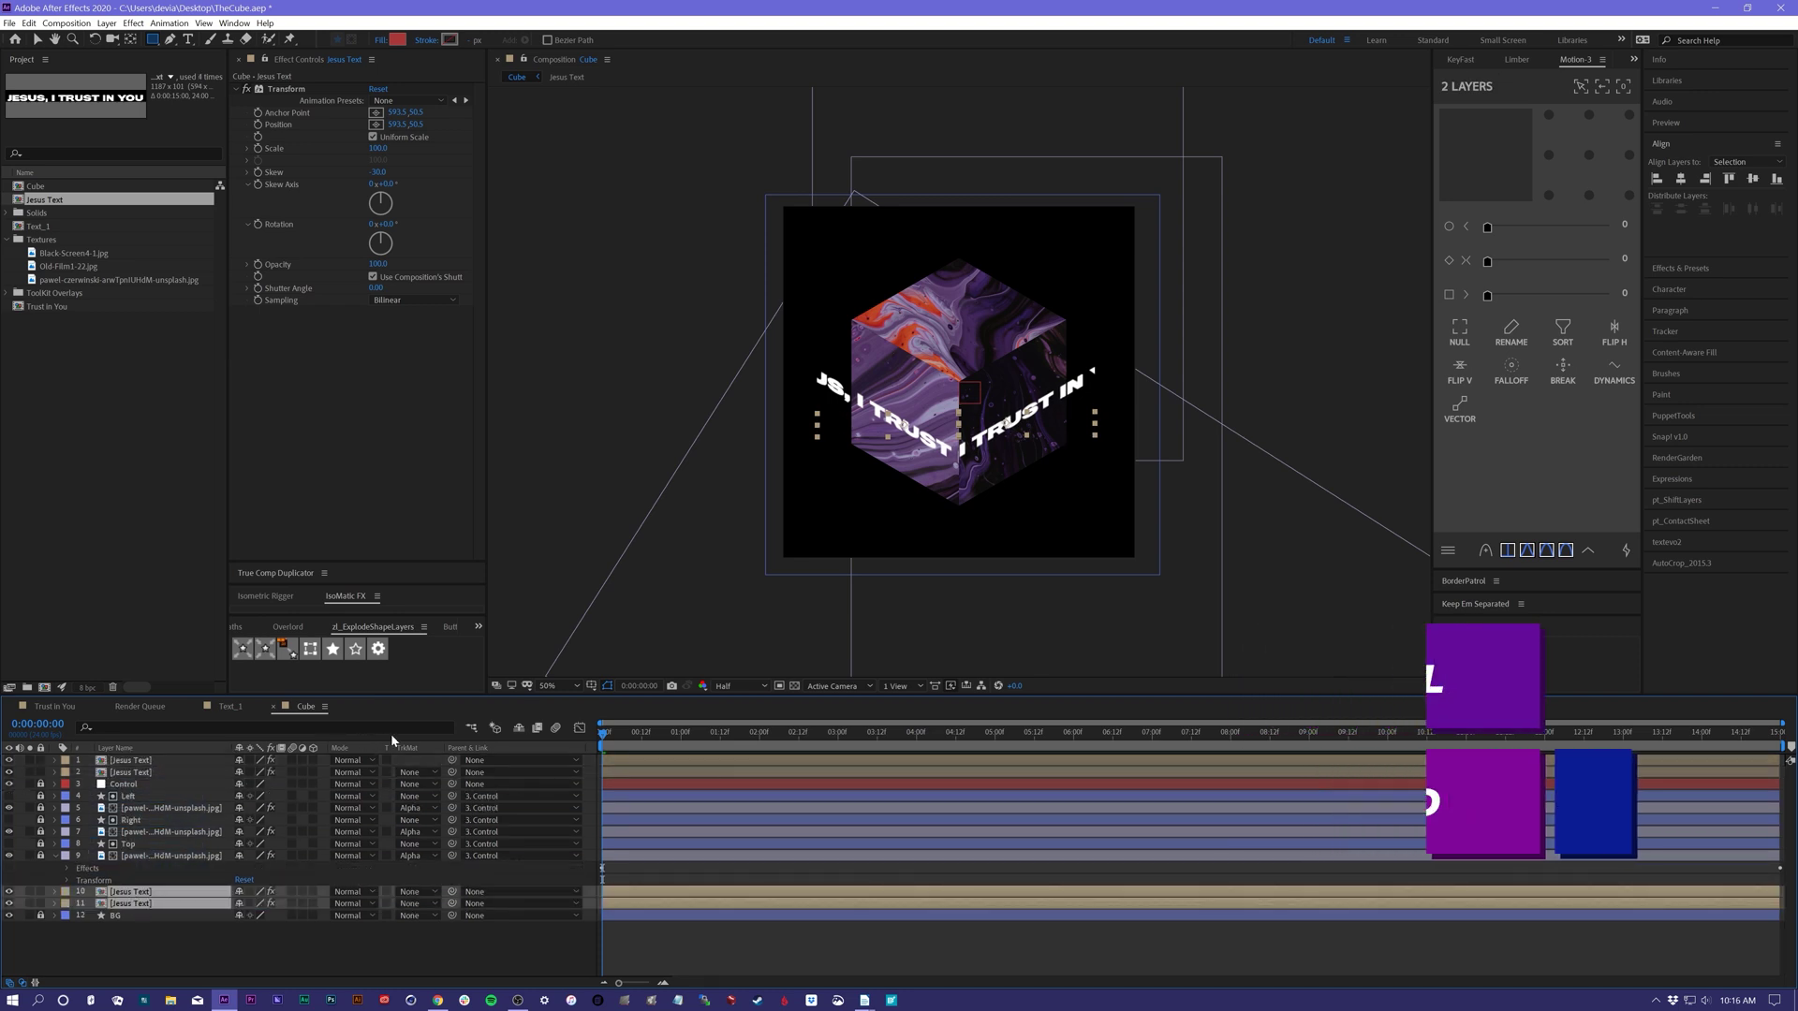
click(614, 930)
- Flip the two lower Jesus Text copies horizontally
click(136, 893)
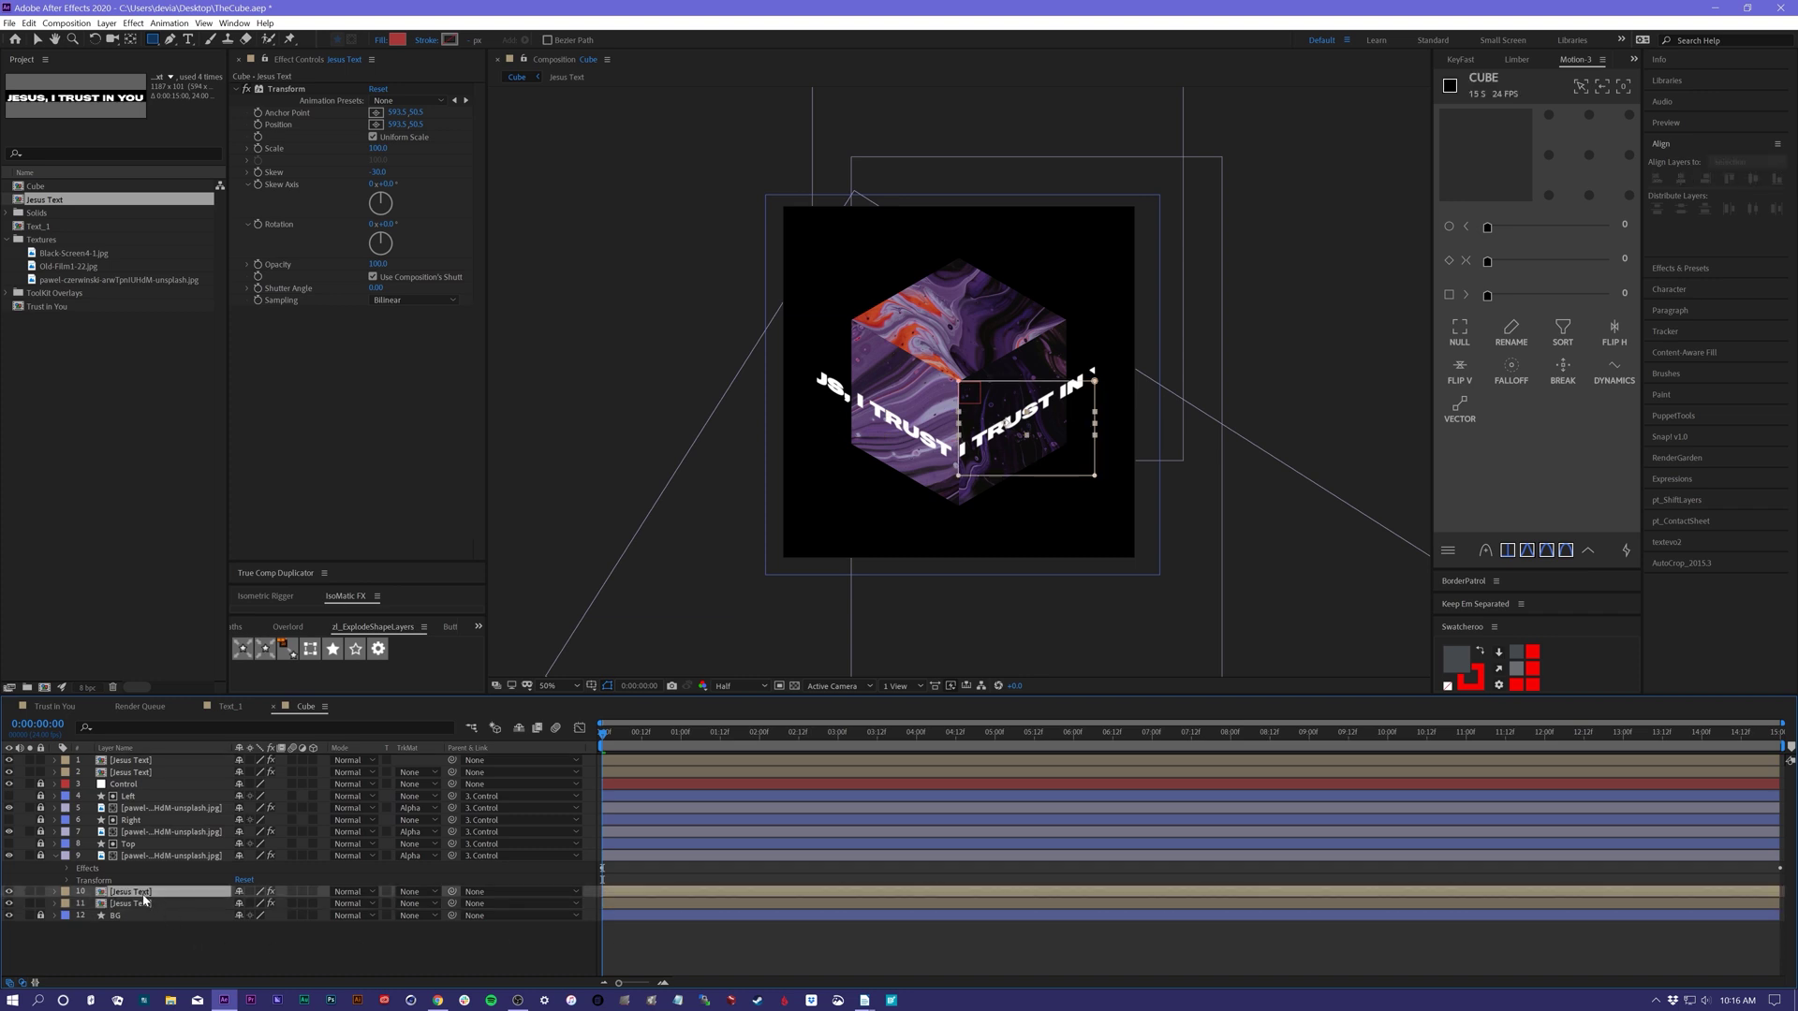
shift+click(153, 904)
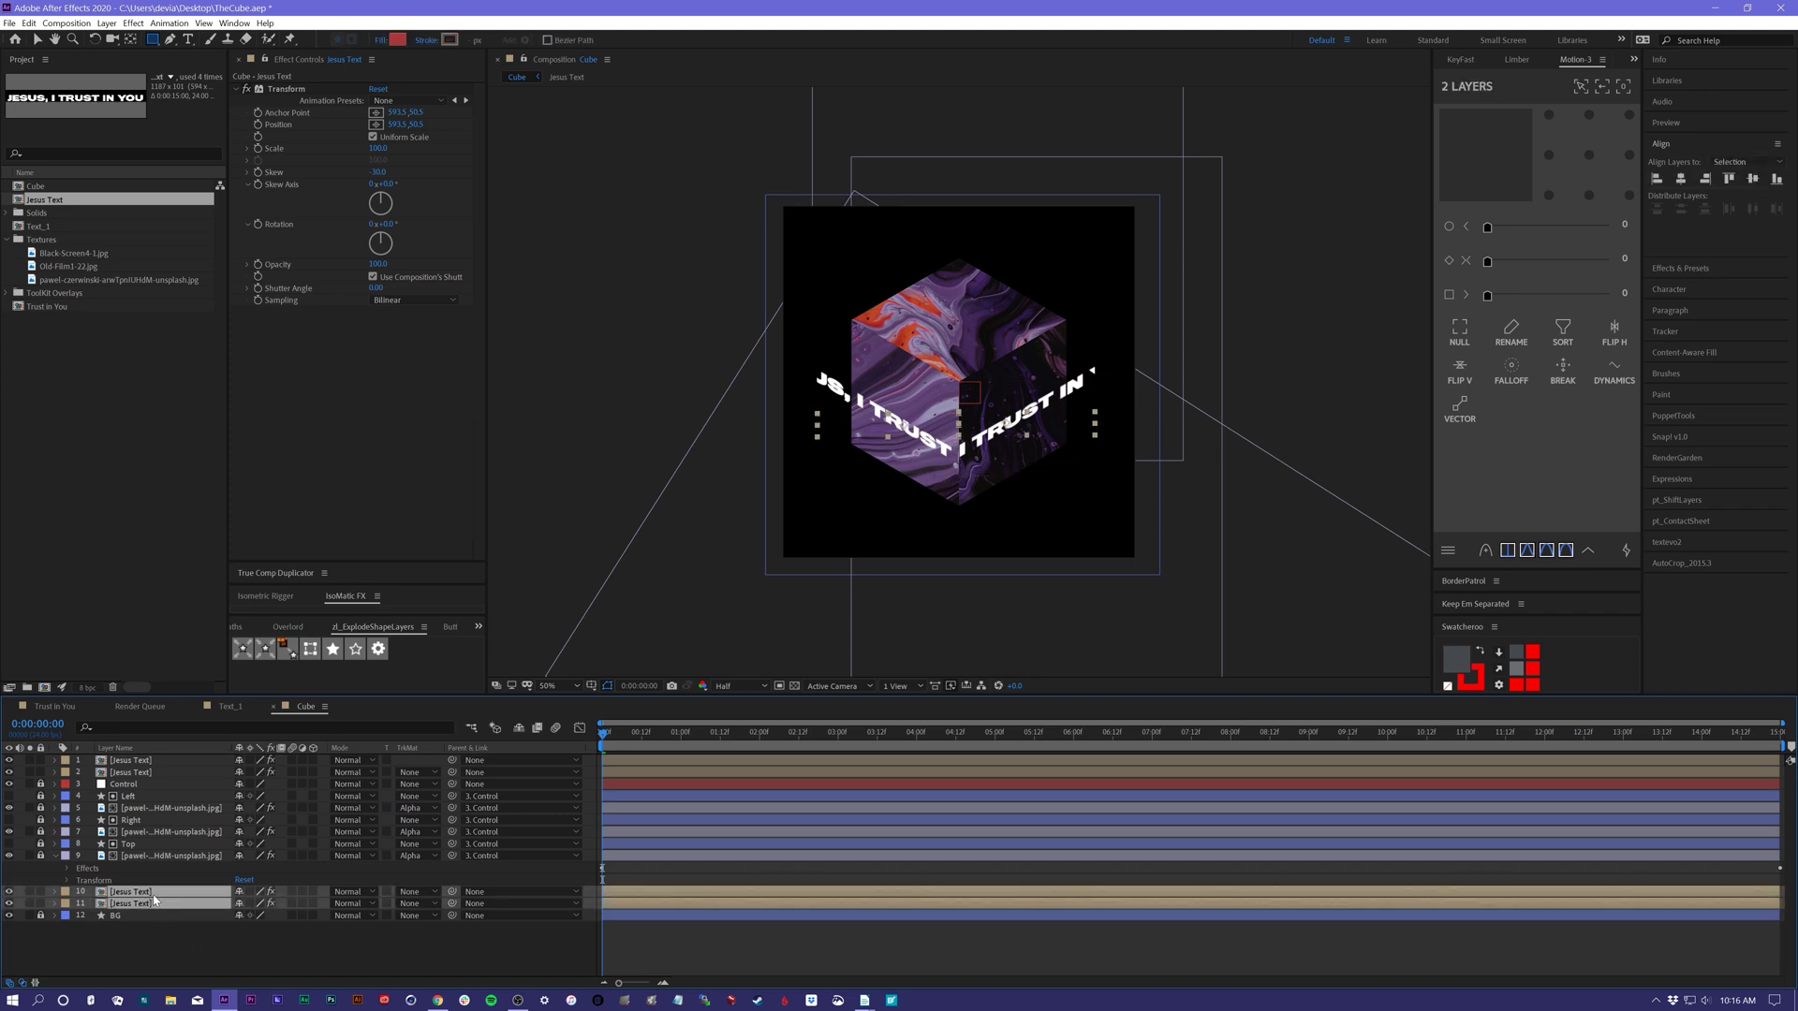
right_click(154, 900)
mouse_move(213, 596)
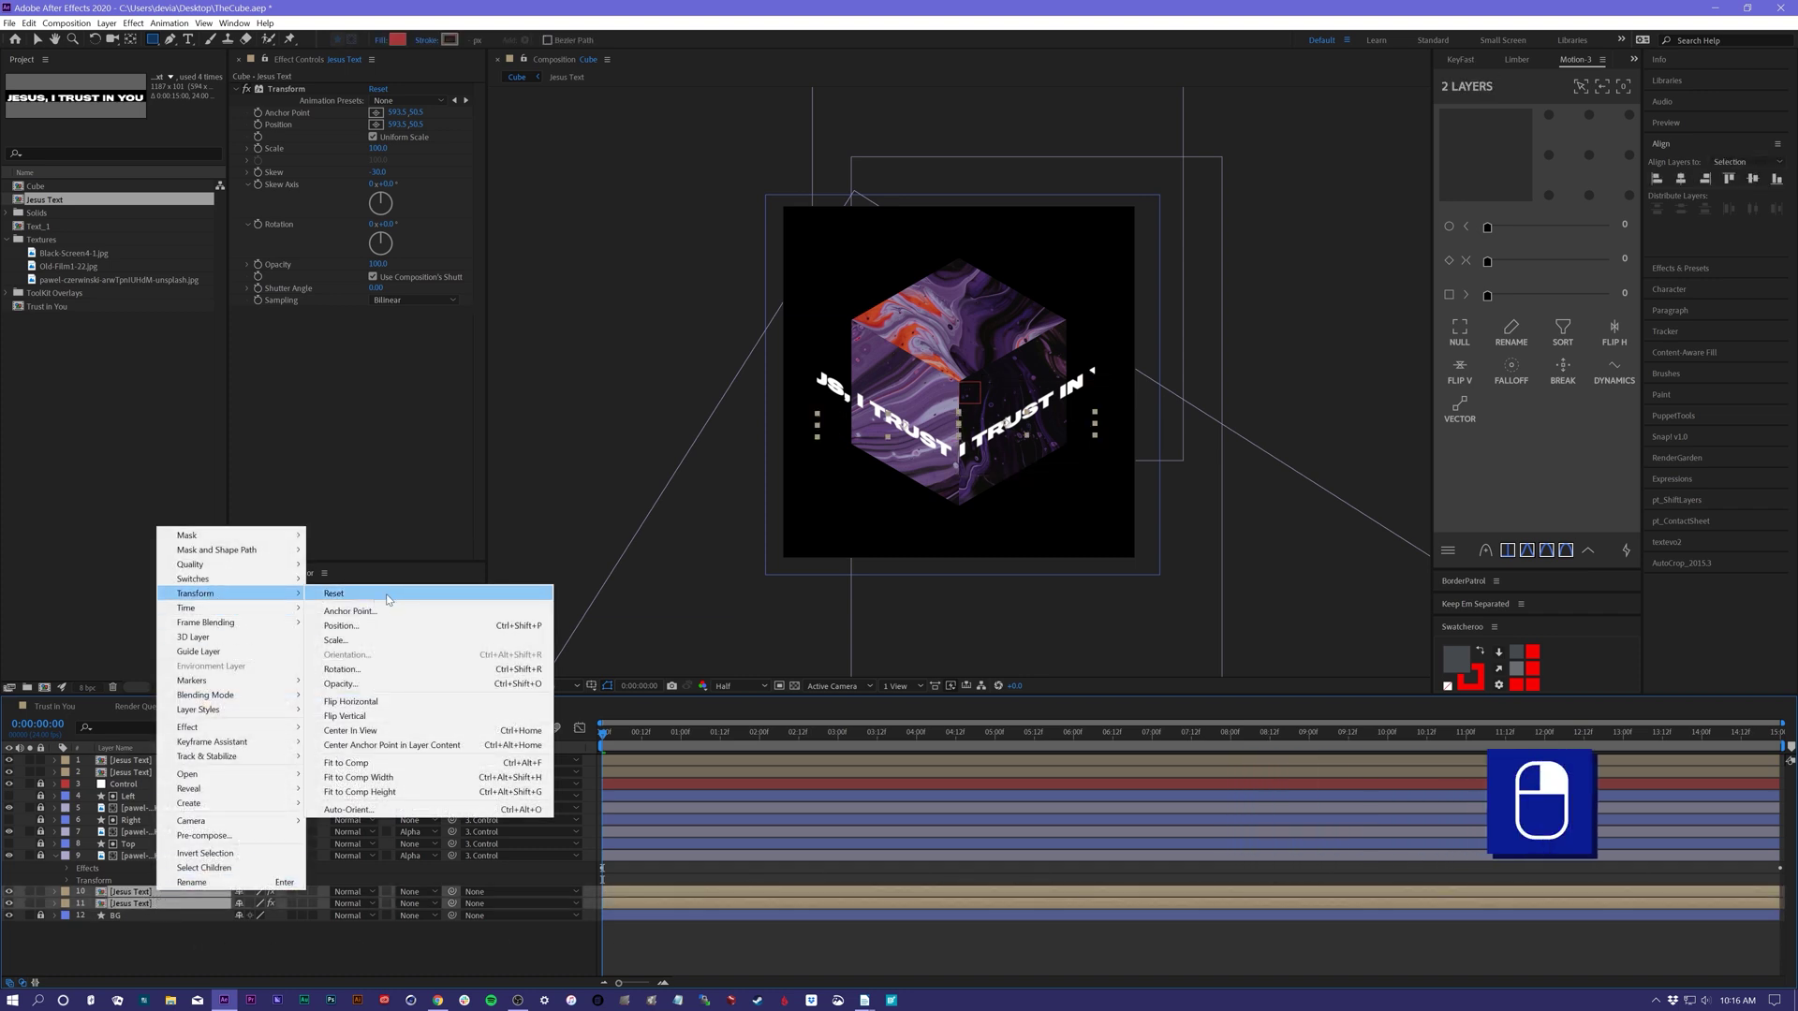
click(388, 595)
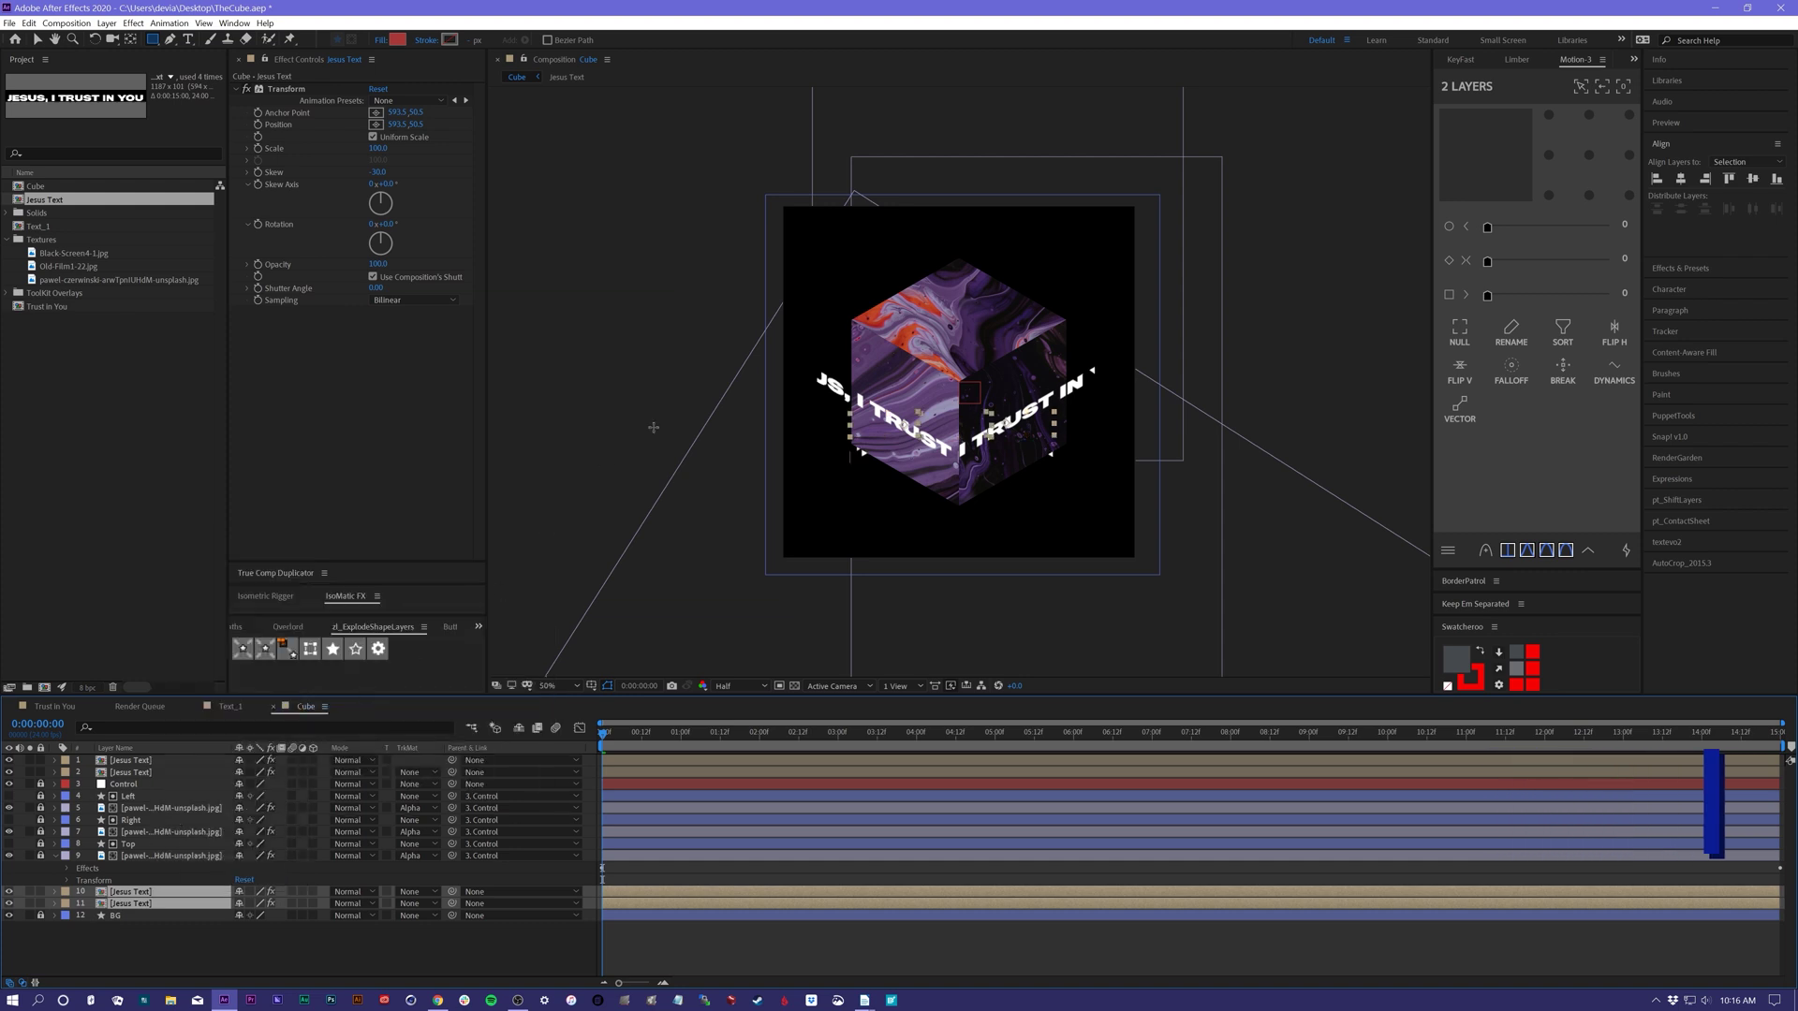
- Move the upper flipped copy up and right so it emerges from behind the cube's right face and meets the front text
click(639, 878)
click(637, 893)
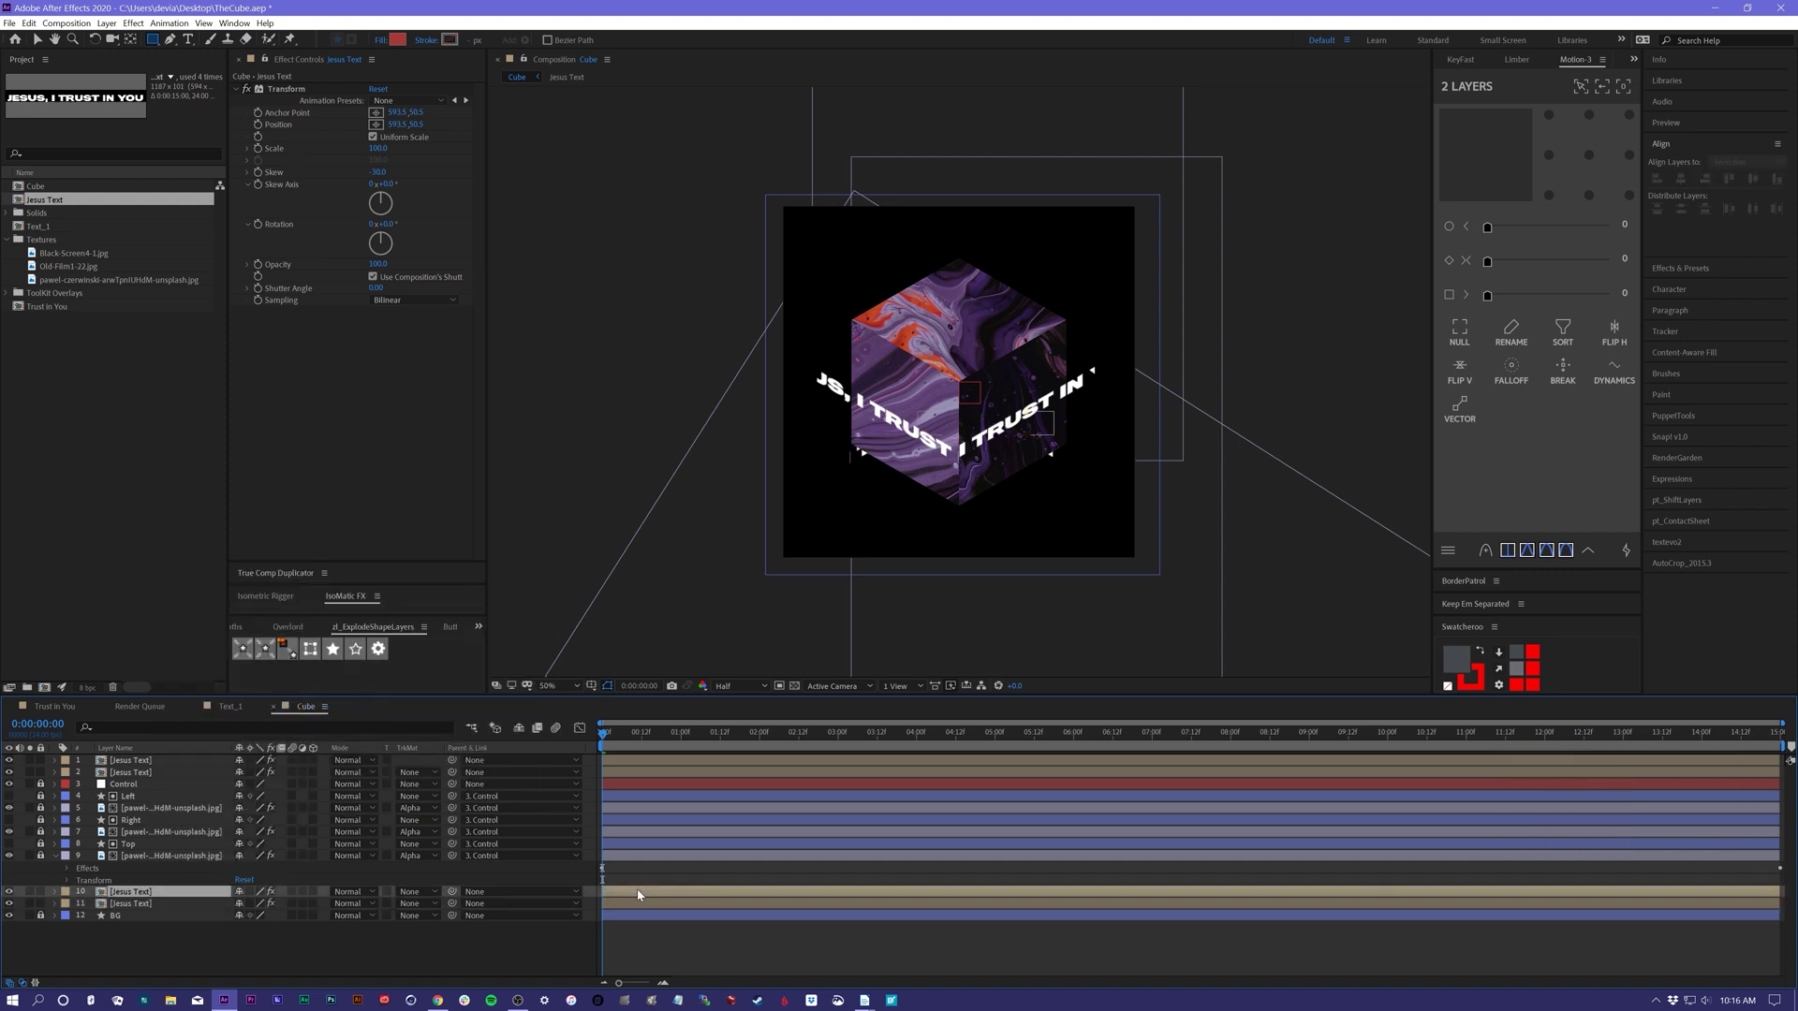
key(v)
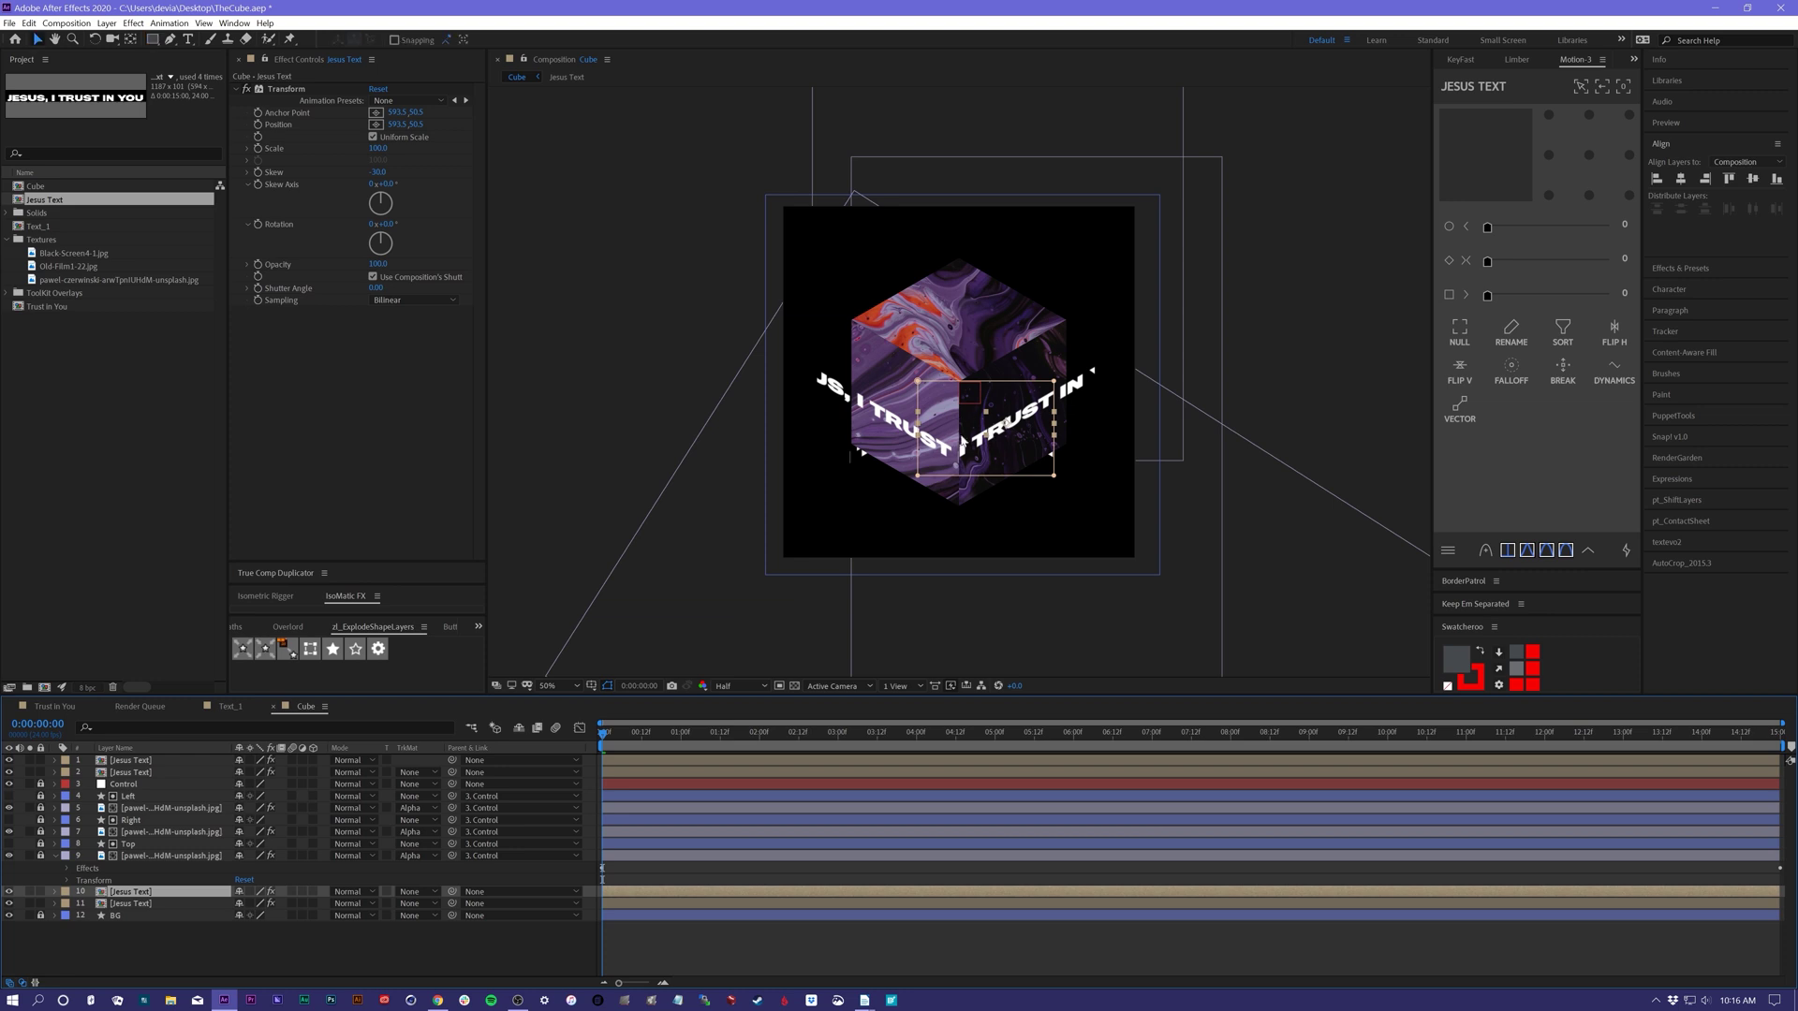
drag(984, 415, 1035, 356)
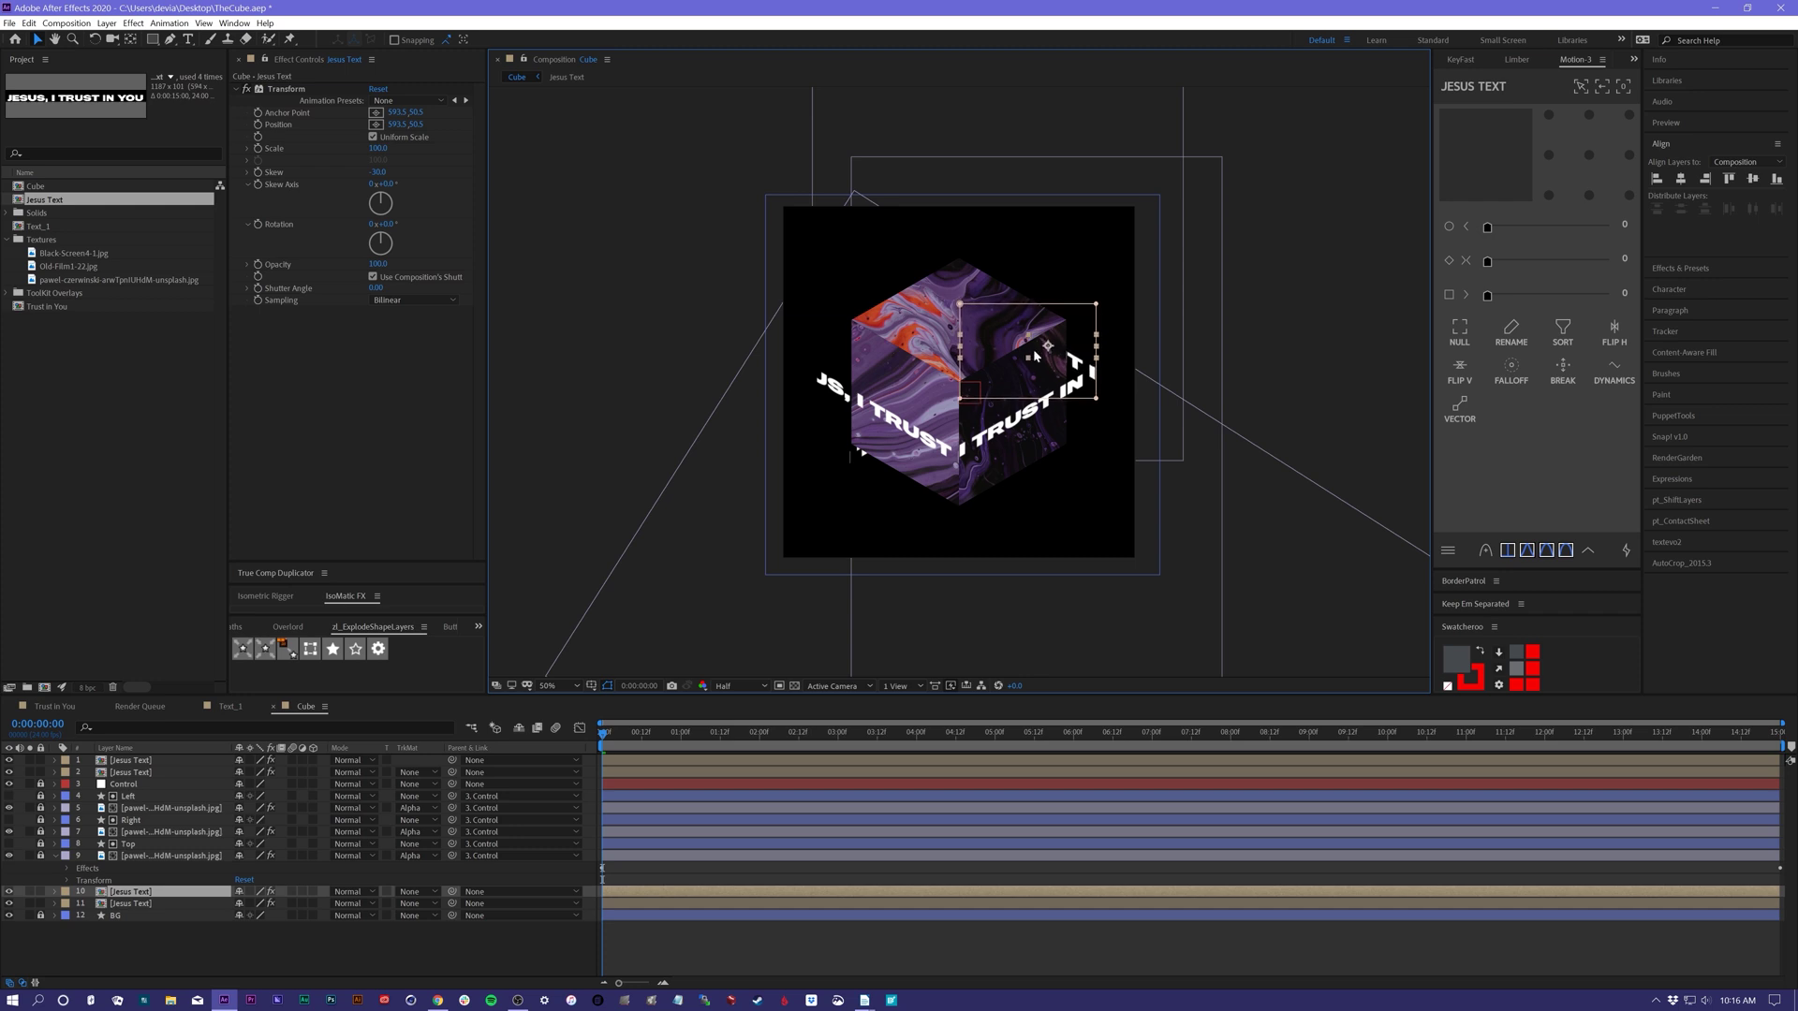
- Move the other flipped copy up and left so it meets the front text behind the cube's left face, and scrub the result
click(654, 902)
click(910, 461)
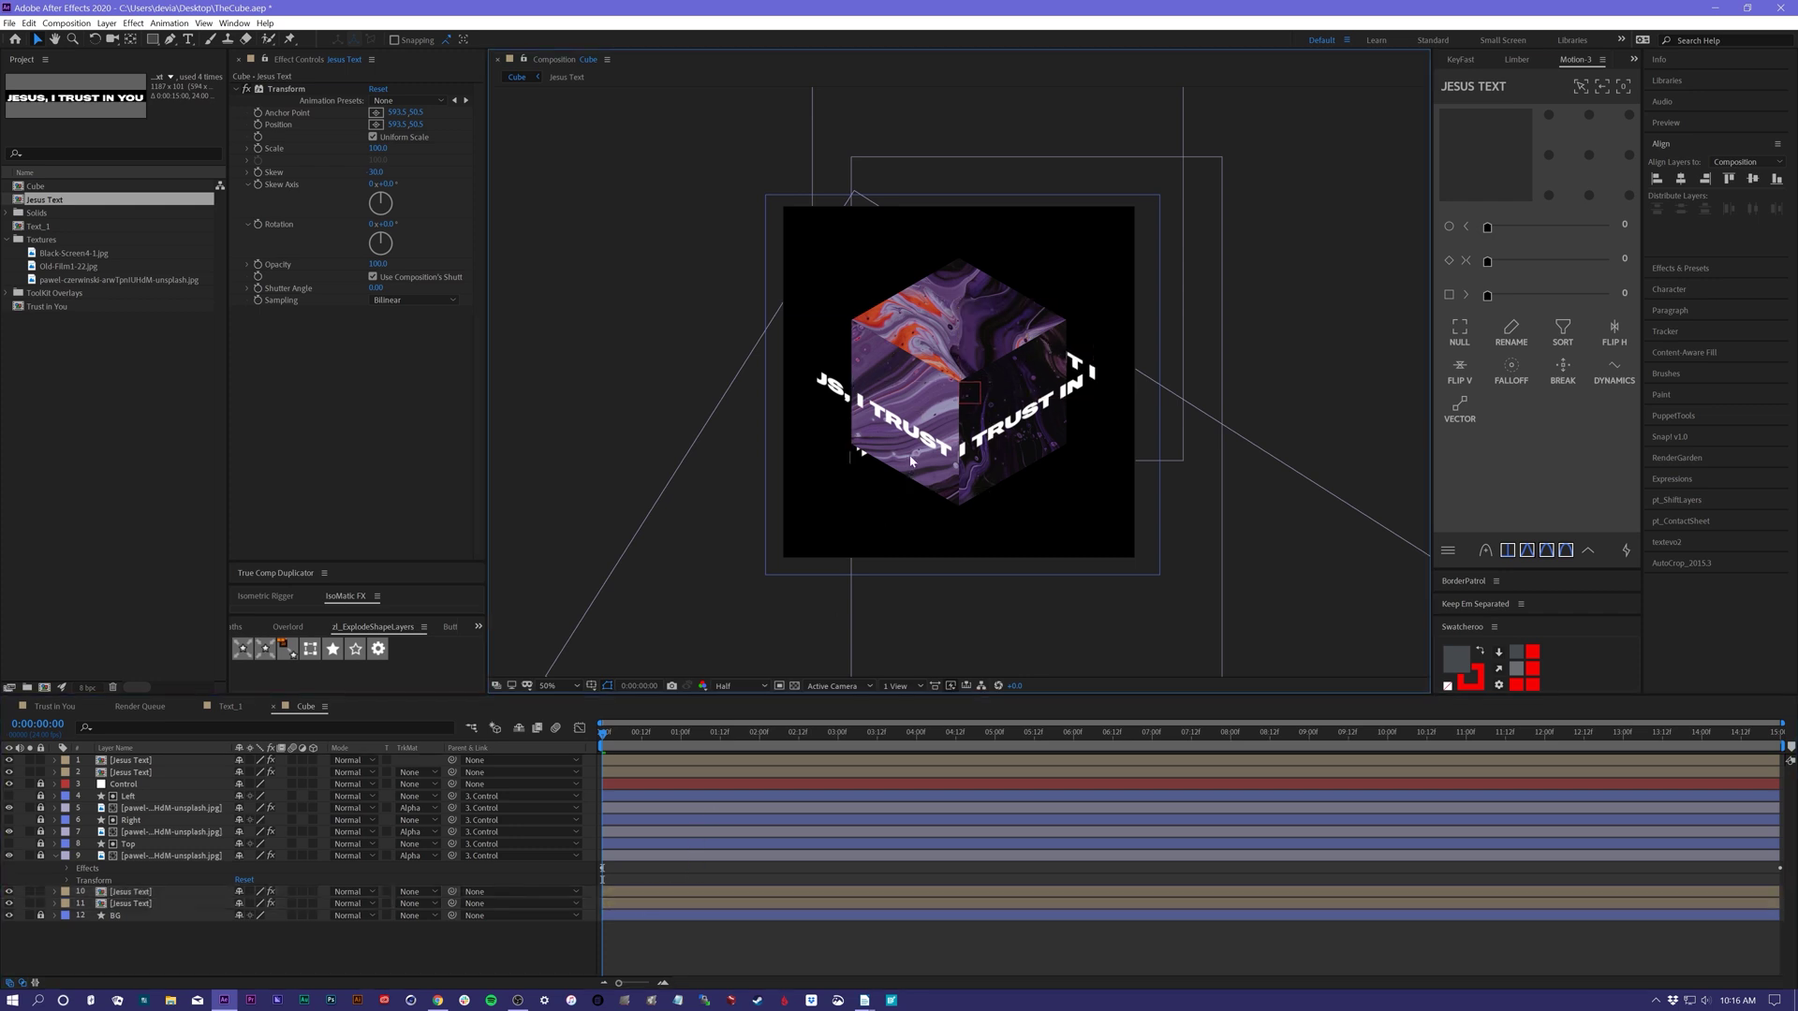
click(616, 903)
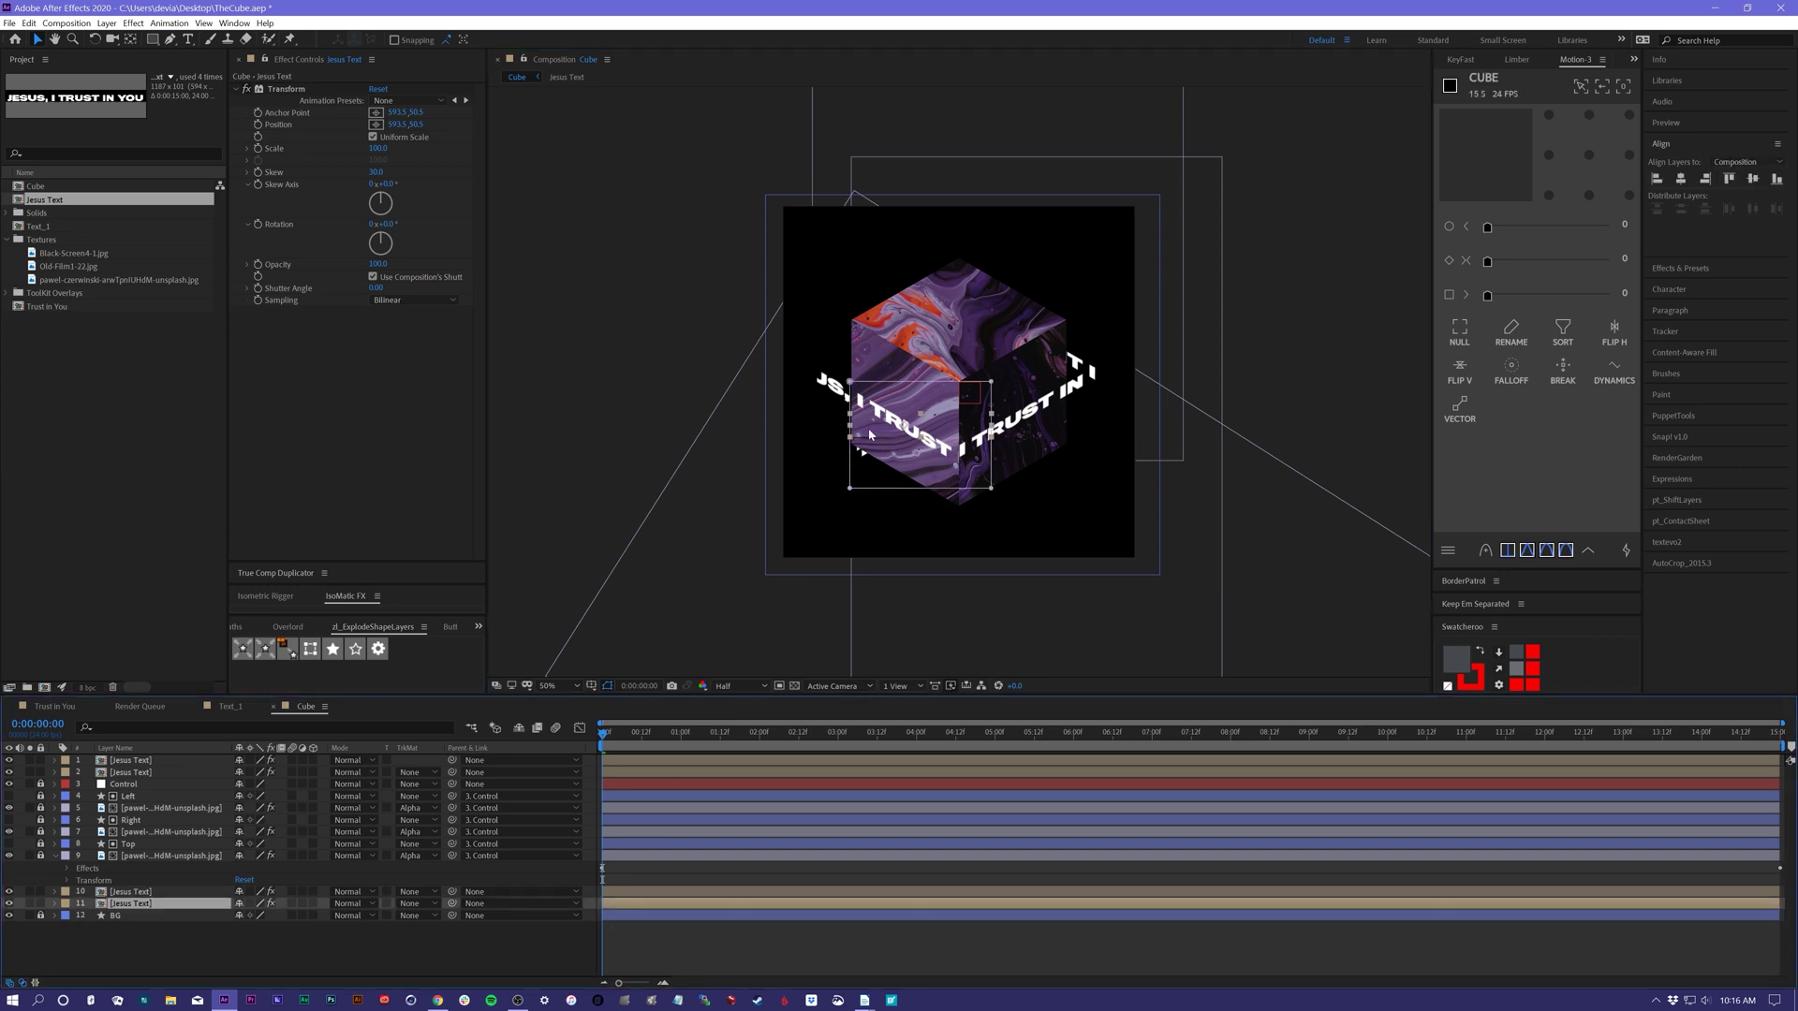
drag(869, 435, 821, 353)
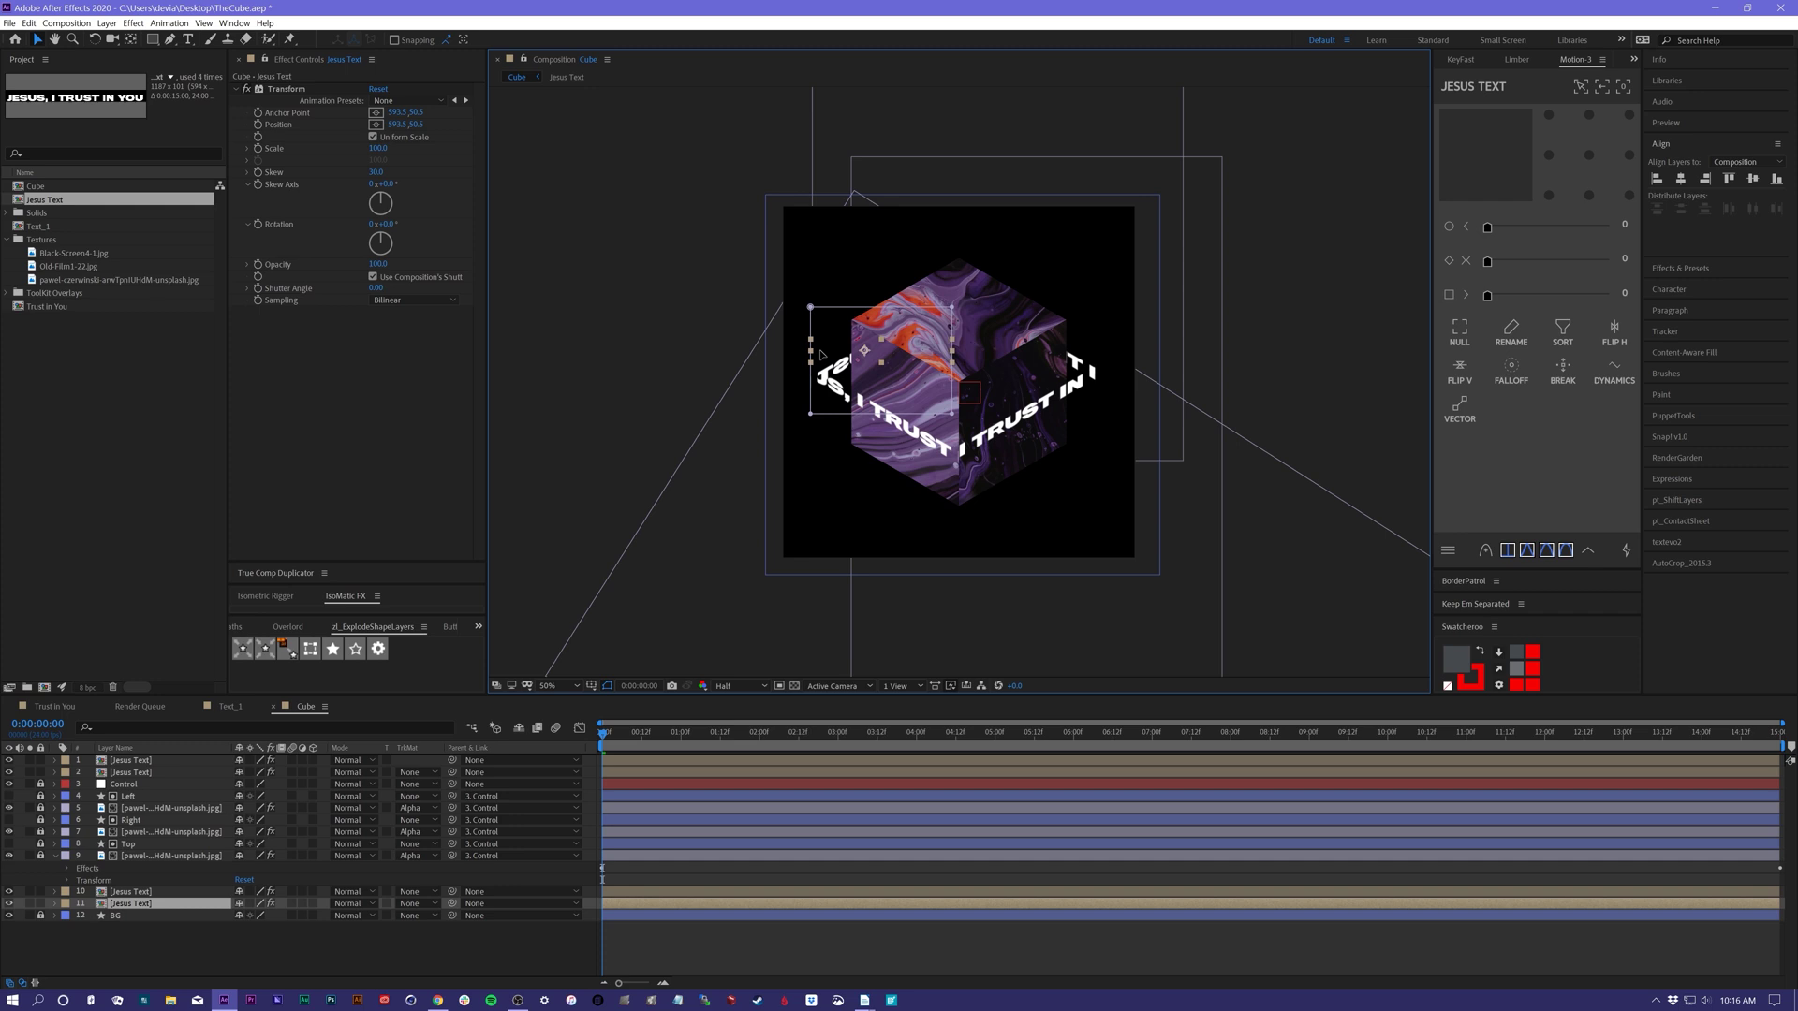
click(814, 934)
drag(618, 735, 574, 777)
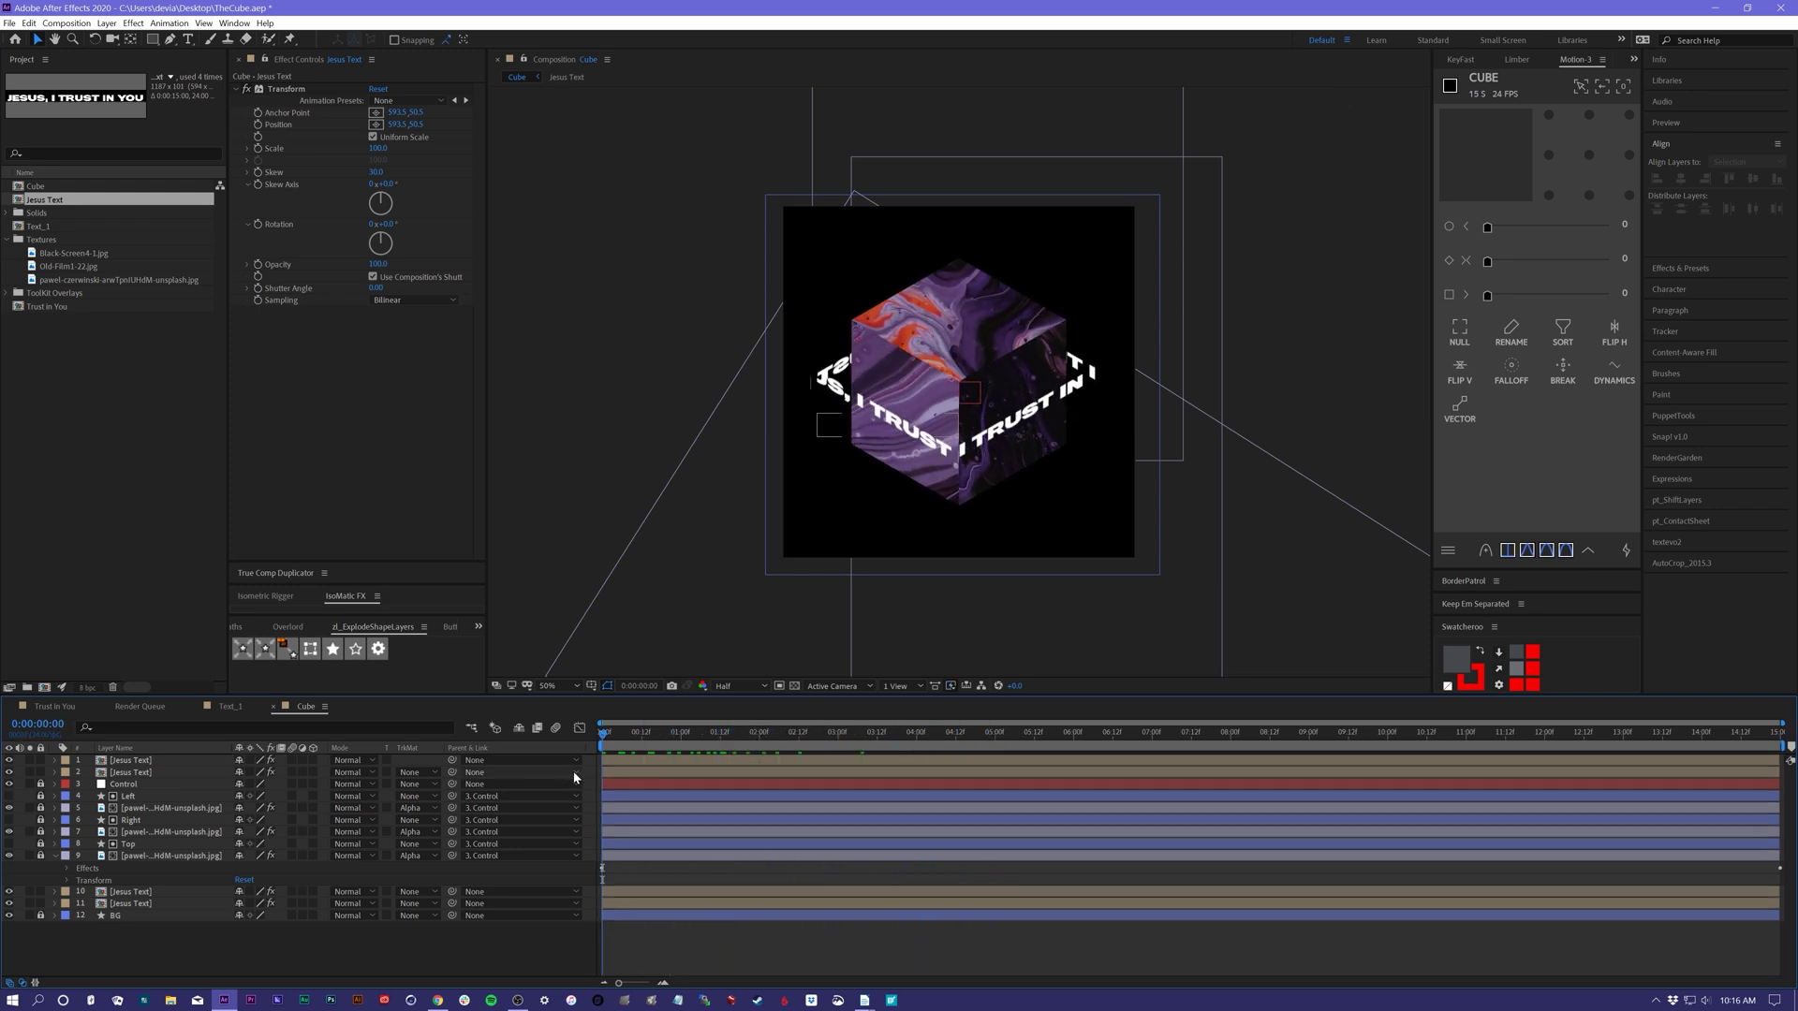
- Shift the front right text layer earlier so its lettering continues from the left face, and extend its end to the composition's end
key(ctrl+plus)
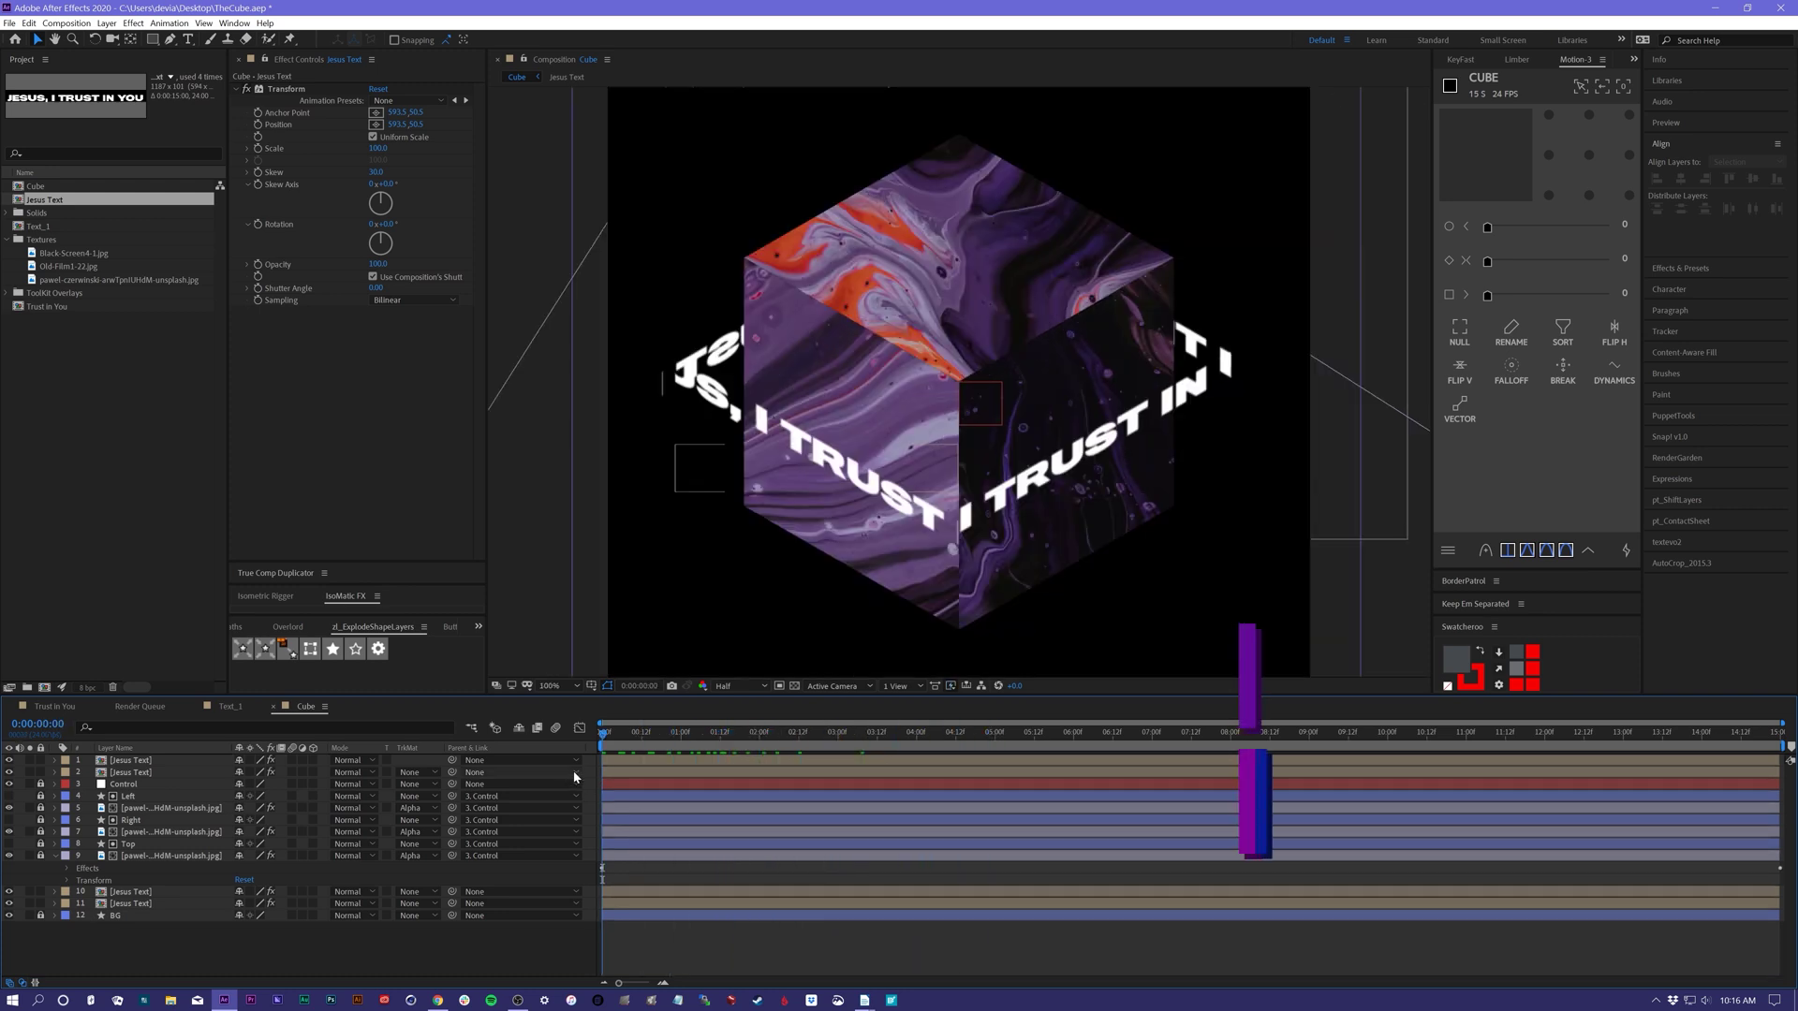
click(1011, 496)
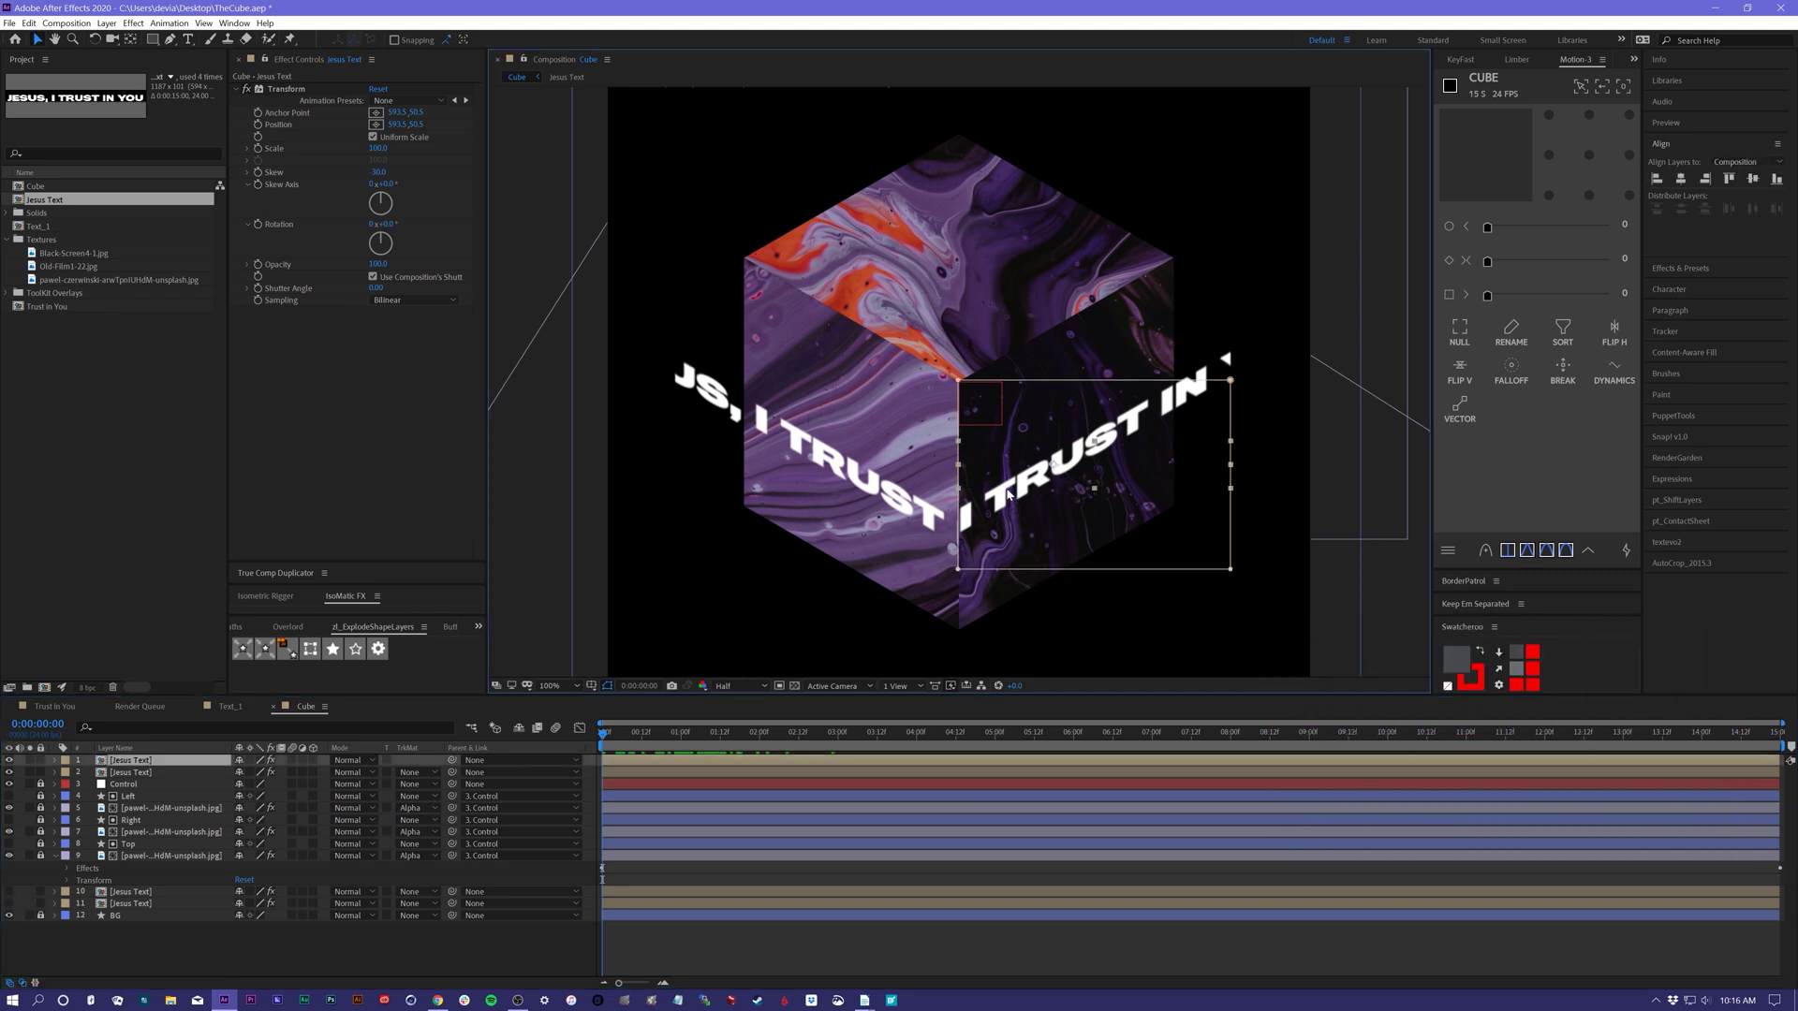
click(754, 734)
key(Page_Up)
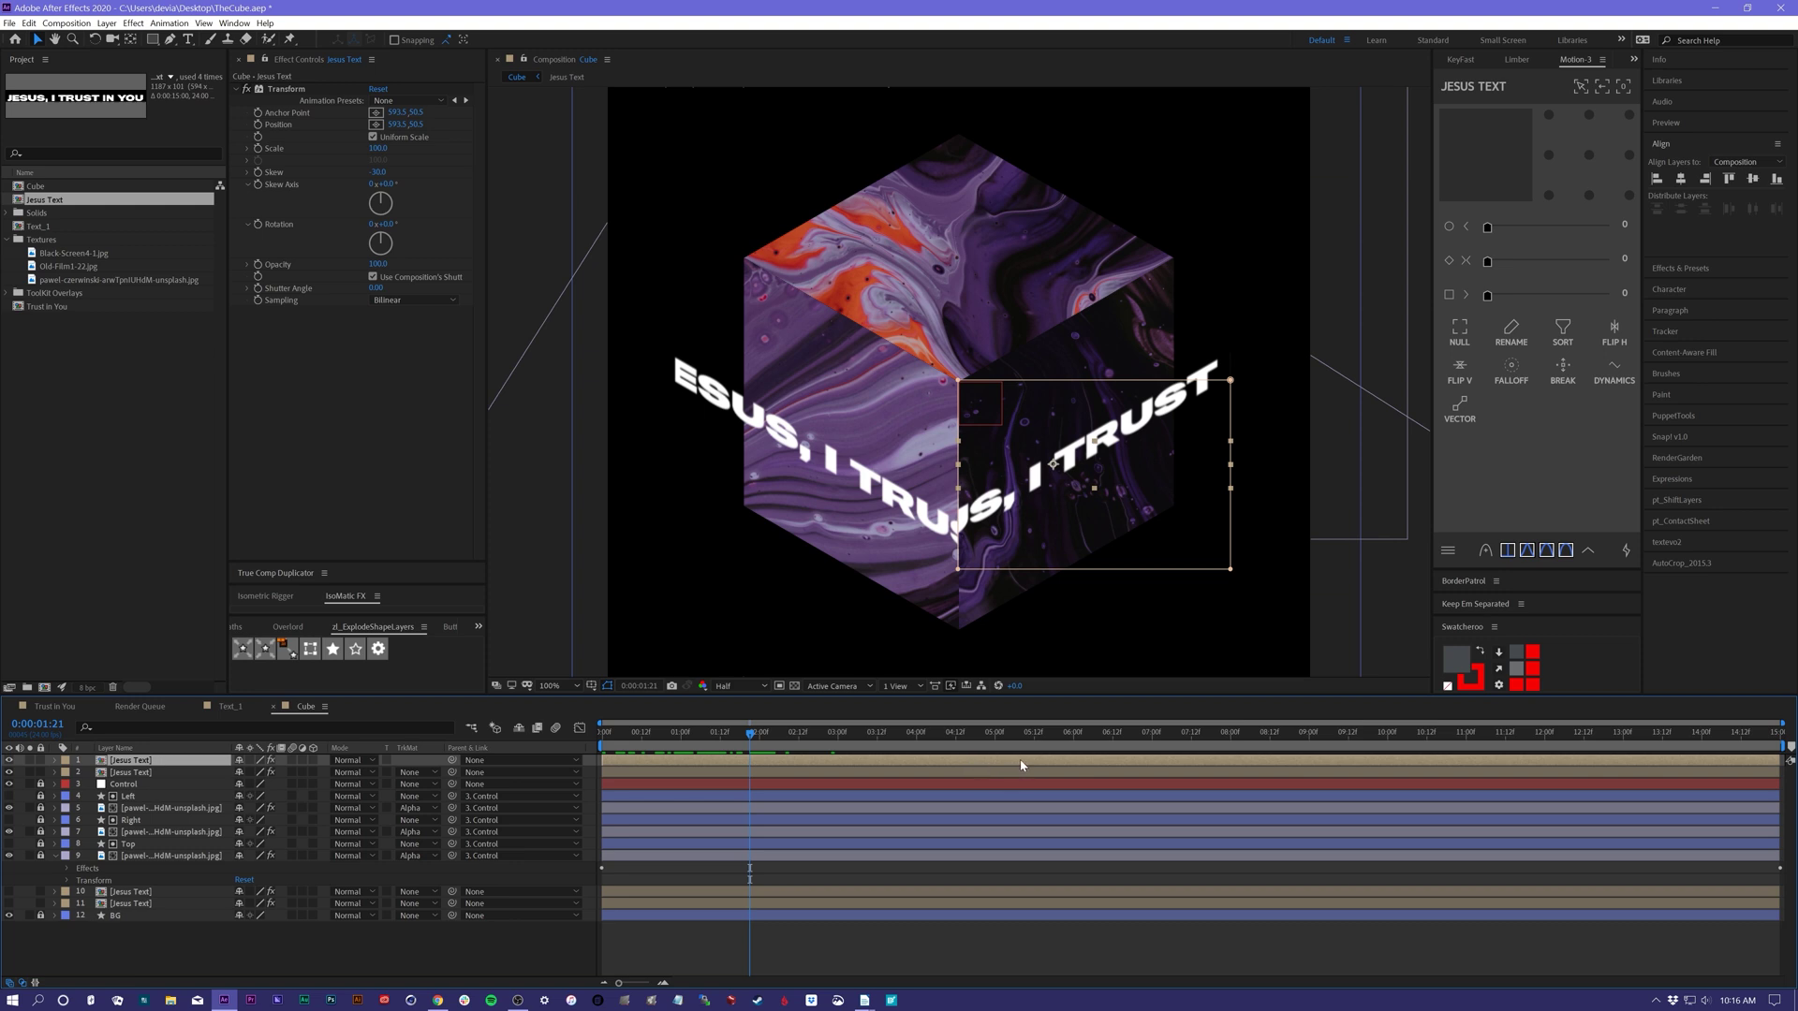
drag(1020, 765, 804, 786)
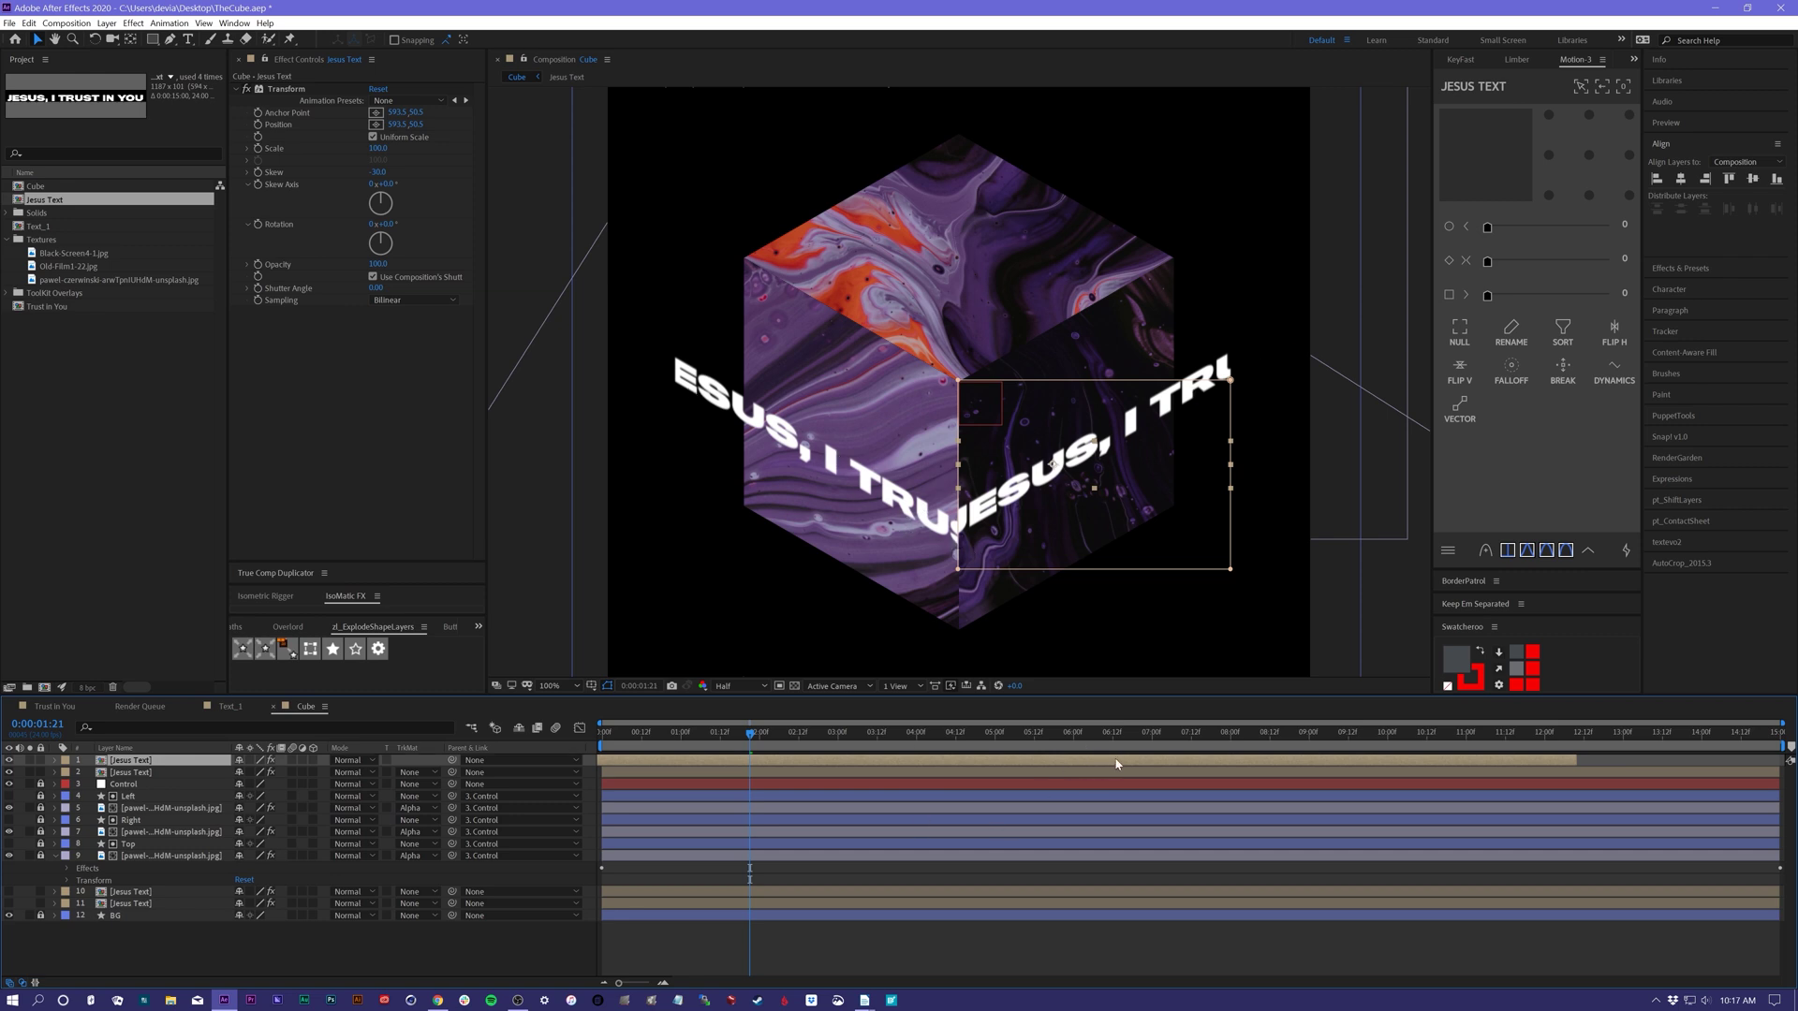
drag(1116, 764, 888, 769)
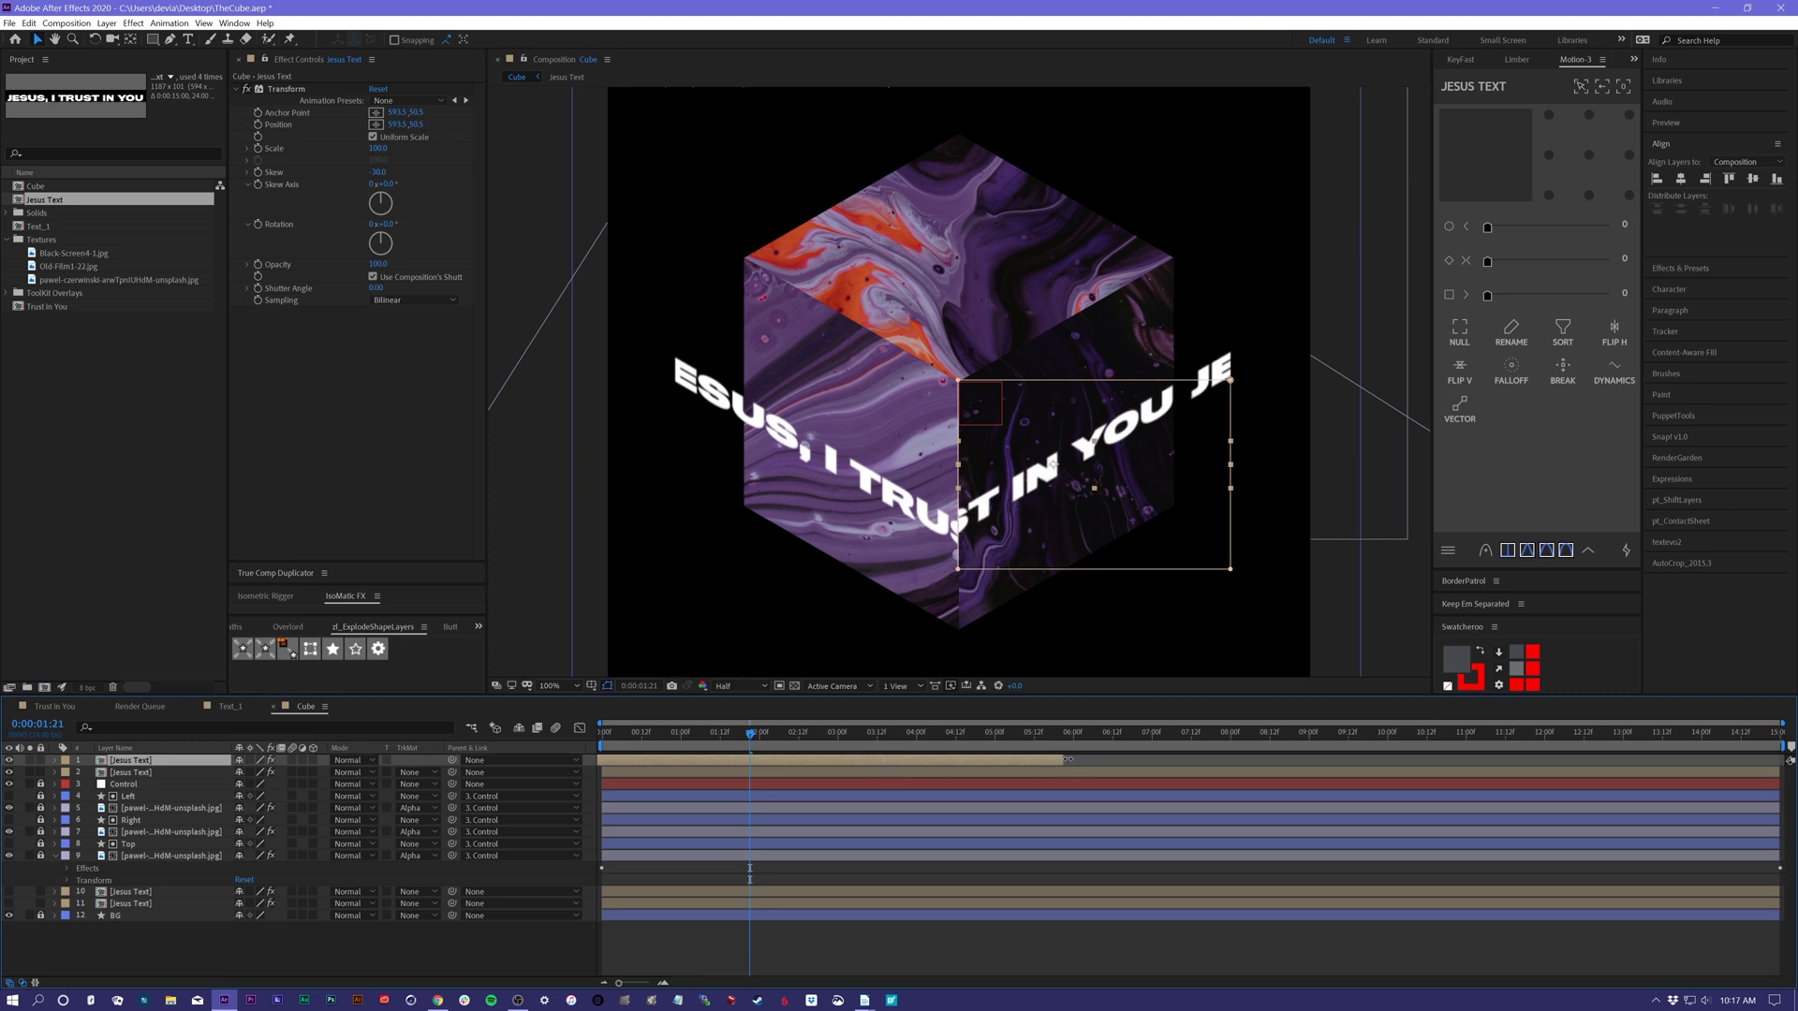
drag(1098, 757, 1782, 779)
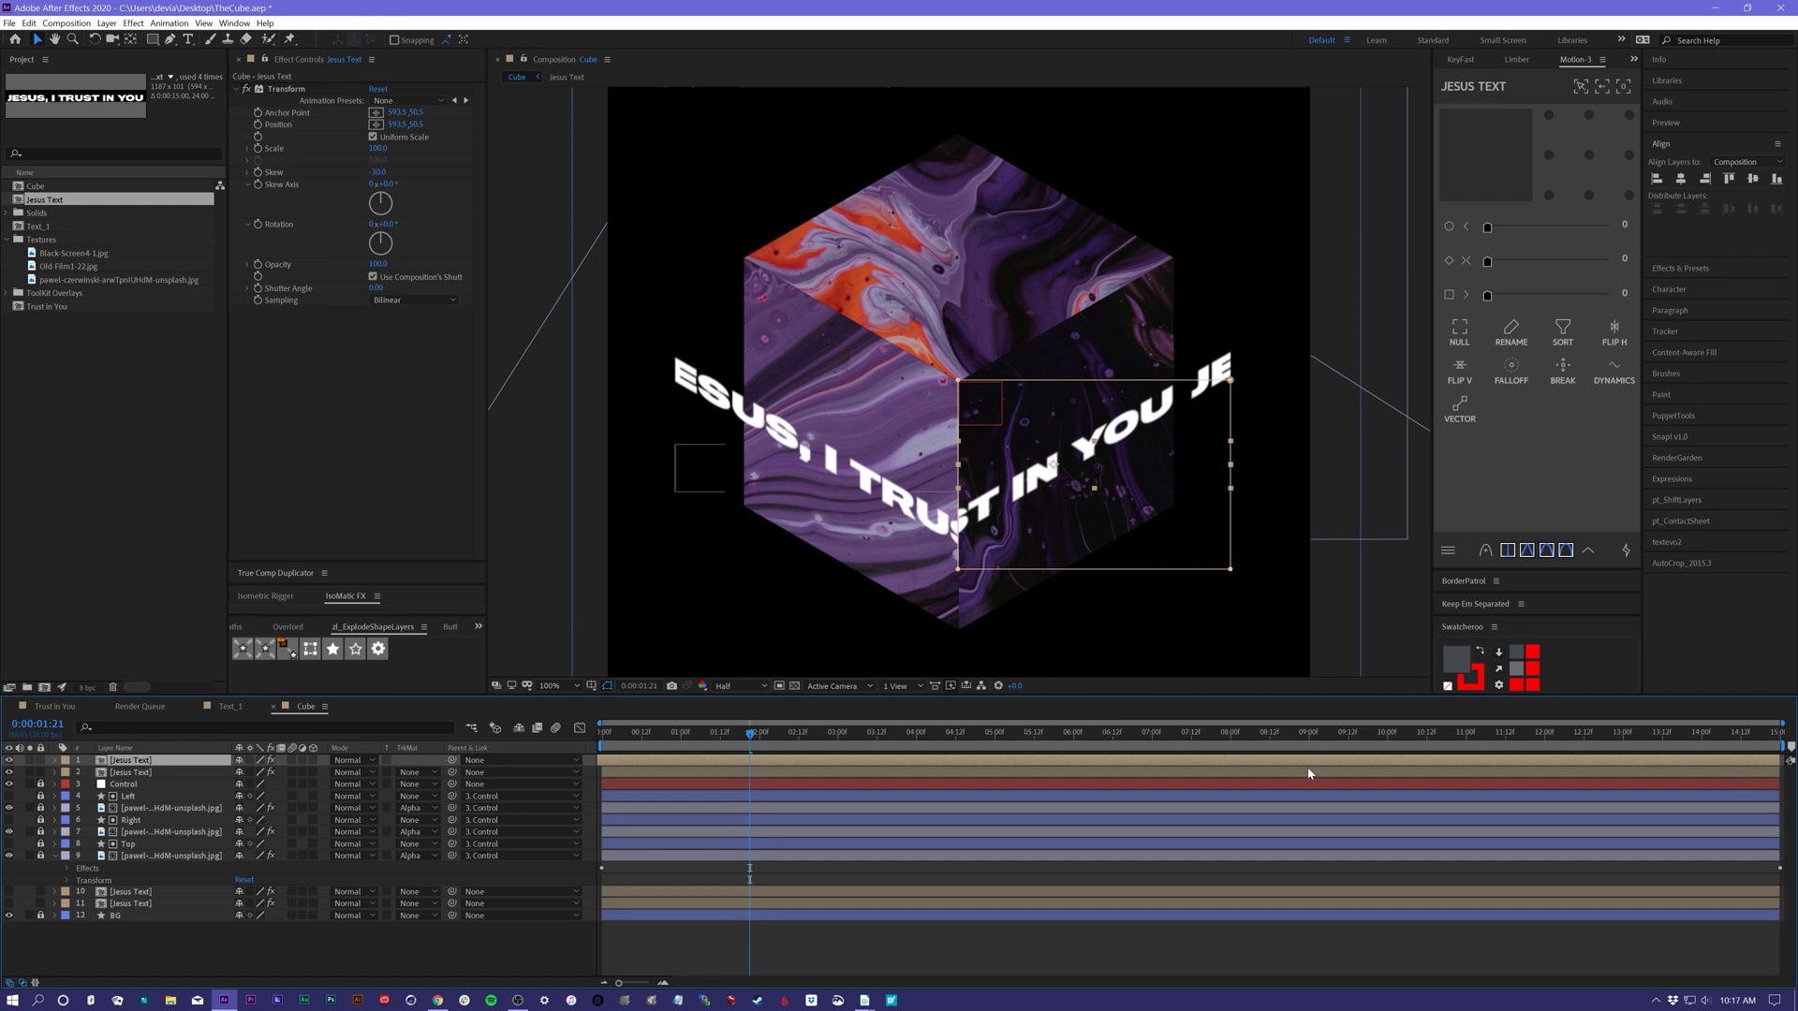
- Nudge the right-face text down to line up with the left text at the cube's corner, and check the alignment at other frames
drag(770, 739, 750, 773)
drag(1000, 484, 1002, 496)
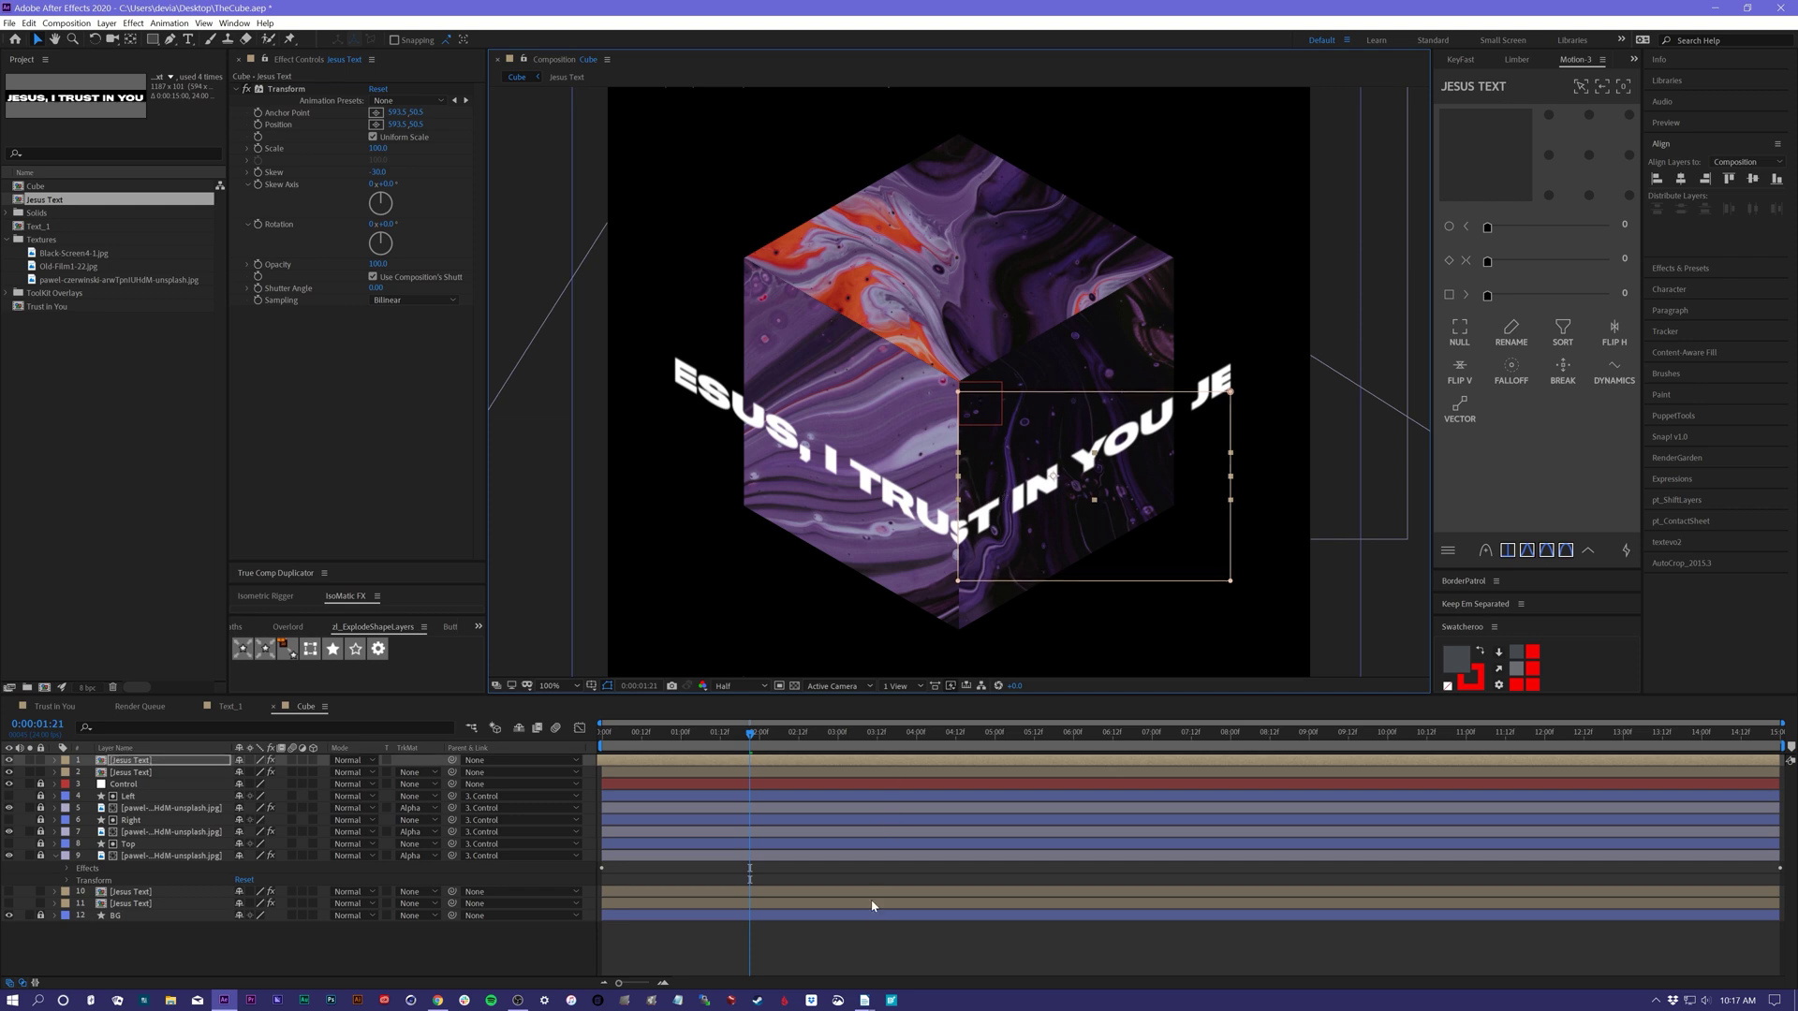
key(Page_Down)
key(Page_Down)
key(Page_Down)
drag(759, 735, 795, 749)
drag(795, 735, 910, 774)
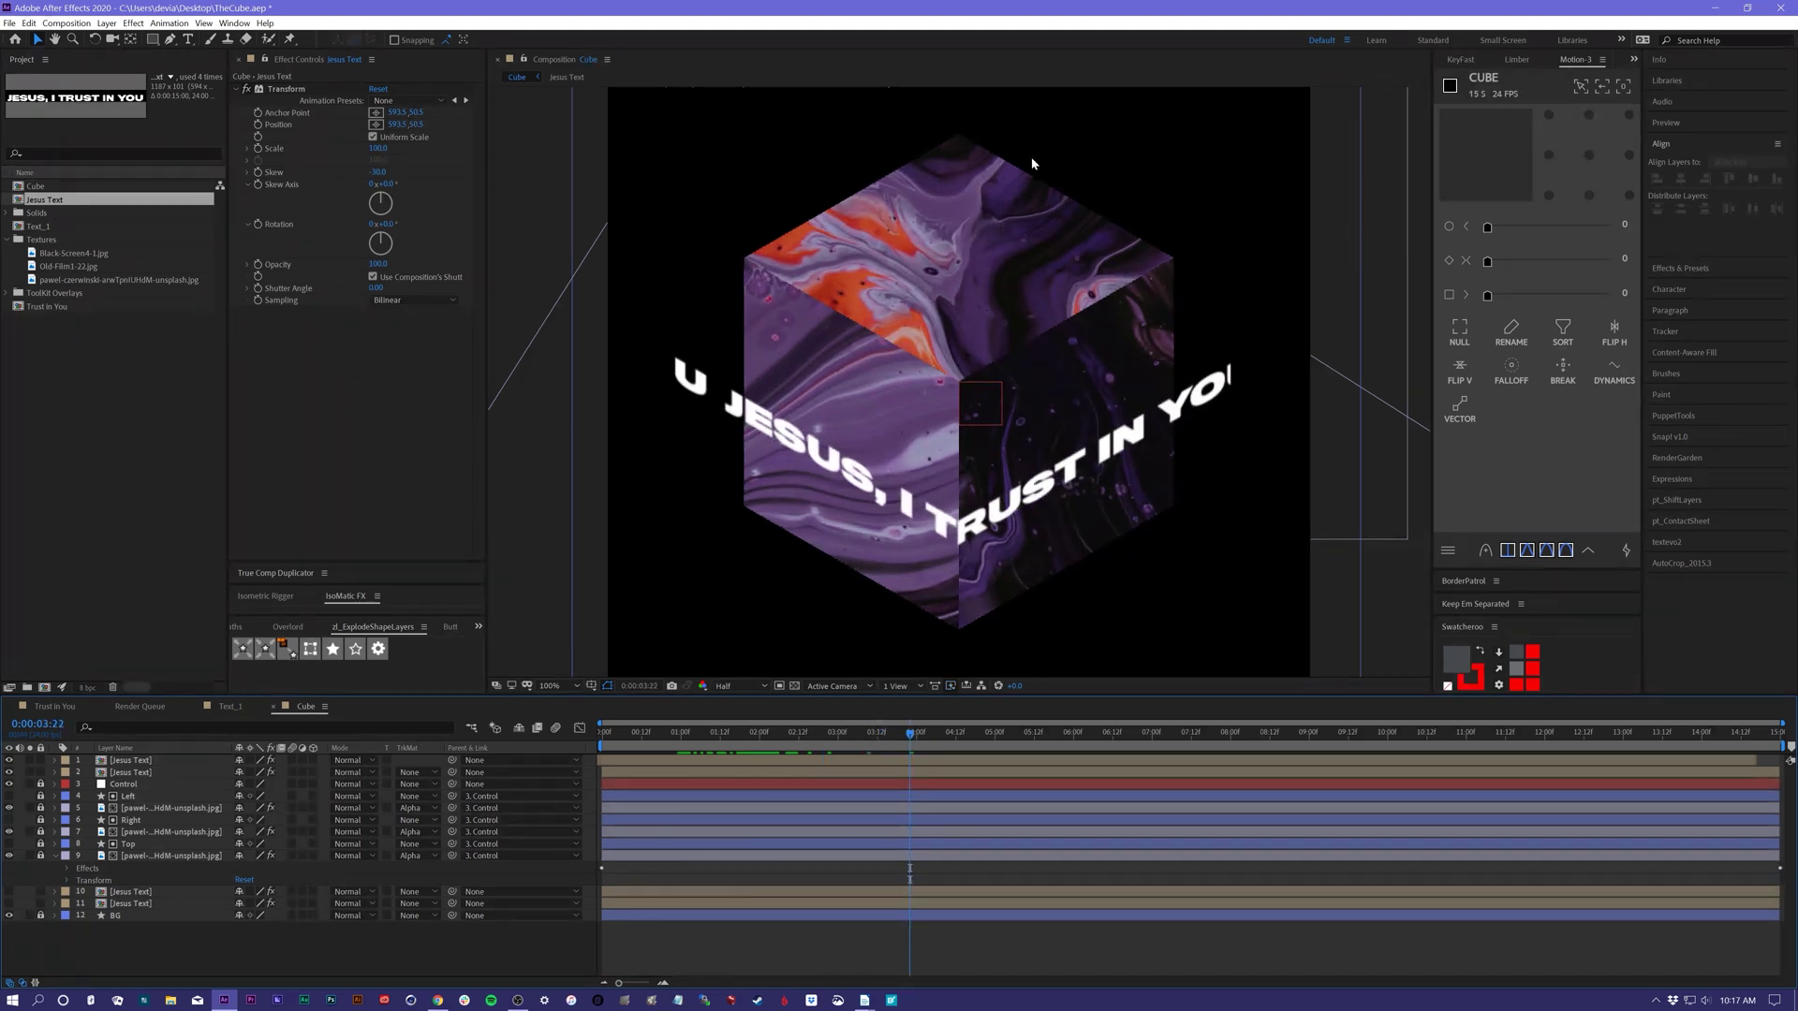
- Show the rear right text layer and shift it earlier in time so its lettering continues from the front text
click(10, 892)
drag(1100, 894, 980, 913)
drag(1043, 733, 822, 734)
click(1248, 418)
click(130, 760)
- Show the rear left text layer, shift it earlier to match the front lettering, and extend its end to the composition's end
click(9, 903)
click(131, 904)
drag(1246, 905, 734, 913)
drag(822, 734, 795, 734)
drag(794, 907, 723, 906)
click(784, 946)
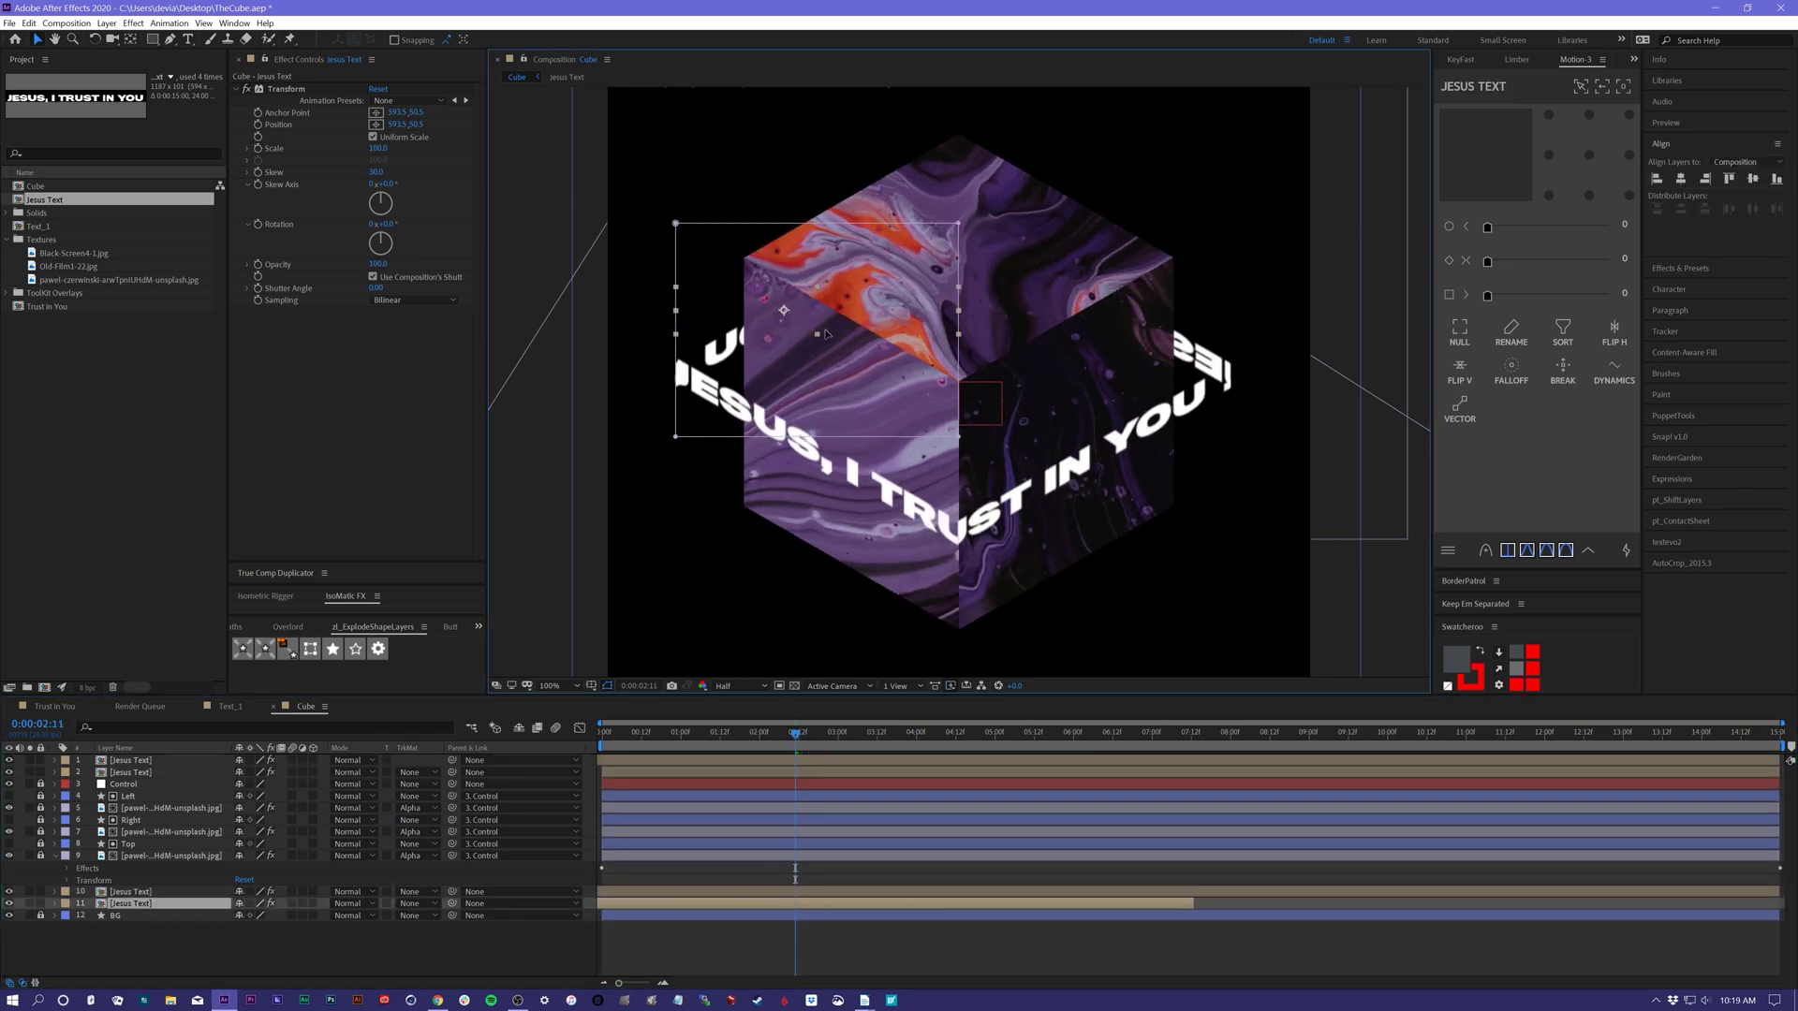
drag(1196, 903, 1783, 903)
- Check the rear text at around four to five seconds and shift its timing slightly earlier
drag(797, 735, 1038, 735)
drag(976, 895, 970, 896)
click(970, 904)
drag(1037, 734, 971, 802)
click(783, 361)
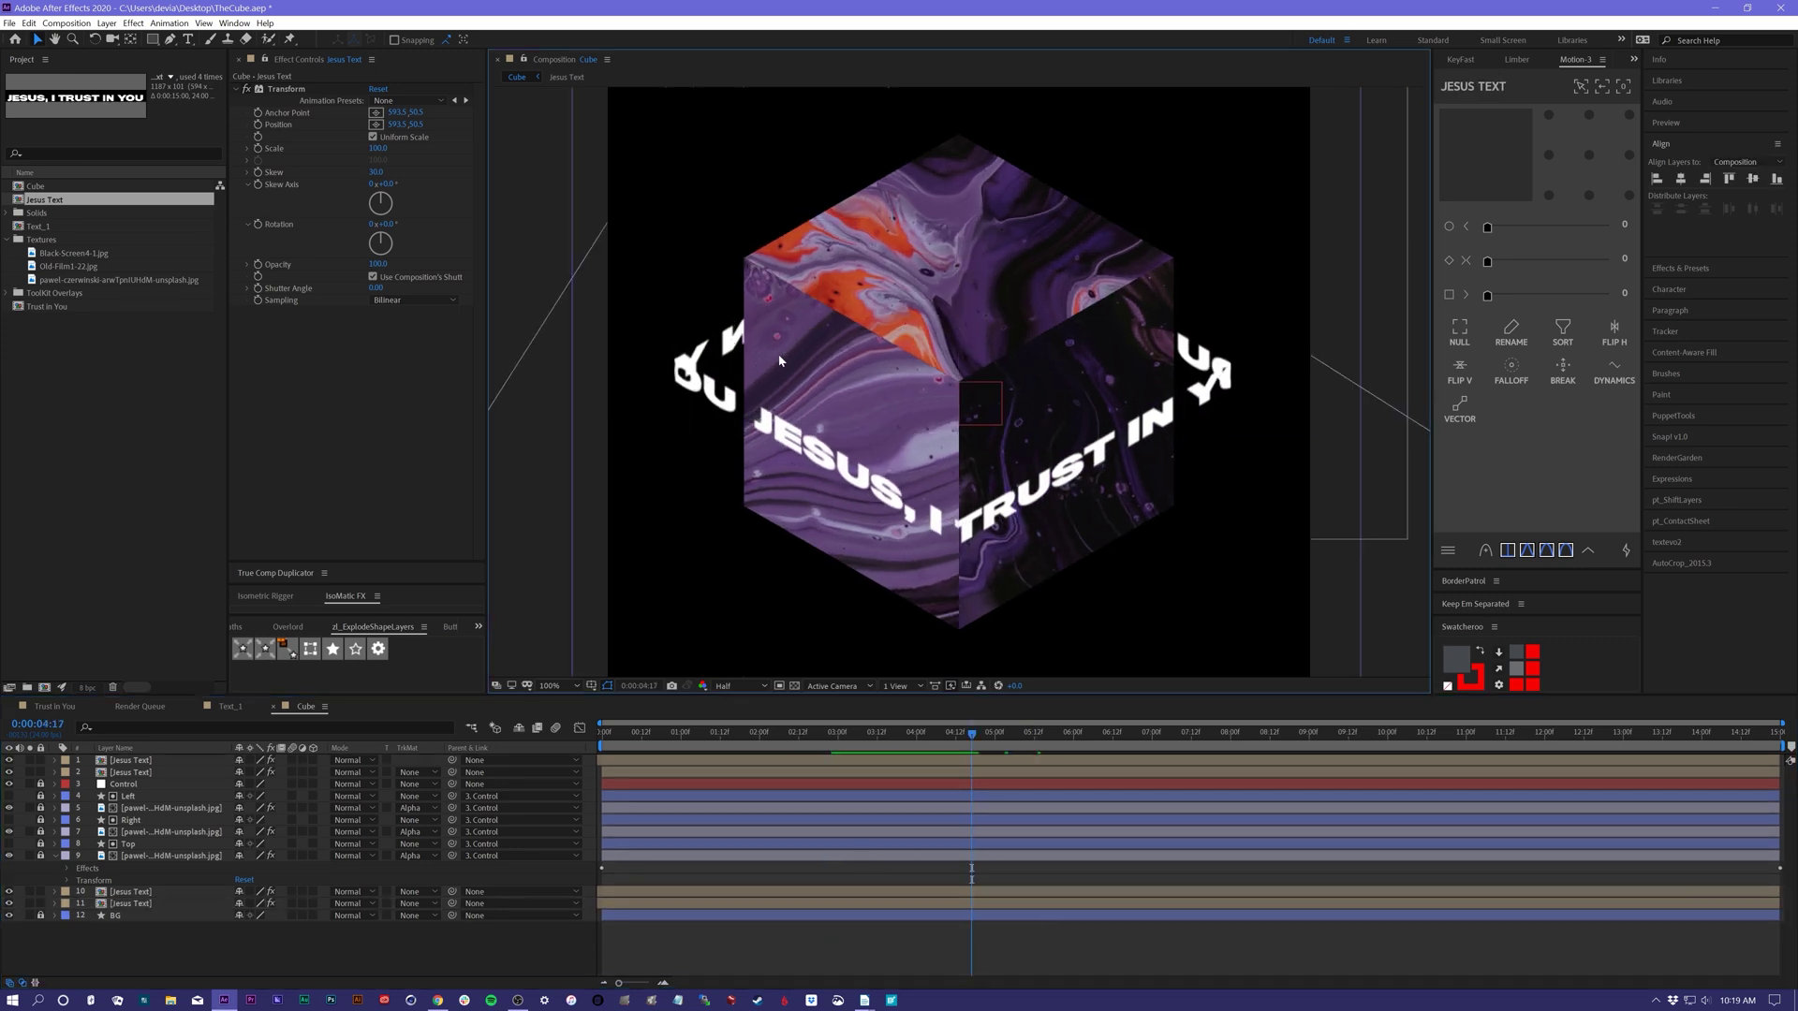
- Fine-tune the rear left text layer's timing, nudge it slightly upward, and preview the wrapped text
drag(983, 904, 976, 904)
drag(971, 735, 1024, 734)
drag(1012, 903, 1004, 904)
click(788, 315)
drag(1024, 734, 1100, 738)
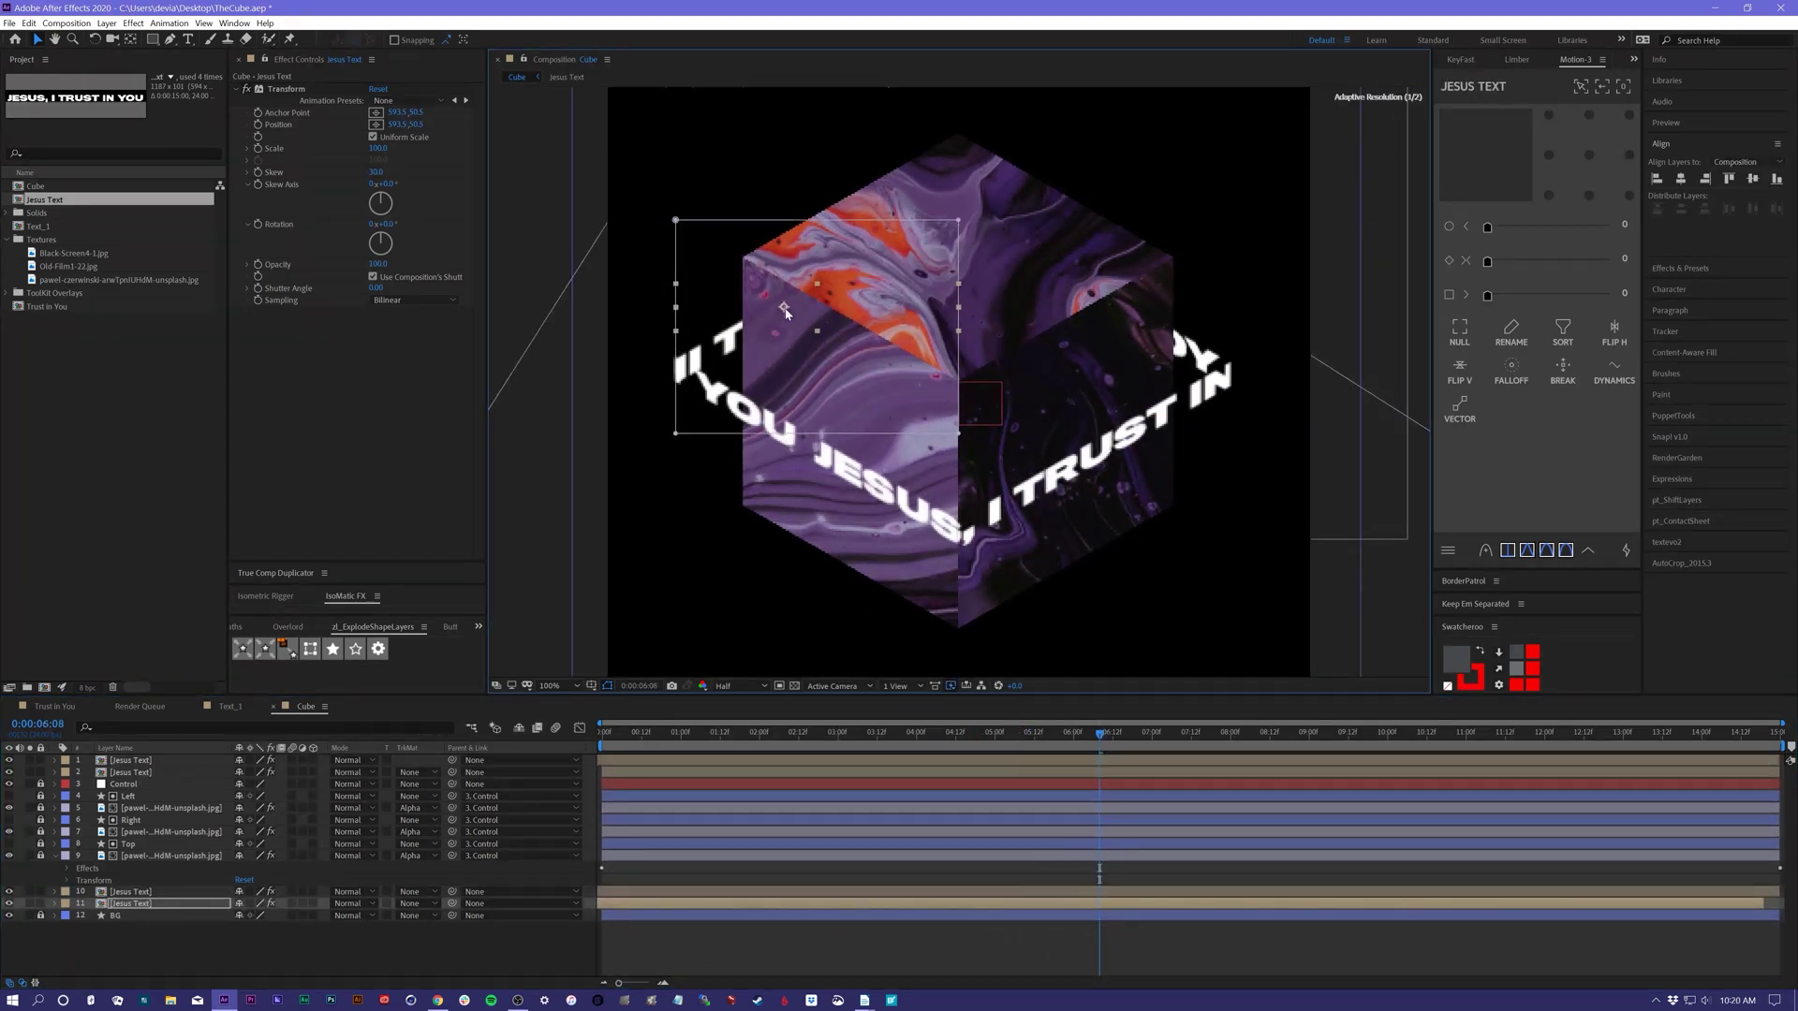
drag(787, 316, 784, 307)
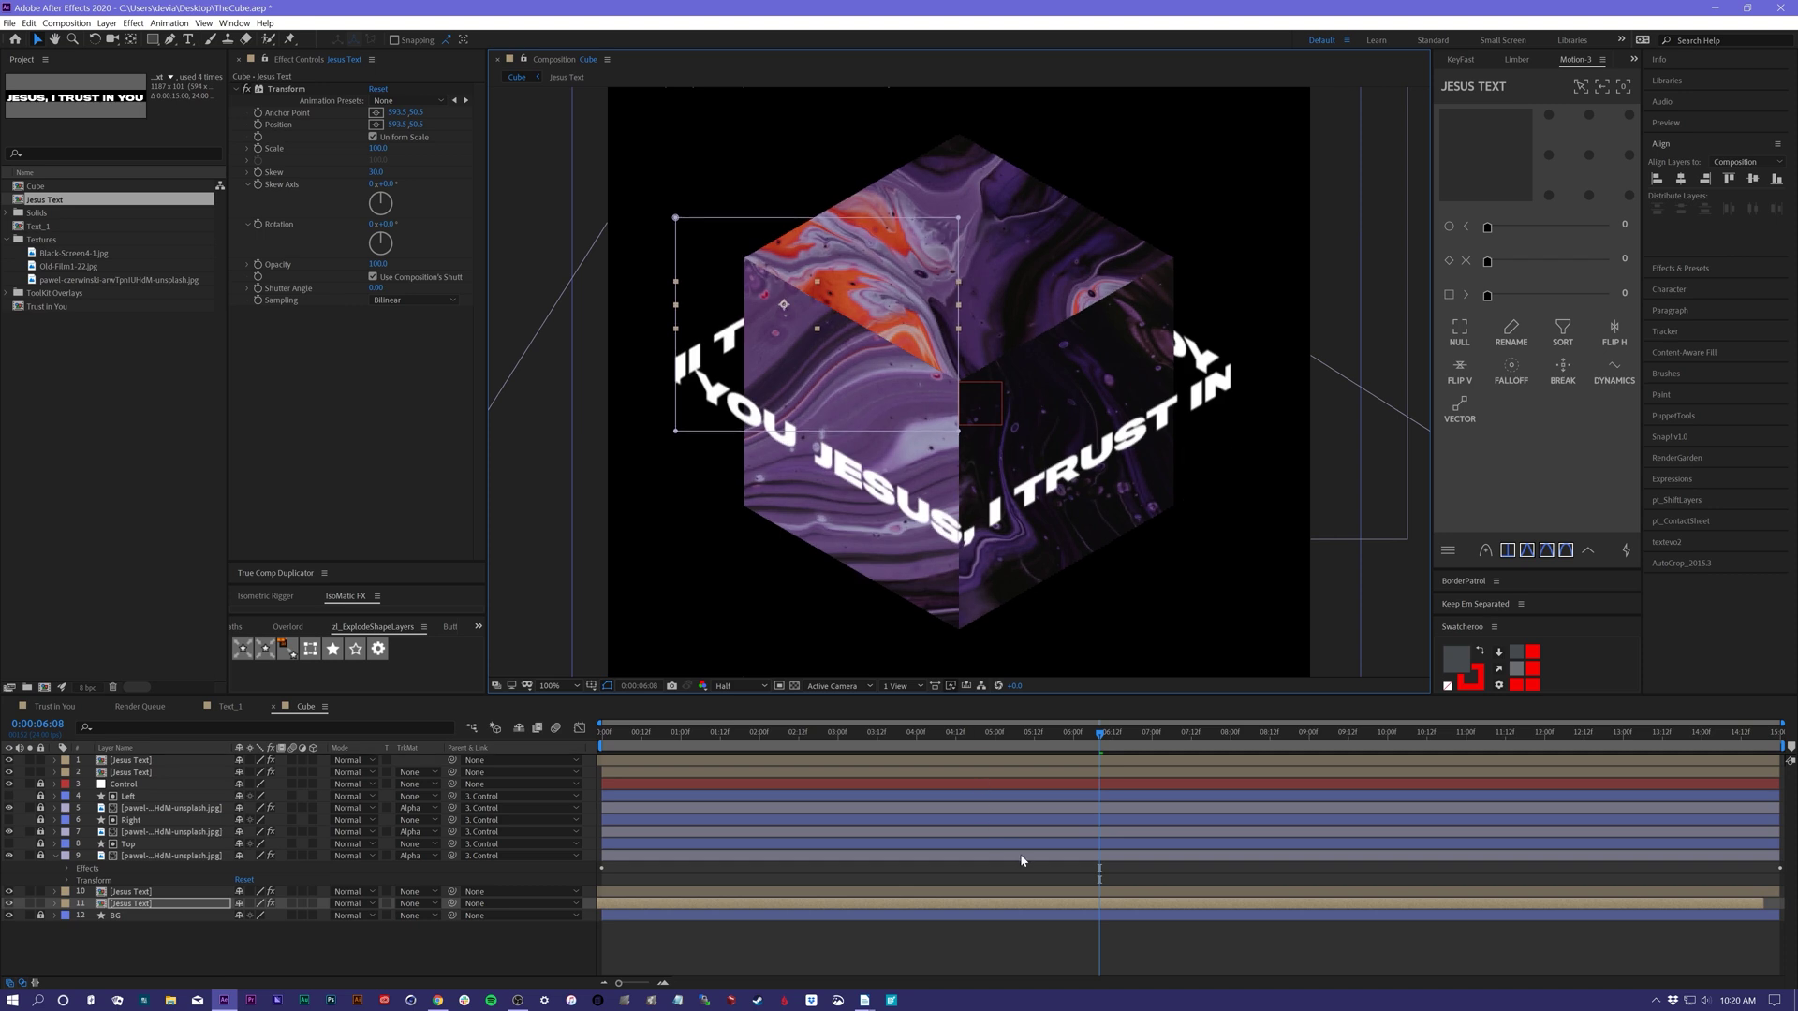
key(space)
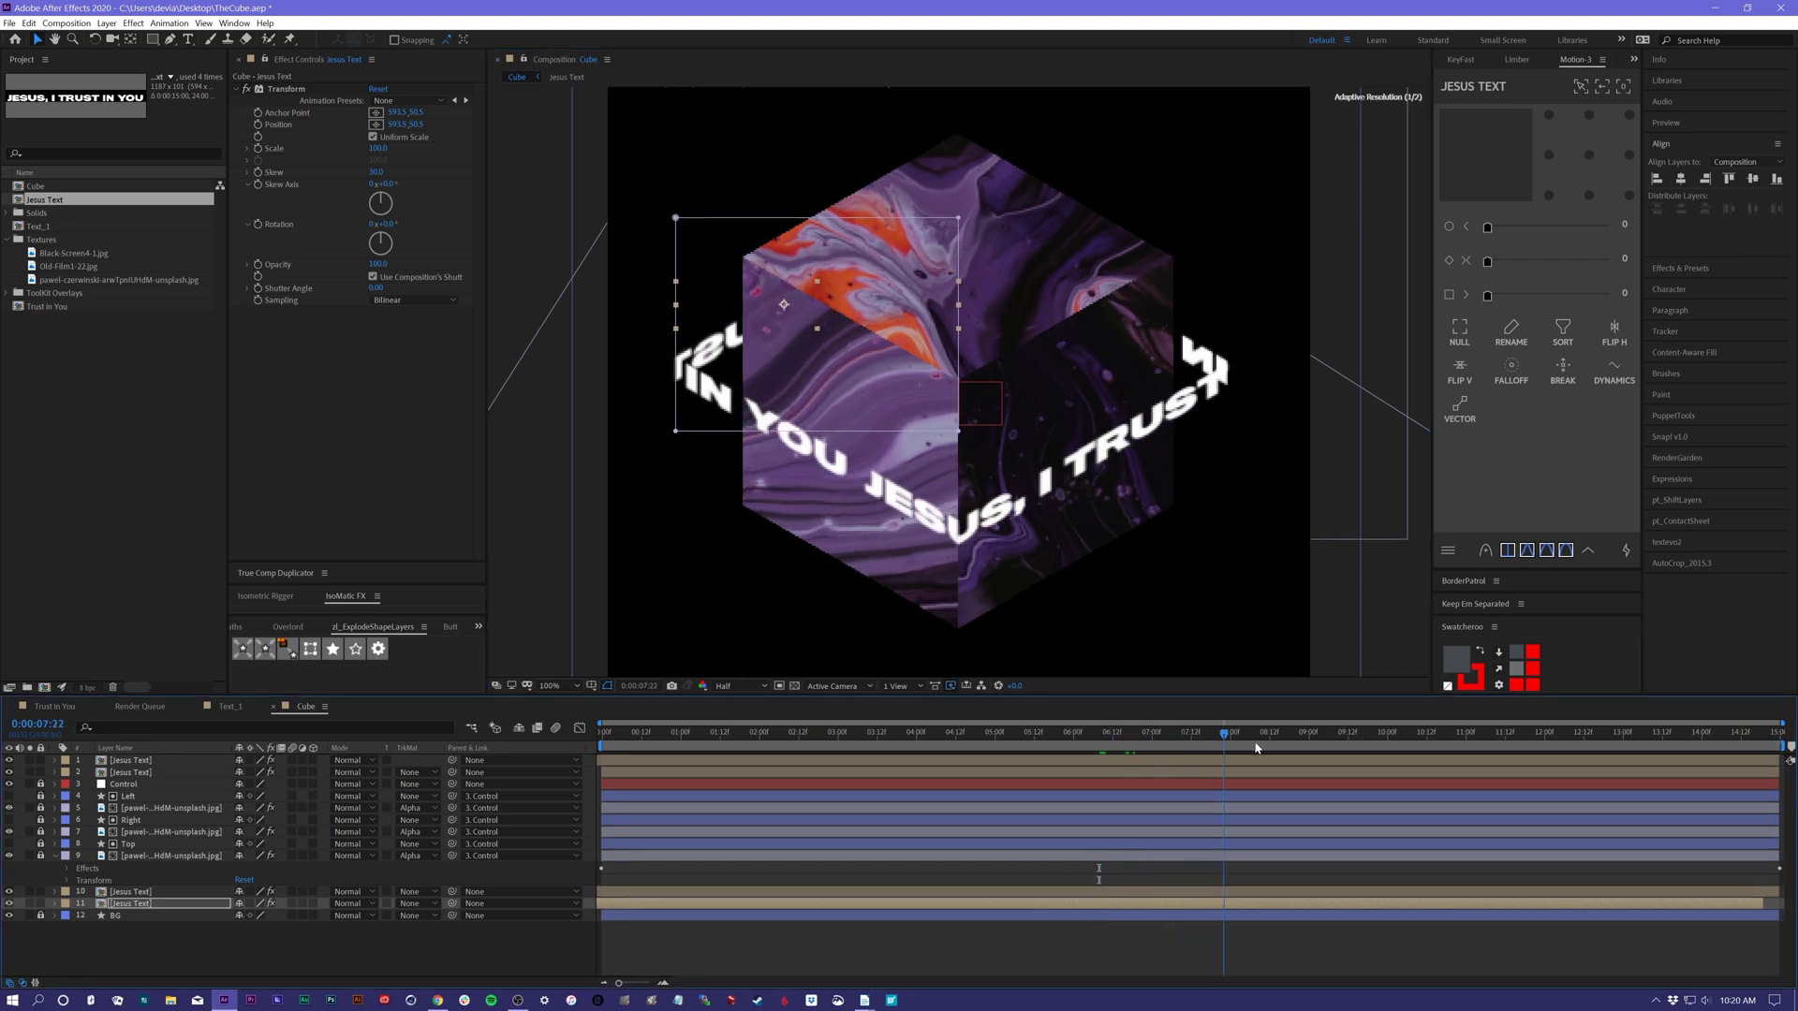
click(1264, 931)
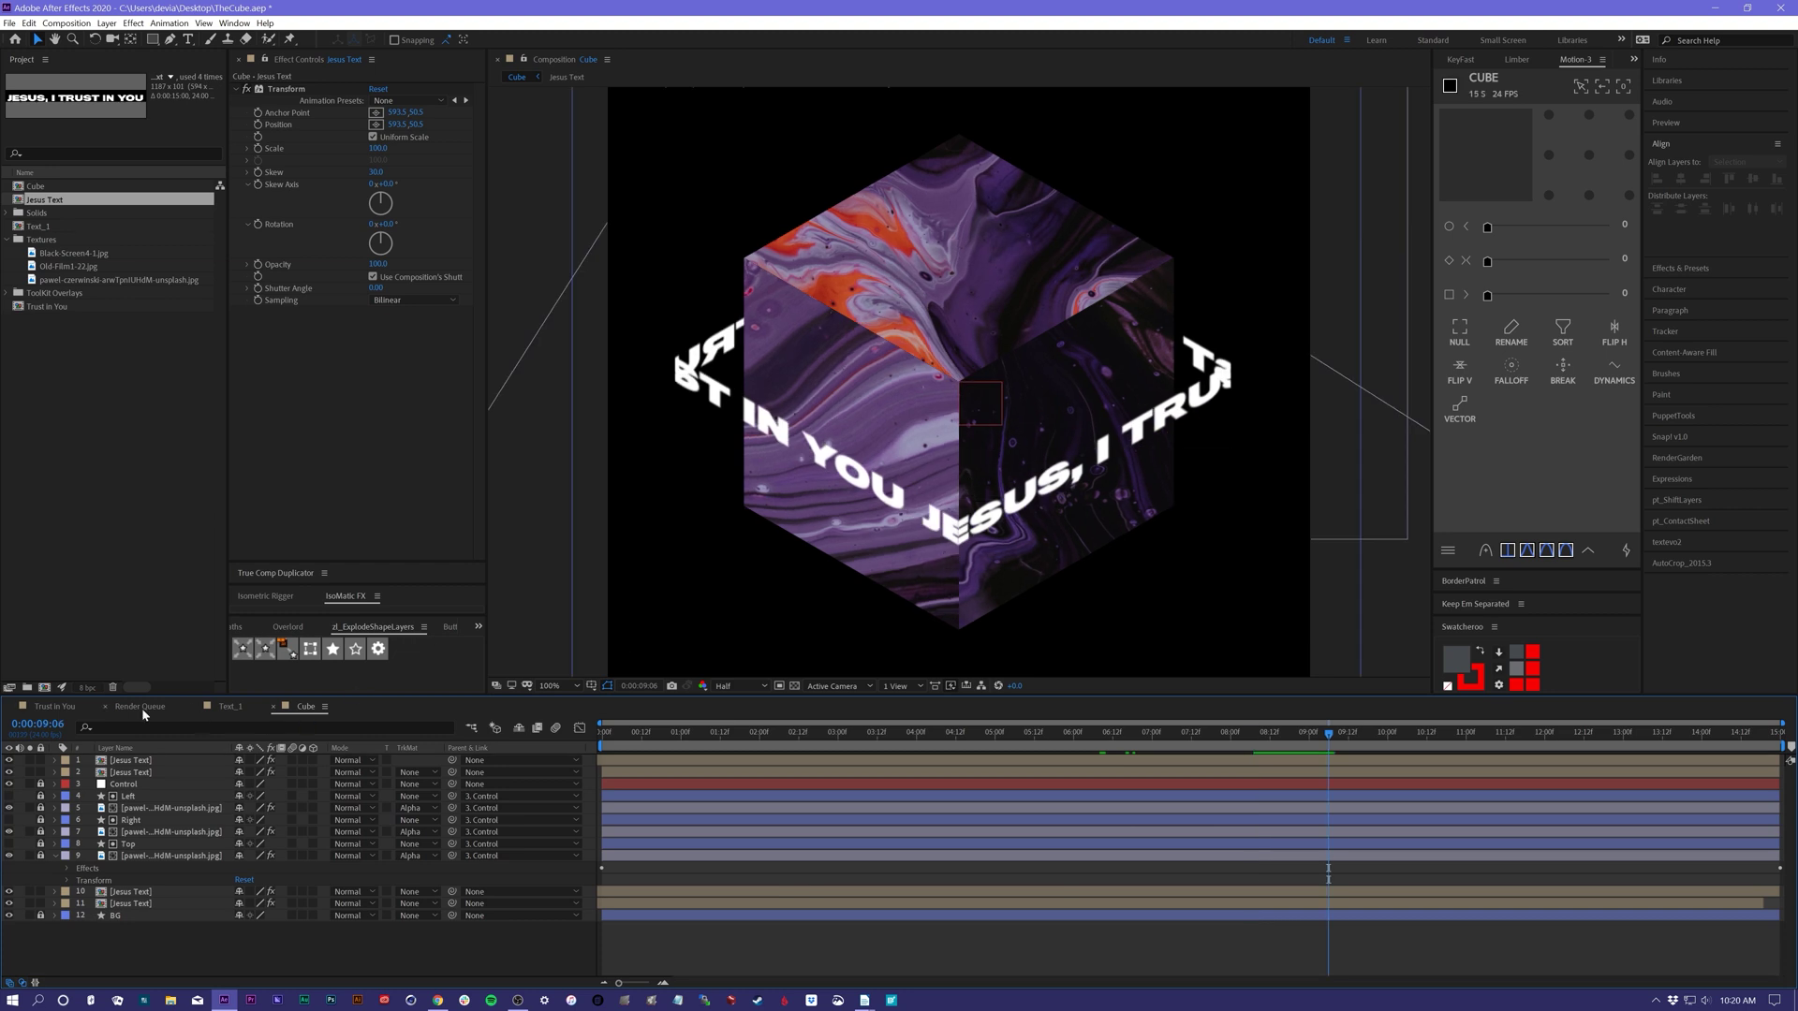
- Examine the finished Trust In You composition's layer stack, checking the Shape Layer 2 matte used for the rear text
click(48, 708)
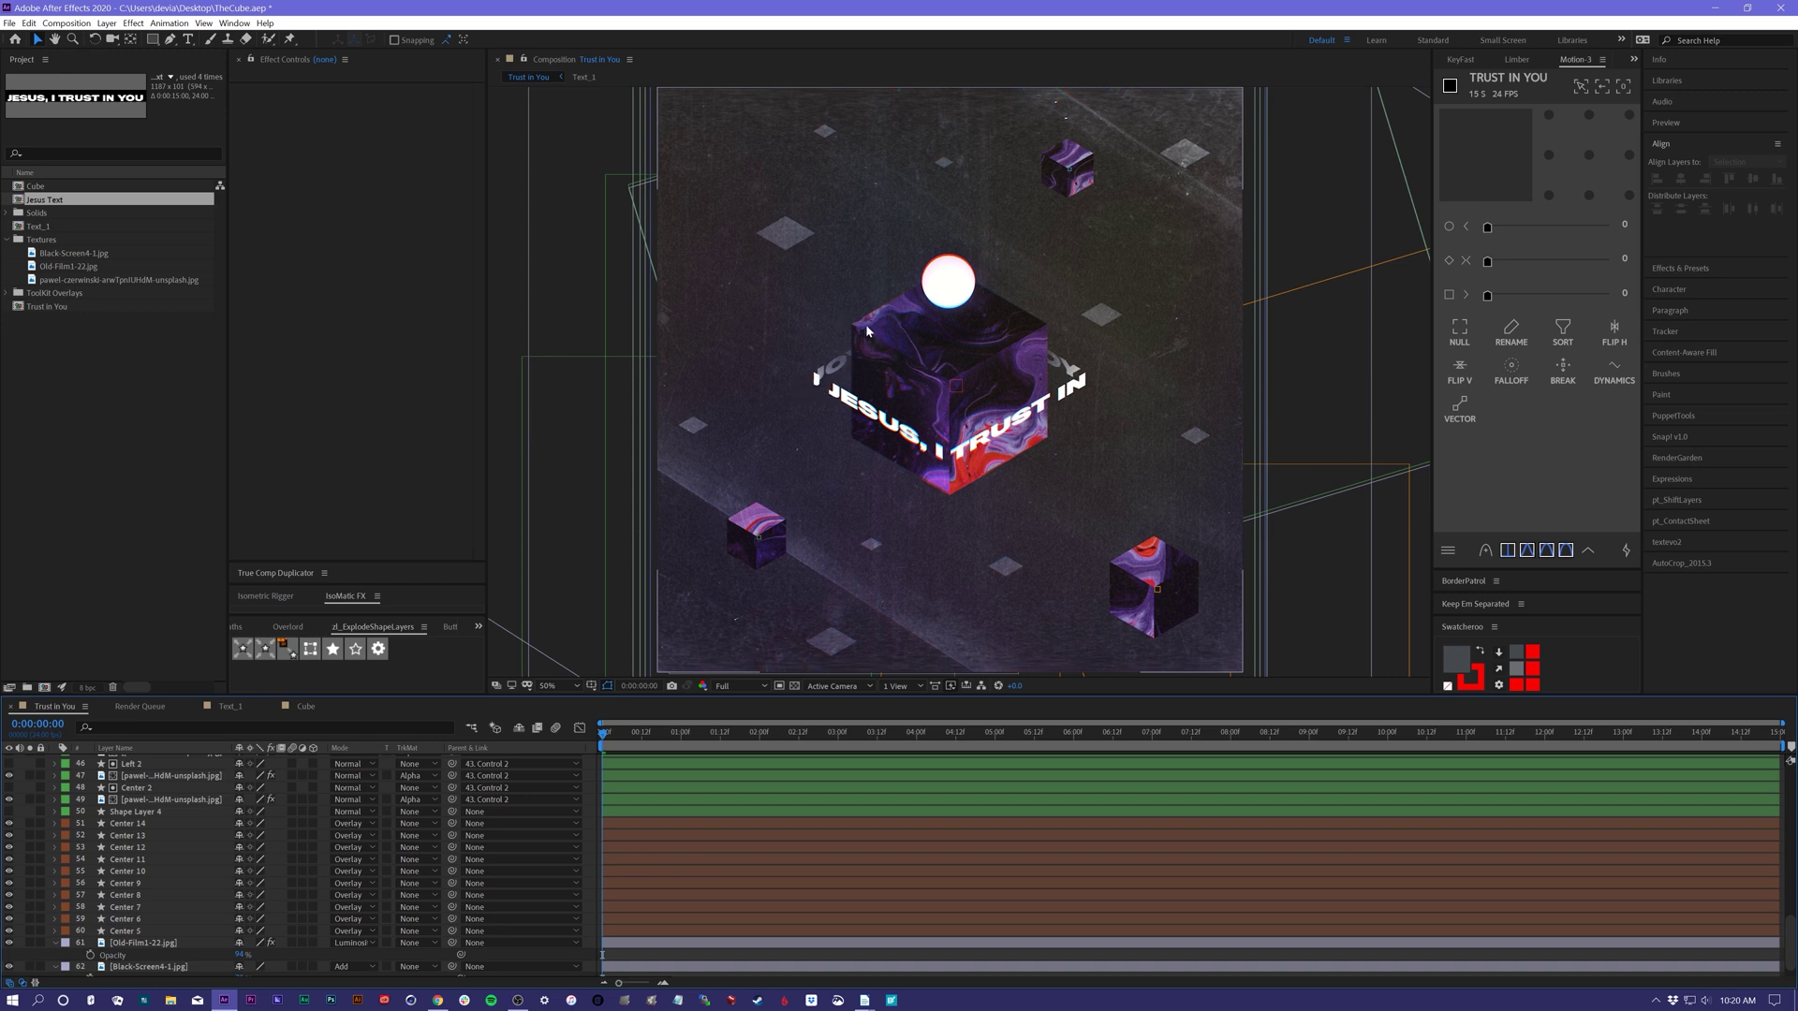
click(306, 707)
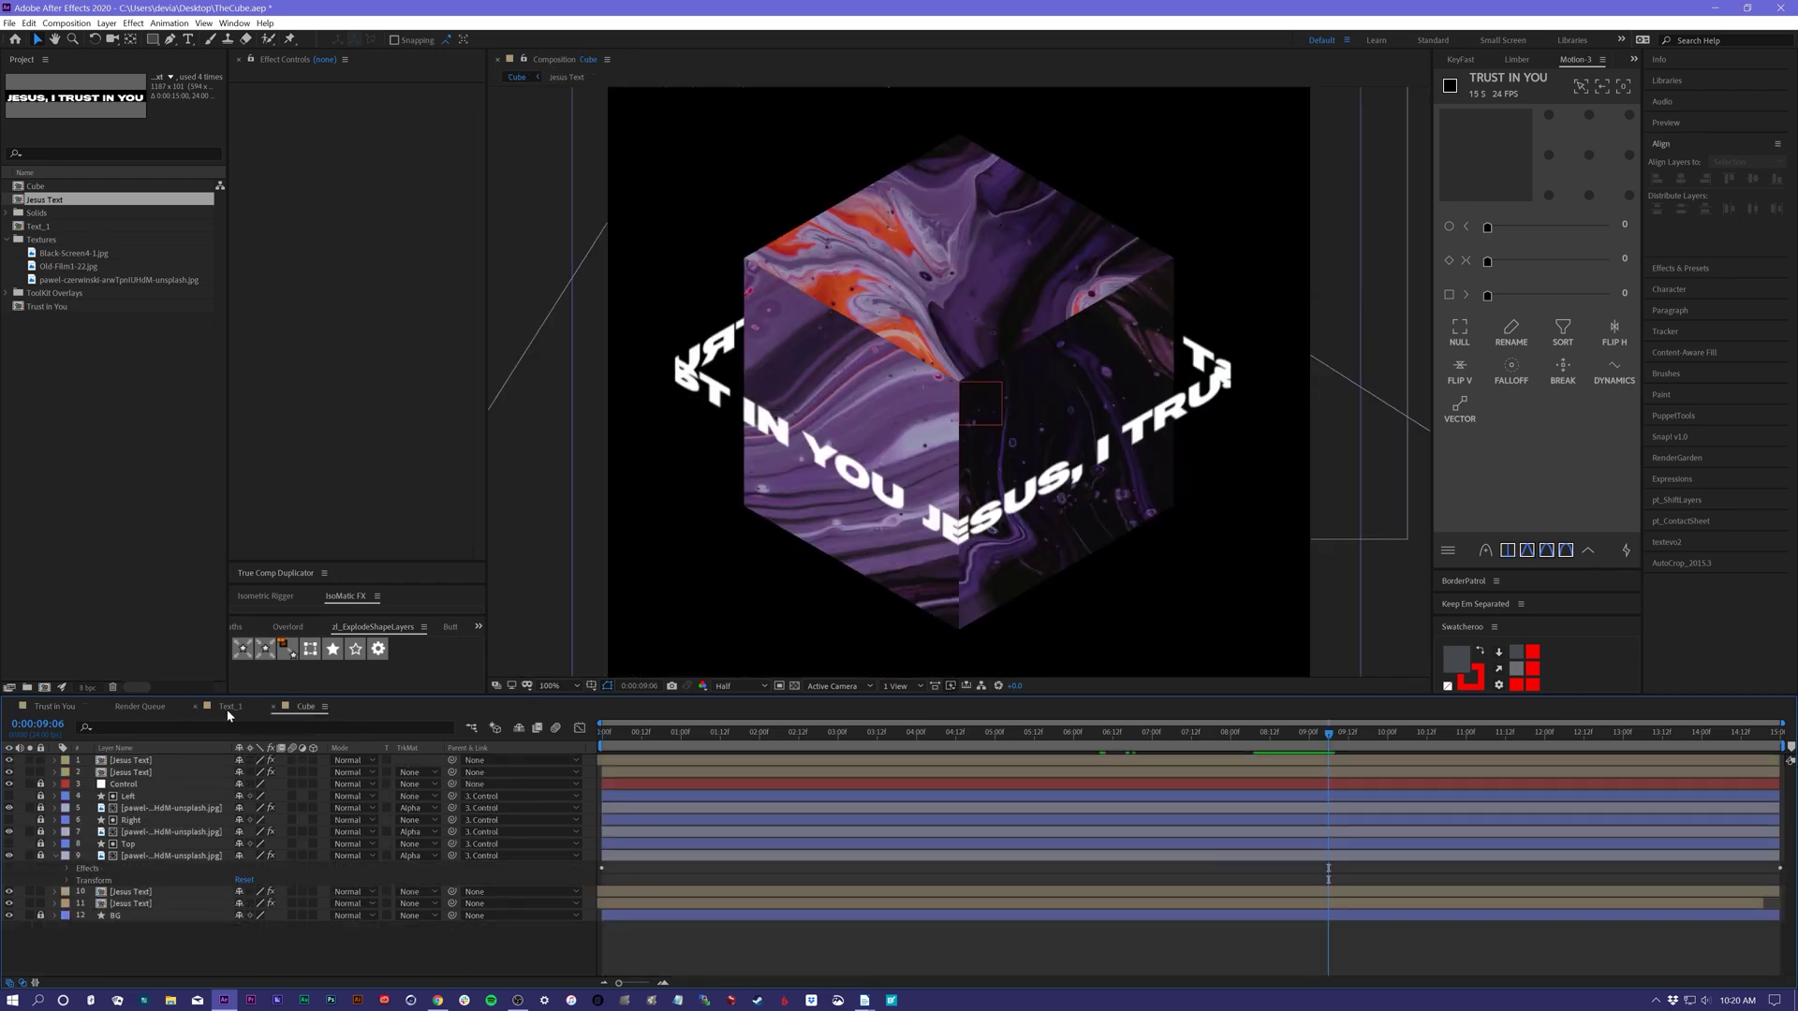
click(65, 708)
scroll(159, 845, up, 10)
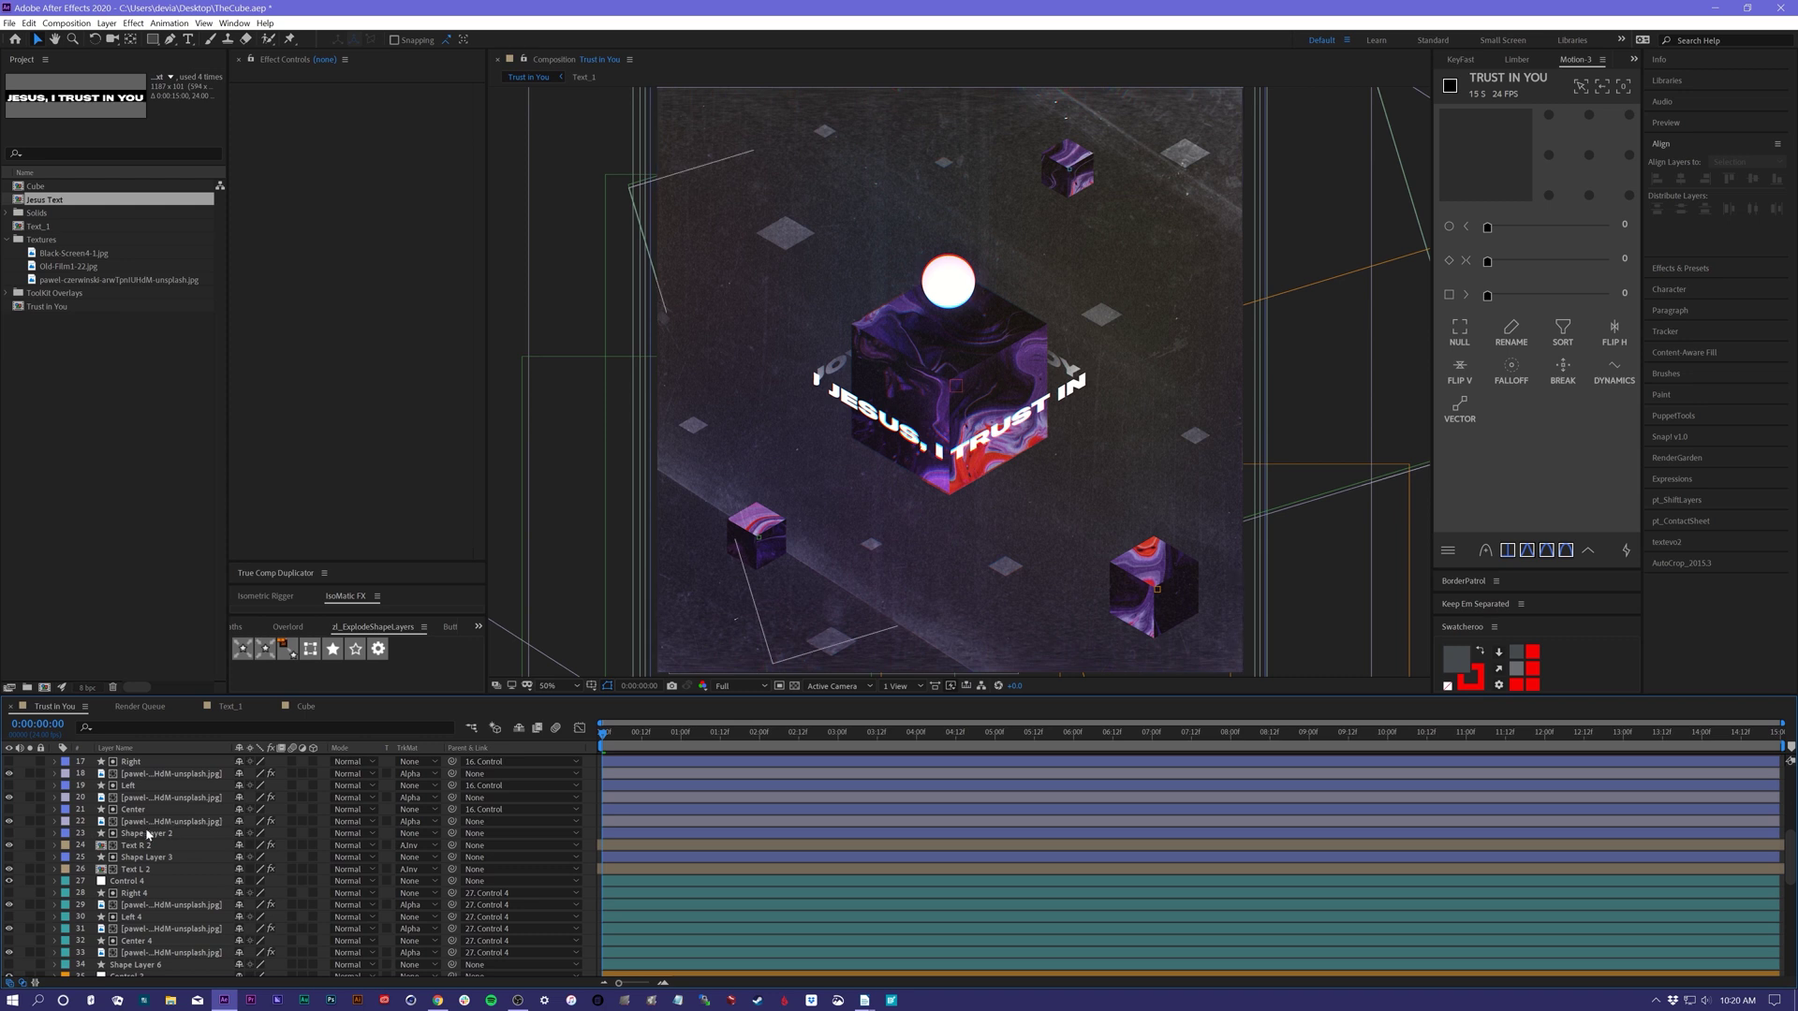
click(154, 822)
click(182, 834)
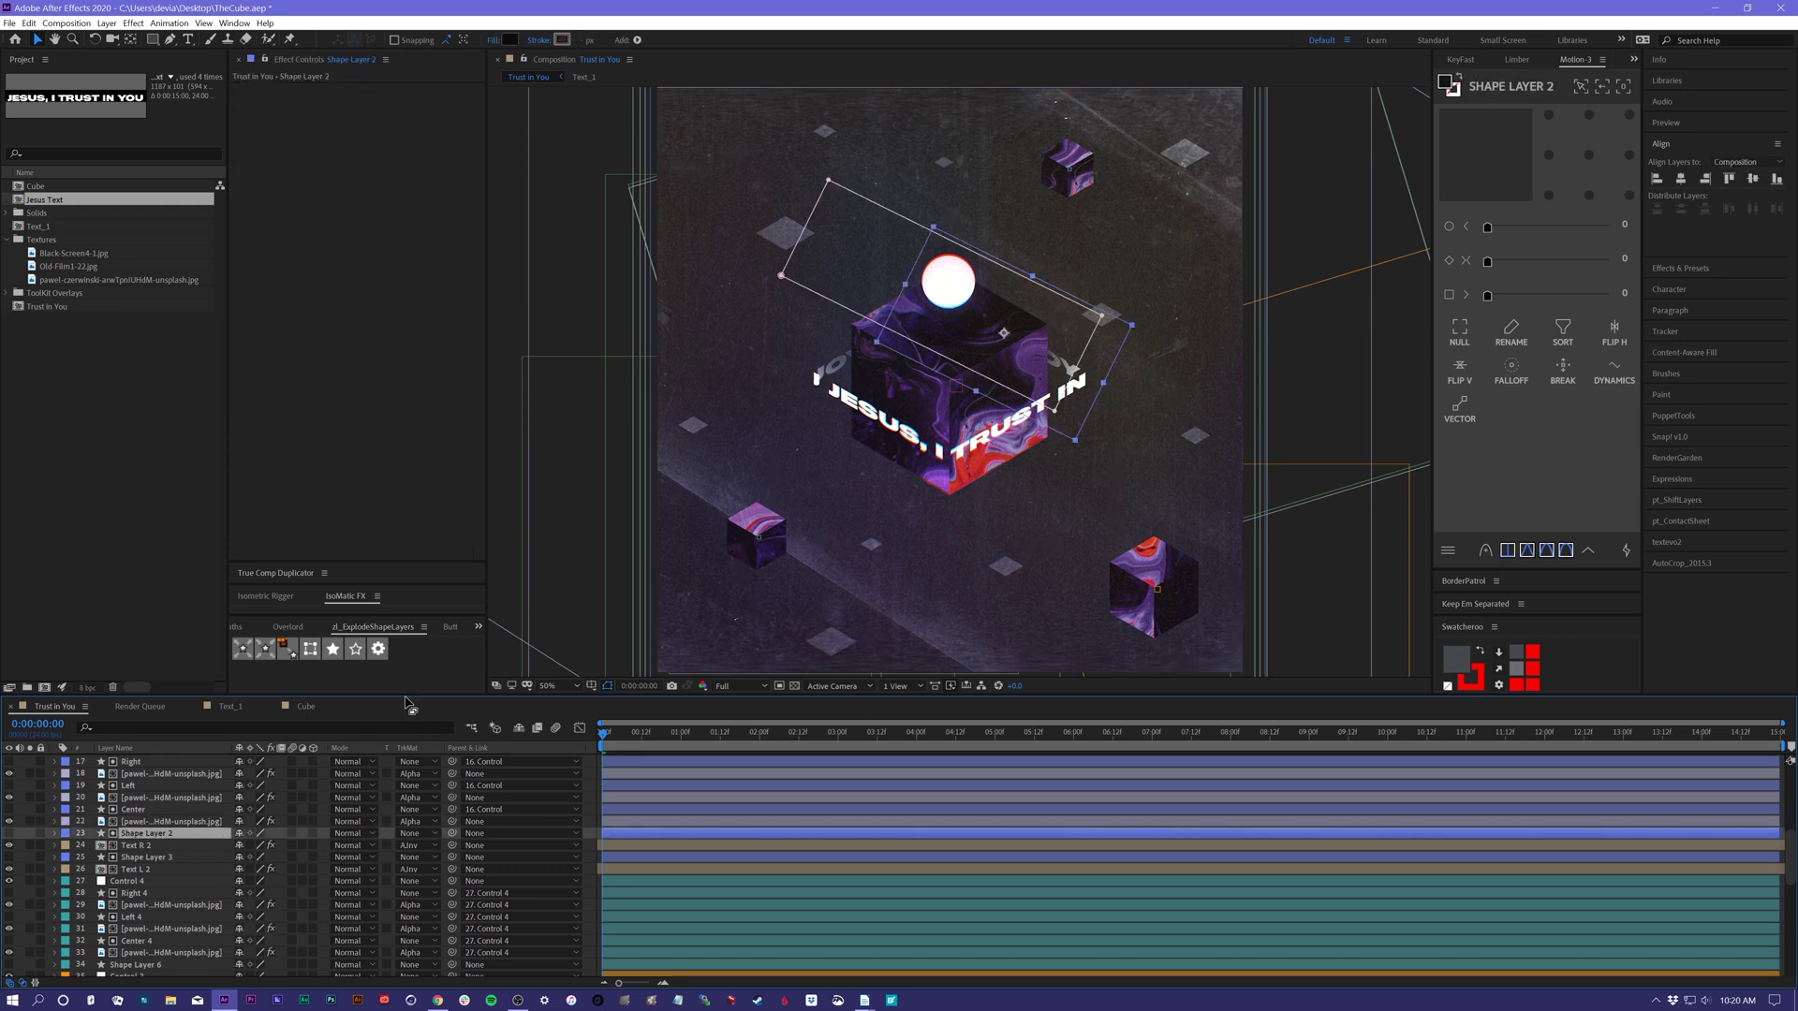
- Return to the Cube composition and collapse all the revealed layer properties, leaving no layer selected
click(305, 707)
click(875, 891)
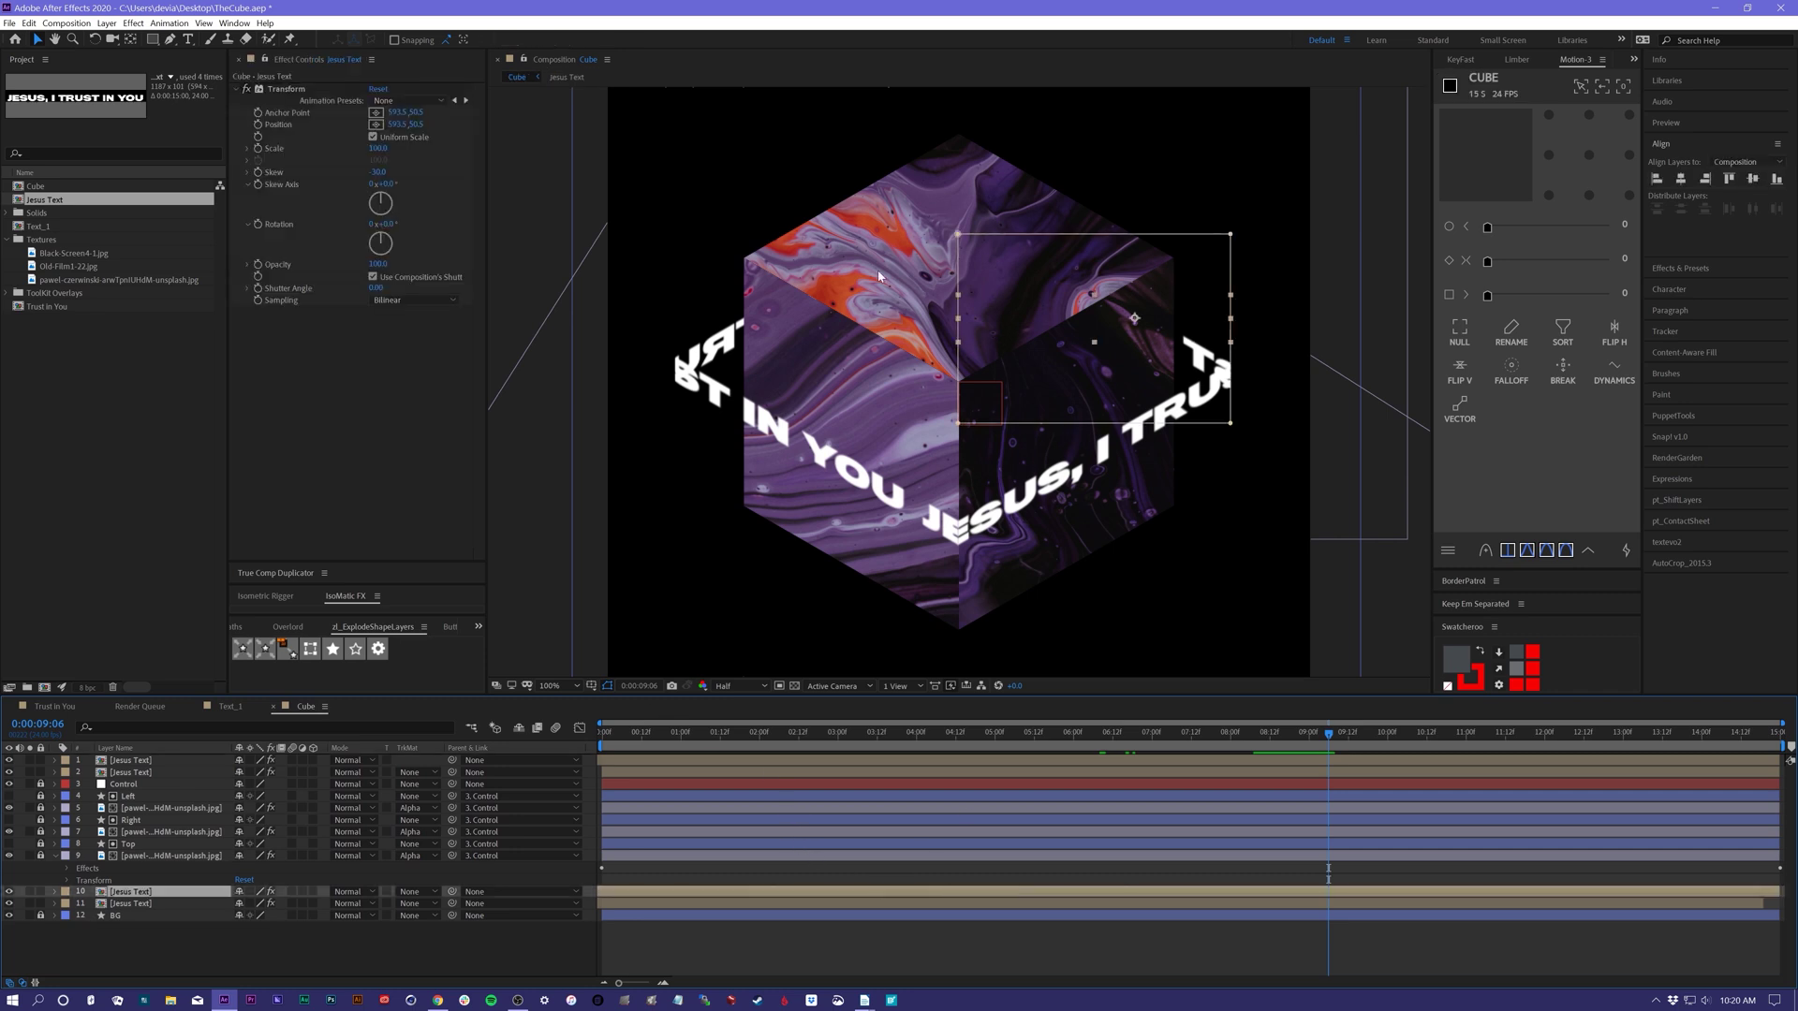
click(826, 923)
key(u)
key(u)
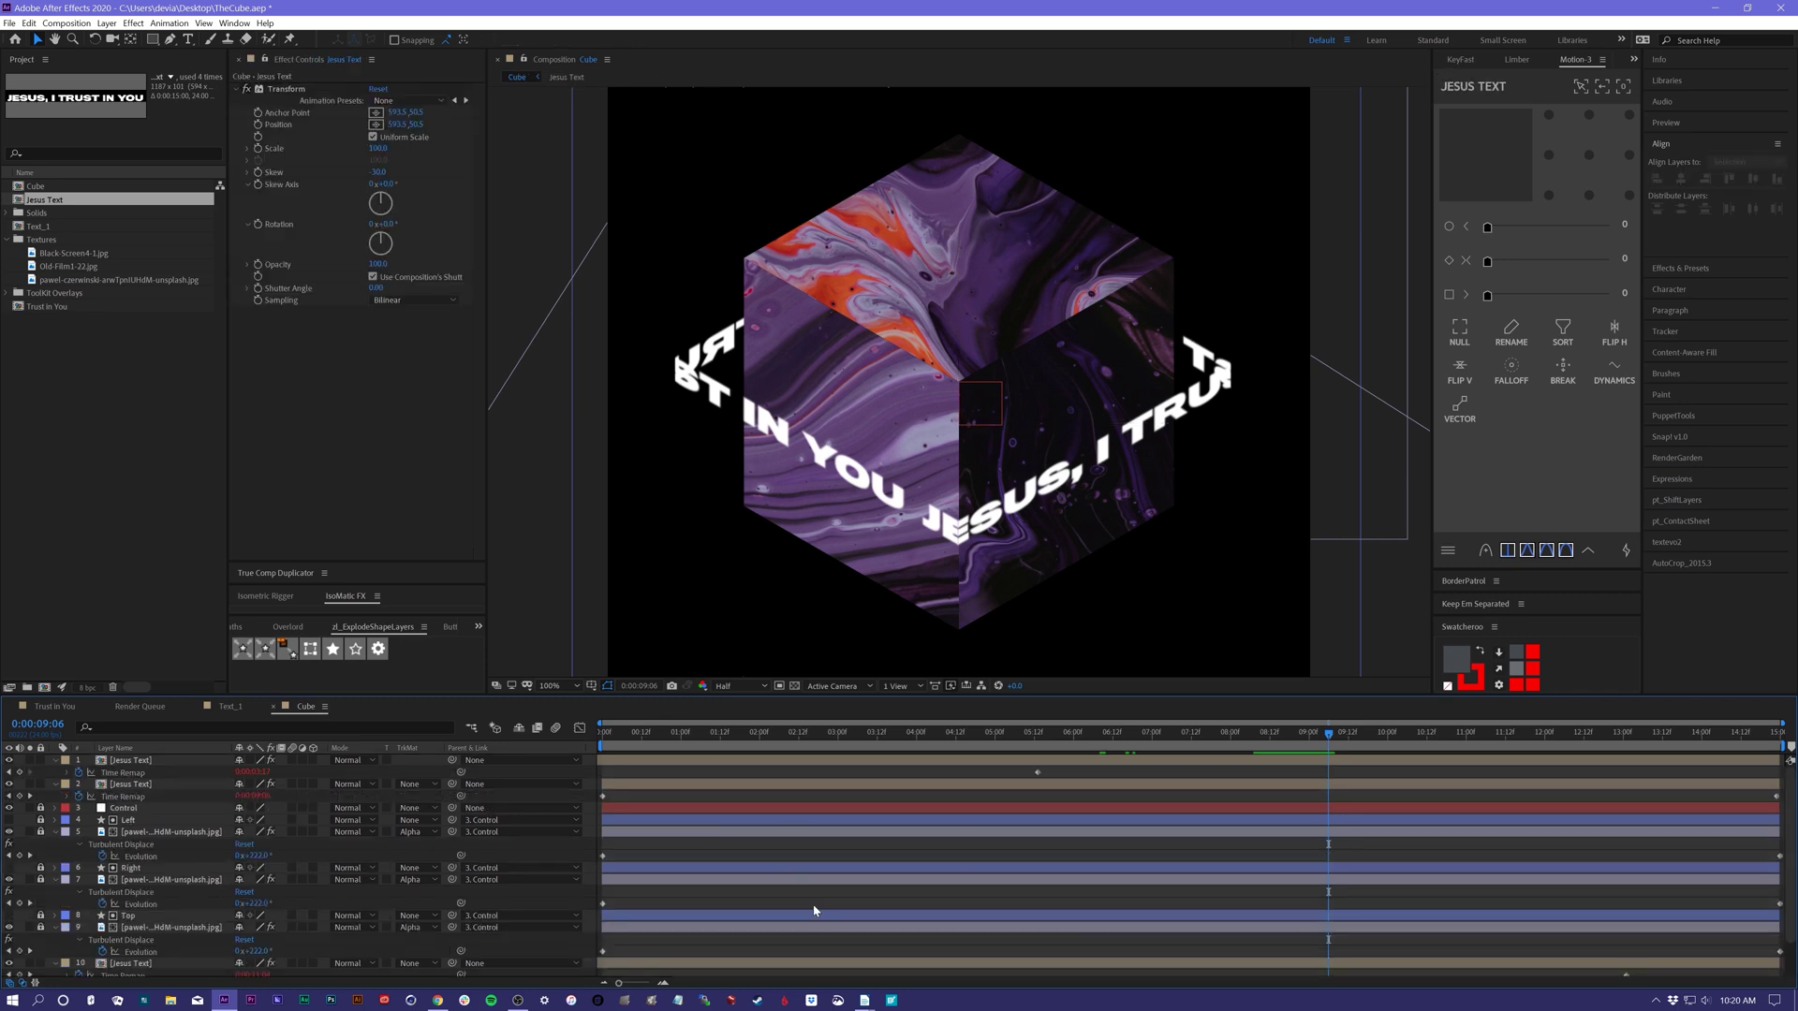
key(u)
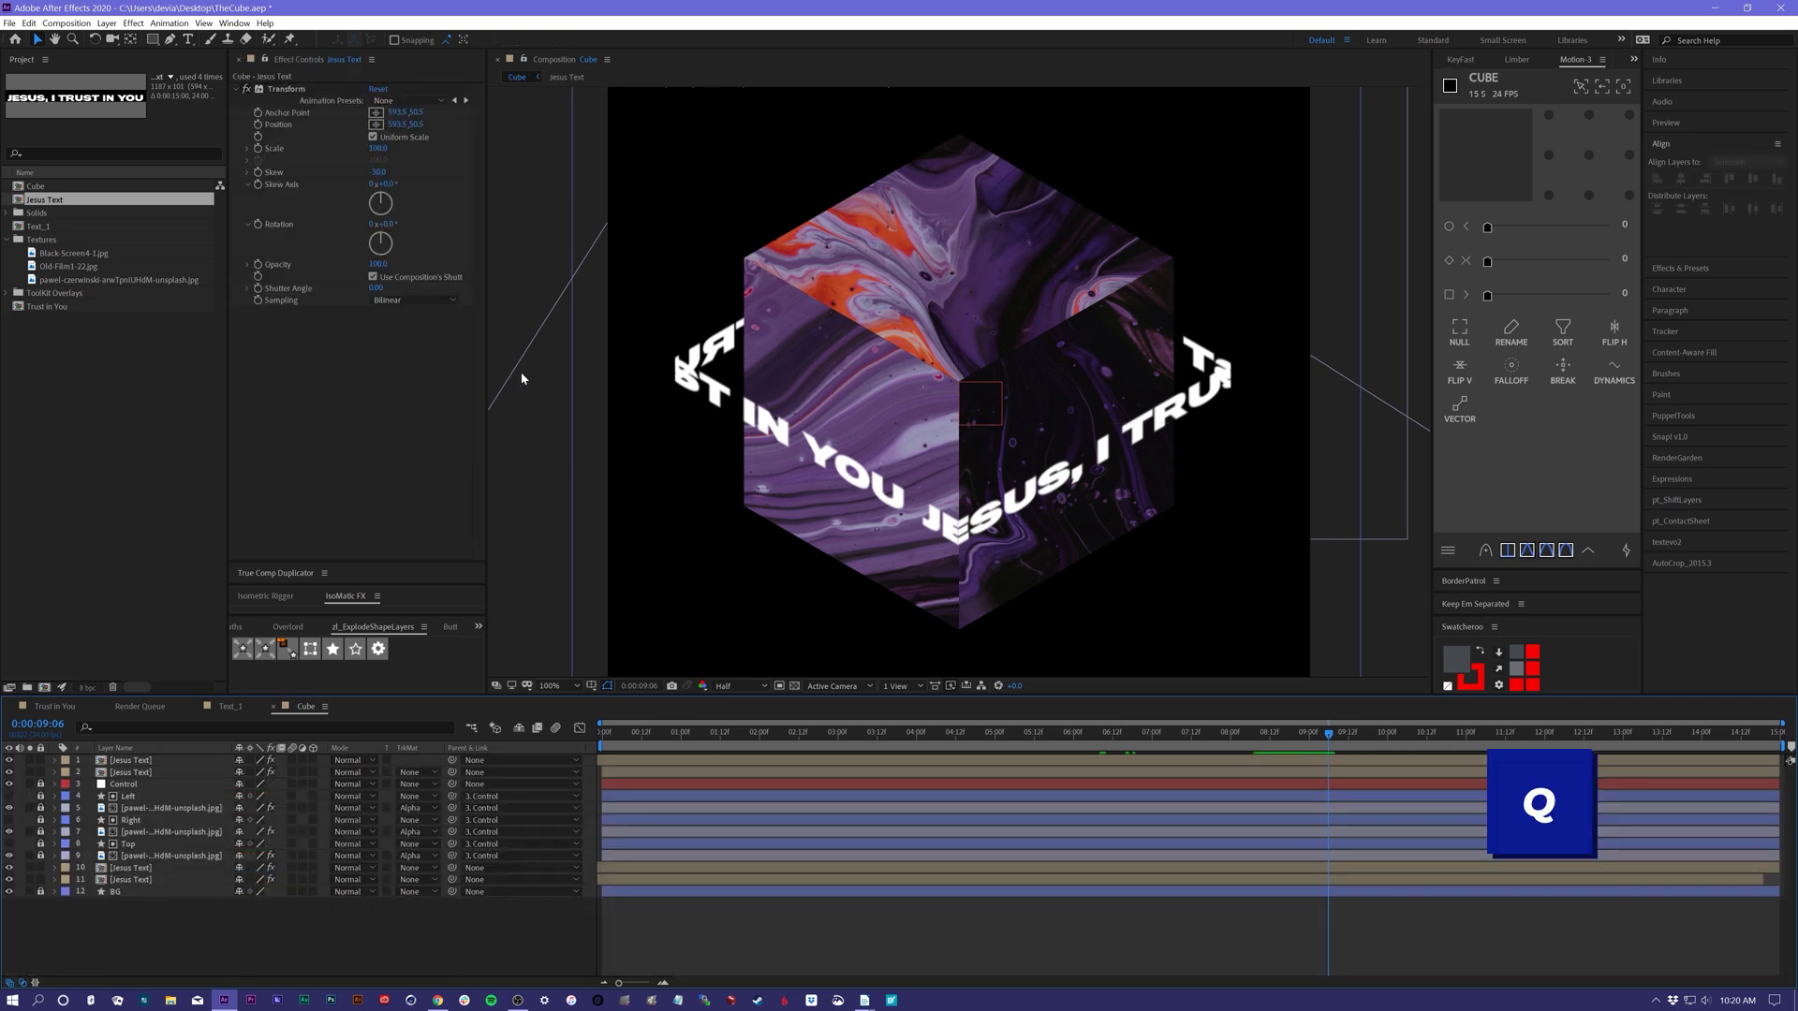
- Draw a red rectangle shape layer covering the rear text and extend its start to the composition's beginning
key(q)
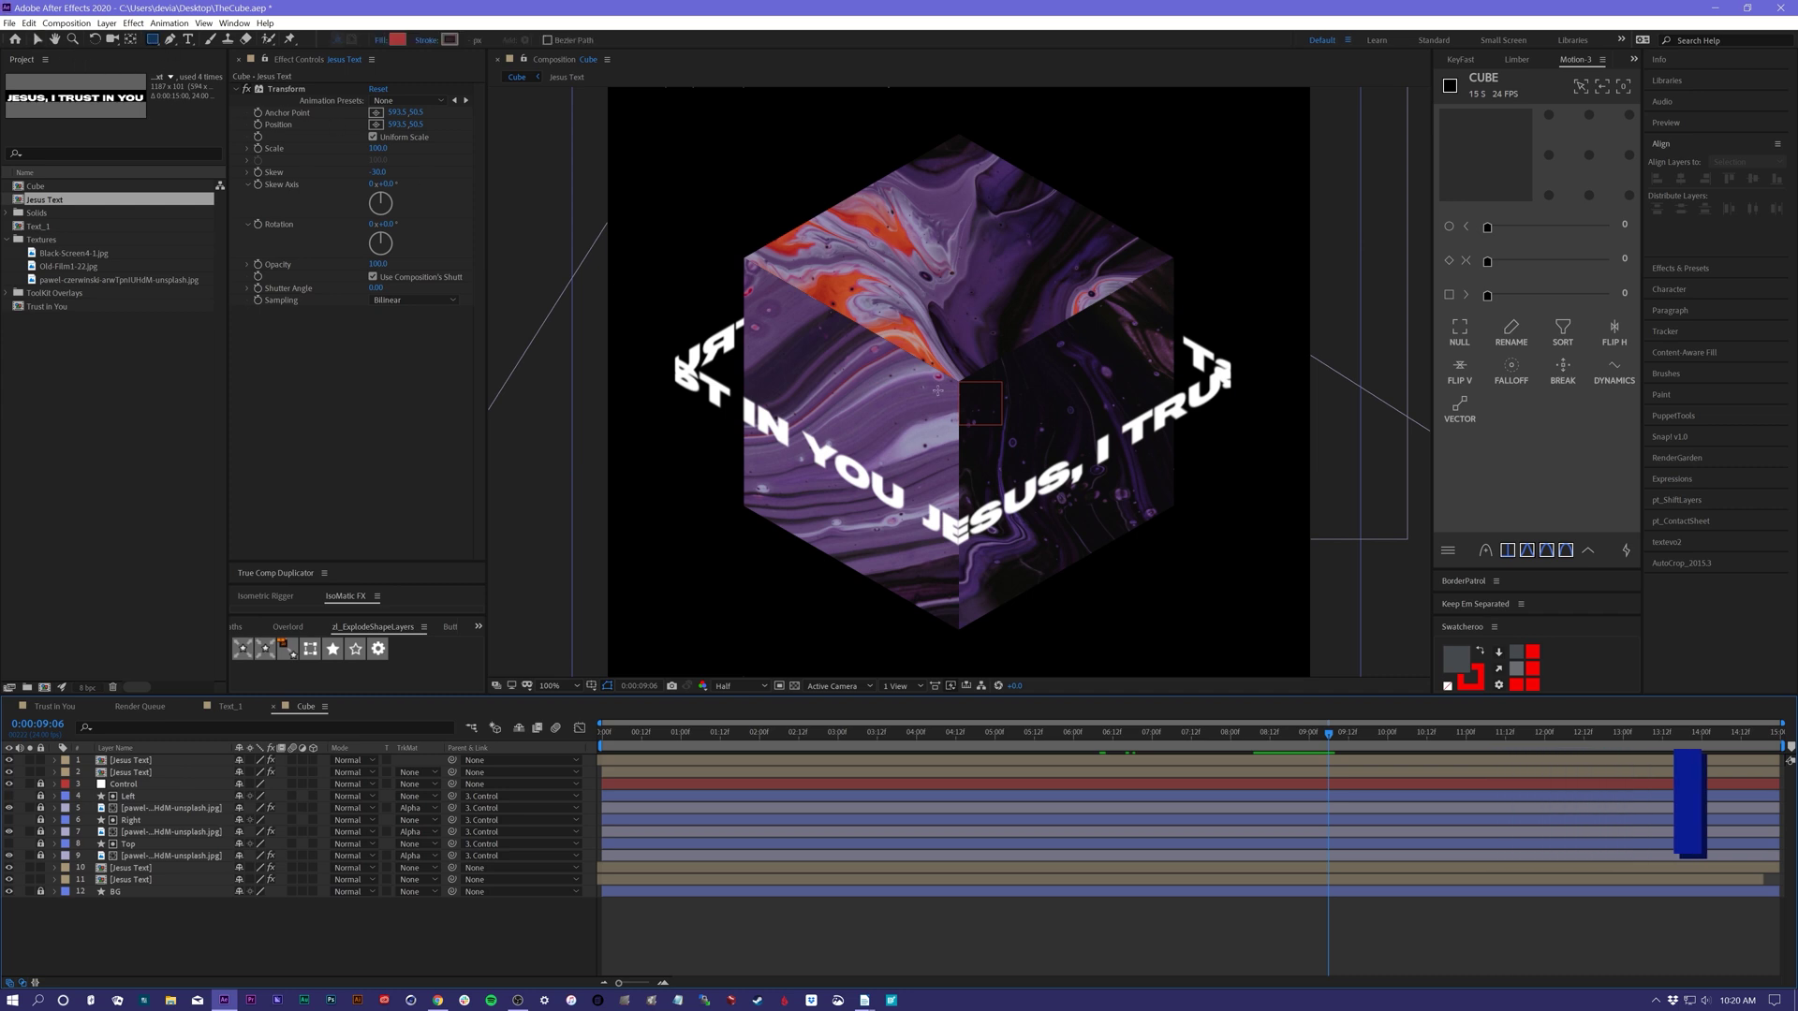
drag(712, 221, 1253, 419)
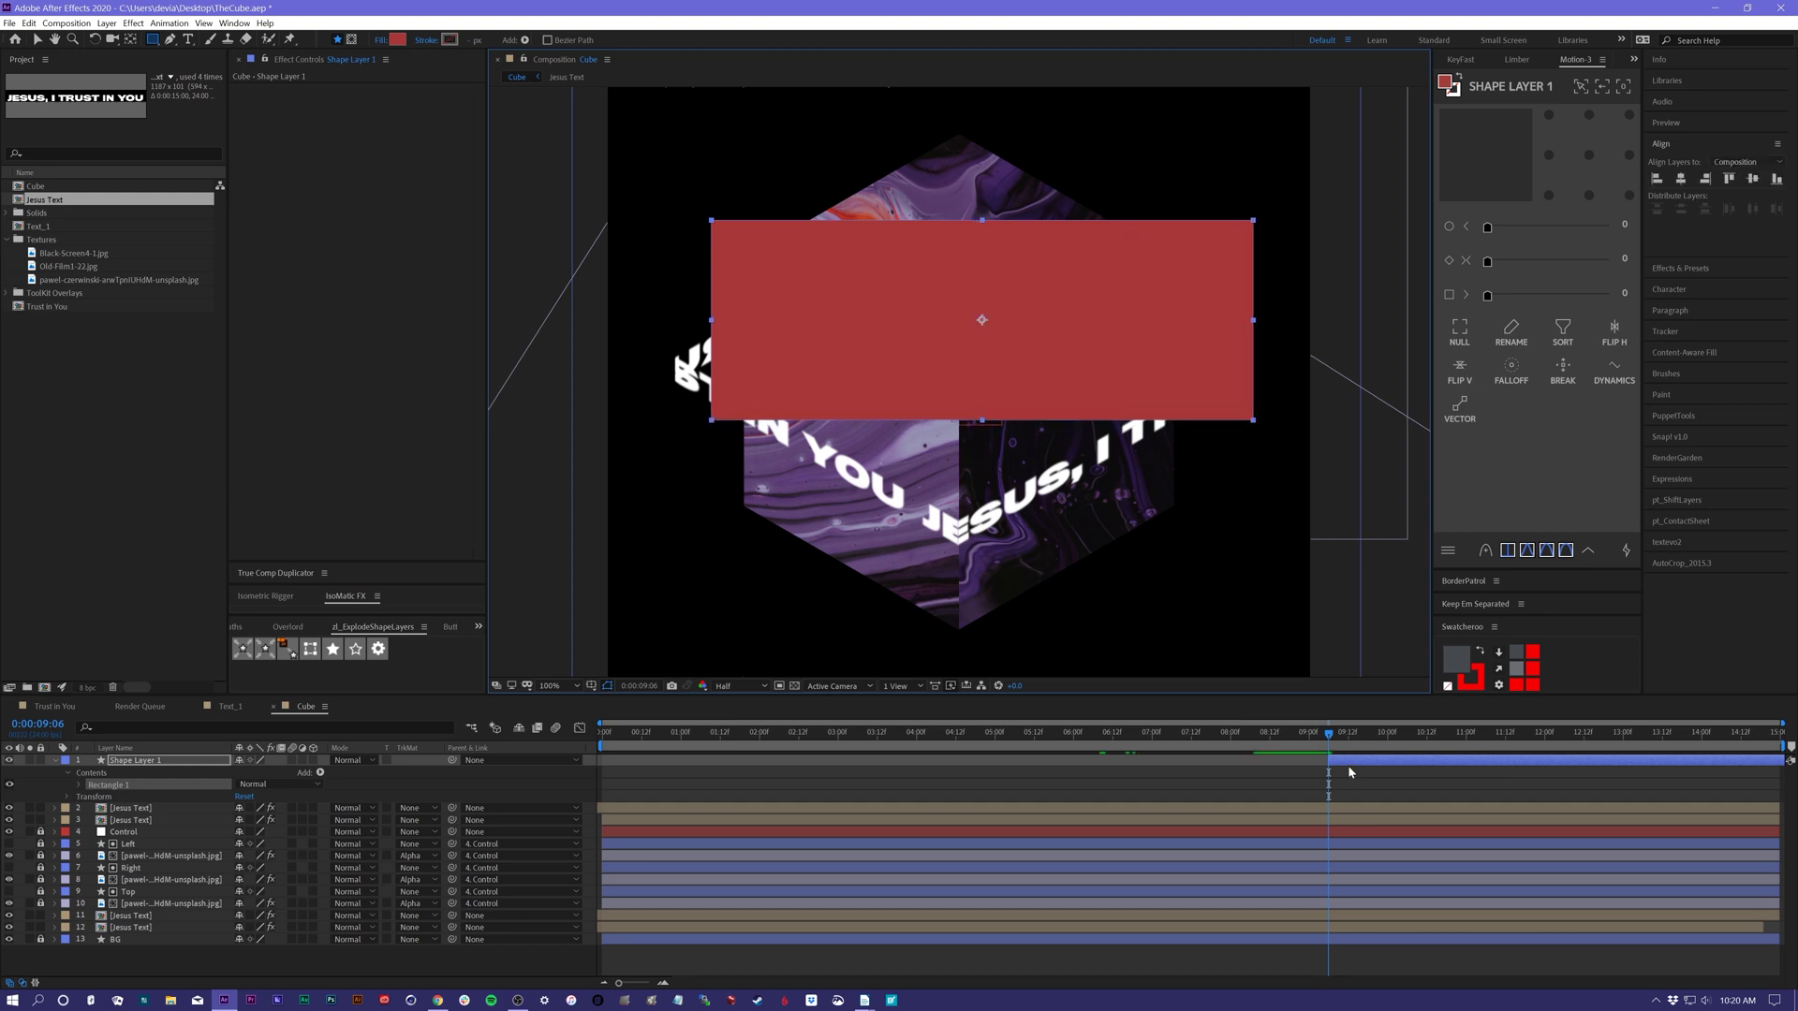
drag(1330, 761, 622, 778)
key(Home)
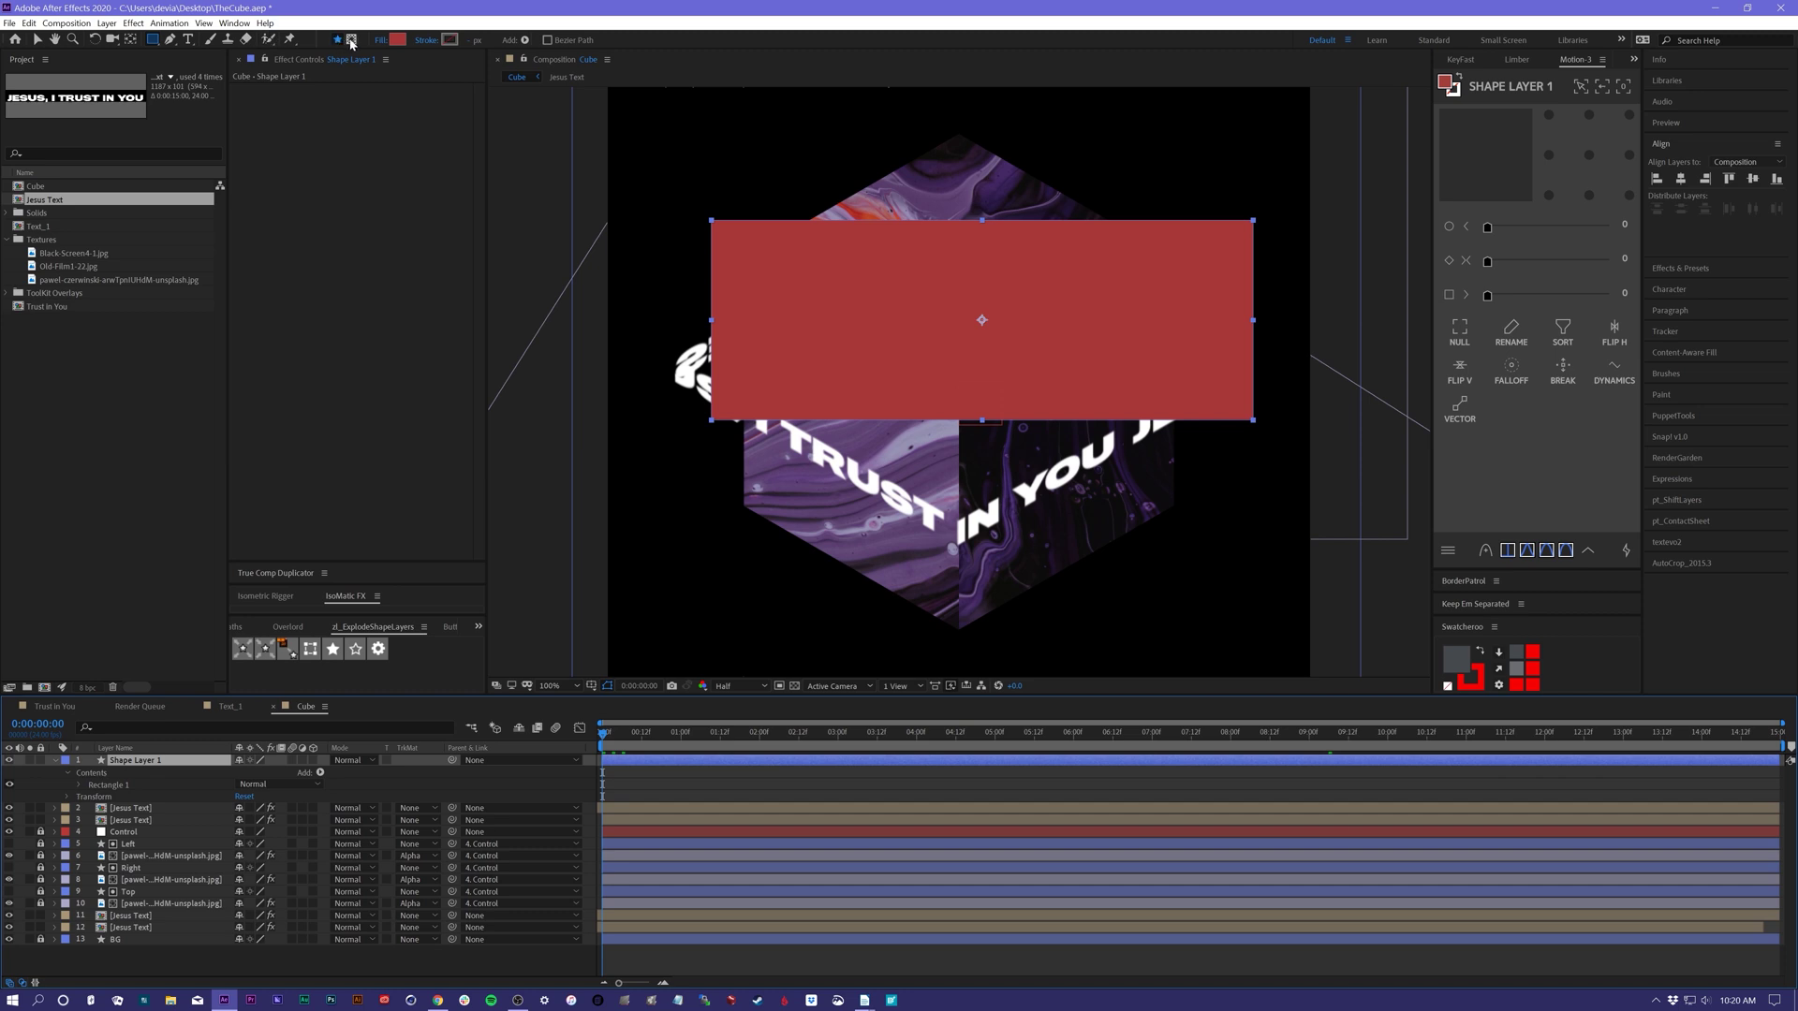
- Add a wide rectangular mask to the red shape layer, feather it softly, and pull its right edge inward
click(351, 40)
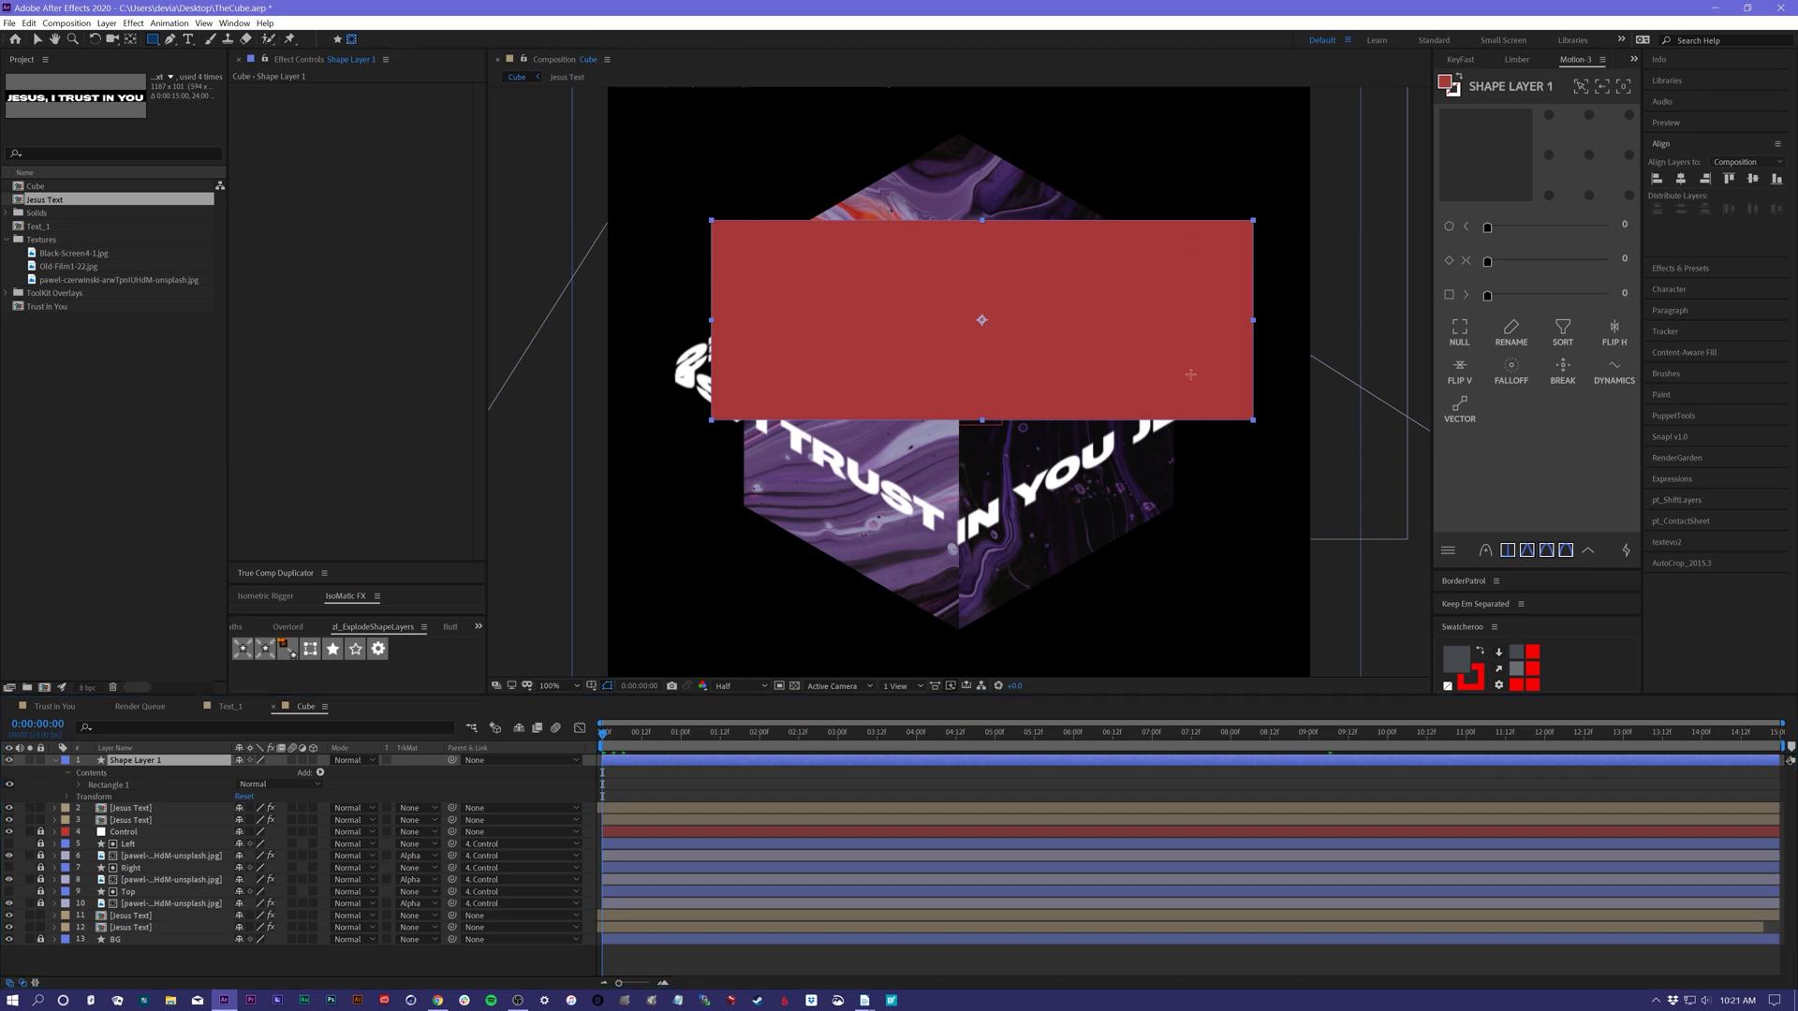
drag(548, 250, 1182, 383)
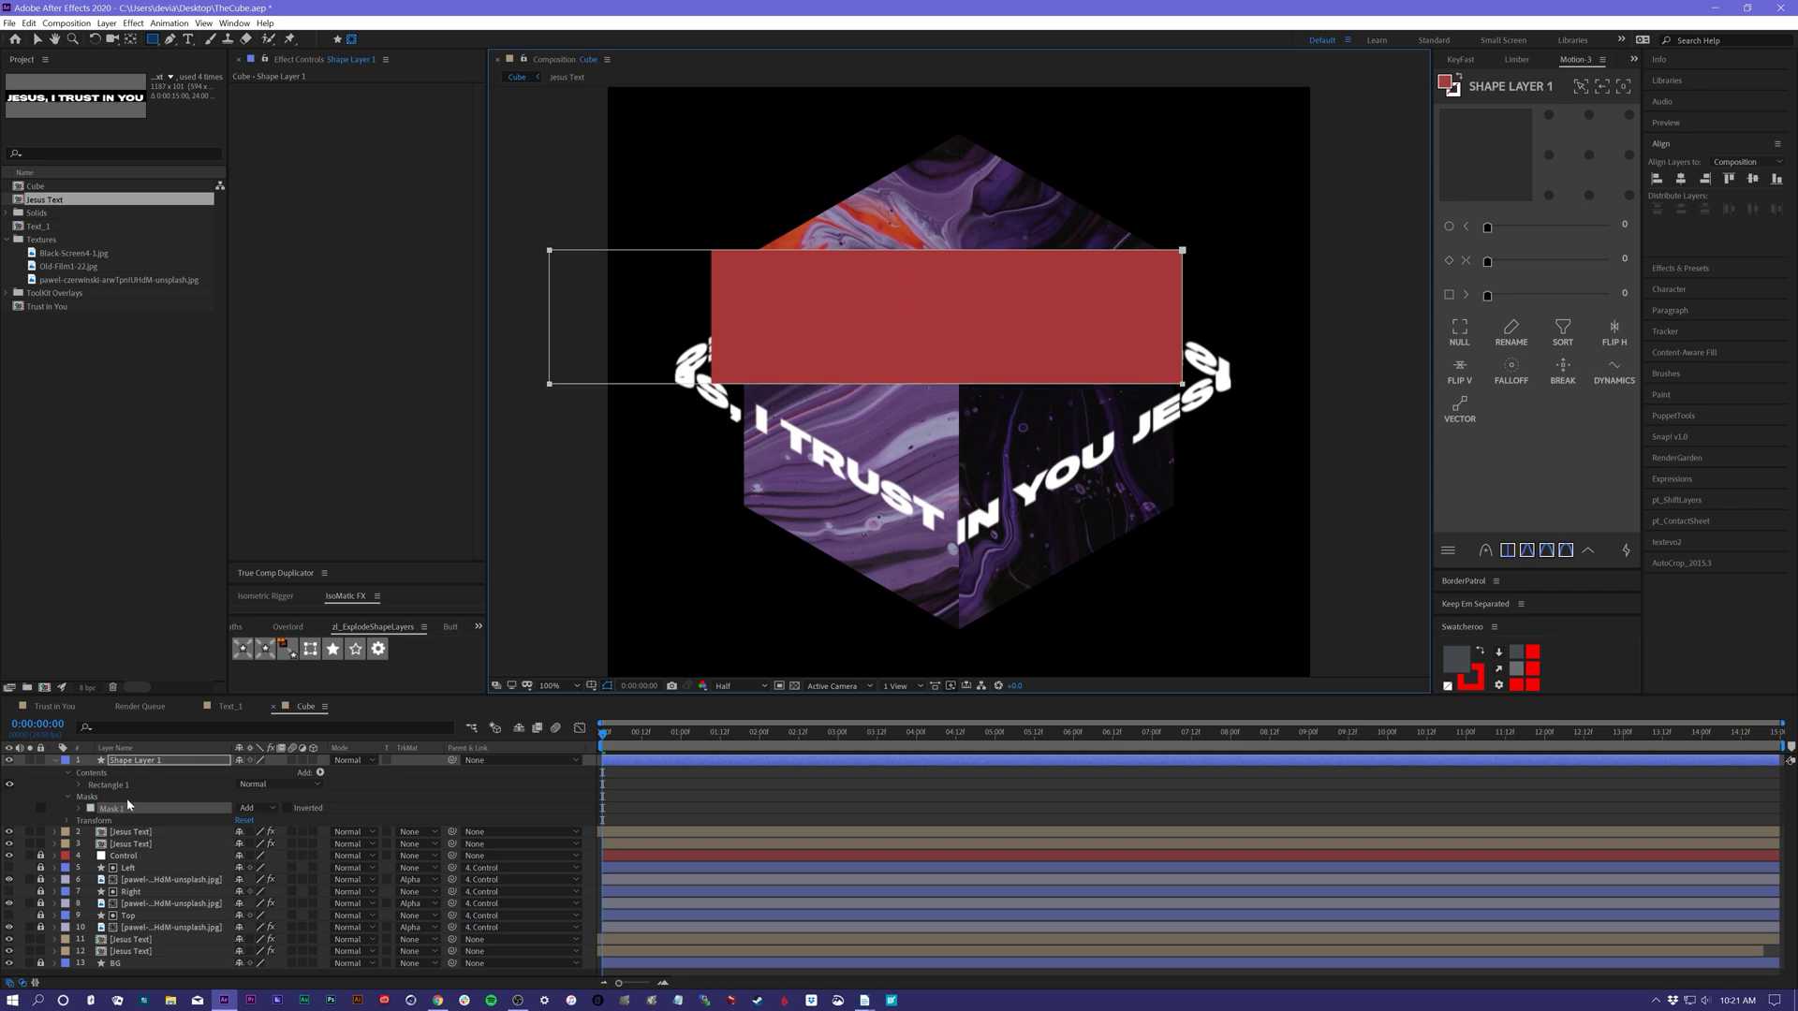
key(m)
key(m)
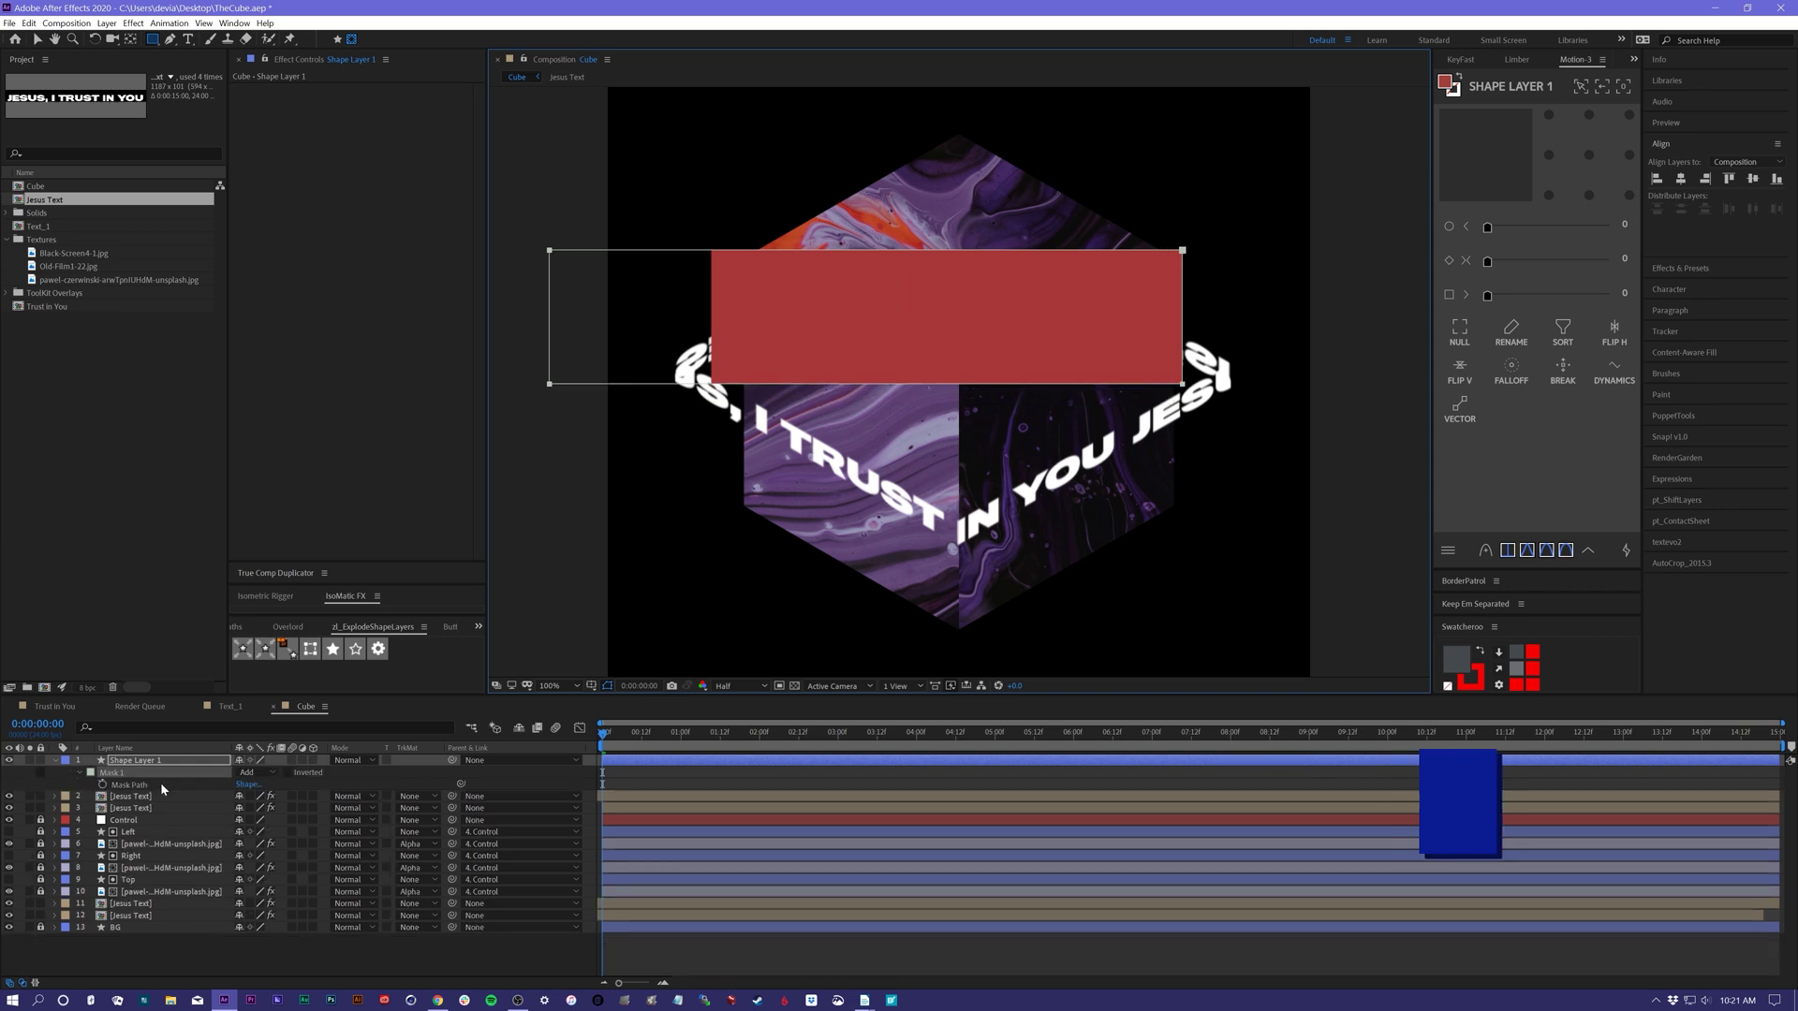
drag(261, 800, 390, 802)
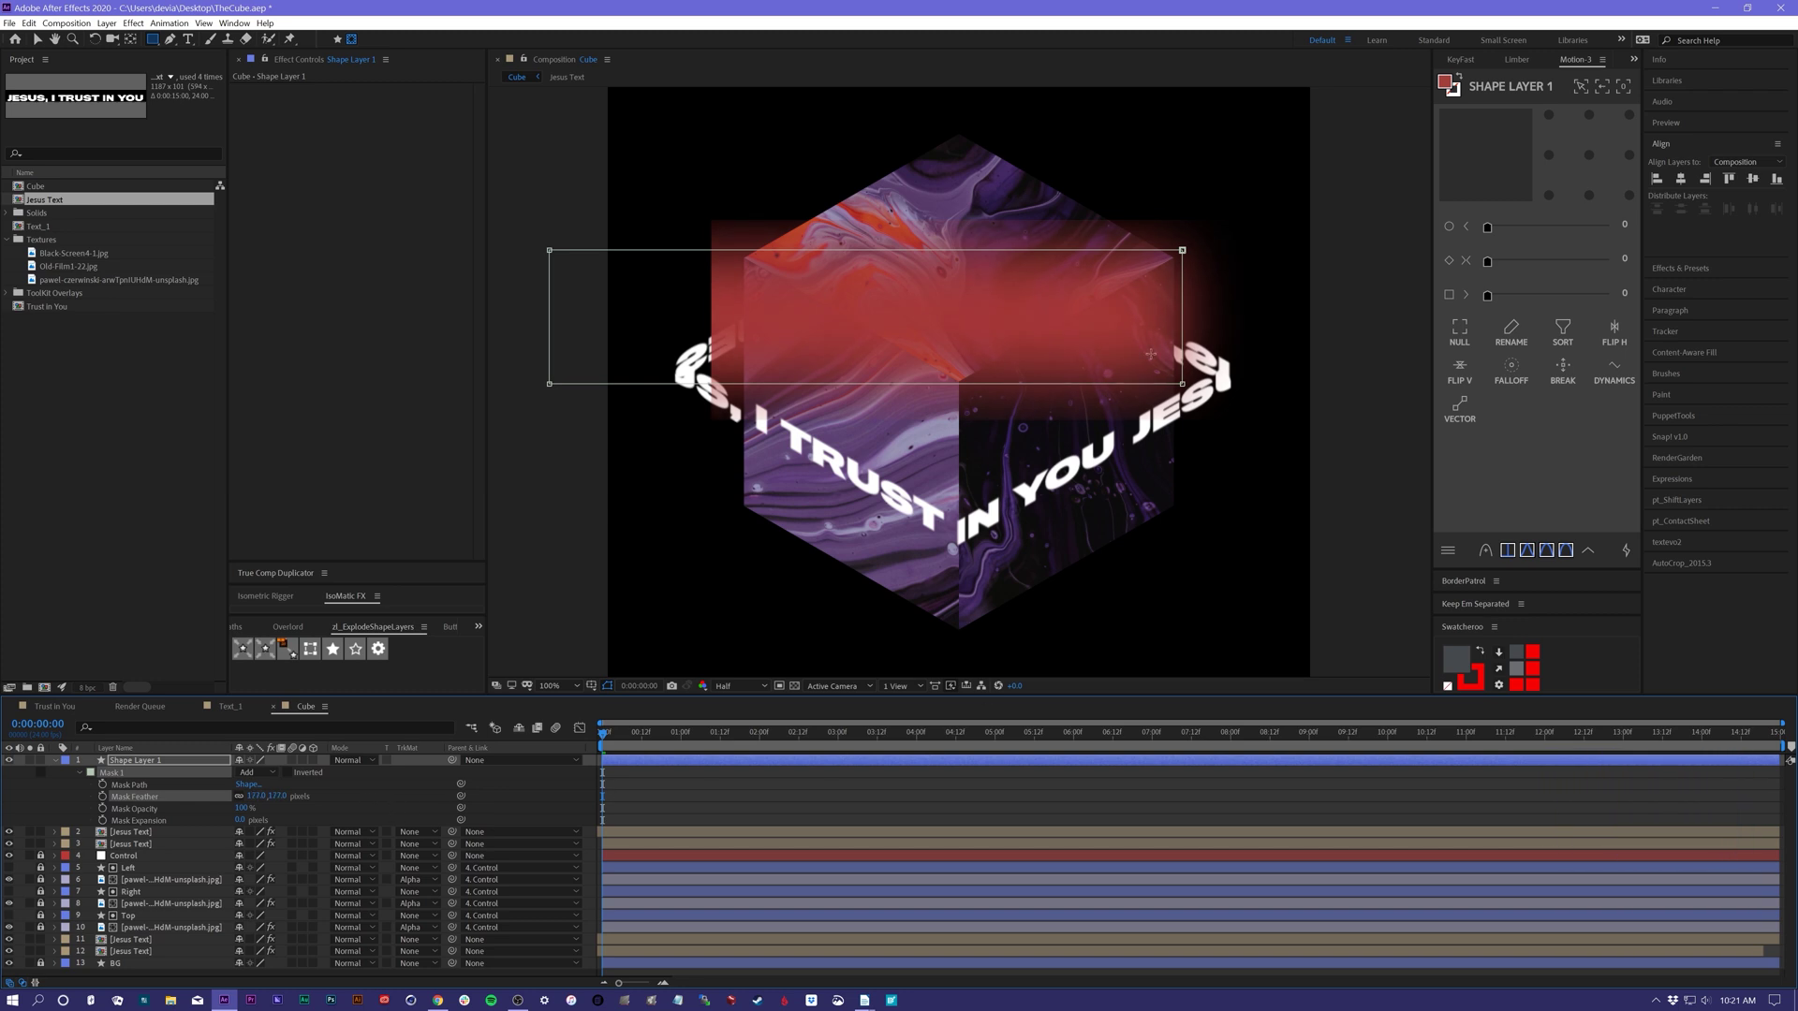
key(v)
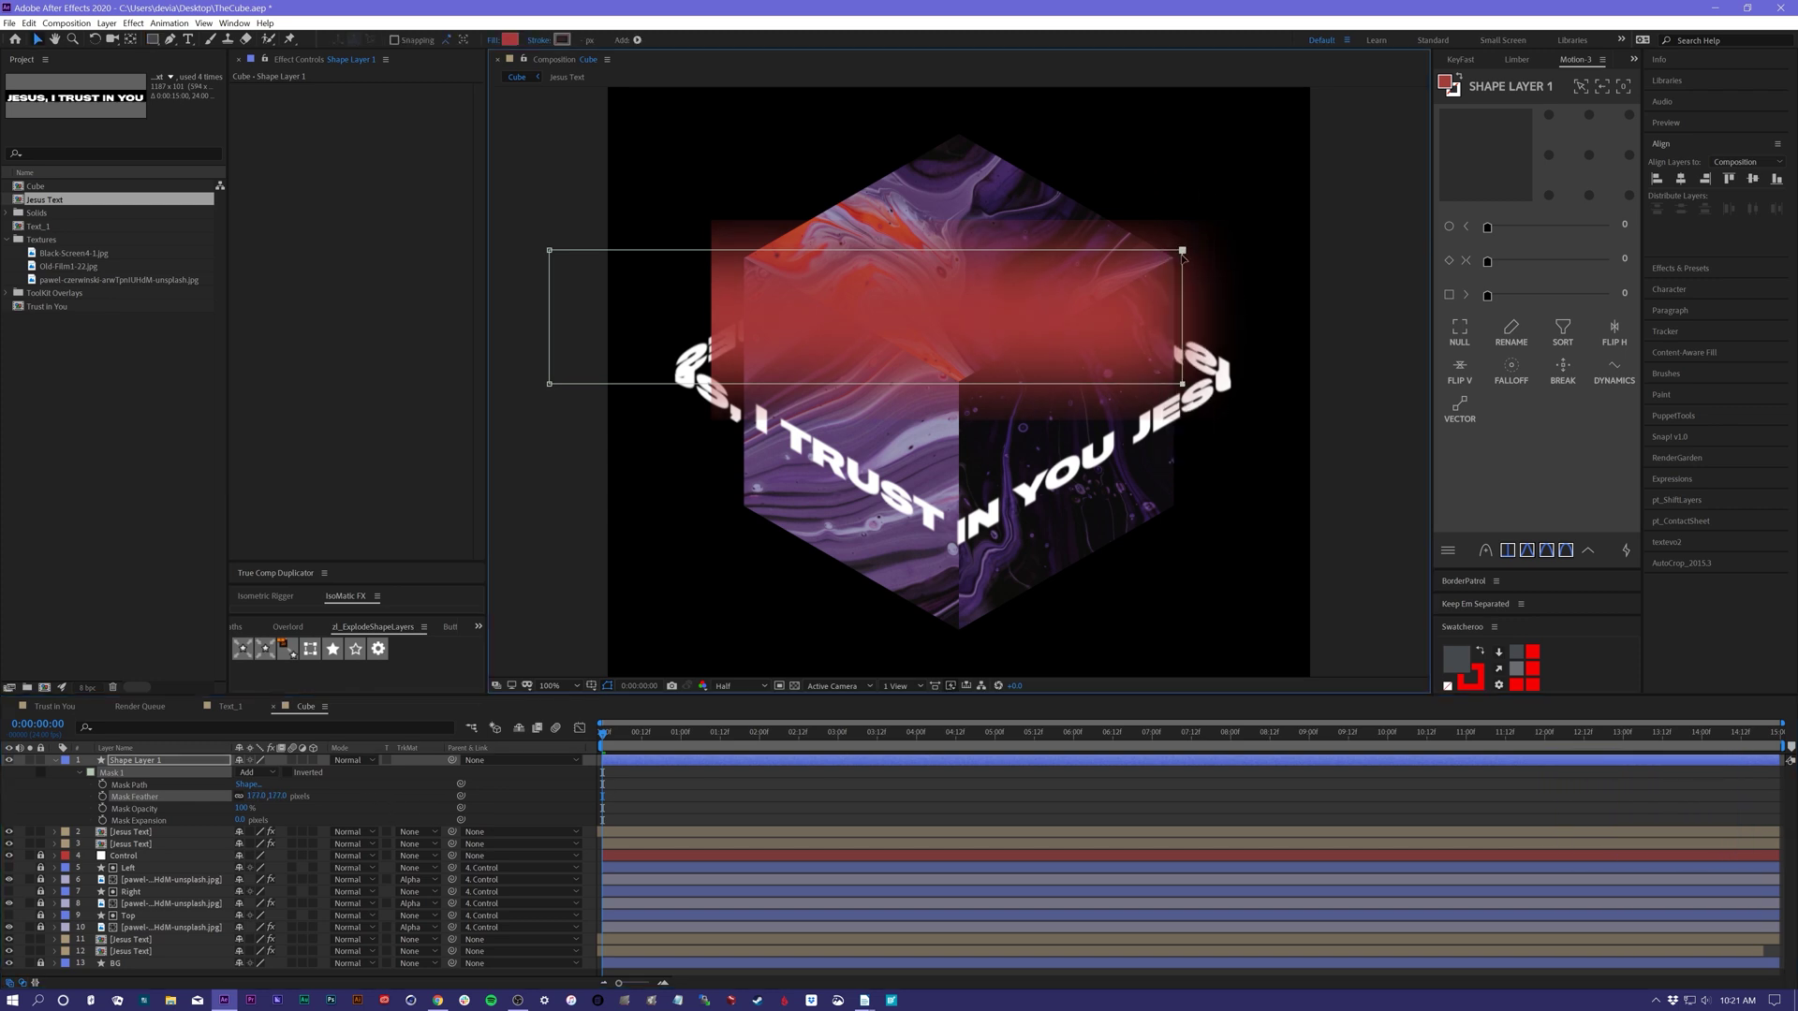
drag(1174, 257, 1117, 264)
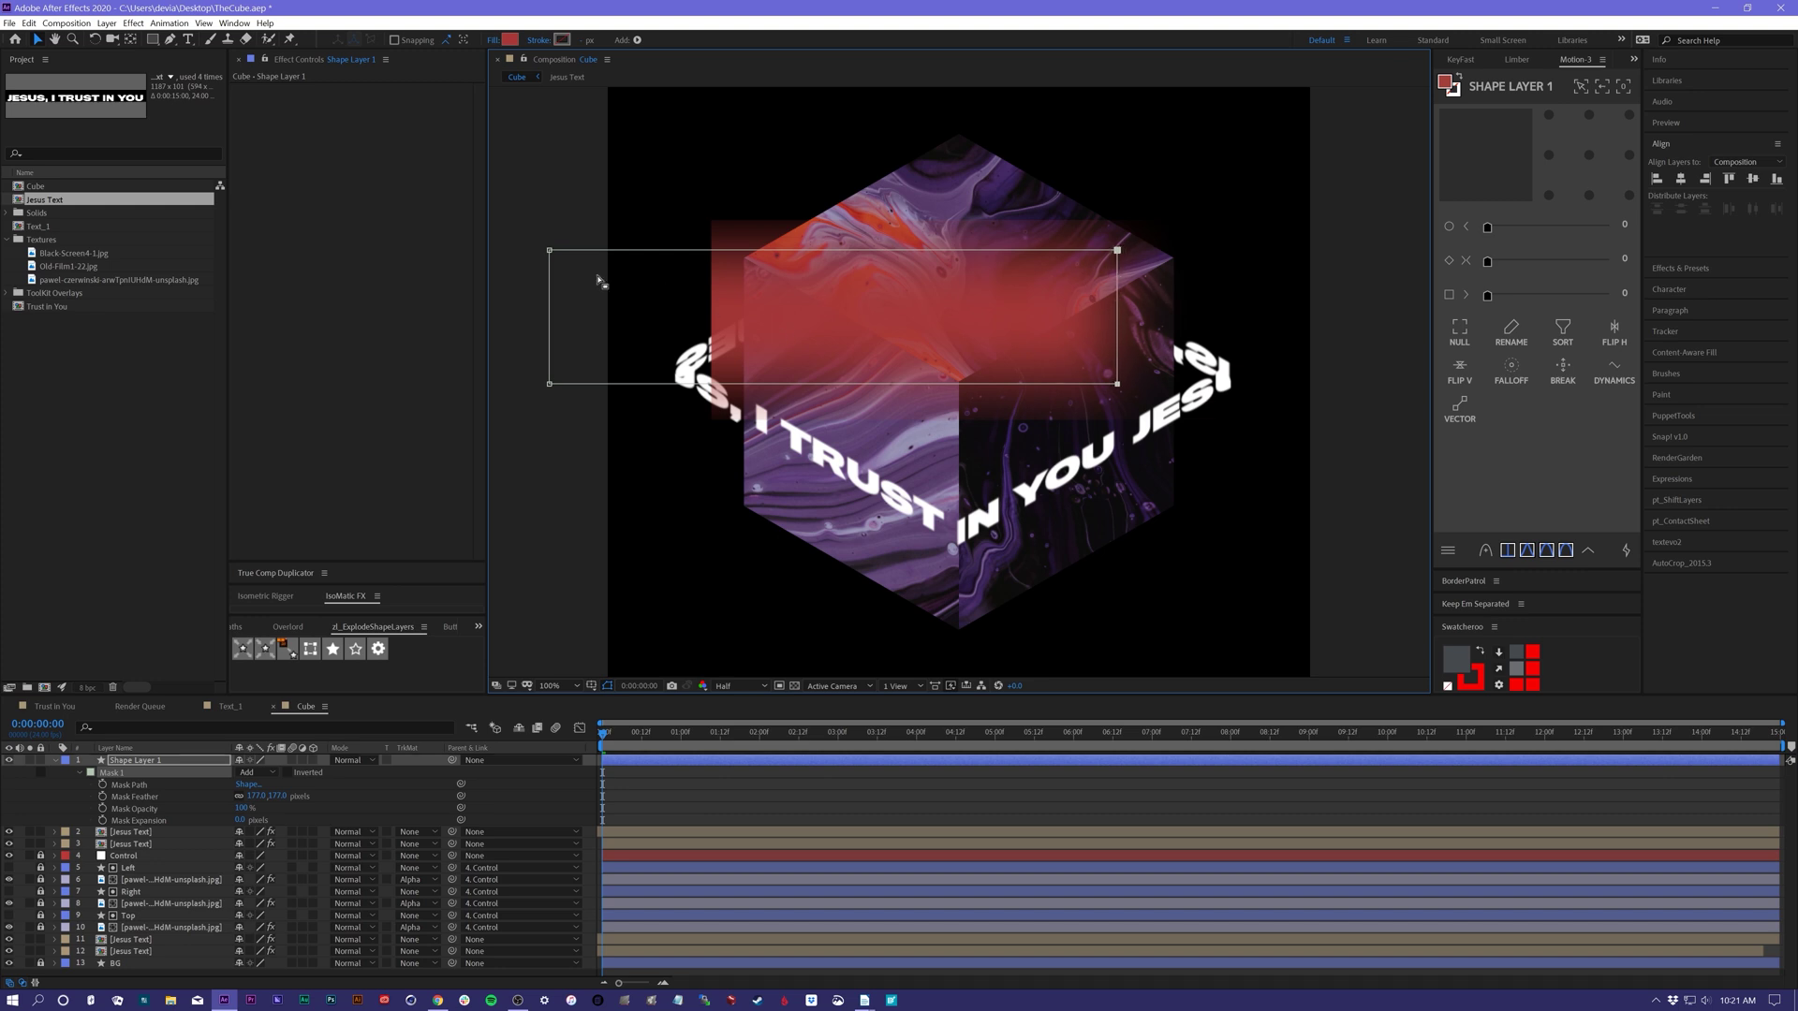
- Rotate the red feathered shape clockwise to the cube's isometric angle and position it over the cube's back-right text, checking the Trust In You composition
click(857, 763)
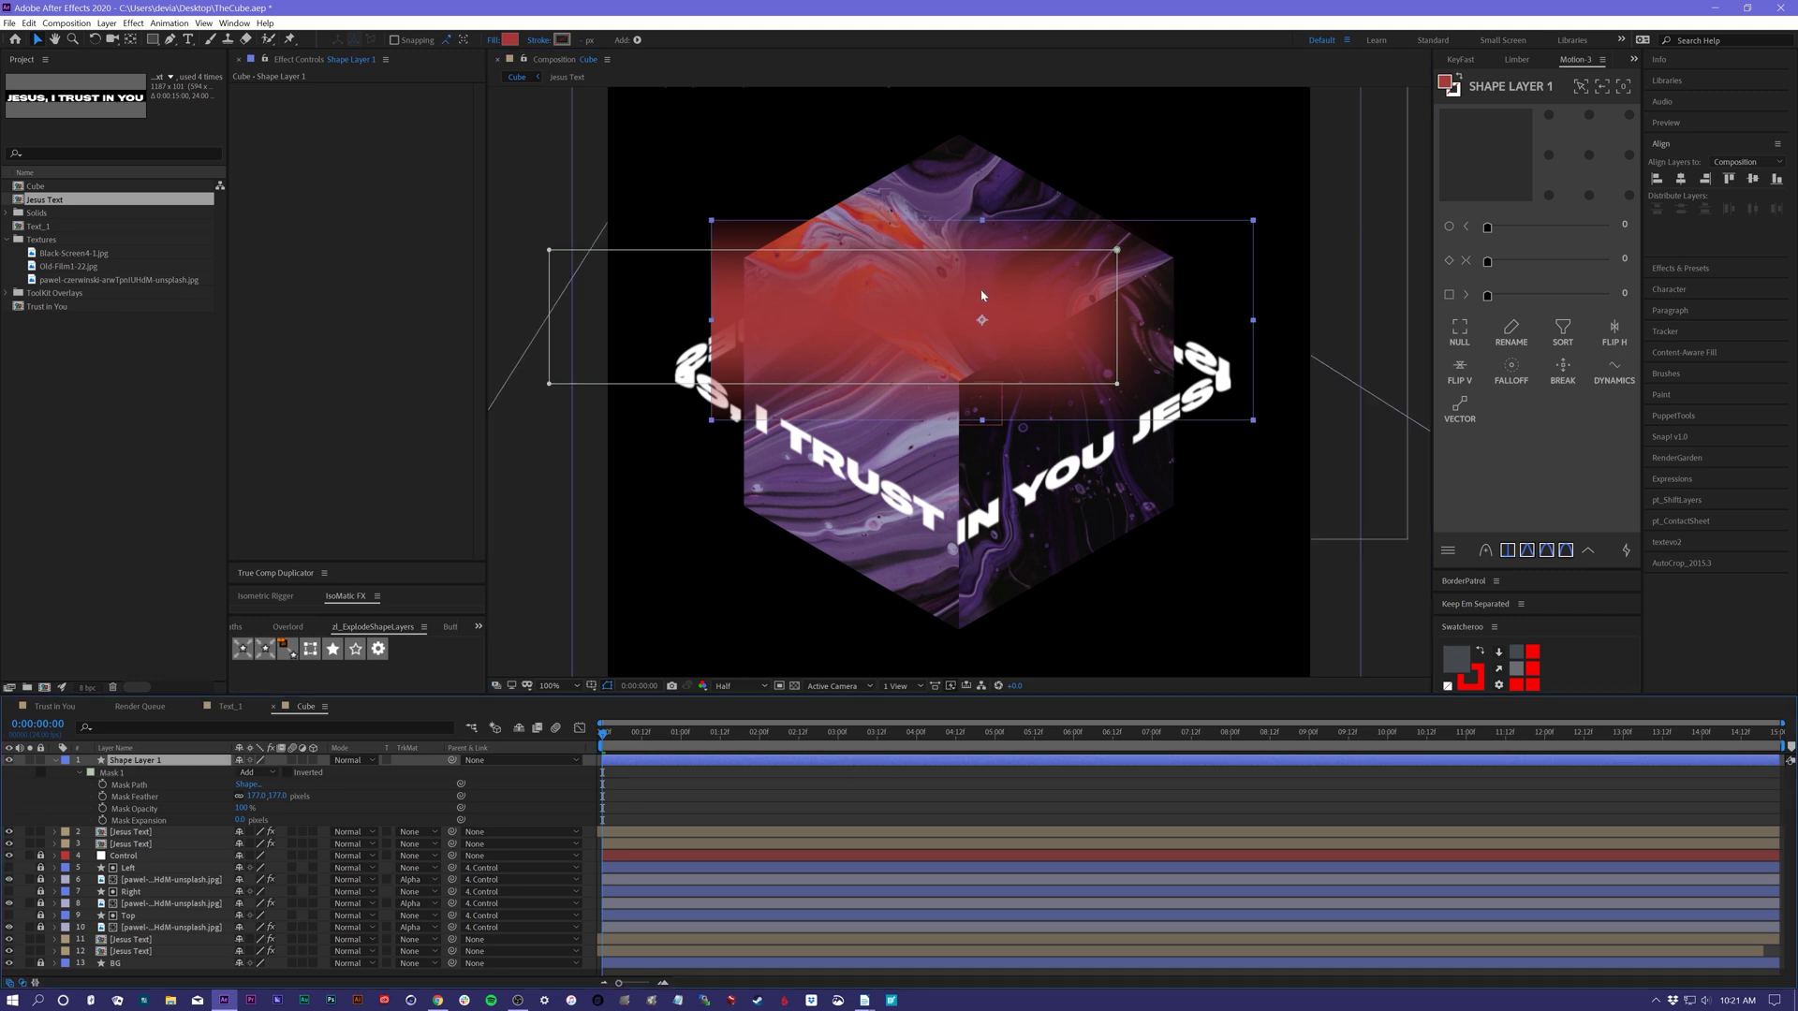
key(w)
drag(1086, 287, 1111, 346)
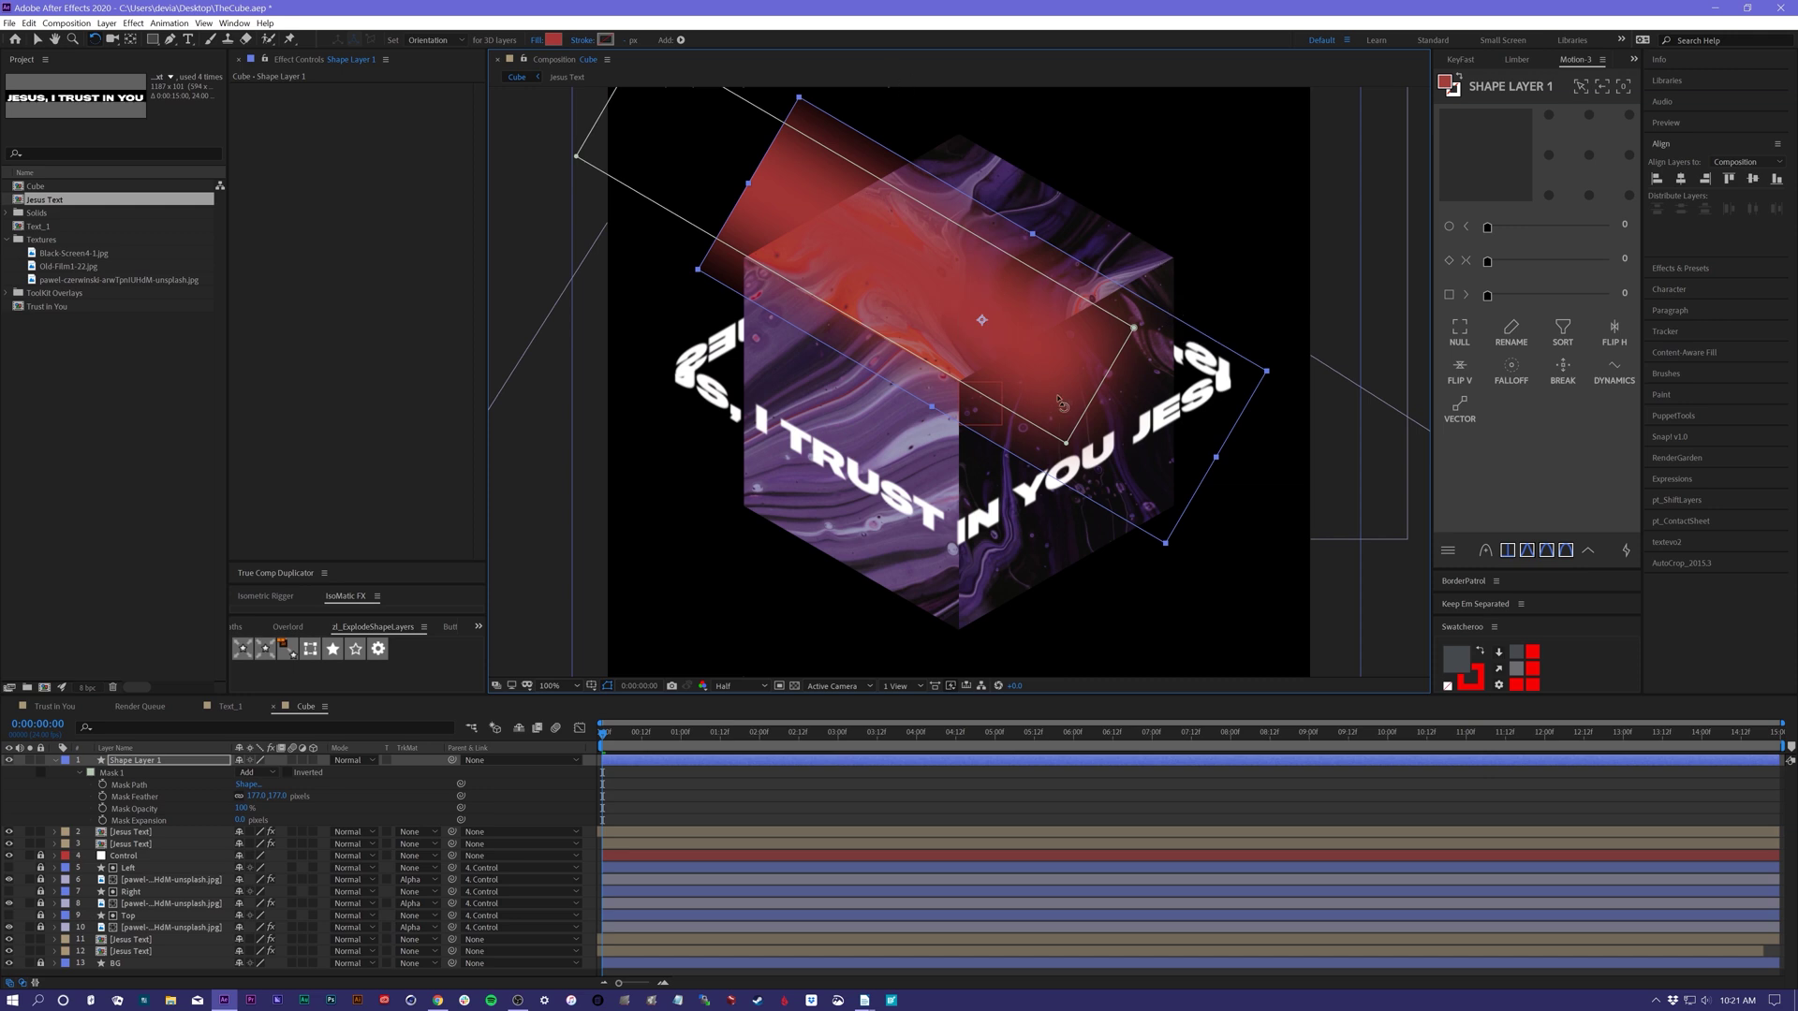
key(v)
drag(1062, 404, 1129, 352)
click(54, 706)
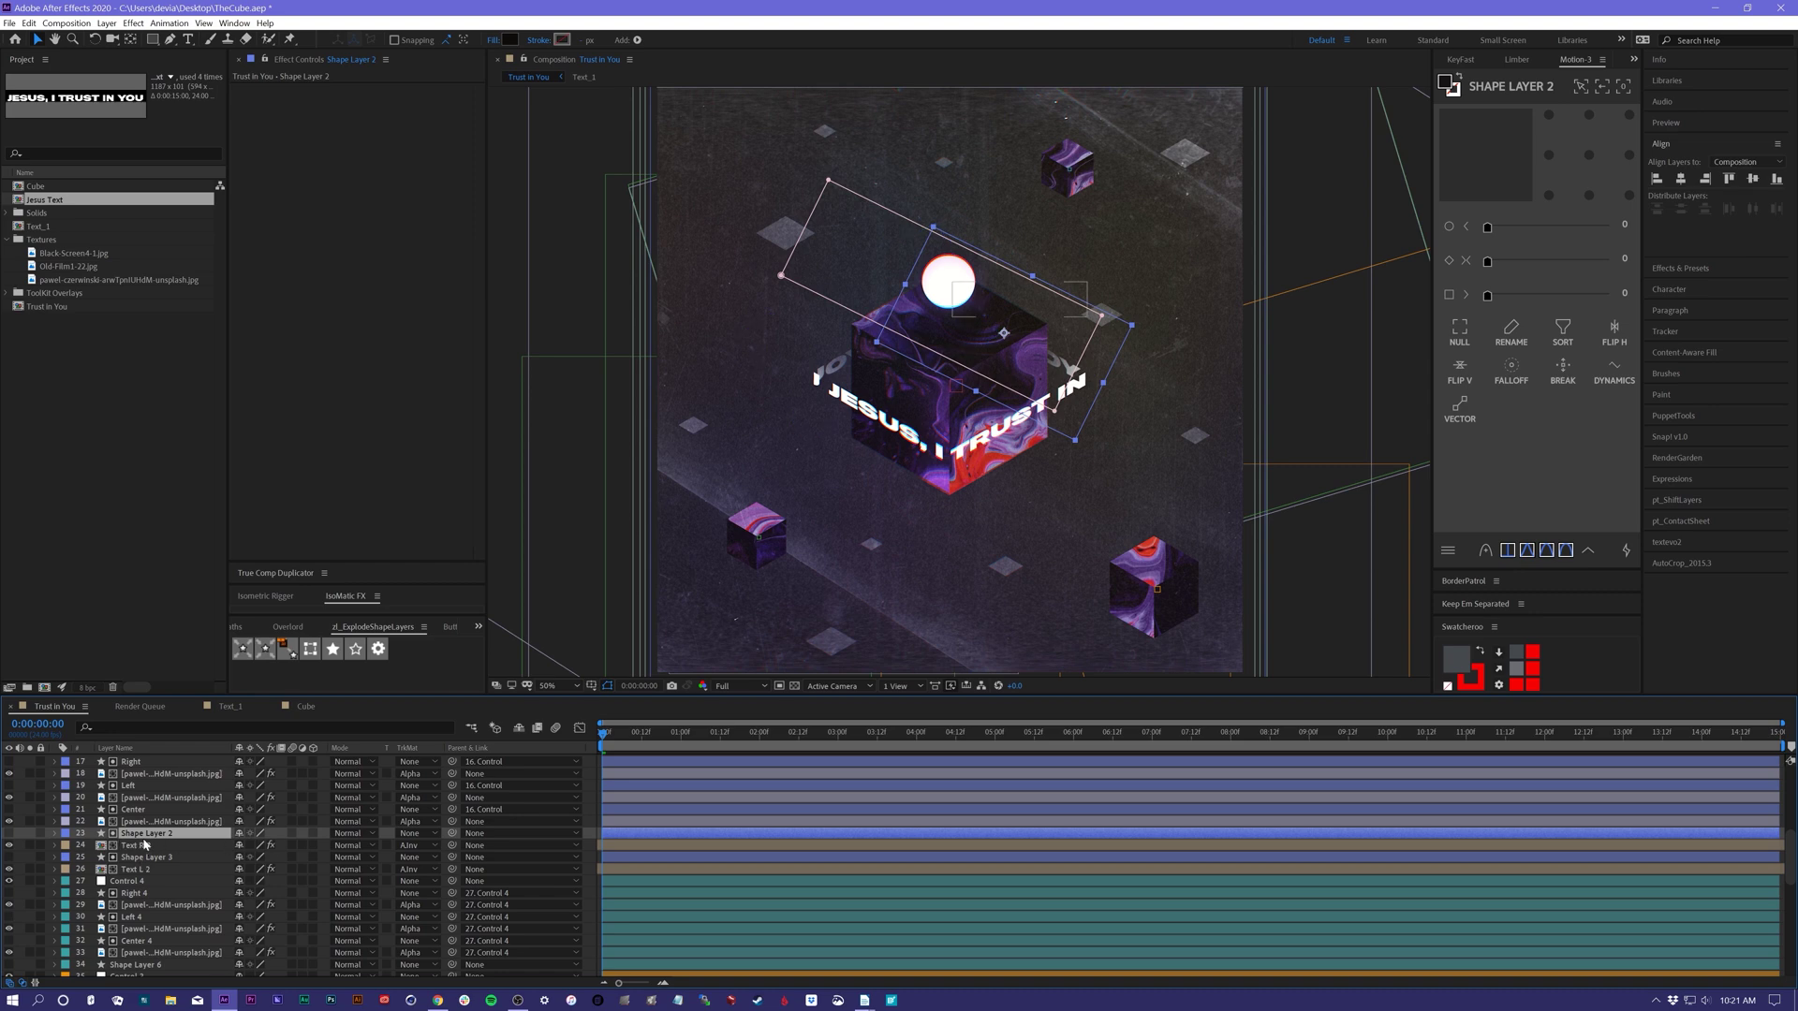
click(307, 706)
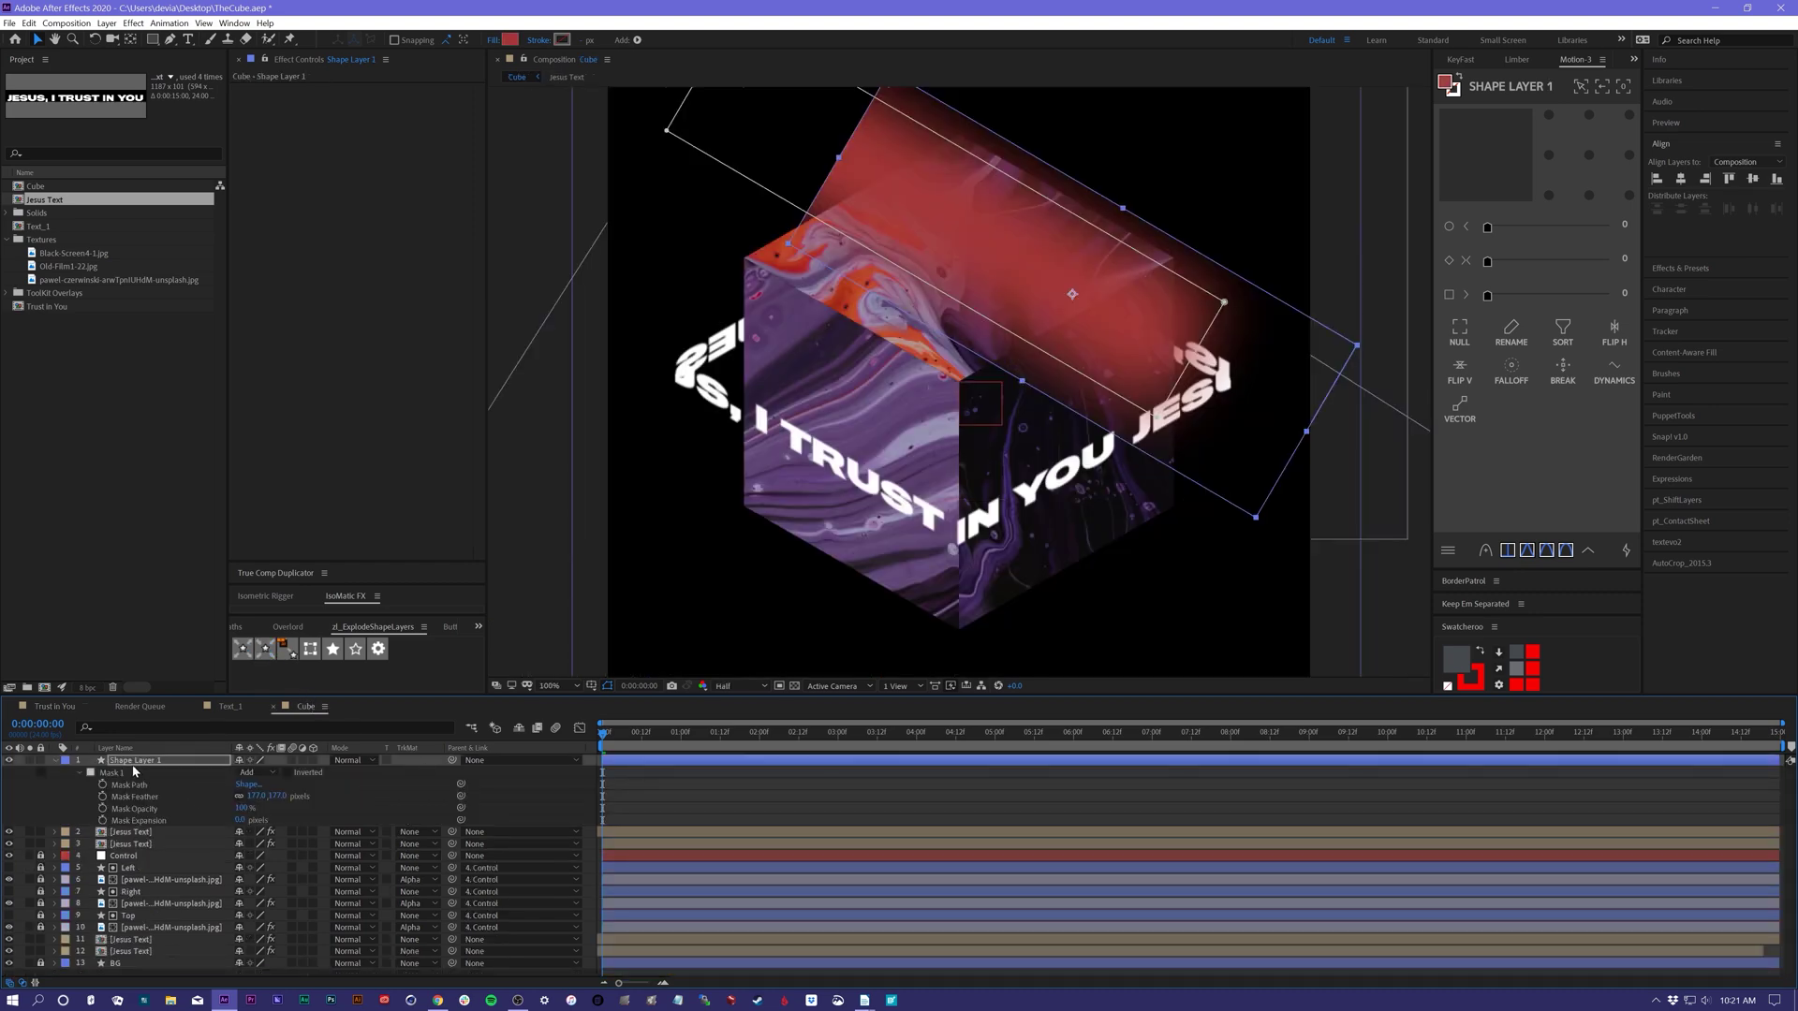
- Rename the red feathered shape layer as Shadow
key(Return)
text(Shaodw)
key(Return)
key(Return)
text(Sh)
key(Return)
- Place Shadow directly above the back-right Jesus Text layer as its Alpha Inverted matte, and nudge it to refine the fade
drag(143, 760, 161, 936)
click(139, 940)
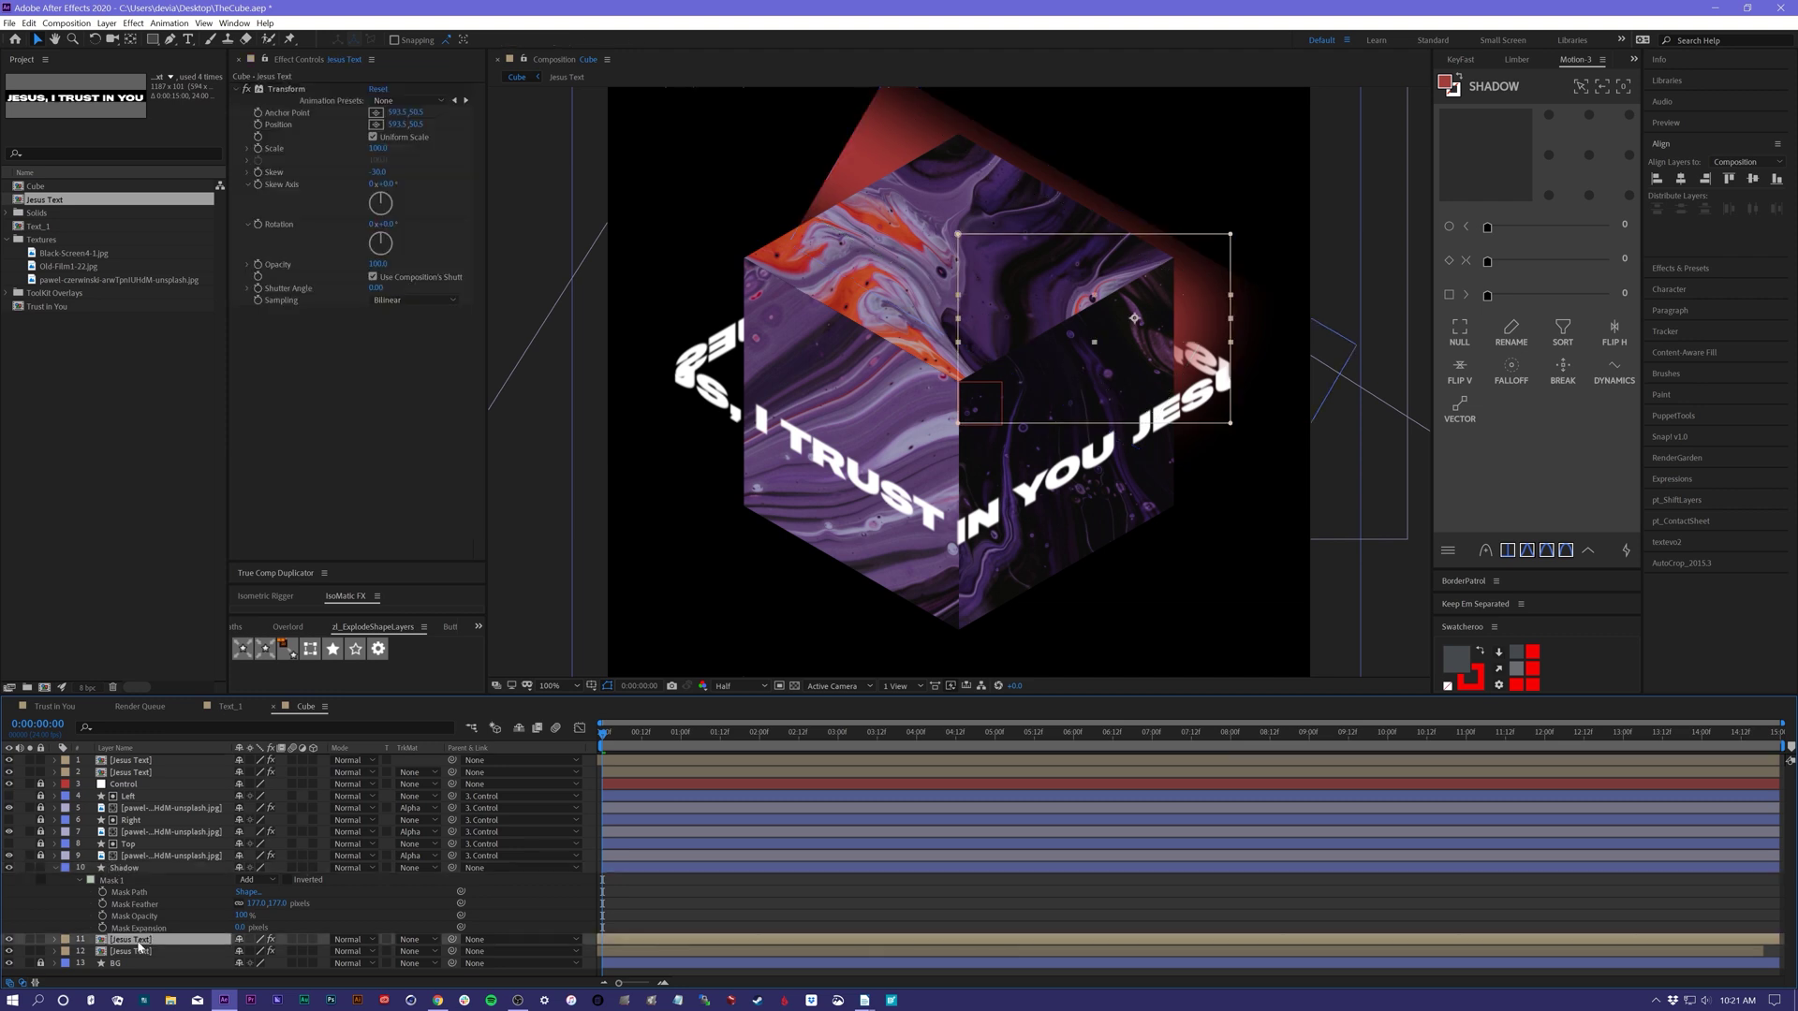
click(415, 945)
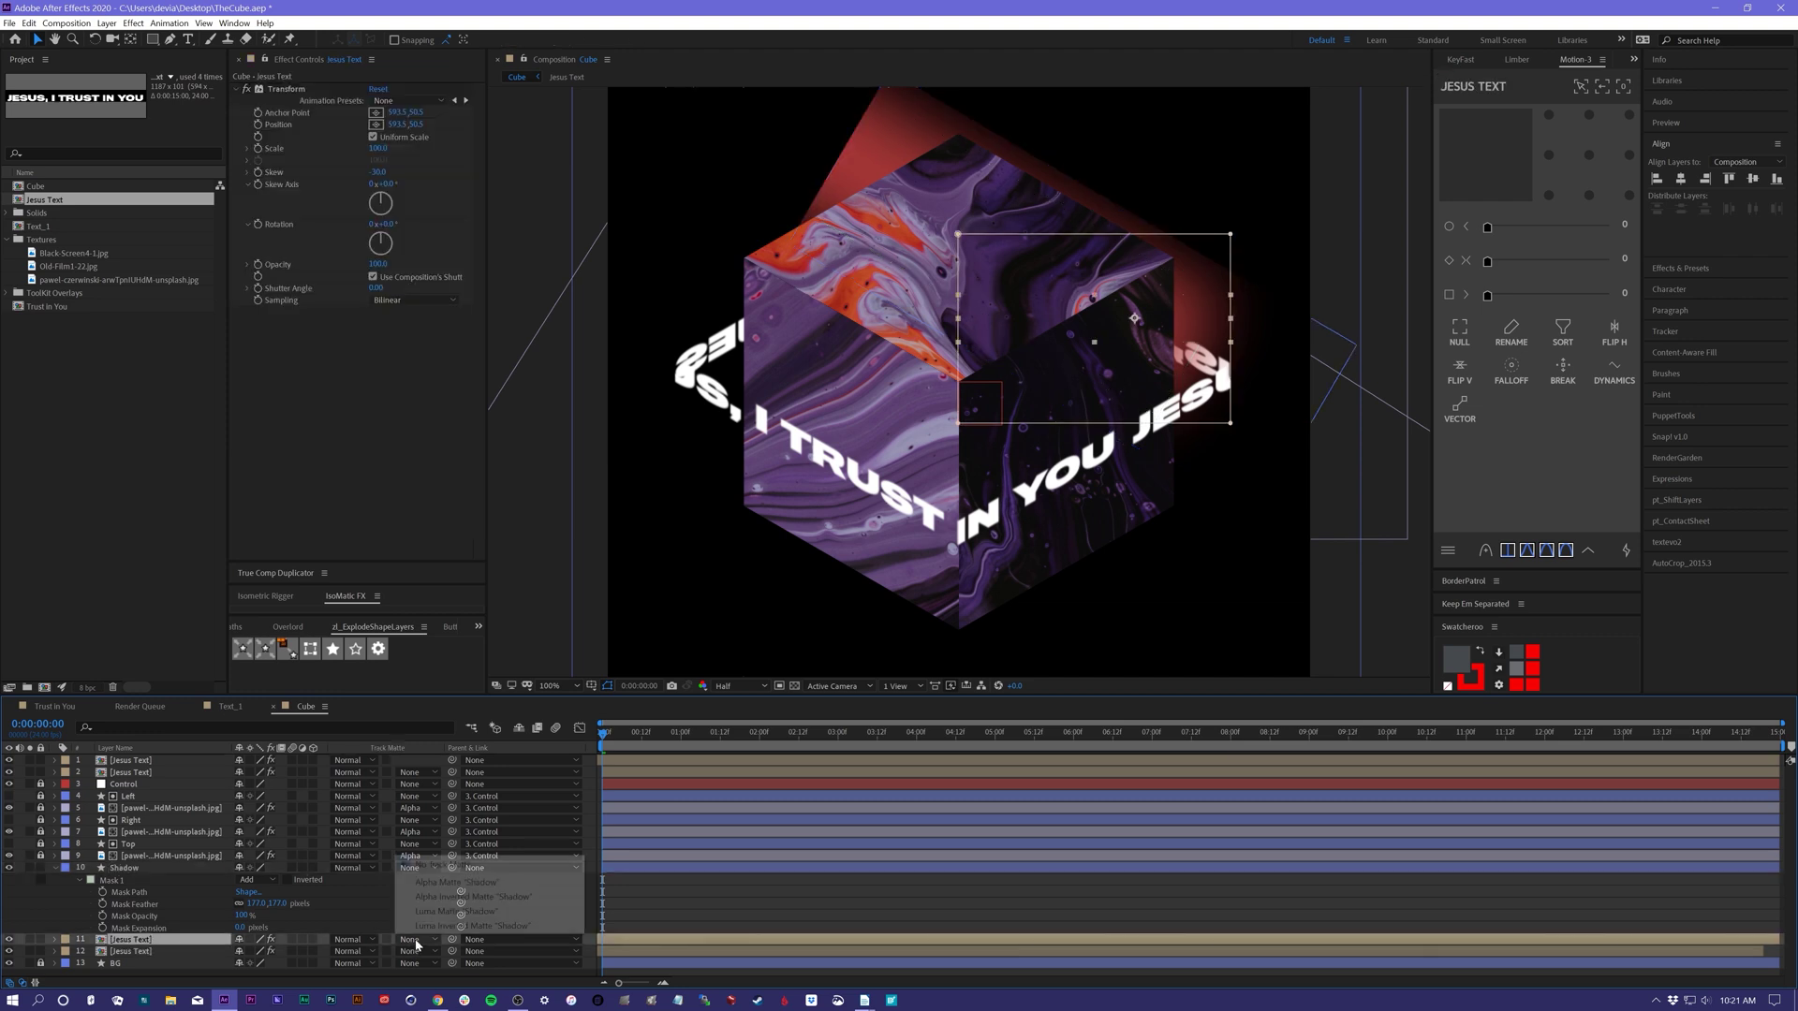
click(440, 894)
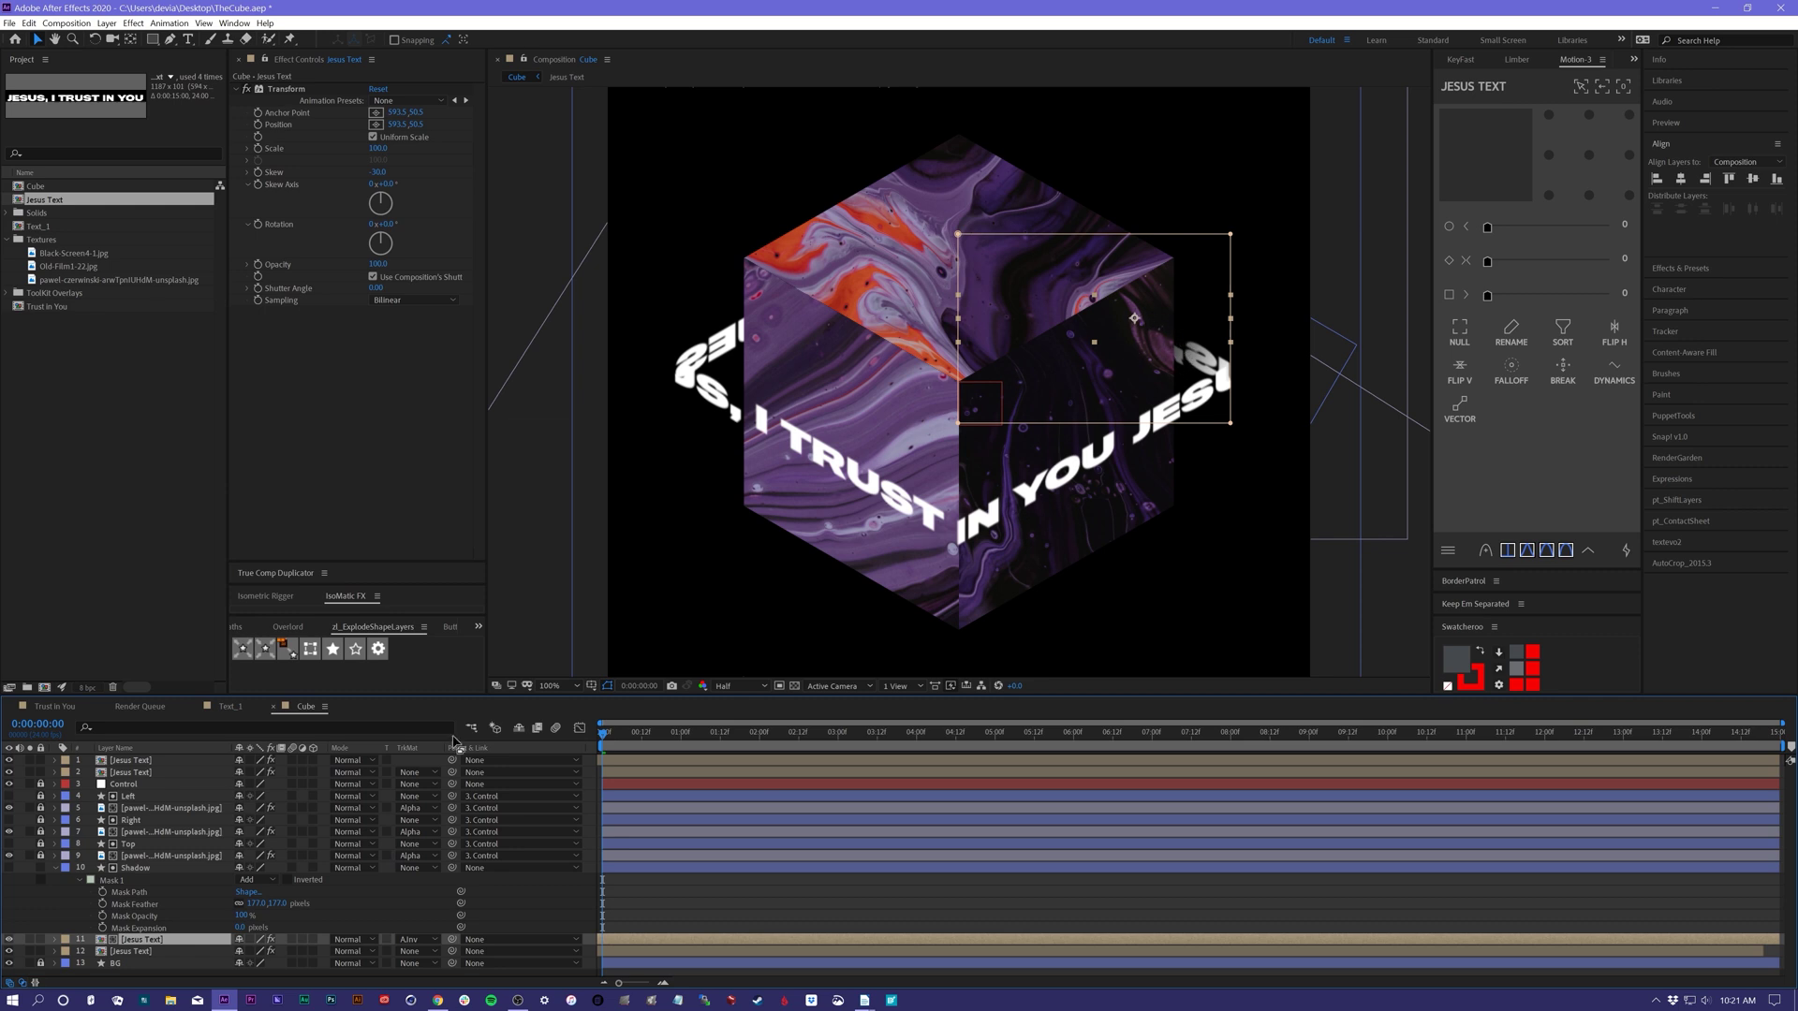
click(160, 867)
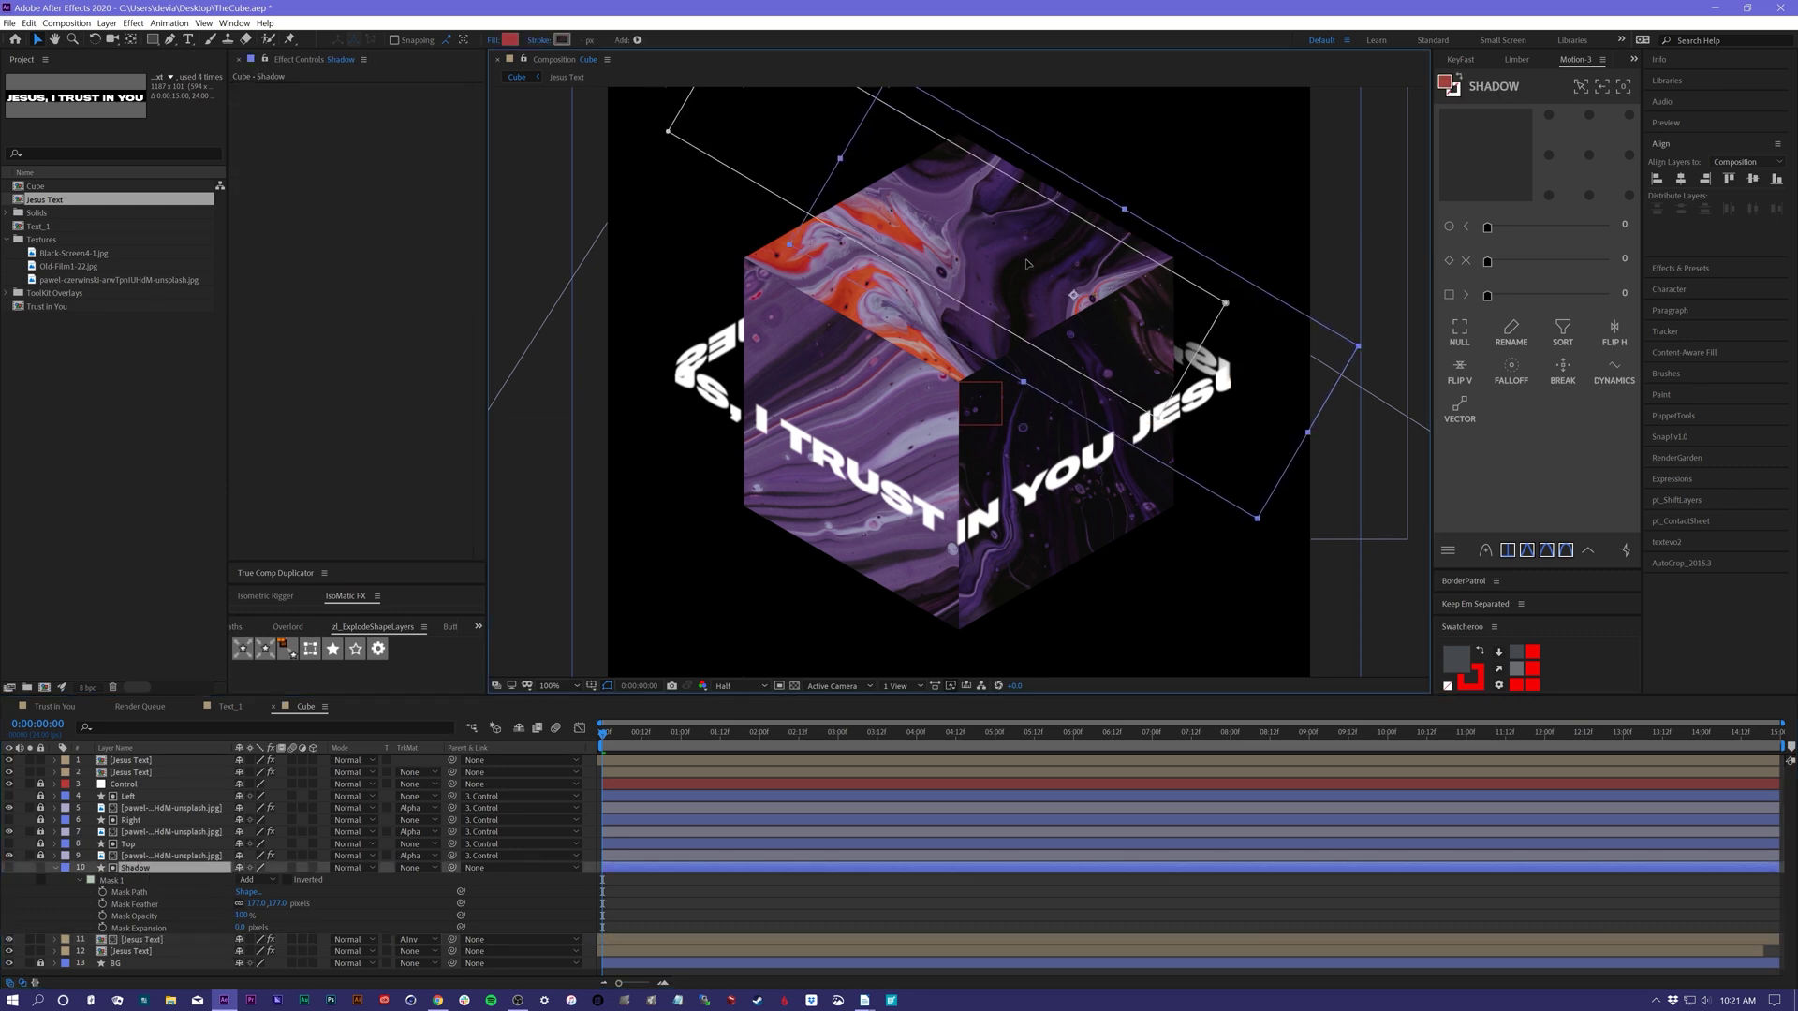
mouse_move(1027, 265)
mouse_down()
mouse_move(960, 223)
mouse_move(1035, 258)
mouse_up()
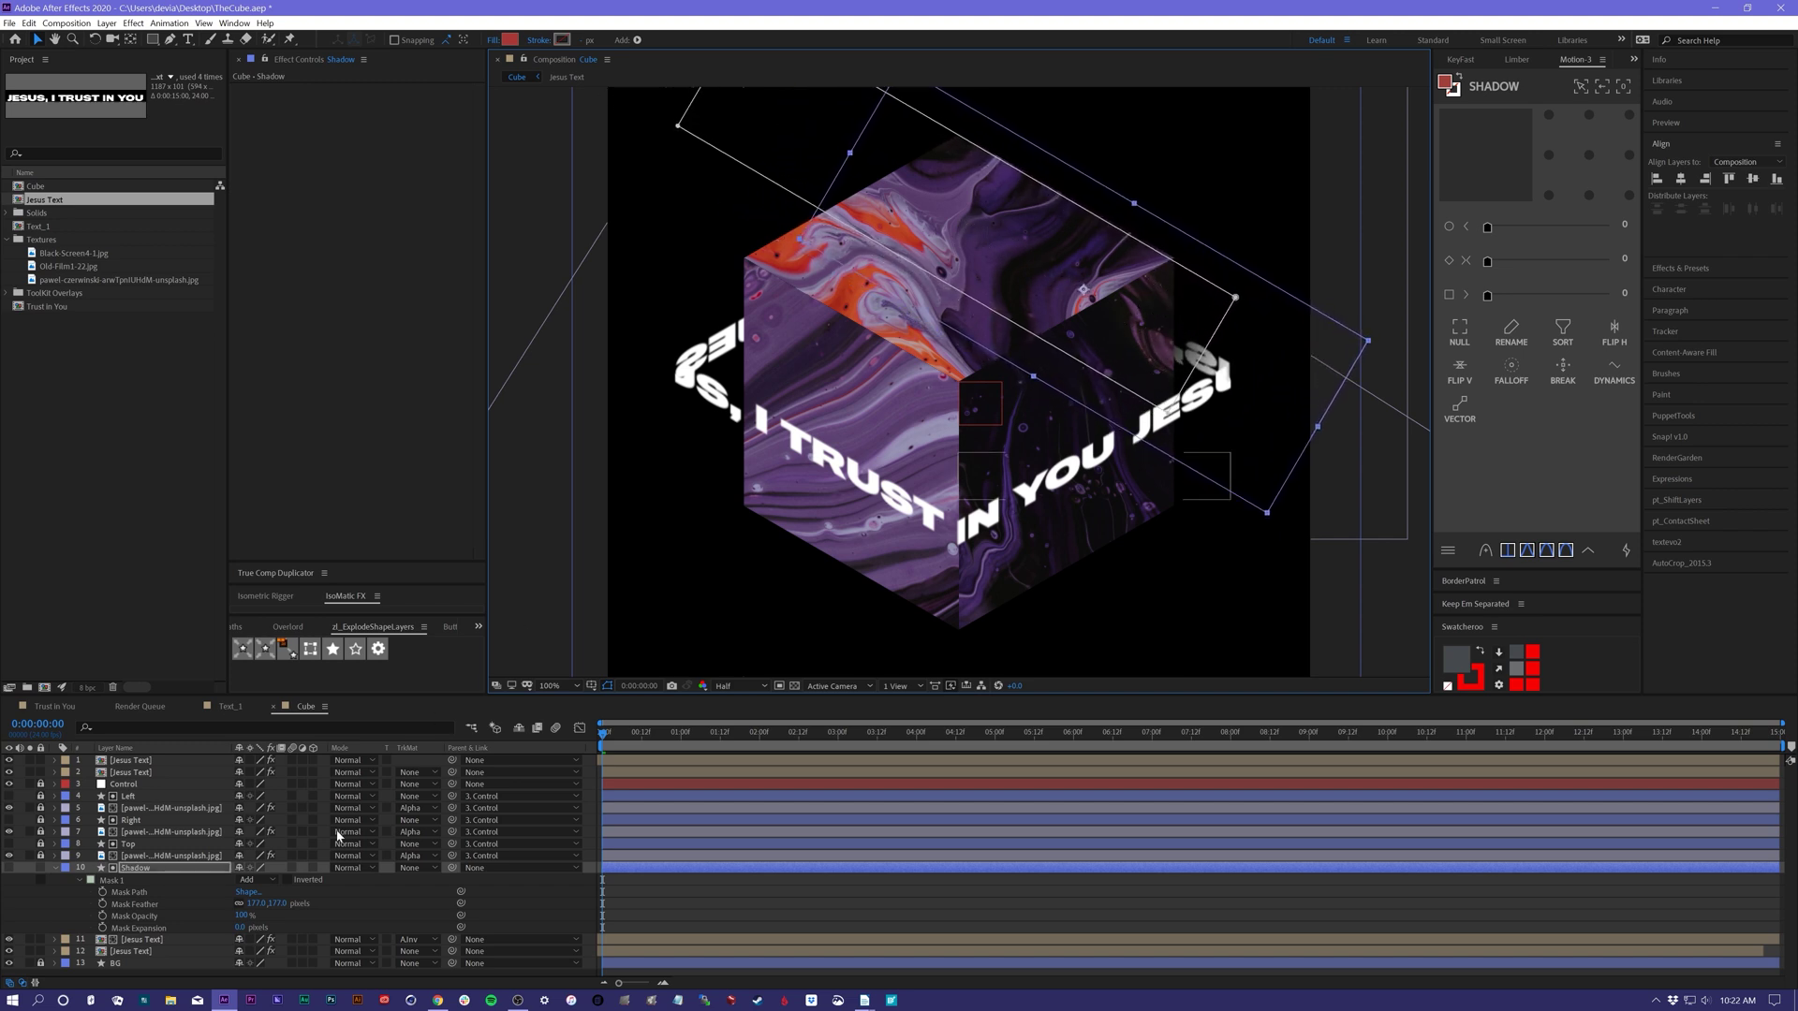
- Duplicate the Shadow layer and flip the copy horizontally
key(ctrl+d)
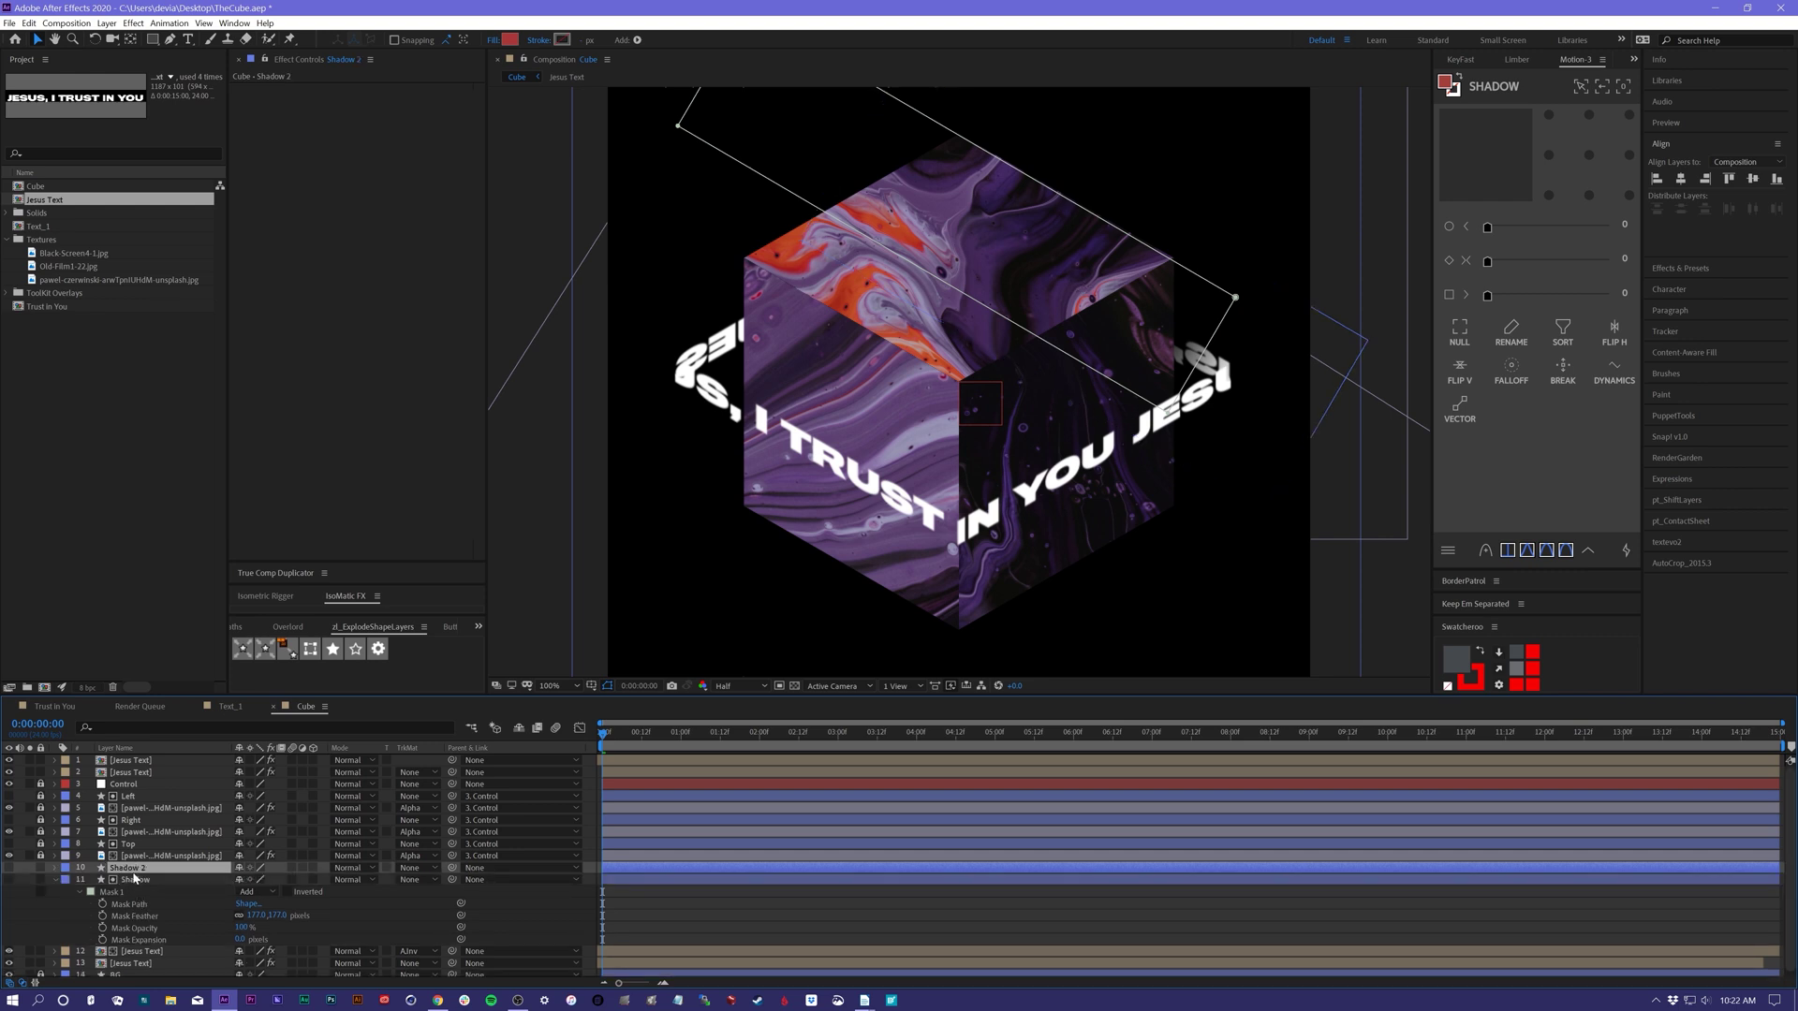
right_click(135, 869)
mouse_move(197, 576)
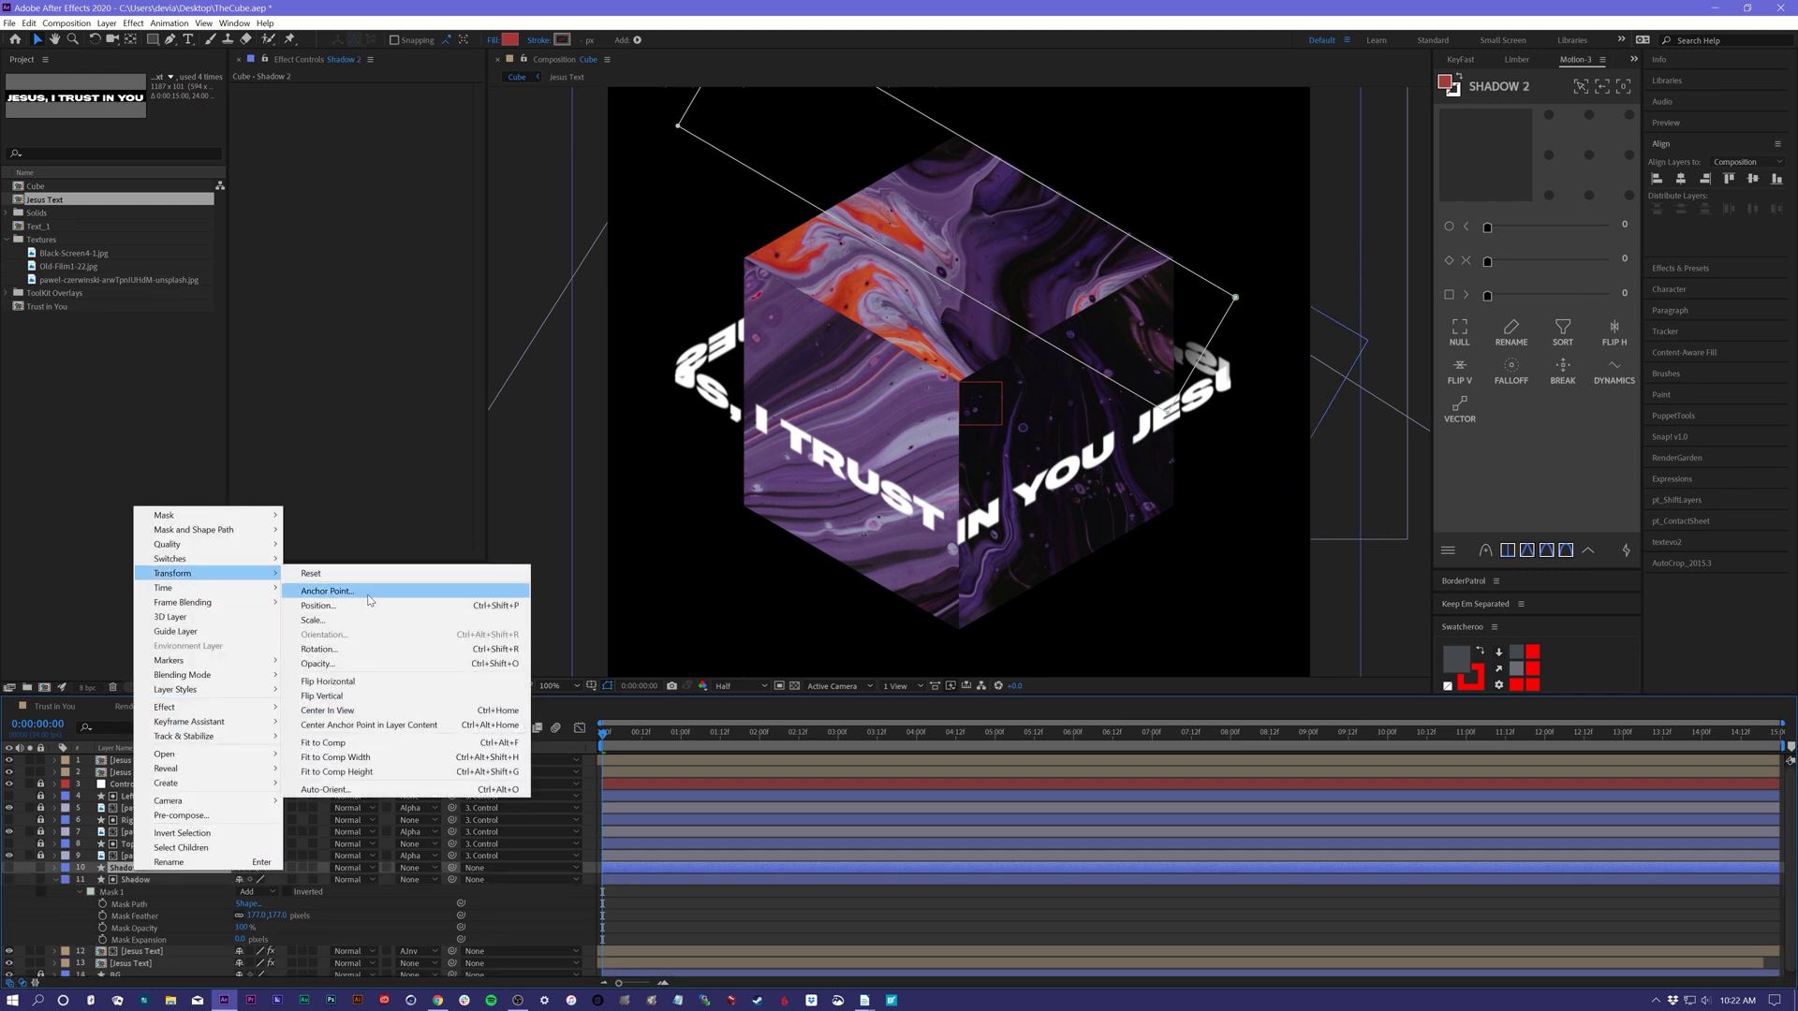
click(309, 682)
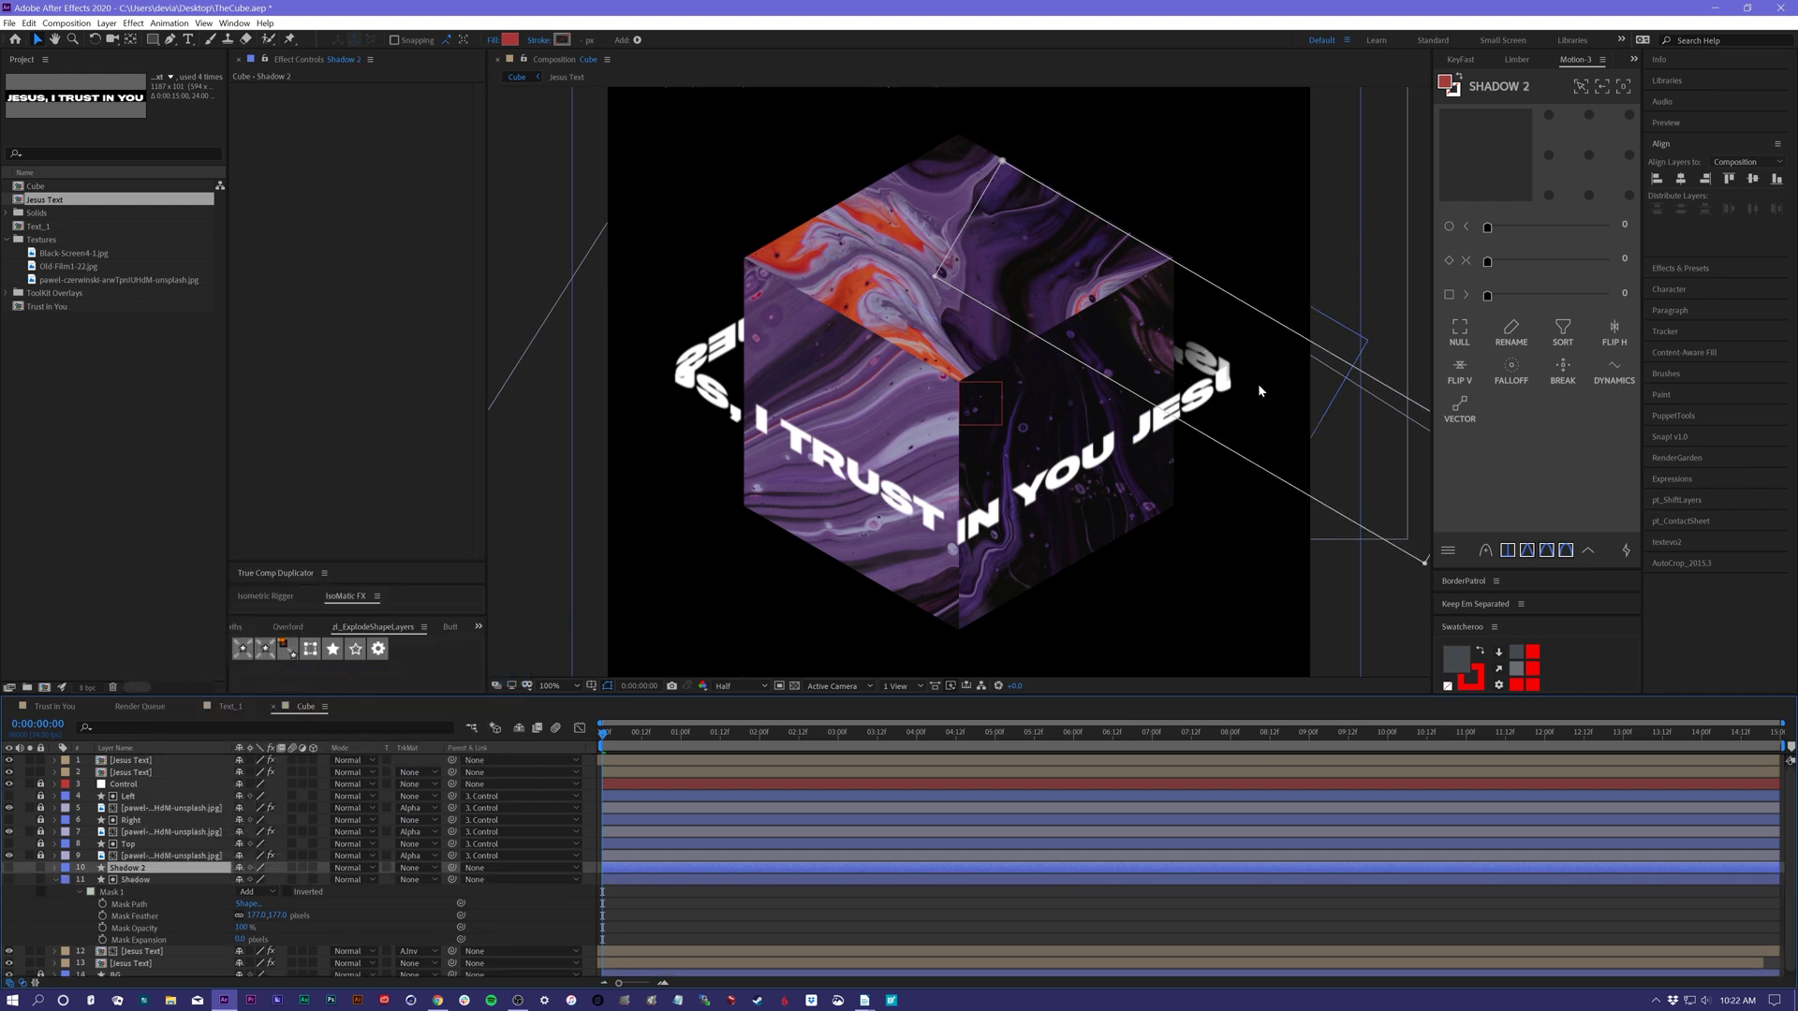
- Make the Shadow 2 layer visible and position it over the back-left text beside the cube
drag(1258, 385, 1187, 358)
click(133, 869)
click(8, 868)
drag(1237, 363, 1076, 96)
key(w)
key(v)
drag(946, 184, 875, 283)
- Place Shadow 2 directly above the back-left Jesus Text layer as its Alpha Inverted matte, and nudge it to refine the fade
click(55, 880)
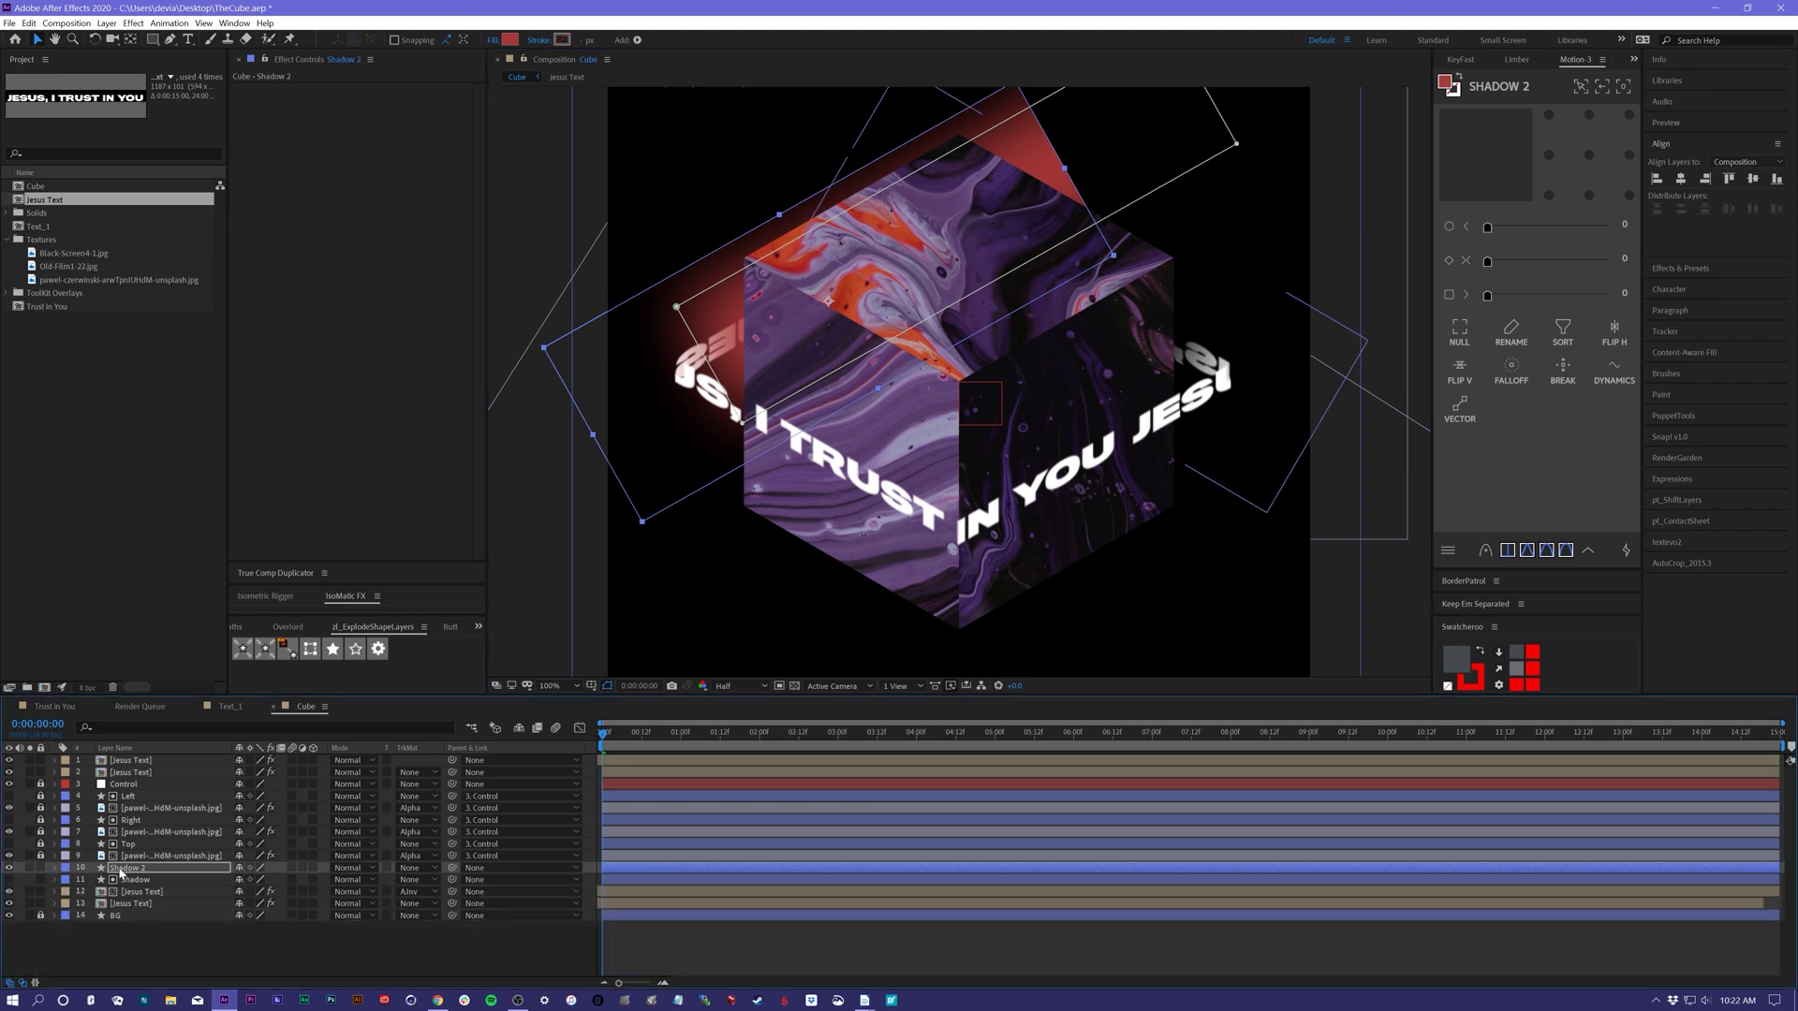
drag(121, 869, 134, 902)
click(131, 904)
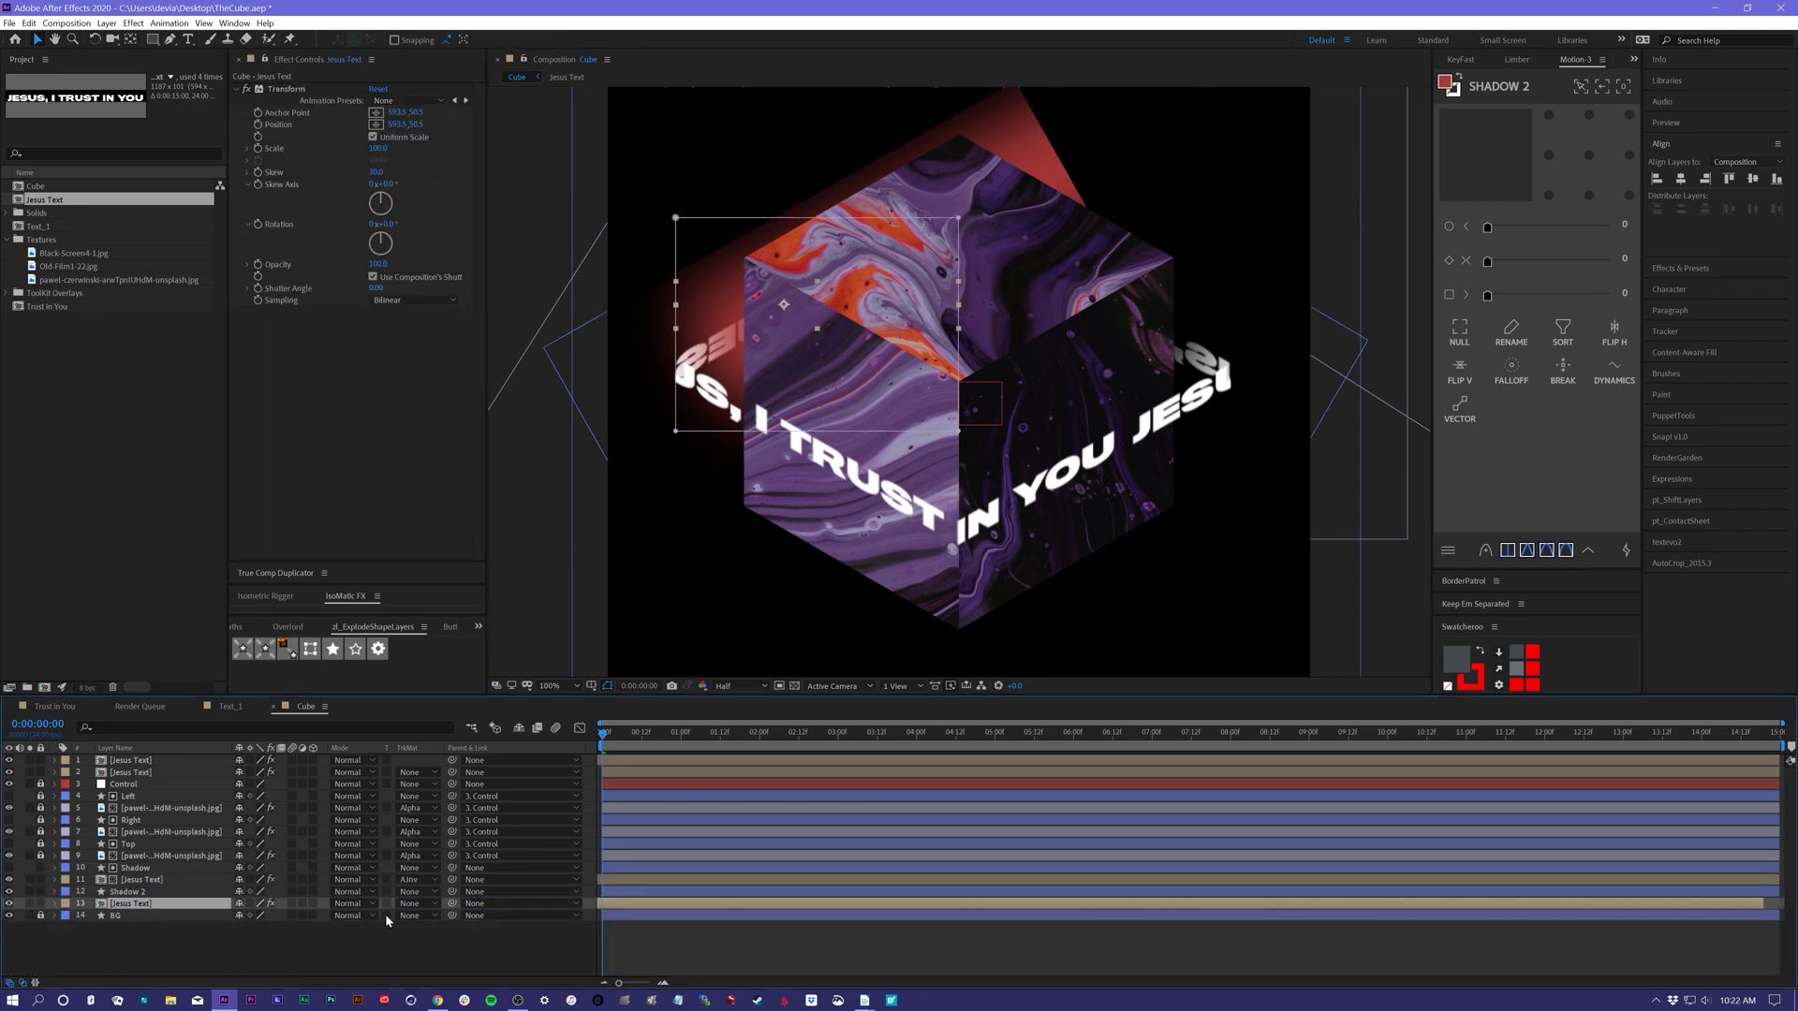
click(412, 904)
click(463, 950)
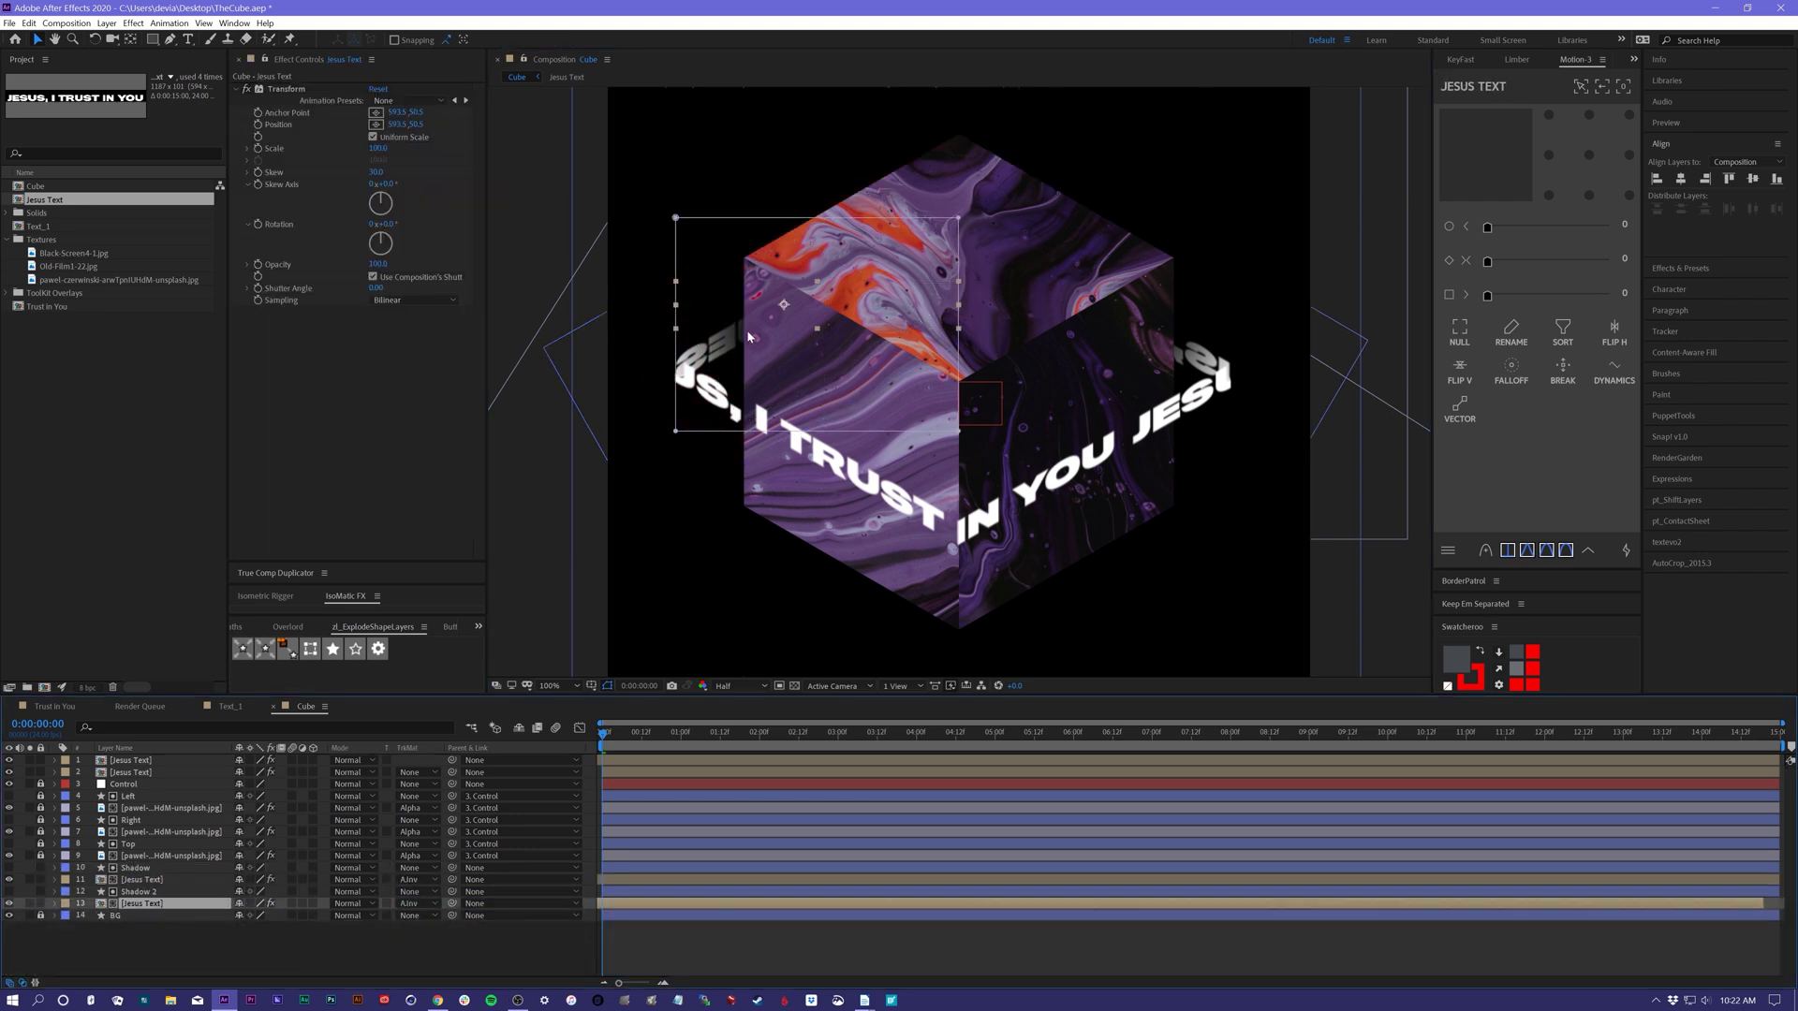
click(139, 891)
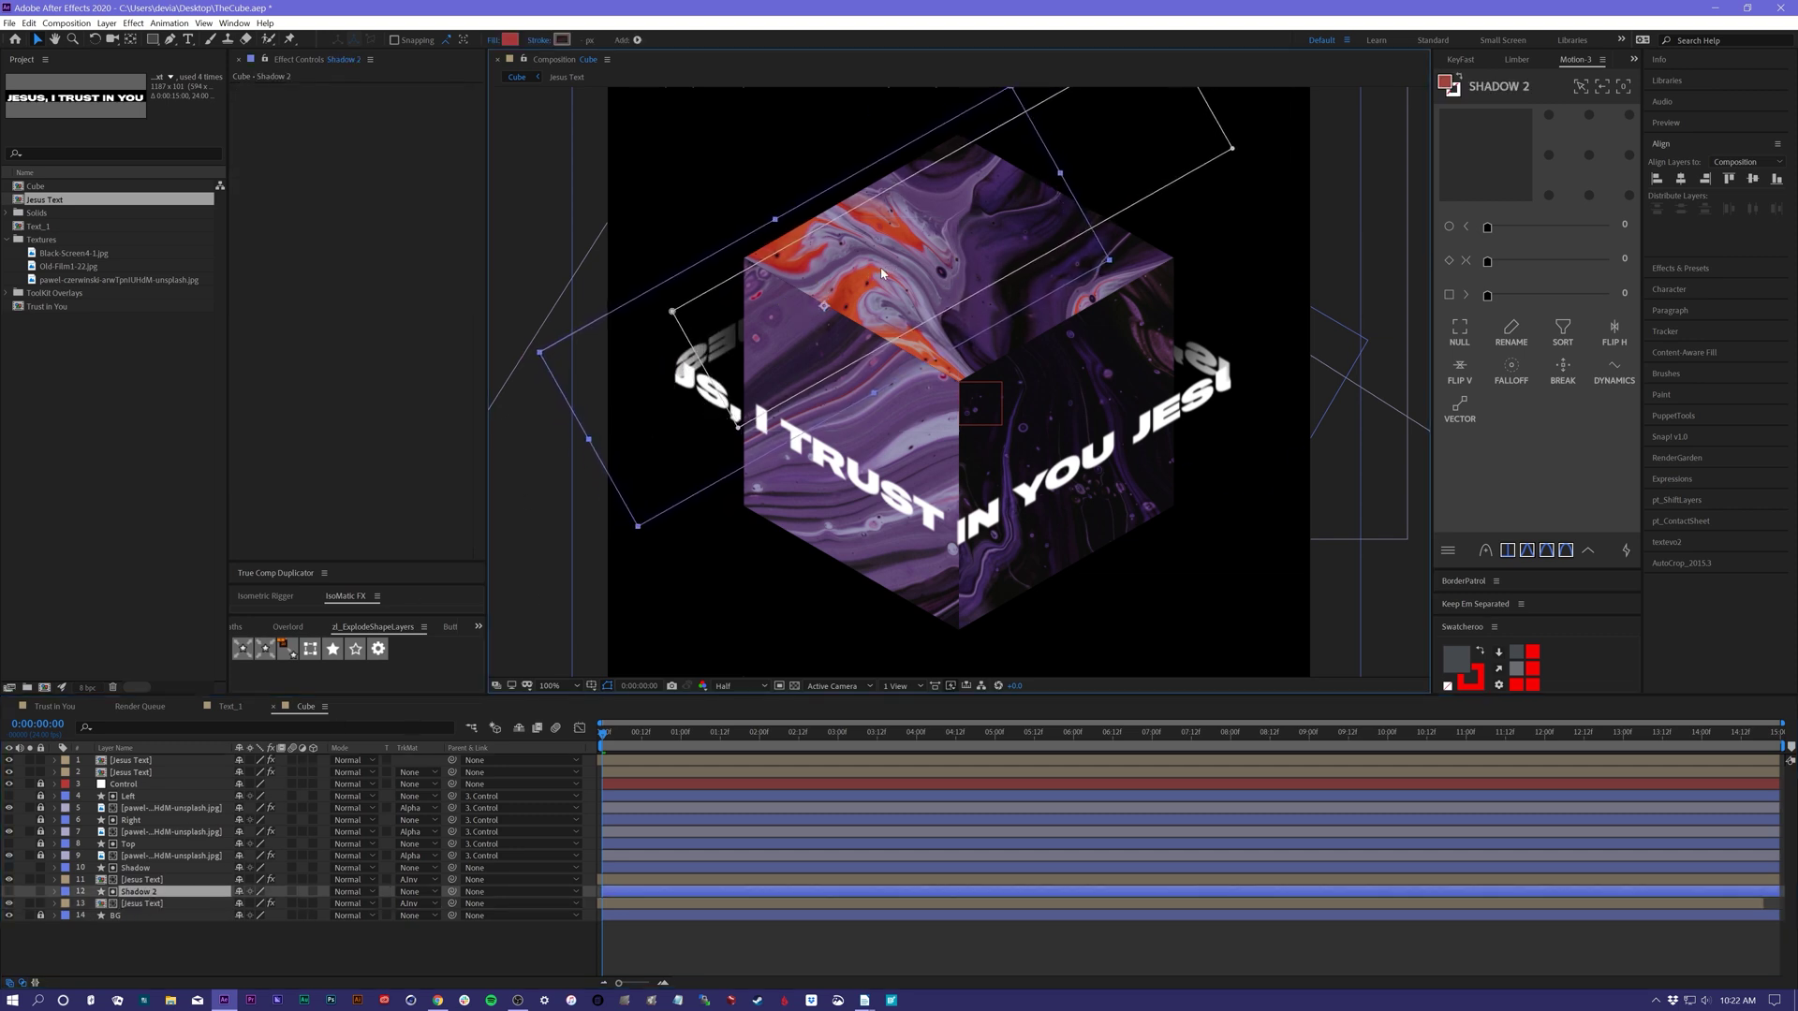
- Preview the text wrapping around the cube with its shaded back portions
click(891, 946)
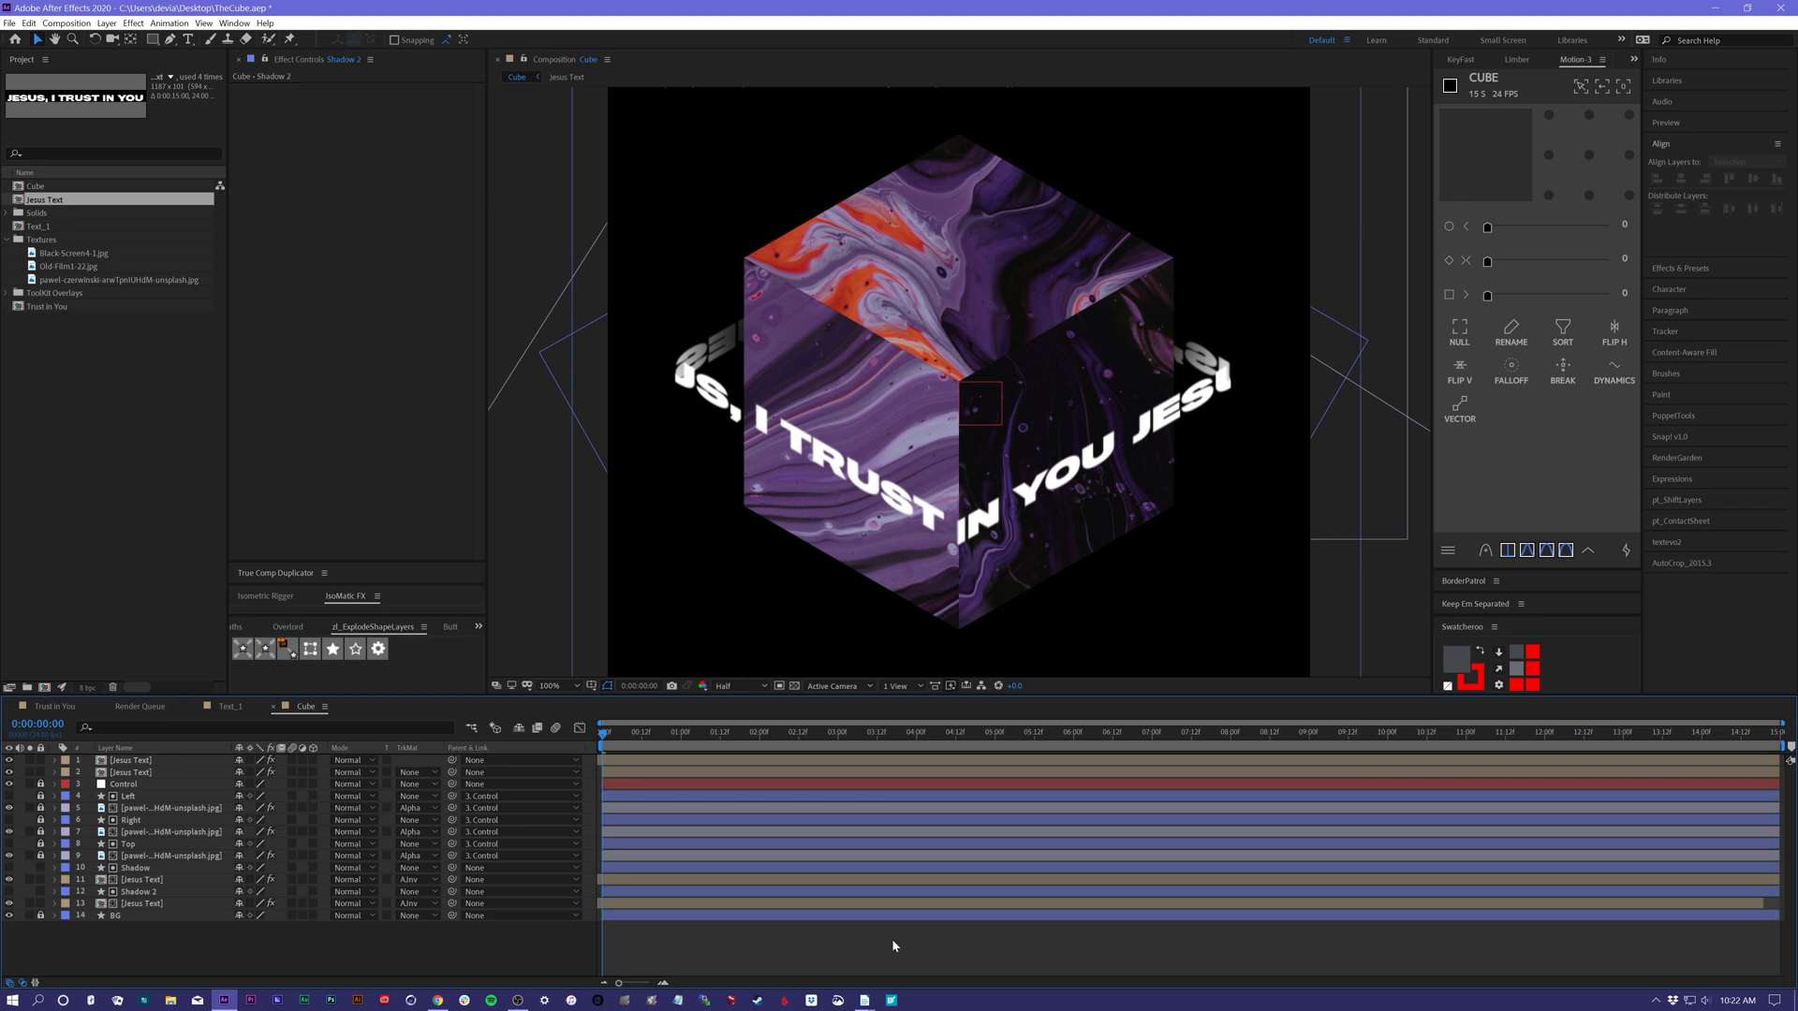
key(comma)
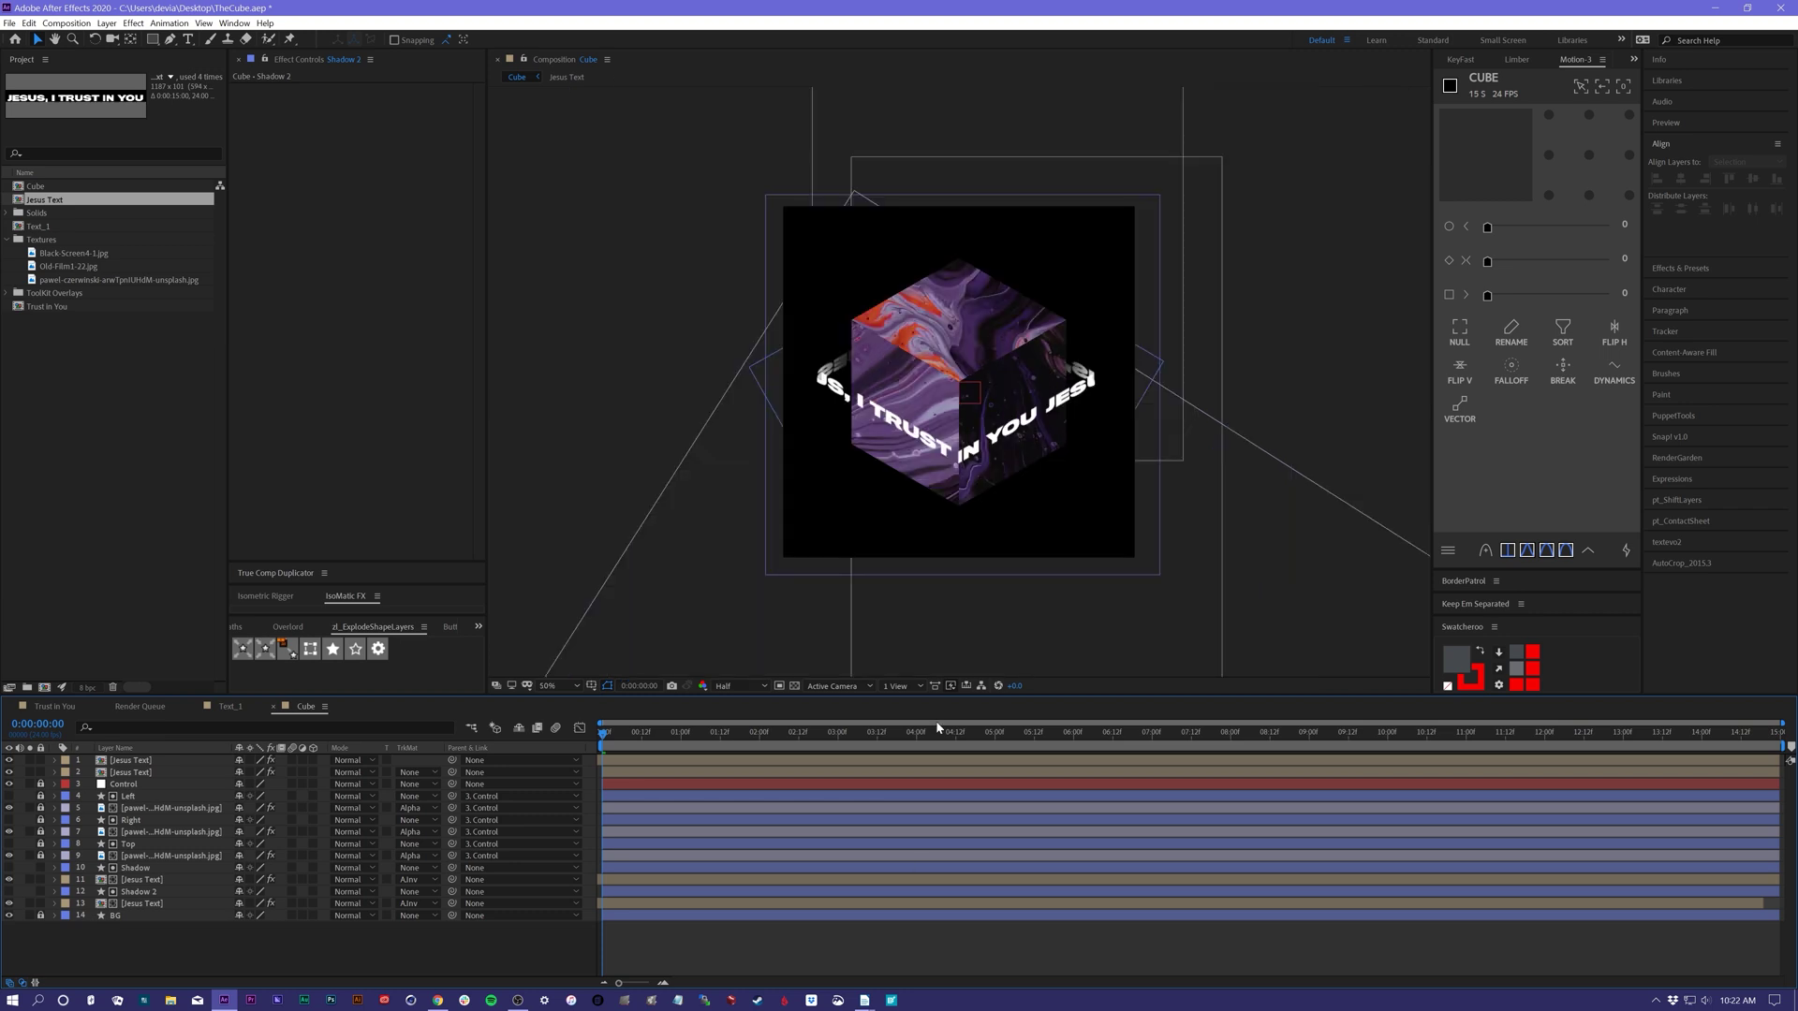
key(space)
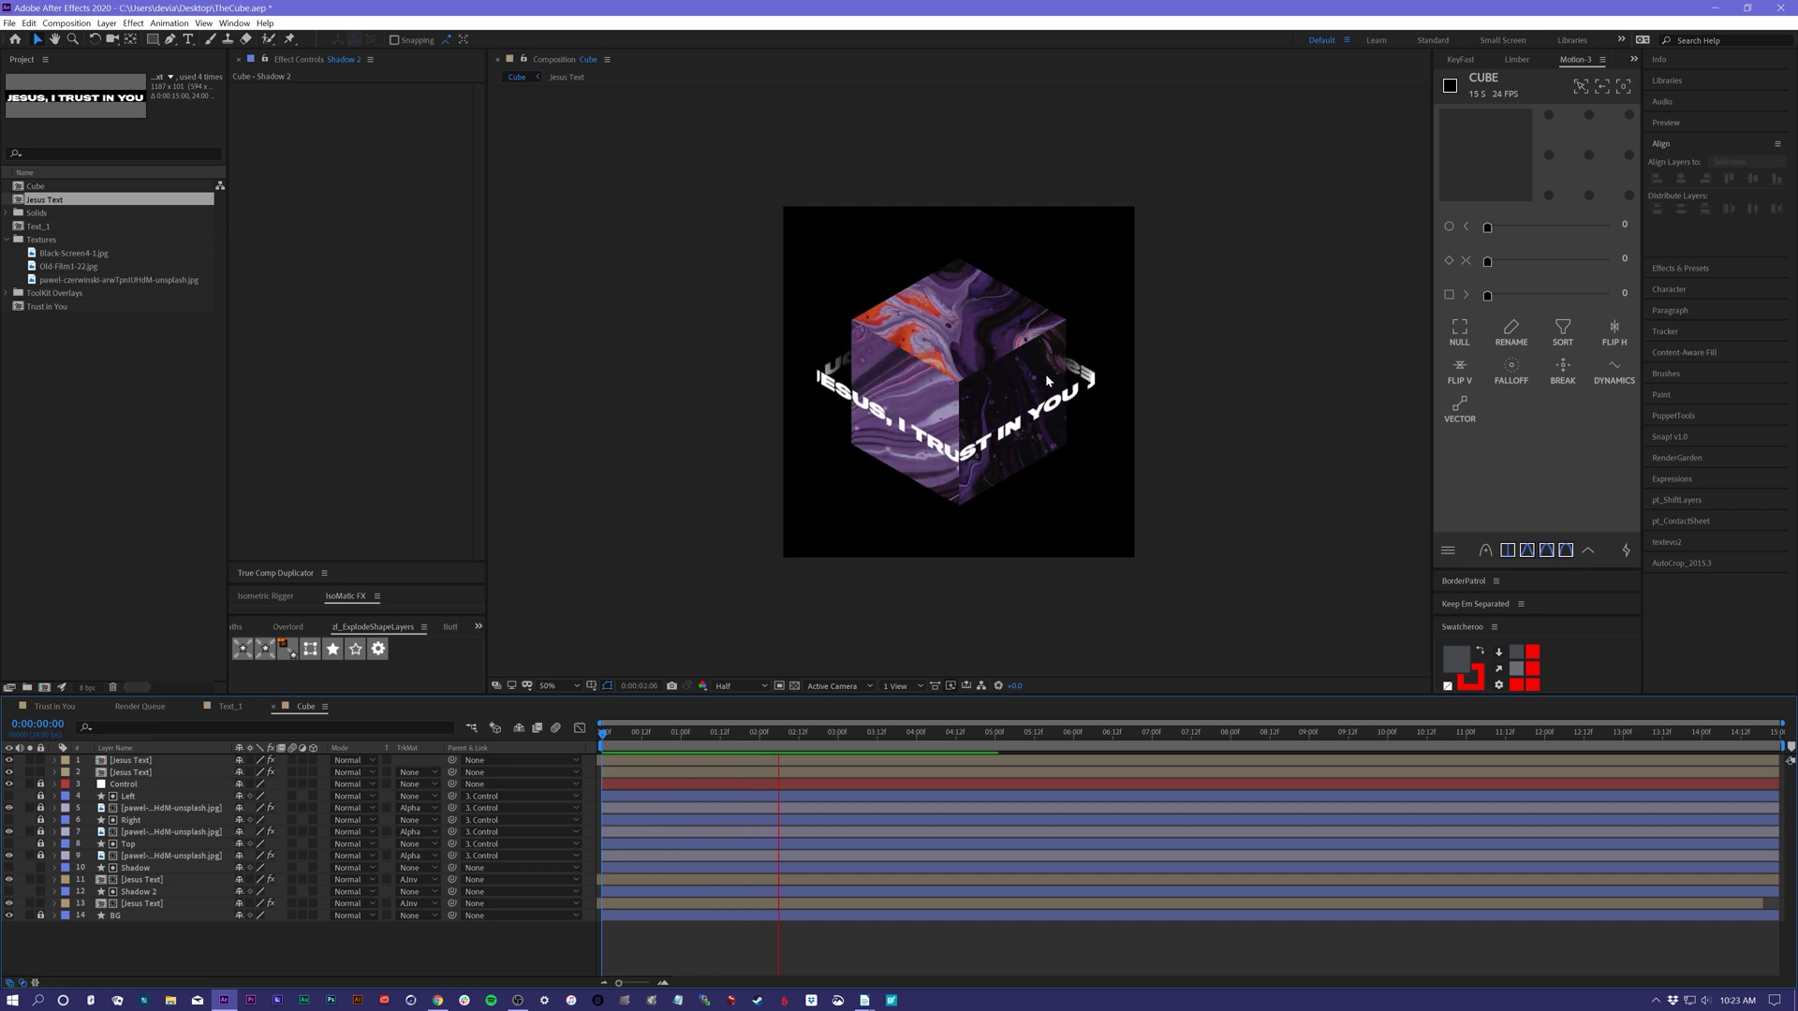
key(space)
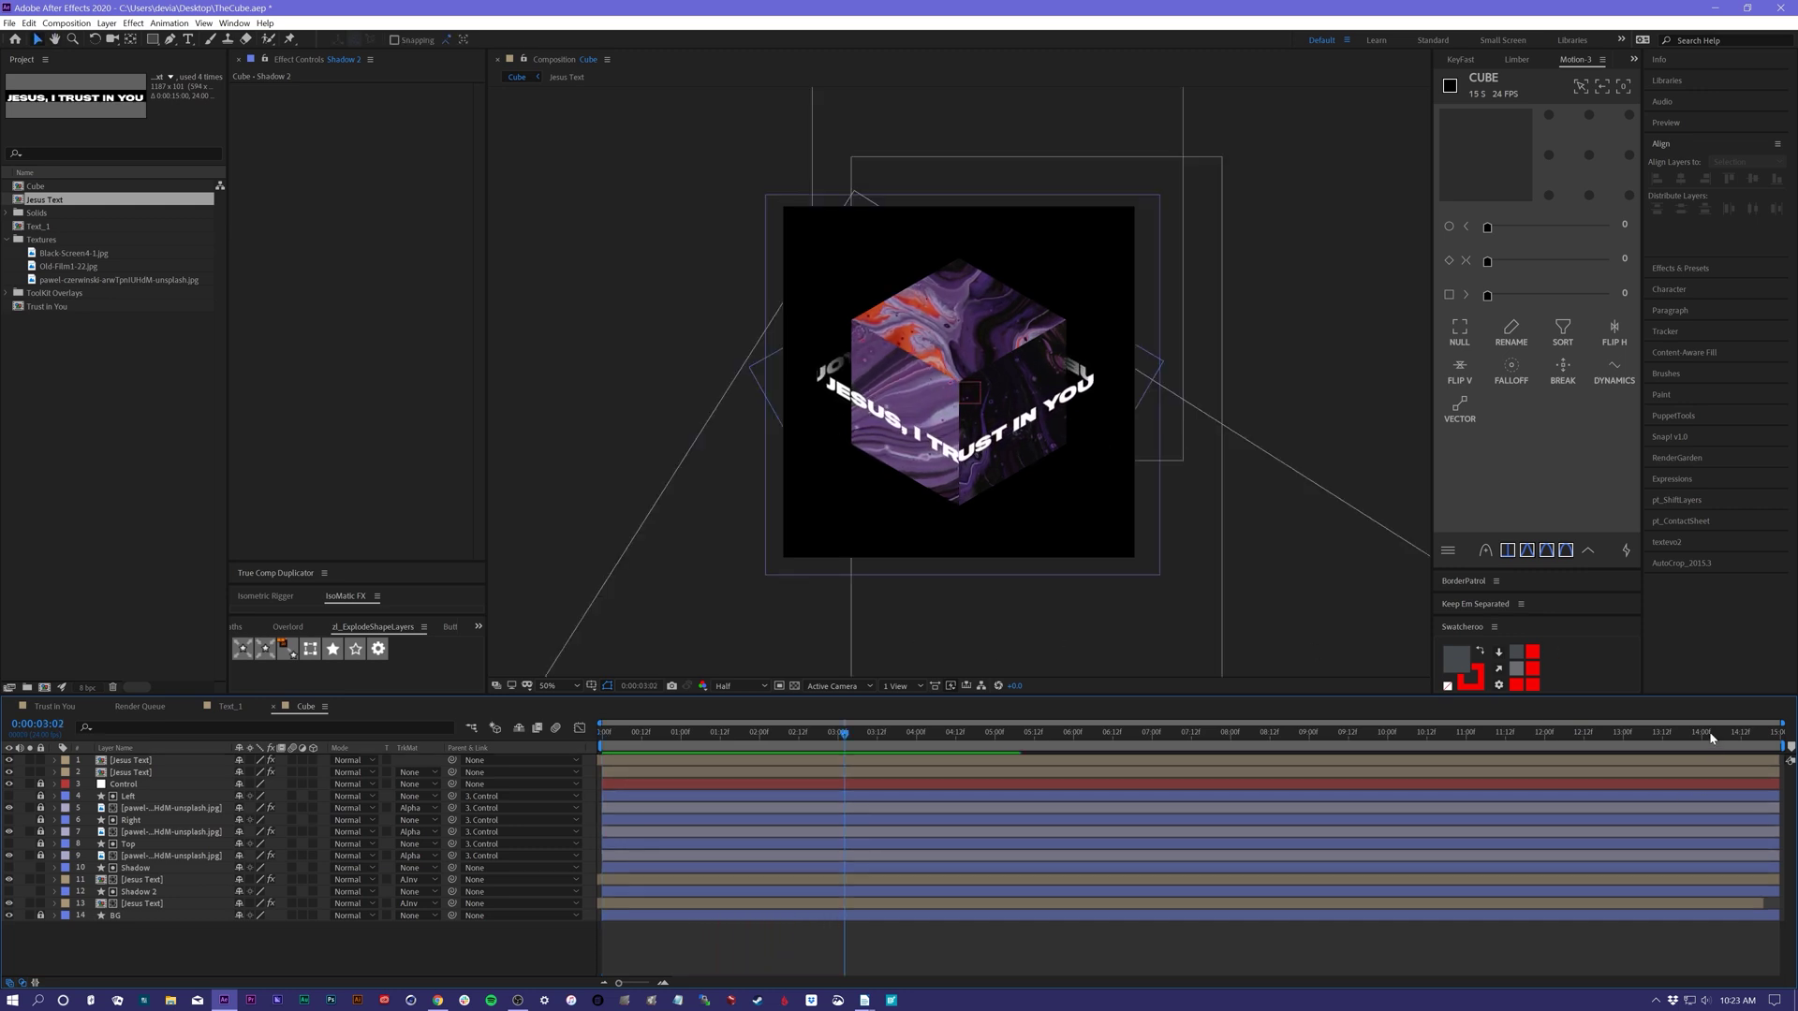
- Extend the bottom Jesus Text layer to the end of the composition and preview the loop before returning to the first frame
click(1711, 735)
drag(1763, 904, 1778, 905)
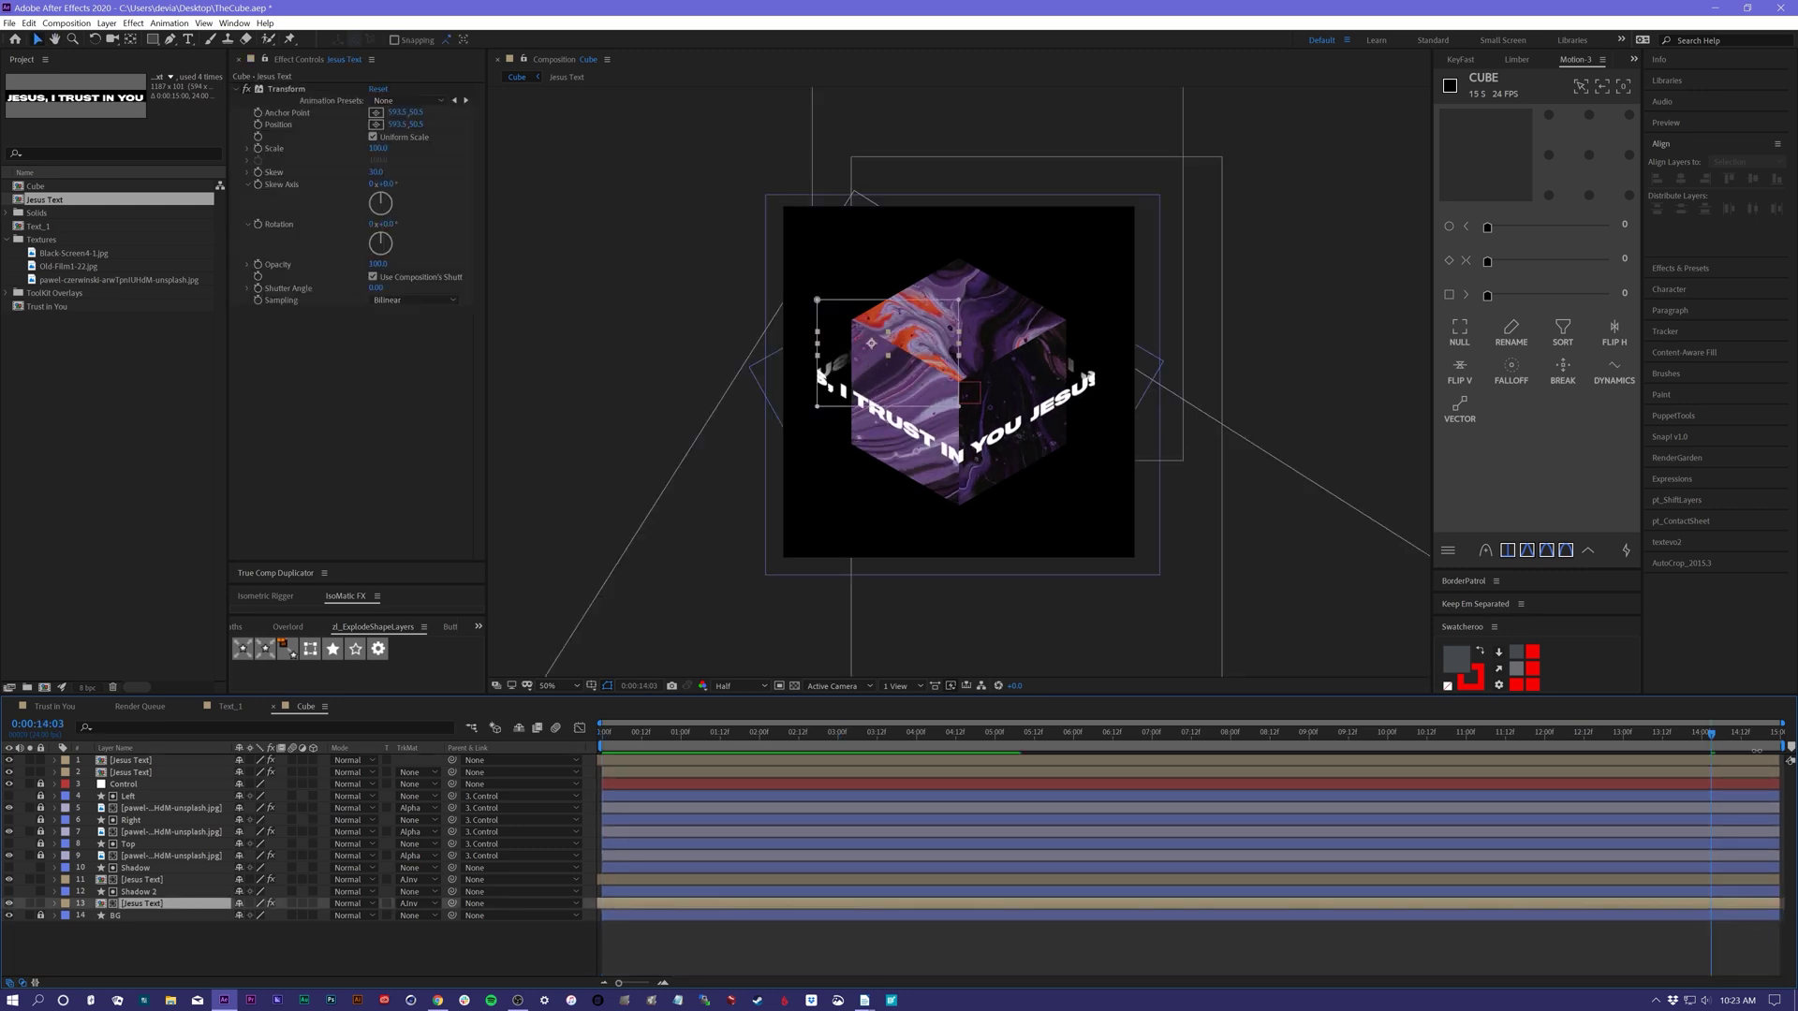
click(1727, 735)
key(space)
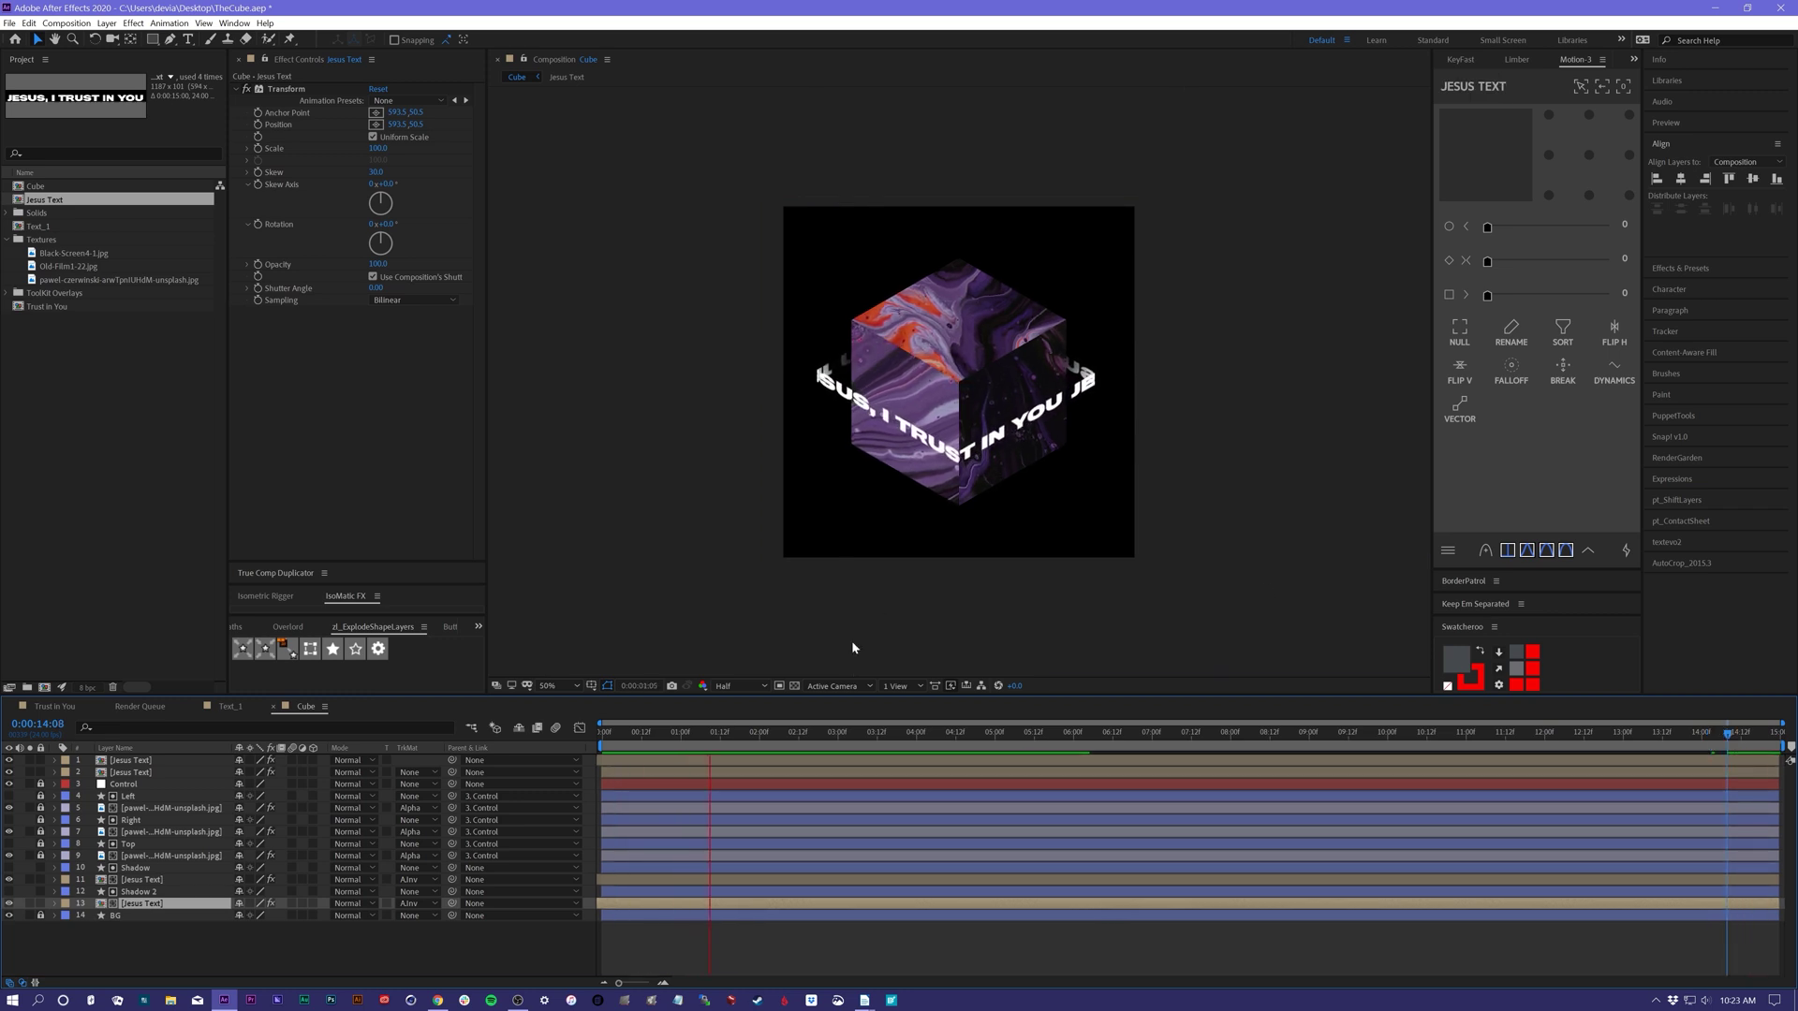
key(space)
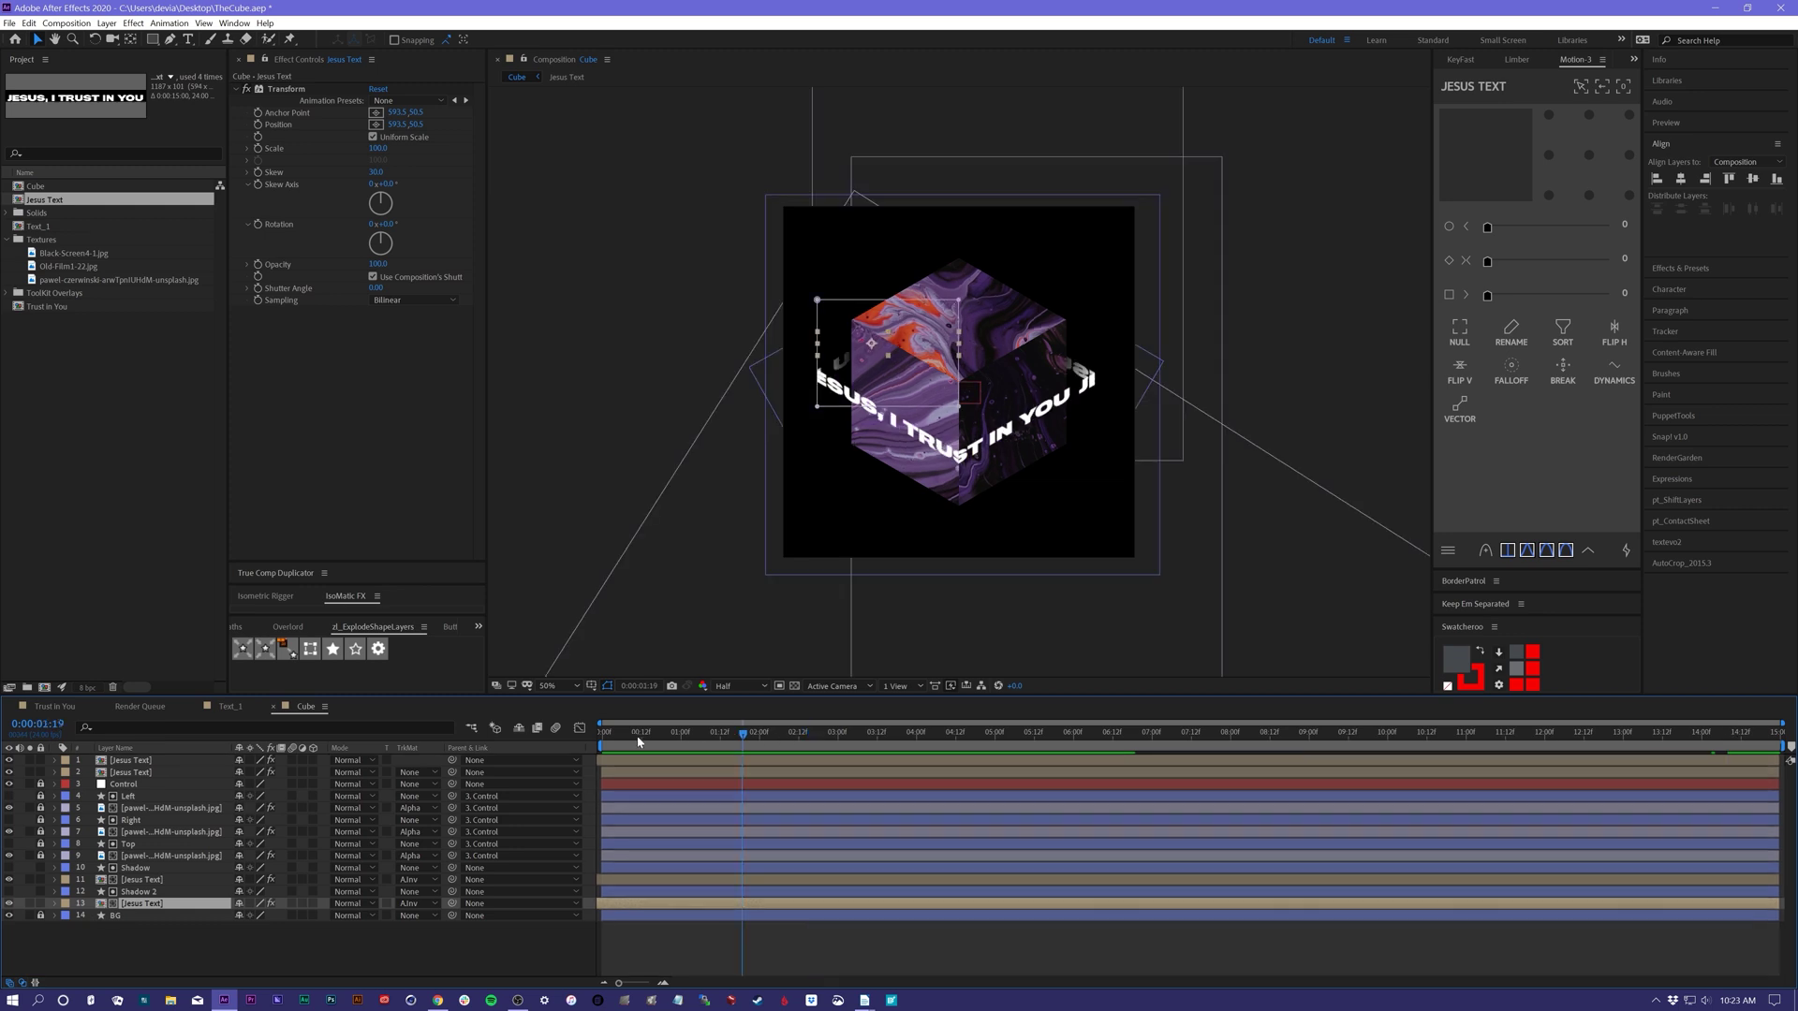
drag(638, 742, 604, 743)
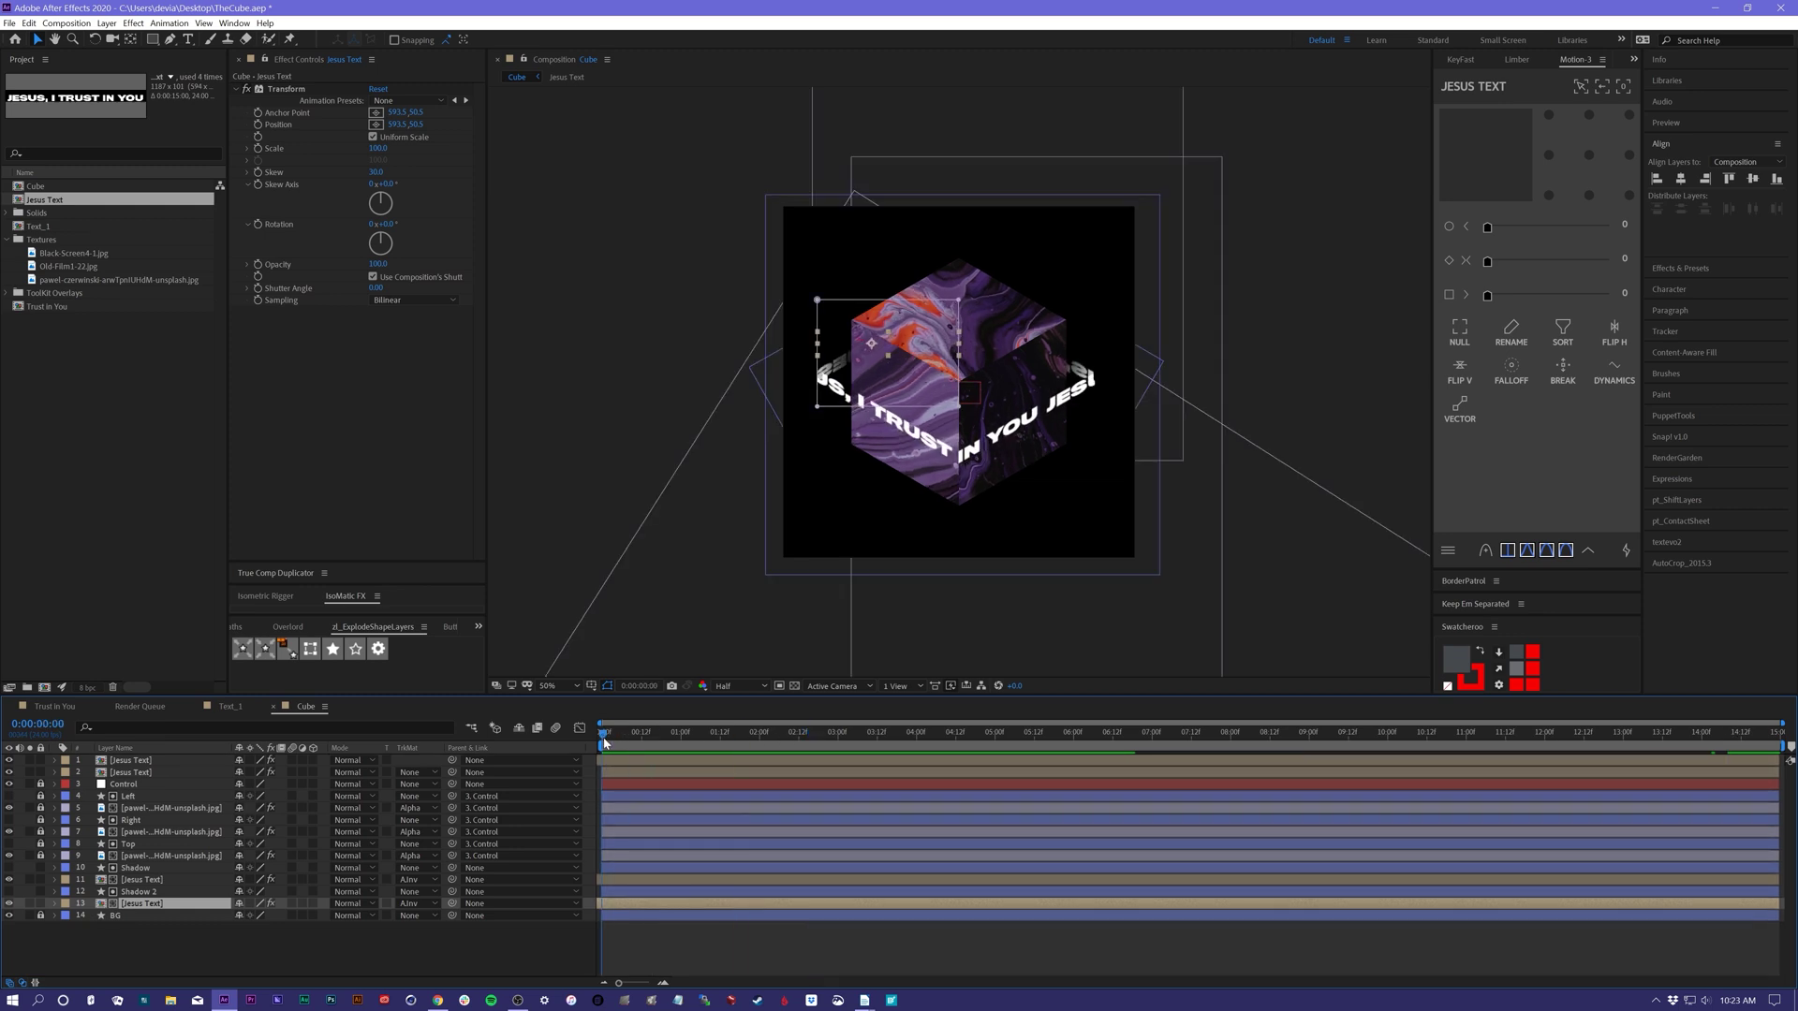
- Unlock the cube layers and parent the four Jesus Text layers and both Shadow layers to Control
click(637, 960)
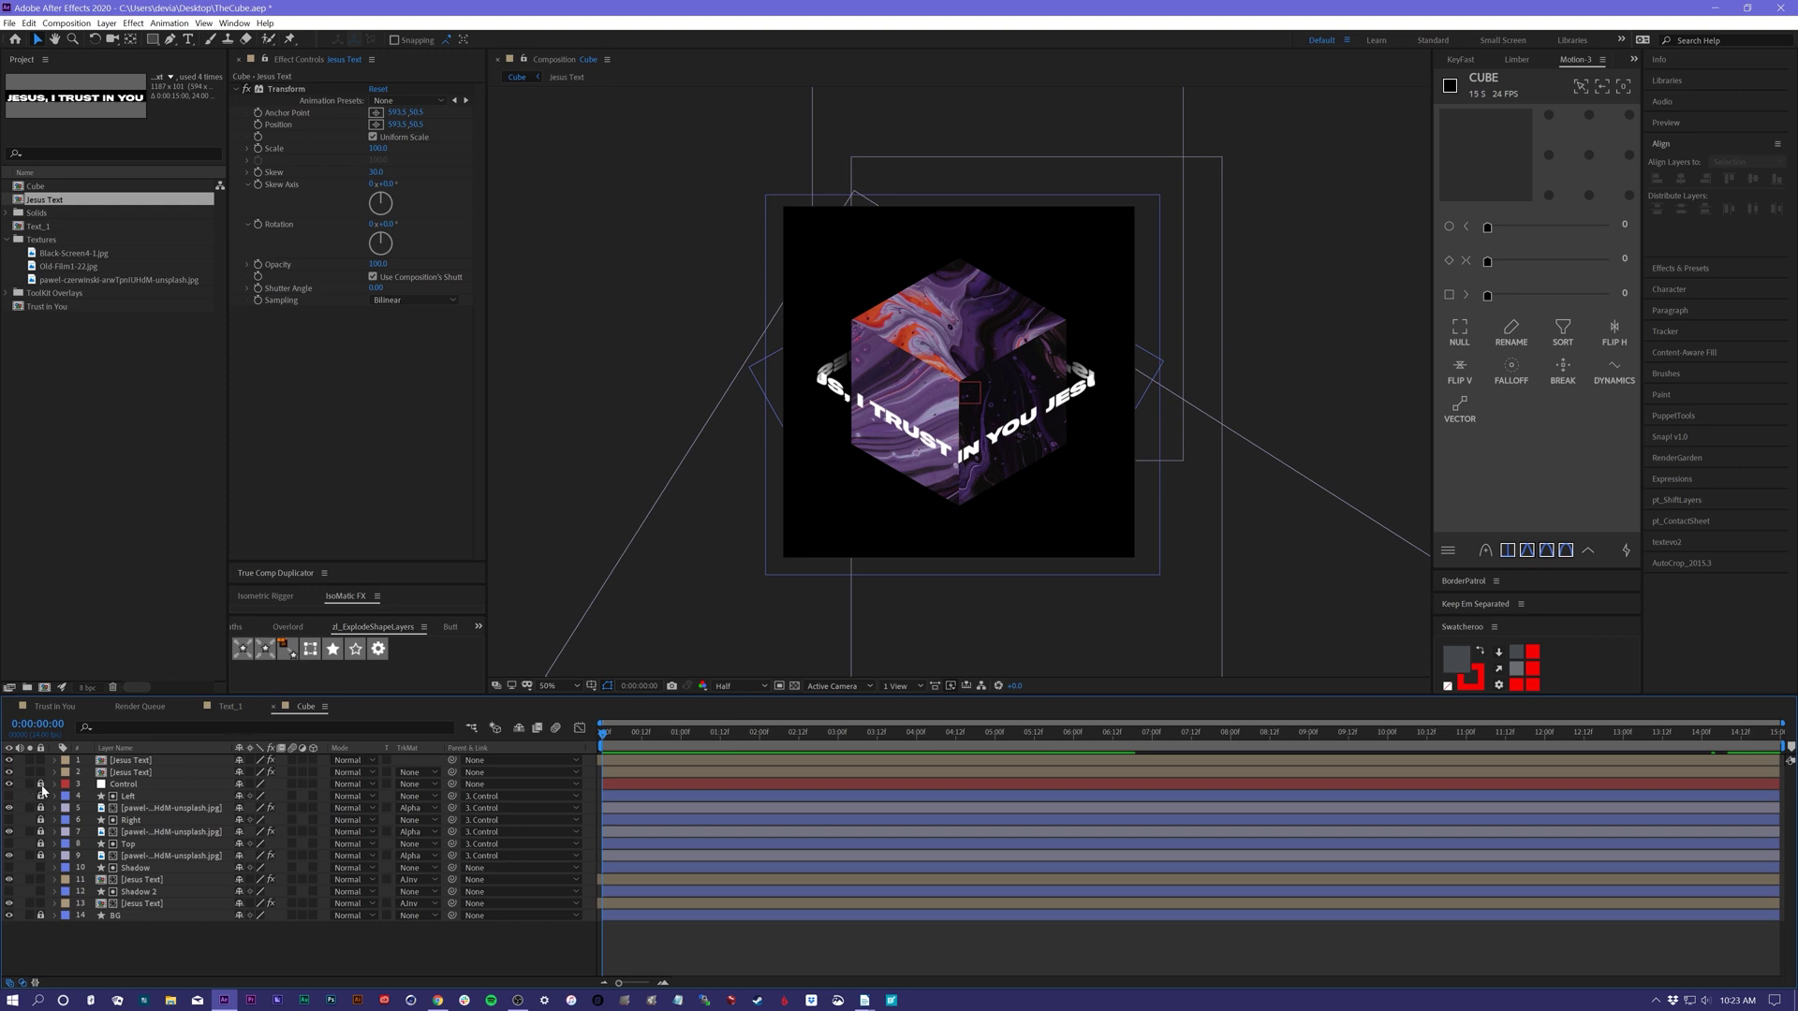
click(123, 760)
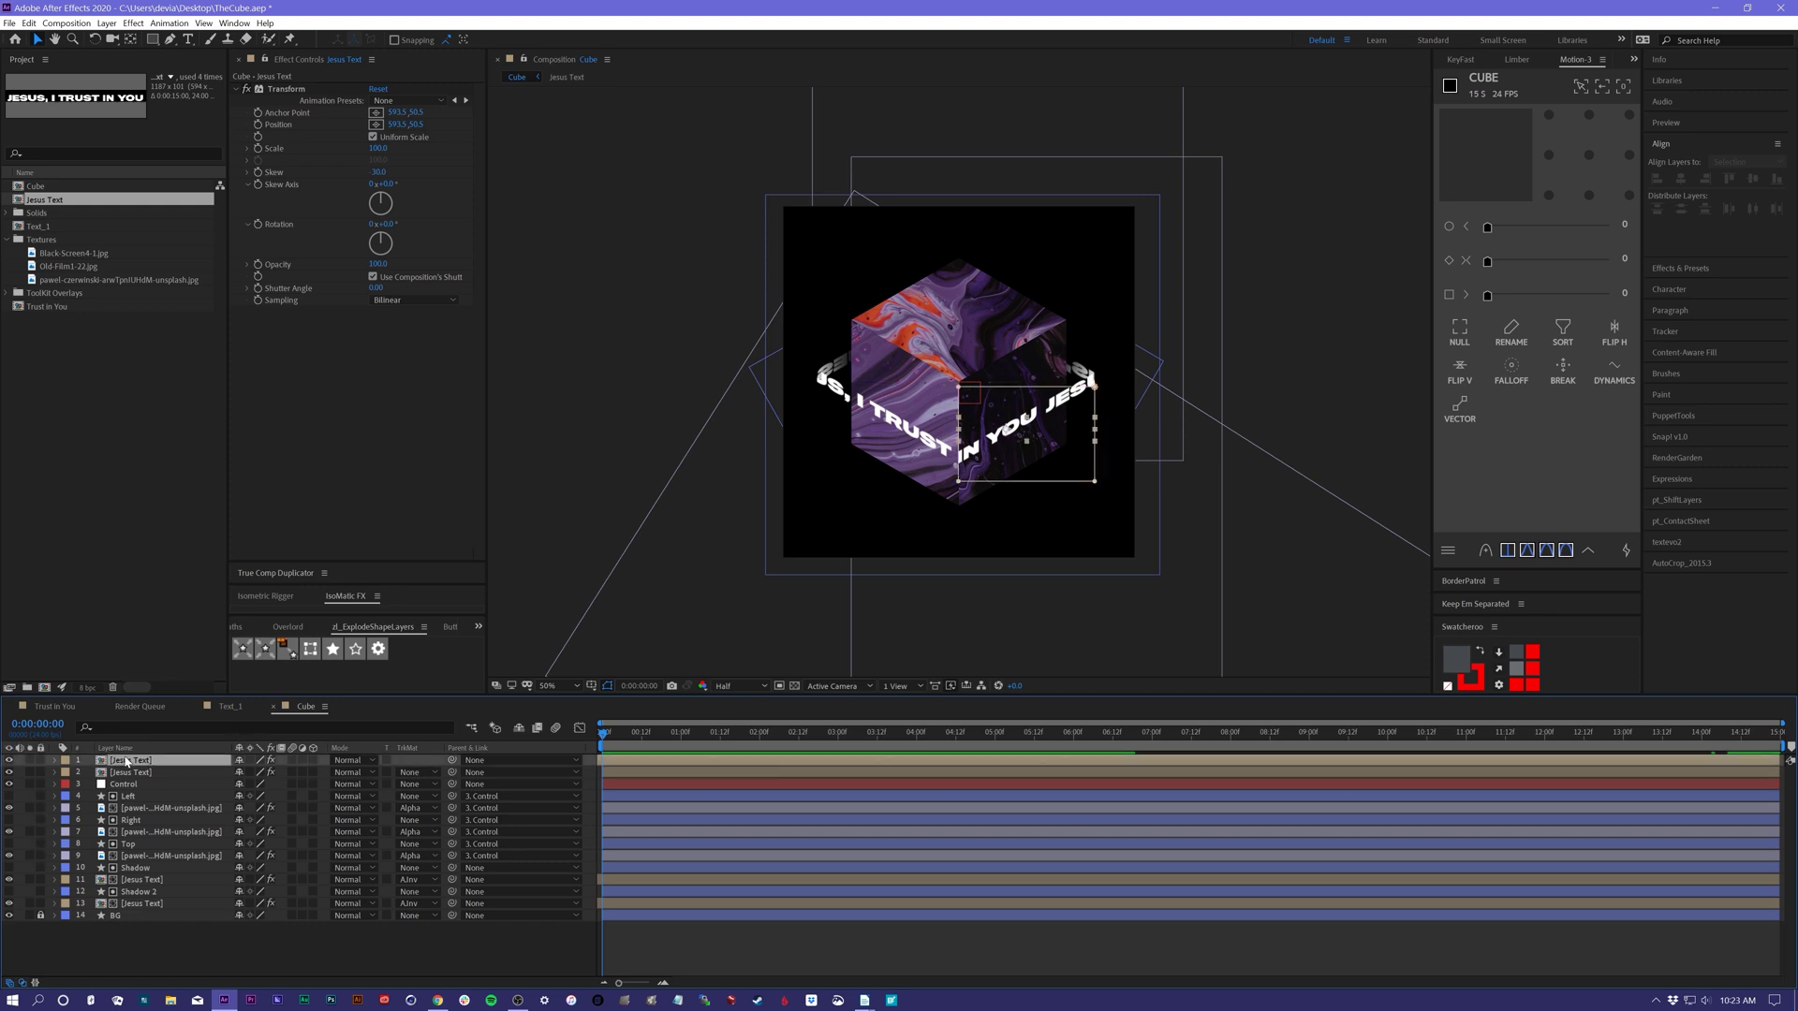
ctrl+click(137, 772)
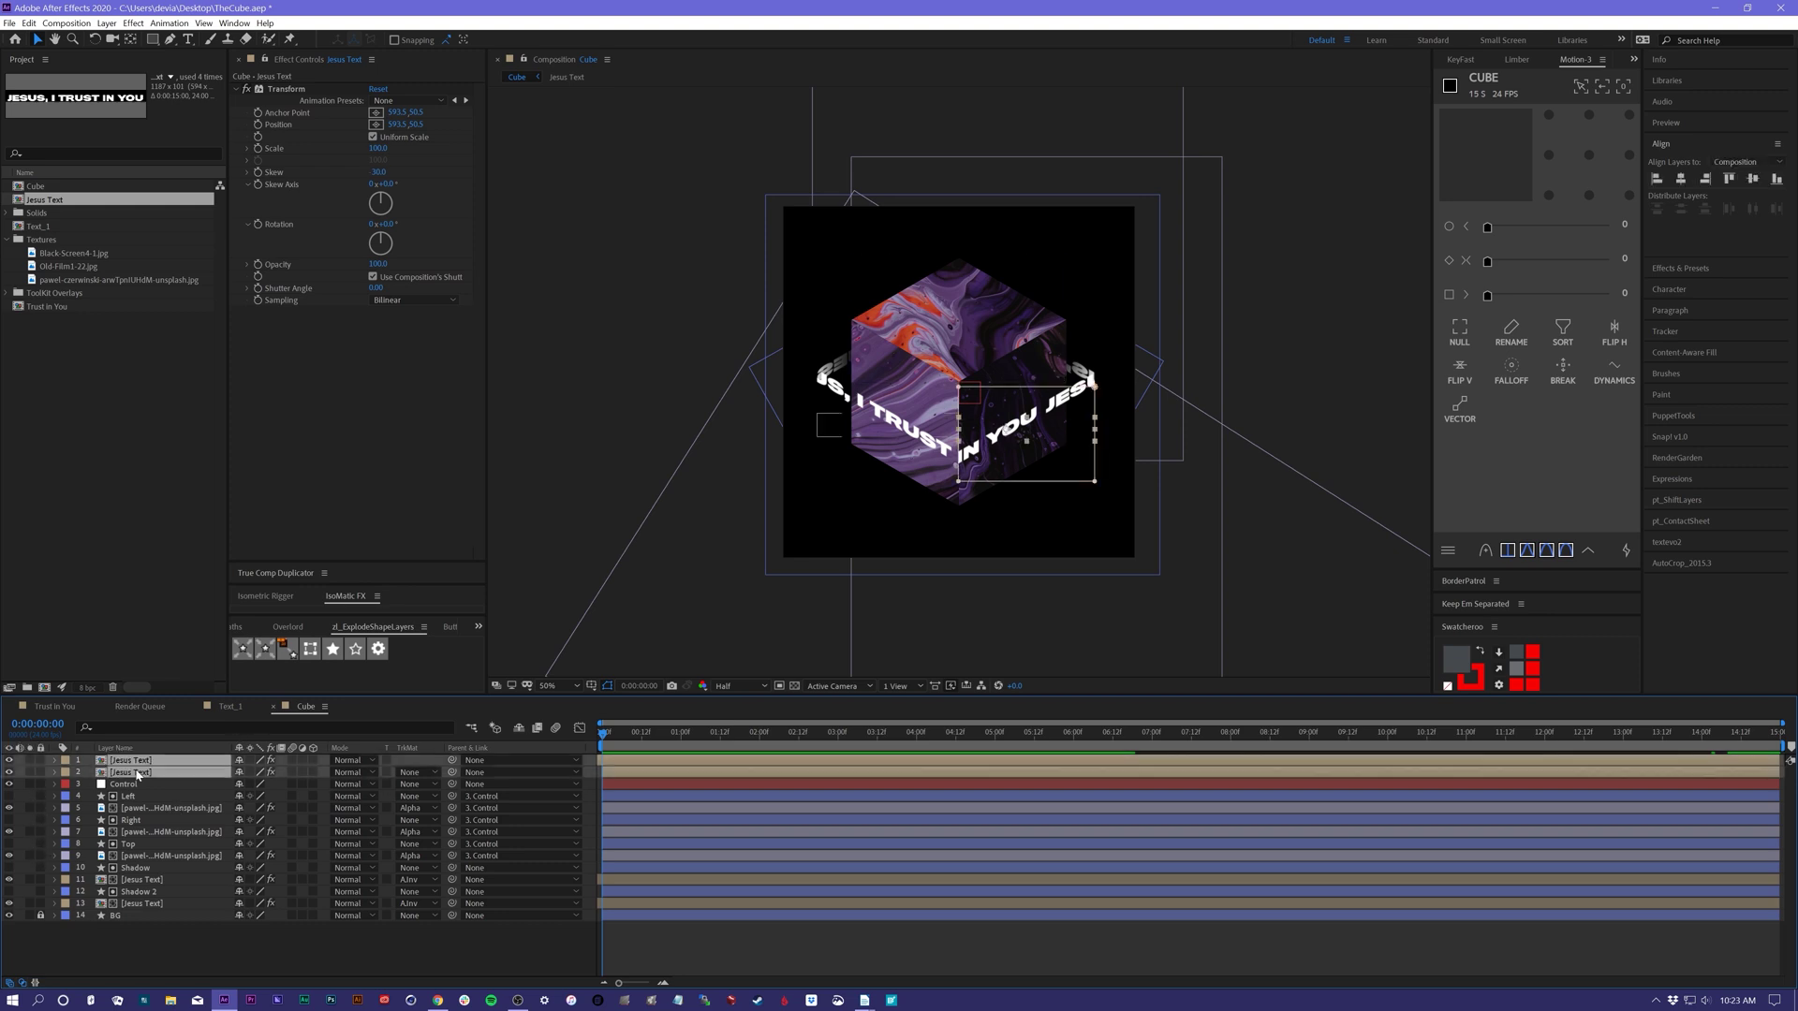
ctrl+click(141, 868)
ctrl+click(143, 880)
ctrl+click(143, 893)
ctrl+click(141, 904)
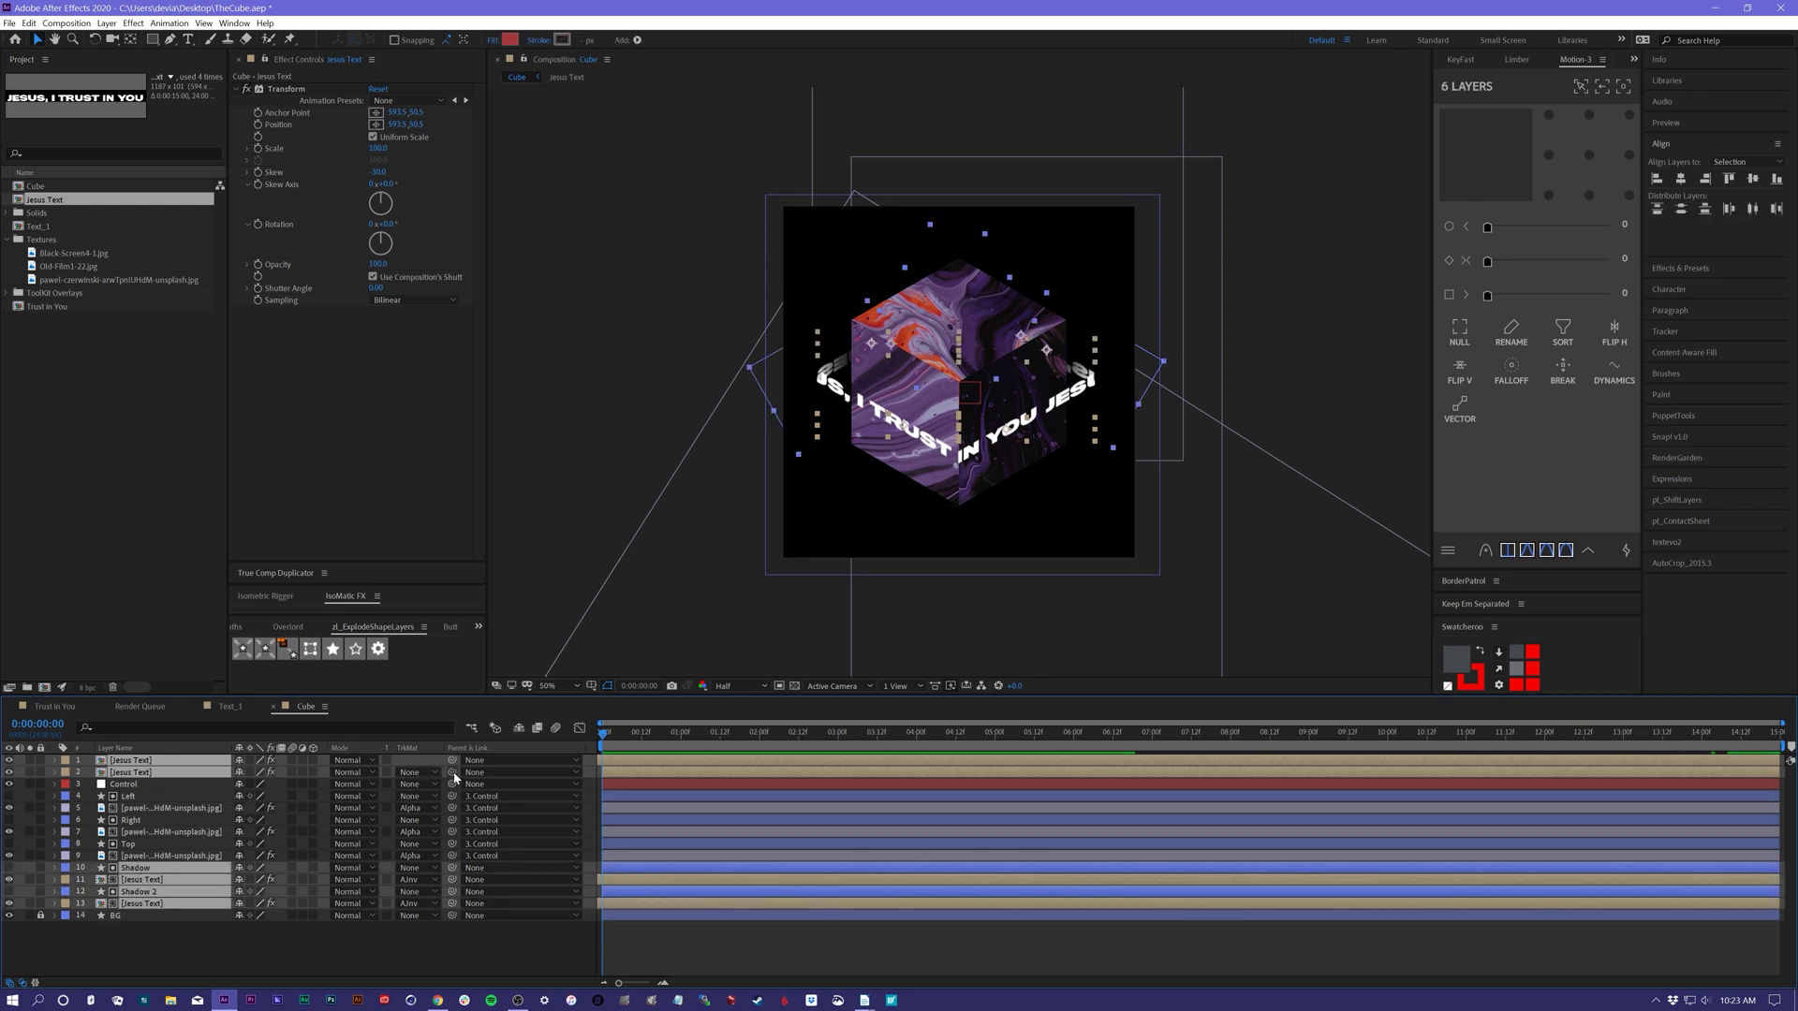
drag(196, 776, 135, 784)
- Scale down the Control layer to shrink the whole cube with its text, comparing it with the Trust In You composition
click(132, 785)
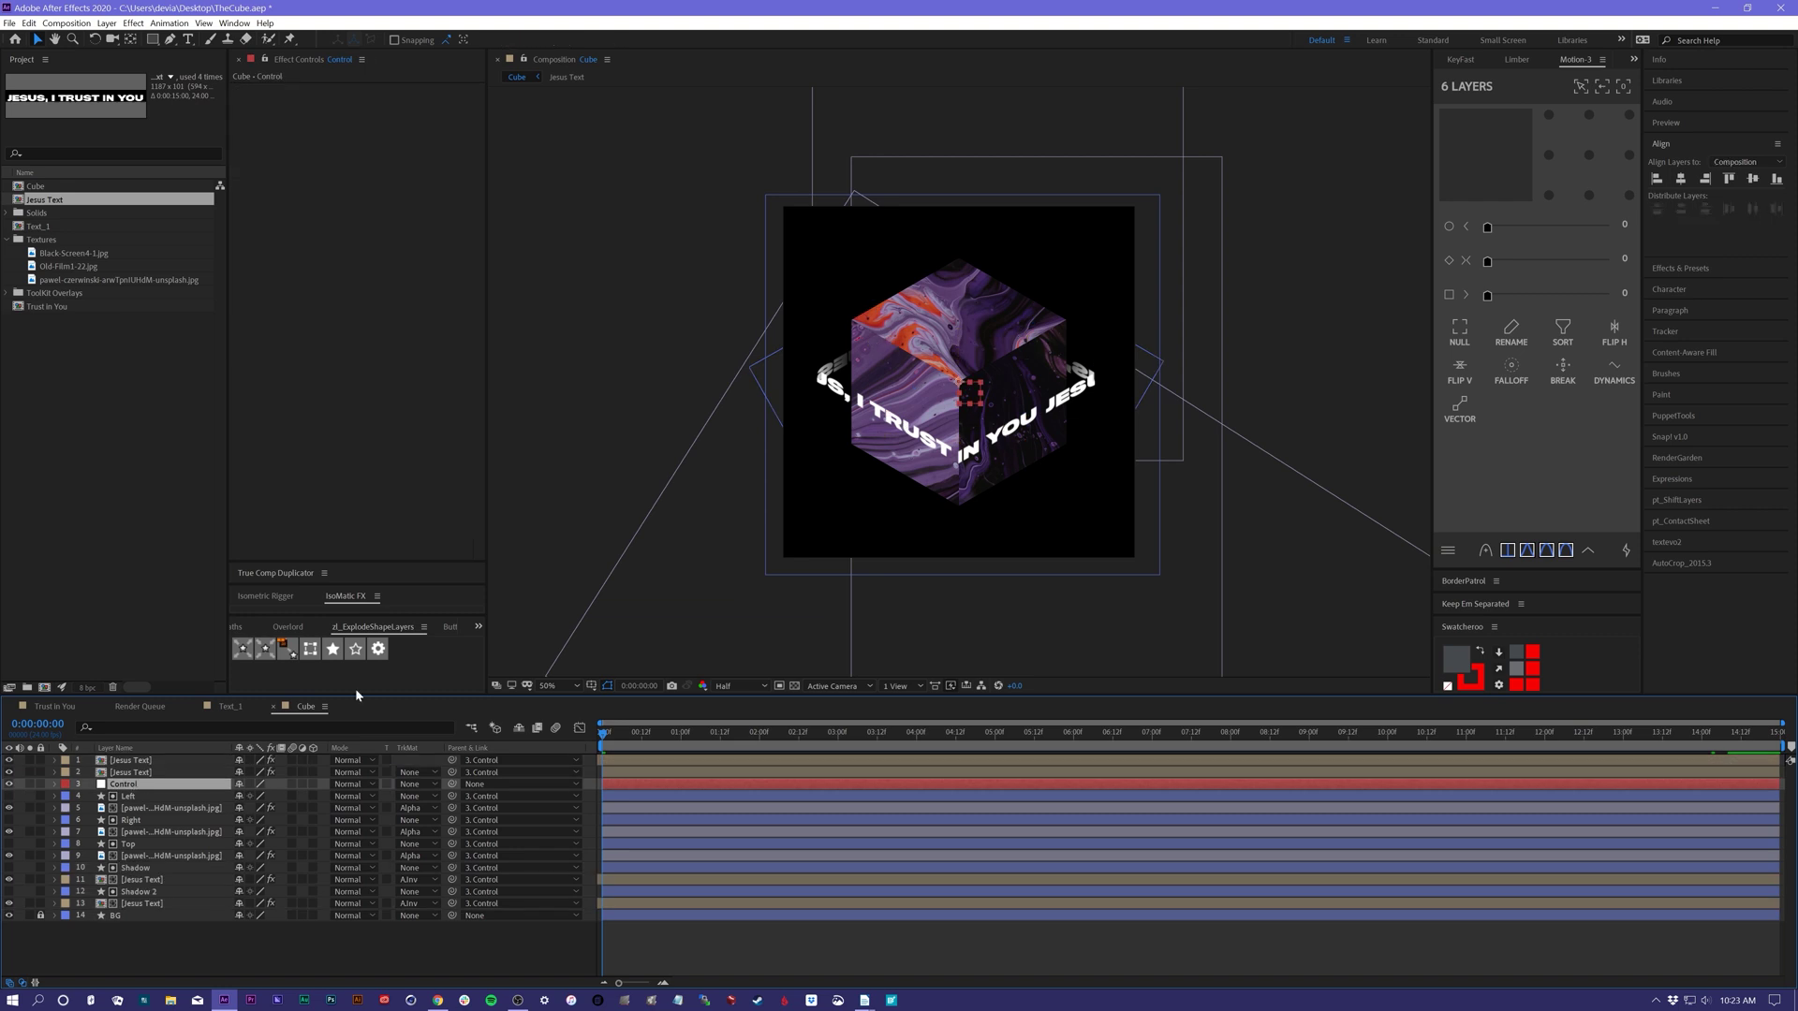
drag(980, 404, 973, 401)
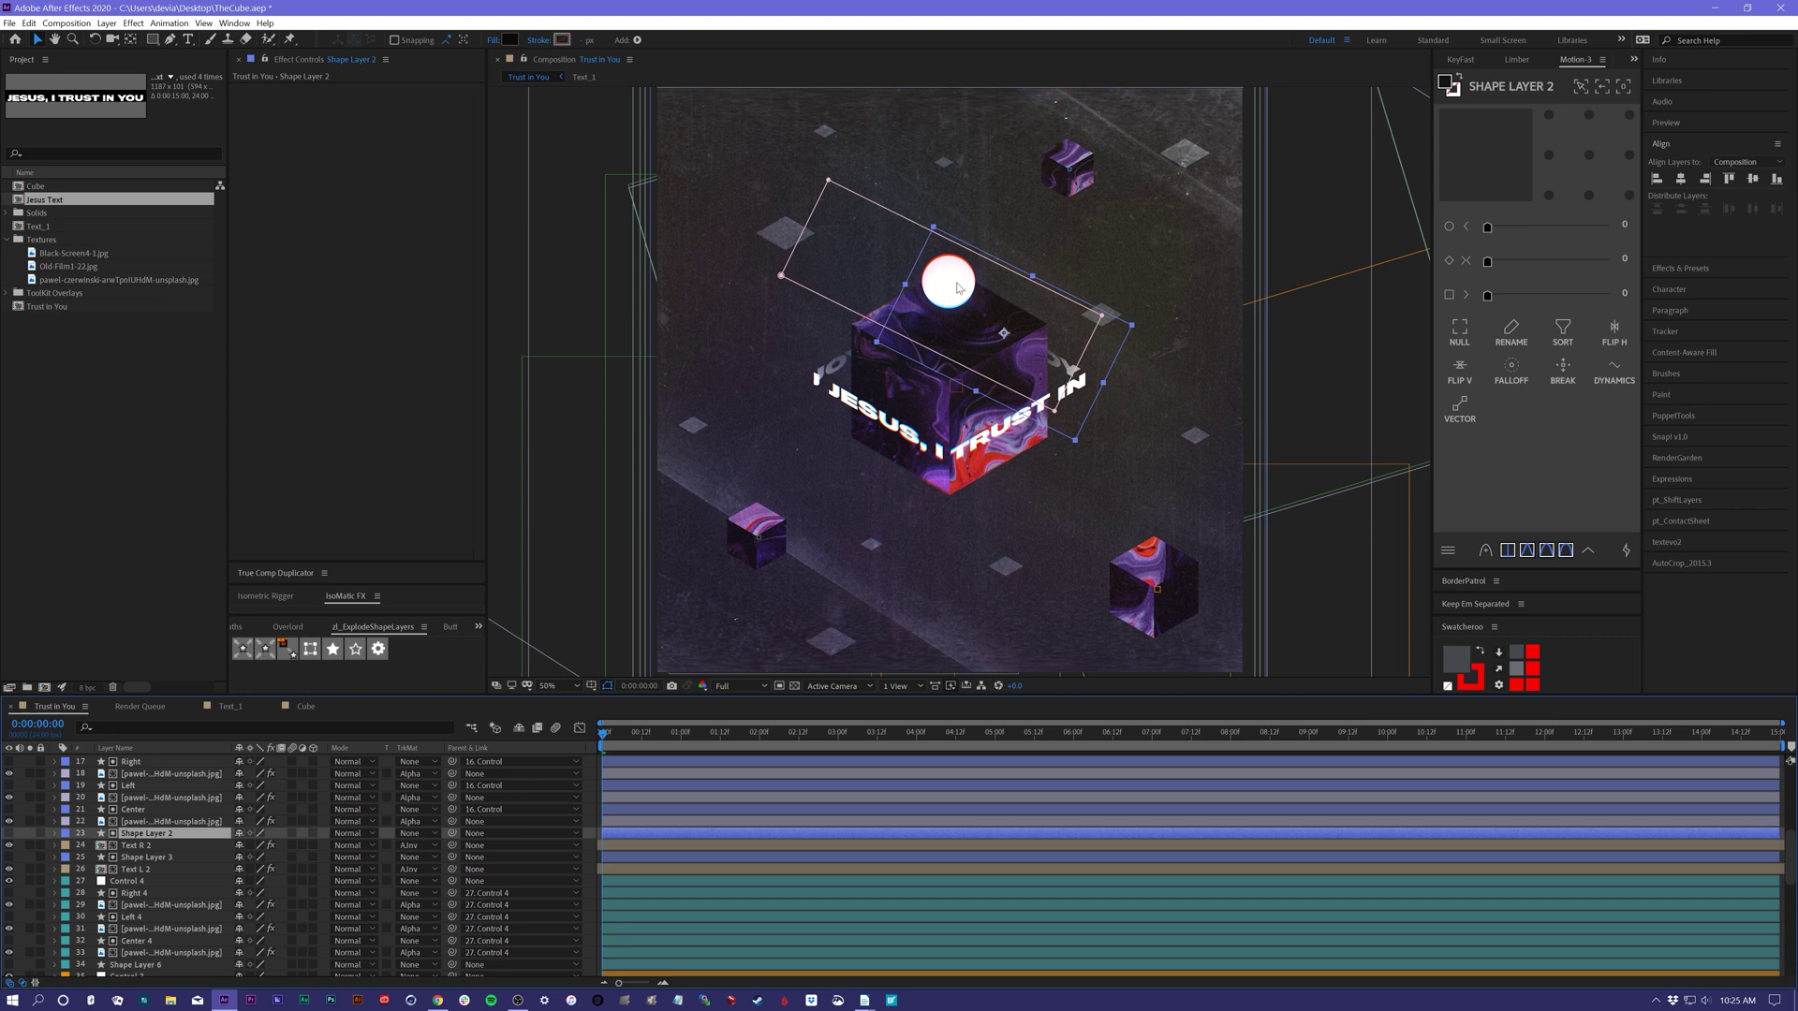
click(305, 707)
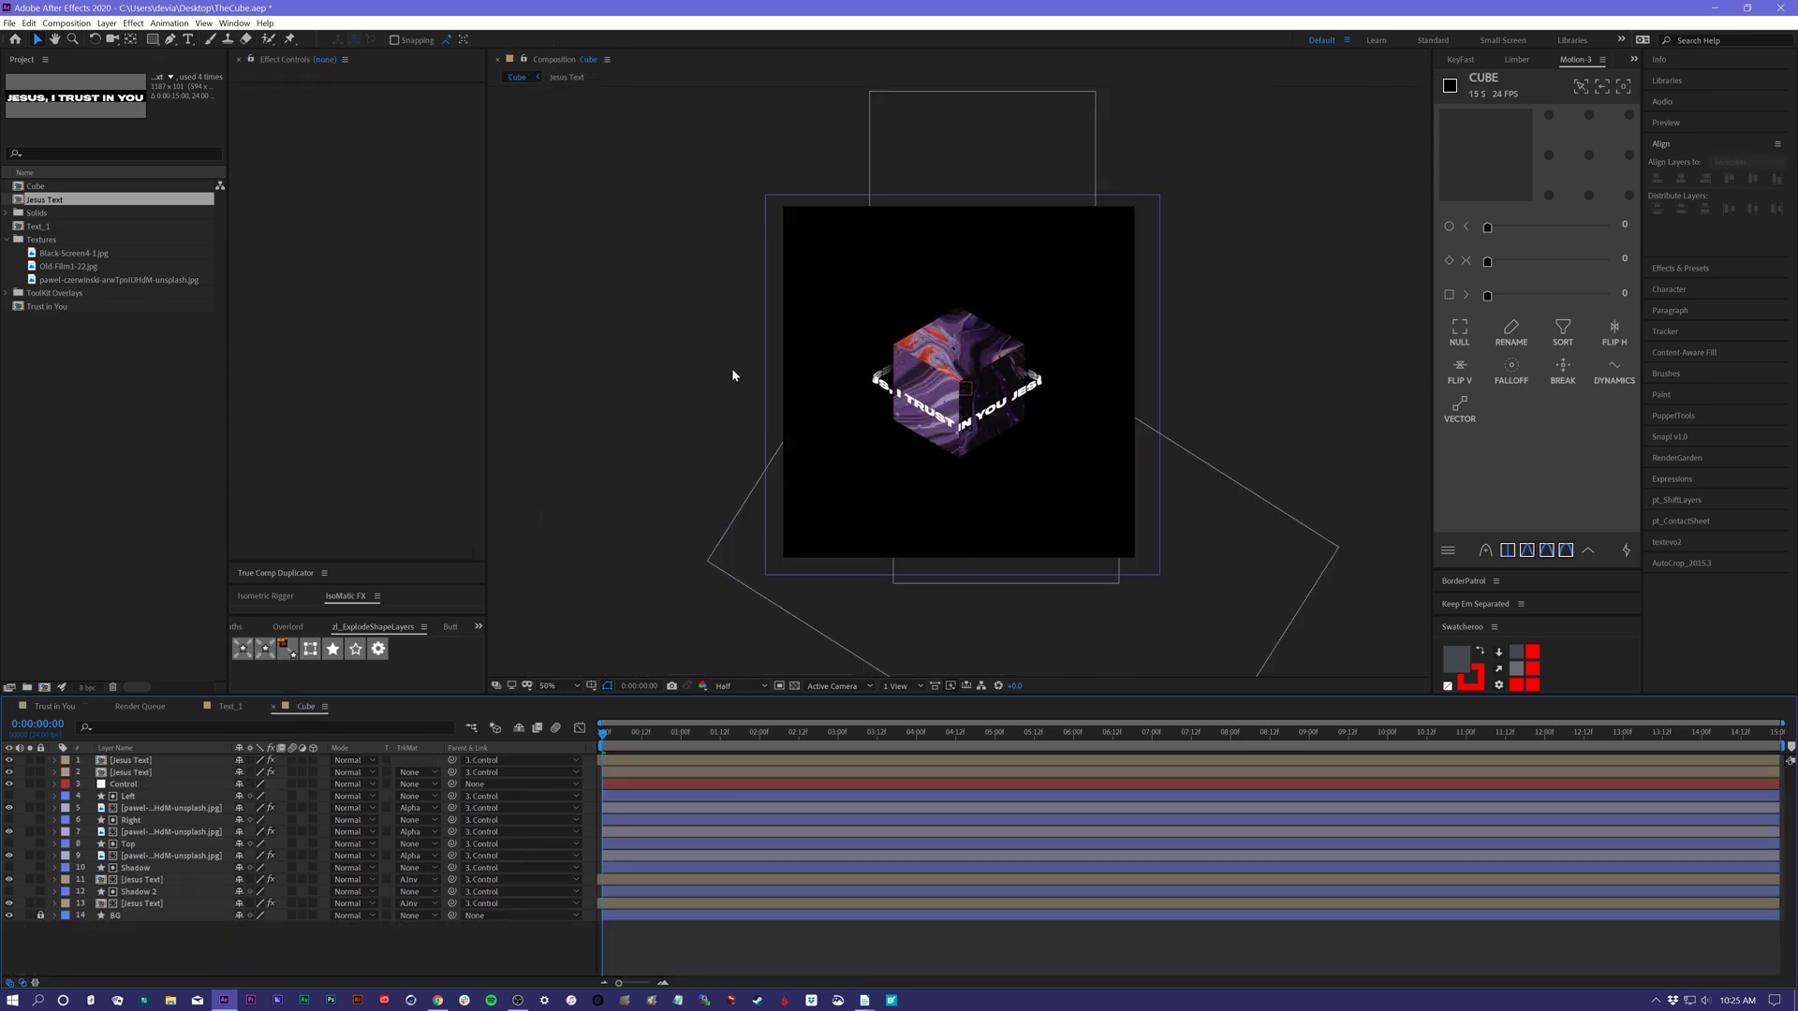
- Create a white-filled circle at the cube's top corner with the Ellipse tool and center its anchor point
key(q)
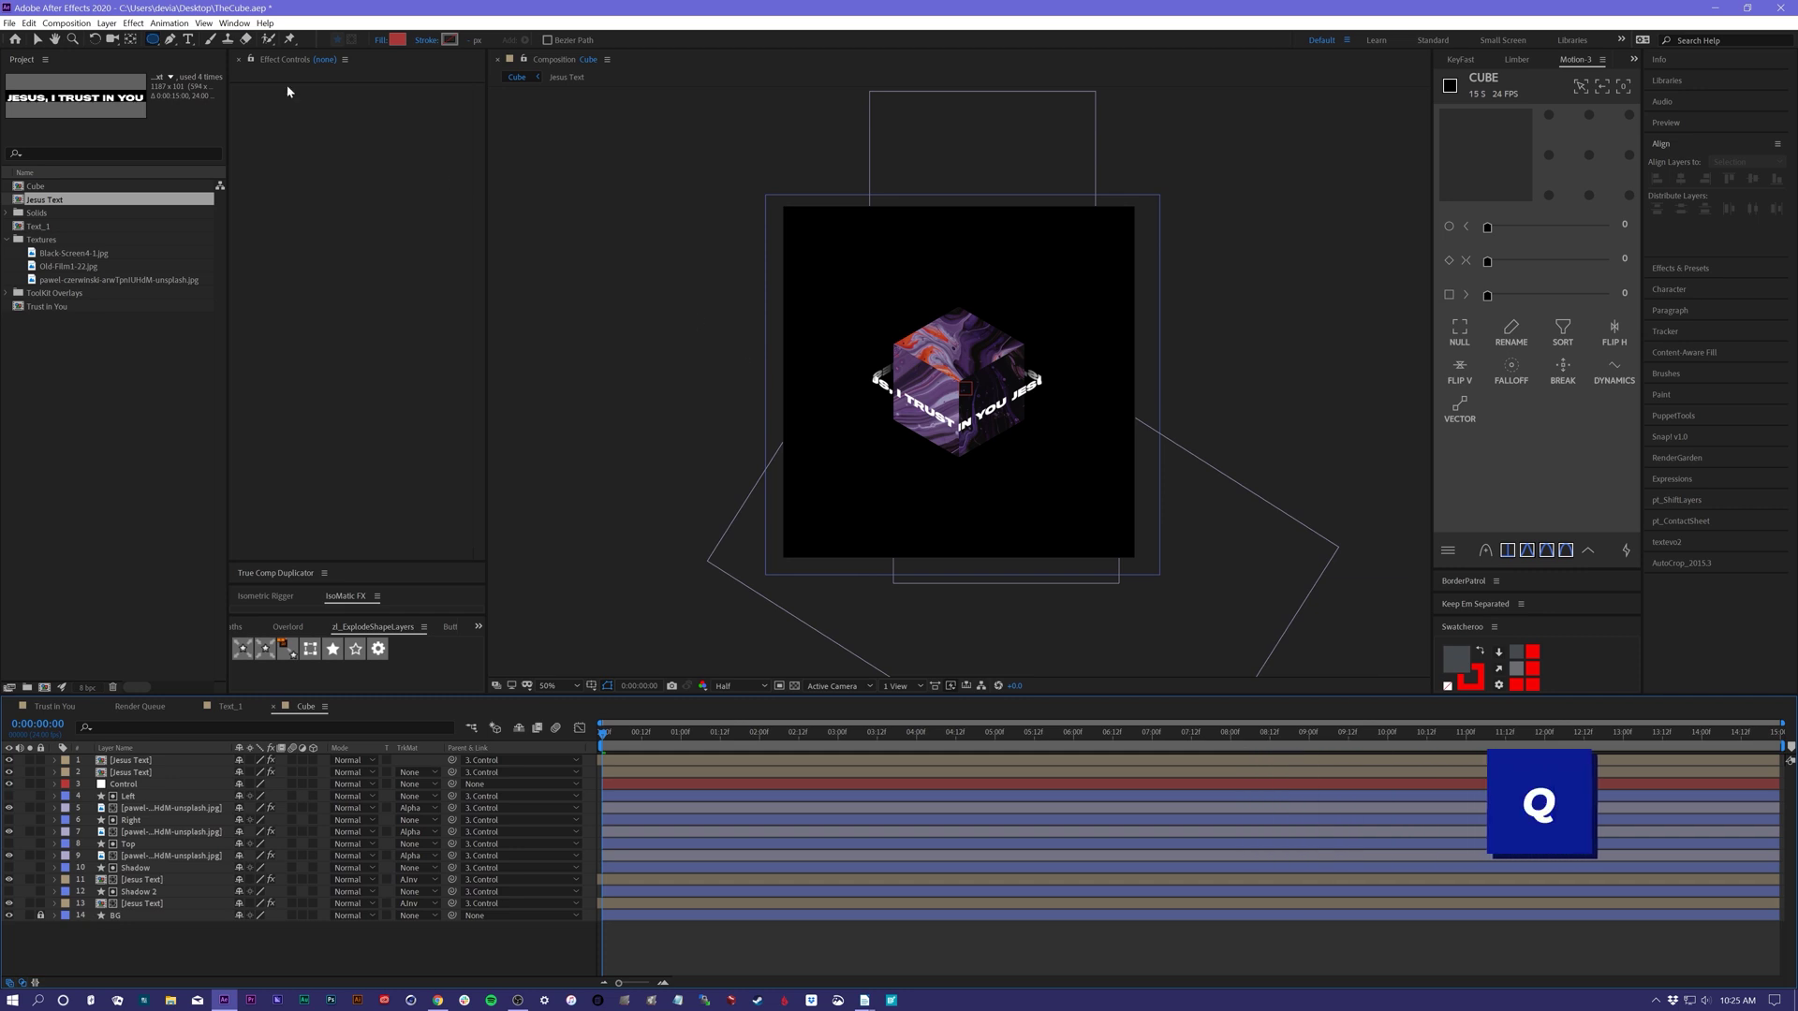
click(398, 40)
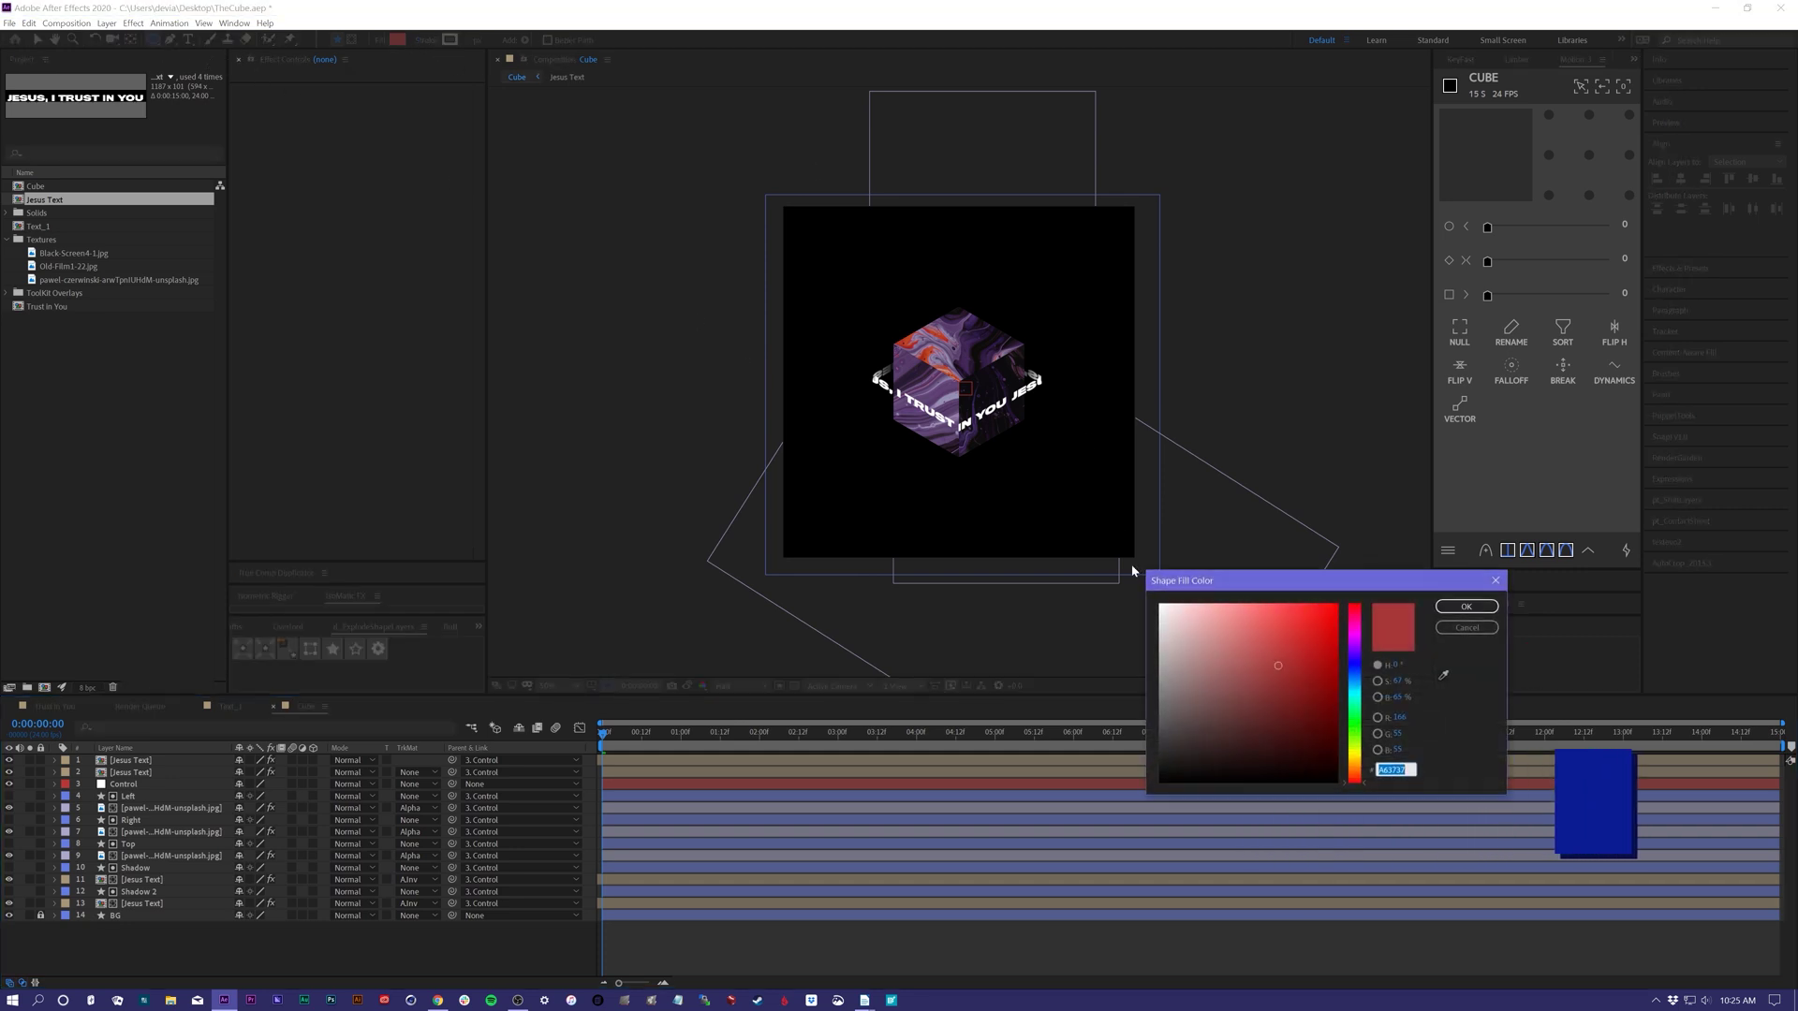
click(1465, 609)
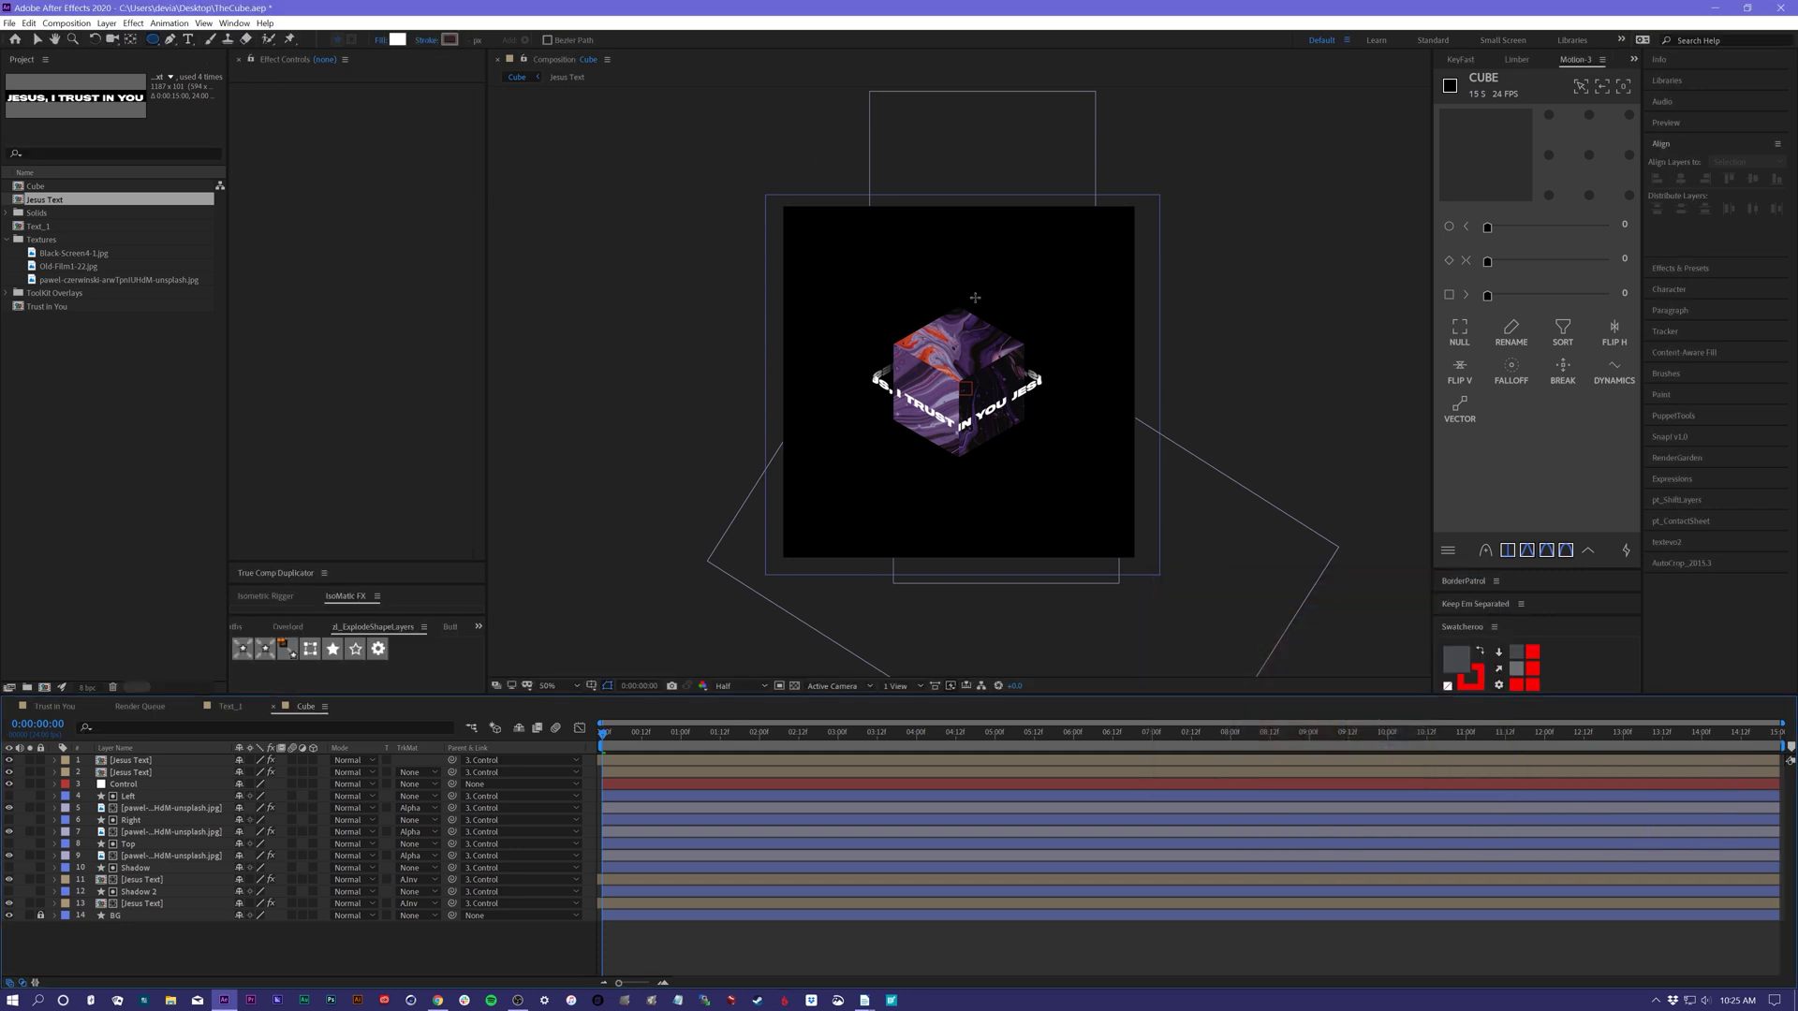
mouse_move(981, 293)
mouse_down()
mouse_move(941, 332)
mouse_move(962, 323)
mouse_up()
key(ctrl+alt+Home)
key(v)
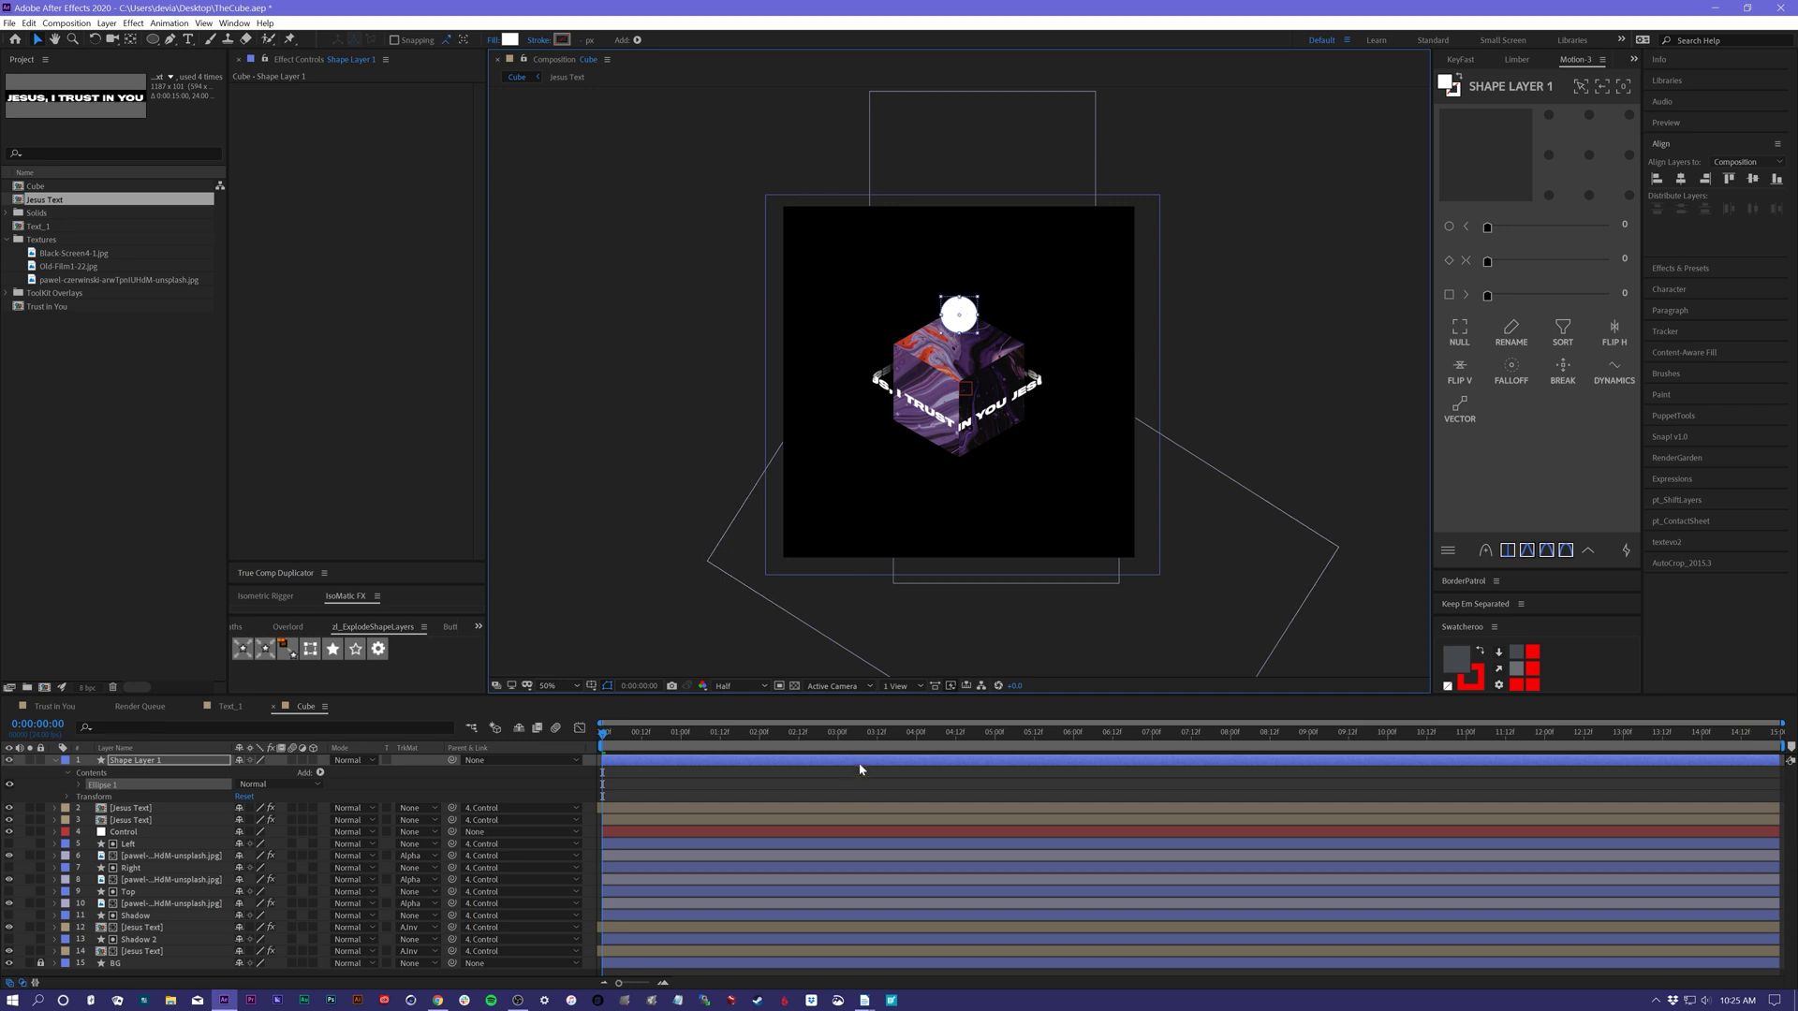
- Change the white circle's fill to a radial gradient running from white to dark purple 2D1731
click(824, 766)
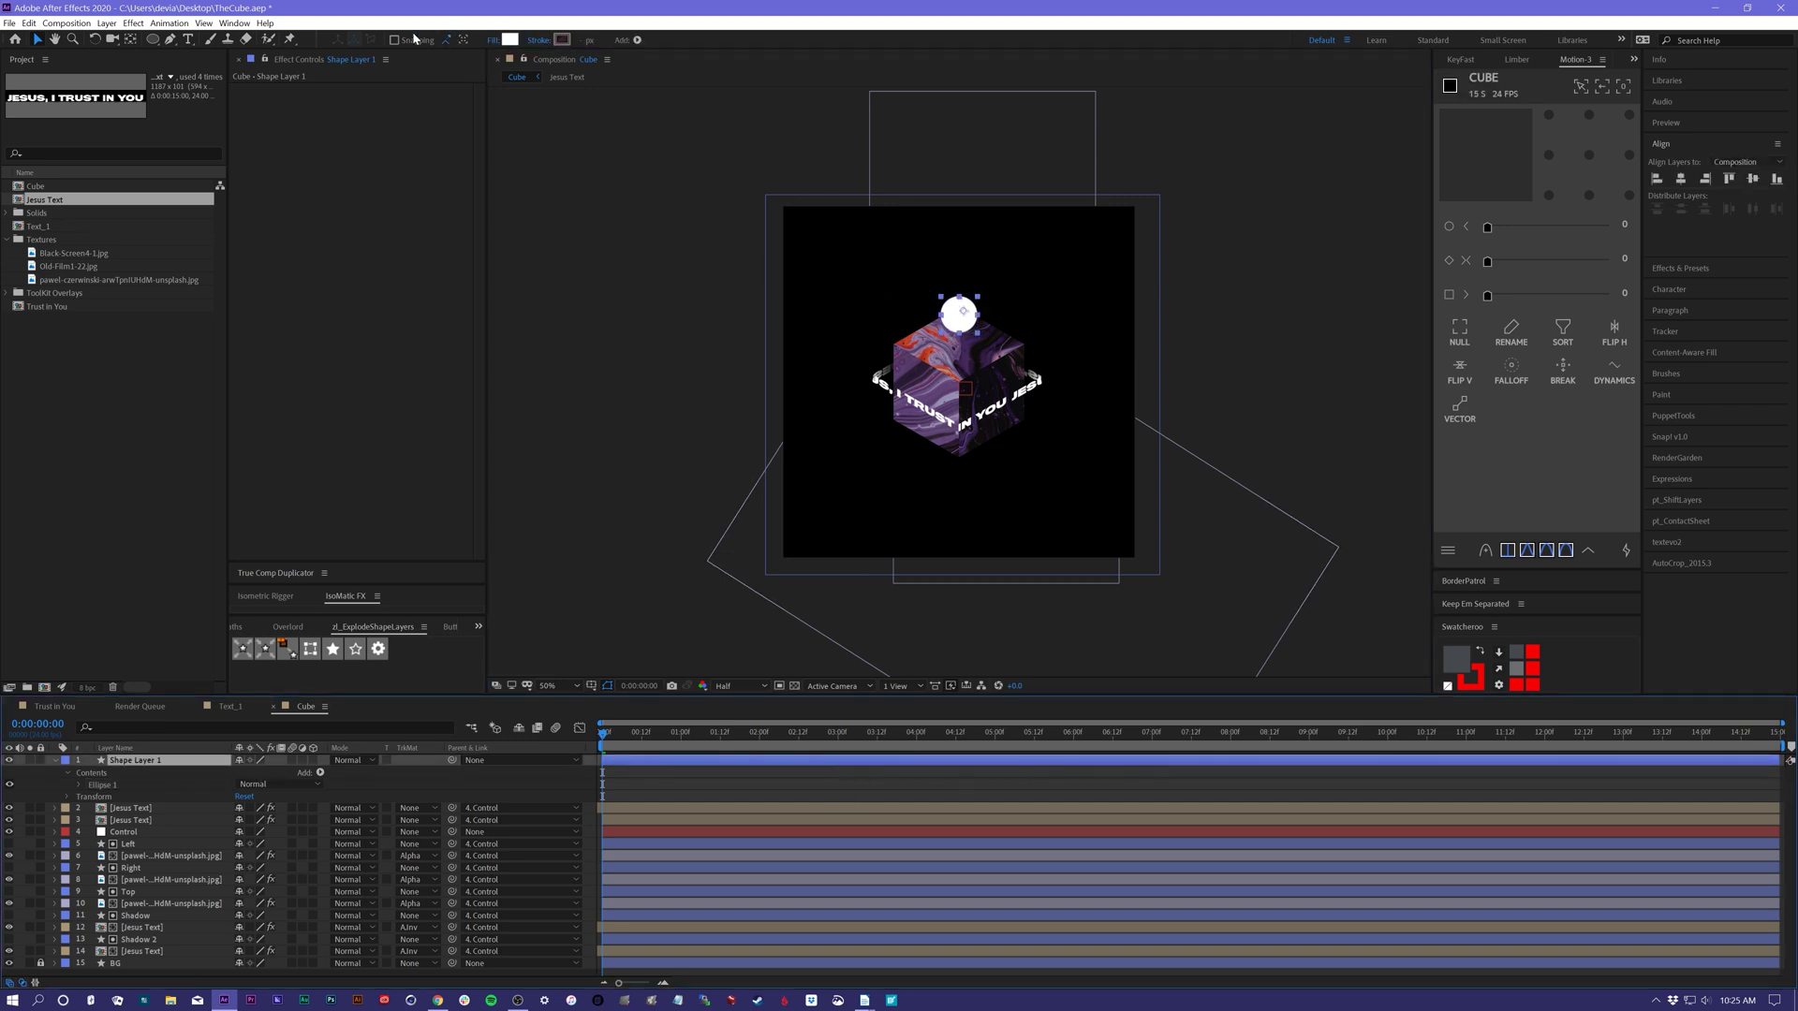
click(492, 40)
drag(60, 14, 520, 255)
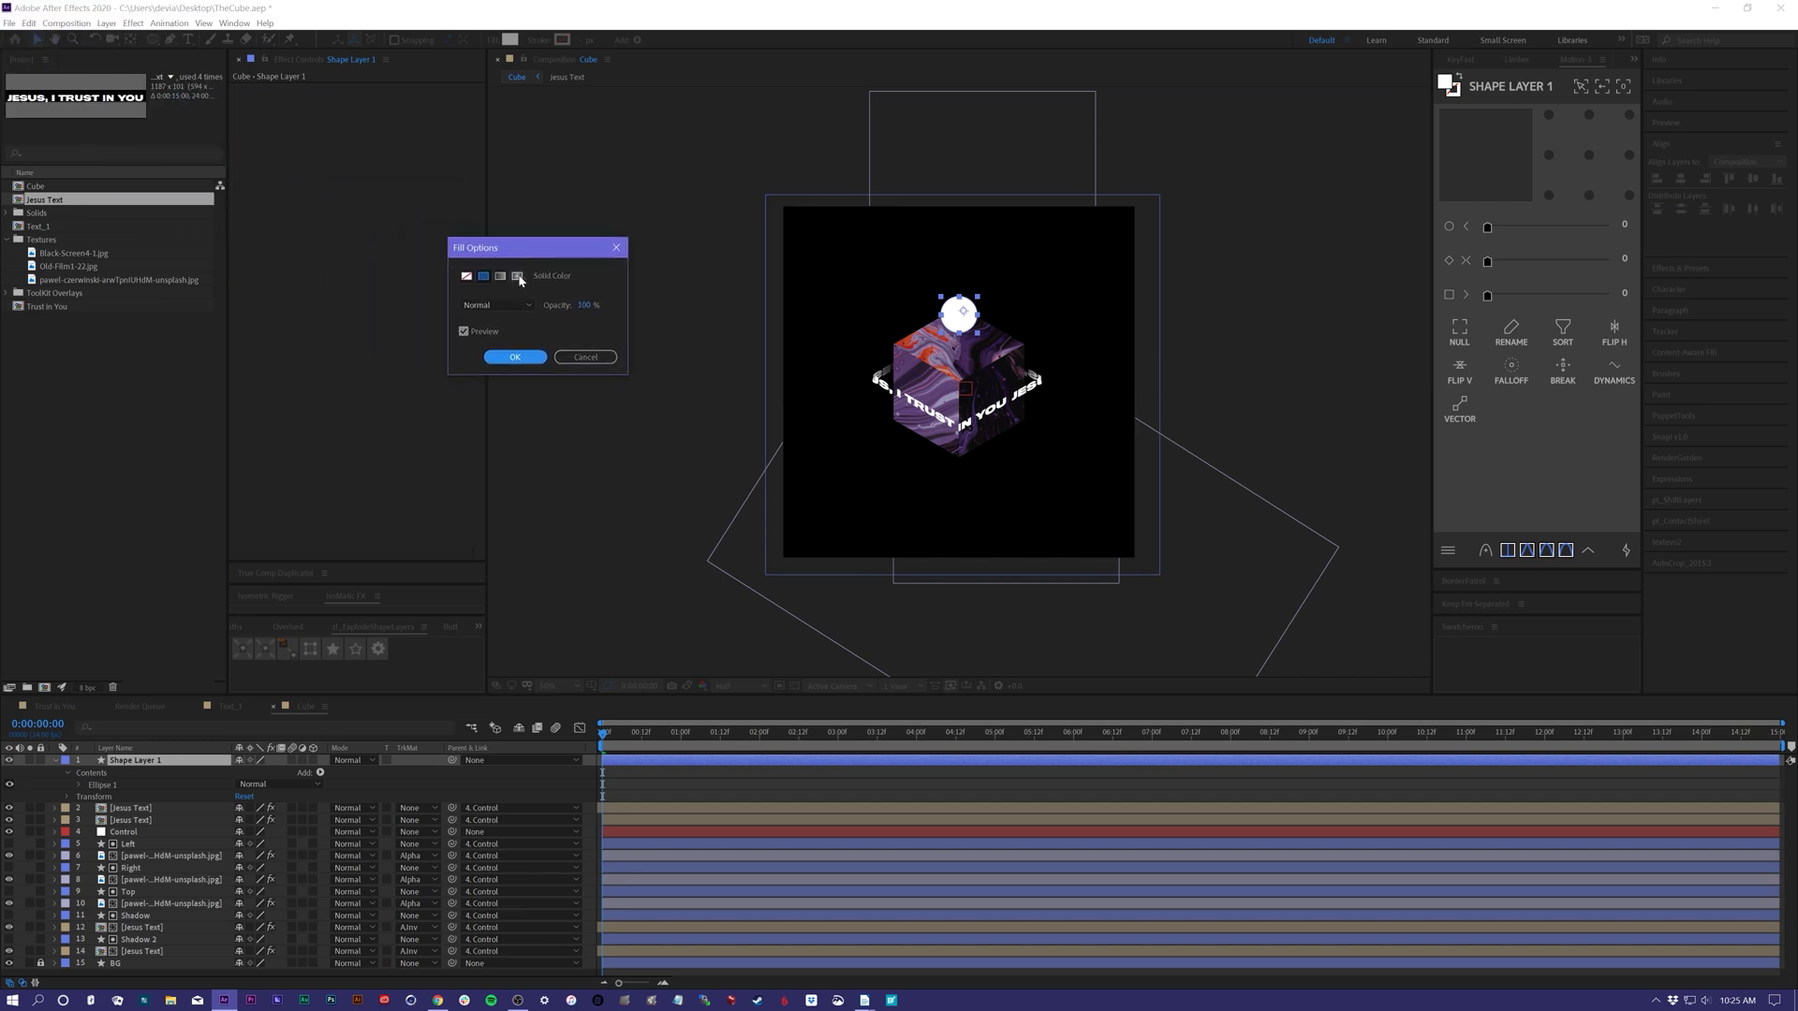
click(516, 278)
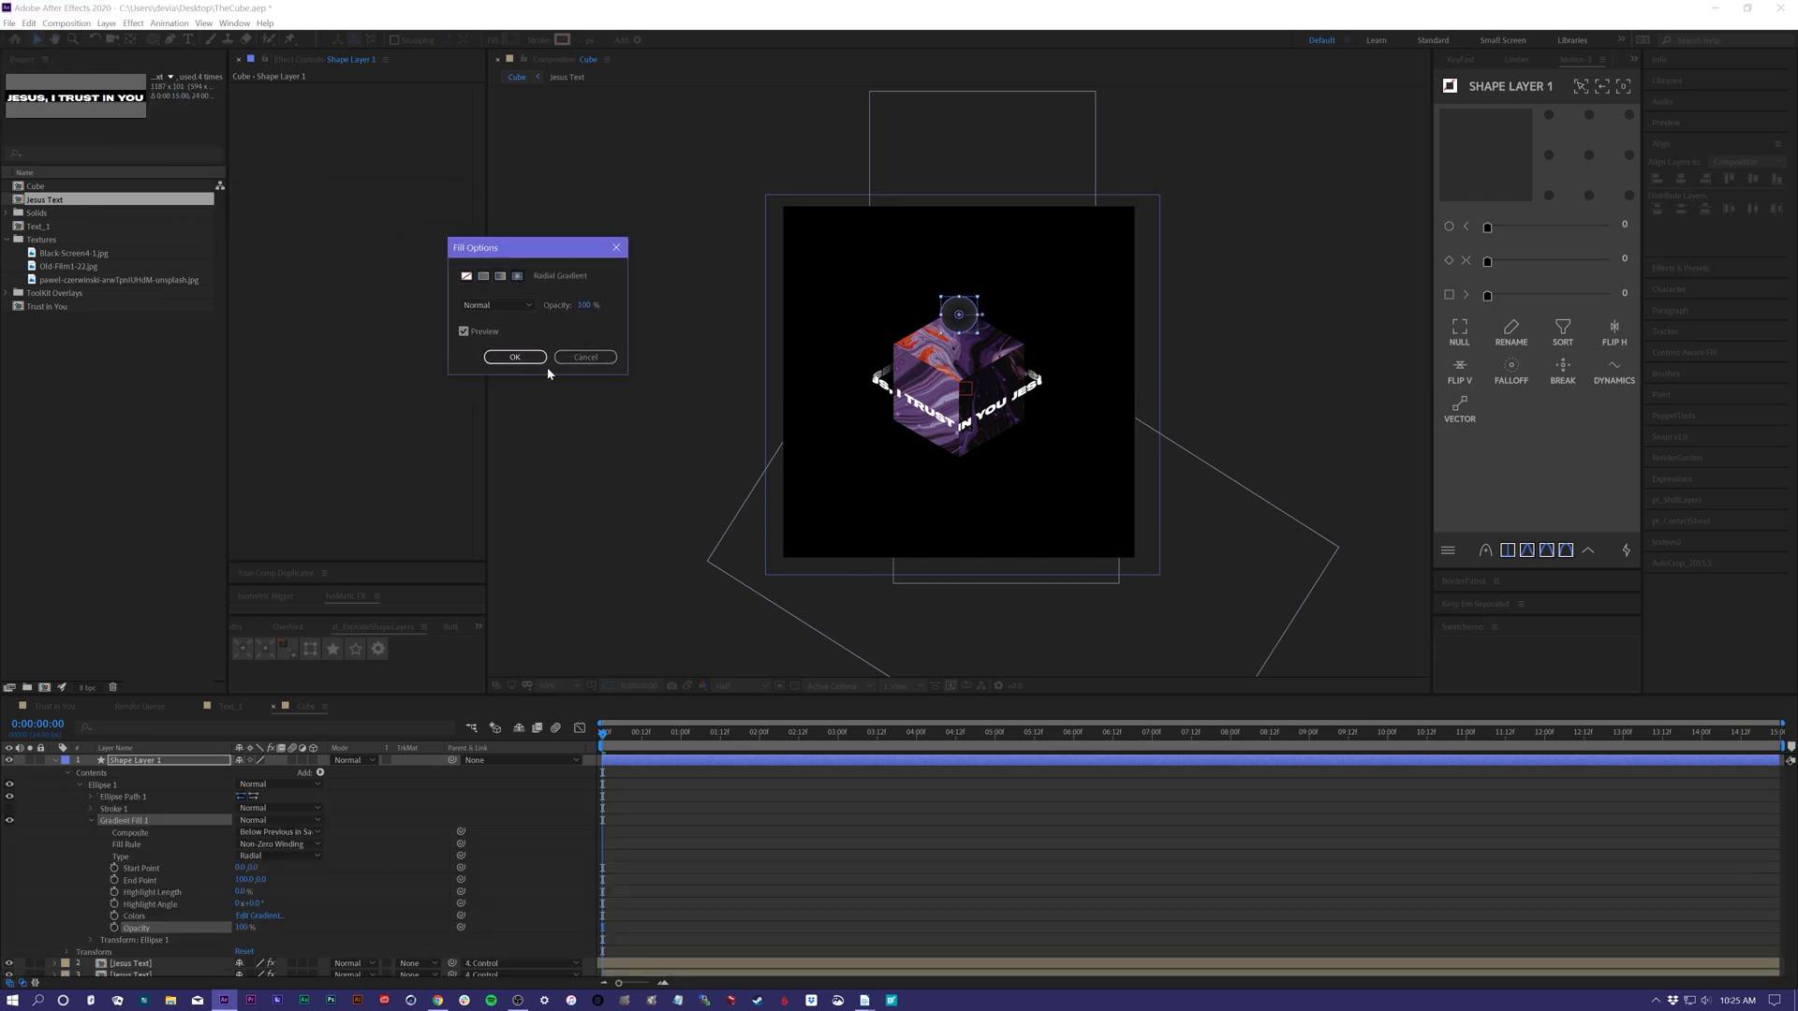
click(515, 357)
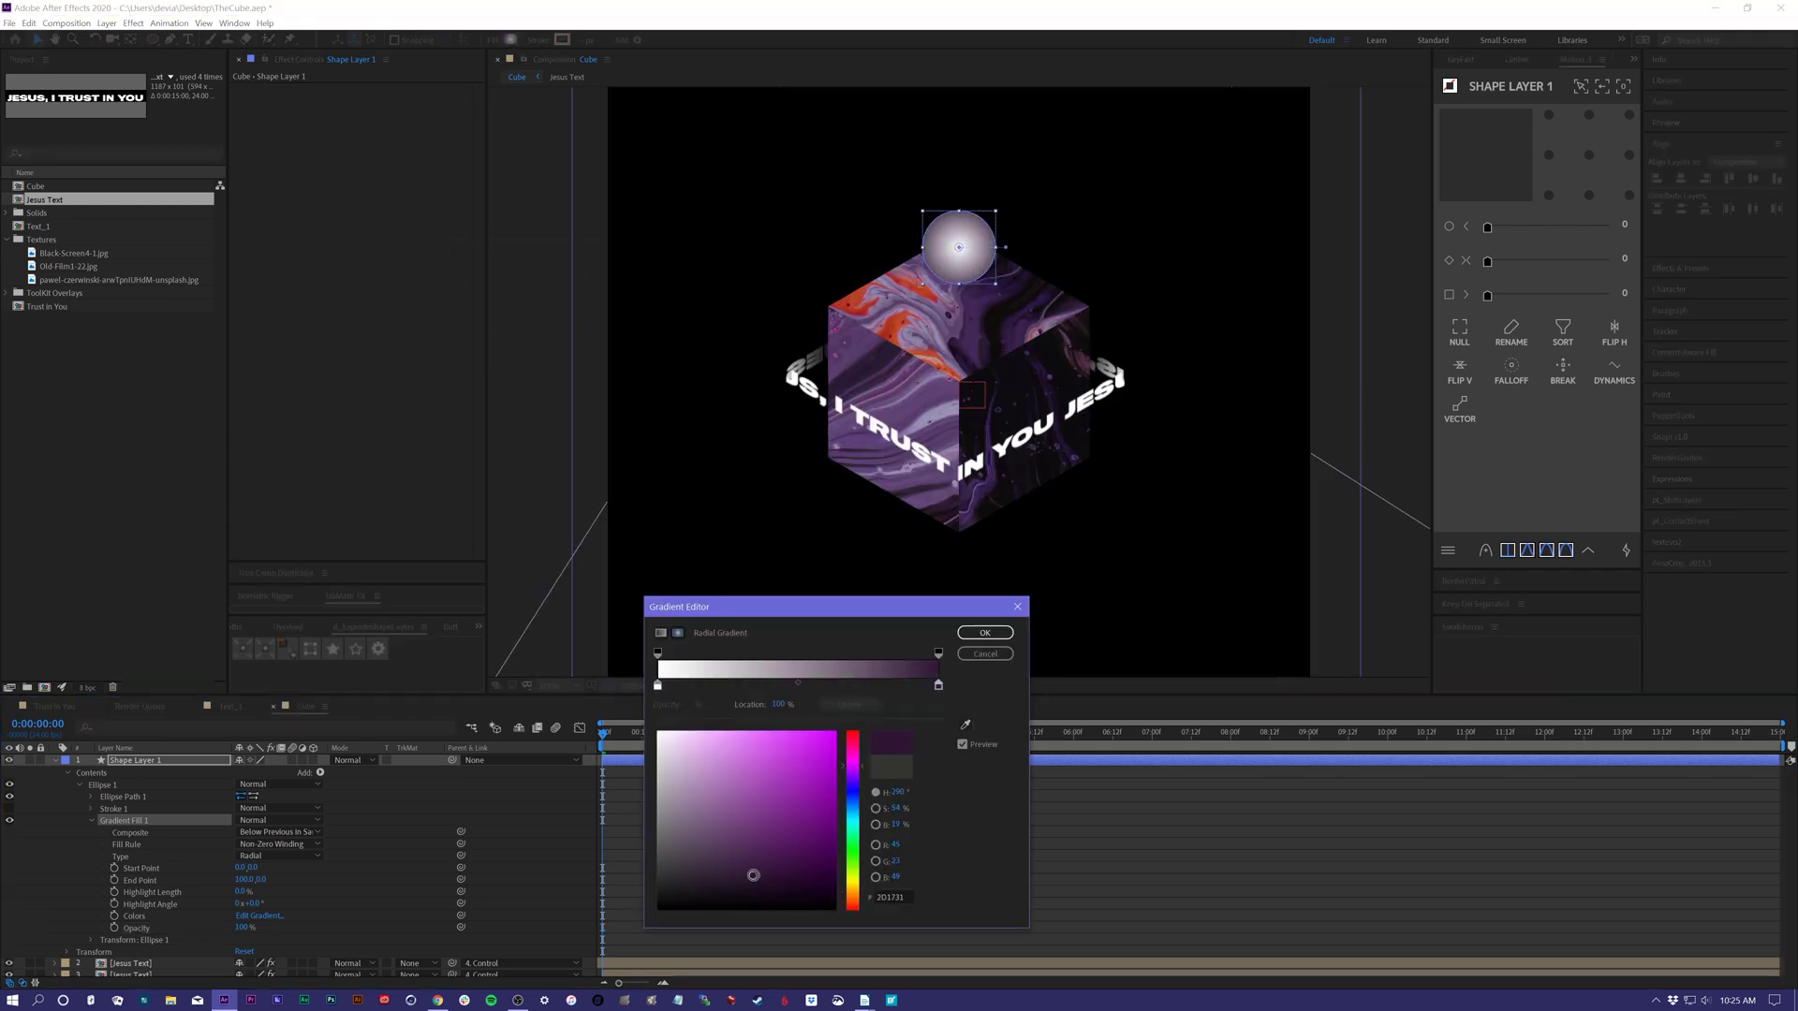
- Collapse the circle's shape layer and rename it Orb
click(55, 760)
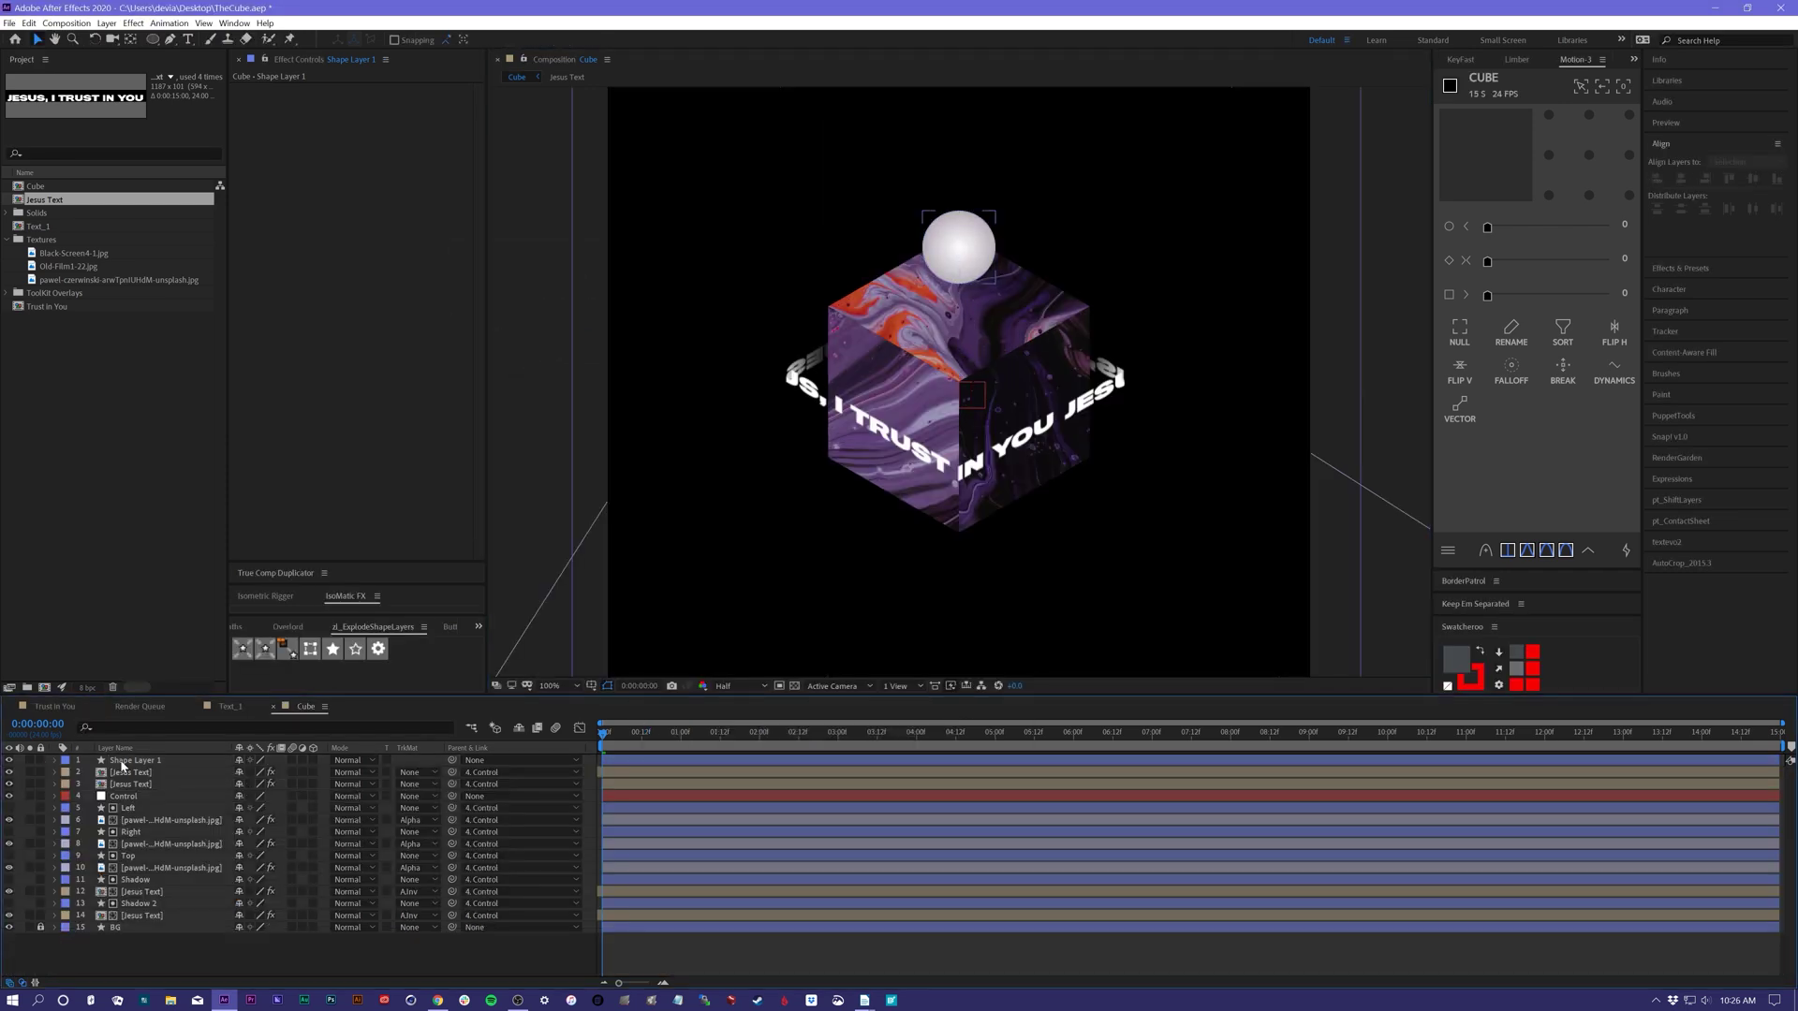
click(120, 761)
key(Return)
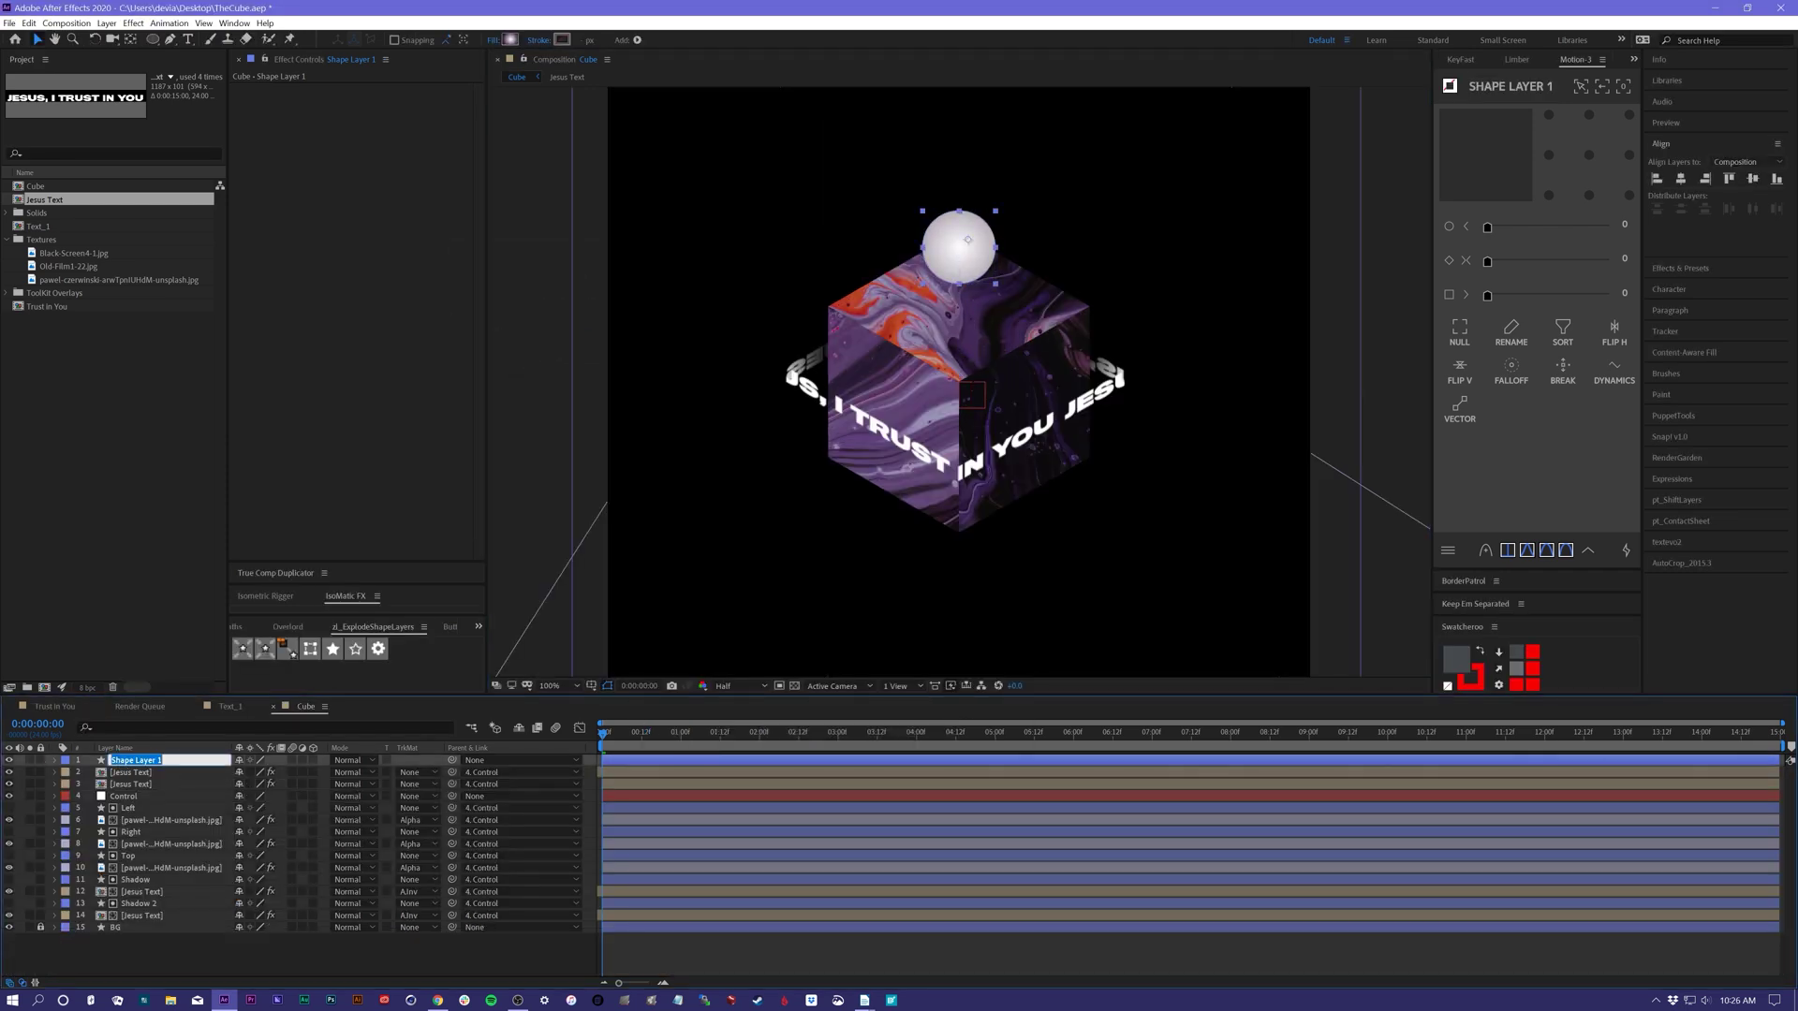
text(Orb)
key(Return)
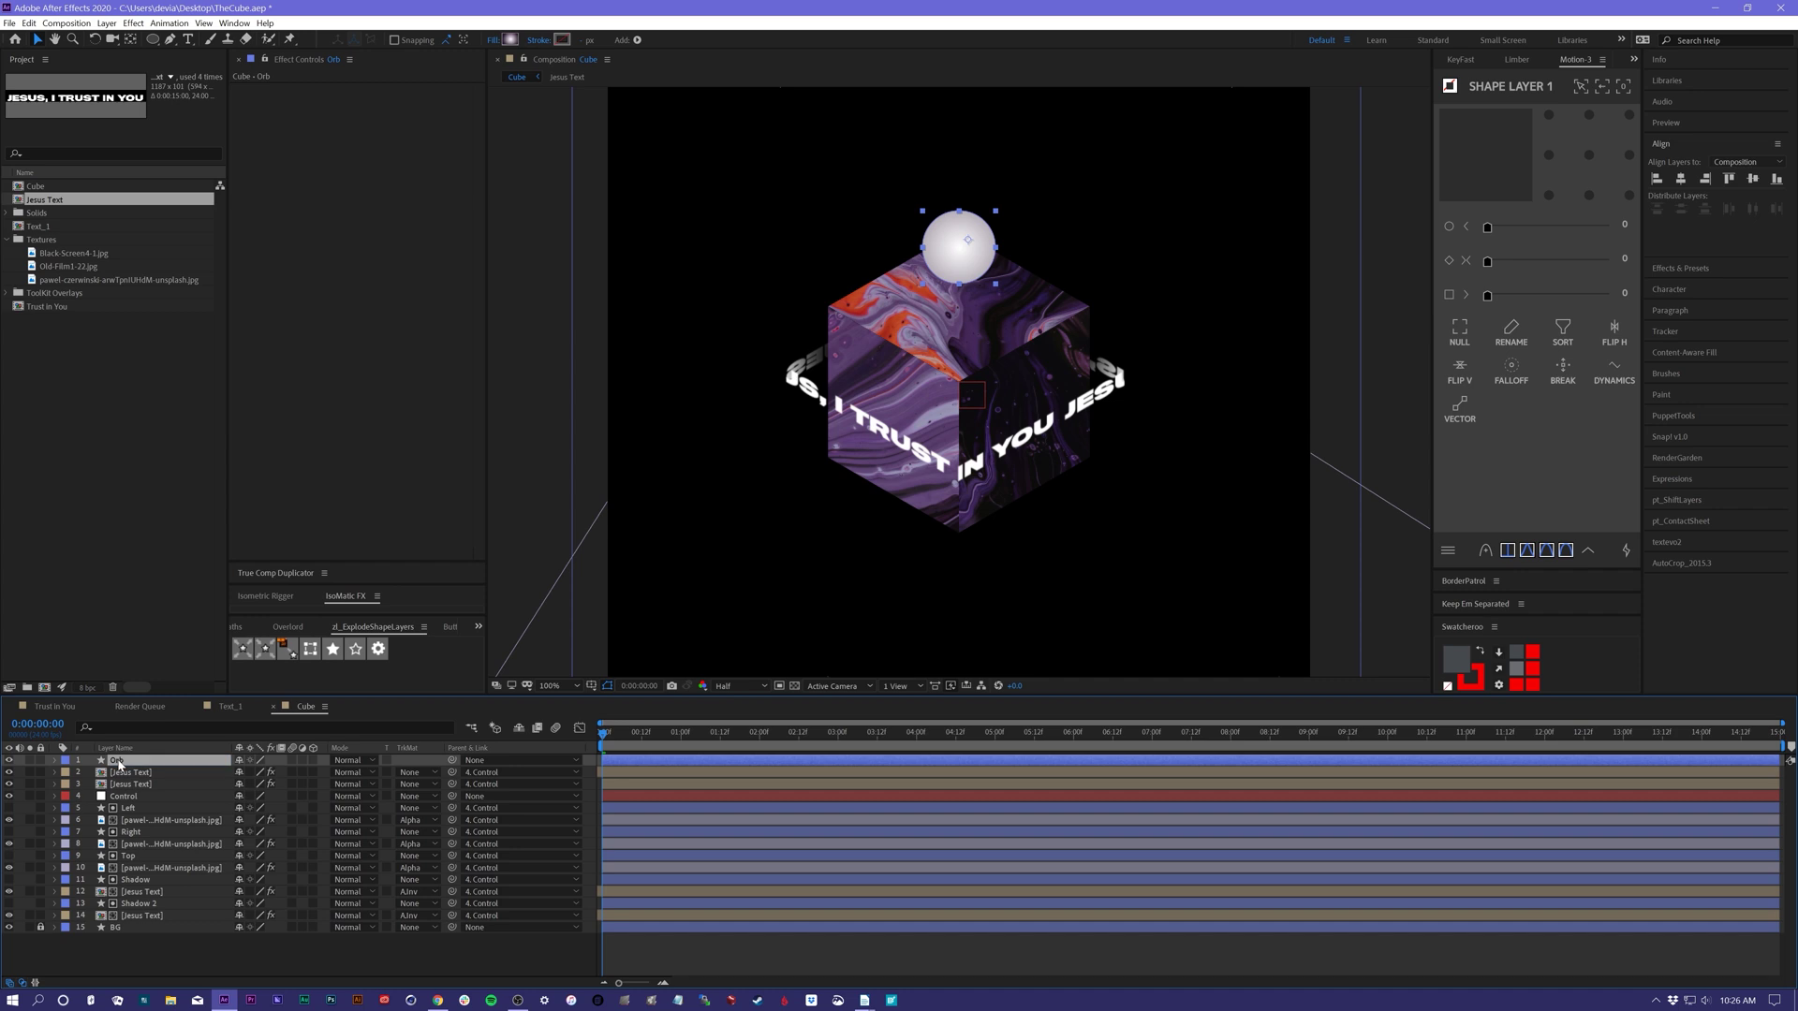
- Draw a flat ellipse on the cube's top face directly beneath the orb as a new shape layer
click(710, 946)
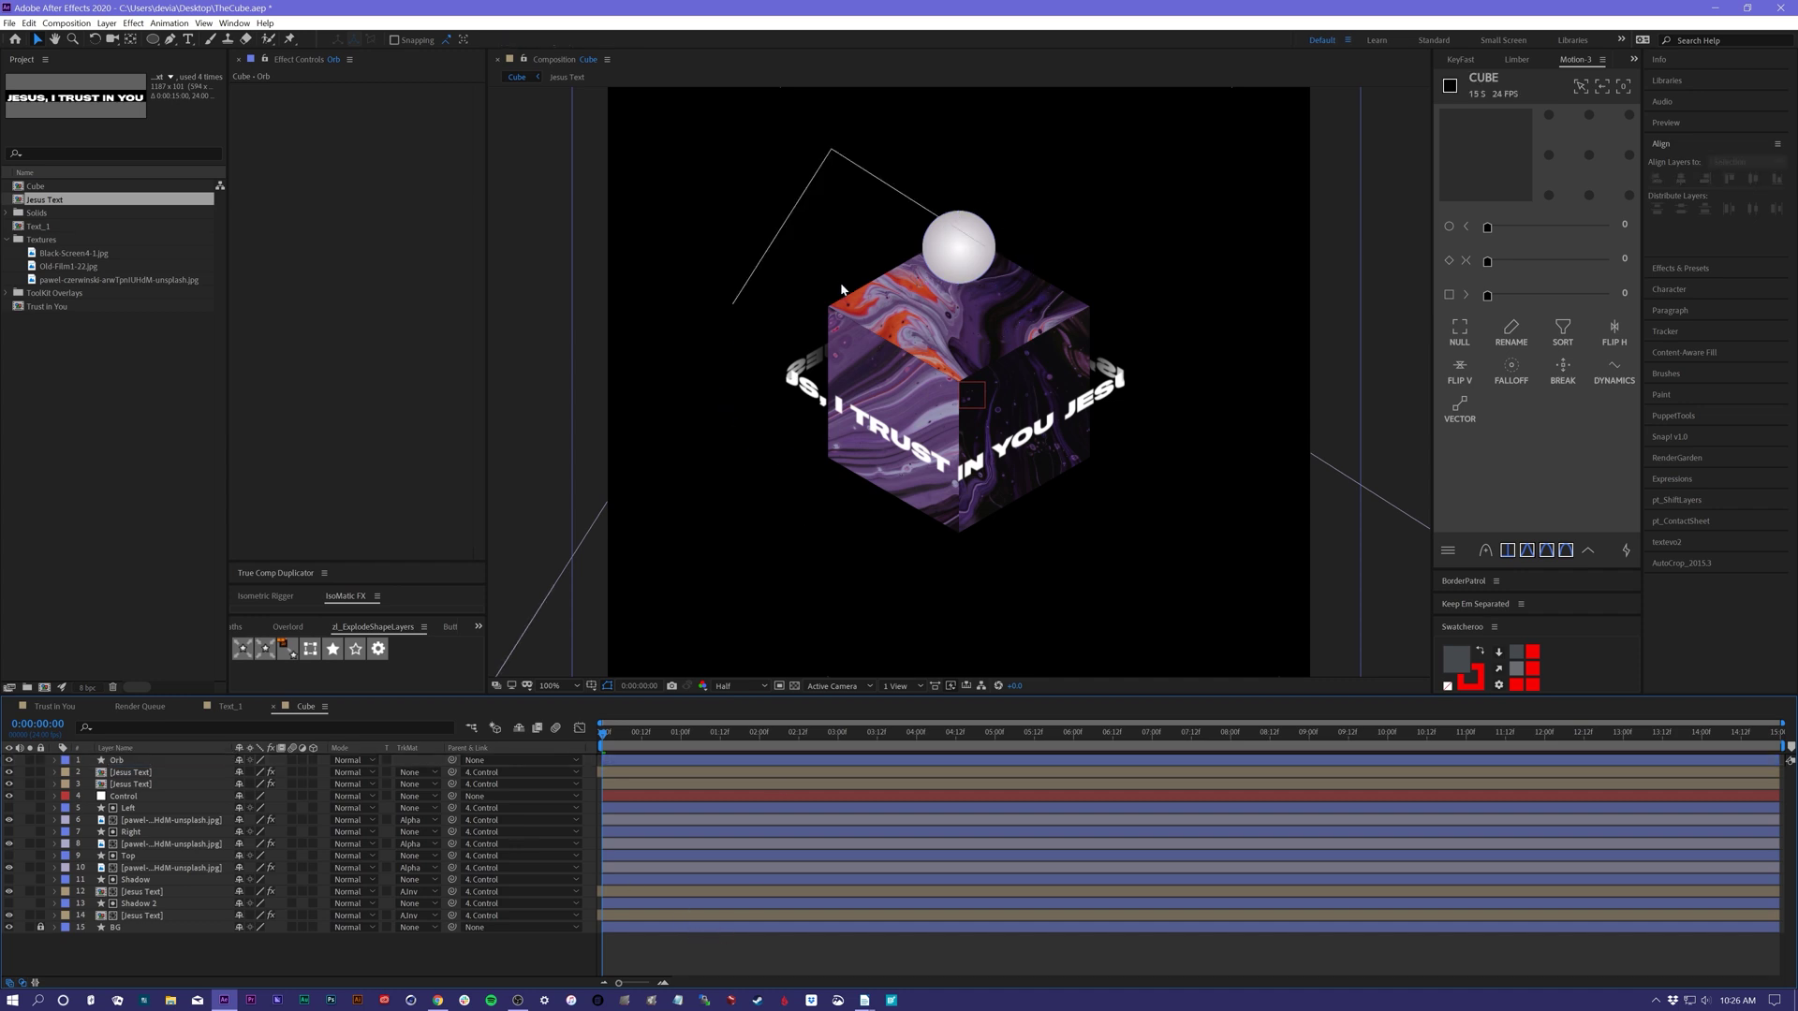
key(q)
drag(1007, 292, 908, 333)
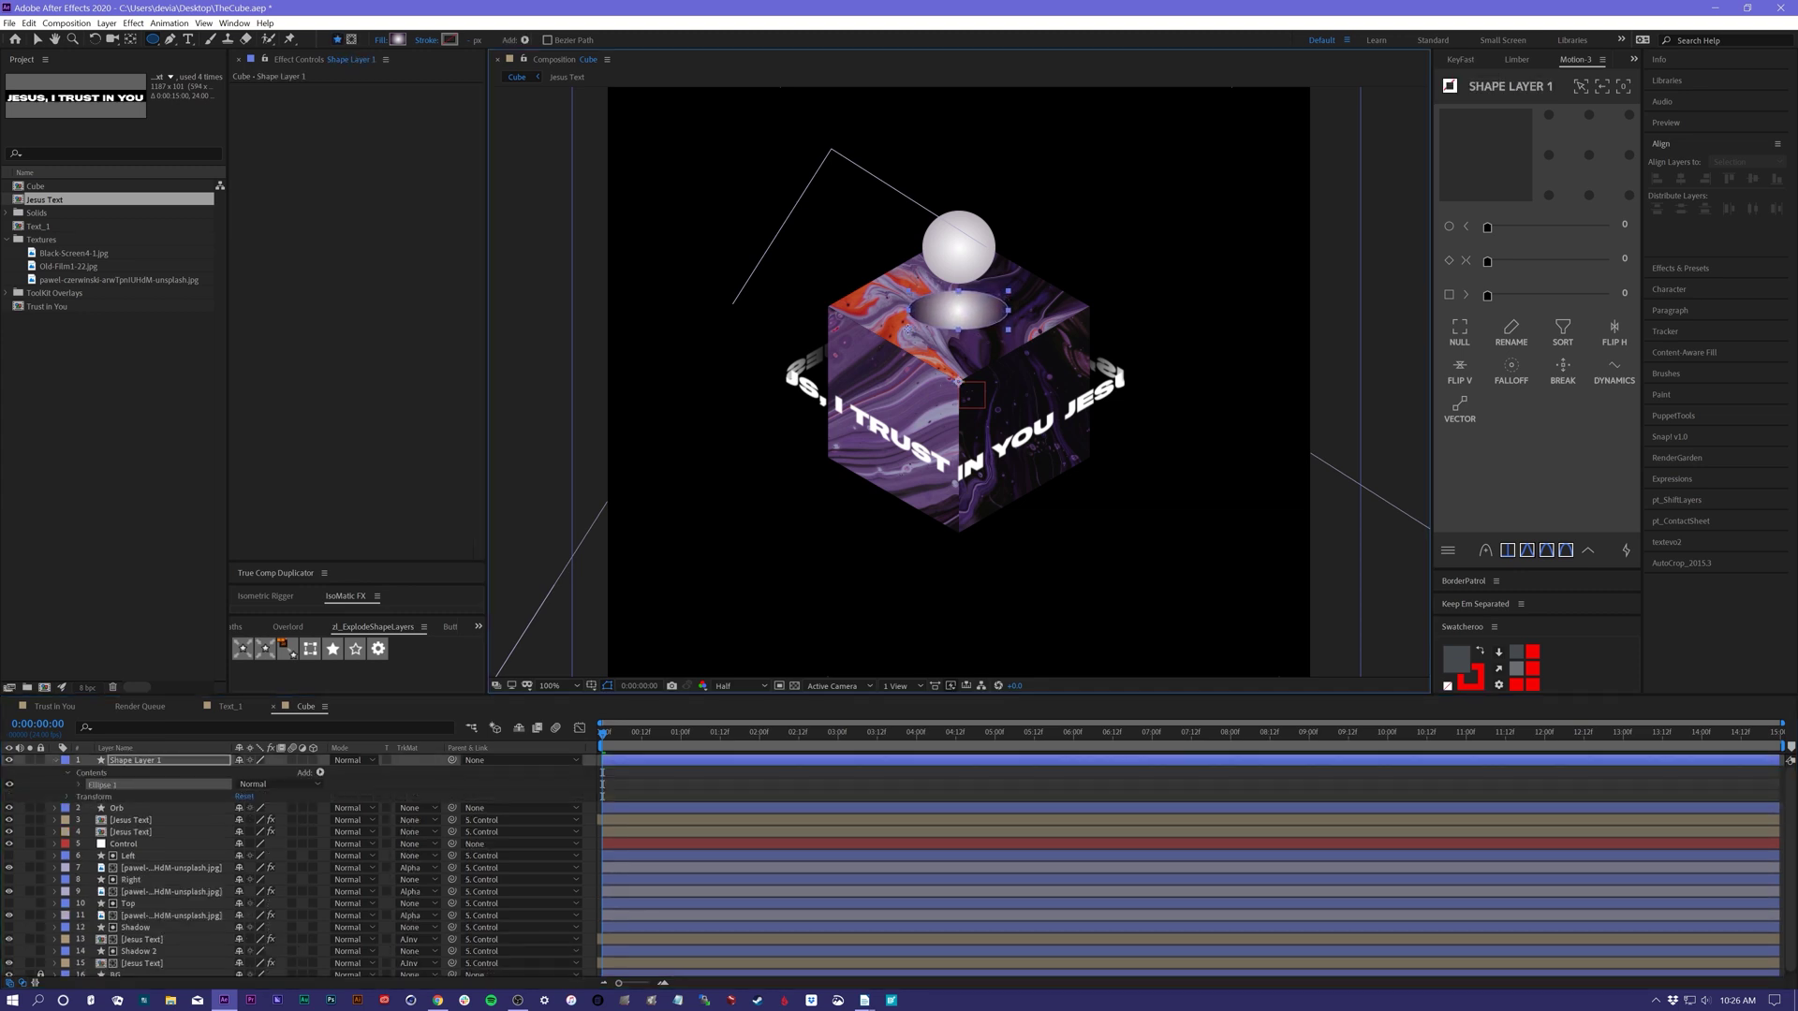
key(v)
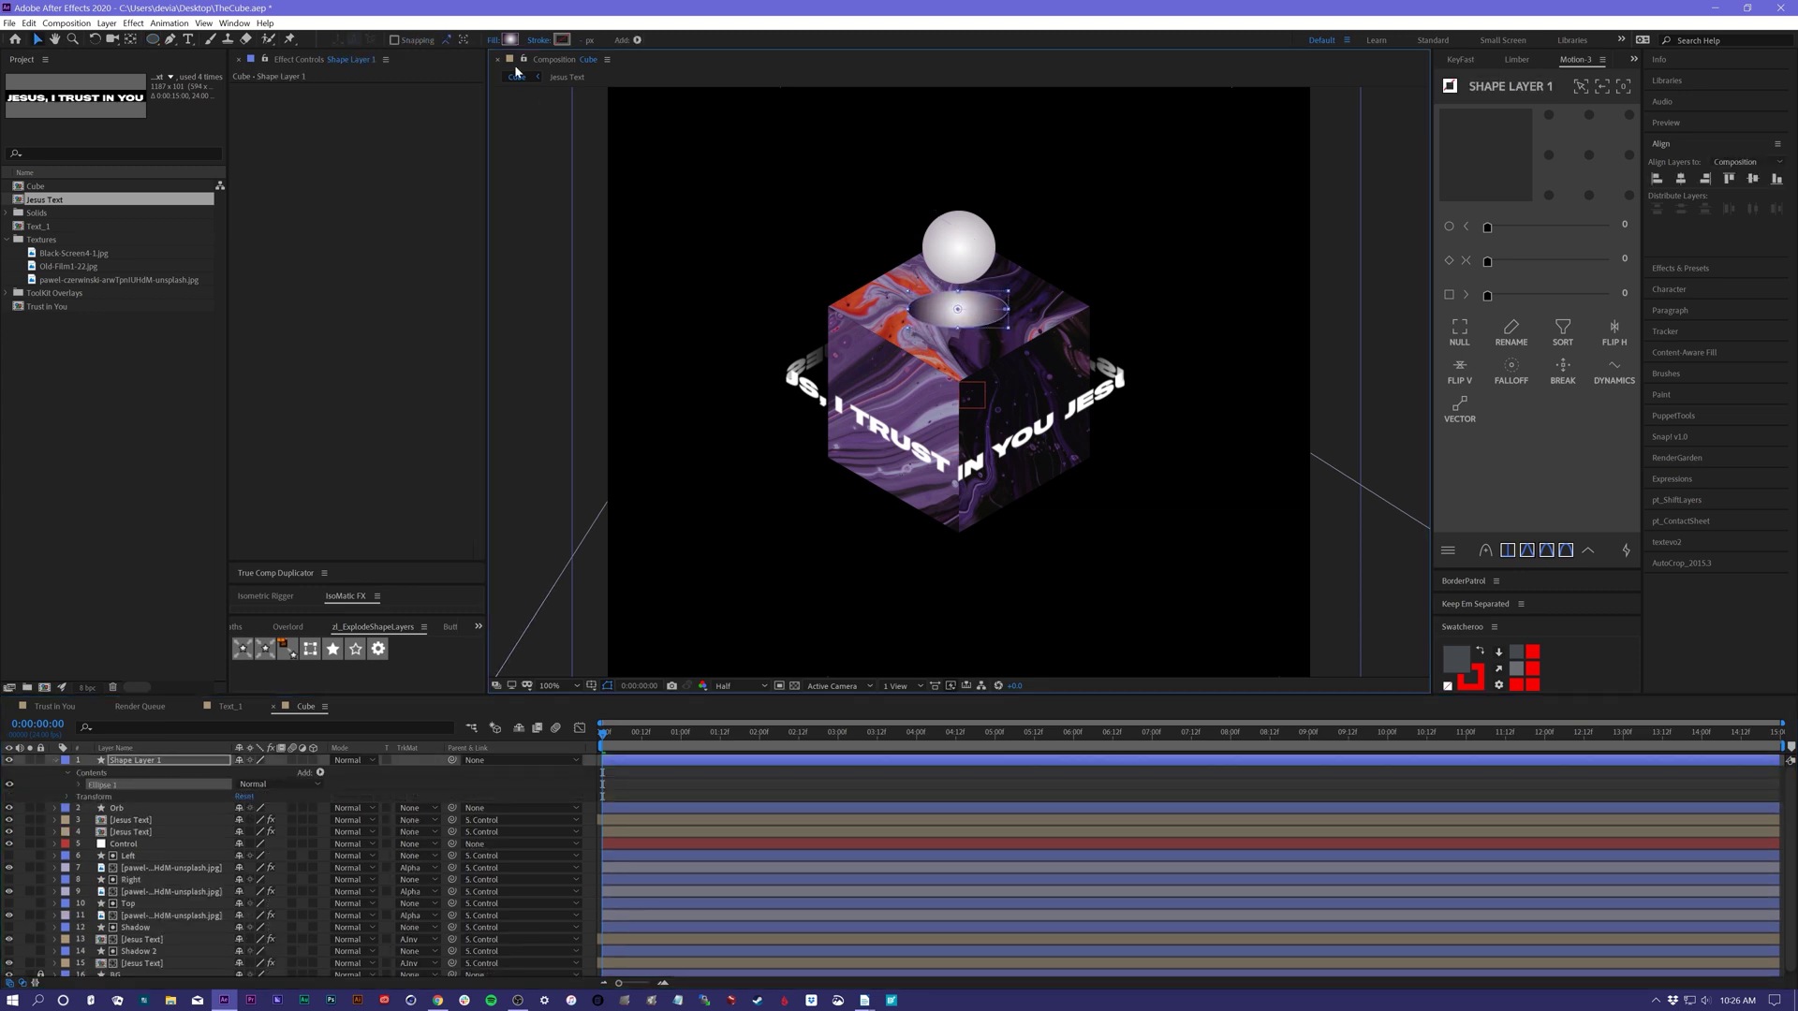
- Change the flat ellipse's fill to a solid, nearly black color
click(492, 41)
click(483, 276)
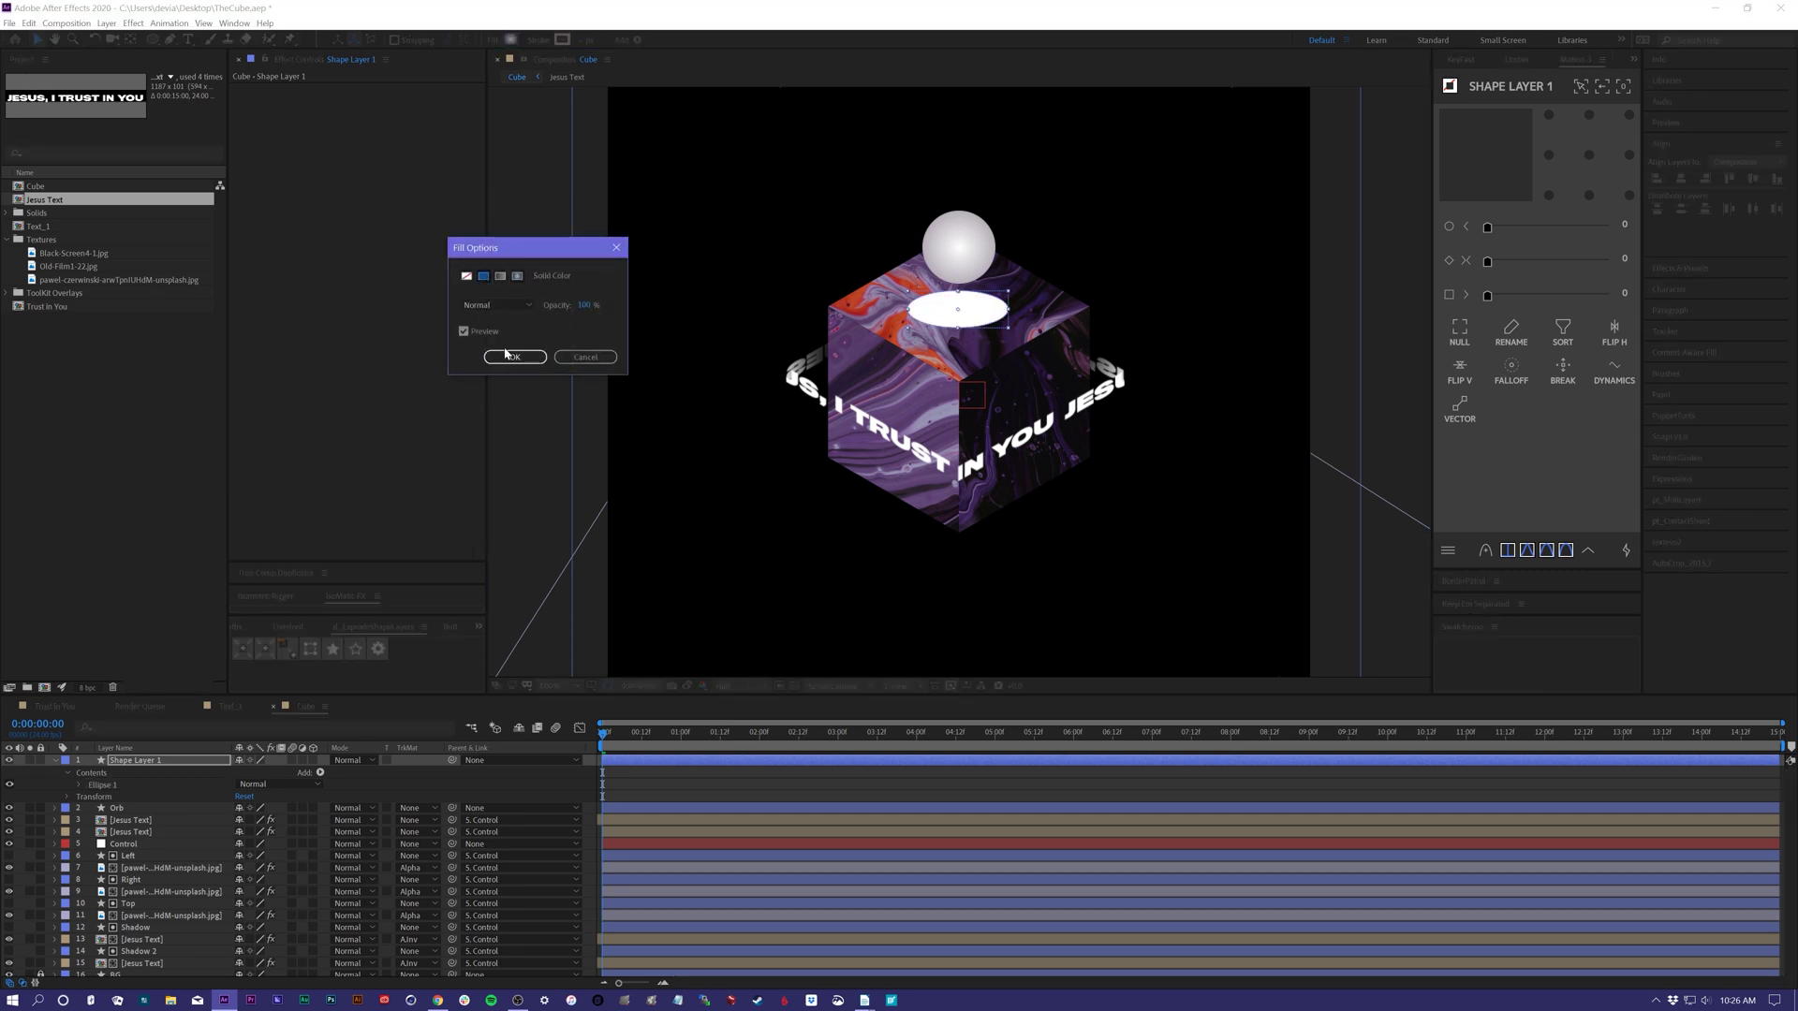
click(515, 356)
click(510, 40)
drag(1208, 772, 1127, 765)
click(1480, 605)
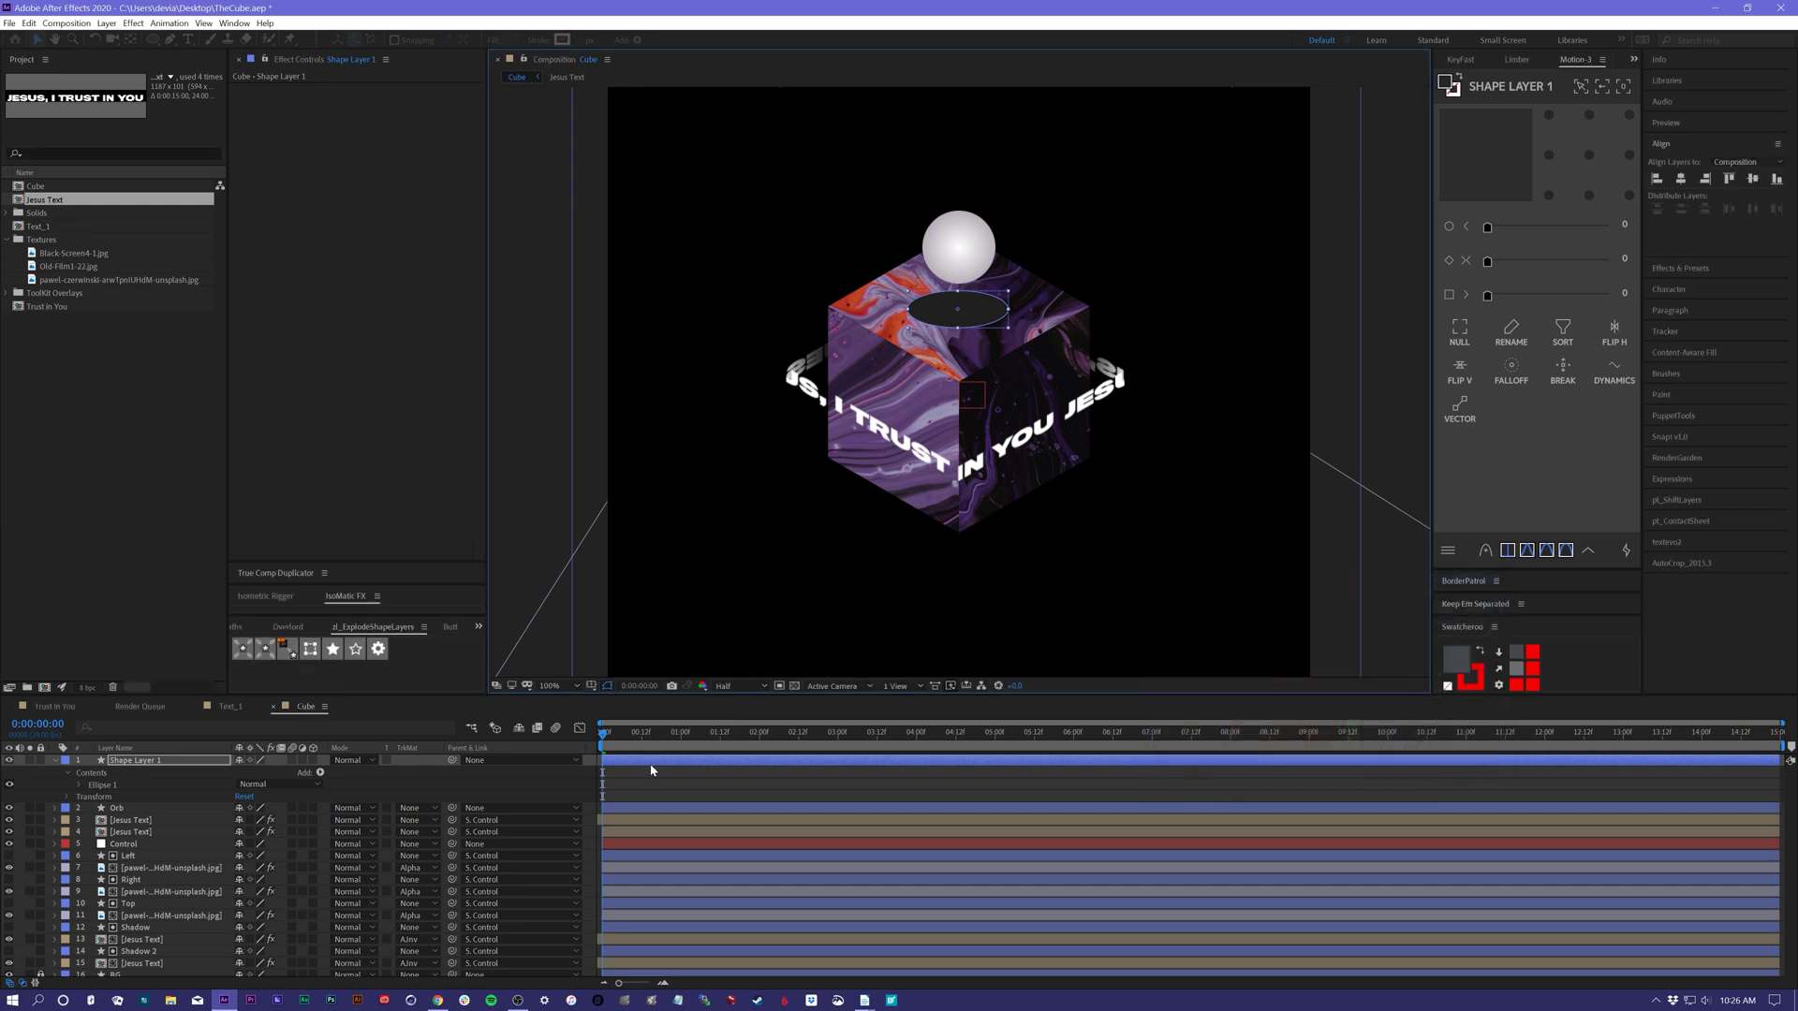
- Set the ellipse layer's blending mode to Multiply and apply Gaussian Blur with a blurriness of about 37
click(354, 759)
click(379, 248)
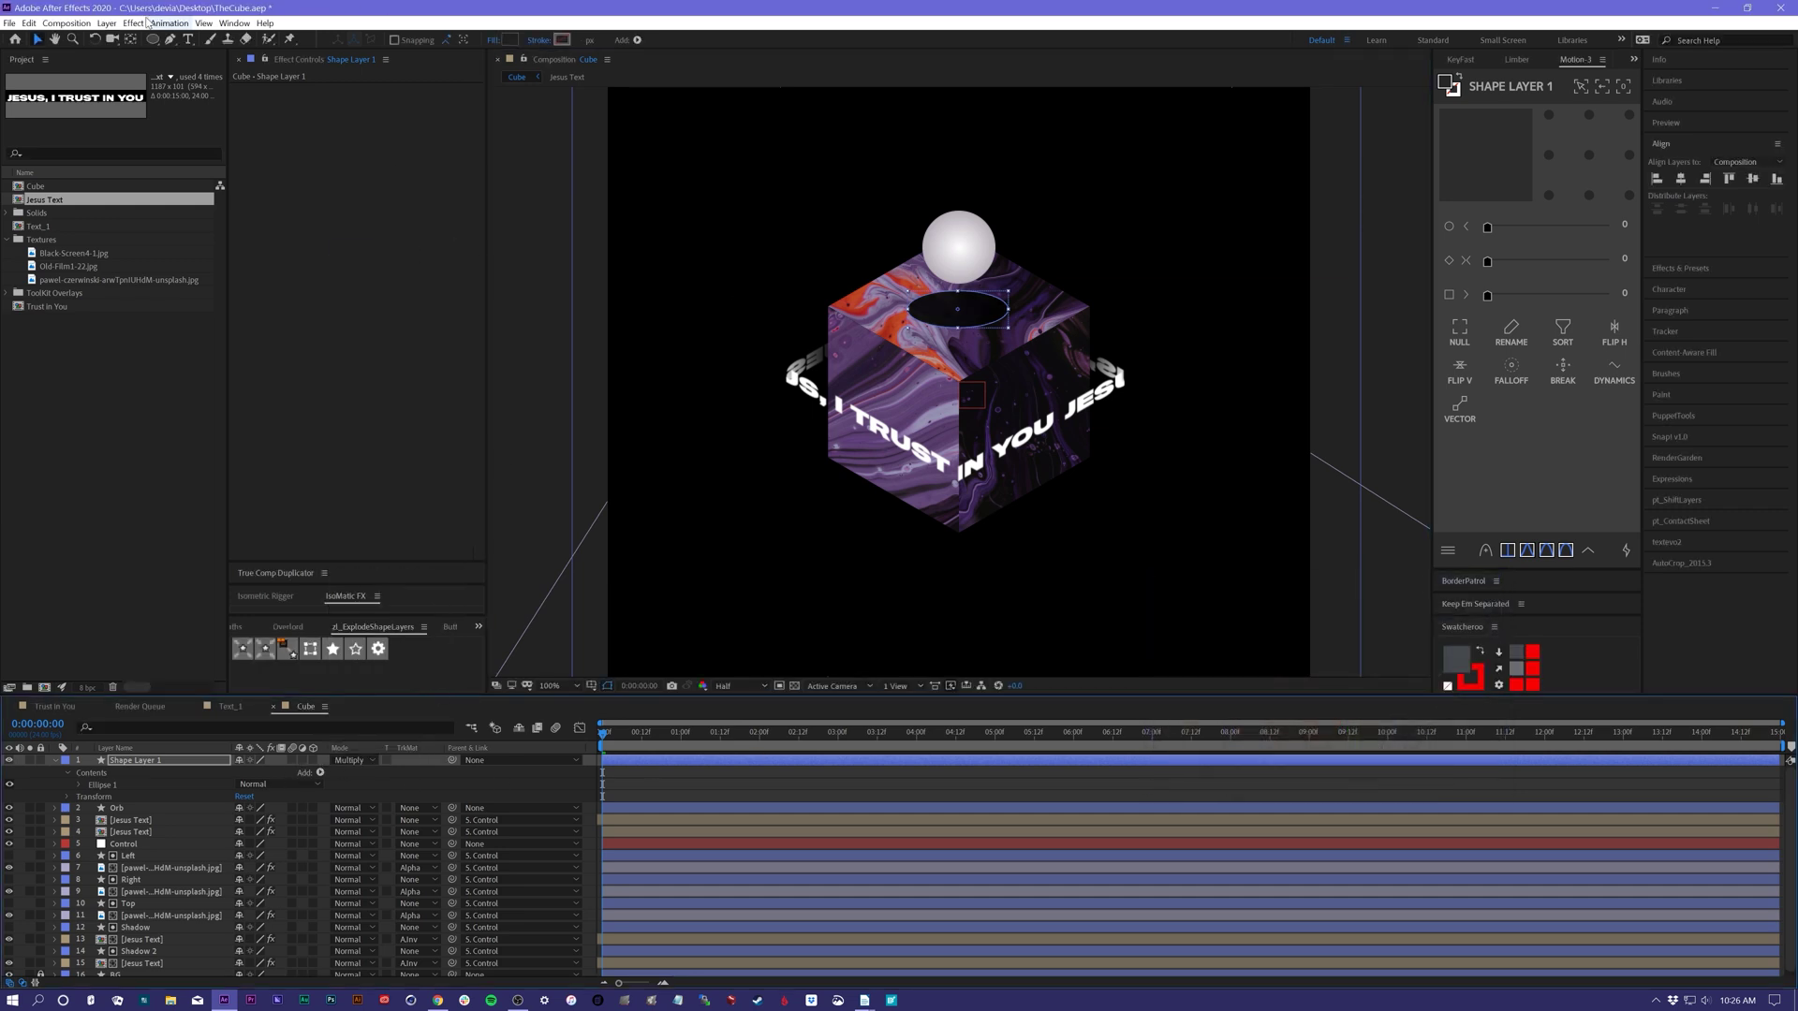
click(133, 22)
mouse_move(163, 117)
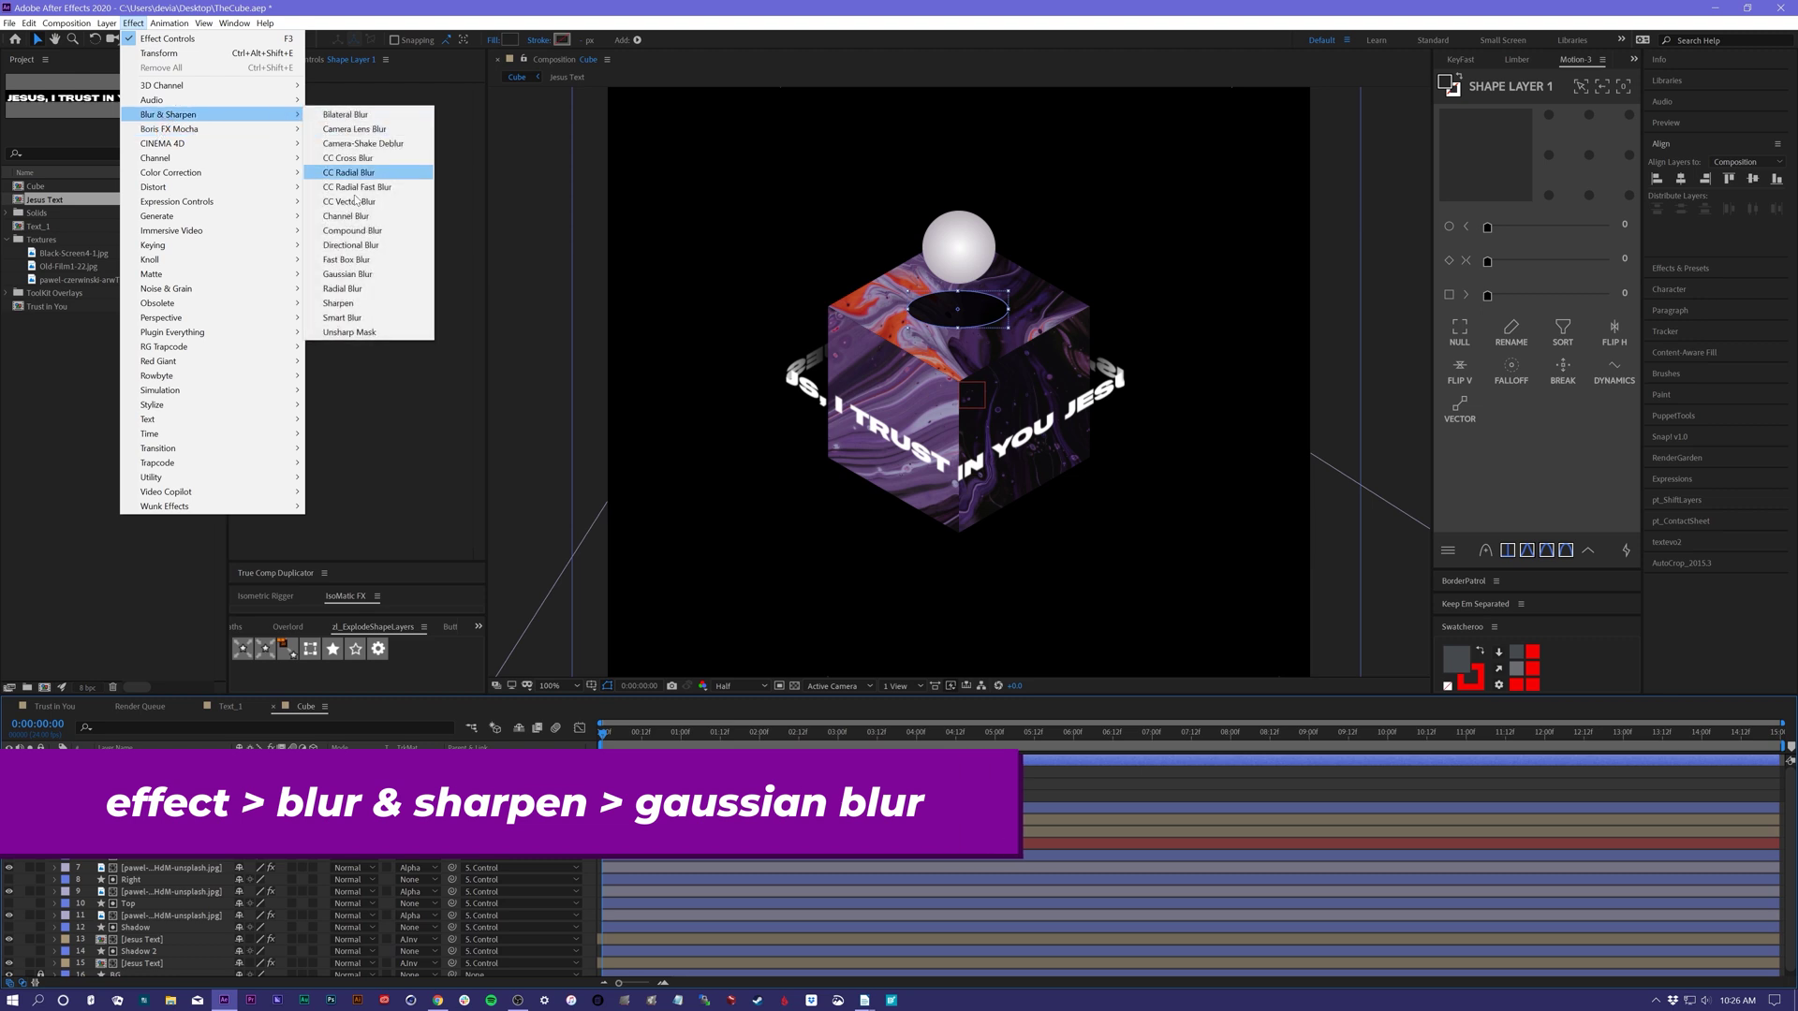
click(379, 274)
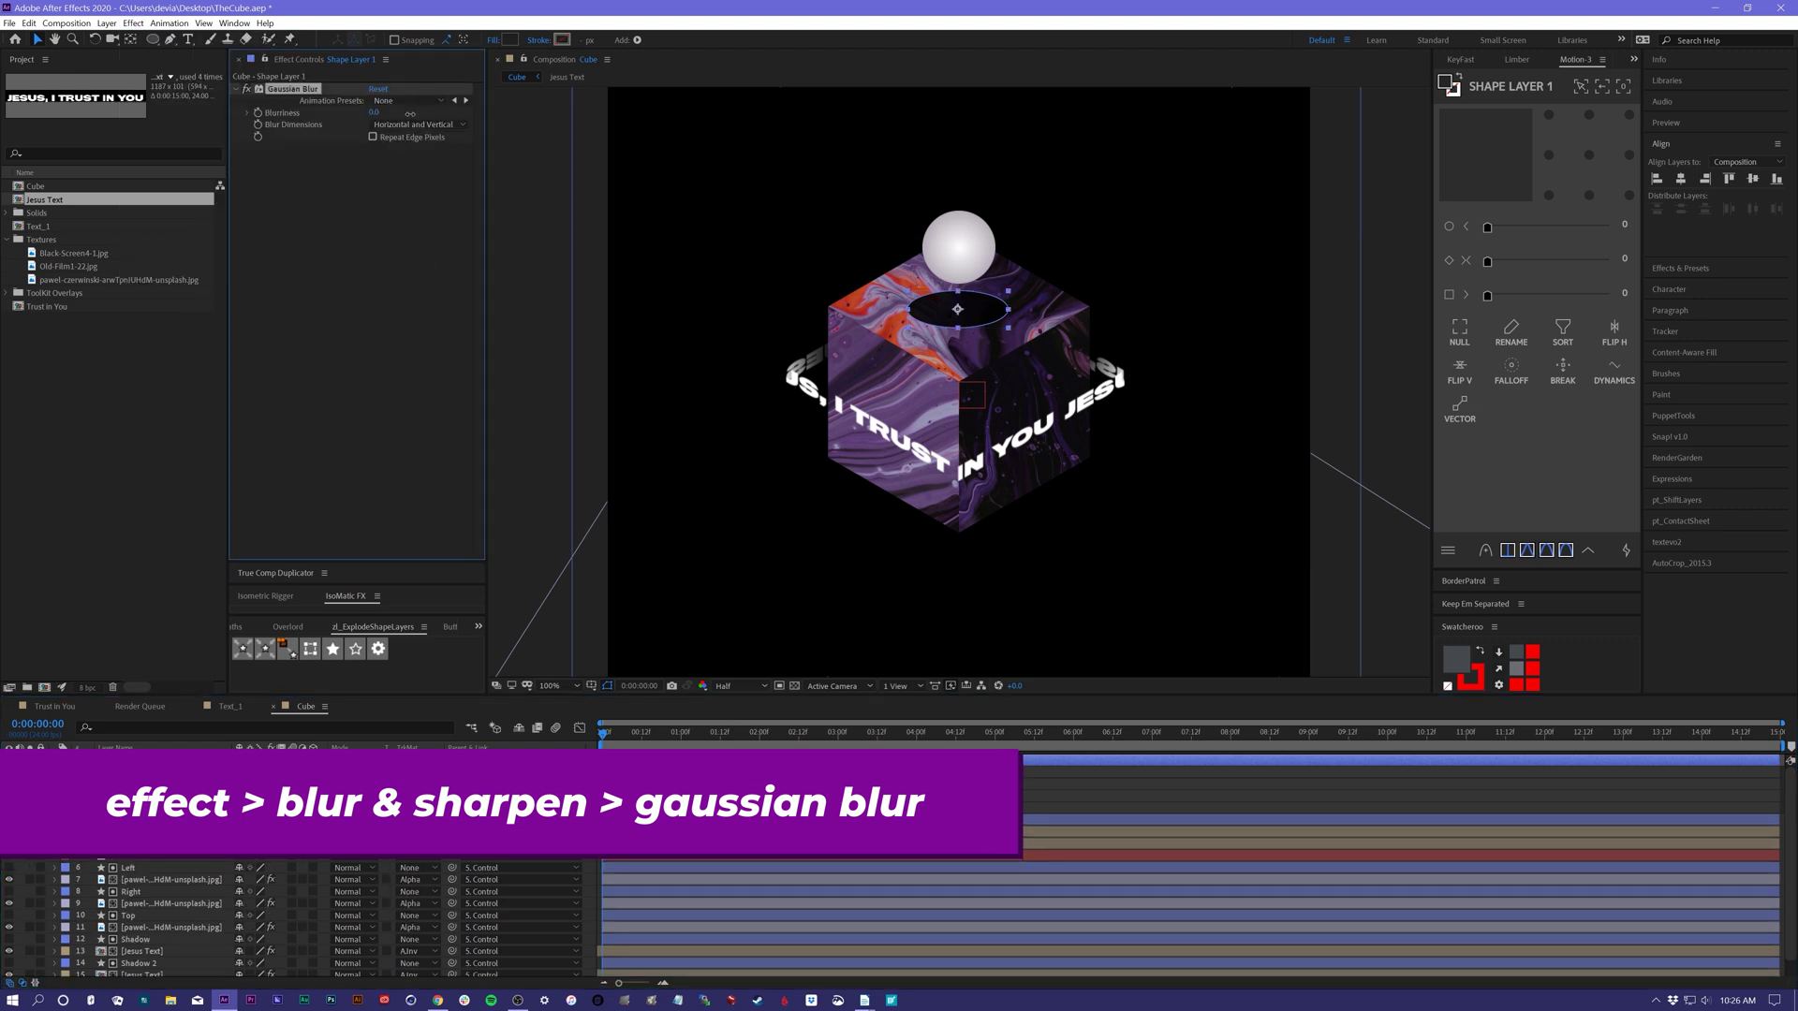
drag(410, 113, 649, 121)
- Collapse the blurred ellipse layer and move it below the Orb layer in the stack
click(55, 760)
drag(117, 762, 119, 780)
click(591, 806)
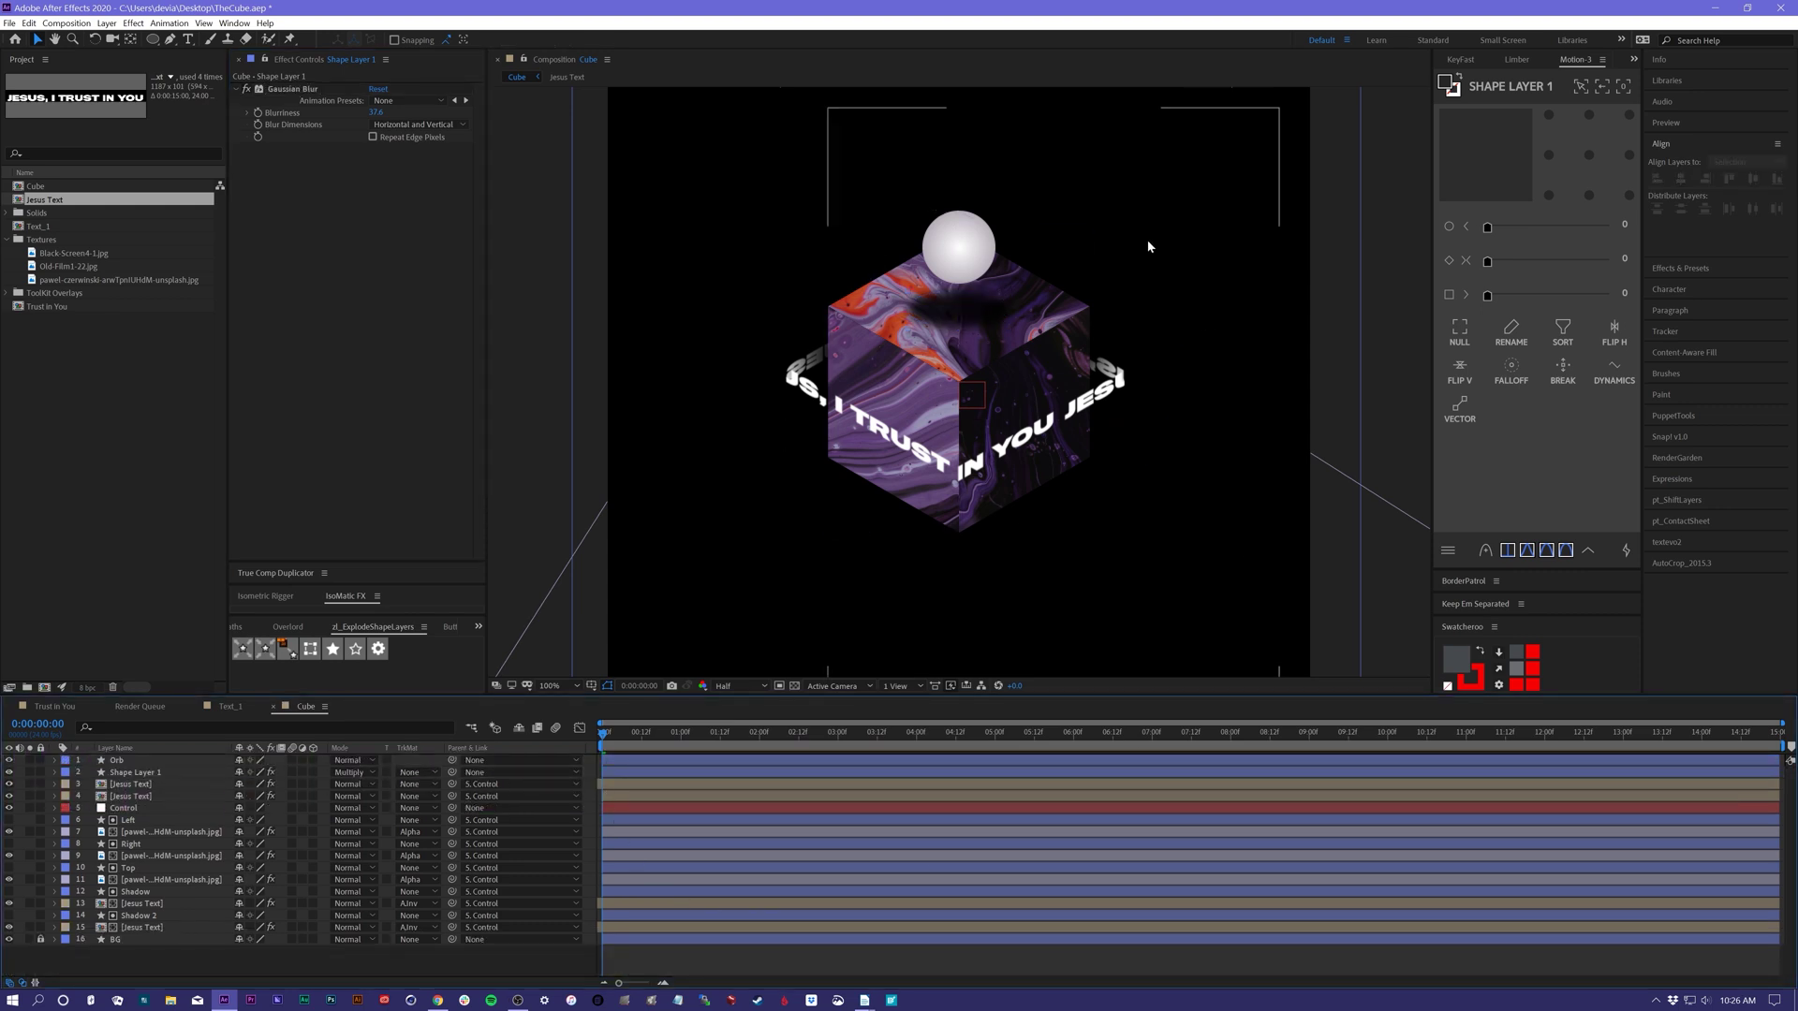
- Lower the blurred ellipse's opacity and rename its layer Orb Shadow
click(136, 773)
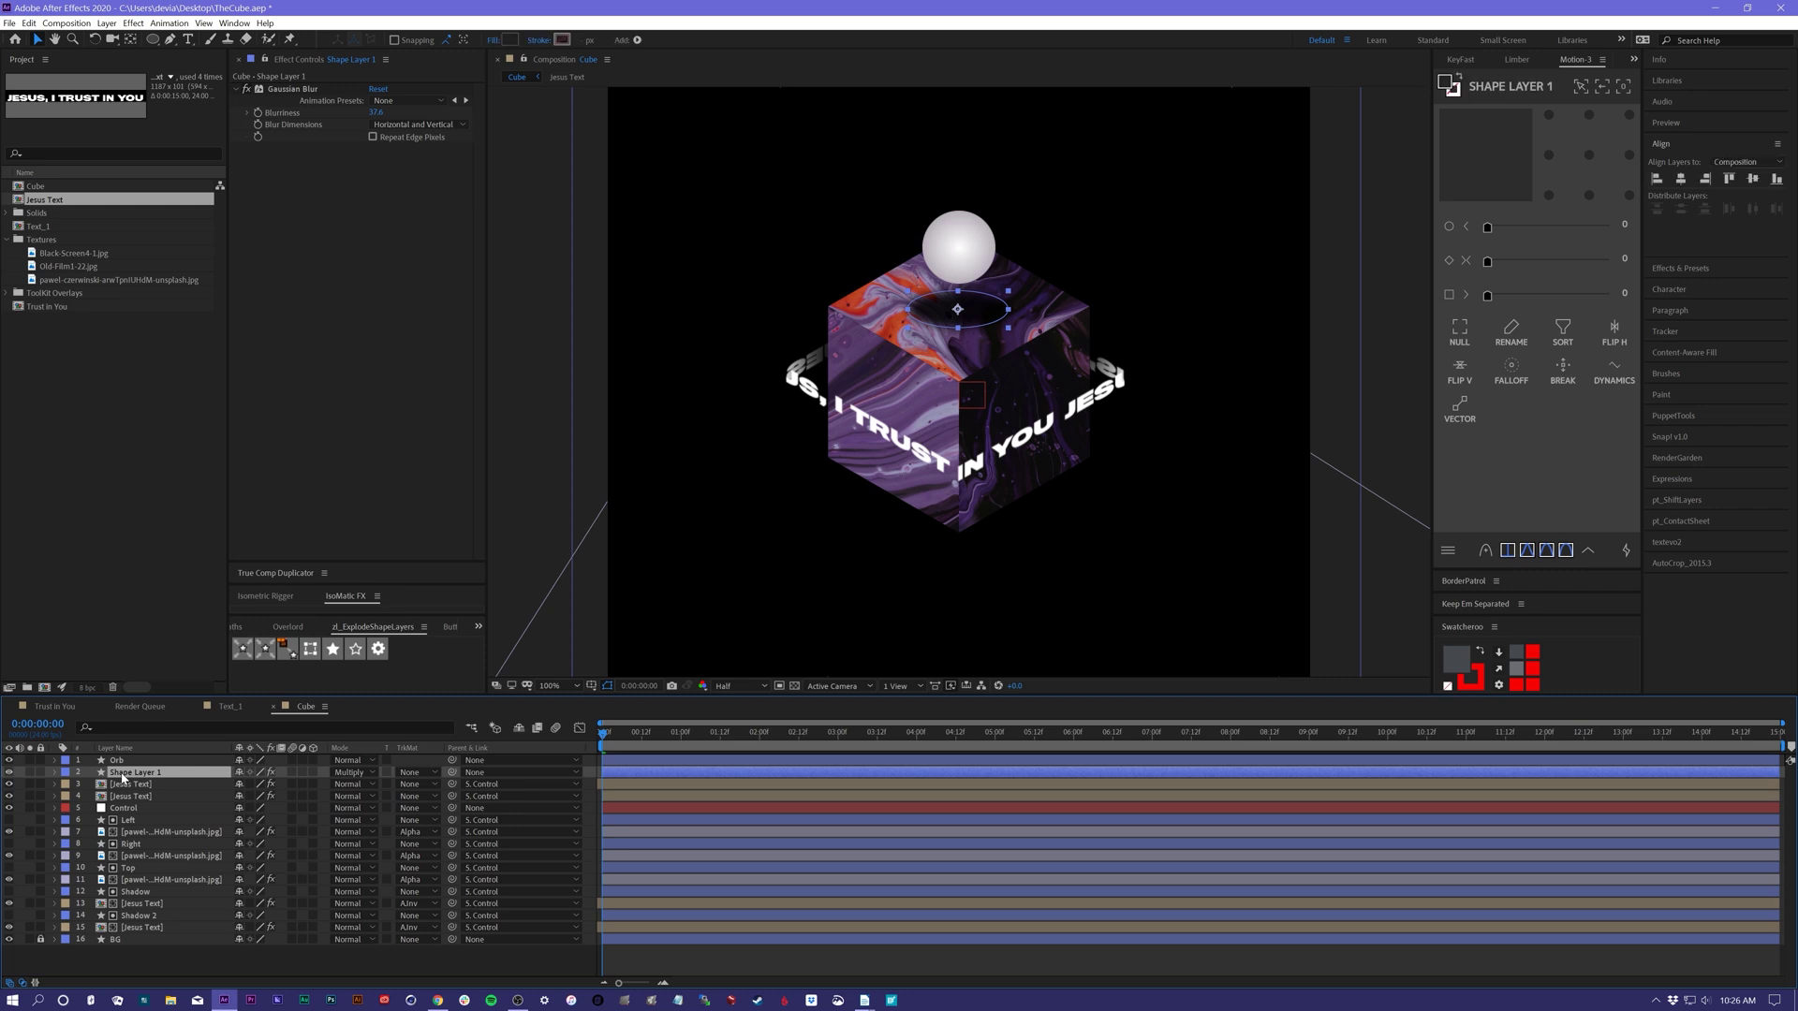
key(t)
drag(245, 784, 225, 785)
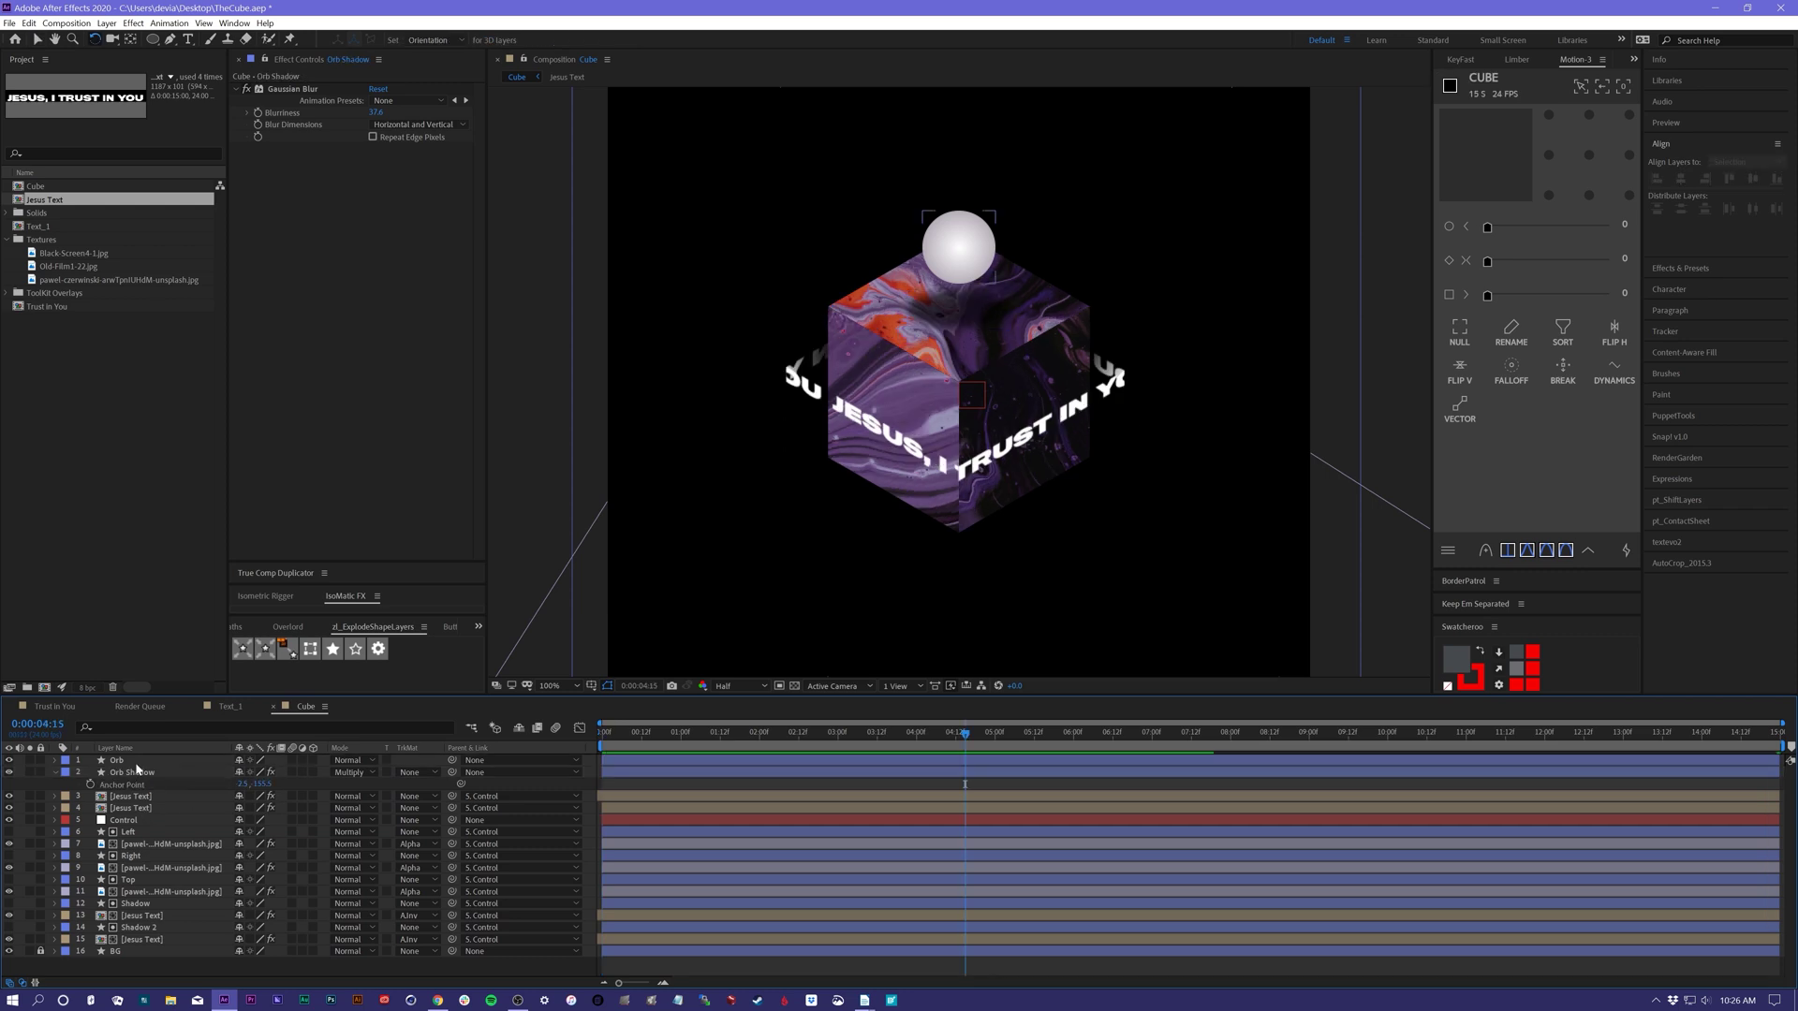
- Apply the Stylize Glow effect to the Orb layer
click(131, 761)
click(134, 23)
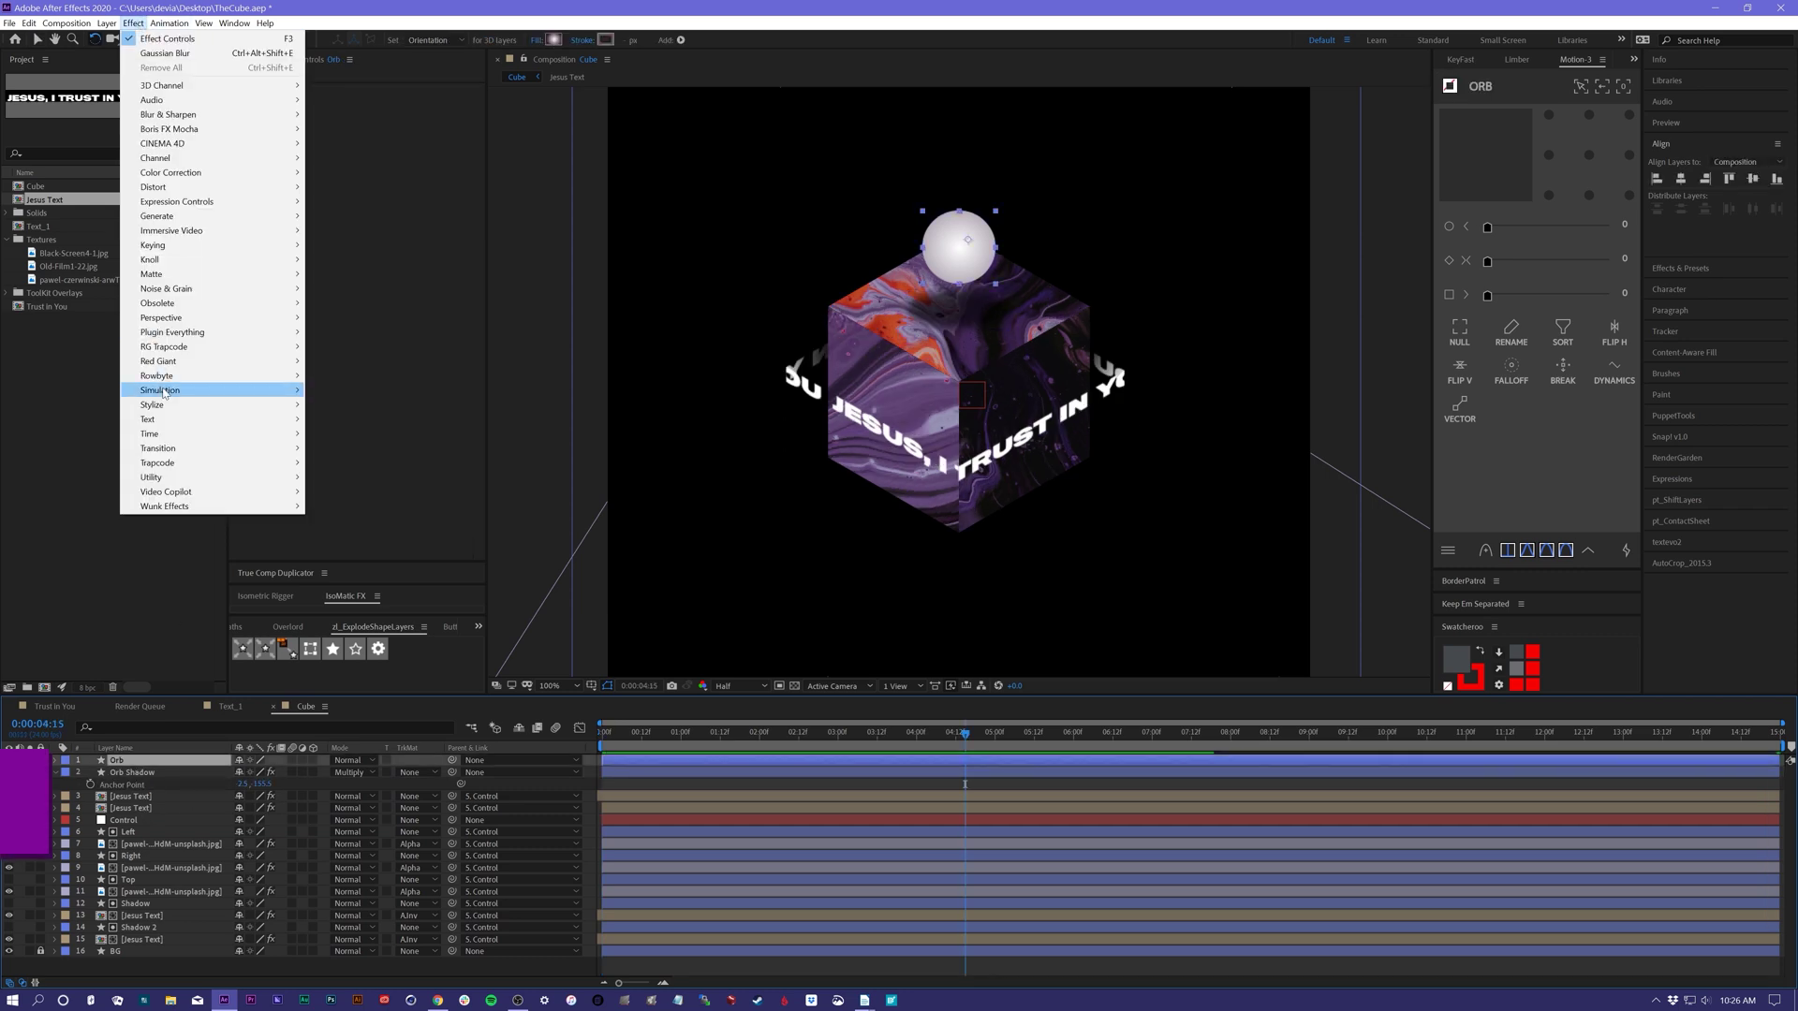
mouse_move(215, 405)
click(332, 637)
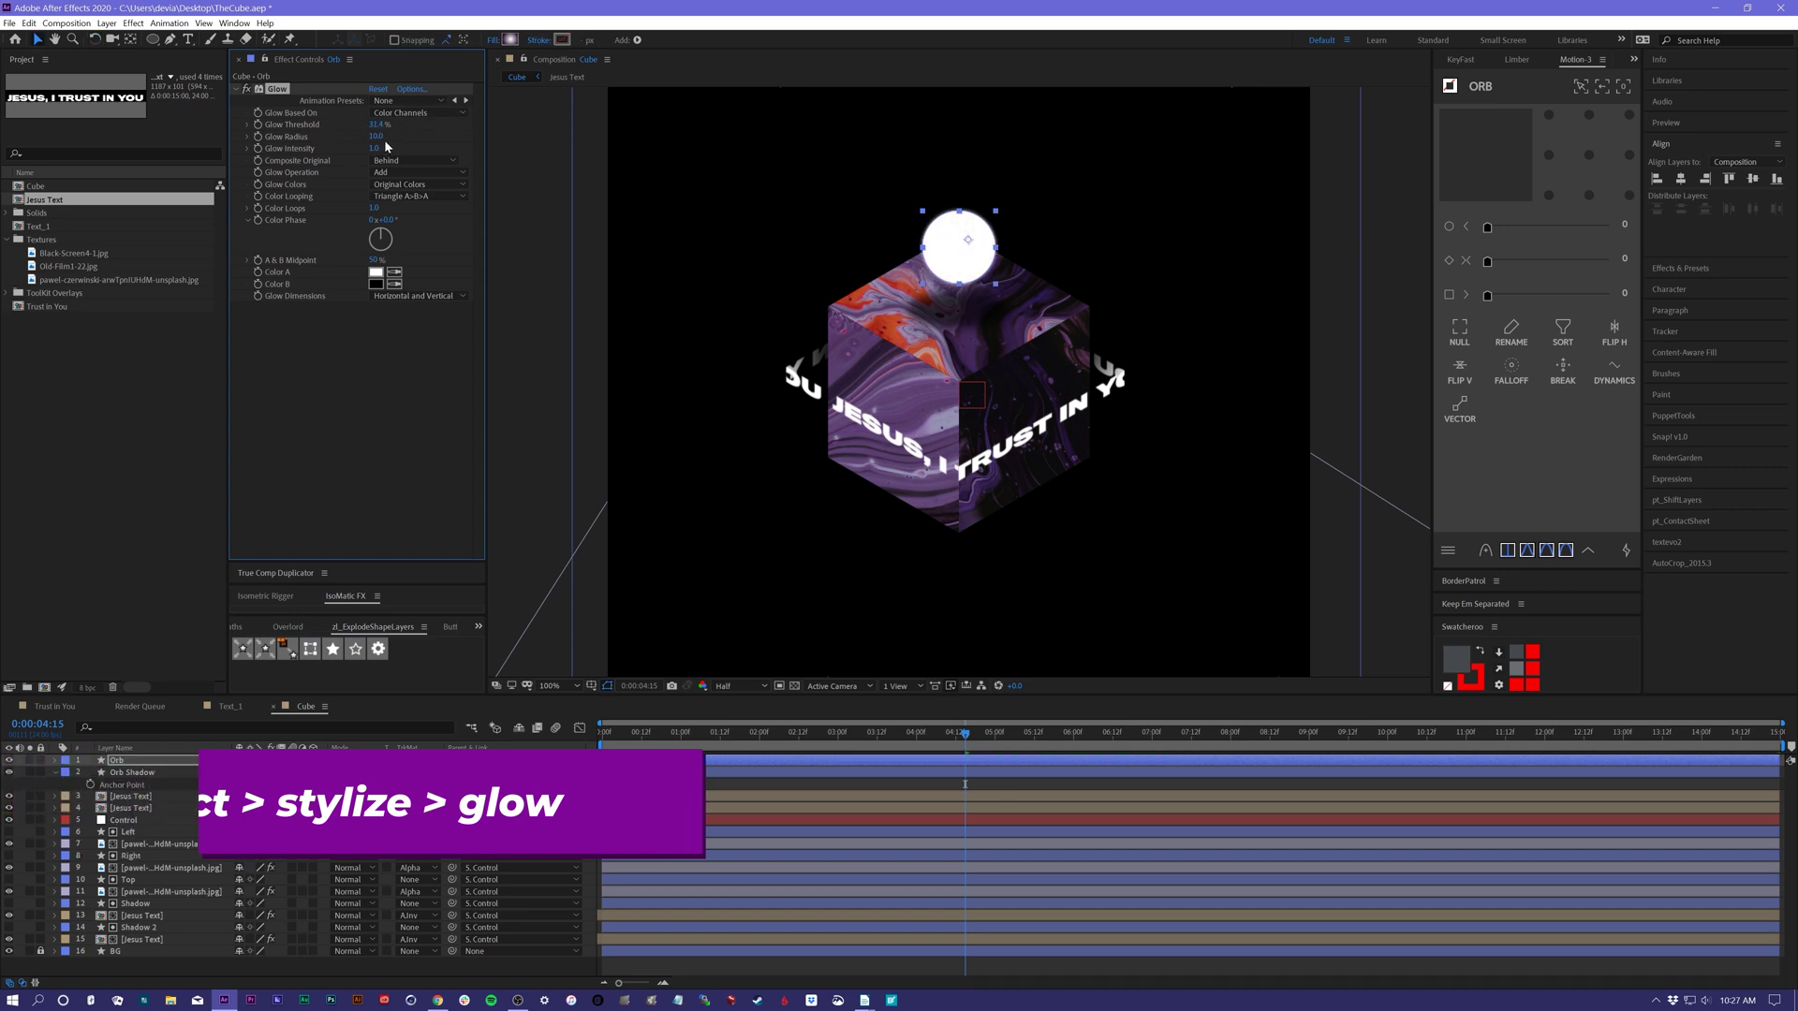
- Adjust the orb's Glow to a 15.7% threshold and a radius of about 215, with a reduced intensity for a soft halo
drag(375, 135, 525, 141)
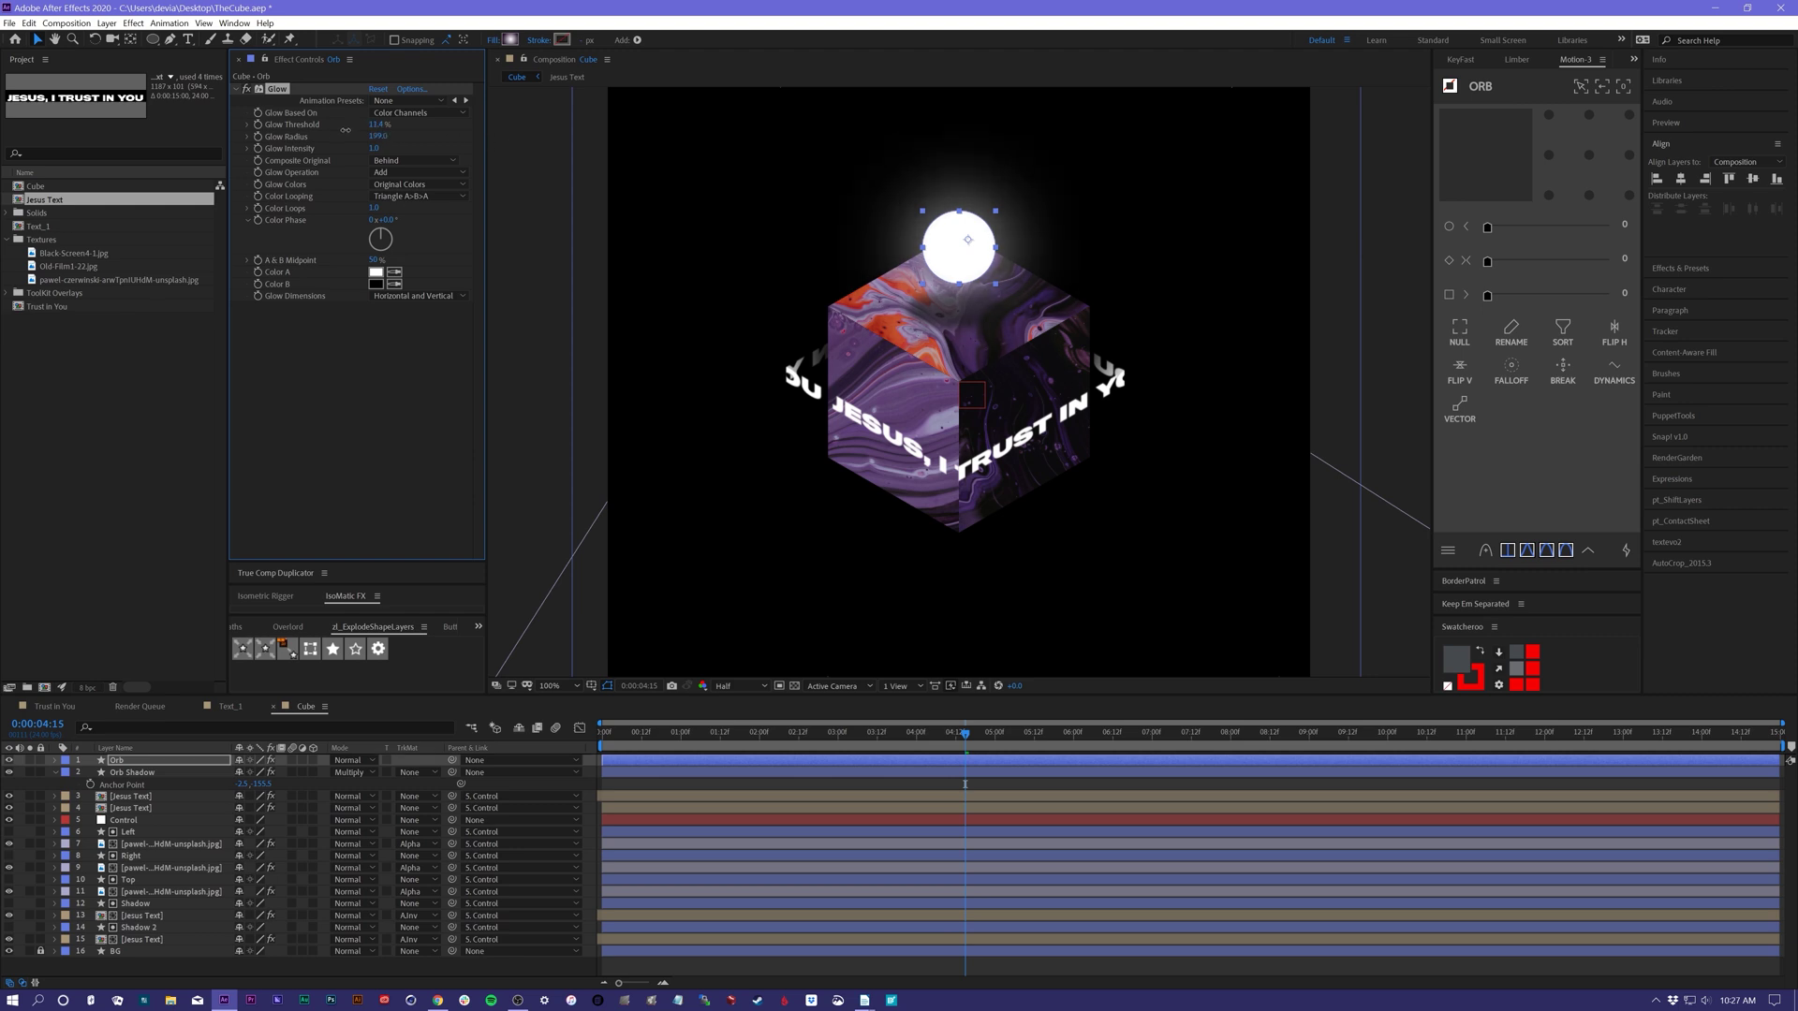
drag(346, 130, 387, 137)
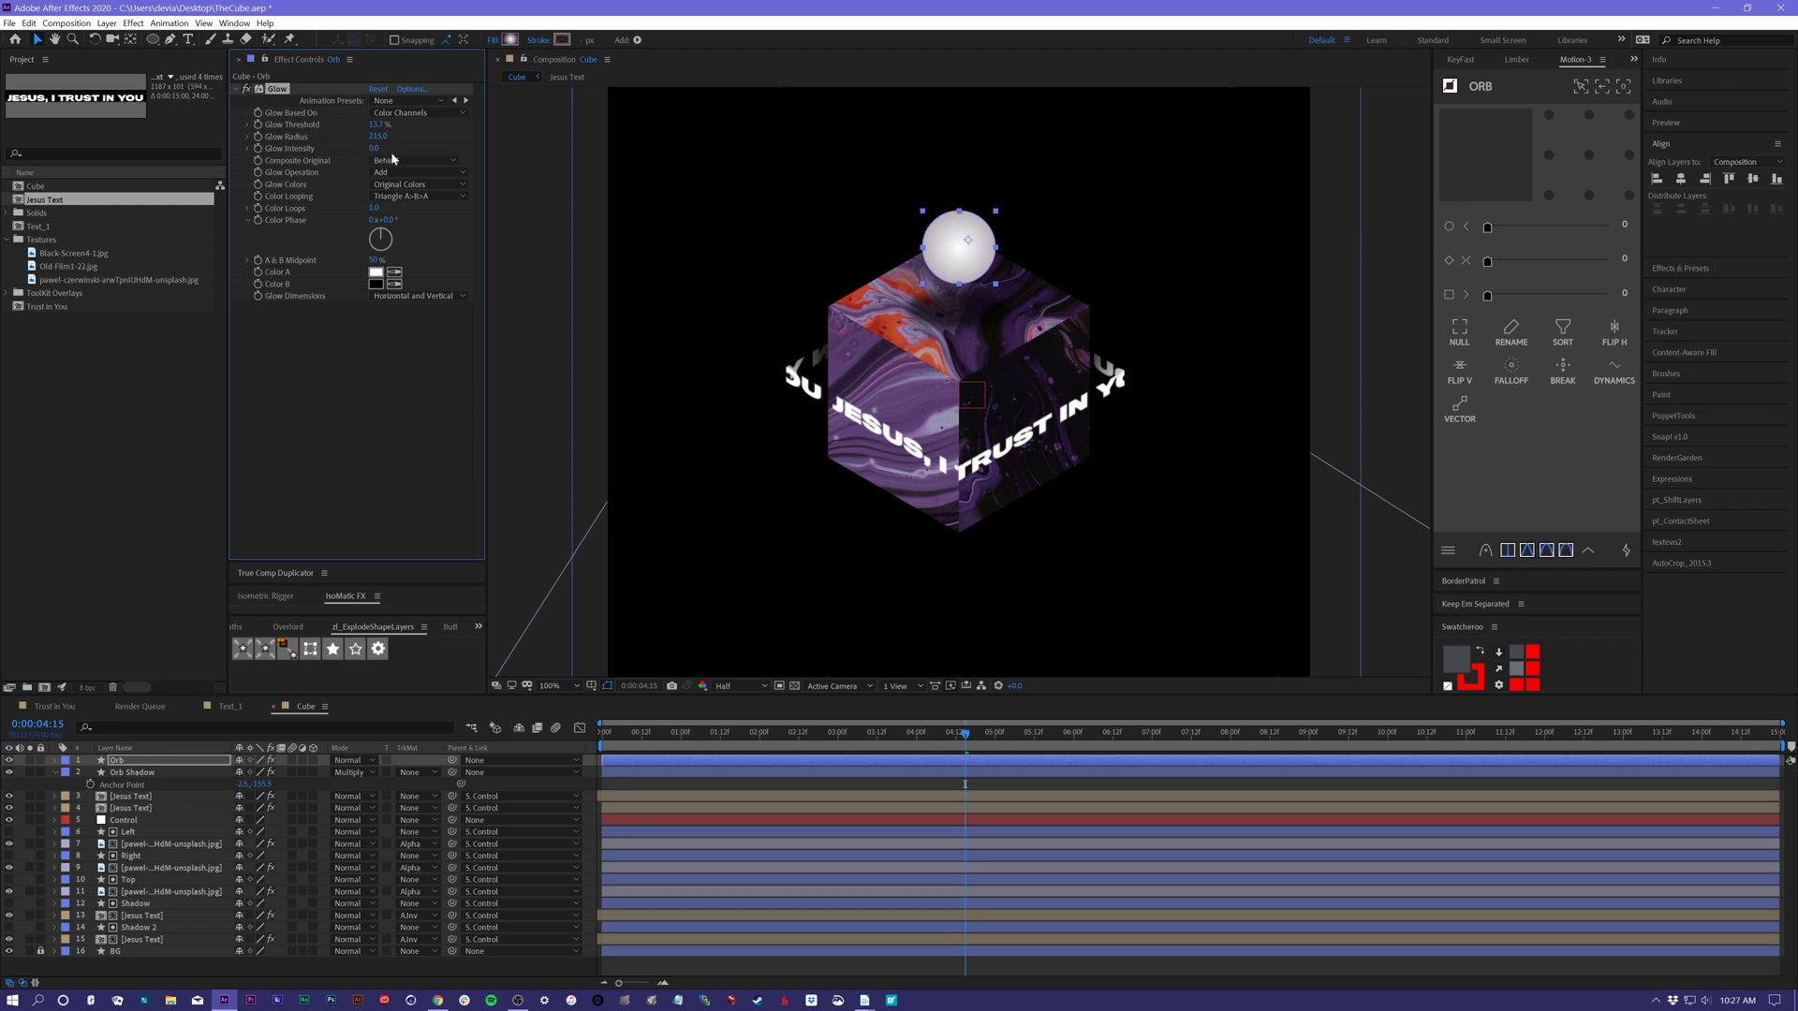
drag(379, 149, 419, 152)
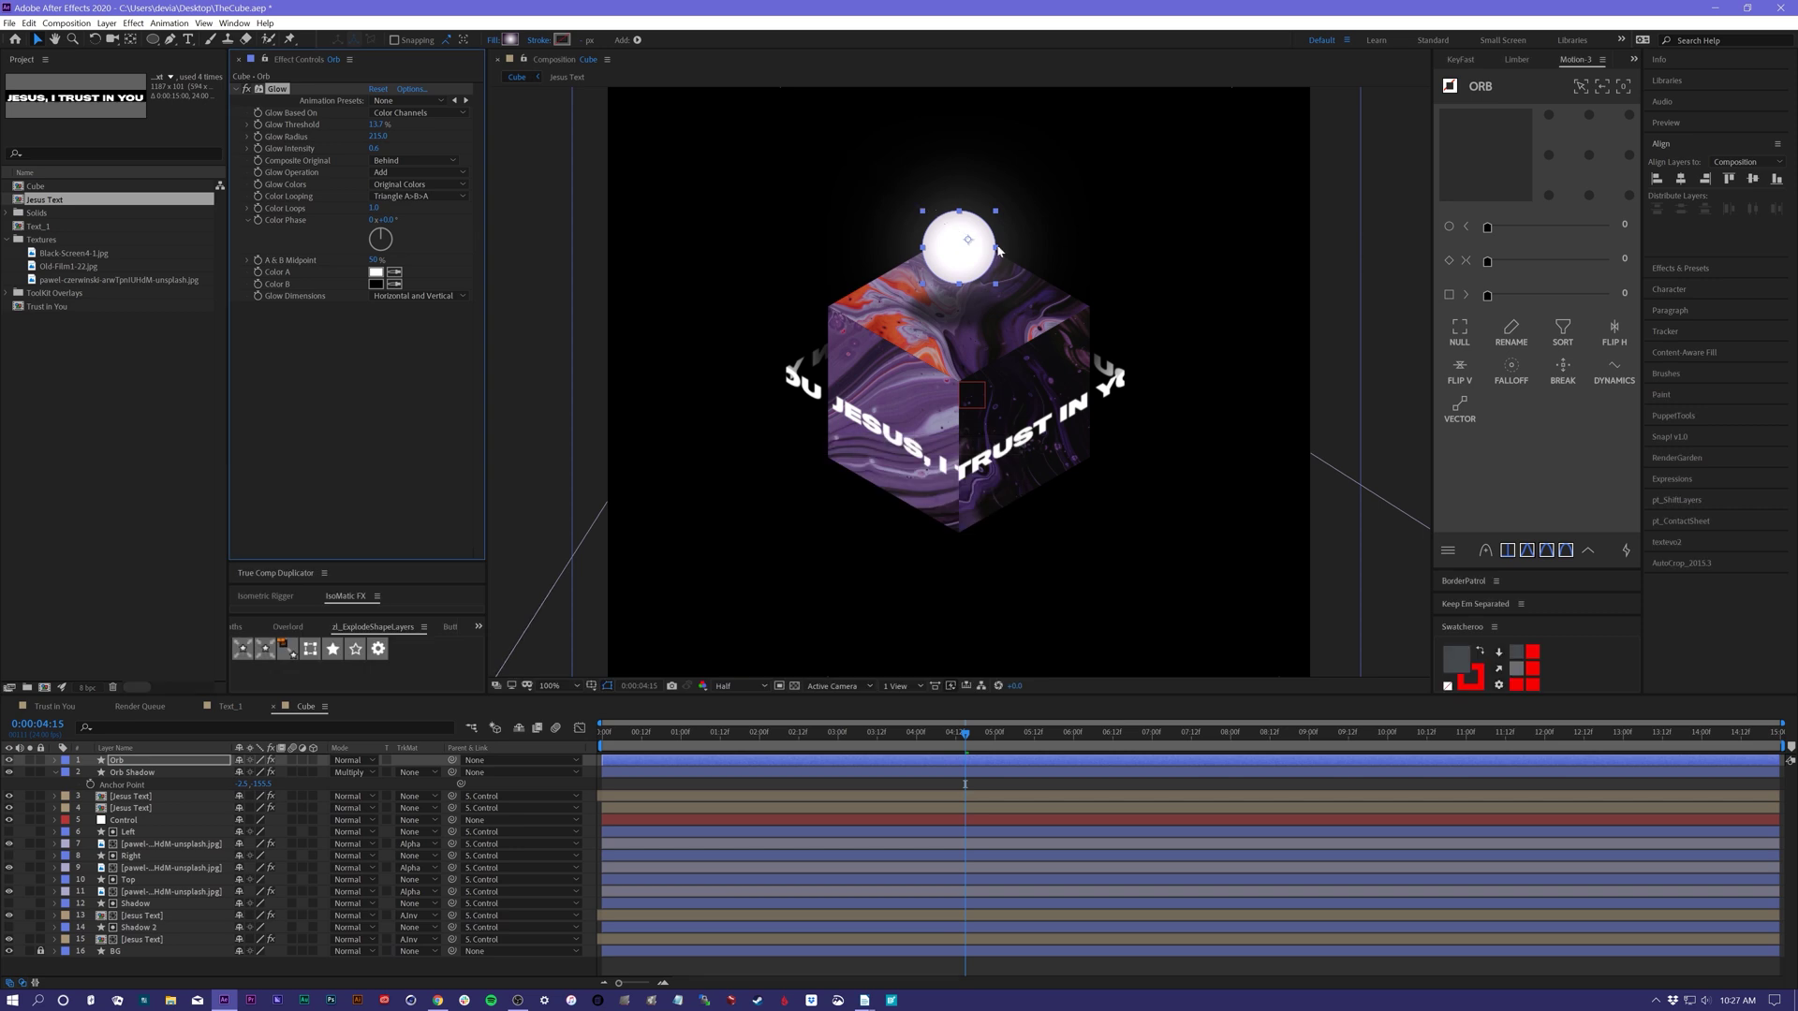
click(874, 786)
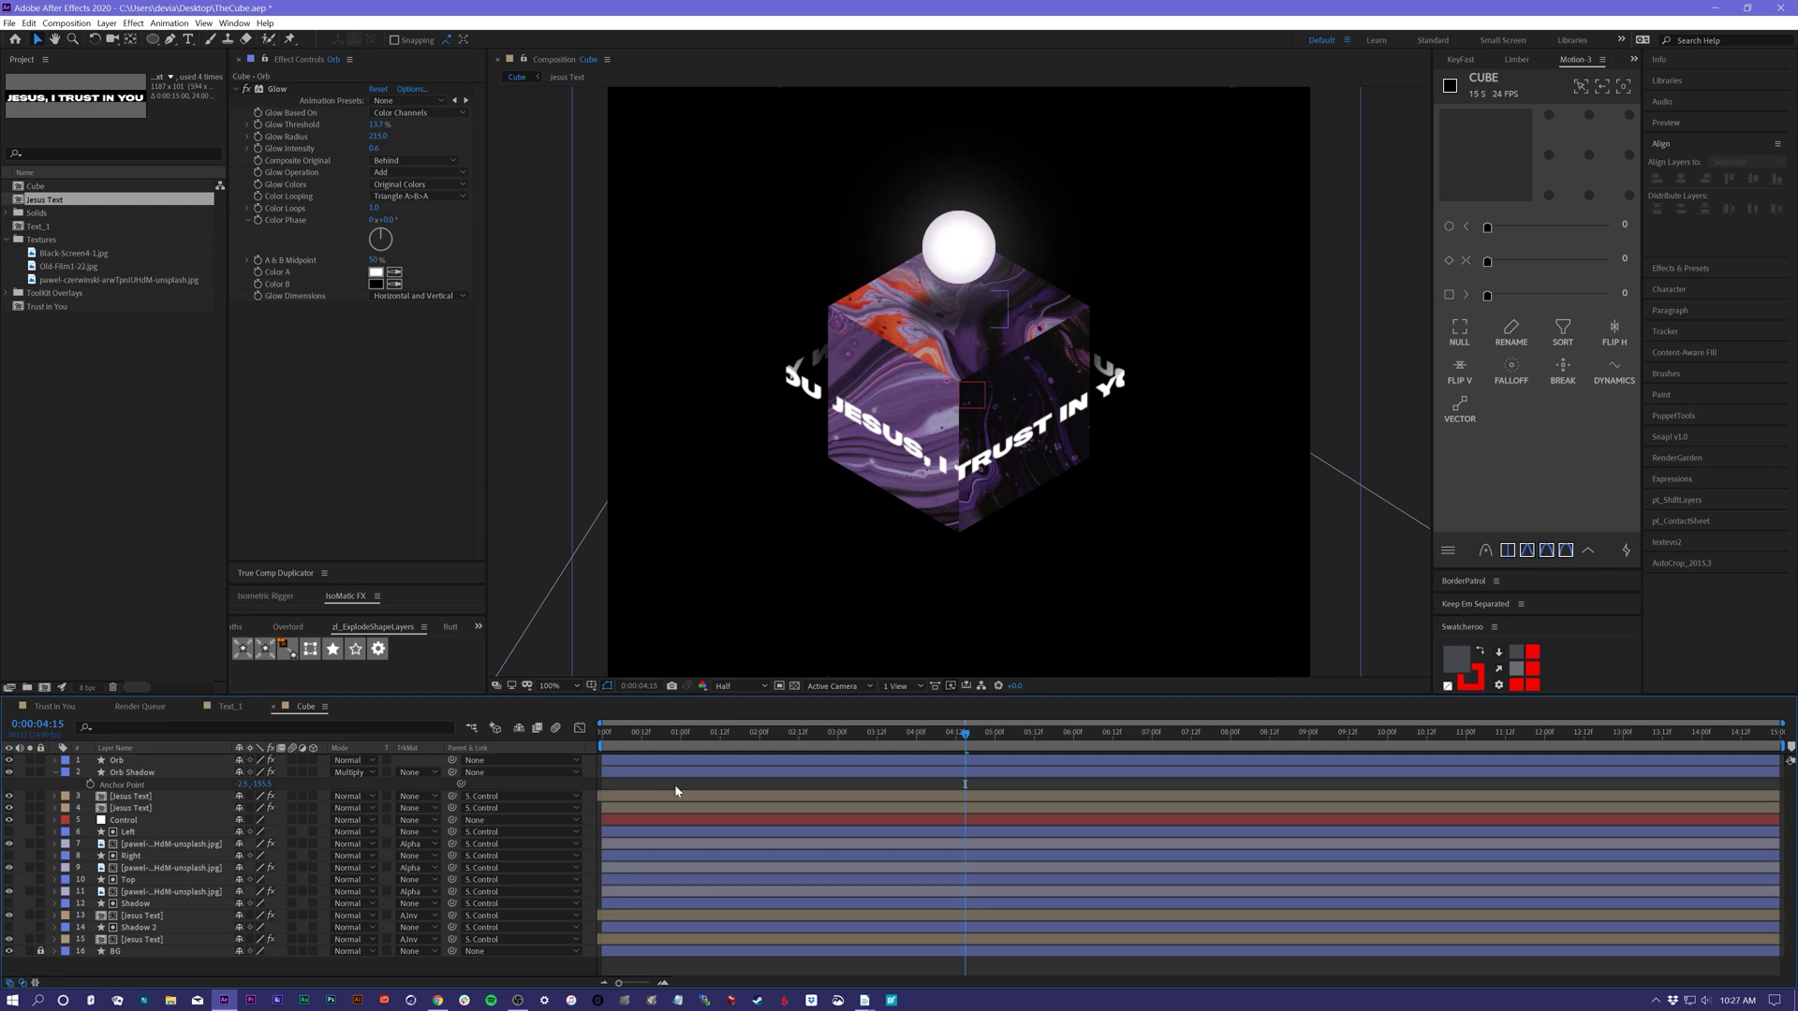
- Compare the whole Cube composition with the finished Trust In You composition, and return to Cube
key(comma)
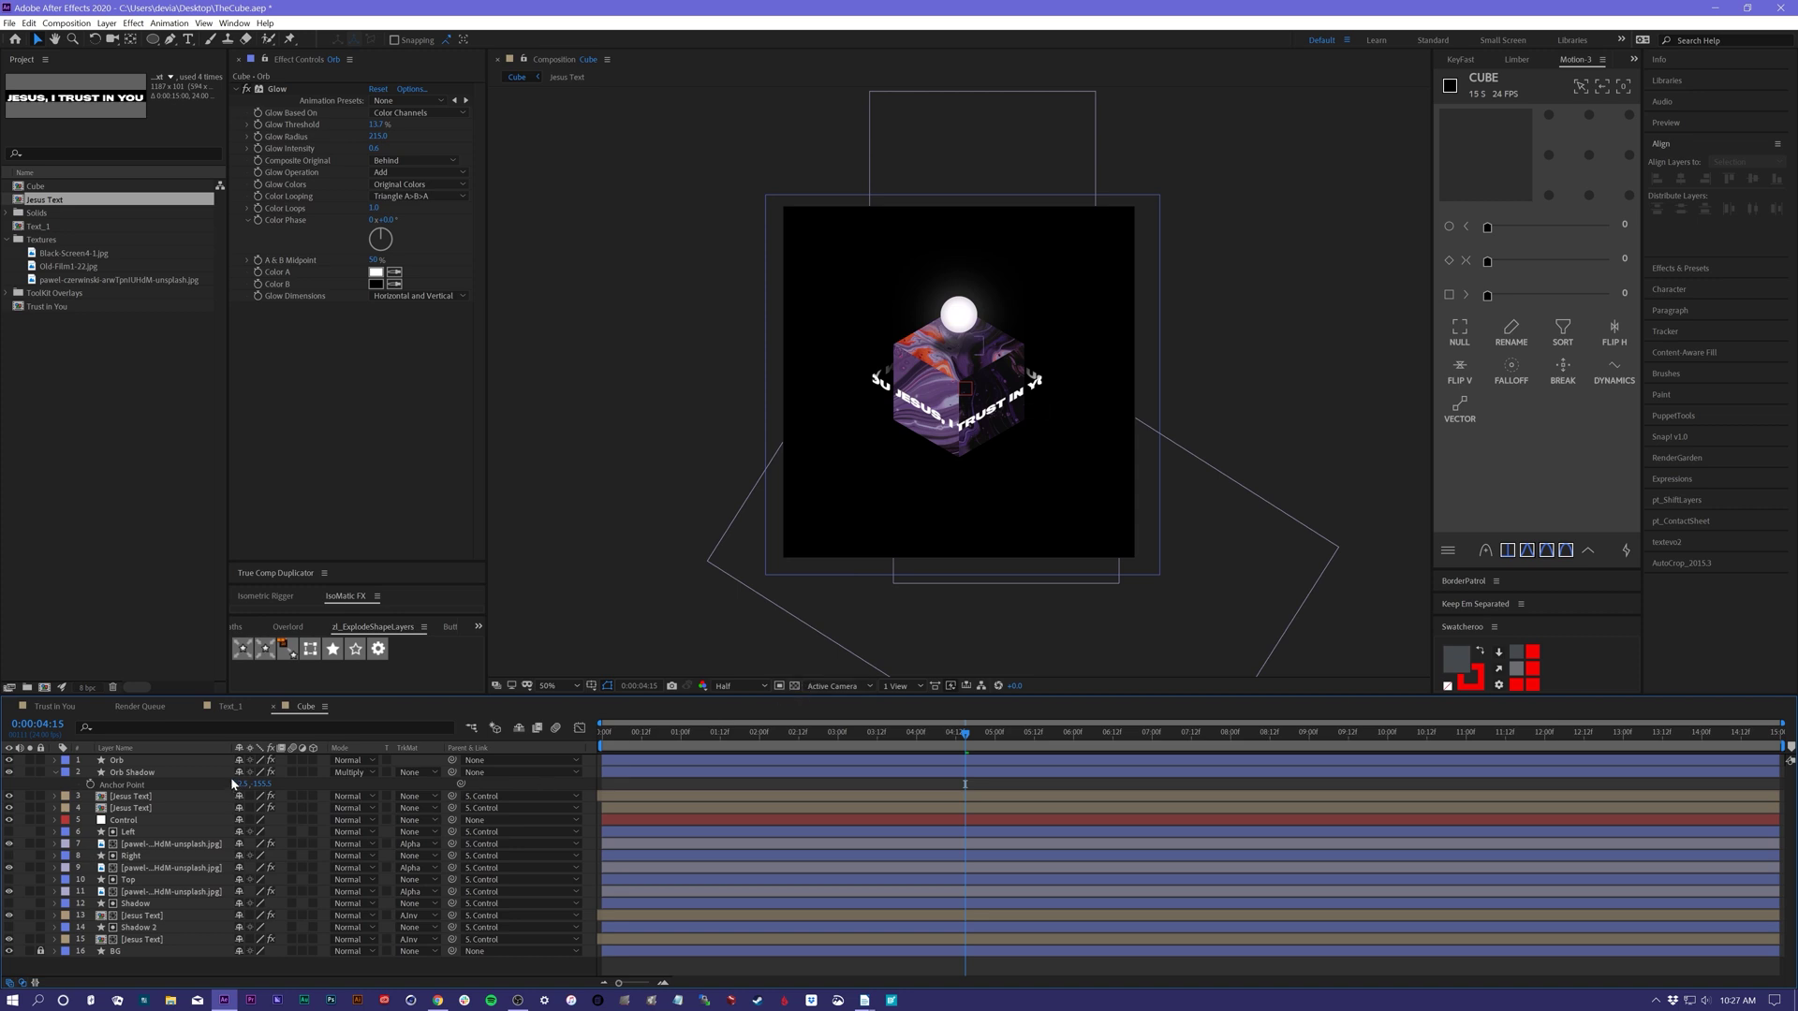
click(54, 706)
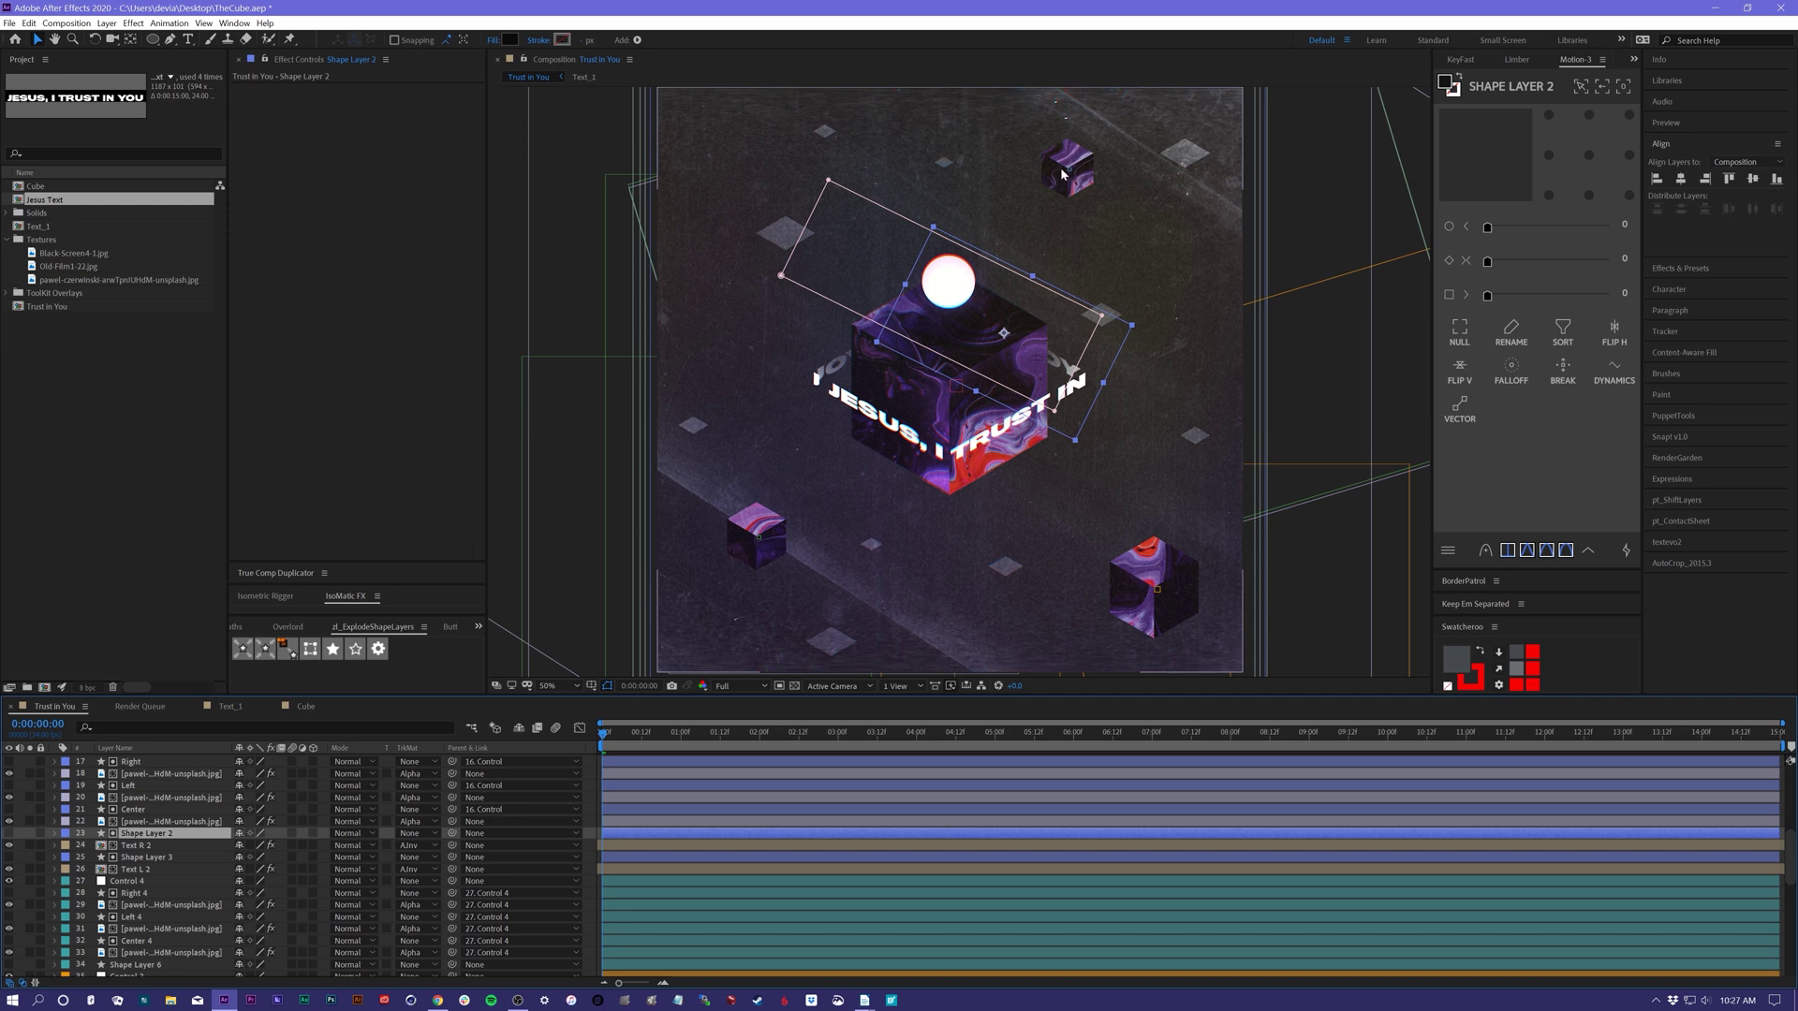
click(307, 707)
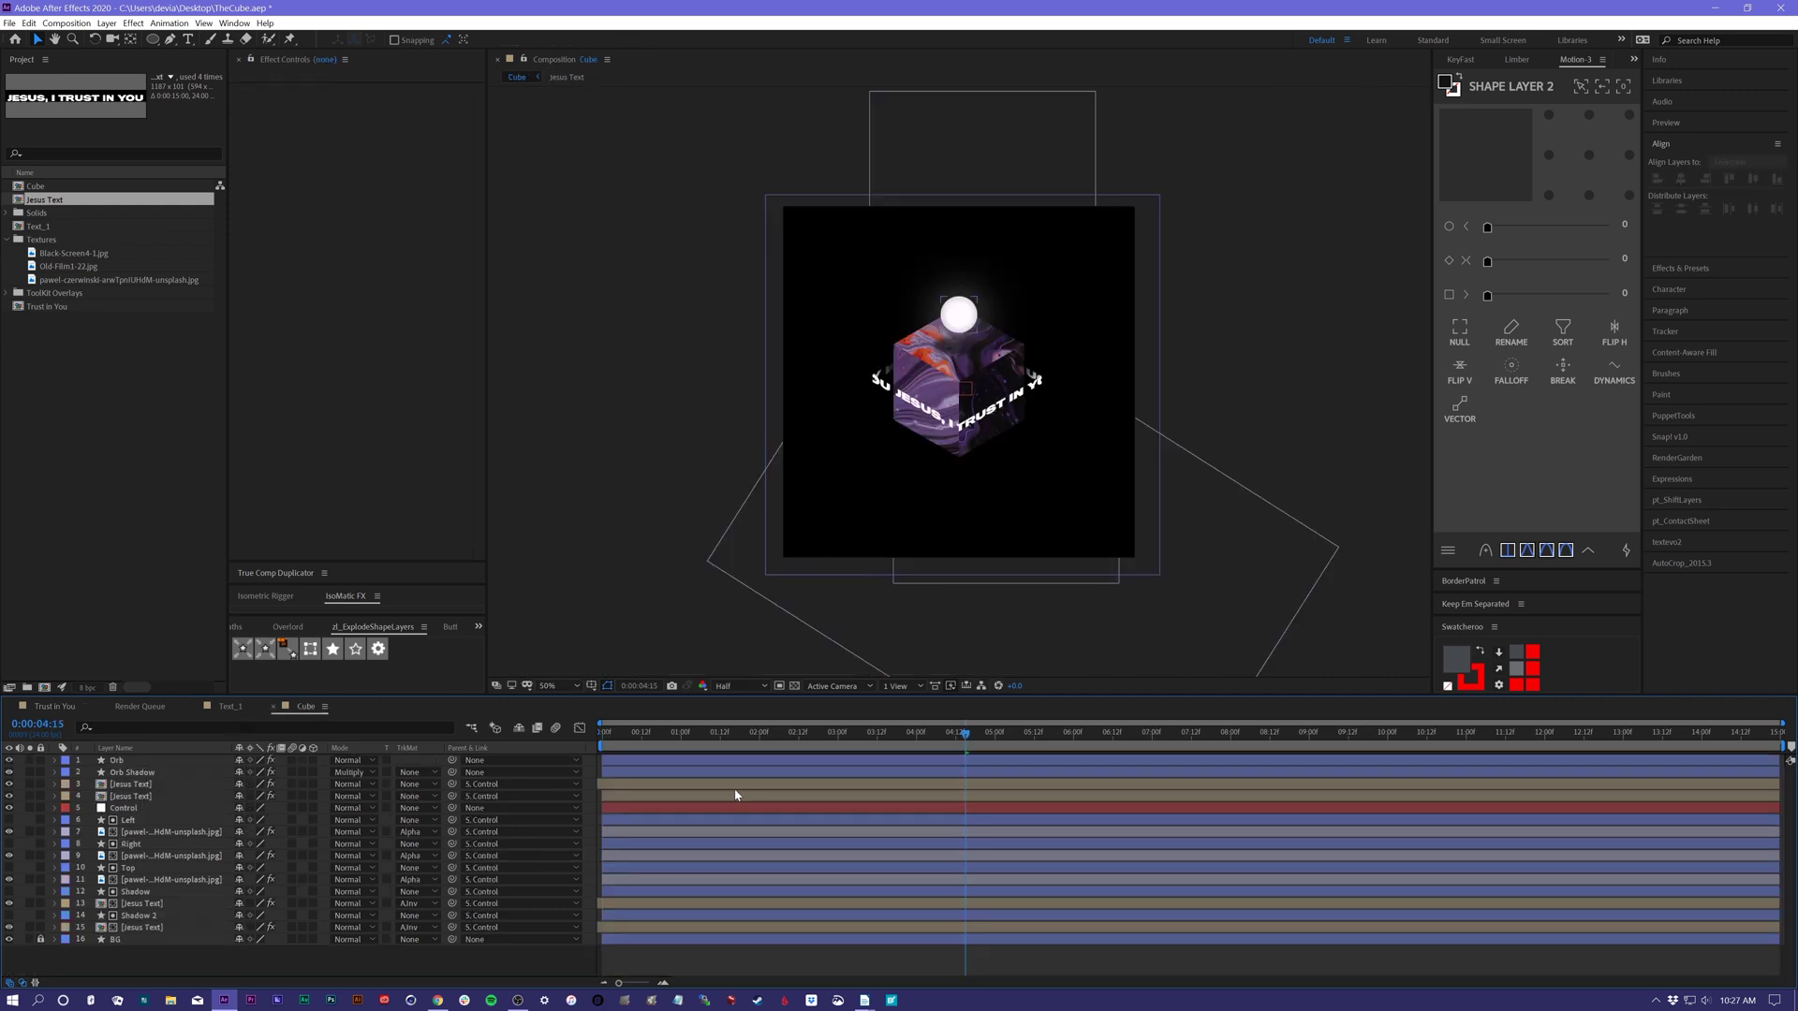
click(139, 785)
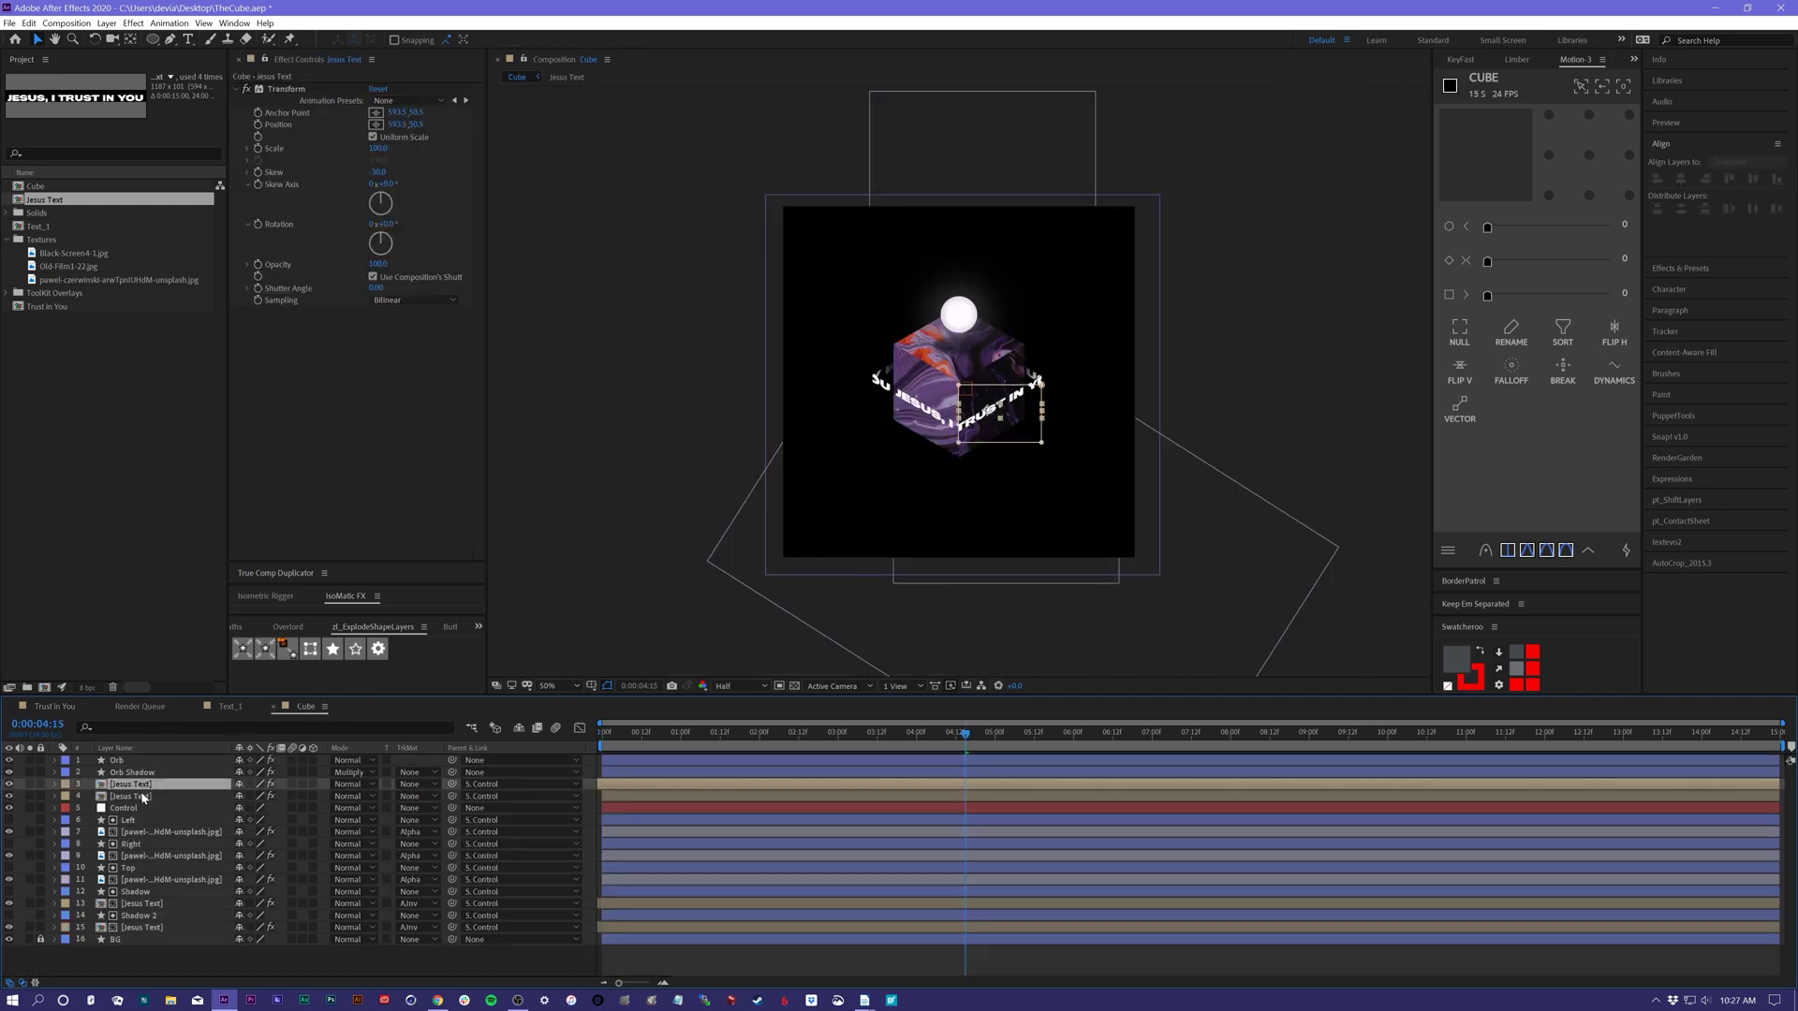
shift+click(142, 796)
ctrl+click(140, 904)
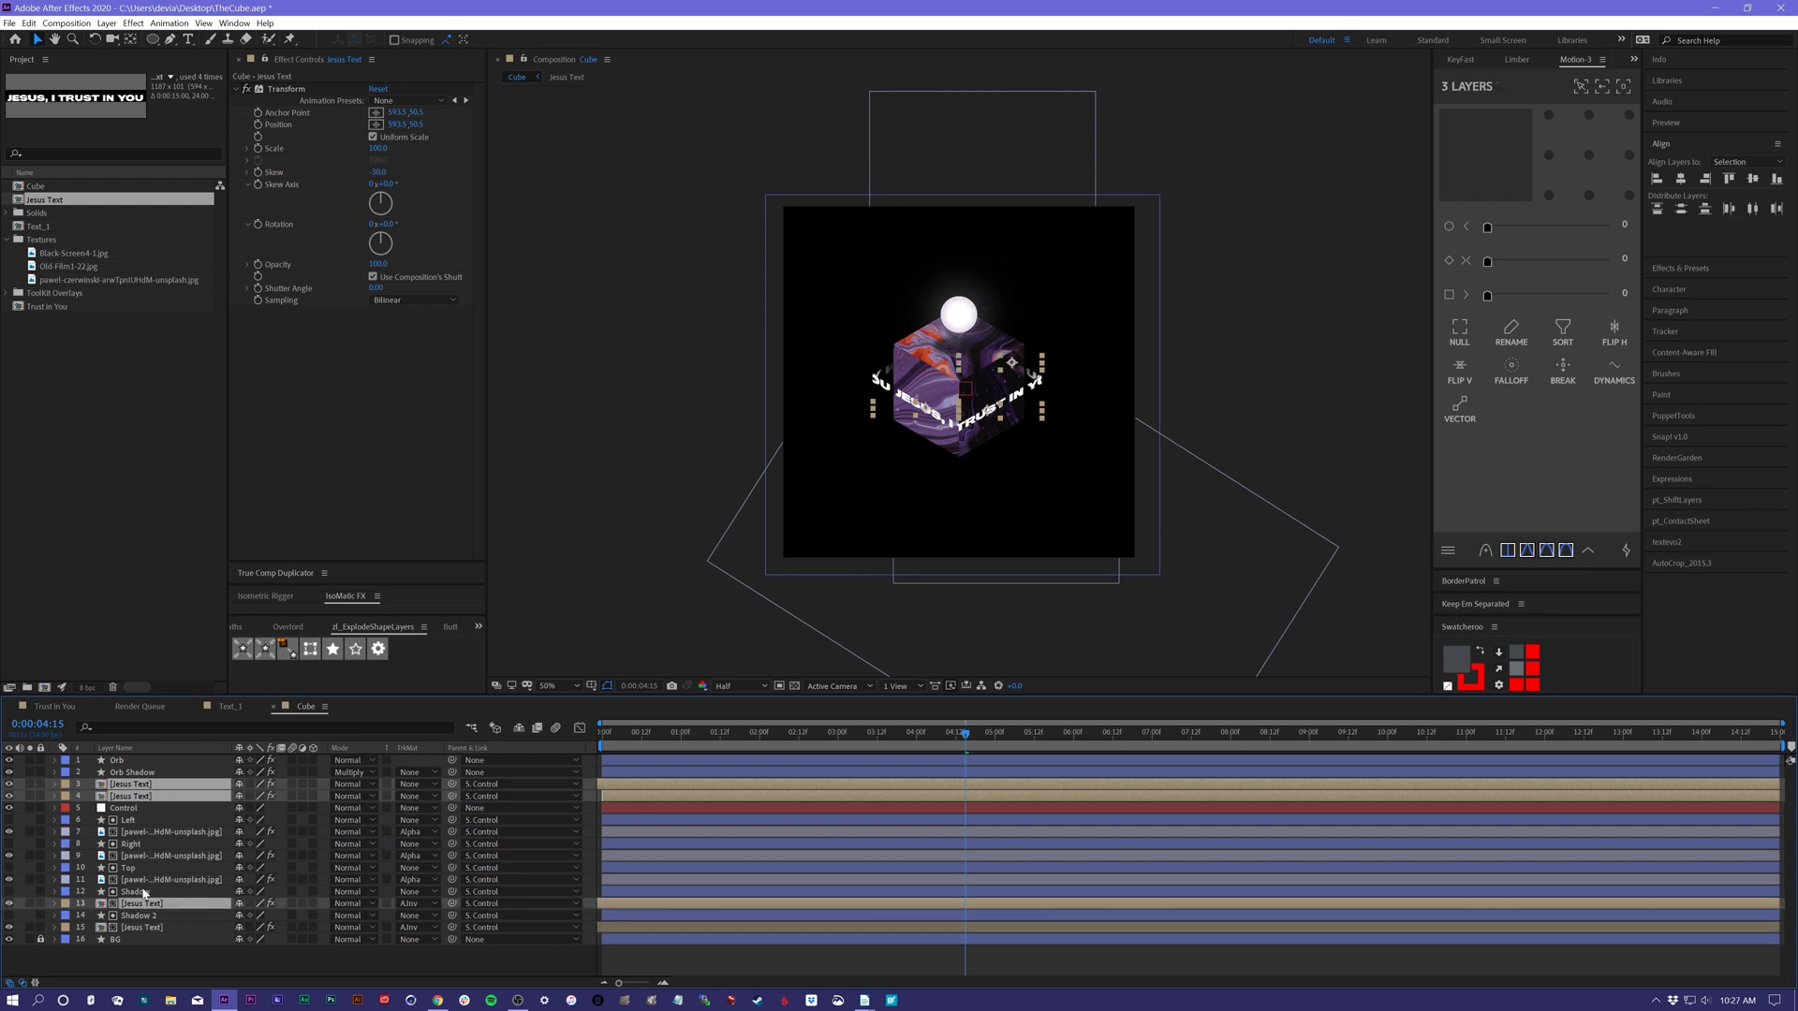
- Assign the Purple label to Control and the Left, Right and Top layers with their textures, leaving out Shadow
click(129, 810)
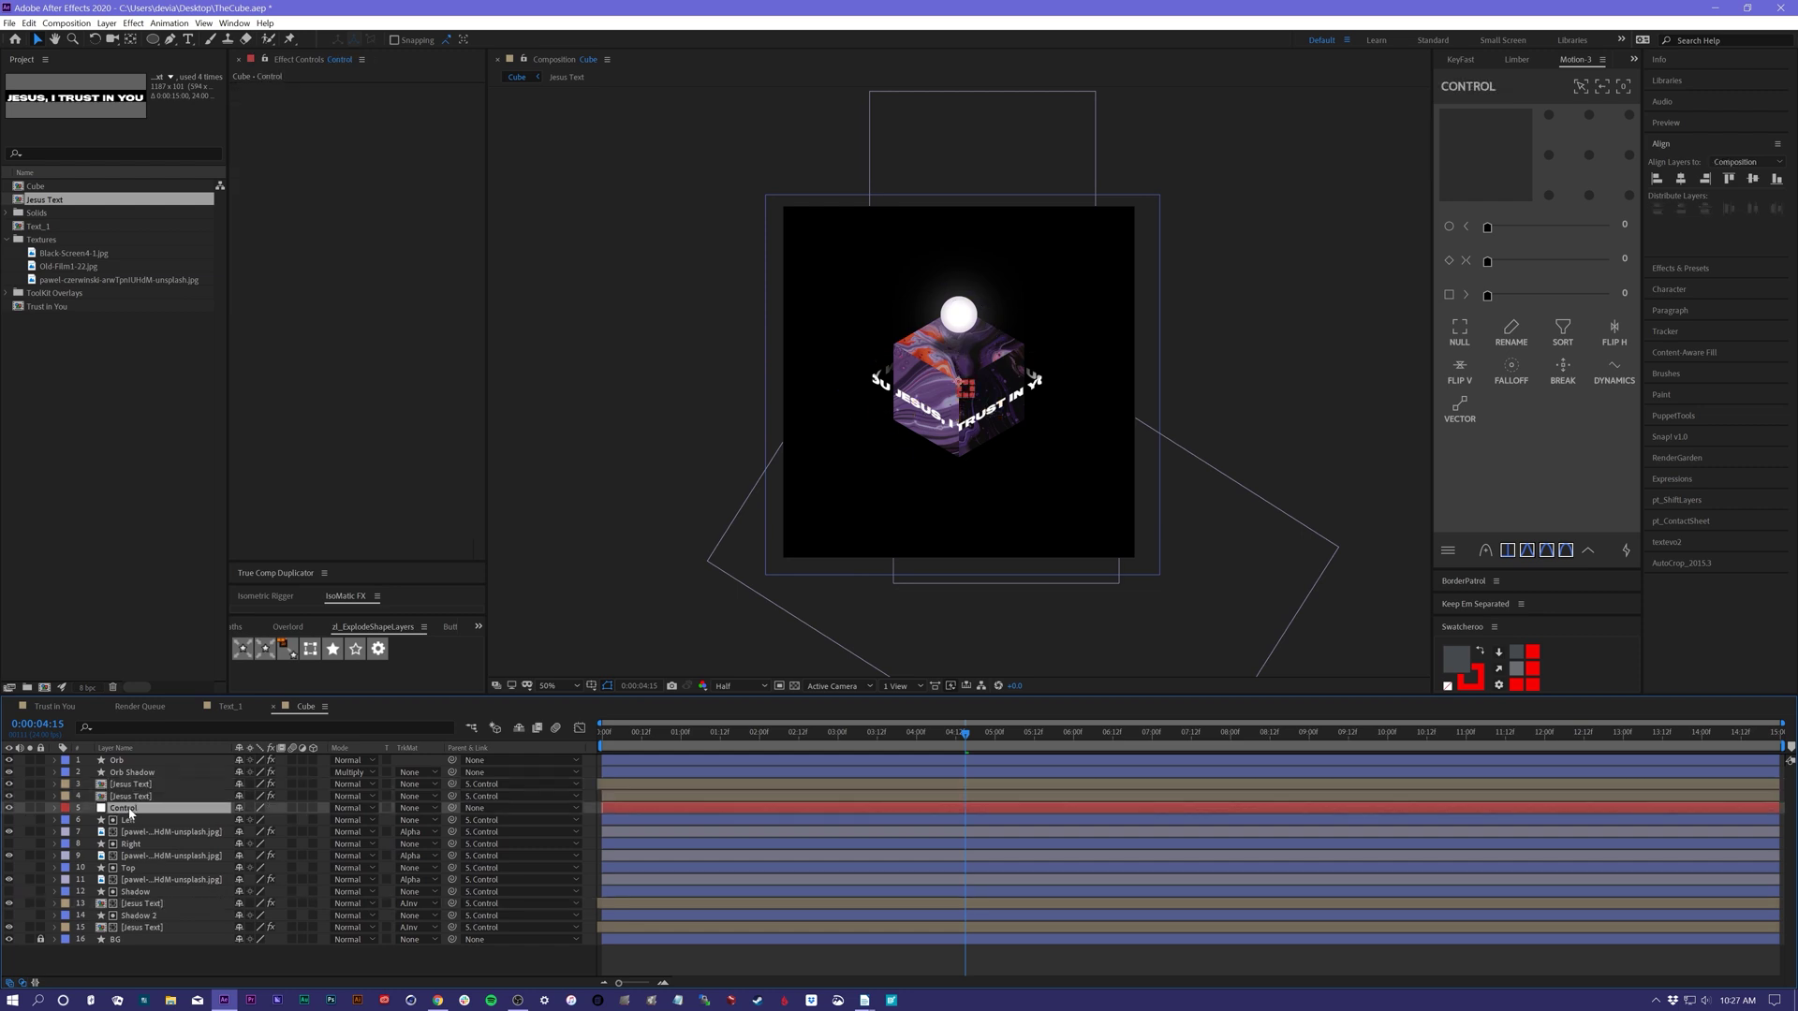
shift+click(137, 892)
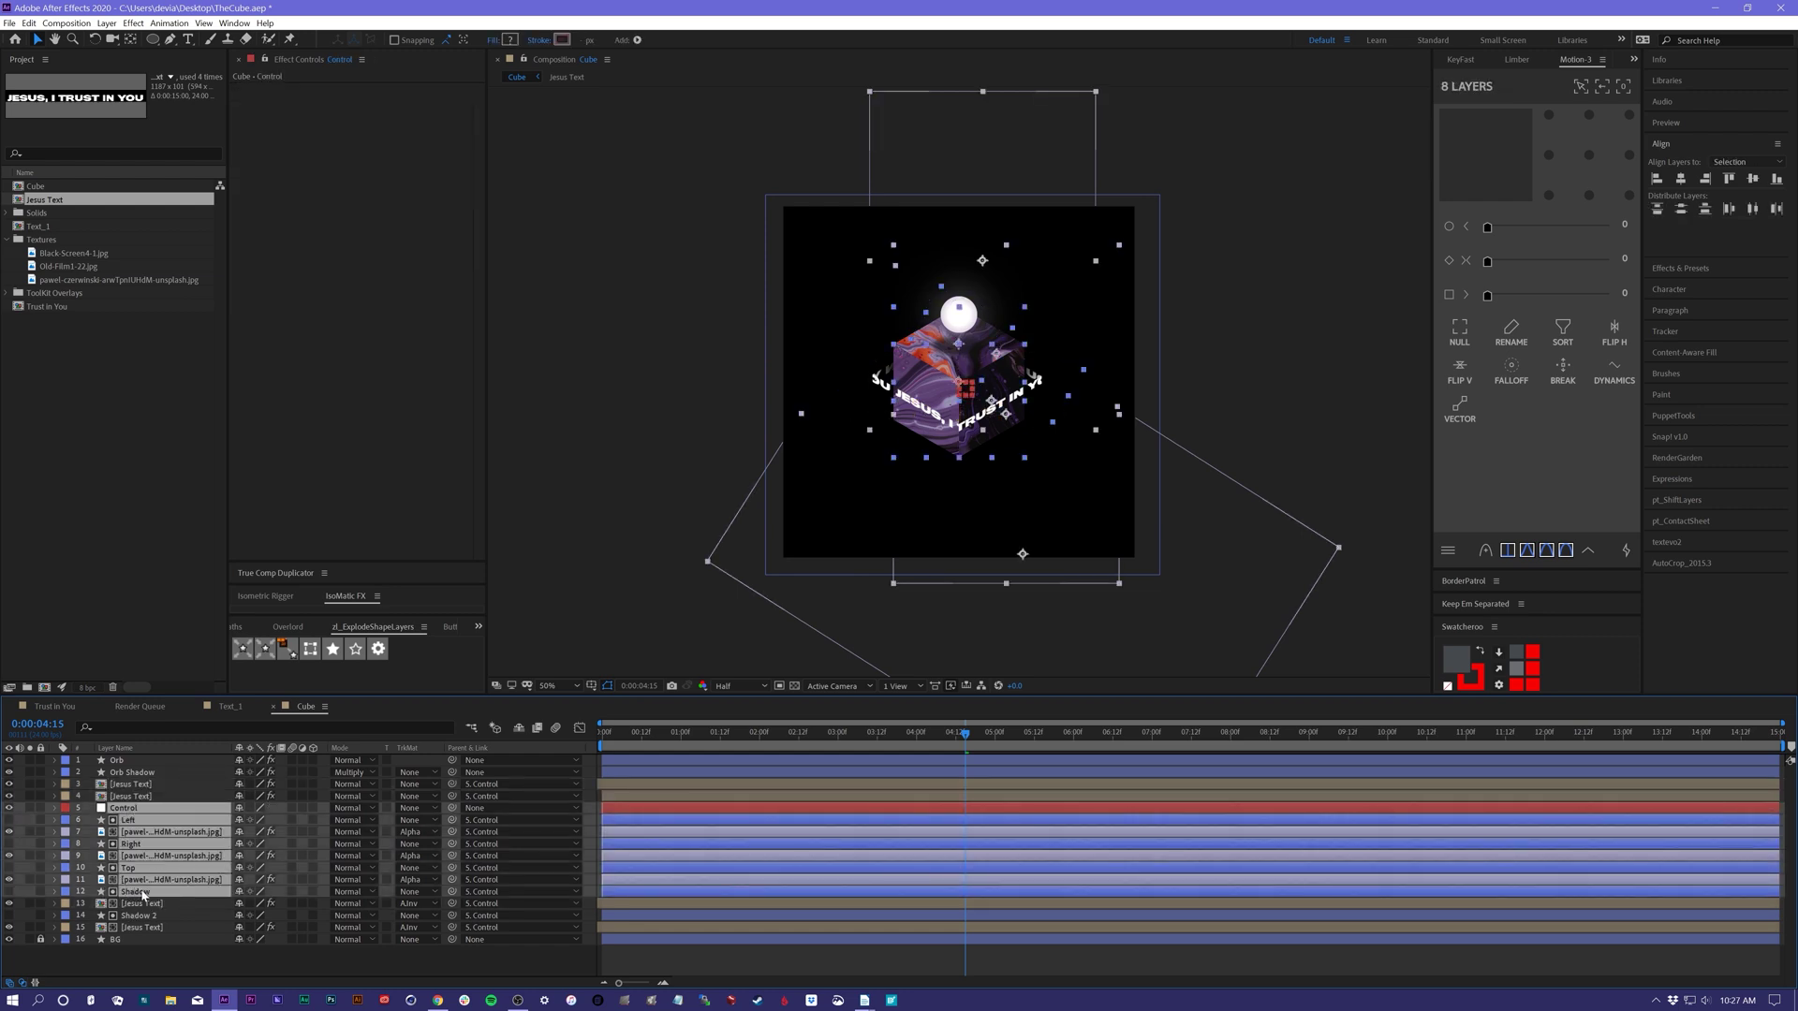
ctrl+click(144, 894)
click(64, 813)
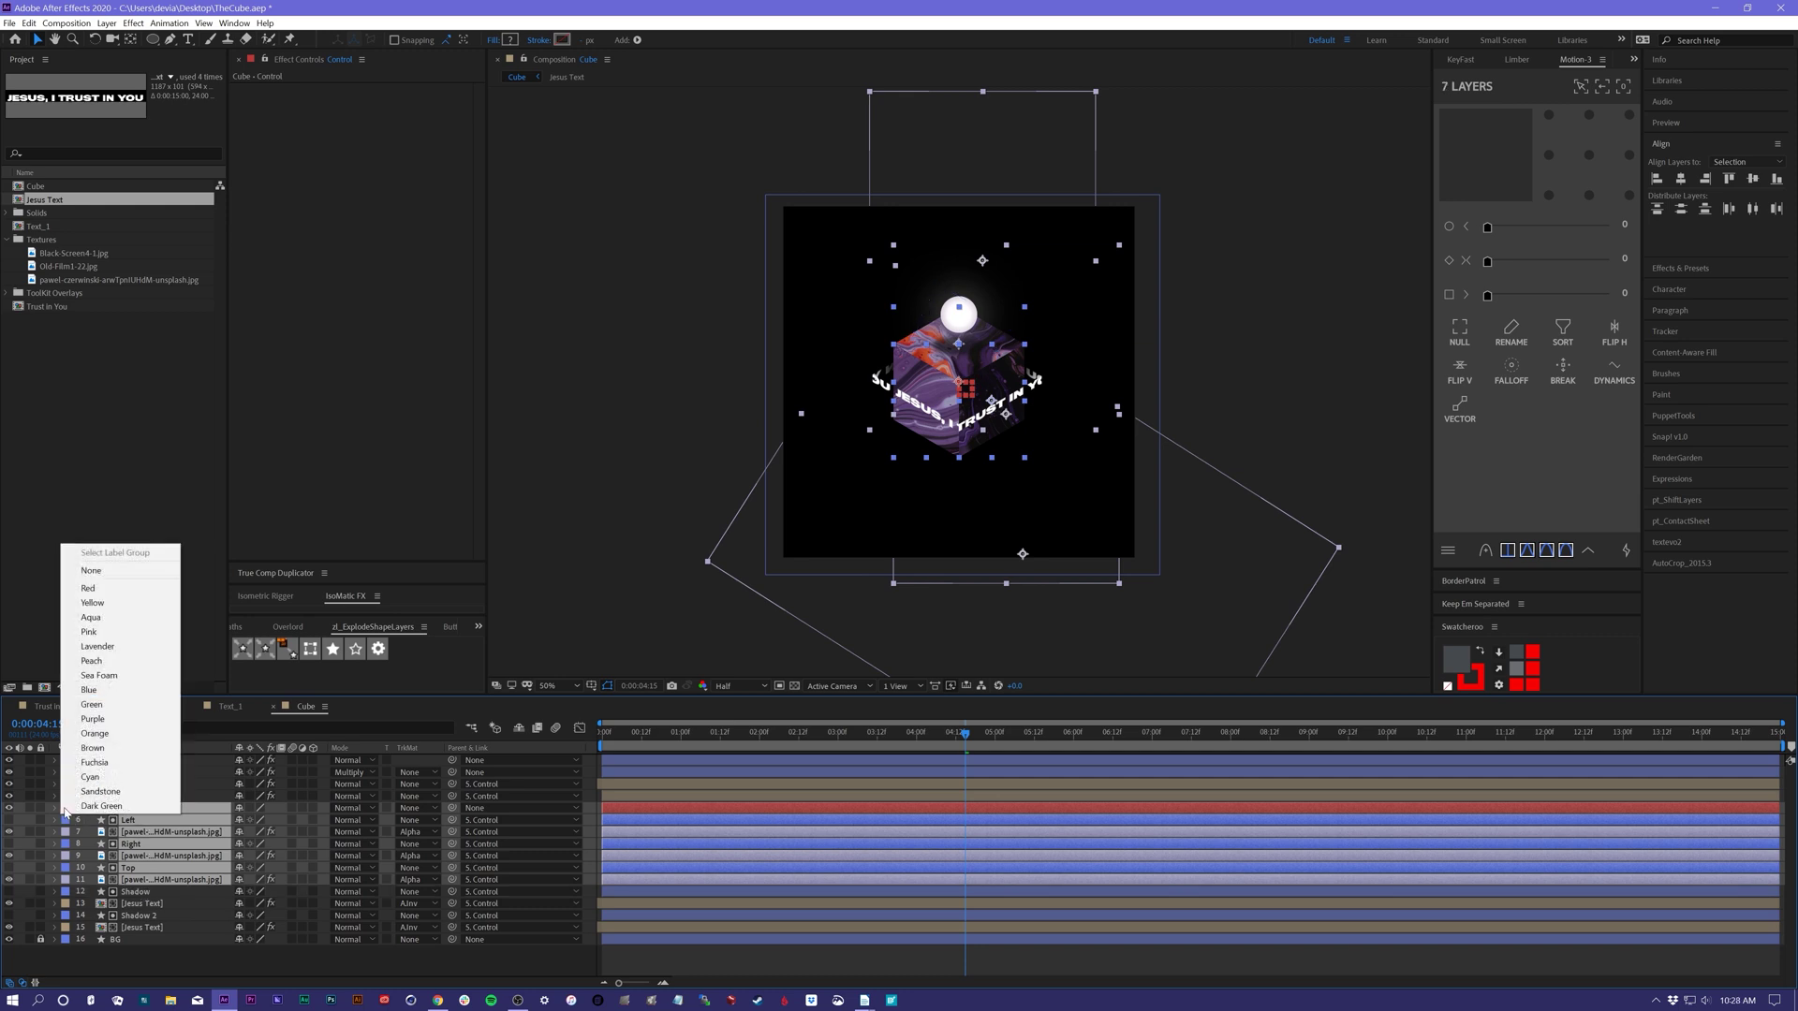
click(97, 726)
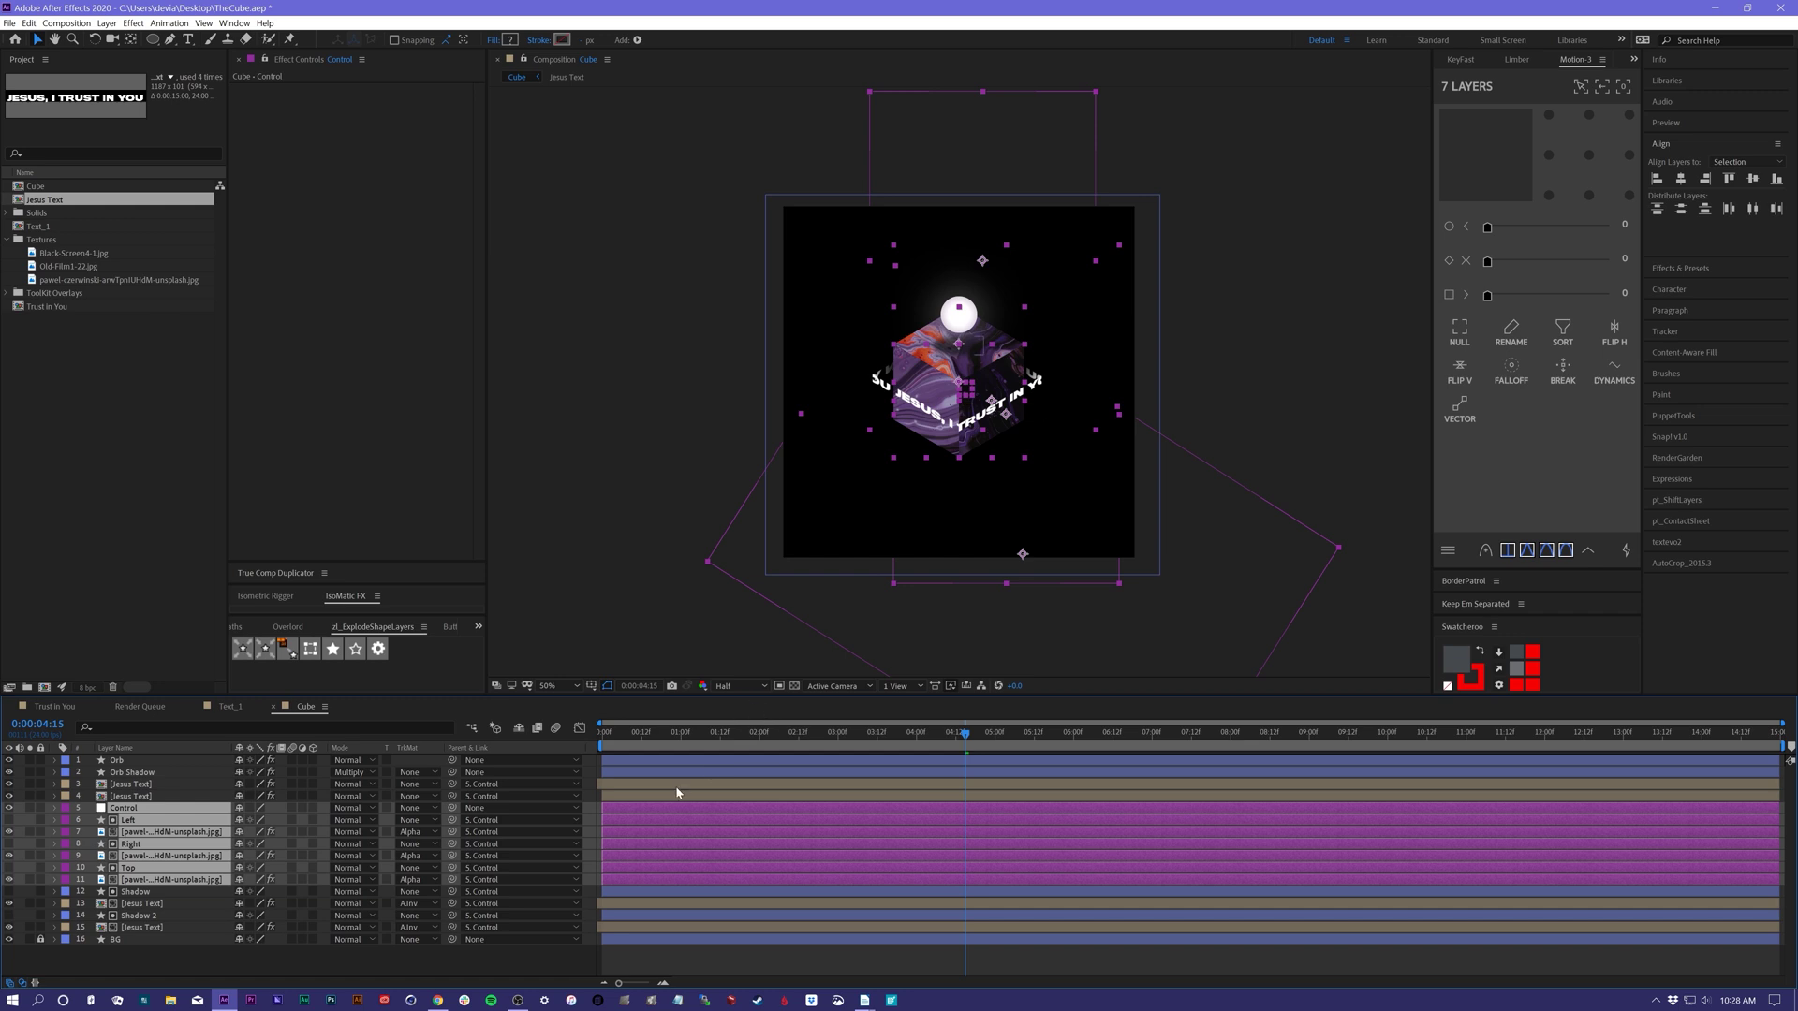
- Duplicate the purple-labelled cube layers, move the copies below the original group, and assign them the Green label
key(ctrl+d)
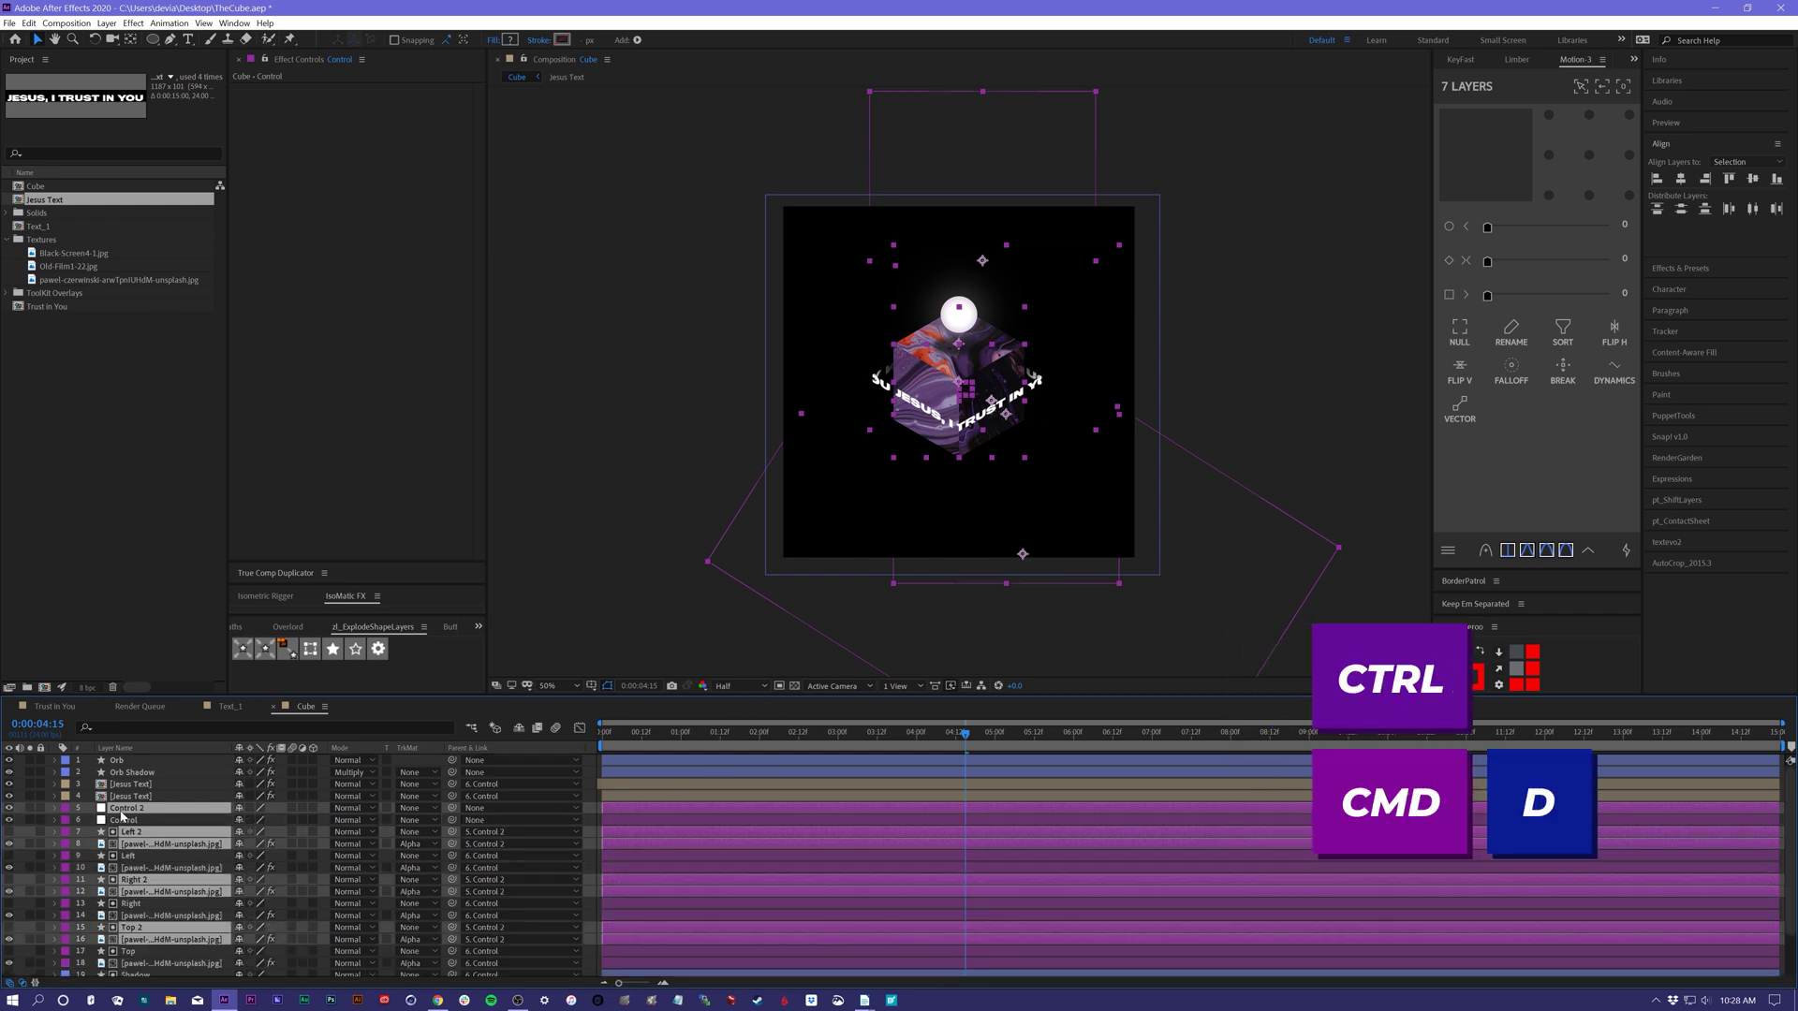
drag(130, 890, 130, 917)
click(66, 843)
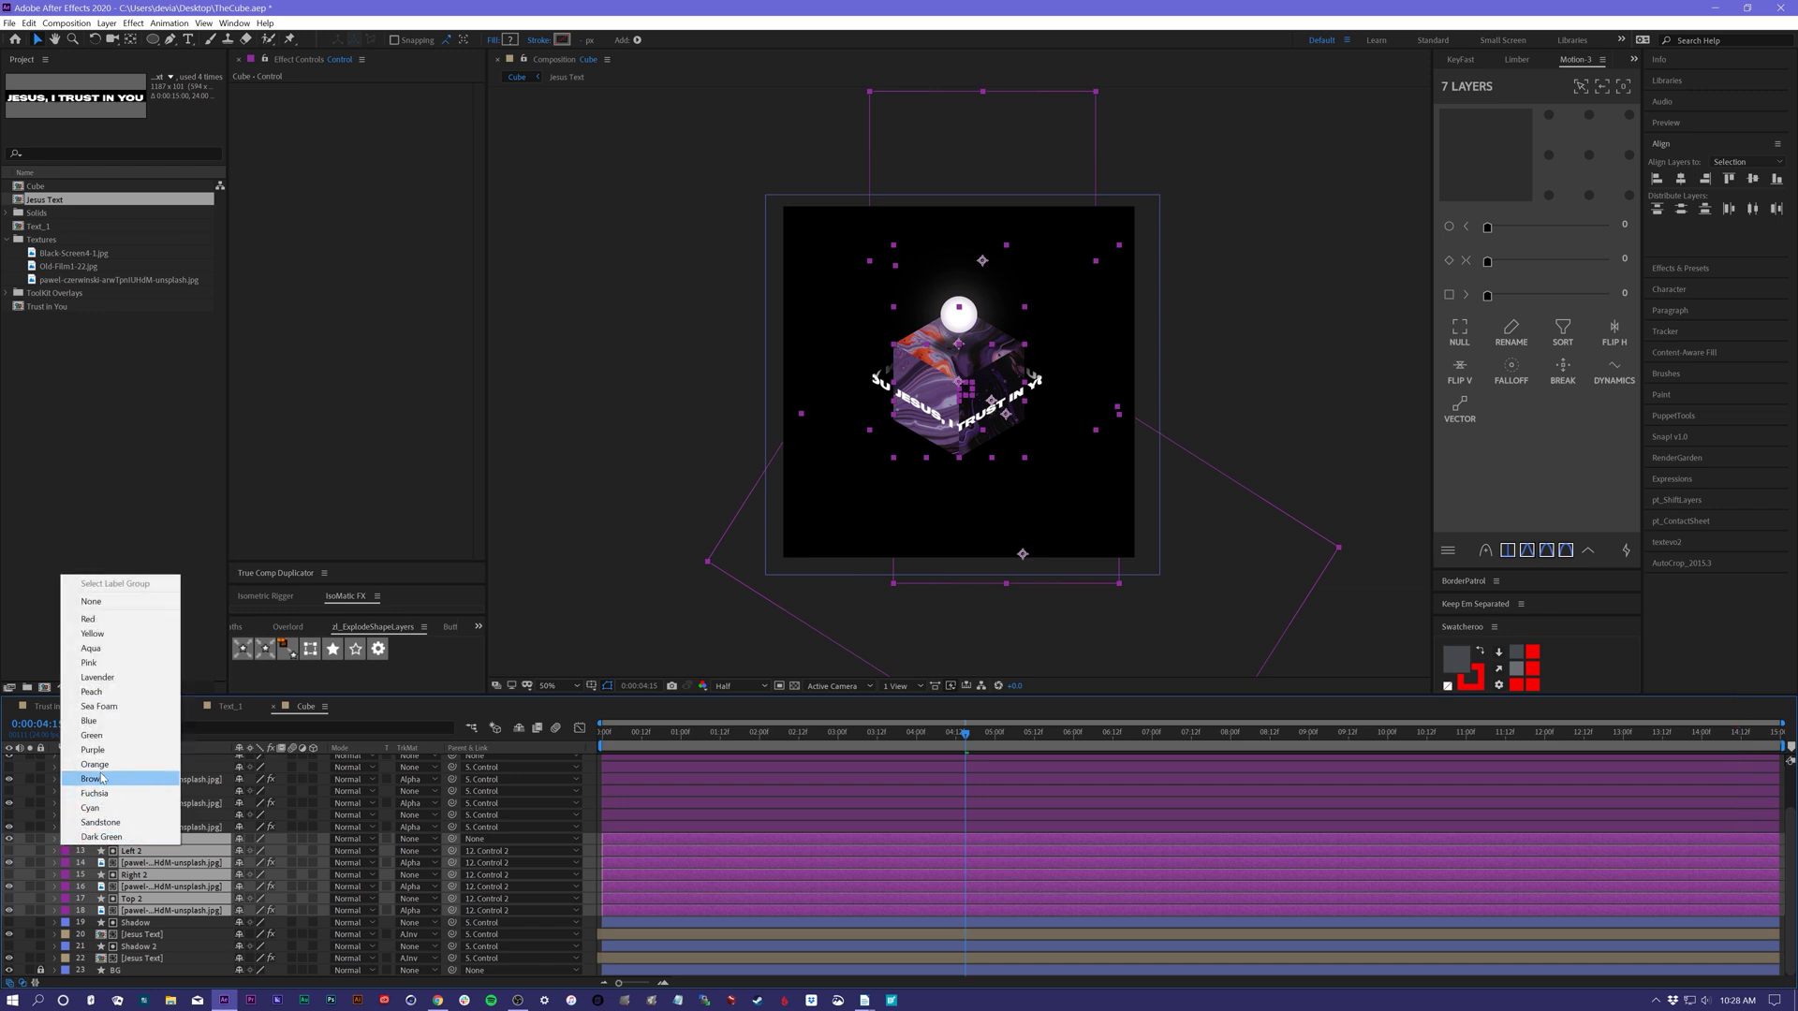
click(105, 738)
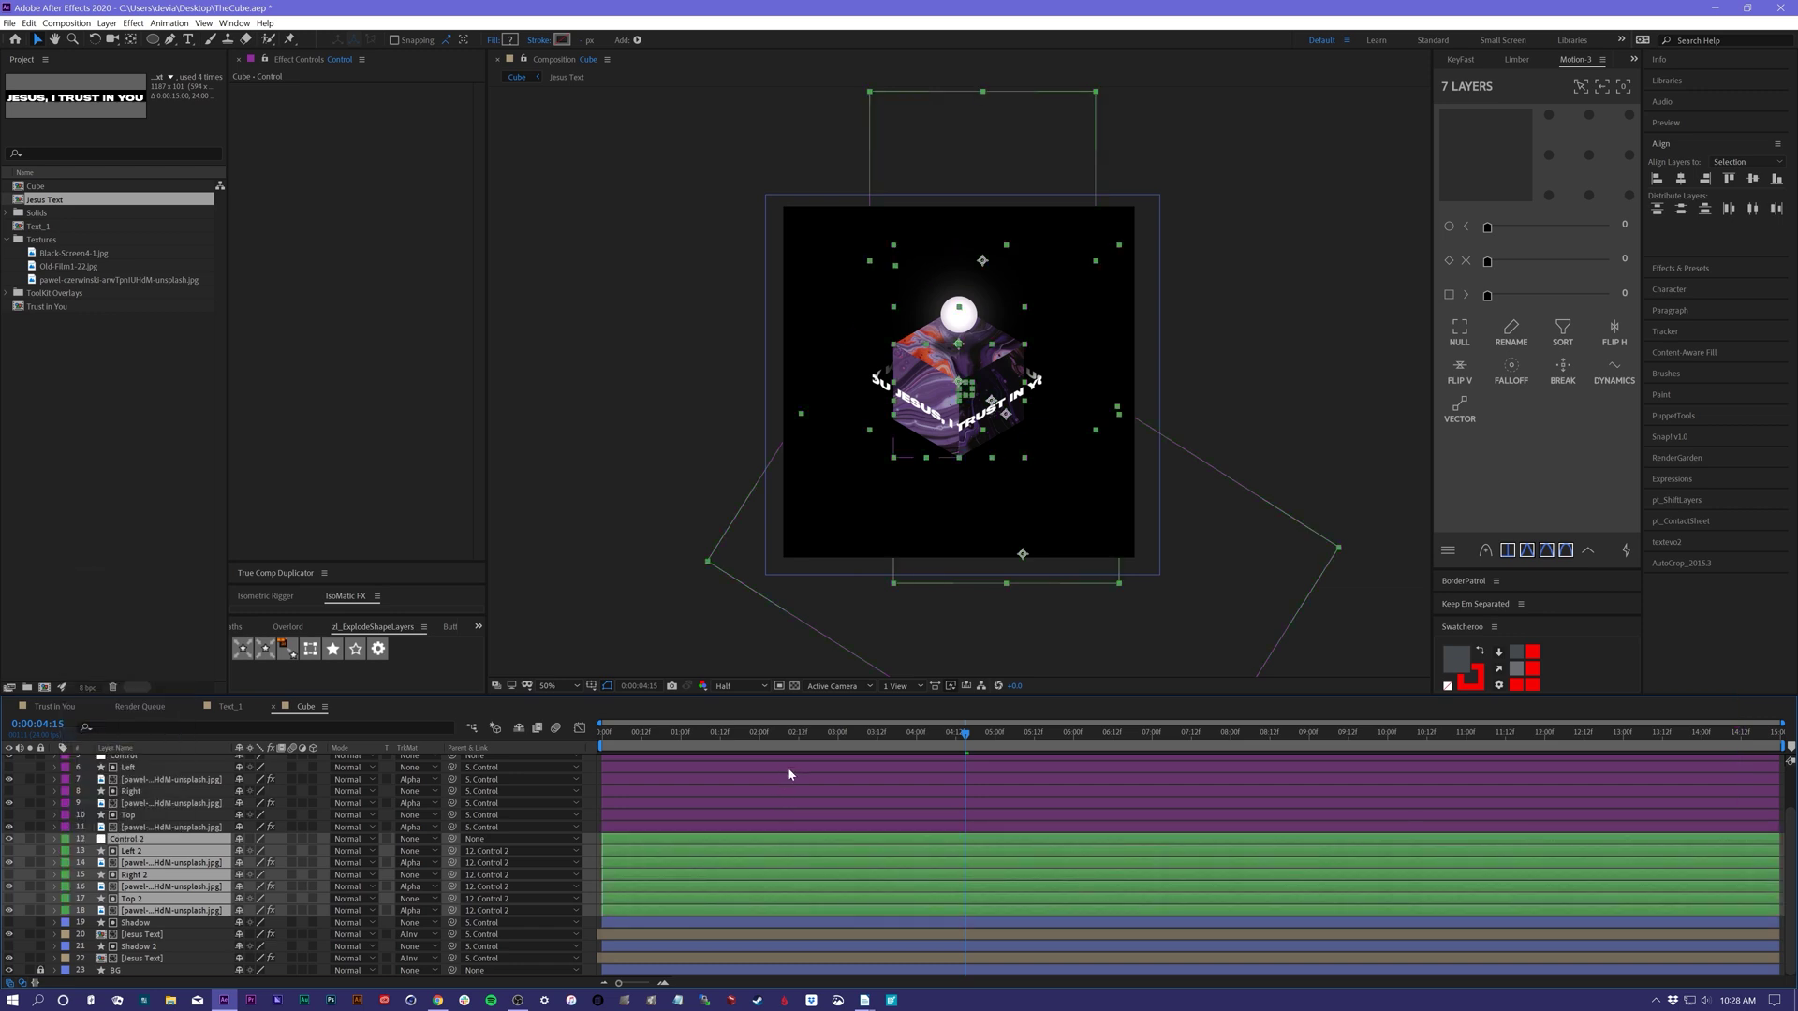
- Use Control 2 to shrink the duplicated cube and place it below and to the right of the main cube
click(593, 831)
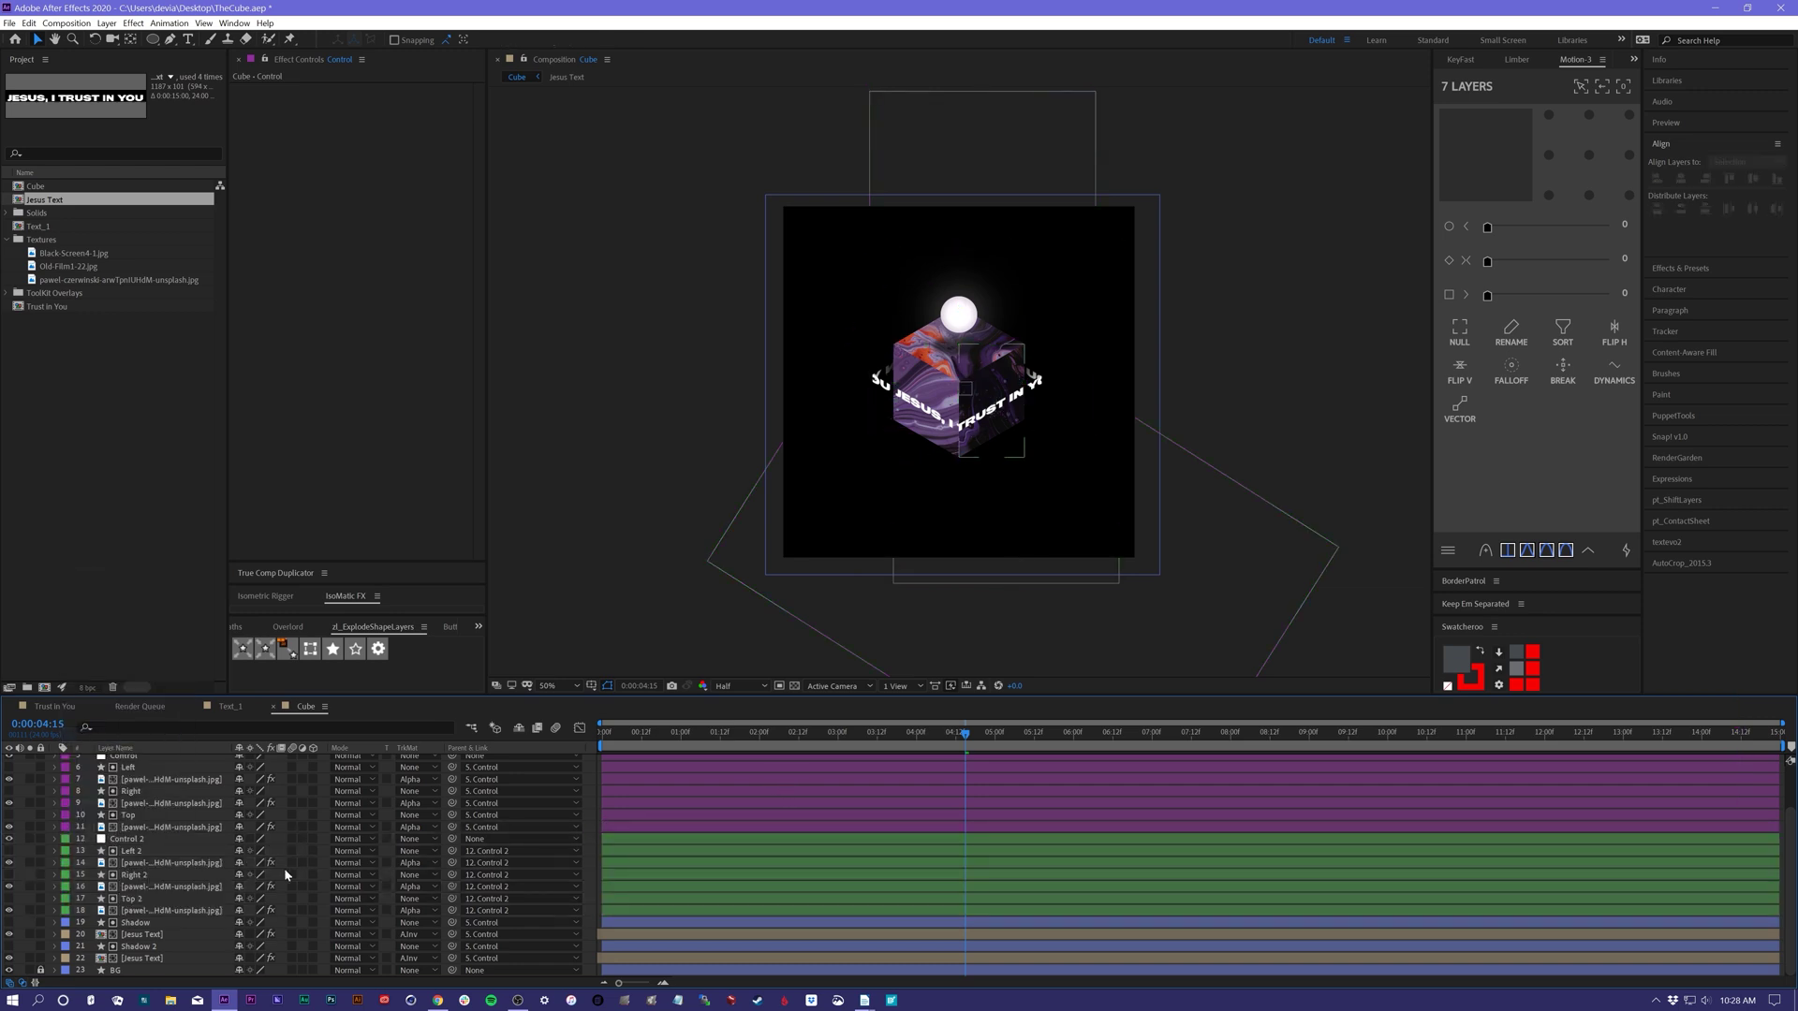
click(126, 840)
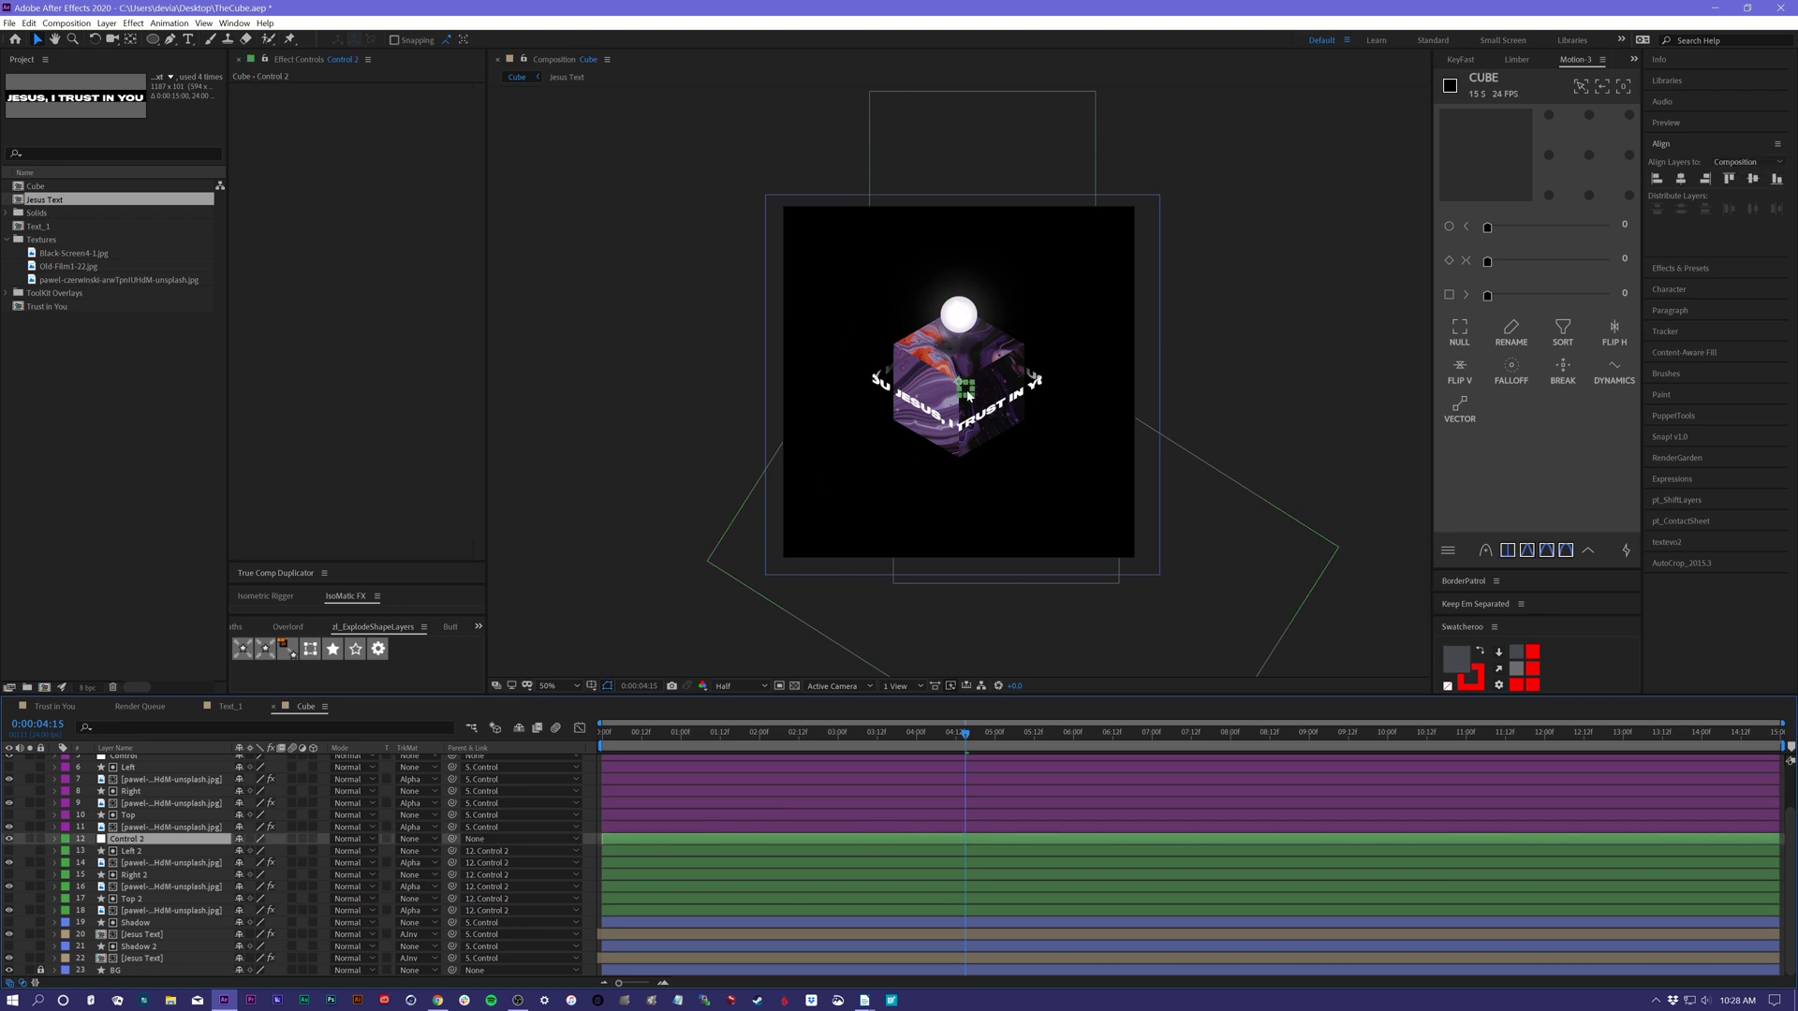
drag(965, 386, 1048, 485)
scroll(1046, 485, up, 1)
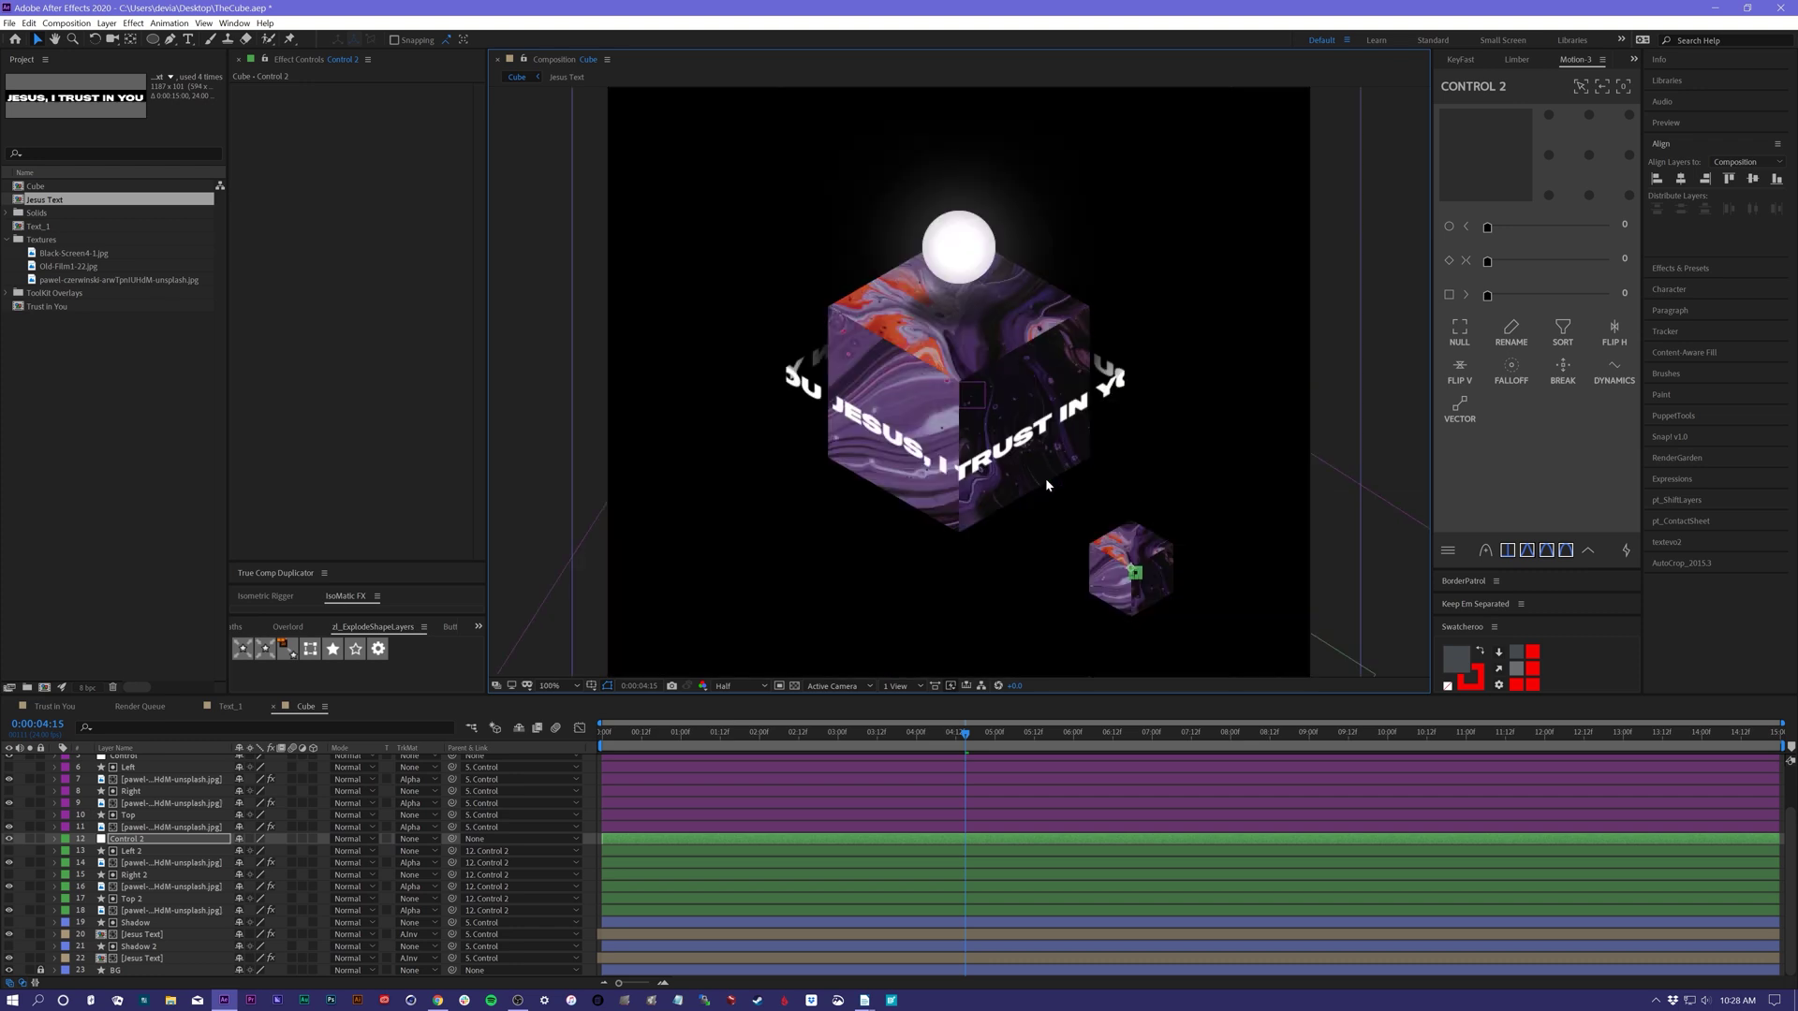
drag(1141, 580, 1158, 599)
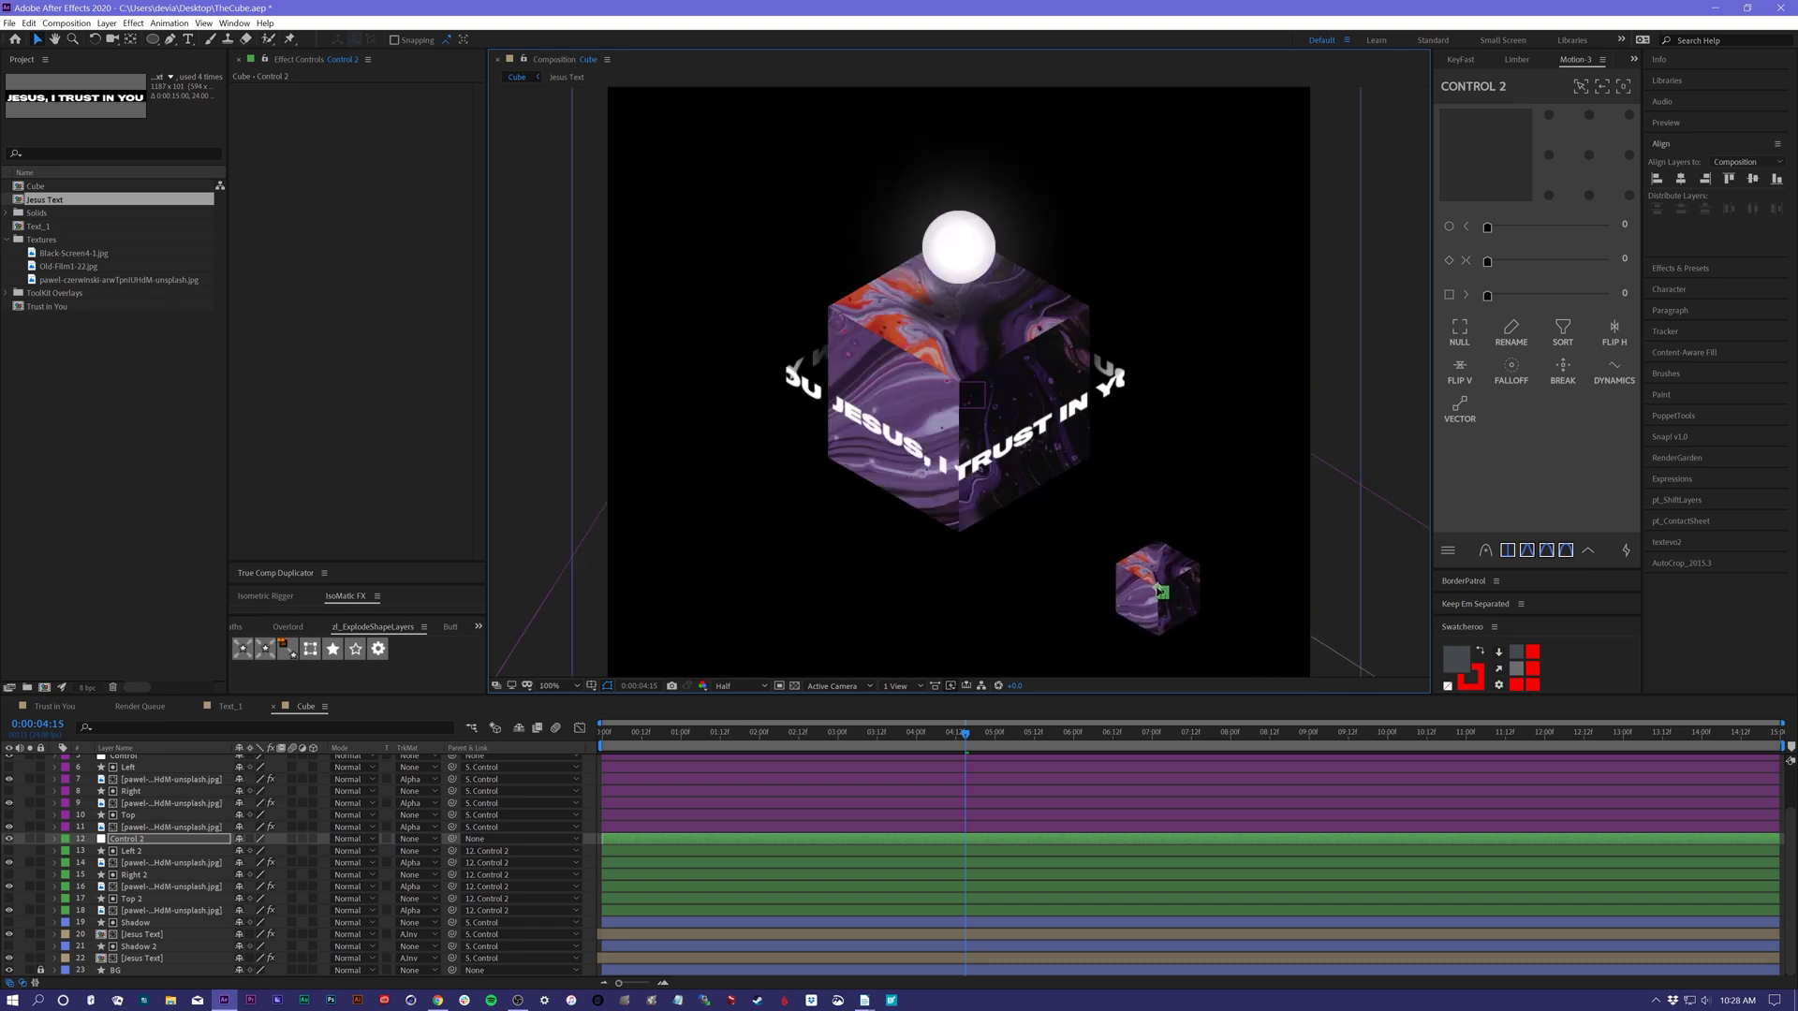
scroll(1157, 587, down, 1)
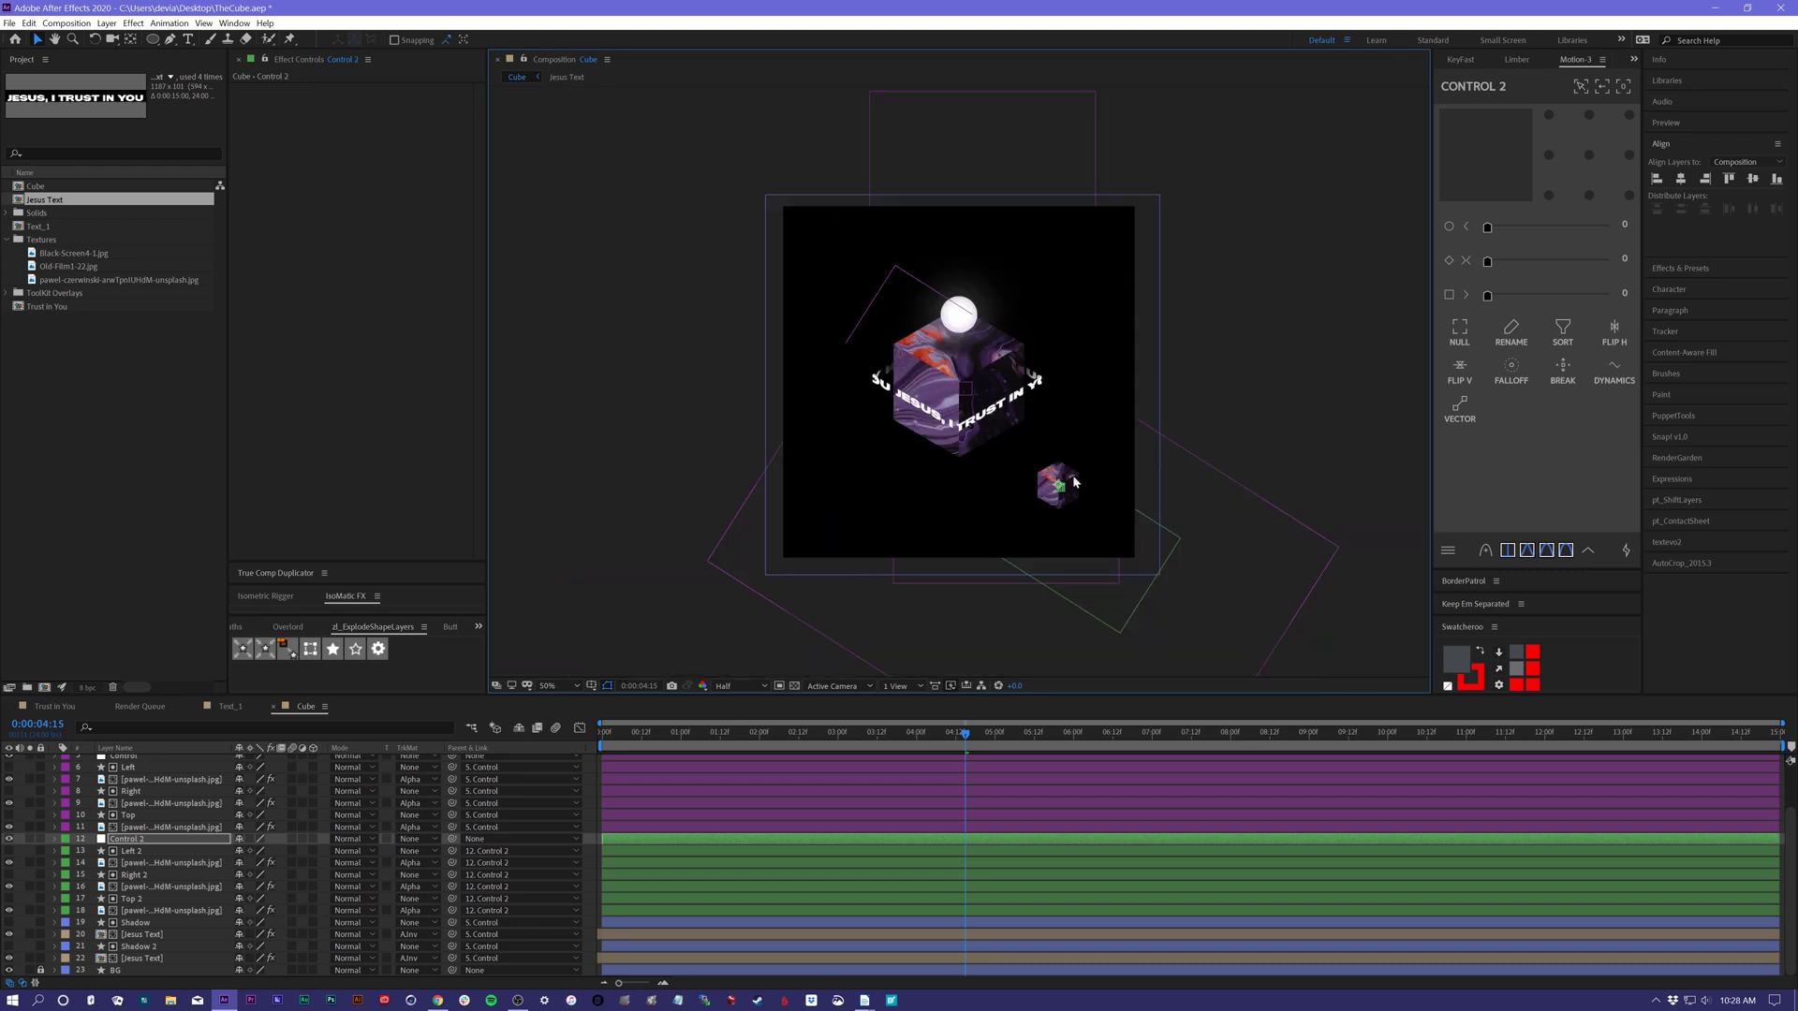
drag(1074, 483, 1080, 485)
- Reposition the marble texture on each face of the small lower-right cube so its pattern differs from the main cube
click(165, 862)
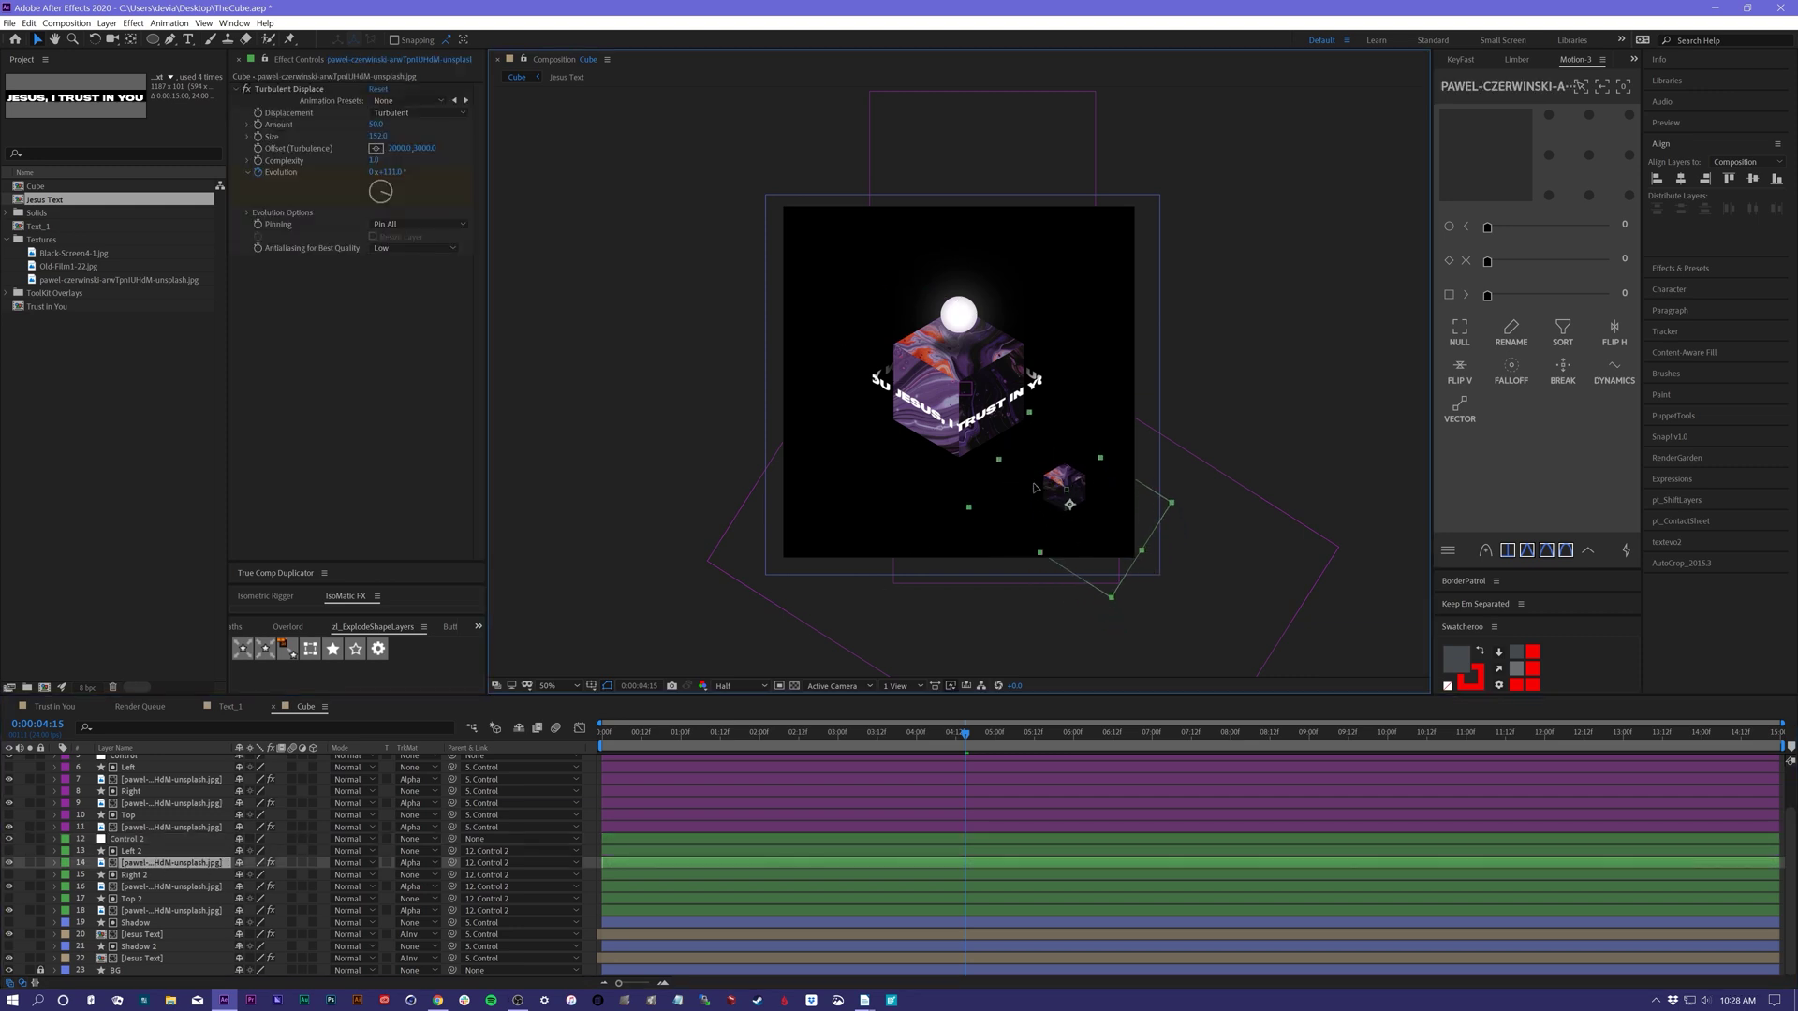
drag(1035, 488, 1061, 550)
click(196, 886)
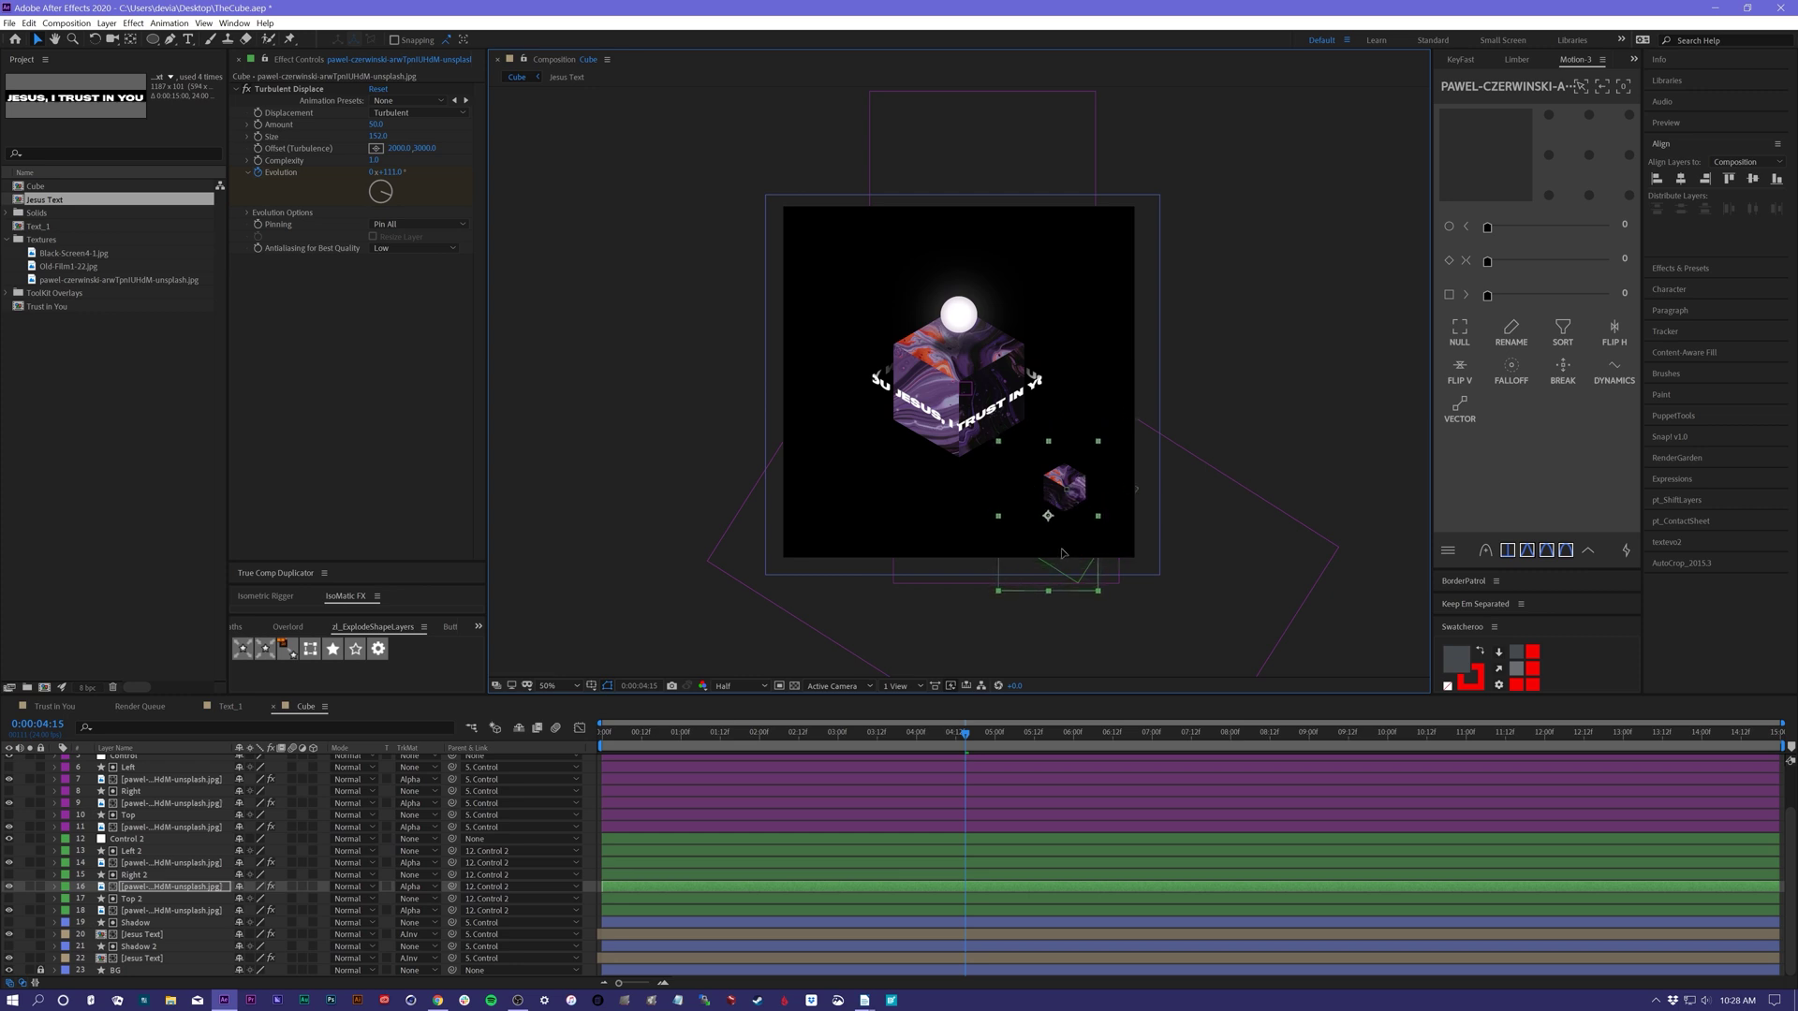
click(1059, 463)
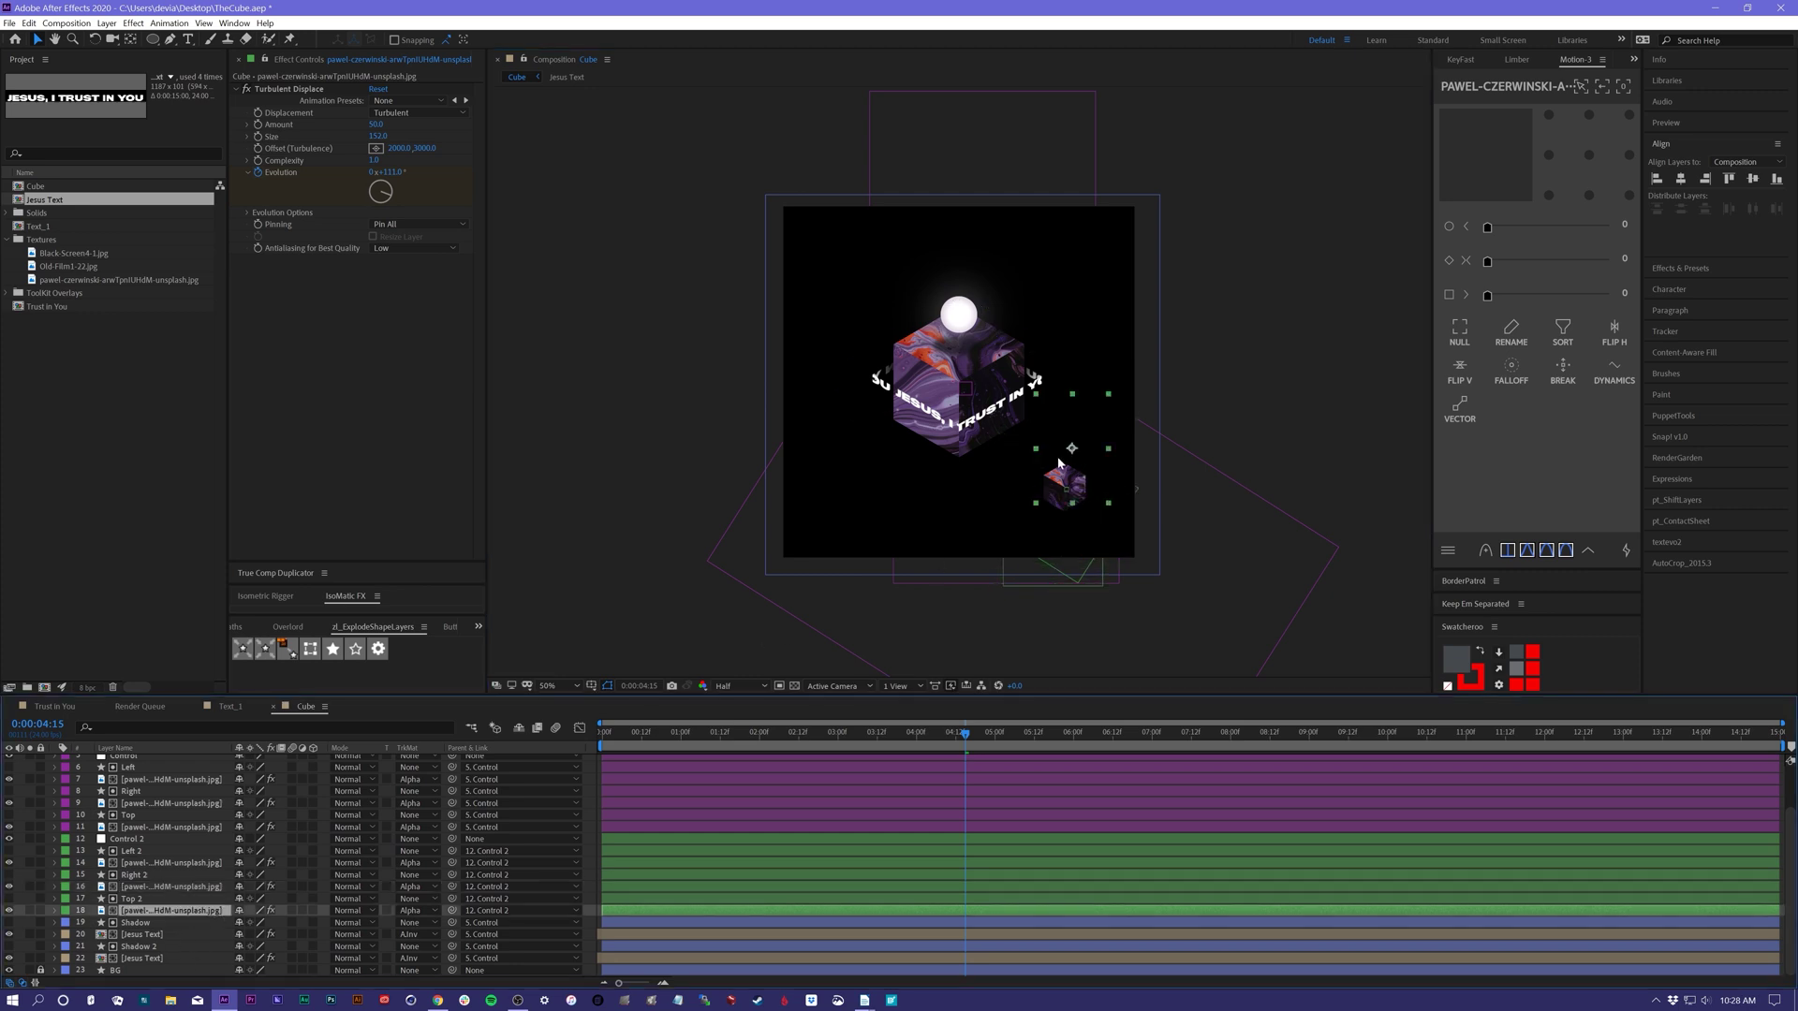
drag(1058, 463, 1110, 494)
click(1053, 510)
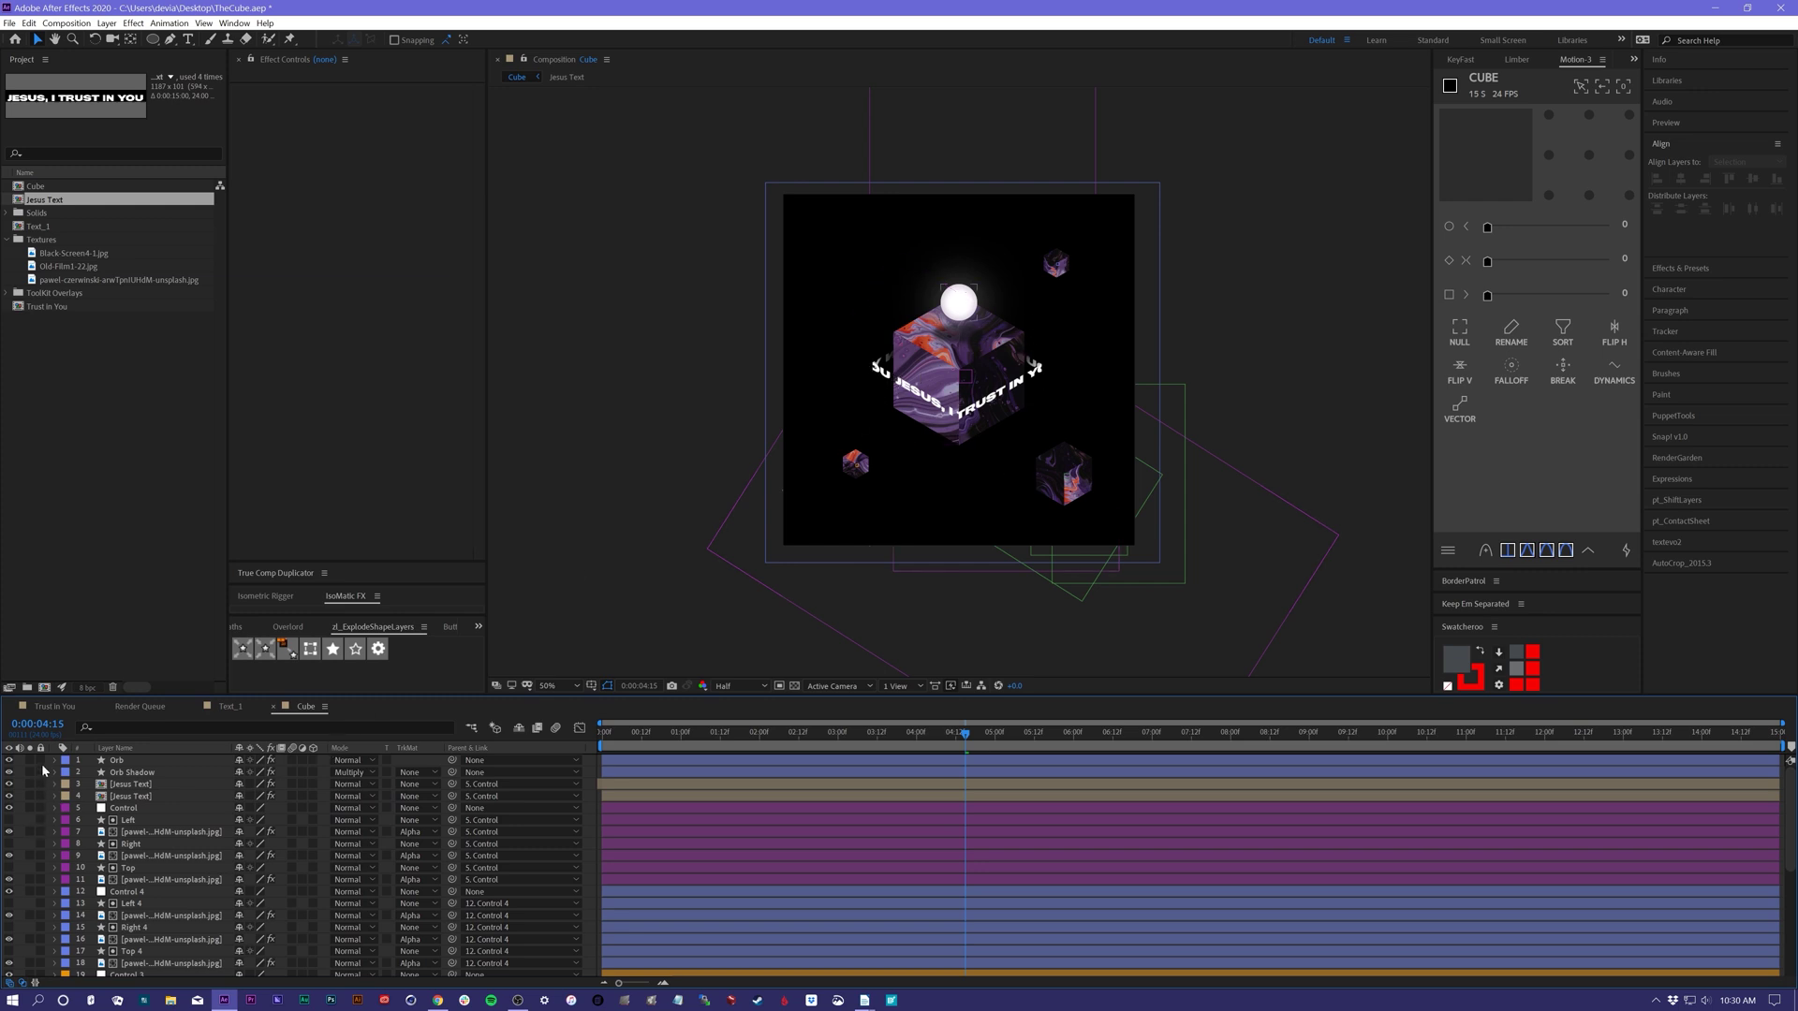
- Lock all layers of the Cube composition
drag(41, 760, 40, 981)
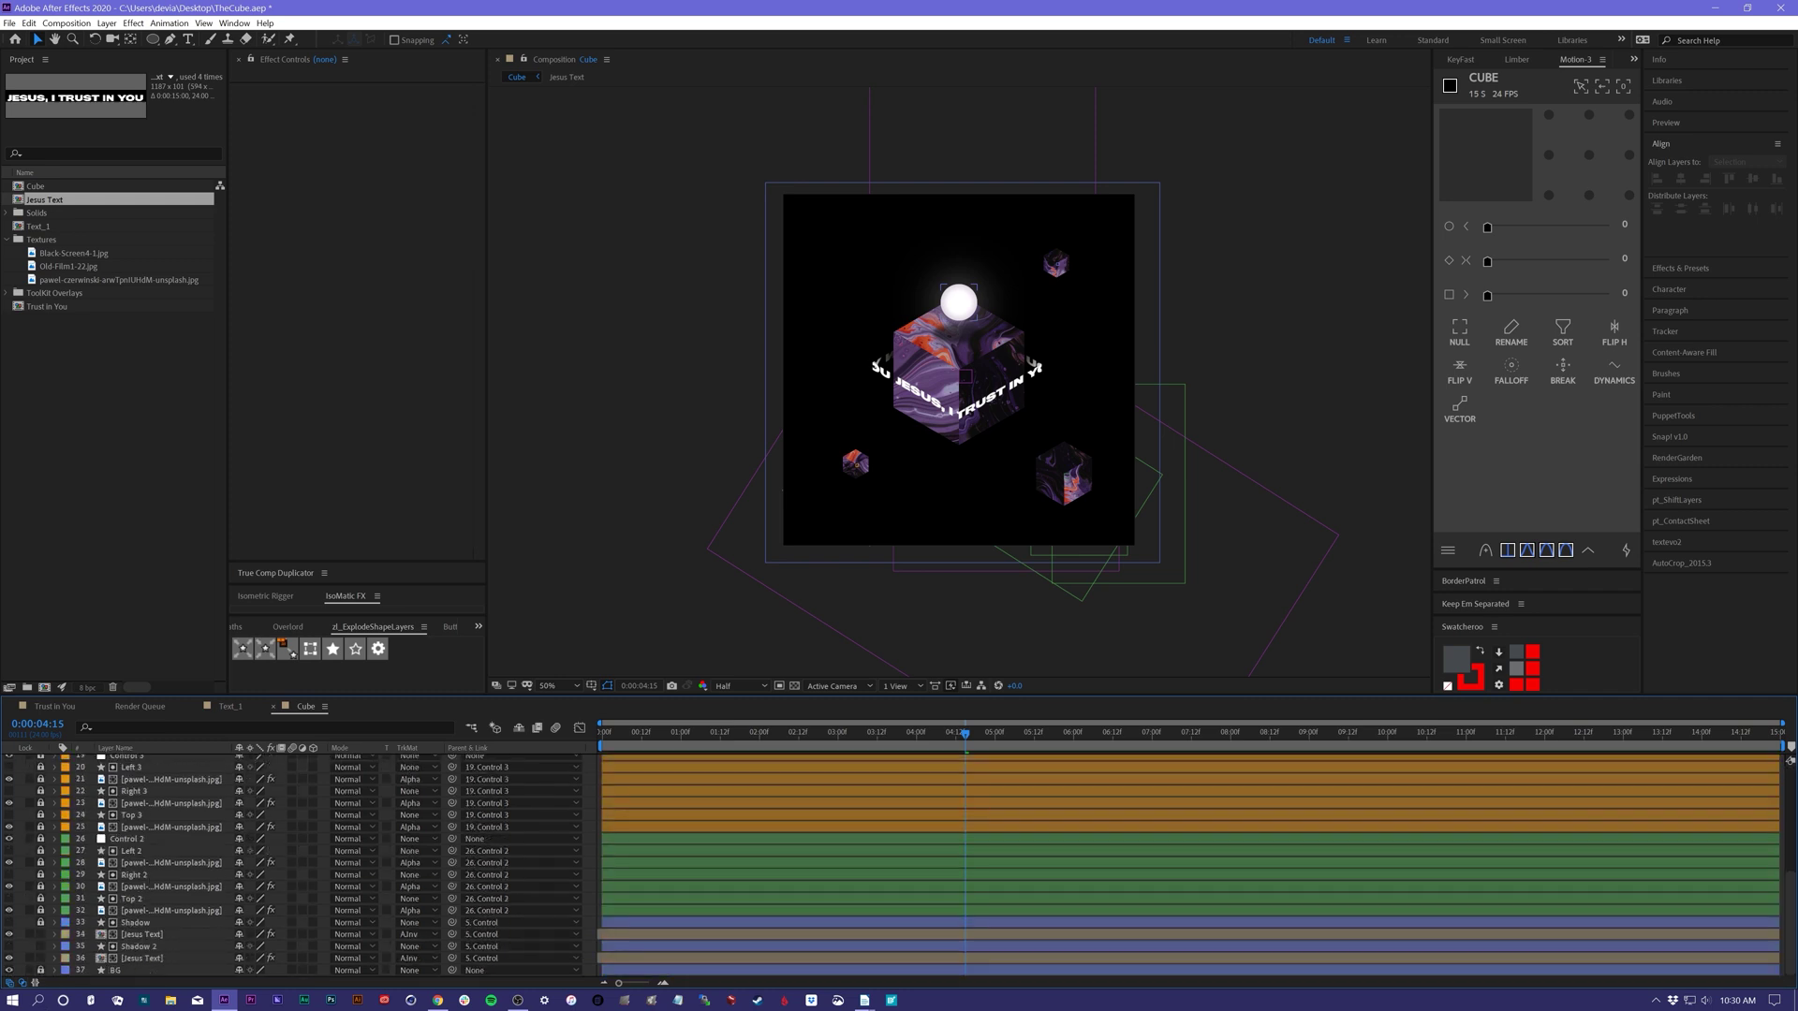
scroll(656, 812, up, 6)
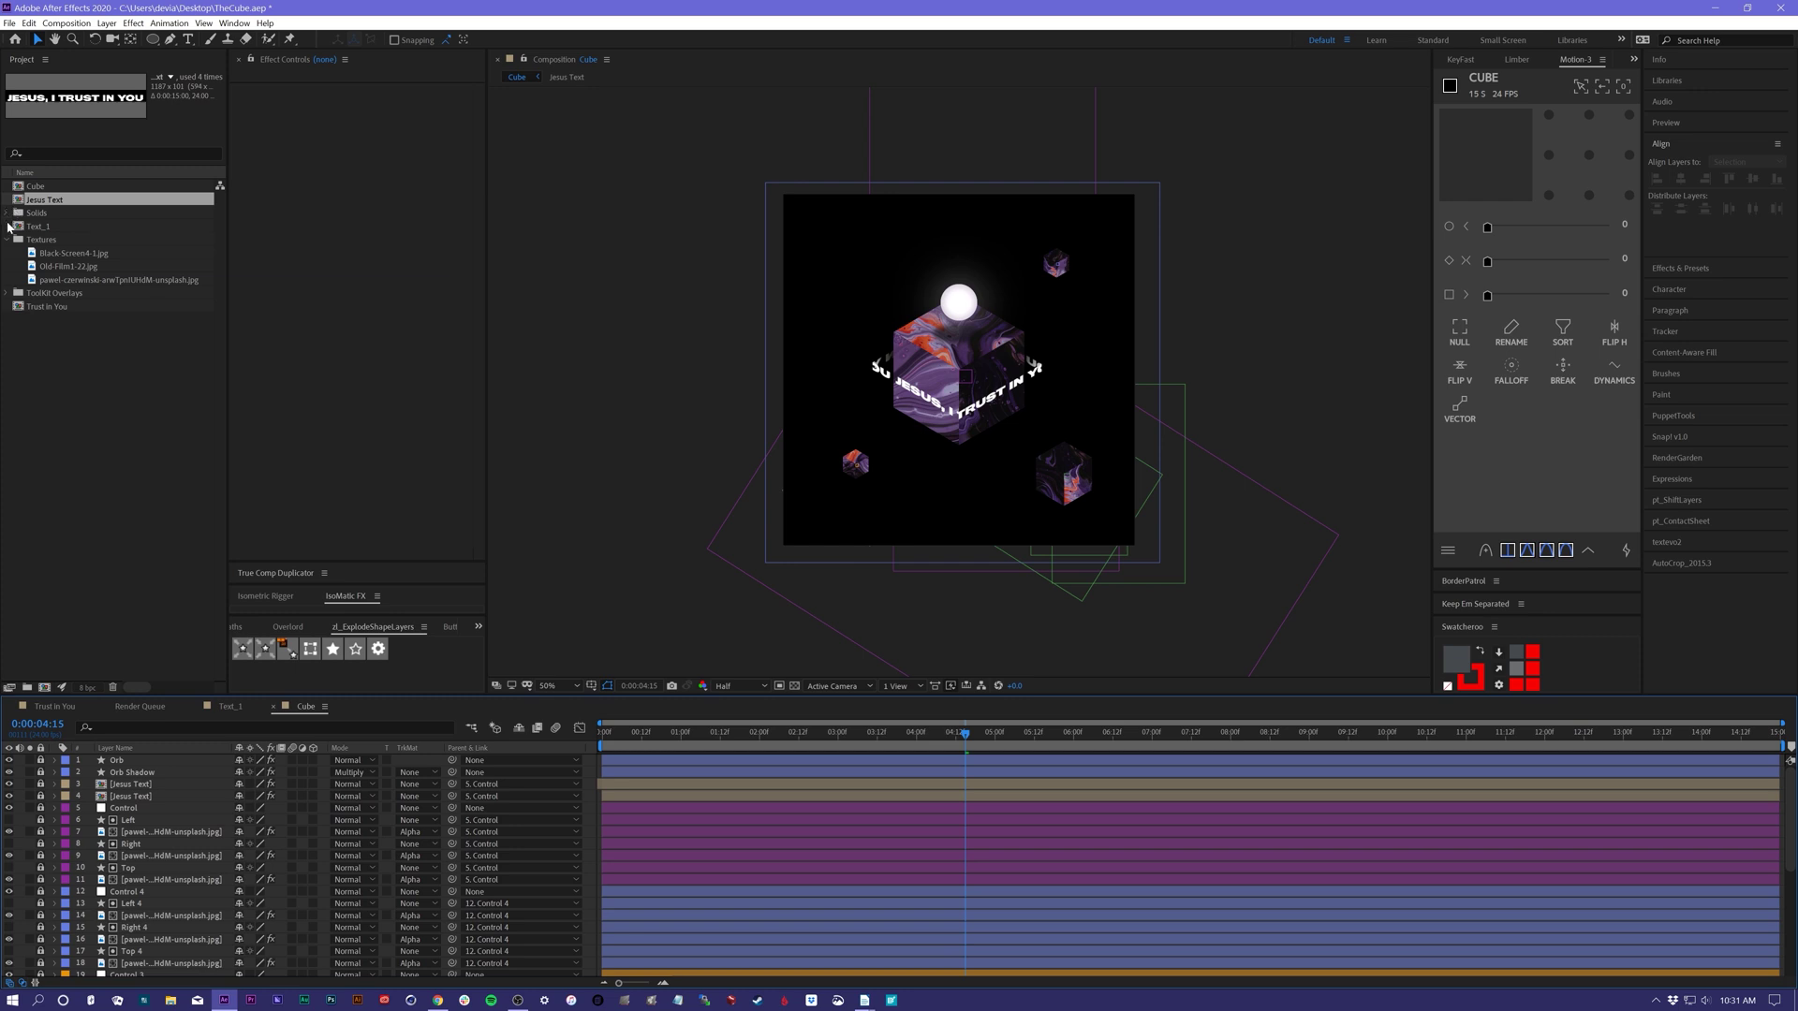
- Add the Black-Screen4-1.jpg texture directly above the BG layer and scale it down while still covering the composition
click(14, 267)
click(14, 253)
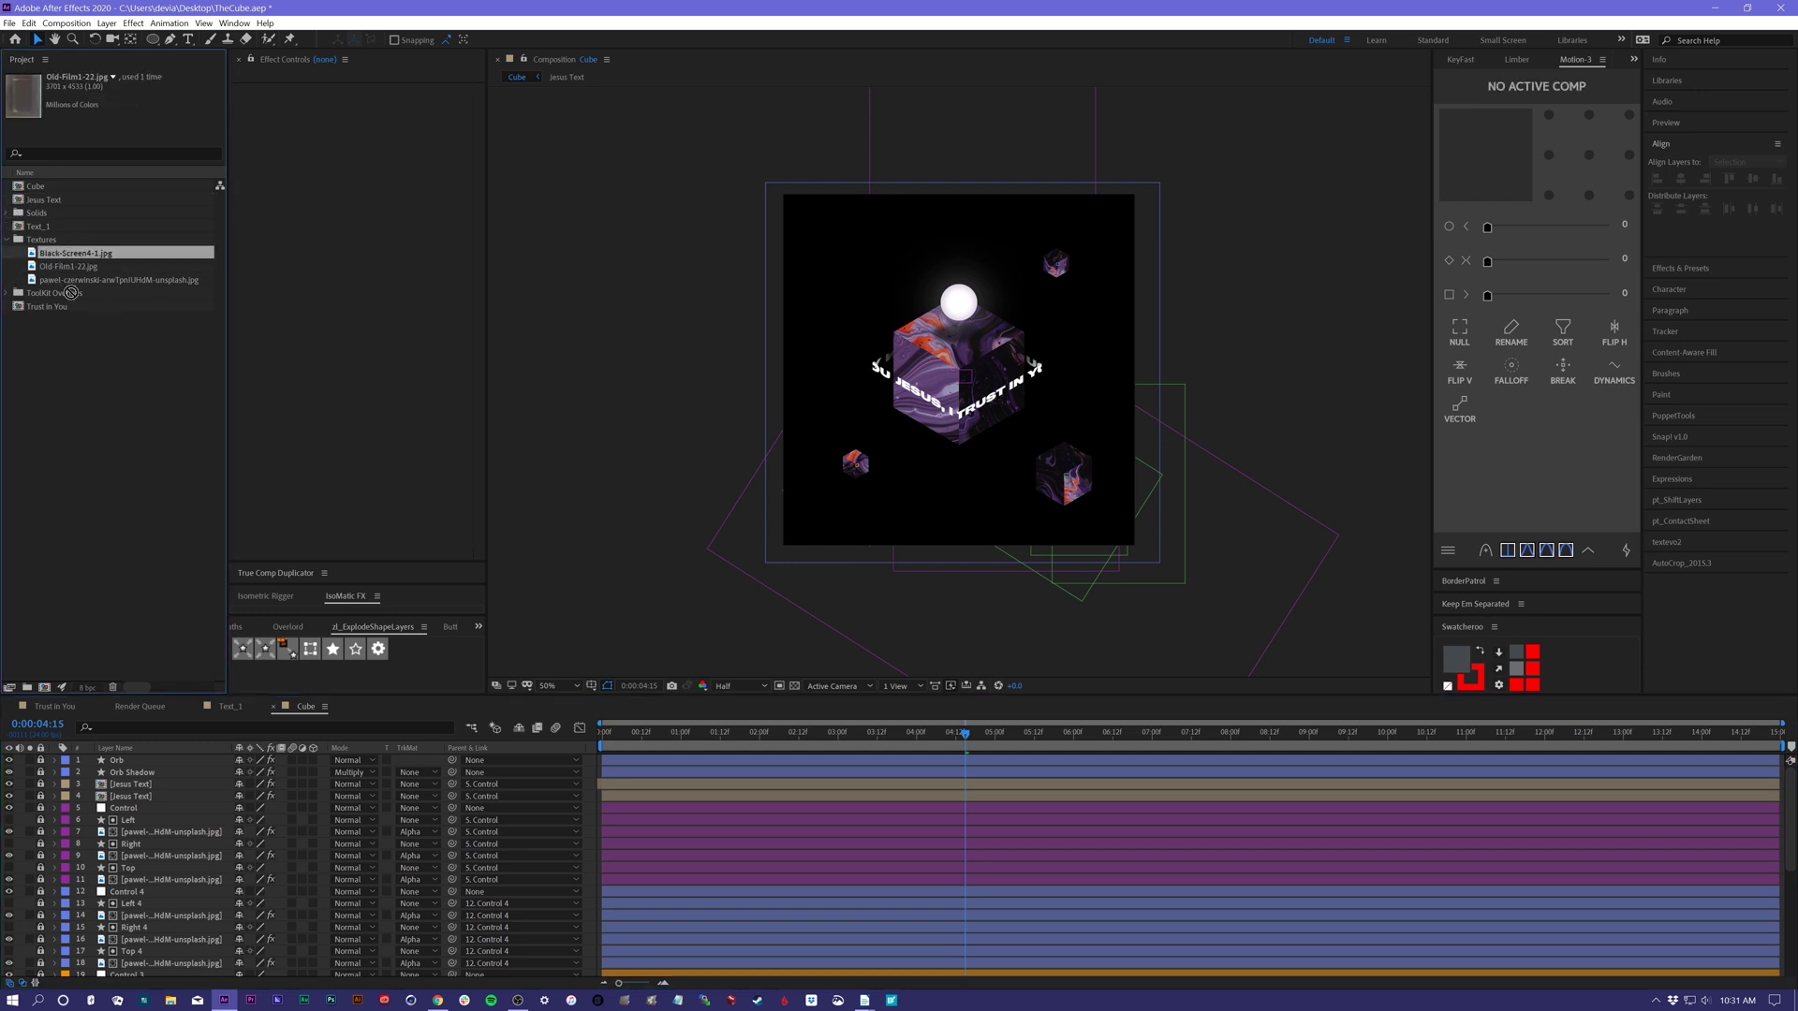
scroll(138, 974, down, 6)
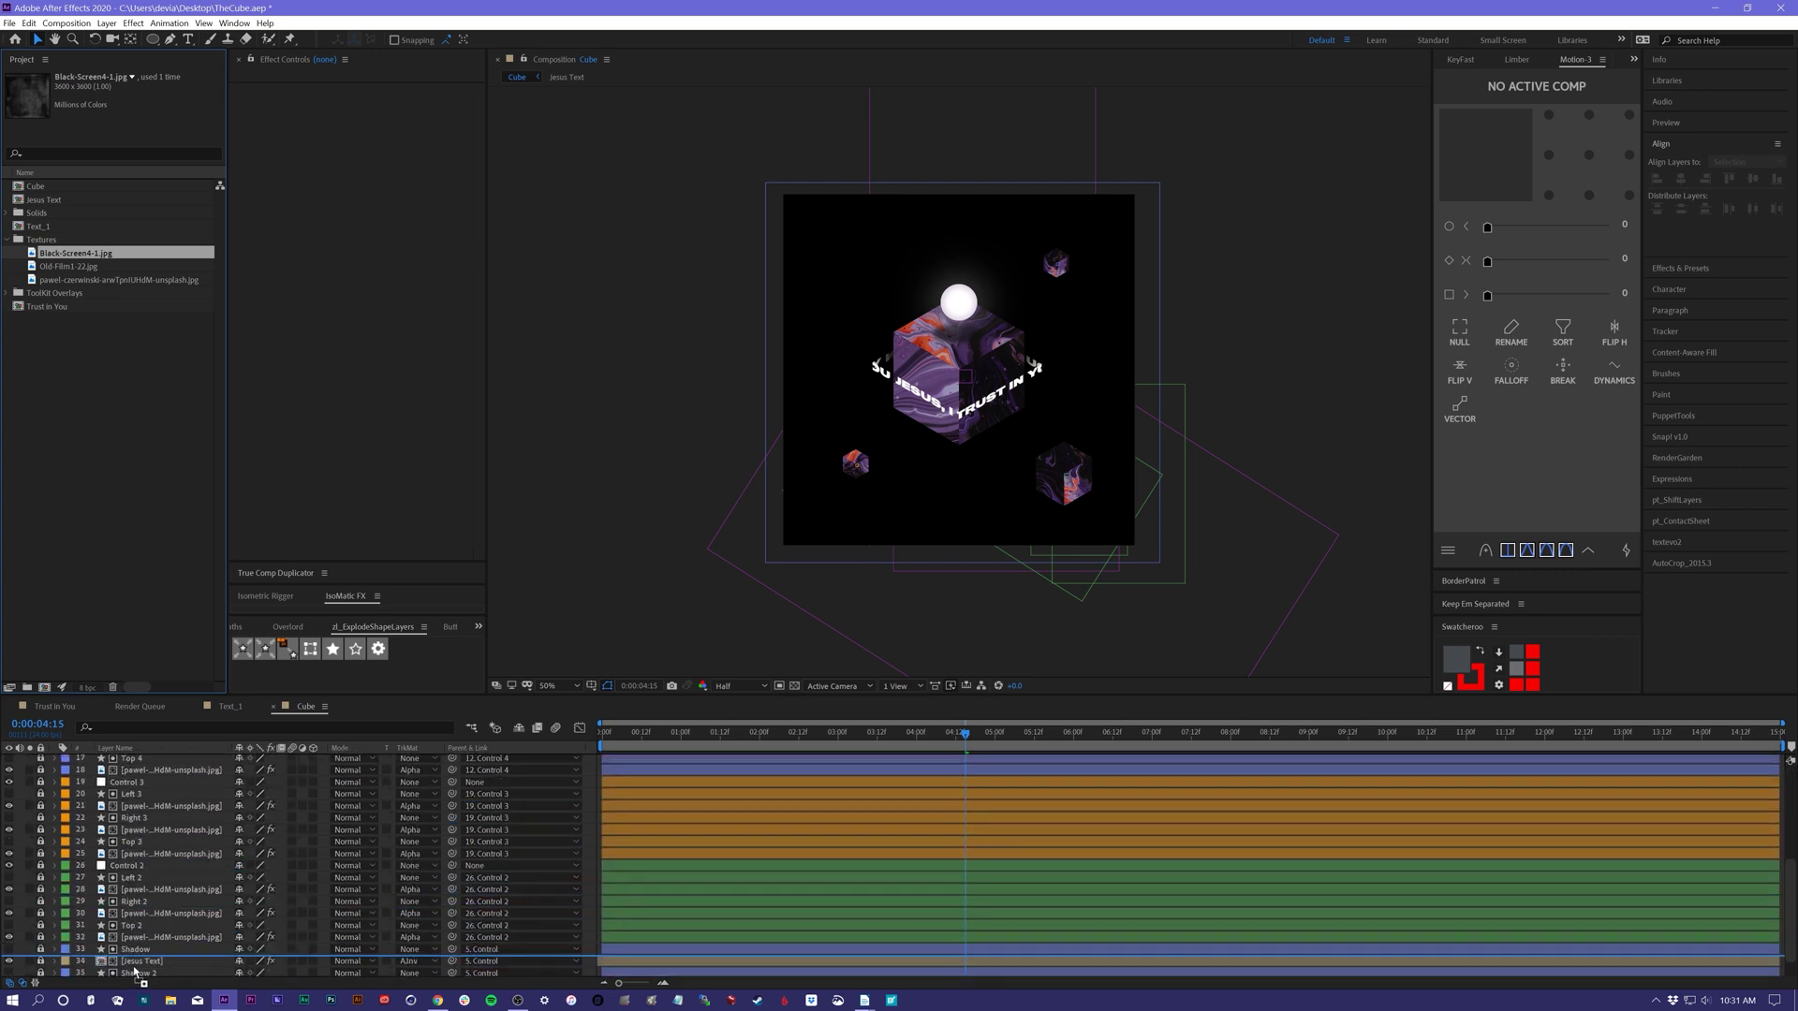
drag(134, 974, 136, 974)
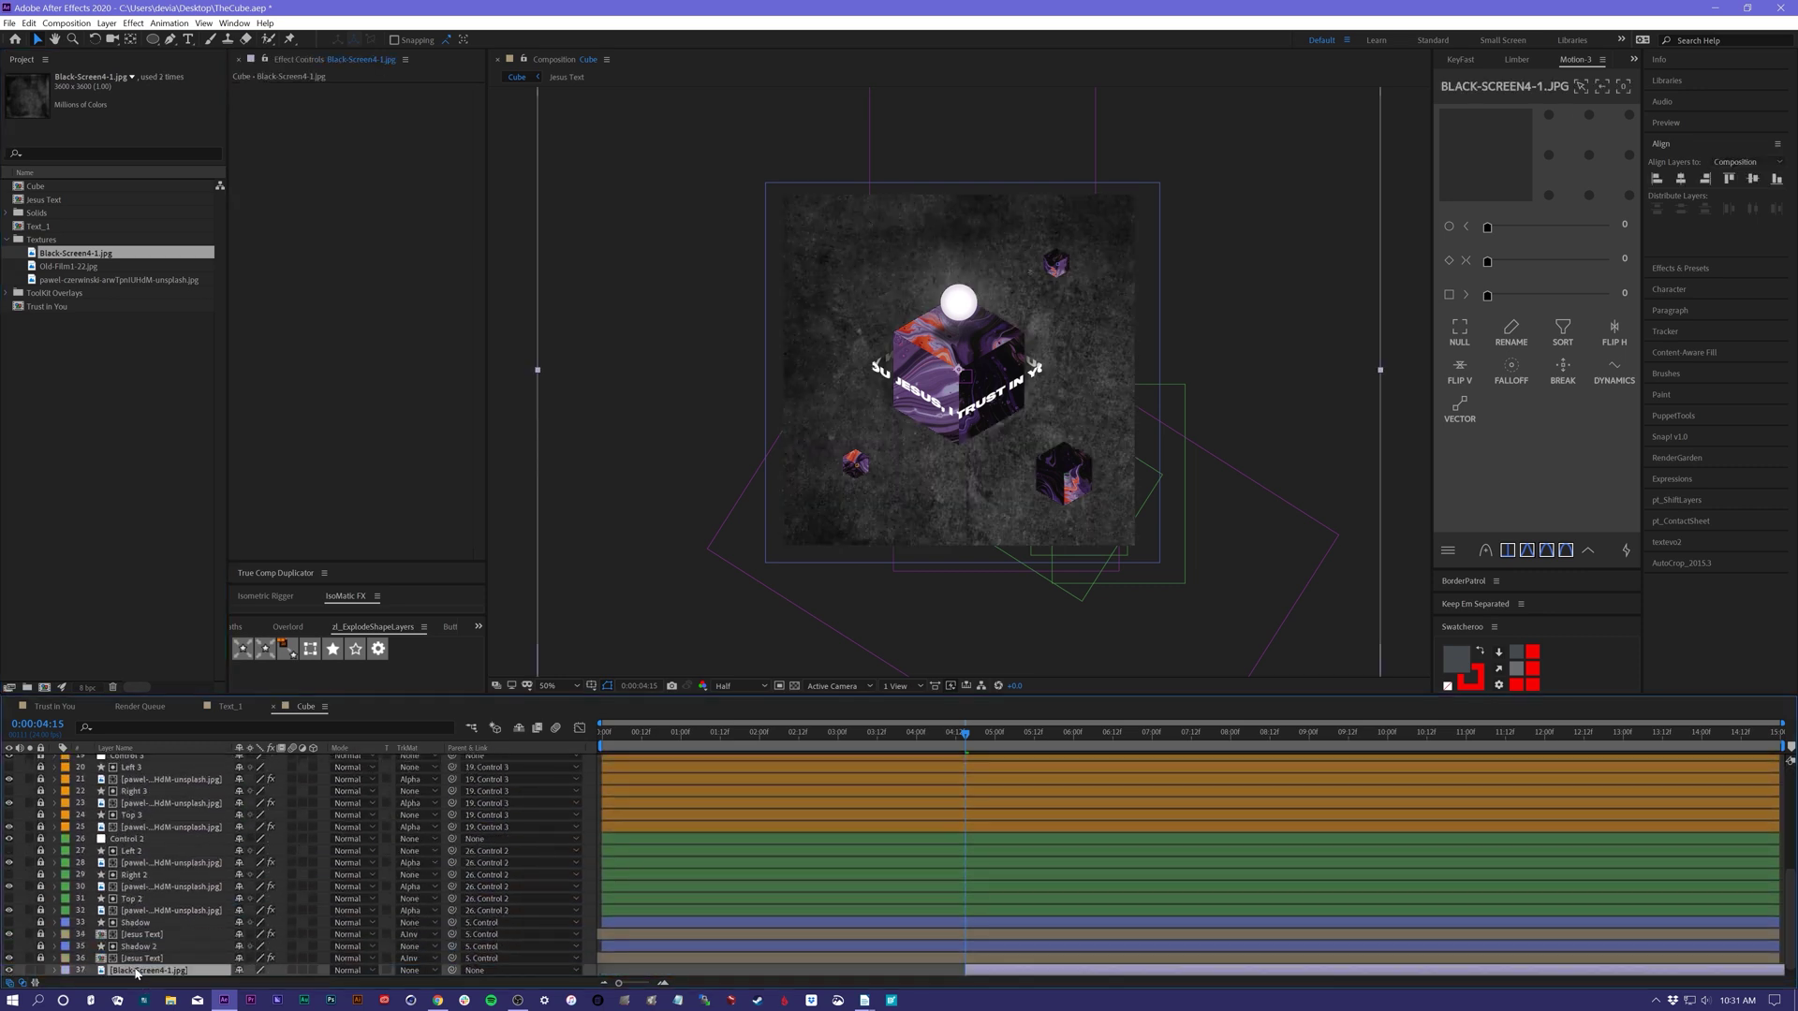
drag(538, 375, 681, 370)
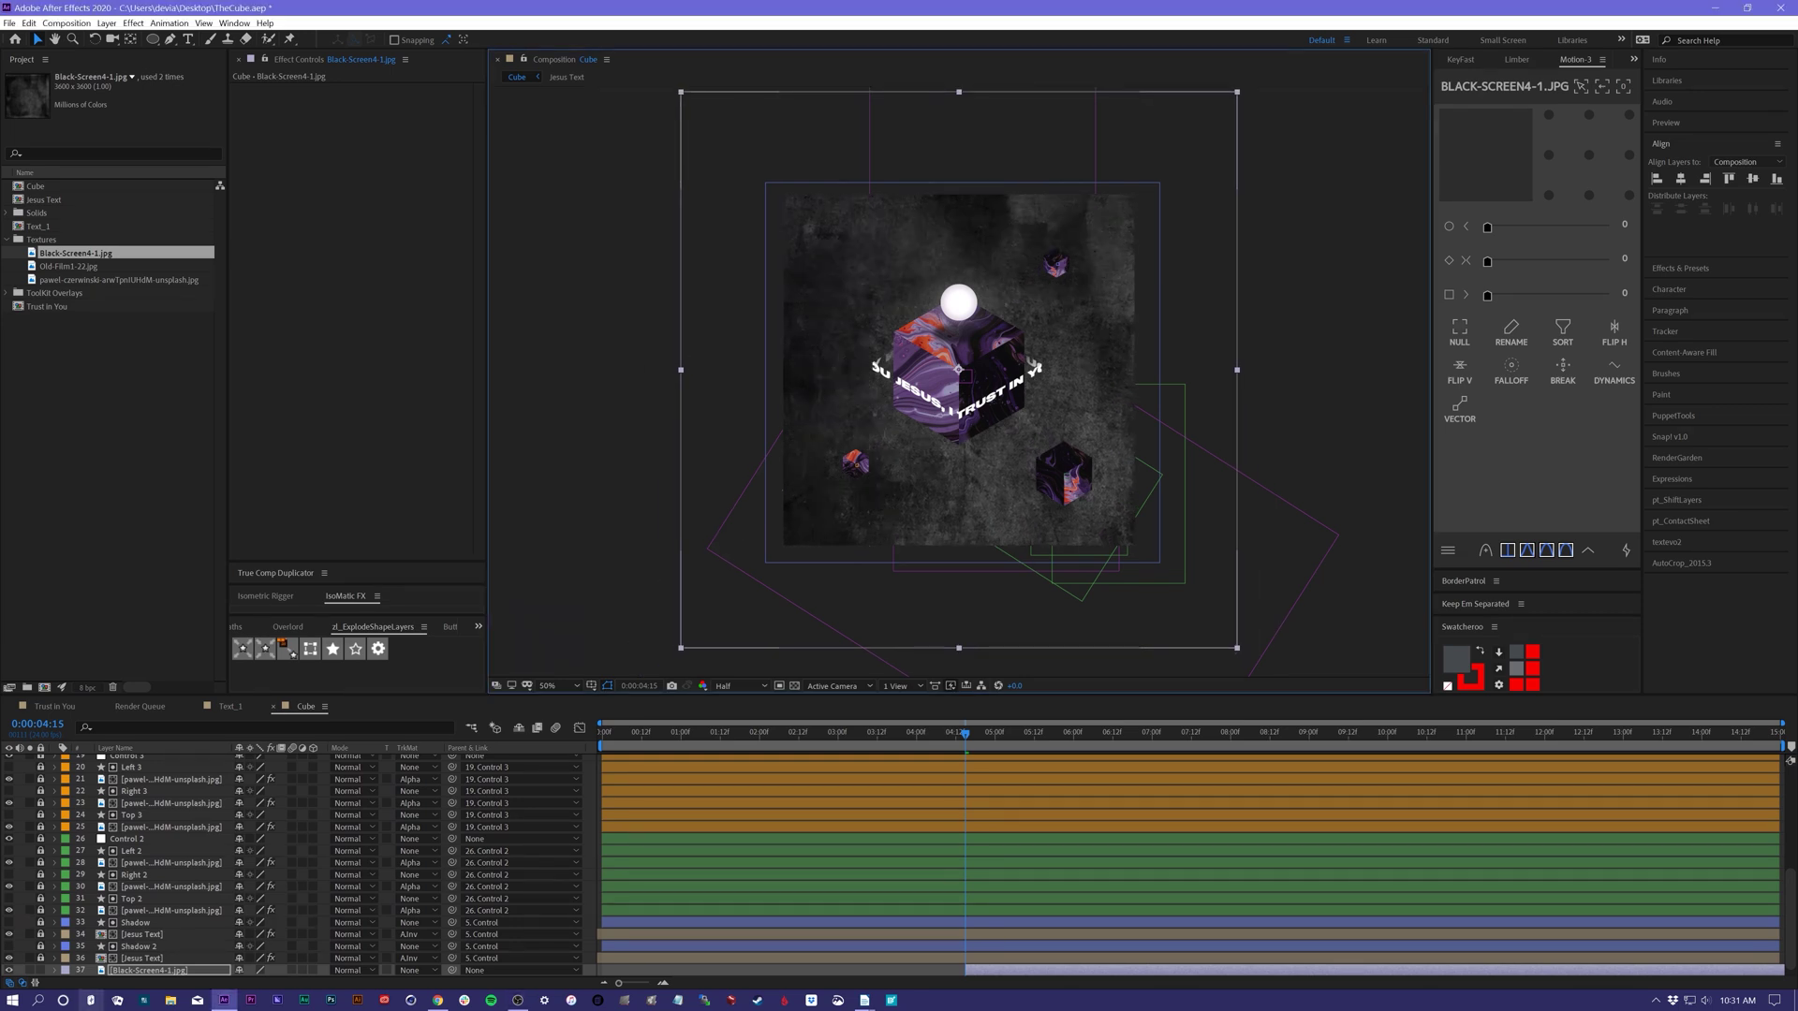
- Set the Black-Screen4-1.jpg layer's blending mode to Add and its opacity to 70%
click(356, 970)
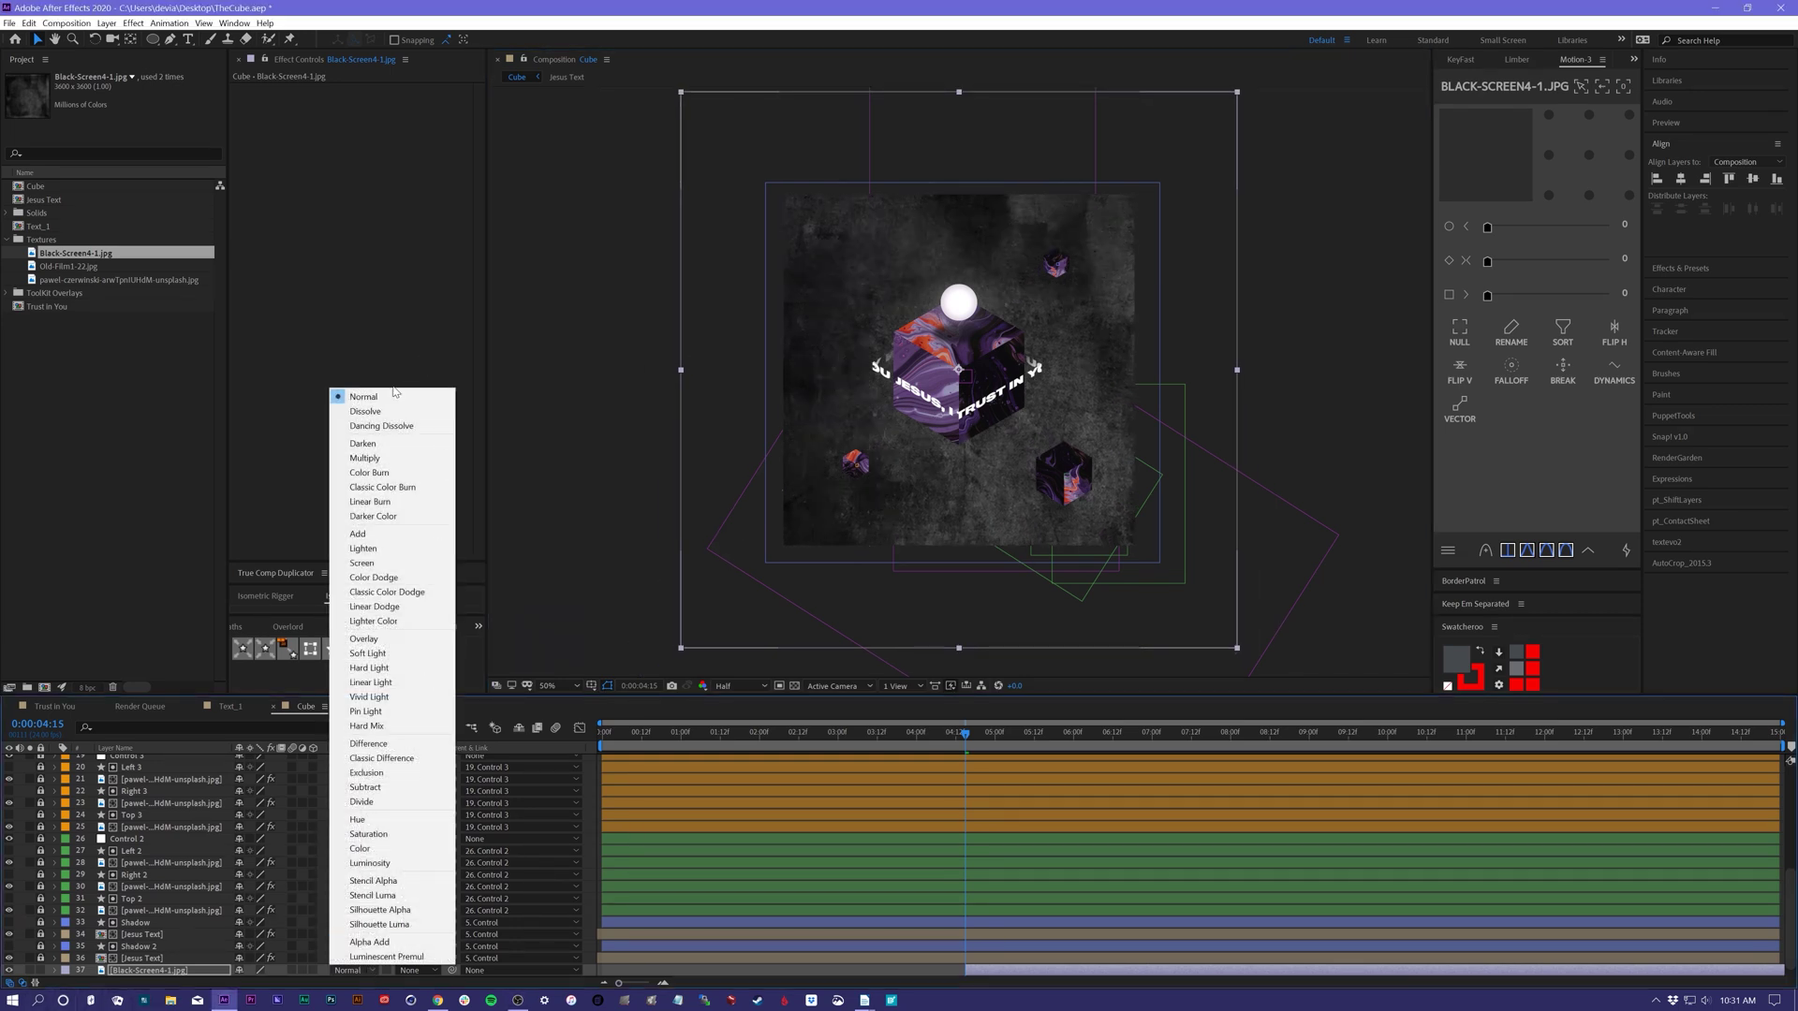
click(378, 535)
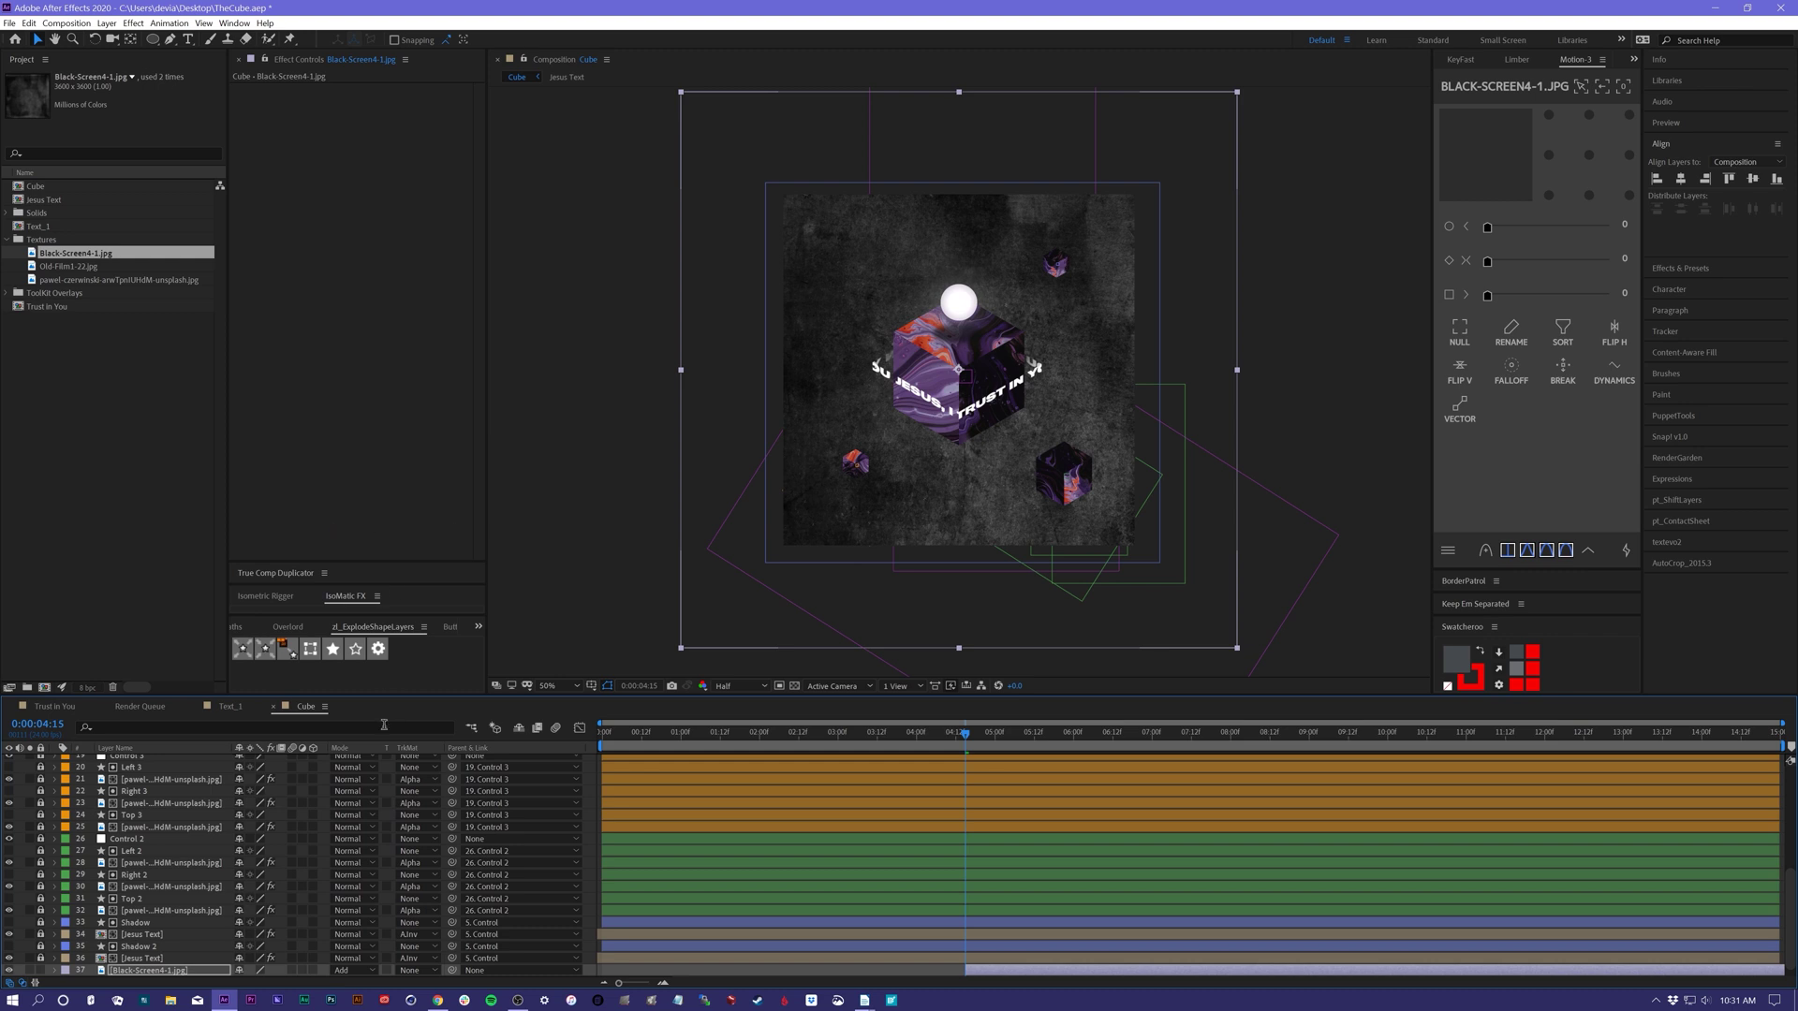
scroll(195, 973, down, 1)
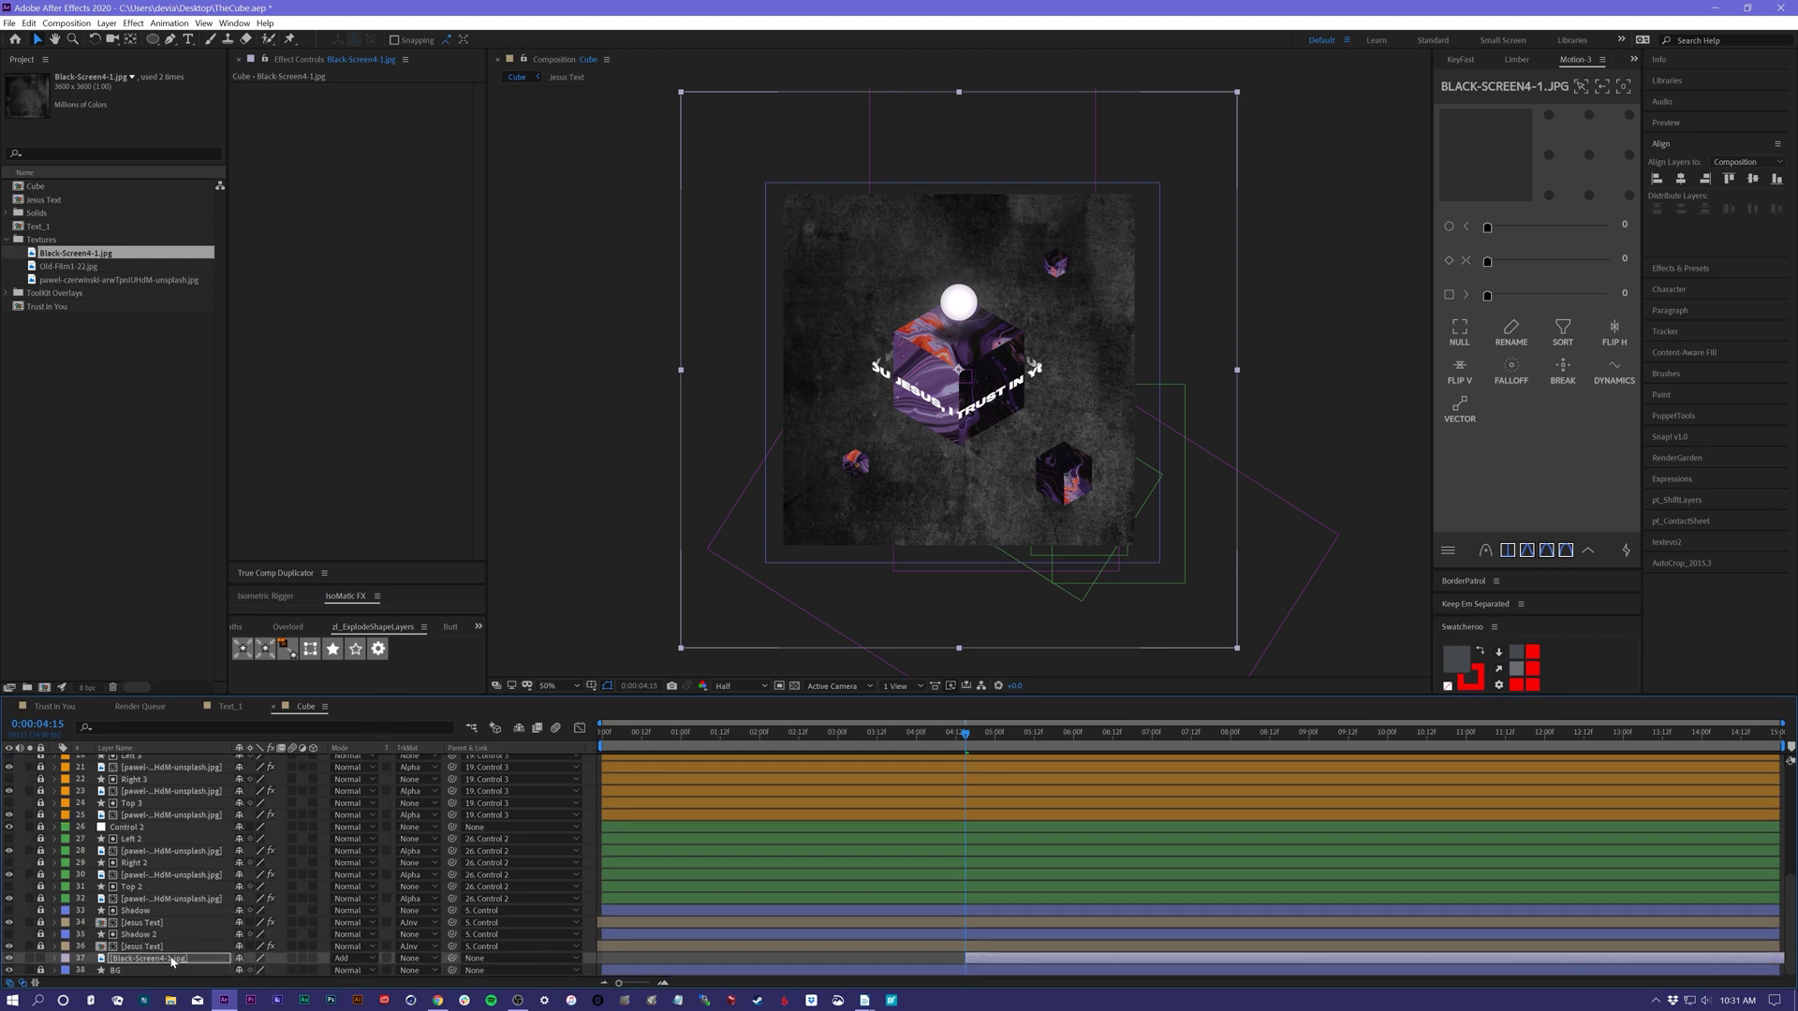
key(t)
click(246, 970)
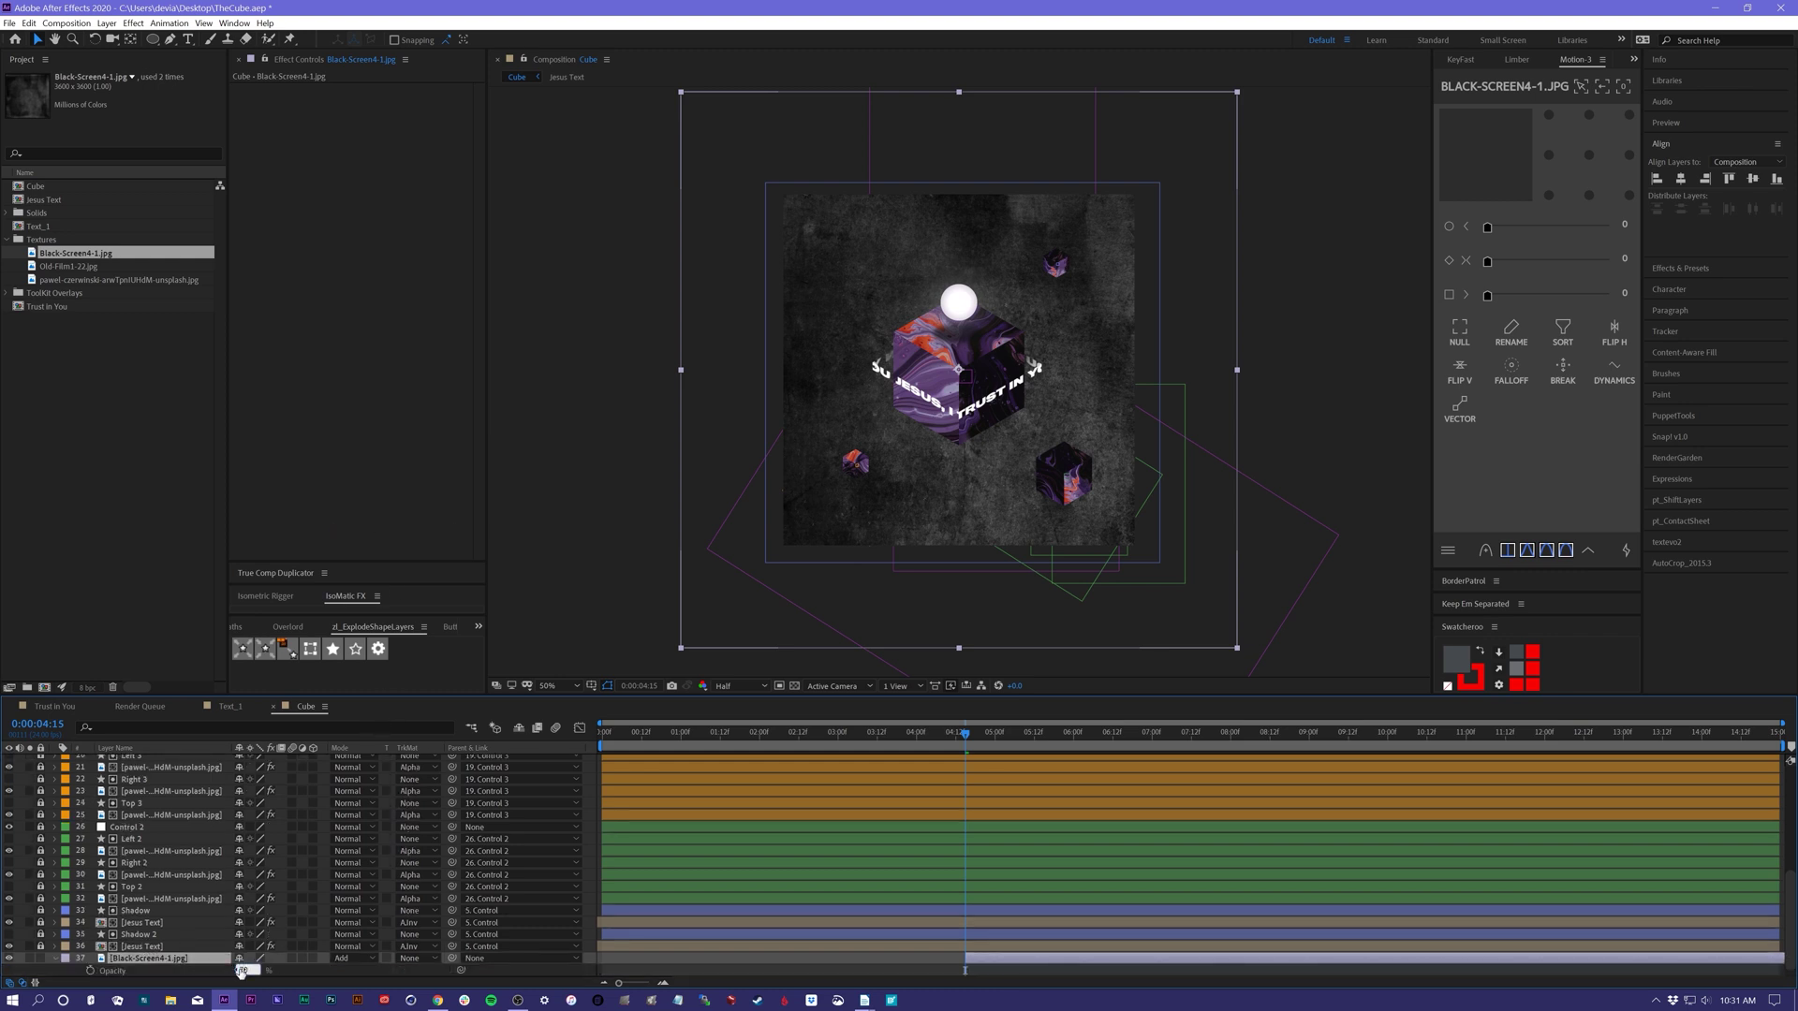
text(70)
key(Return)
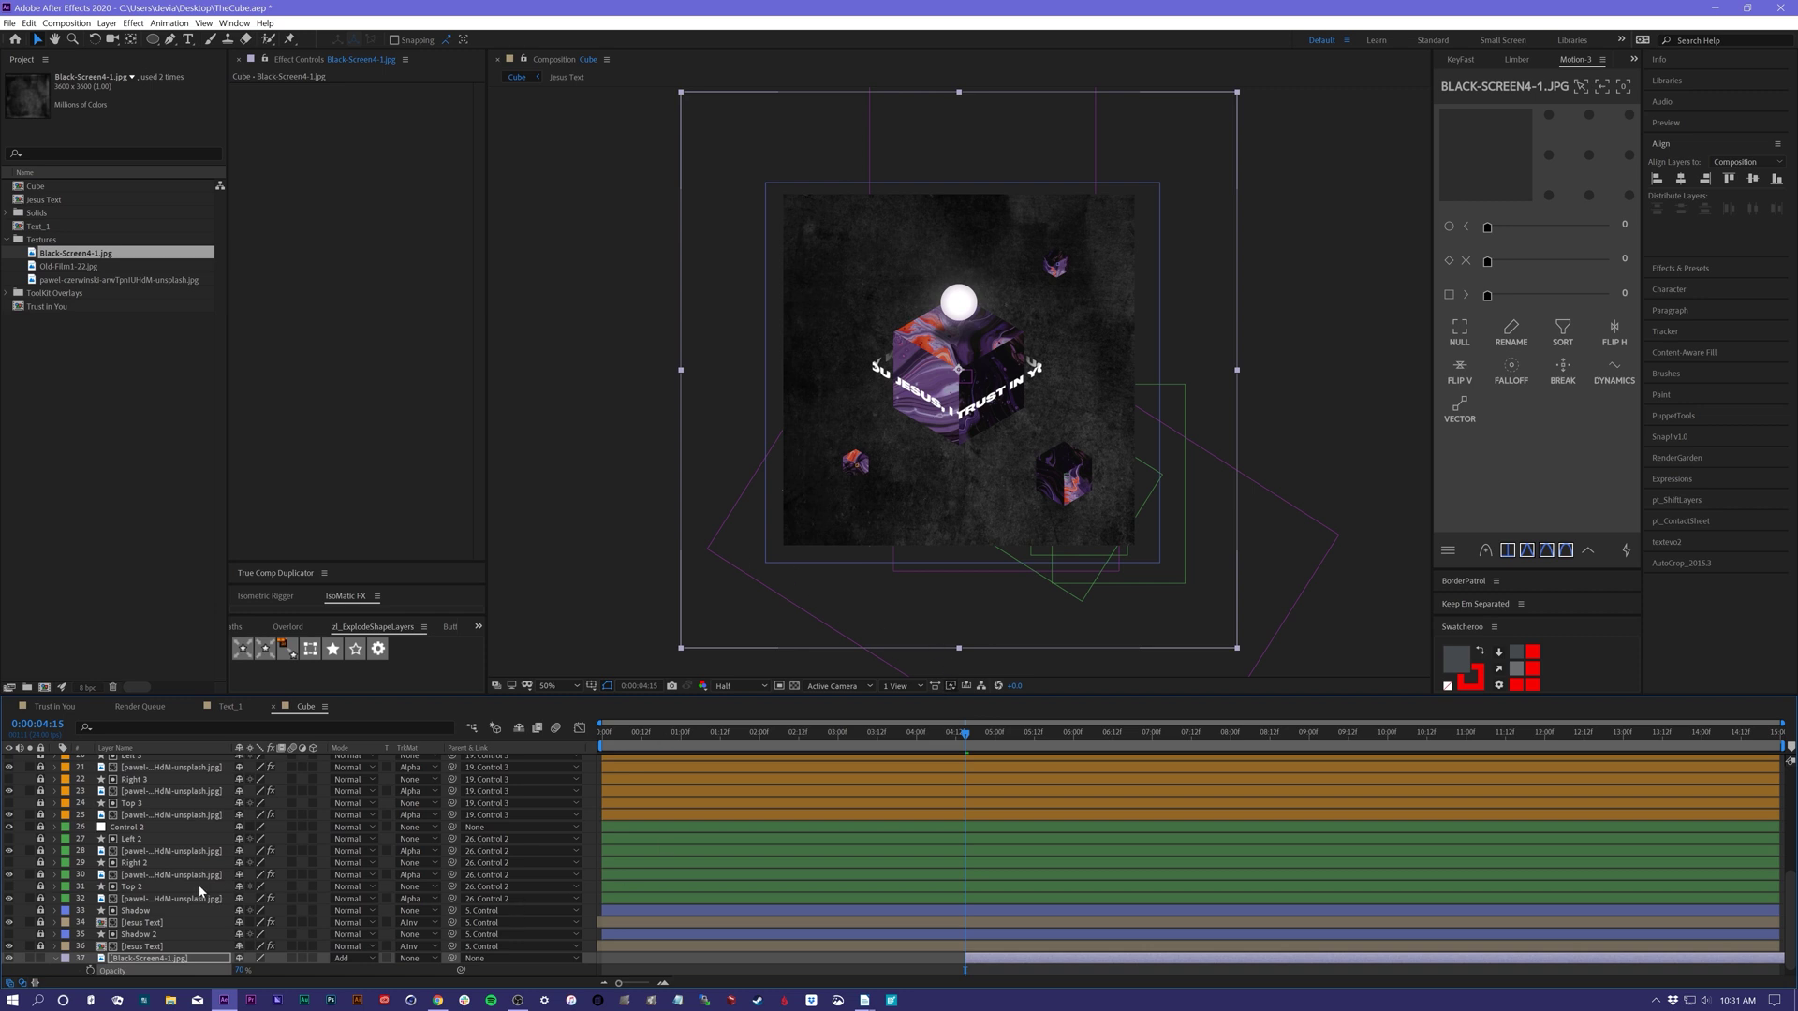
- Add the Old-Film1-22.jpg texture directly above the Black-Screen4-1.jpg layer and scale it down around the composition
drag(116, 271, 131, 959)
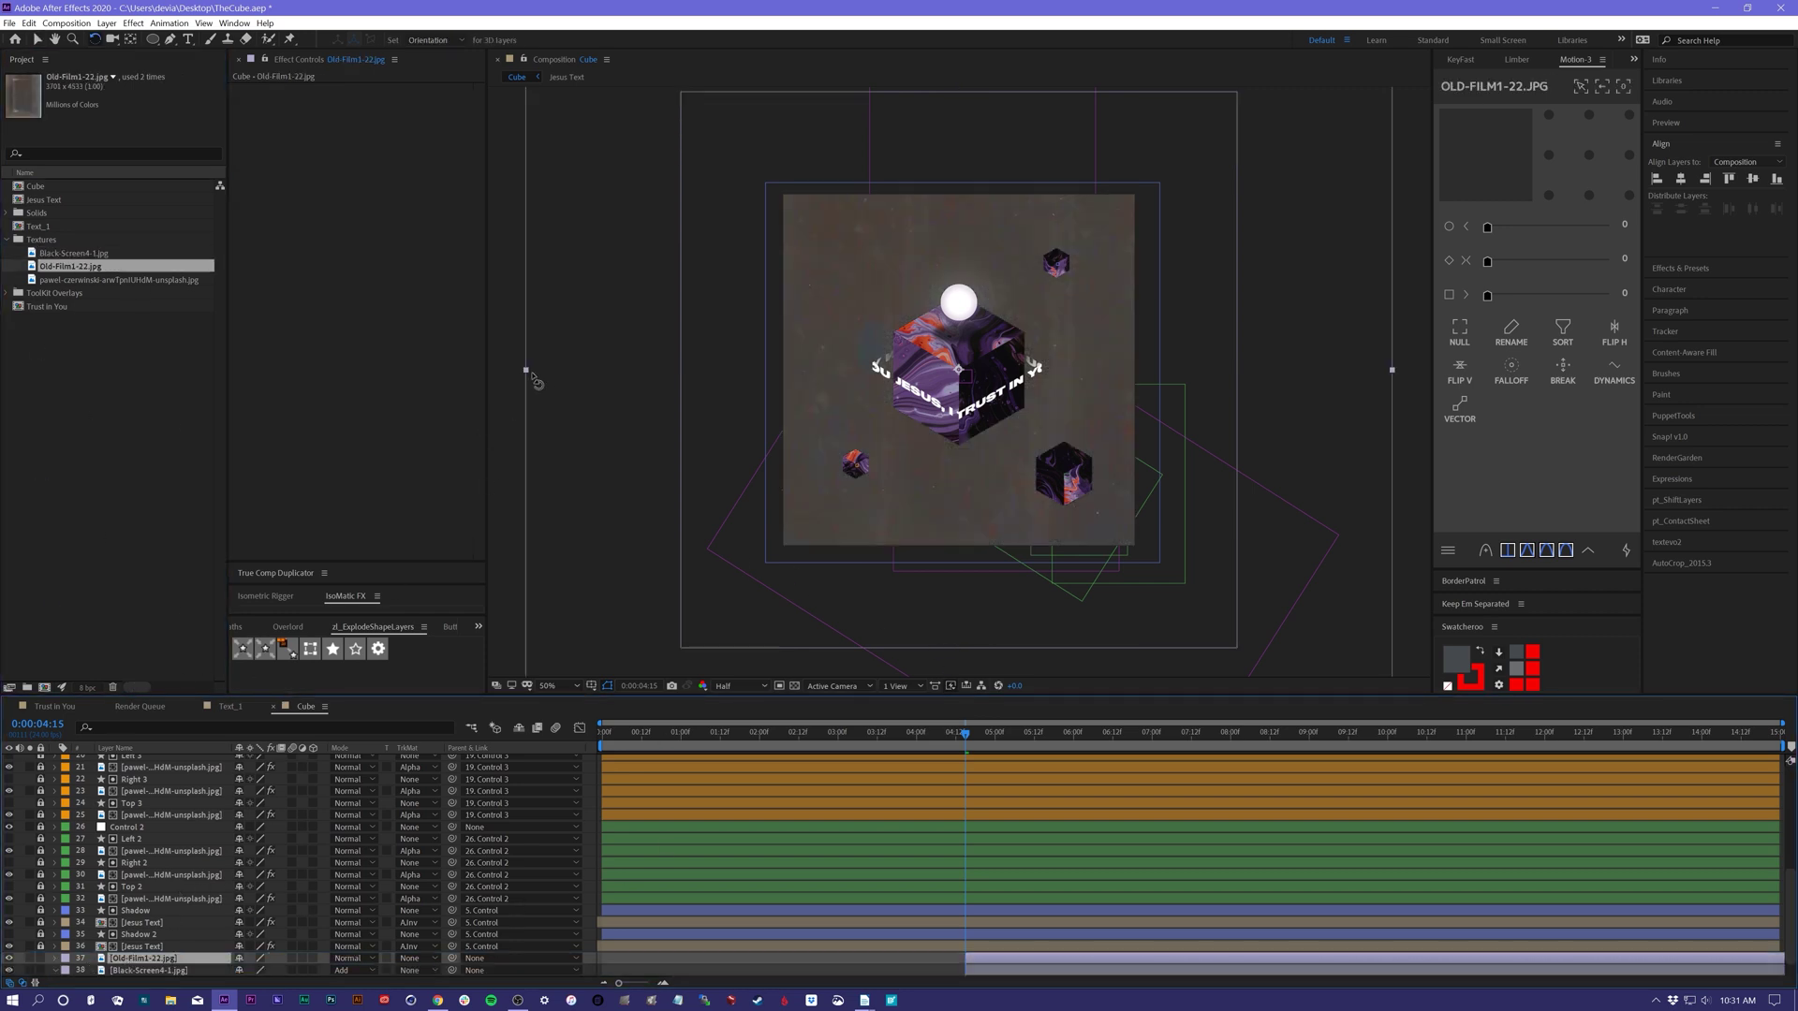
key(v)
key(ctrl+alt+shift+h)
drag(720, 383, 721, 383)
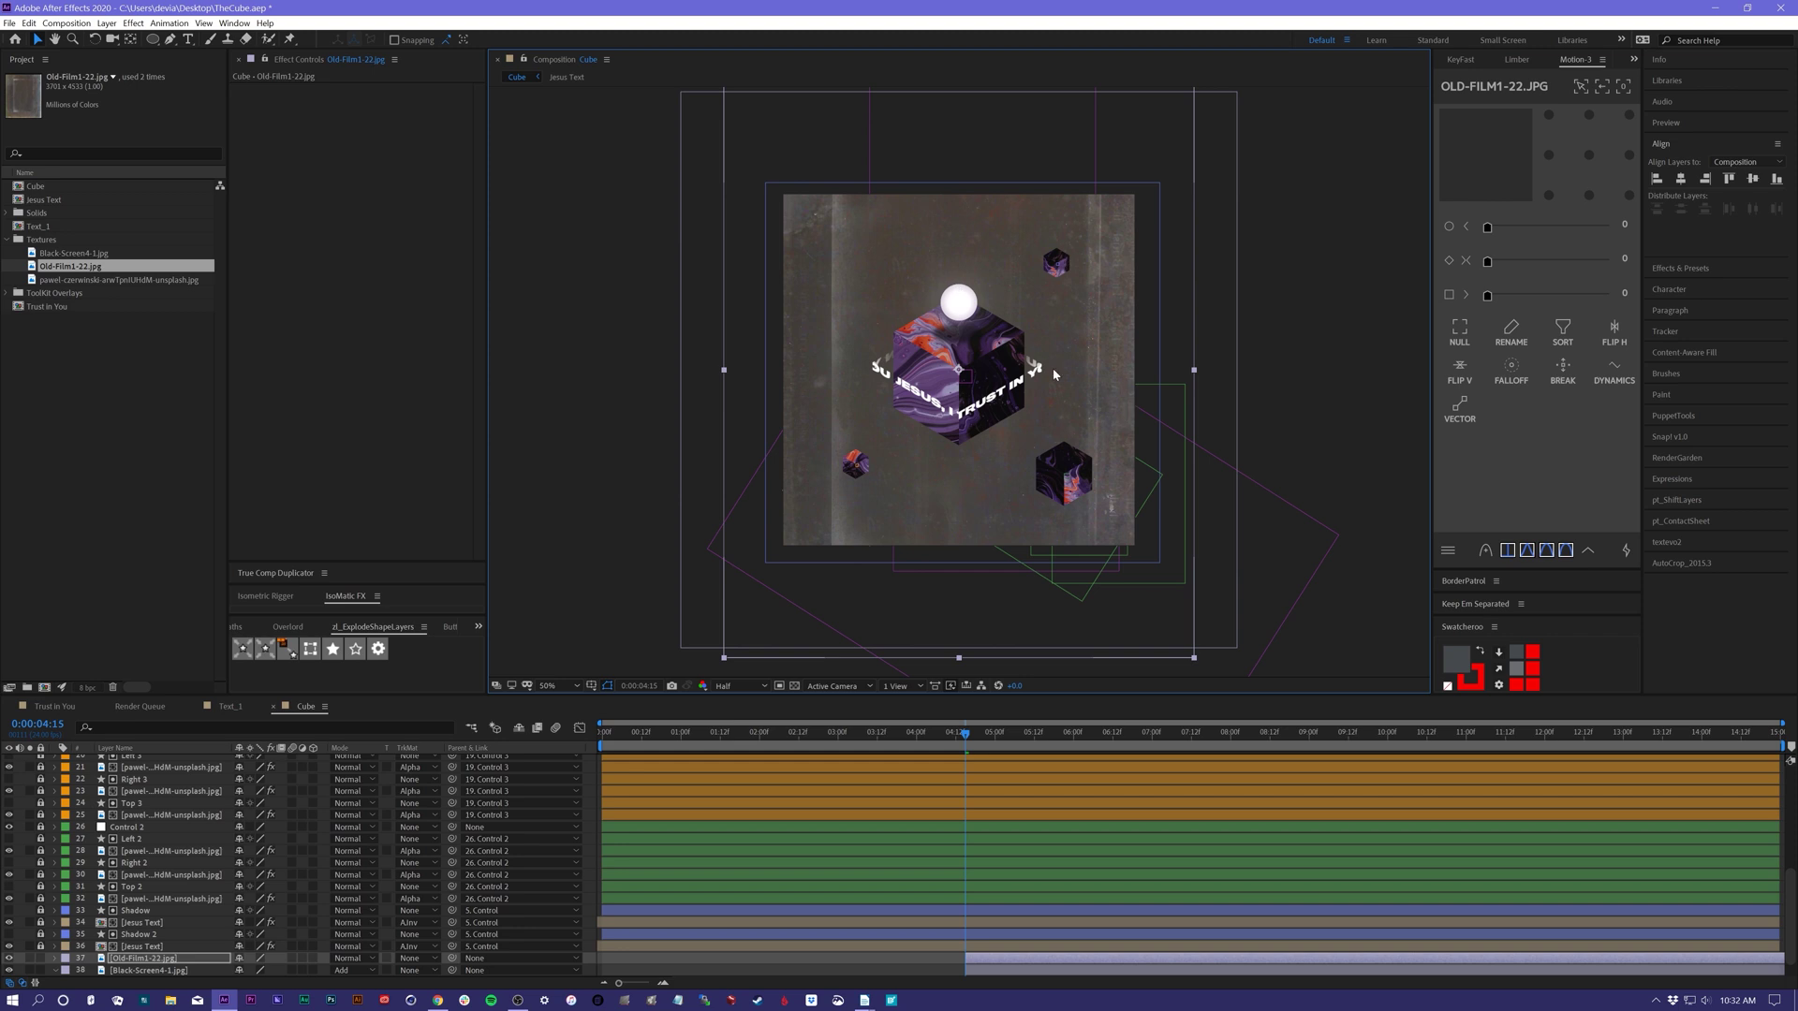
- Rotate the Old-Film1-22.jpg texture to a diagonal slant and enlarge it to cover the whole composition
key(w)
drag(983, 461, 1035, 496)
key(v)
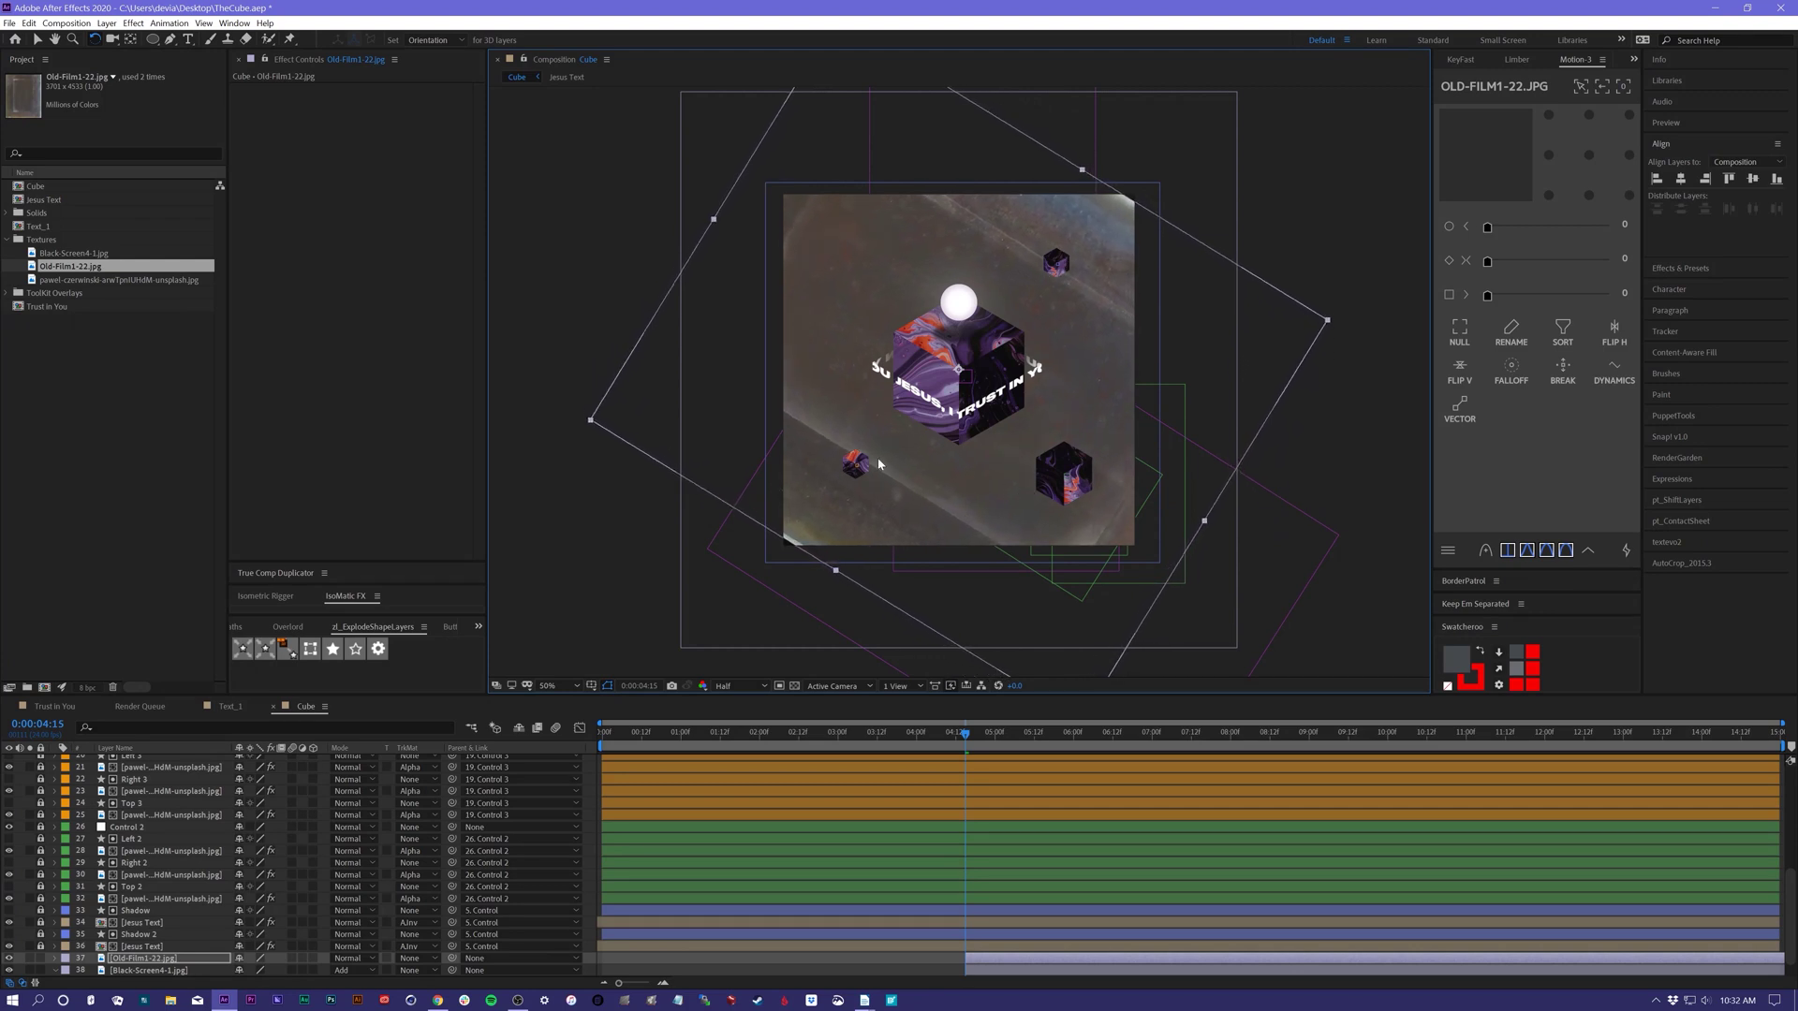
drag(834, 572, 793, 609)
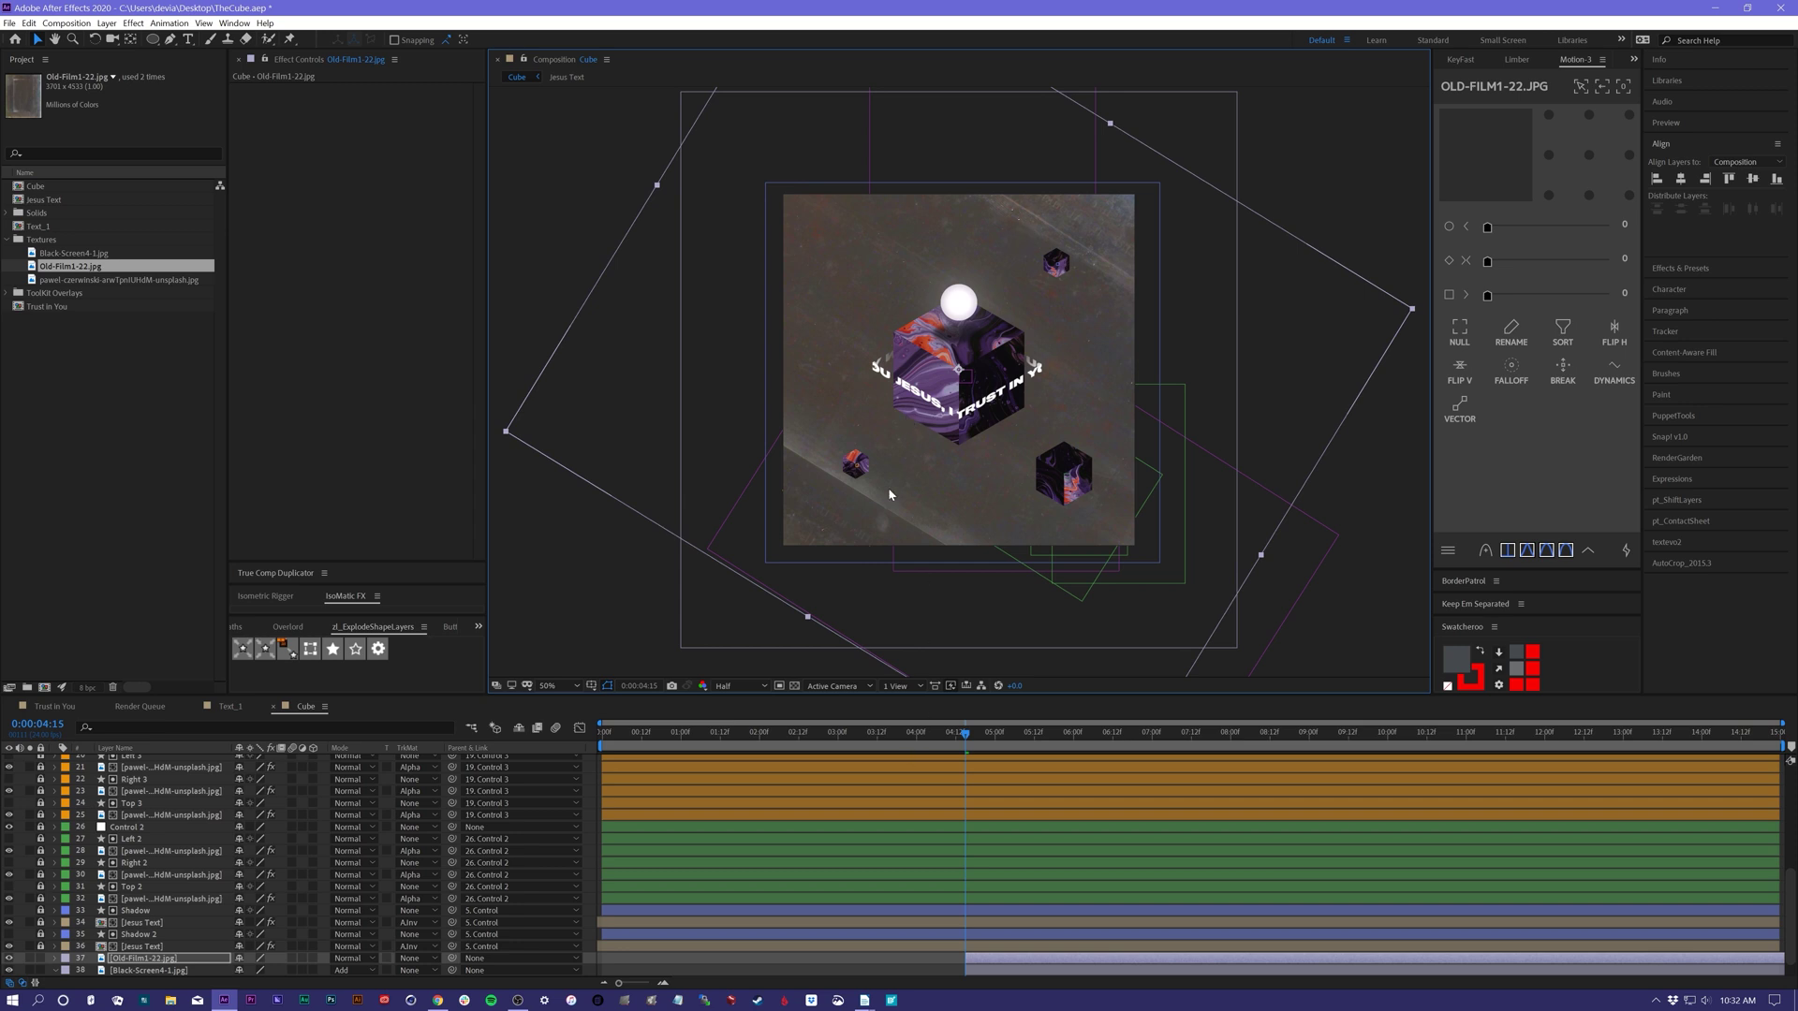
- Set the Old-Film1-22.jpg layer's blending mode to Luminosity and its opacity to 95%
click(351, 958)
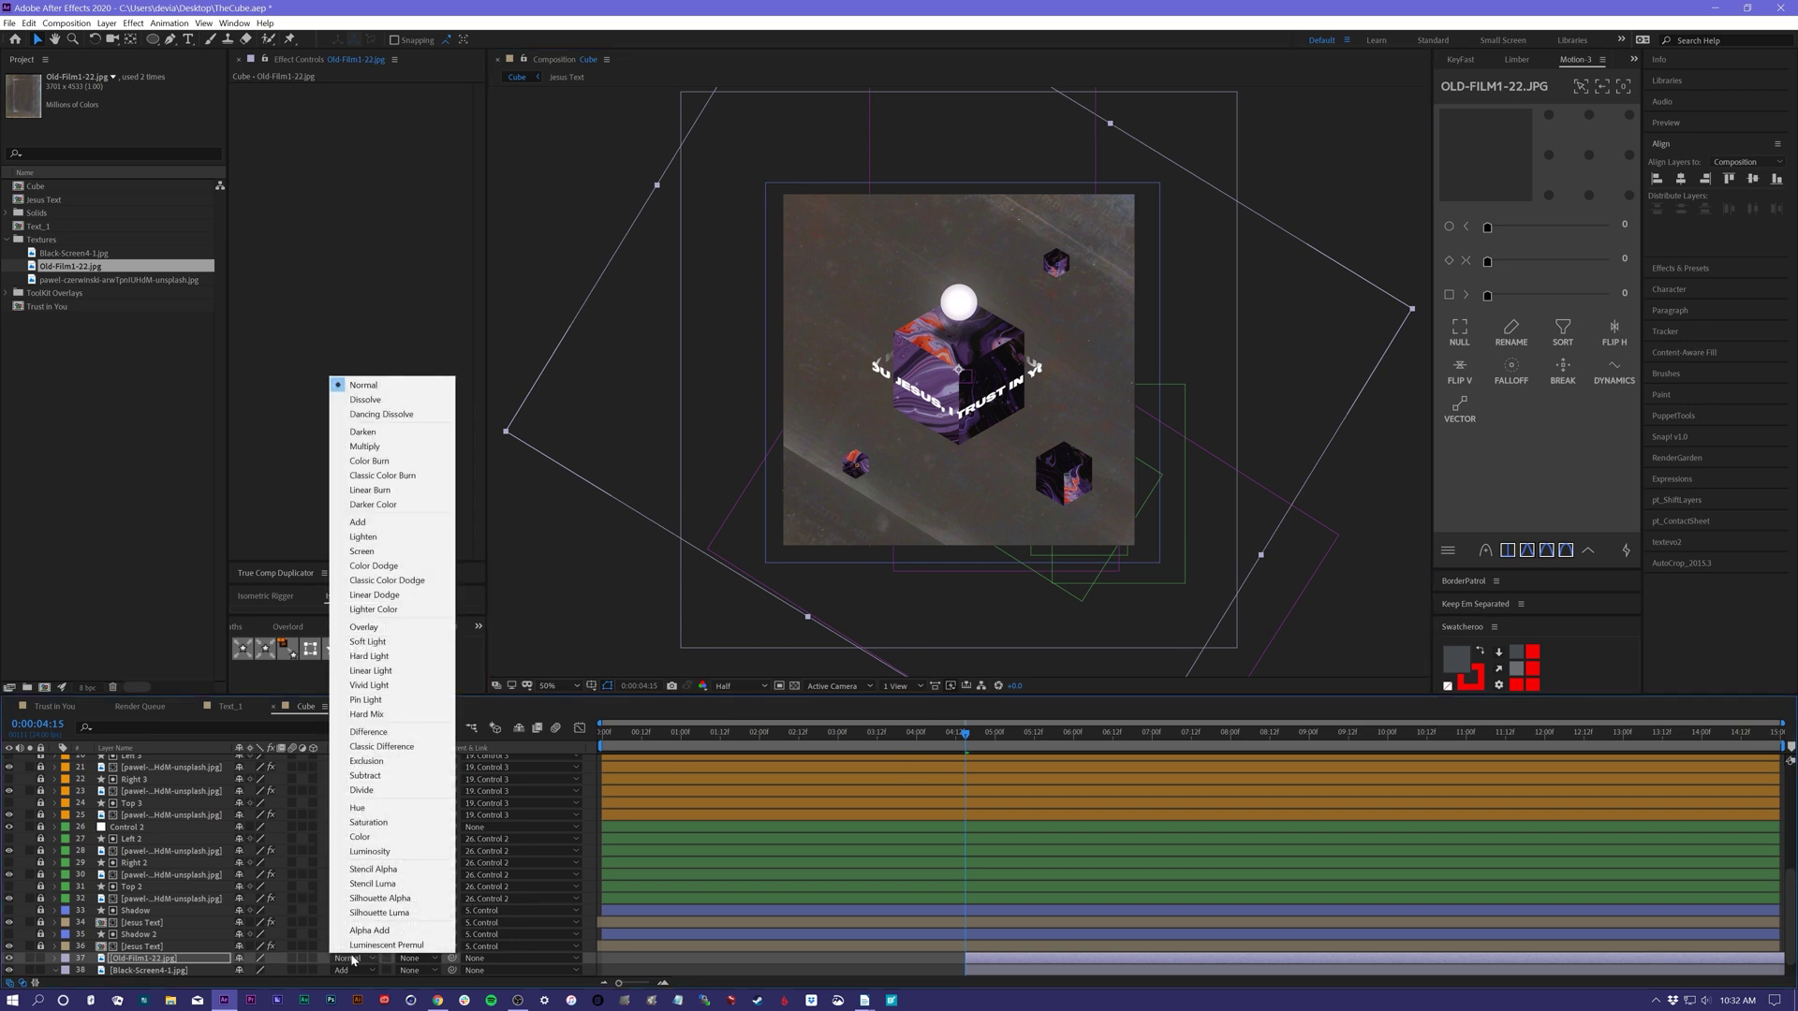
click(374, 851)
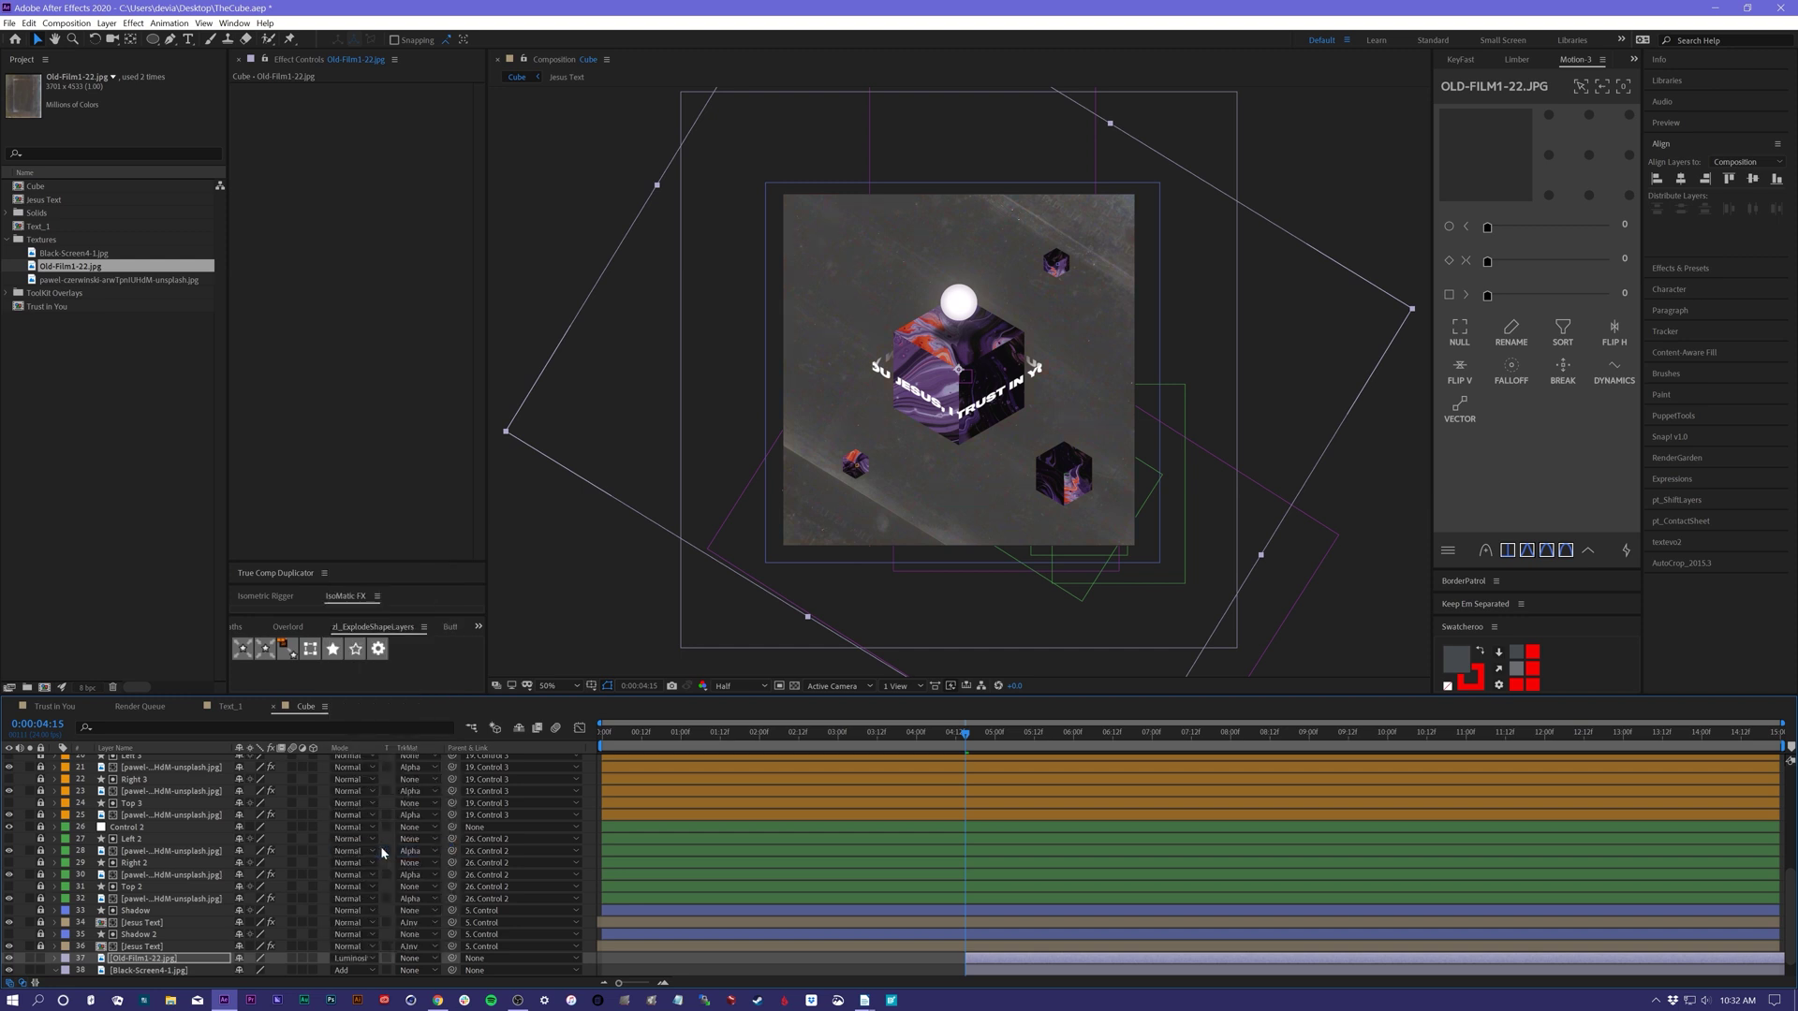
click(147, 959)
key(t)
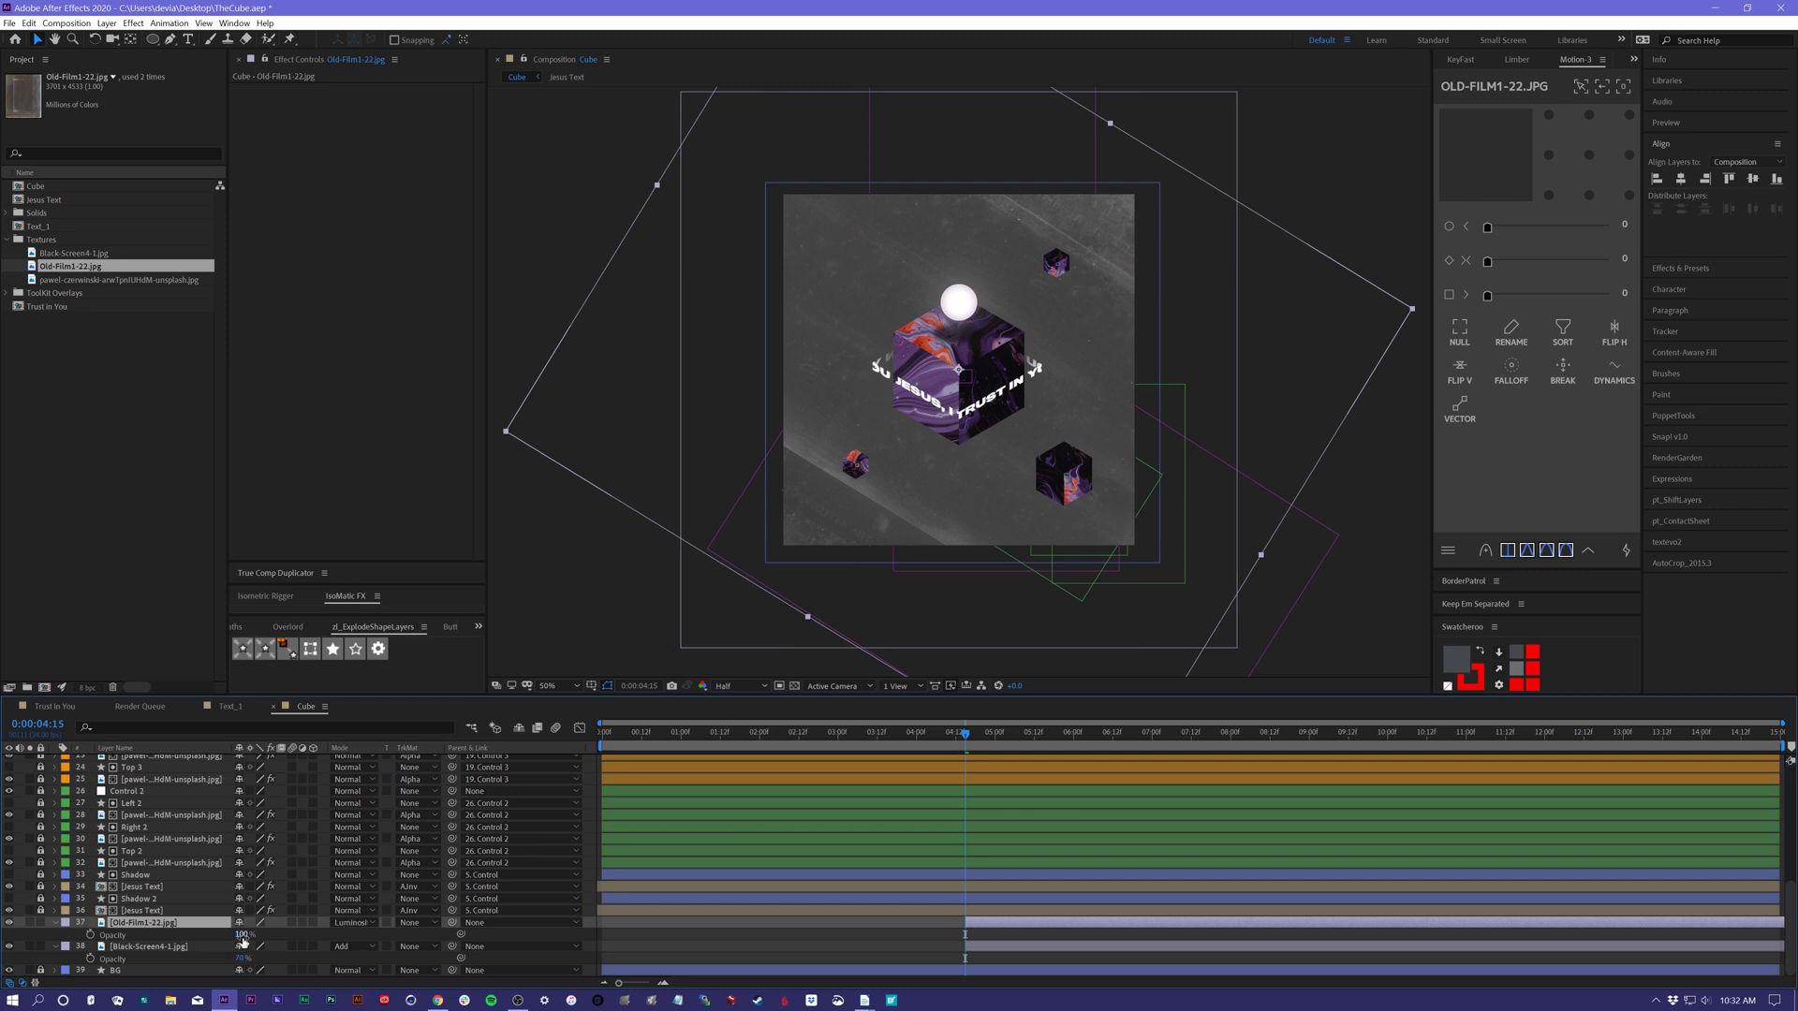
click(242, 936)
text(95)
key(Return)
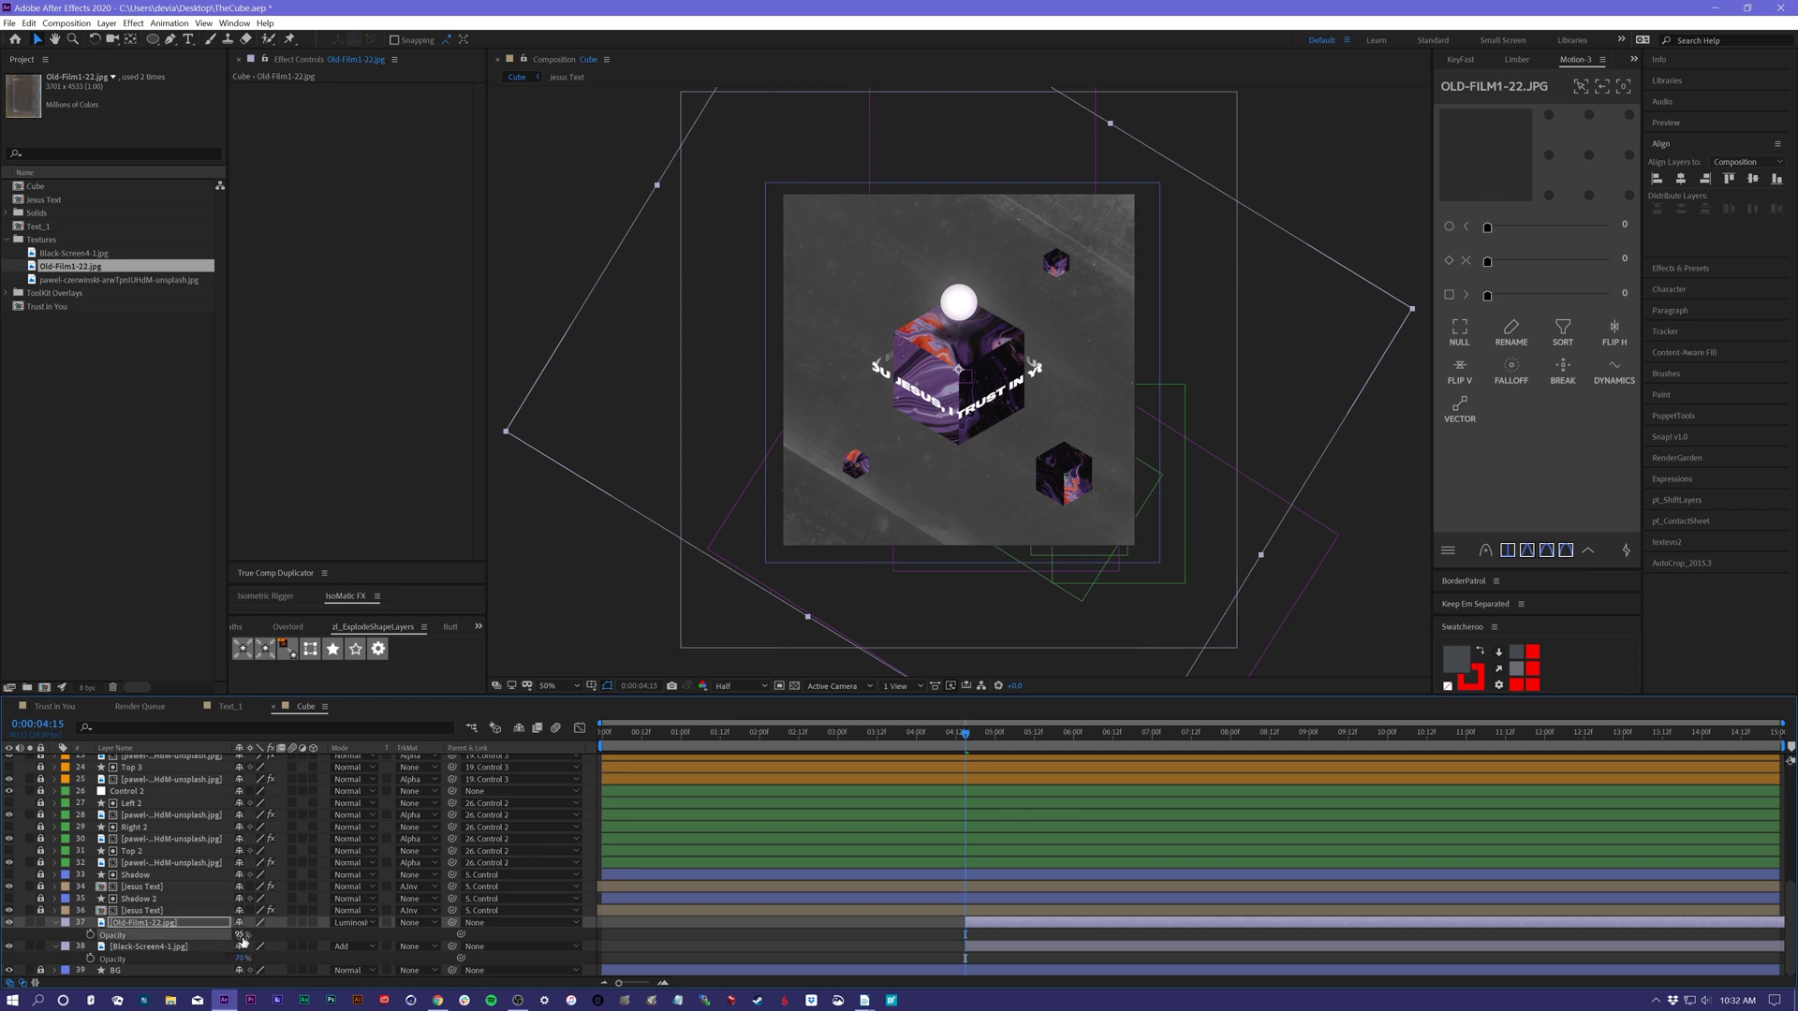
- Shift the Old-Film1-22.jpg and Black-Screen4-1.jpg layers together to begin at the start of the composition
click(1001, 946)
shift+click(1037, 925)
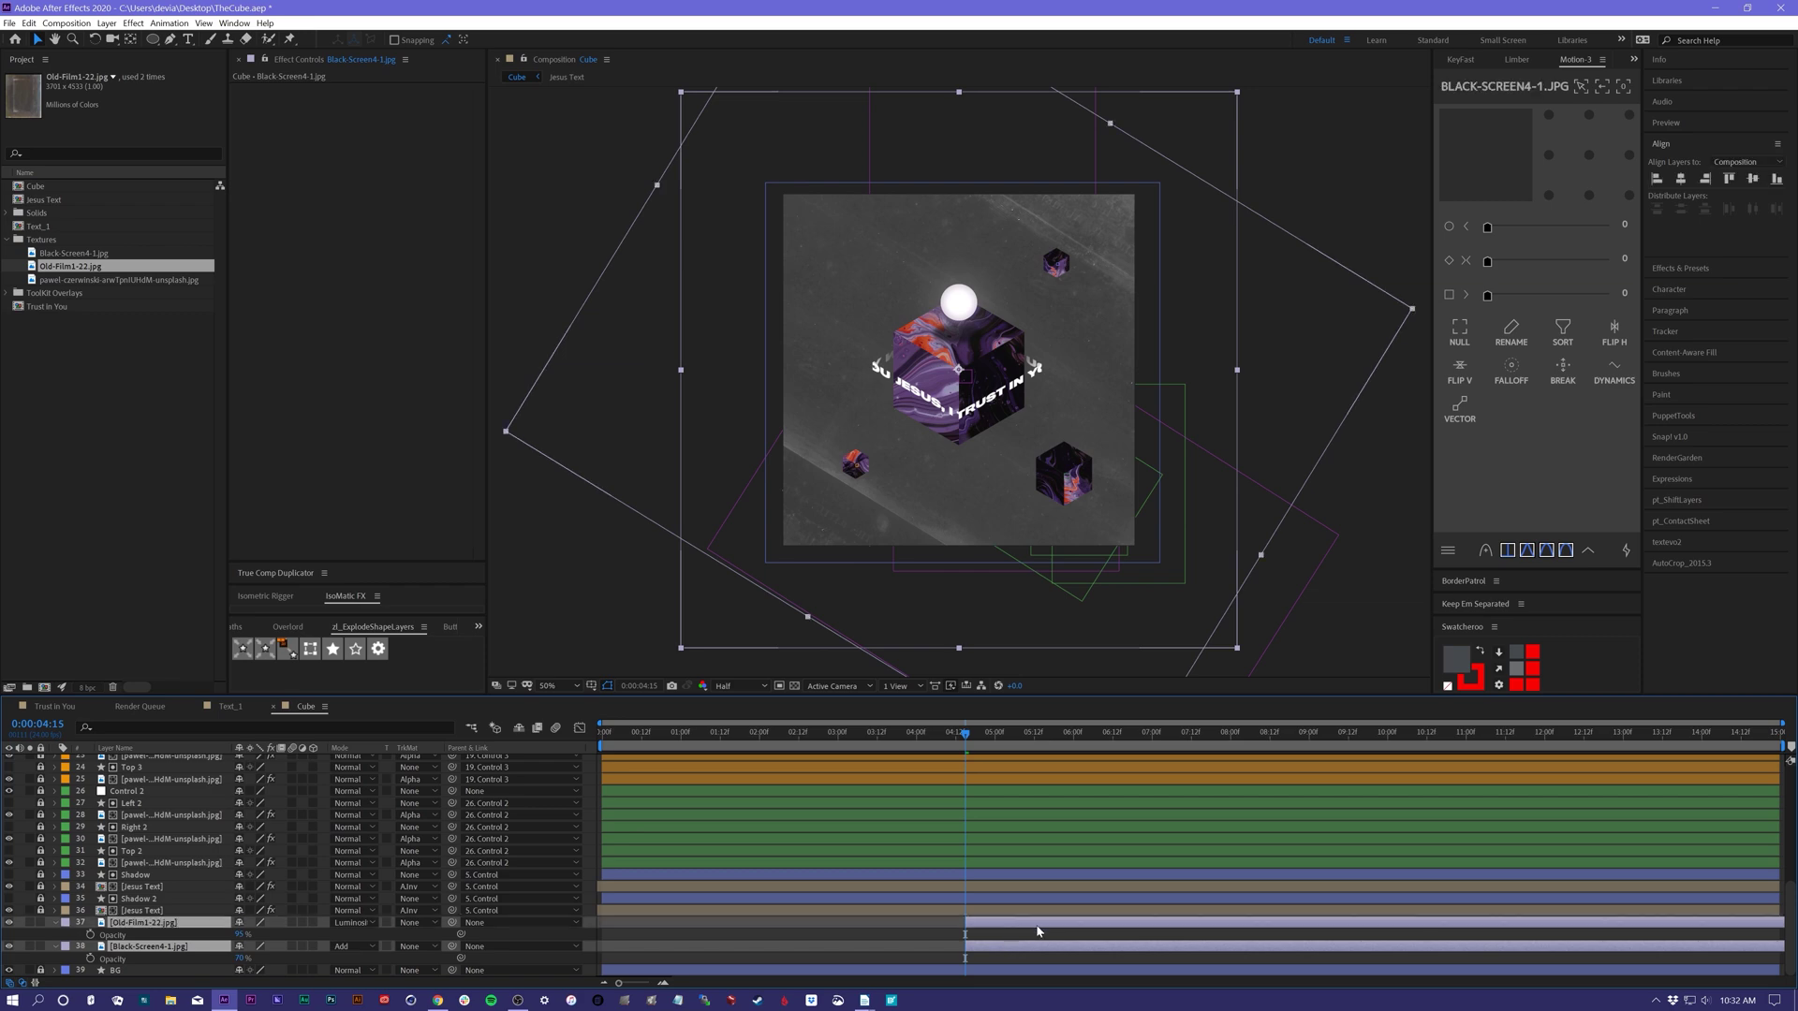
drag(1036, 926, 663, 934)
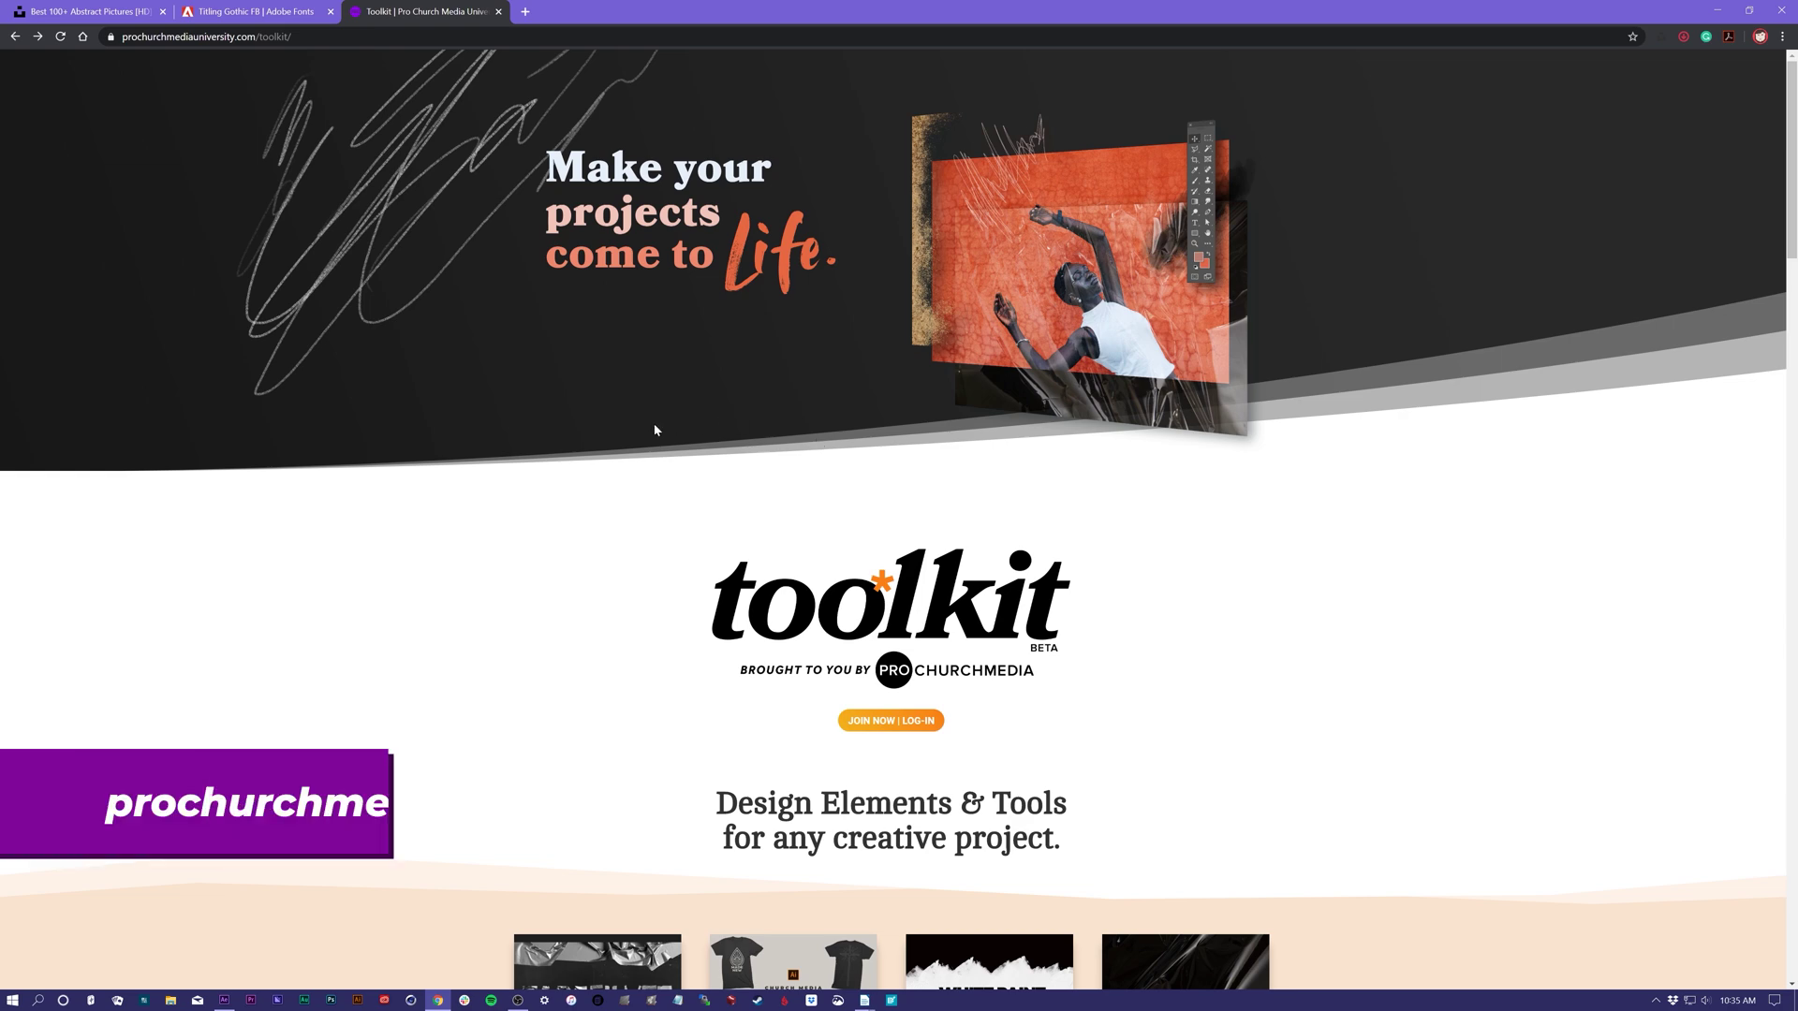
- Look through the Pro Church Media Toolkit page in the browser down to its latest tools section
scroll(656, 431, down, 4)
scroll(655, 430, up, 4)
scroll(655, 432, up, 1)
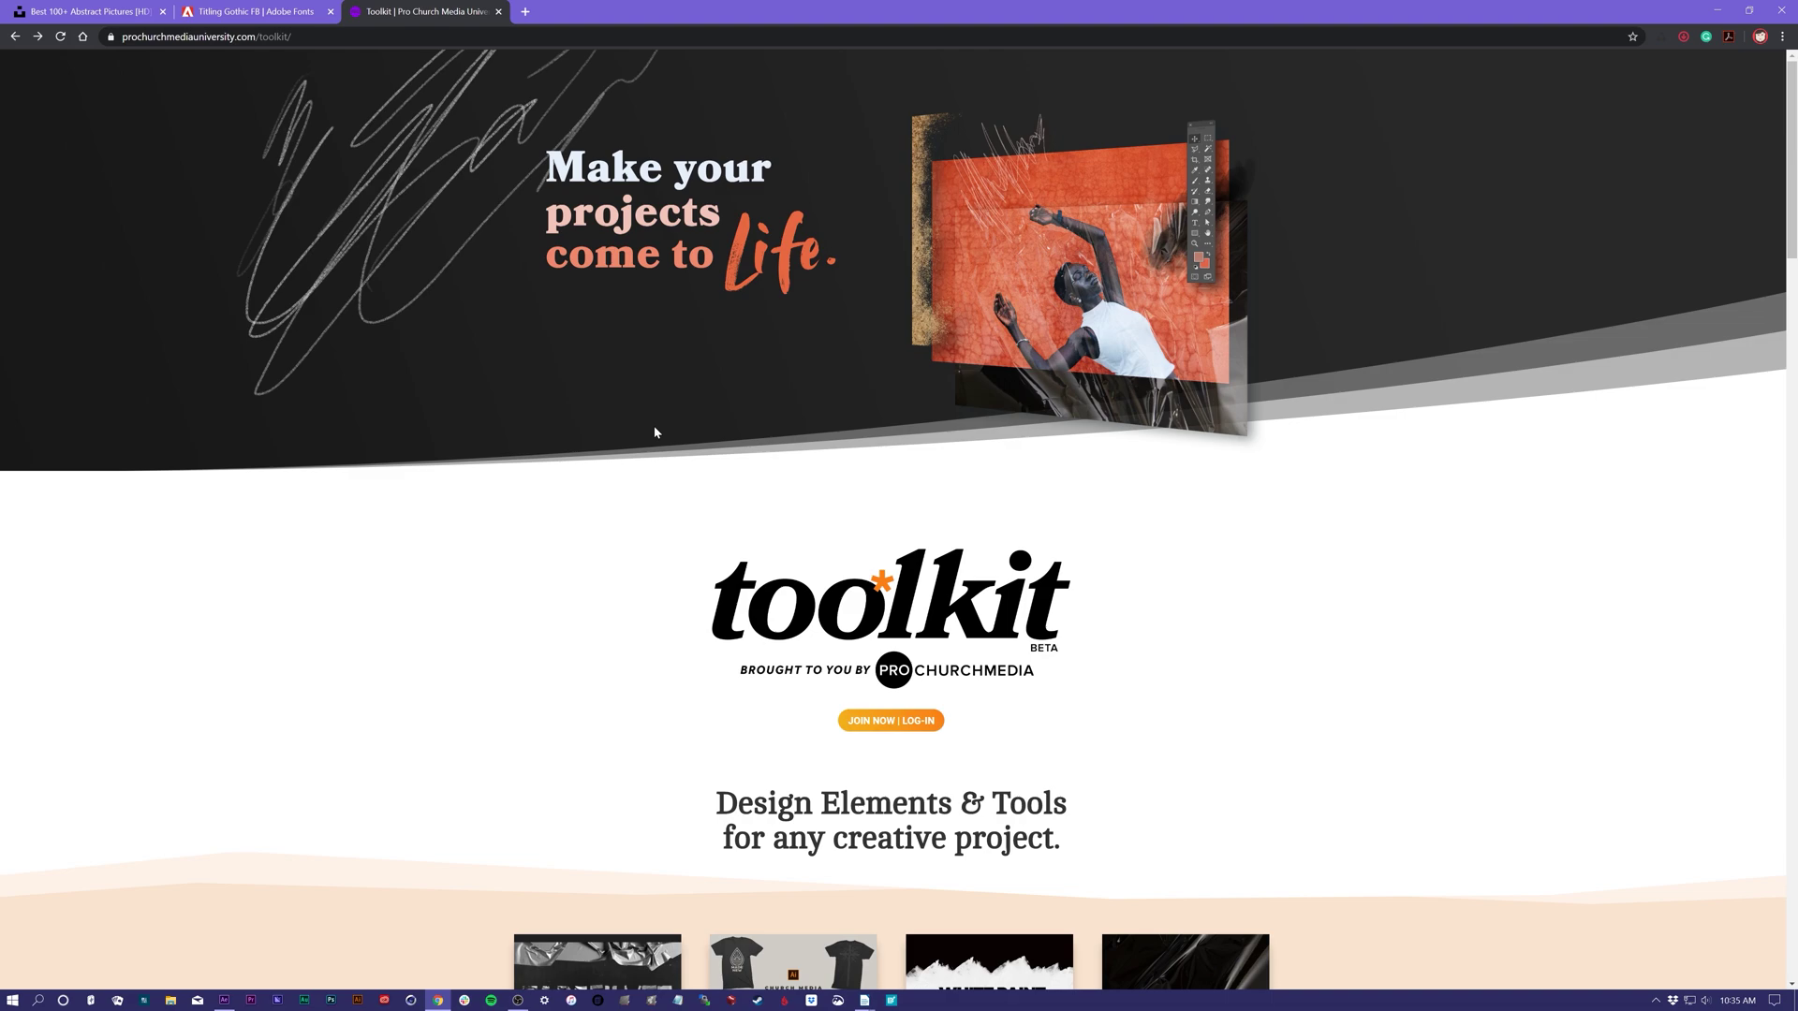
scroll(671, 423, down, 15)
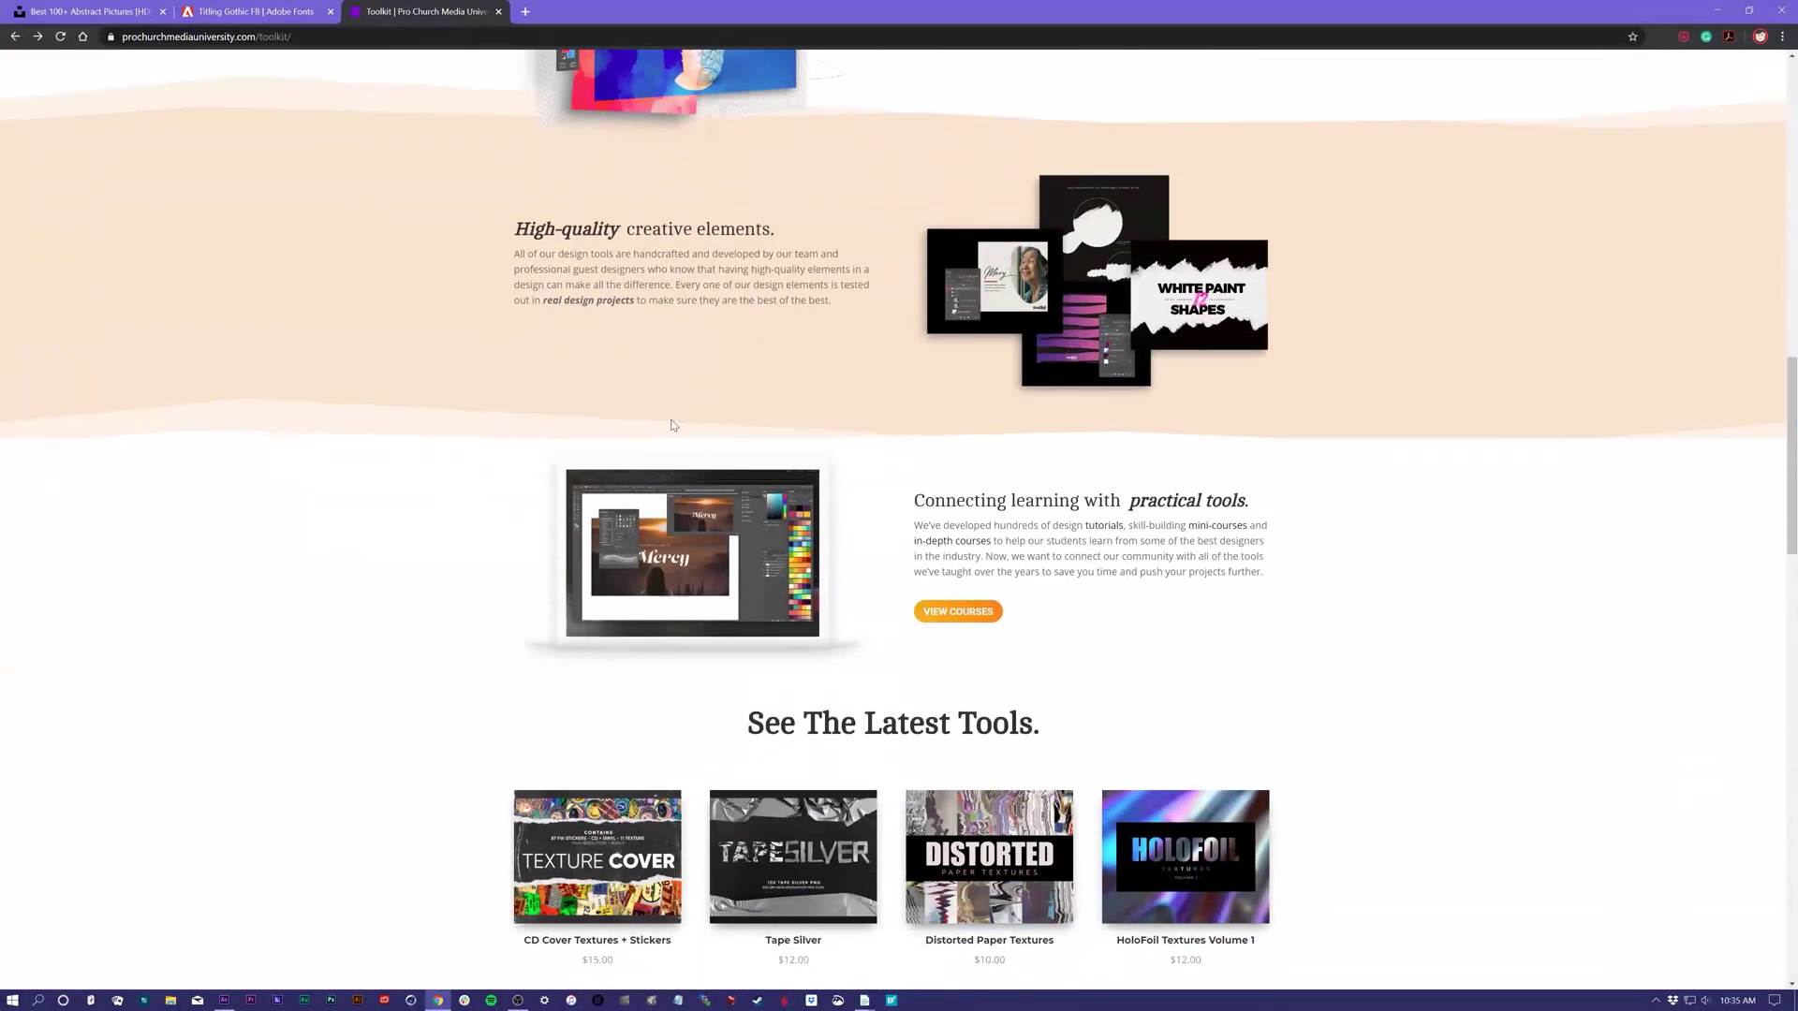
- Add the Coarse-square.mov overlay as the top layer of the Cube composition and set its blending mode to Lighten
scroll(671, 424, down, 11)
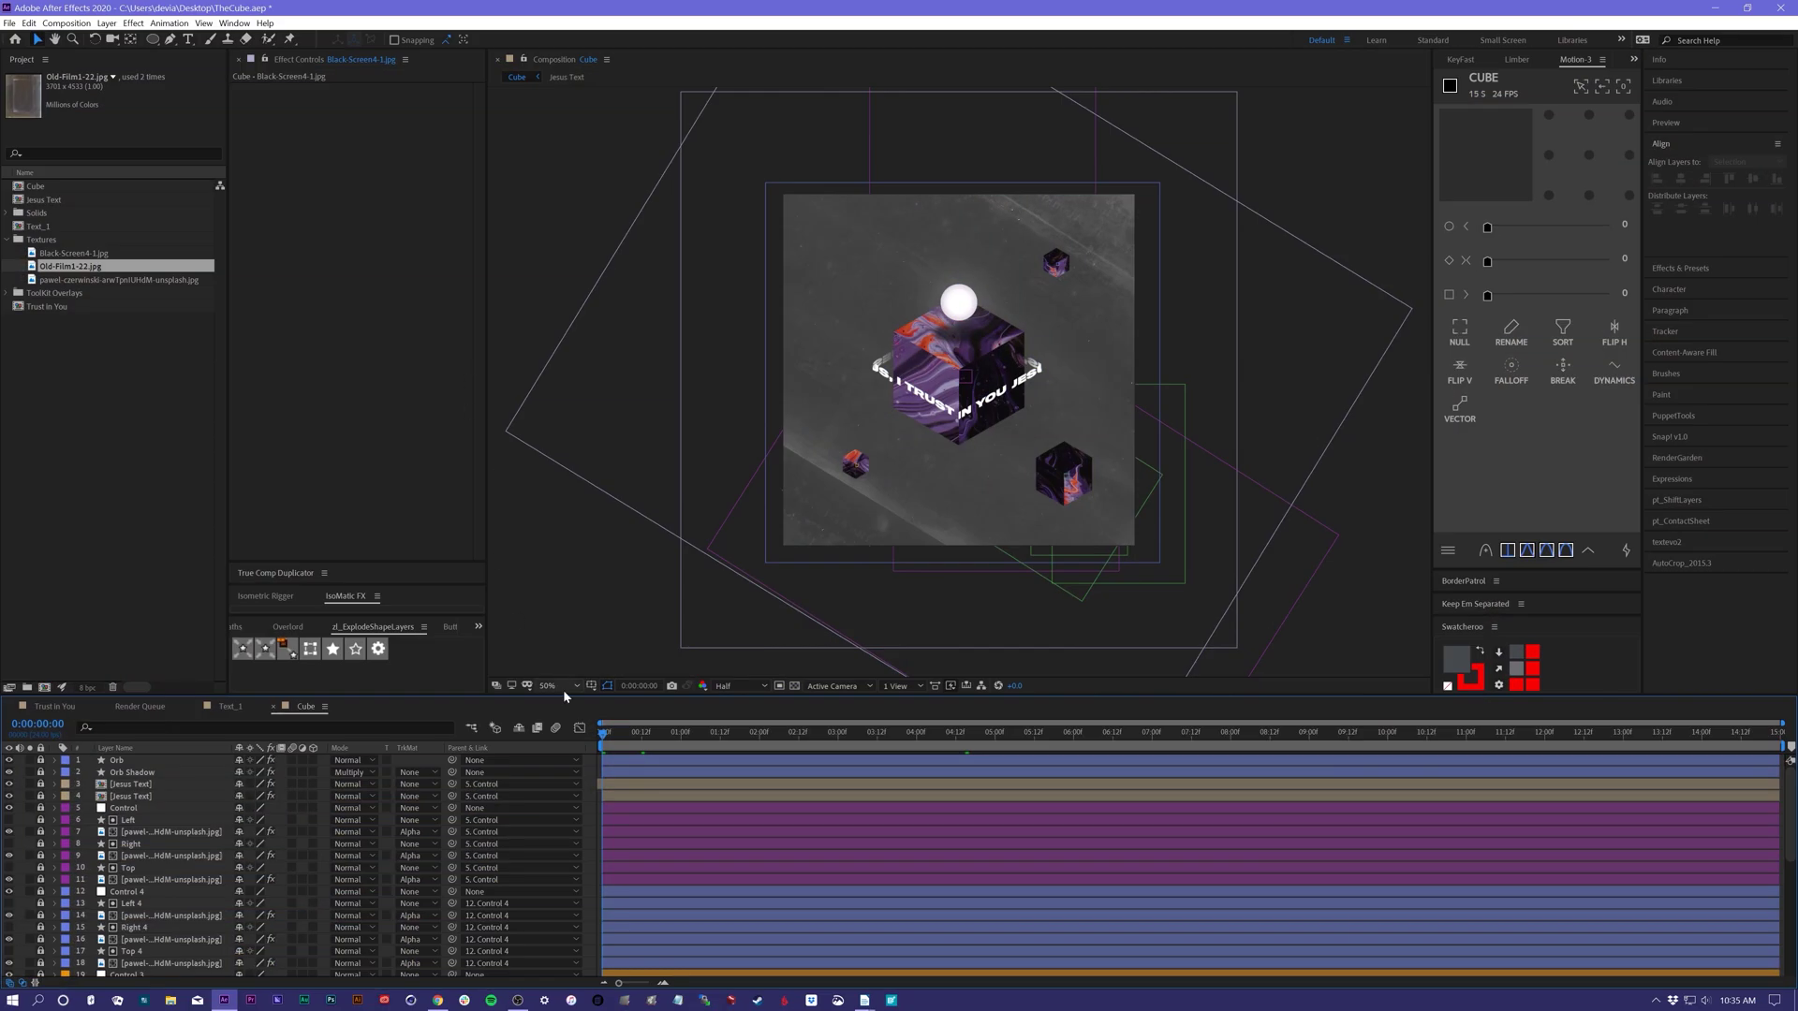
click(7, 240)
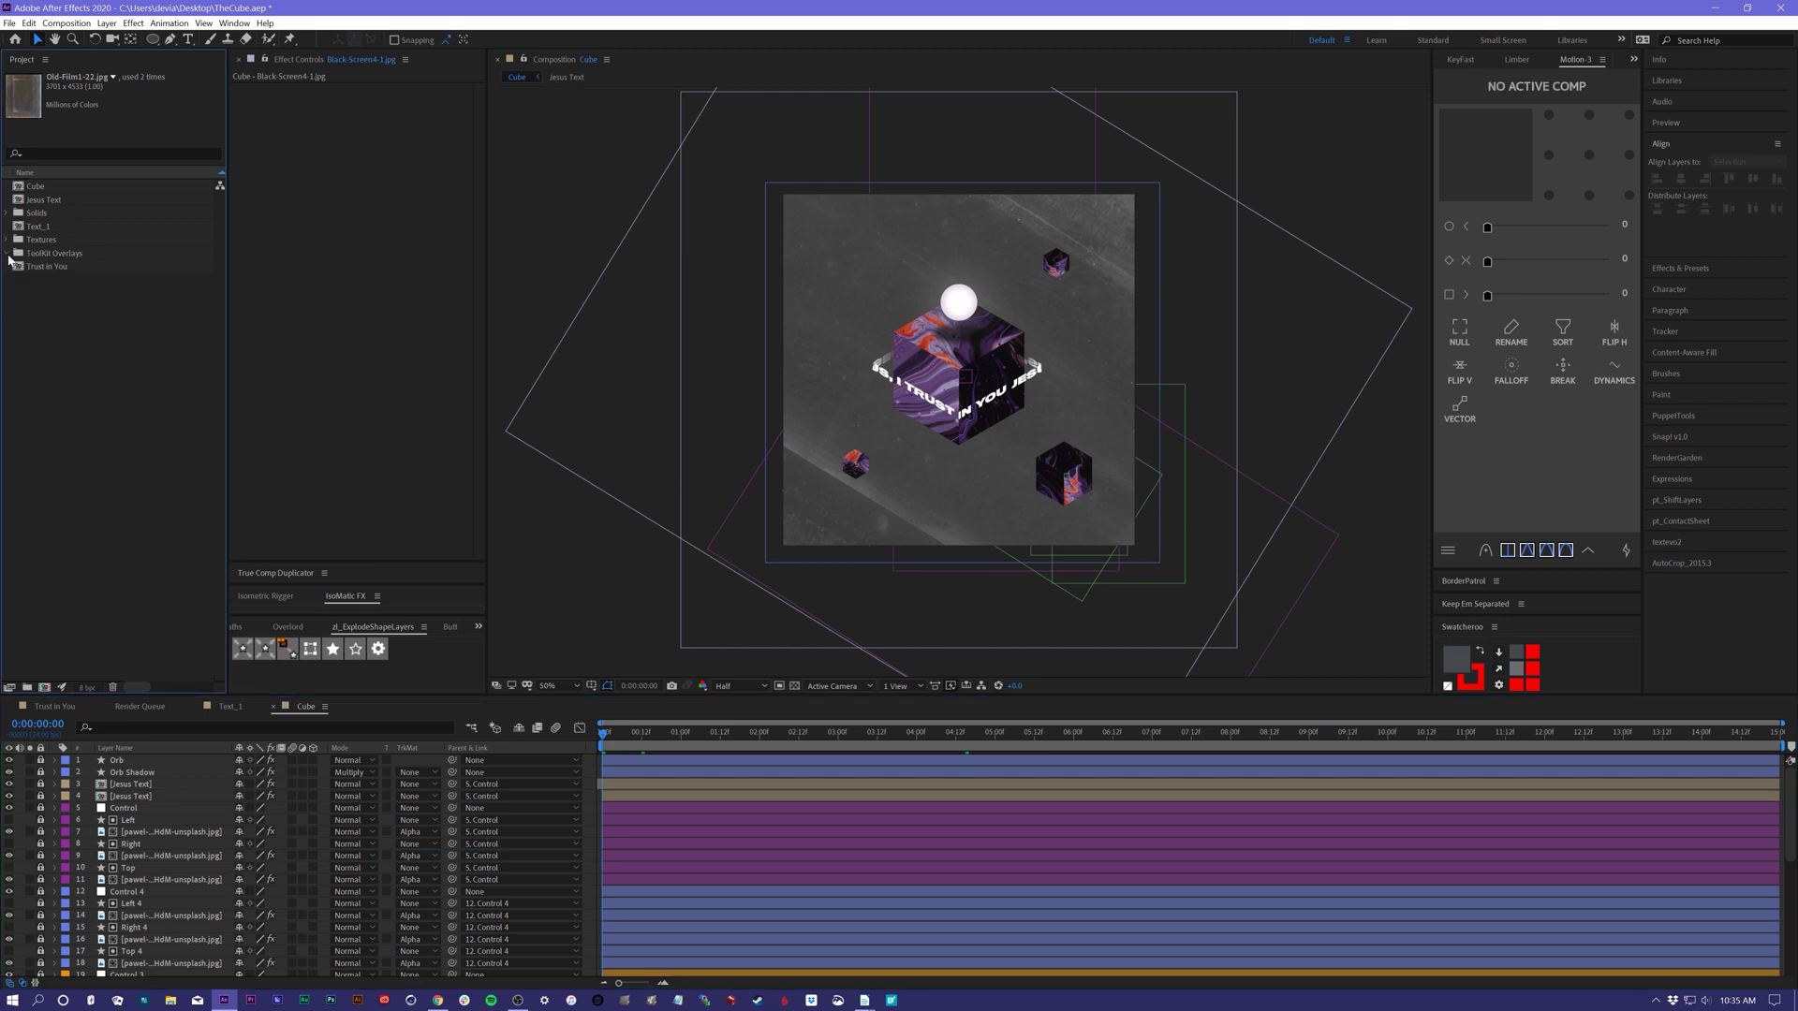
click(7, 254)
drag(71, 269, 158, 758)
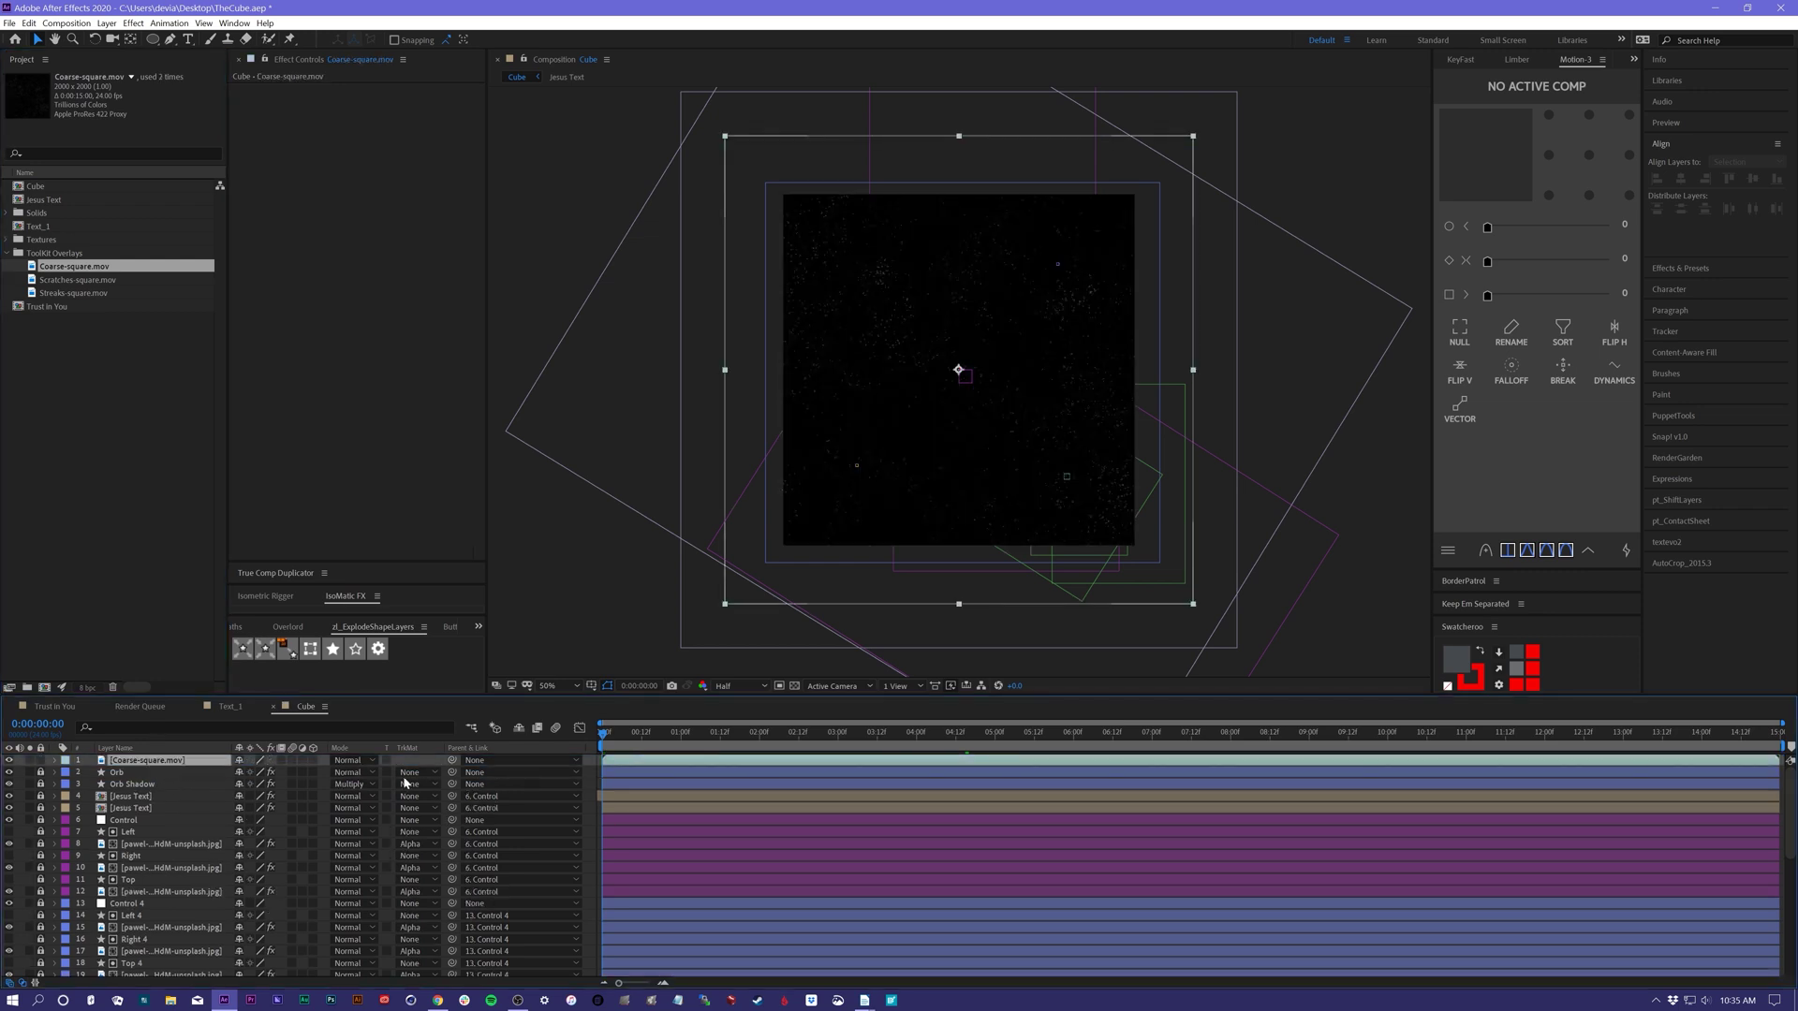
click(354, 764)
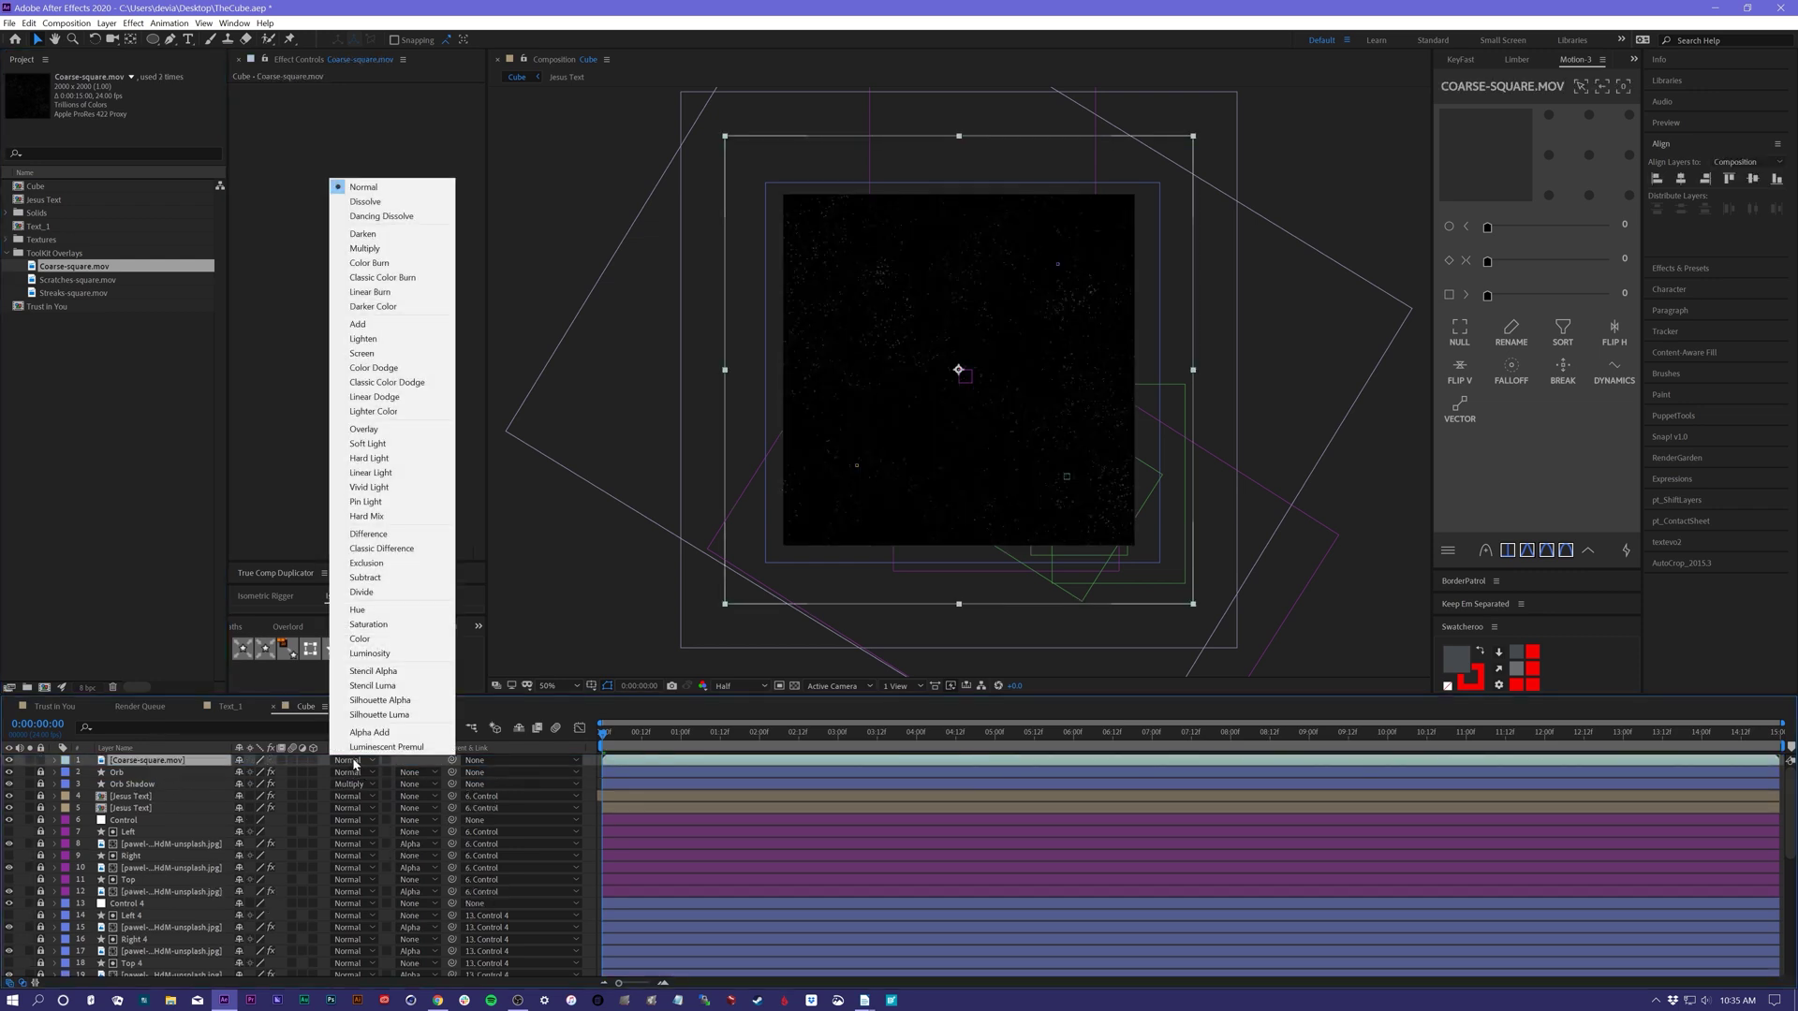
click(377, 341)
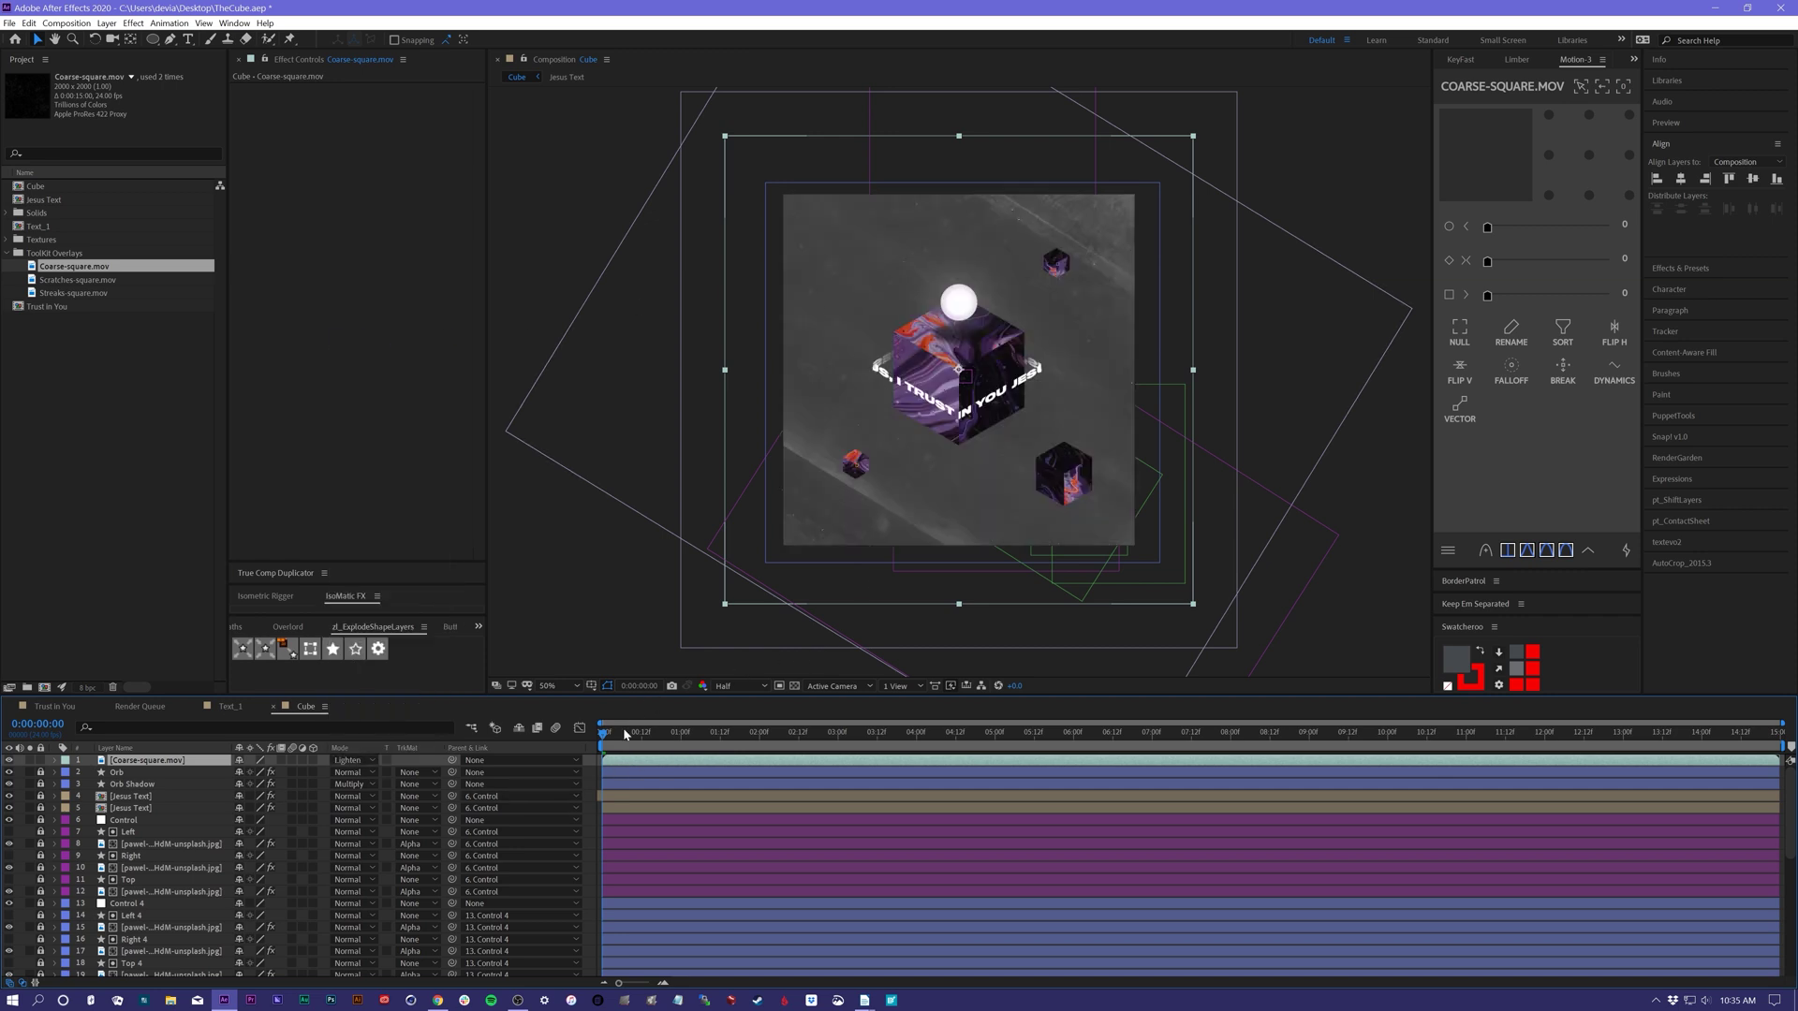
- Preview the Cube composition from about 3 seconds to check the Coarse-square.mov overlay, and return to the start
drag(627, 737, 843, 737)
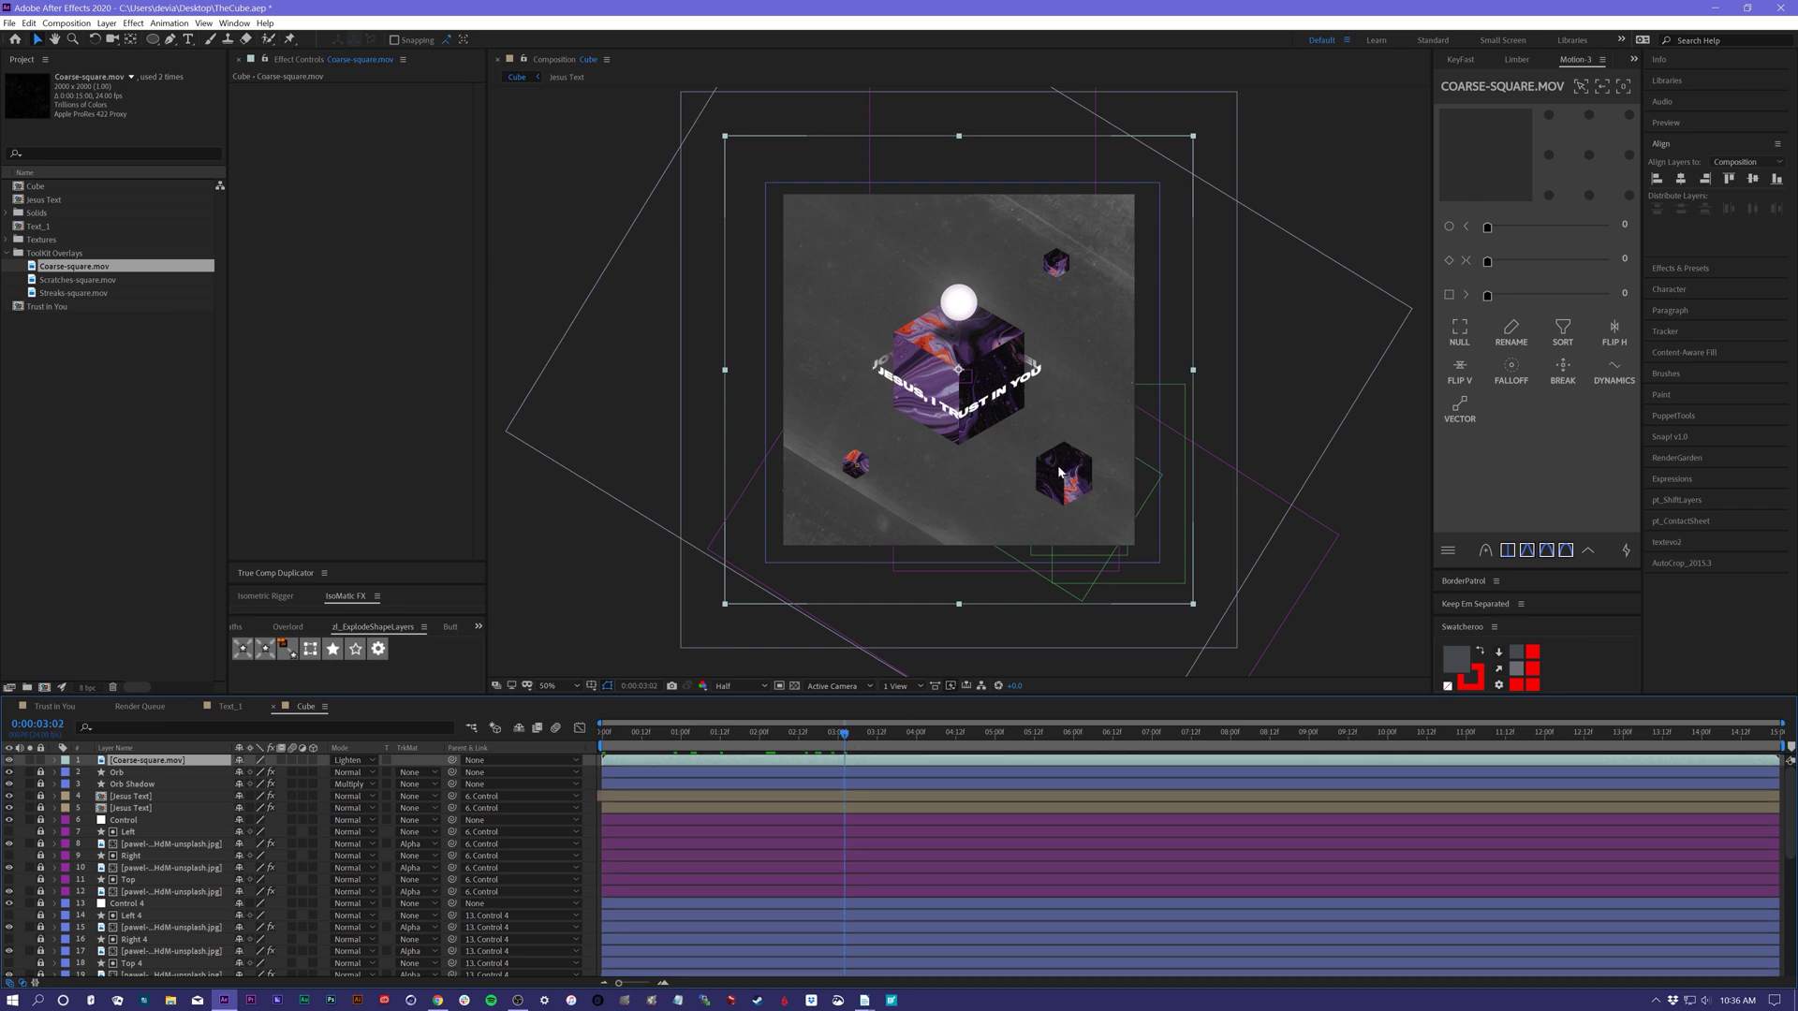
key(space)
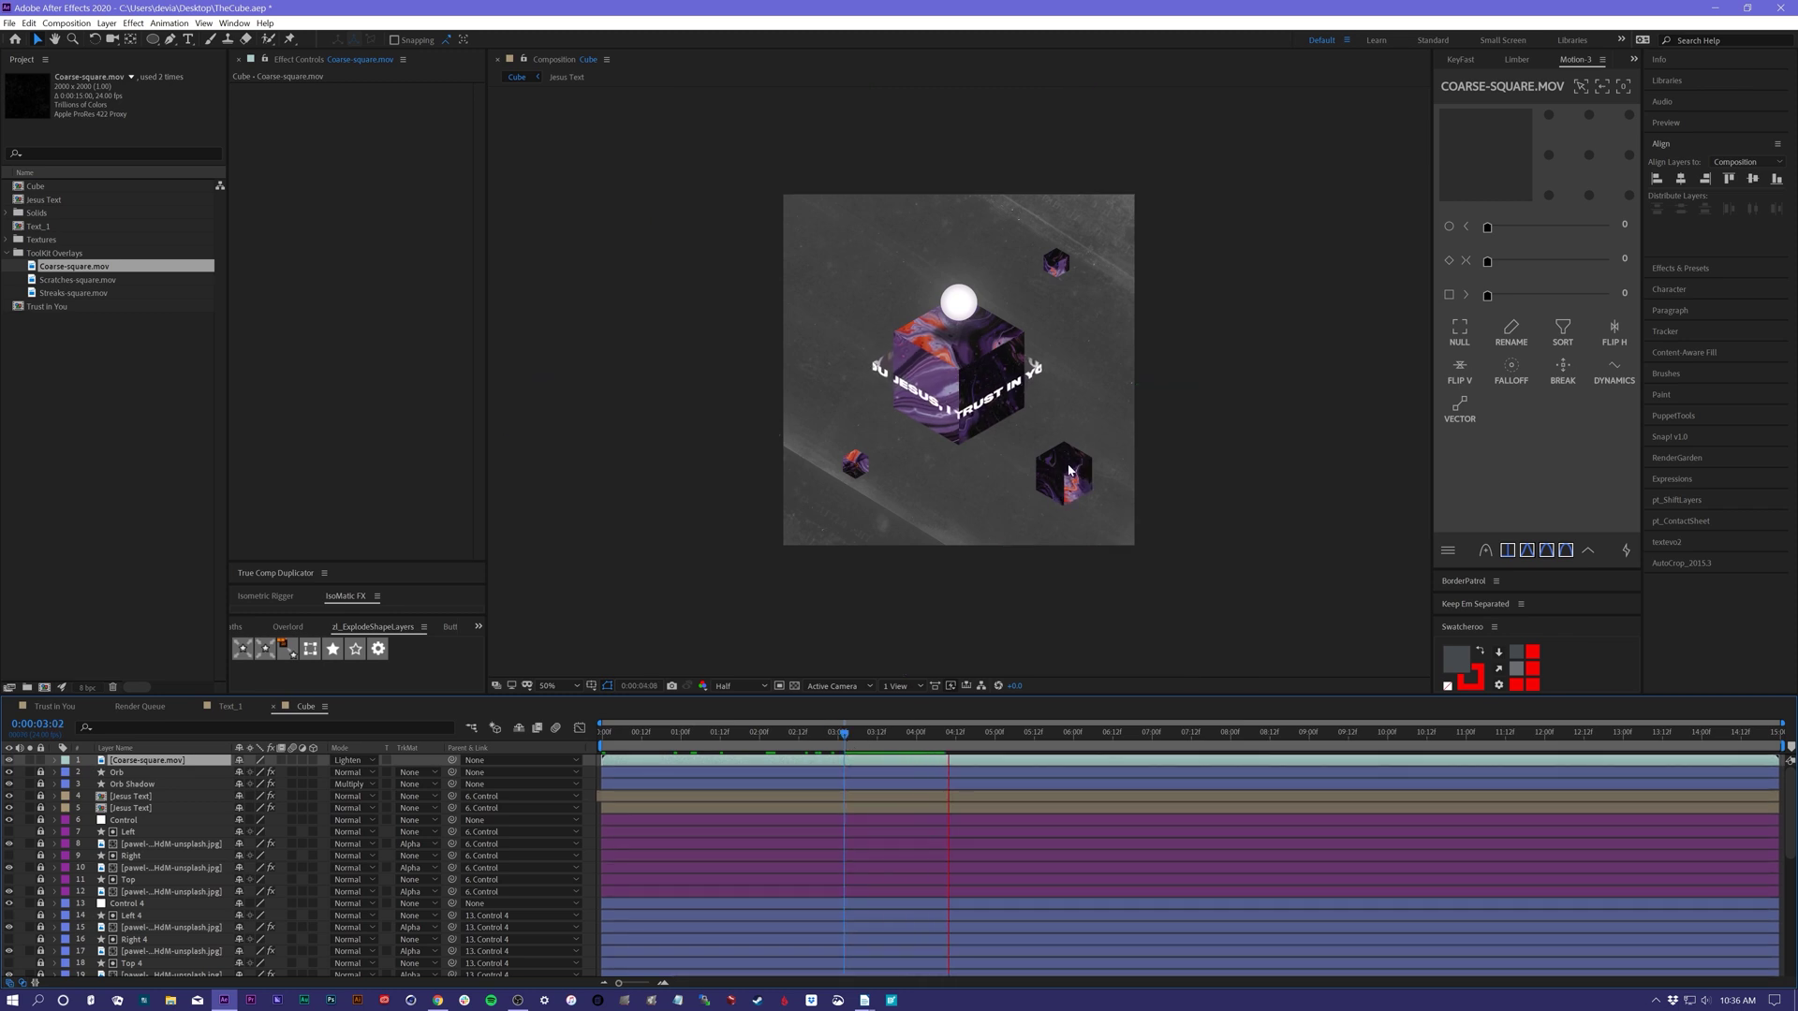
key(space)
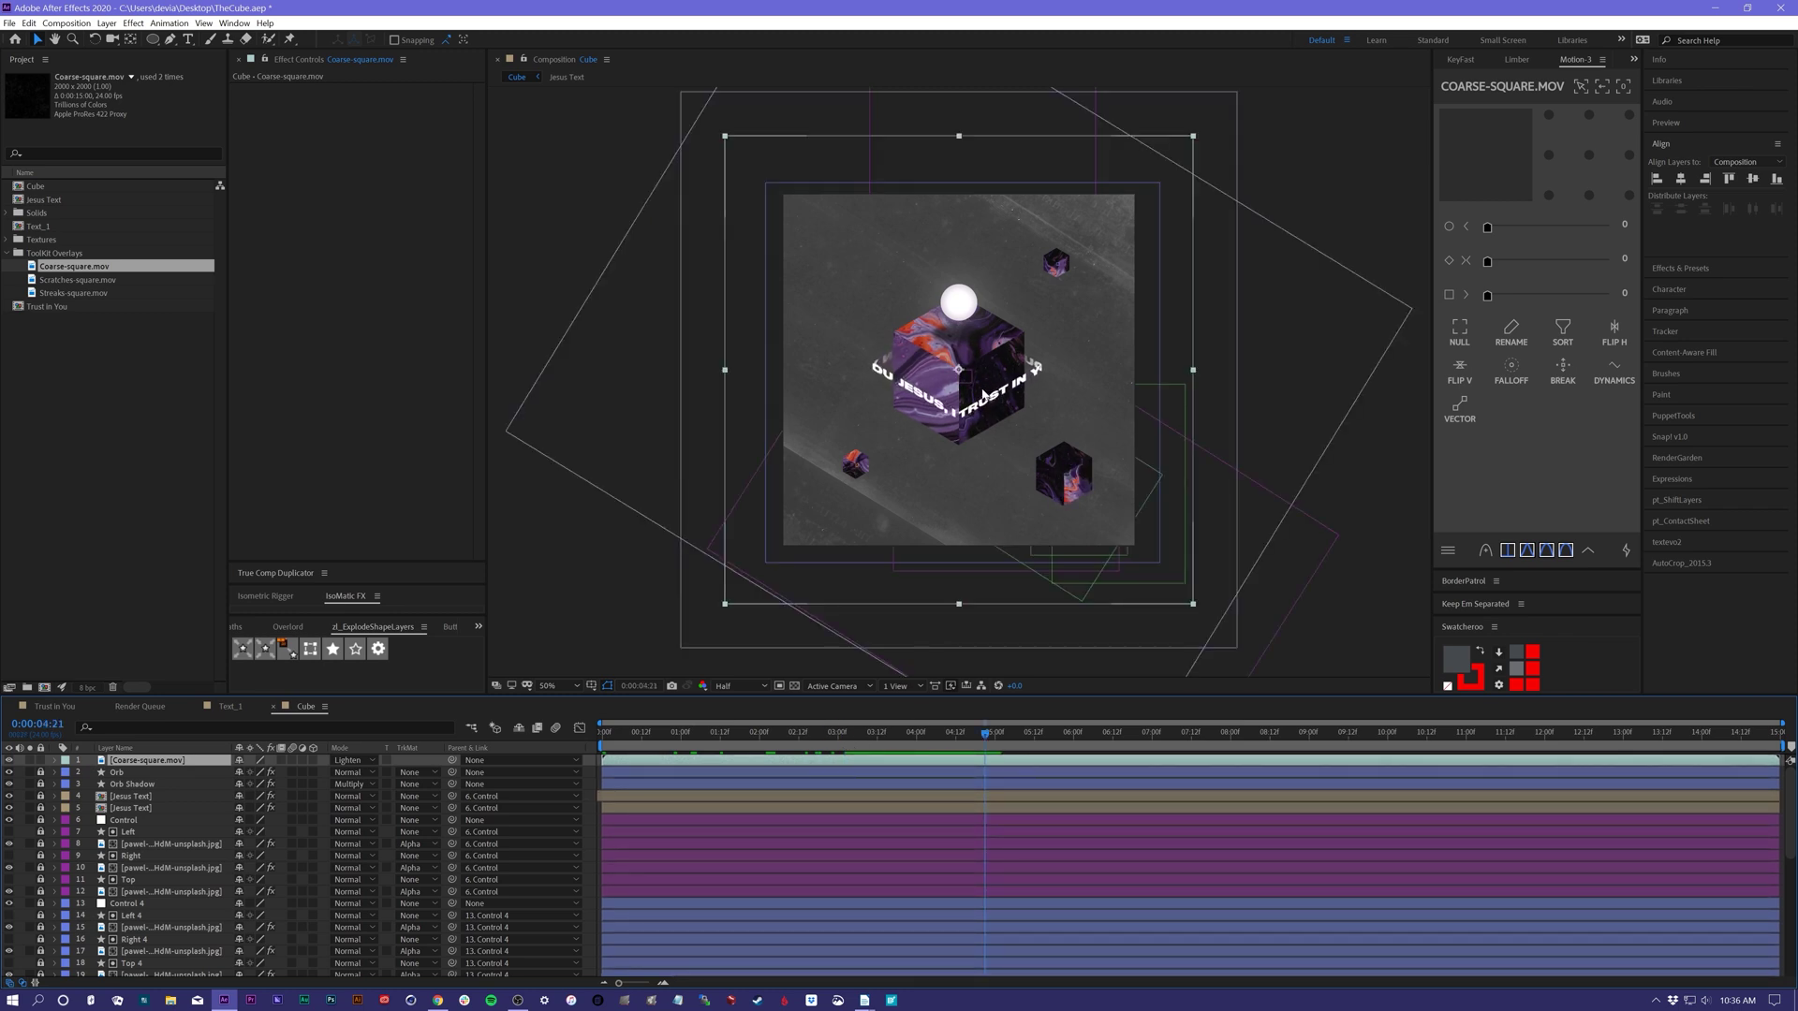
click(604, 744)
- Add Scratches-square.mov as the top layer with 16% opacity and the Soft Light blending mode
drag(70, 281, 138, 763)
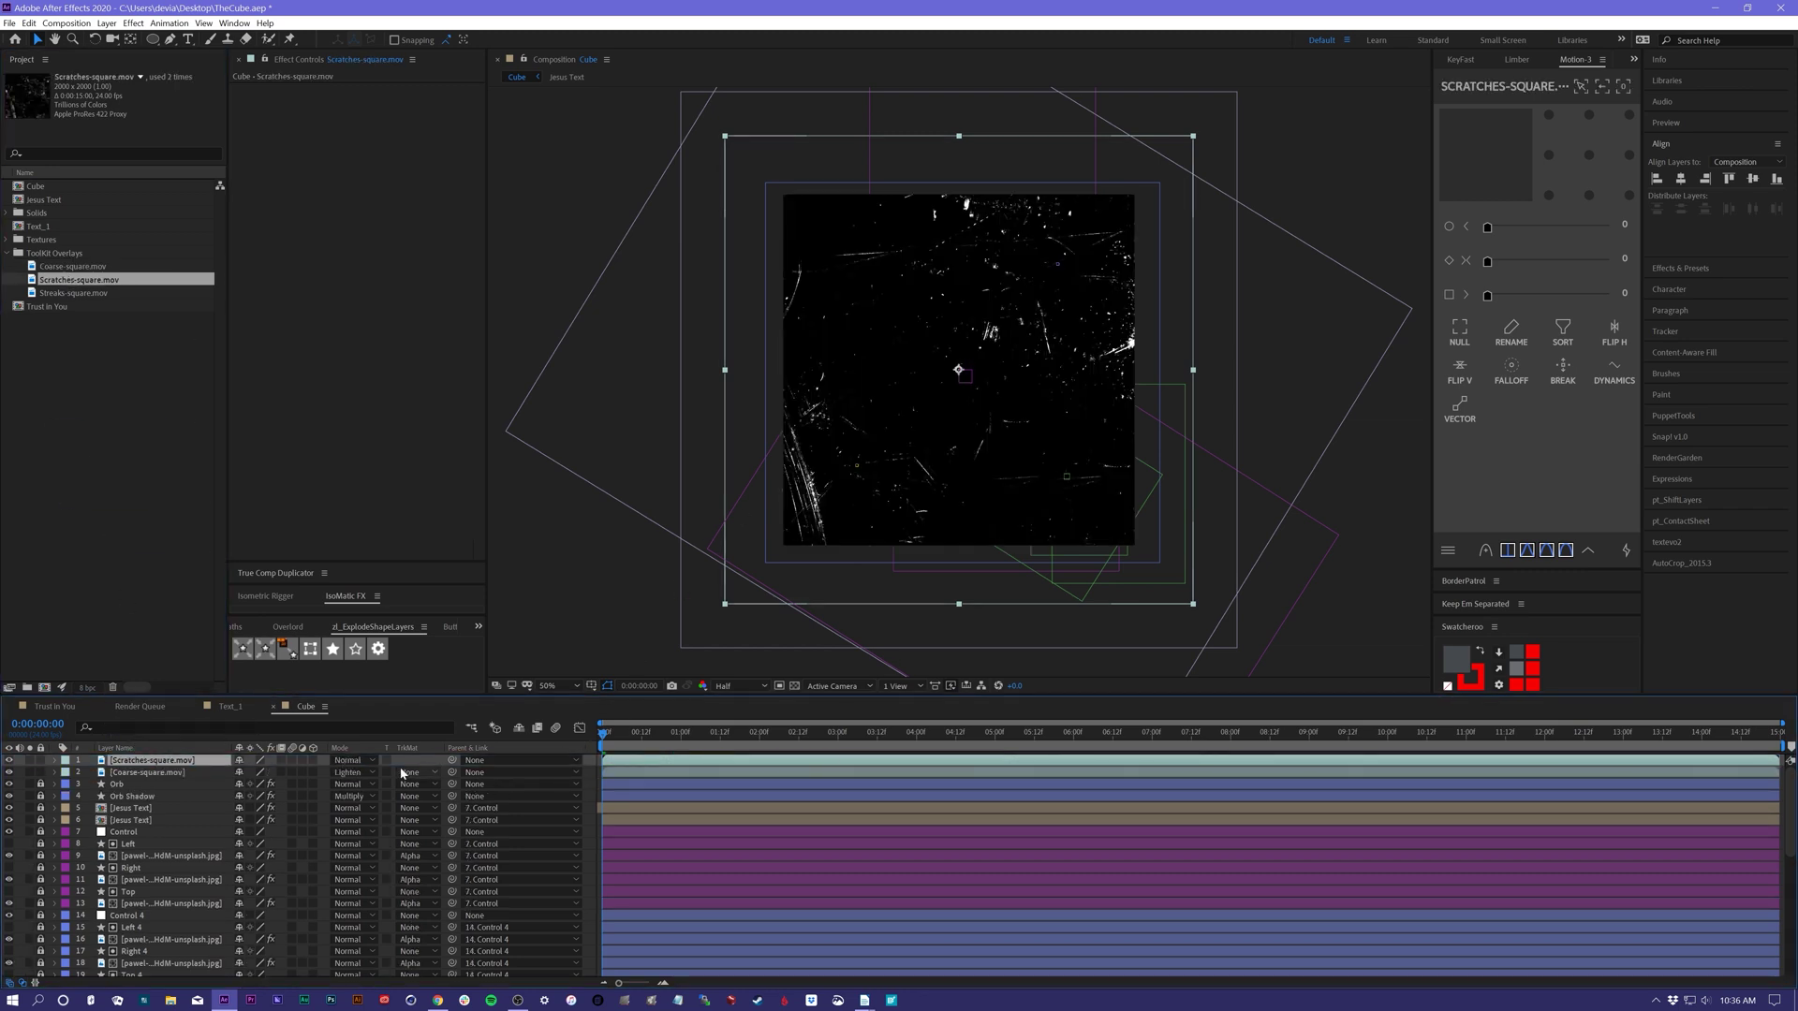
key(t)
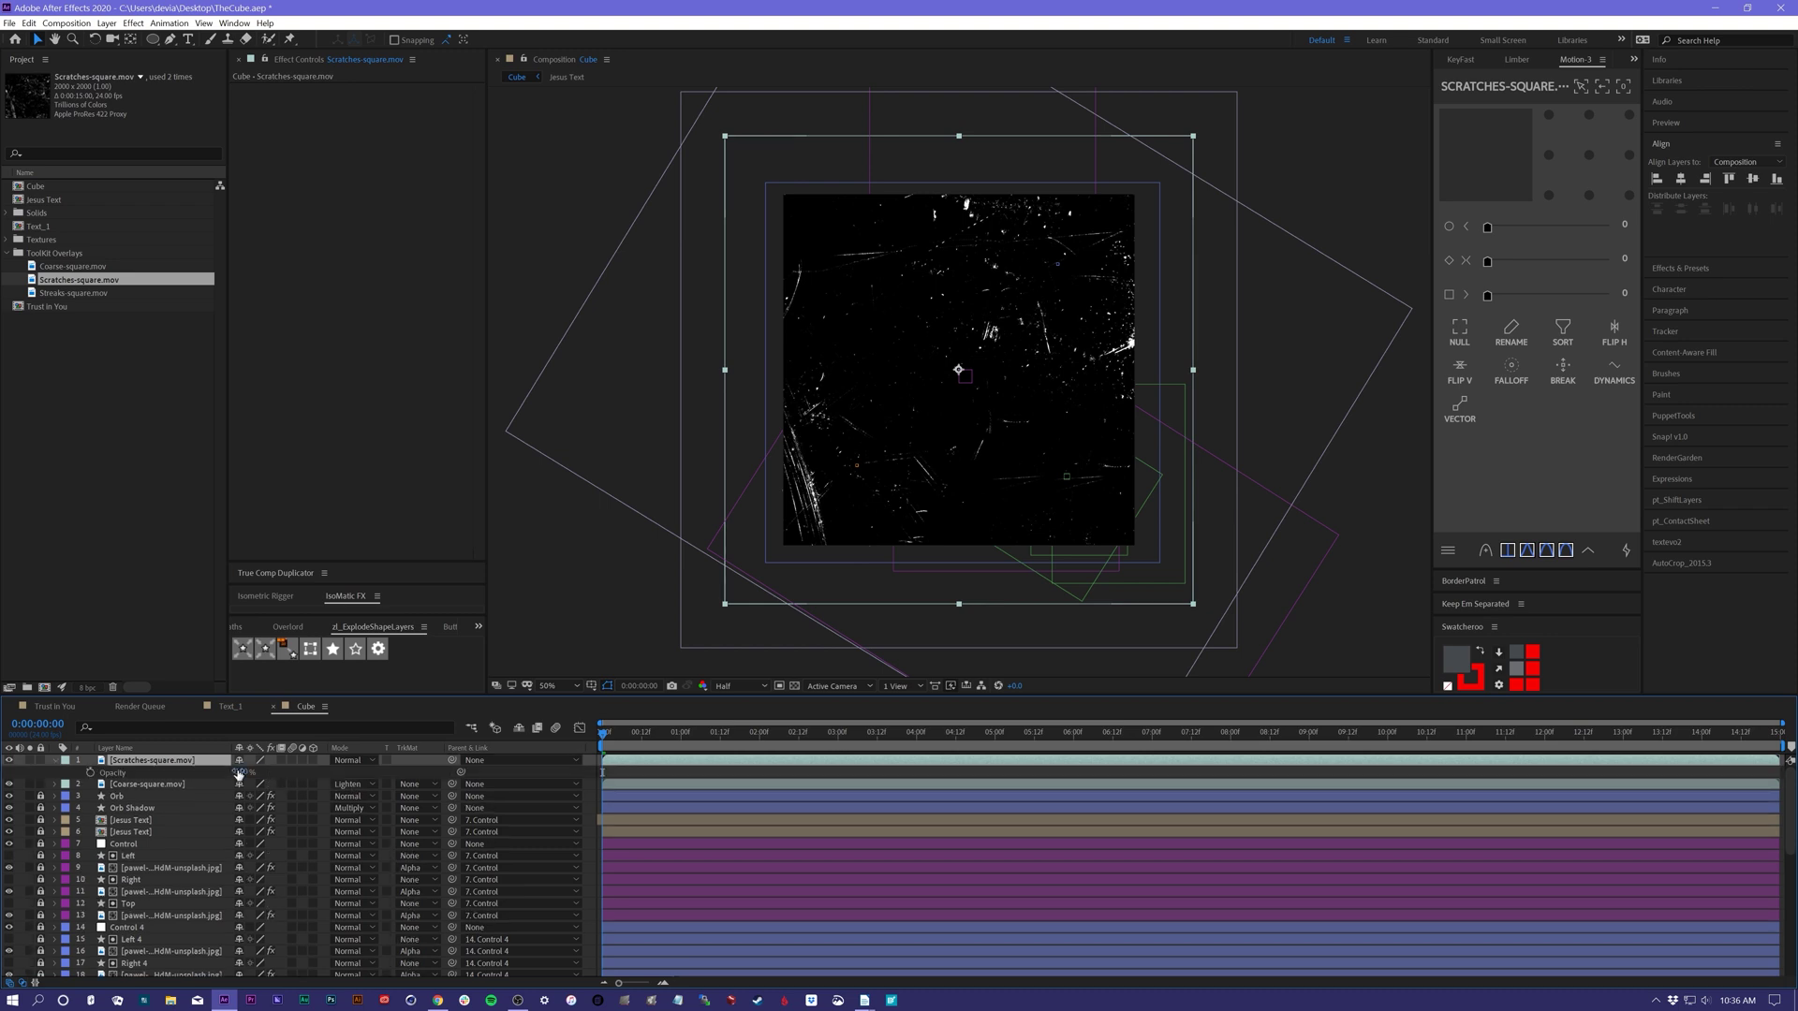
click(240, 772)
text(16)
key(Return)
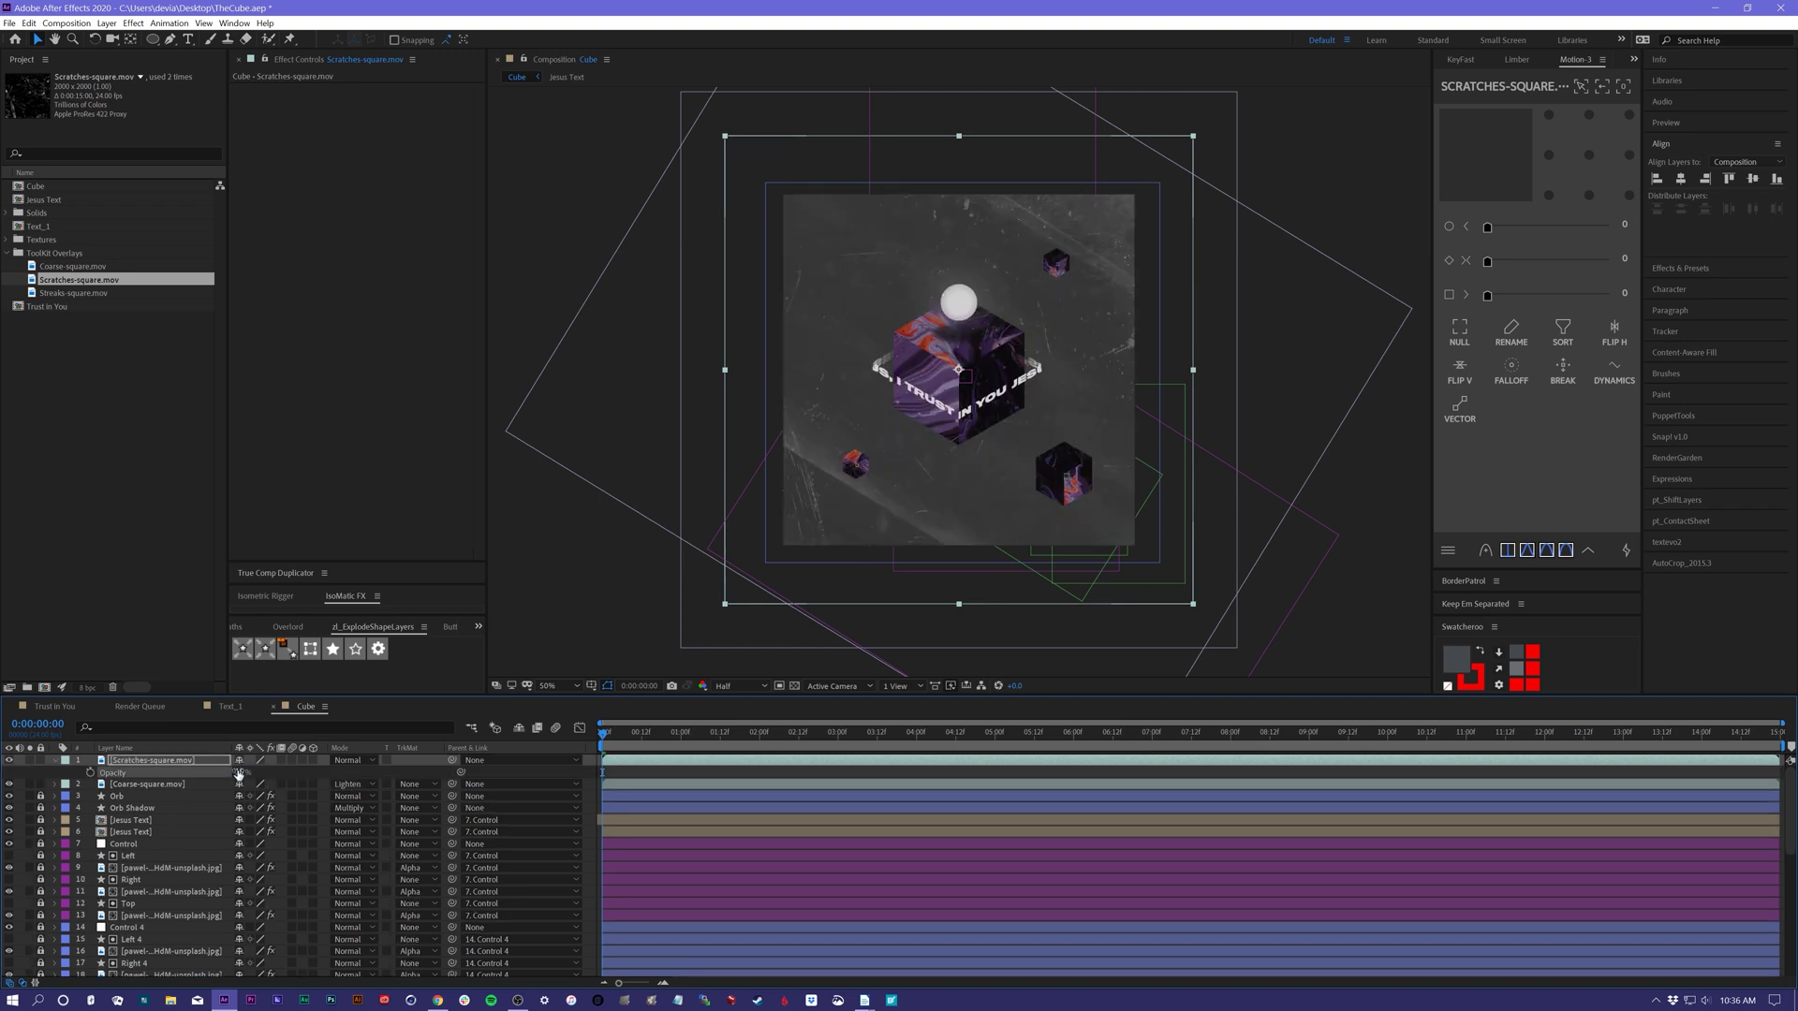
click(350, 760)
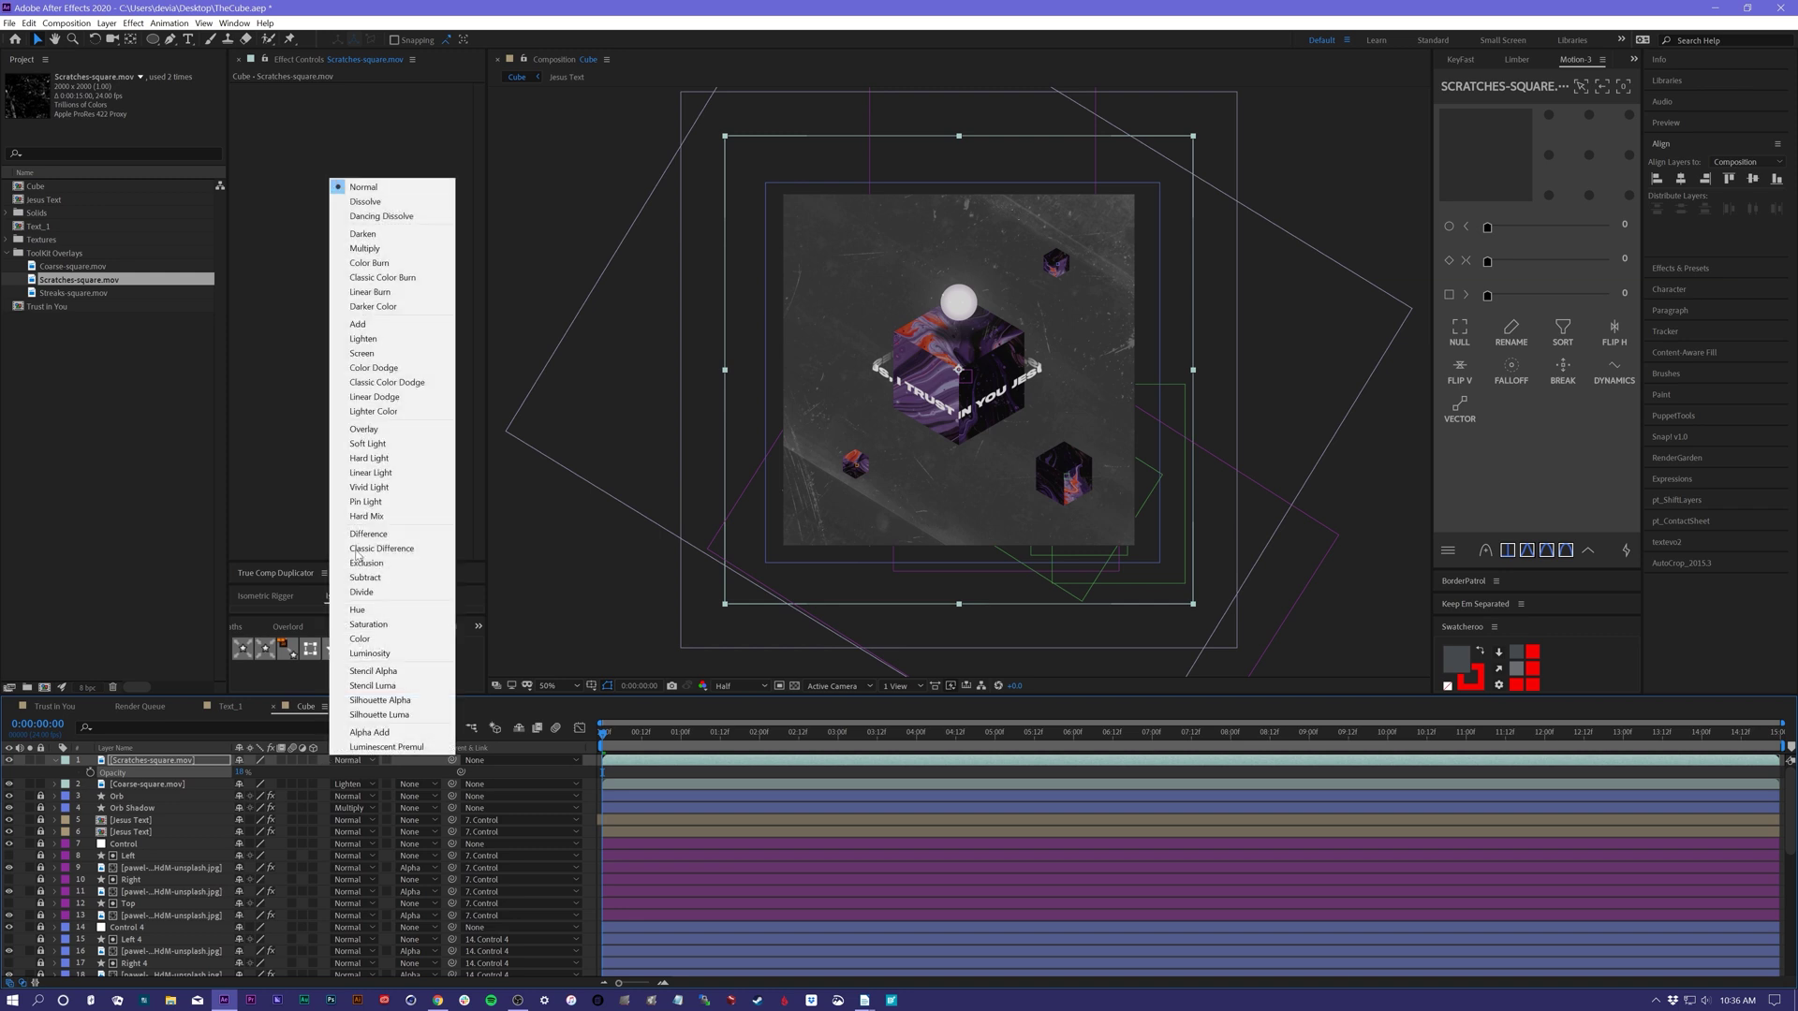
click(362, 444)
drag(641, 739, 1057, 748)
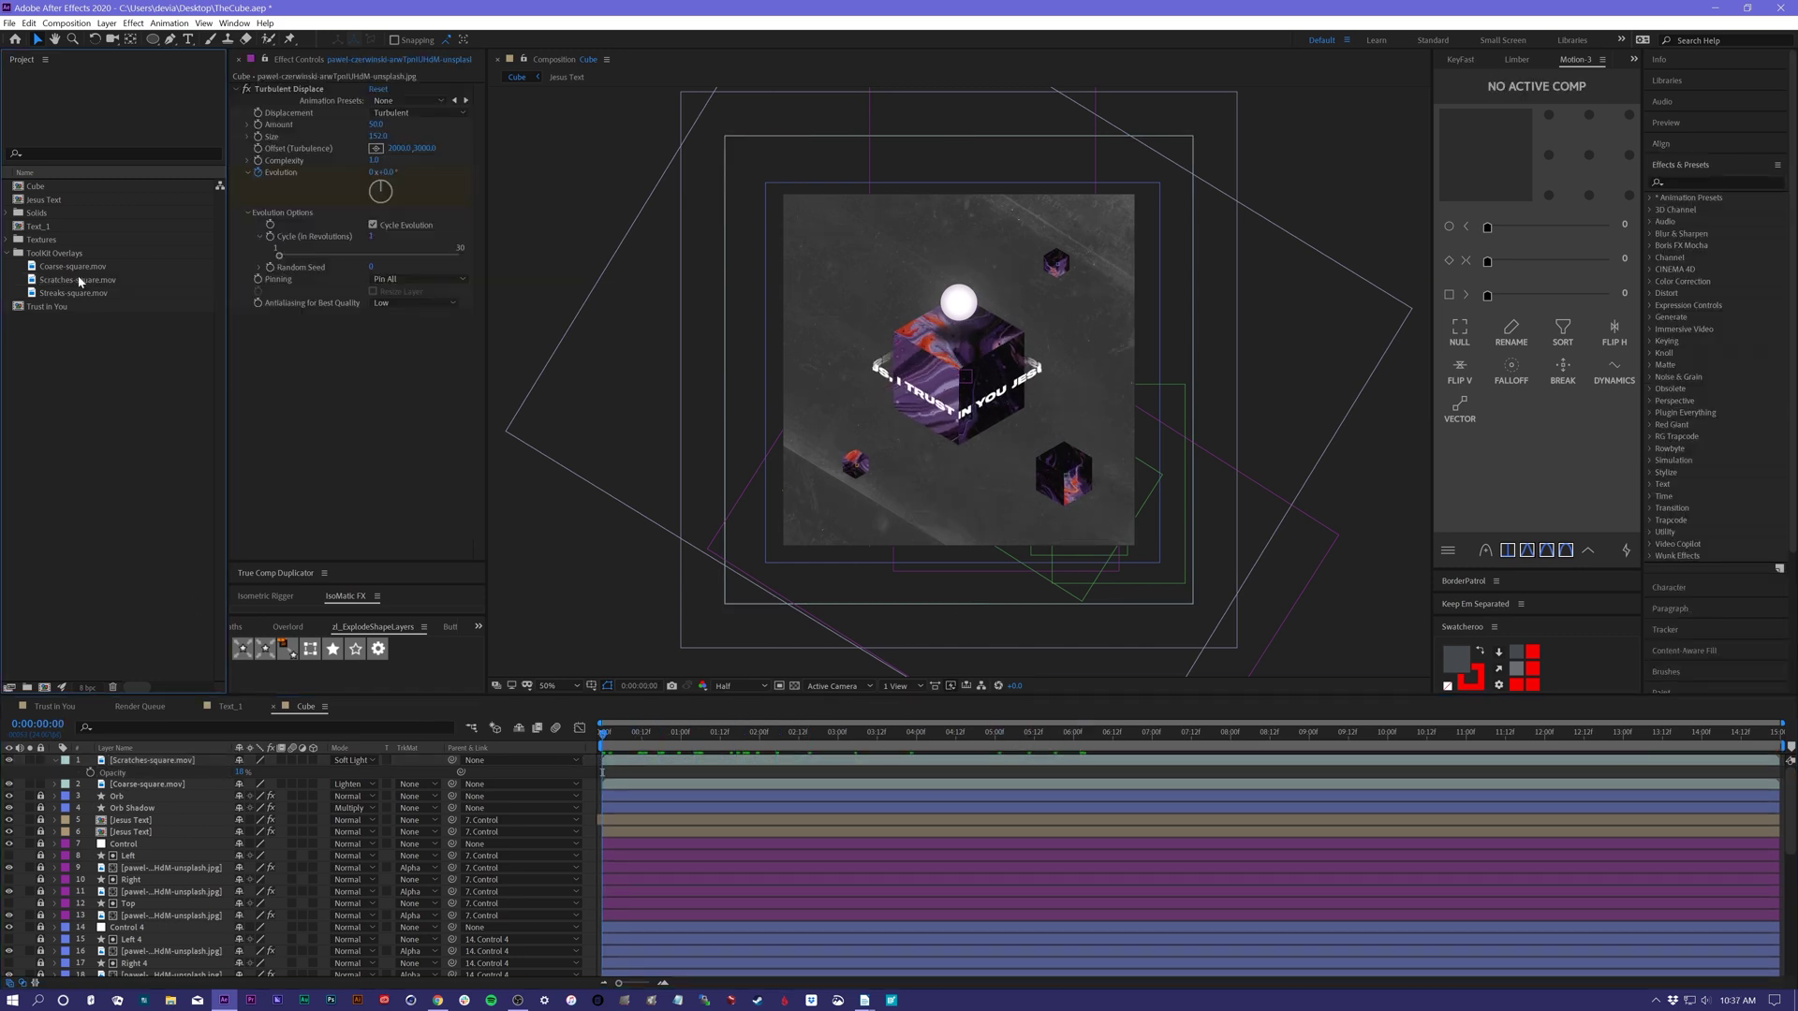
- Add Streaks-square.mov as the top layer and set its blending mode to Soft Light
mouse_move(75, 294)
mouse_down()
mouse_move(149, 782)
mouse_move(142, 758)
mouse_up()
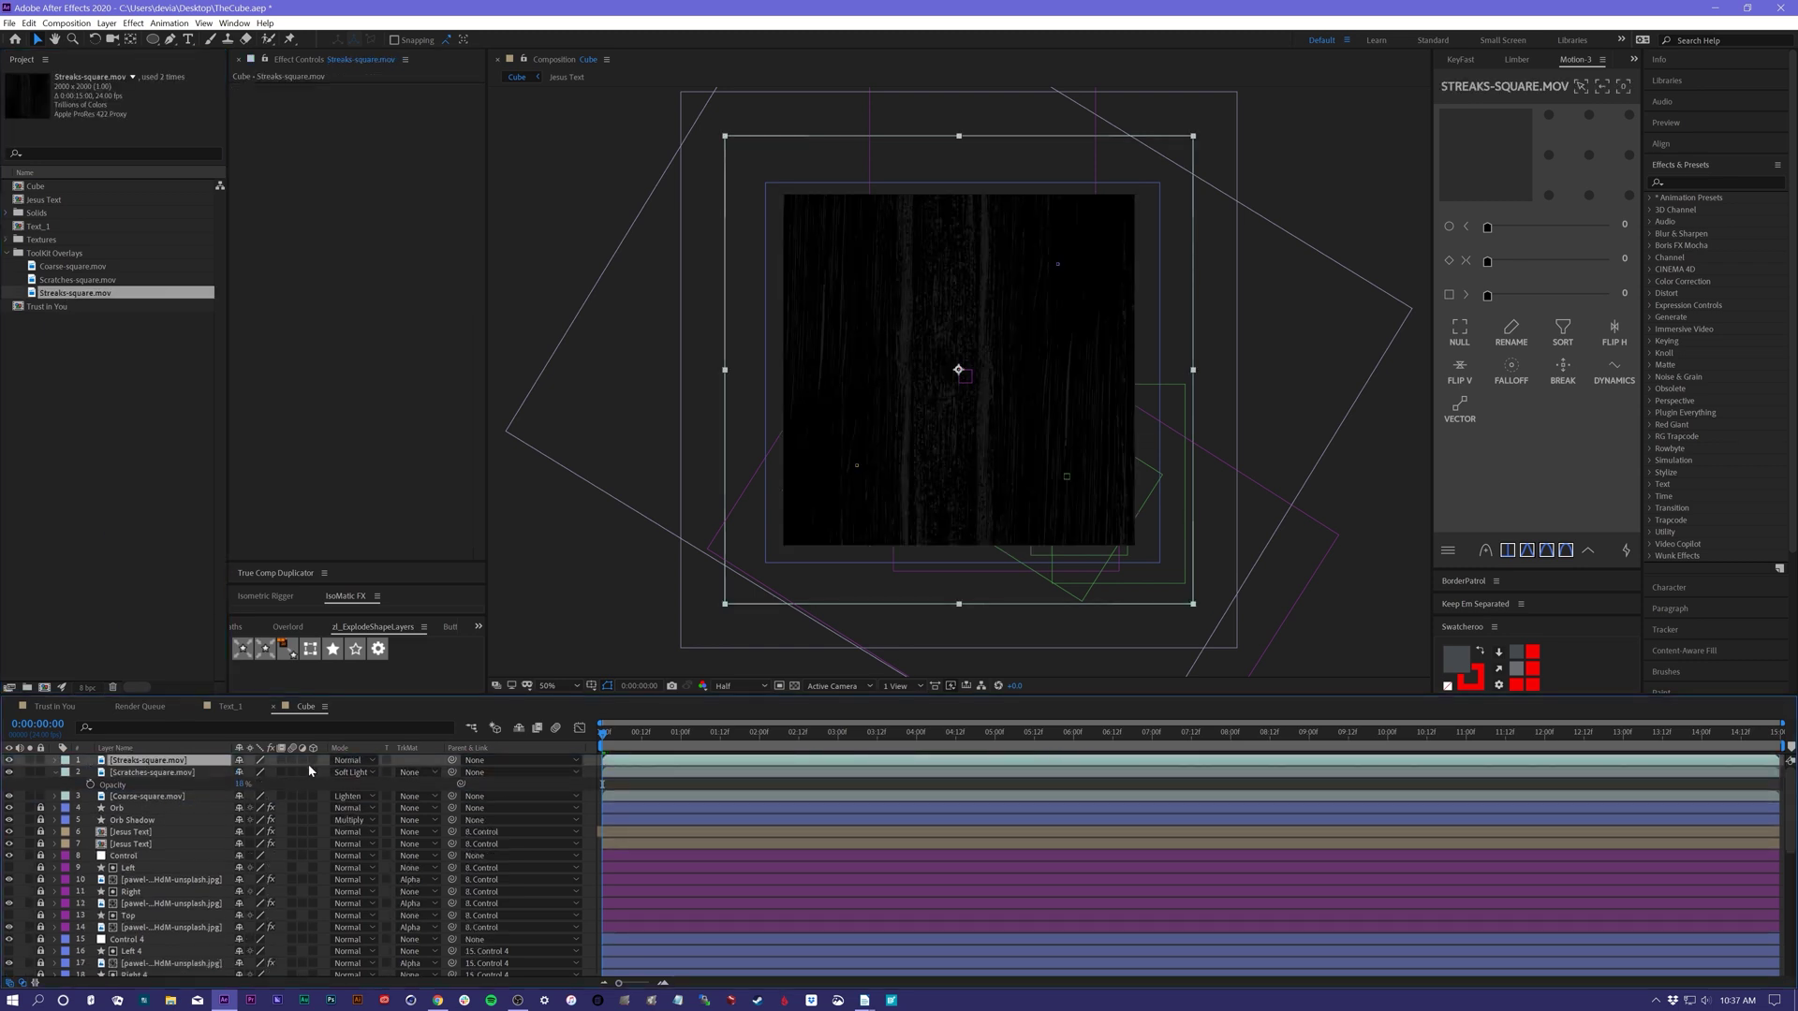
click(351, 766)
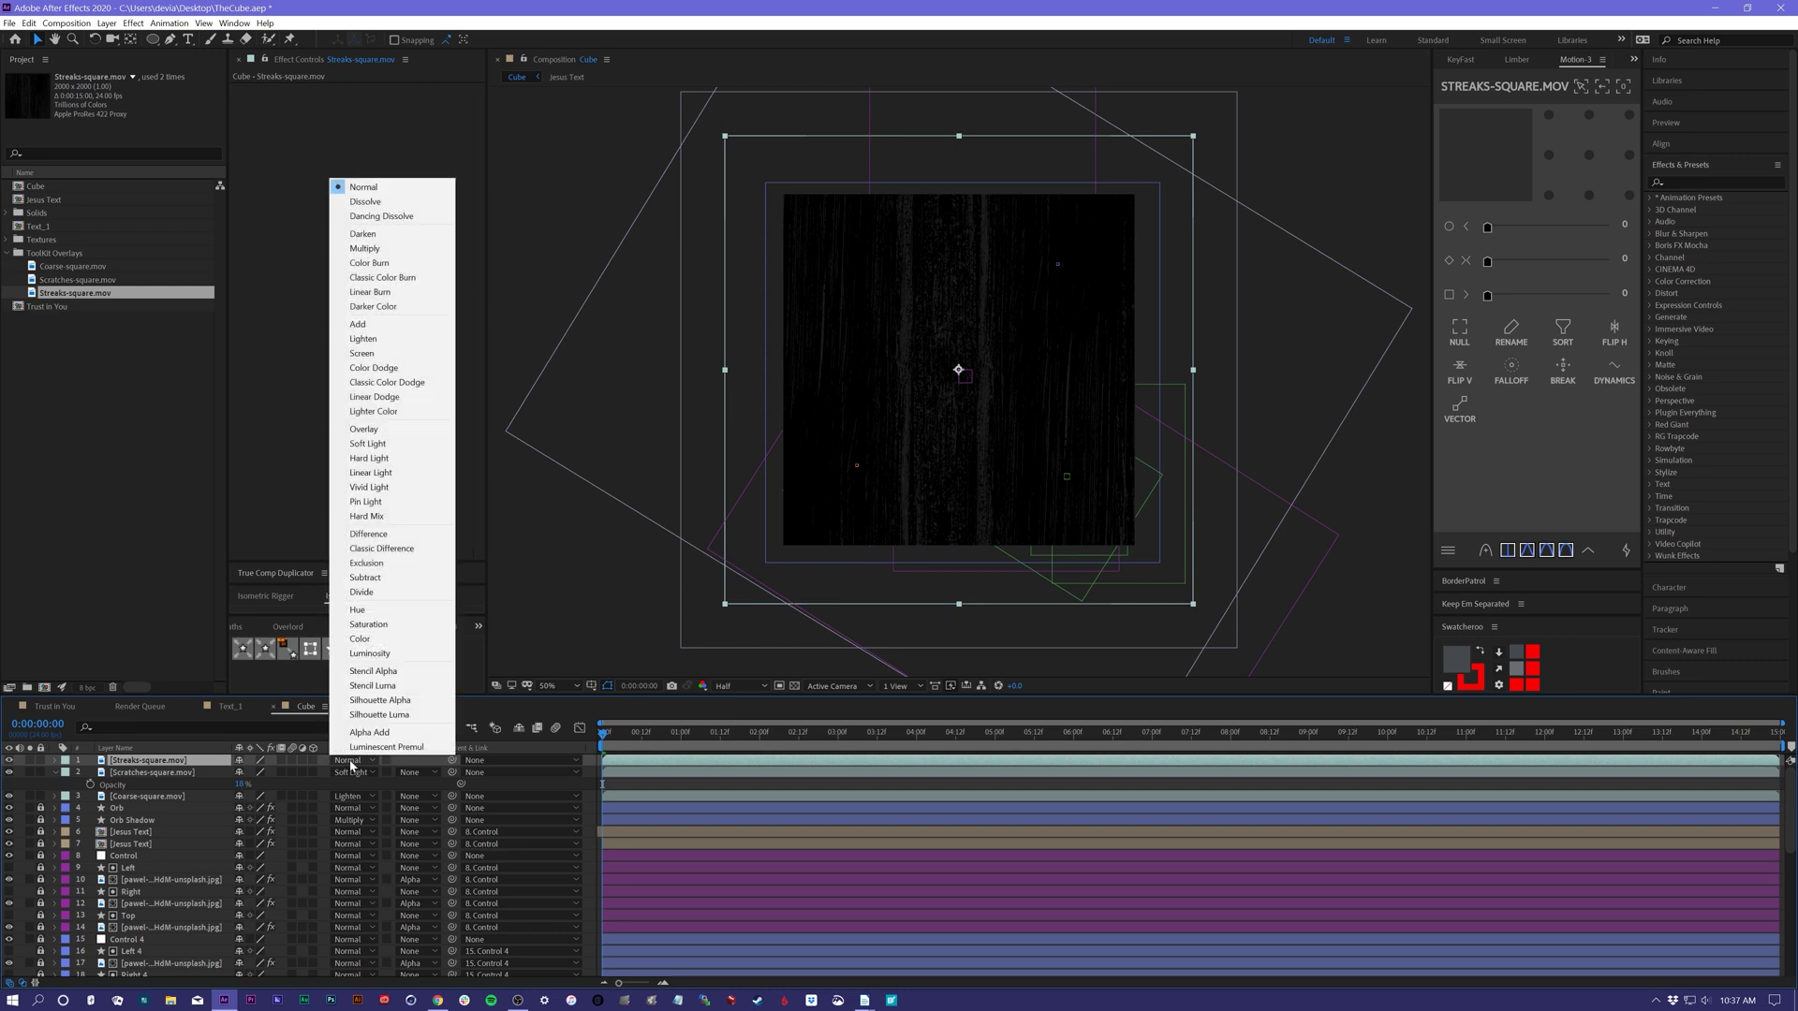
click(386, 448)
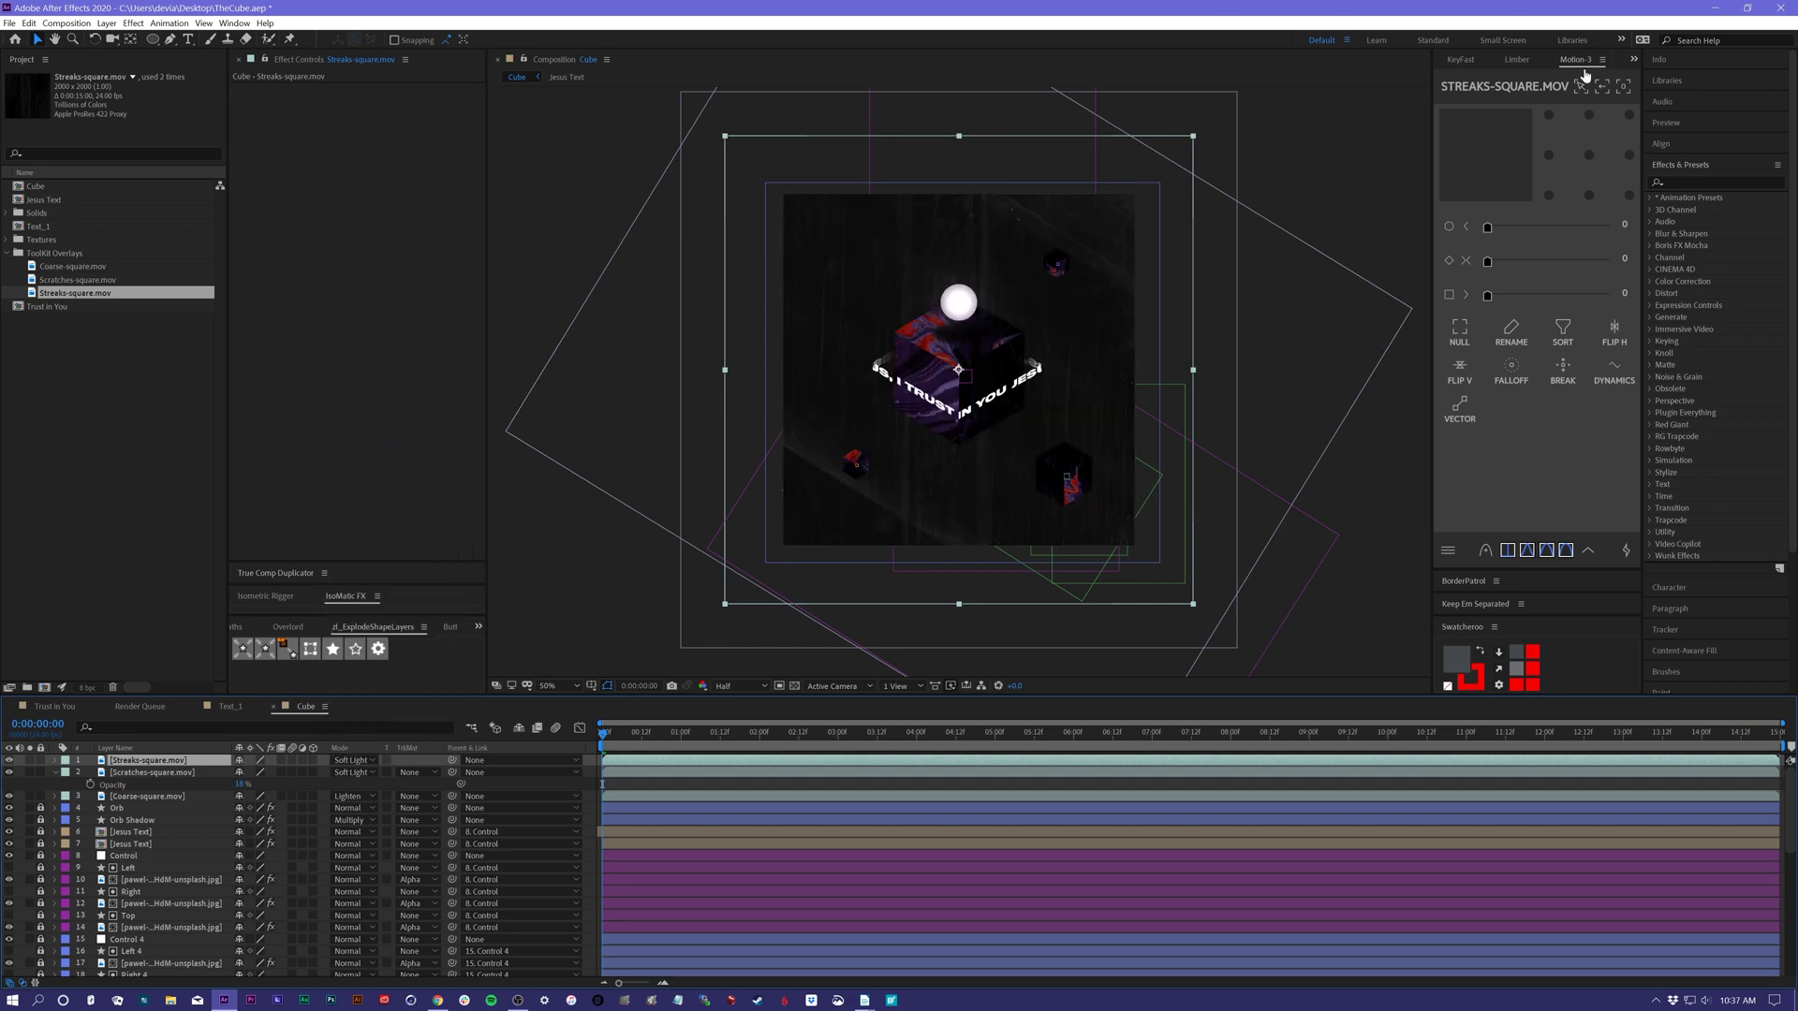
- Find the Unmult animation preset that derives alpha from lightness and apply it to the Streaks-square.mov layer
click(1675, 169)
click(1679, 183)
text(unmult)
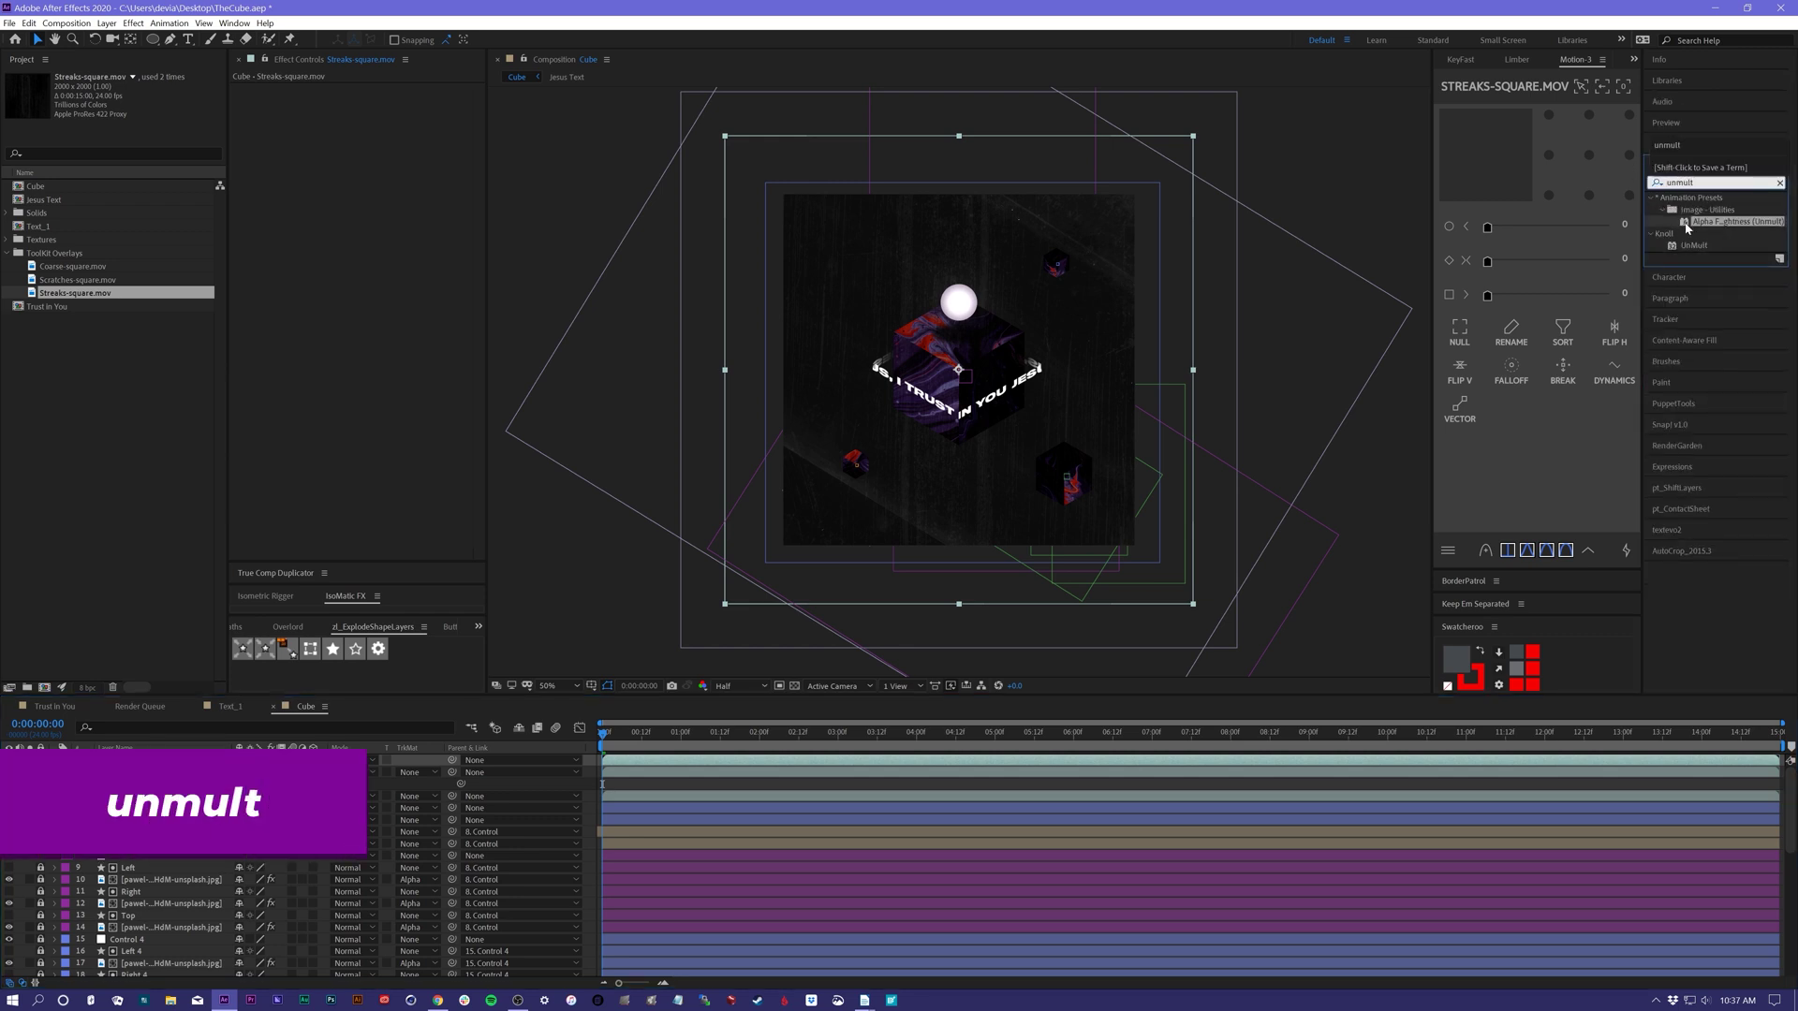
double_click(1686, 225)
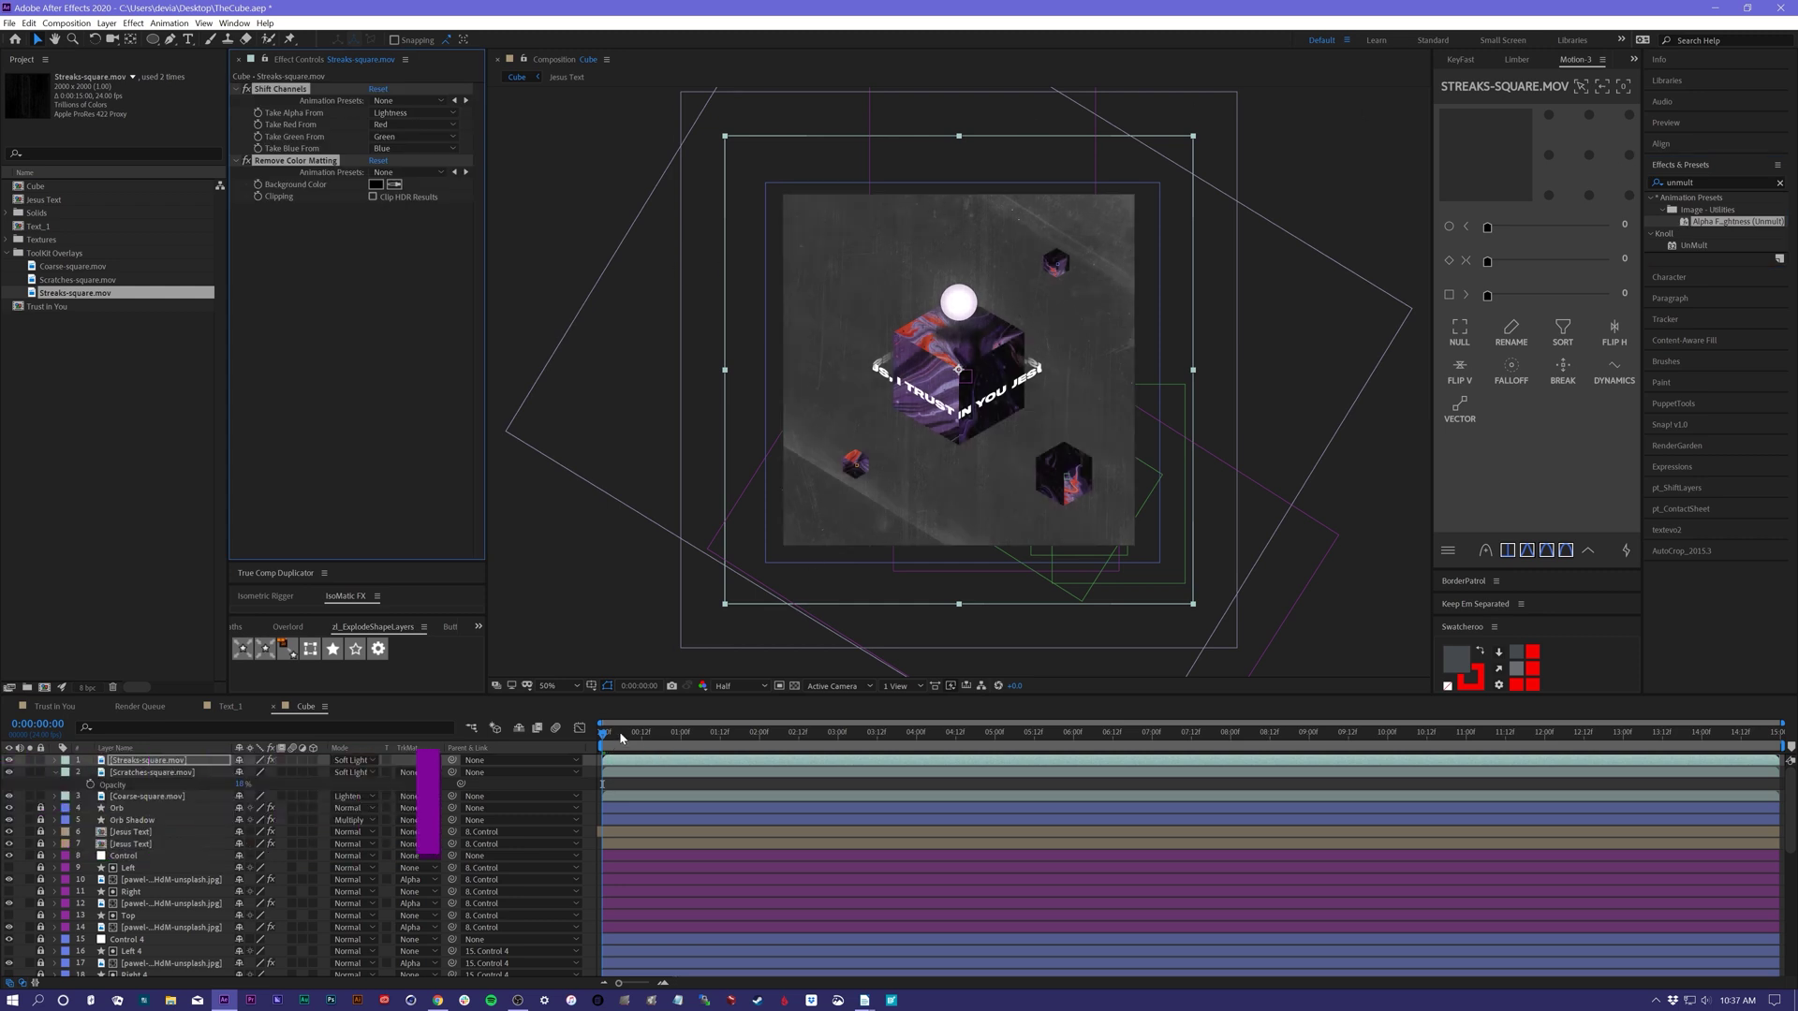
- Preview the composition with all three overlays, and return to the start with no layer selected
drag(616, 736, 893, 739)
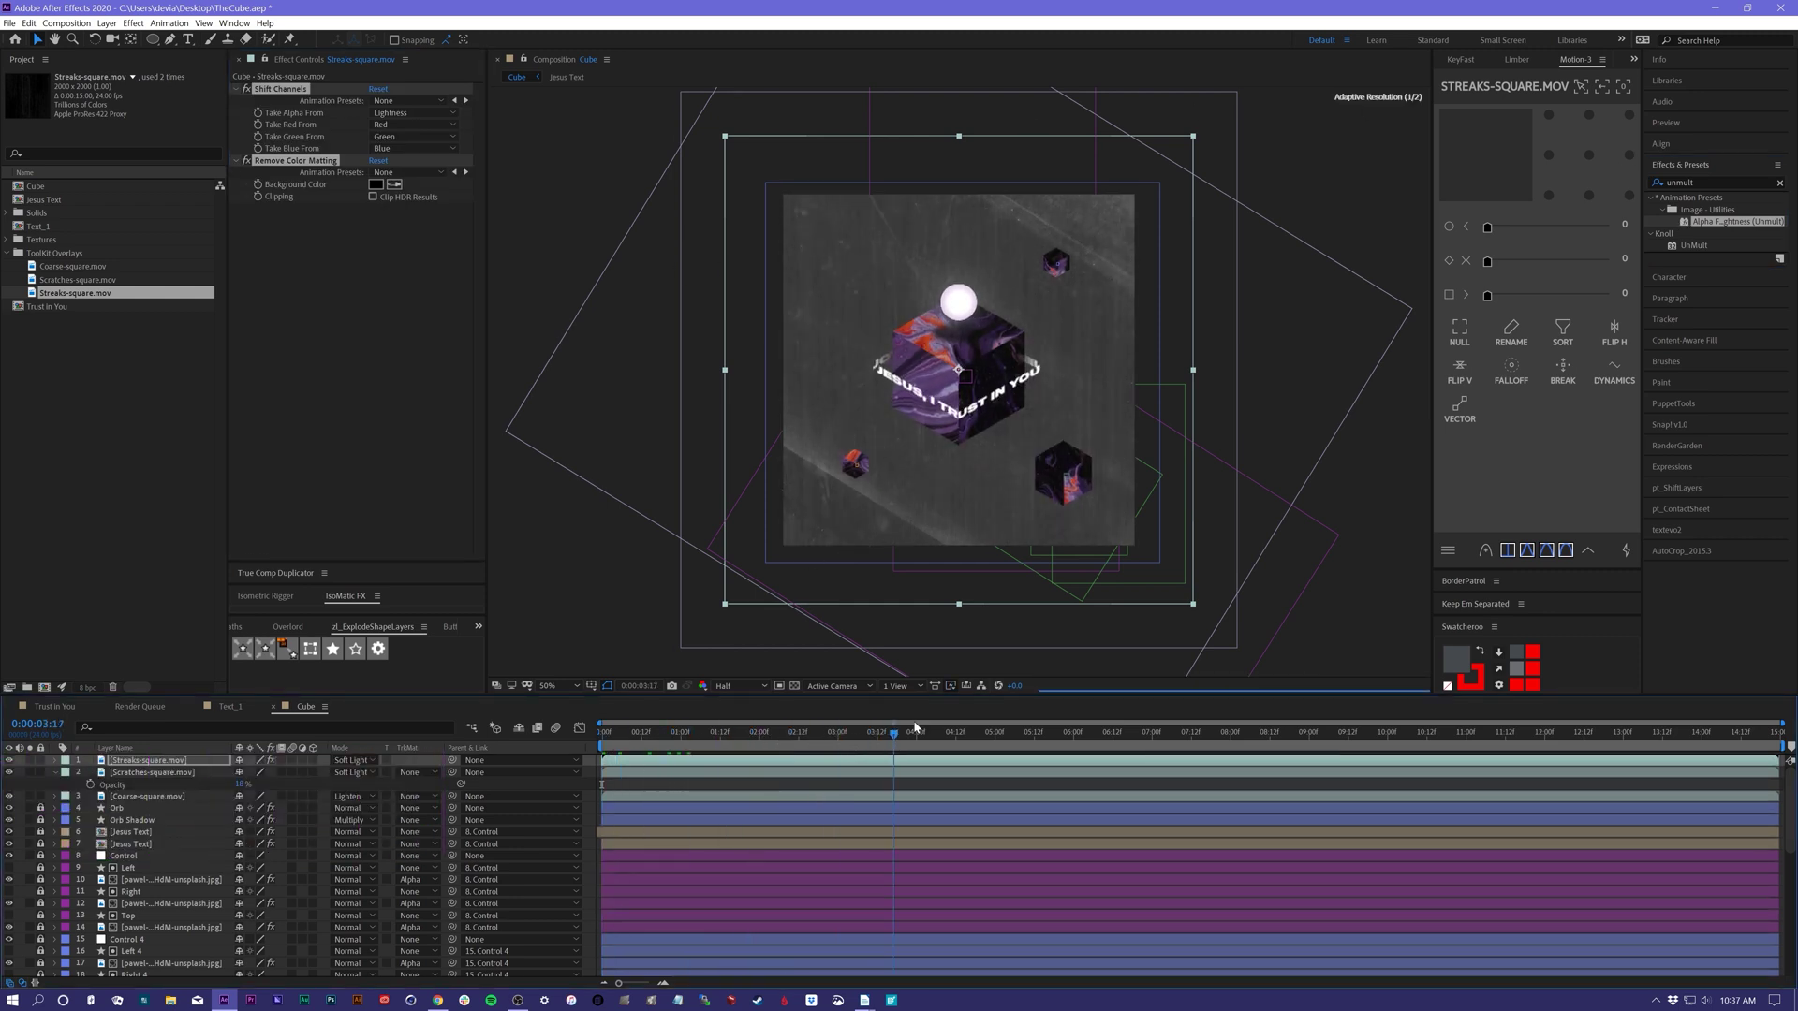
key(space)
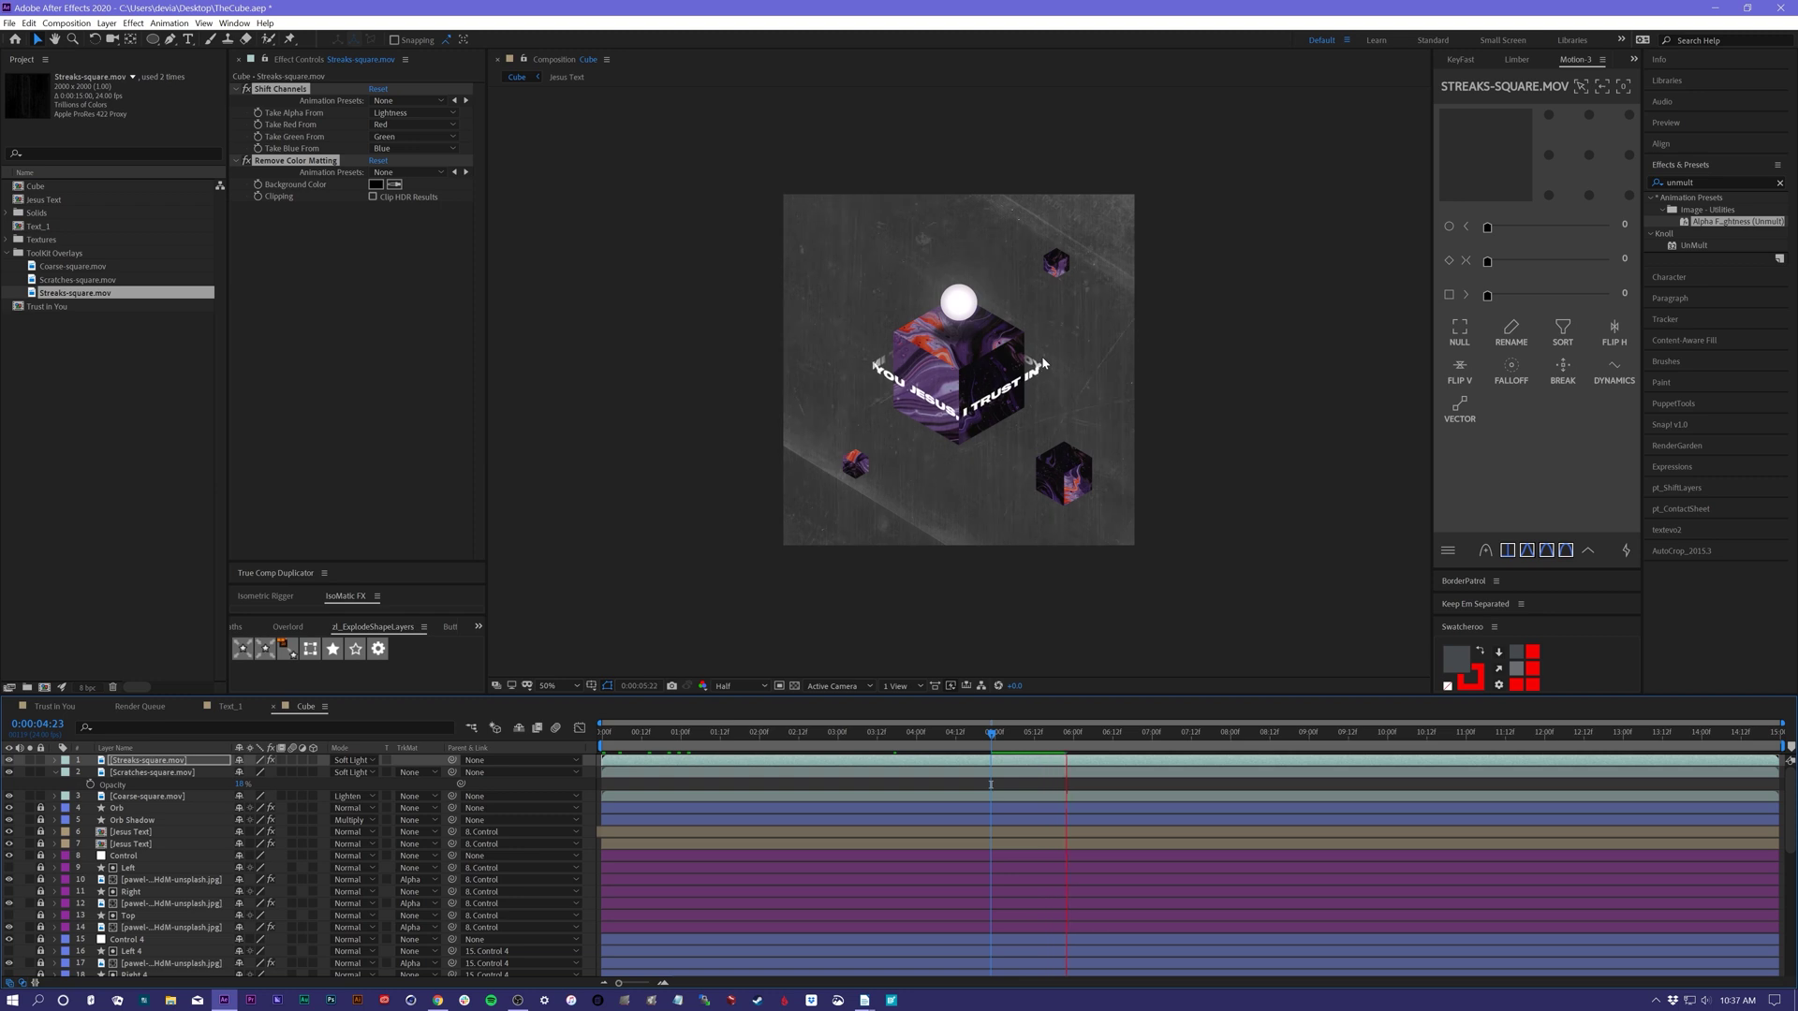
click(115, 756)
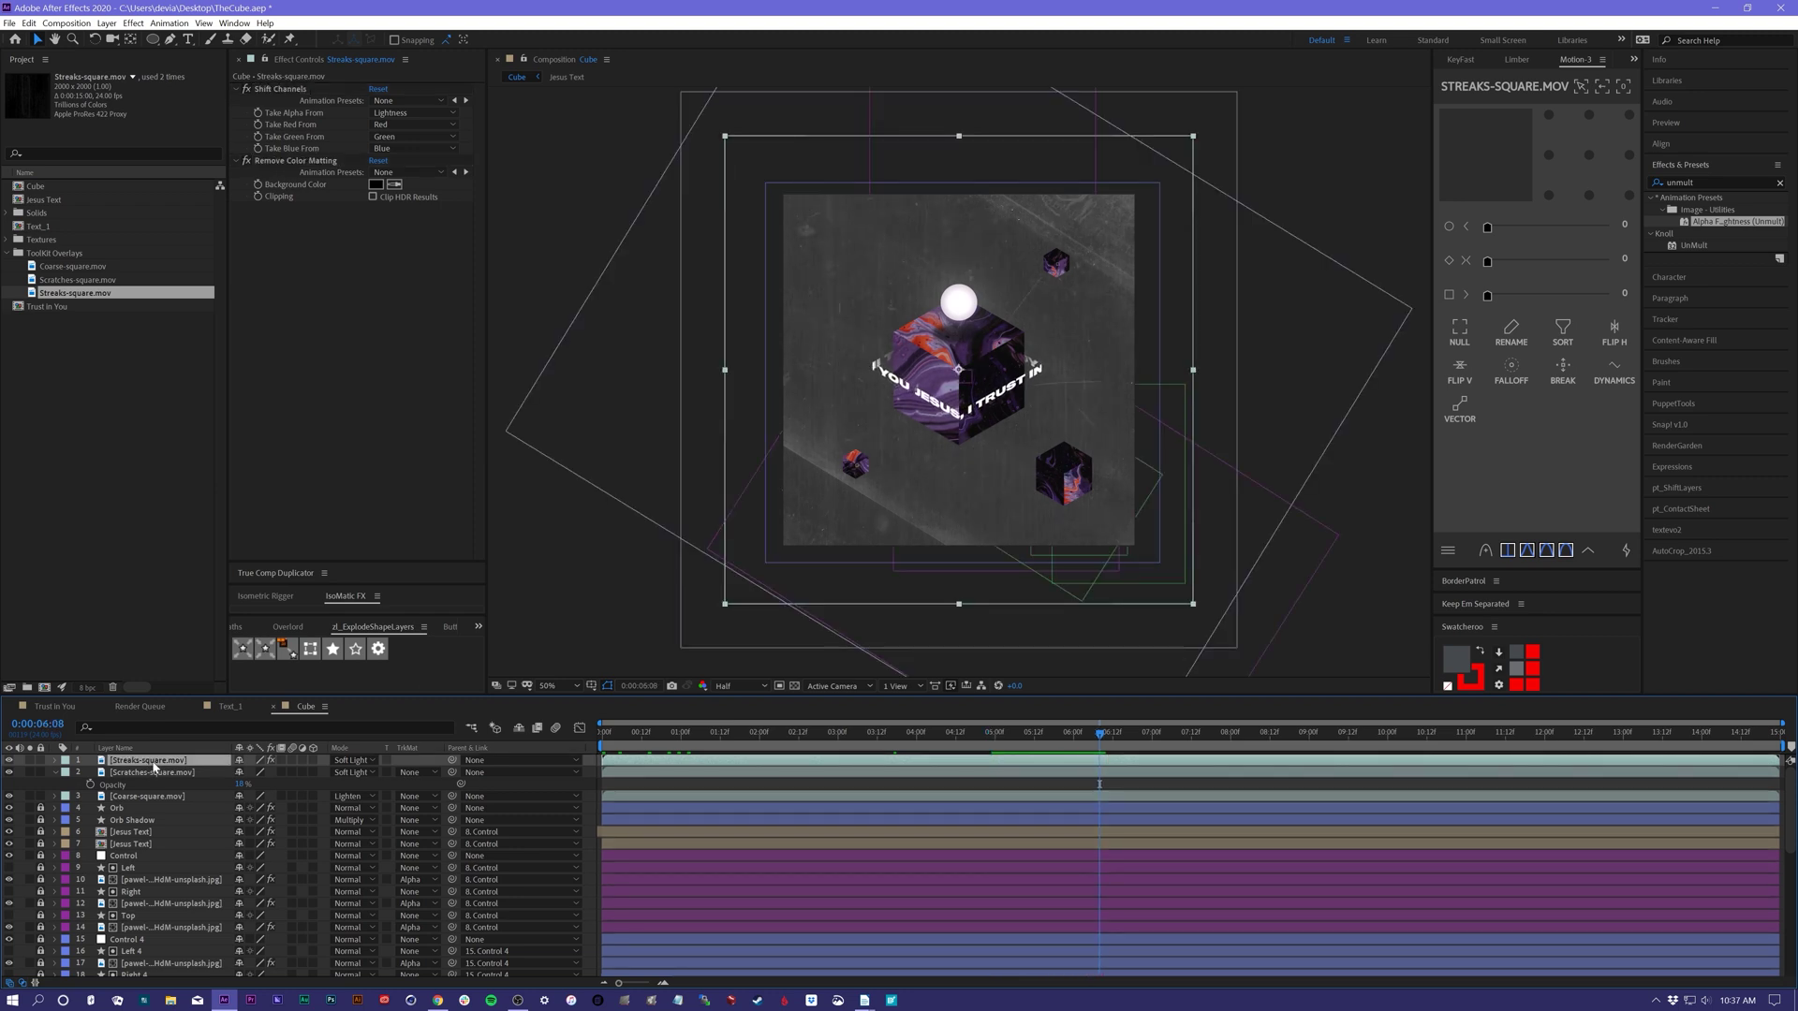
key(F2)
drag(611, 734, 560, 746)
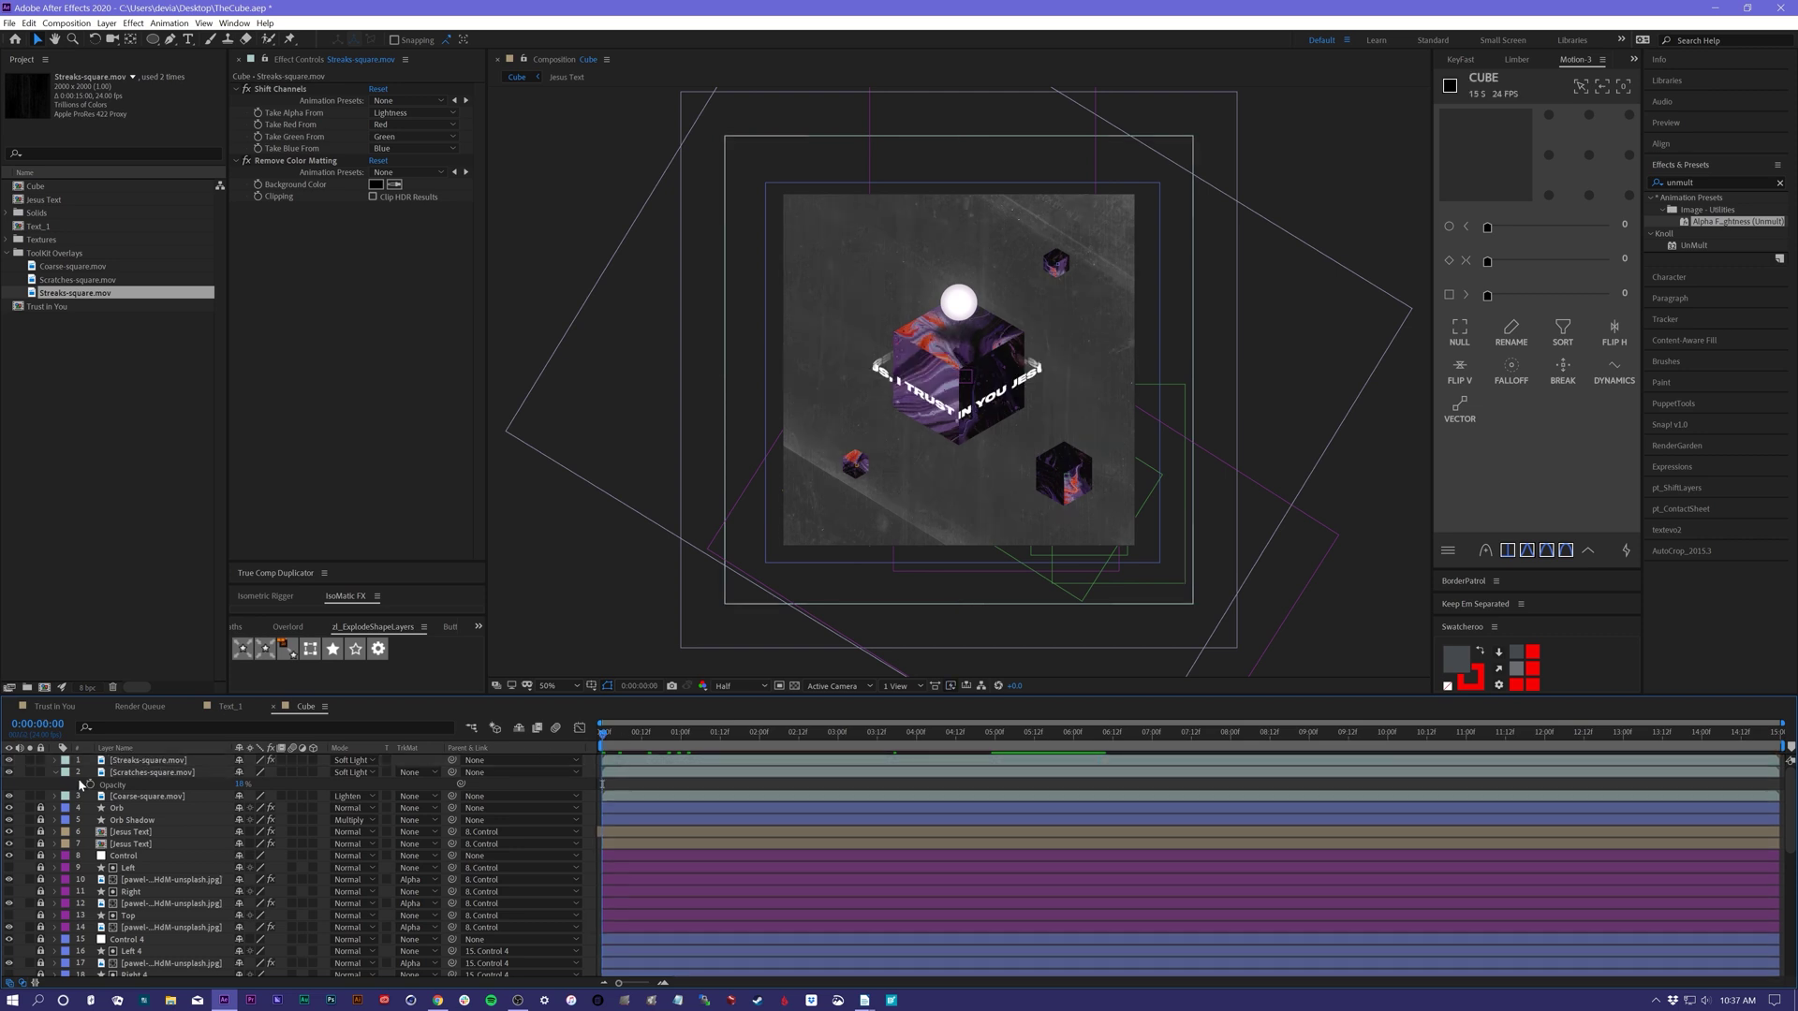
- Create an adjustment layer above all the overlays and name it Transform
click(56, 772)
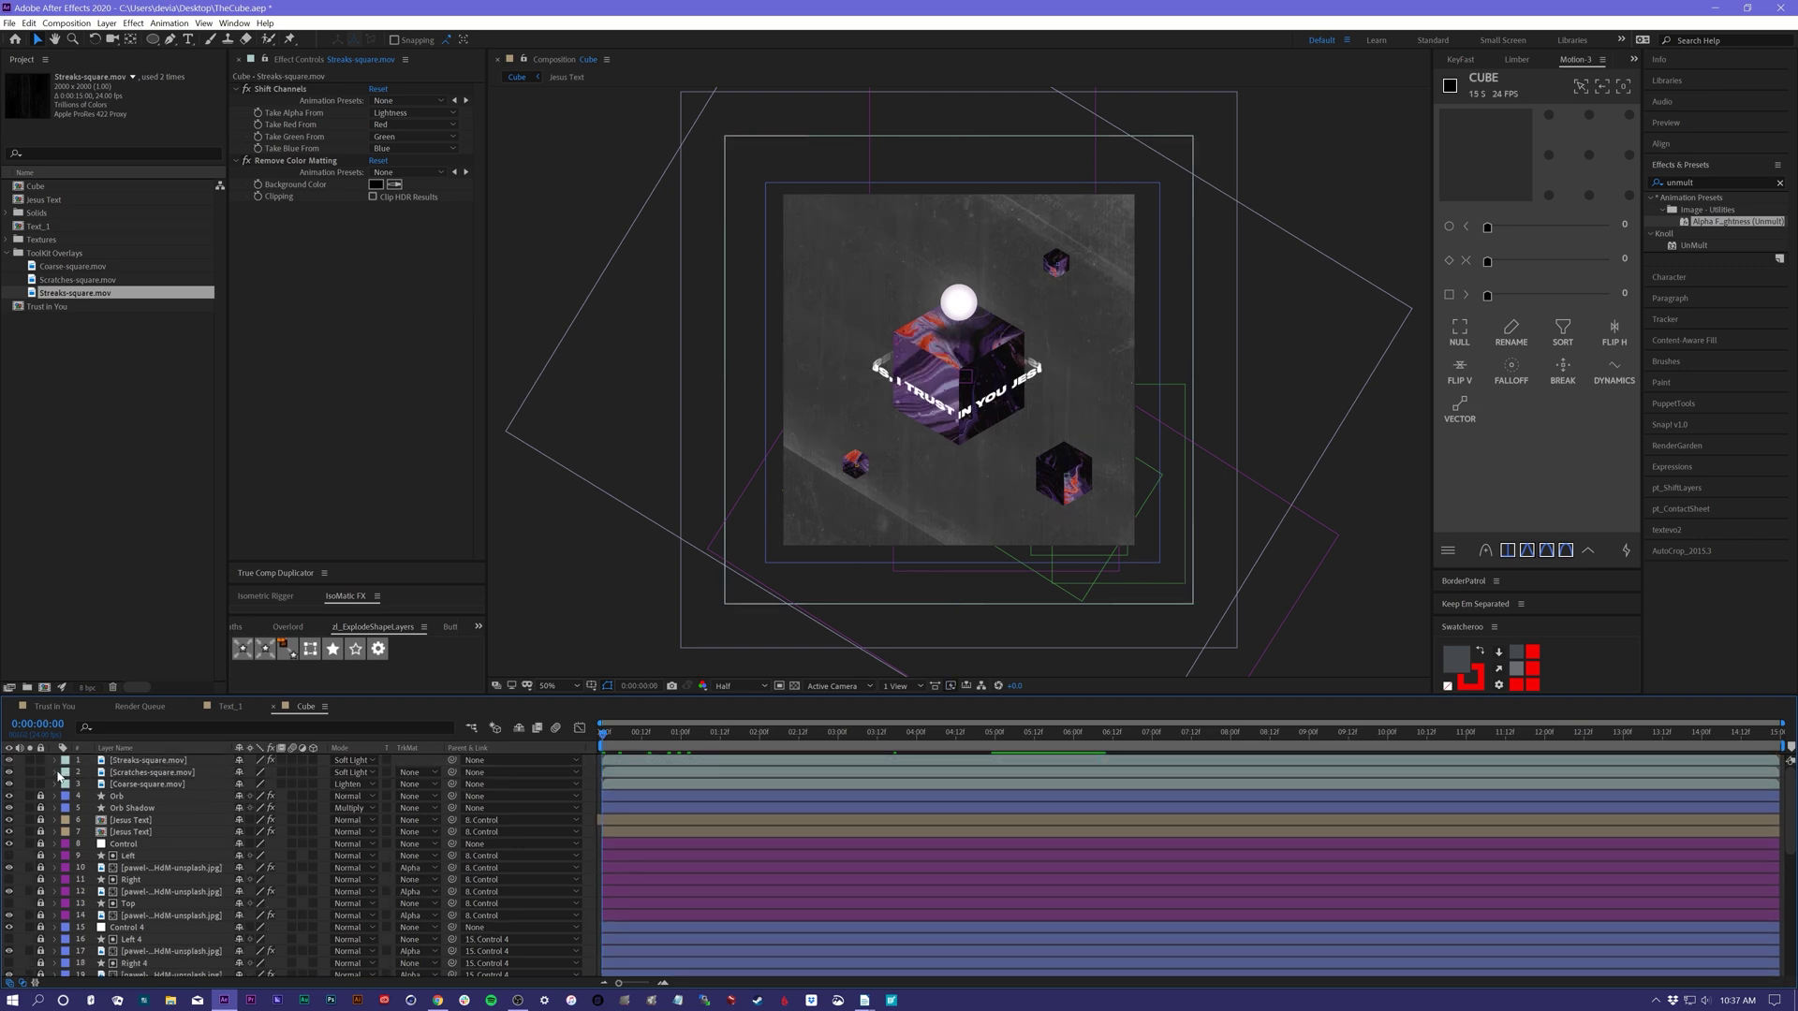
key(ctrl+alt+y)
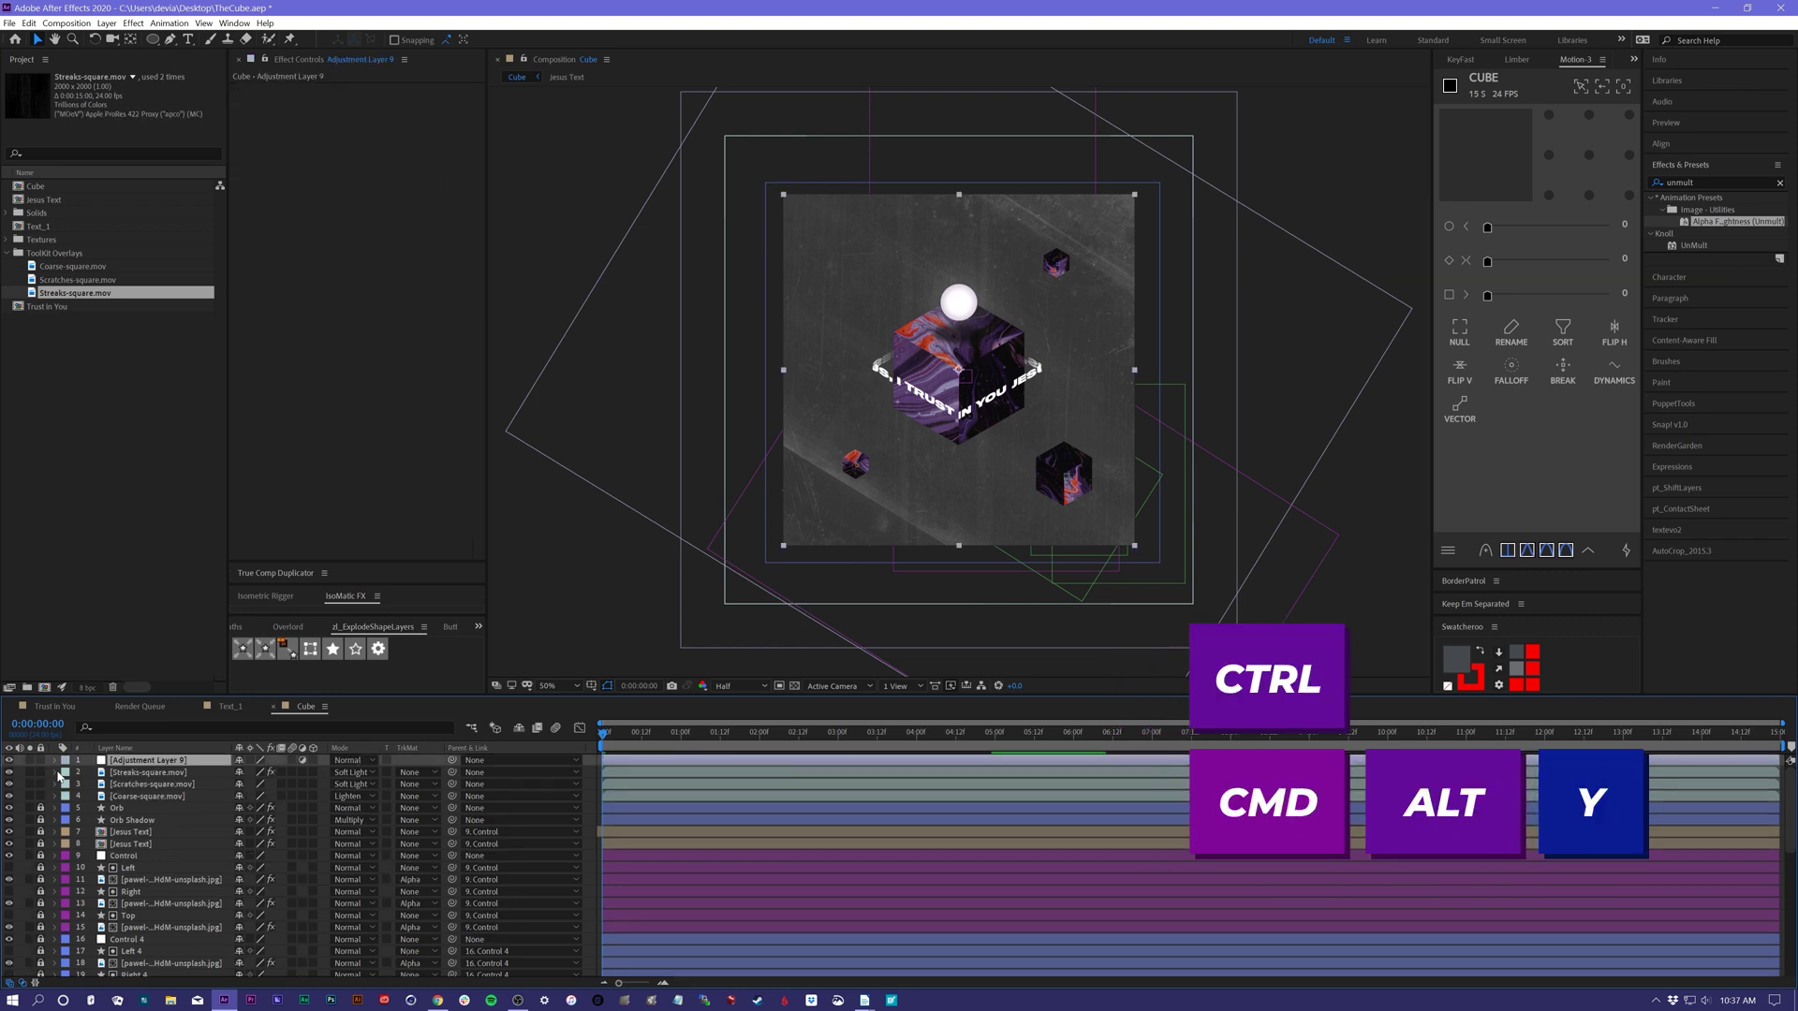
key(Return)
text(T)
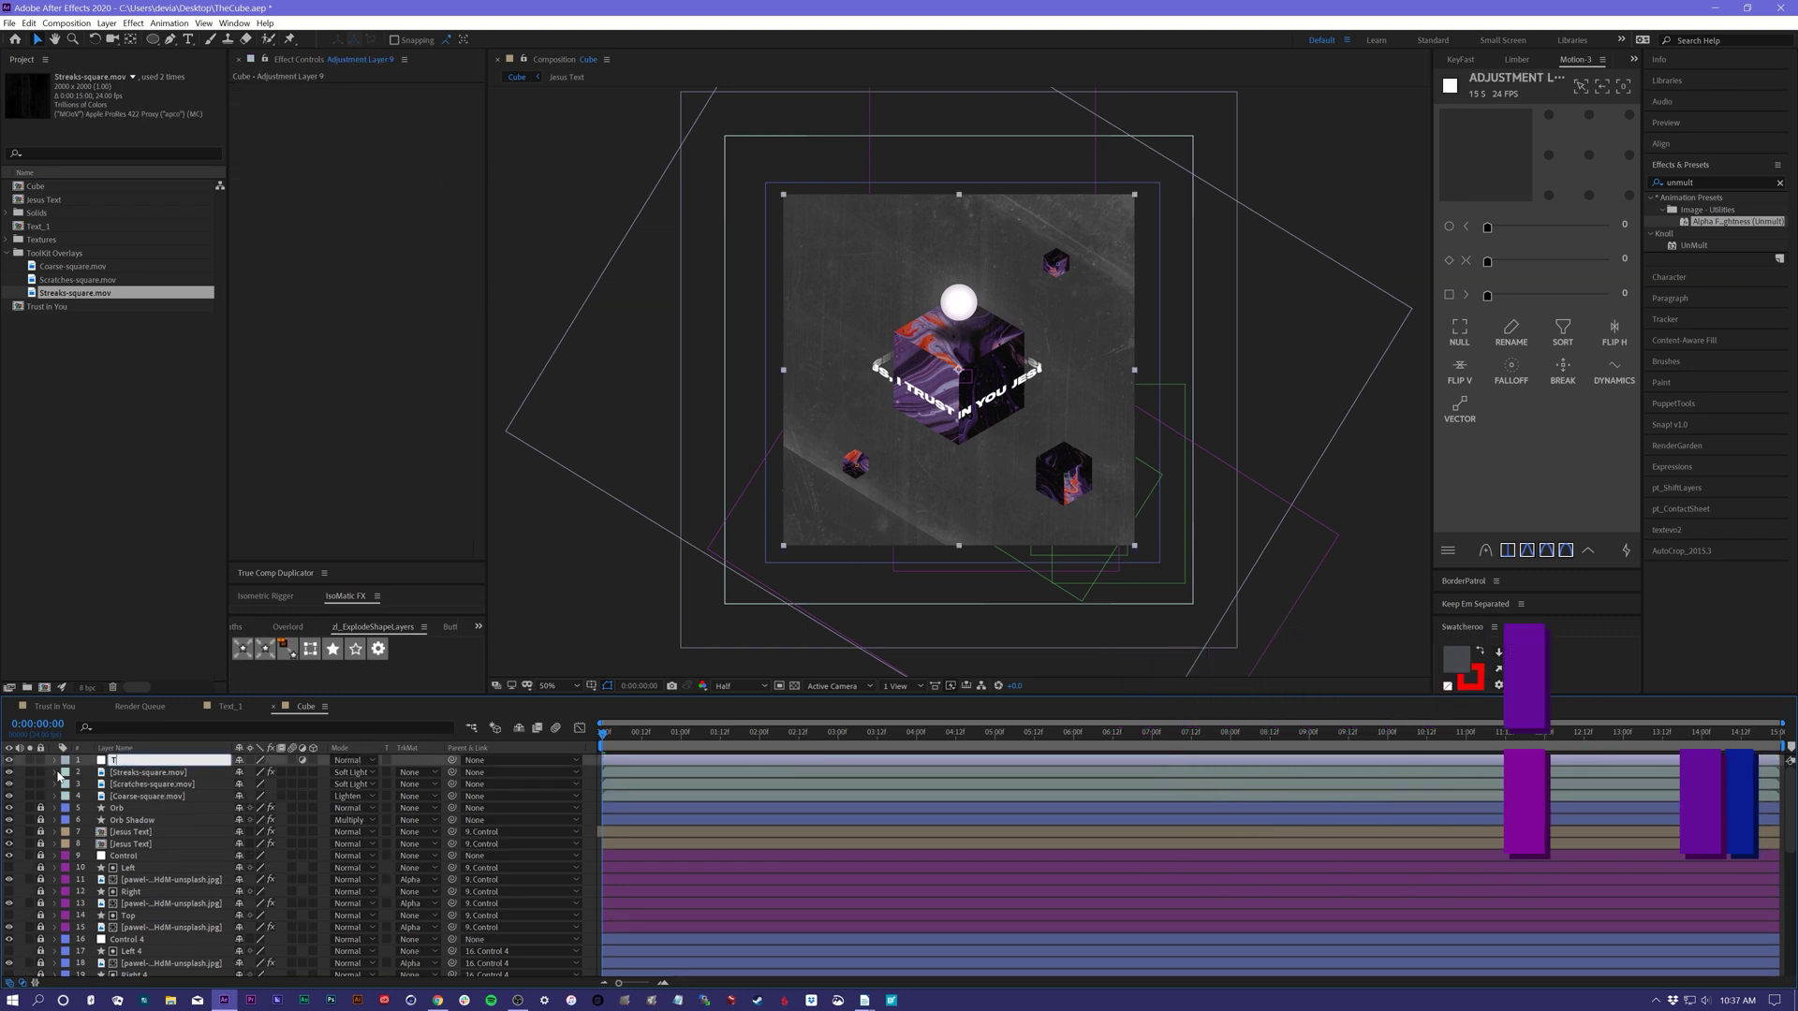
text(ransform)
key(Return)
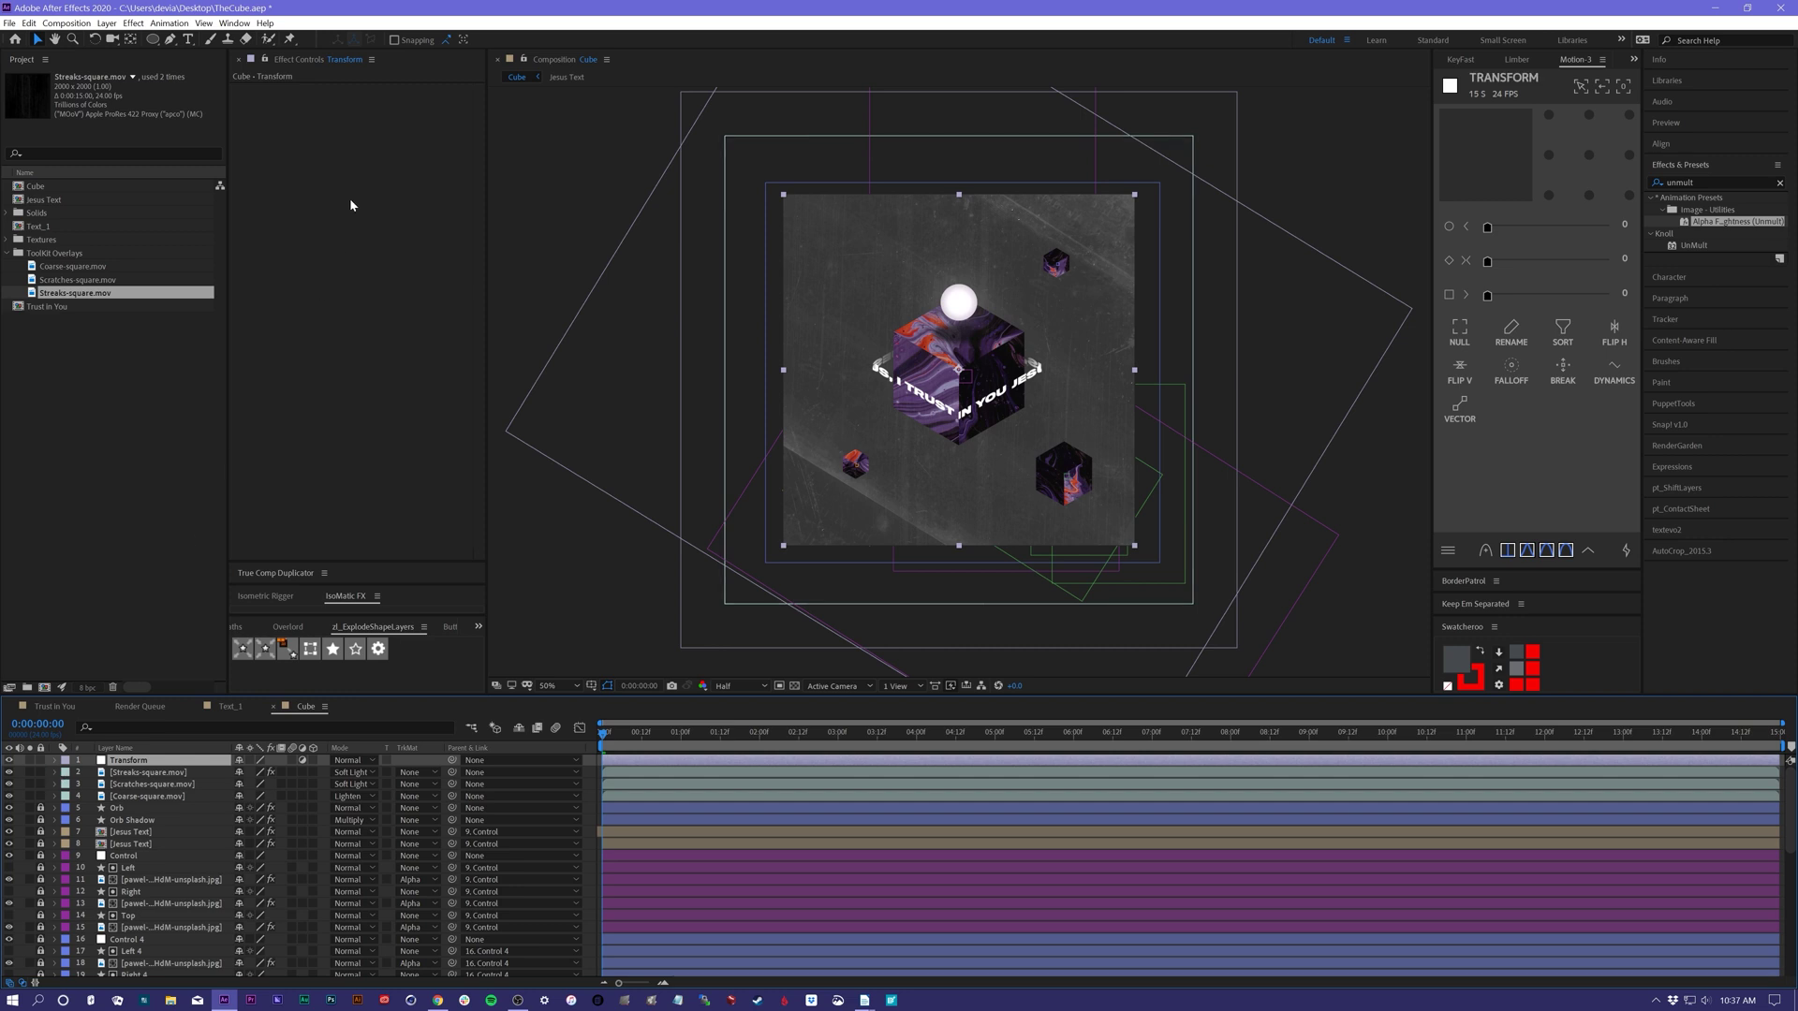
- Apply the Motion Tile effect to the Transform adjustment layer with output width and output height both set to 200
click(133, 22)
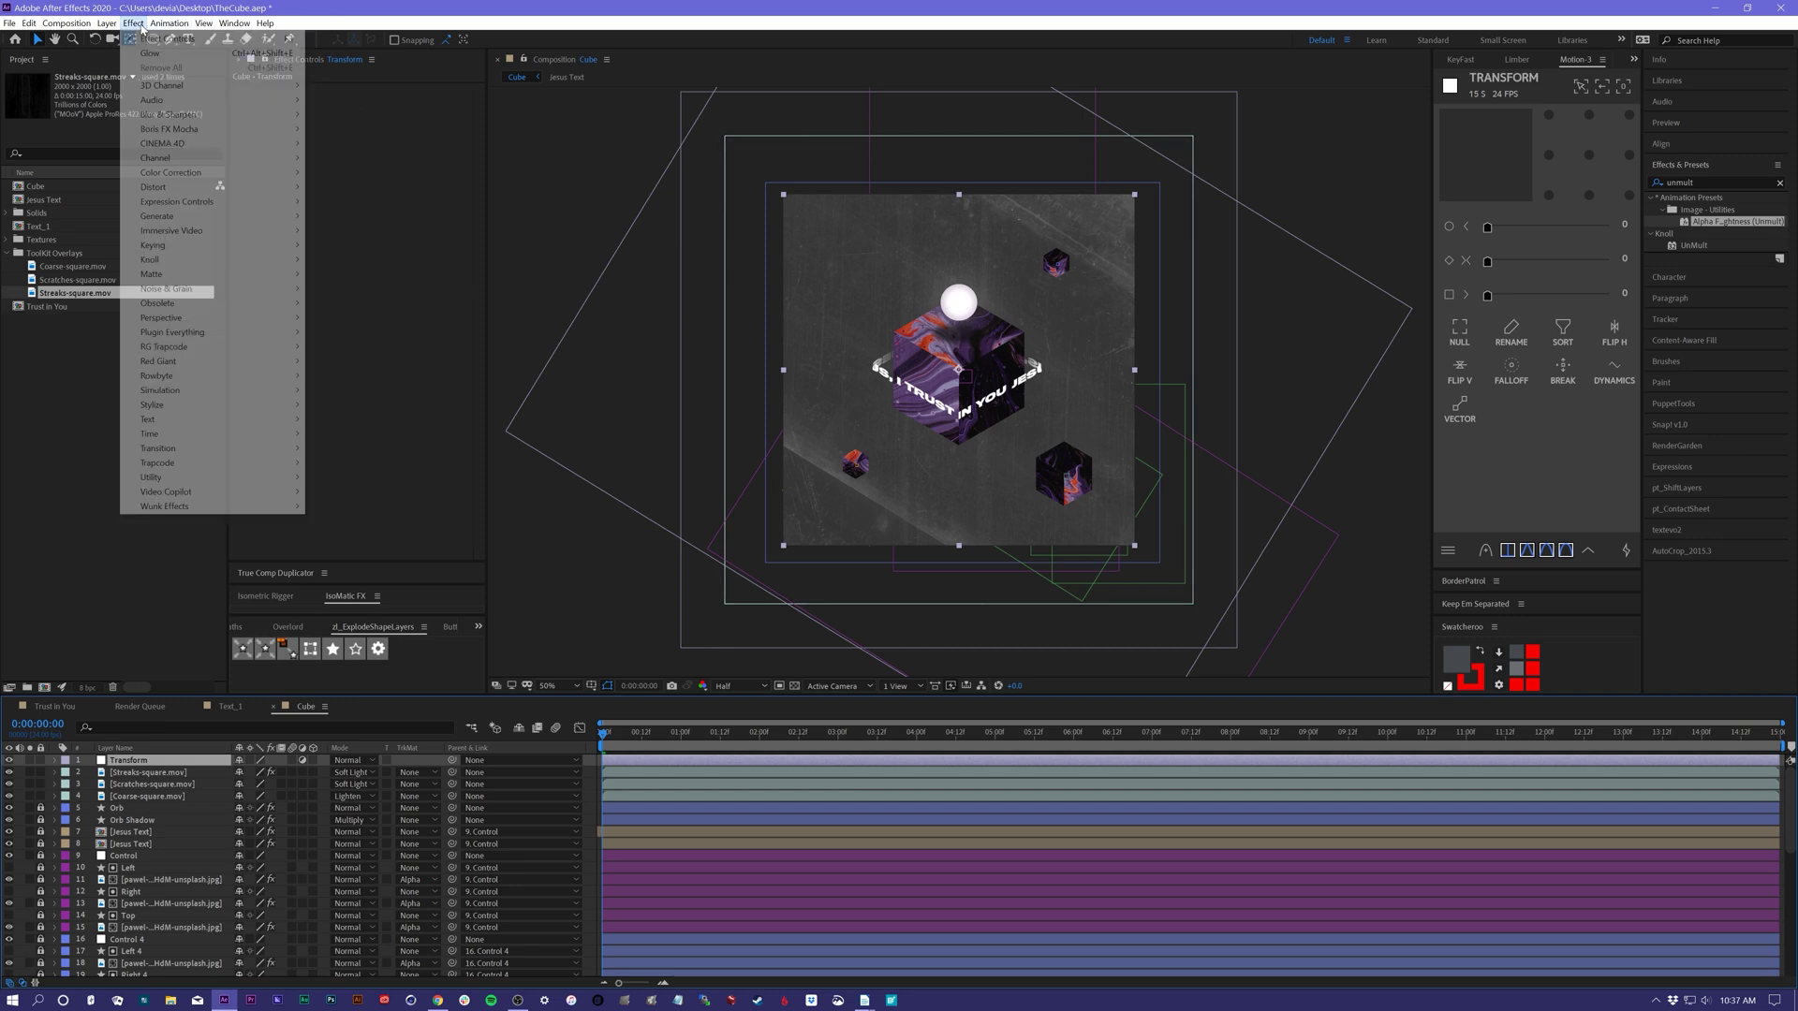
mouse_move(167, 410)
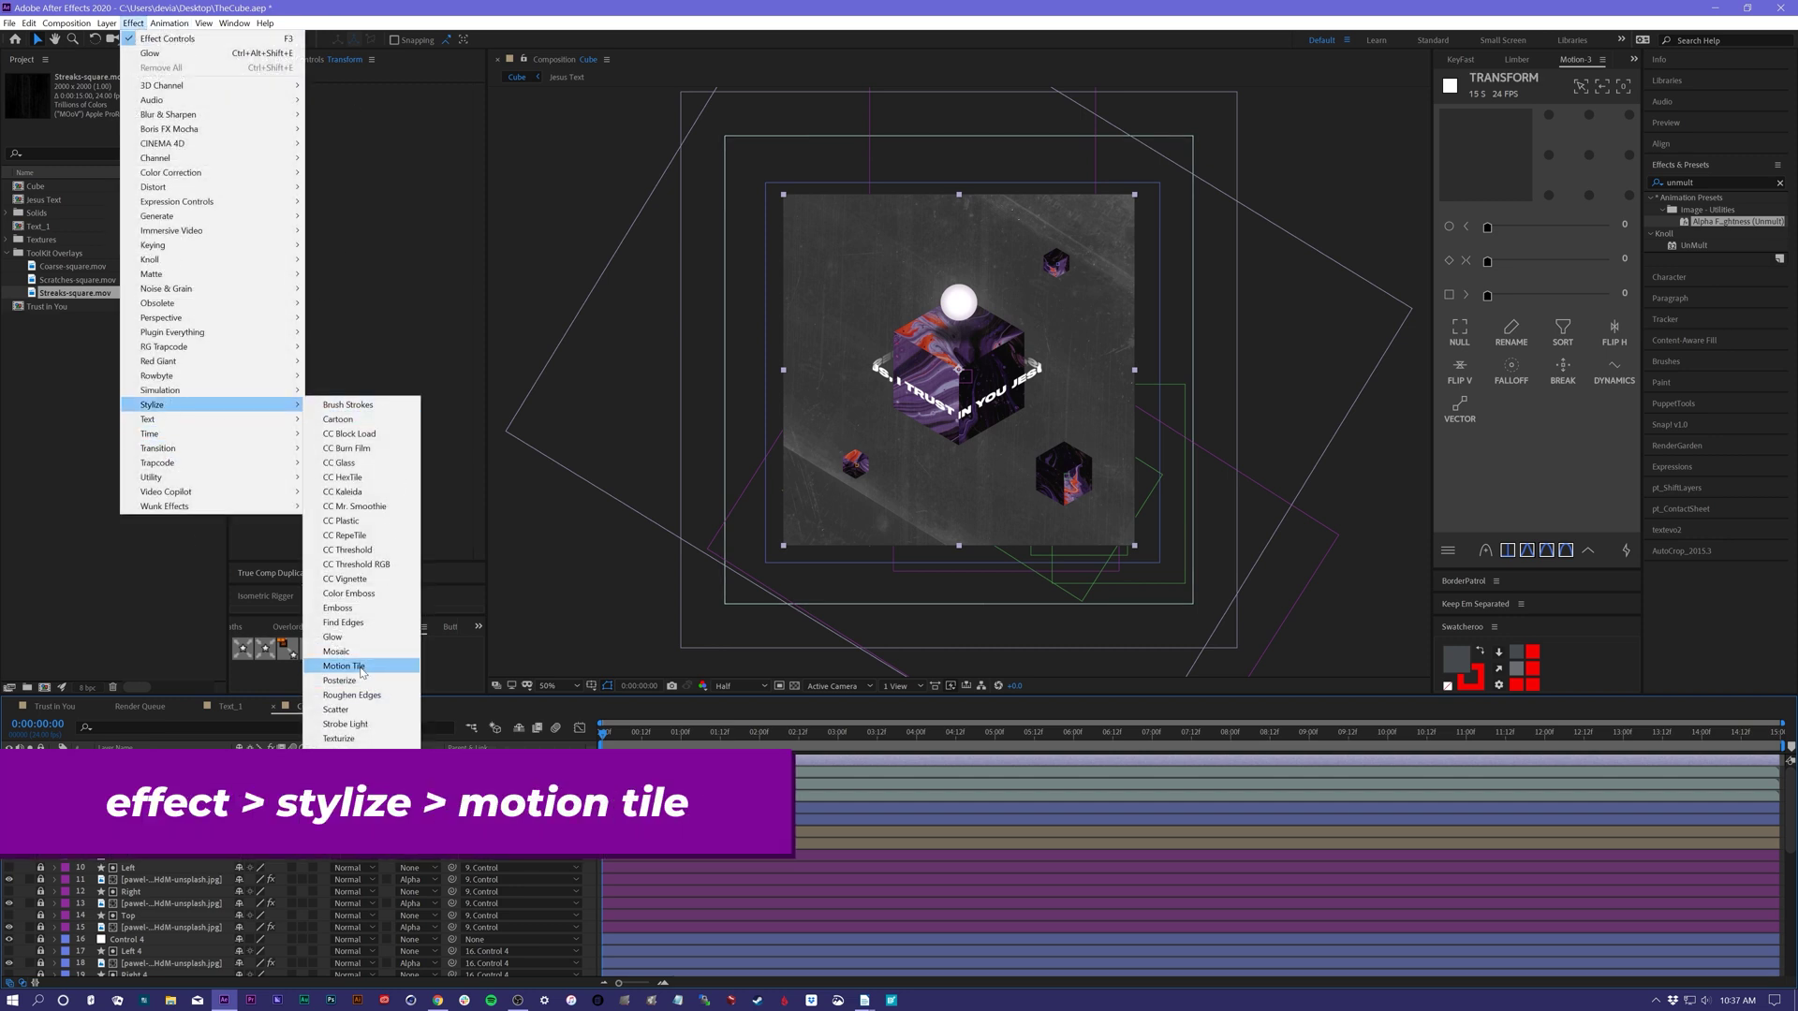
click(391, 678)
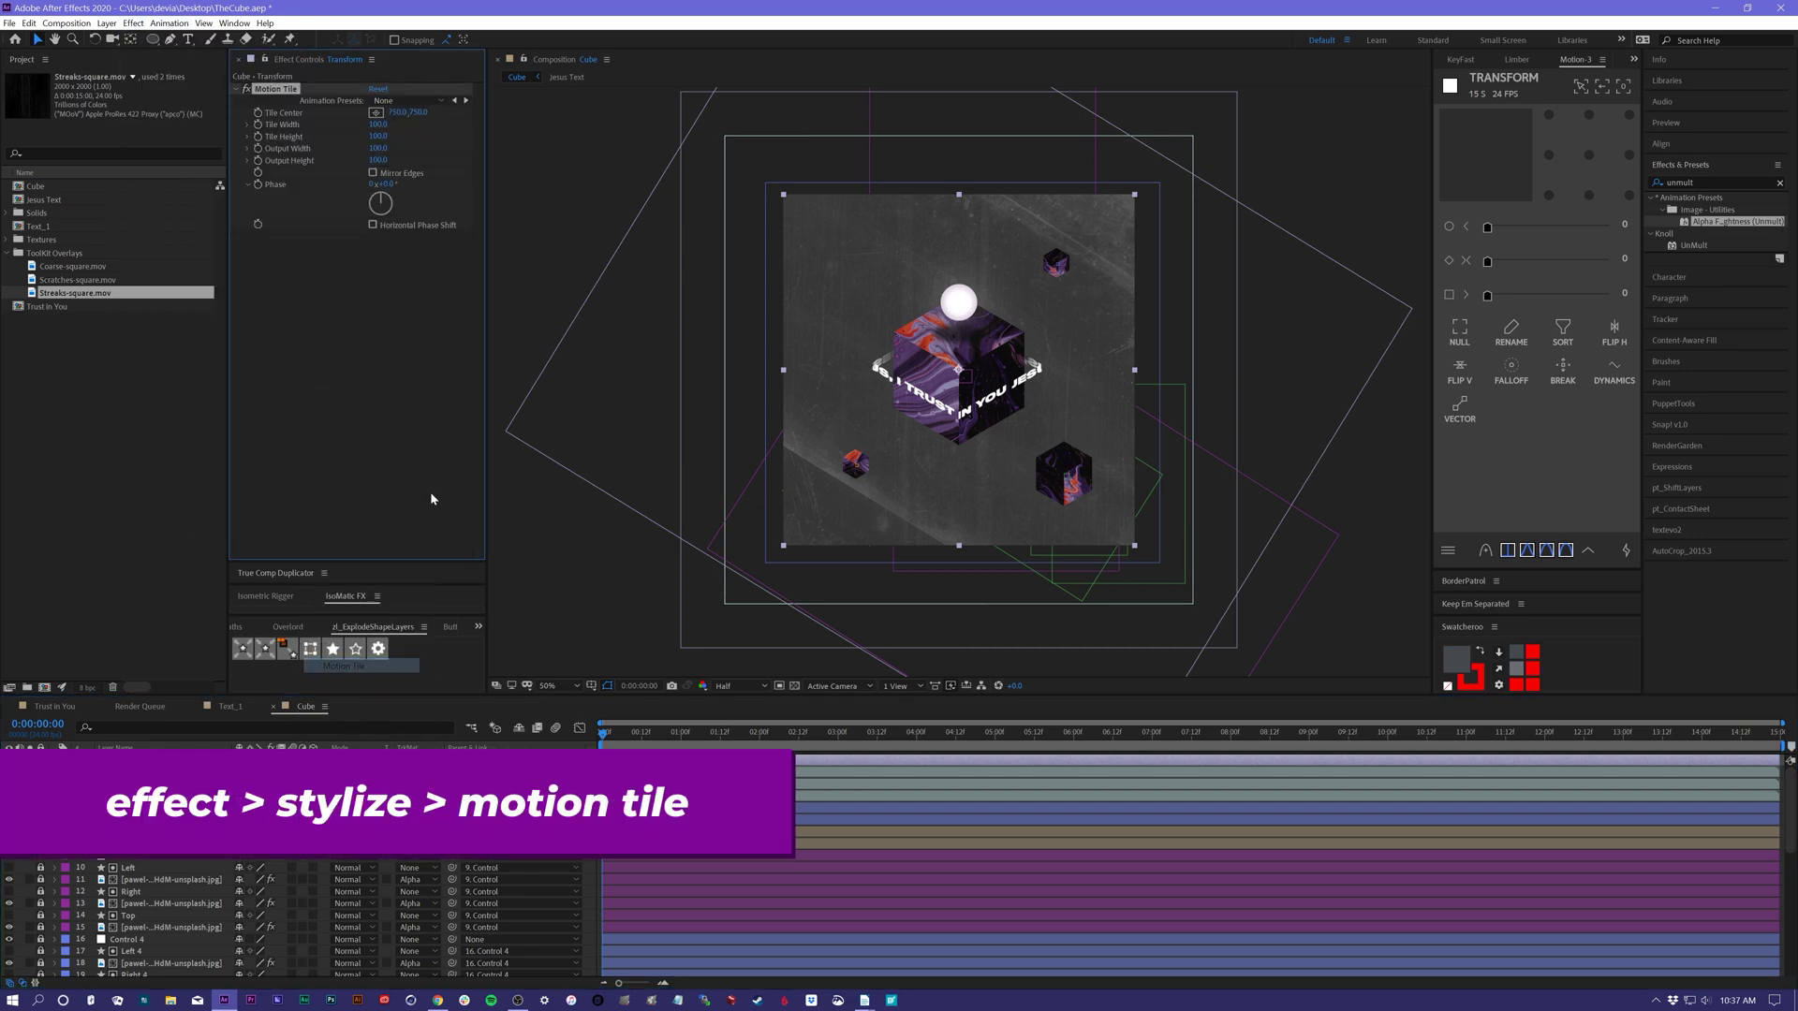
click(386, 150)
text(200)
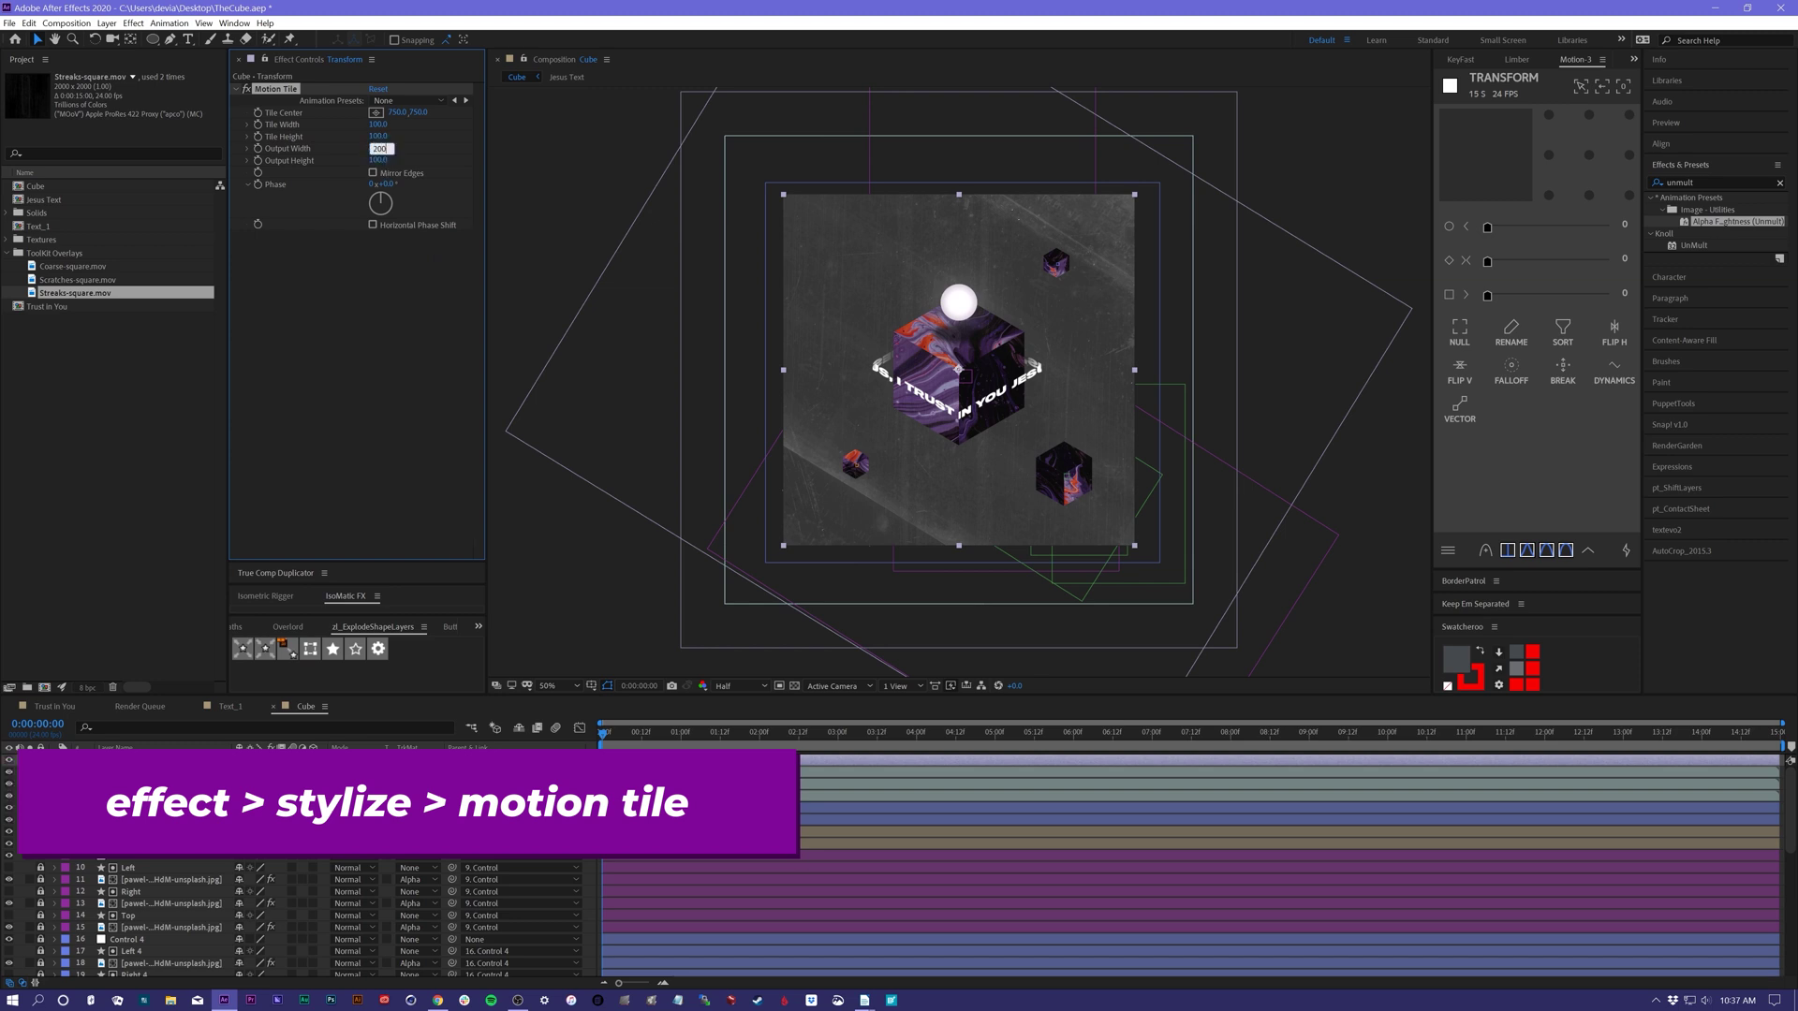
key(Tab)
text(2)
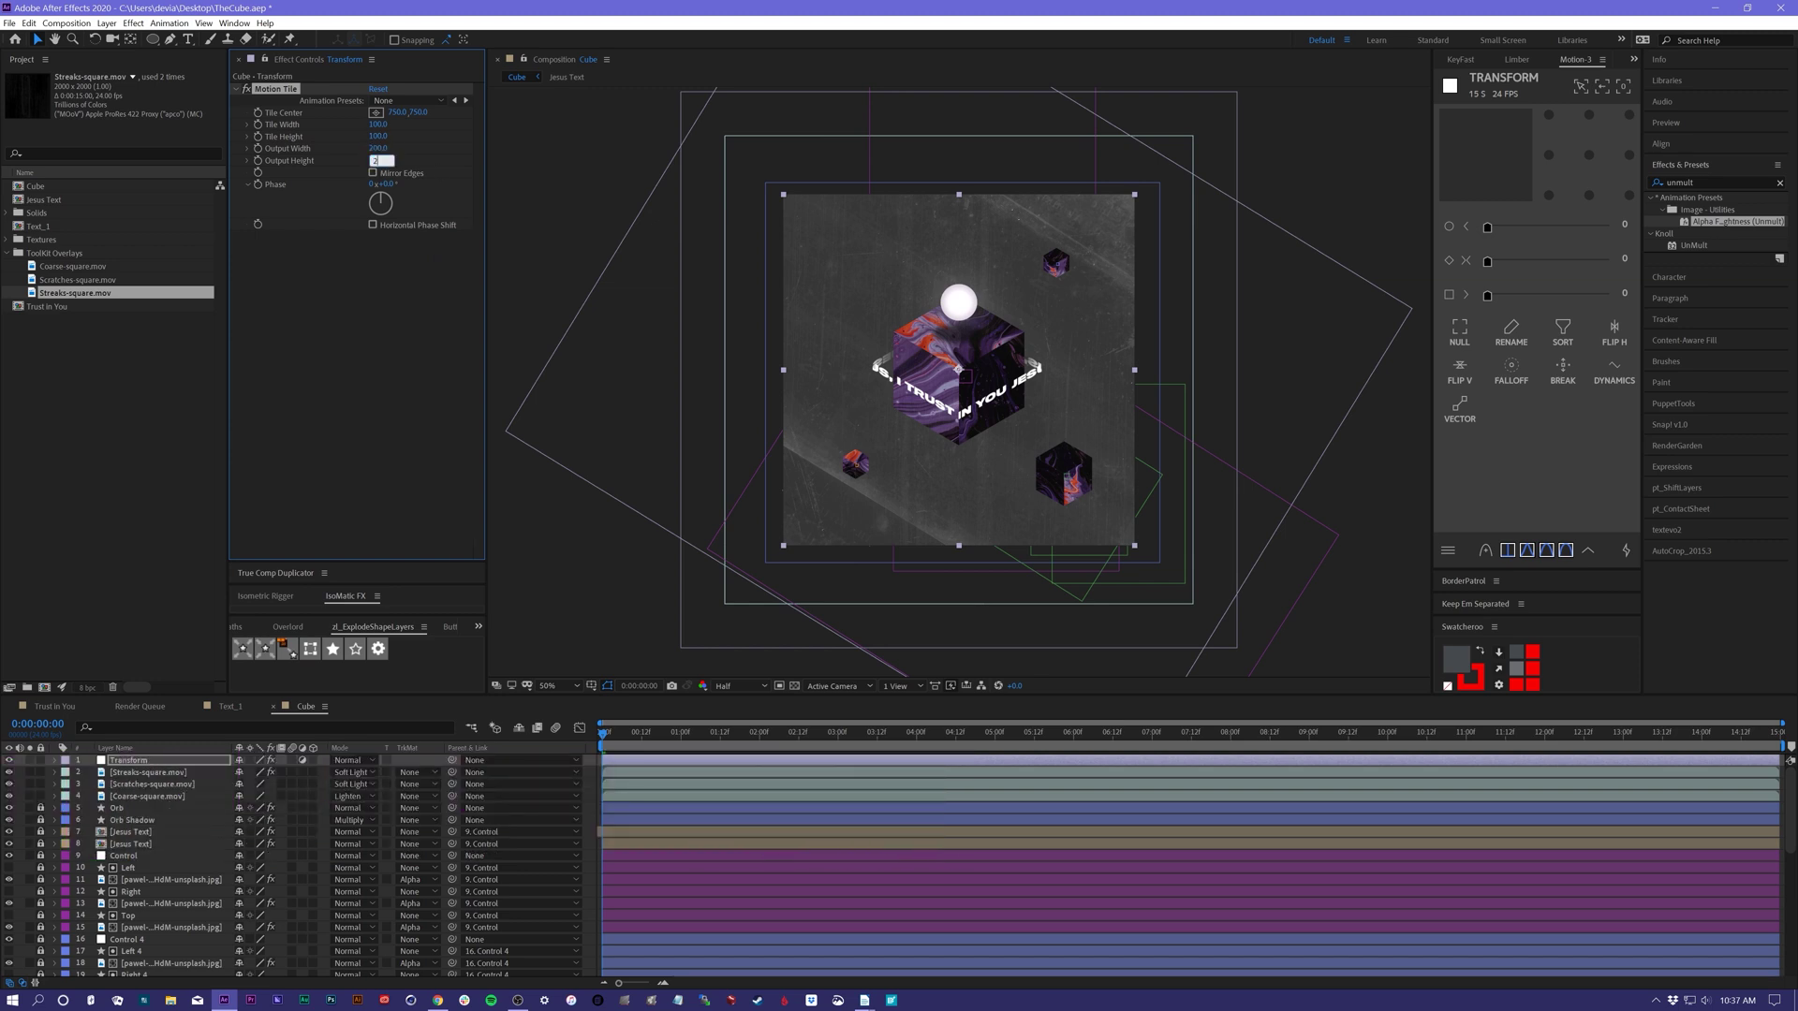
text(00)
key(Return)
- Apply the Distort Transform effect to the Transform adjustment layer, below Motion Tile
click(160, 747)
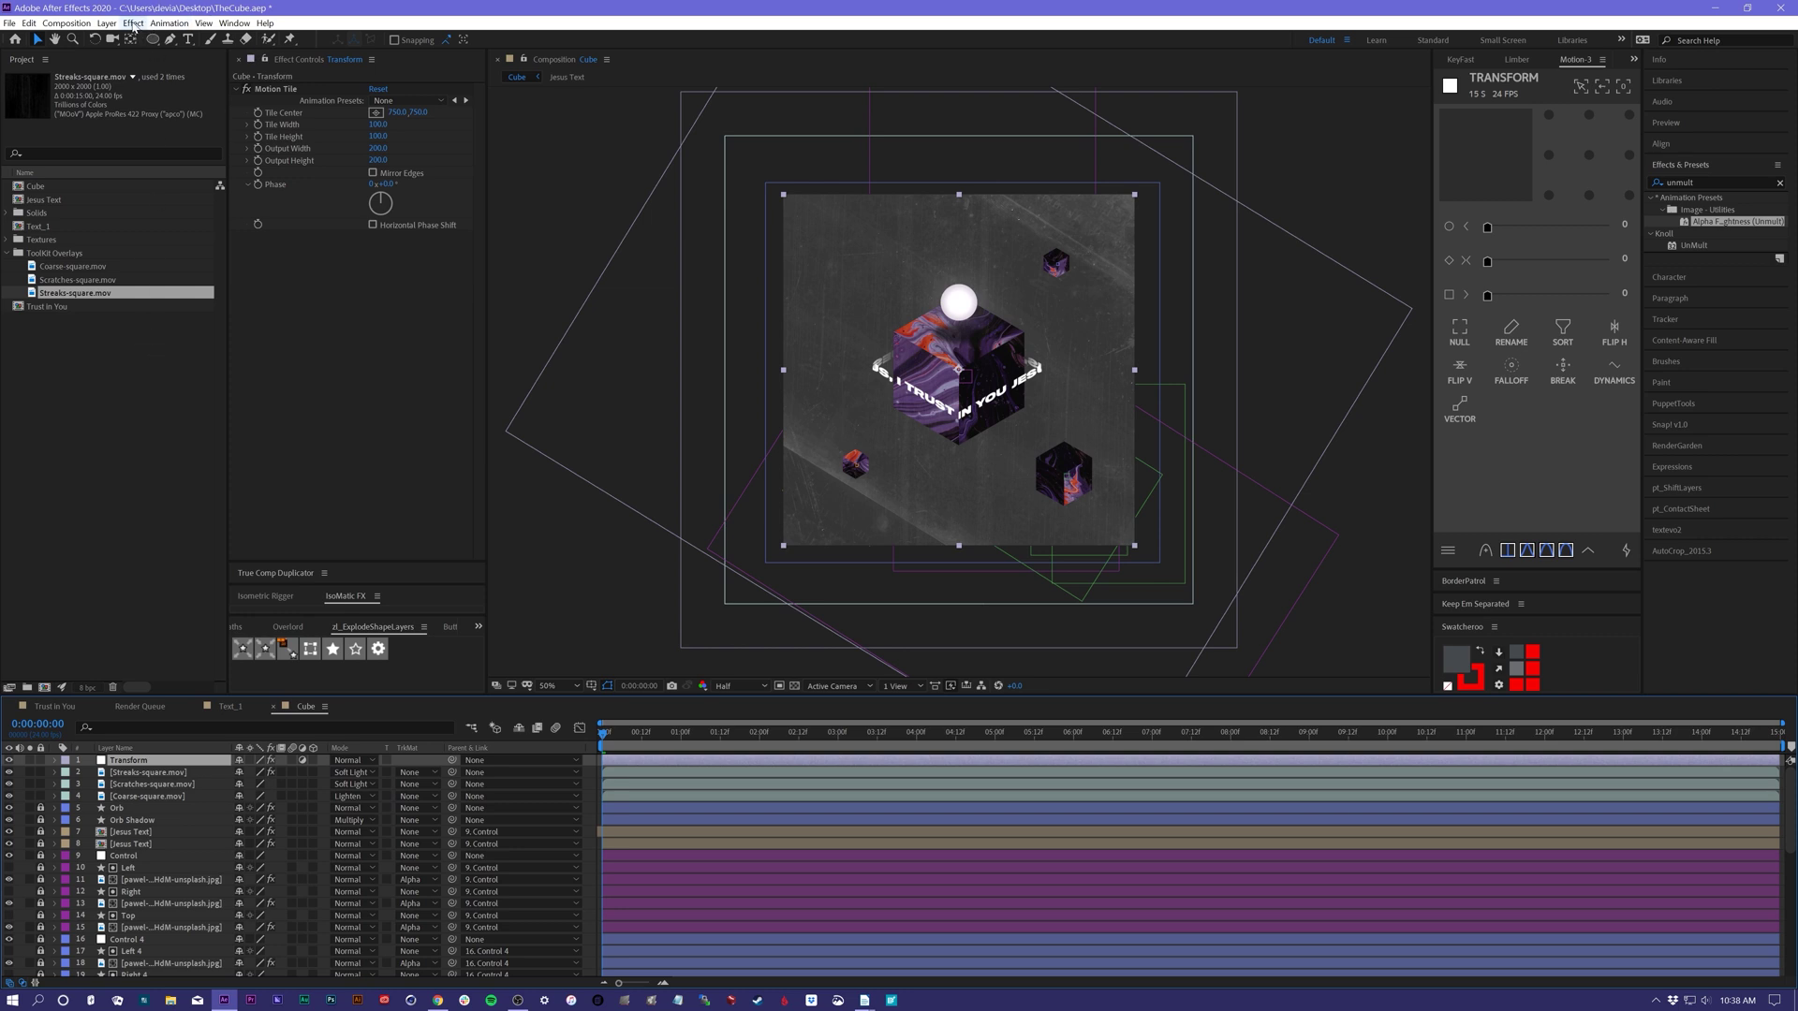
click(133, 23)
mouse_move(159, 187)
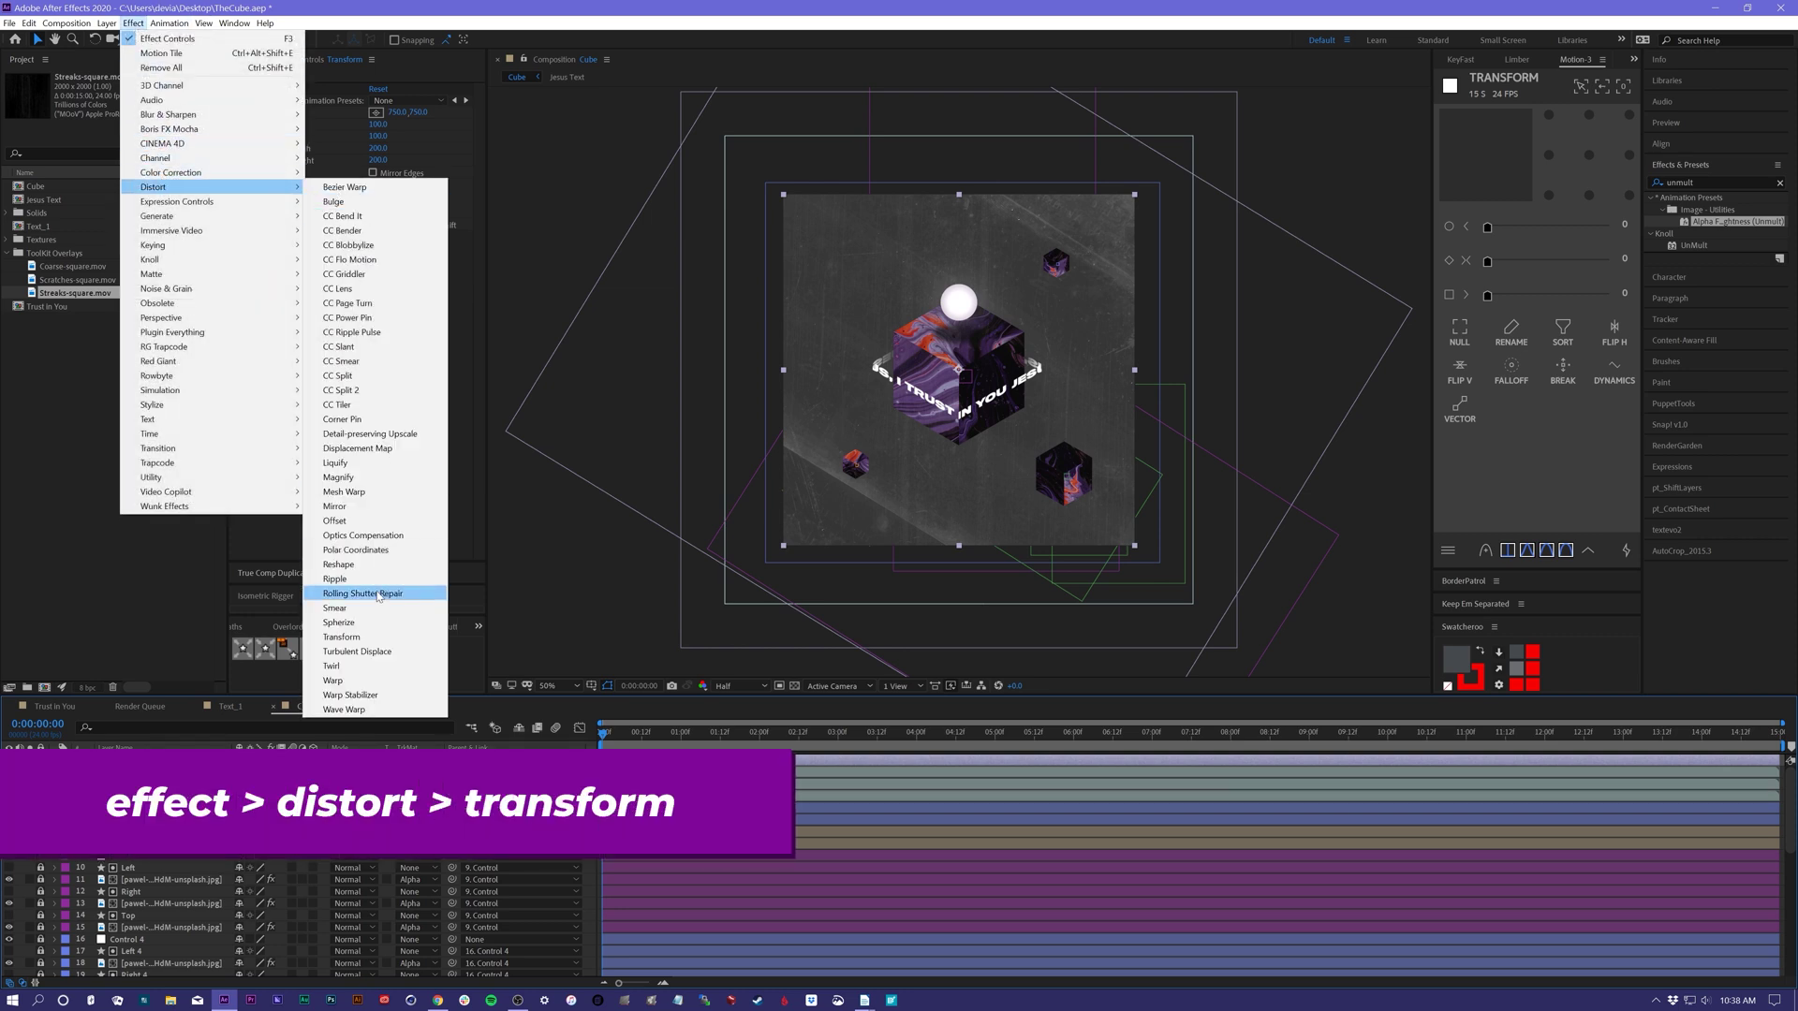
click(379, 632)
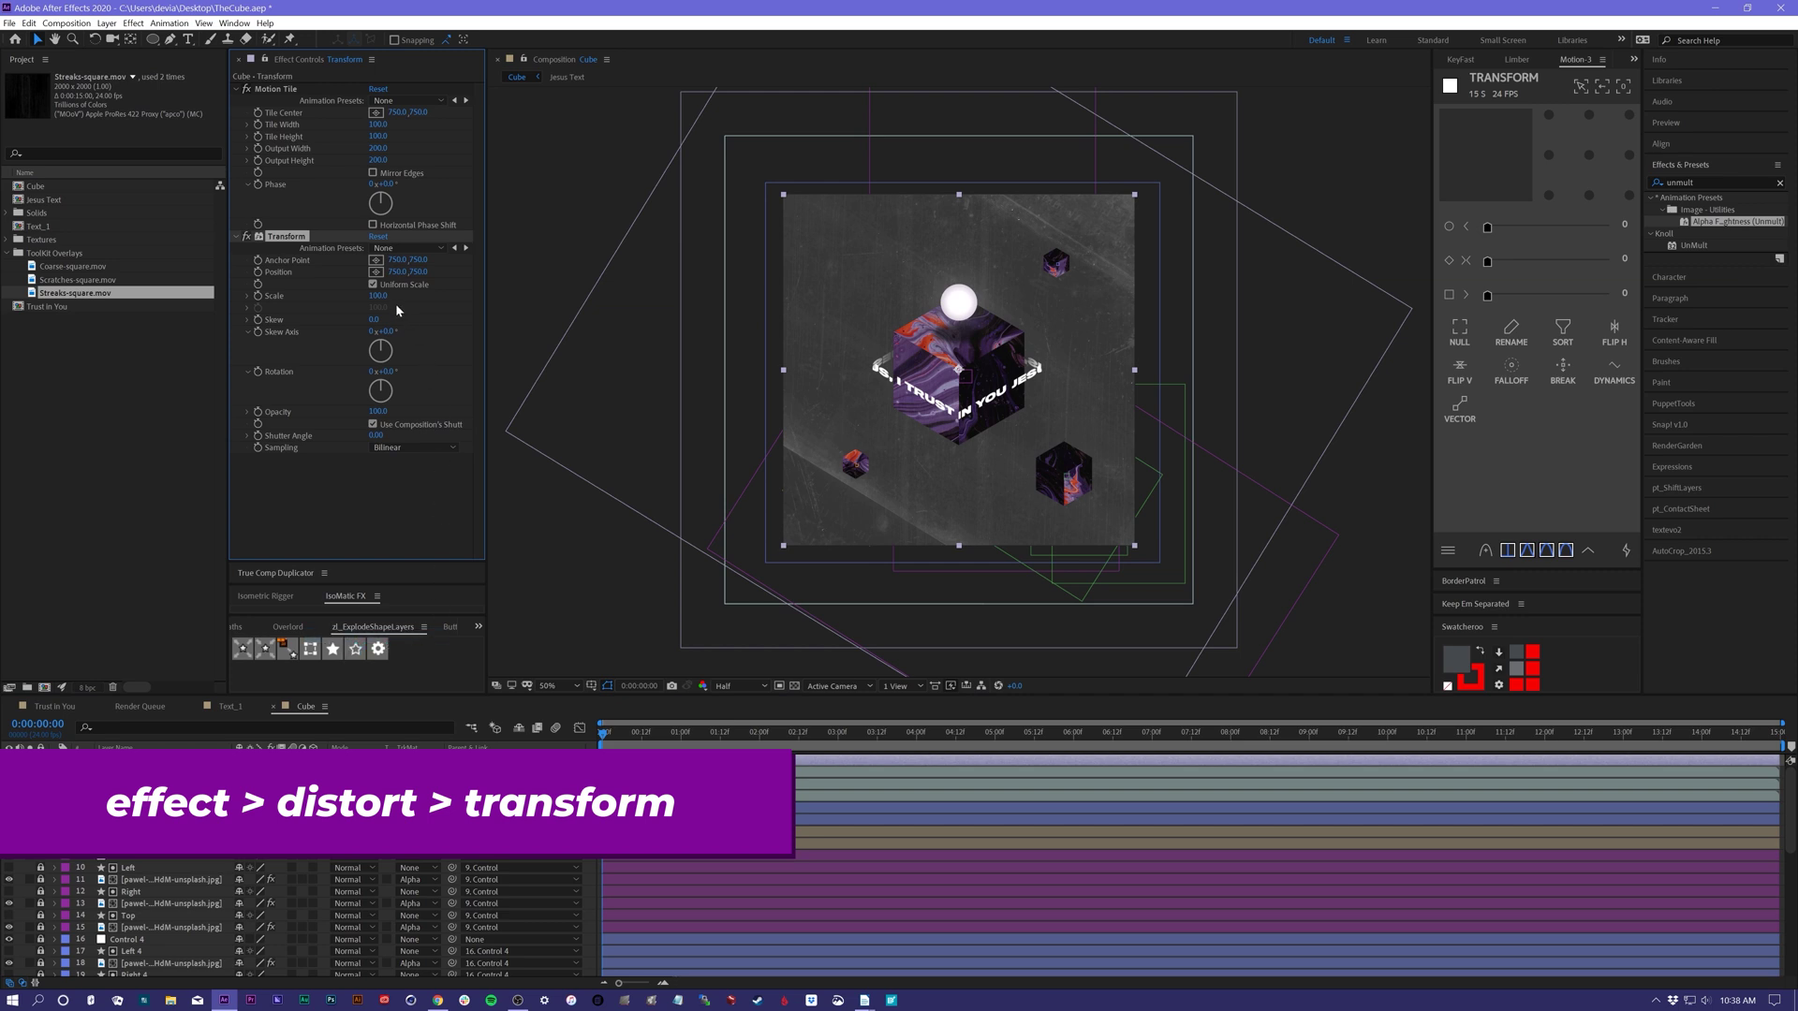
- Add the expression wiggle(8,5) to the Position property of the Transform effect on the adjustment layer
alt+click(257, 272)
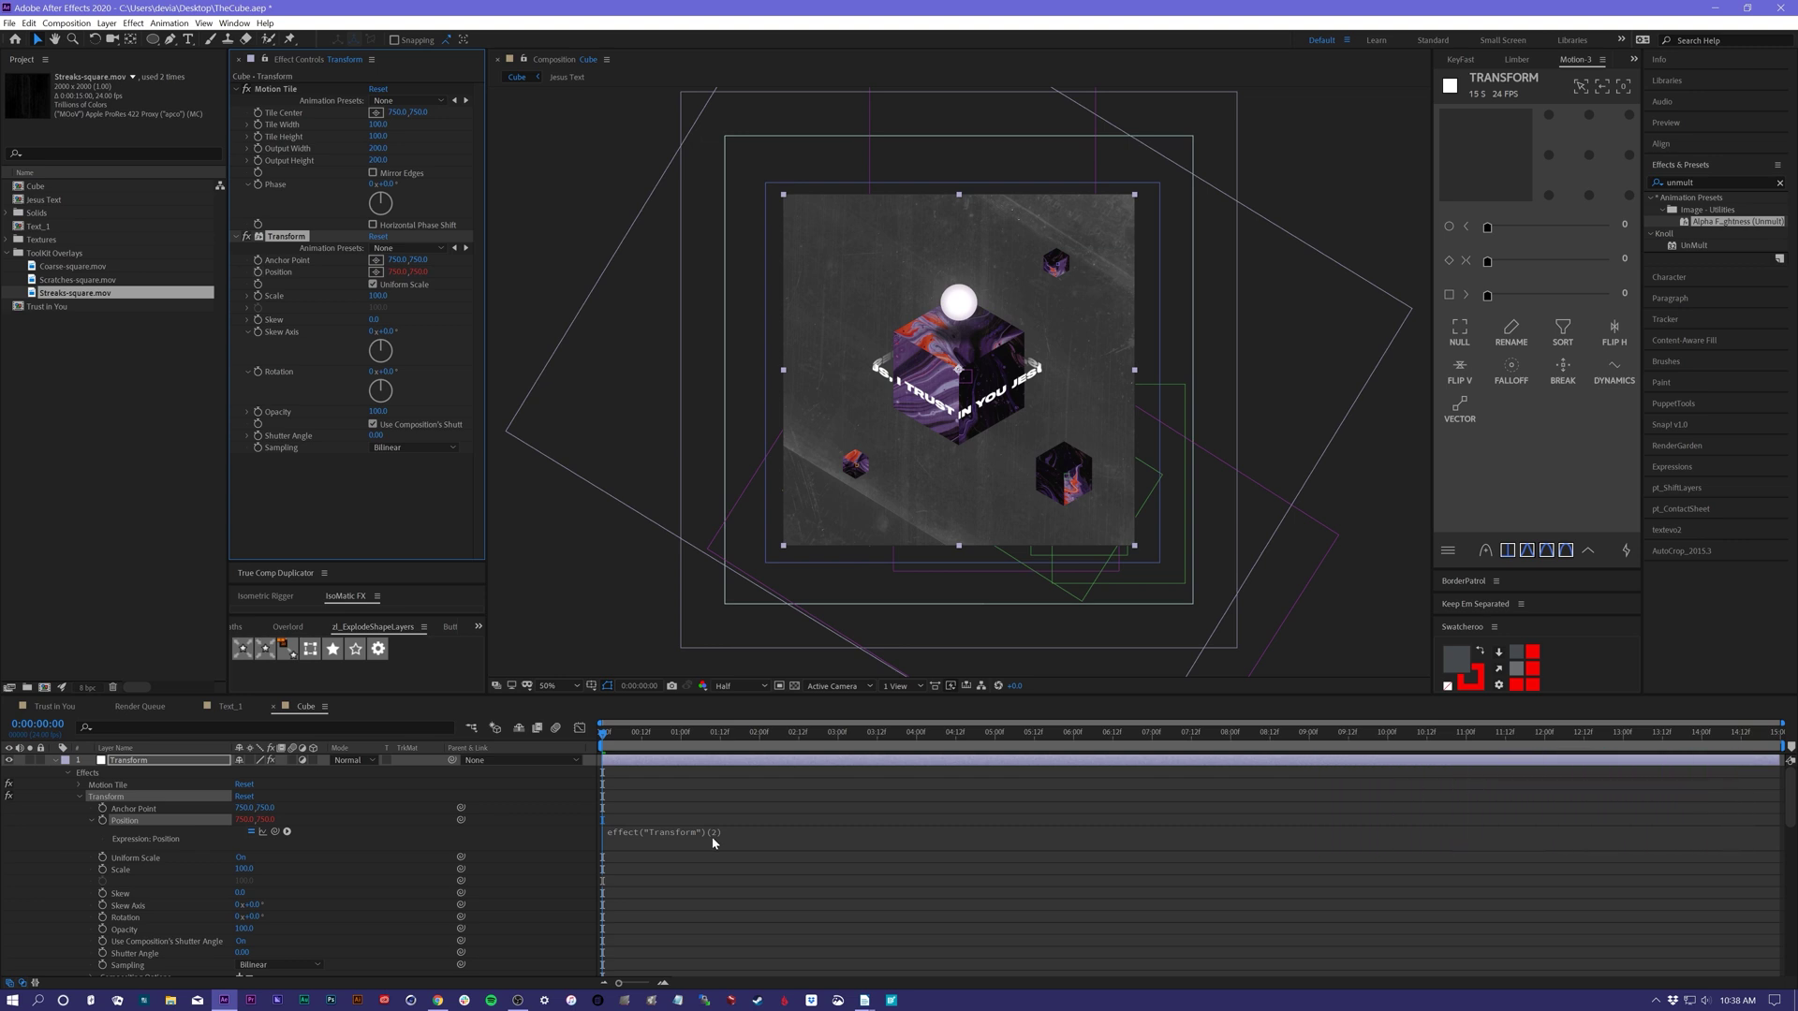
click(712, 835)
text(wiggle)
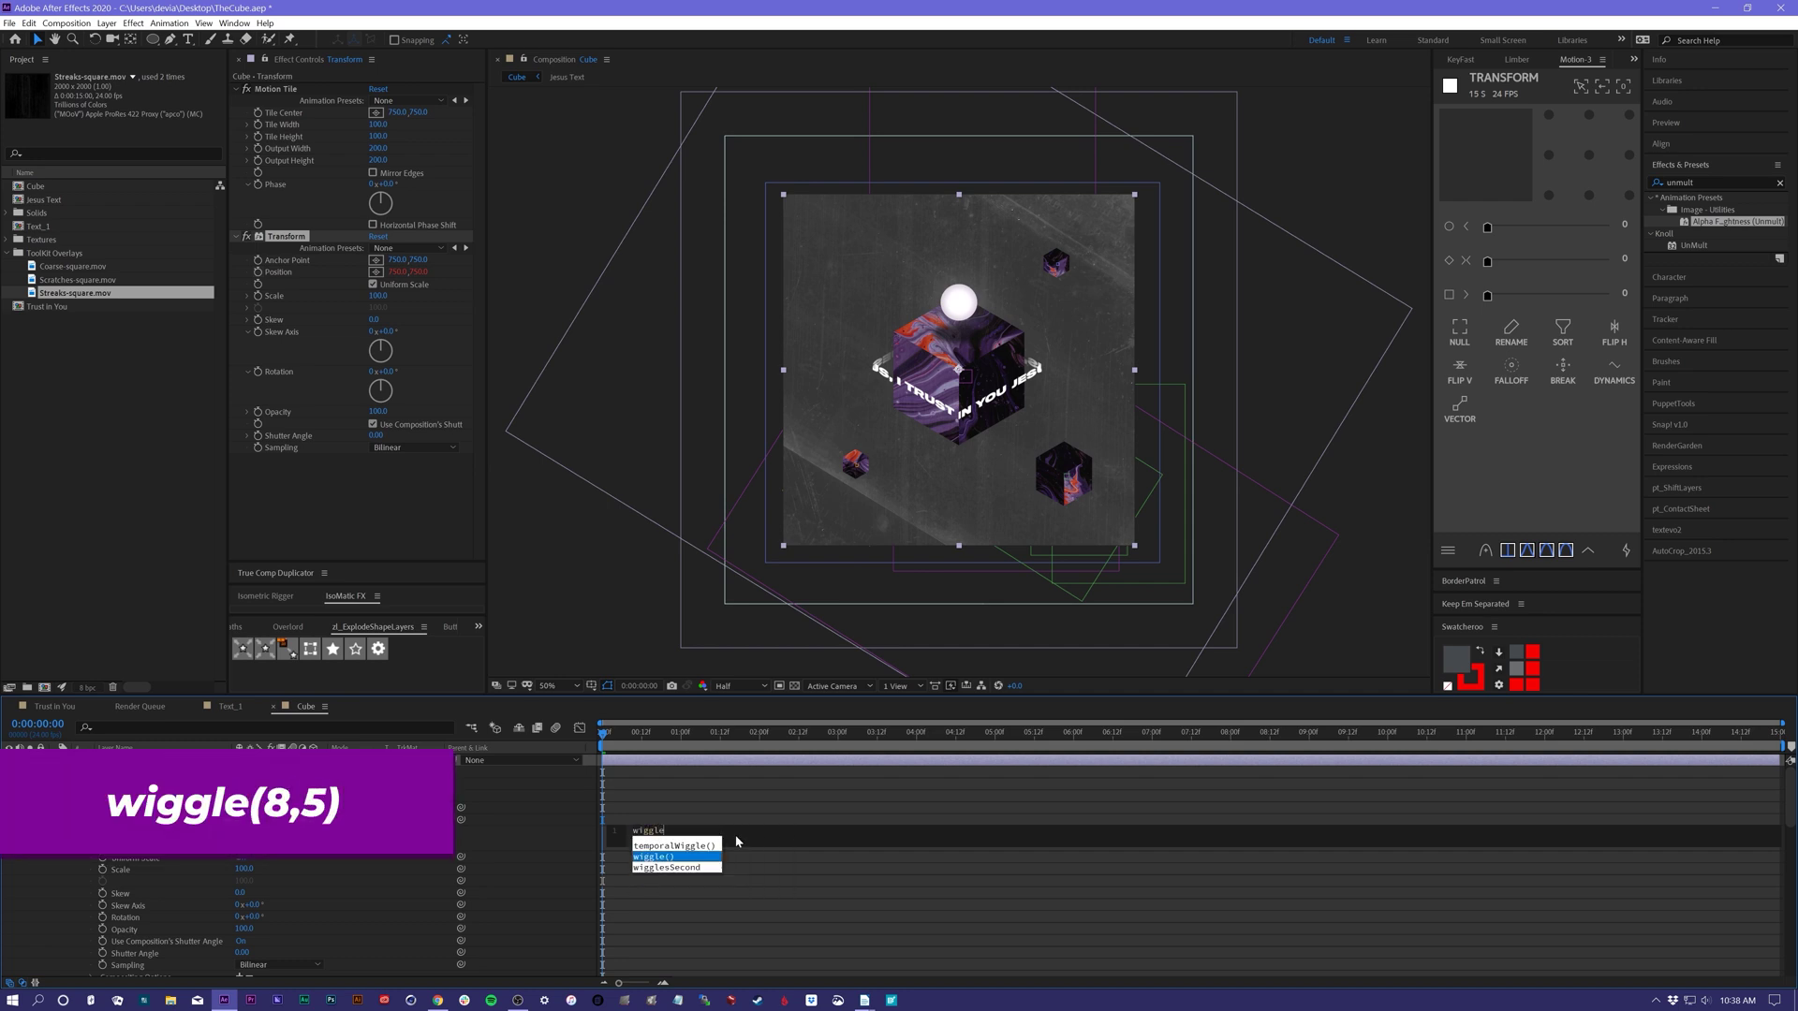
key(Return)
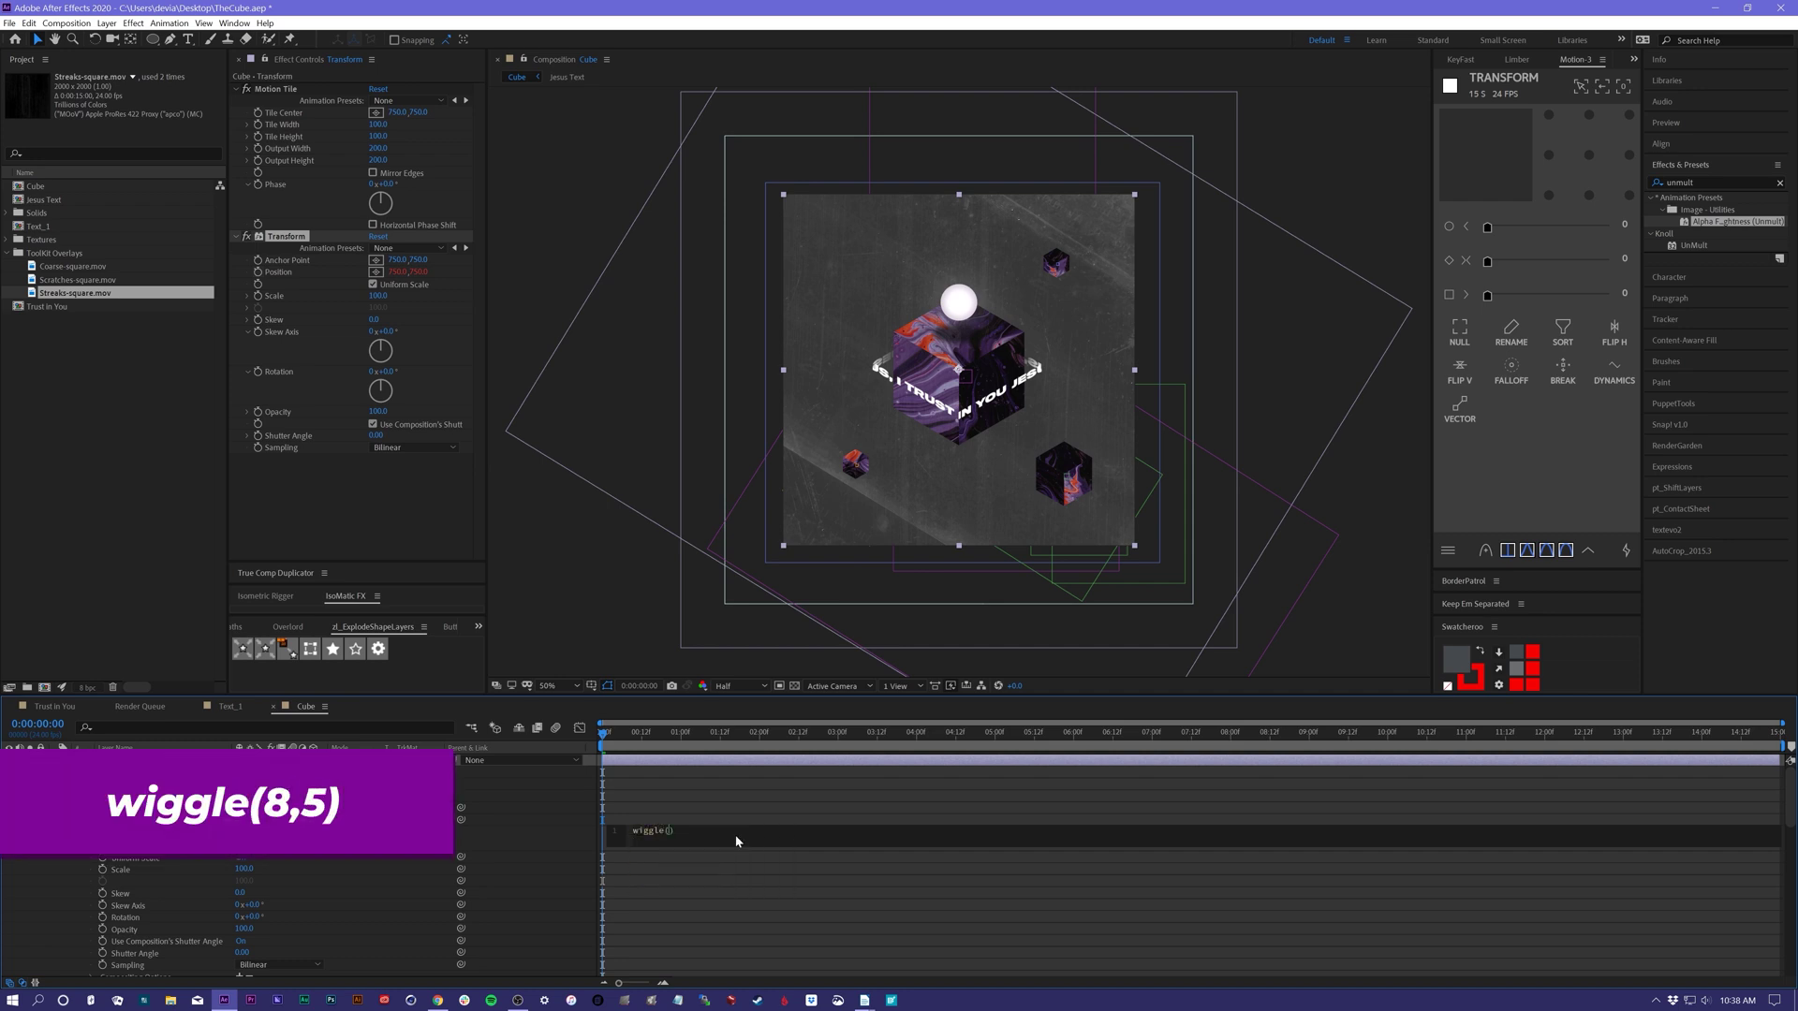
text(8,5)
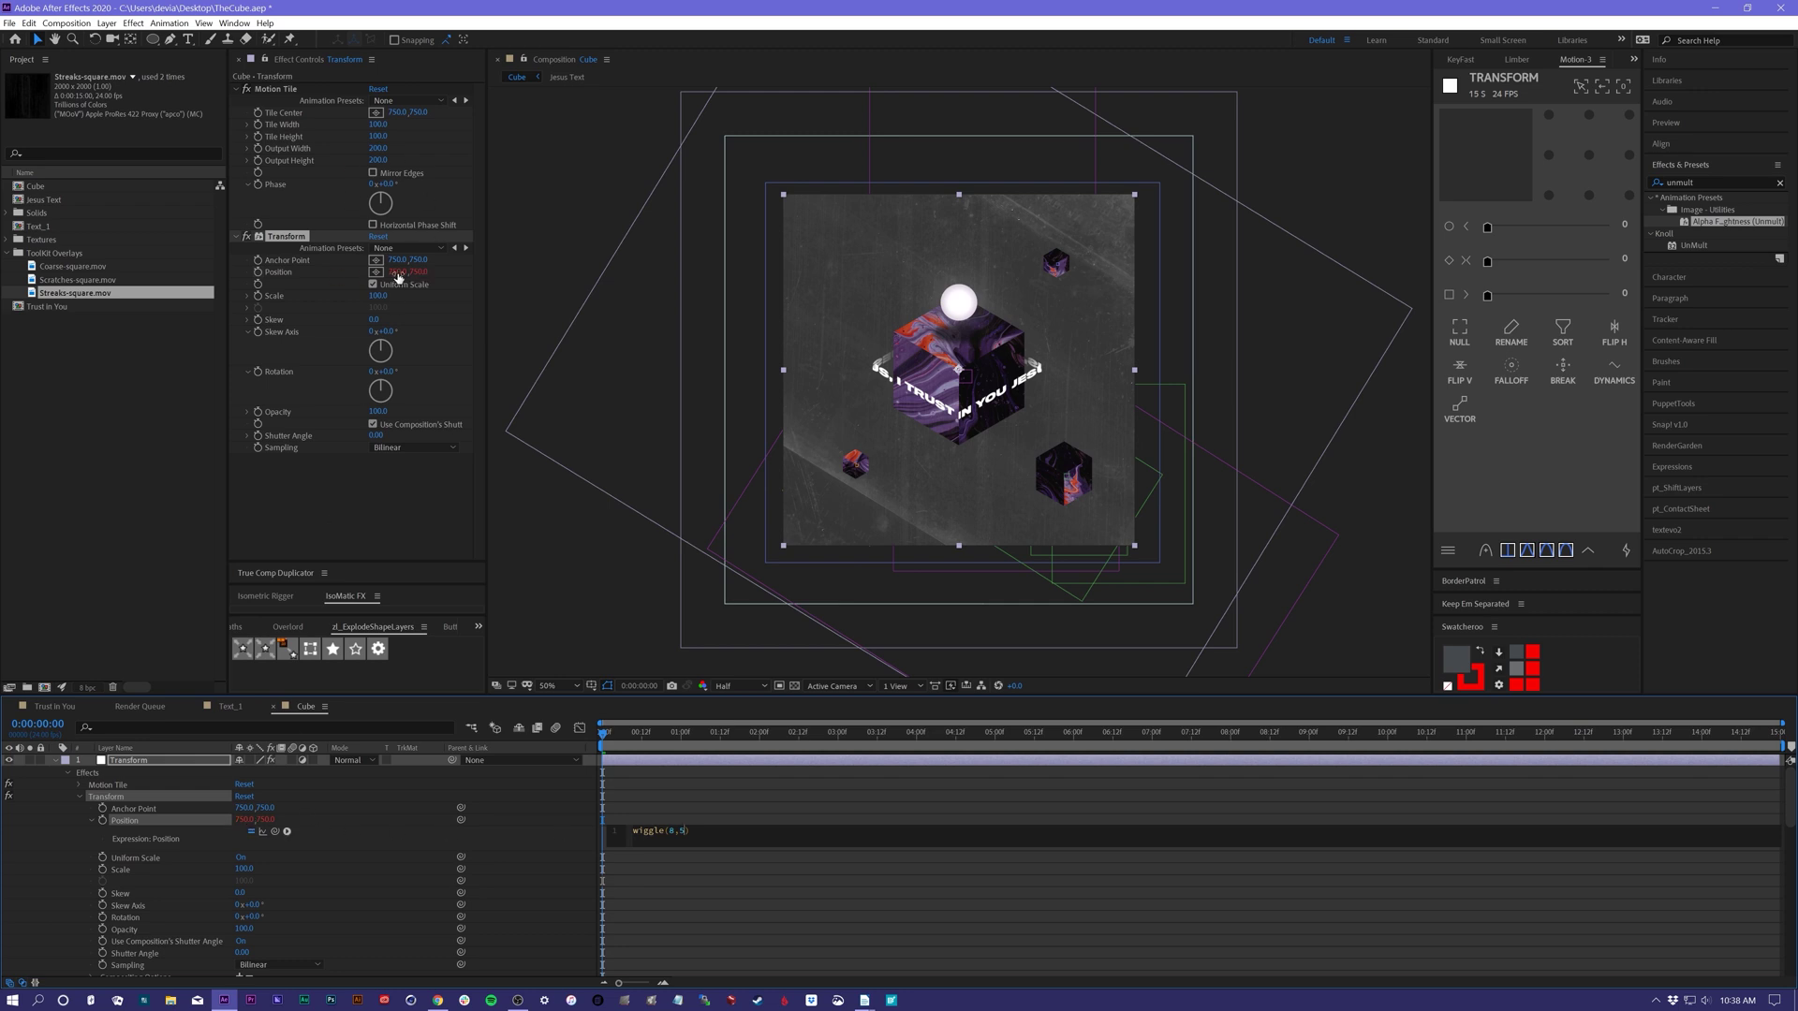
click(680, 814)
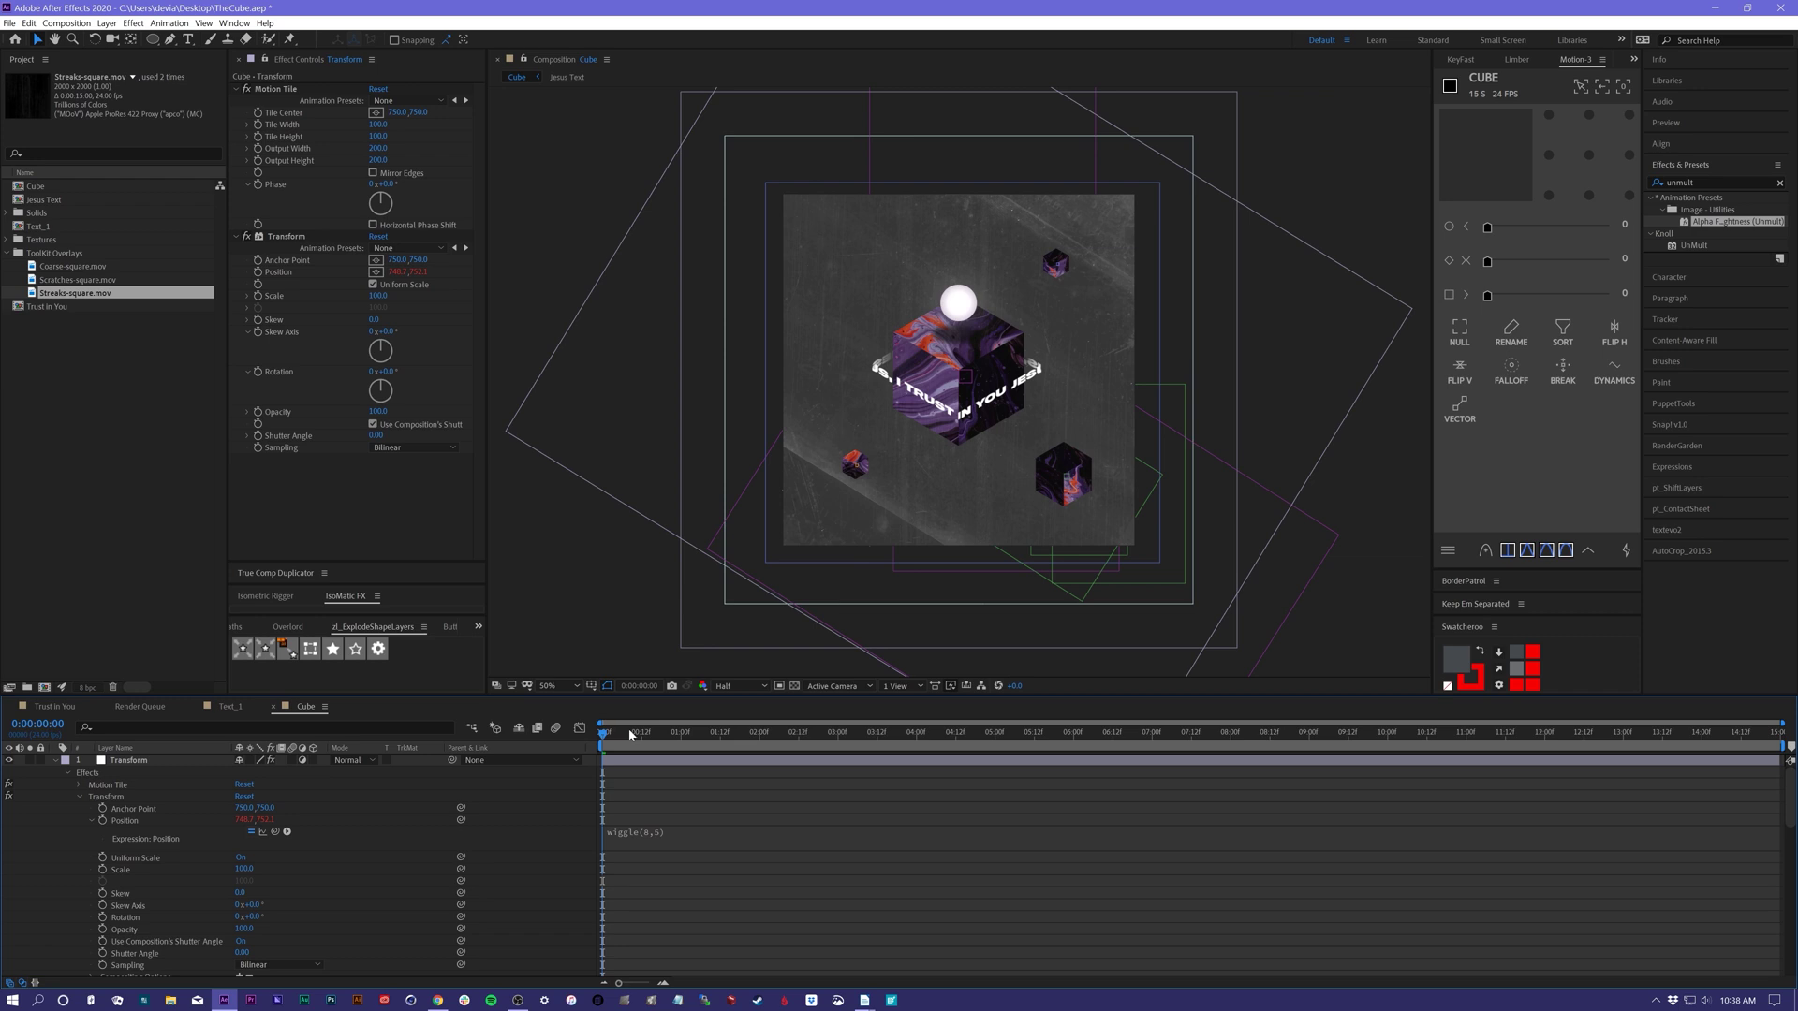
- Preview the wiggling composition, and return to the start with the Transform layer's properties collapsed
key(space)
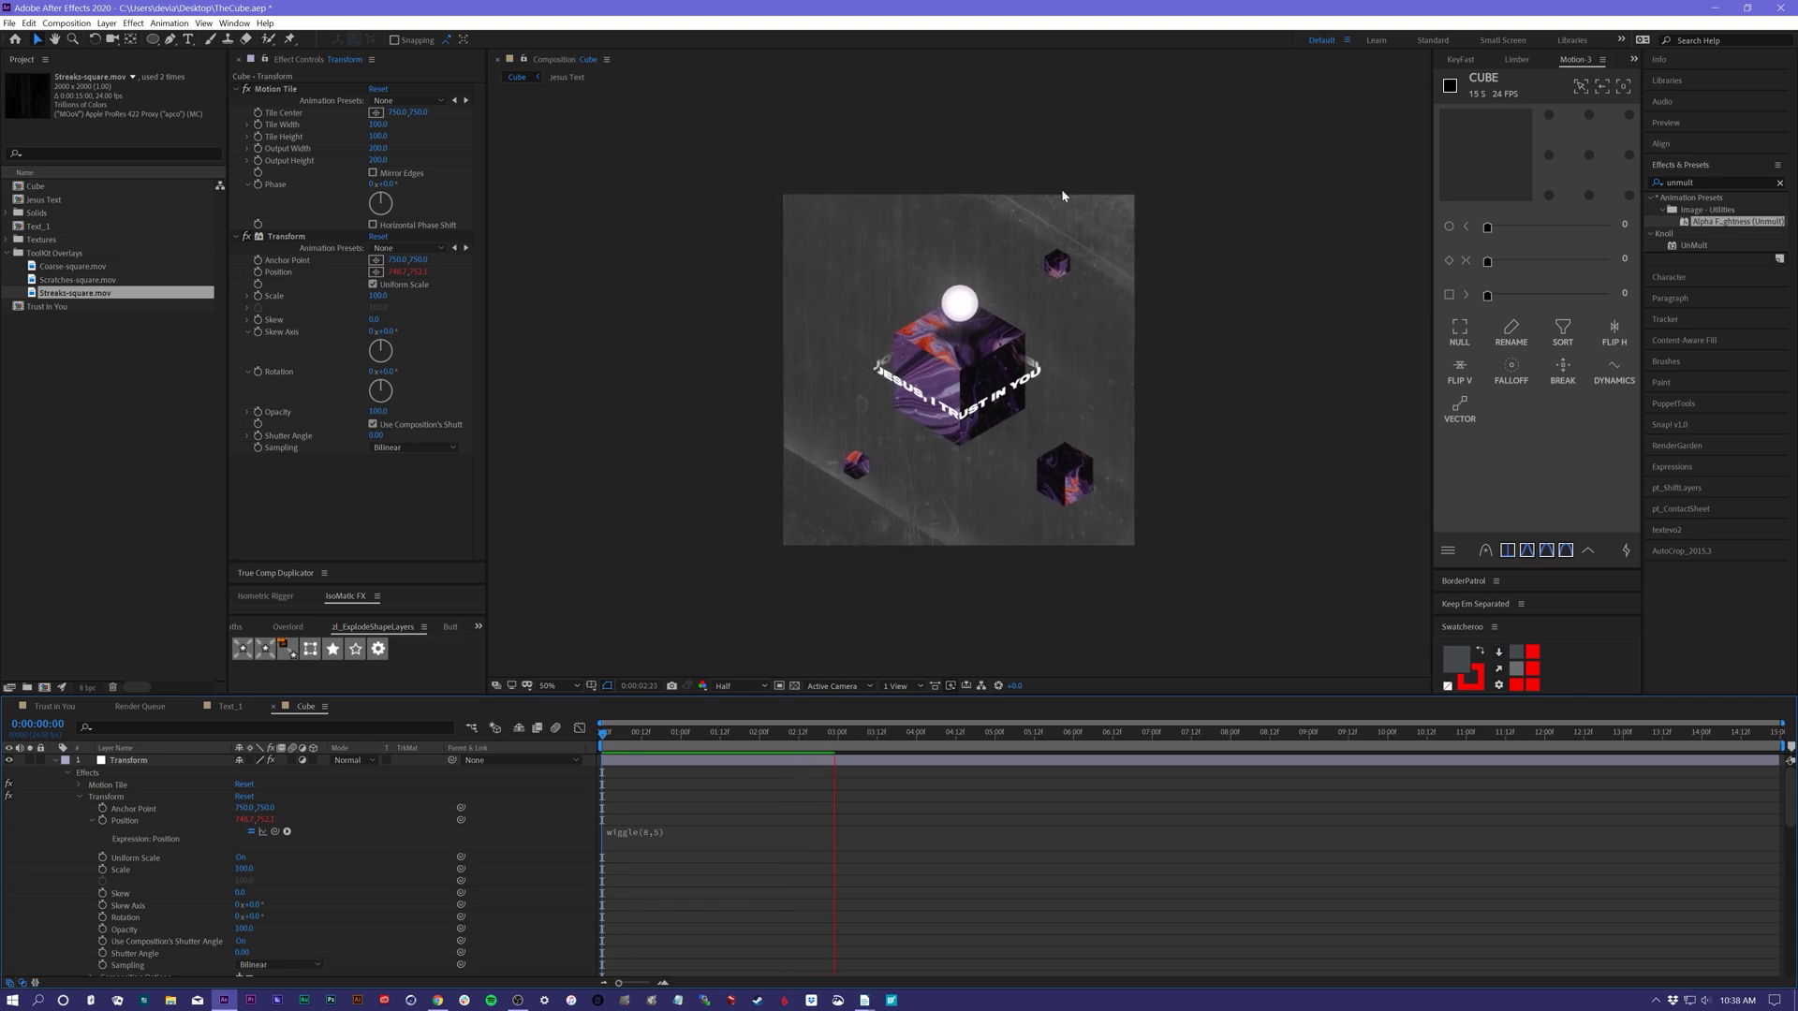
key(space)
click(55, 760)
click(601, 734)
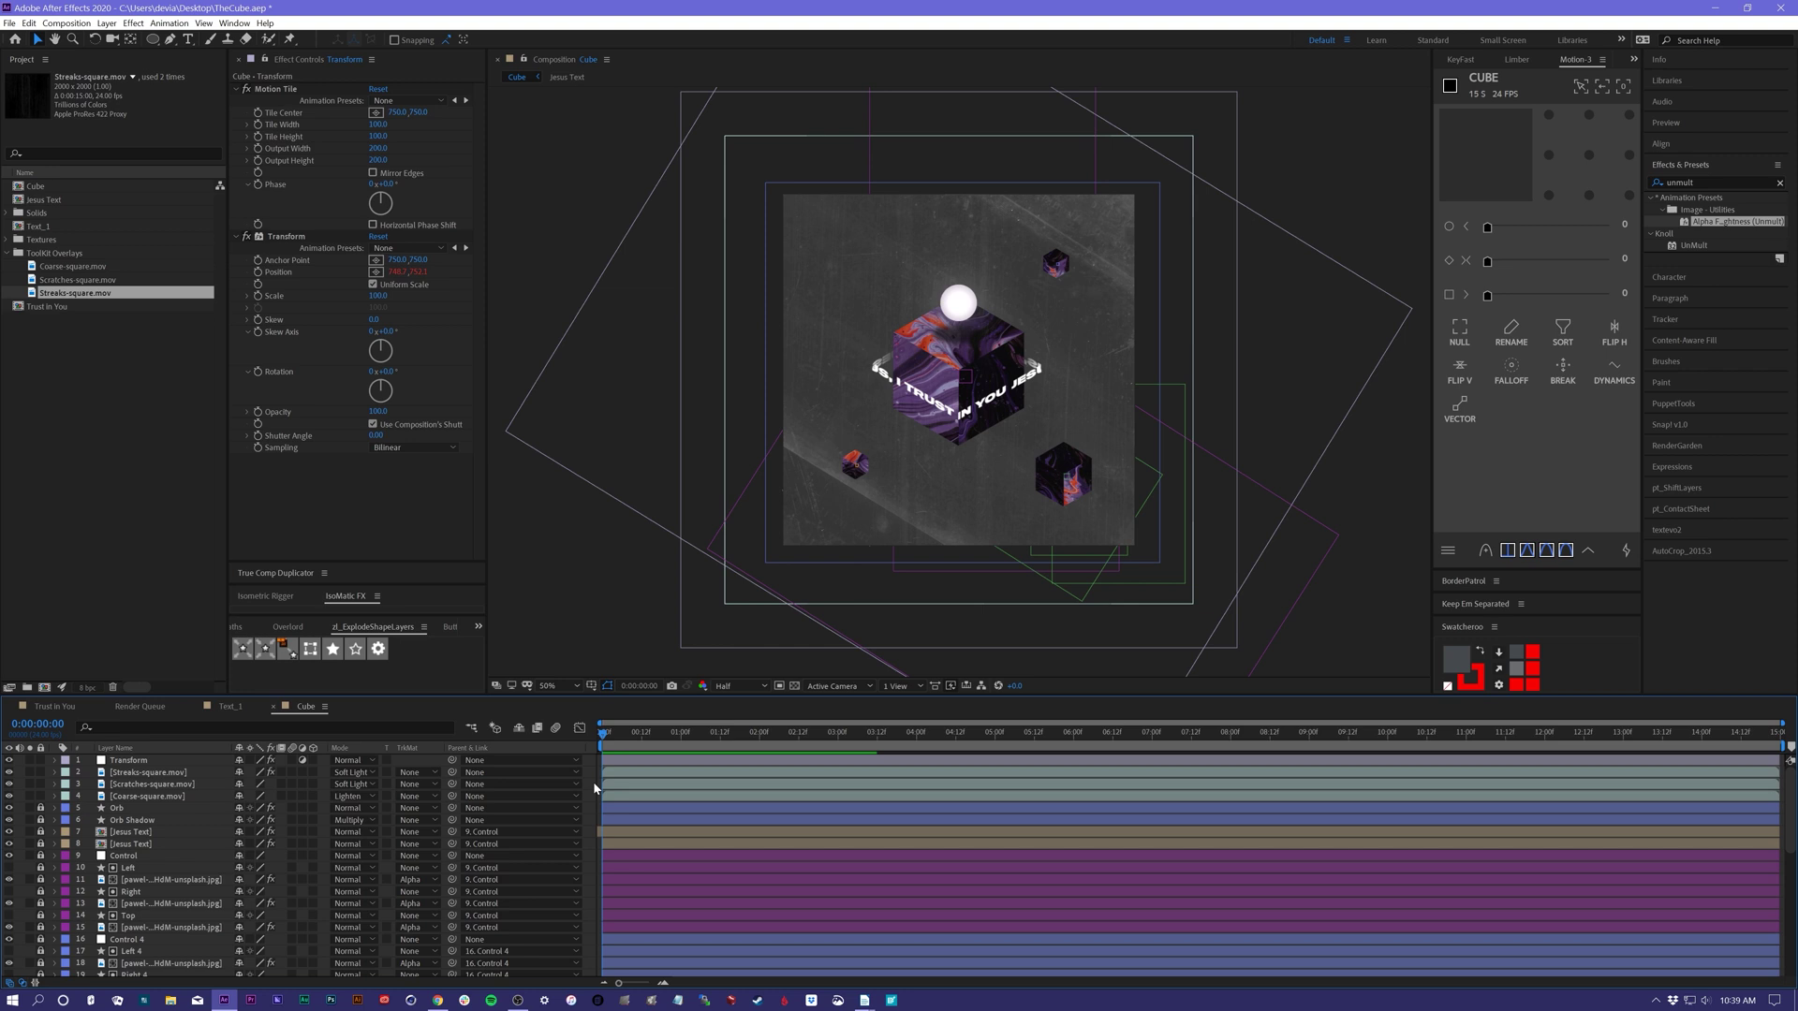
- Create a new adjustment layer above the Transform layer and name it RGB Split
key(ctrl+alt+y)
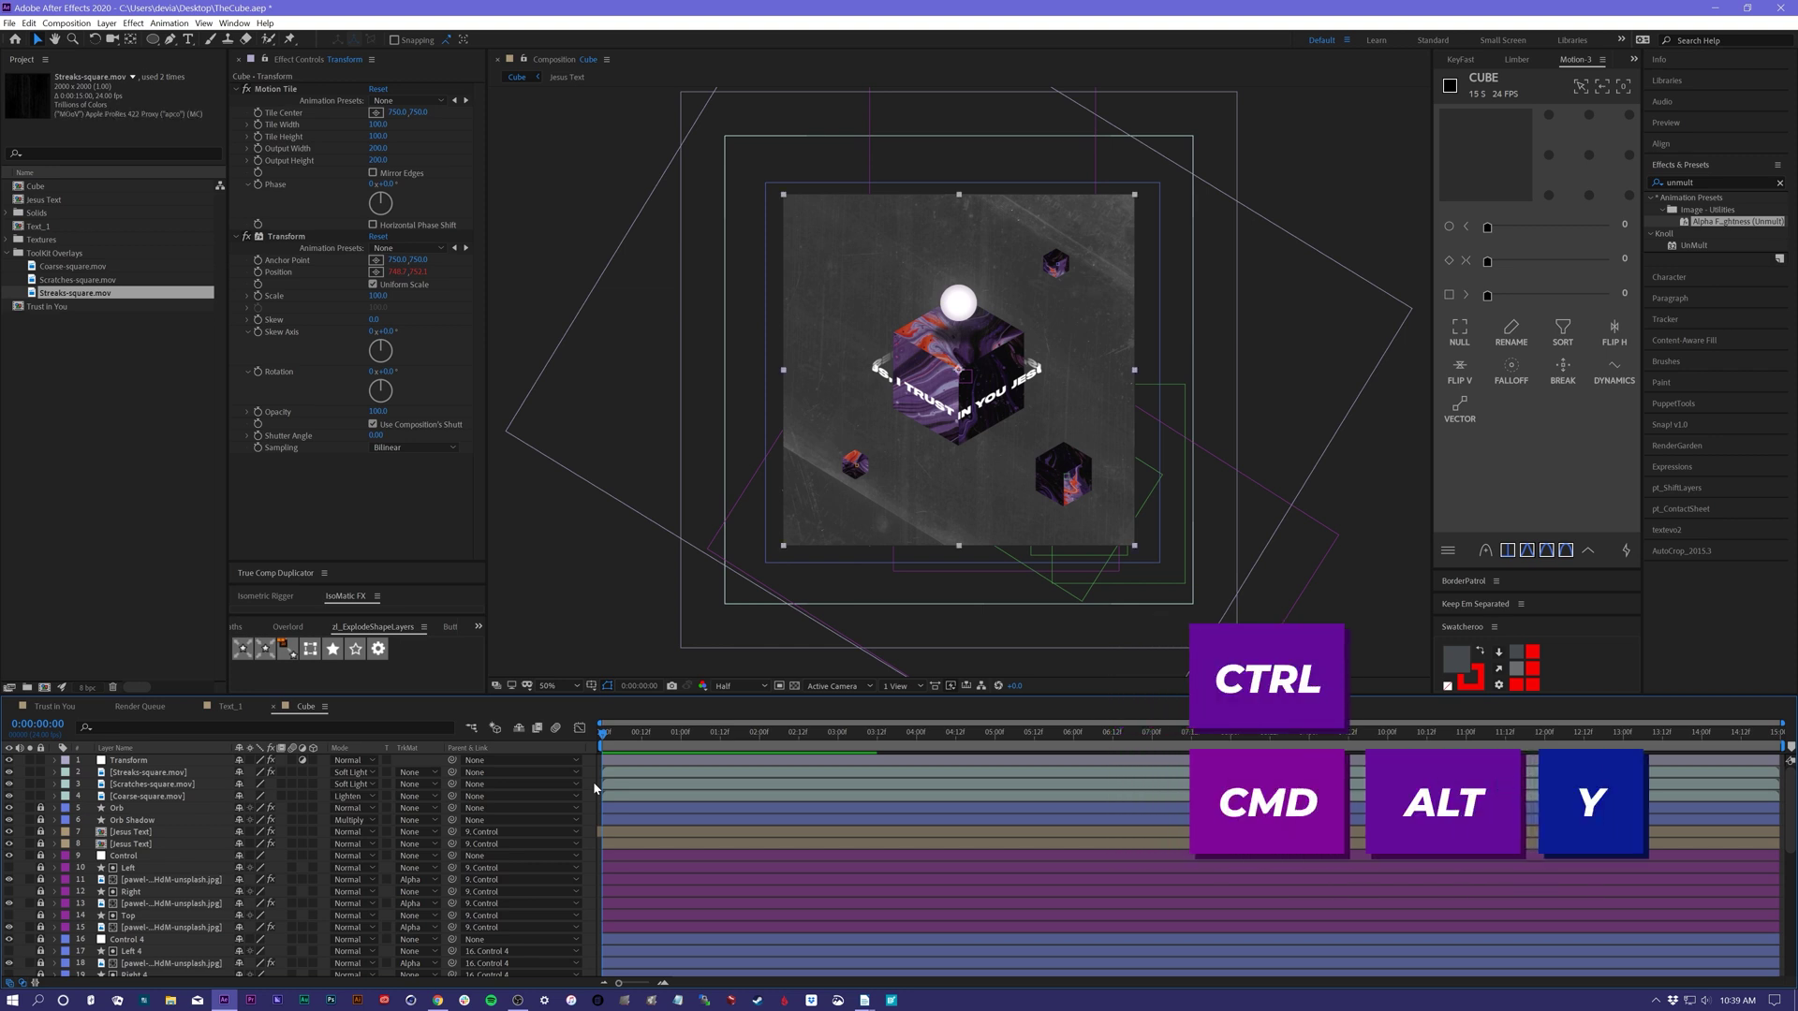
key(Return)
text(RGB)
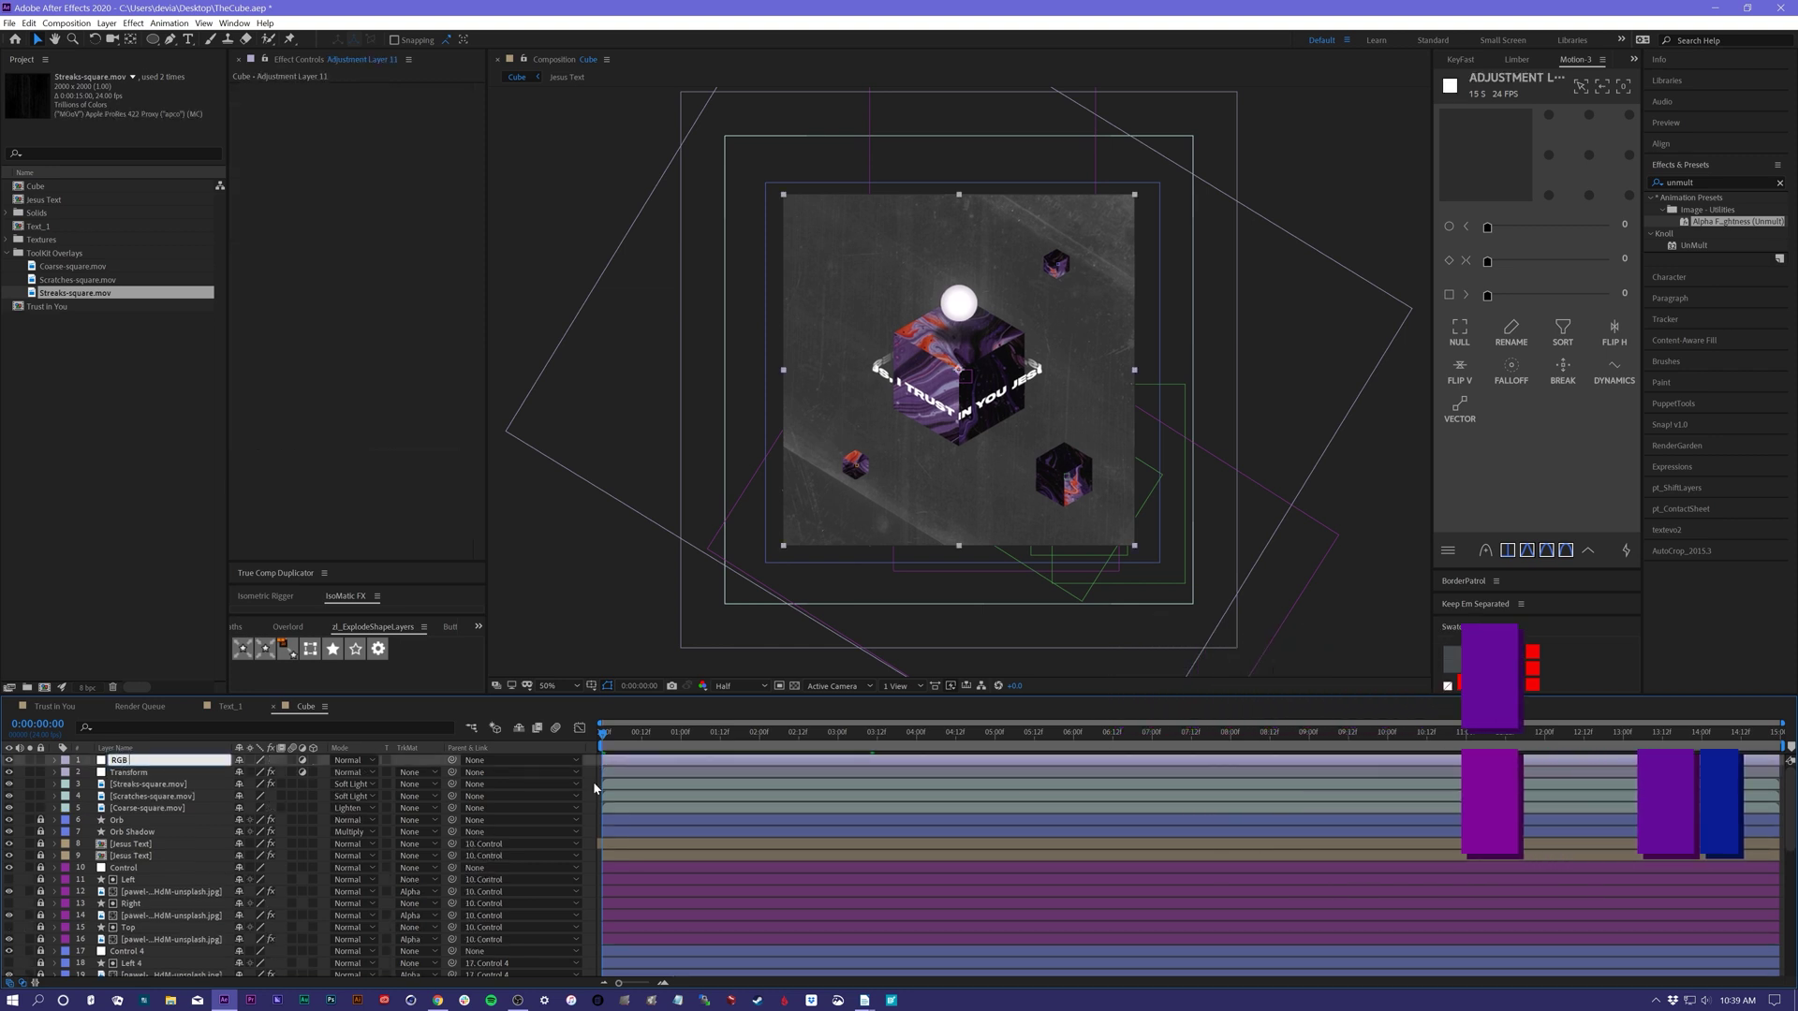
text( Split)
key(Return)
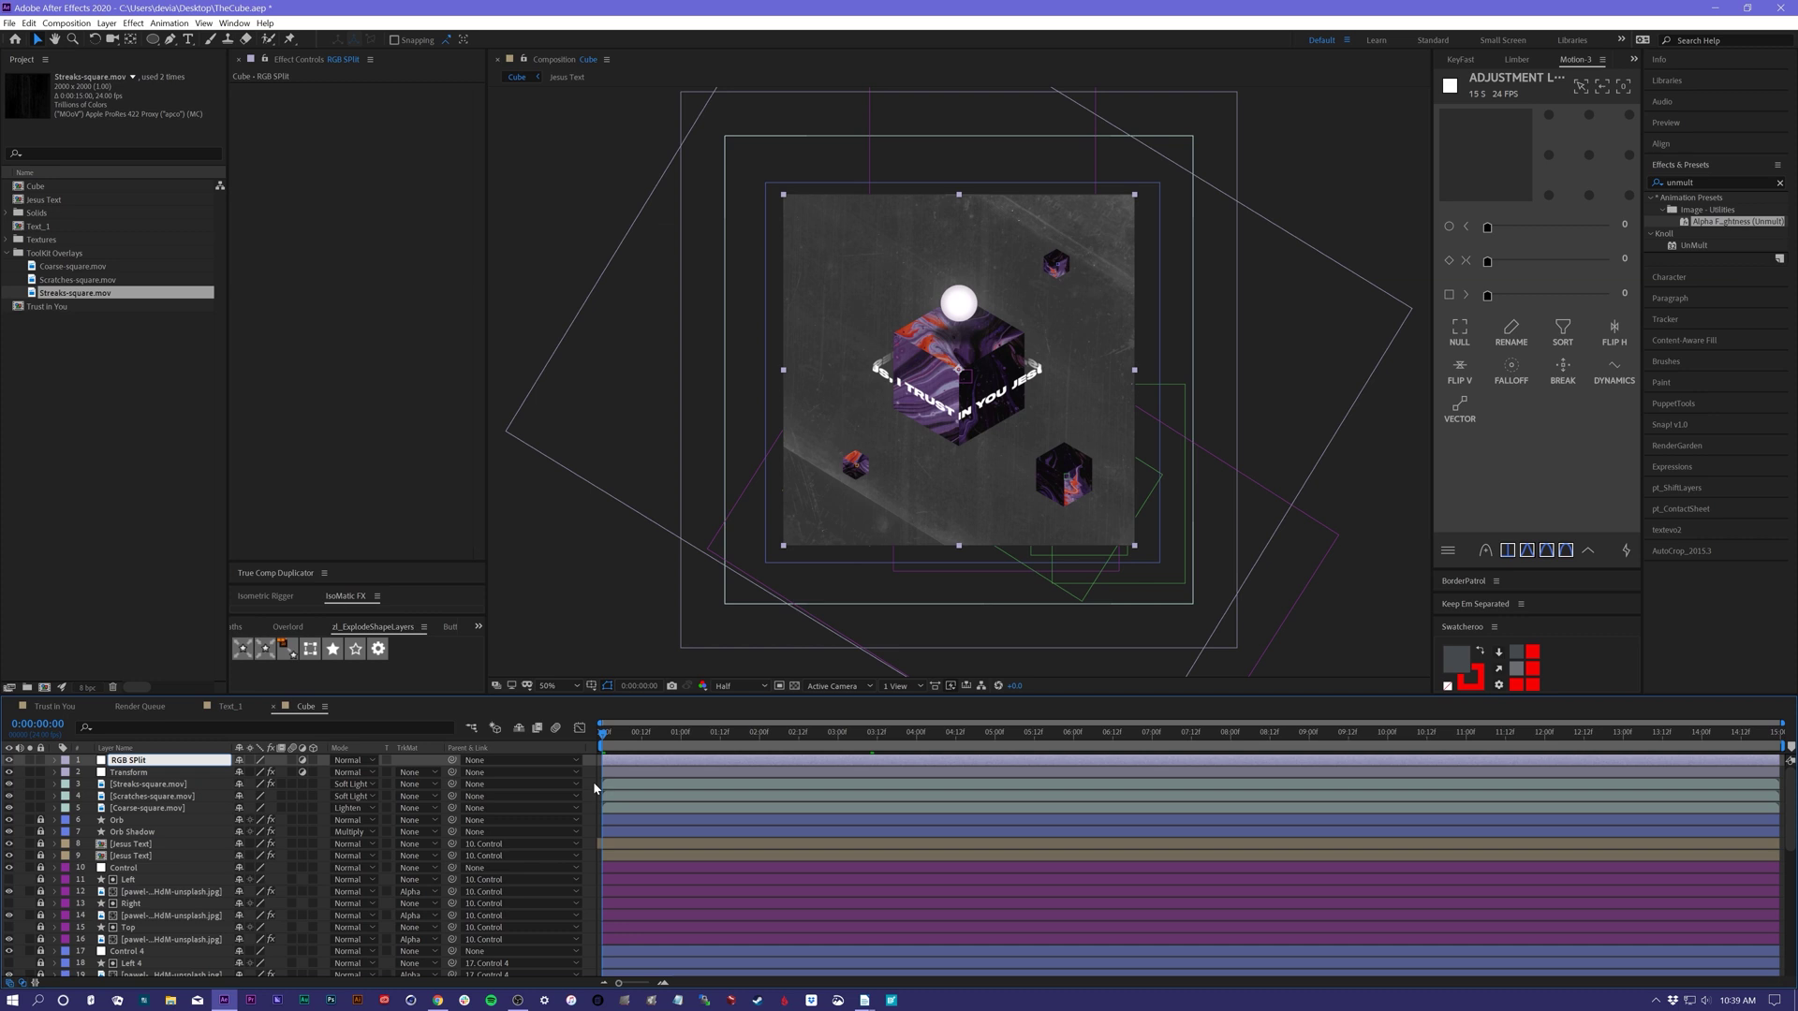
- Apply the VR Chromatic Aberrations effect to the RGB Split adjustment layer
click(133, 22)
mouse_move(159, 236)
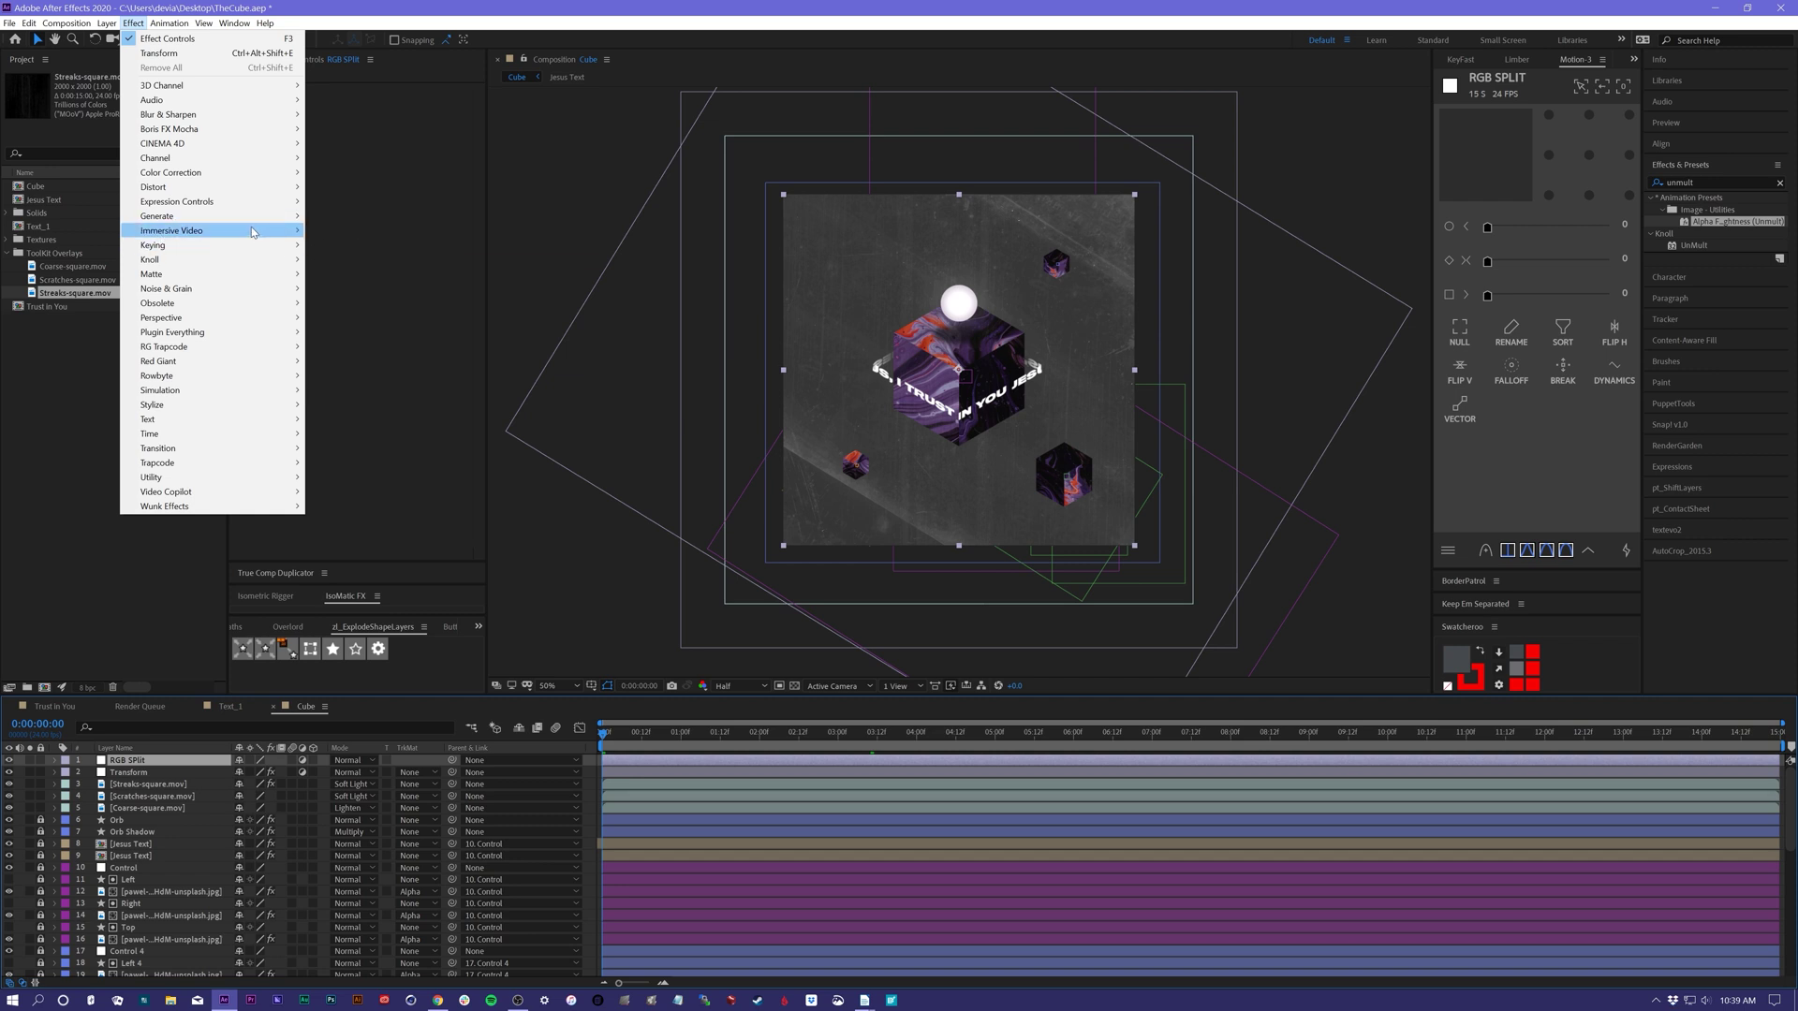
click(368, 245)
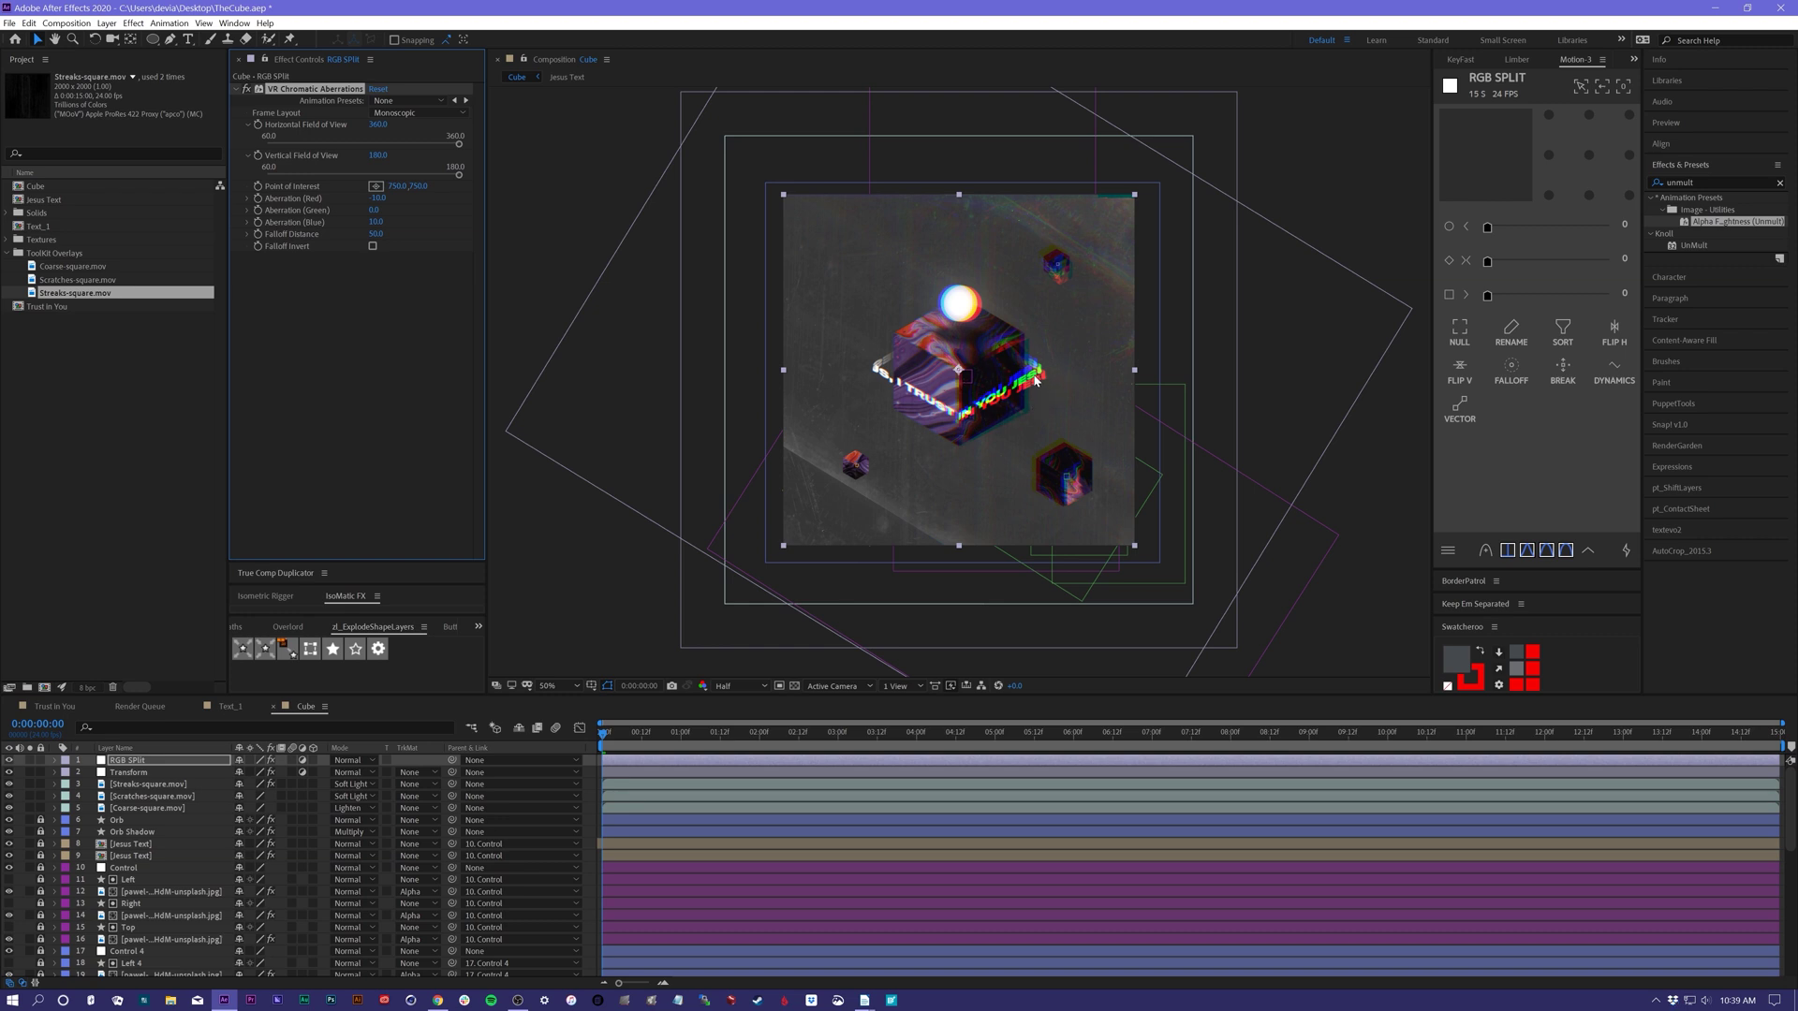
- Set both Aberration (Red) and Aberration (Blue) of VR Chromatic Aberrations to 0
click(378, 198)
text(0)
key(Return)
click(376, 222)
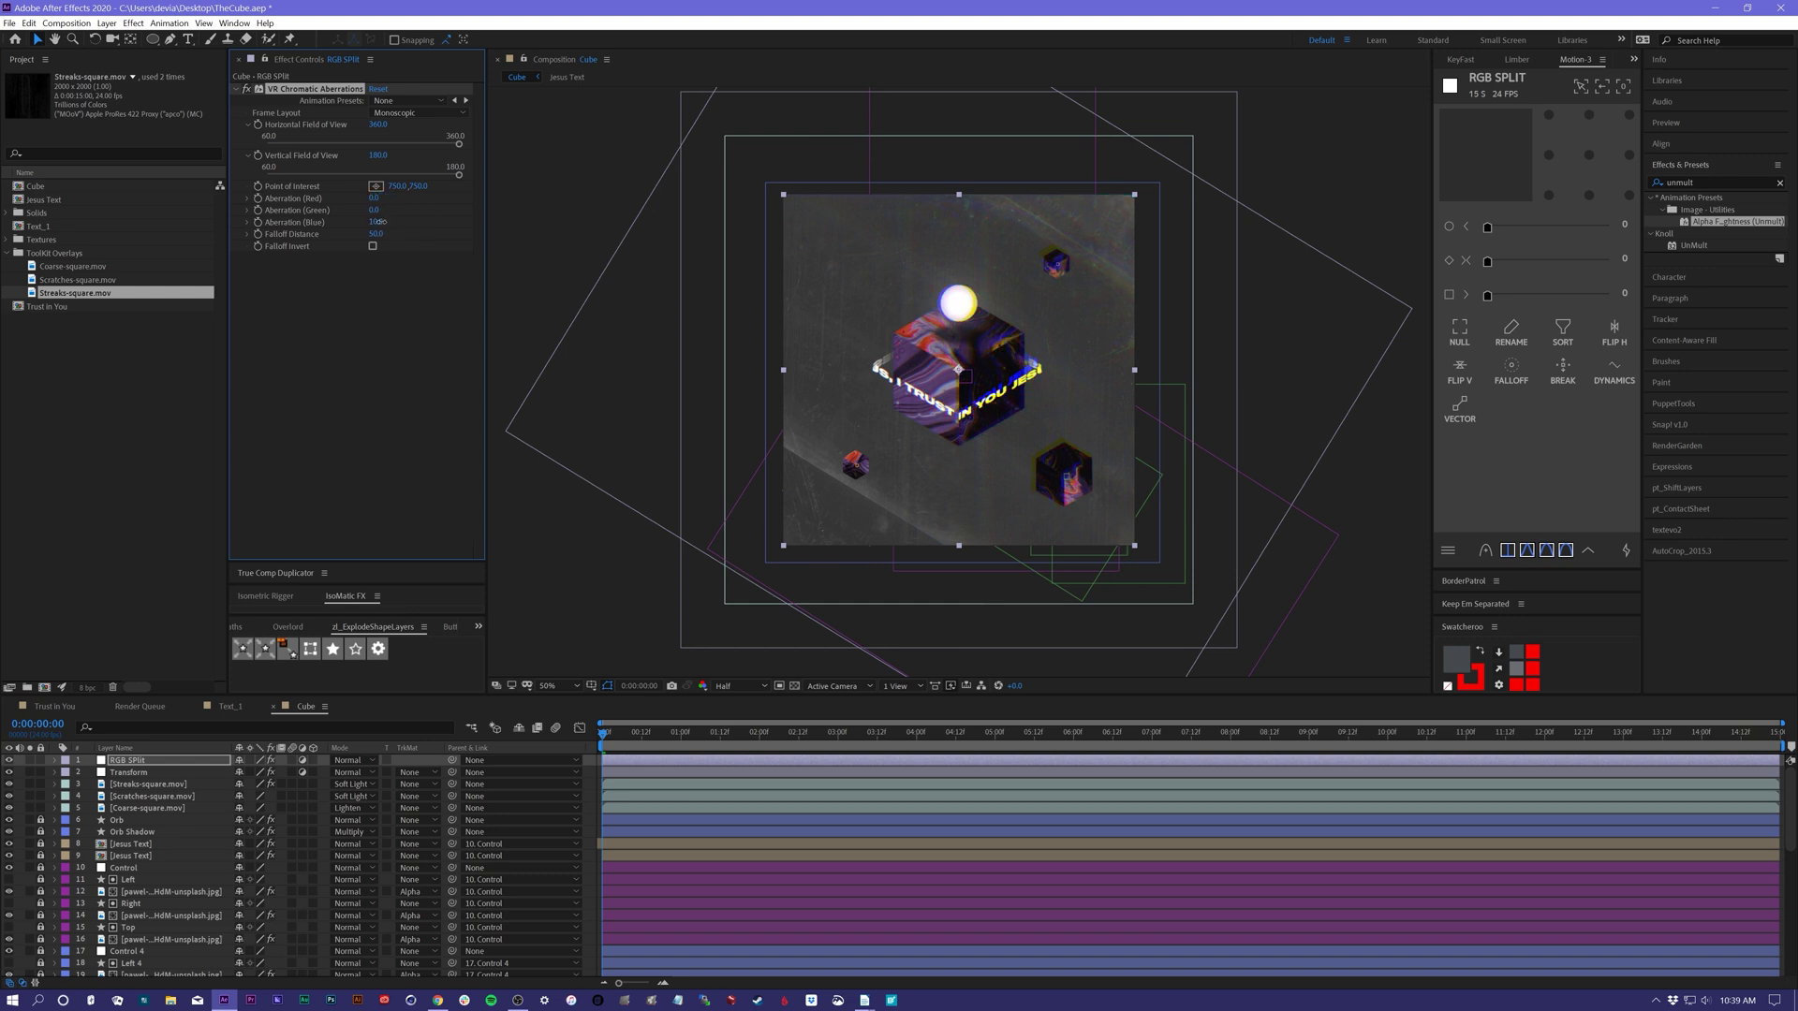
text(0)
key(Return)
- Add the expression wiggle(8,1) to Aberration (Red) and preview the red channel's movement
alt+click(258, 198)
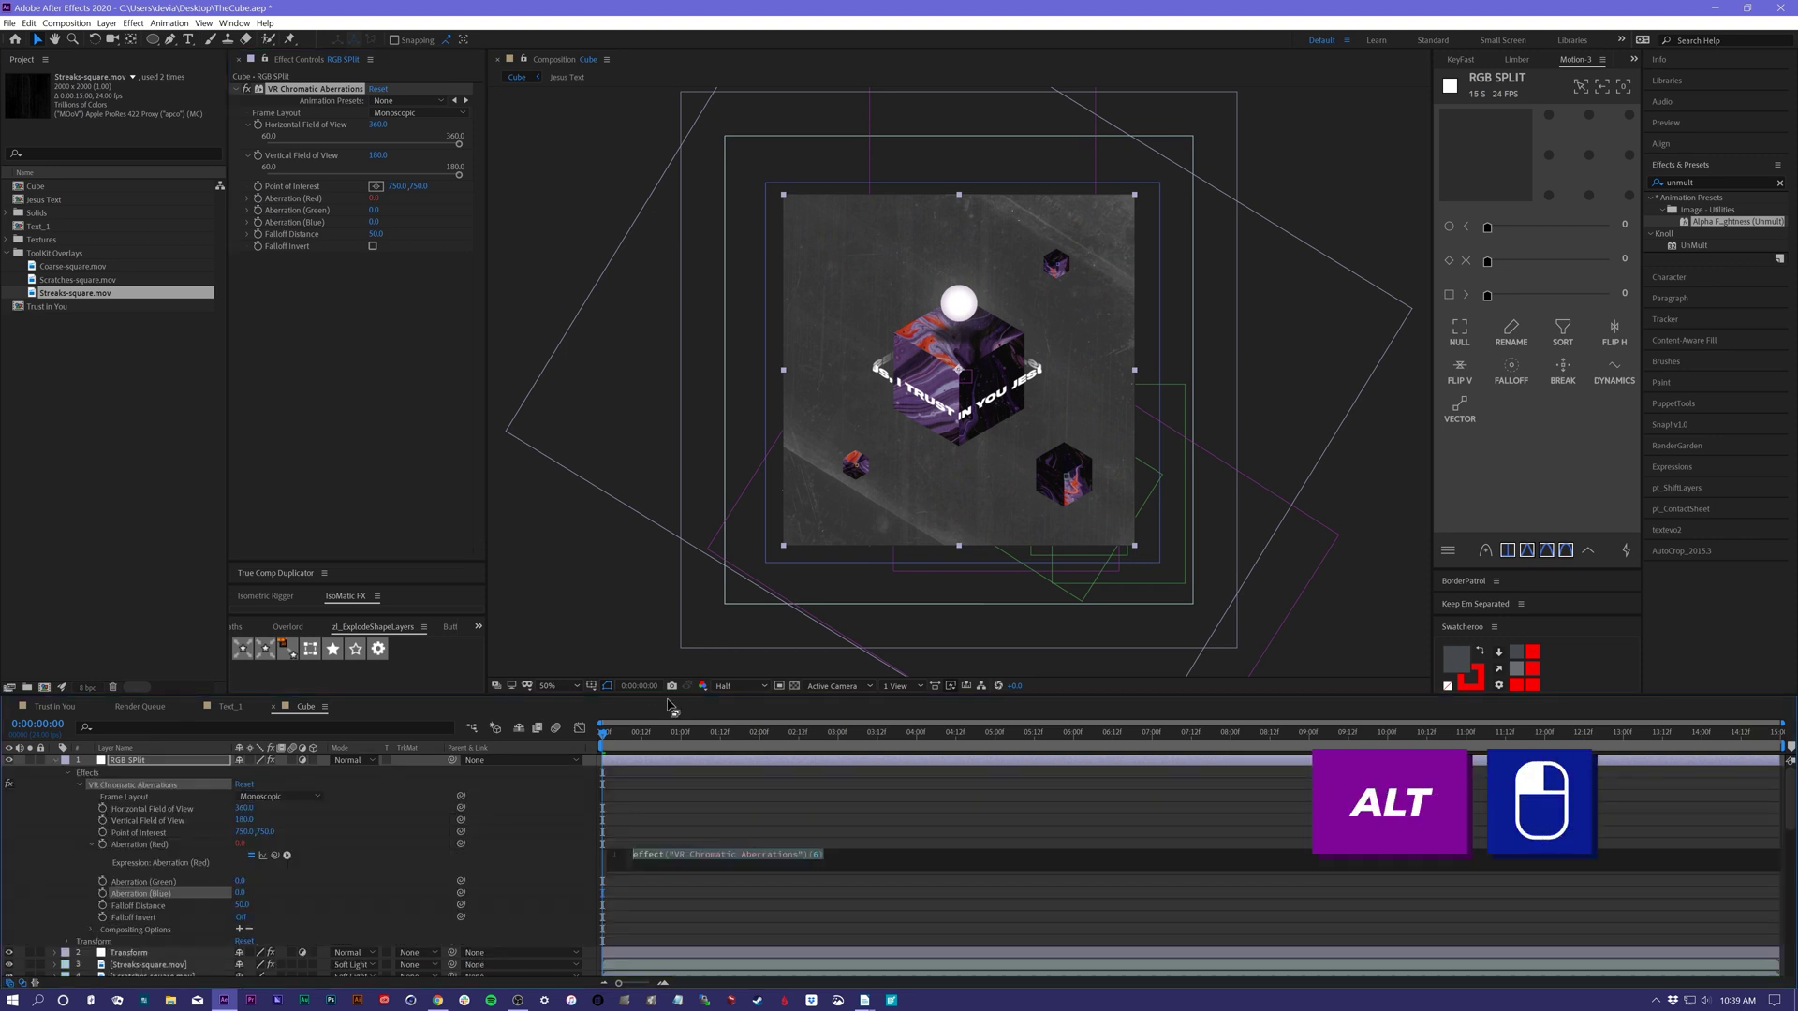
text(wig)
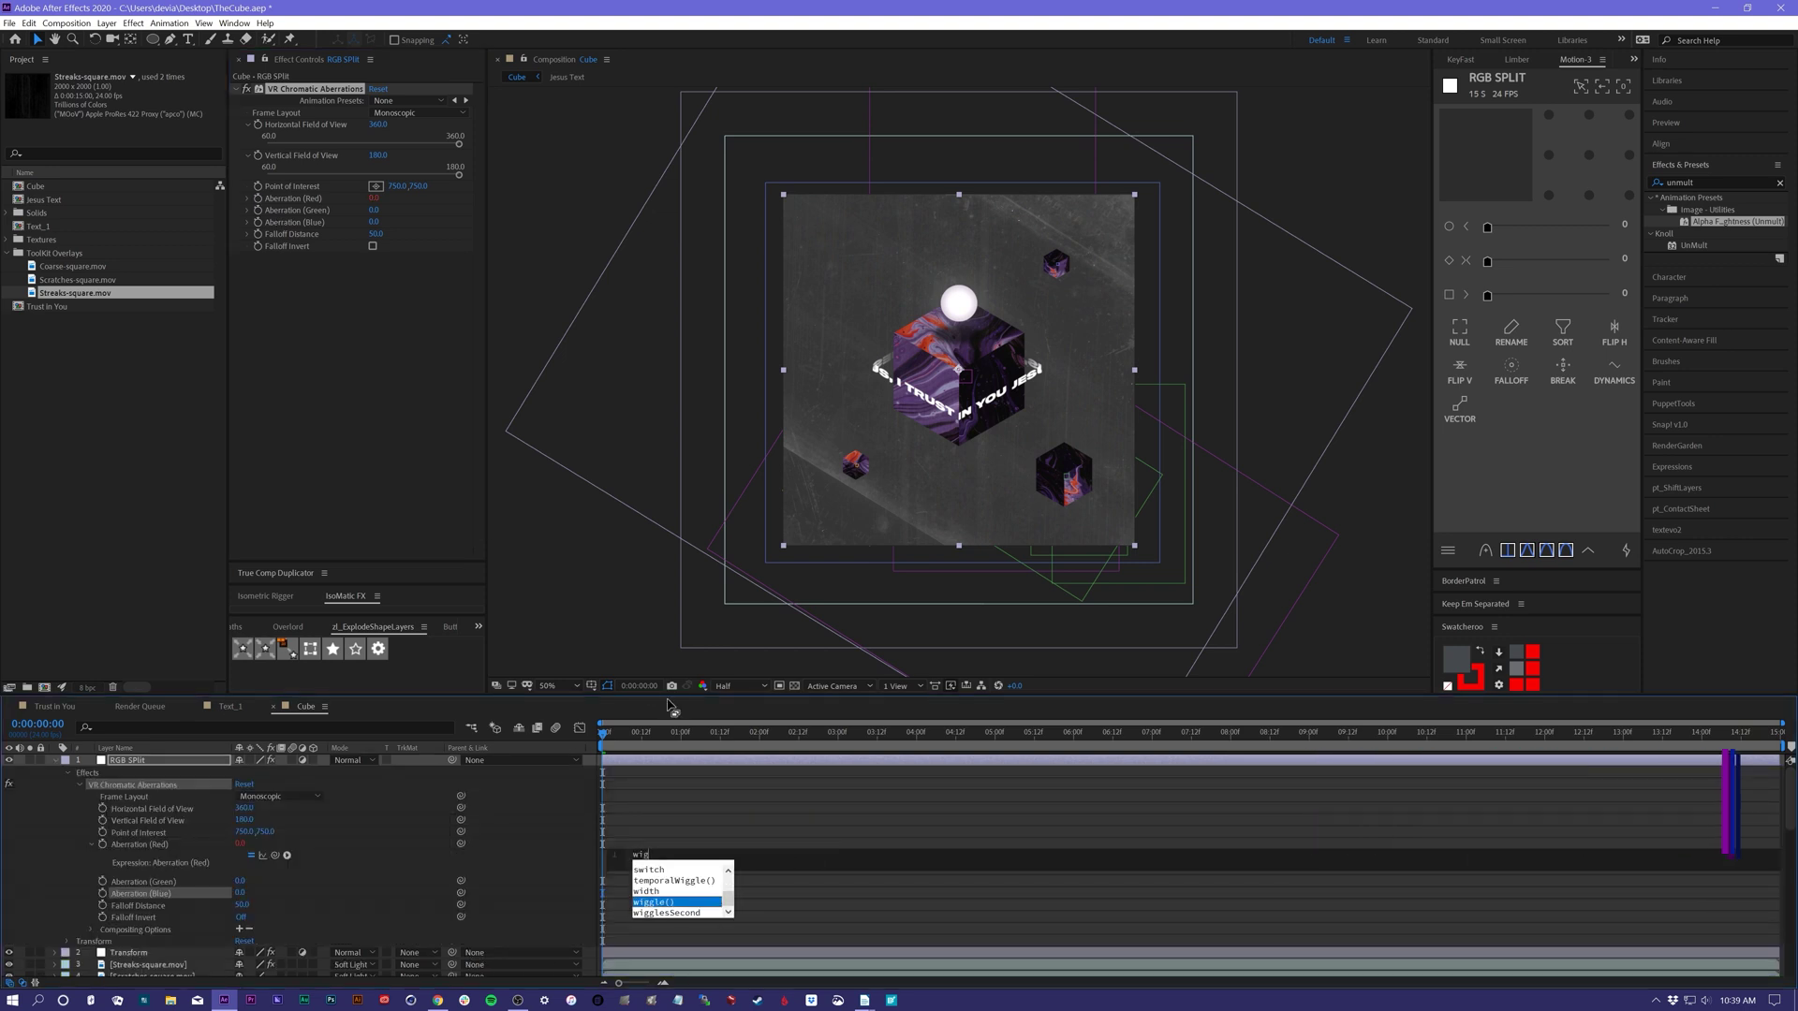
text(gle()8,1)
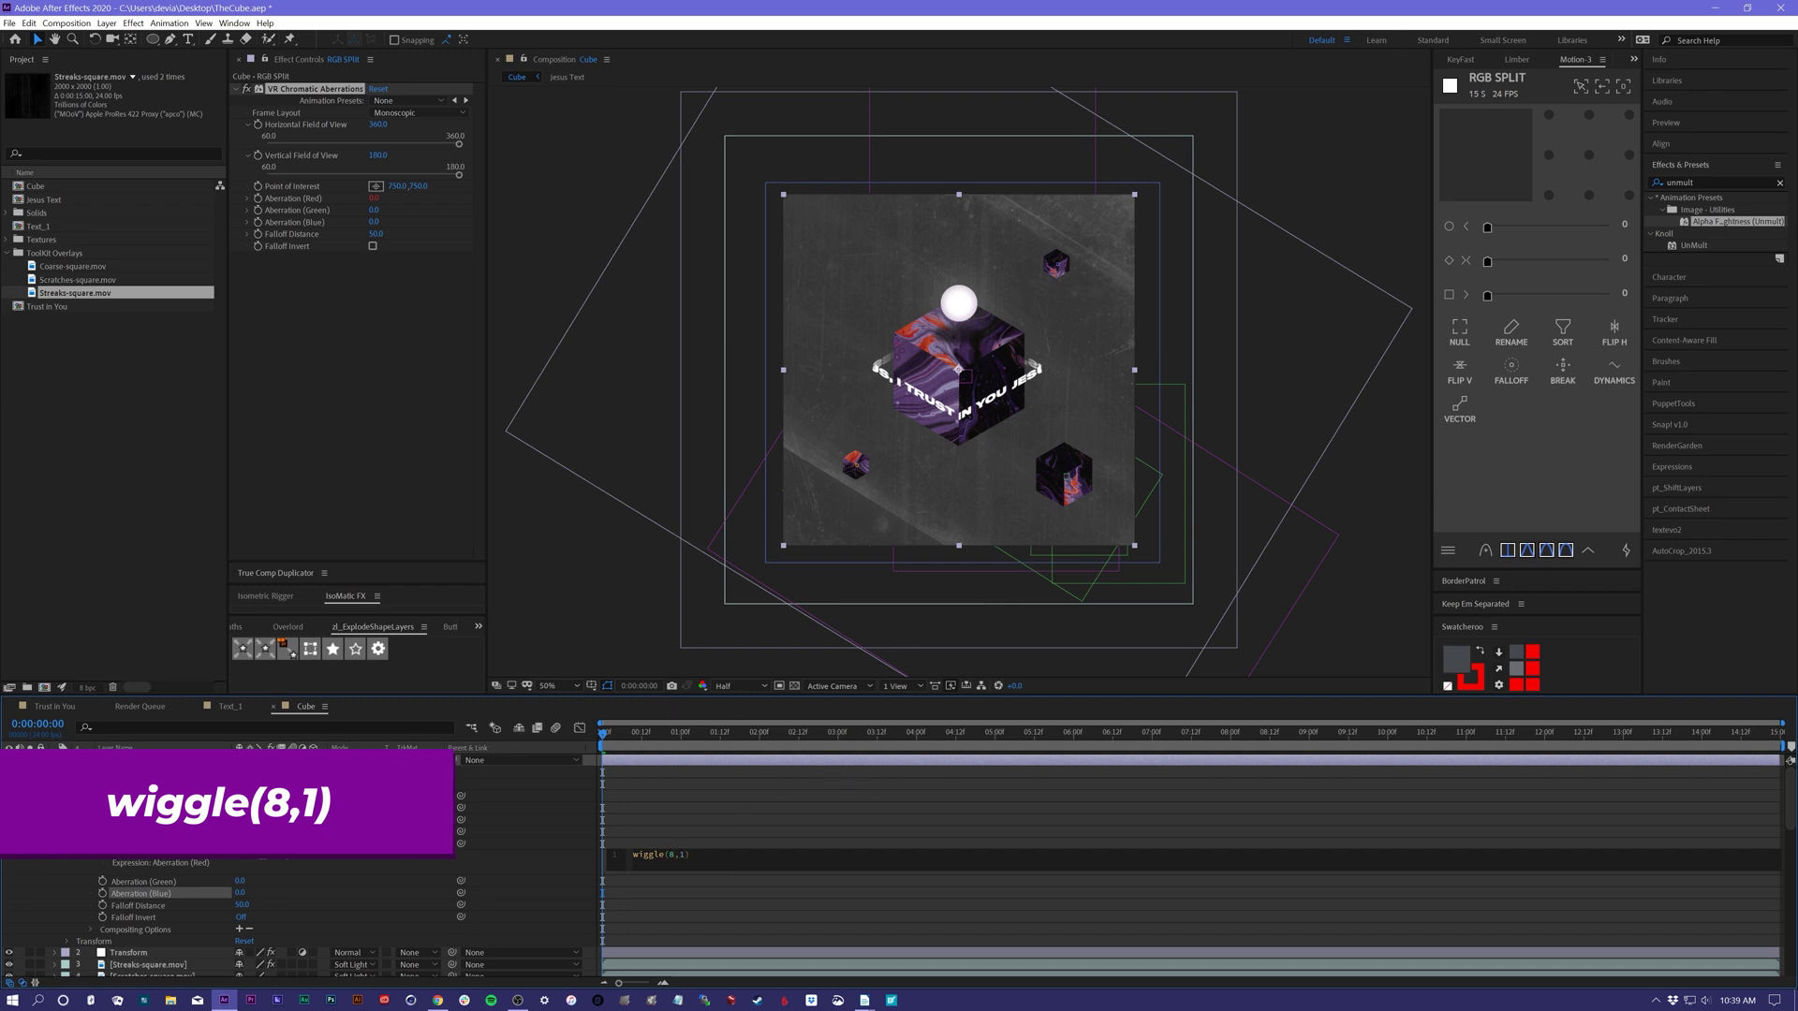
click(682, 831)
drag(640, 736, 734, 745)
key(space)
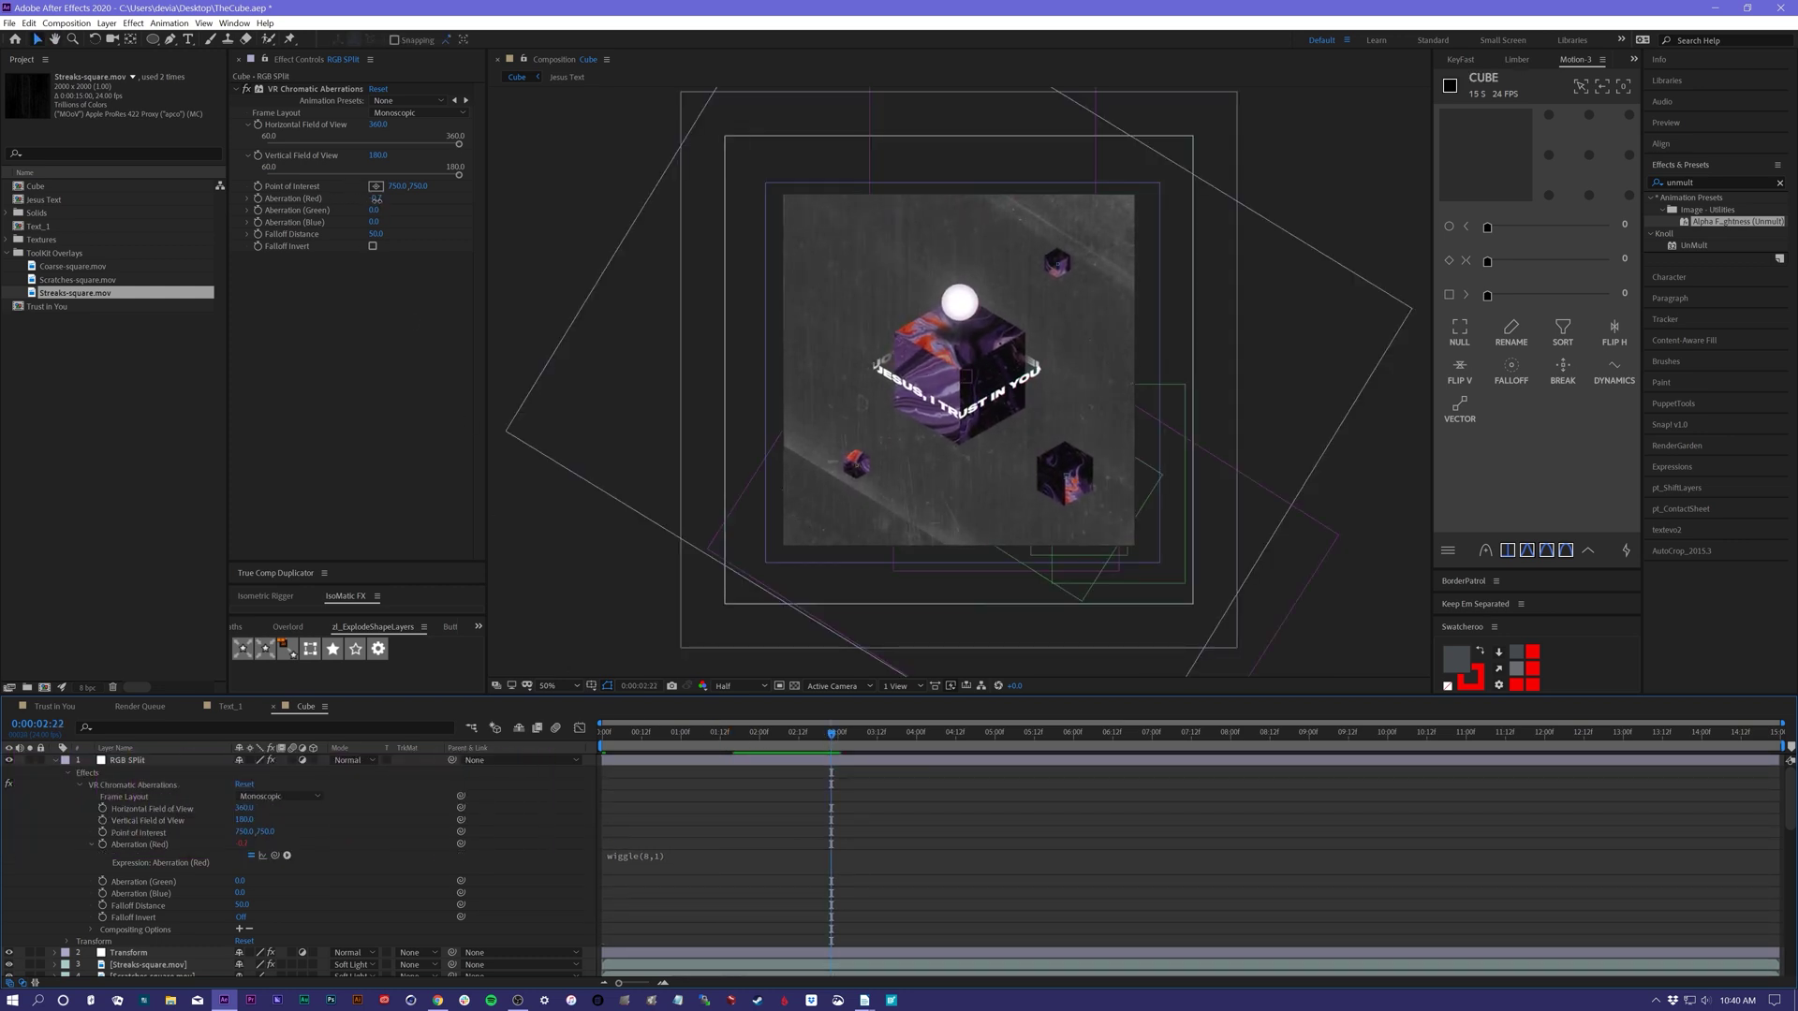
- Try a higher Aberration (Red) value together with a Falloff Distance of 0
drag(375, 199, 382, 201)
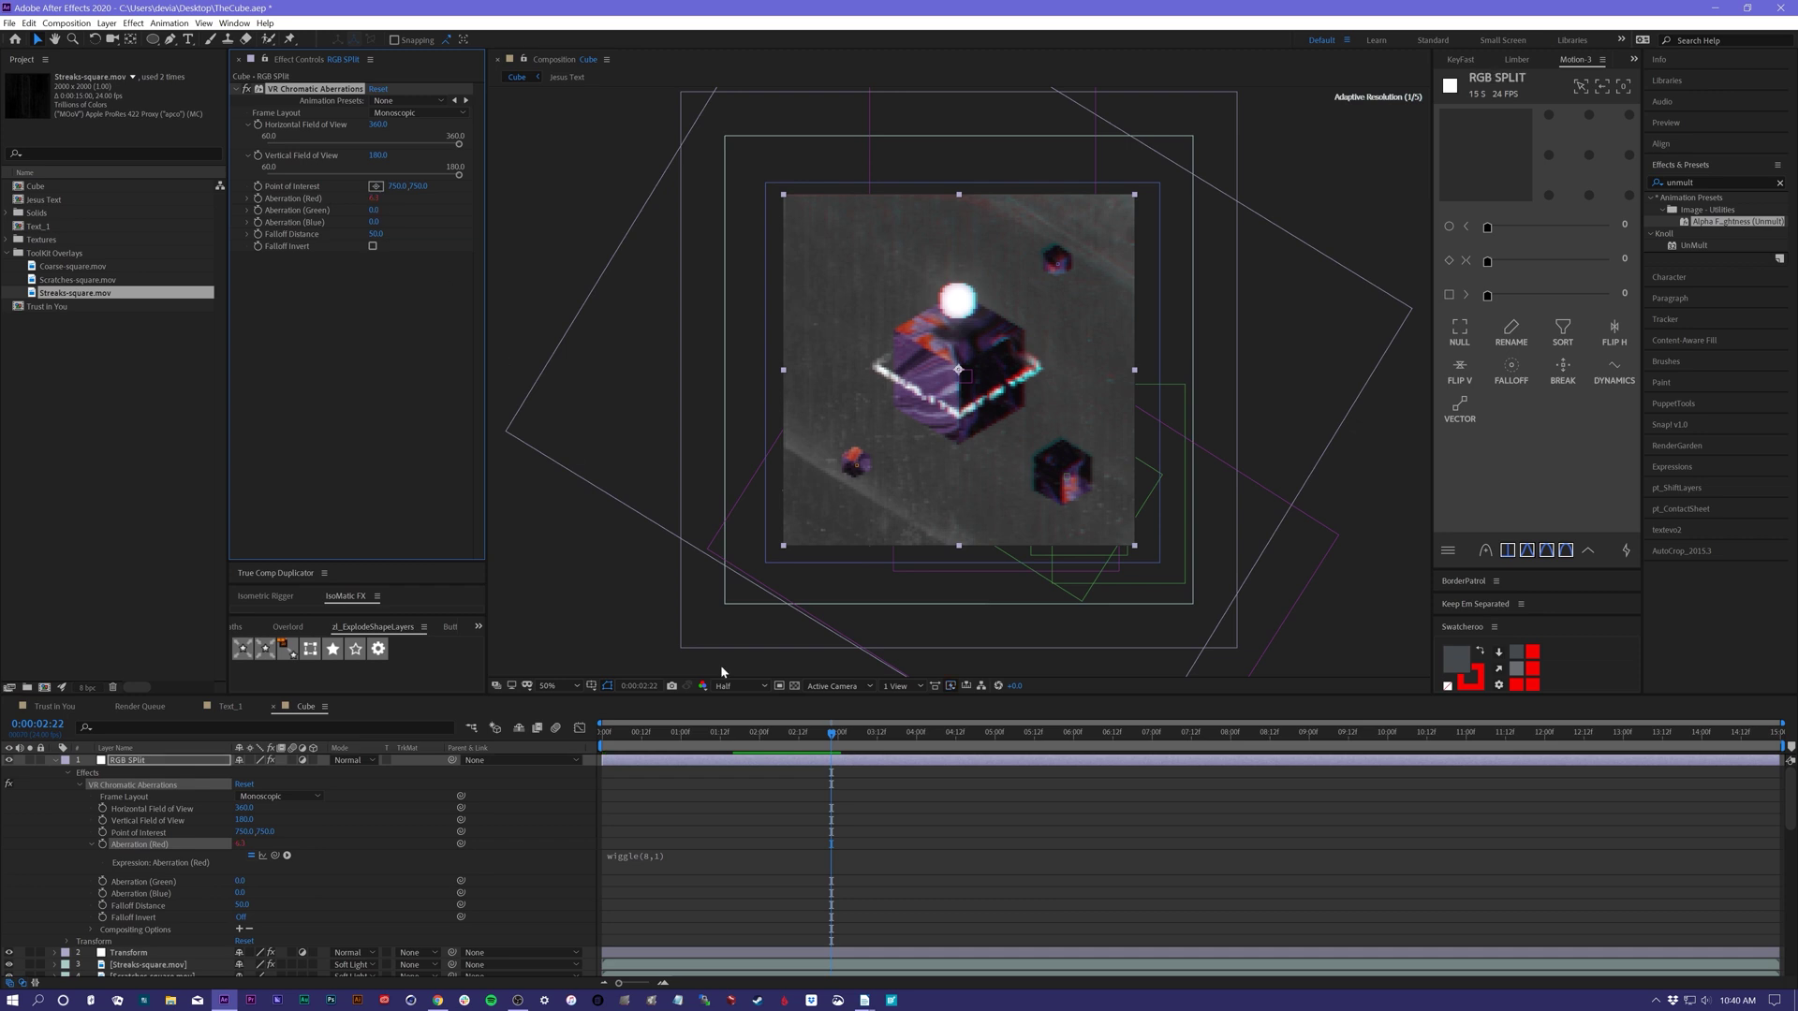
drag(375, 234, 355, 239)
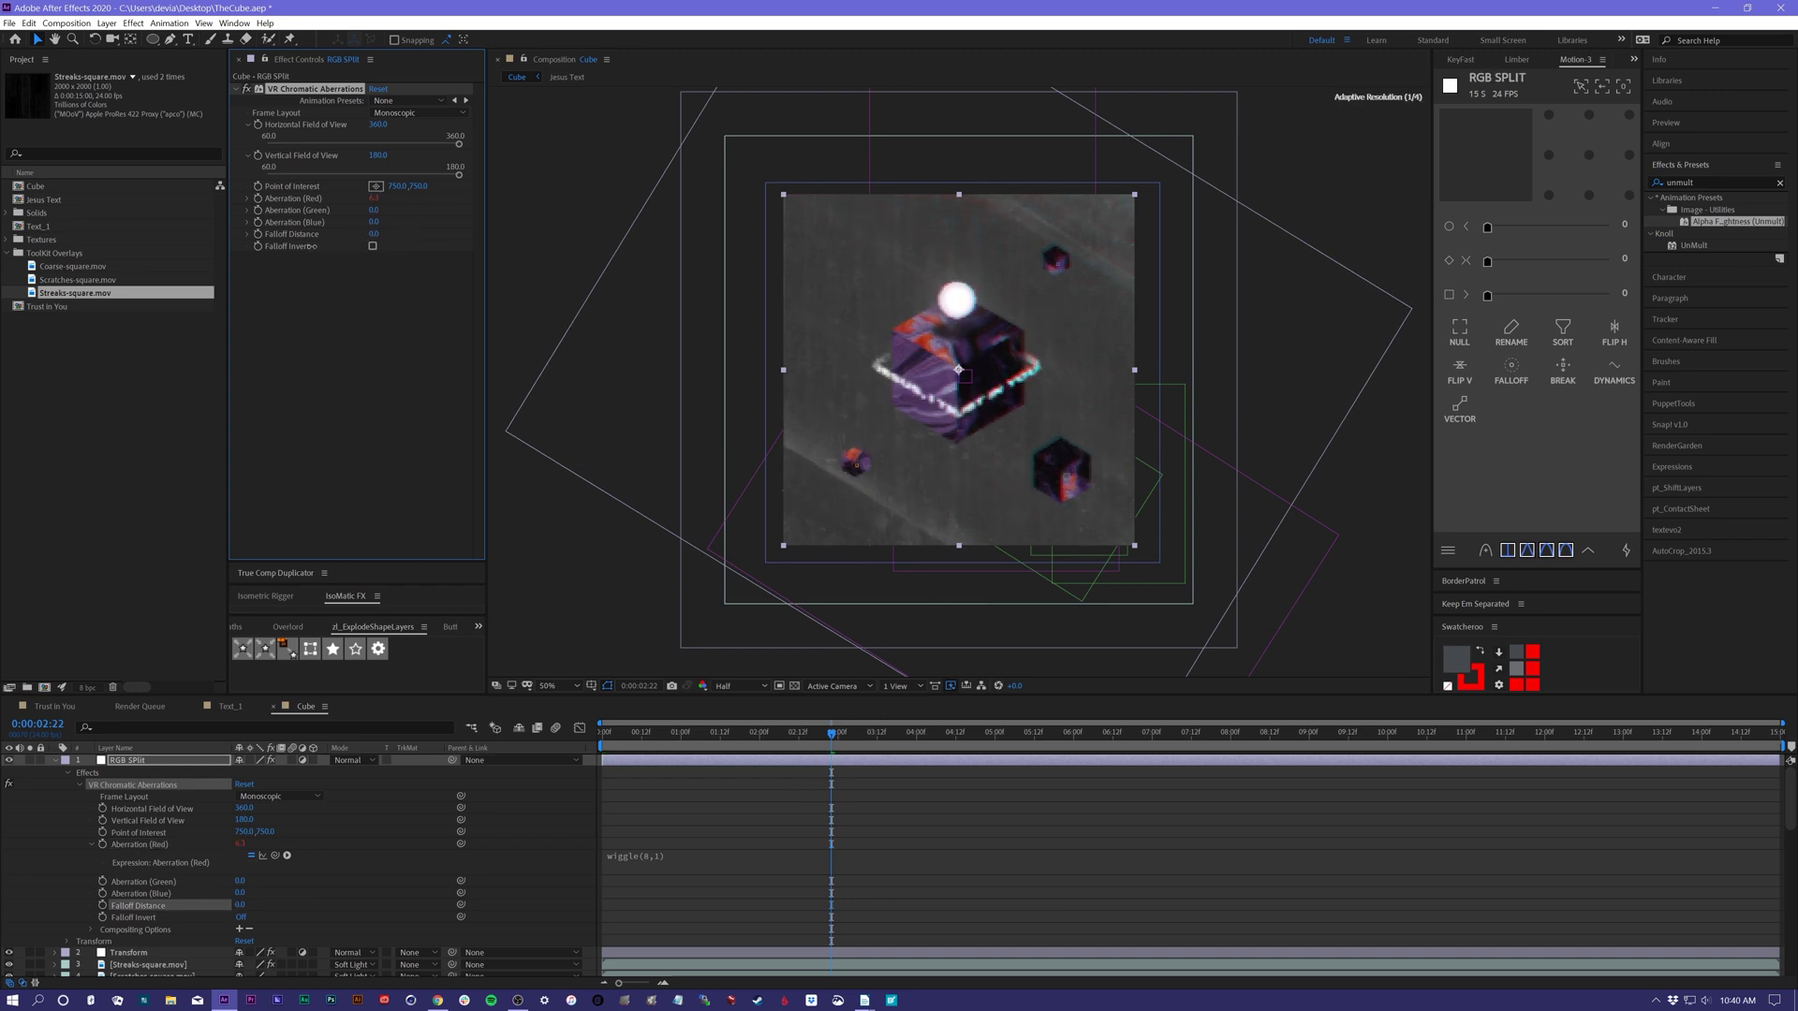
mouse_move(372, 234)
mouse_down()
mouse_move(434, 251)
mouse_move(354, 245)
mouse_up()
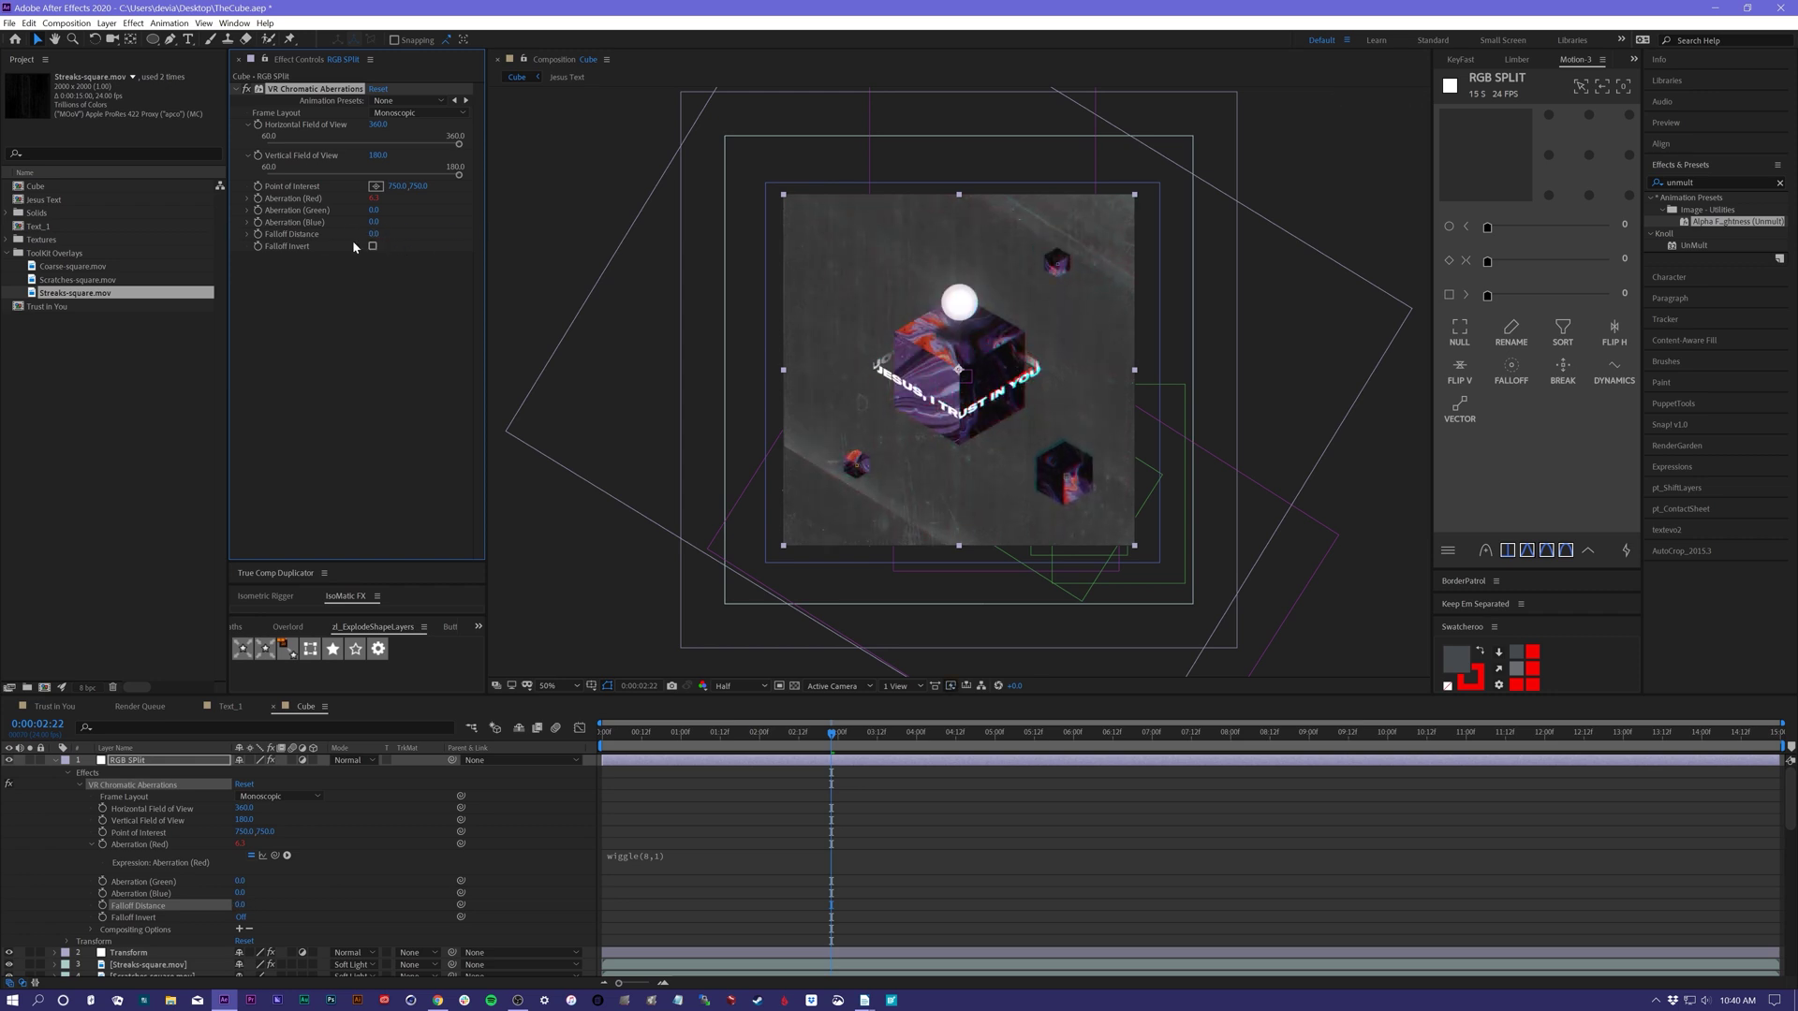
- Lower the underlying Aberration (Red) value and preview the color split
click(375, 199)
key(Return)
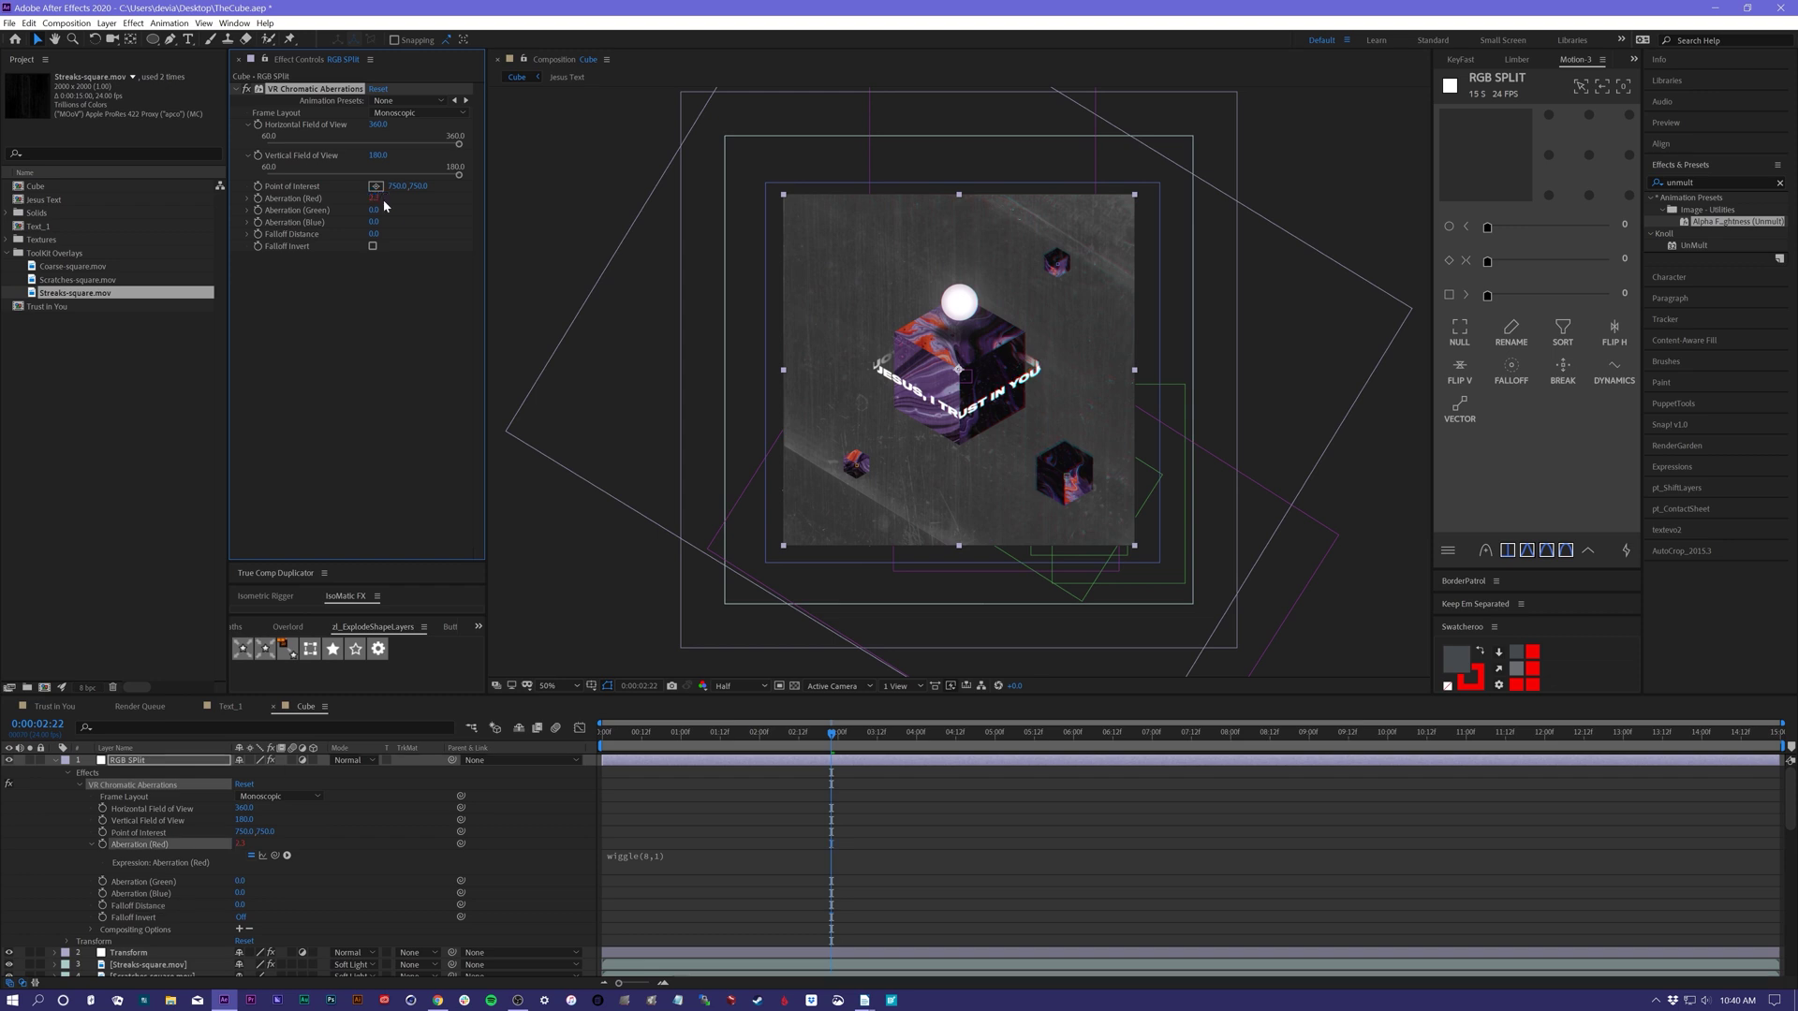
key(space)
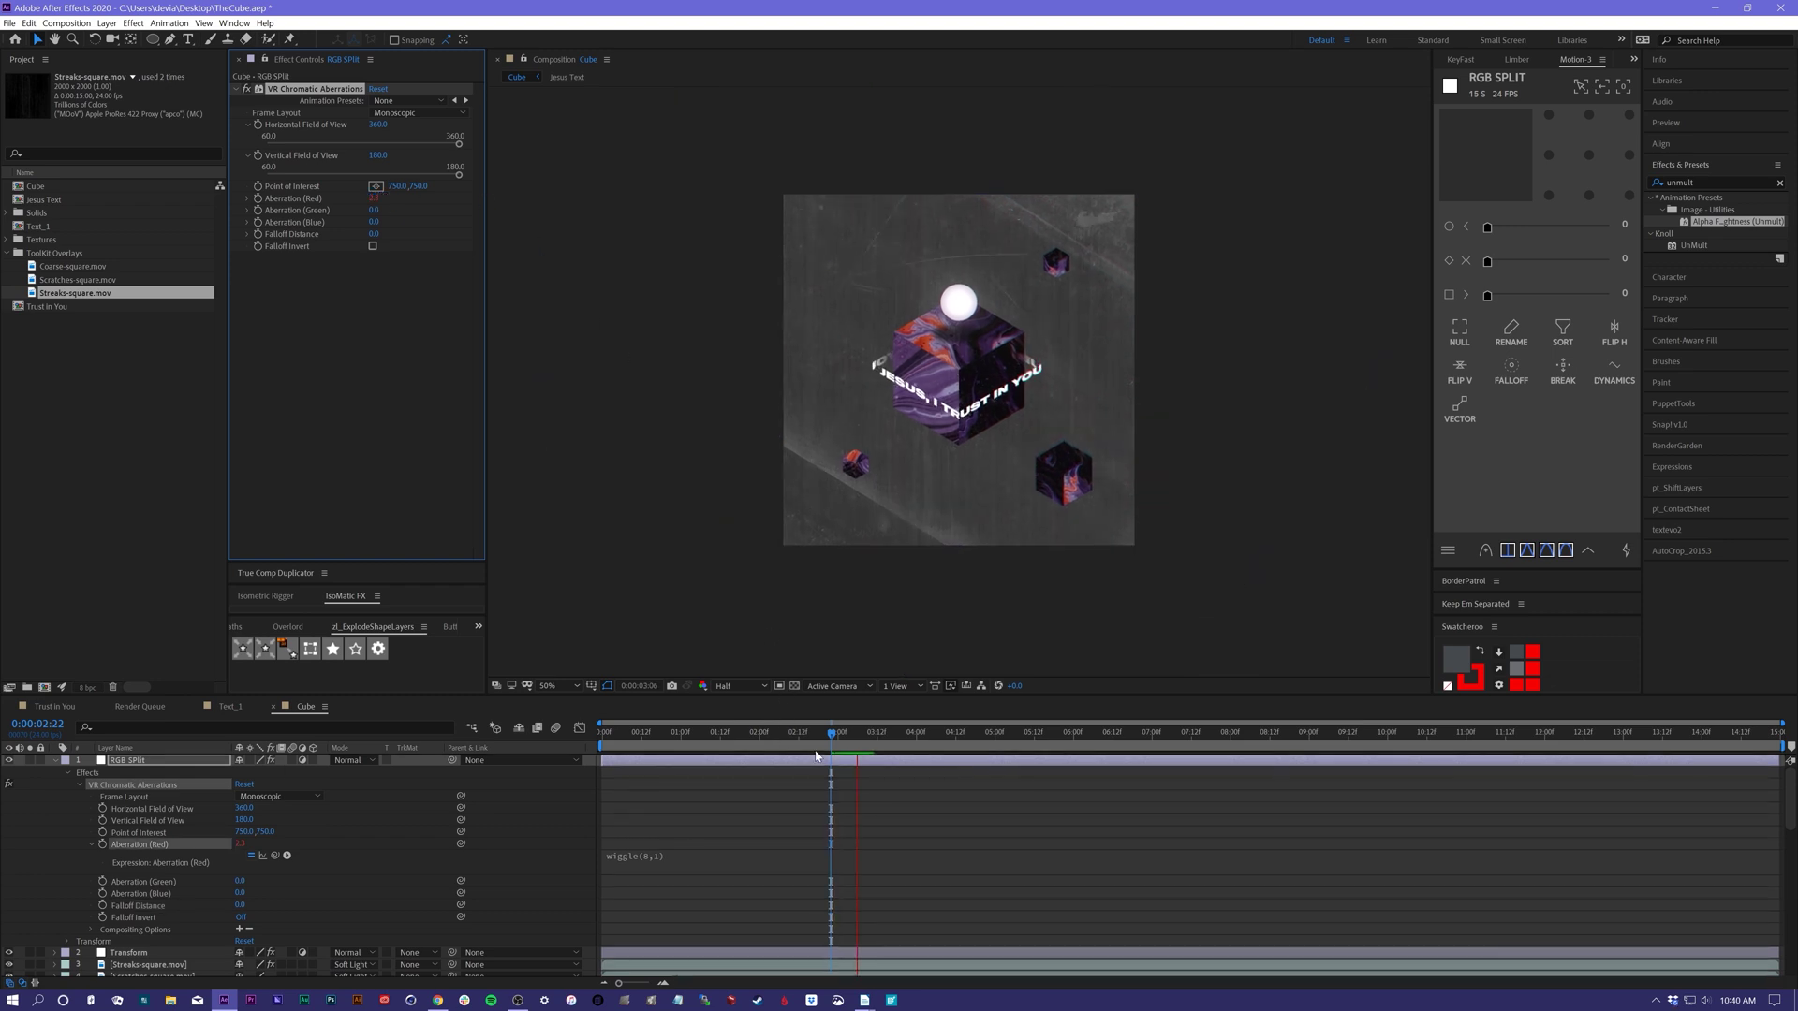
key(space)
- Copy the wiggle(8,1) expression from Aberration (Red) to Aberration (Blue), and review the split at different times, ending near the start
click(645, 857)
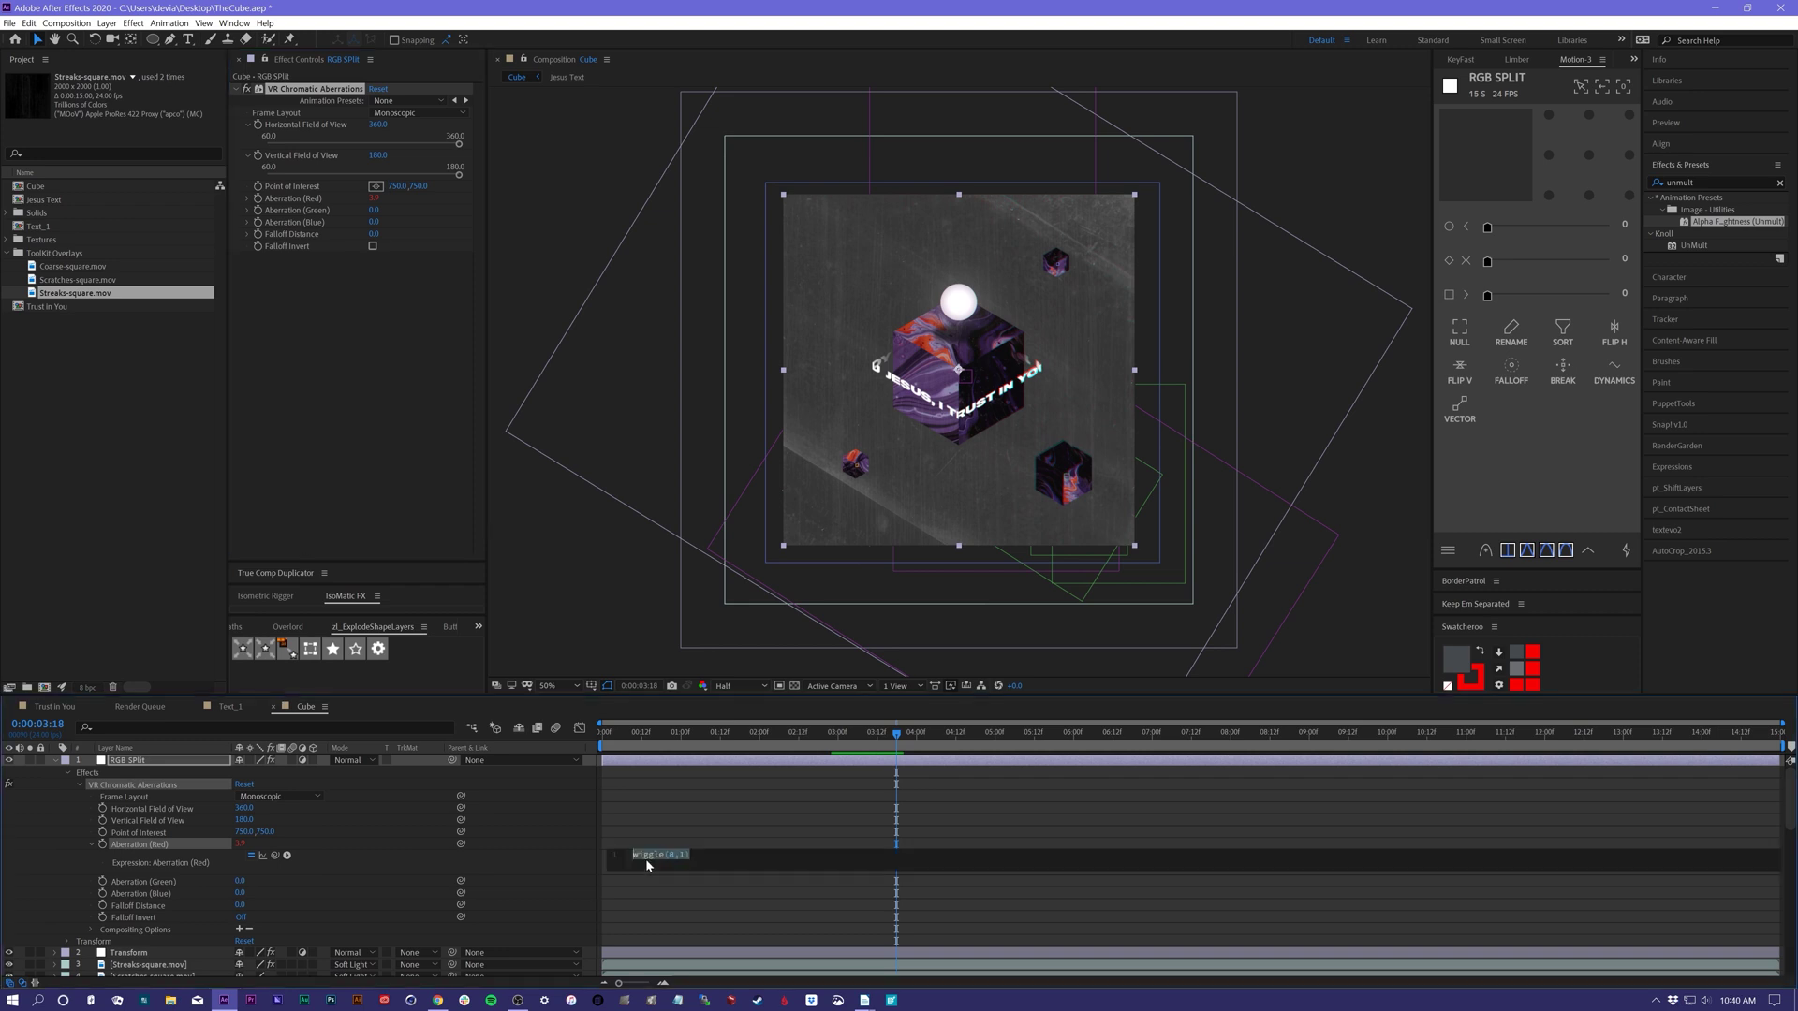
key(ctrl+c)
alt+click(103, 893)
key(ctrl+v)
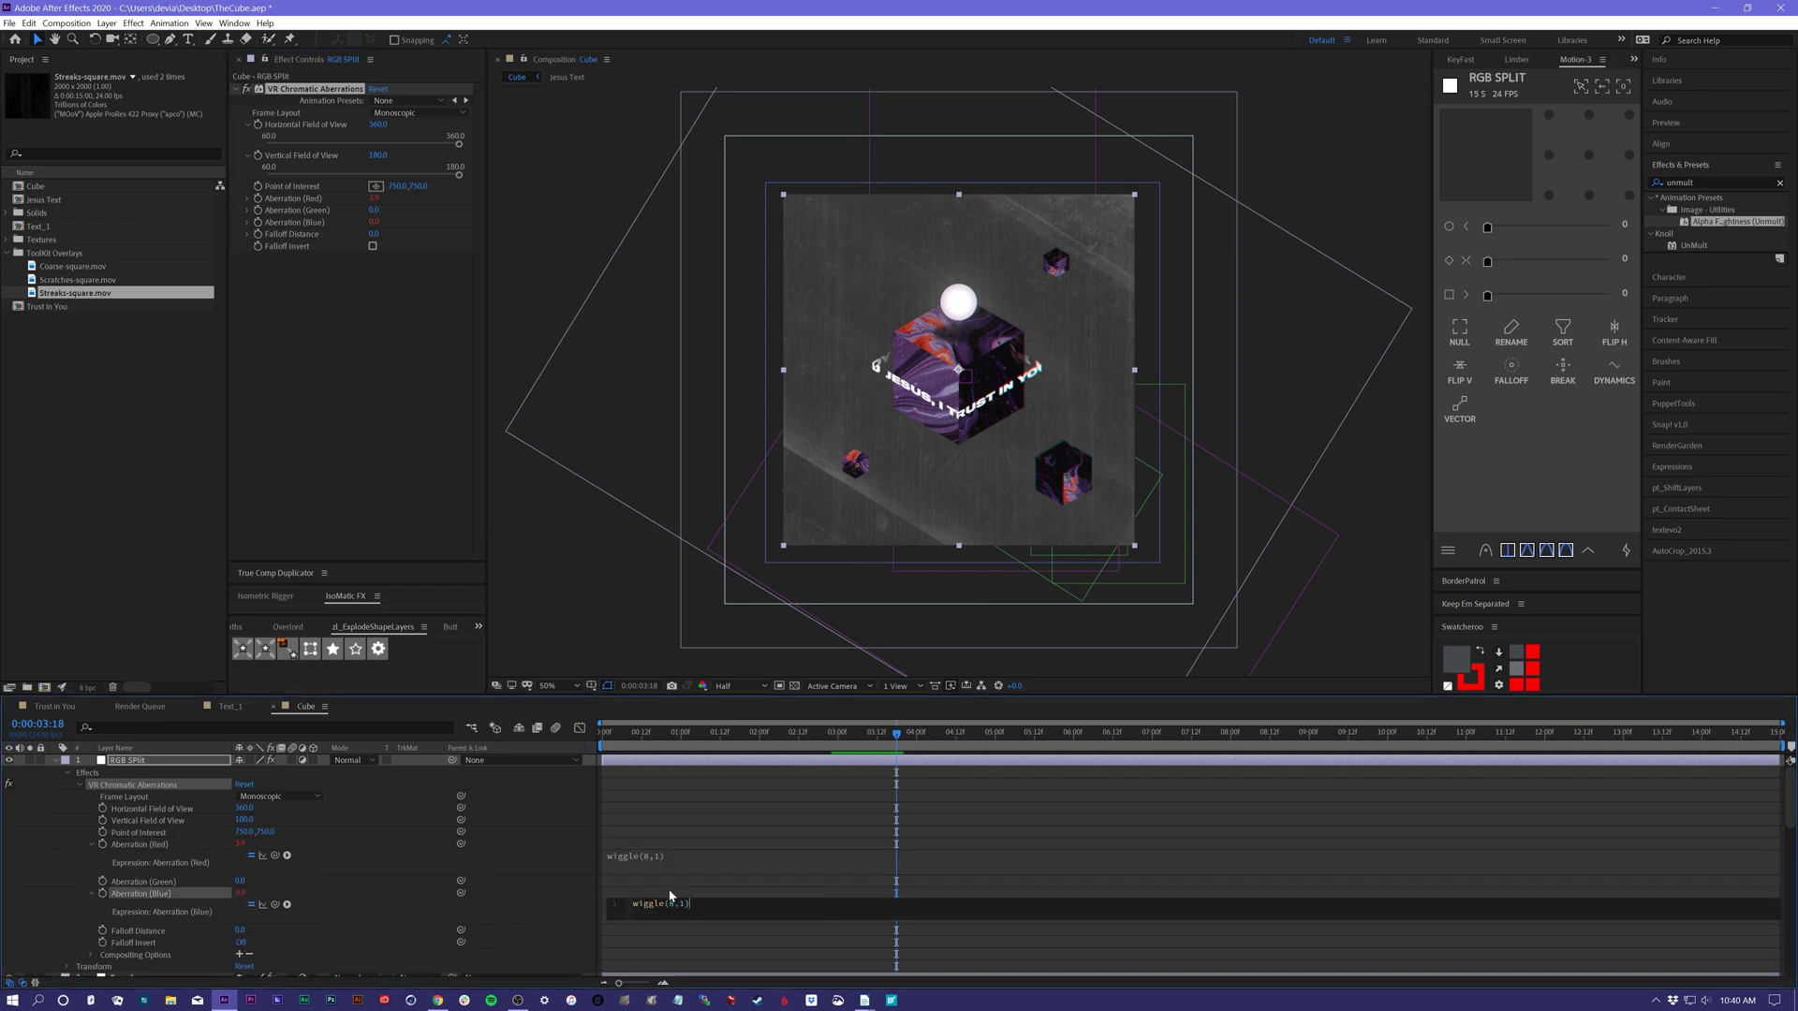
click(678, 872)
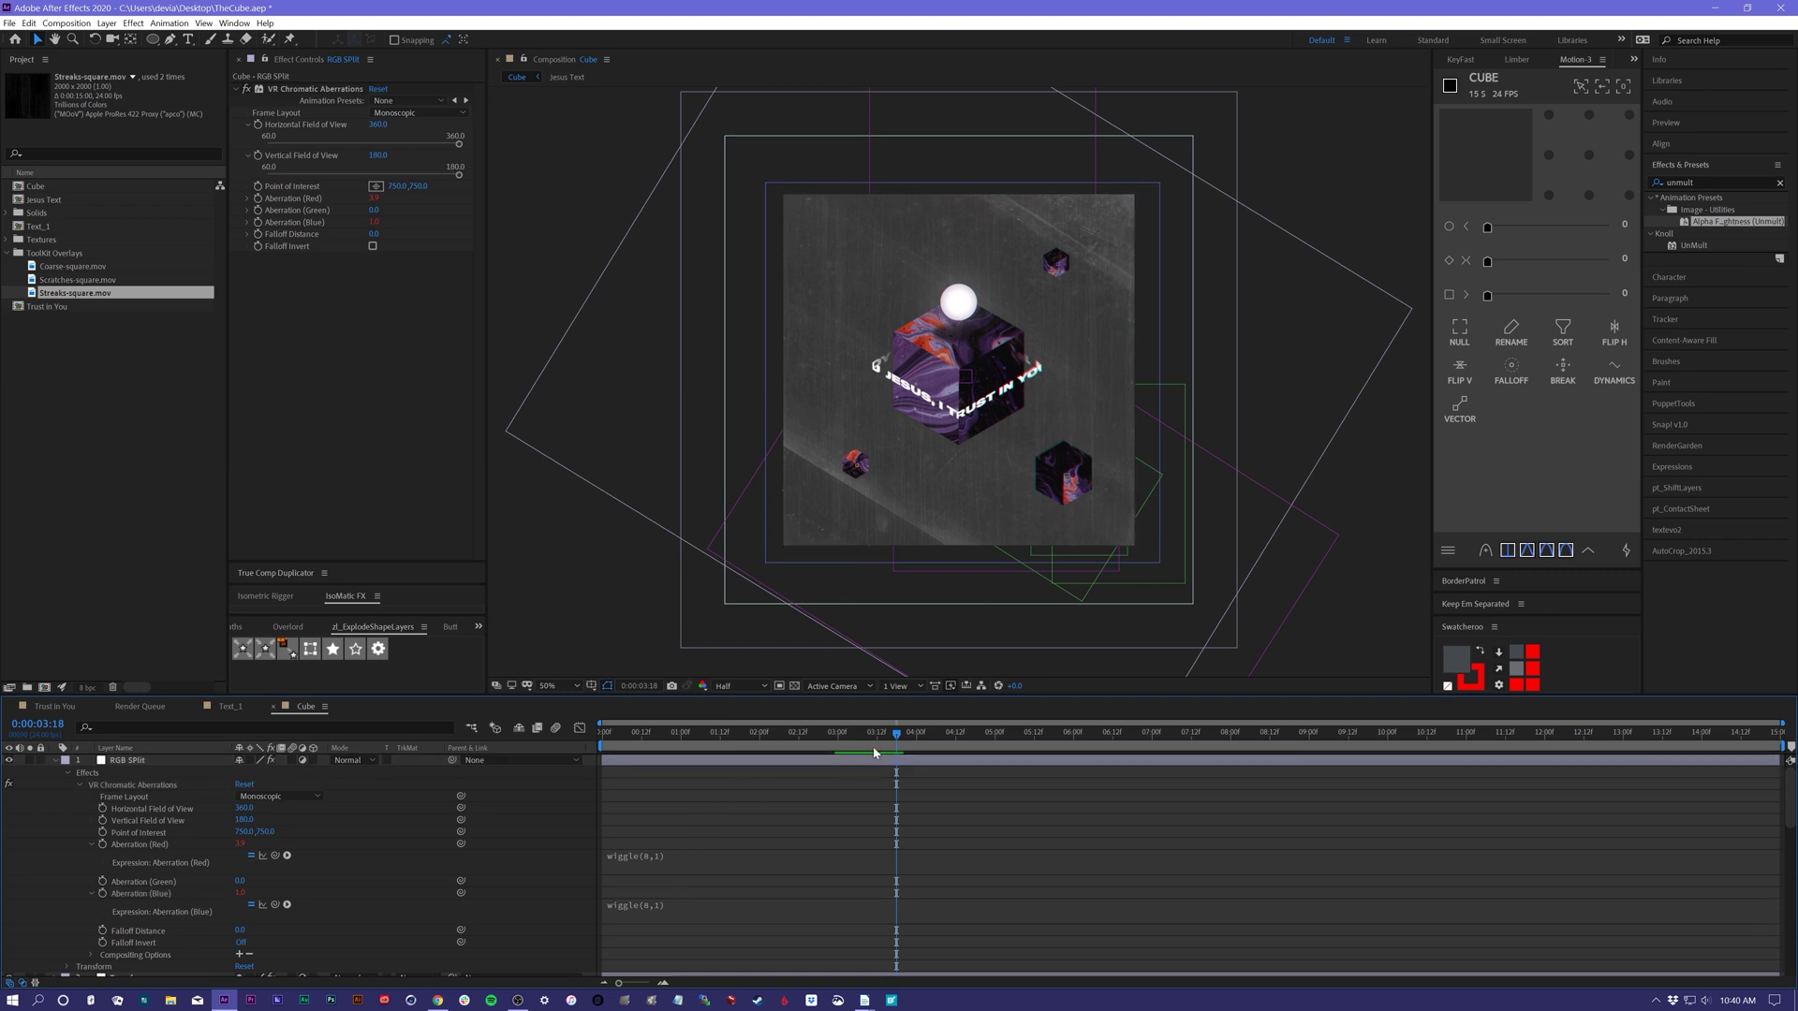
key(Page_Up)
key(Page_Up)
key(Page_Up)
key(space)
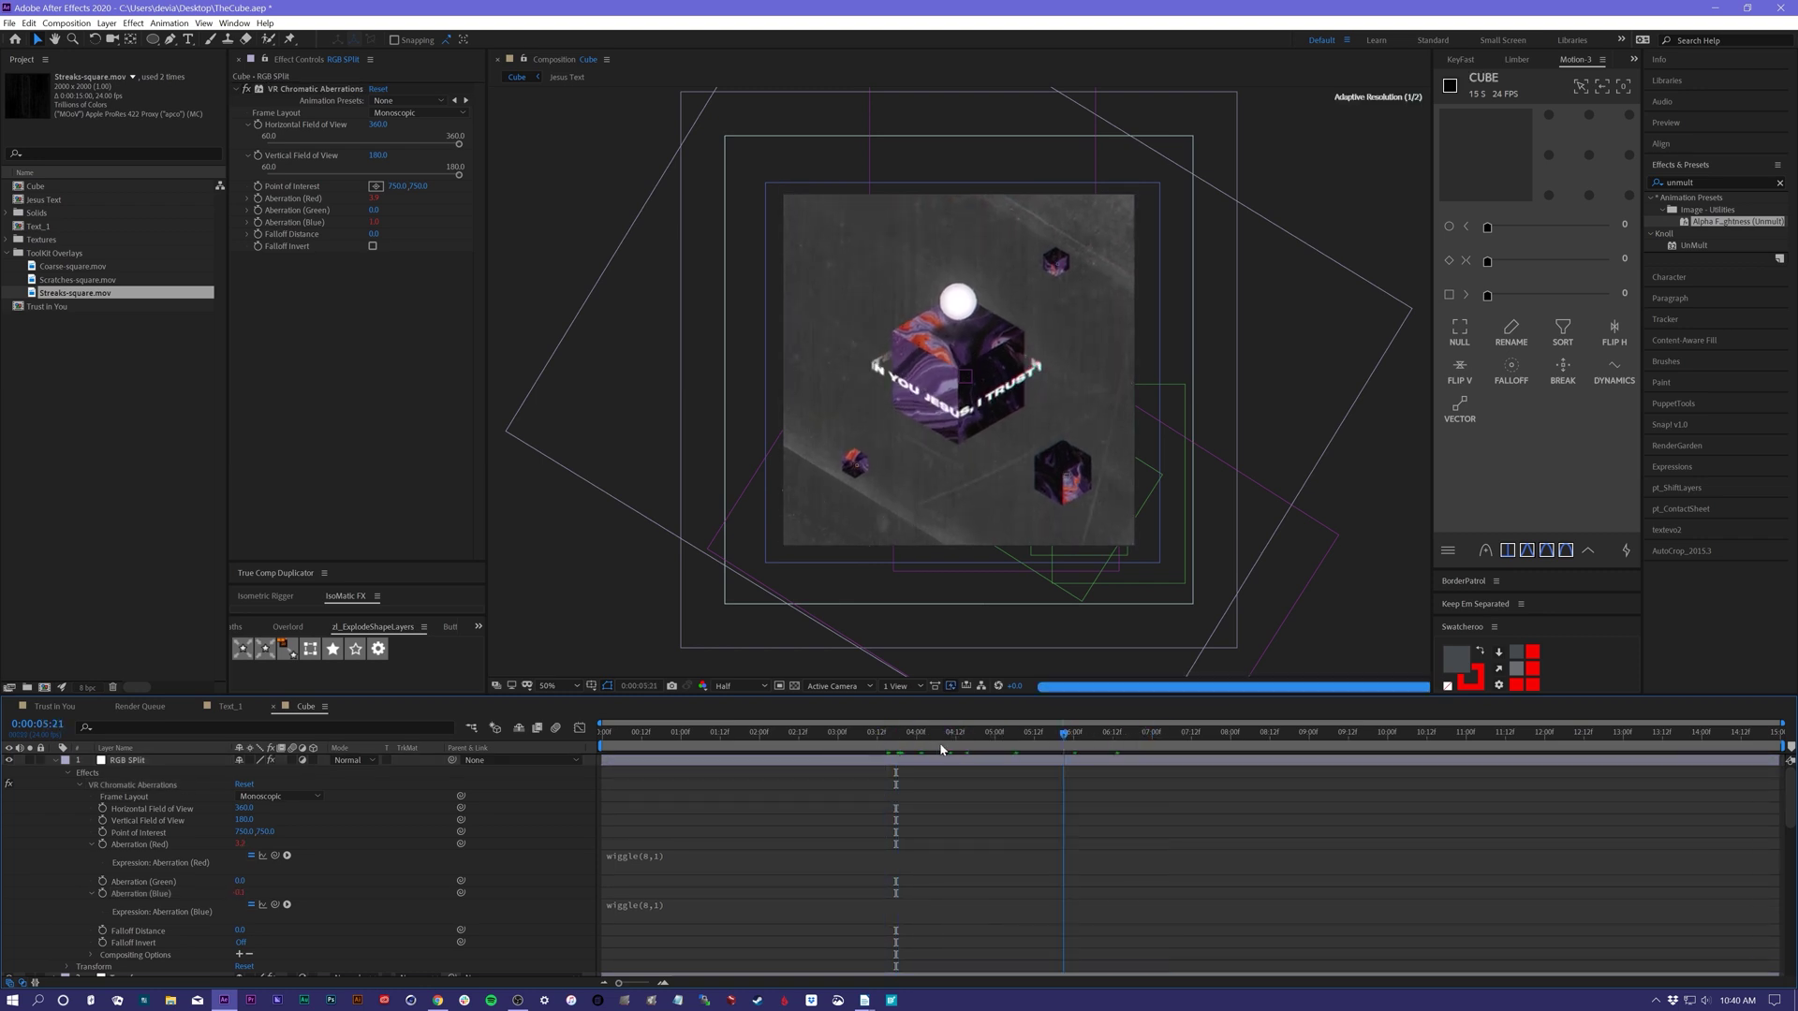
drag(919, 740, 609, 767)
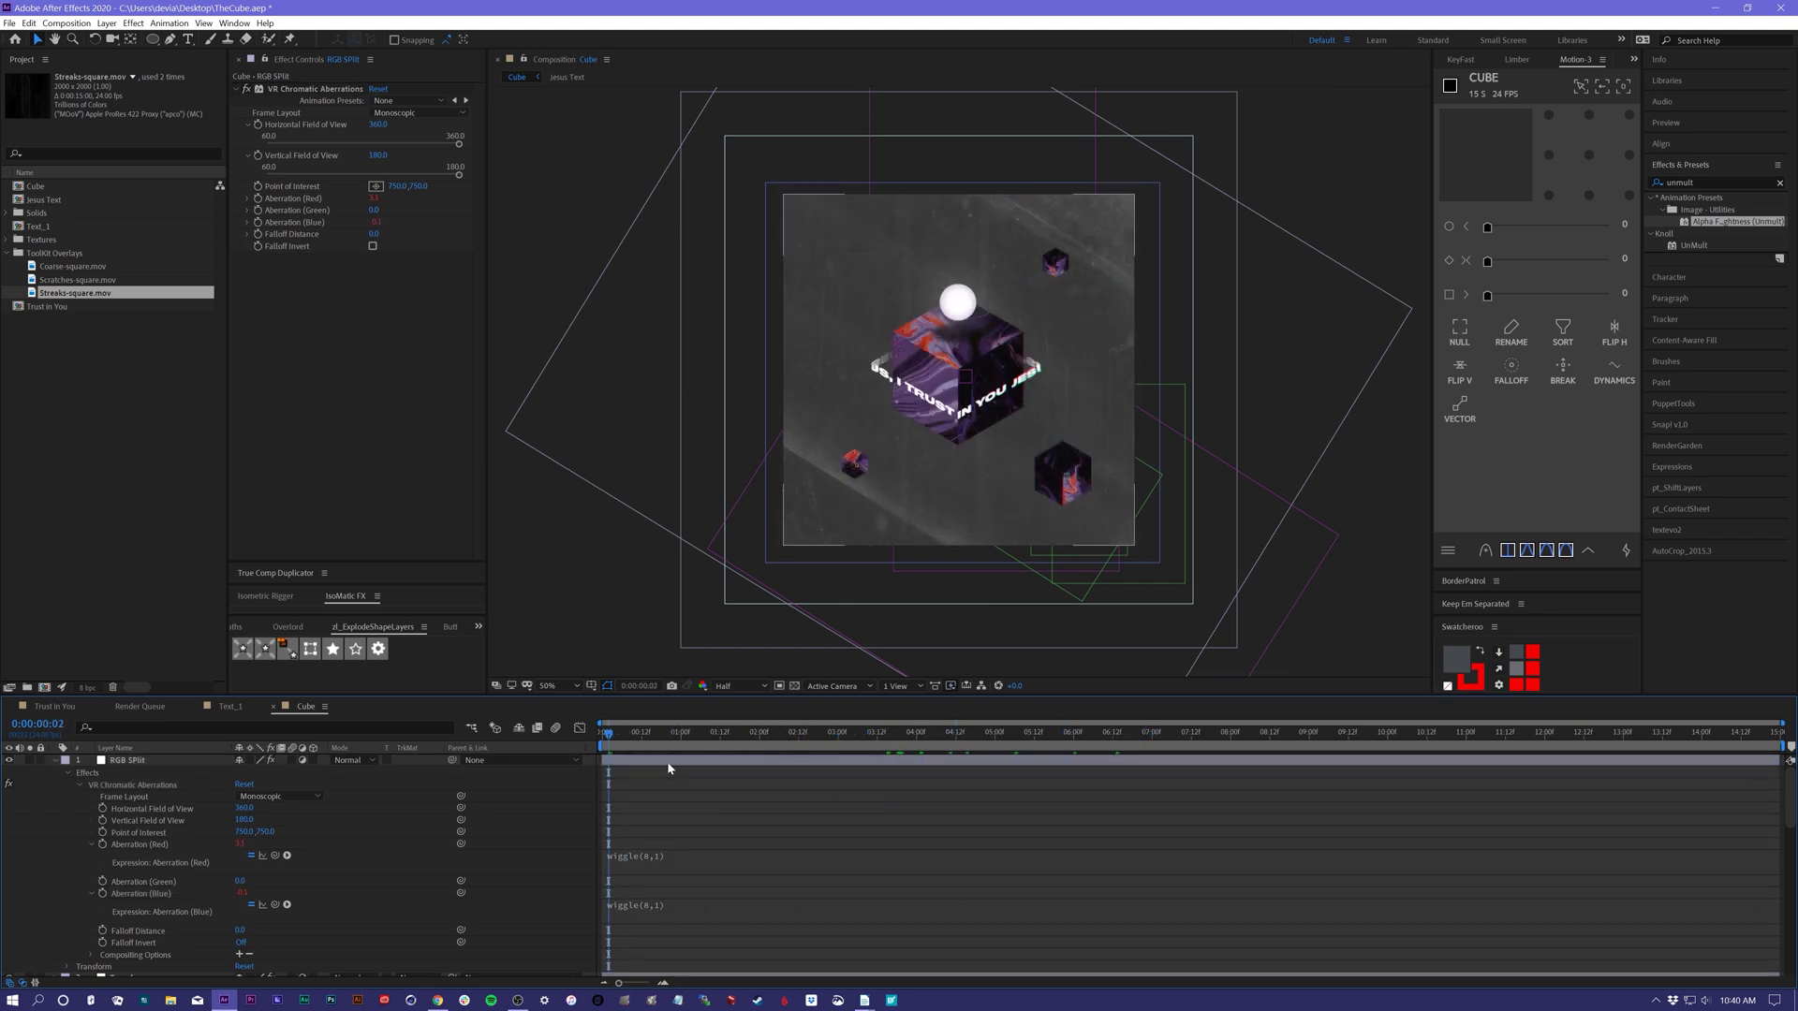
- Increase the Falloff Distance of VR Chromatic Aberrations in stages, previewing the RGB split after each change
drag(374, 238, 384, 244)
key(space)
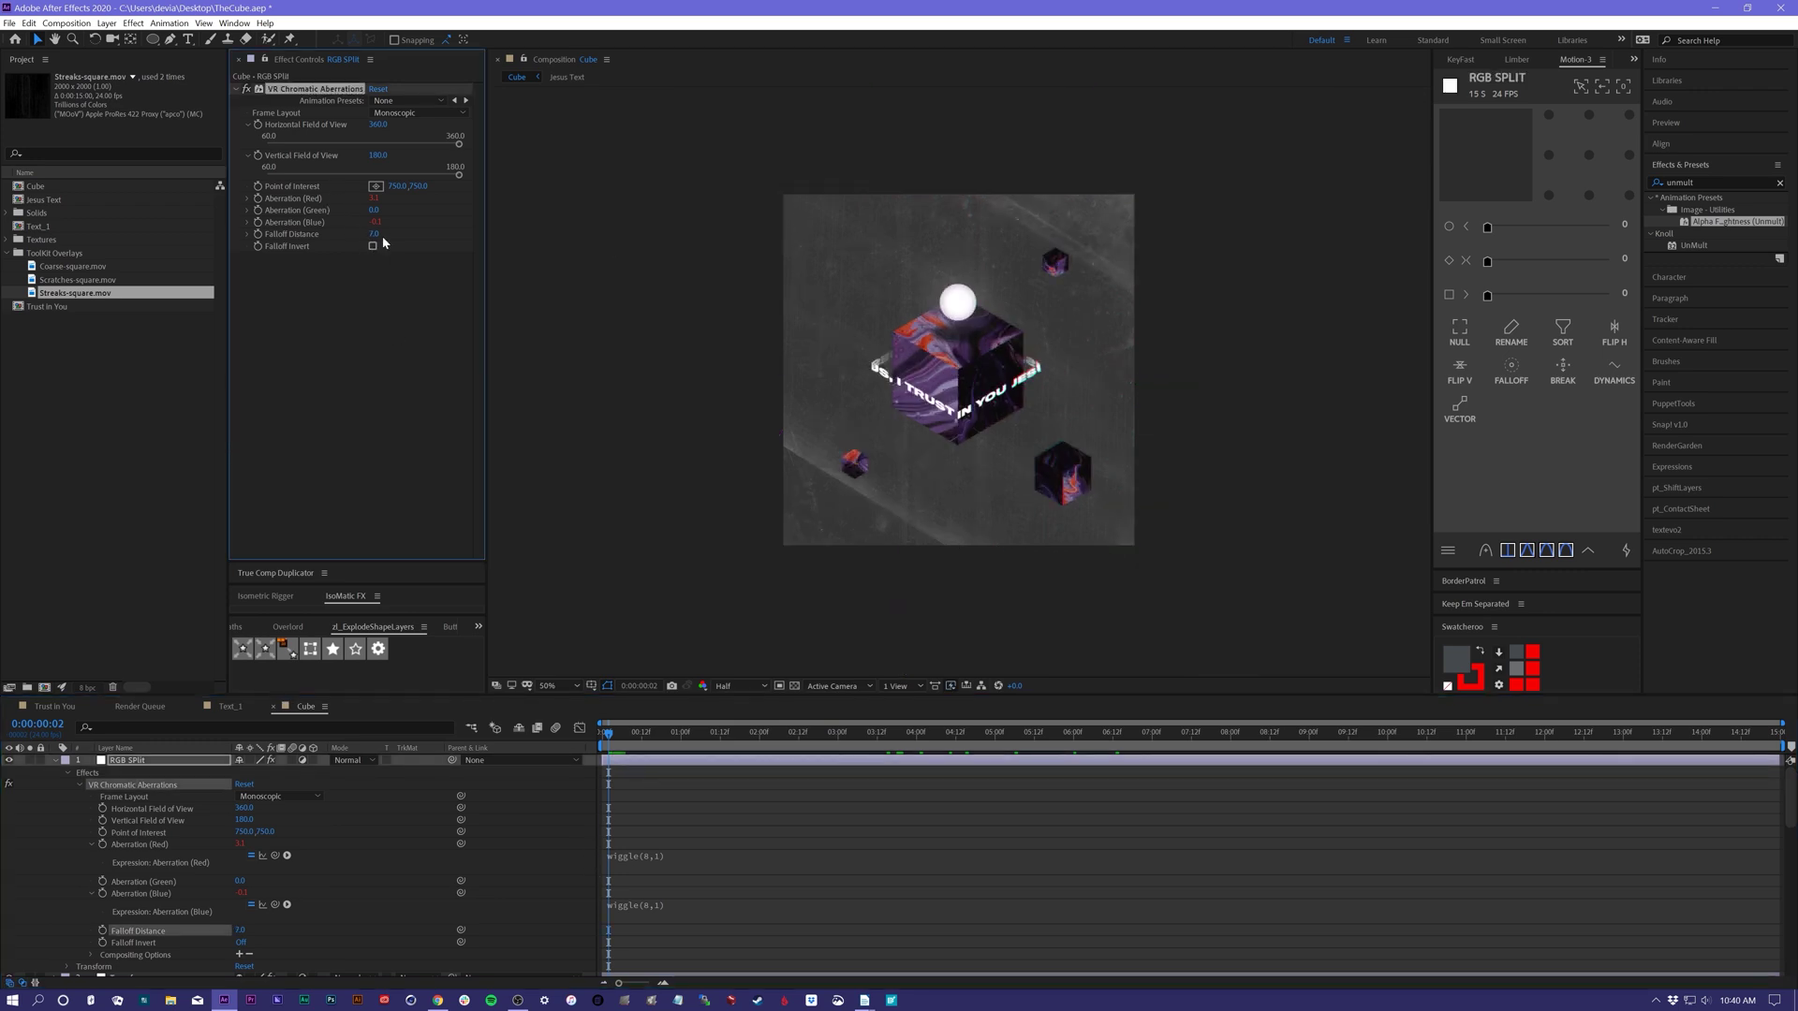
key(space)
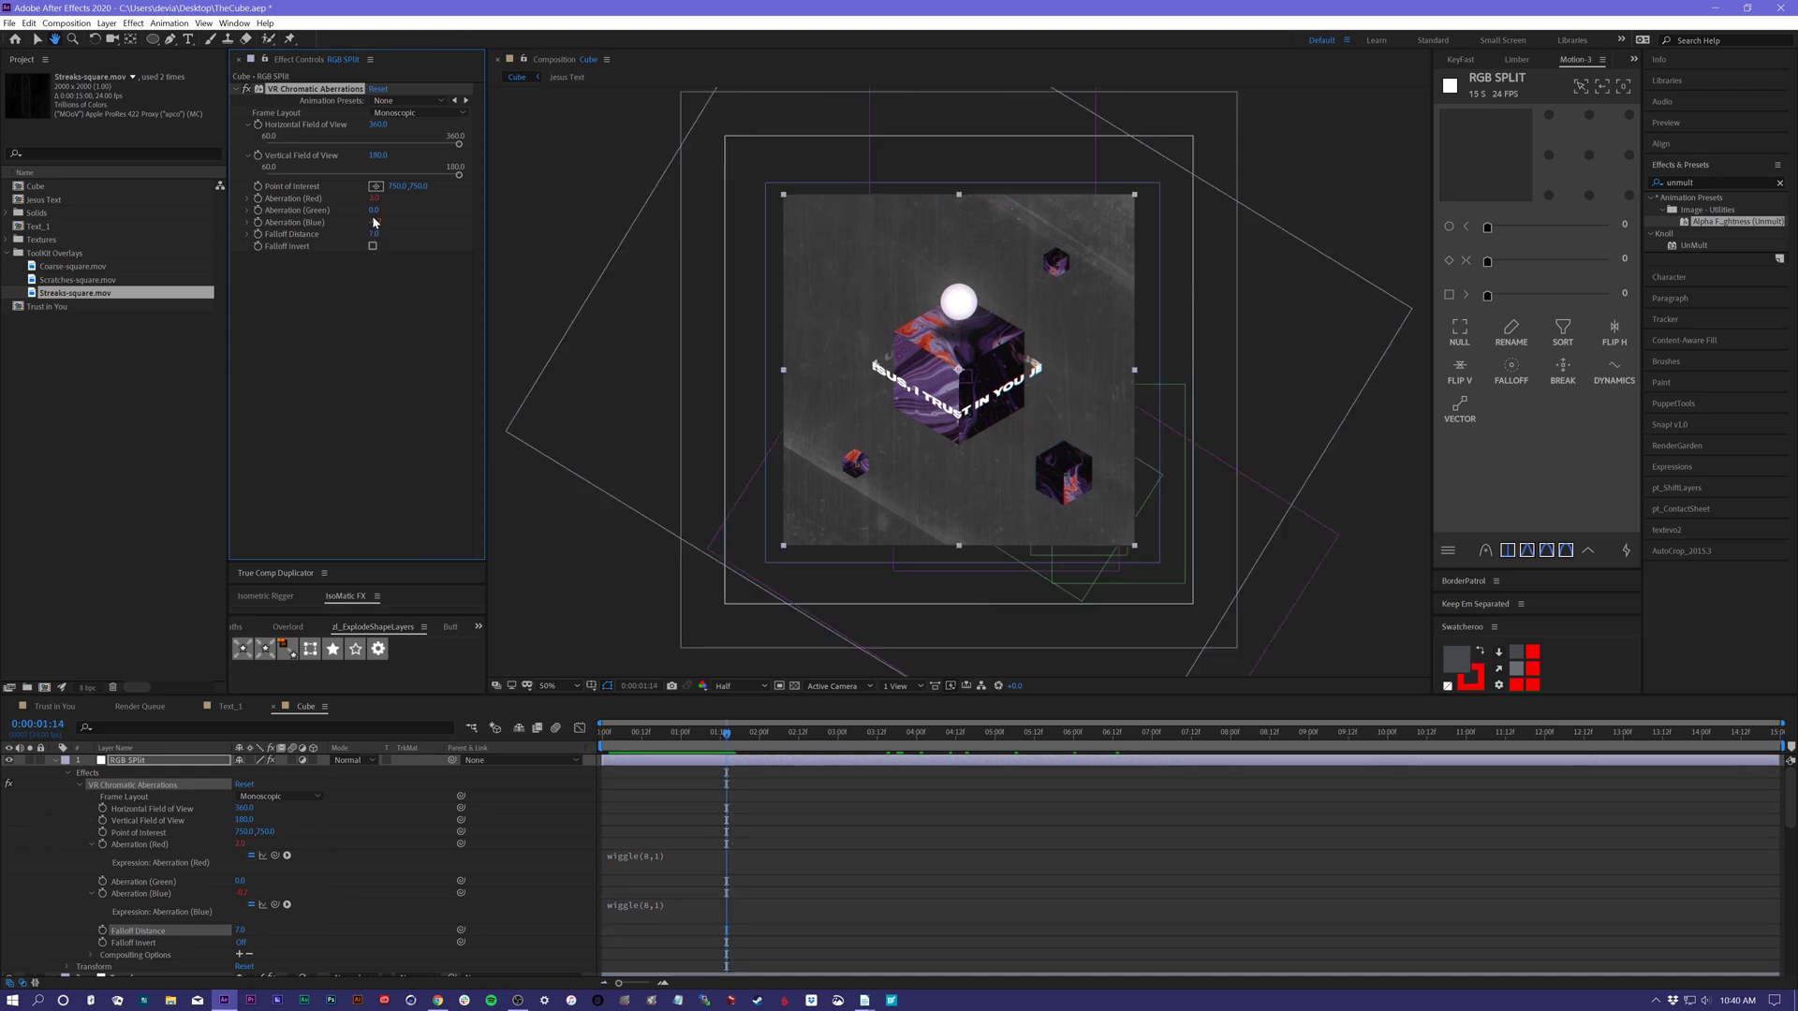
mouse_move(378, 221)
mouse_down()
mouse_move(367, 200)
mouse_move(387, 233)
mouse_up()
click(373, 334)
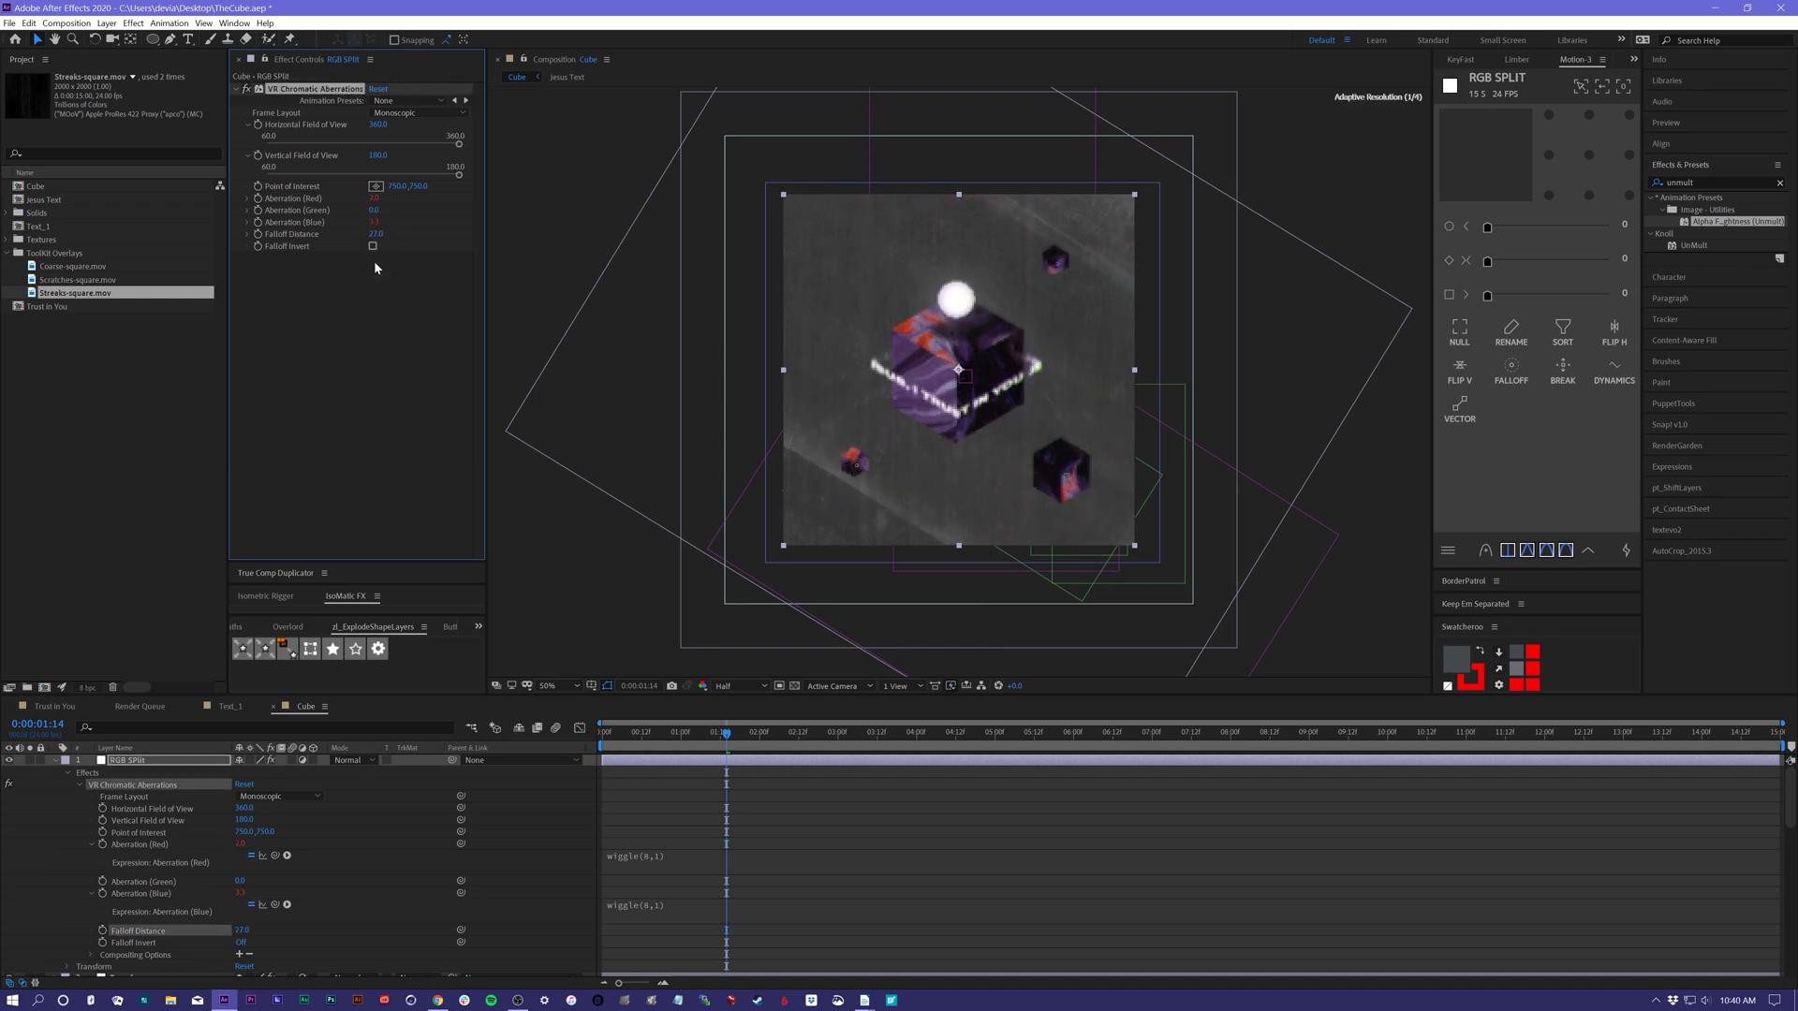
key(space)
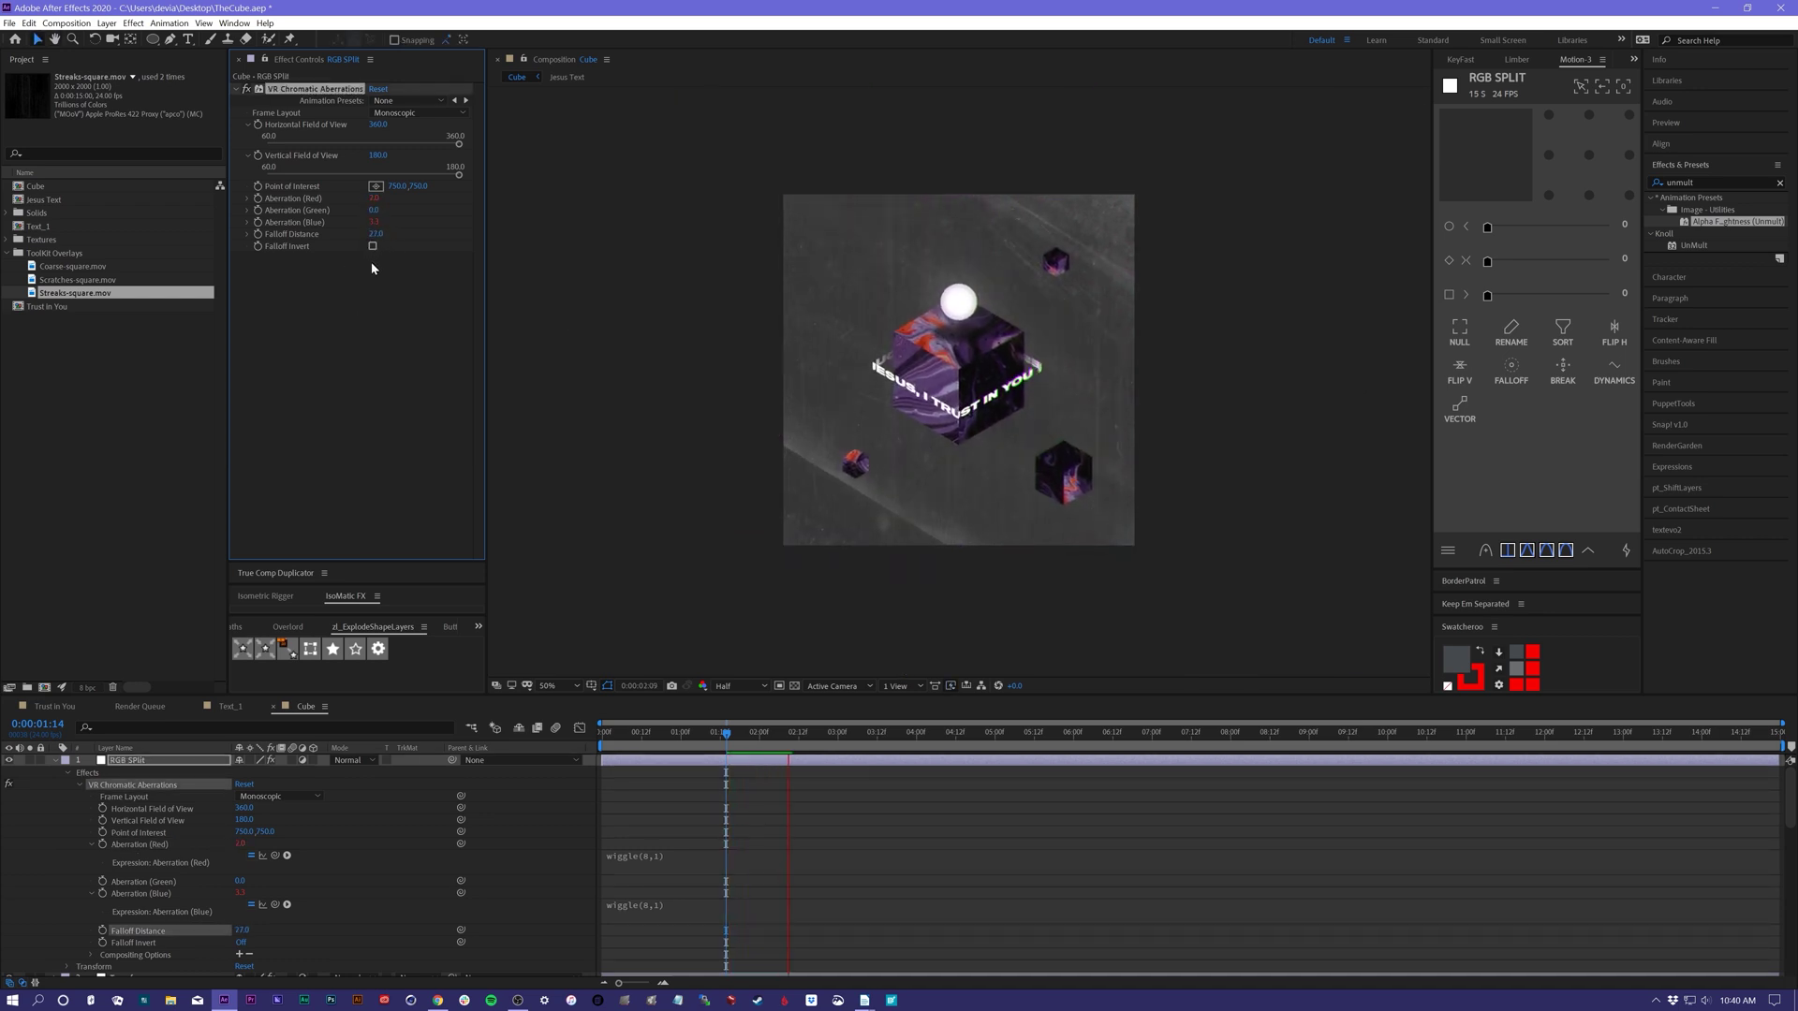
key(space)
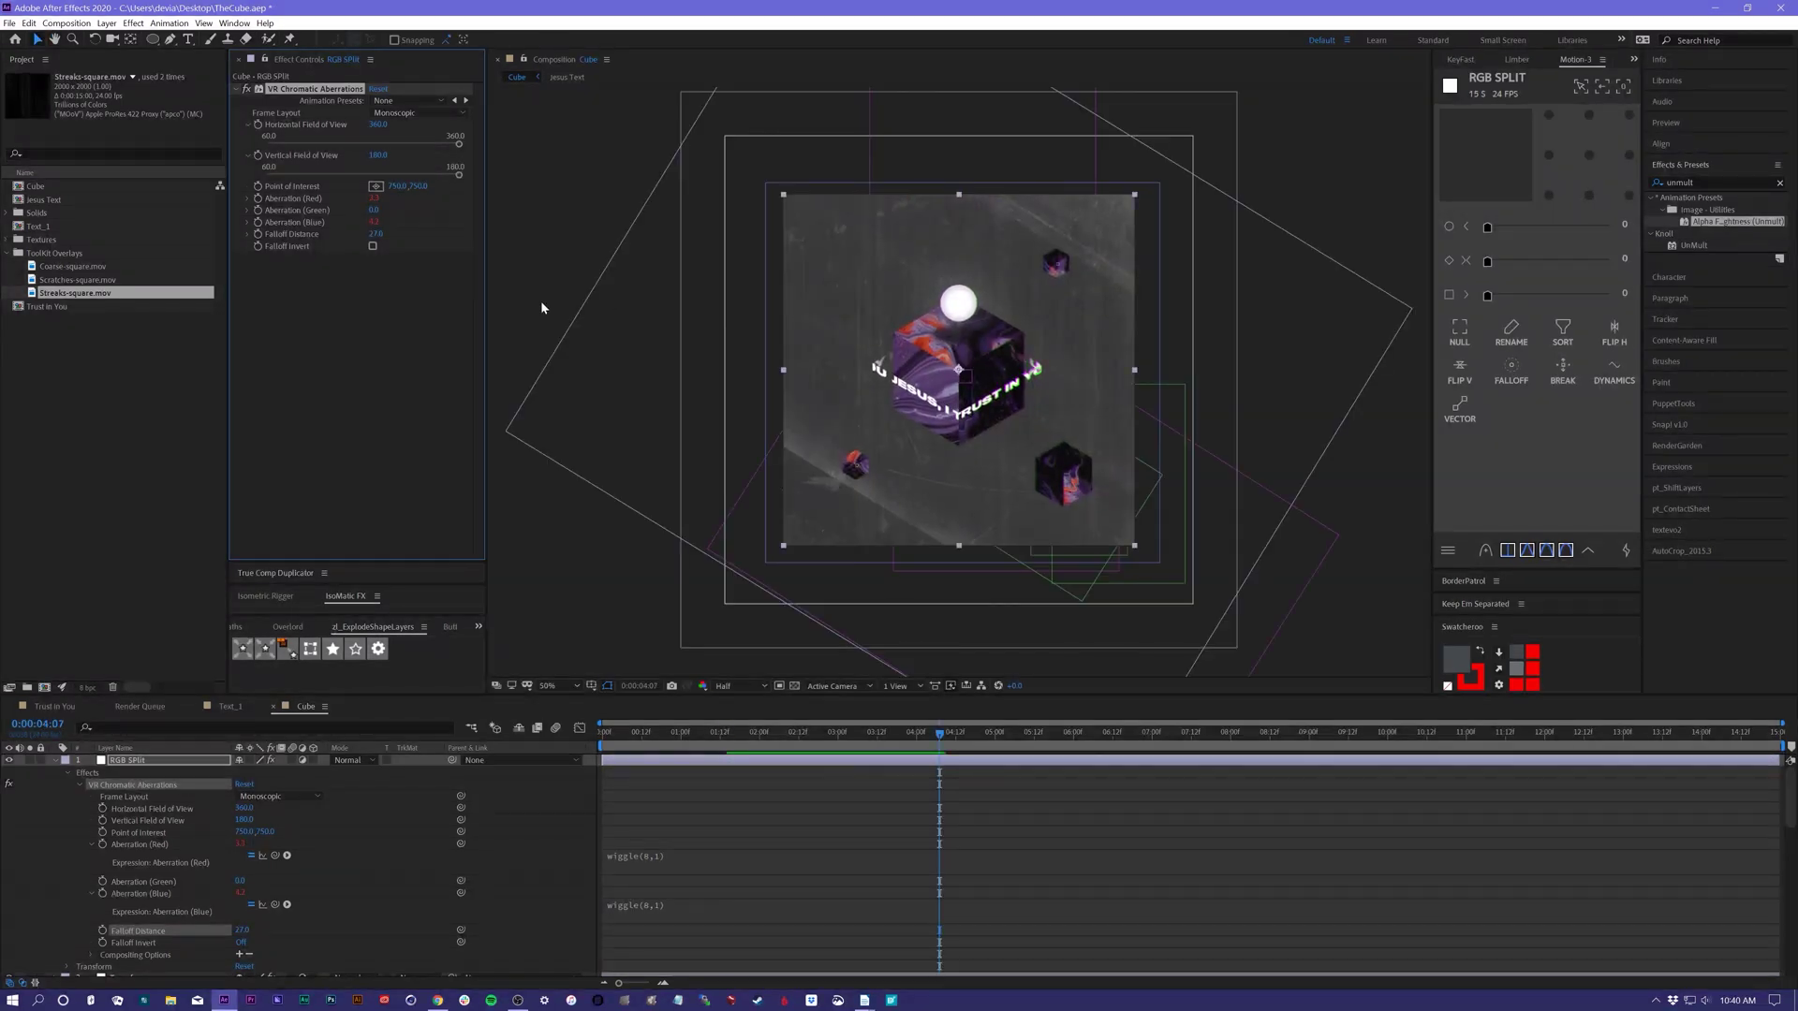
- Return to the first frame and collapse the RGB SPLIT layer's properties
click(58, 756)
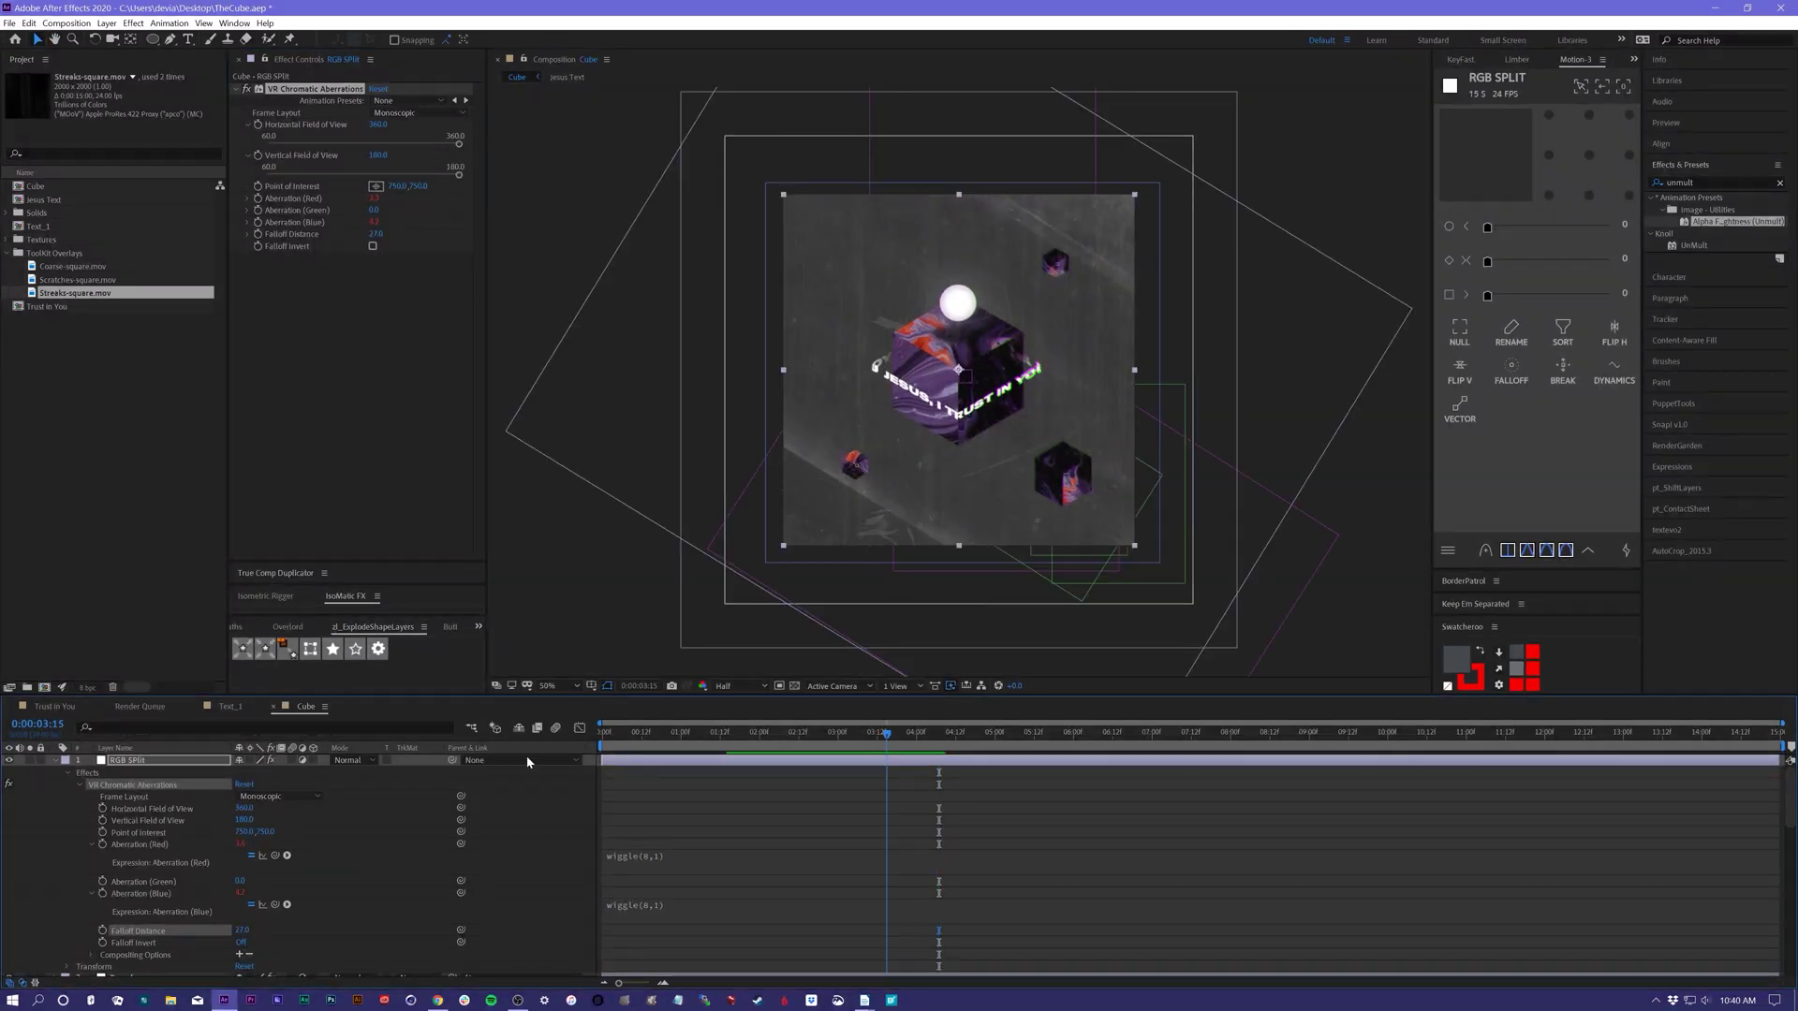
key(Home)
click(61, 764)
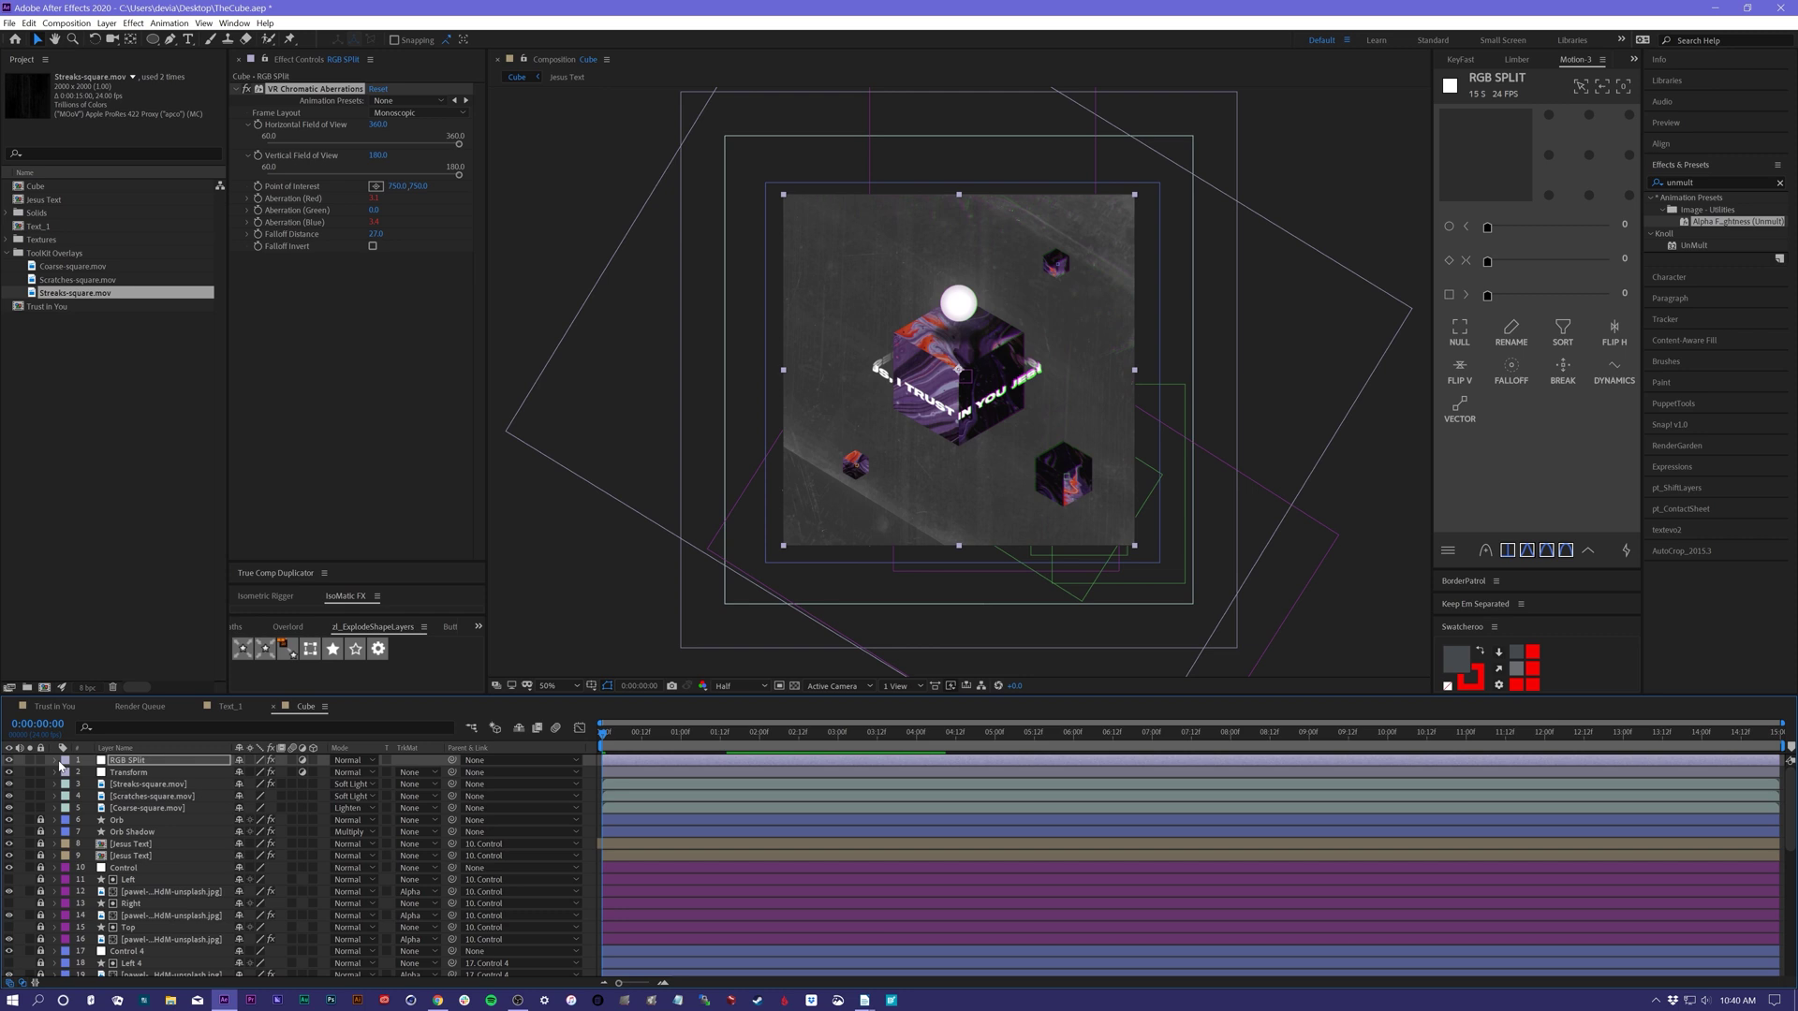
click(590, 783)
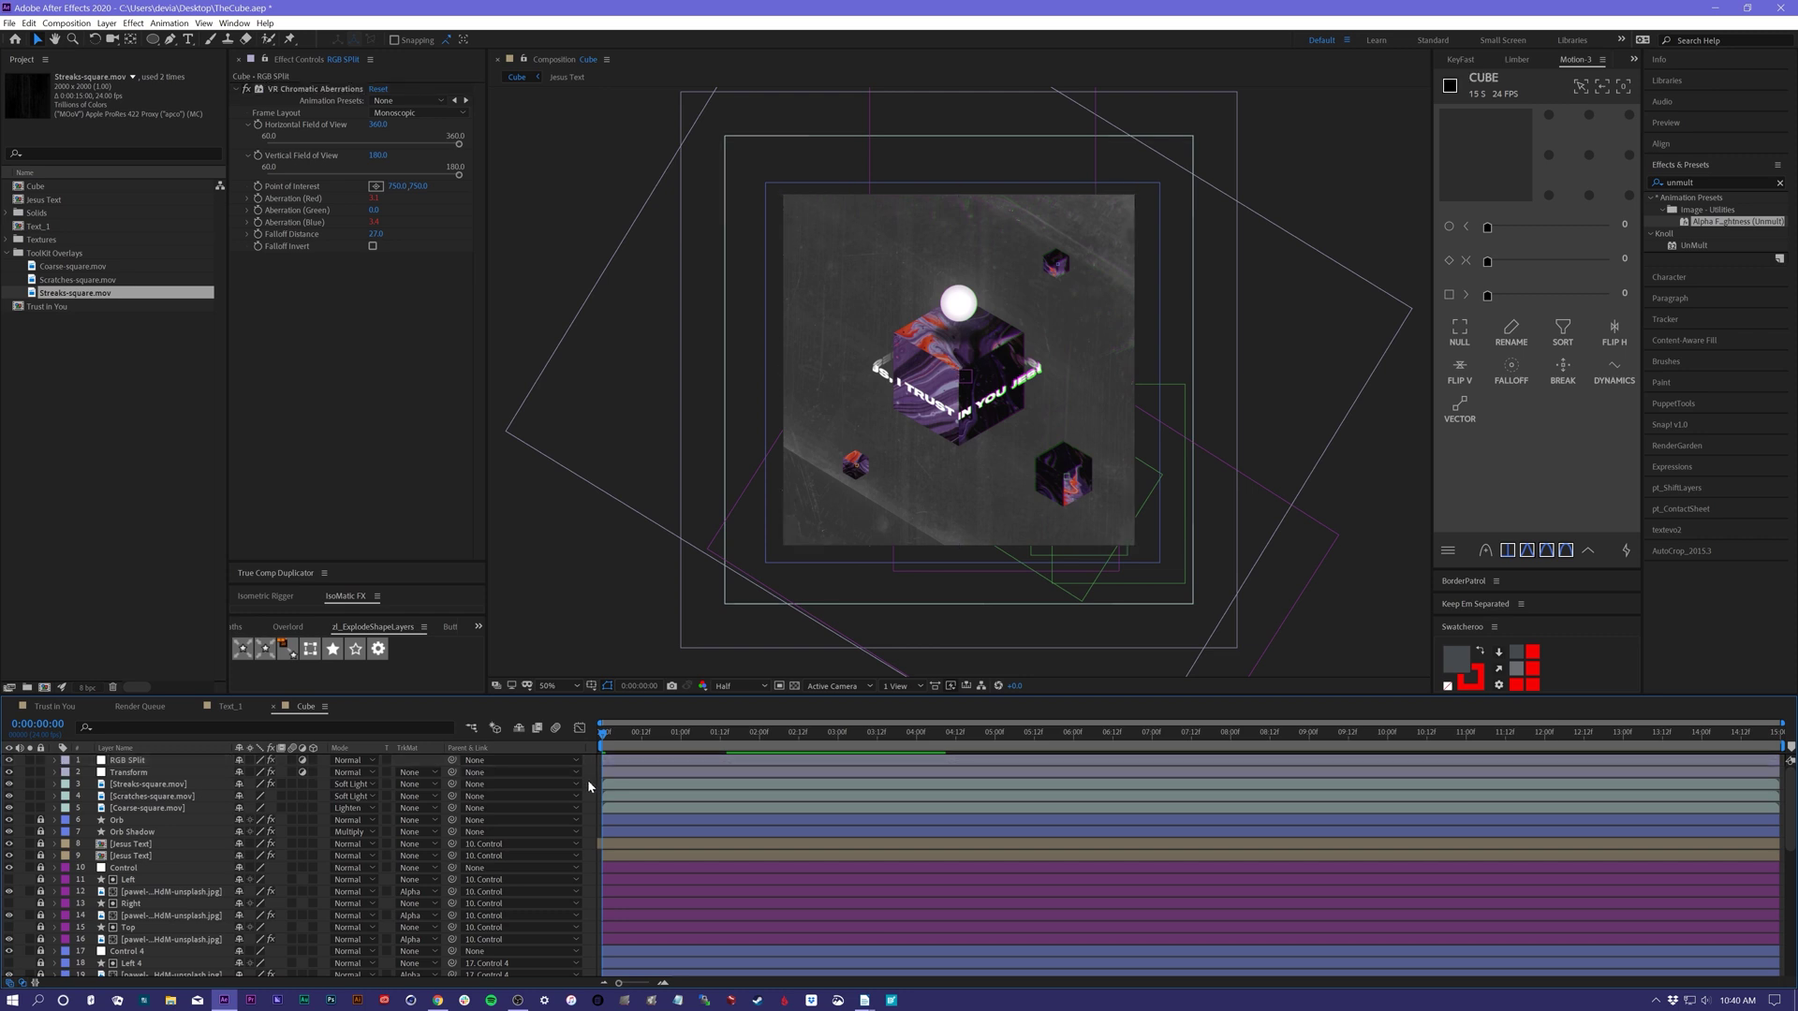
- Add an adjustment layer named Gradients on top of the Cube composition and apply VR Color Gradients to it
key(ctrl+alt+y)
key(Return)
text(Gradie)
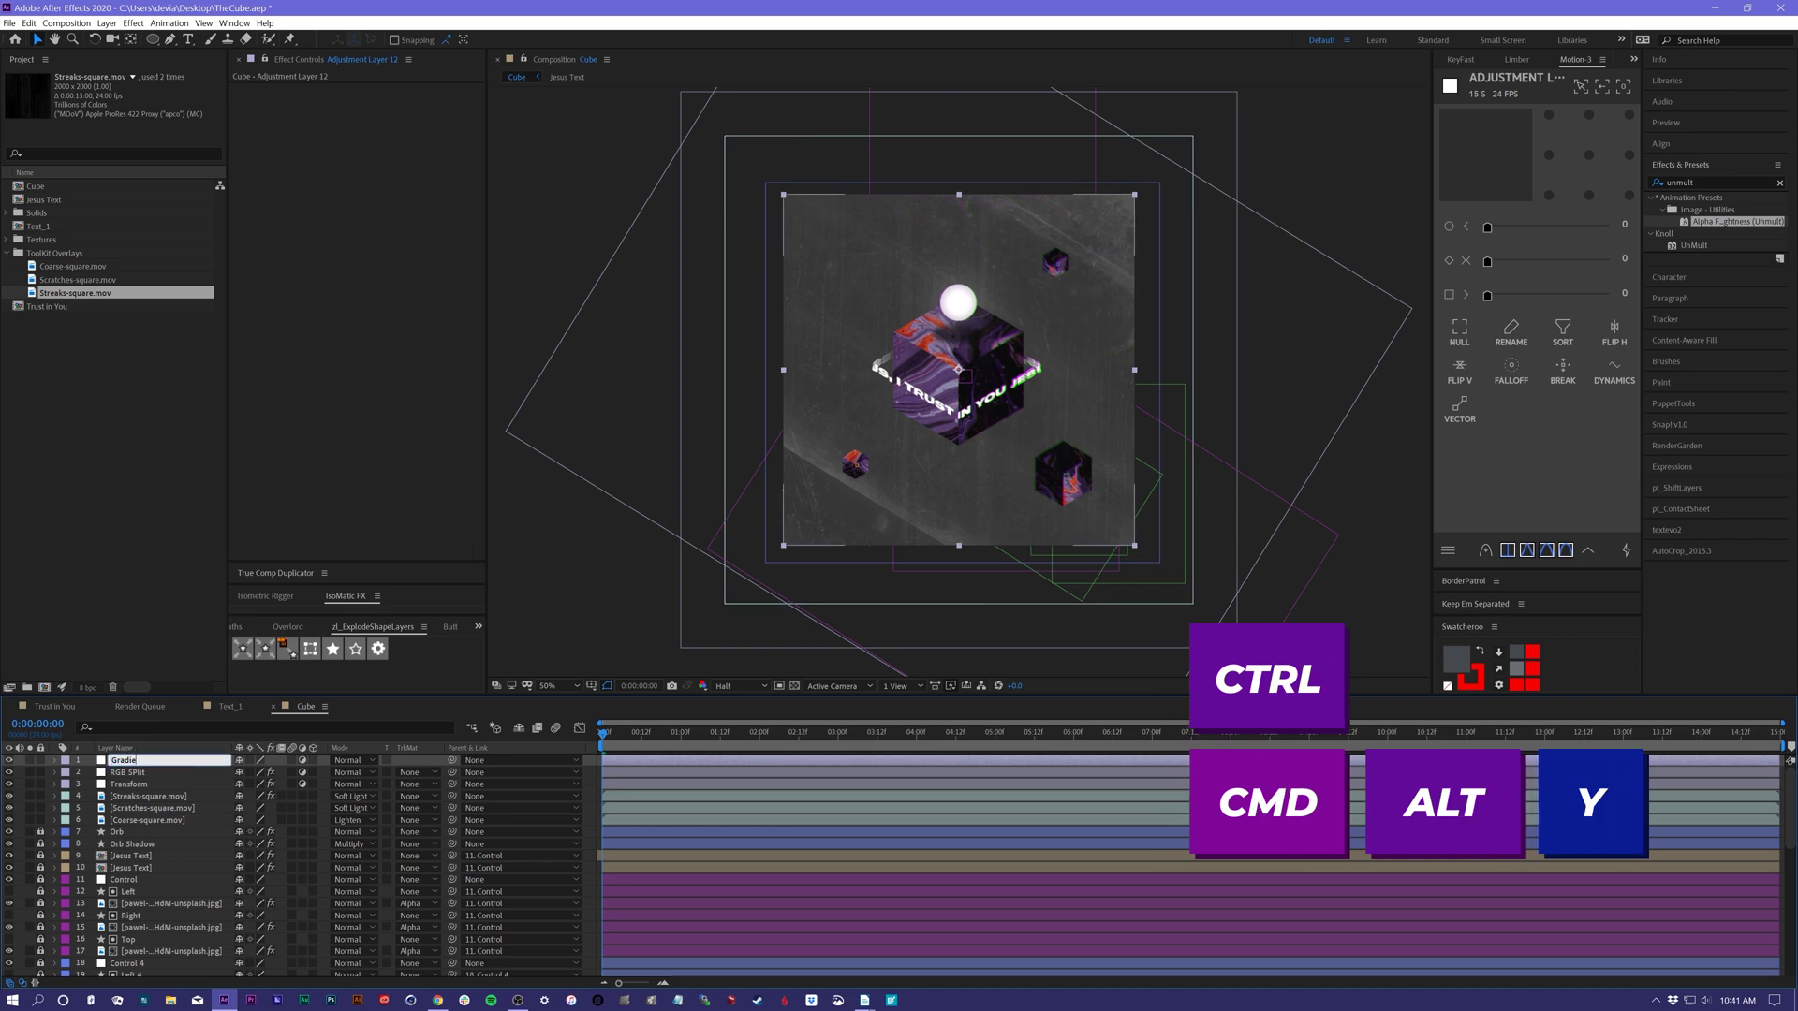
text(nts)
key(Return)
click(133, 22)
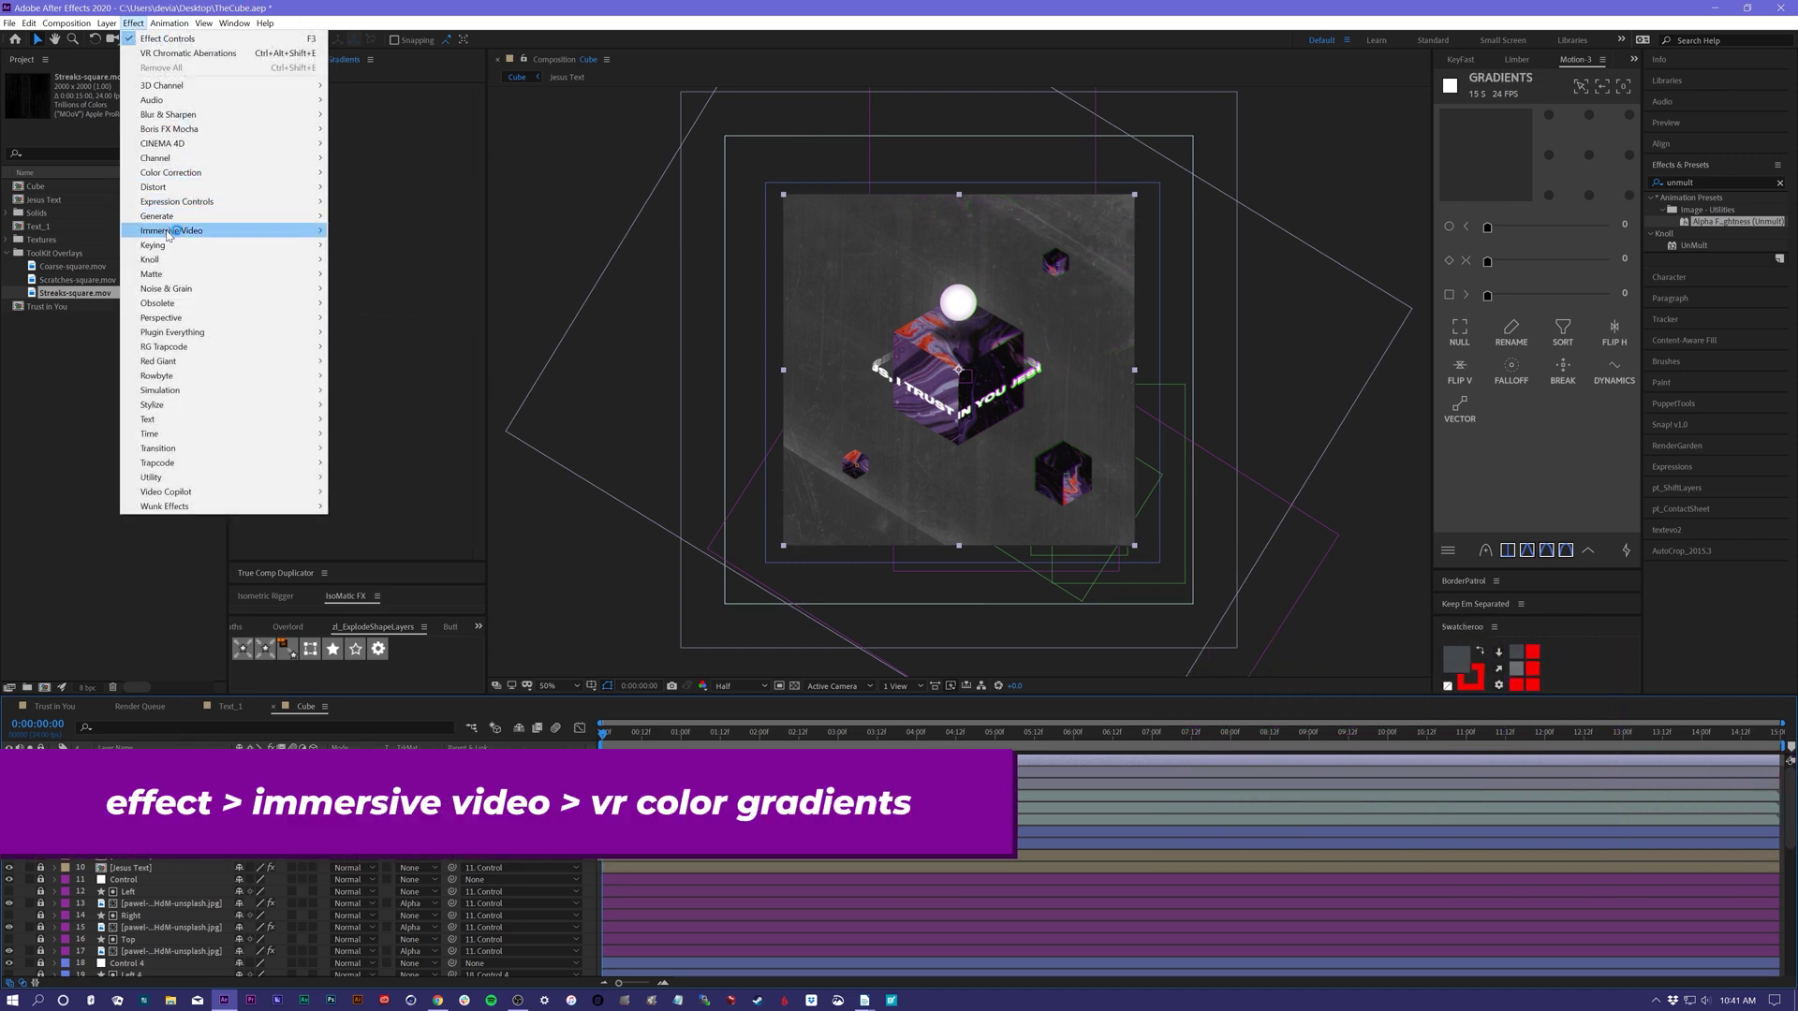
mouse_move(288, 234)
click(381, 259)
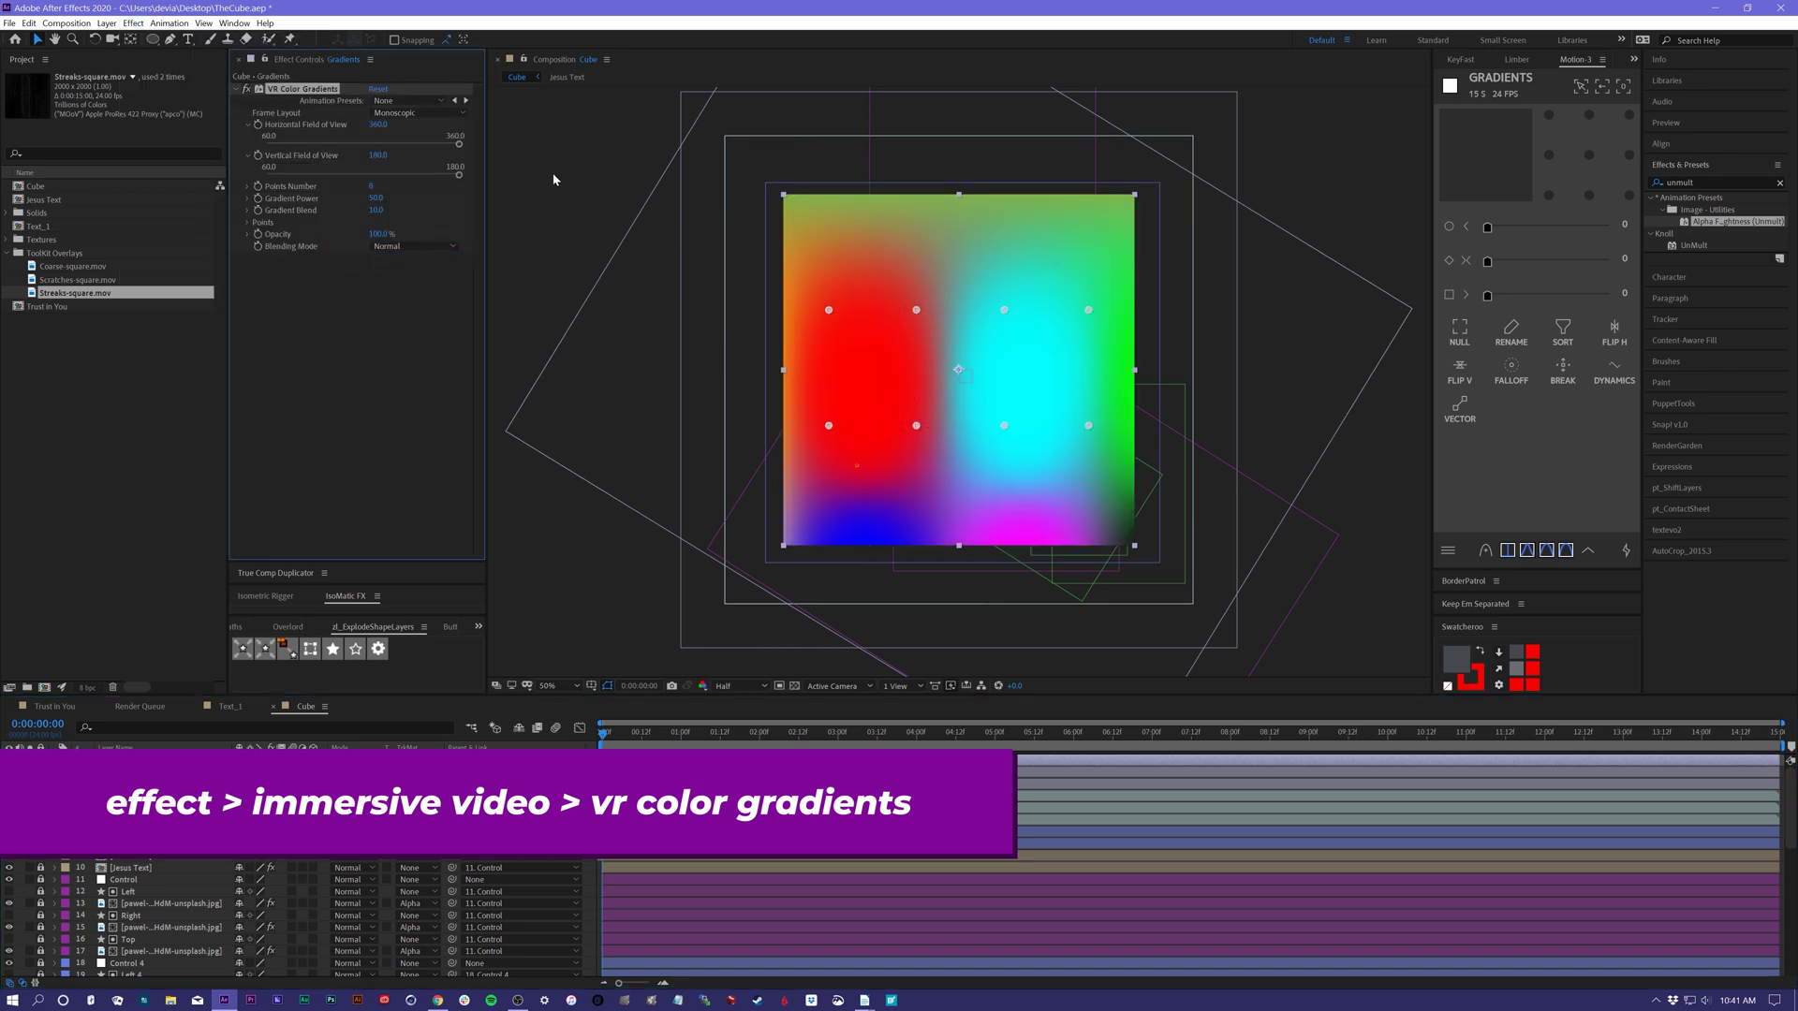
- Set the gradient's Points Number to 7 and raise Gradient Blend until the colors merge softly
click(372, 185)
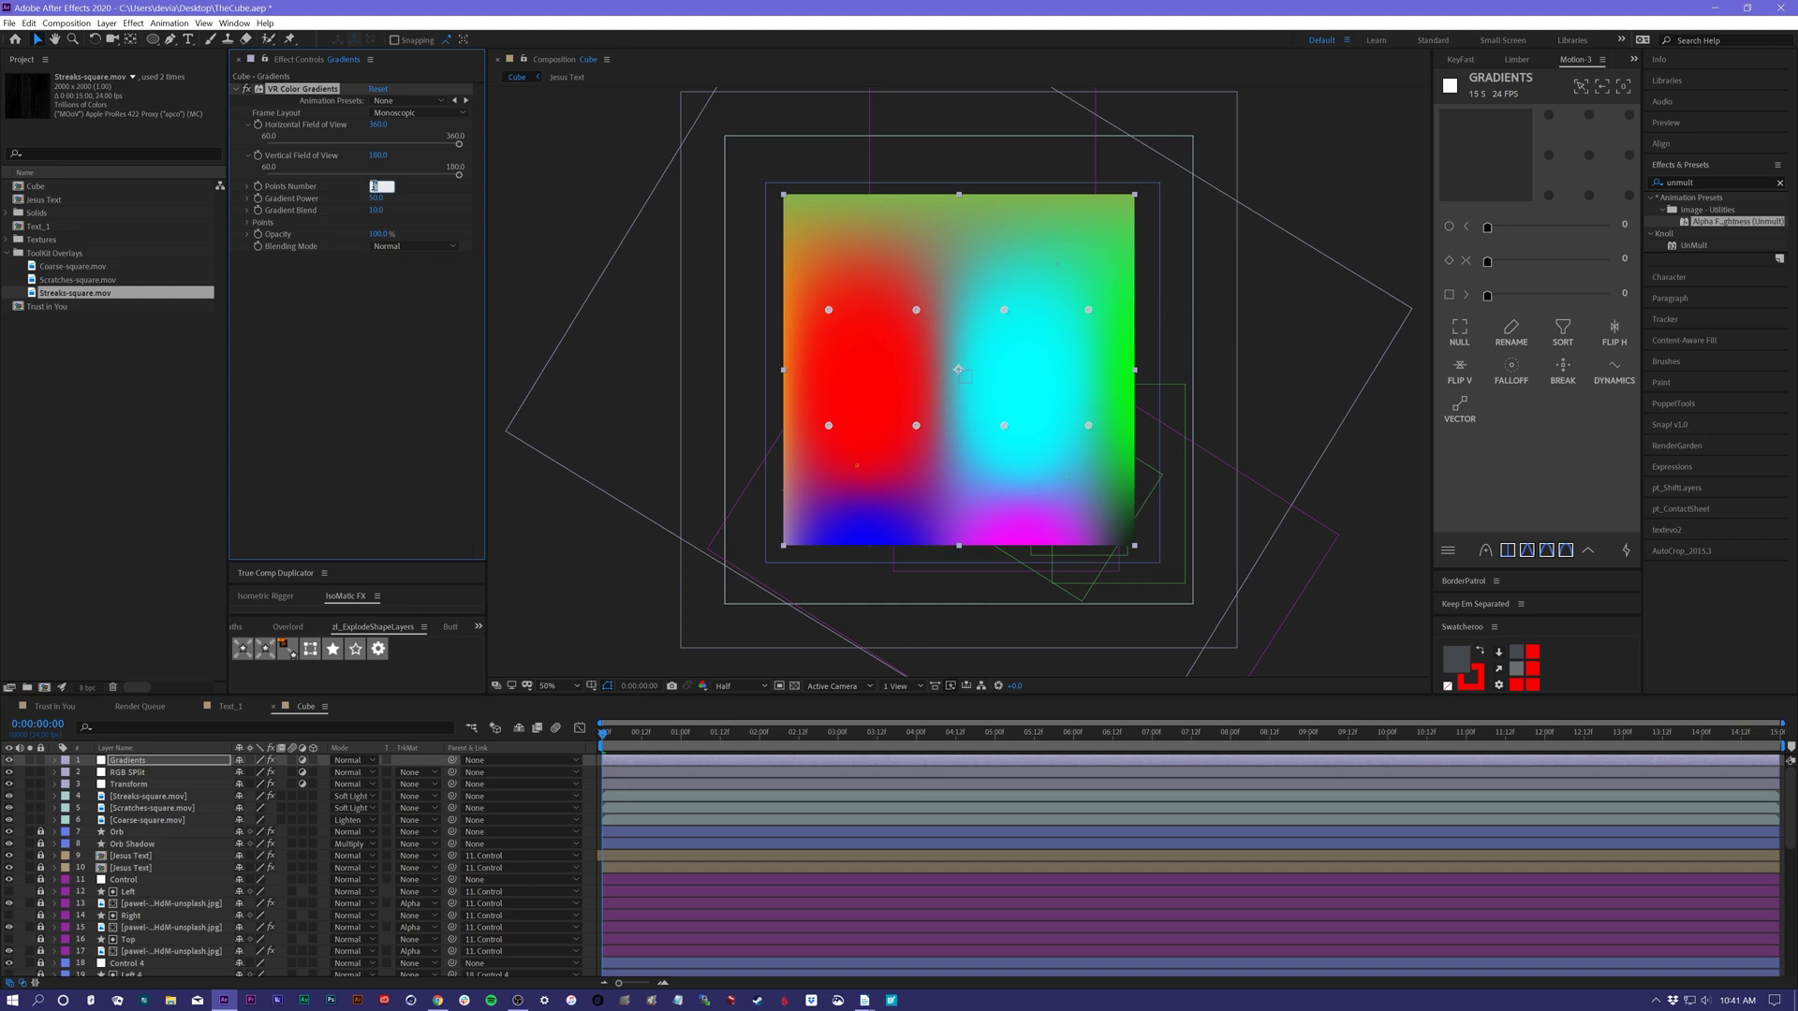
text(7)
key(Return)
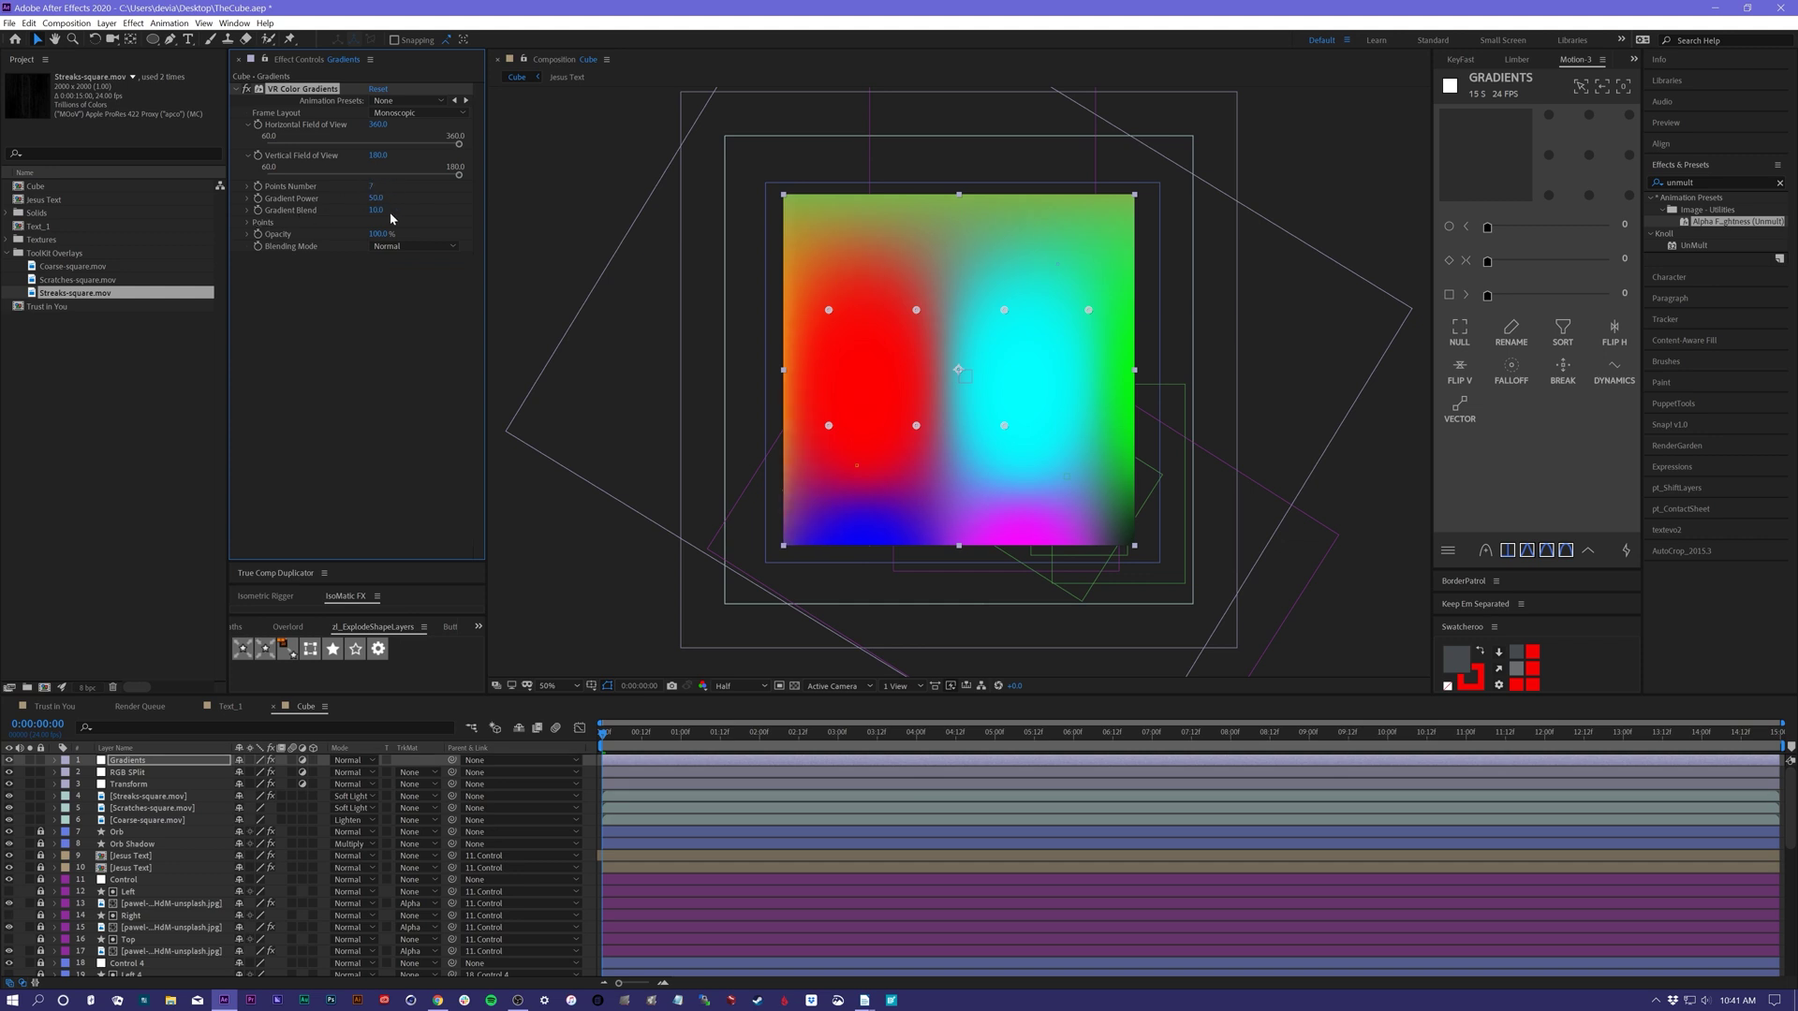
mouse_move(379, 212)
mouse_down()
mouse_move(436, 214)
mouse_move(412, 223)
mouse_up()
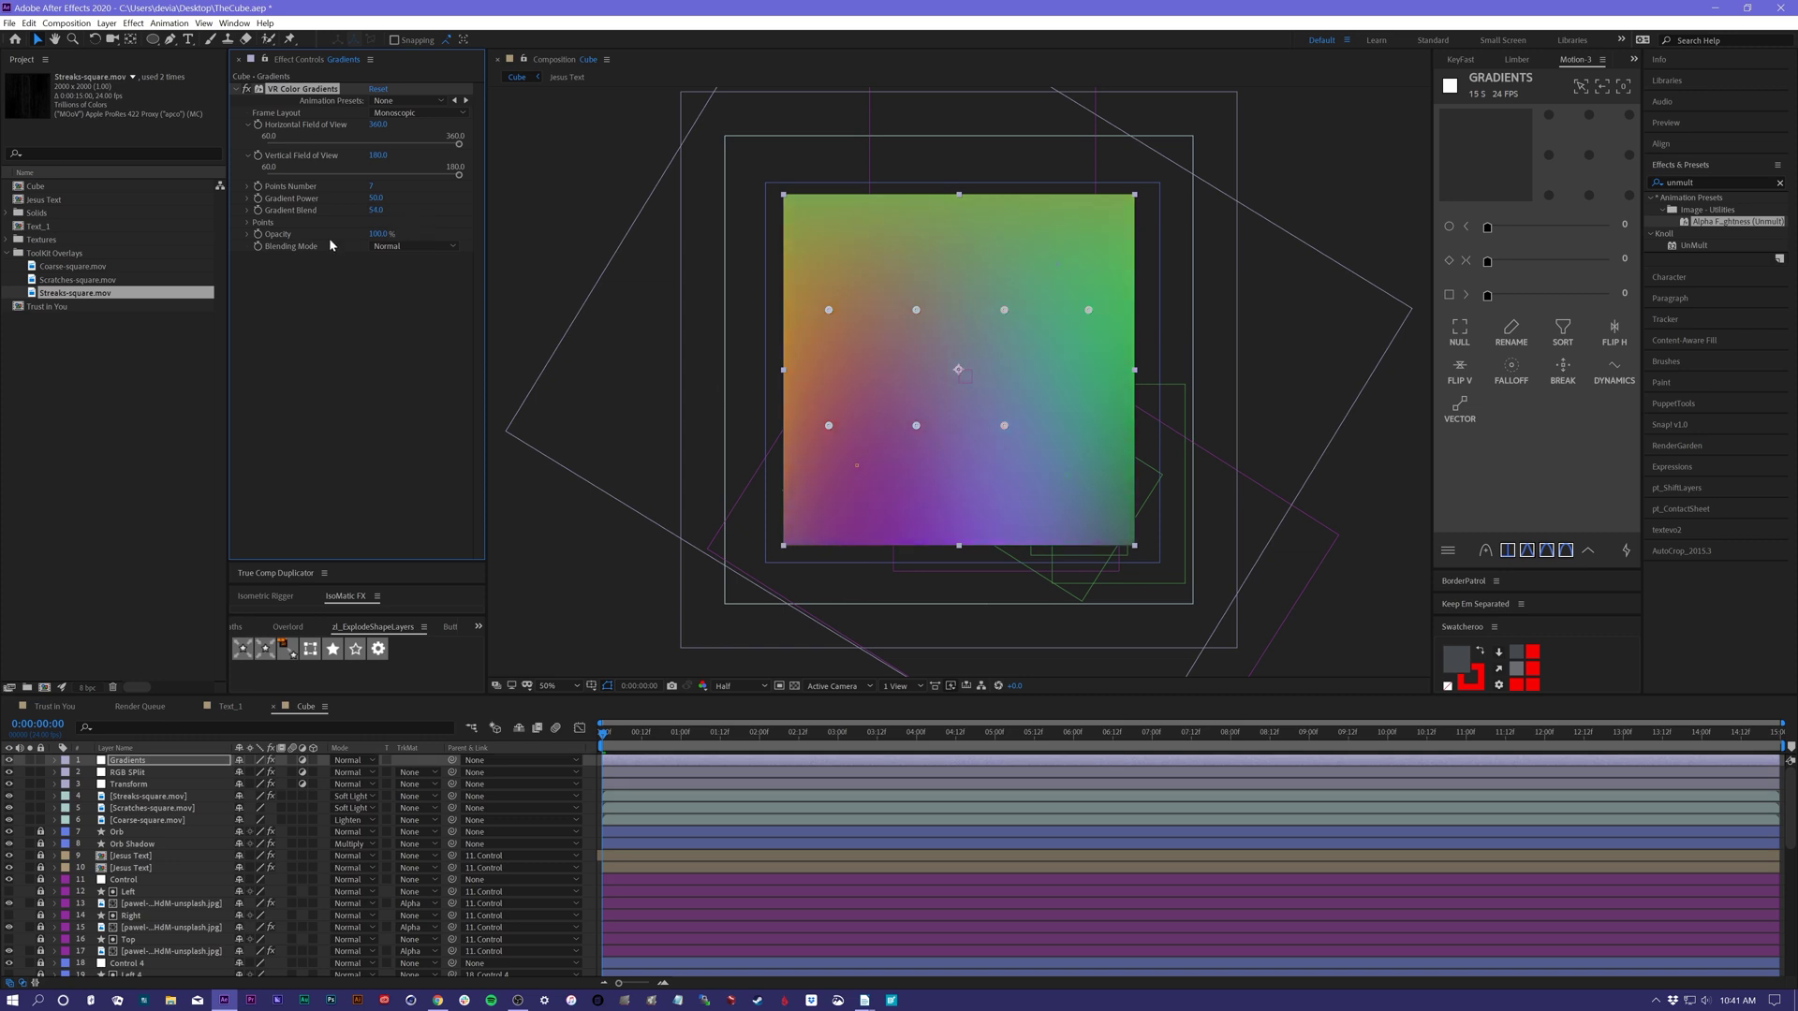
- Change Color 3 of the VR Color Gradients points to orange FF5600
click(248, 223)
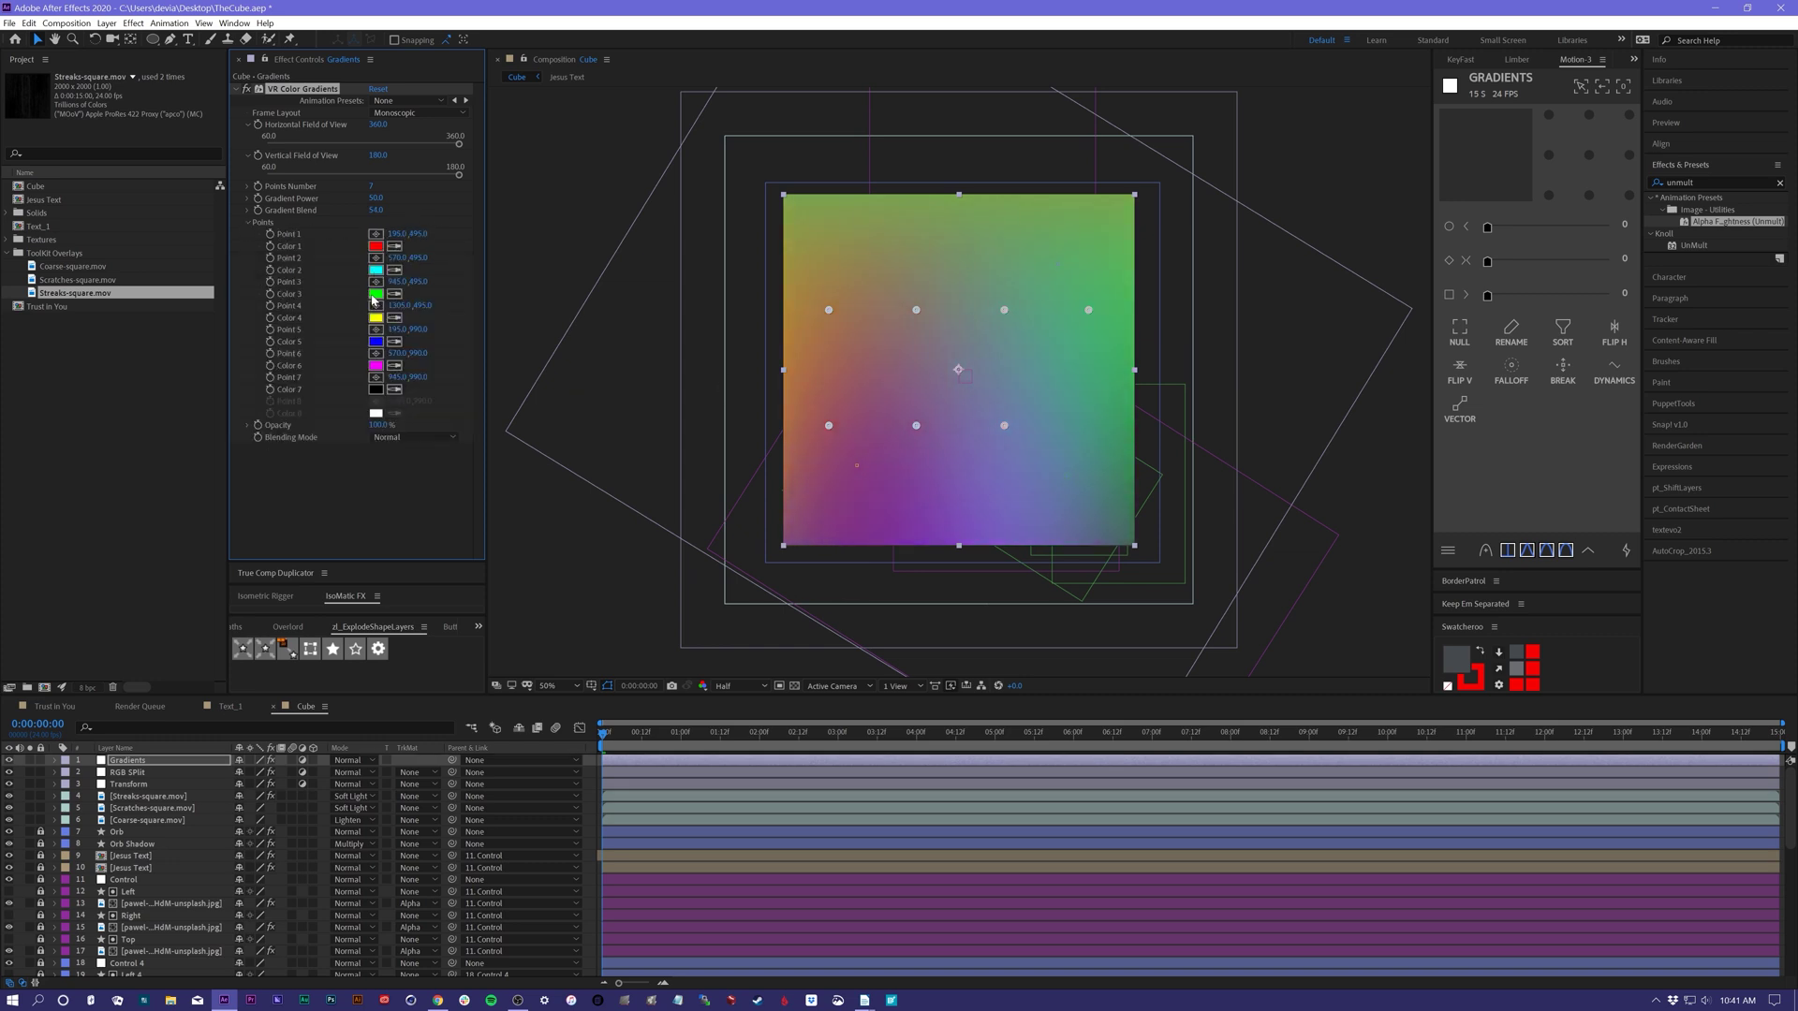
click(375, 293)
click(1355, 746)
drag(1356, 755, 1359, 779)
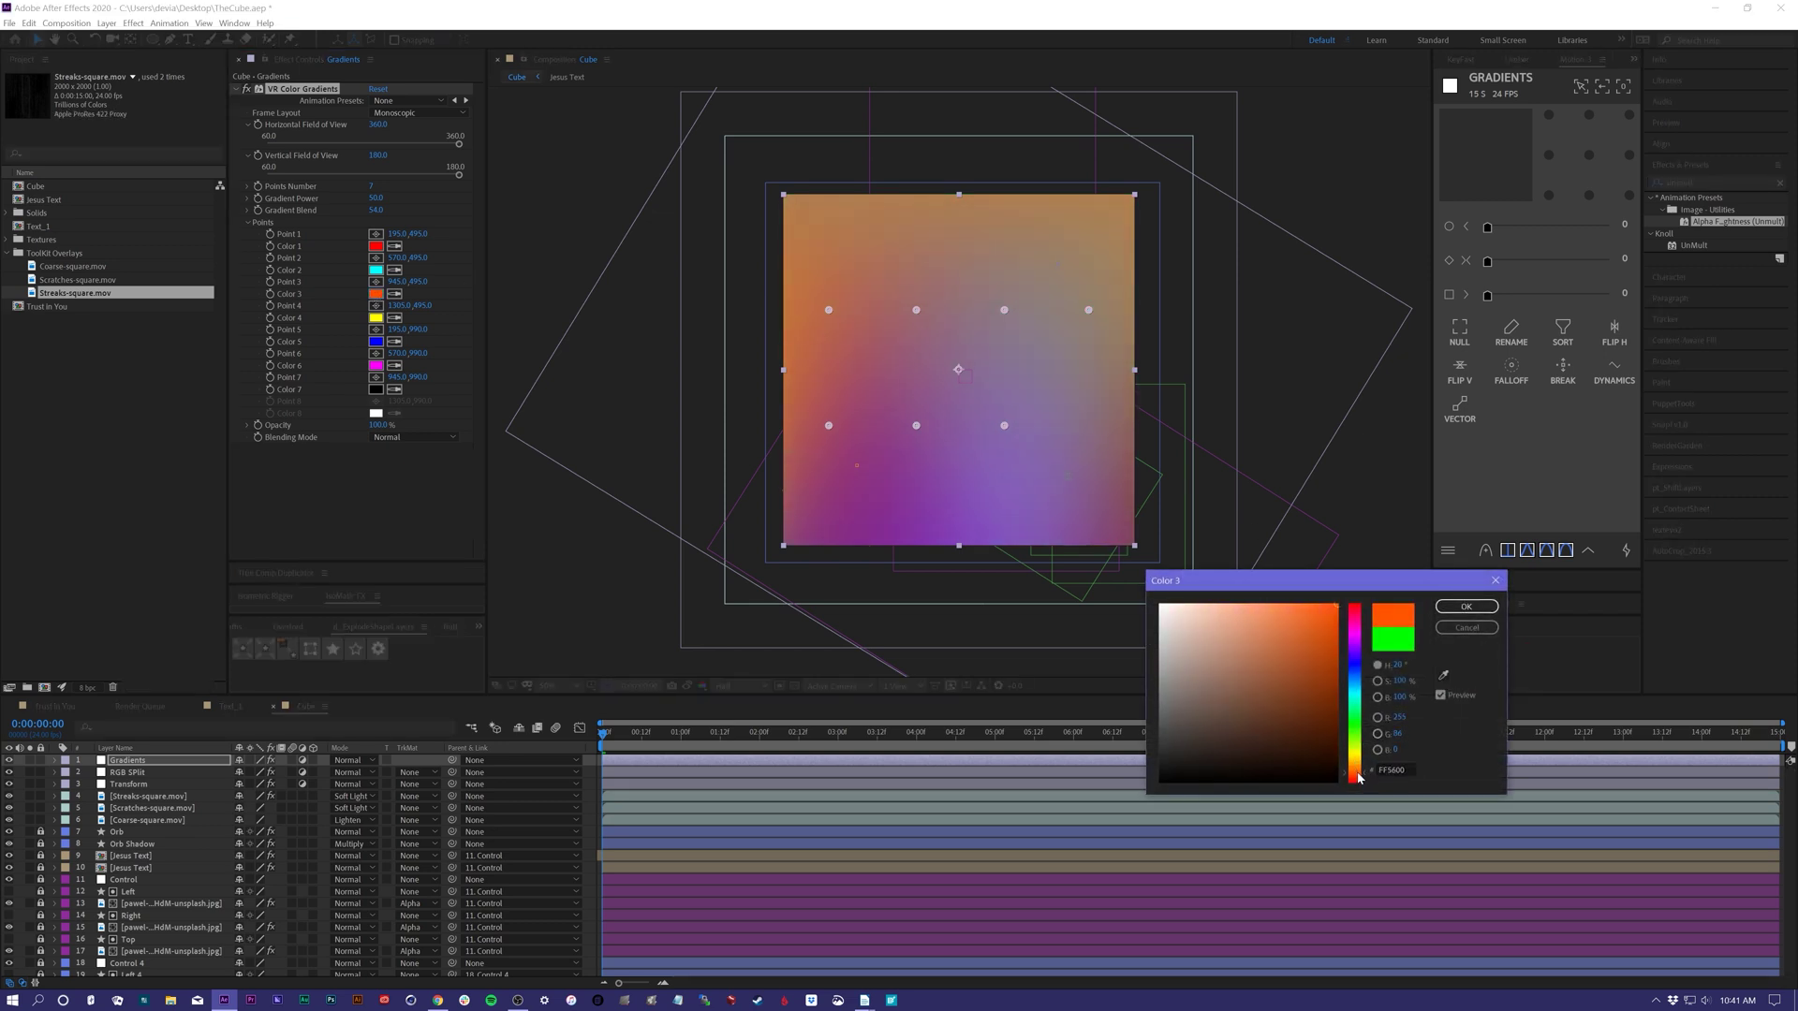
key(Return)
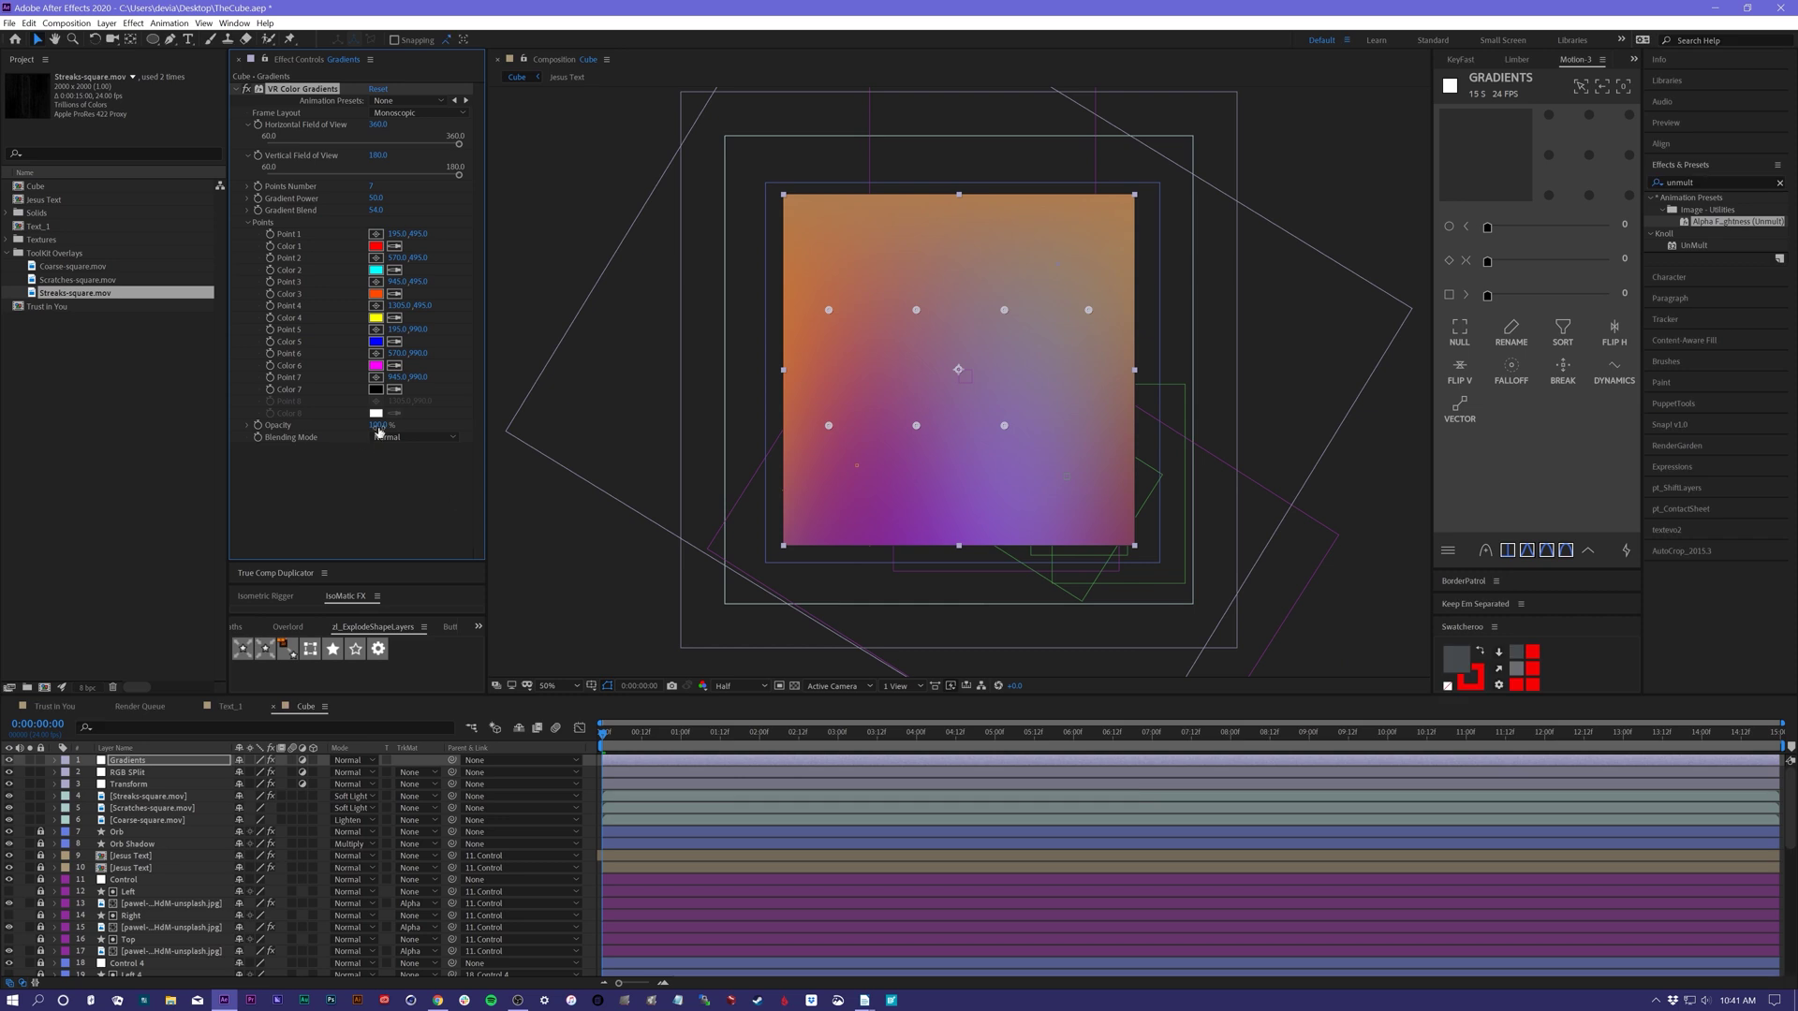
- Reduce the VR Color Gradients Opacity to a faint tint and set its Blending Mode to Screen, previewing the look over time
click(380, 426)
text(1)
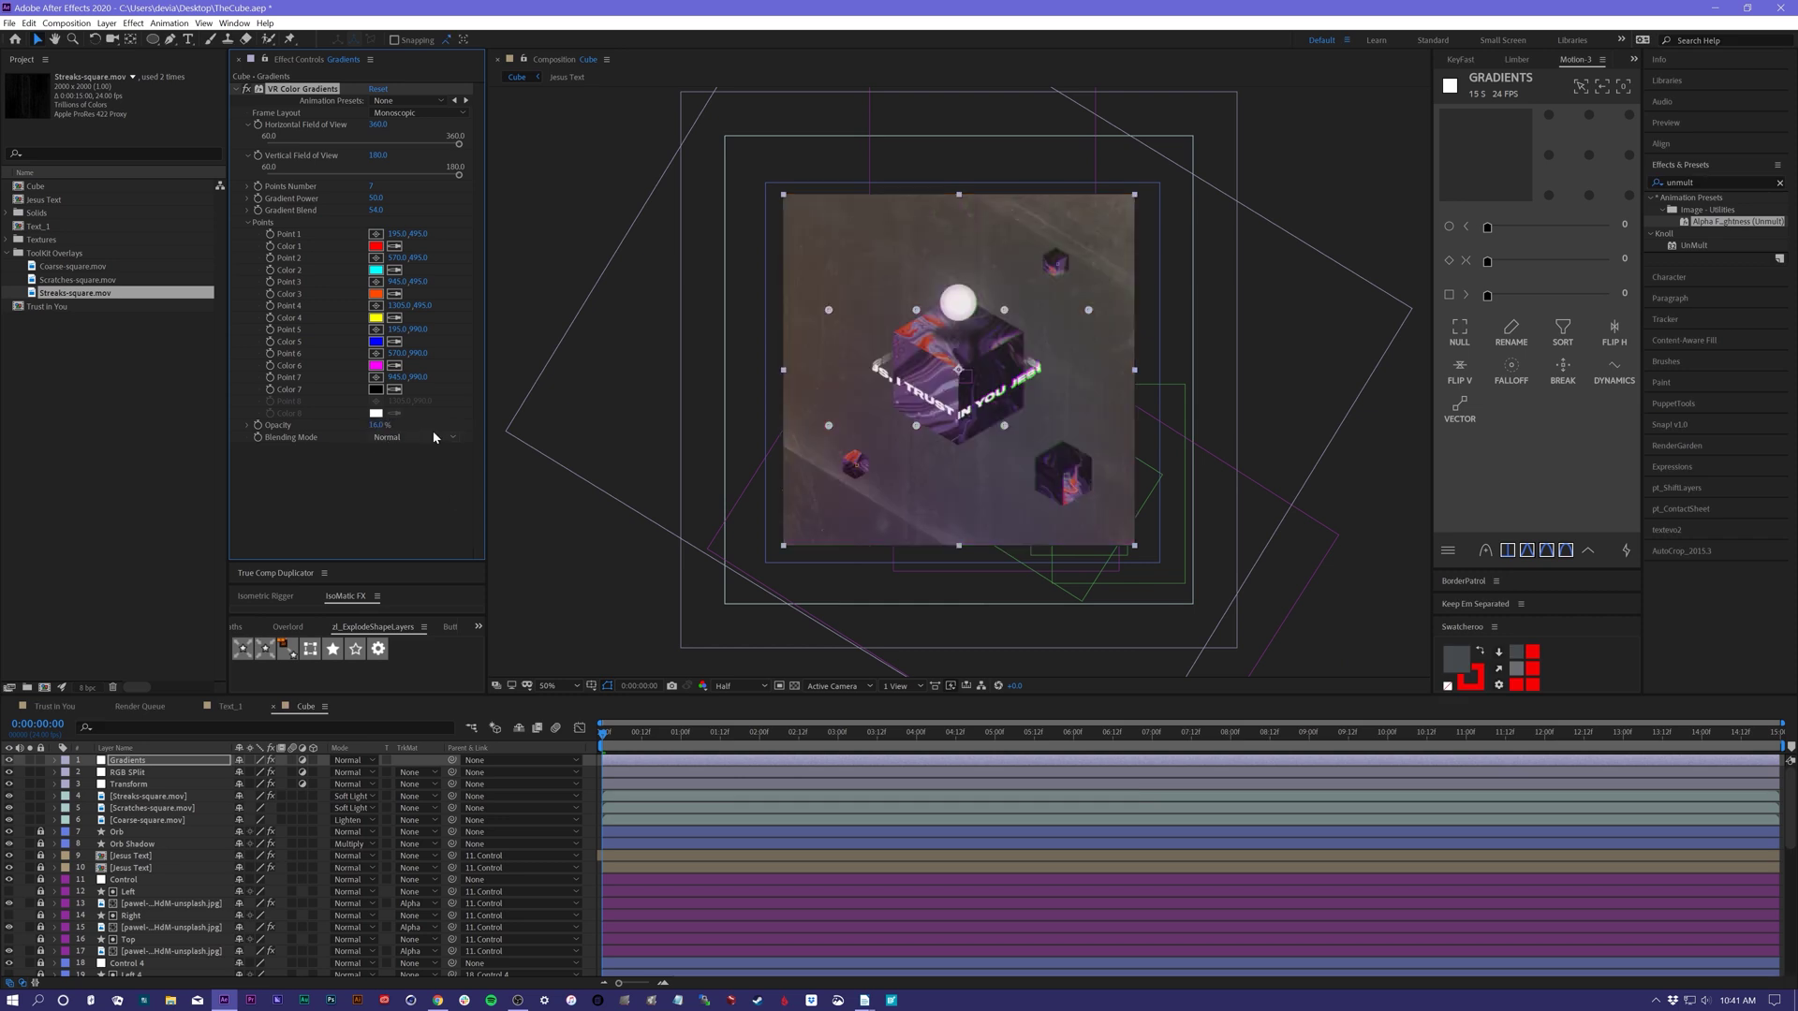
click(402, 441)
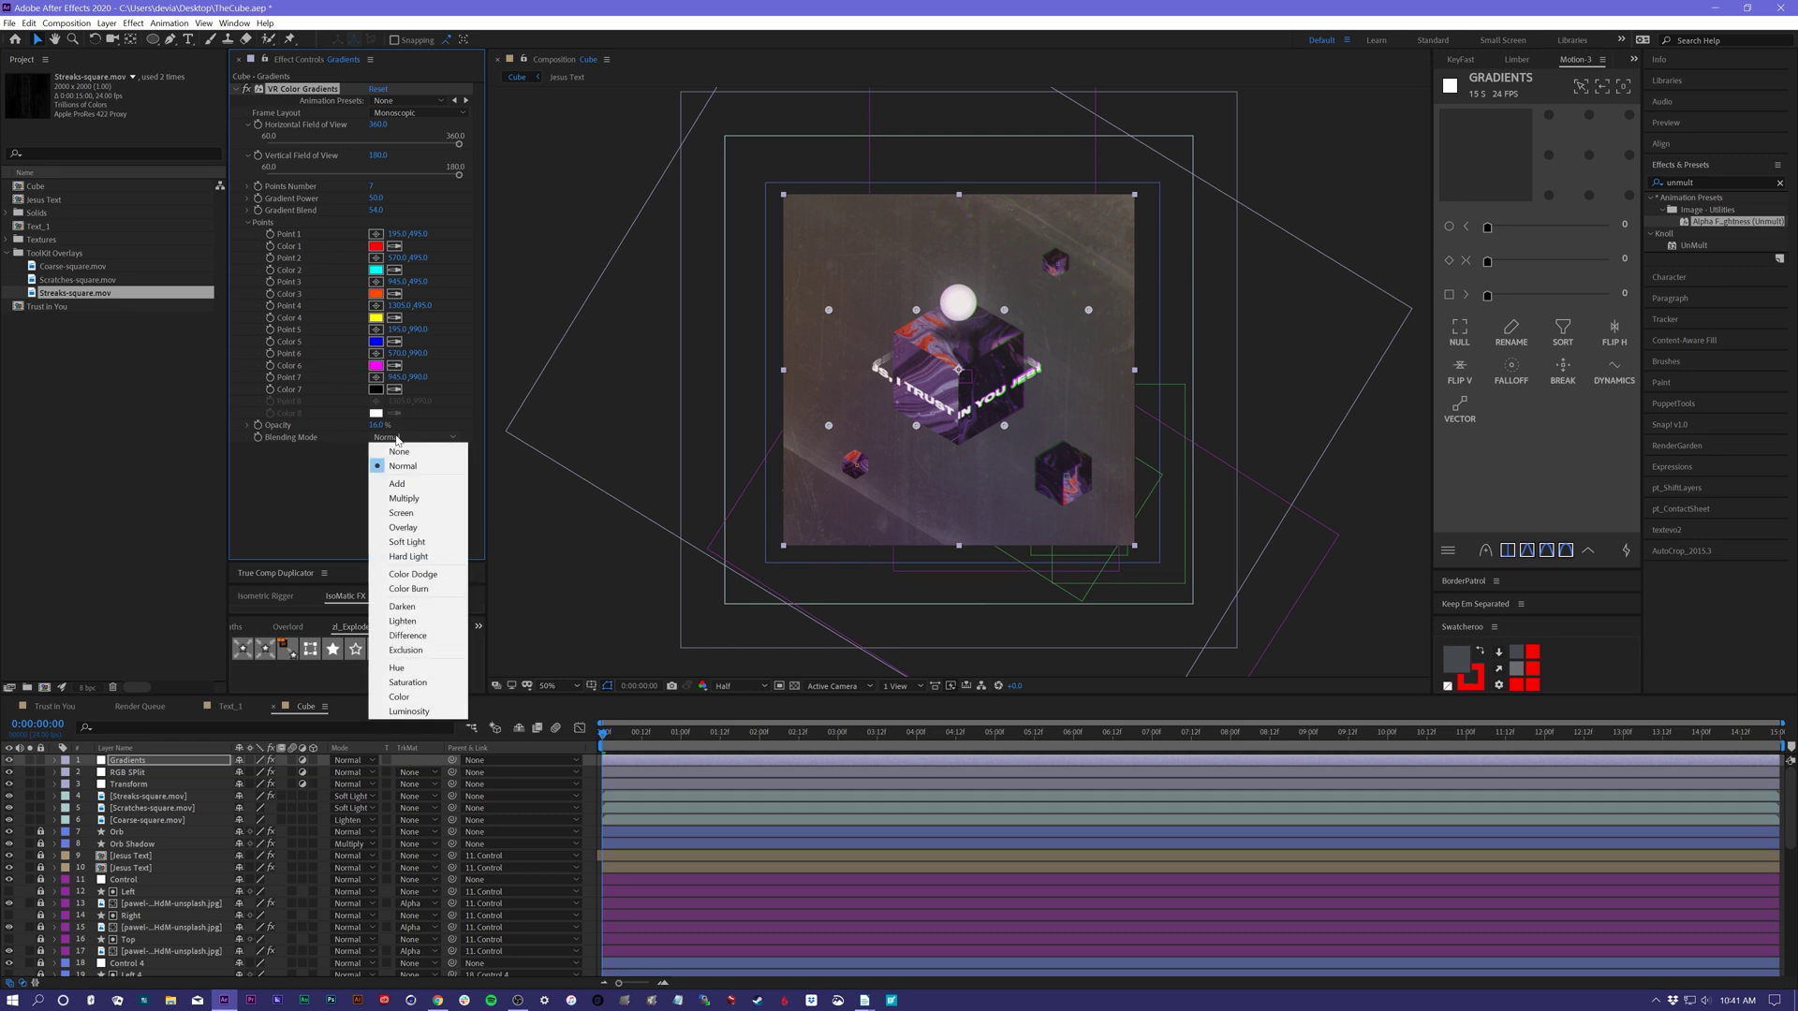
click(411, 516)
key(space)
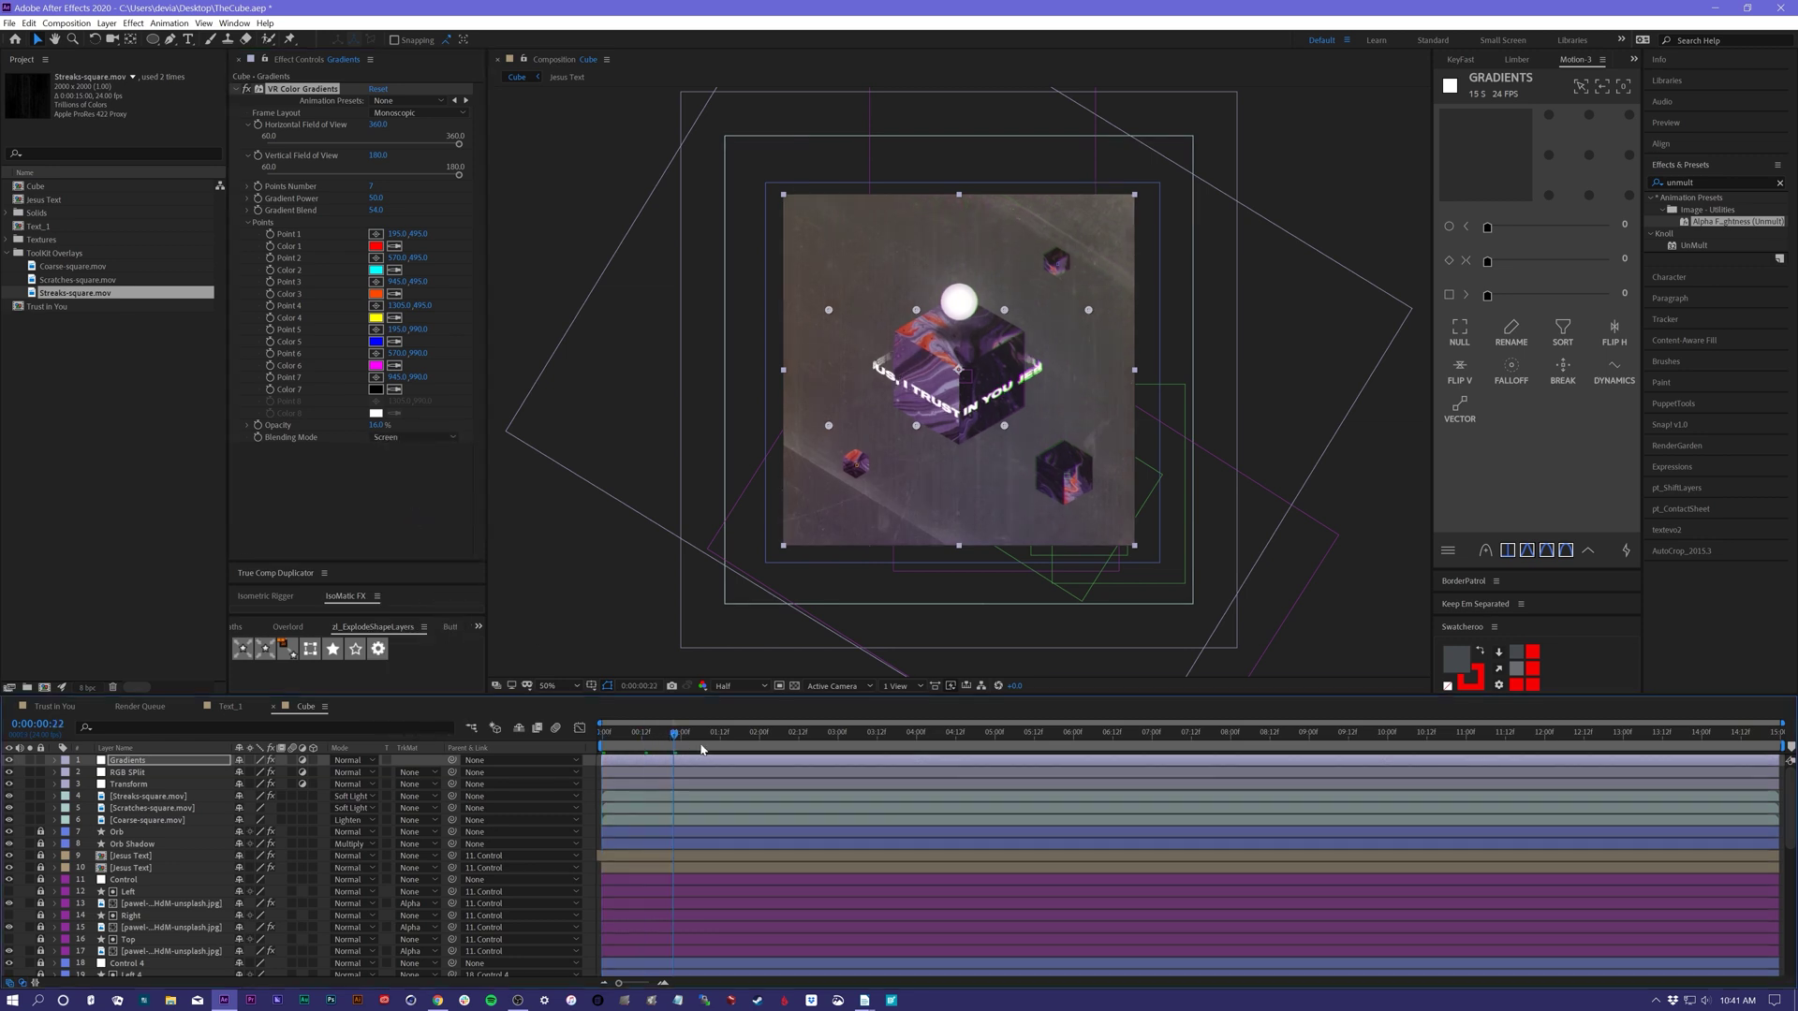
drag(769, 752, 770, 752)
drag(379, 426, 382, 426)
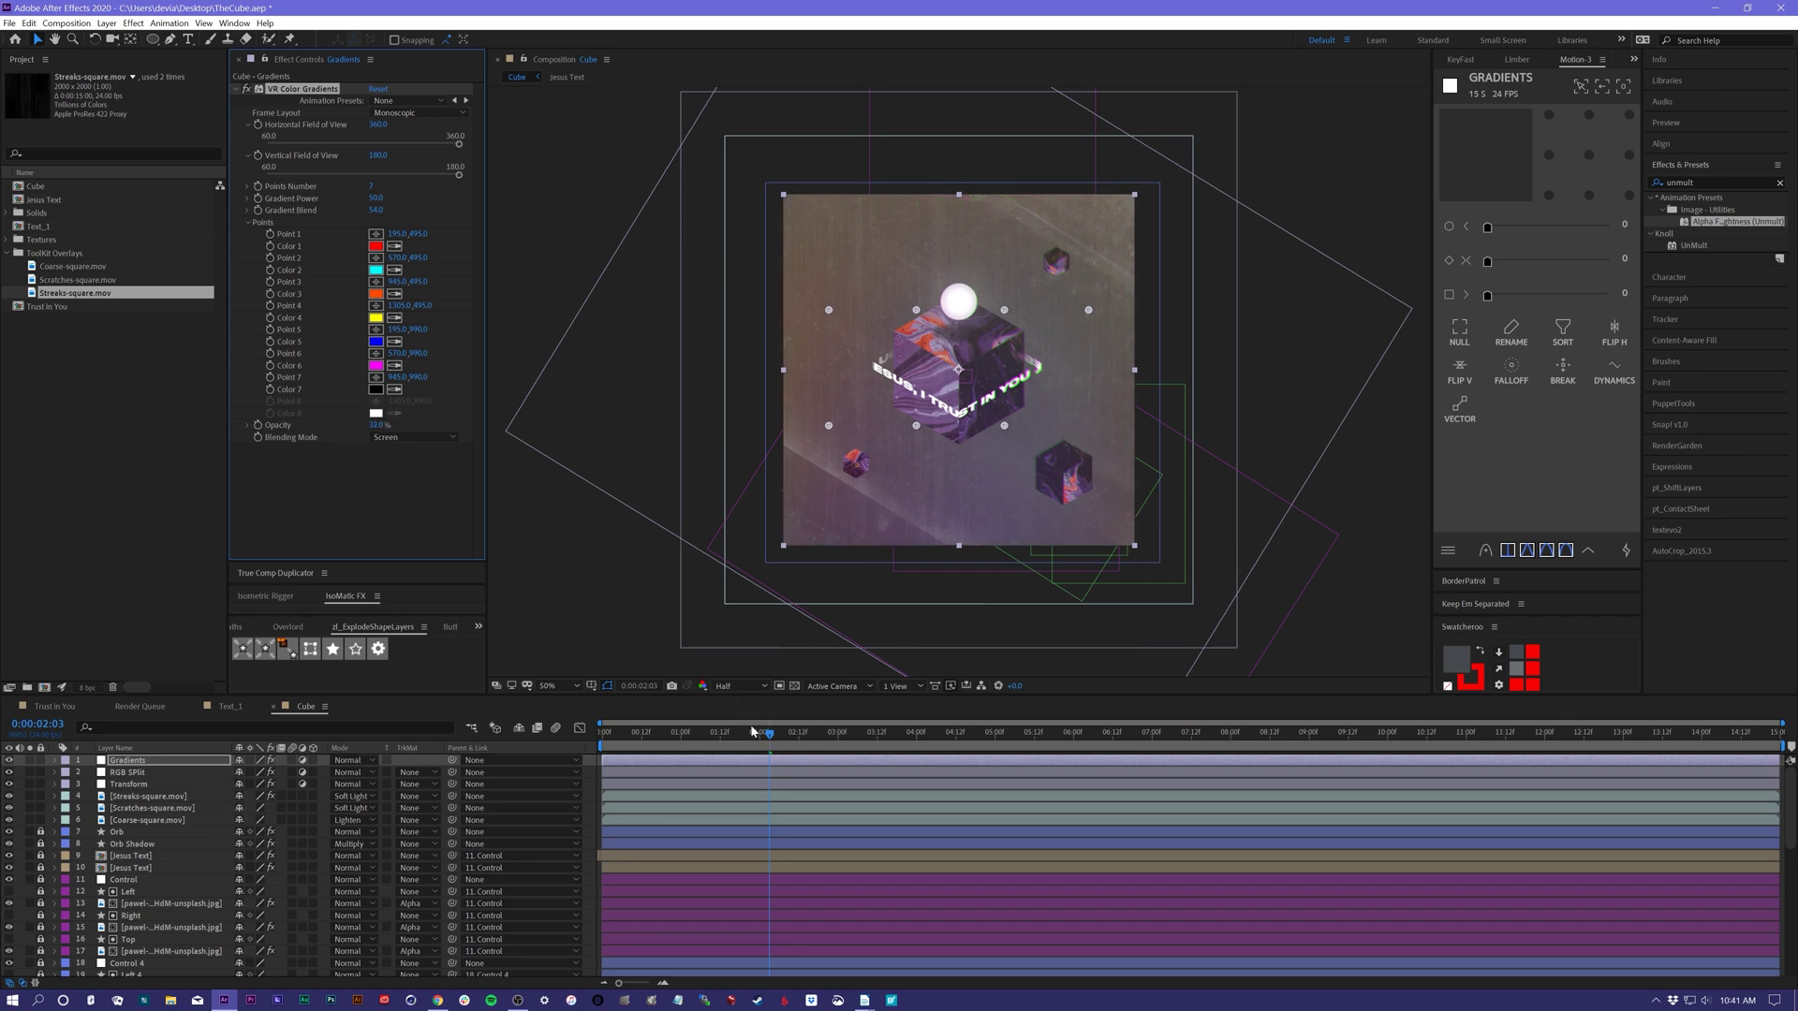
drag(760, 733, 577, 752)
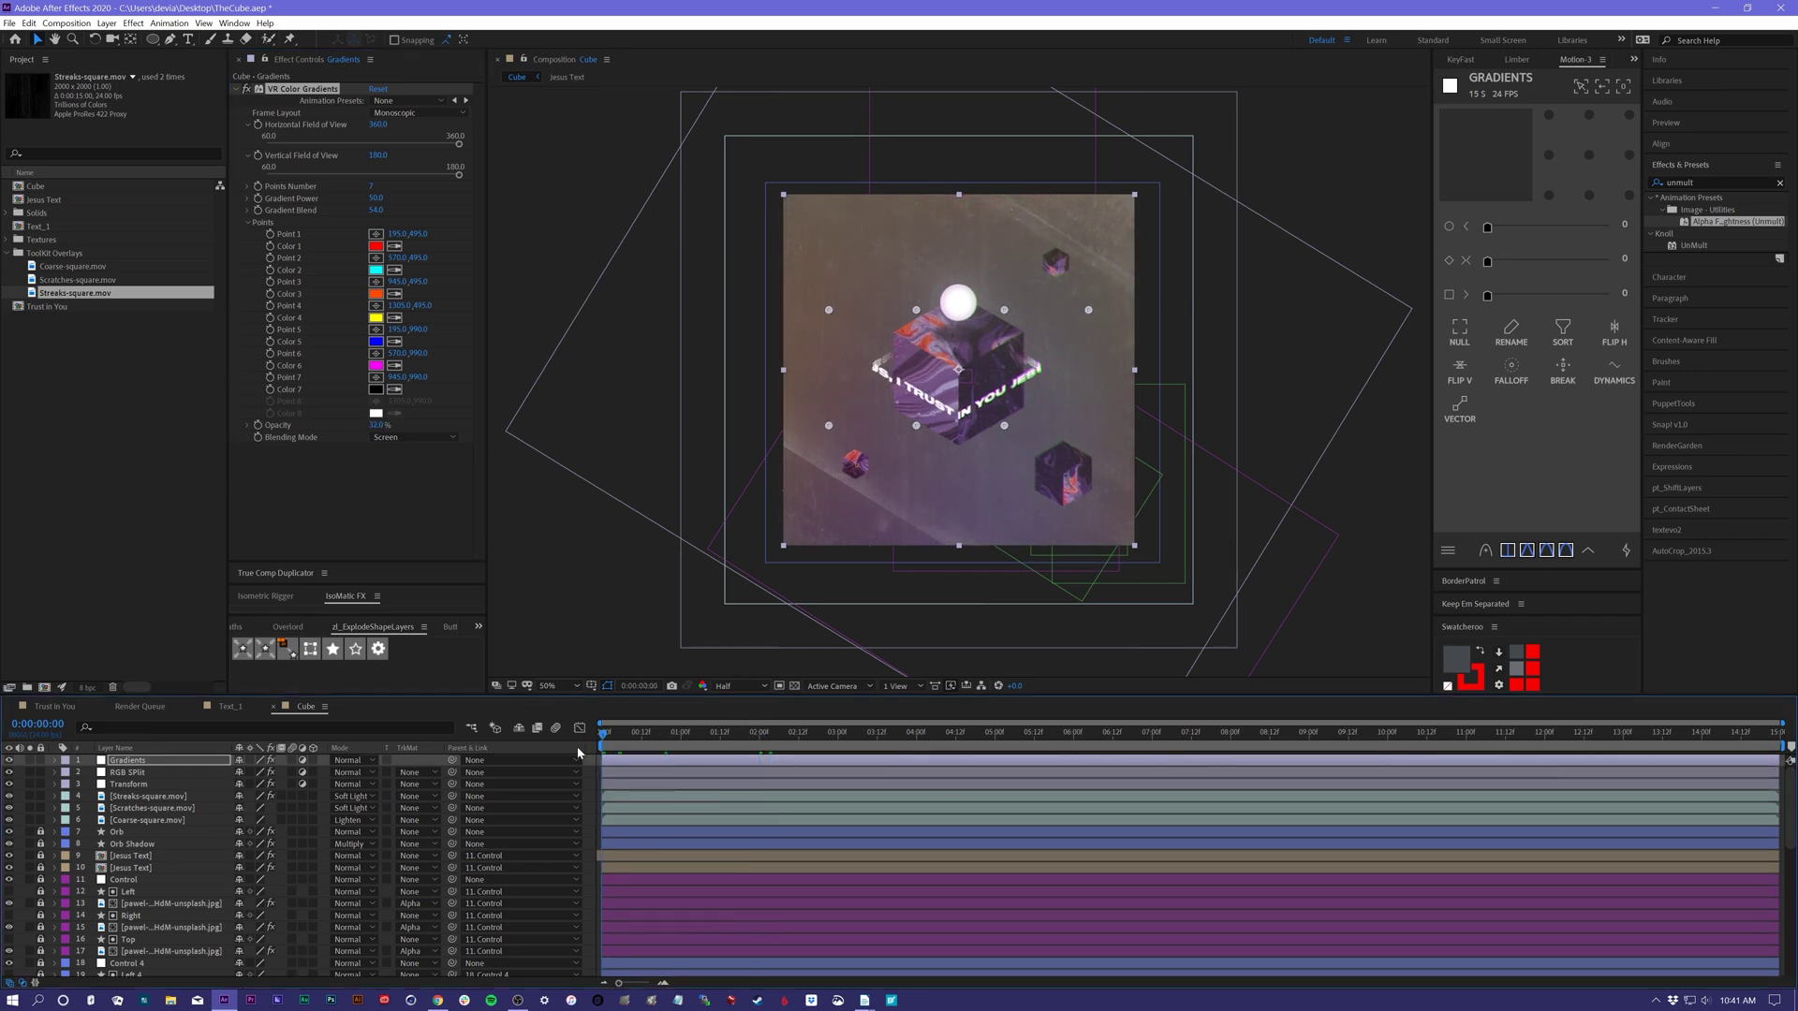
- Add a wiggle(8,5) expression to the VR Color Gradients Opacity, preview the flicker, and collapse the Gradients layer
alt+click(259, 426)
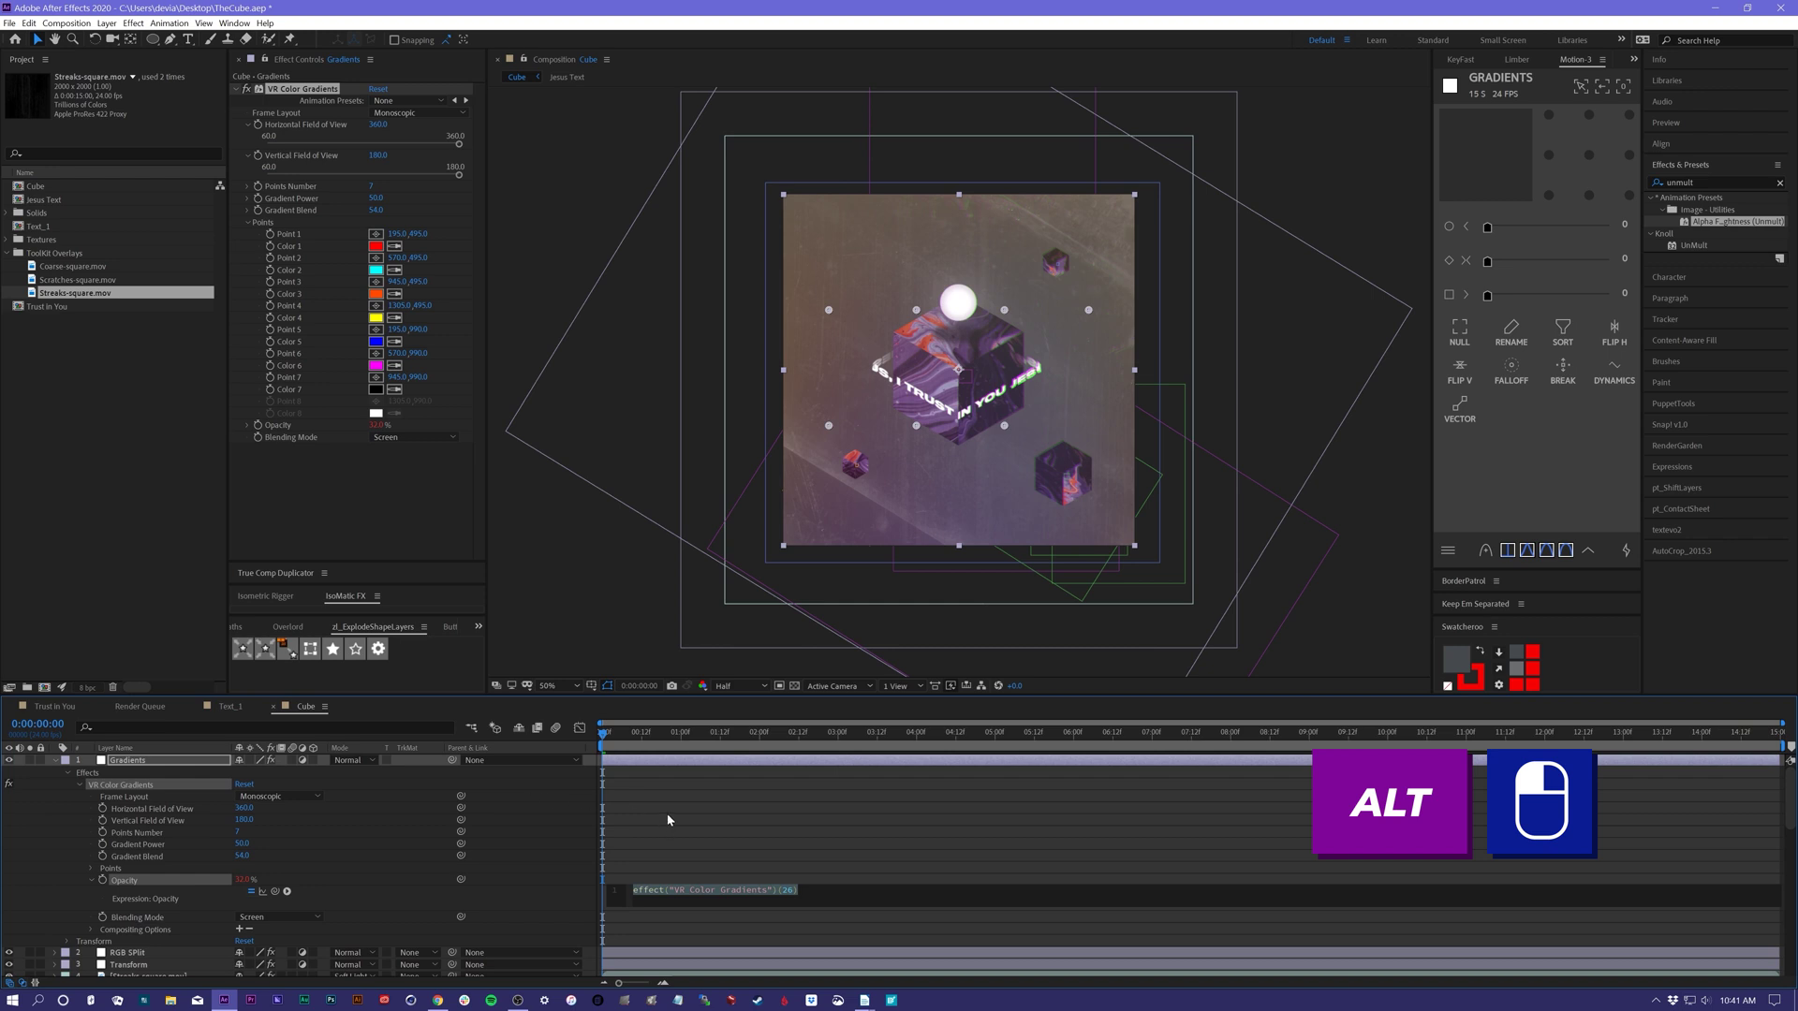
text(wiggle)
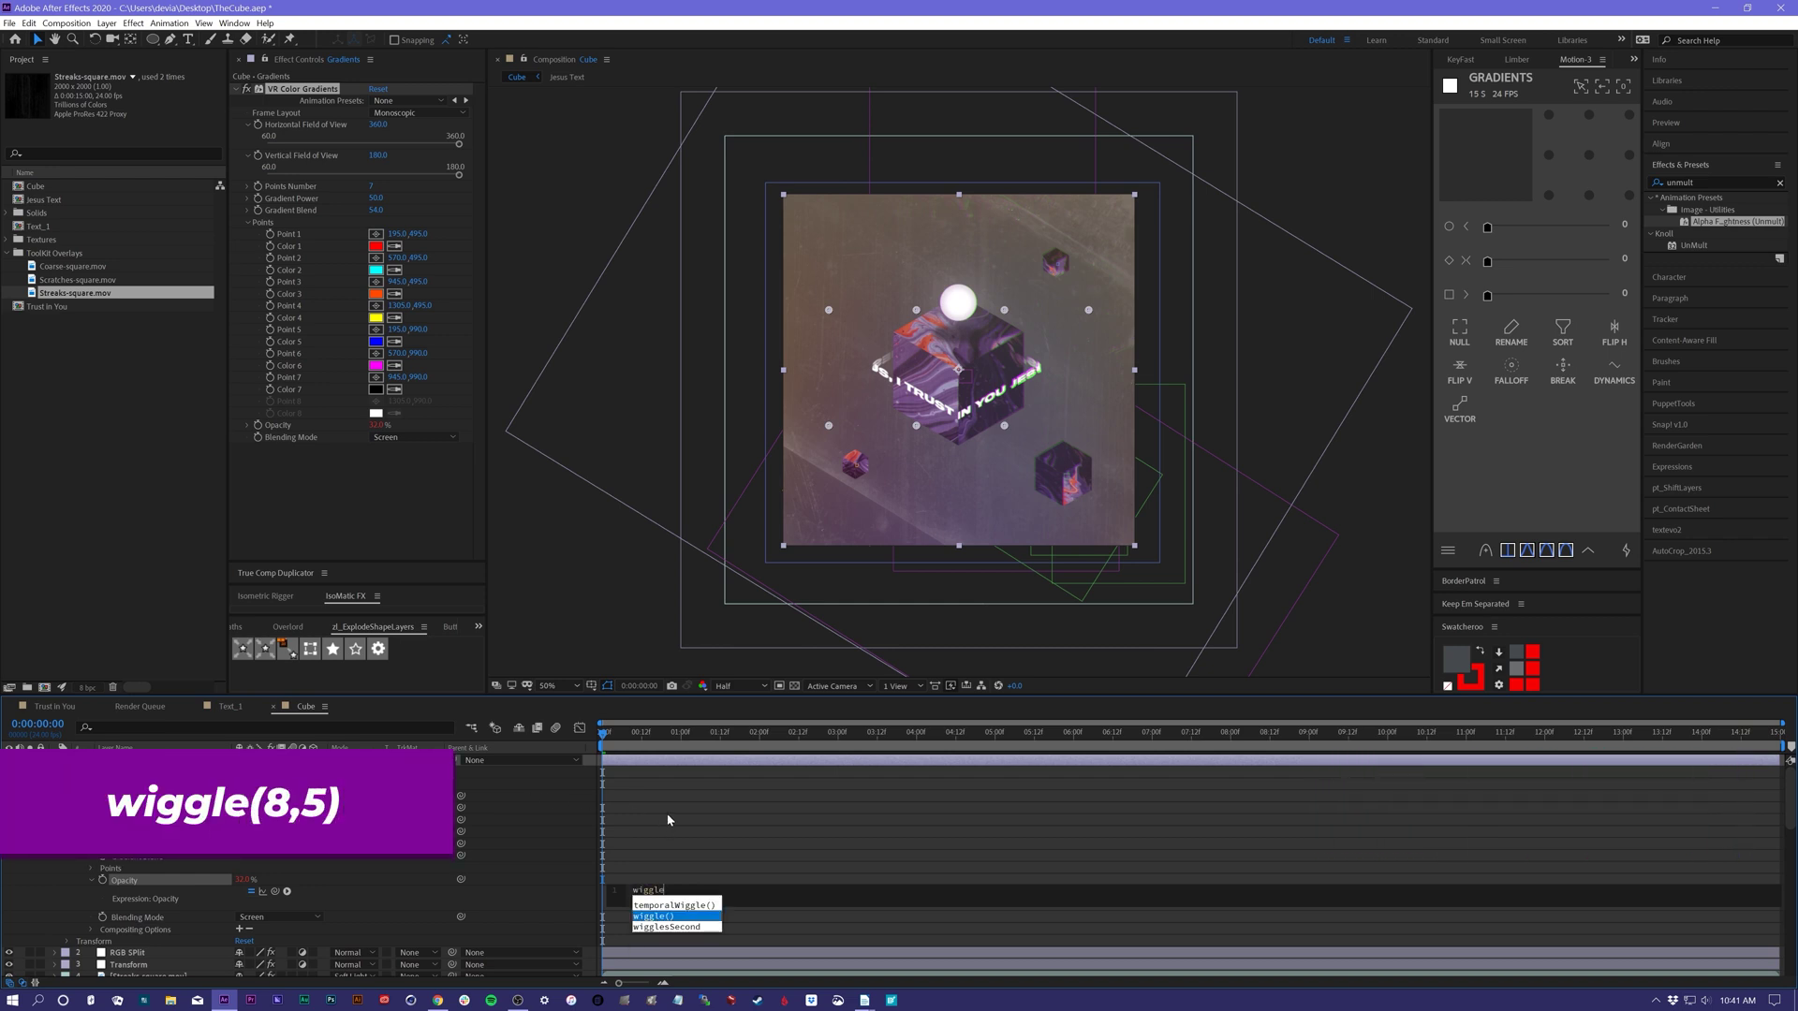
key(Return)
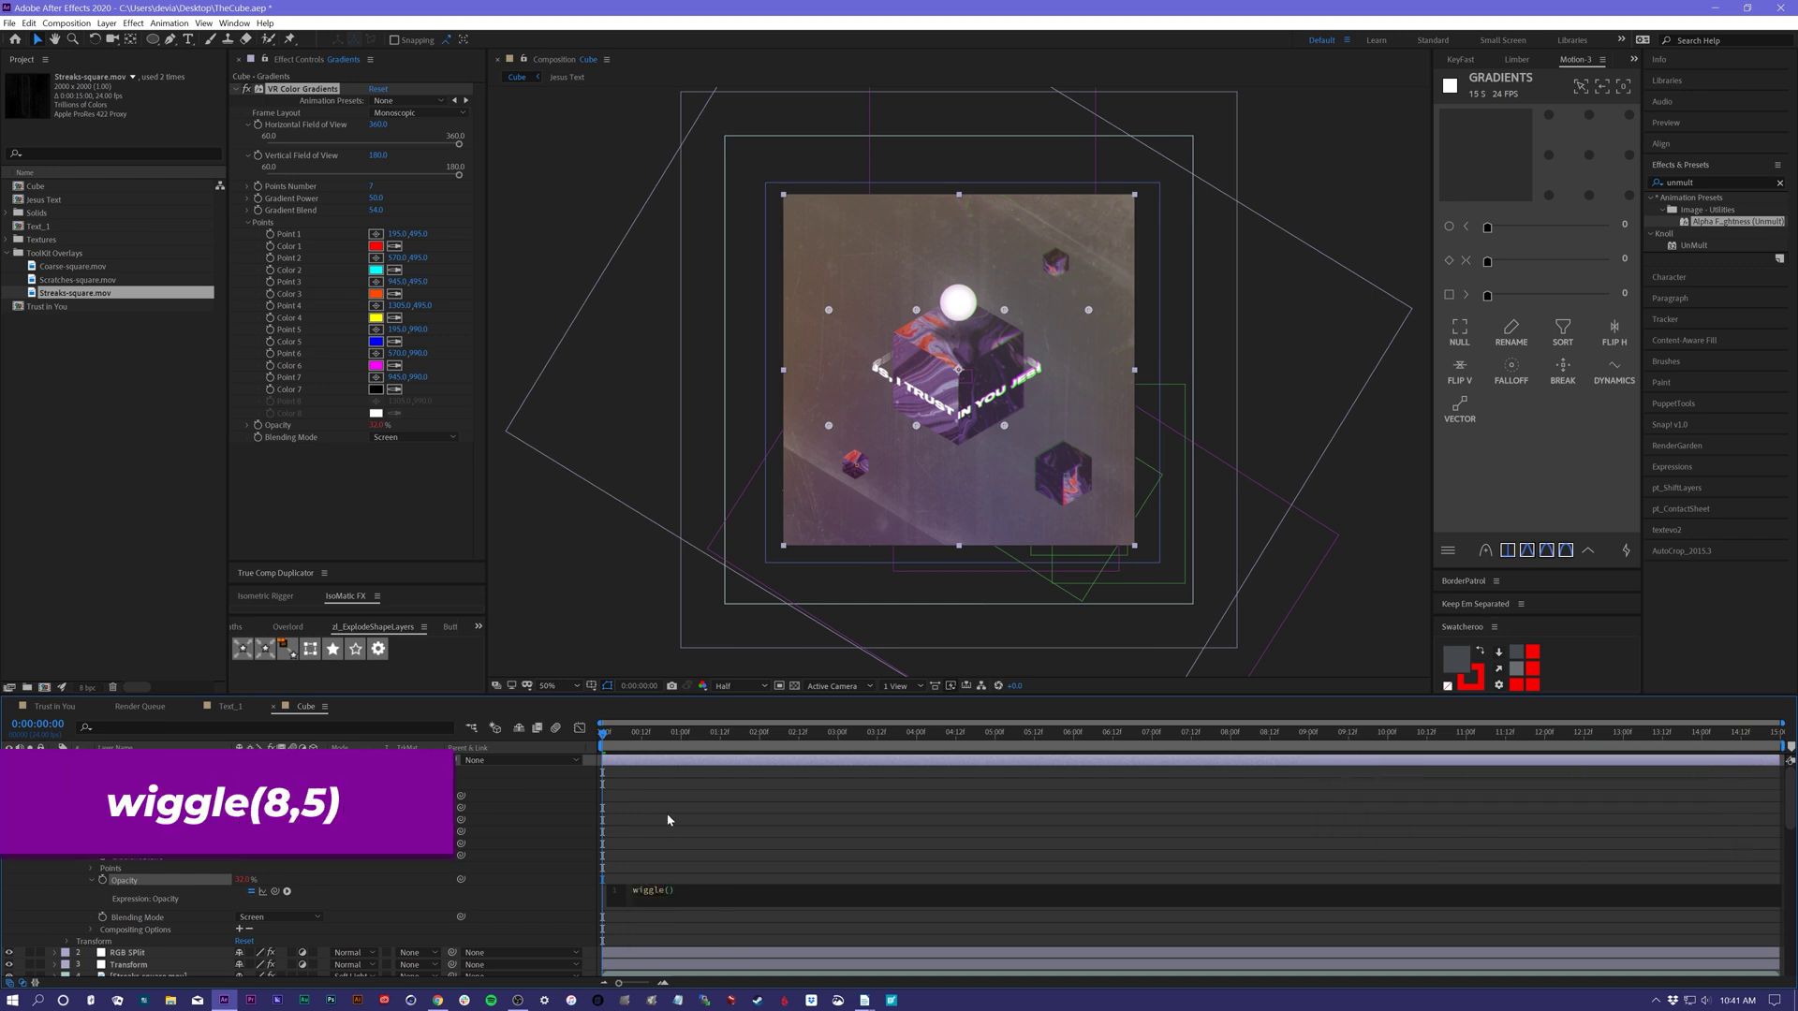
text(8,5)
click(687, 818)
key(space)
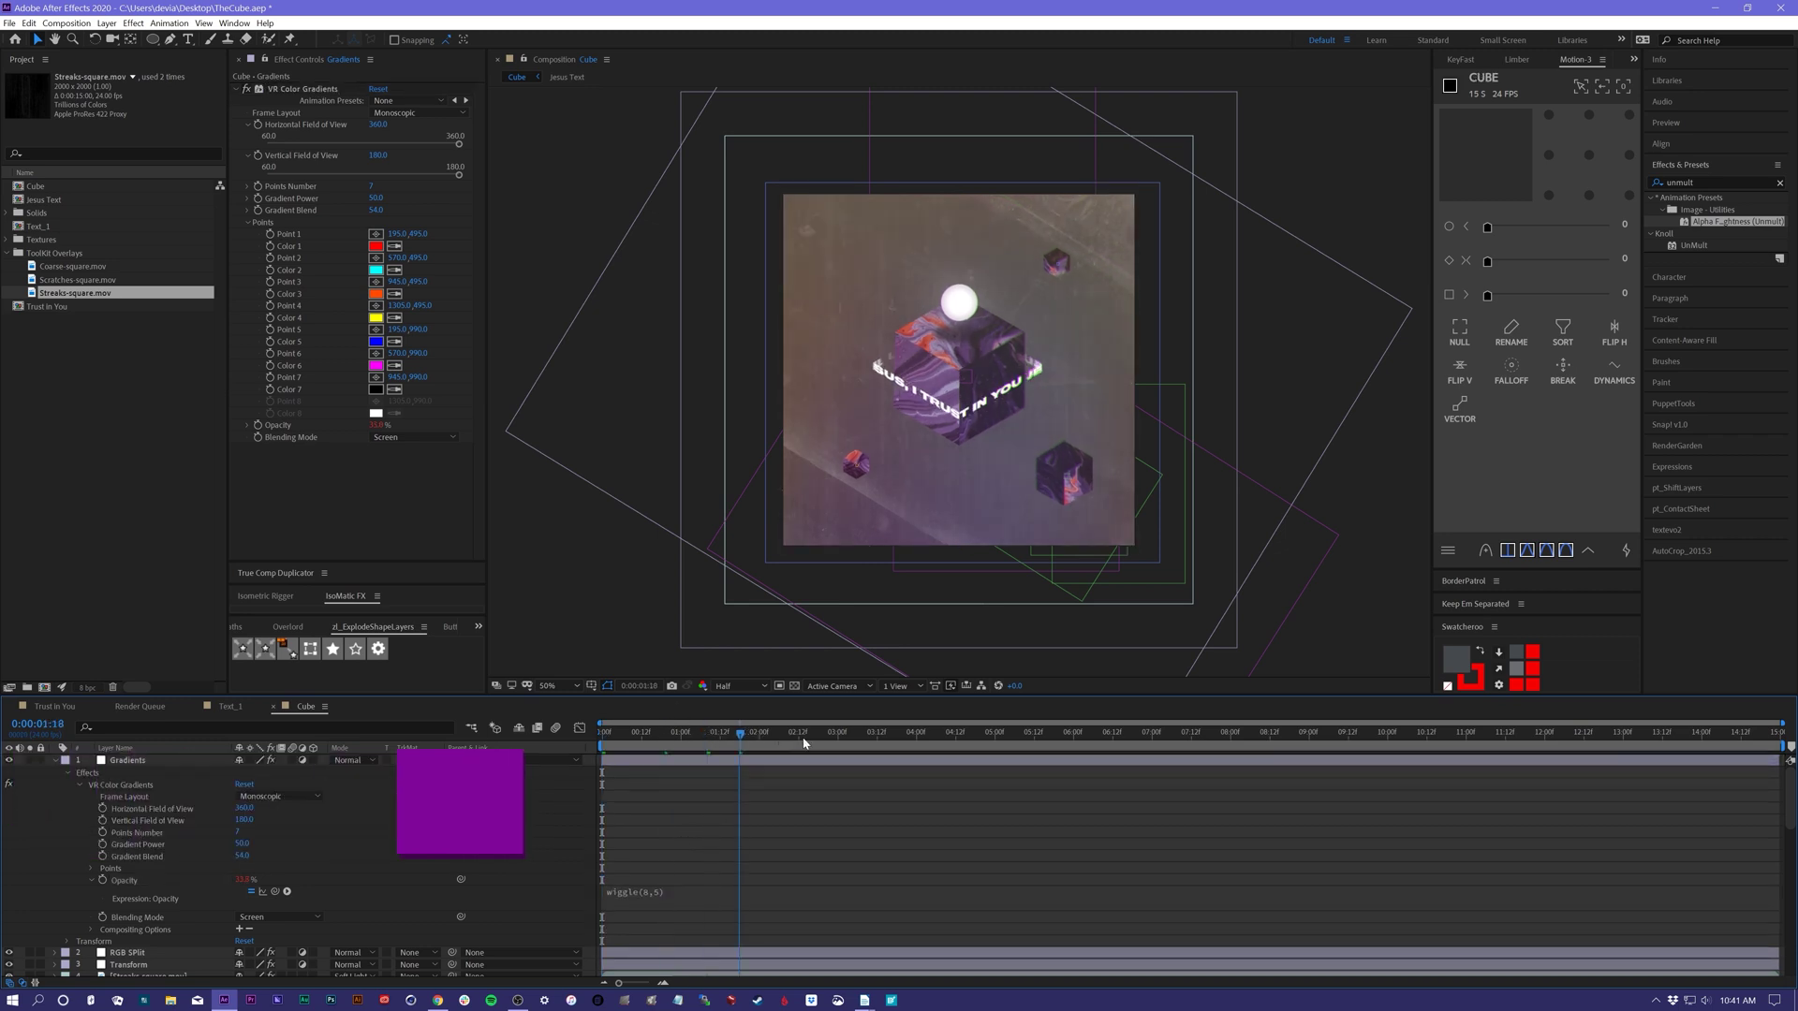
drag(995, 747, 129, 750)
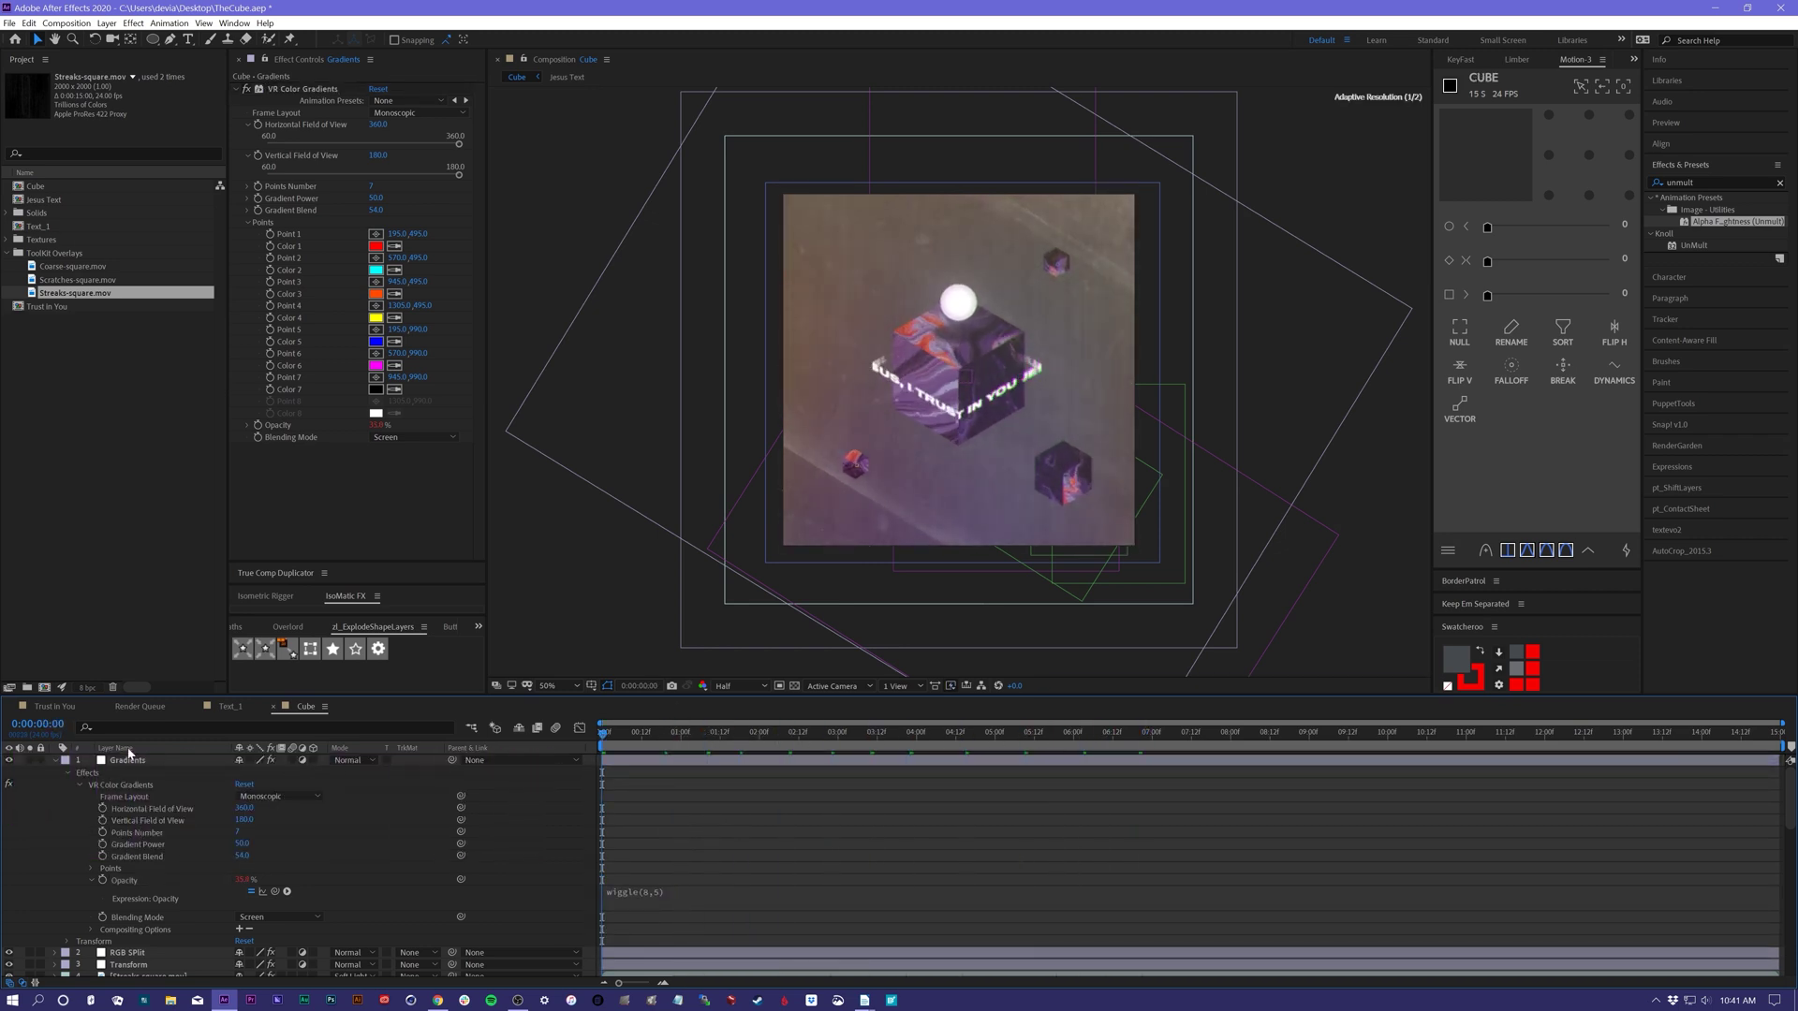
click(54, 760)
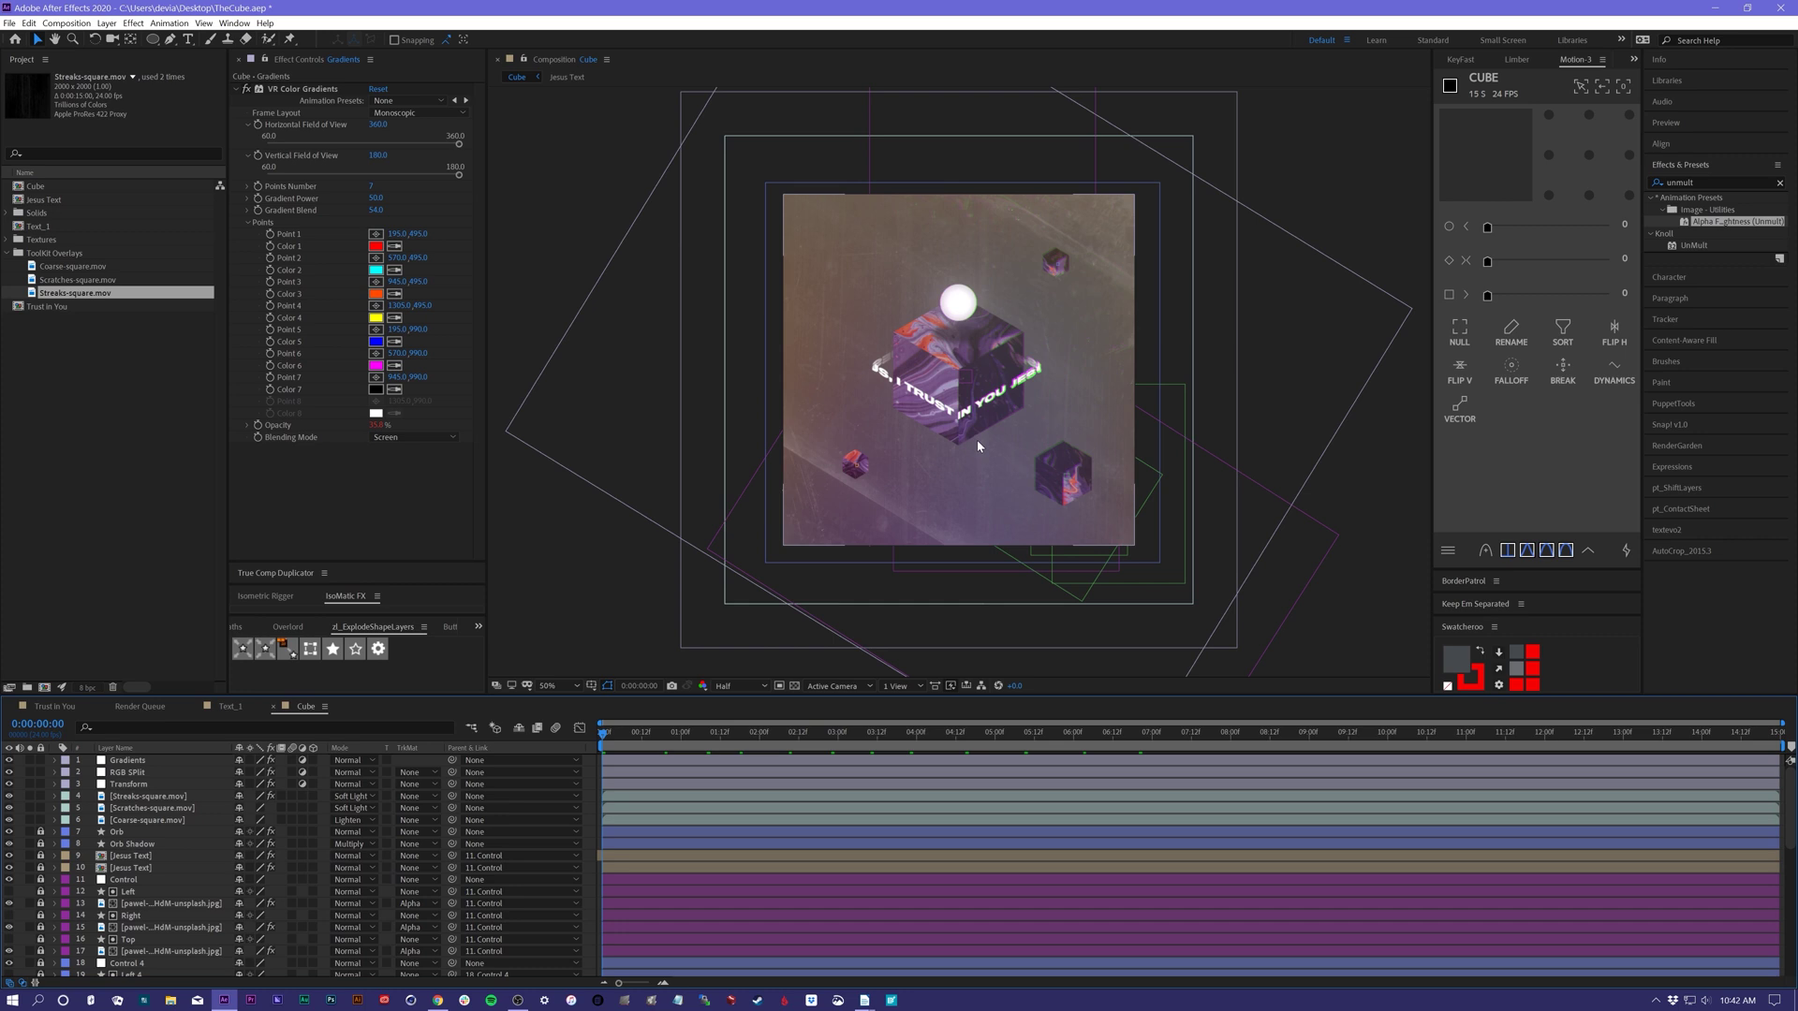
- Add an adjustment layer named Curves above Gradients and apply the Curves effect to it
key(ctrl+alt+y)
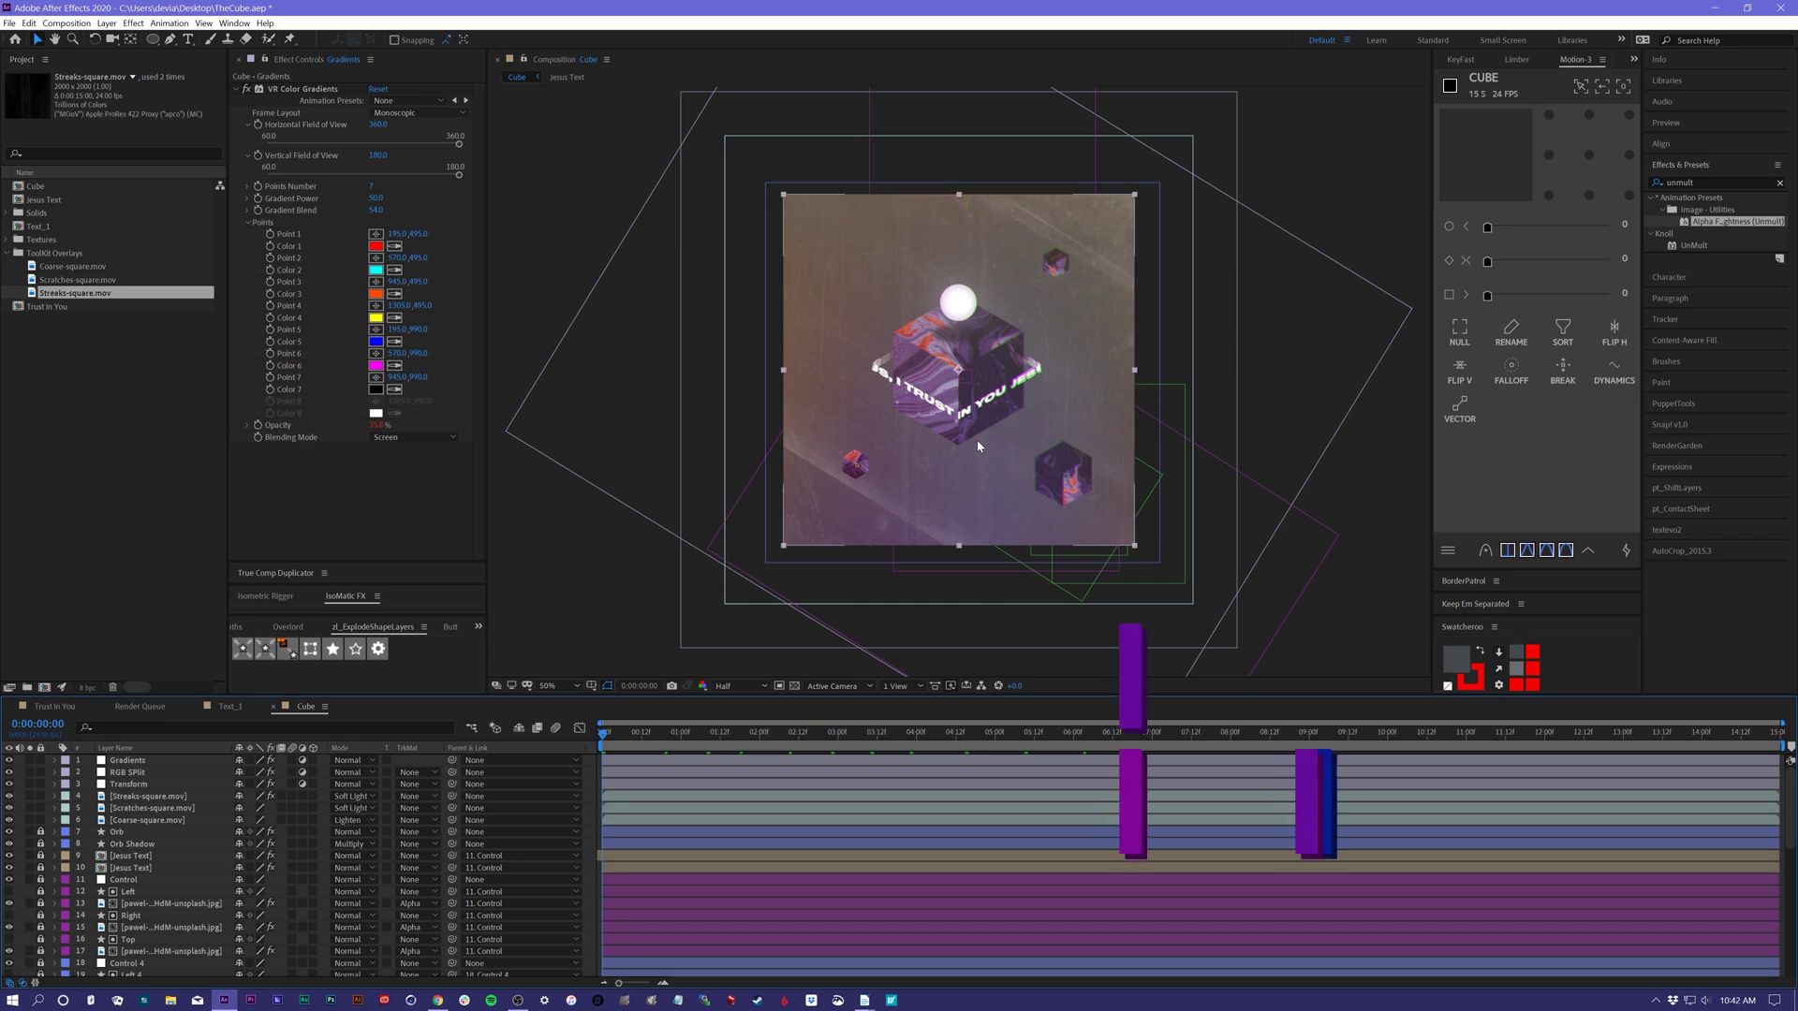
key(Return)
text(Curves)
key(Return)
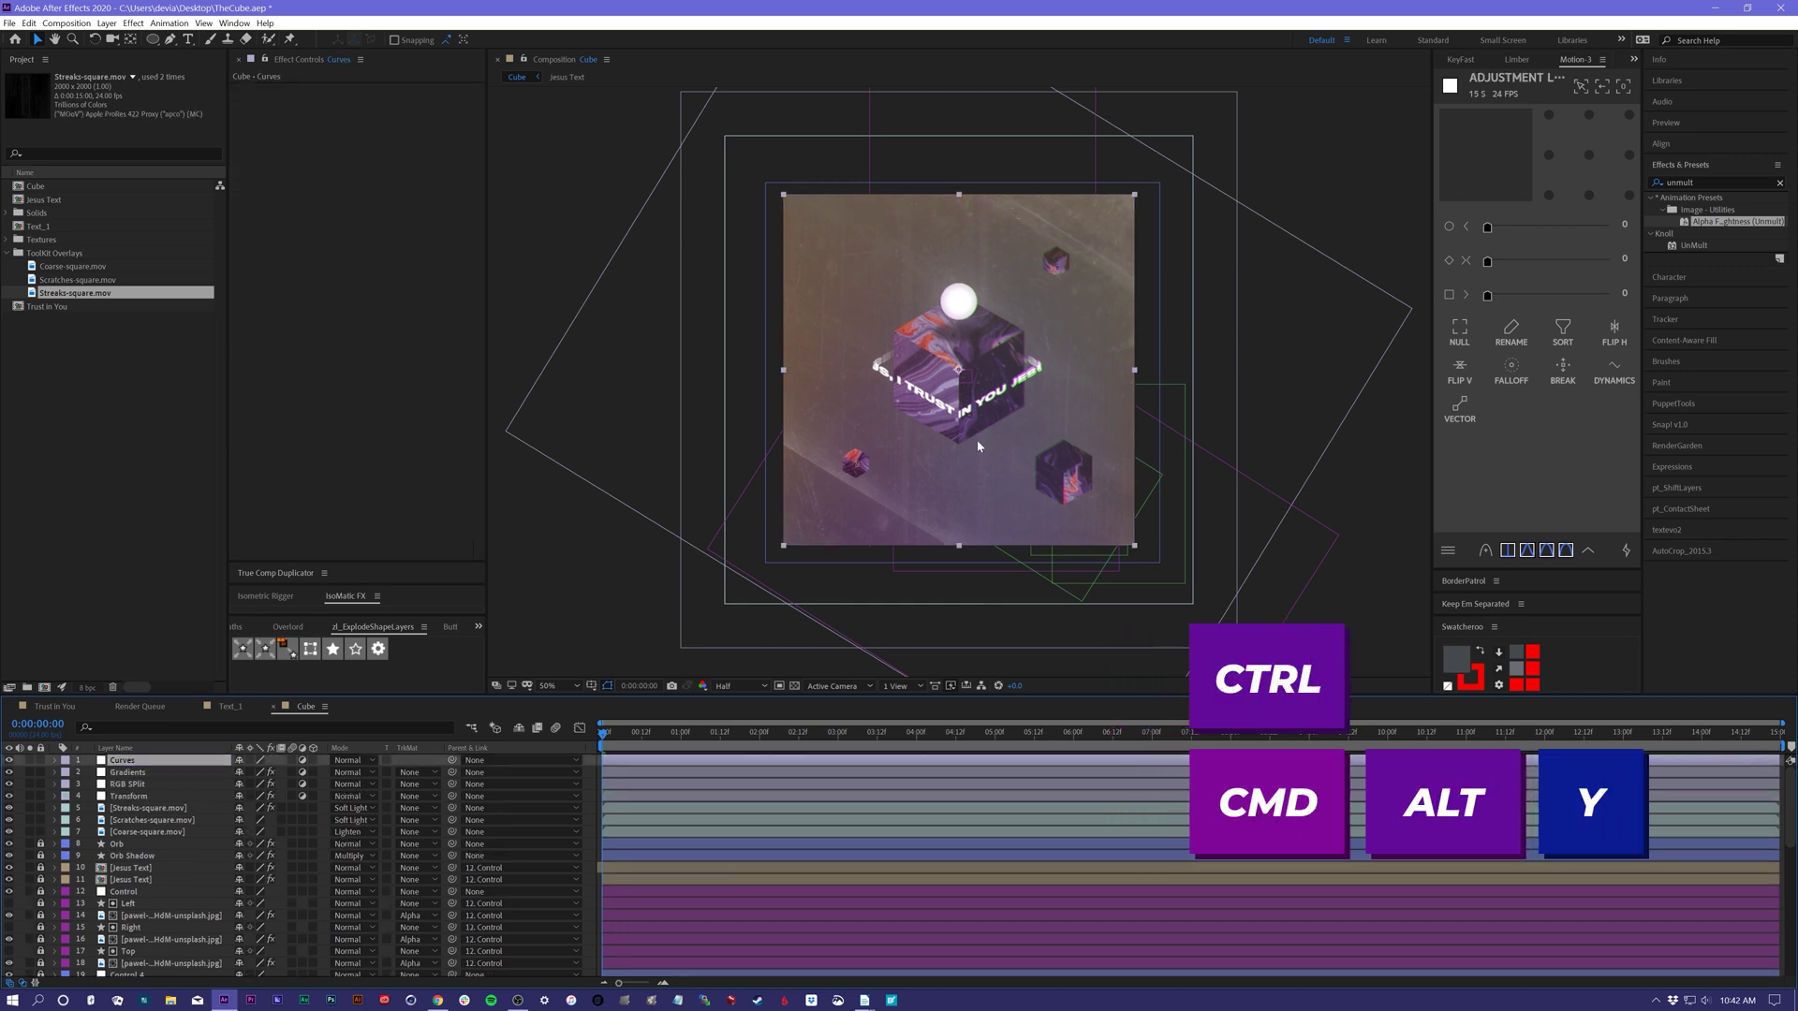
click(133, 23)
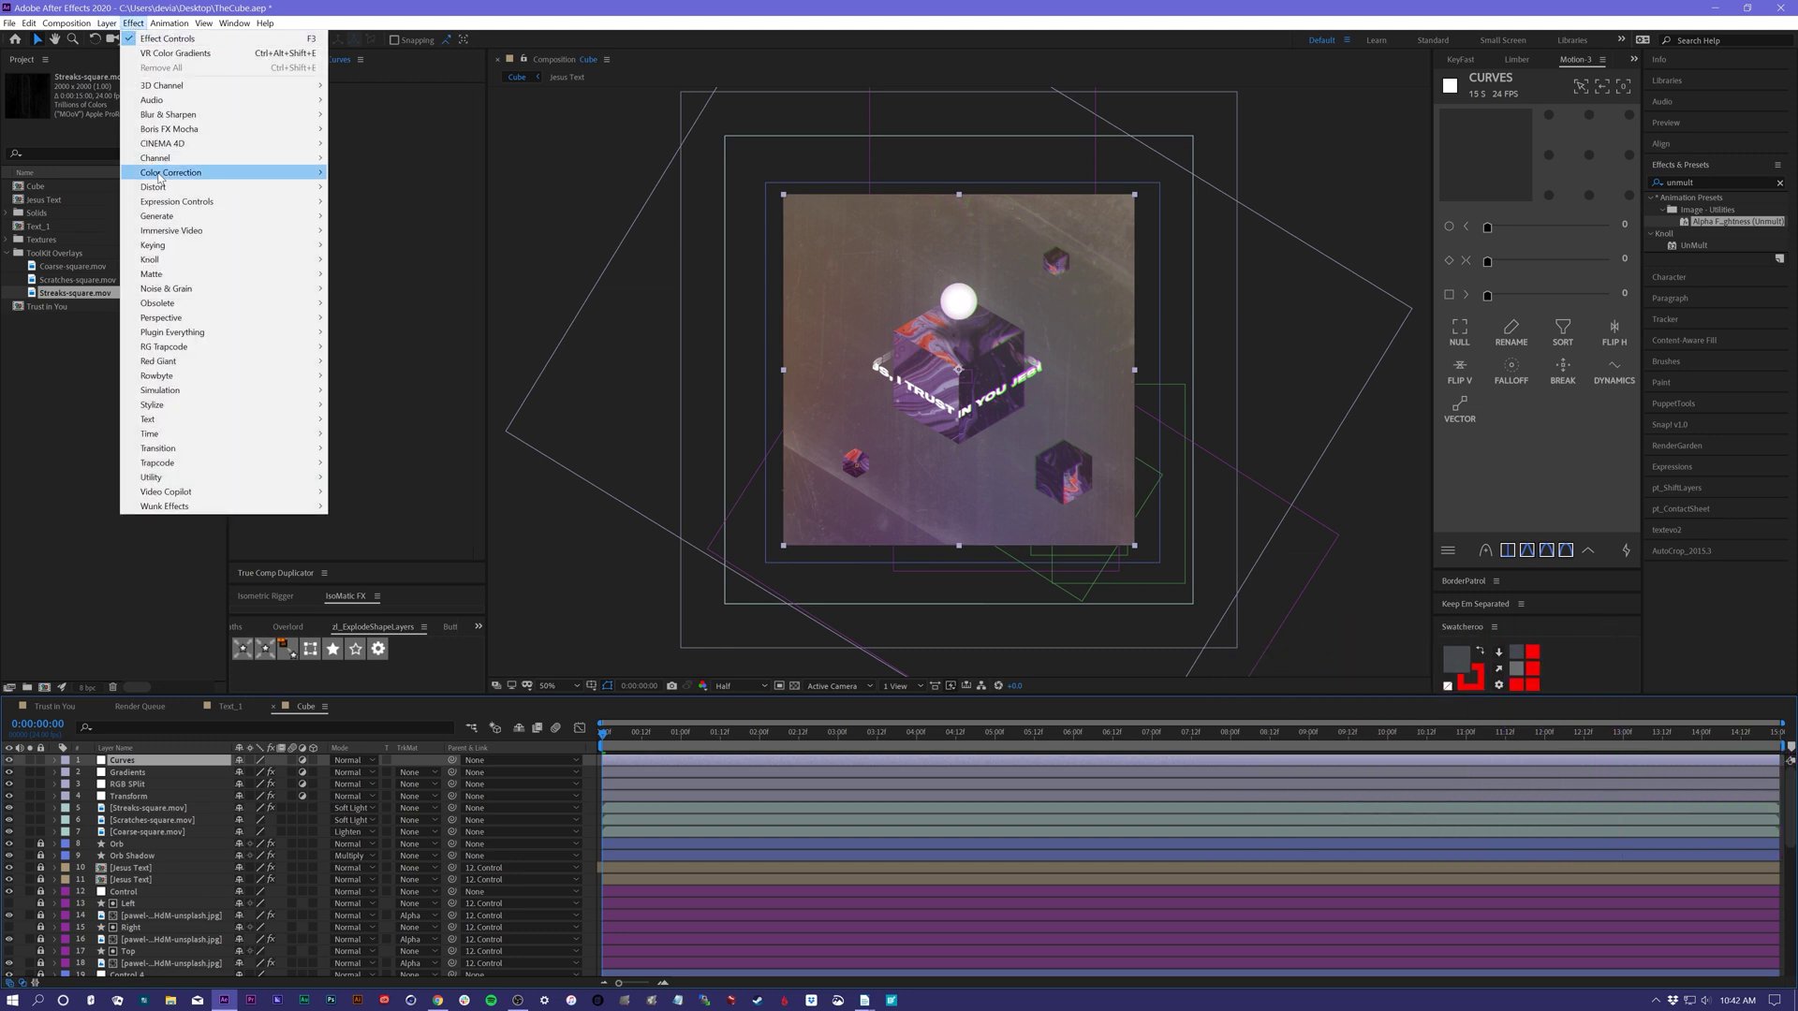
mouse_move(178, 172)
click(395, 434)
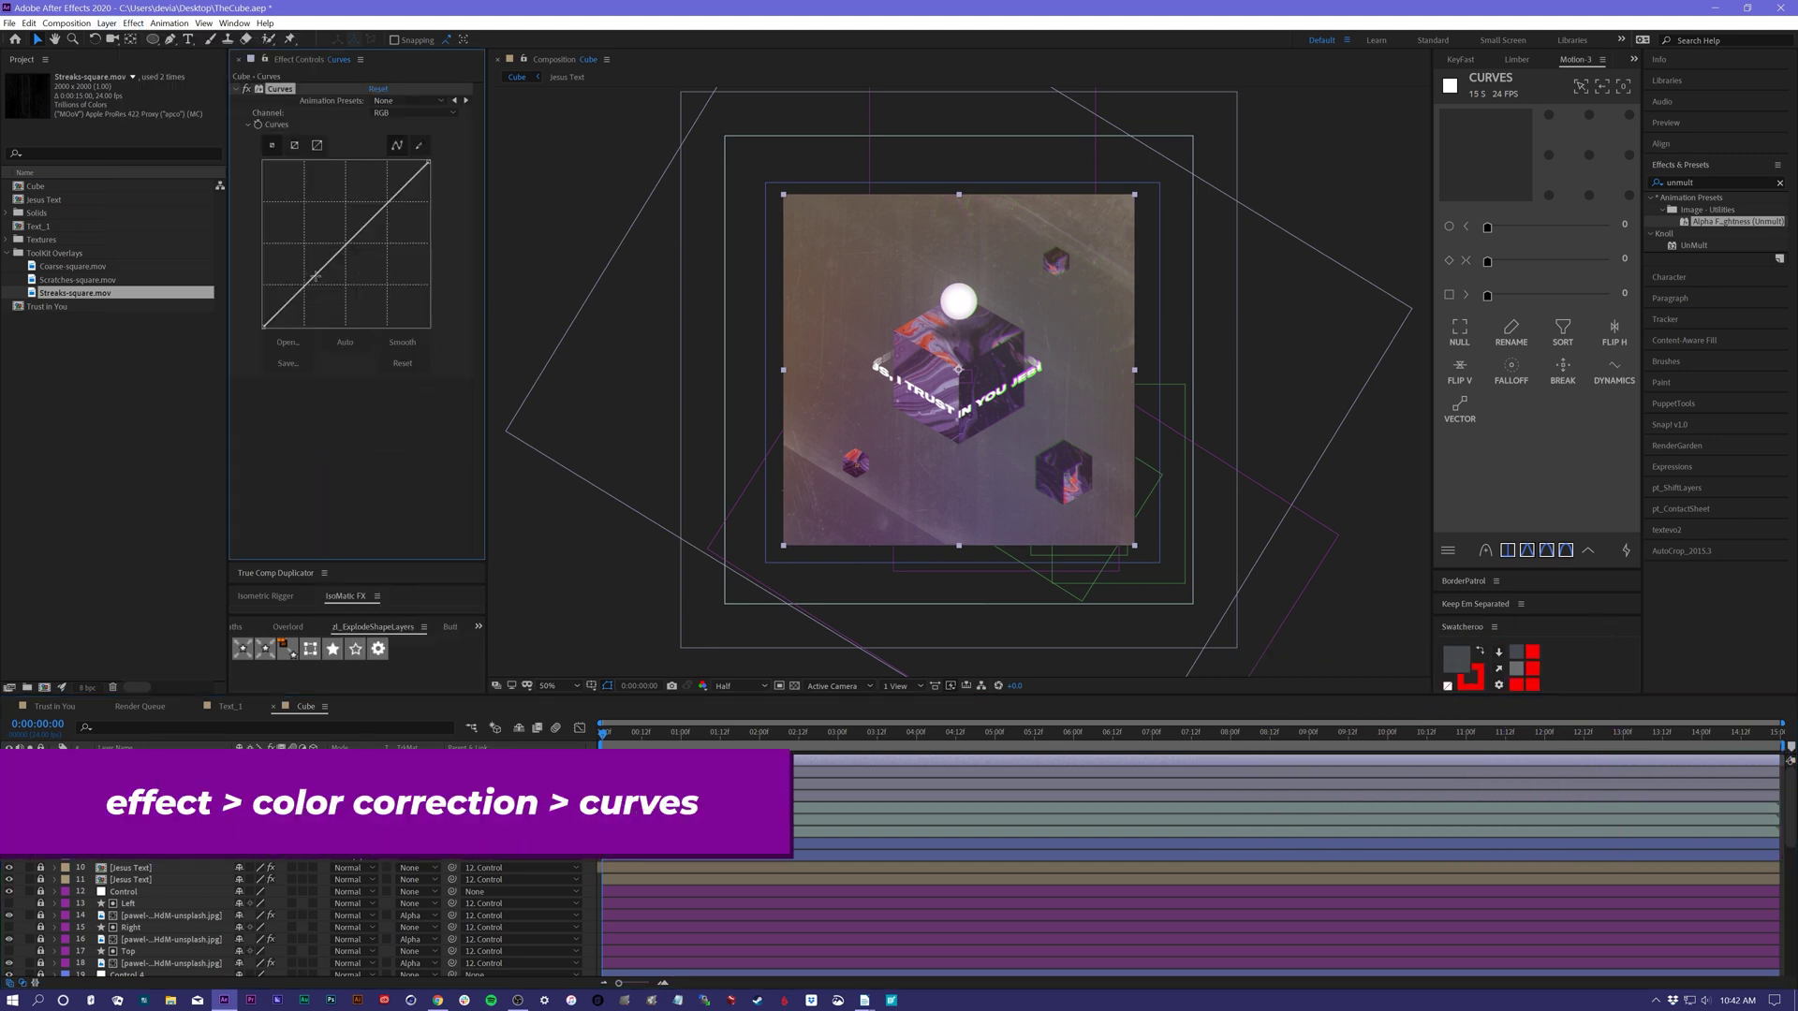
- Shape the RGB curve into a contrast S-curve with slightly raised blacks, and warm the image through the Red channel
drag(311, 280, 326, 293)
drag(381, 225, 379, 209)
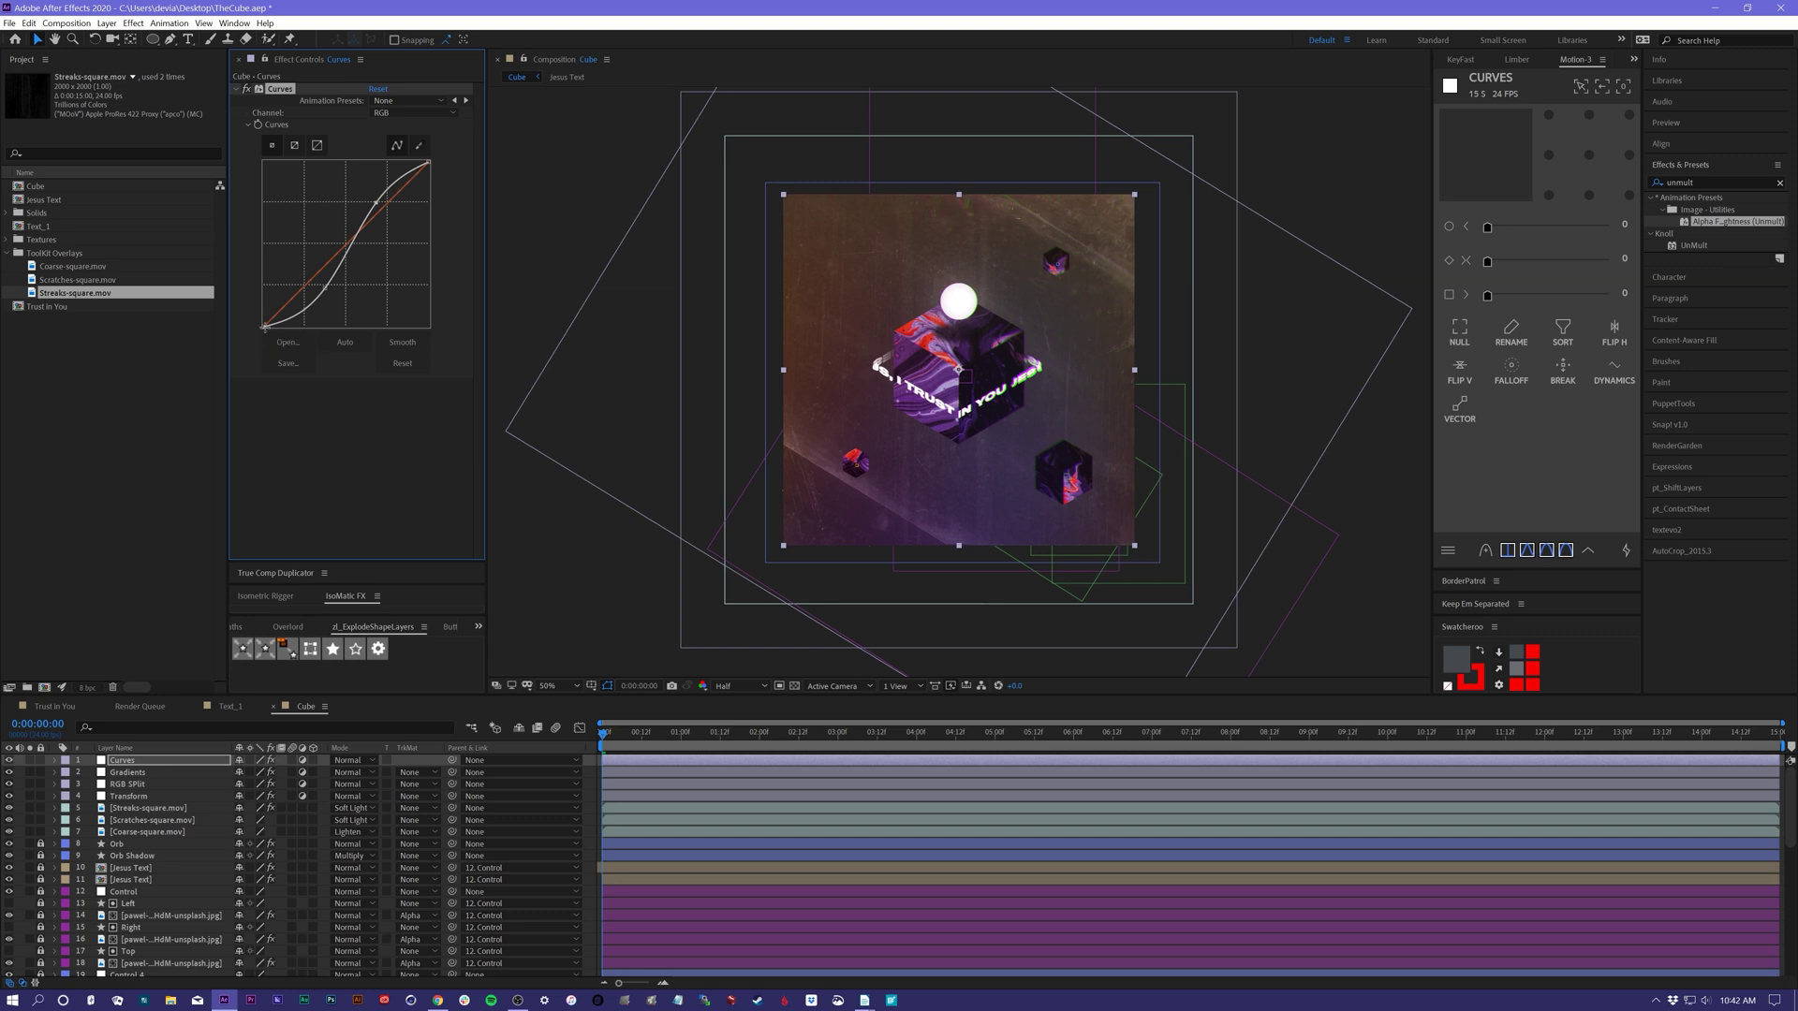
drag(263, 326, 311, 276)
click(592, 769)
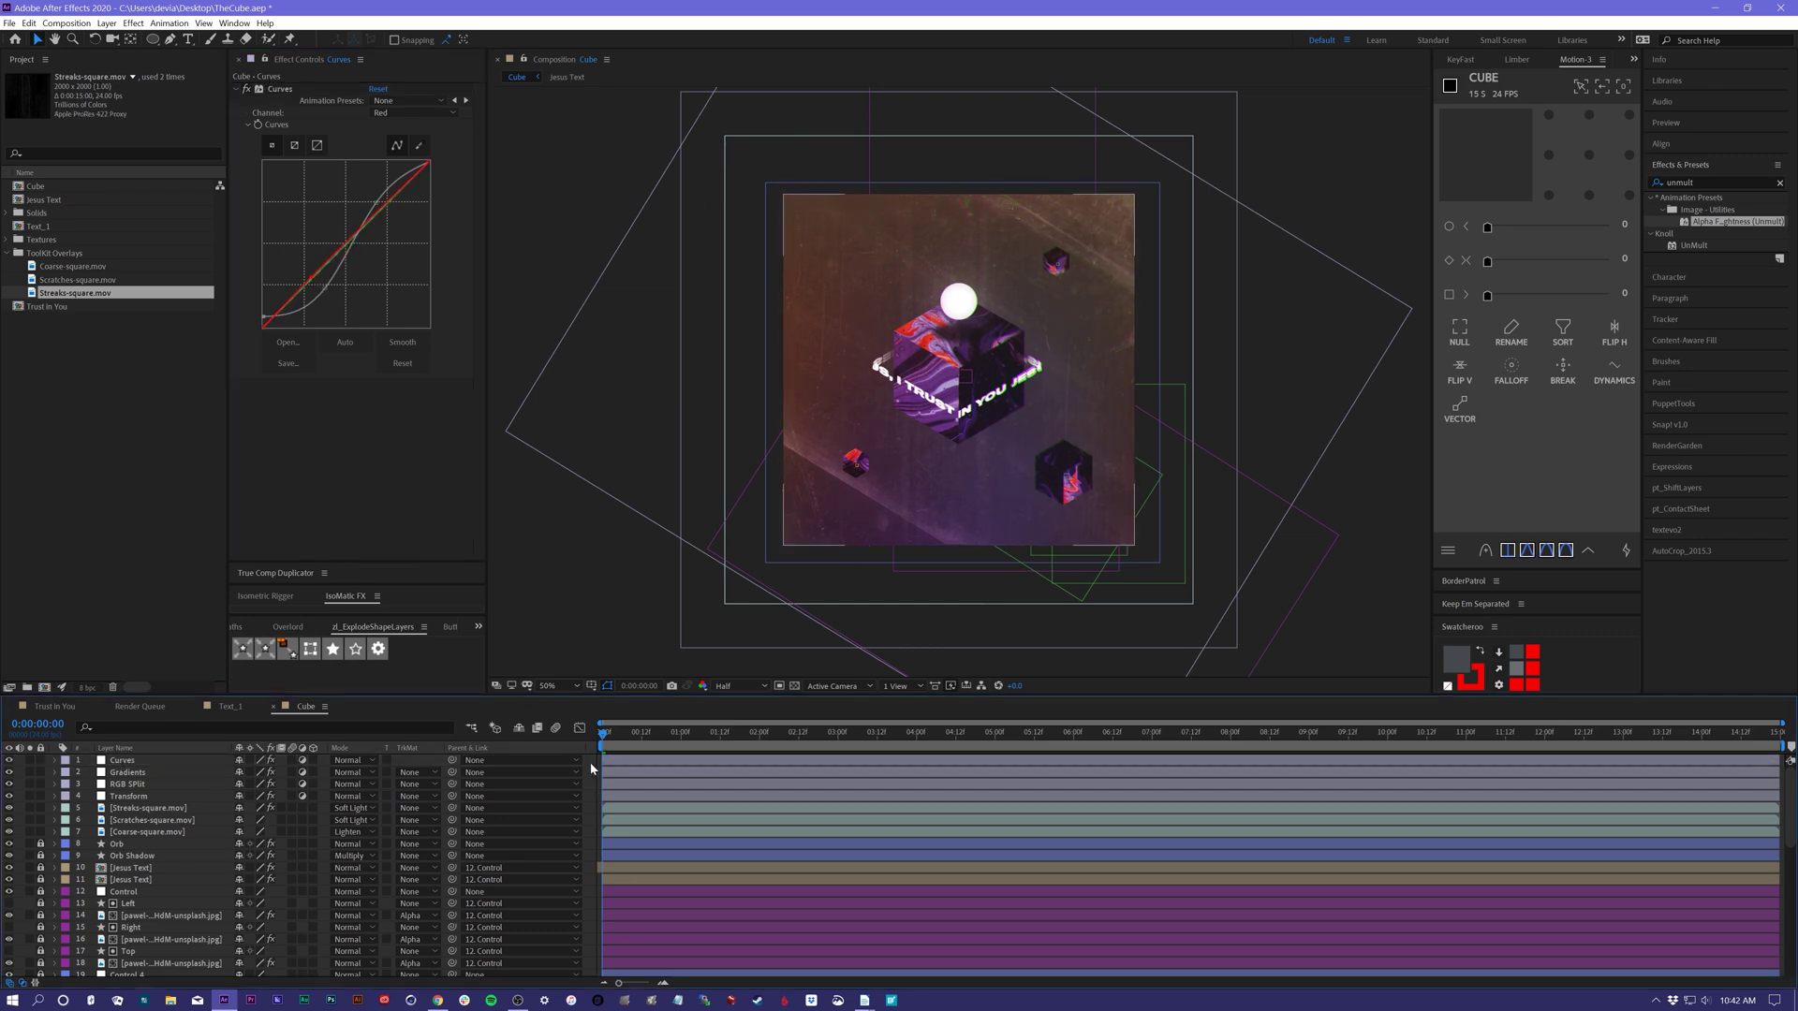
- Add an adjustment layer named Glitch above Curves and apply VR Digital Glitch to it
key(ctrl+alt+y)
key(Return)
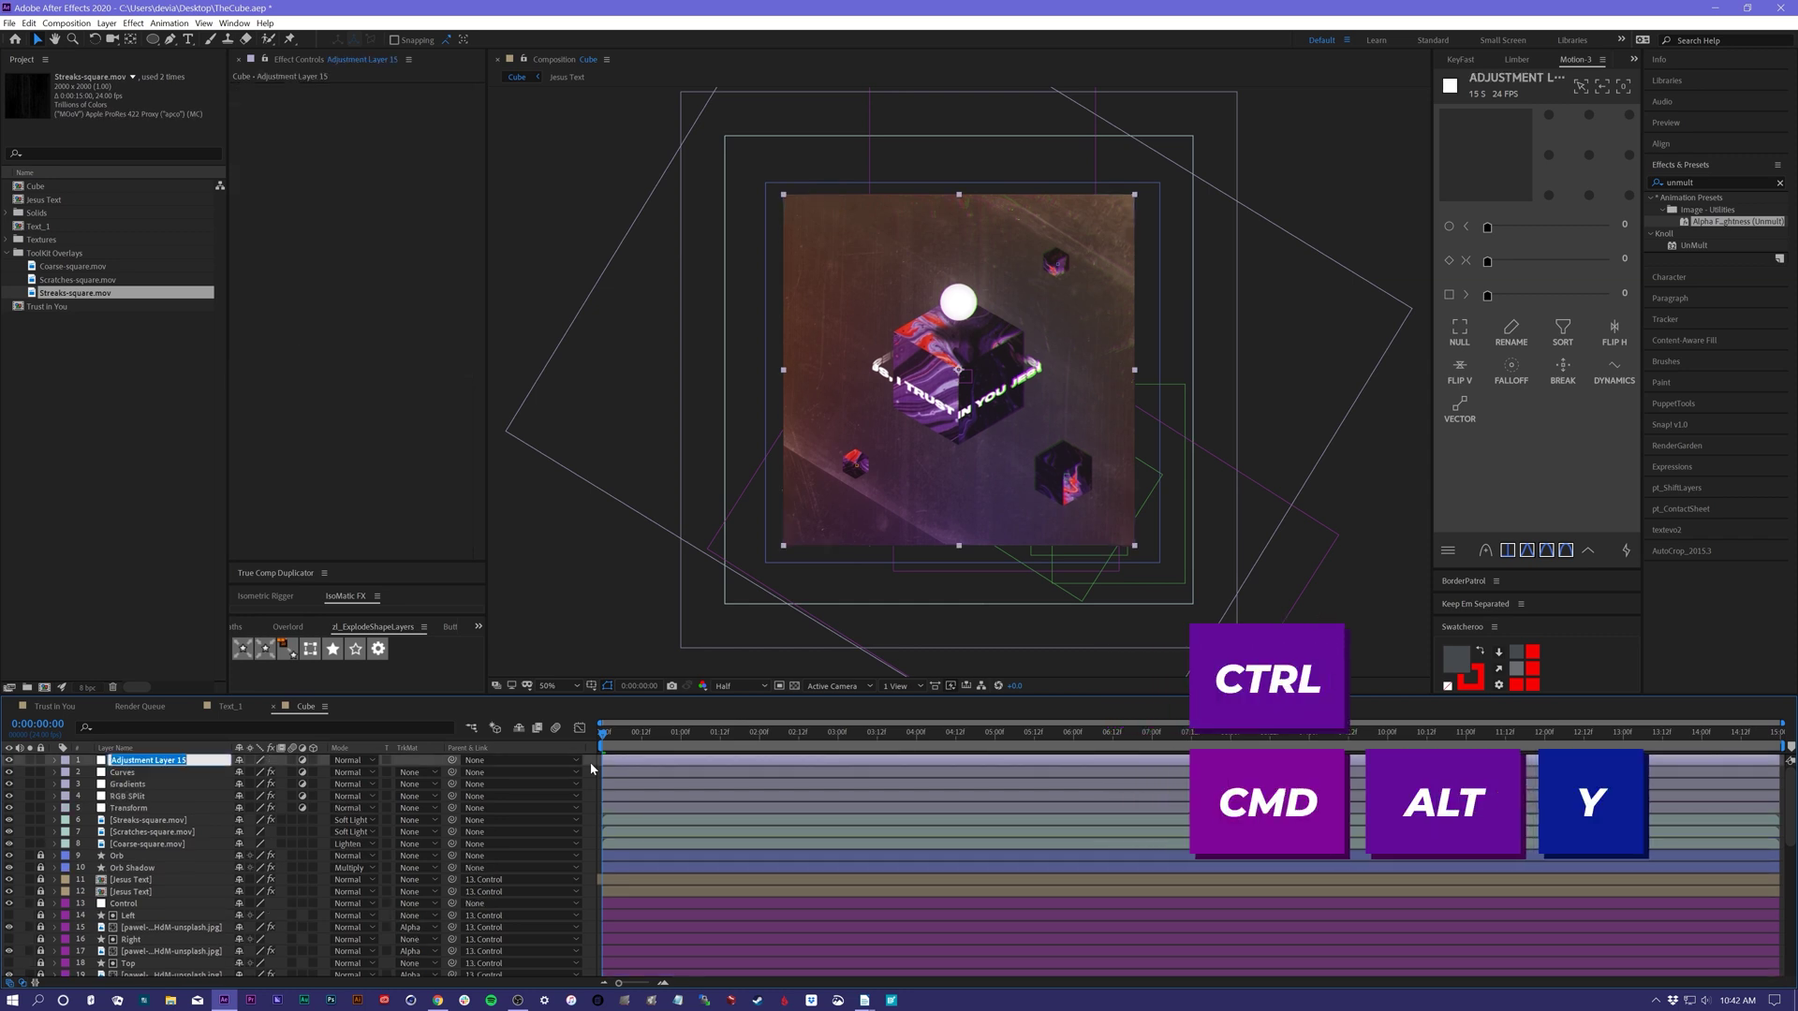
text(Glitch)
key(Return)
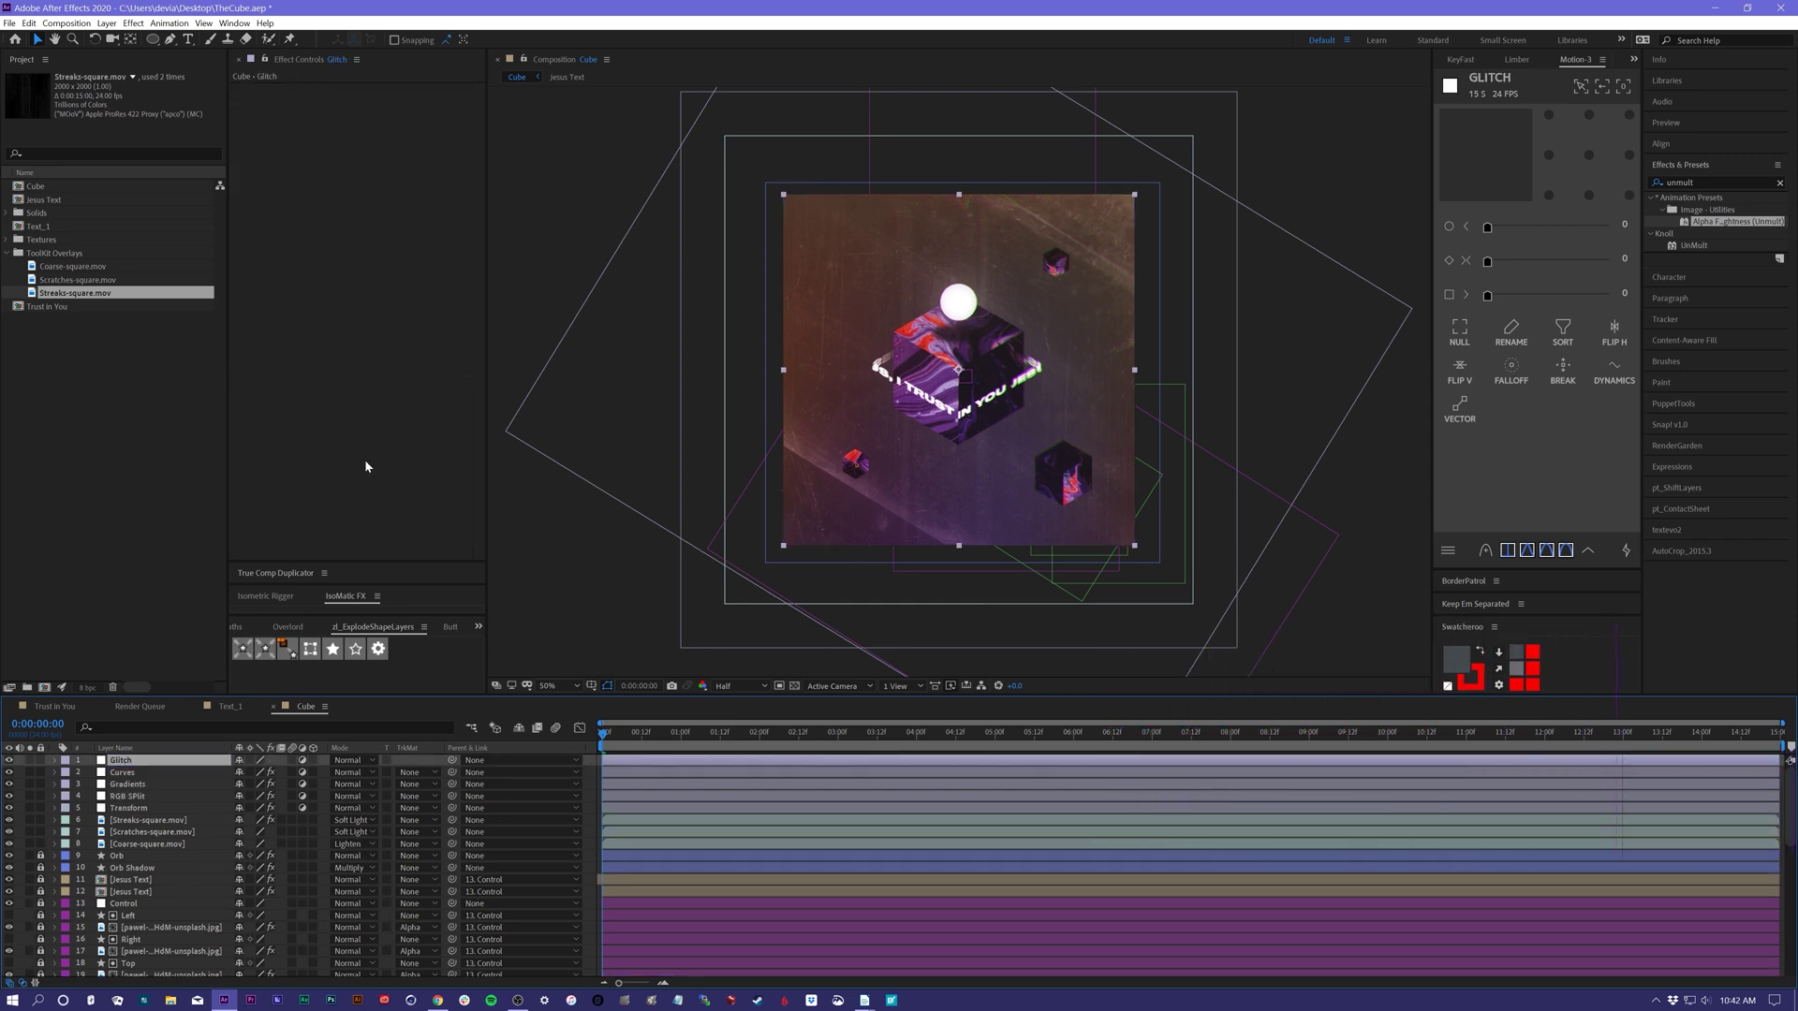
click(133, 22)
mouse_move(234, 230)
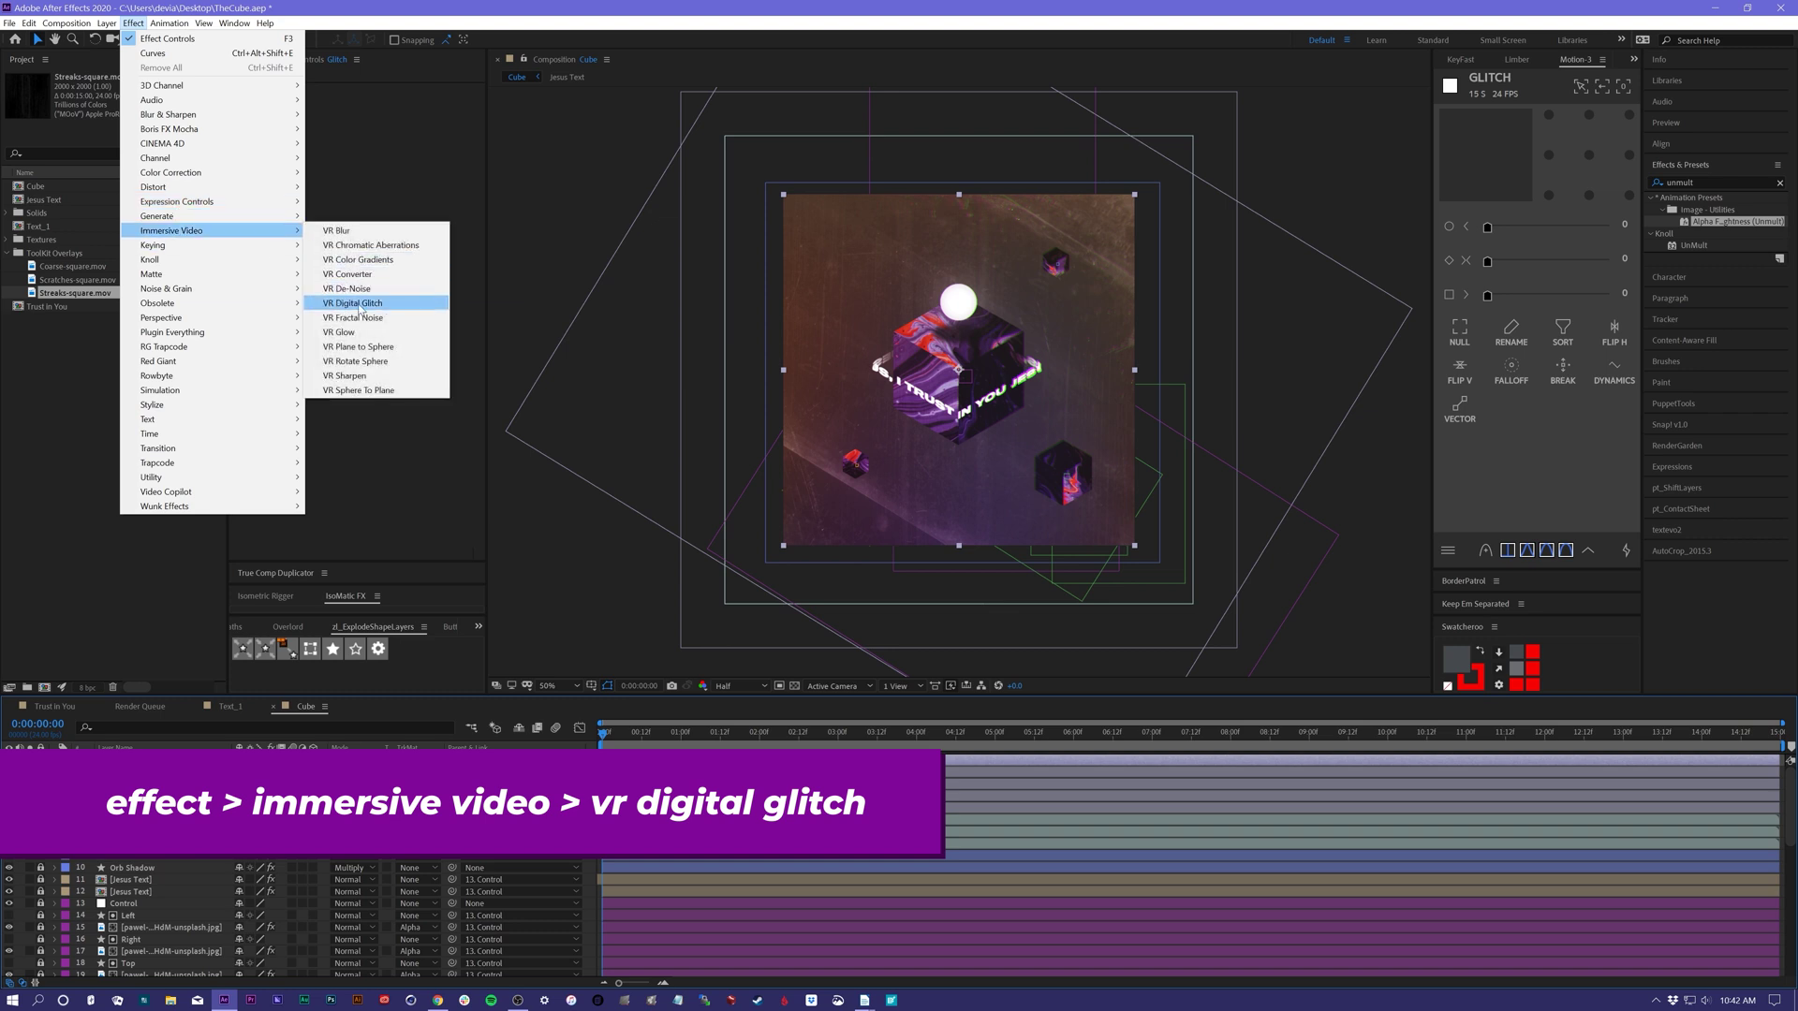
click(359, 305)
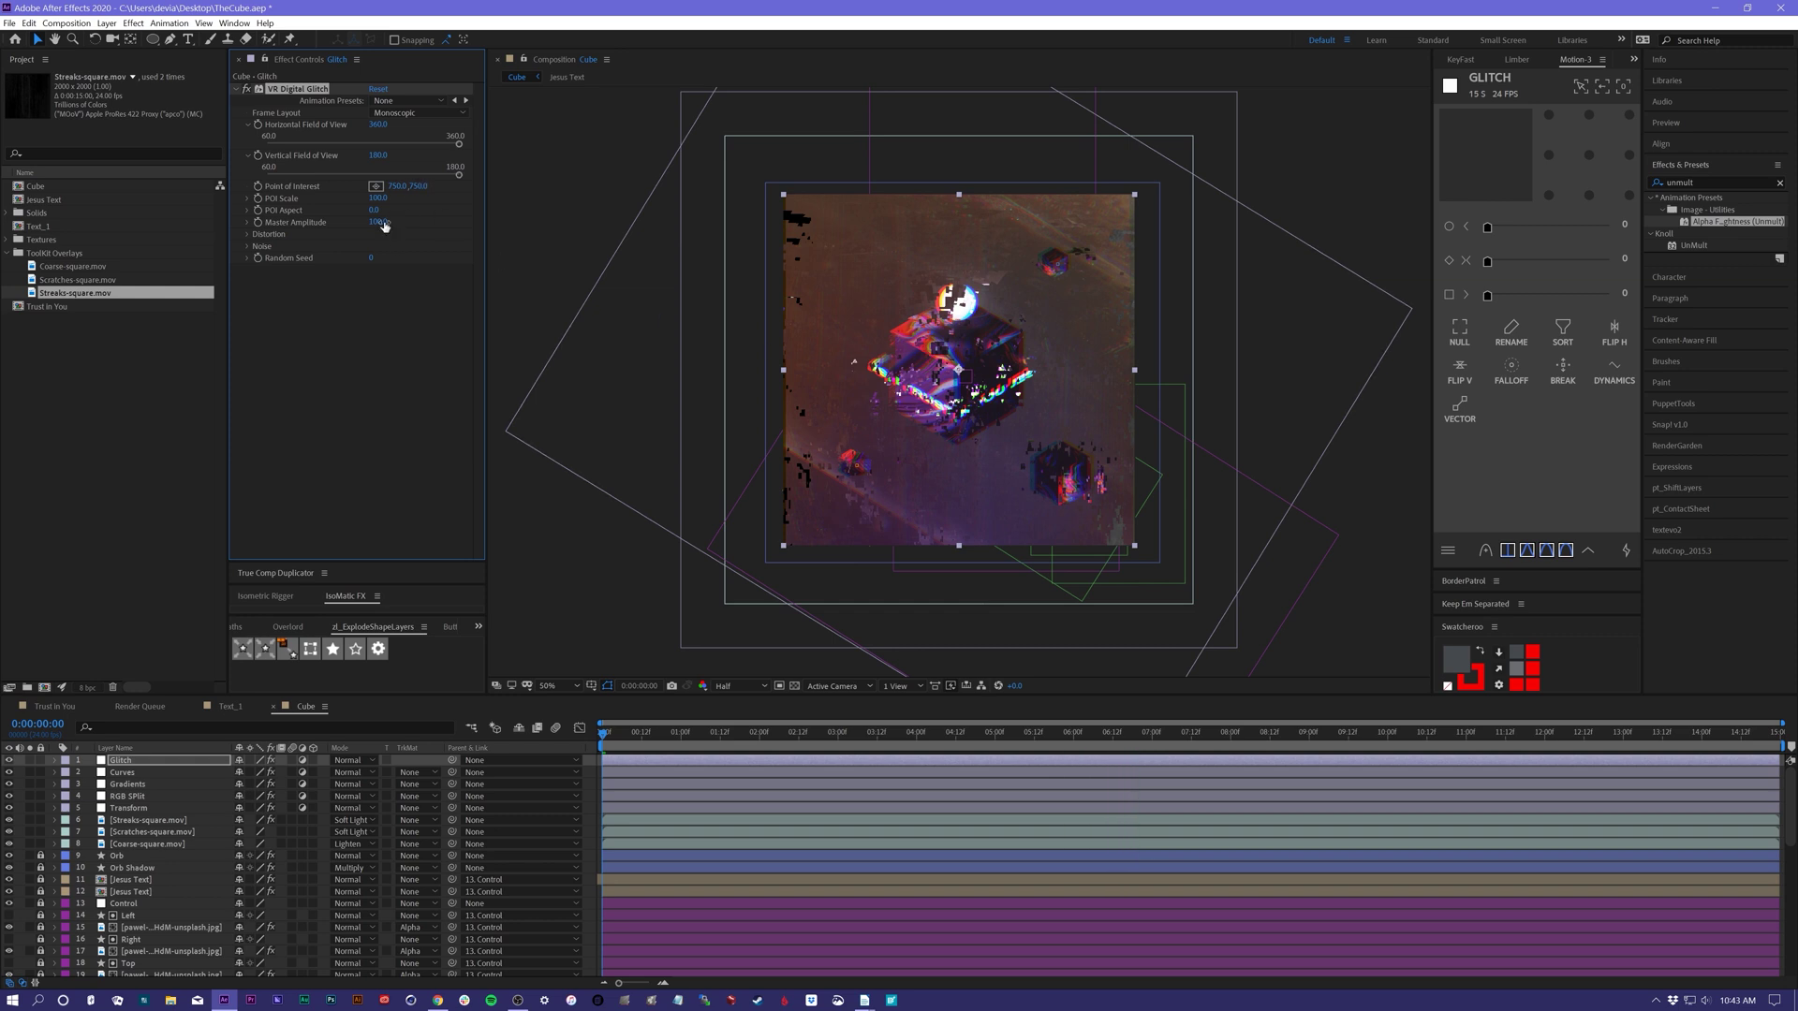
- Reduce the VR Digital Glitch distortion to Color 20, Geometry X 13, Geometry Z 9 and Rate 21, and raise Noise Strength slightly
click(247, 235)
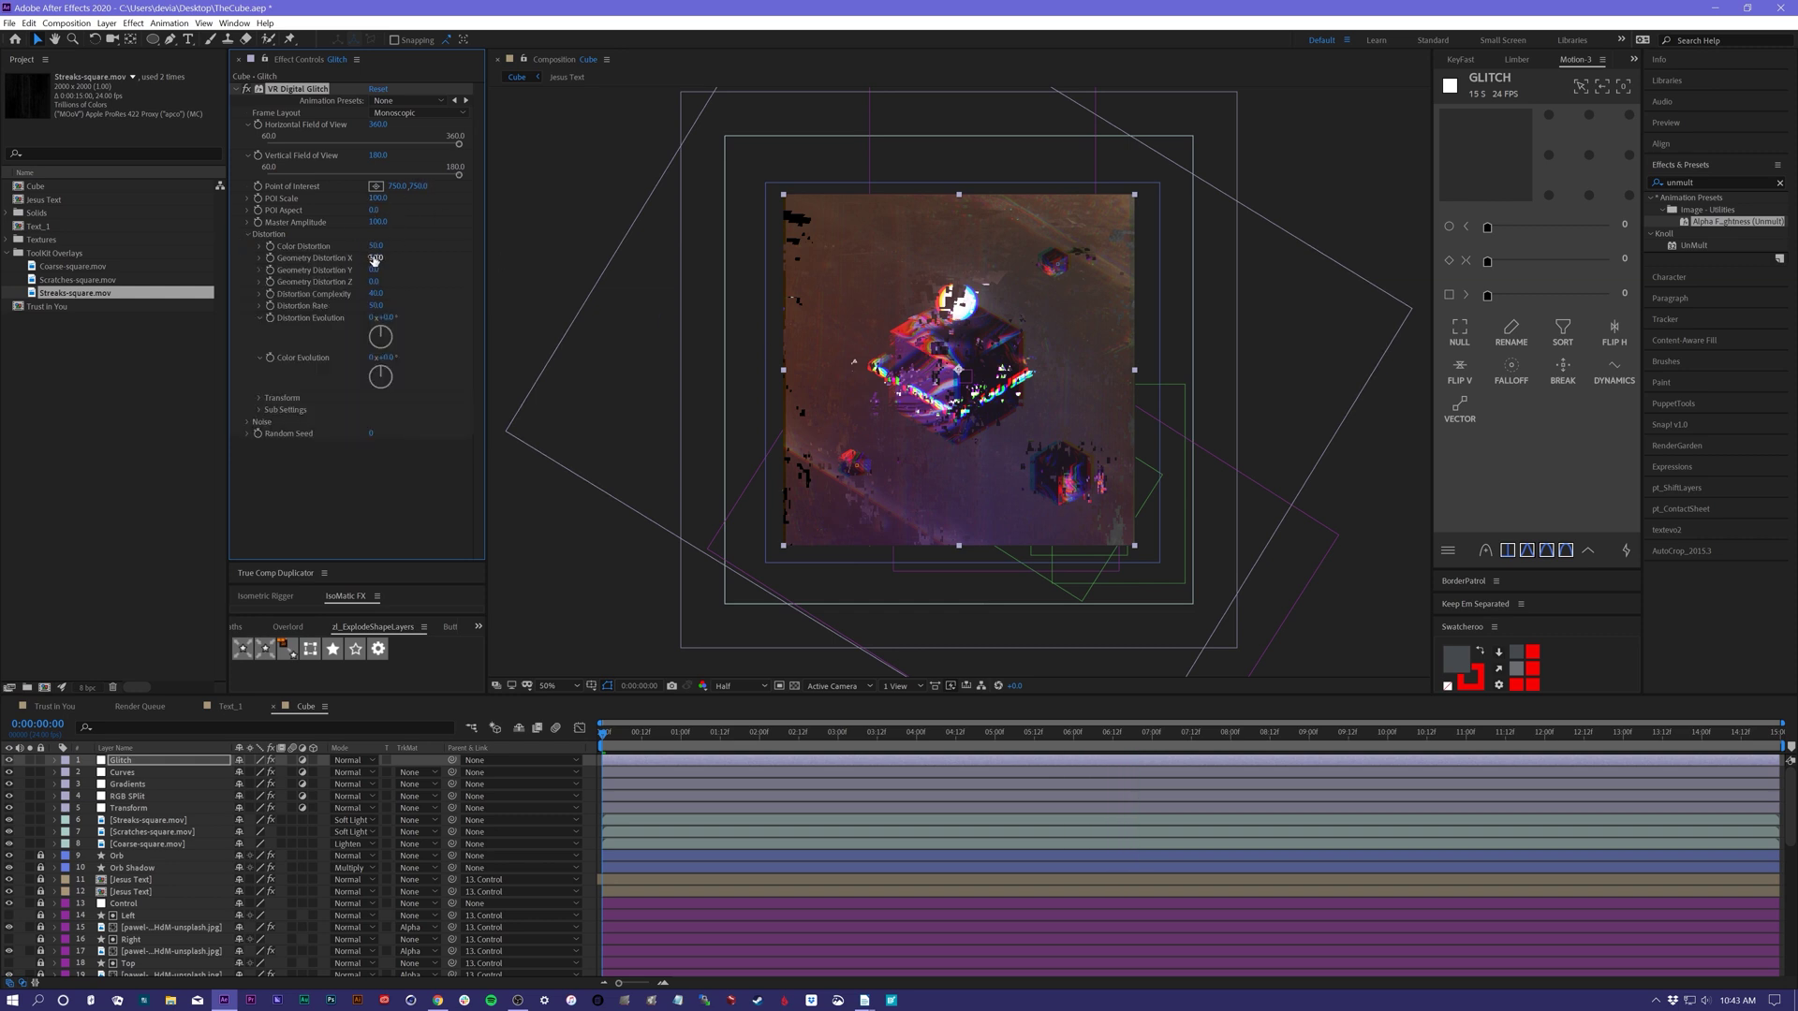
drag(366, 250, 363, 251)
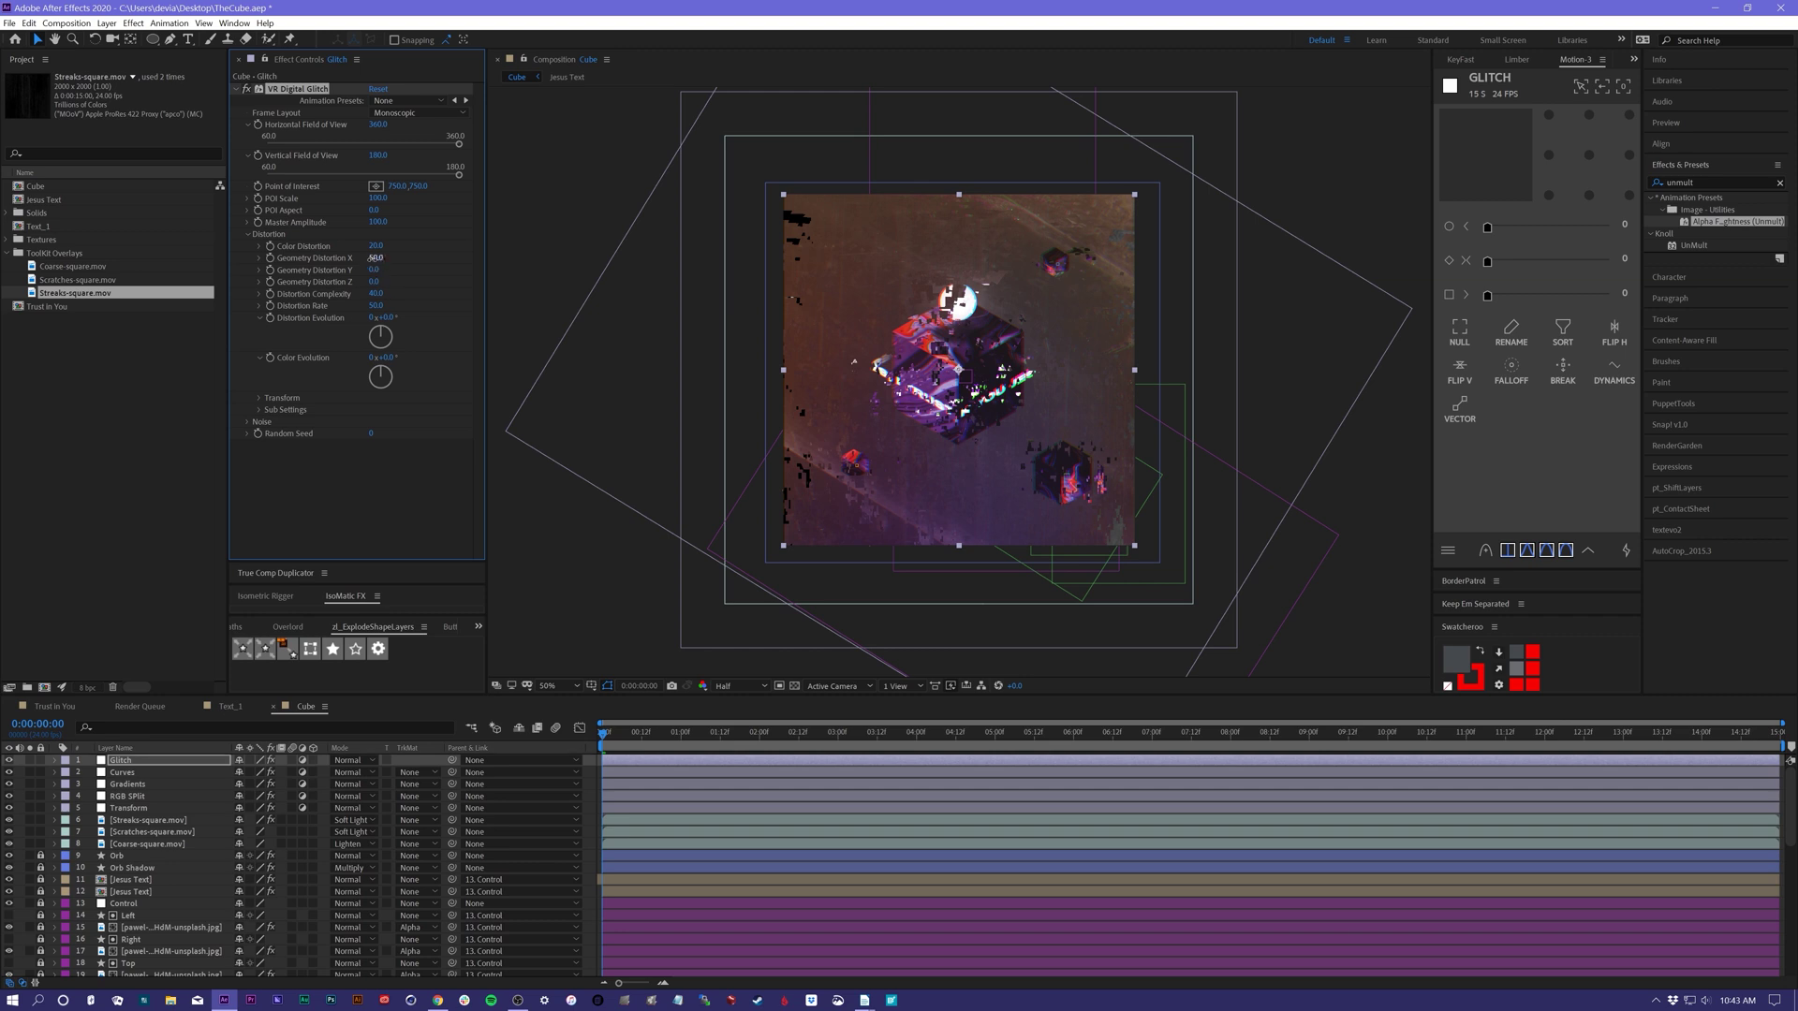
drag(375, 258, 355, 266)
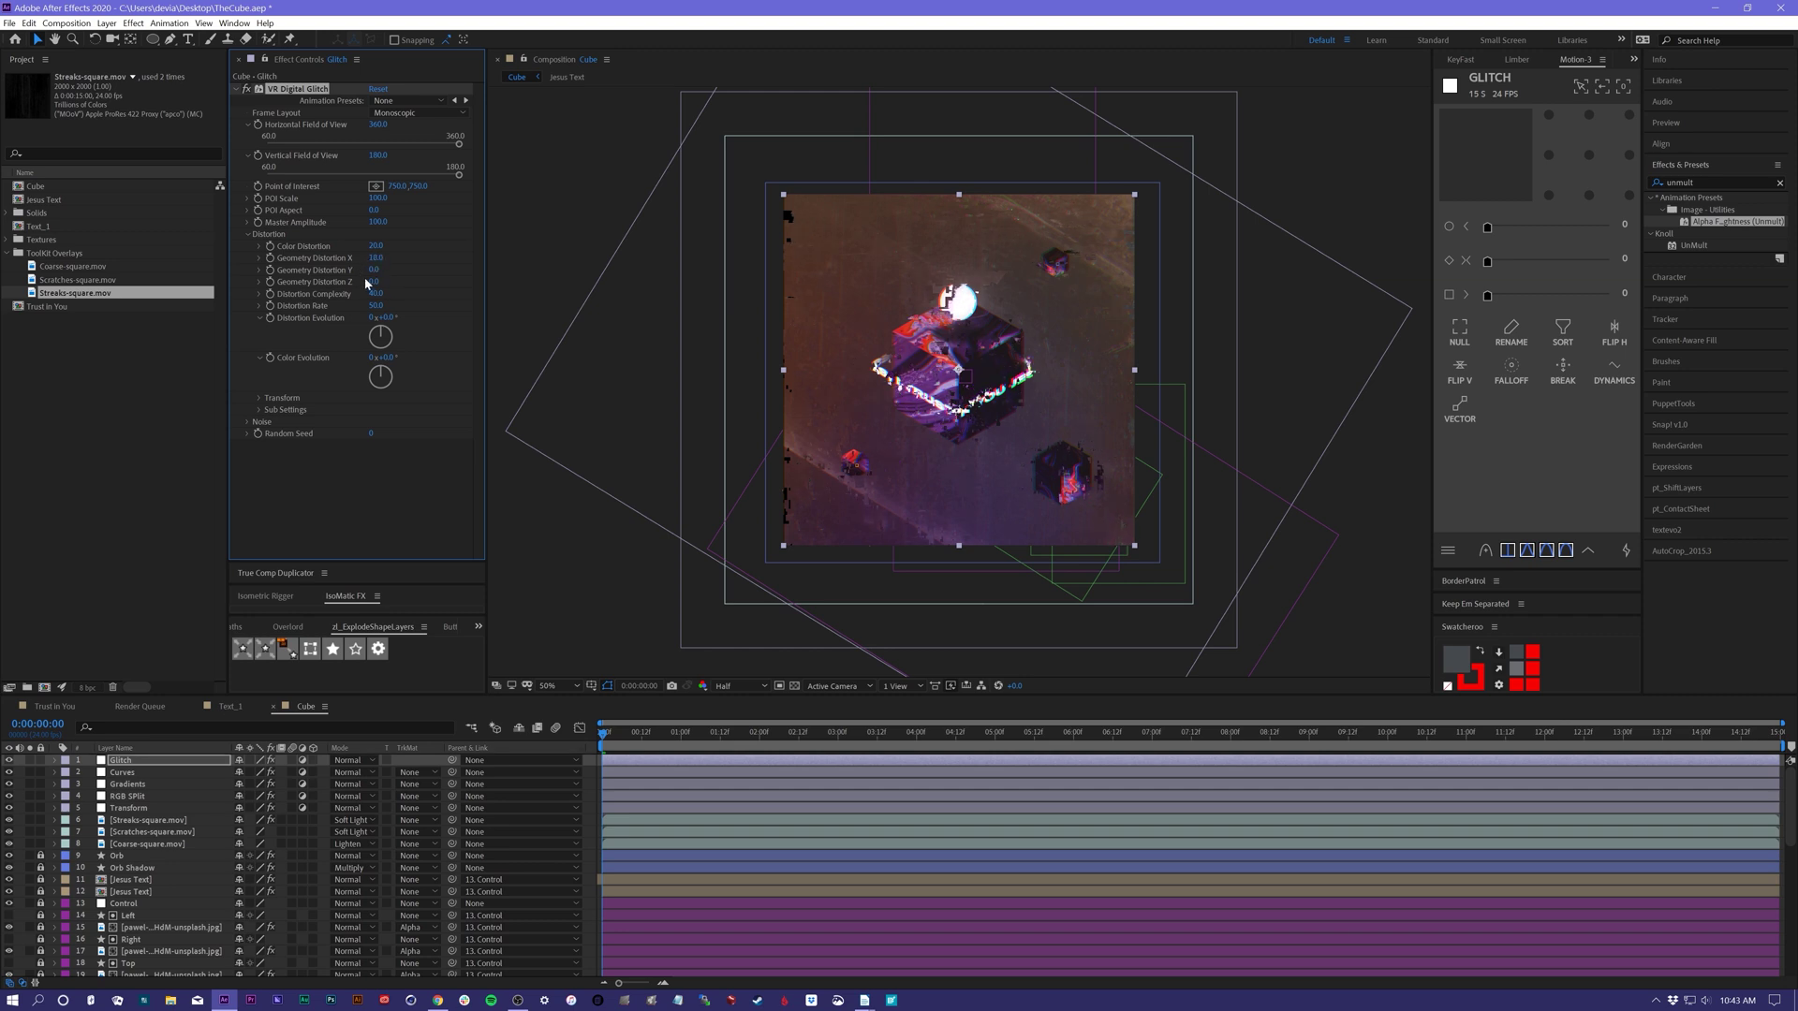
drag(373, 282, 349, 311)
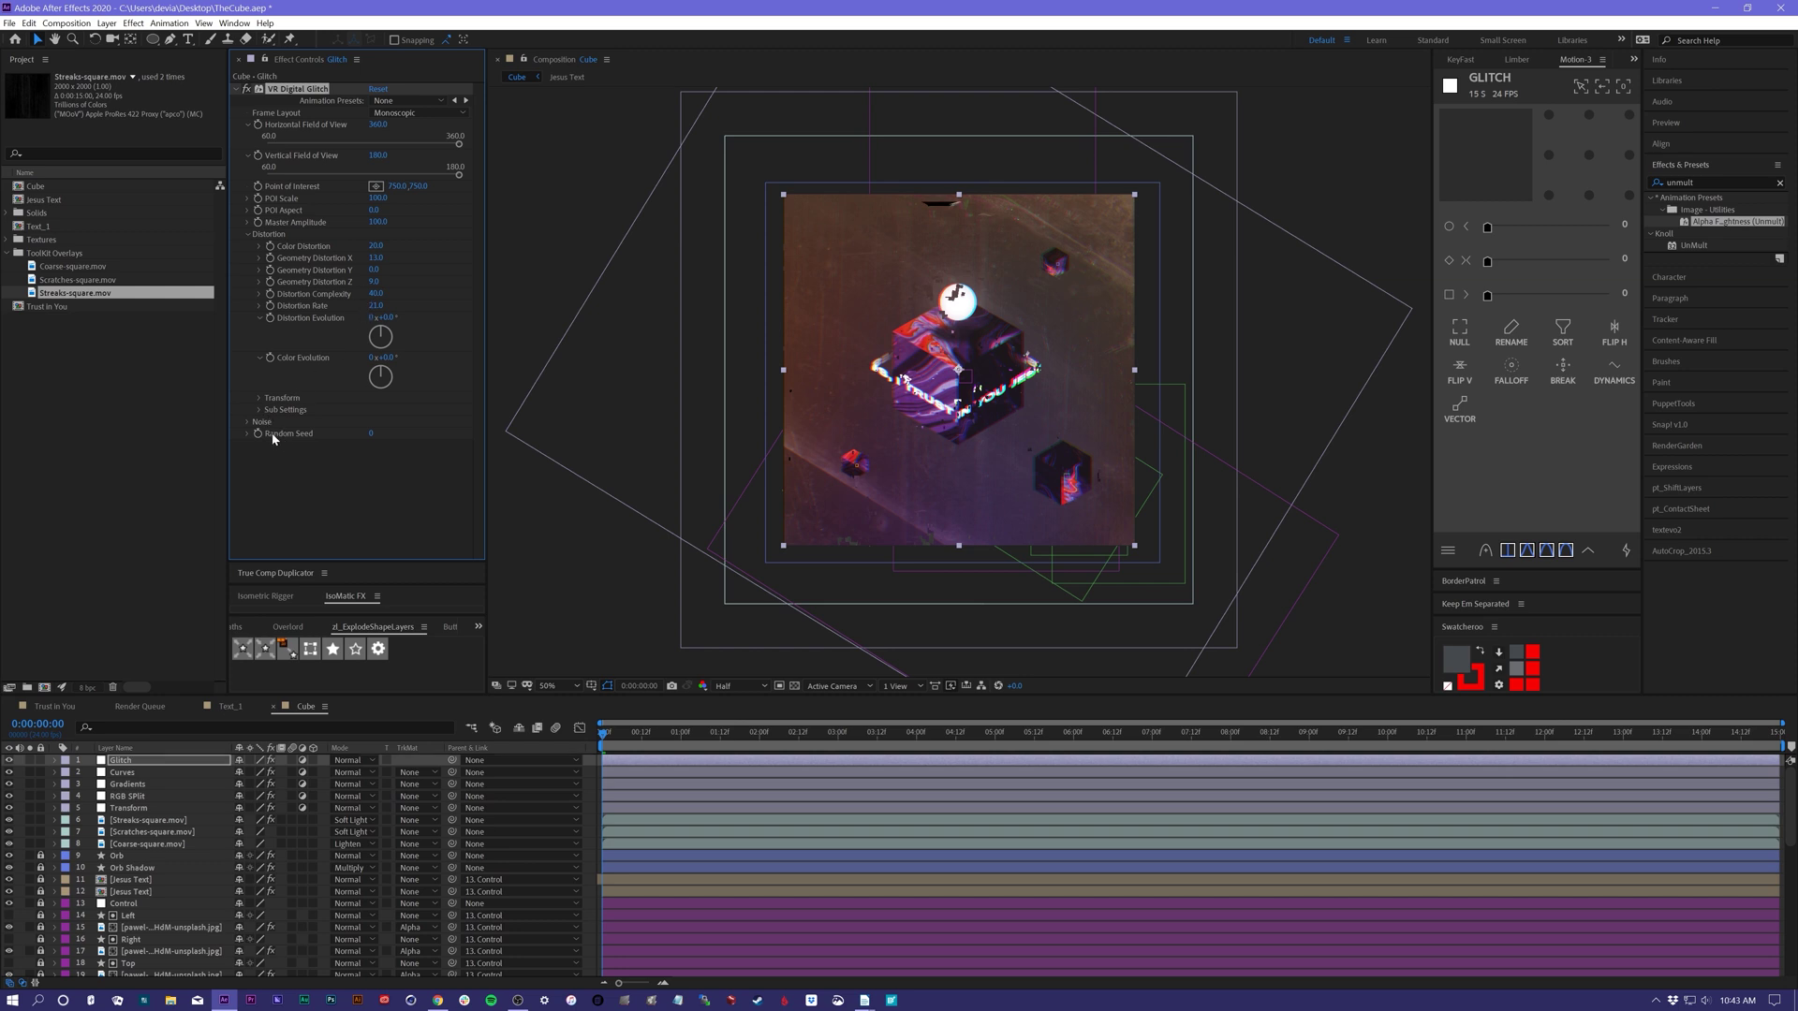
click(249, 423)
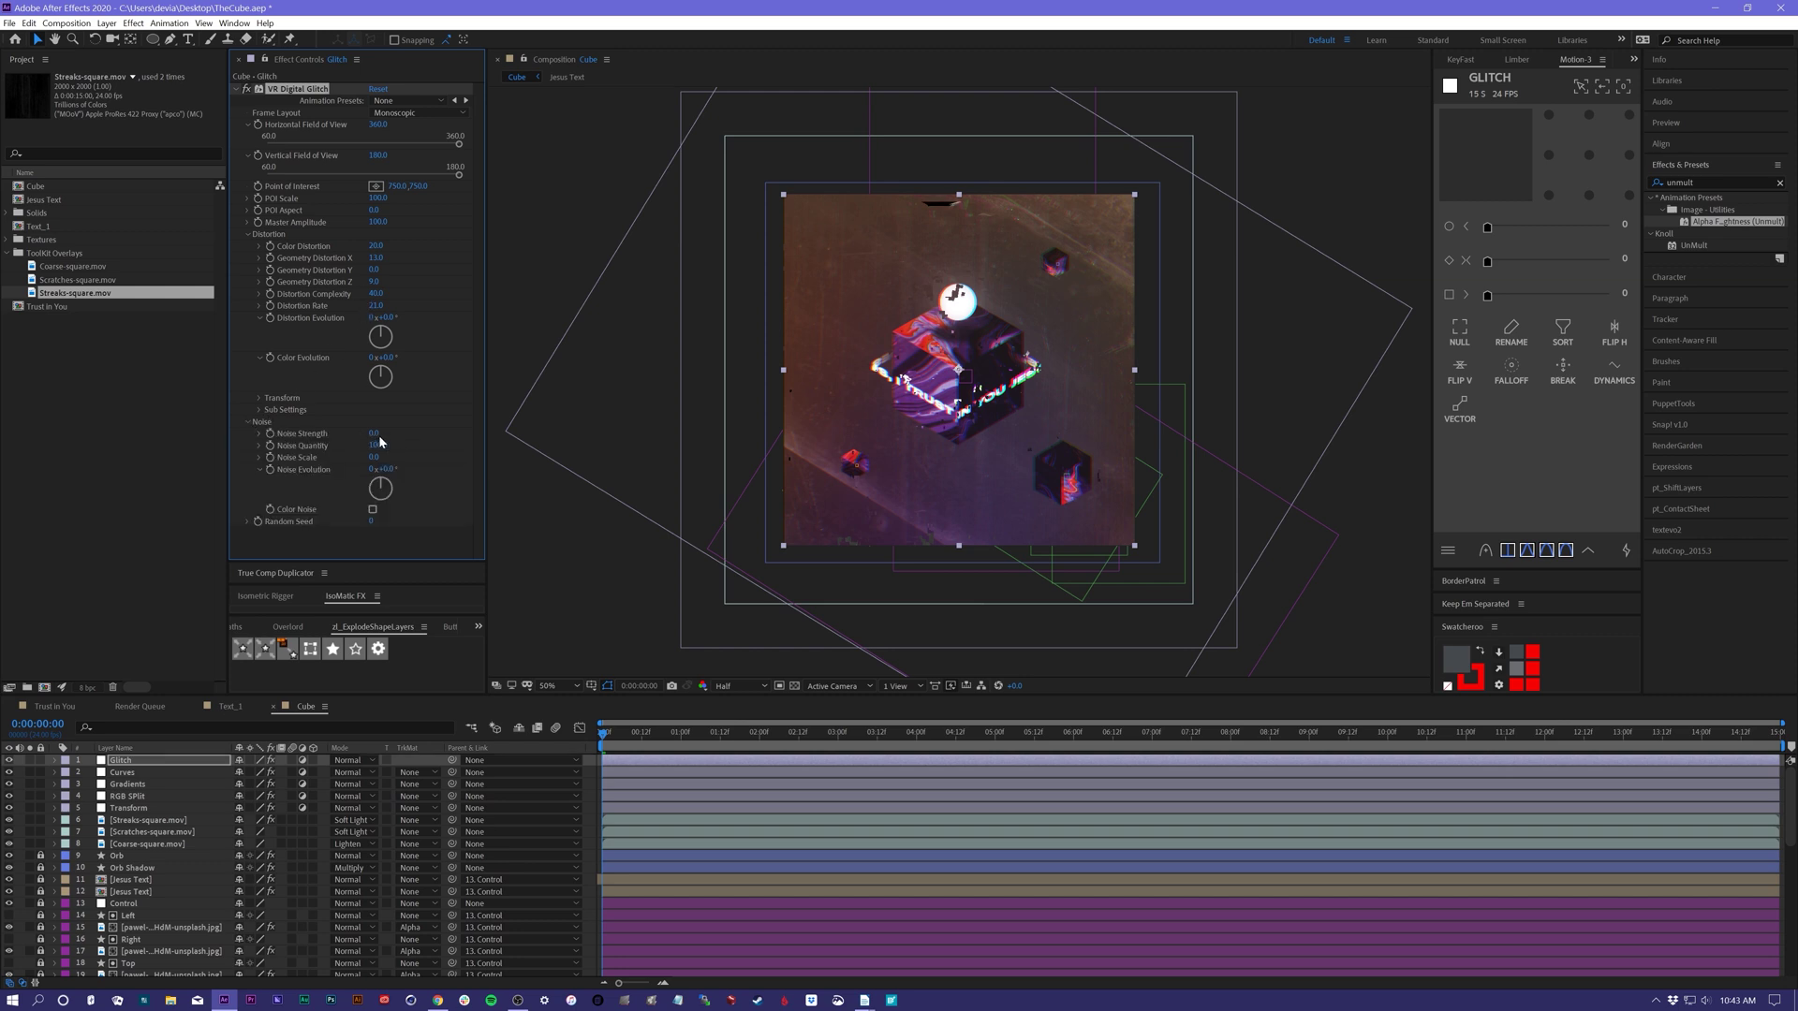
drag(373, 435, 382, 435)
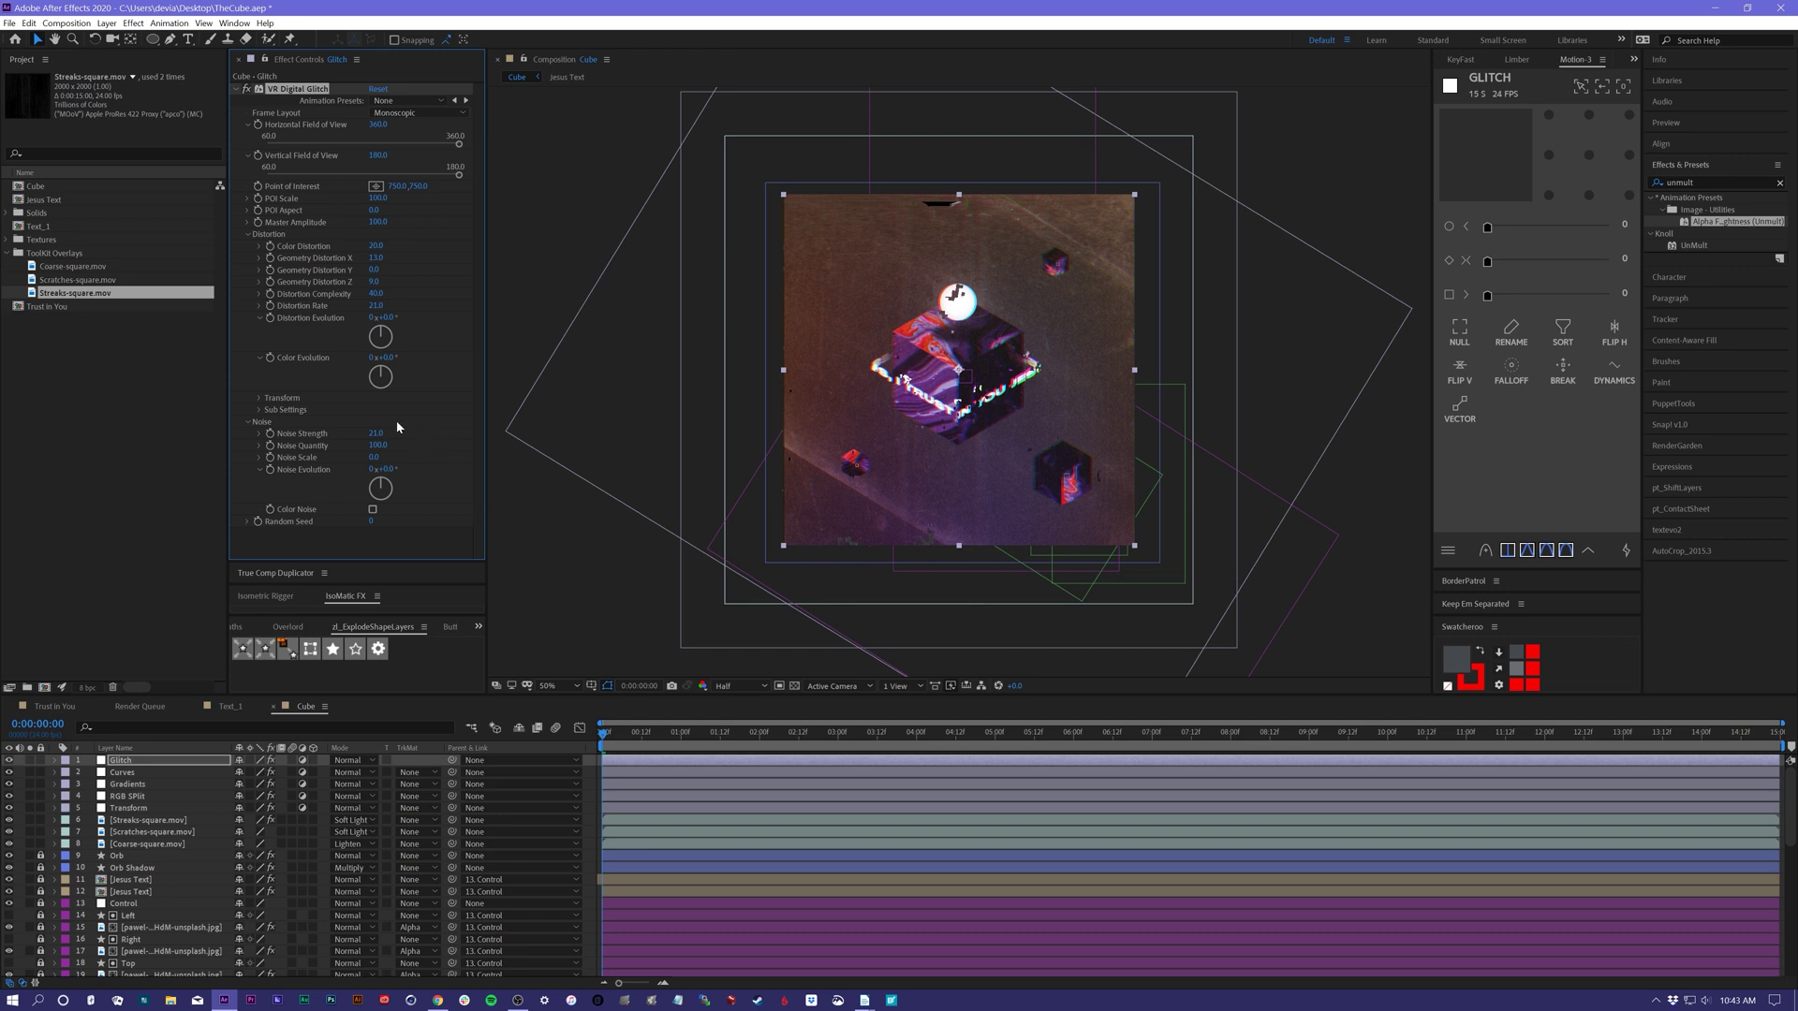
- Add a wiggle(2,15) expression to the VR Digital Glitch Random Seed and copy the expression text
alt+click(259, 521)
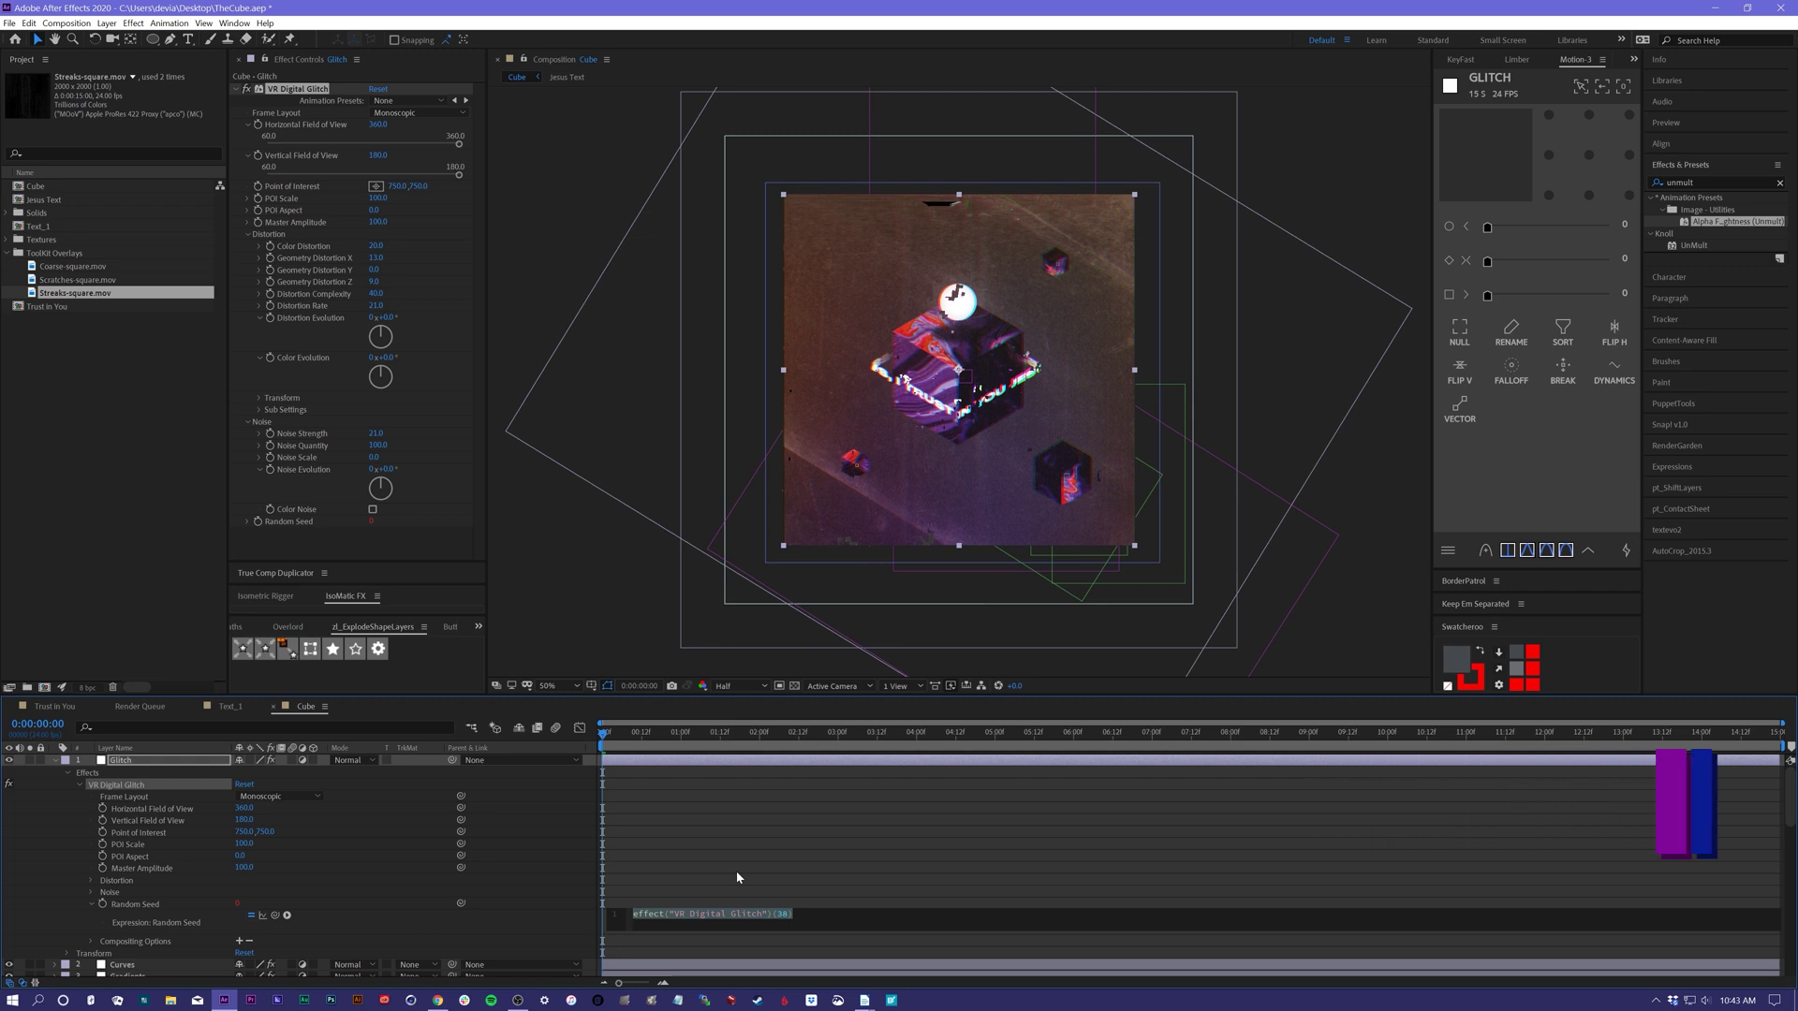
text(wi)
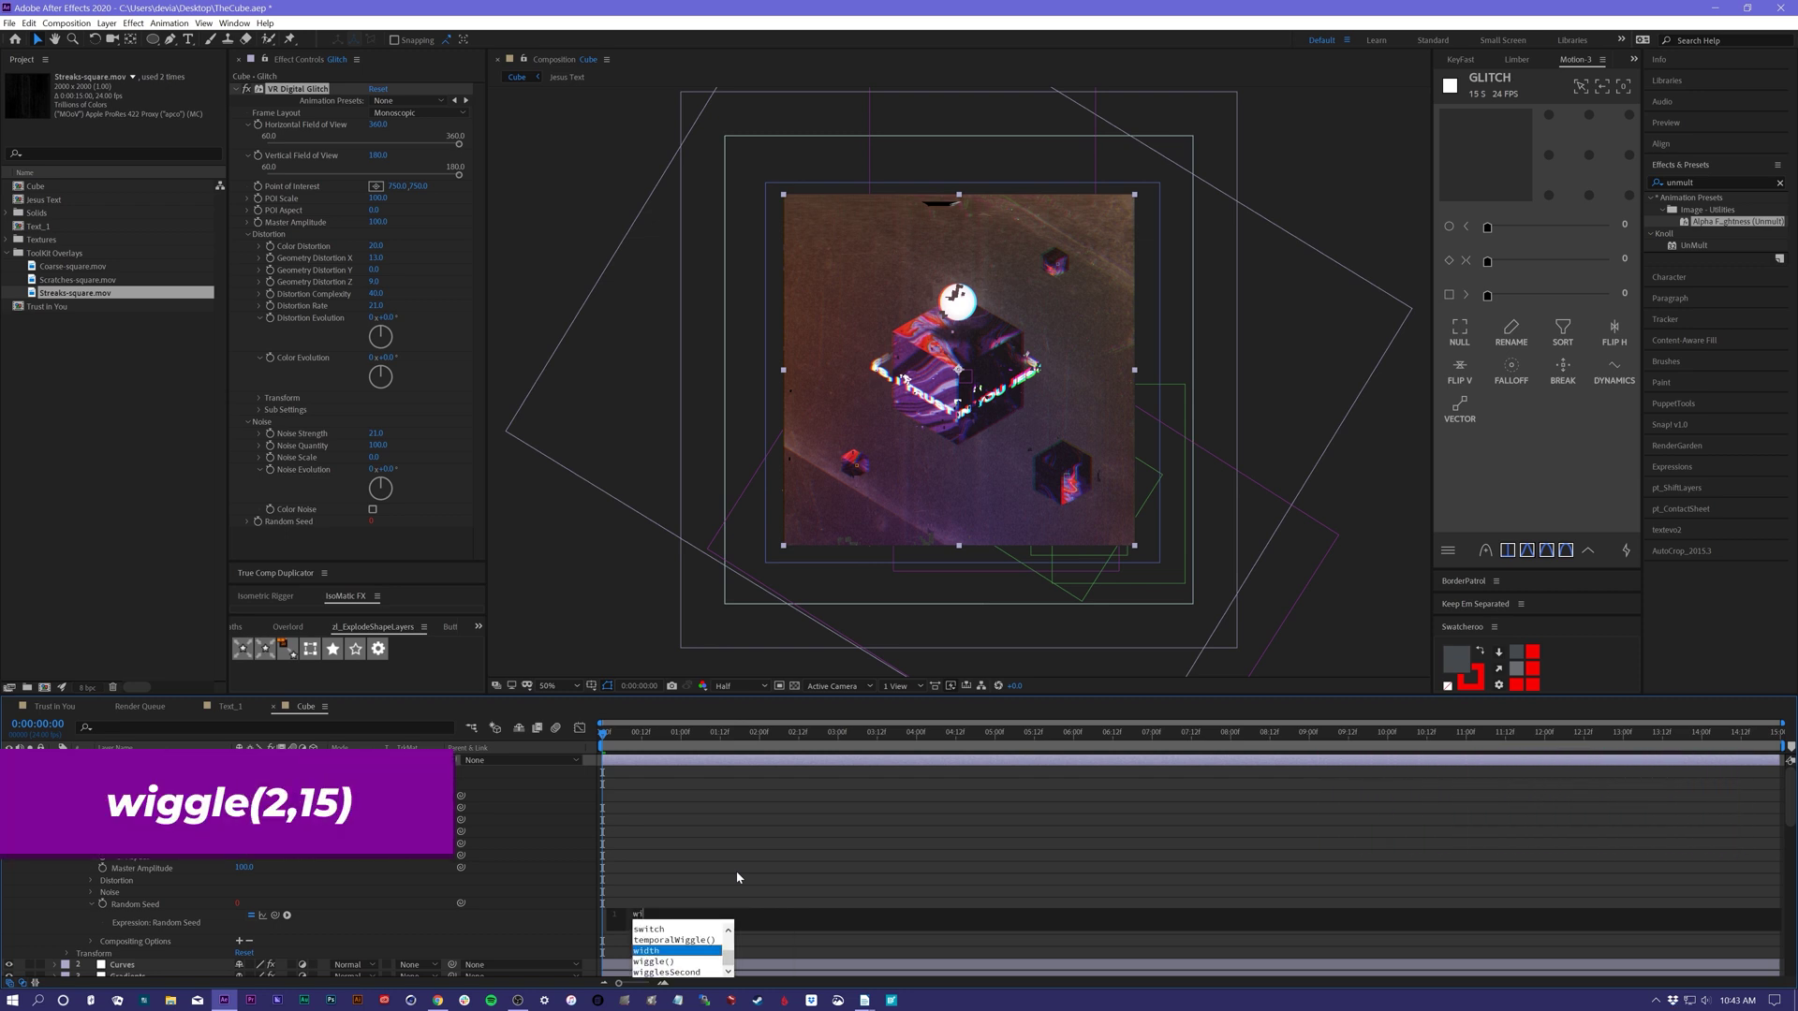
key(Down)
key(Return)
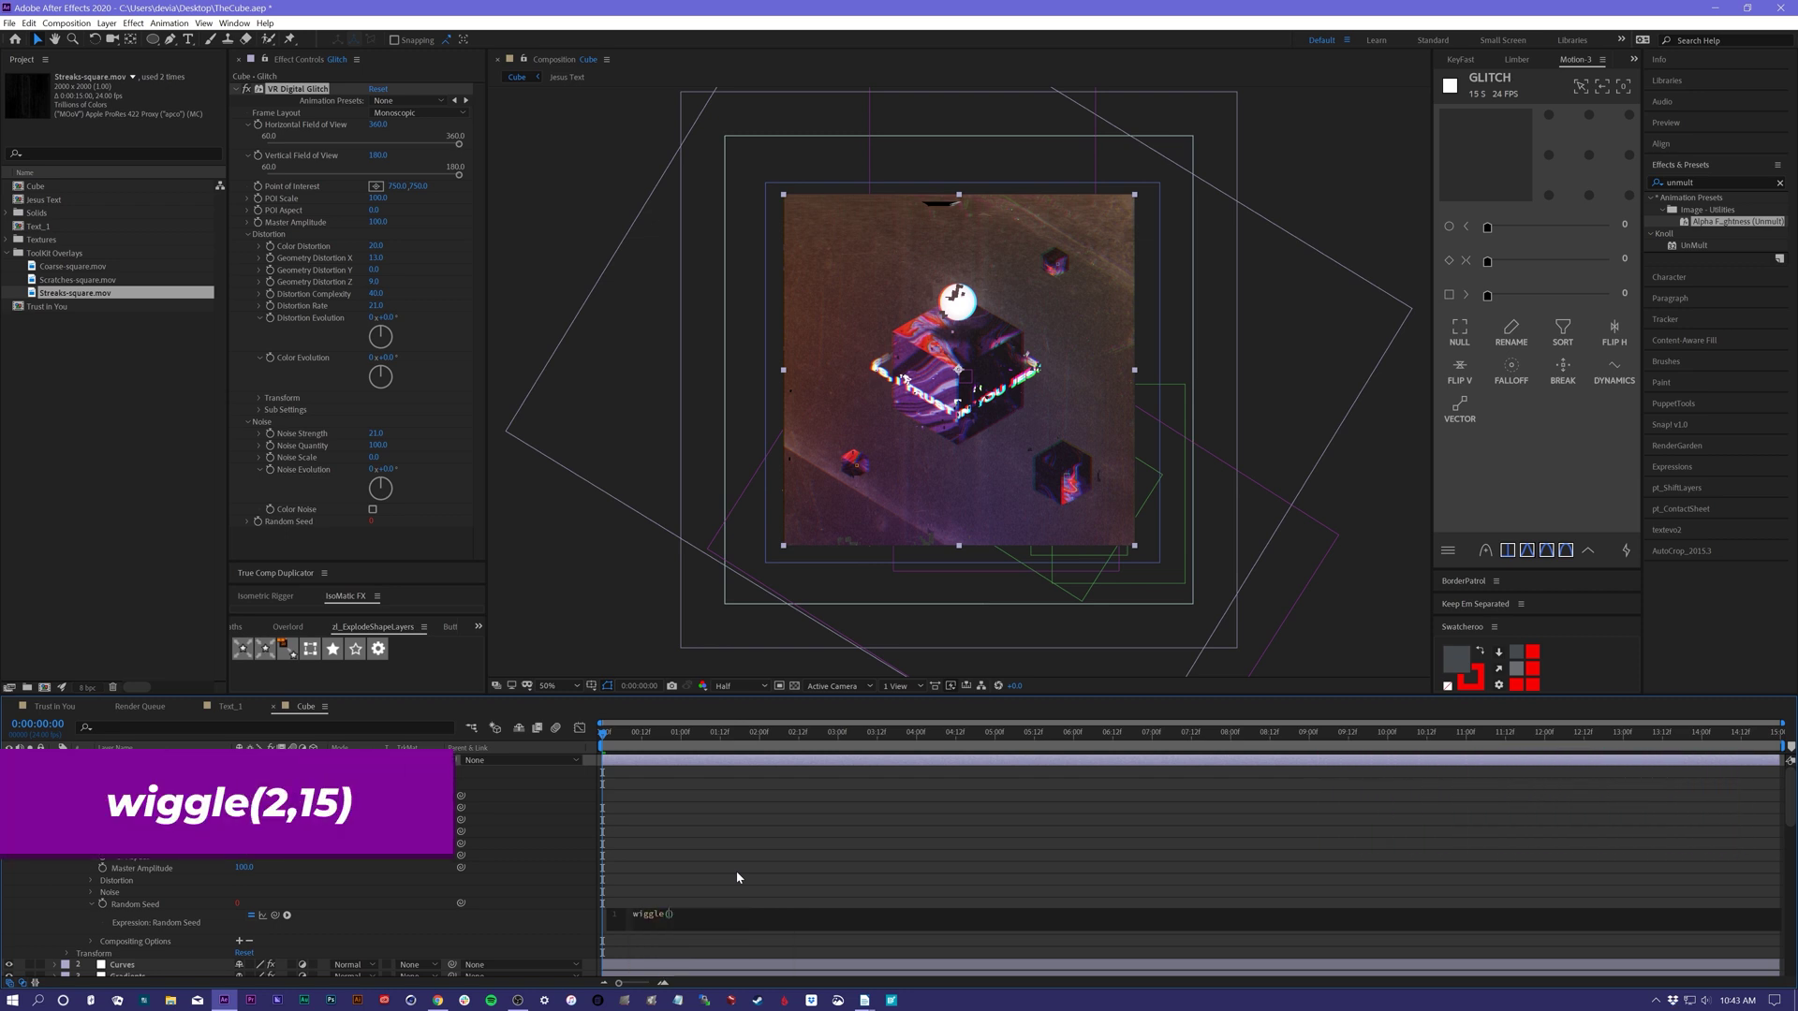
text(2,15)
drag(687, 919, 624, 919)
key(ctrl+c)
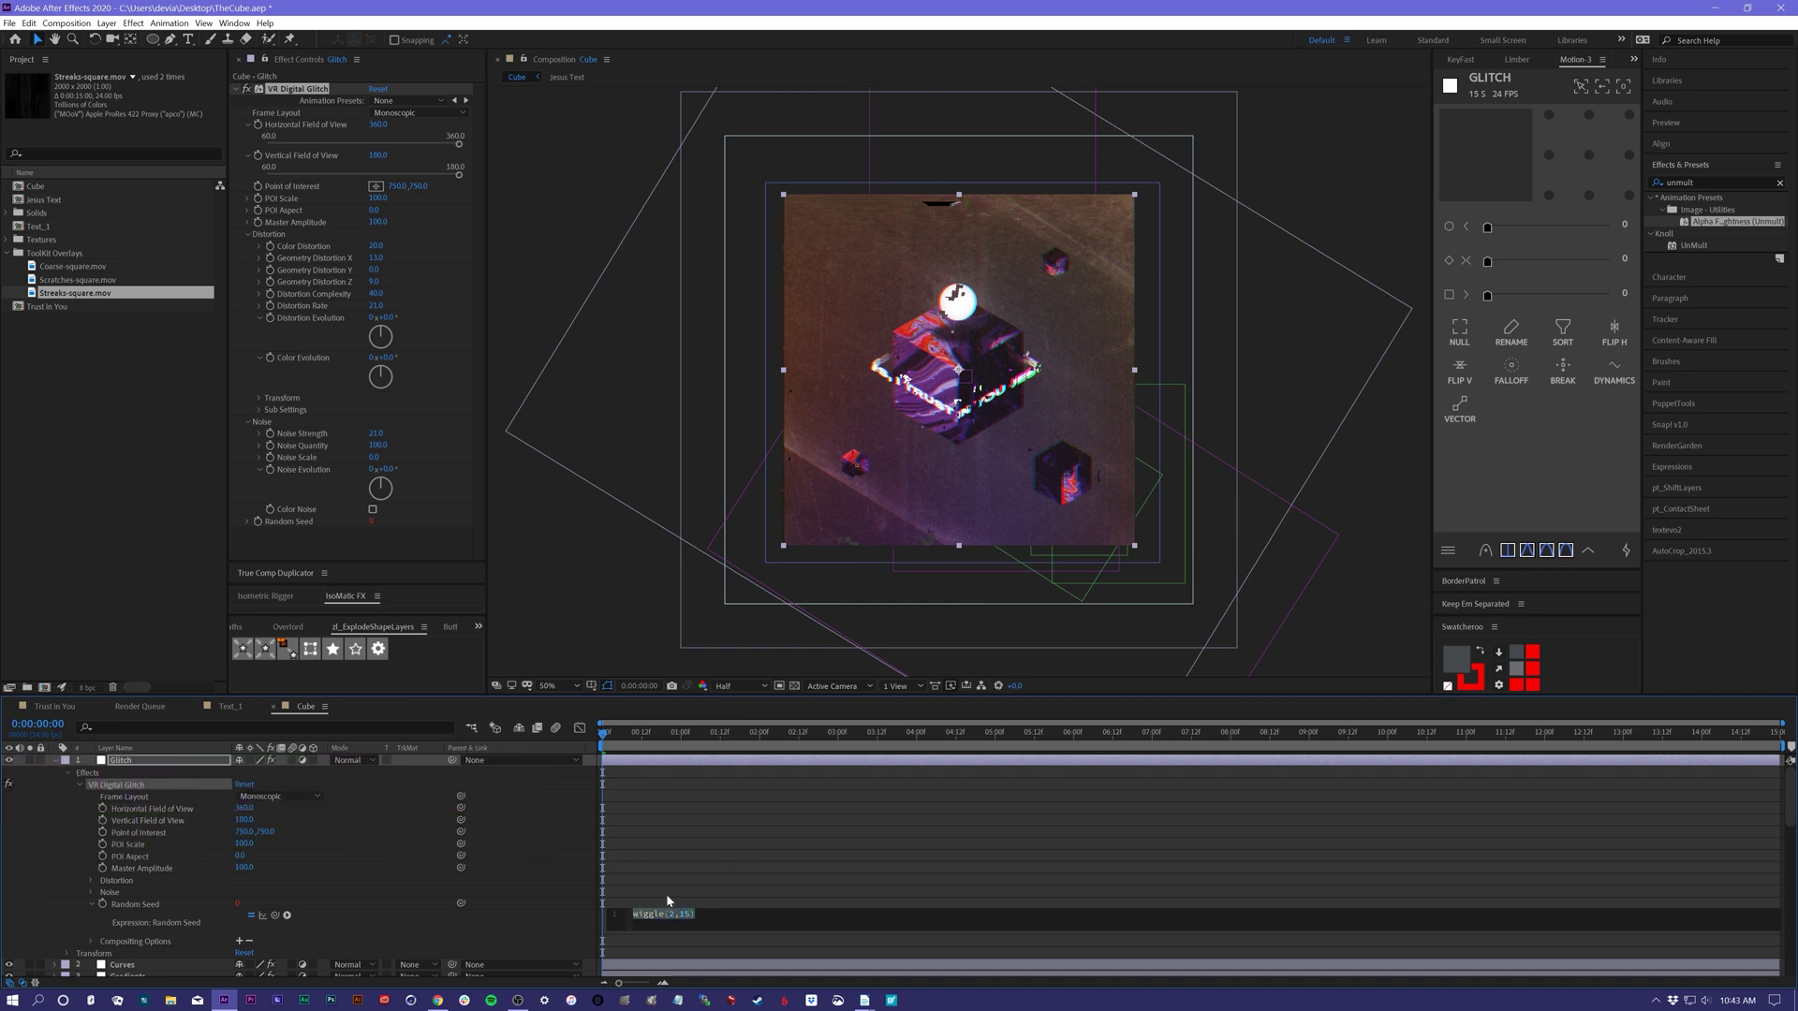
click(613, 831)
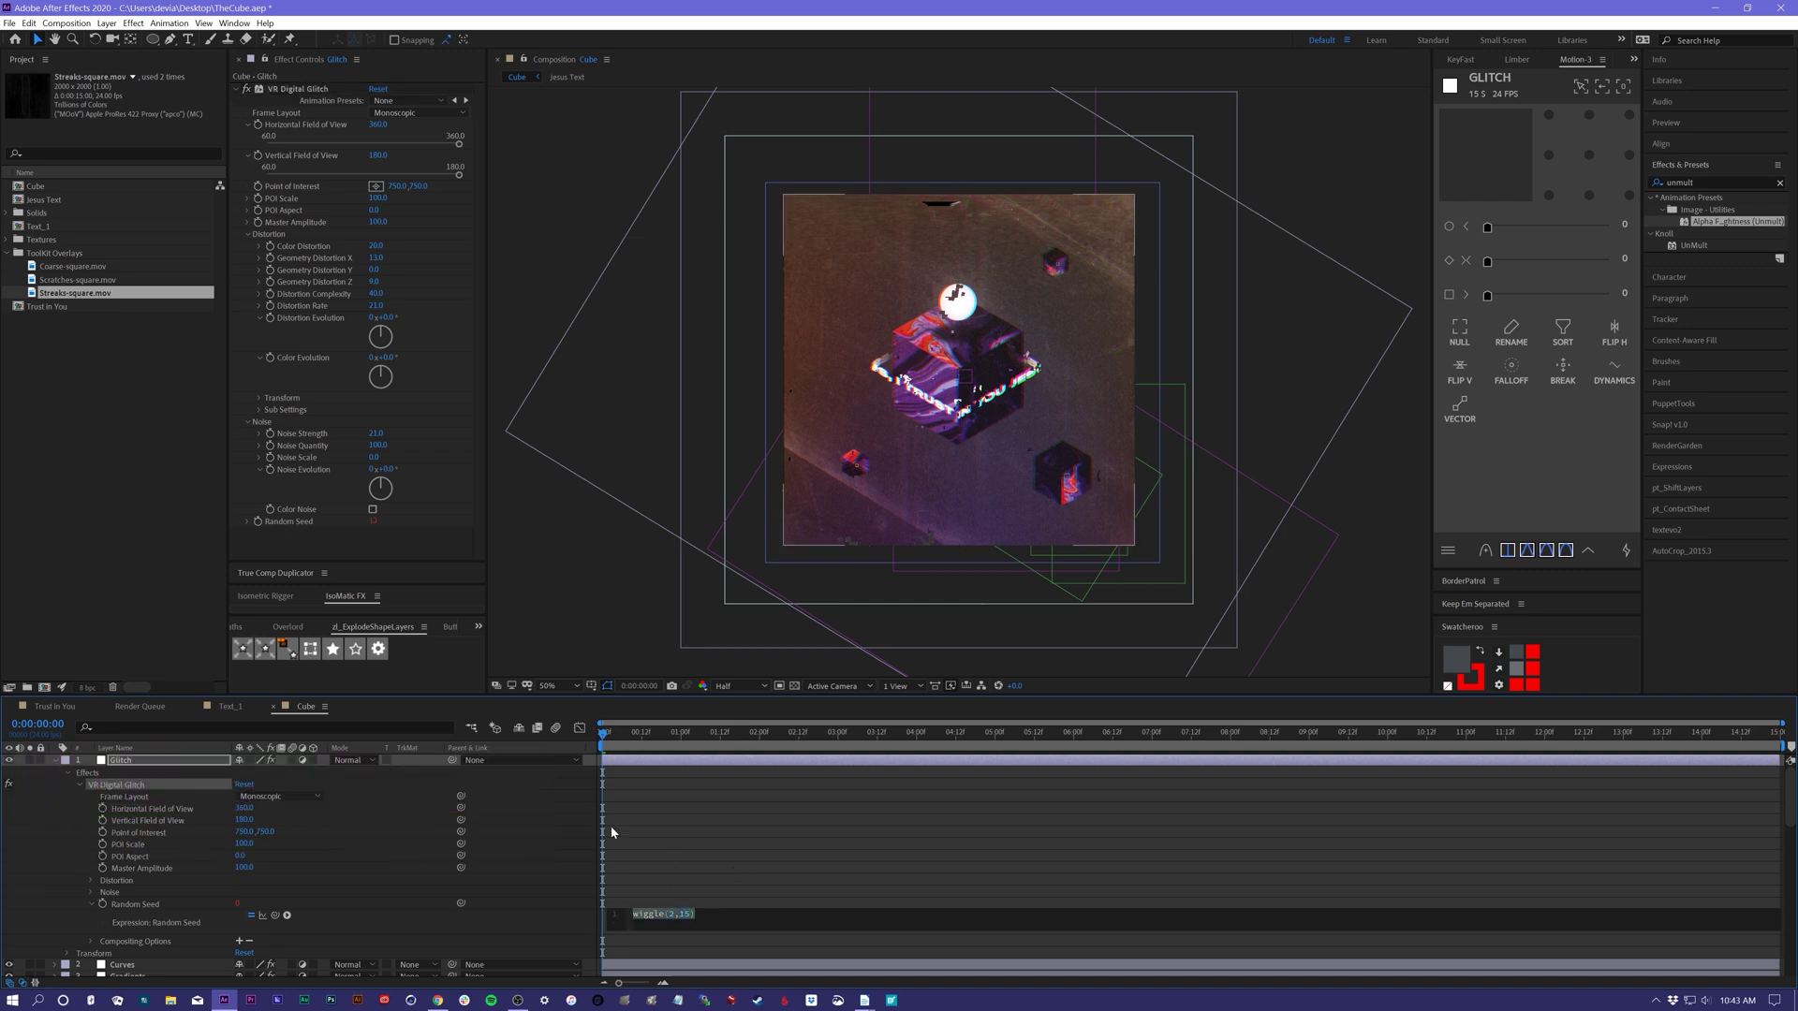
- Paste the wiggle(2,15) expression onto Color Distortion and Geometry Distortion X, leaving Geometry Distortion Y without an expression
click(92, 880)
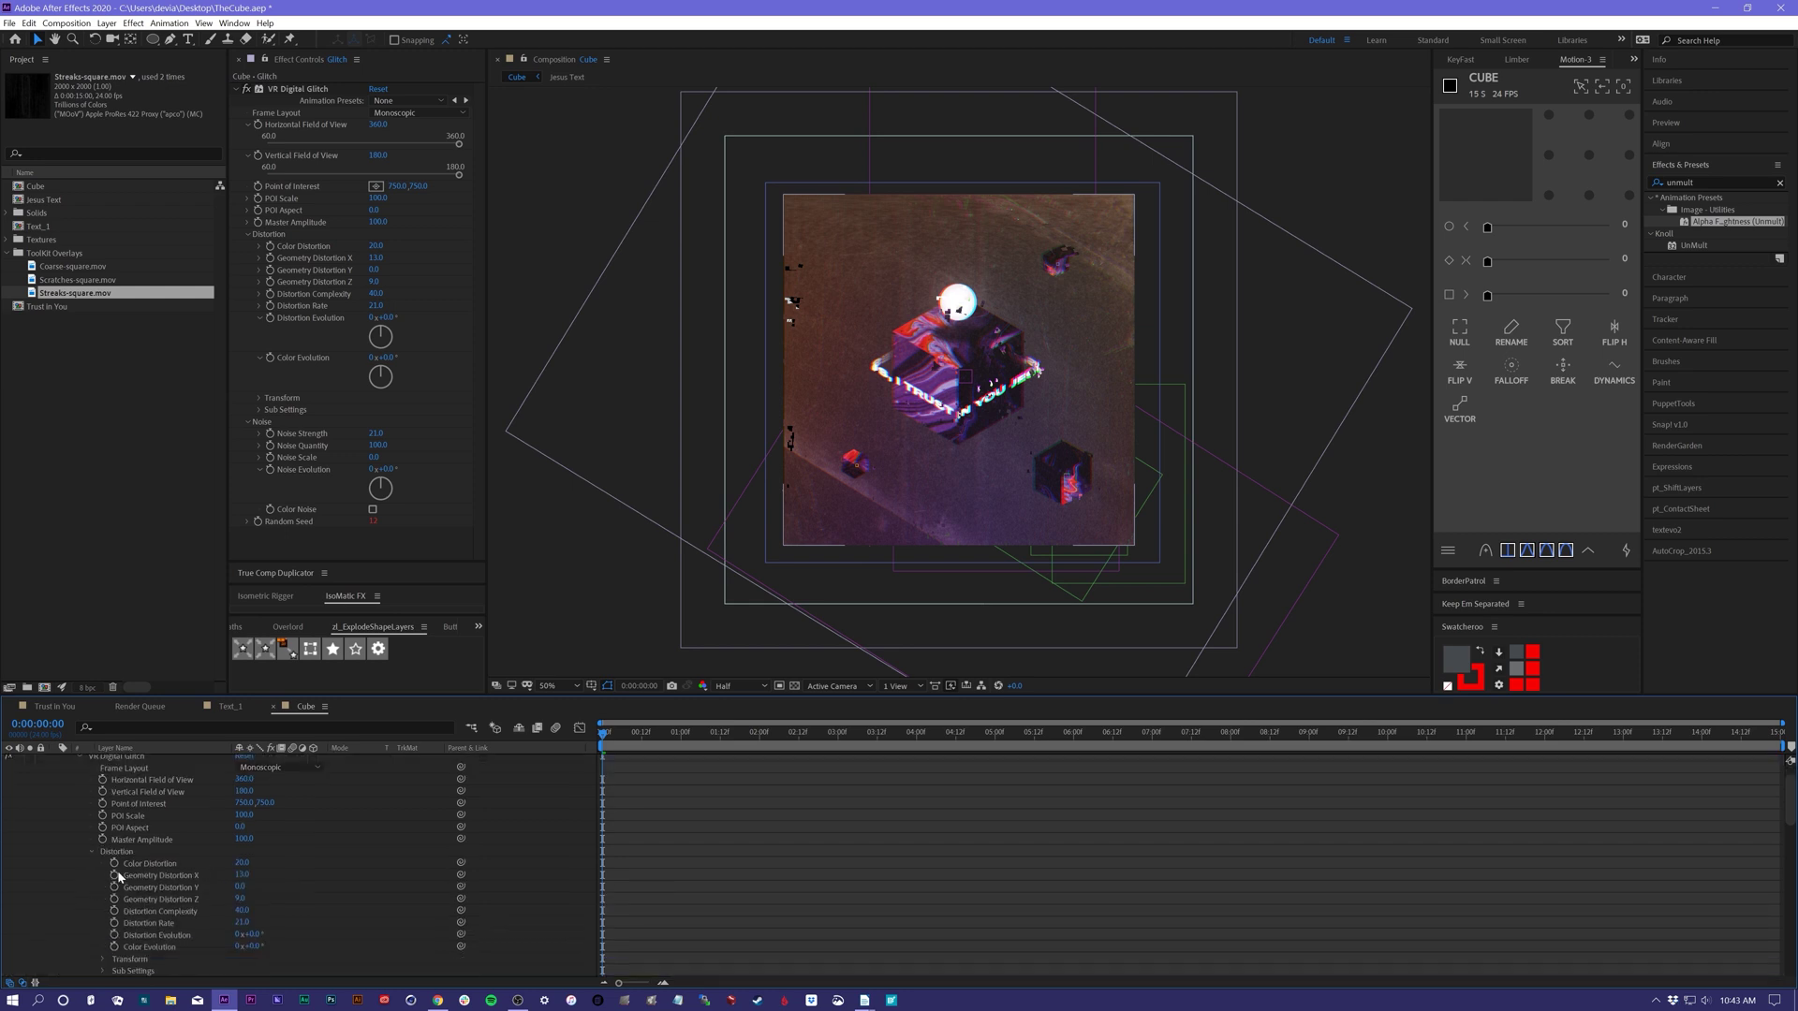
alt+click(115, 863)
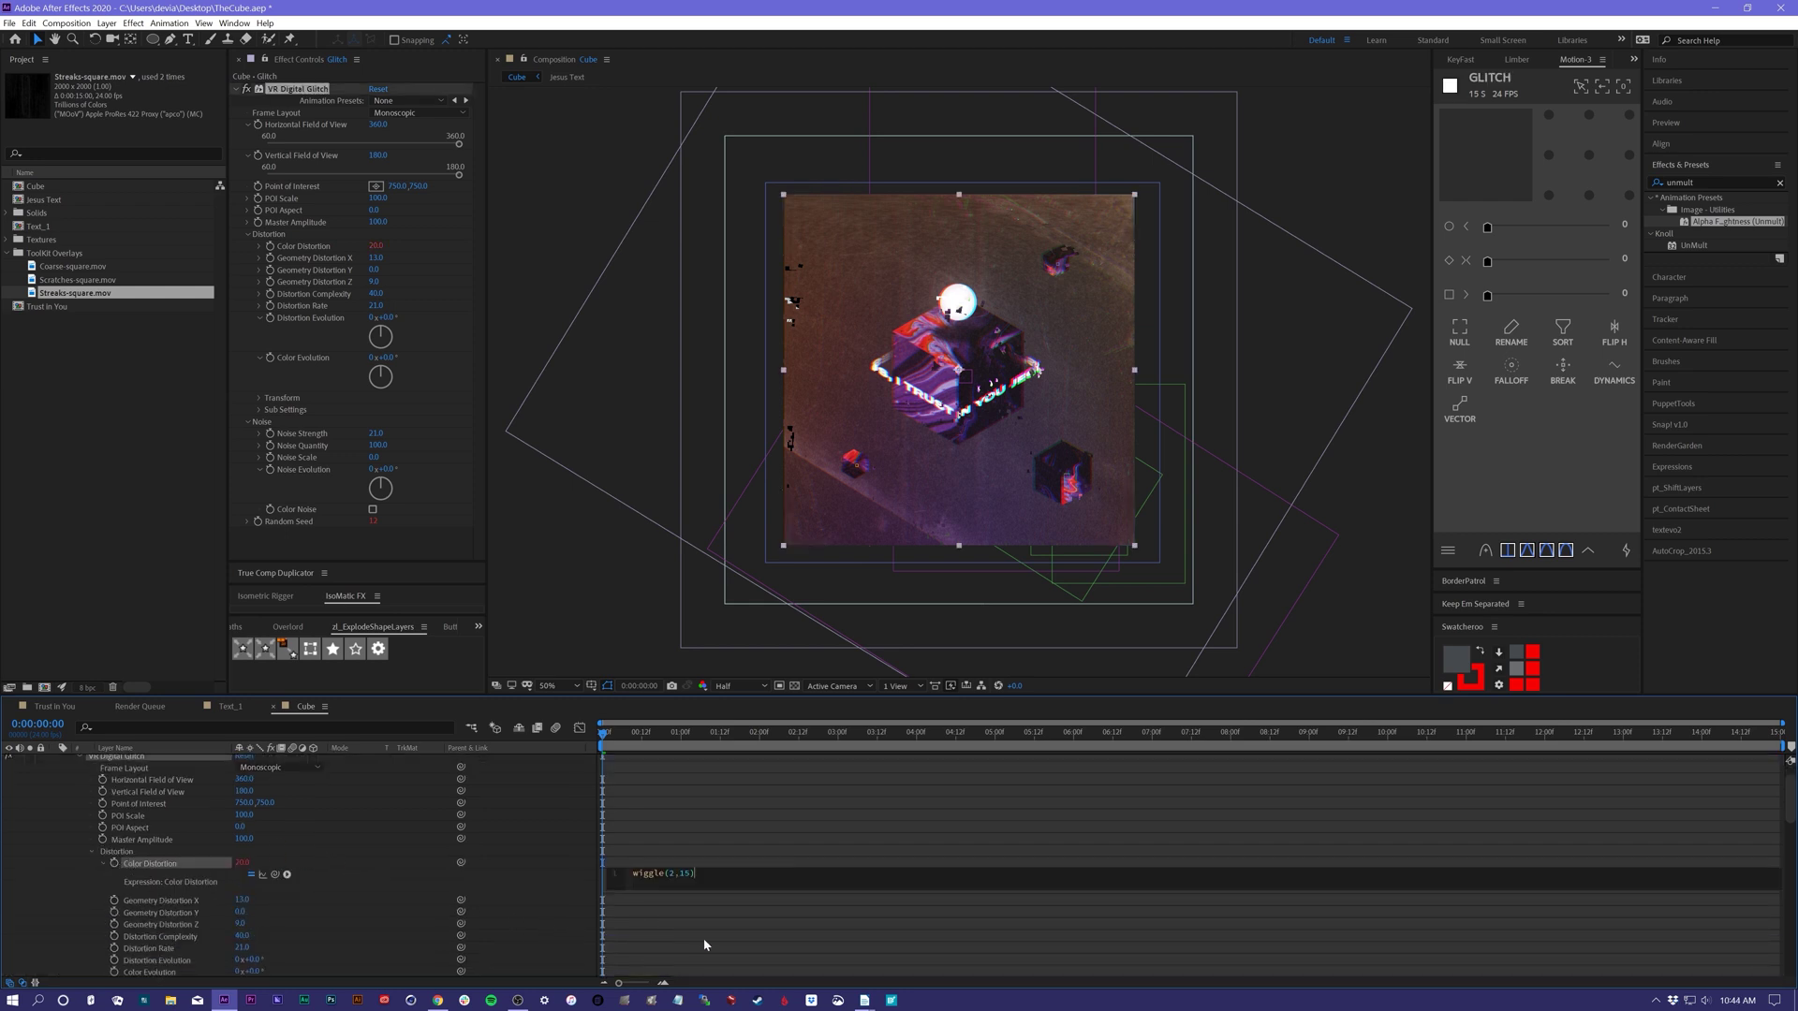
key(ctrl+v)
alt+click(115, 912)
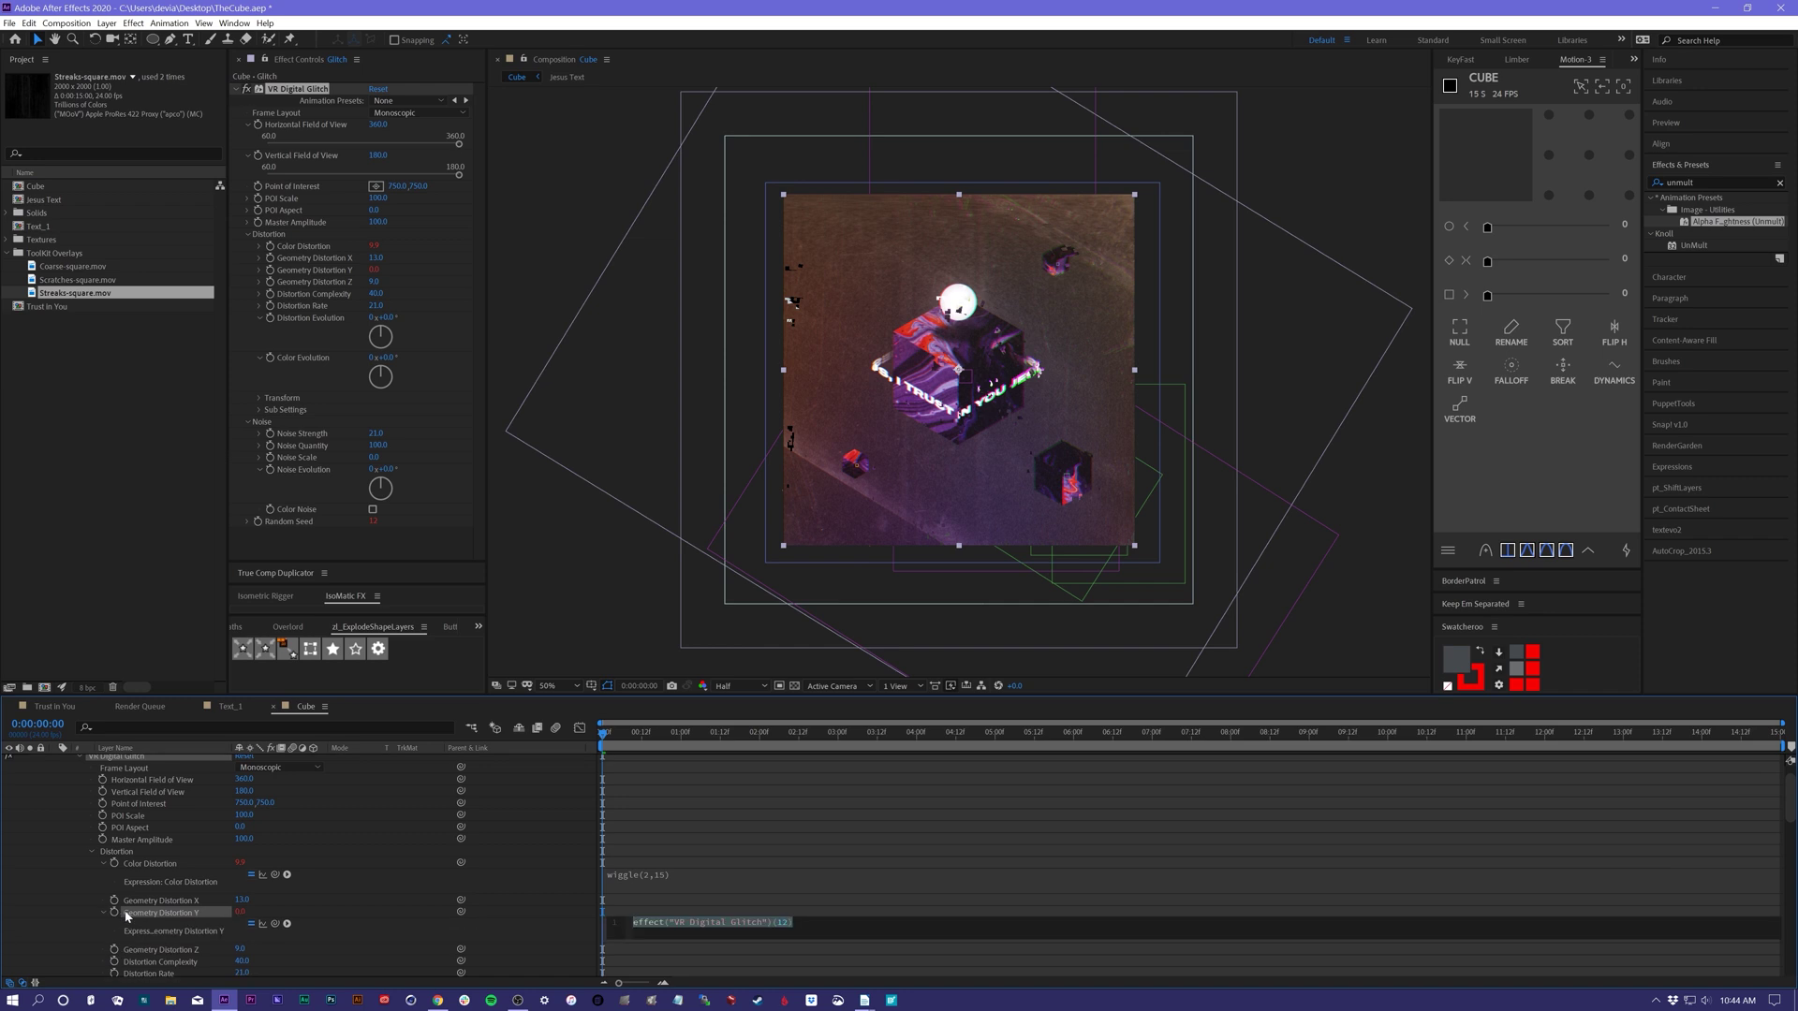
alt+click(113, 912)
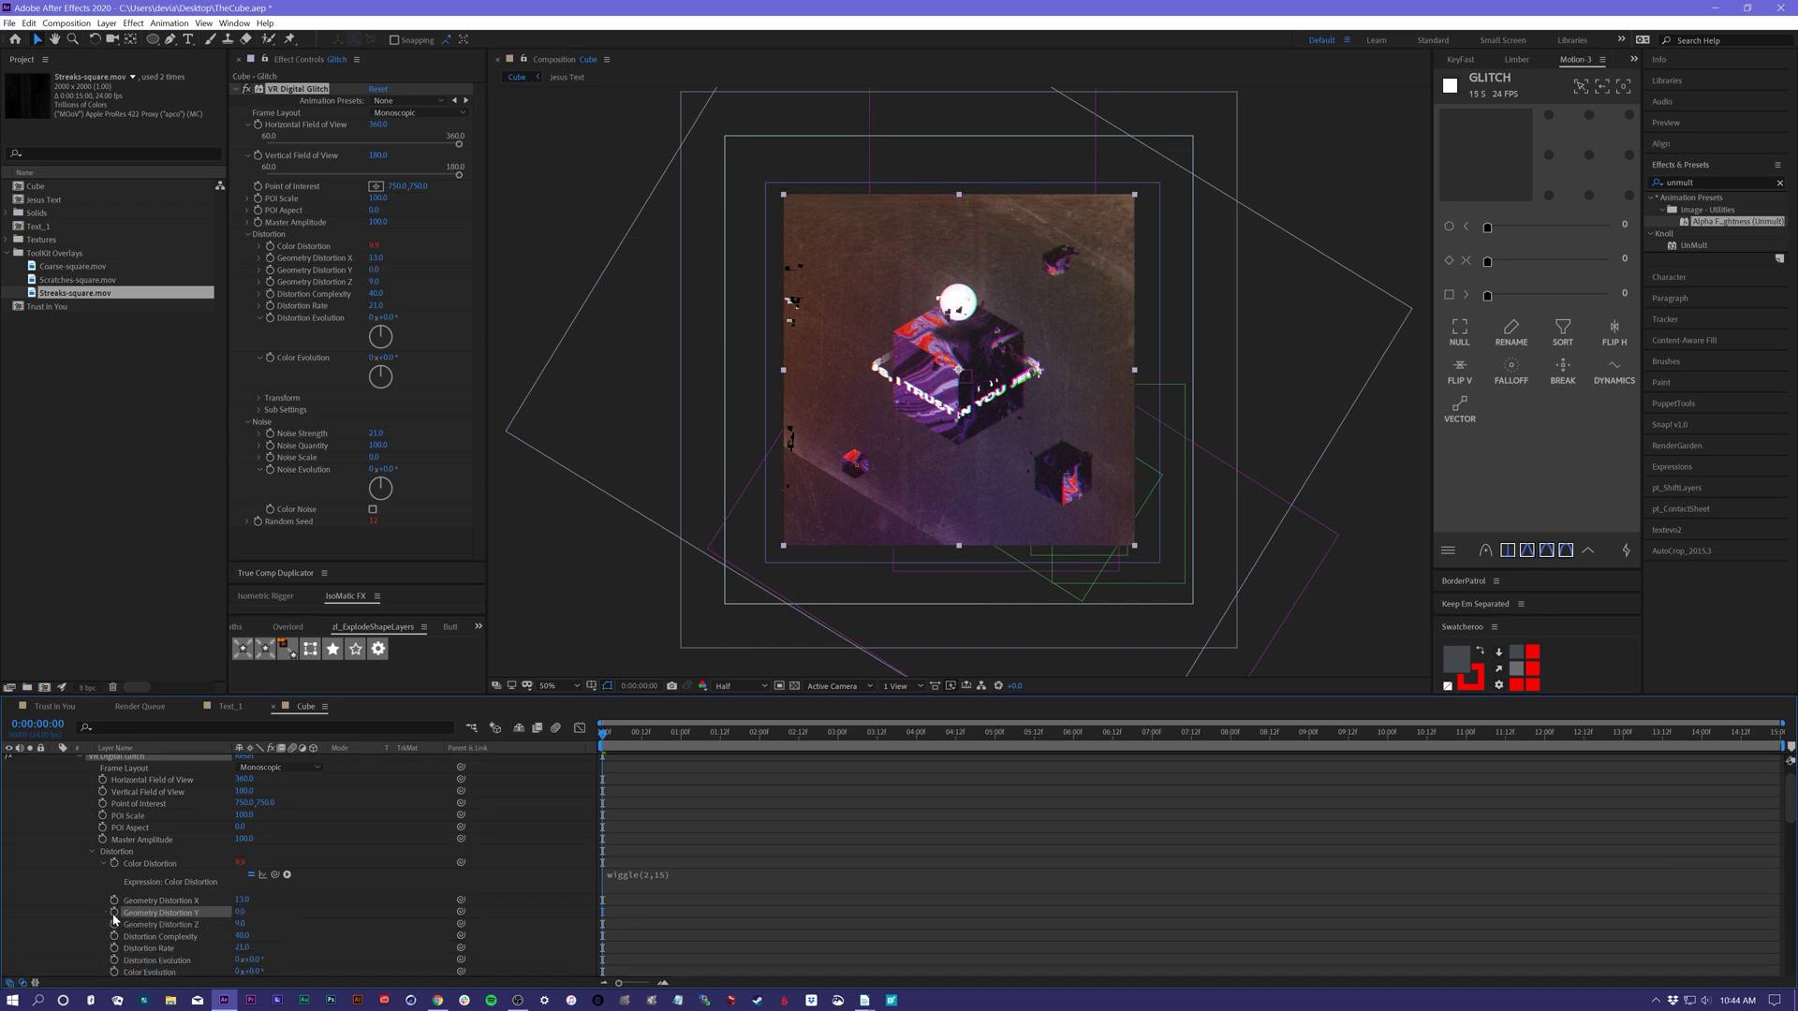
alt+click(116, 901)
key(ctrl+v)
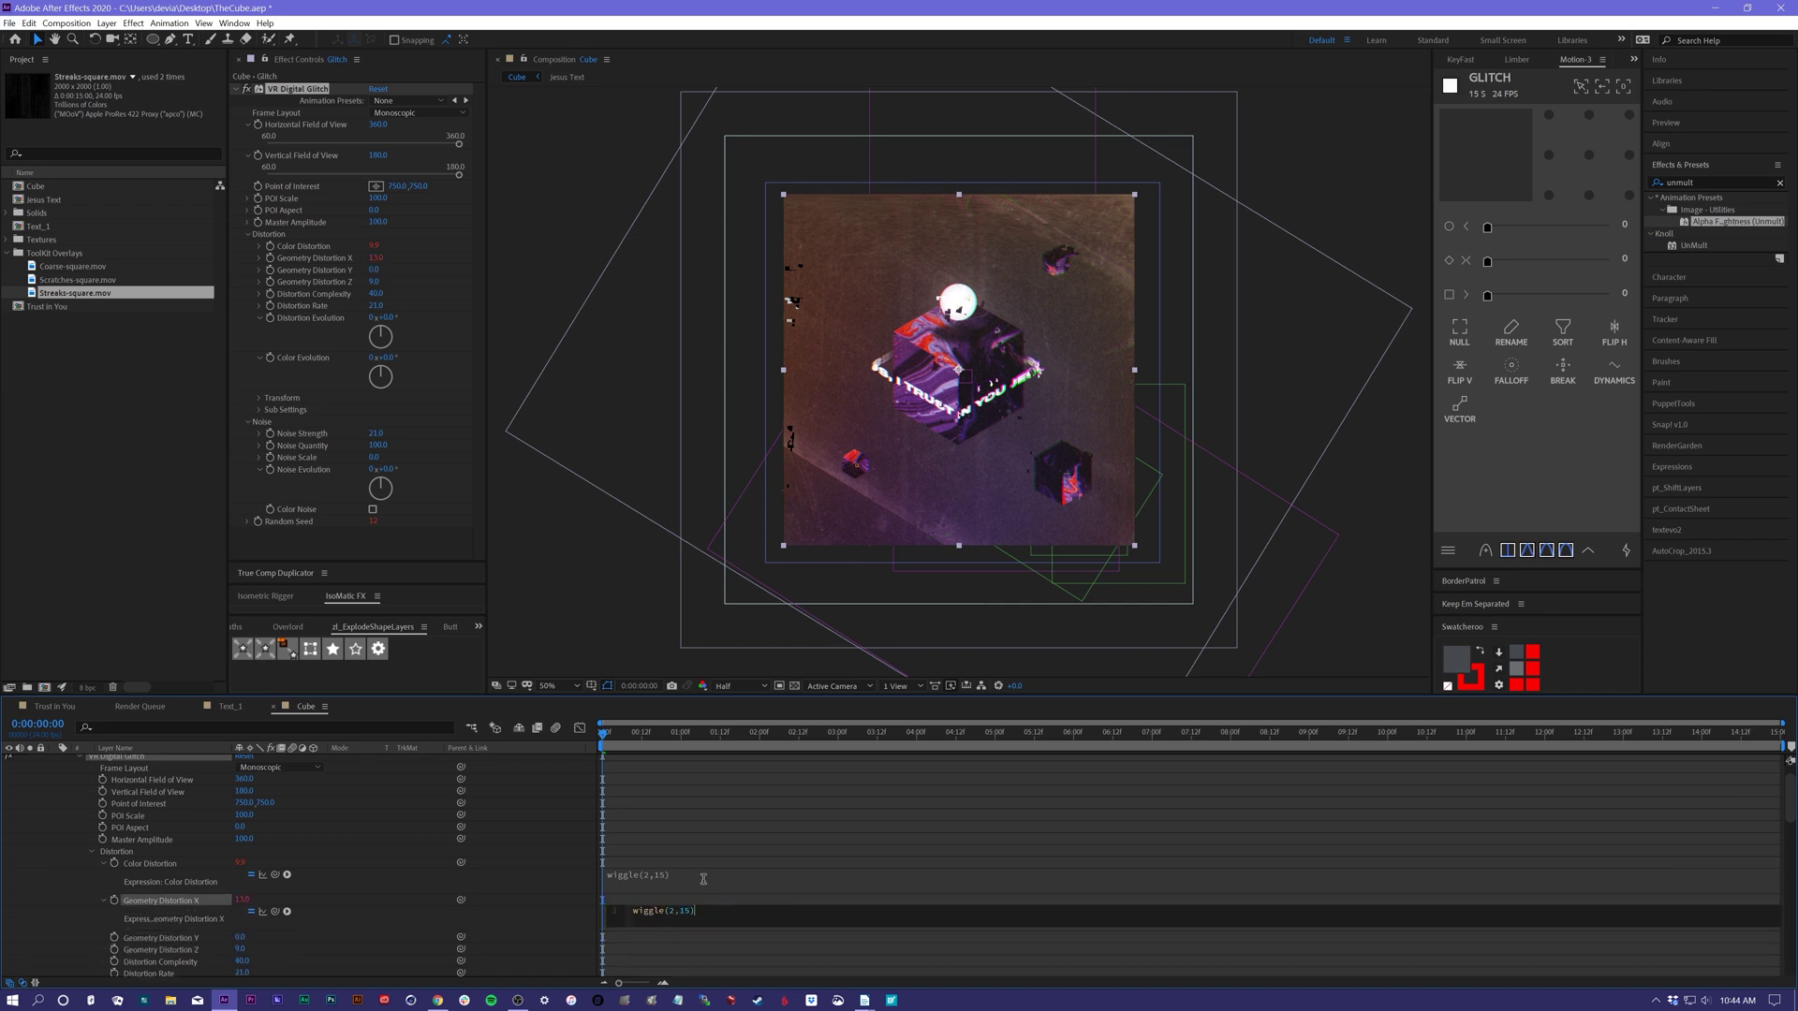
click(706, 927)
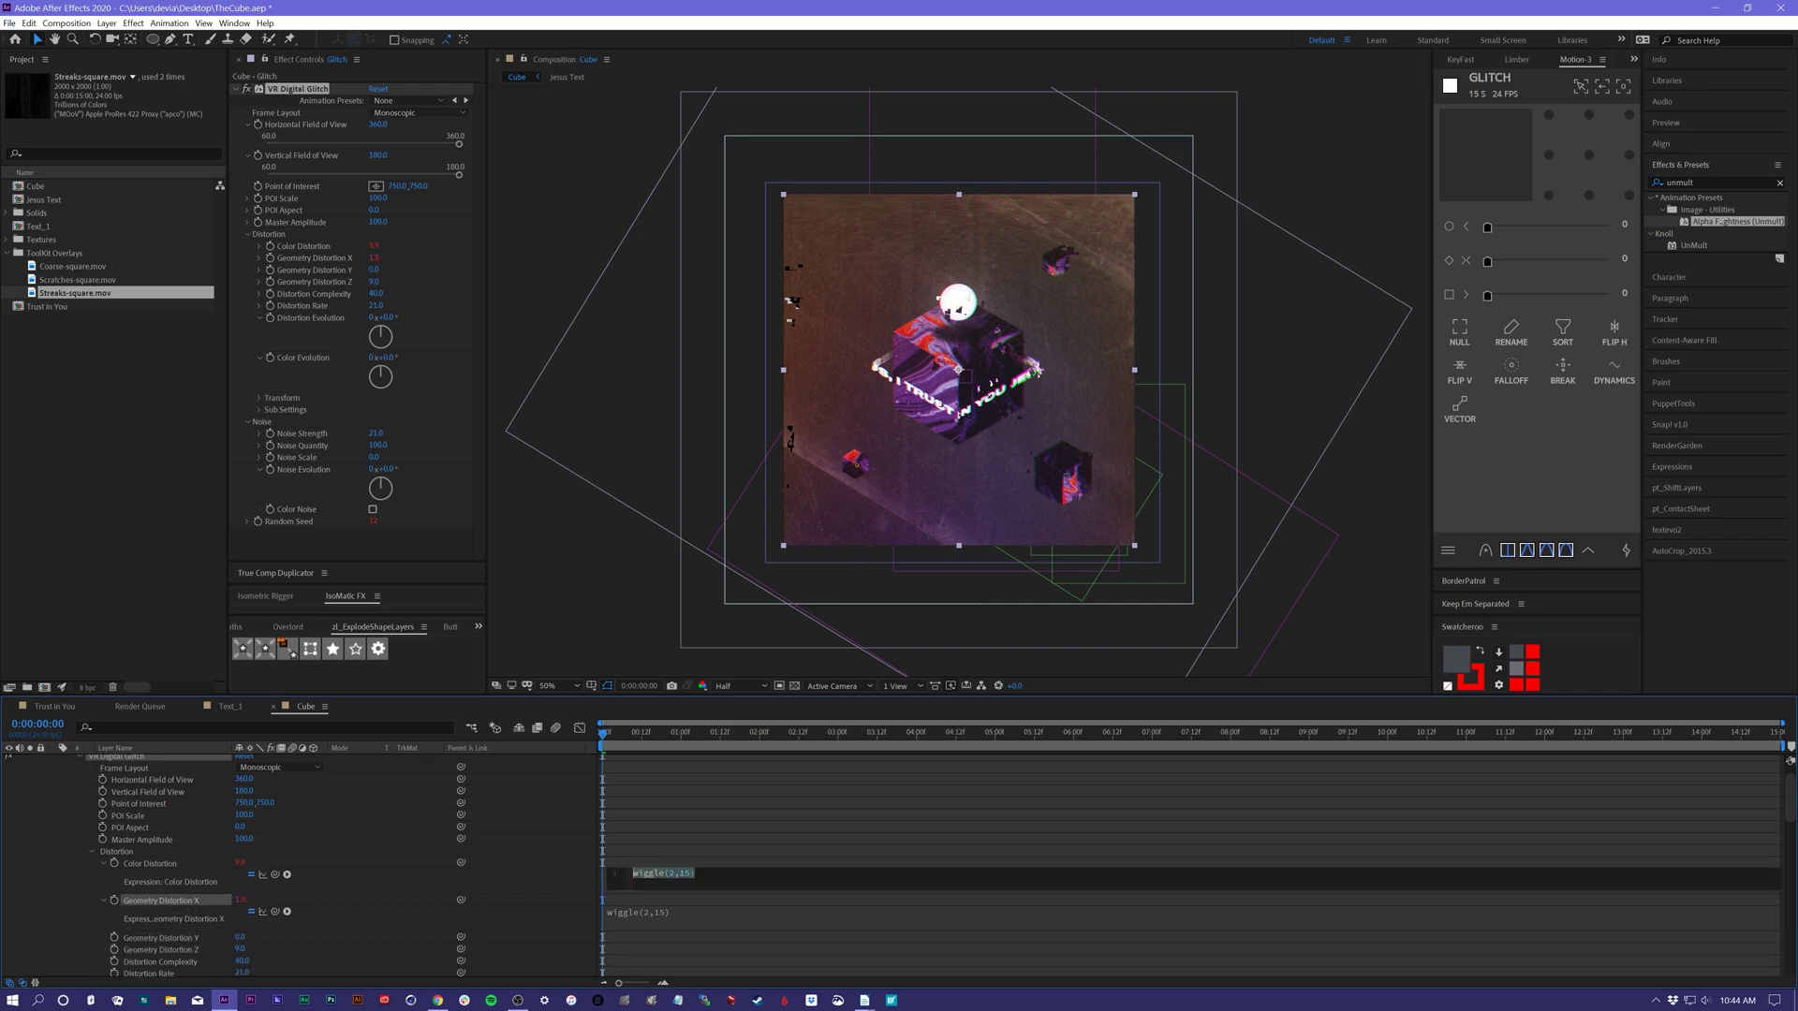
- Paste the wiggle(2,15) expression onto Geometry Distortion Z, Distortion Complexity and Distortion Rate
alt+click(113, 950)
key(ctrl+v)
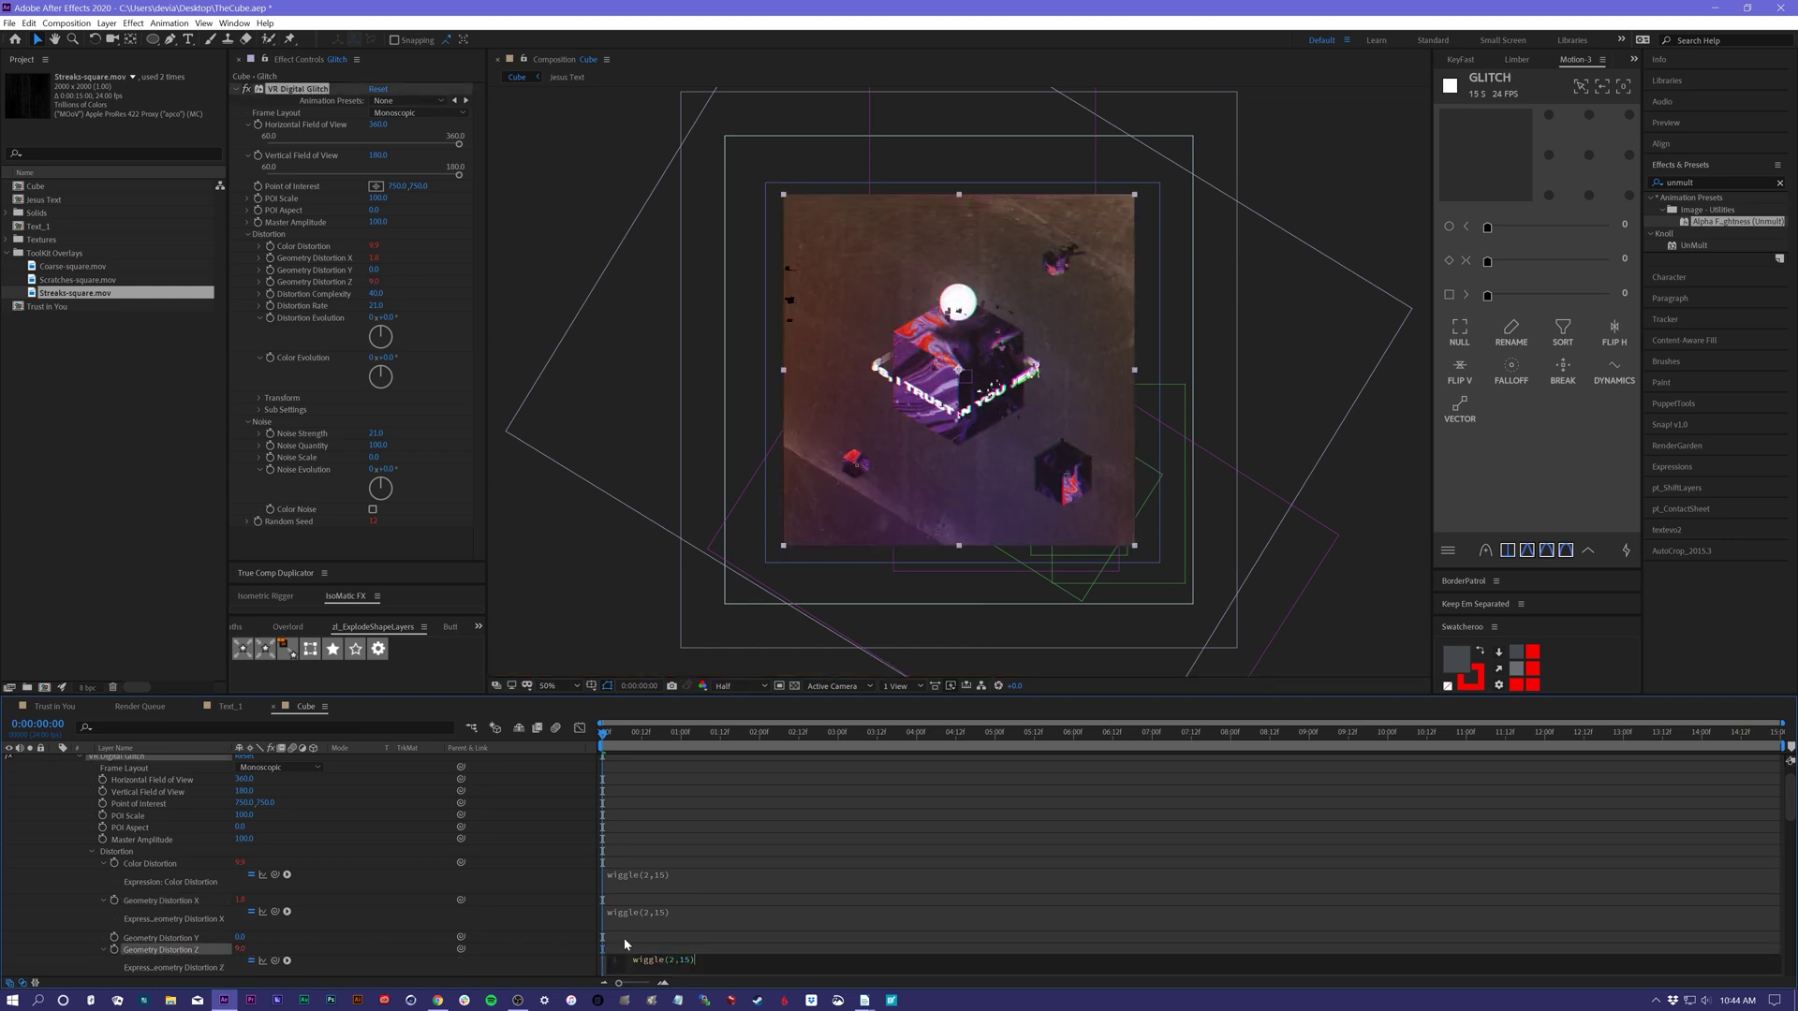
click(331, 961)
scroll(171, 920, down, 3)
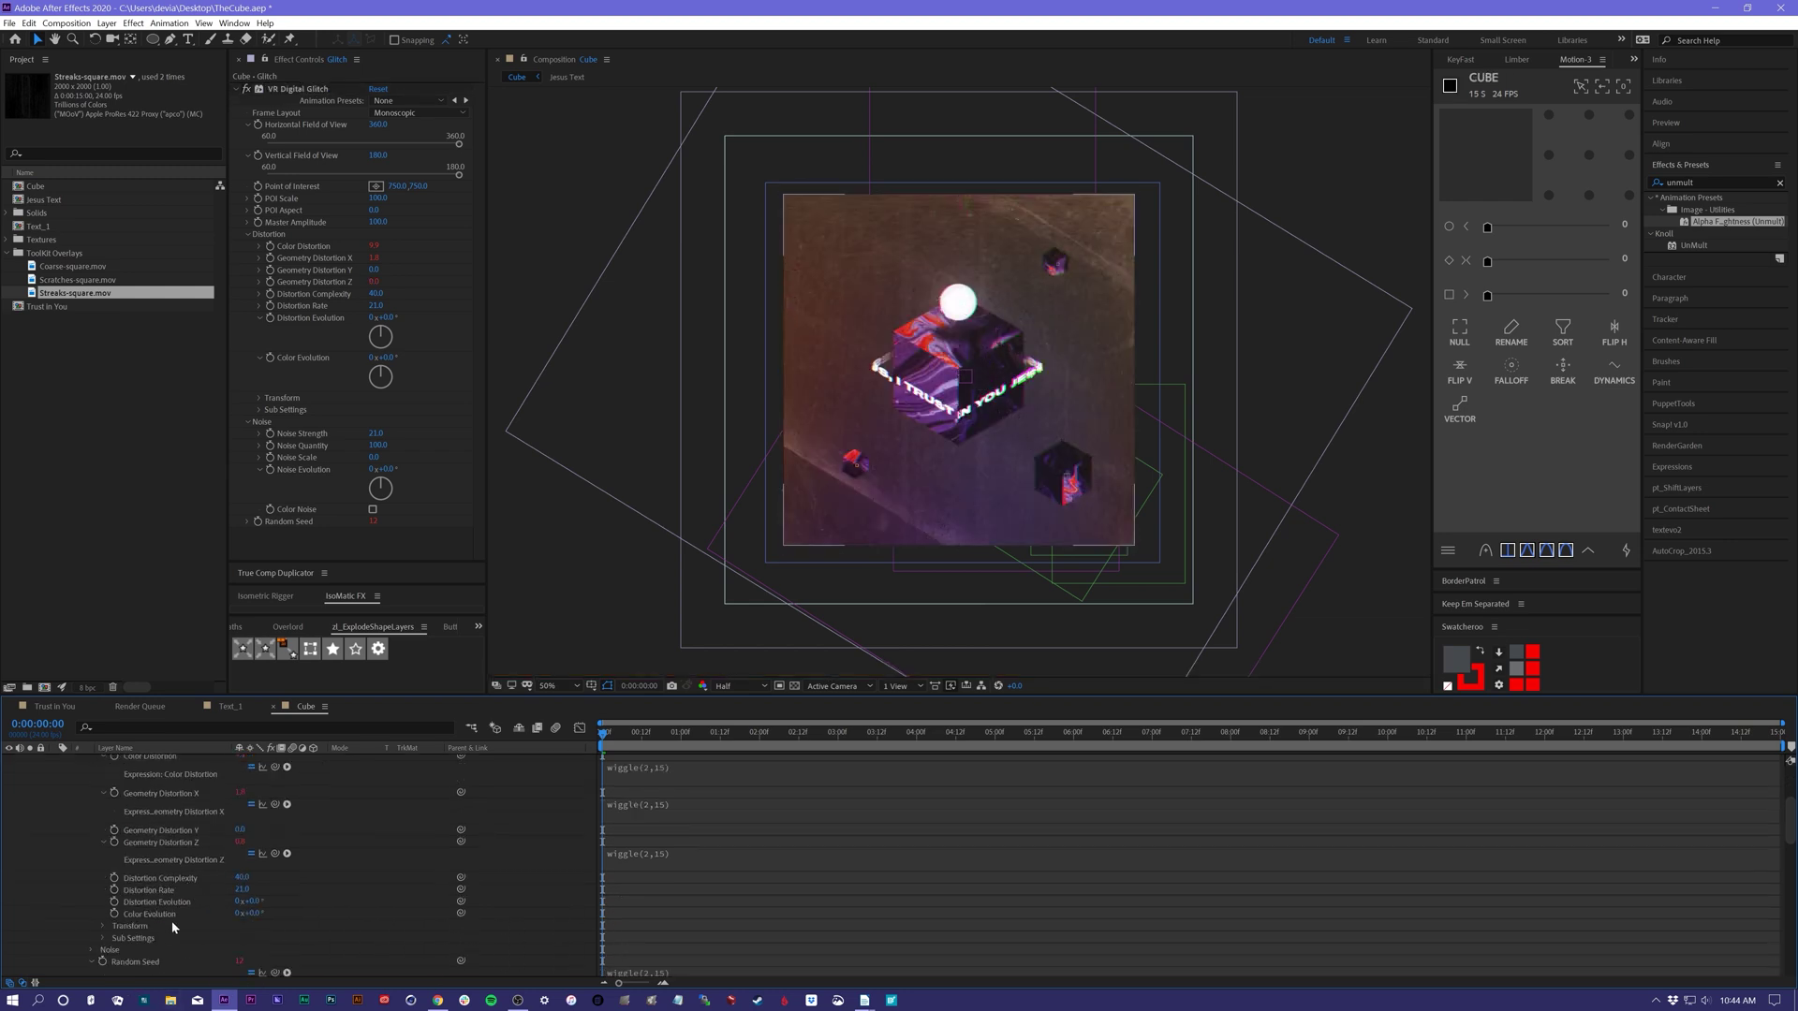
alt+click(114, 878)
key(ctrl+v)
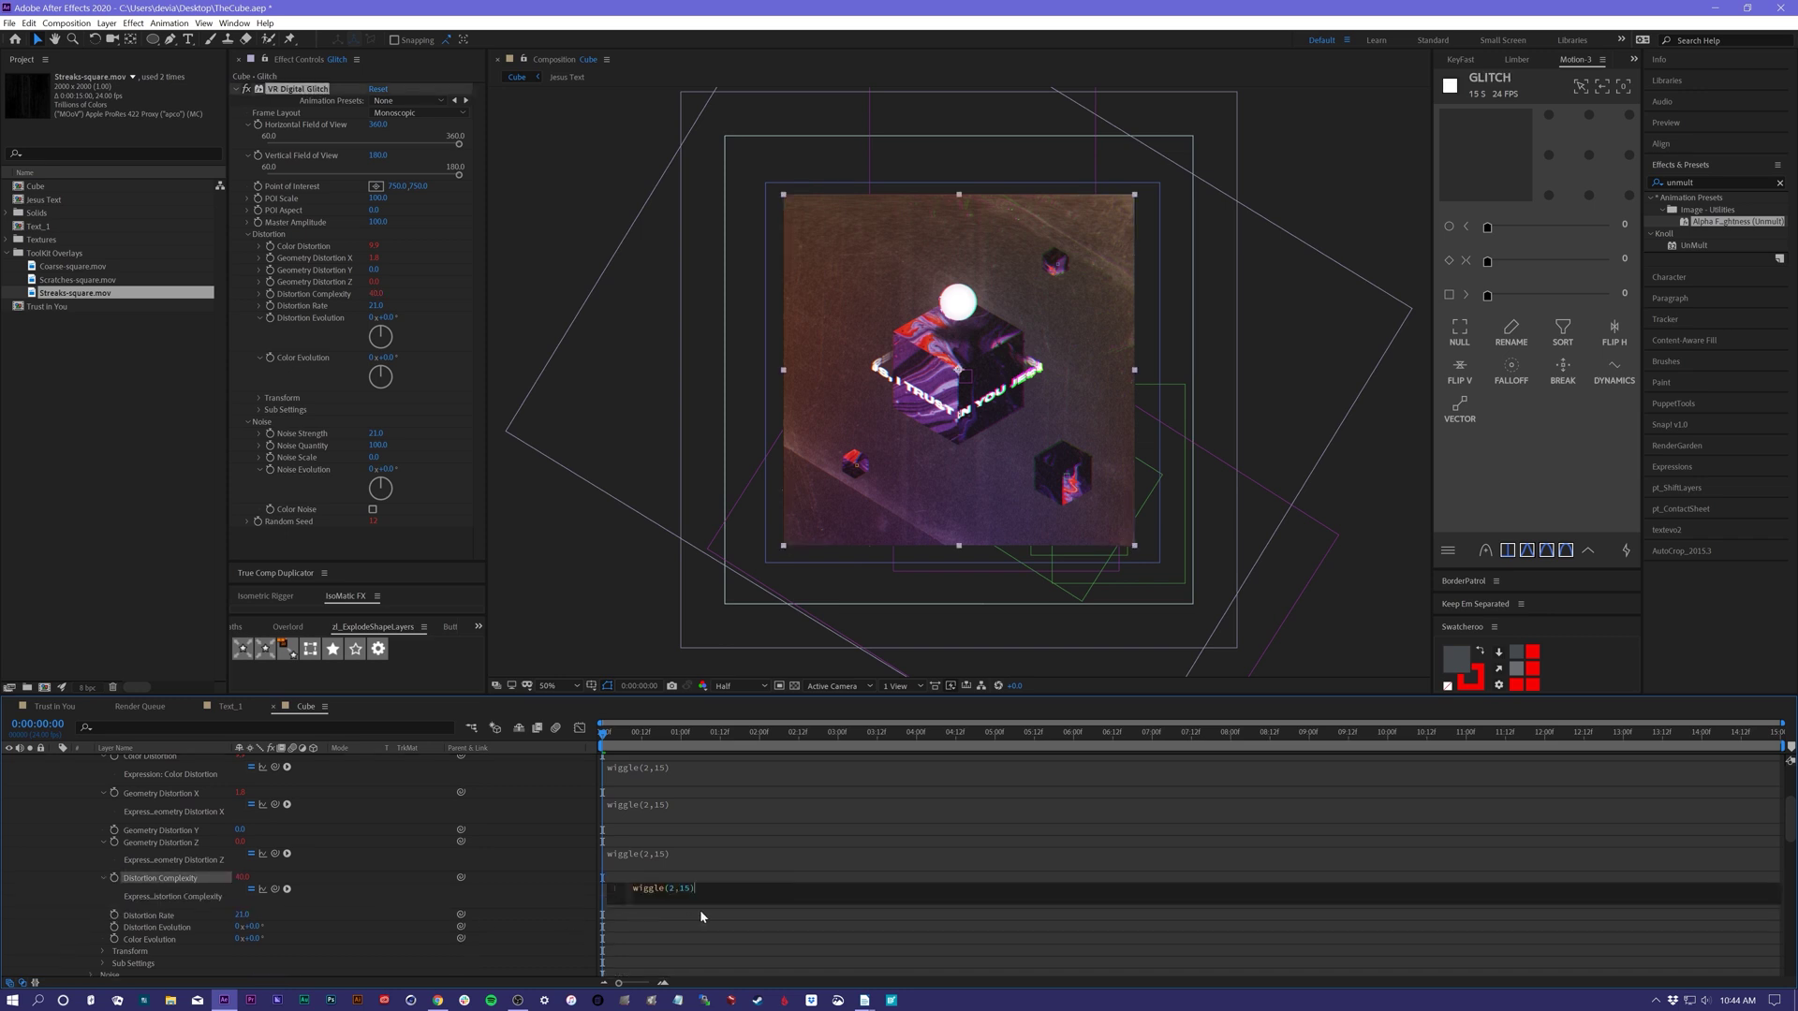
click(663, 941)
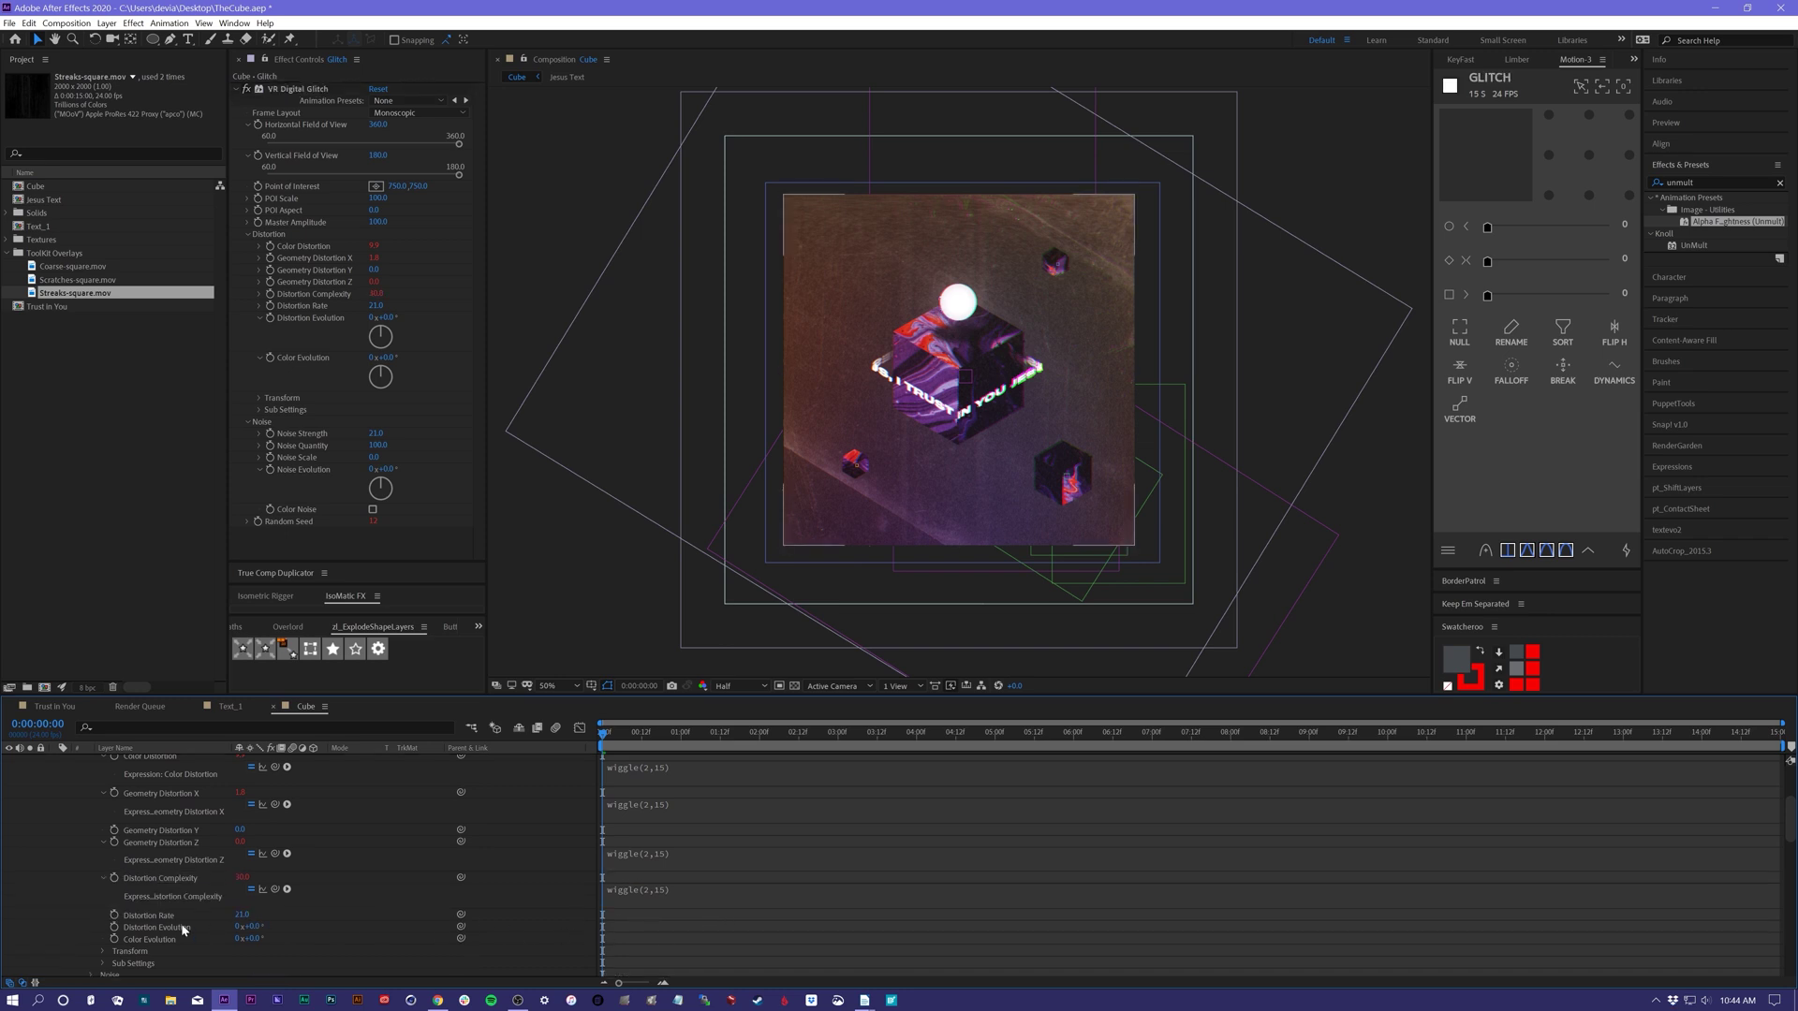
alt+click(114, 915)
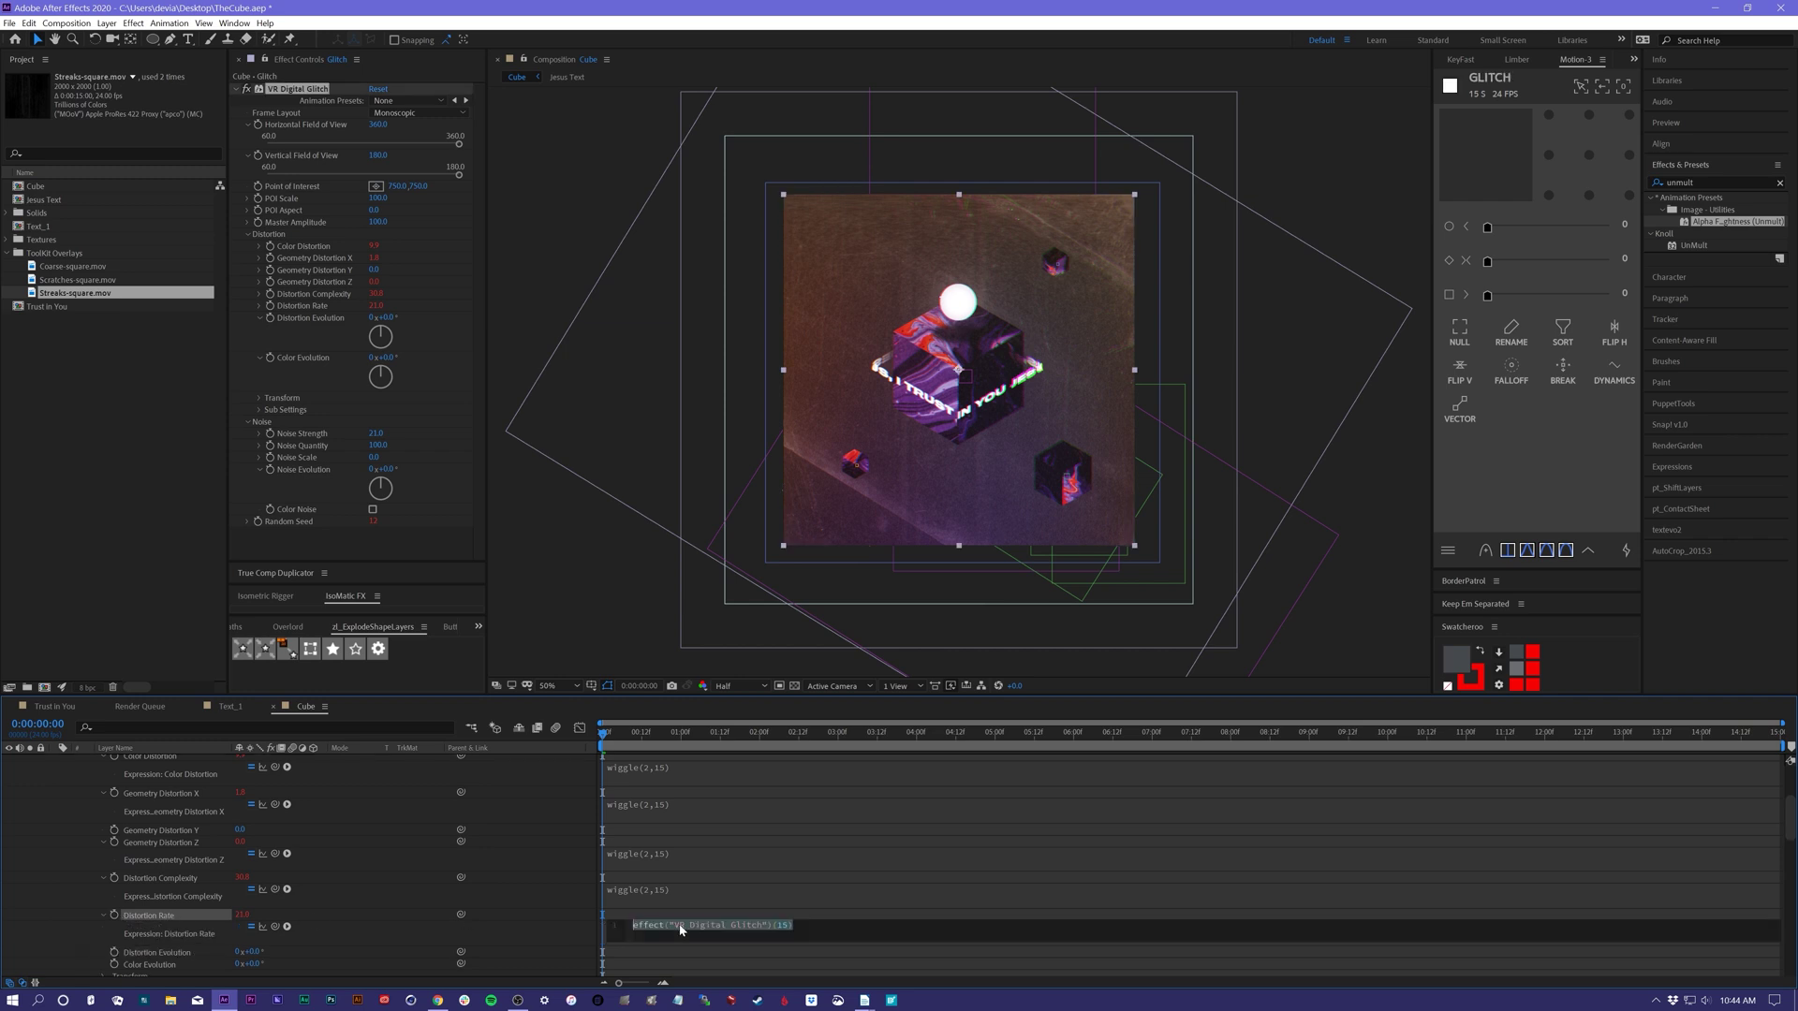
key(ctrl+v)
click(665, 937)
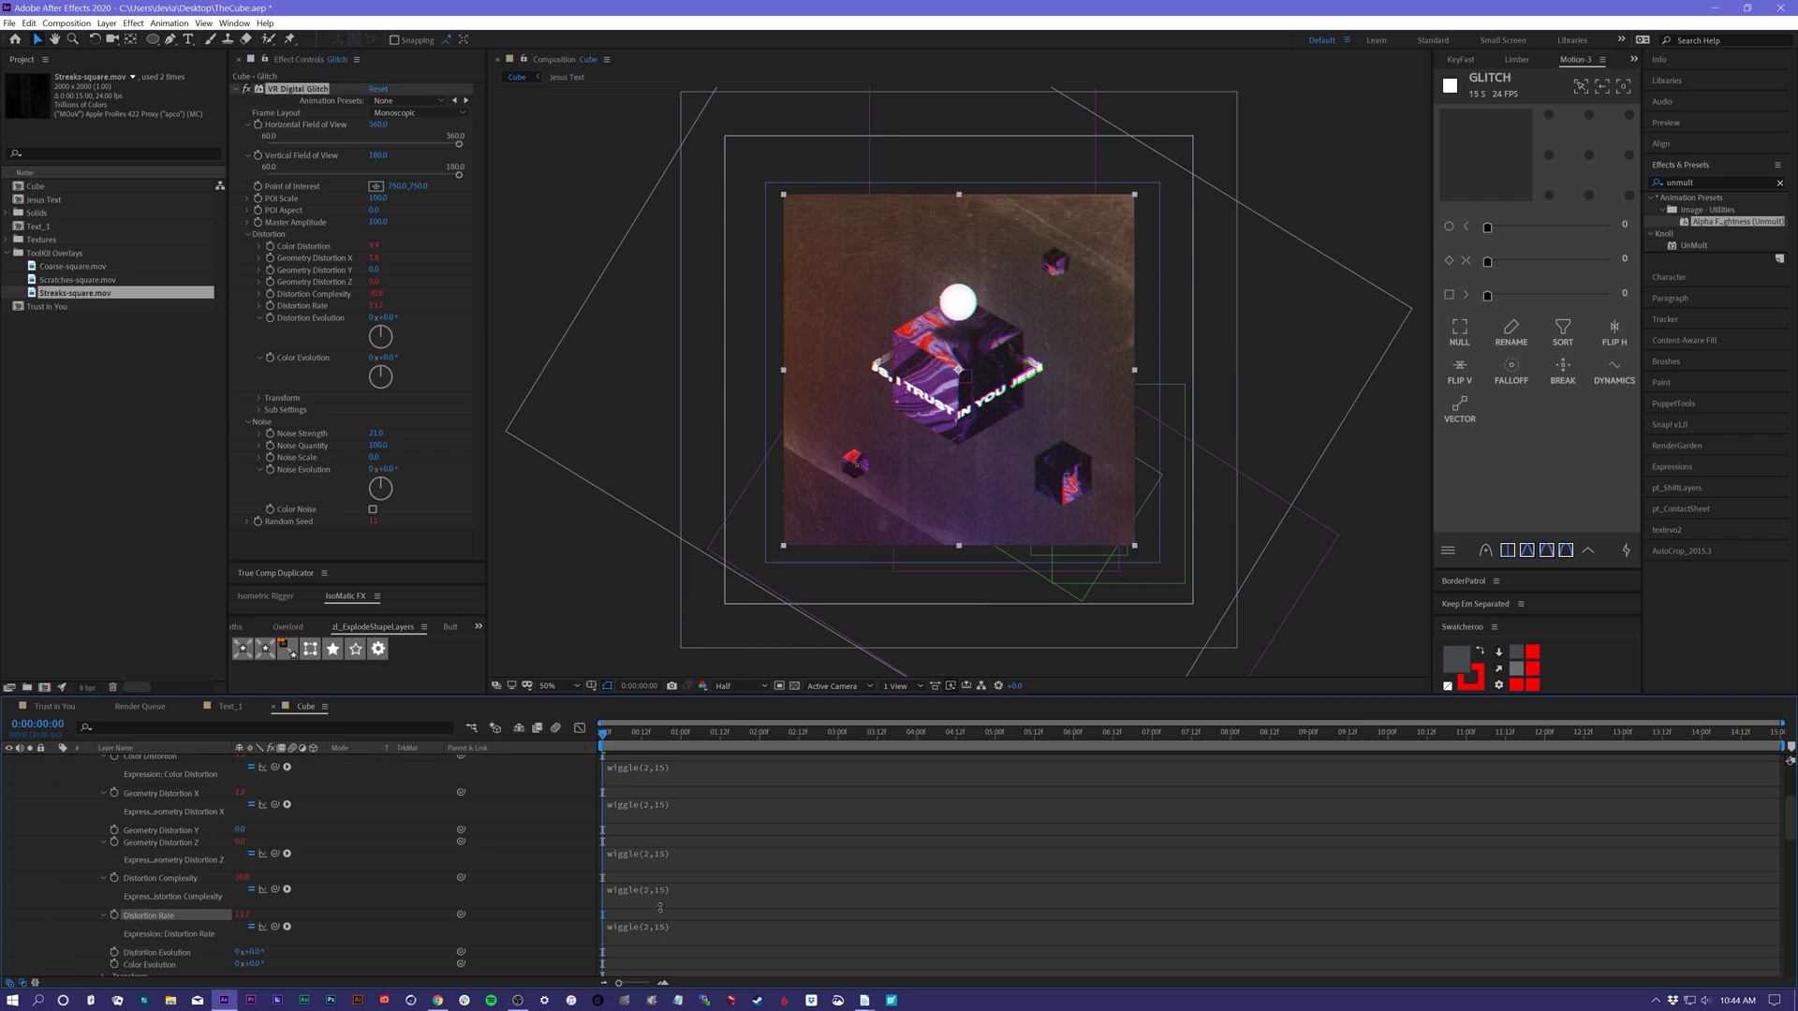
- Scrub back to the first frame and preview the animated glitch
click(634, 740)
drag(662, 740, 565, 765)
key(space)
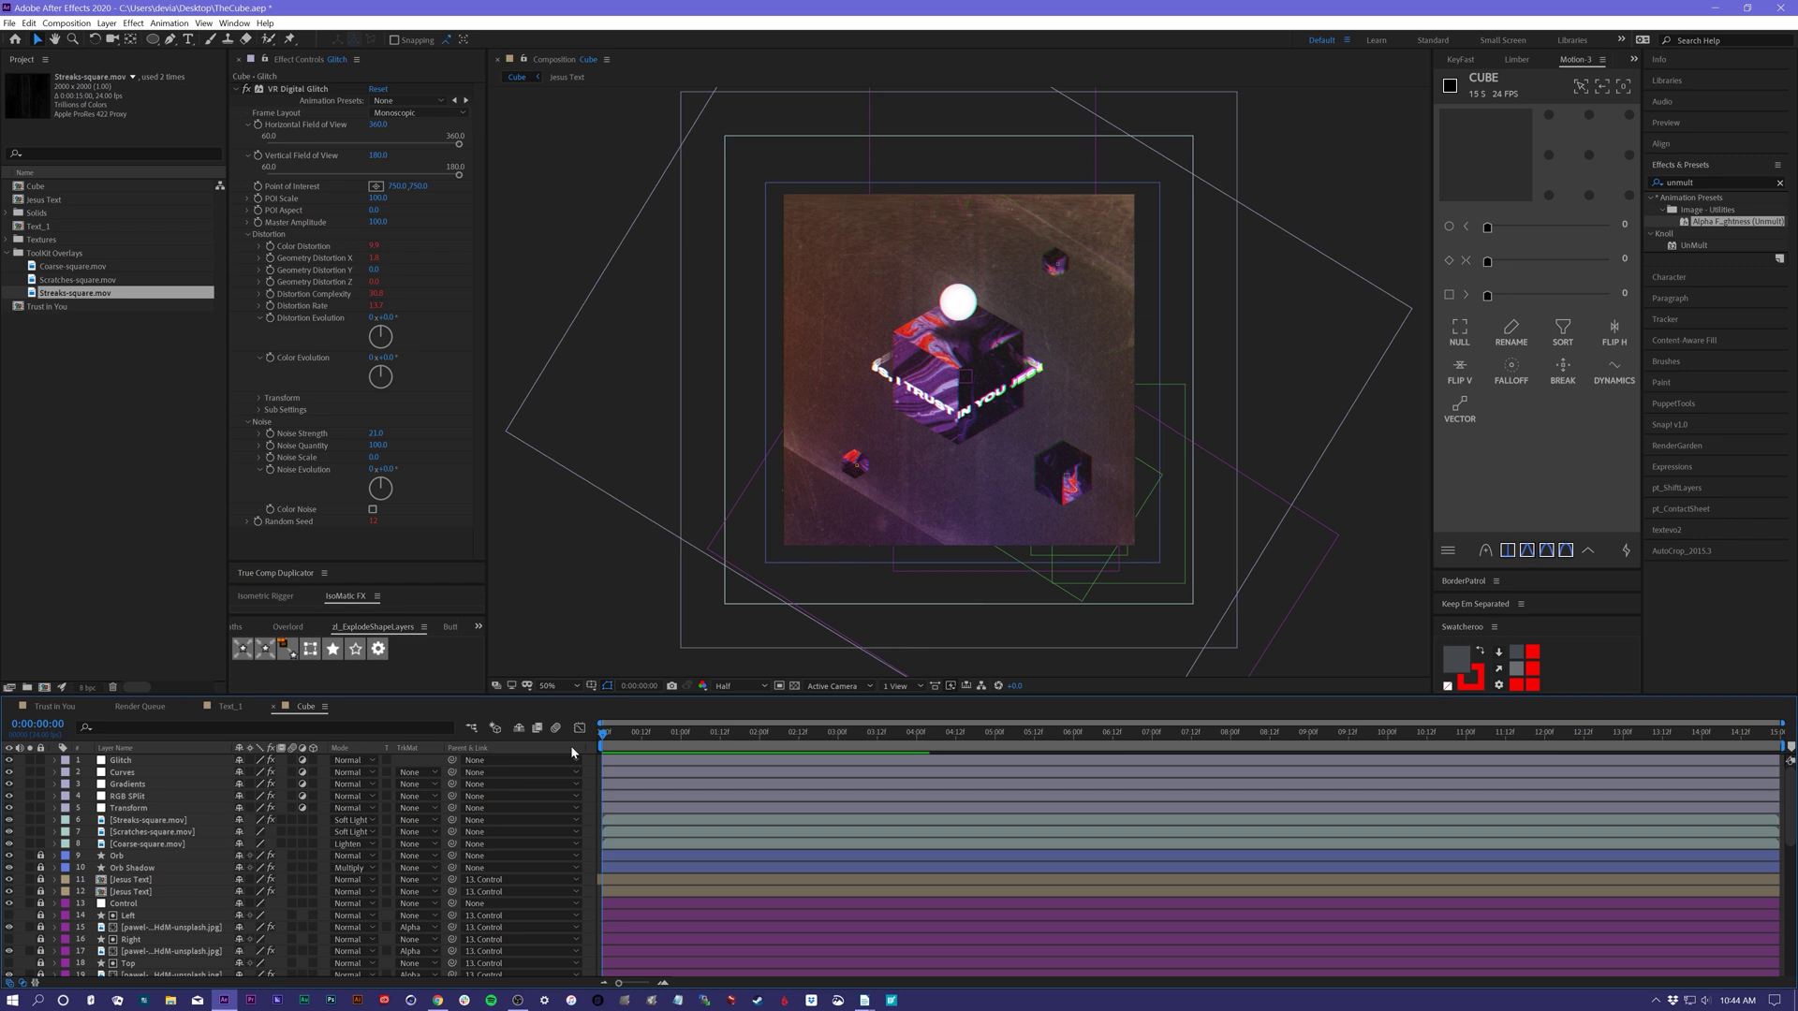
- Add a new adjustment layer above Glitch and name it Posterize Time
key(ctrl+alt+y)
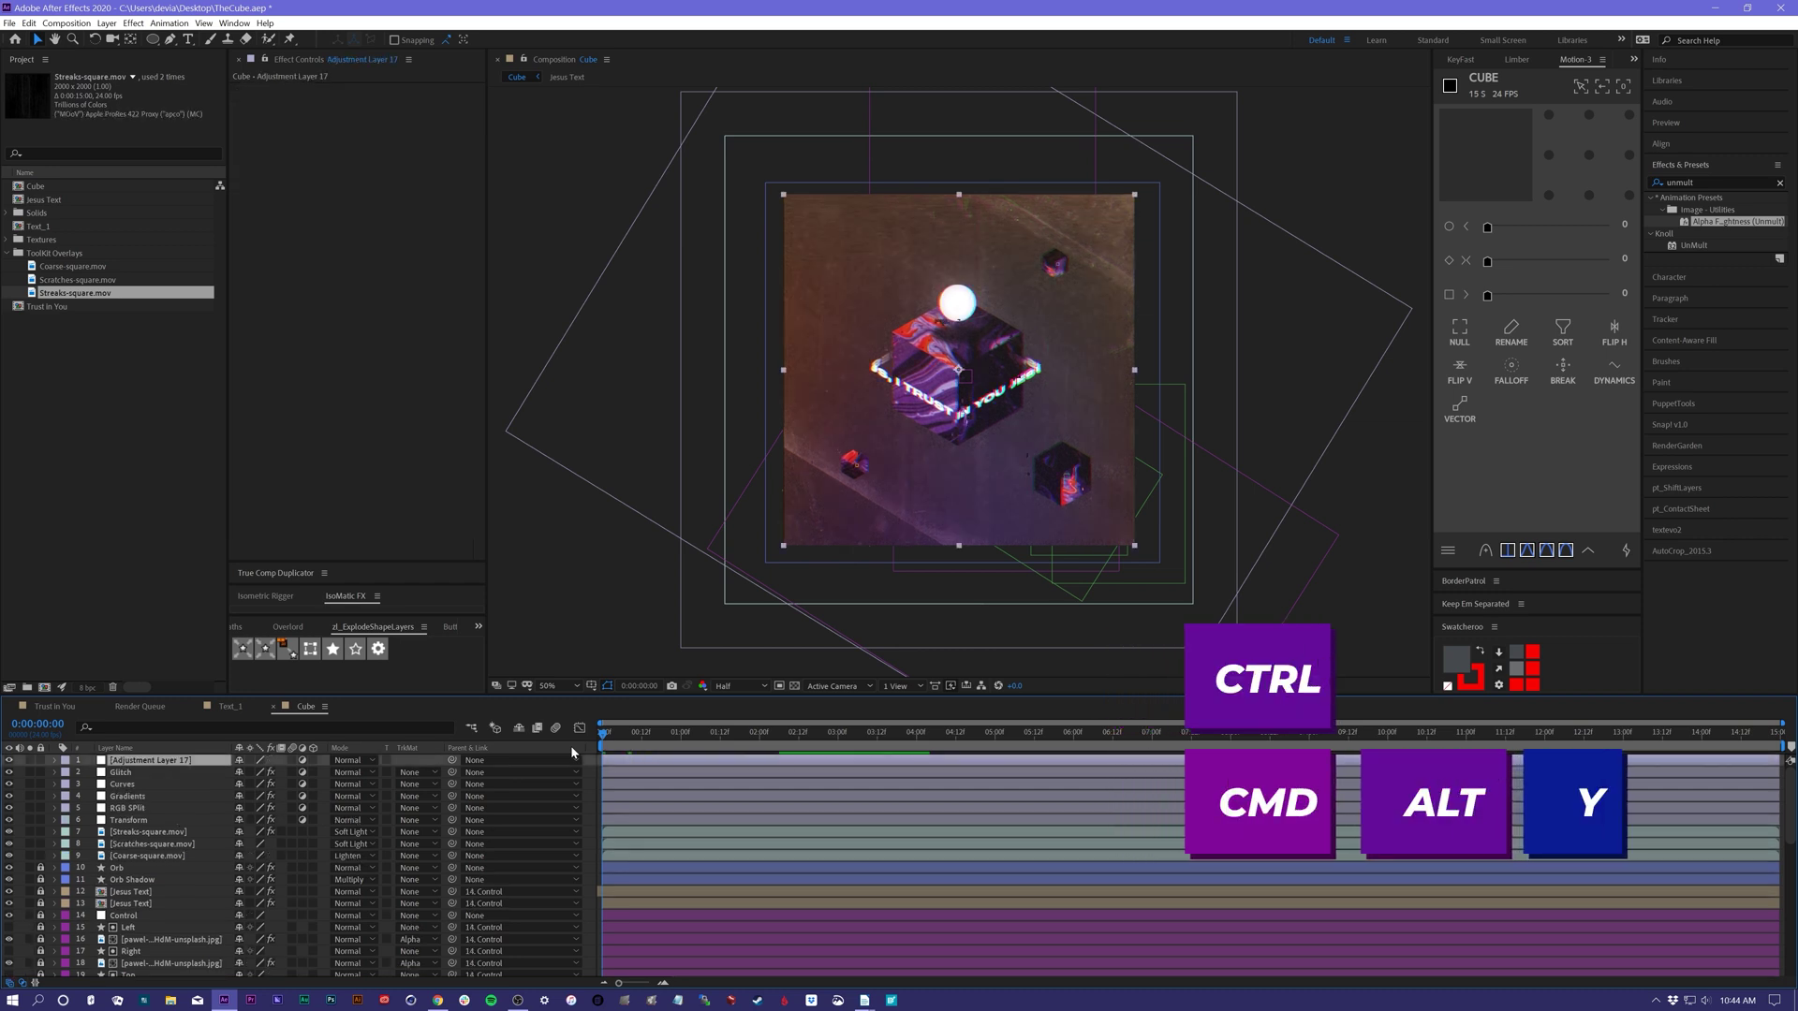
key(Return)
text(P)
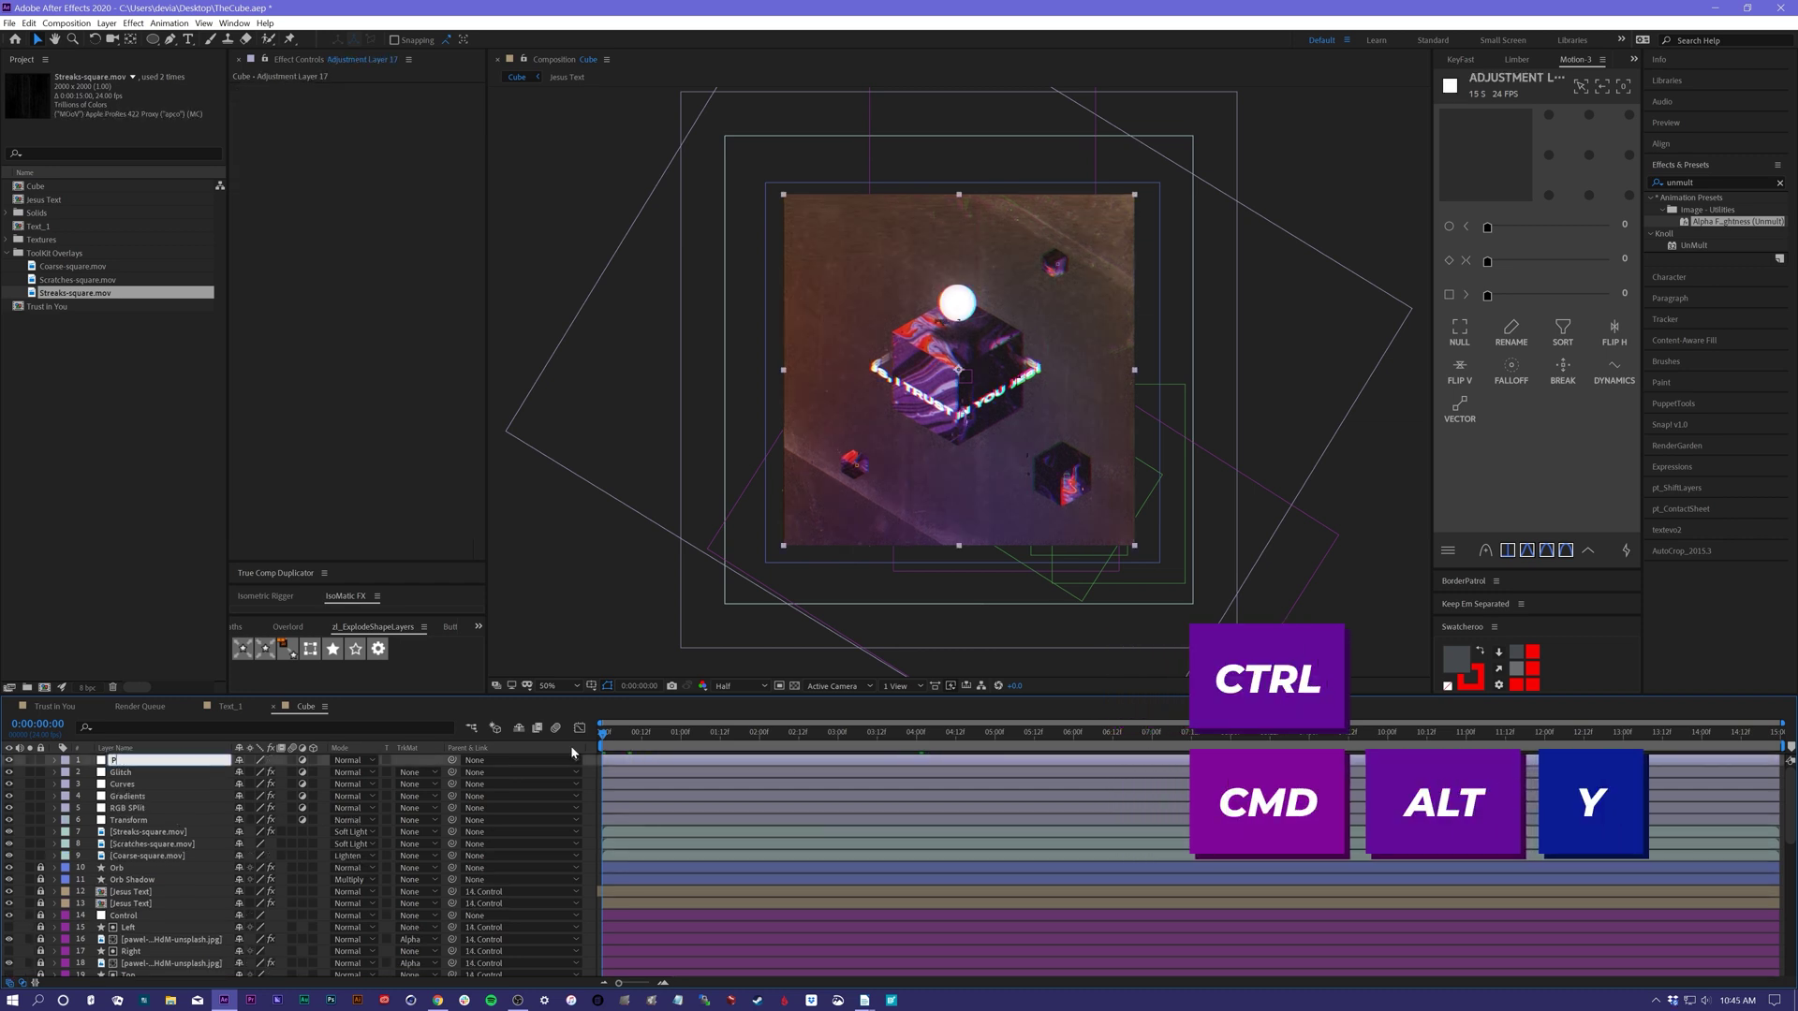
text(osterize Time)
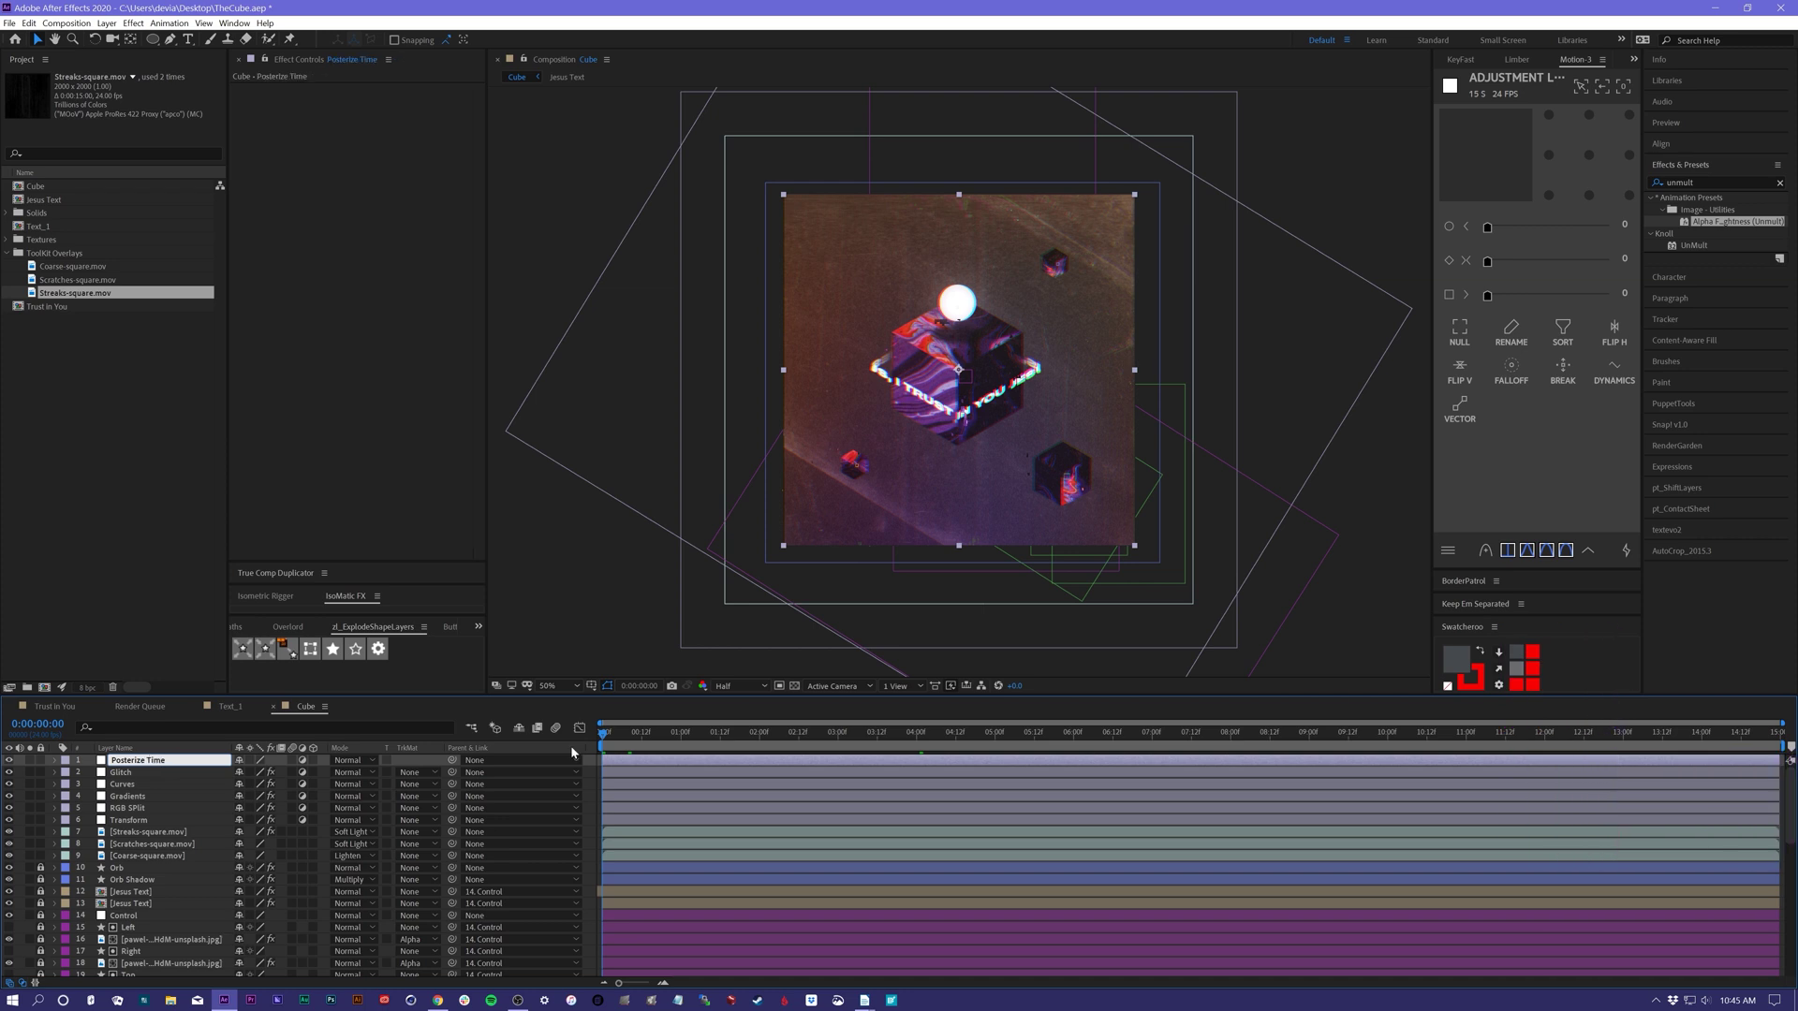
key(Return)
- Apply the Posterize Time effect to the new adjustment layer and set its frame rate to 12
click(133, 23)
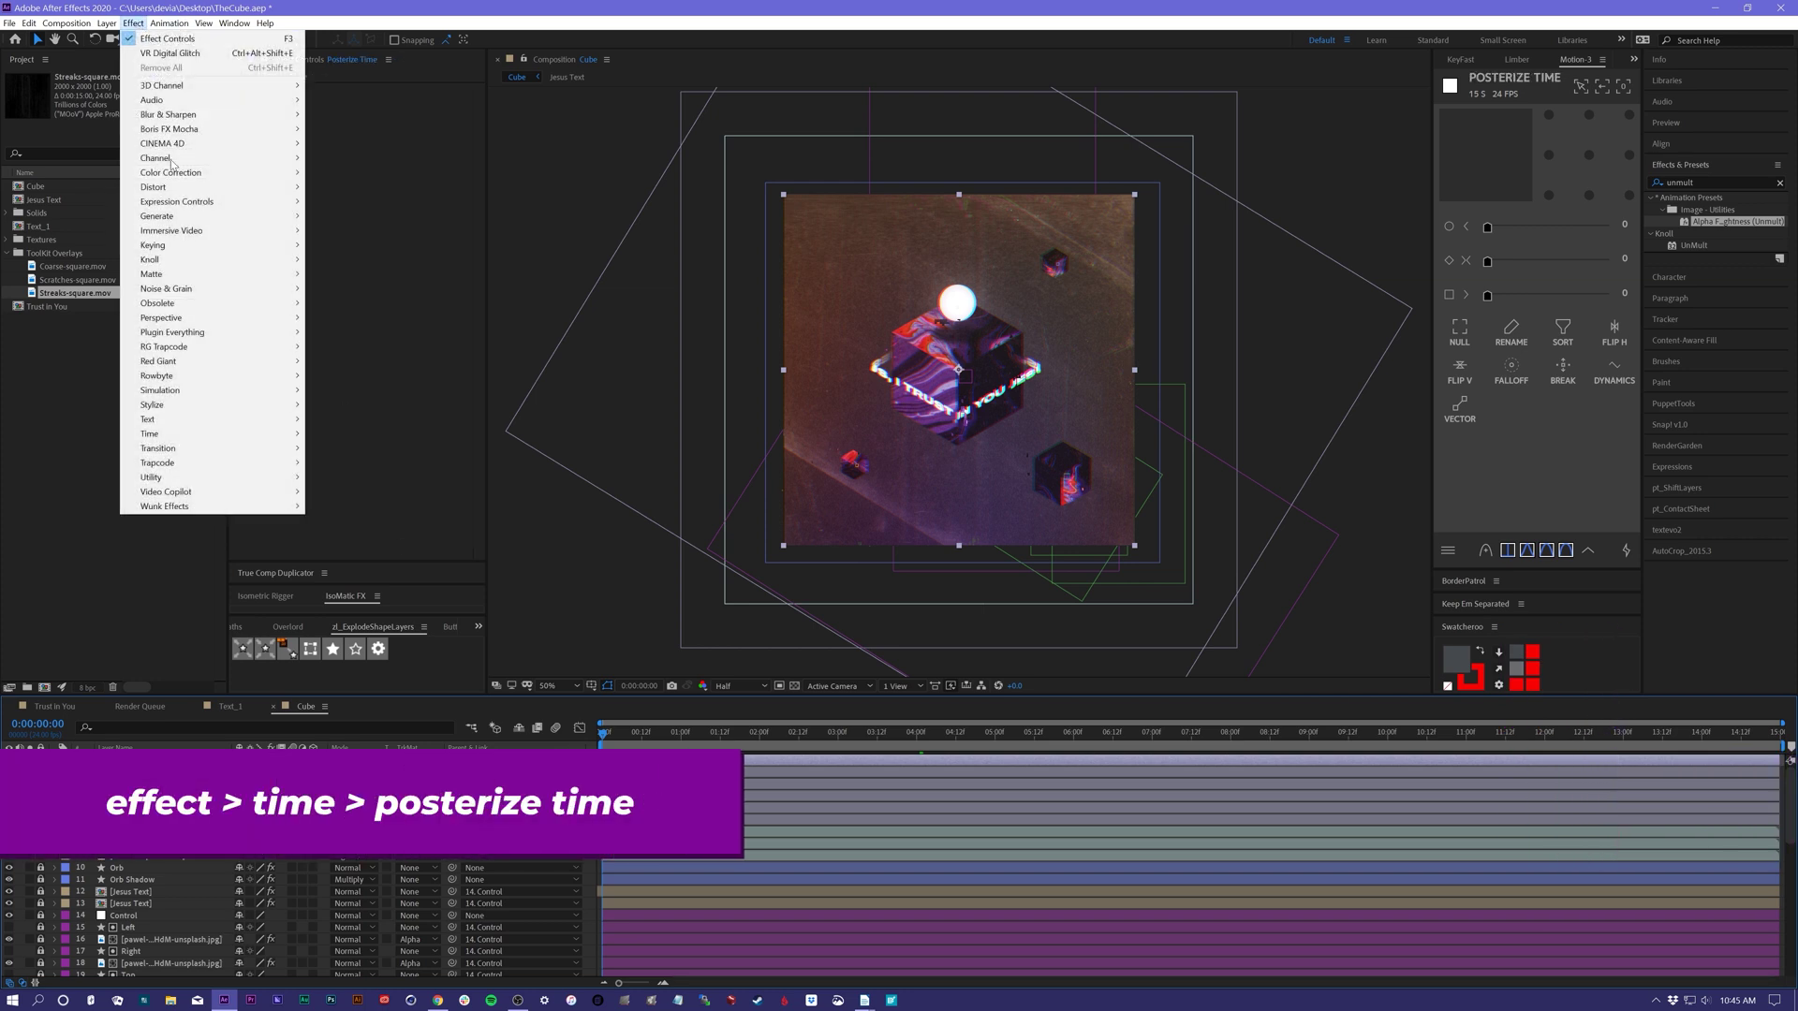
mouse_move(182, 435)
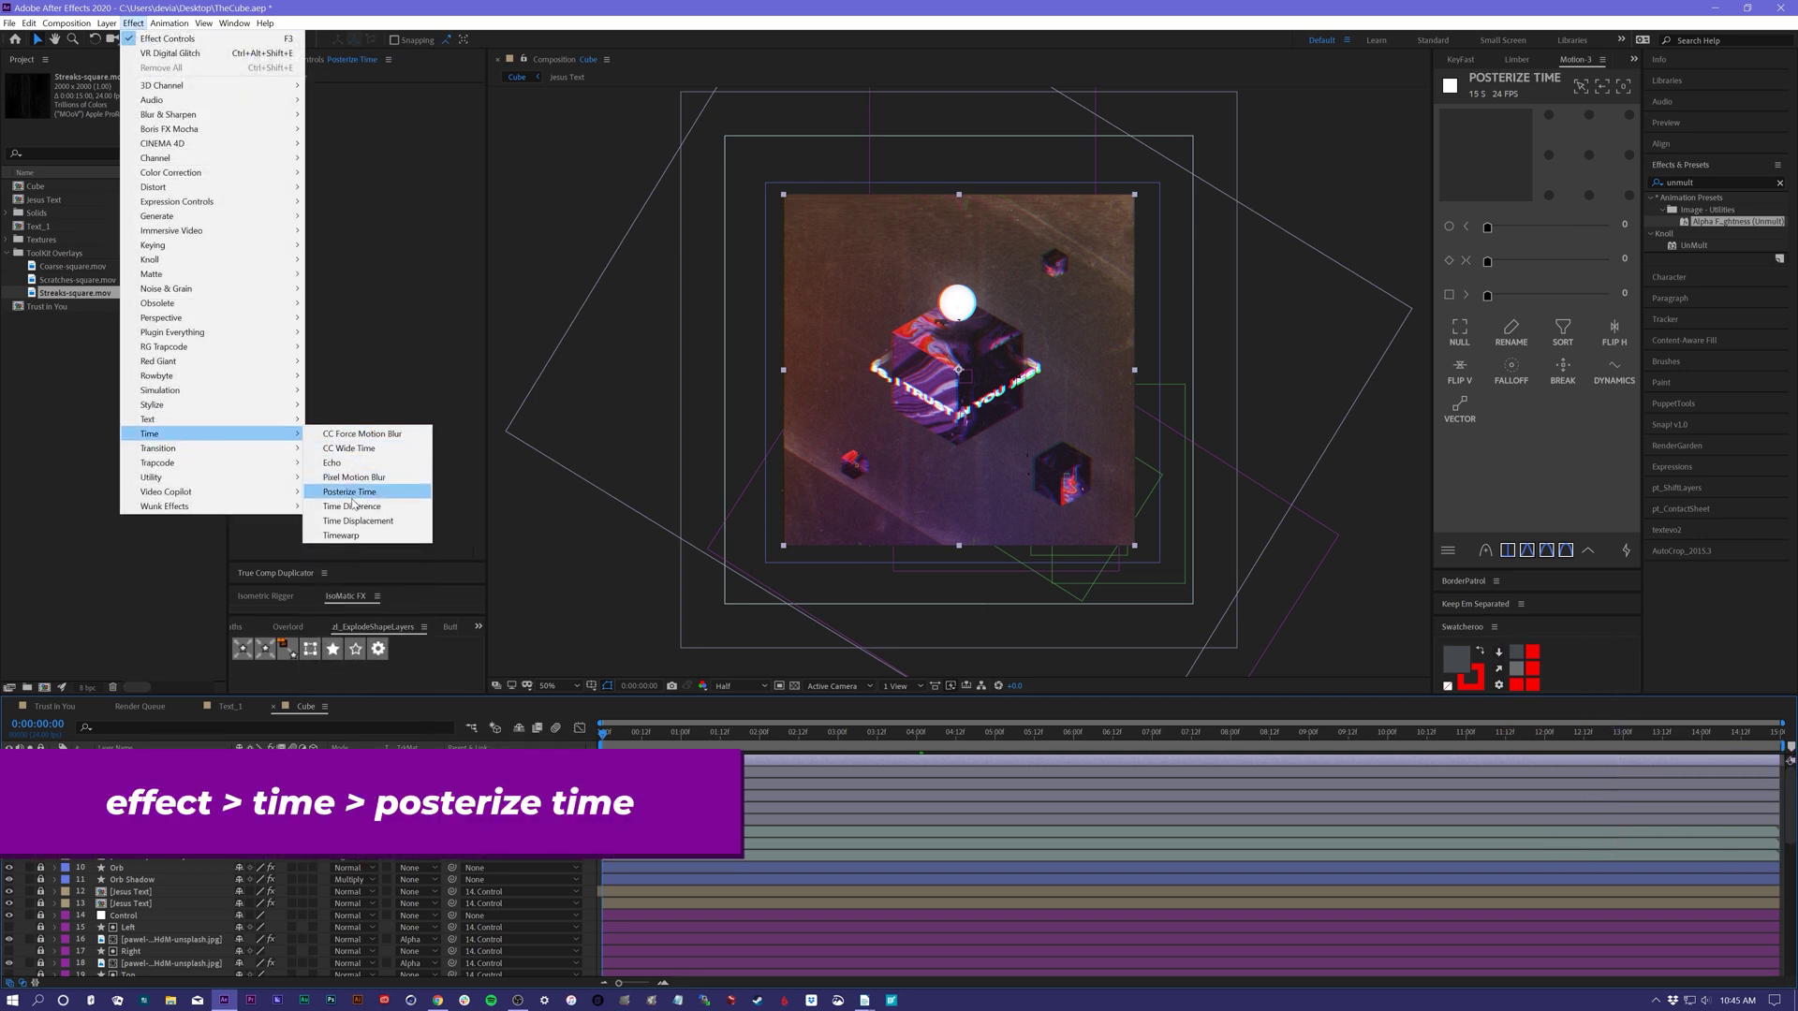
click(349, 493)
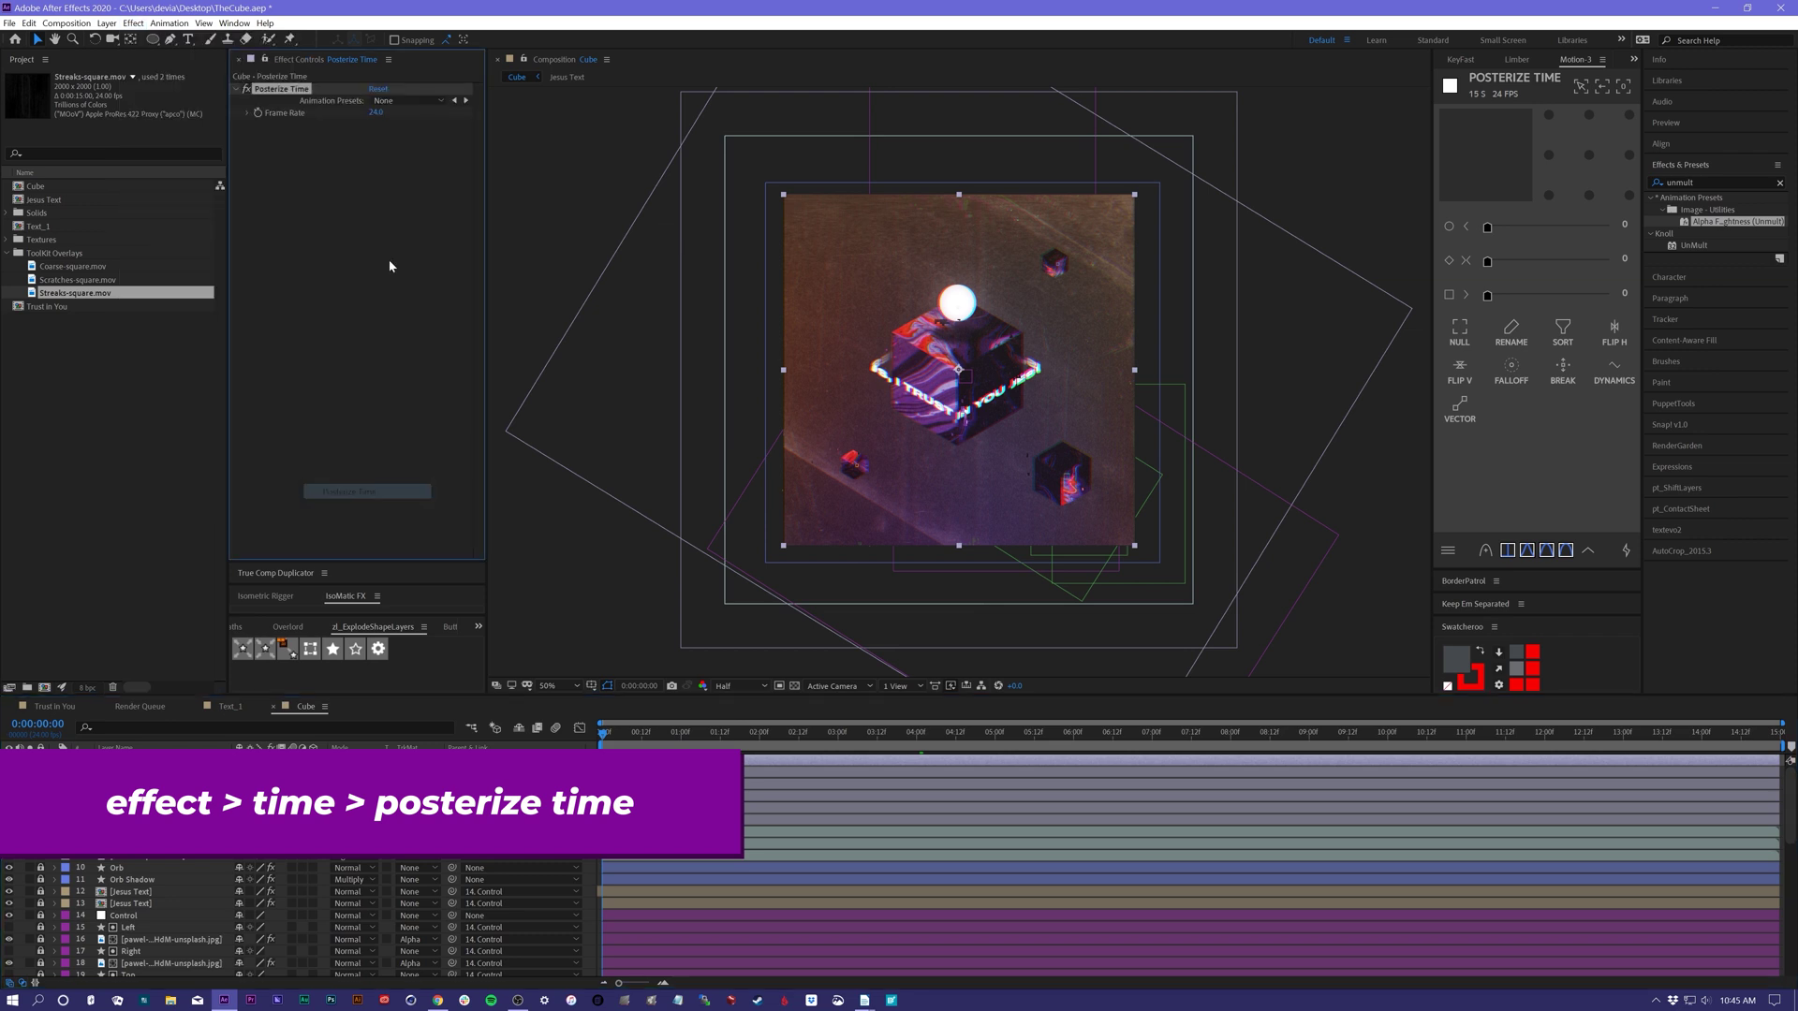
click(377, 112)
text(12)
key(Return)
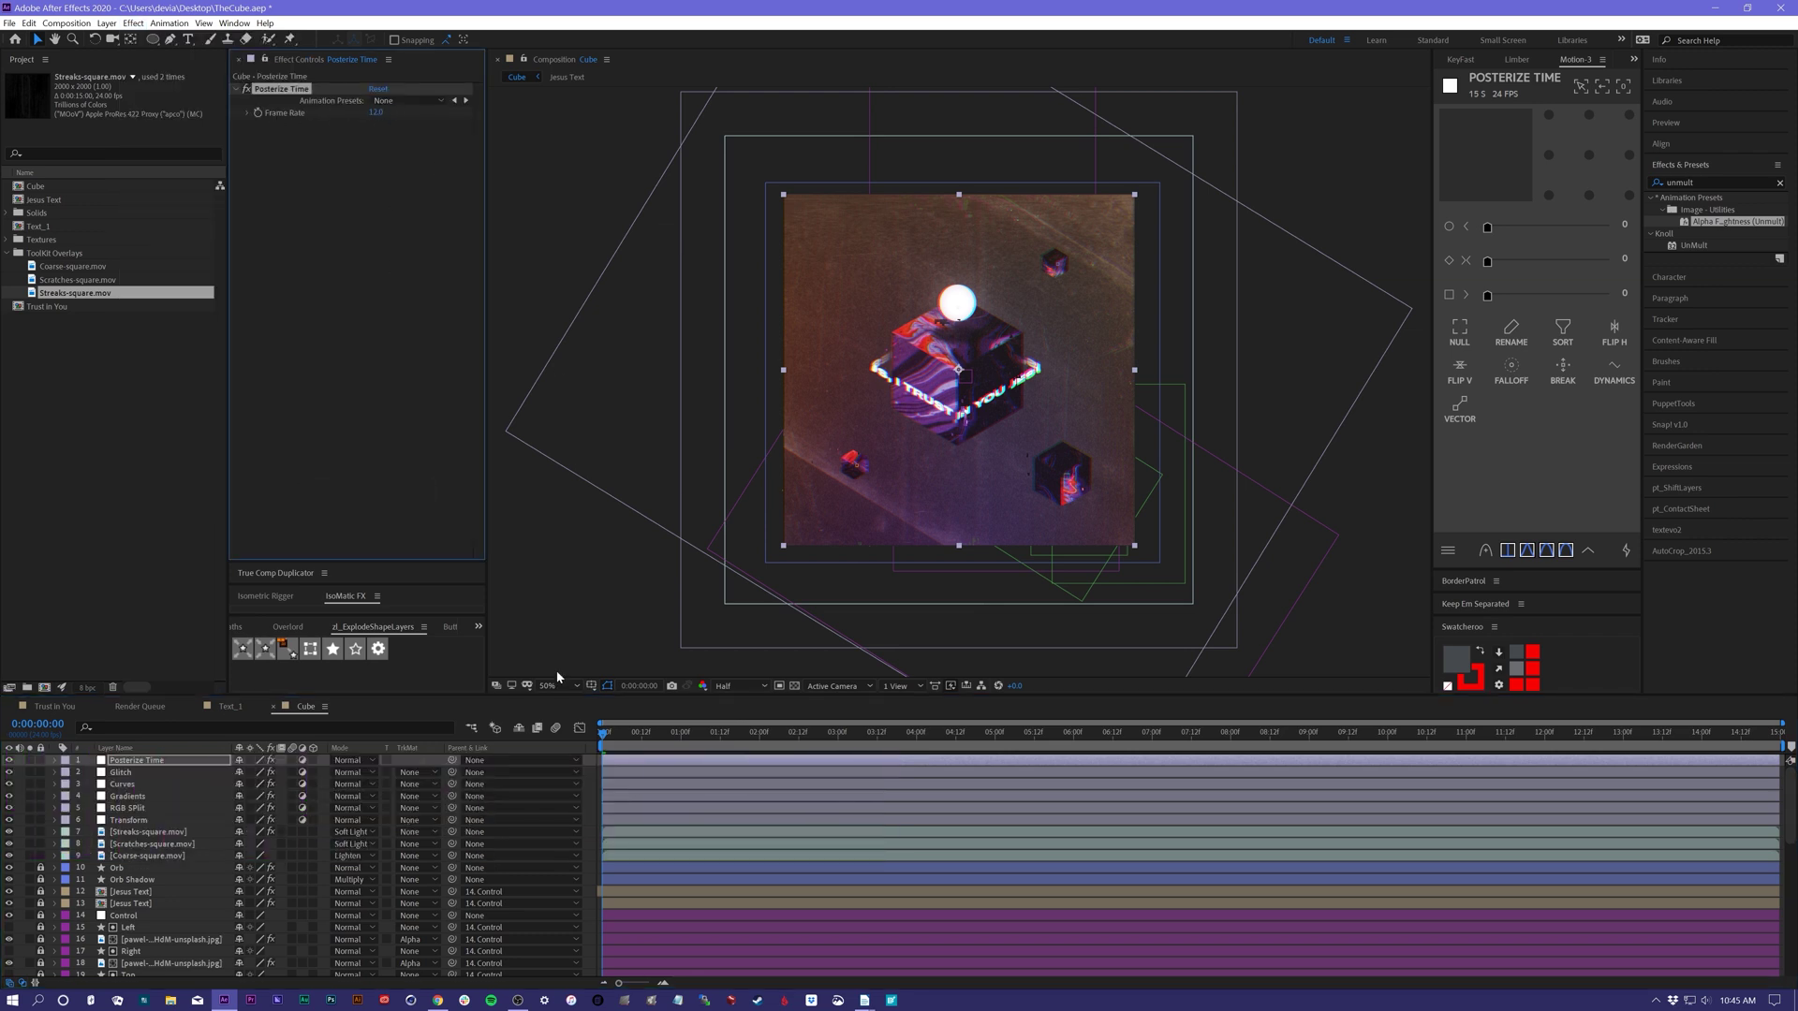
- Preview the posterized composition from the first frame and return to the start
click(589, 829)
key(space)
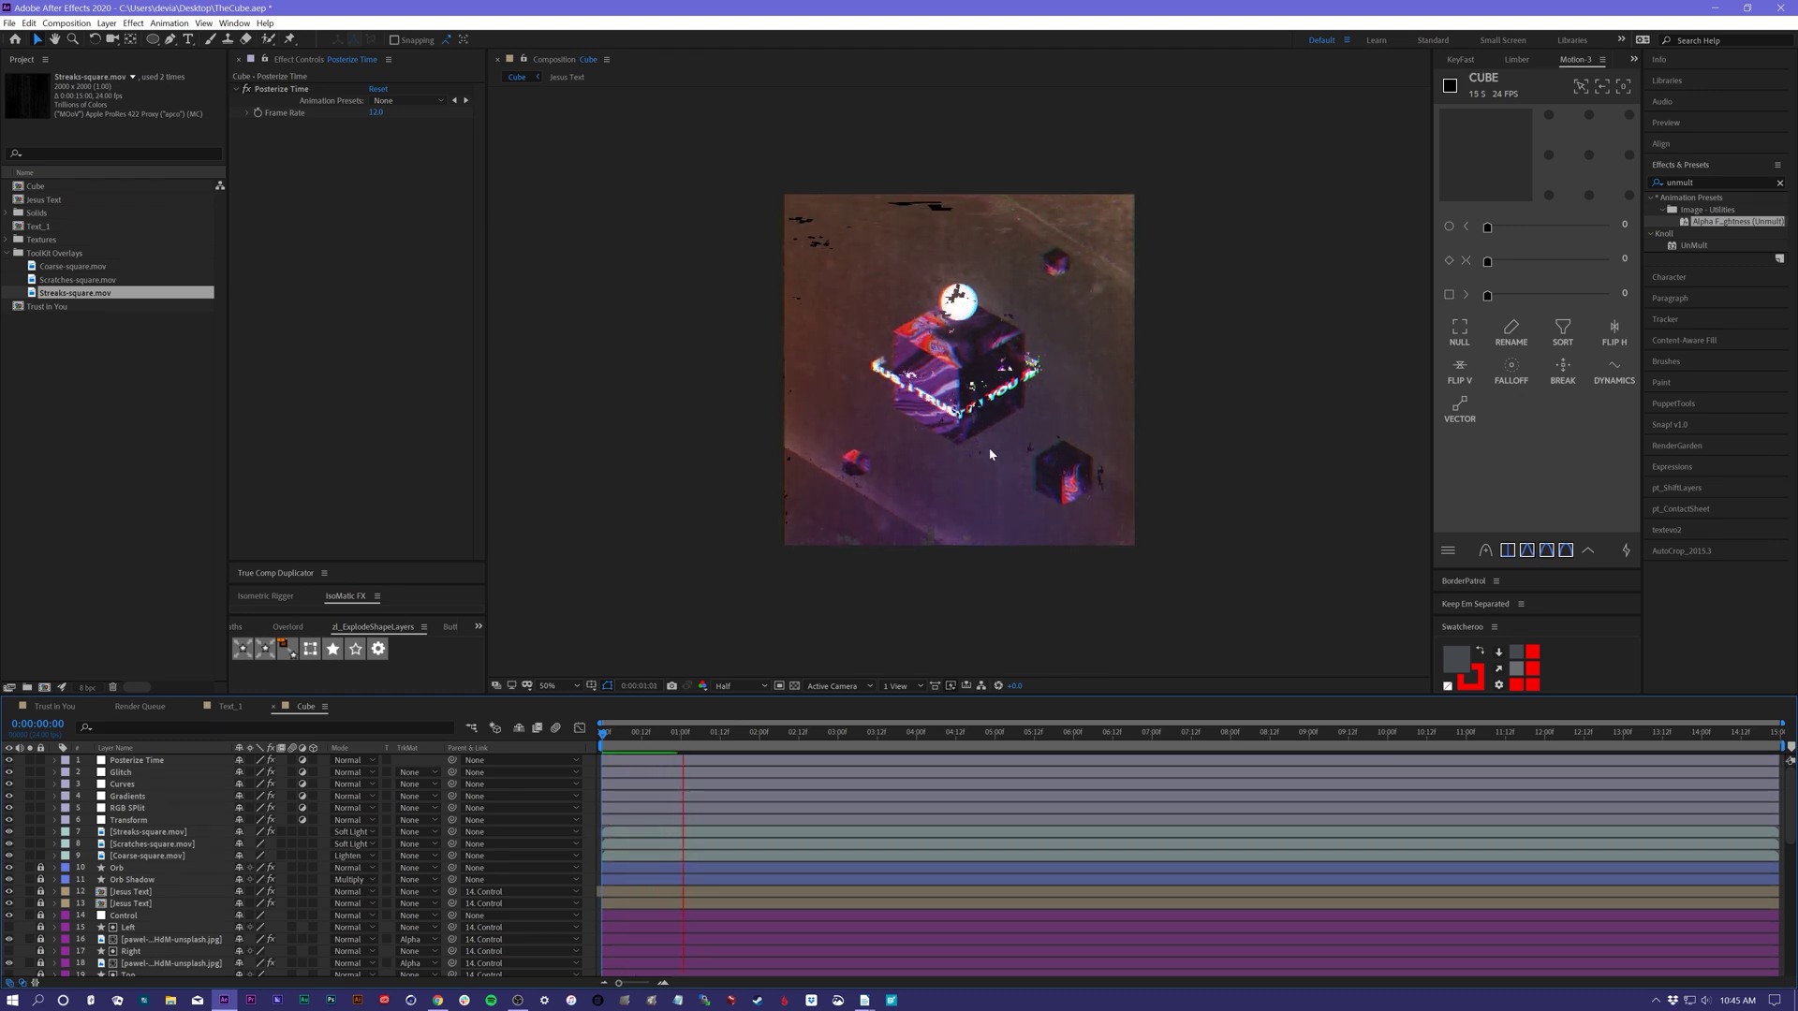
key(space)
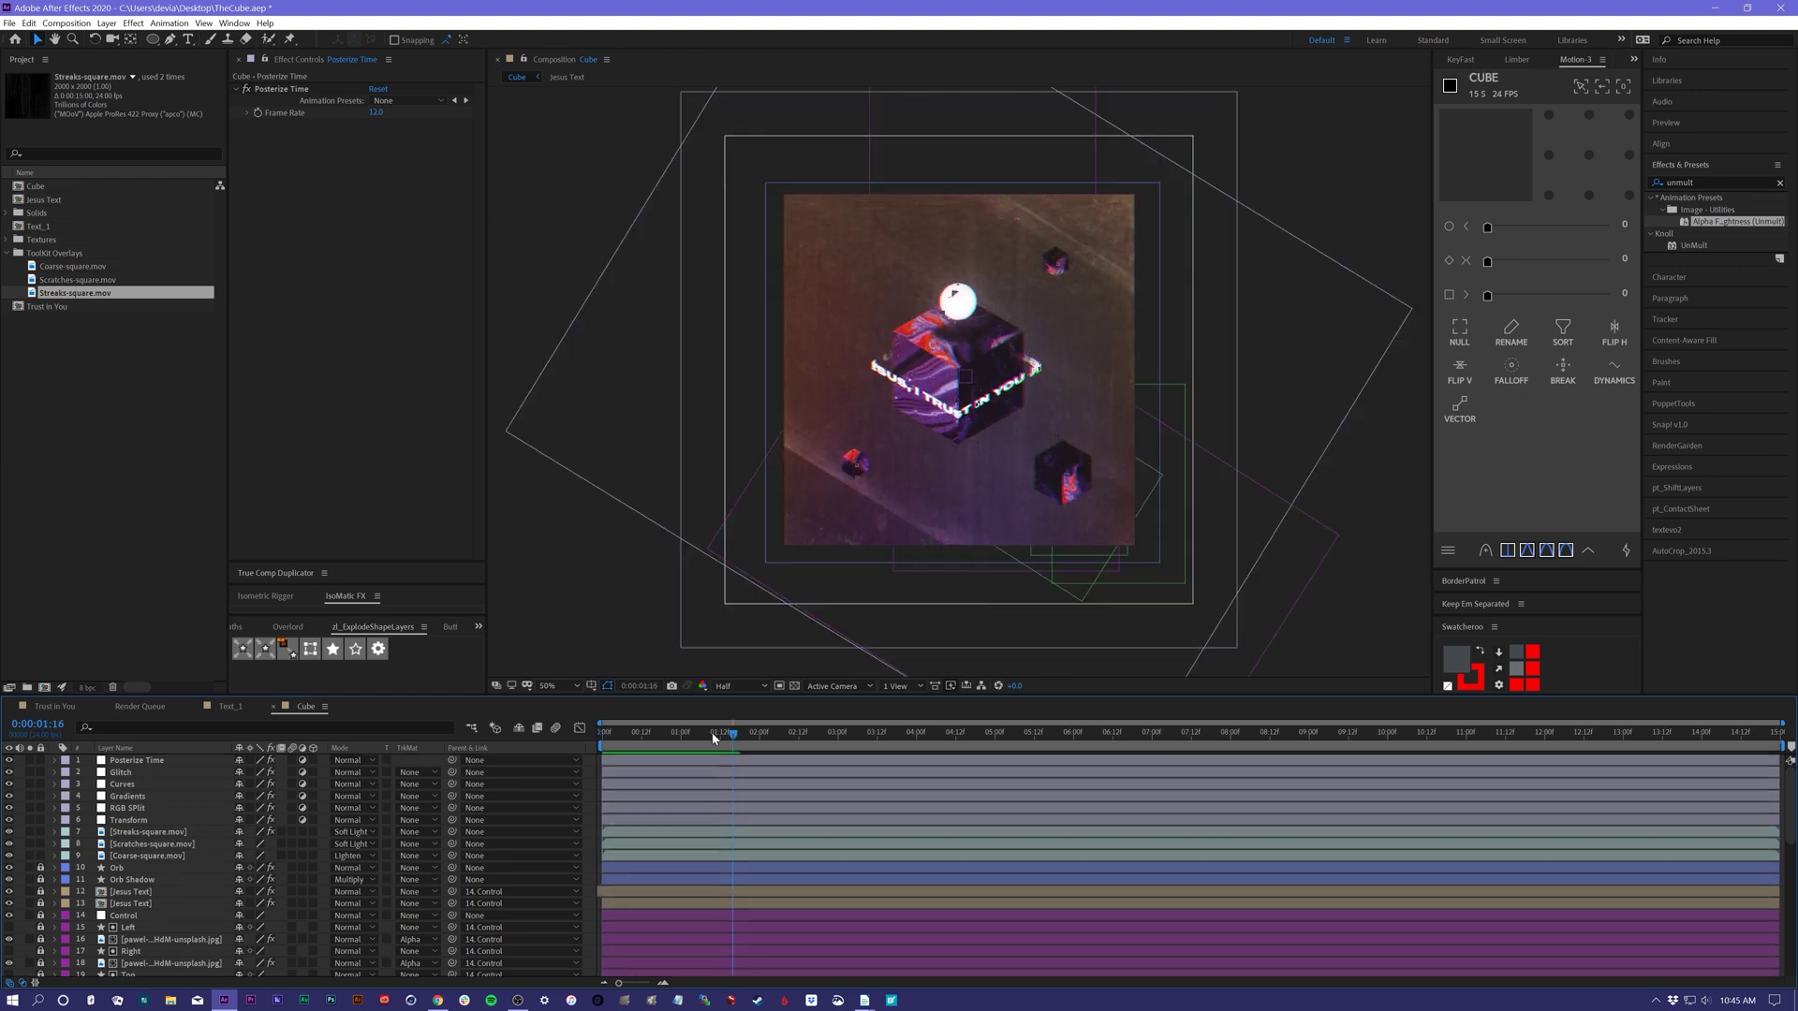
drag(713, 736, 586, 755)
key(space)
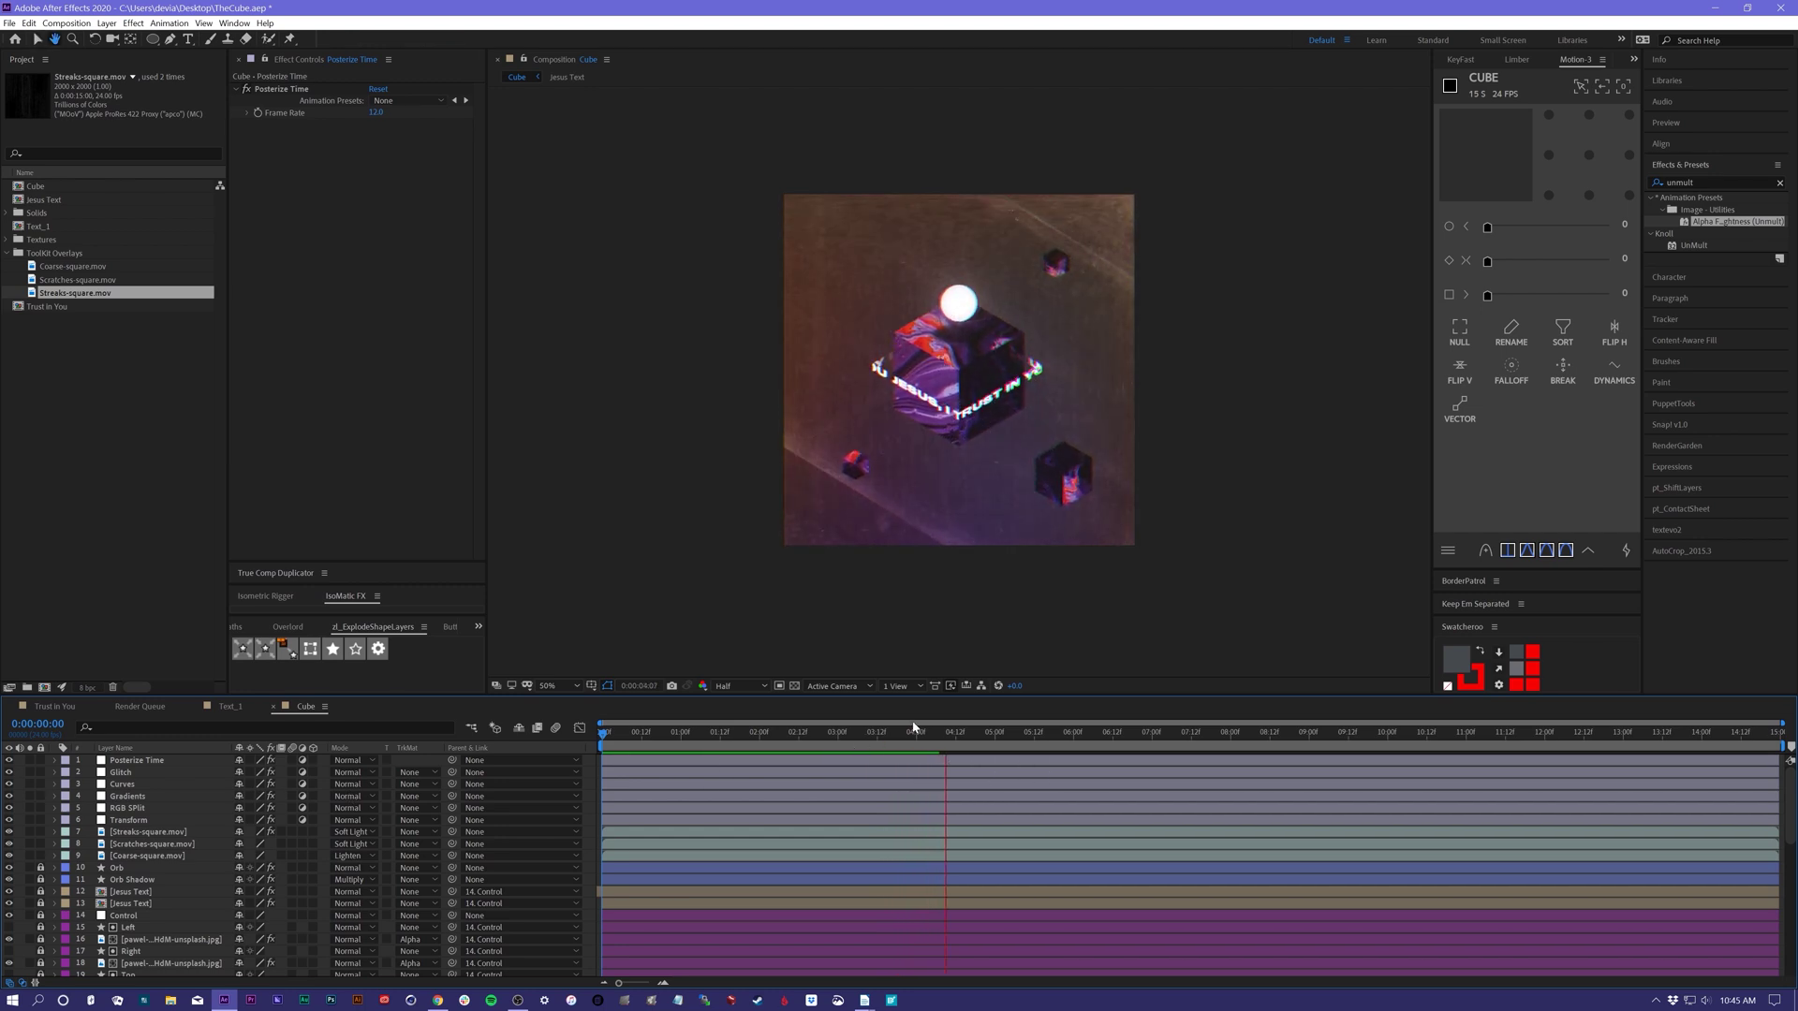
drag(913, 727, 570, 749)
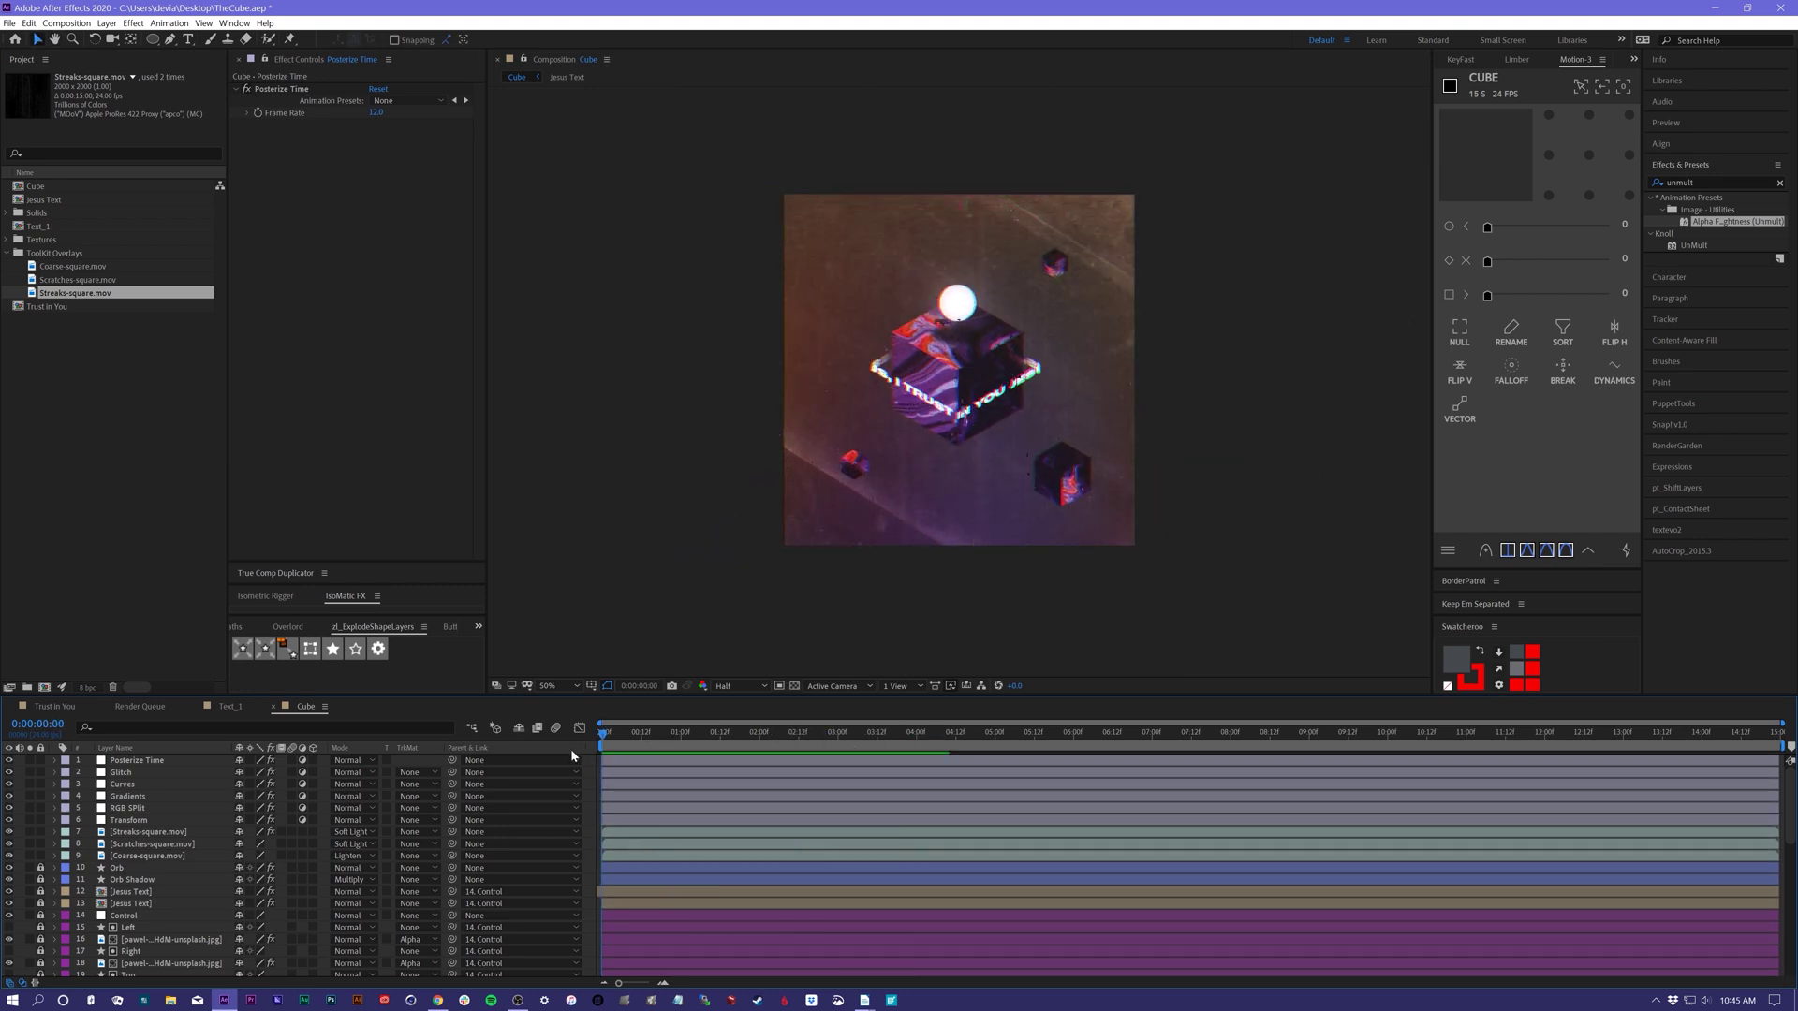
- Preview the composition from the start and near the end to check the loop, and compare it with the Trust in You composition
key(space)
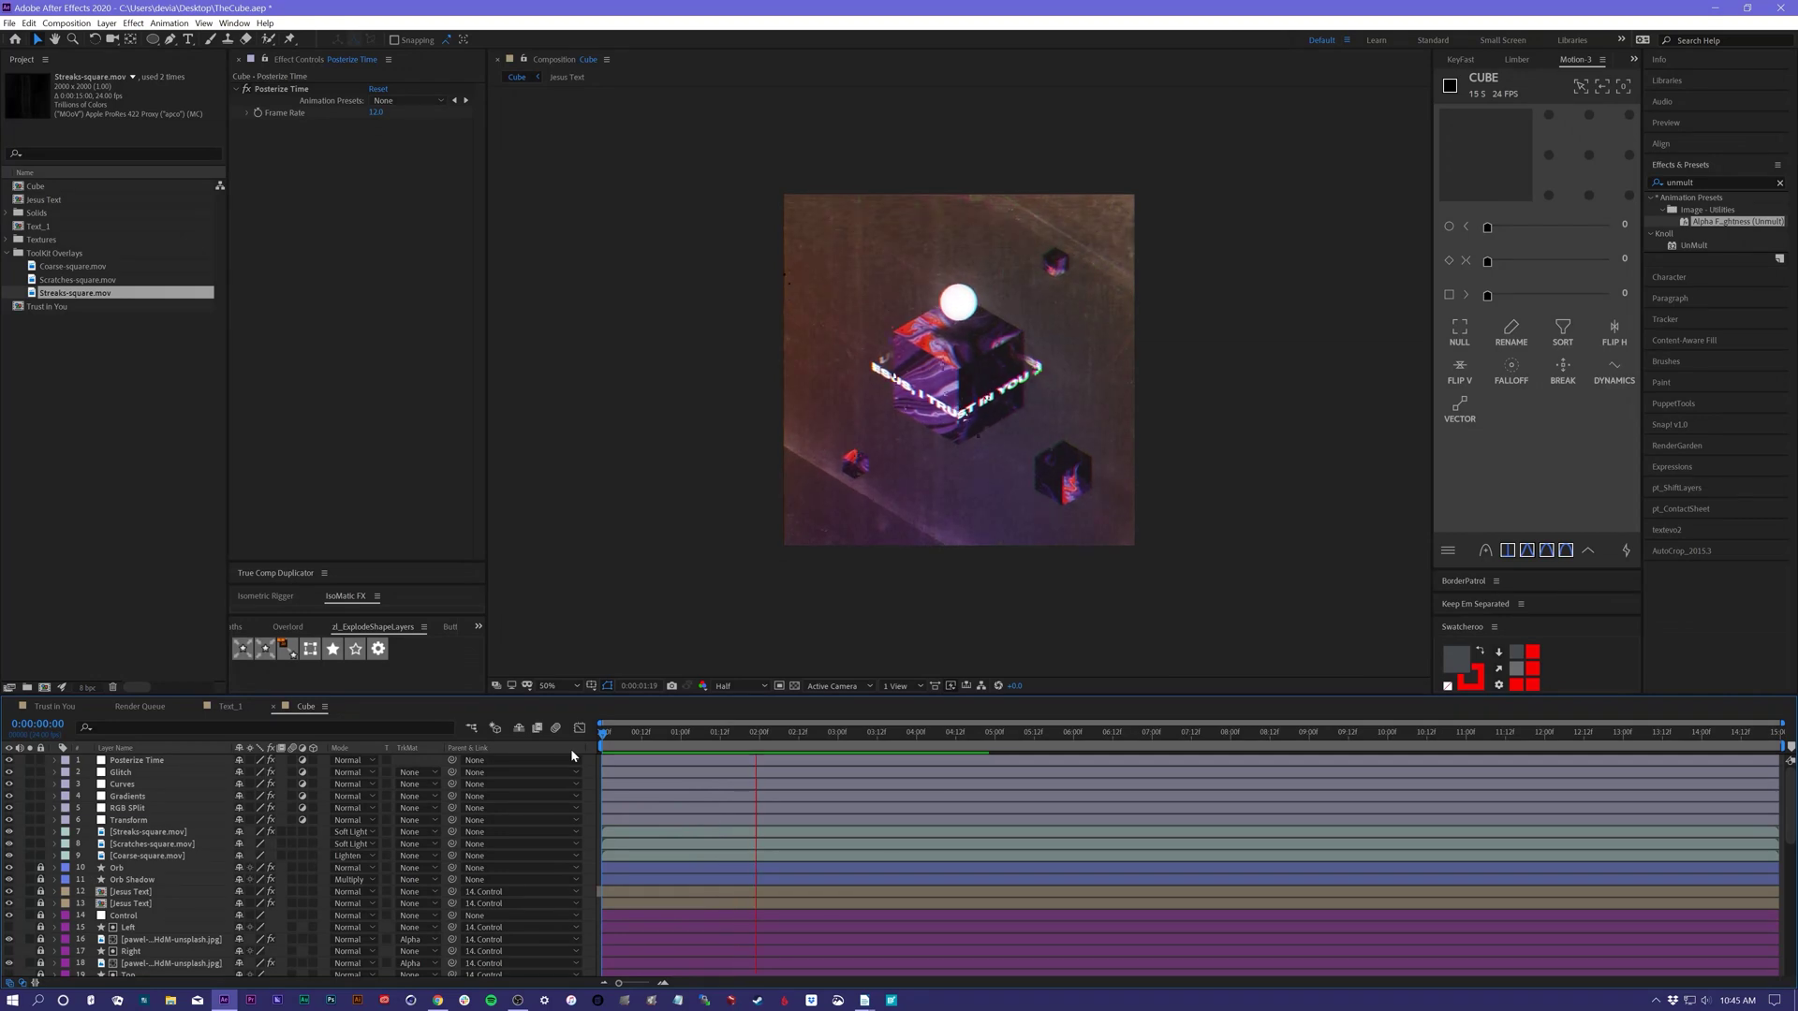
key(space)
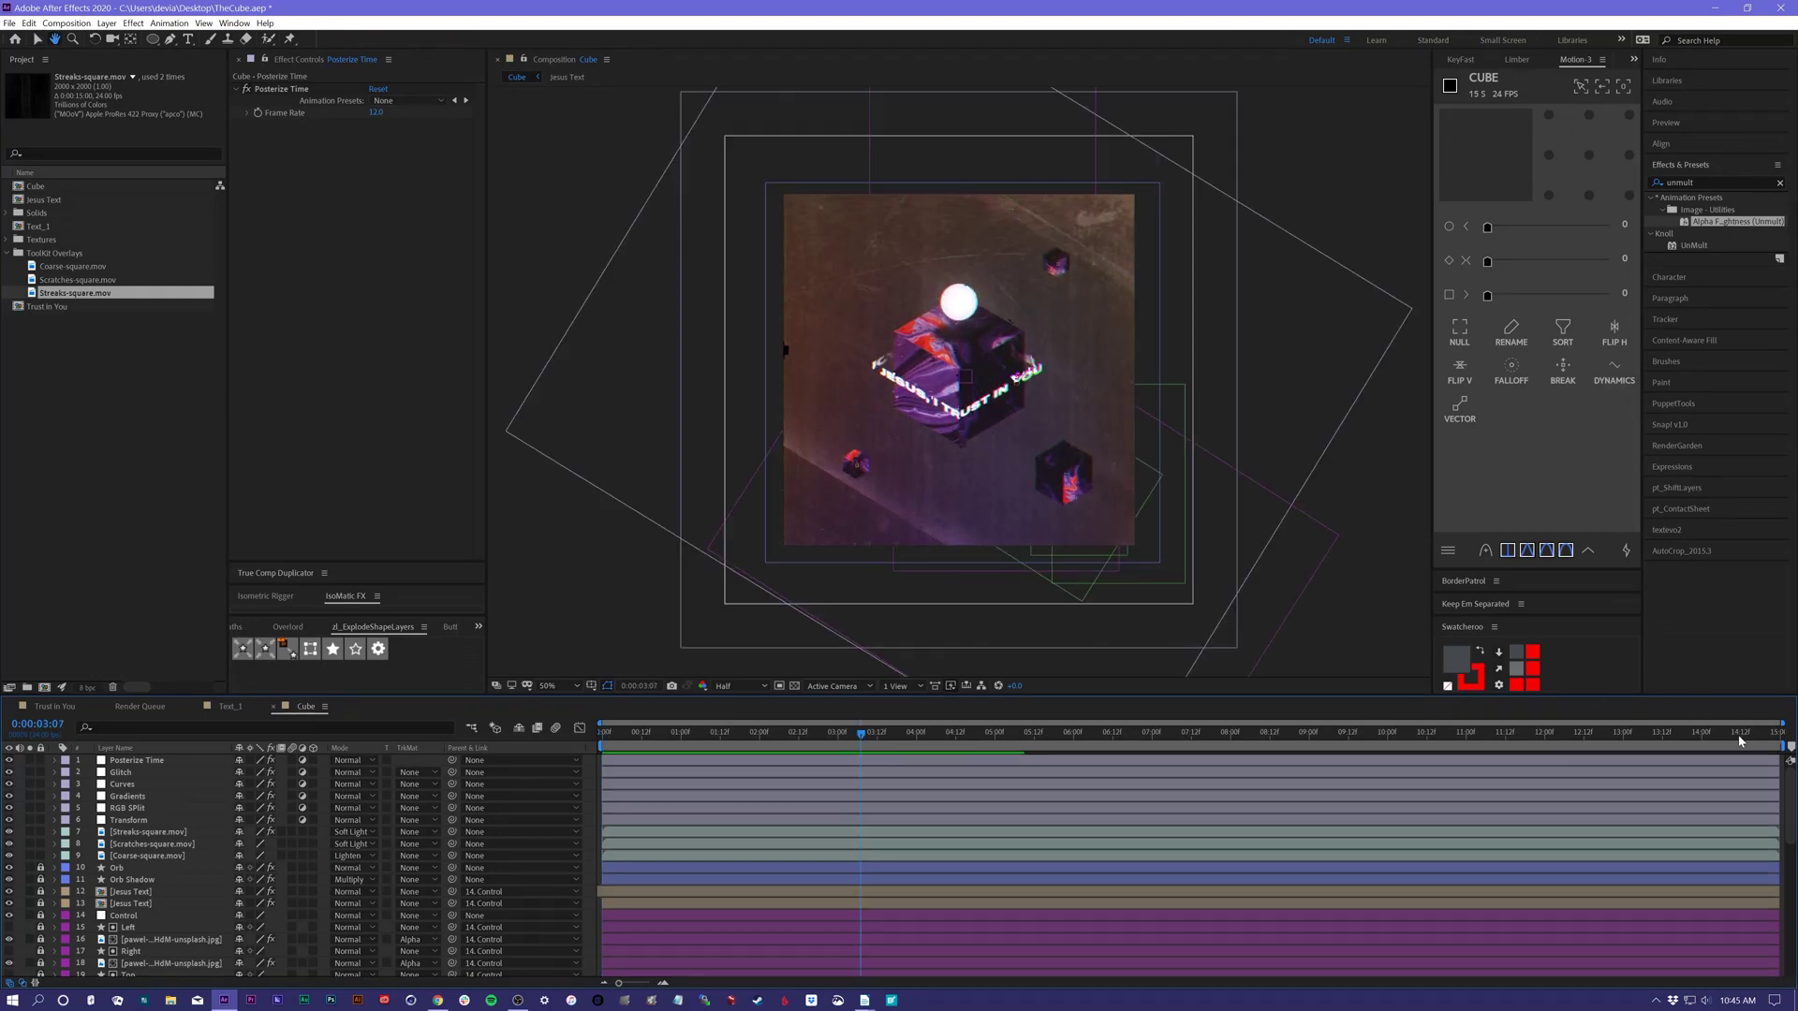
click(1739, 735)
key(space)
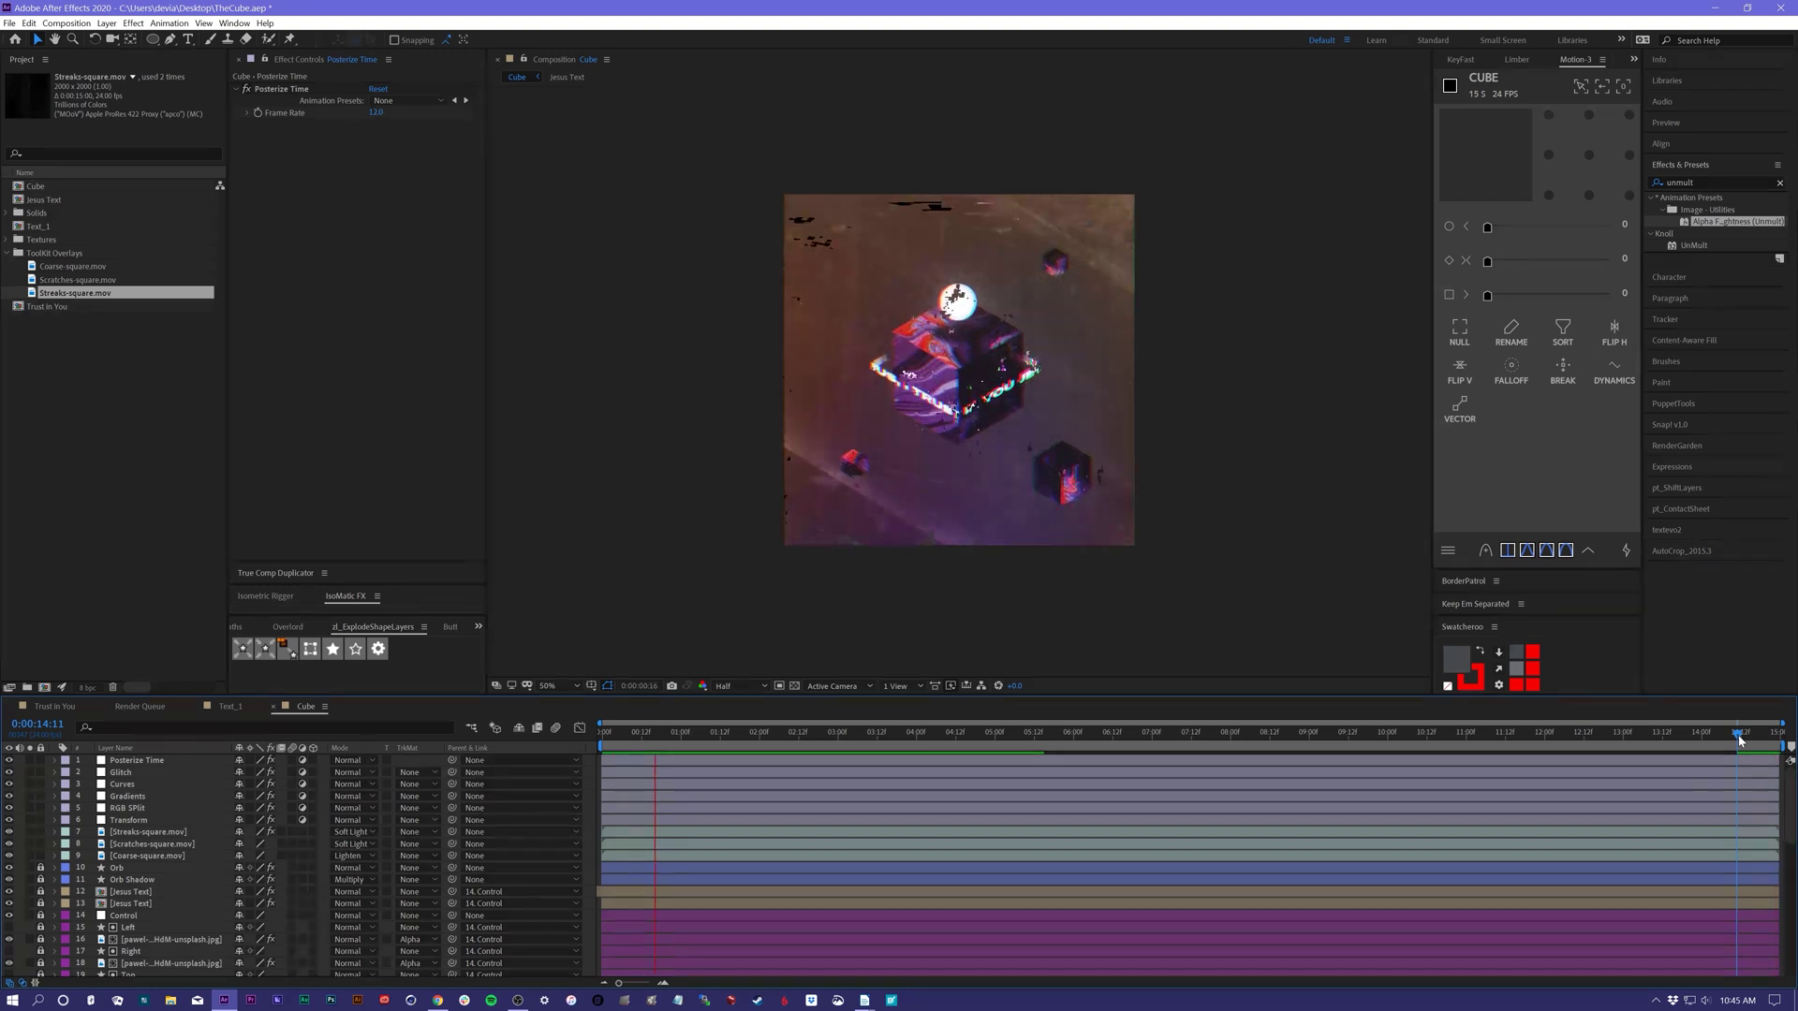
key(space)
click(1753, 738)
key(space)
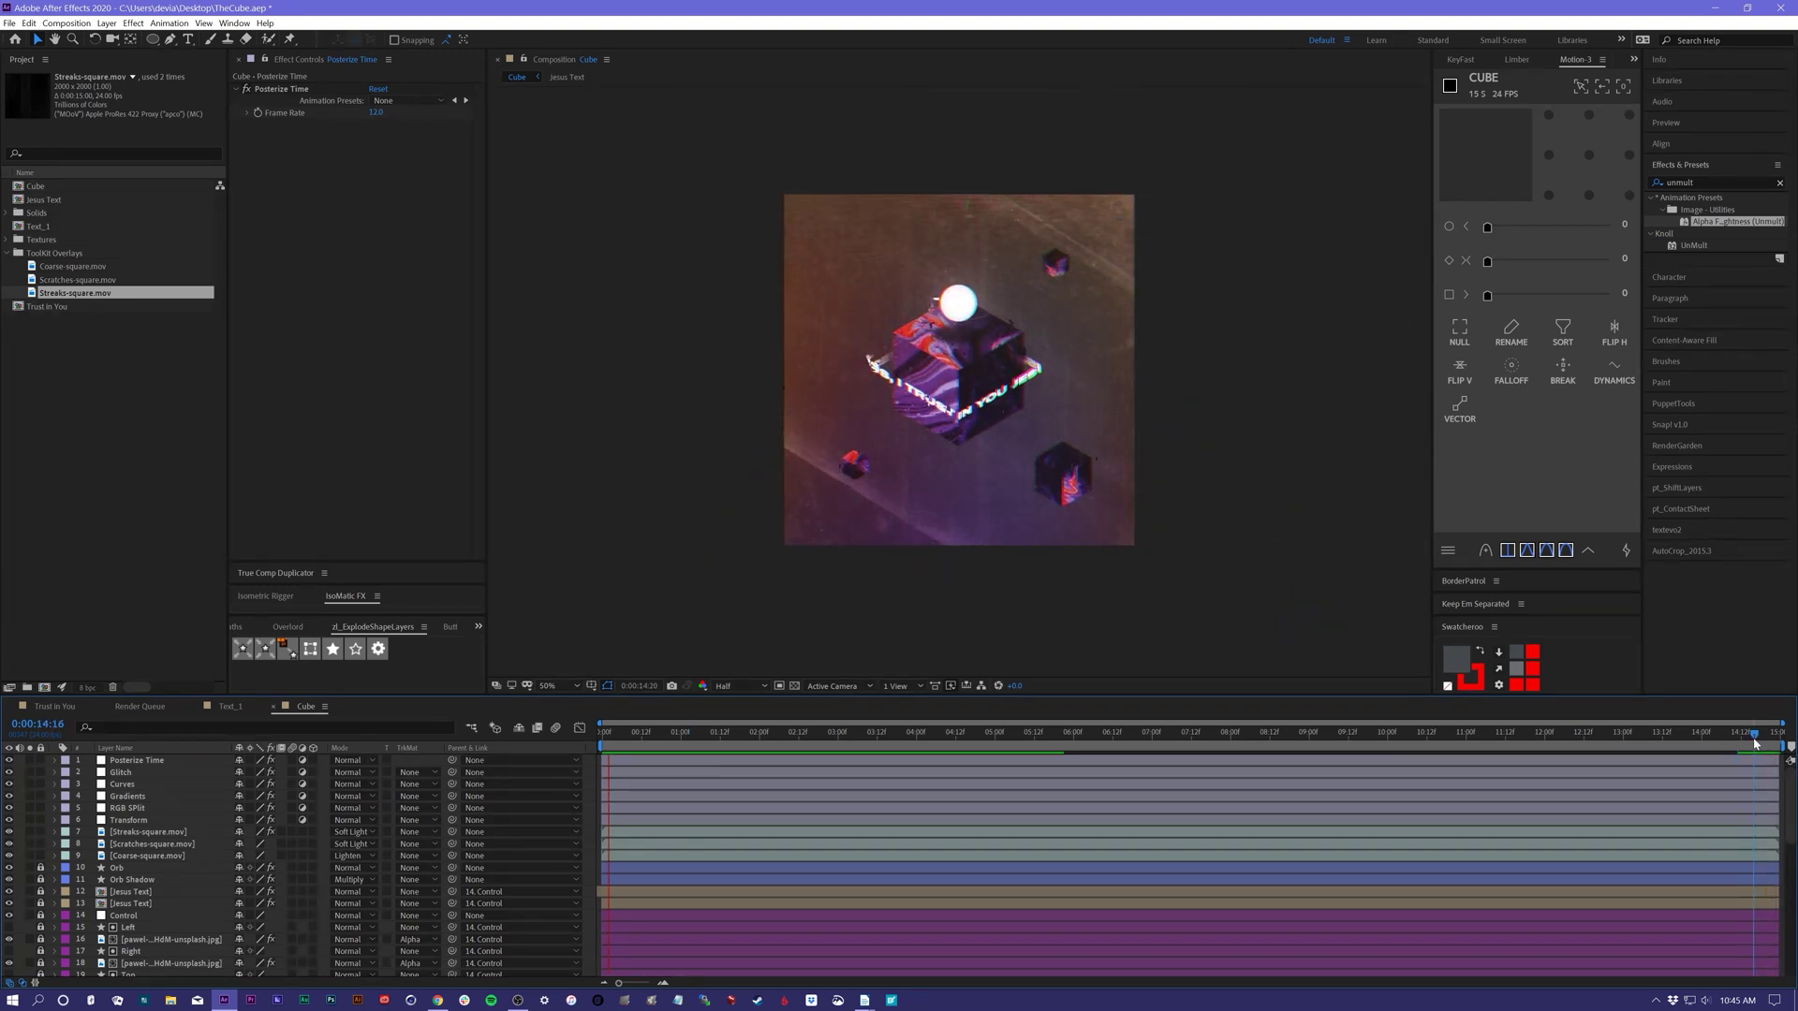
key(space)
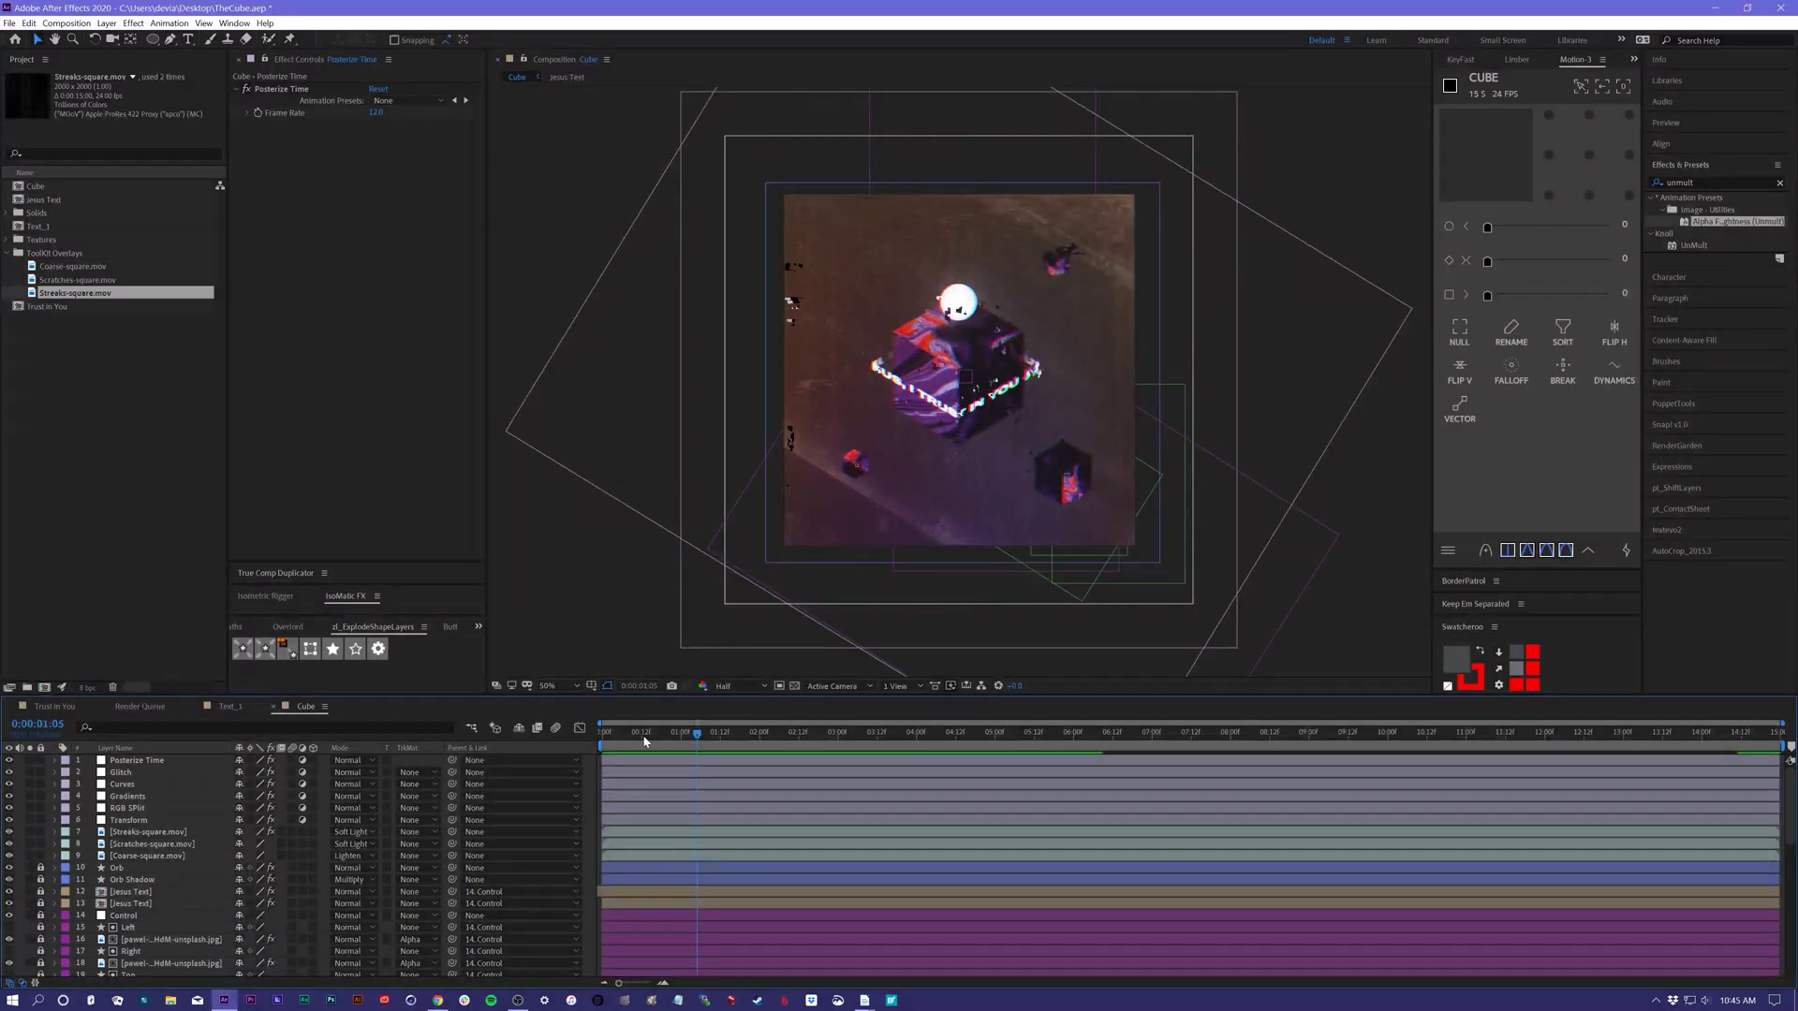
drag(643, 740, 582, 741)
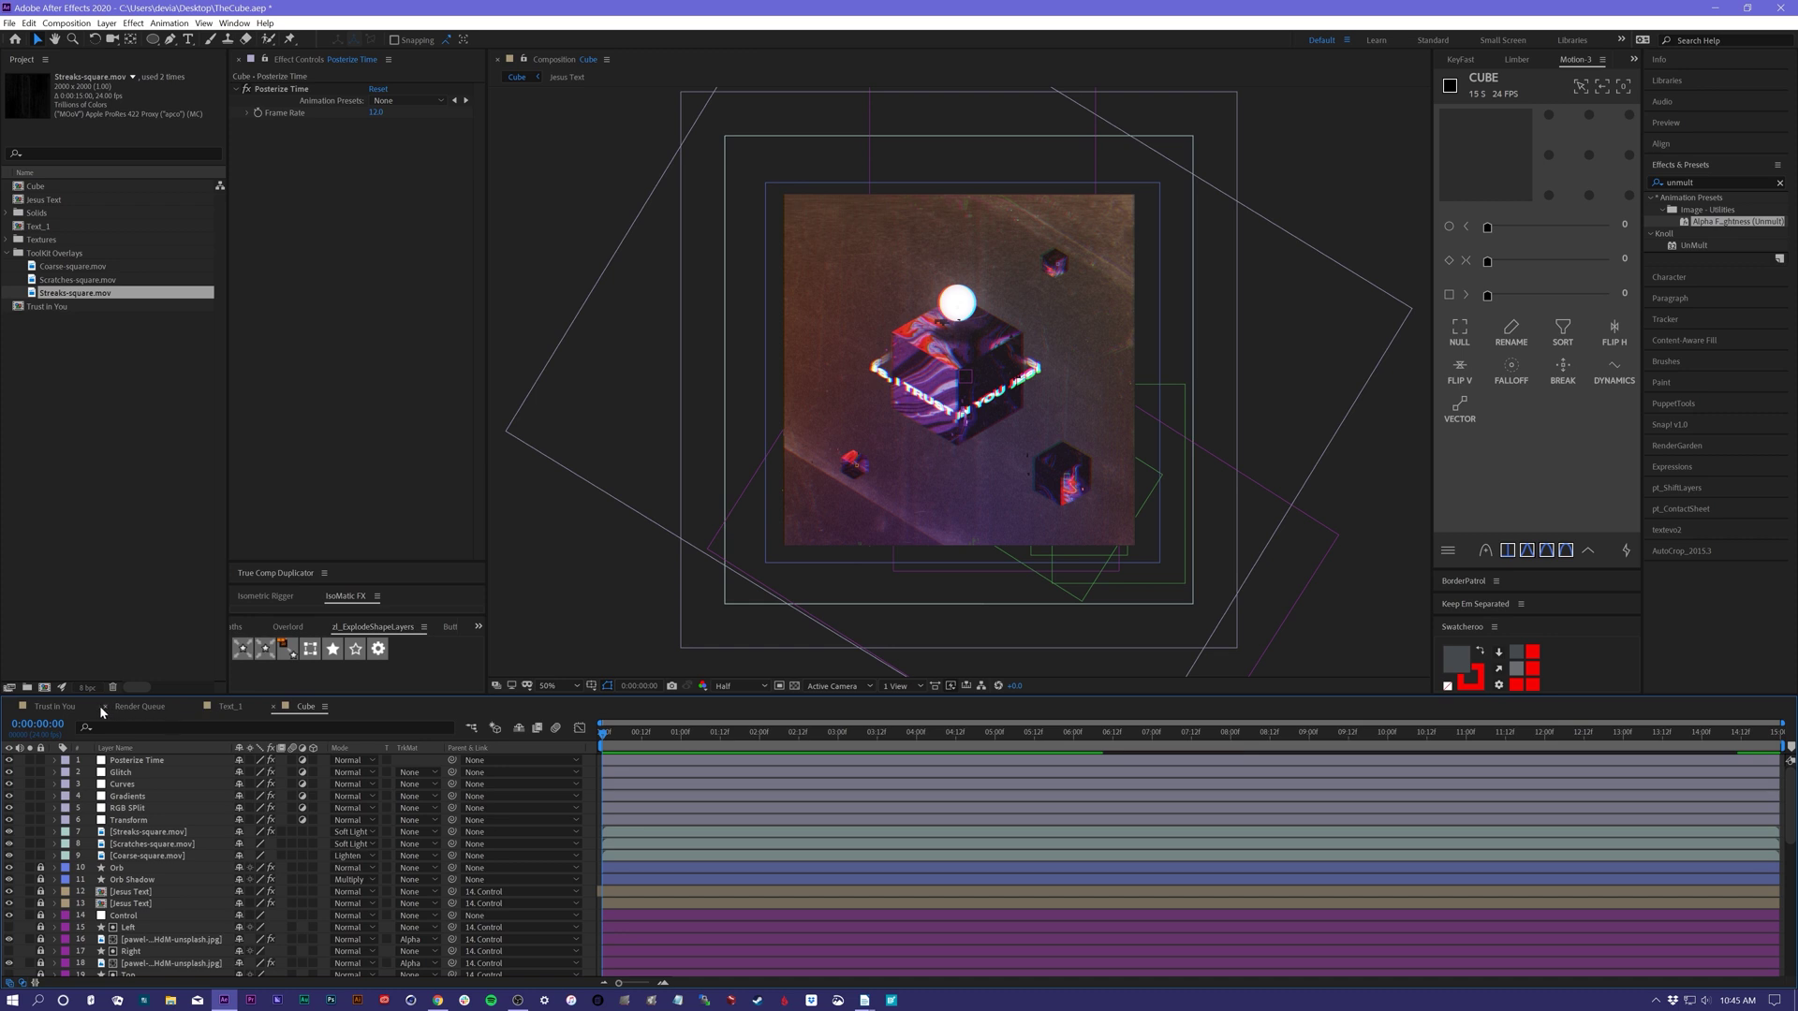
click(64, 711)
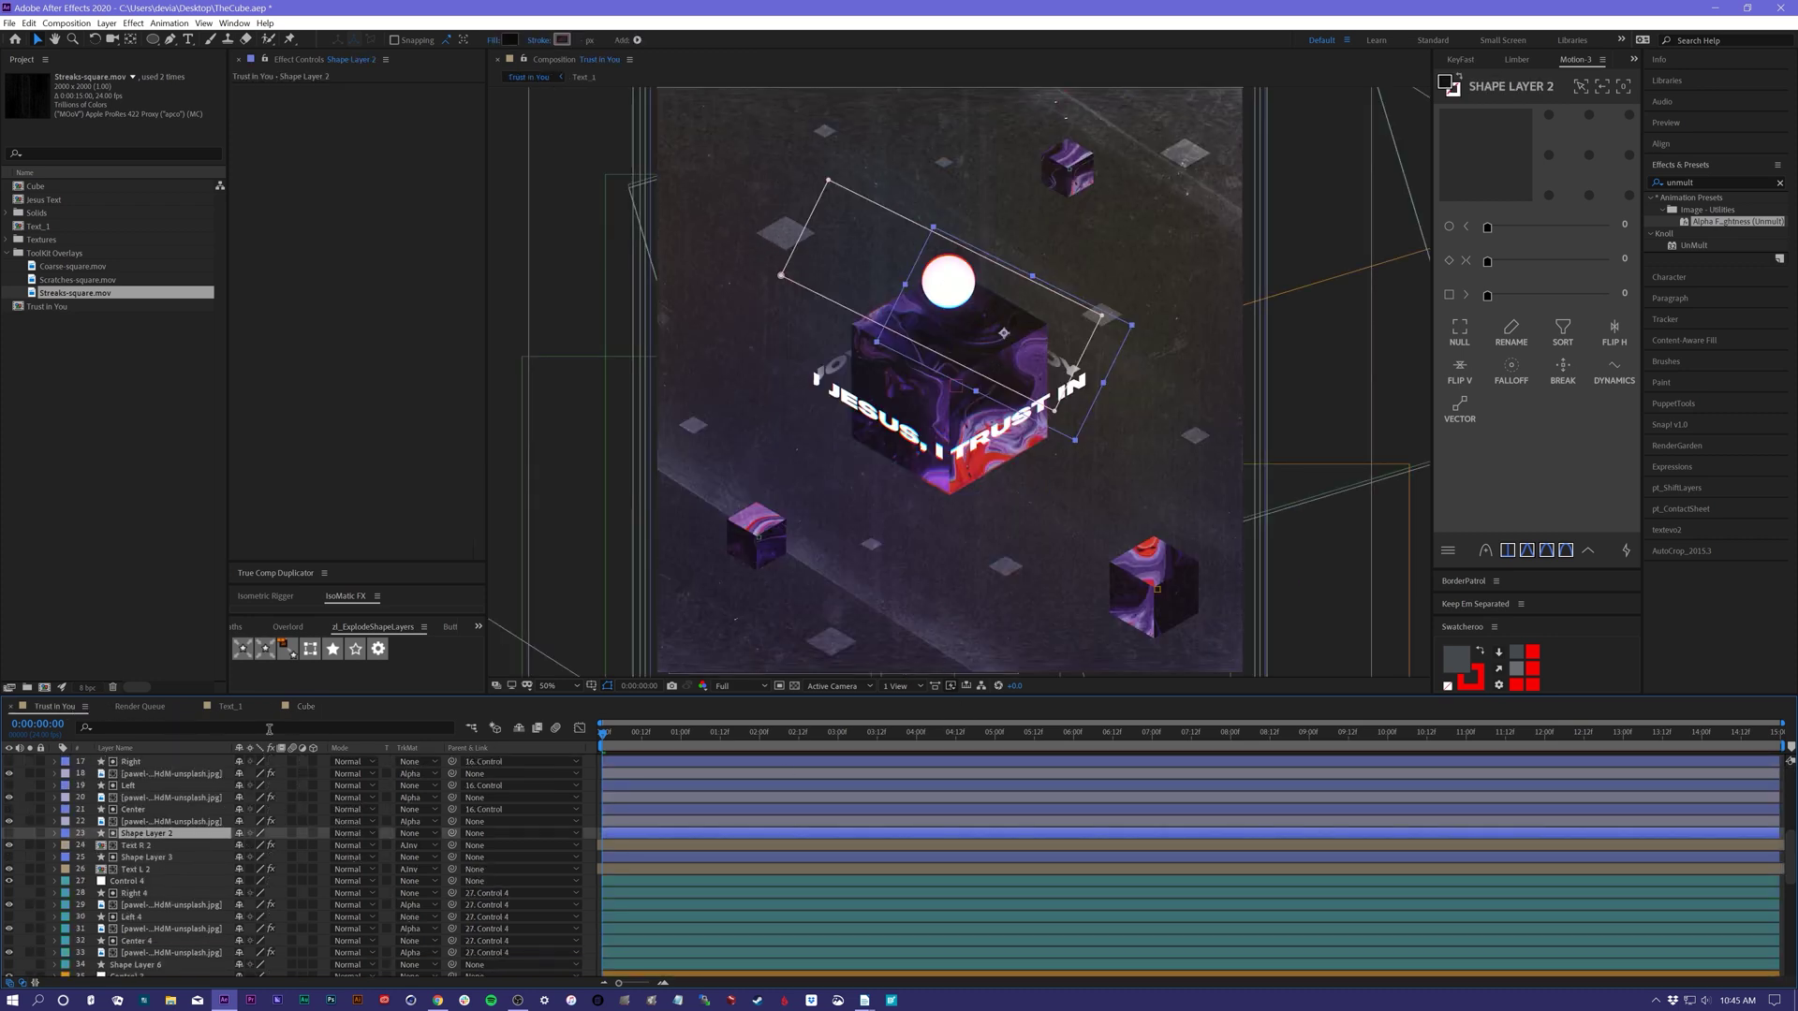
click(307, 710)
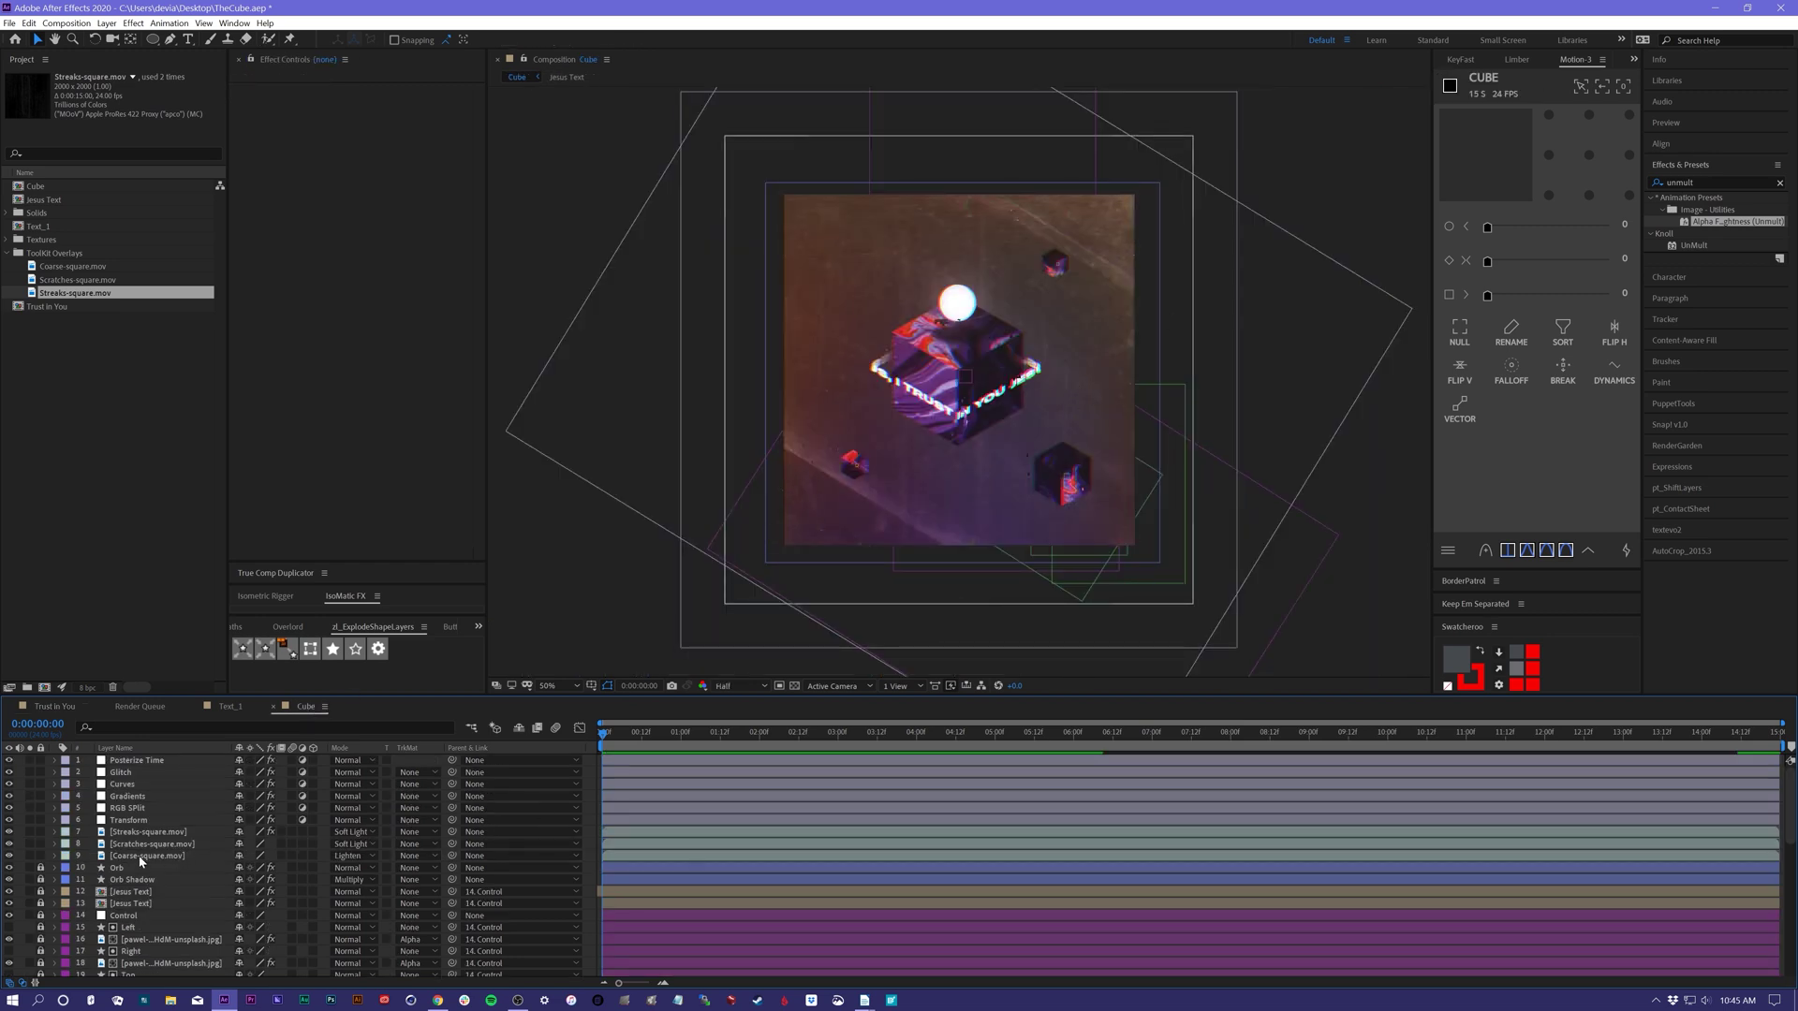
- Duplicate the main cube's Top layer, move the copy directly above Orb, and give it a Pink label
scroll(140, 862, down, 3)
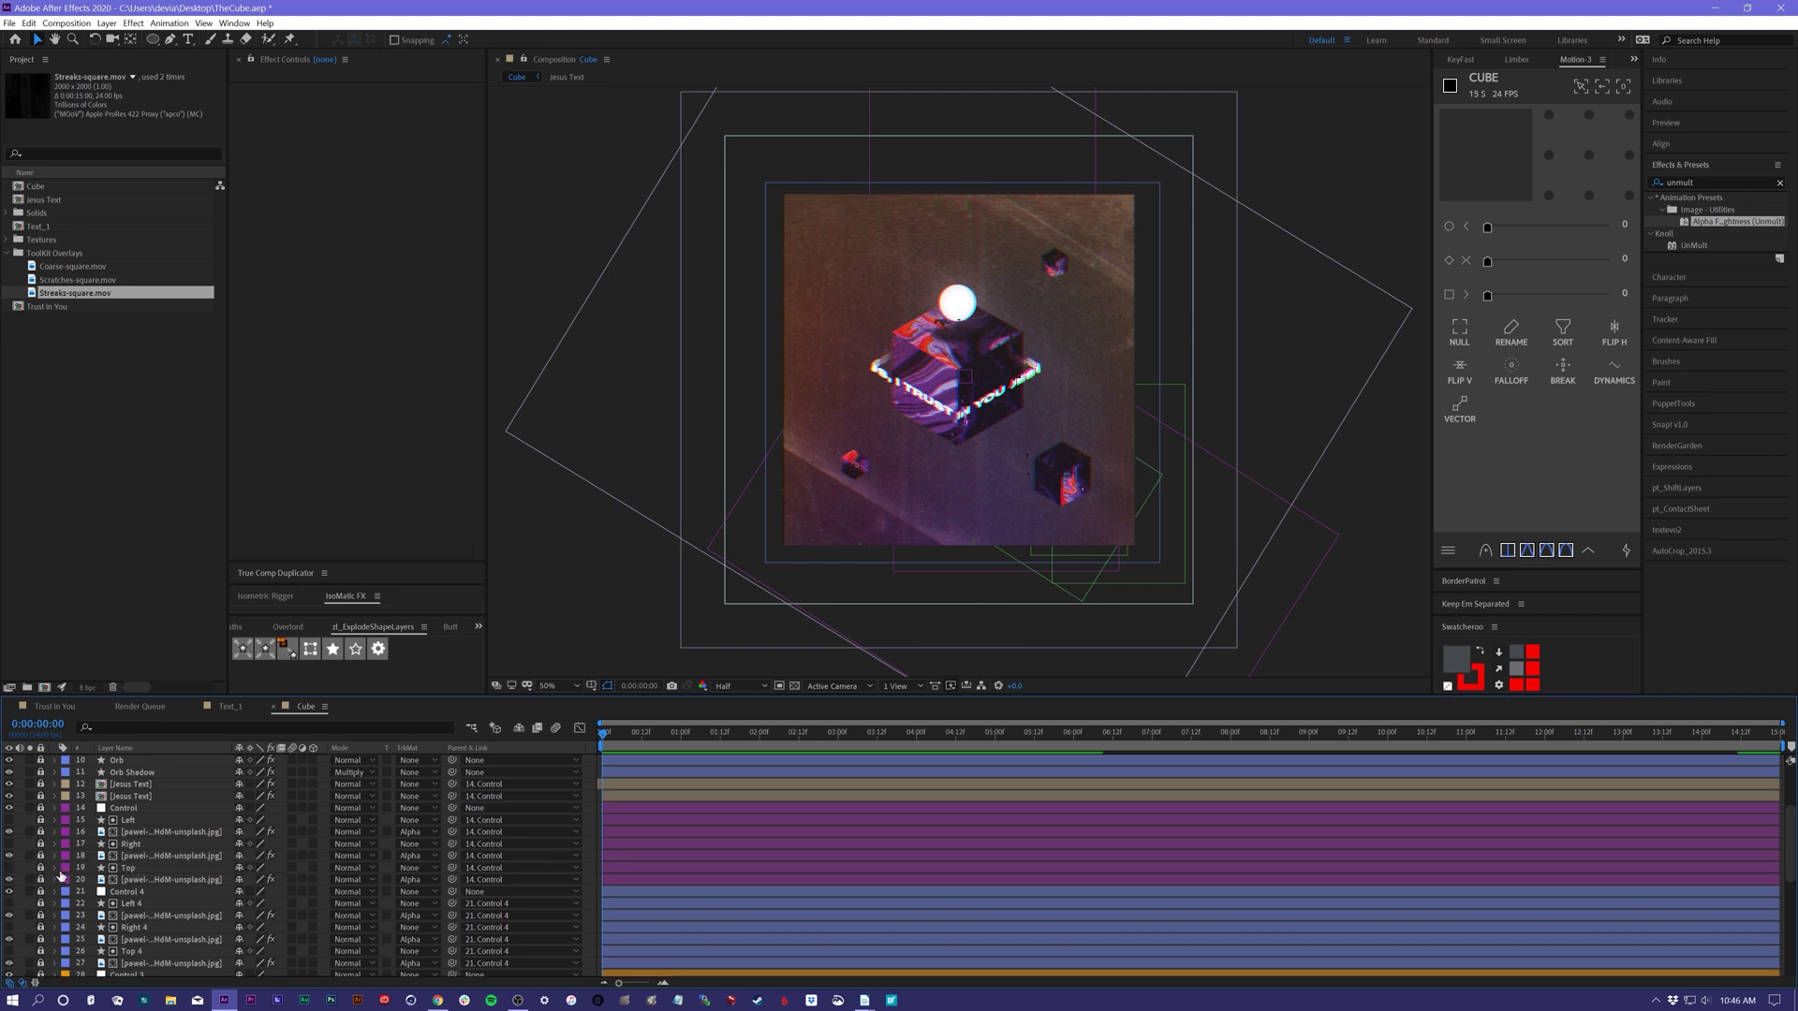
click(121, 870)
key(ctrl+d)
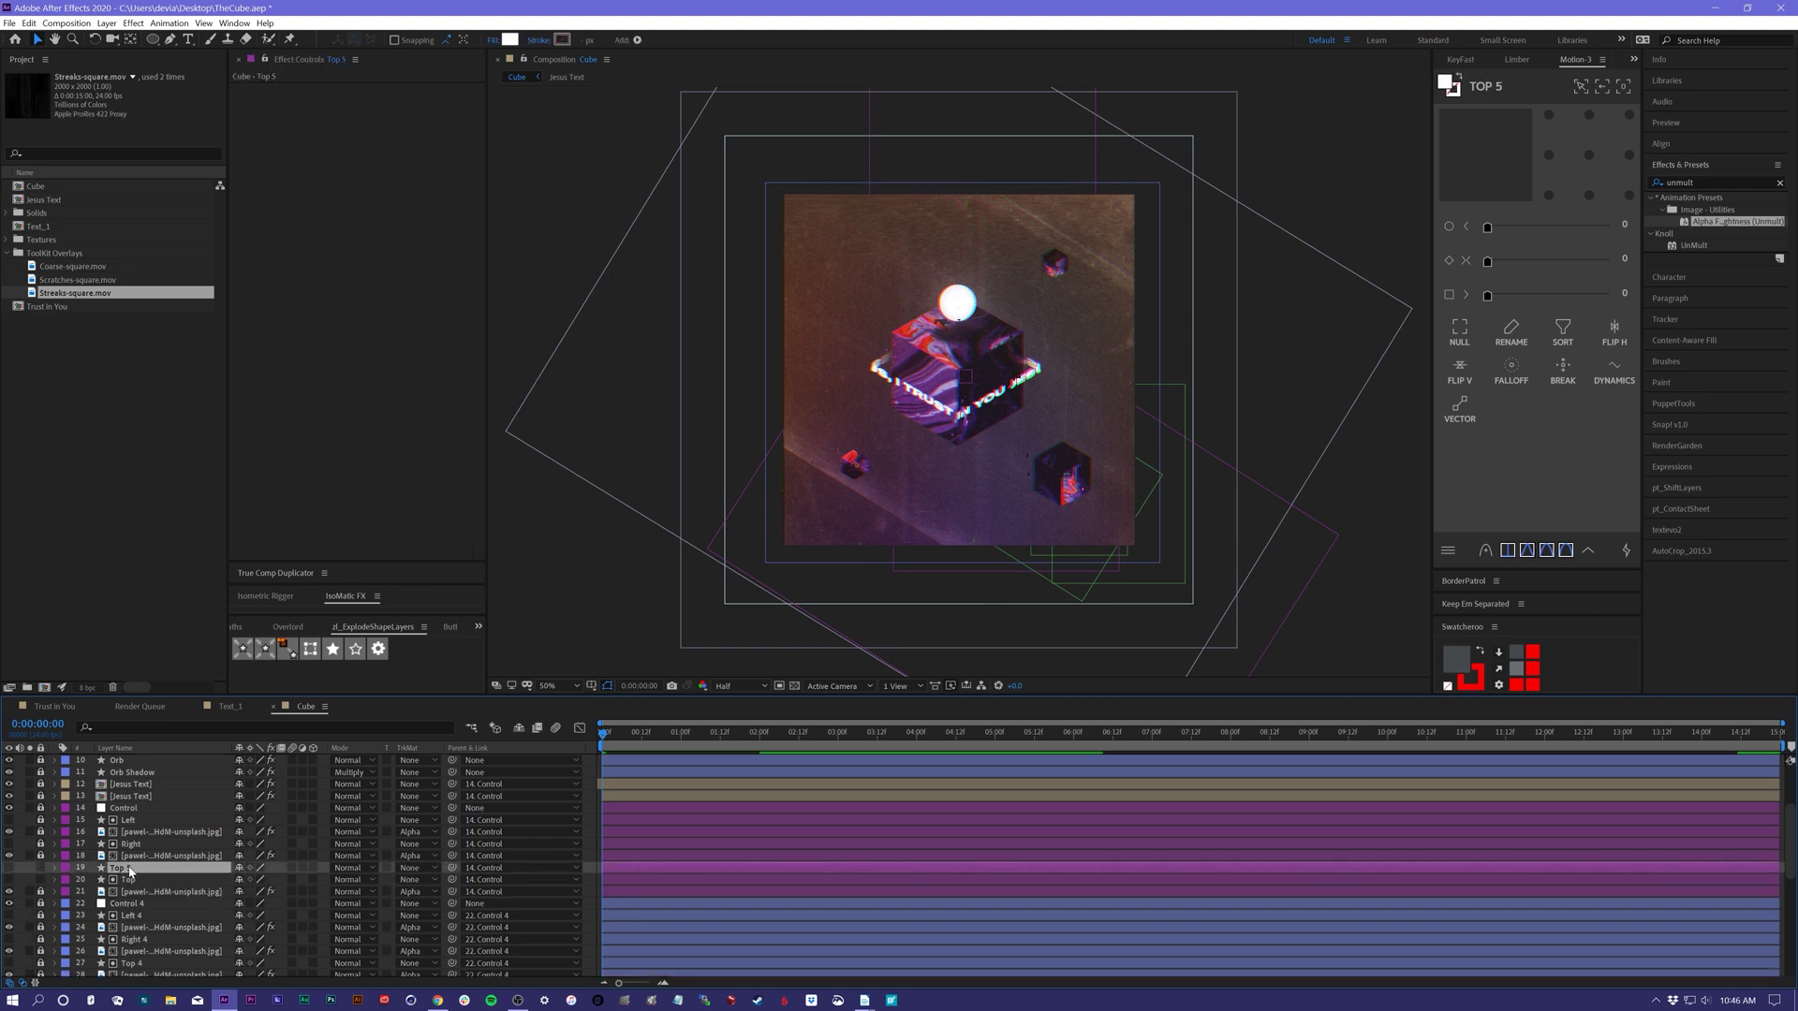
mouse_move(121, 870)
mouse_down()
mouse_move(120, 760)
mouse_move(118, 865)
mouse_up()
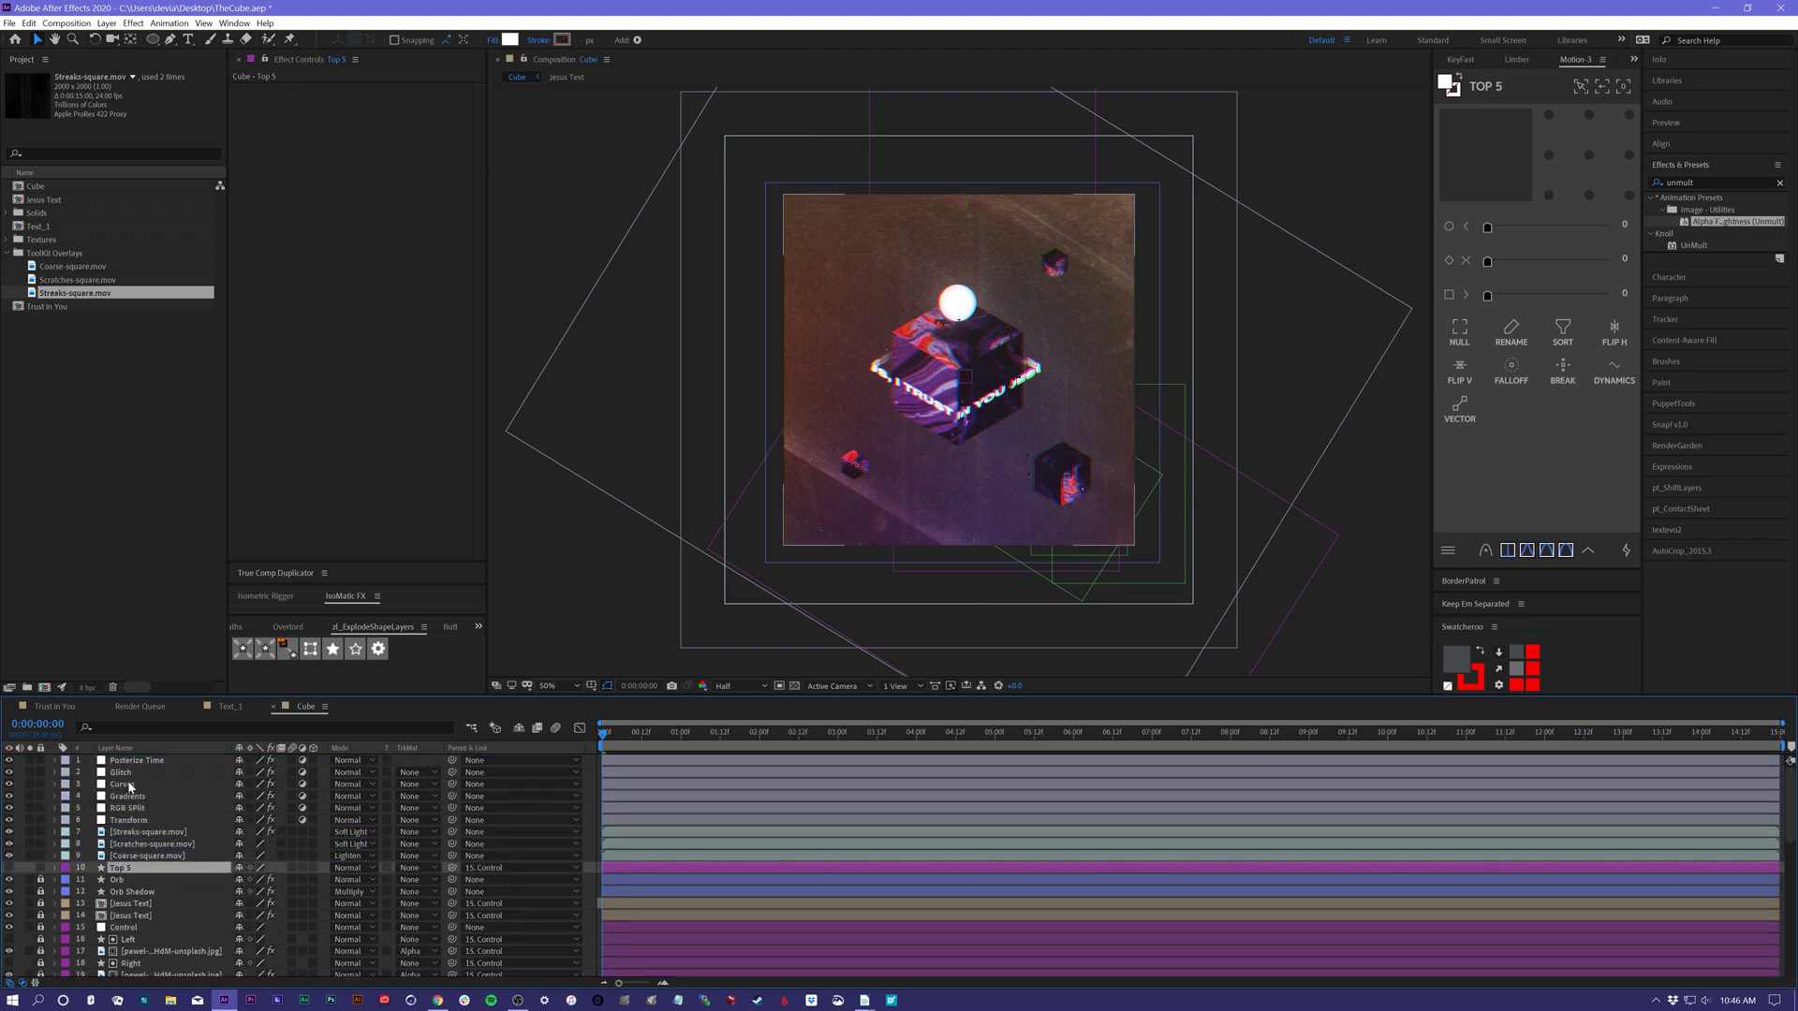
click(64, 871)
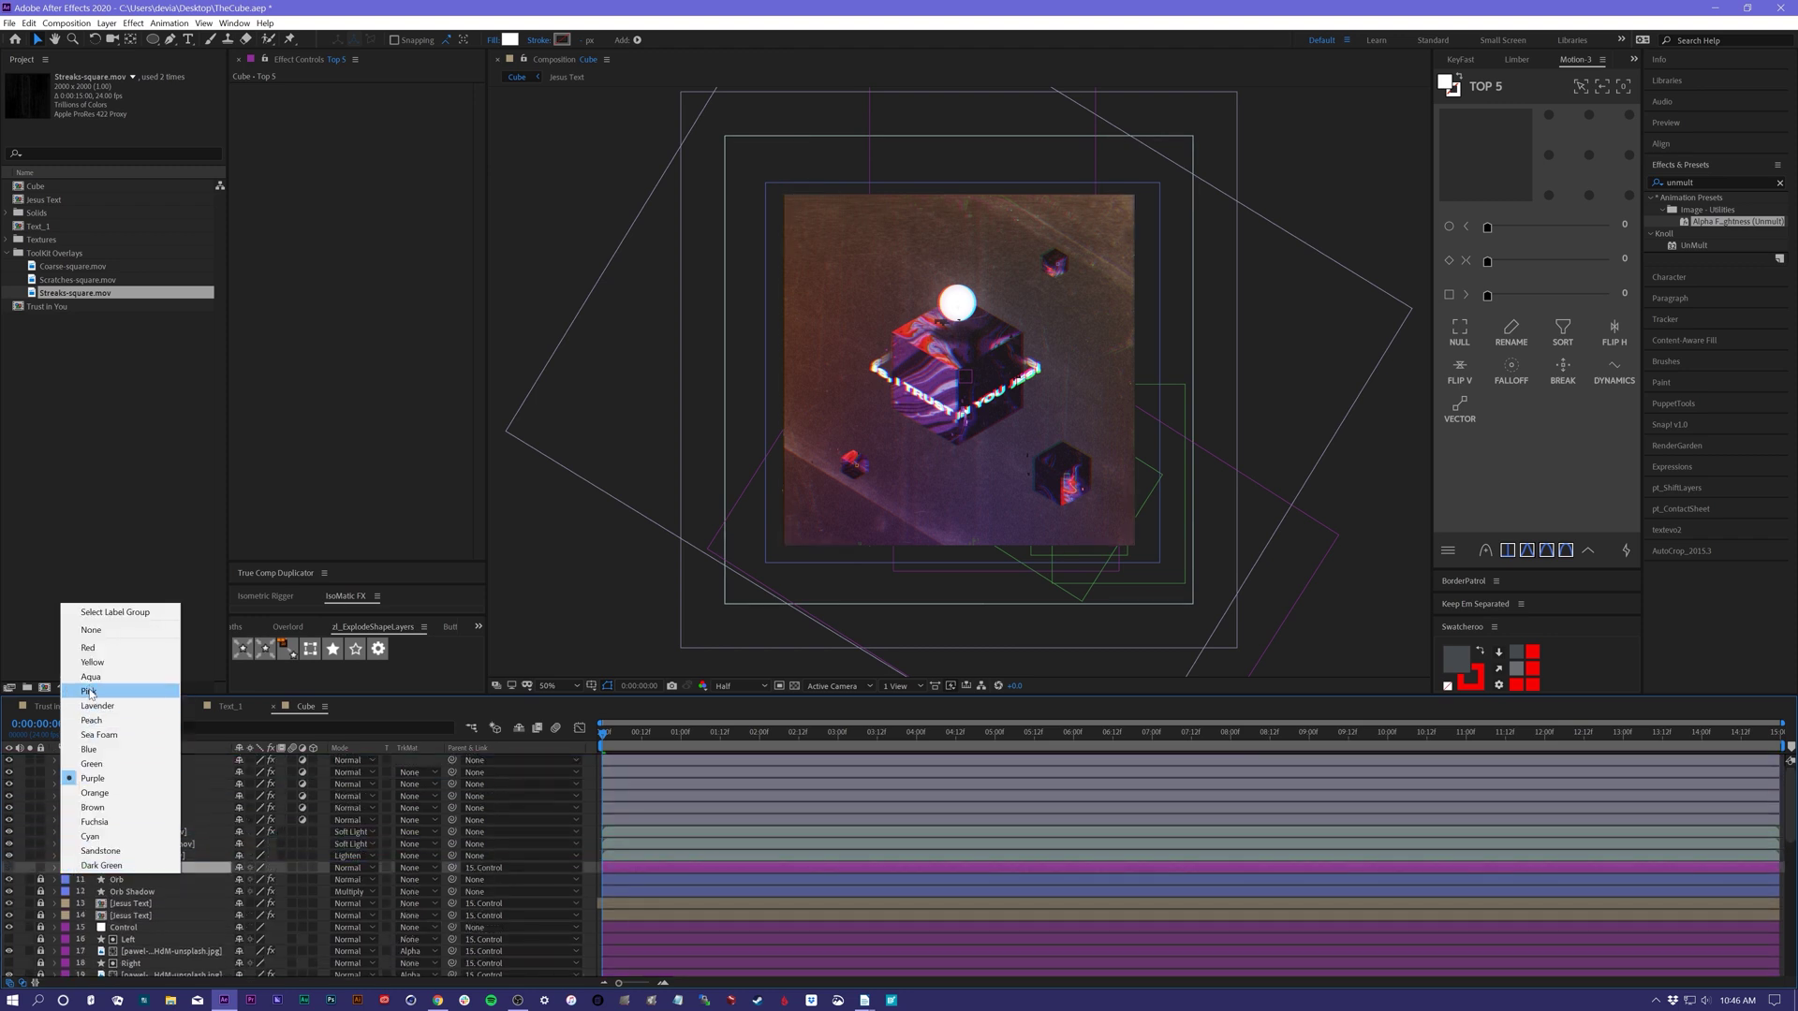
click(94, 690)
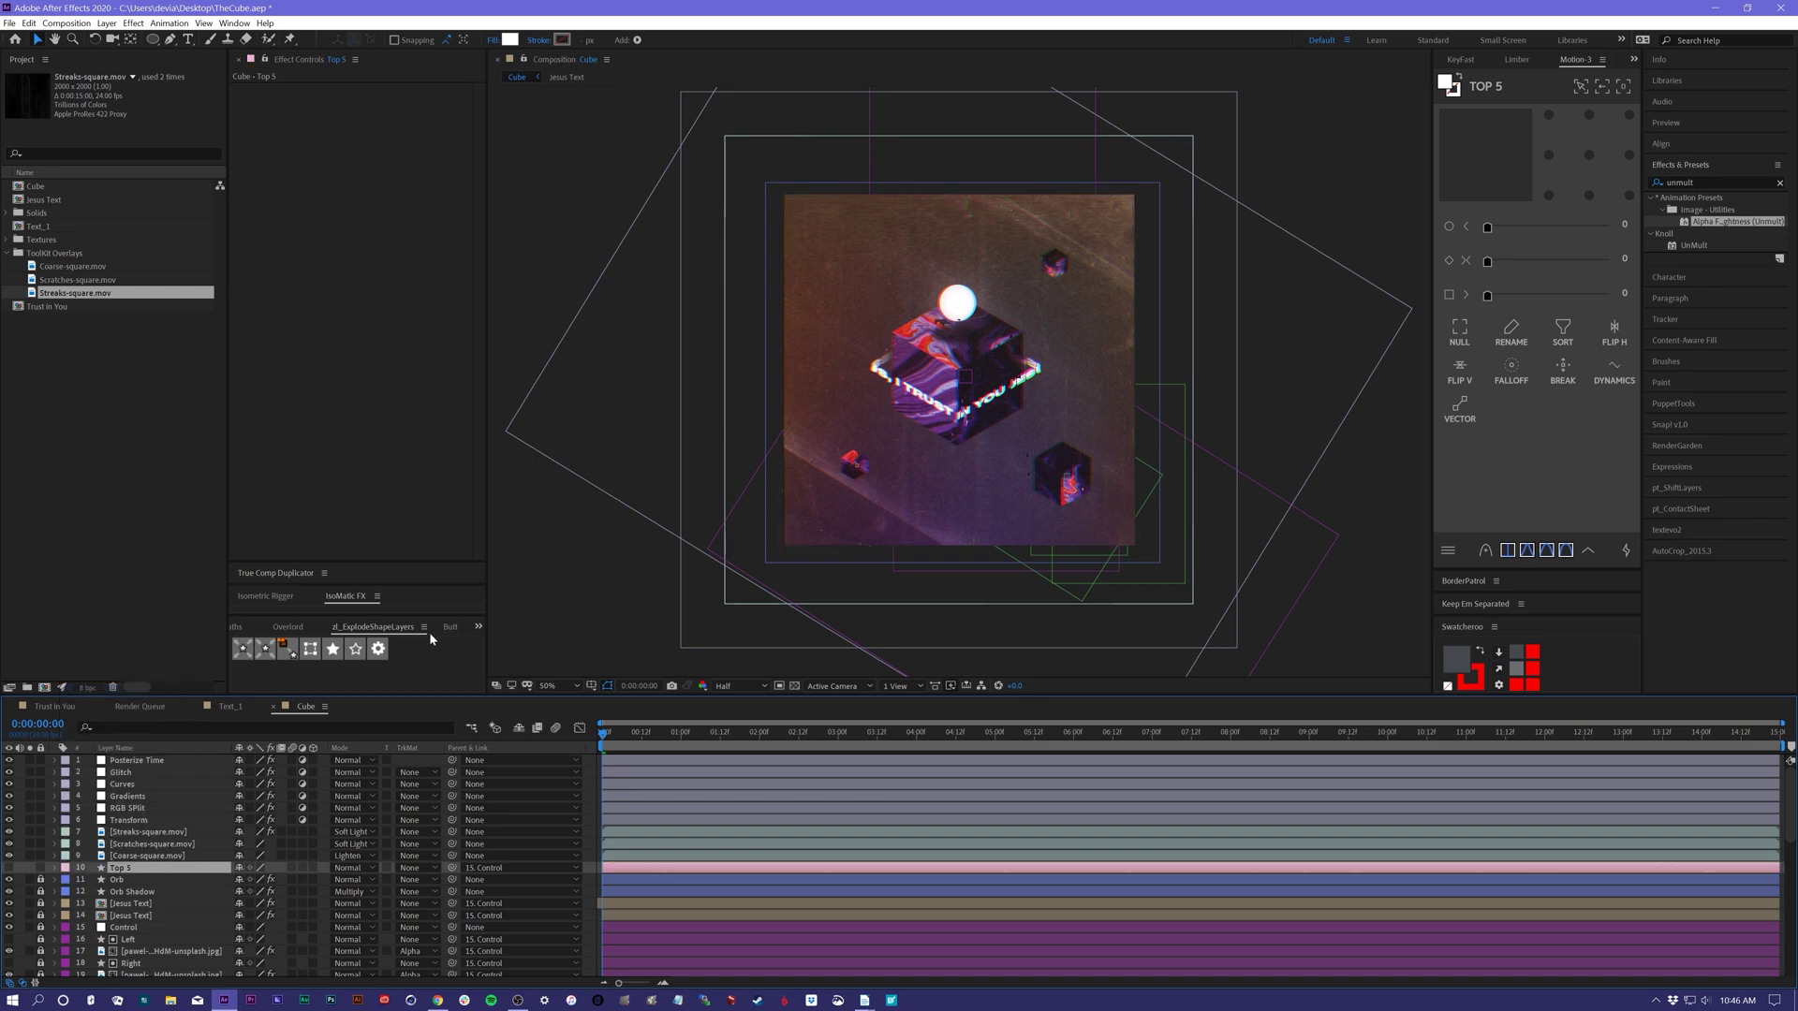
- Make the duplicated top shape visible and set its fill to dark grey 303030
click(8, 868)
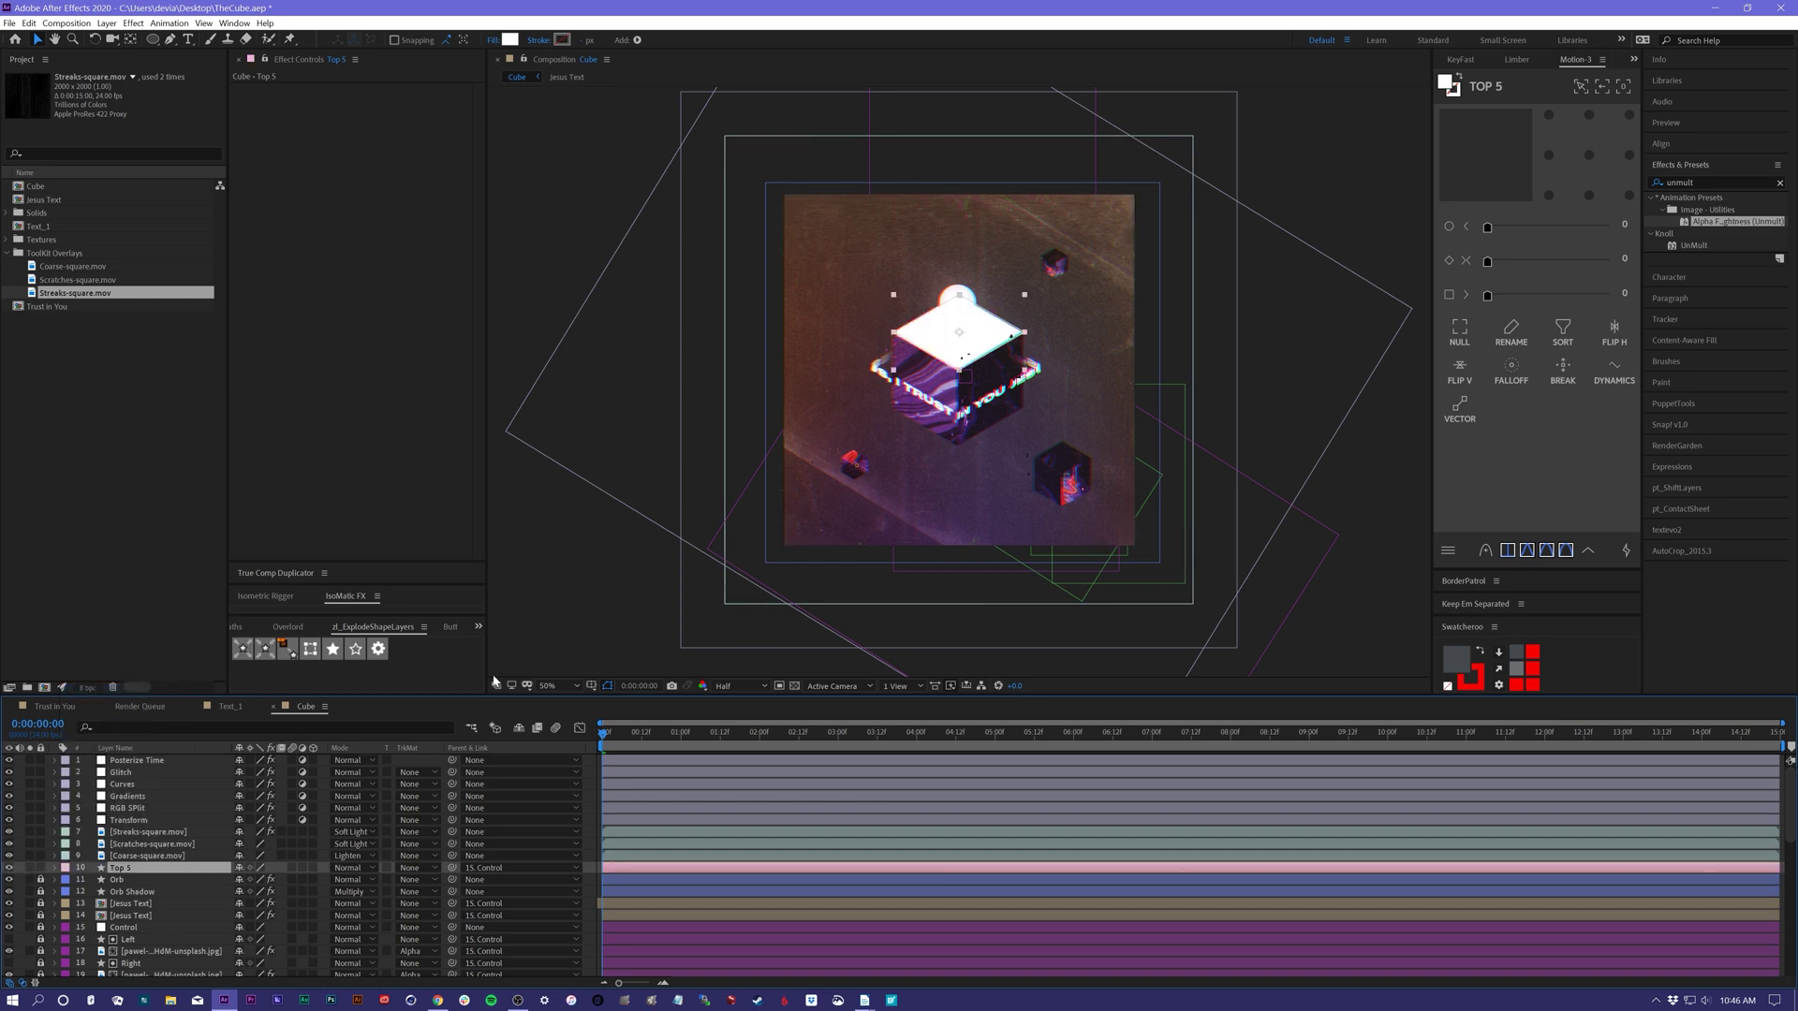
click(510, 41)
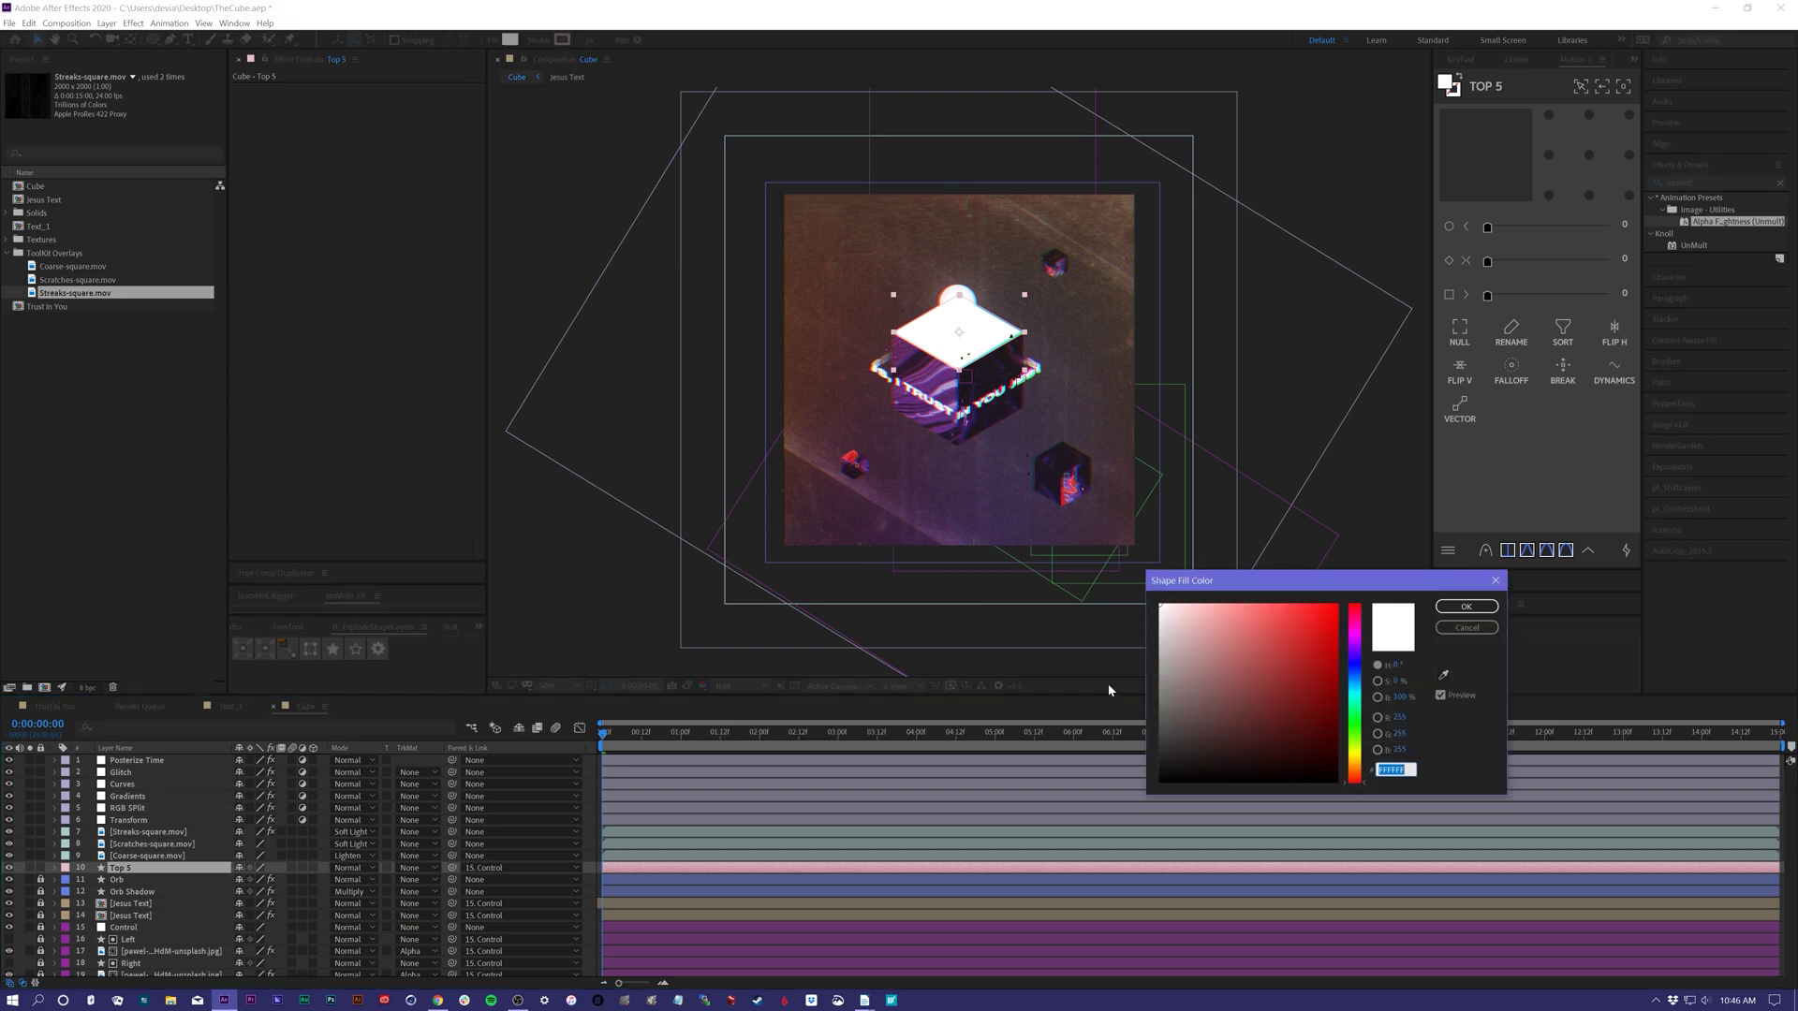
click(1159, 752)
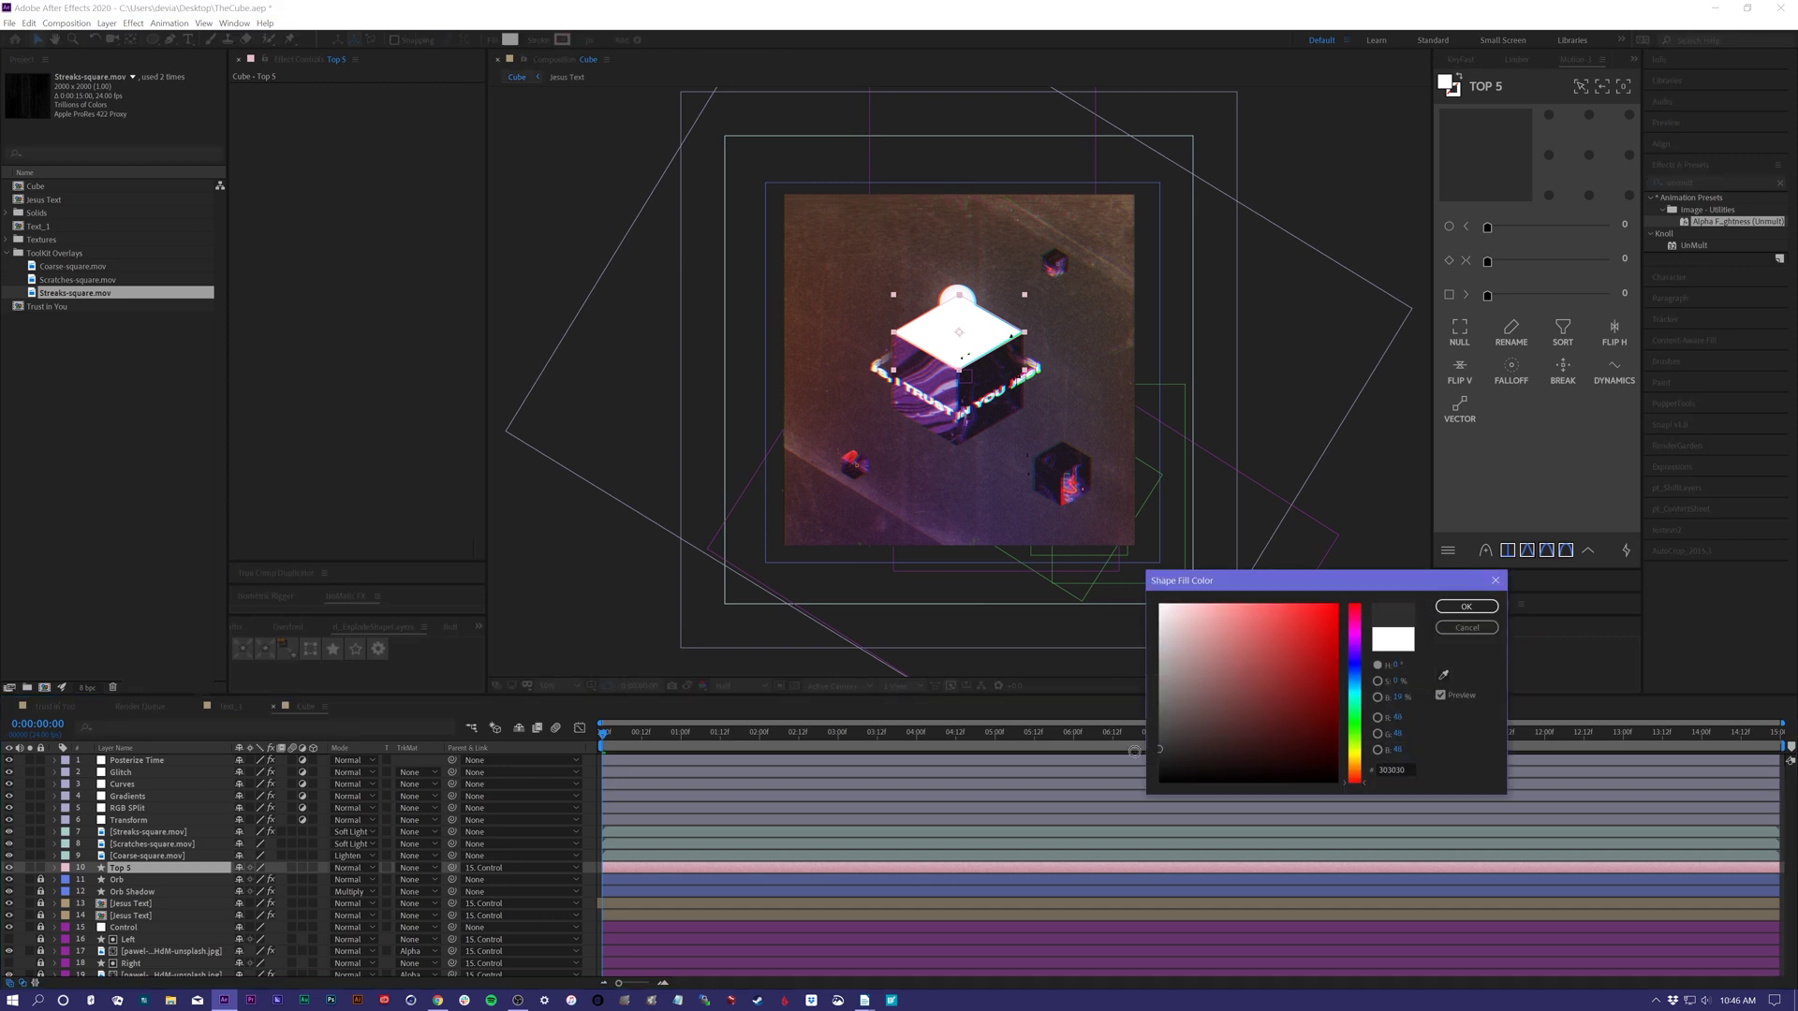
click(1466, 615)
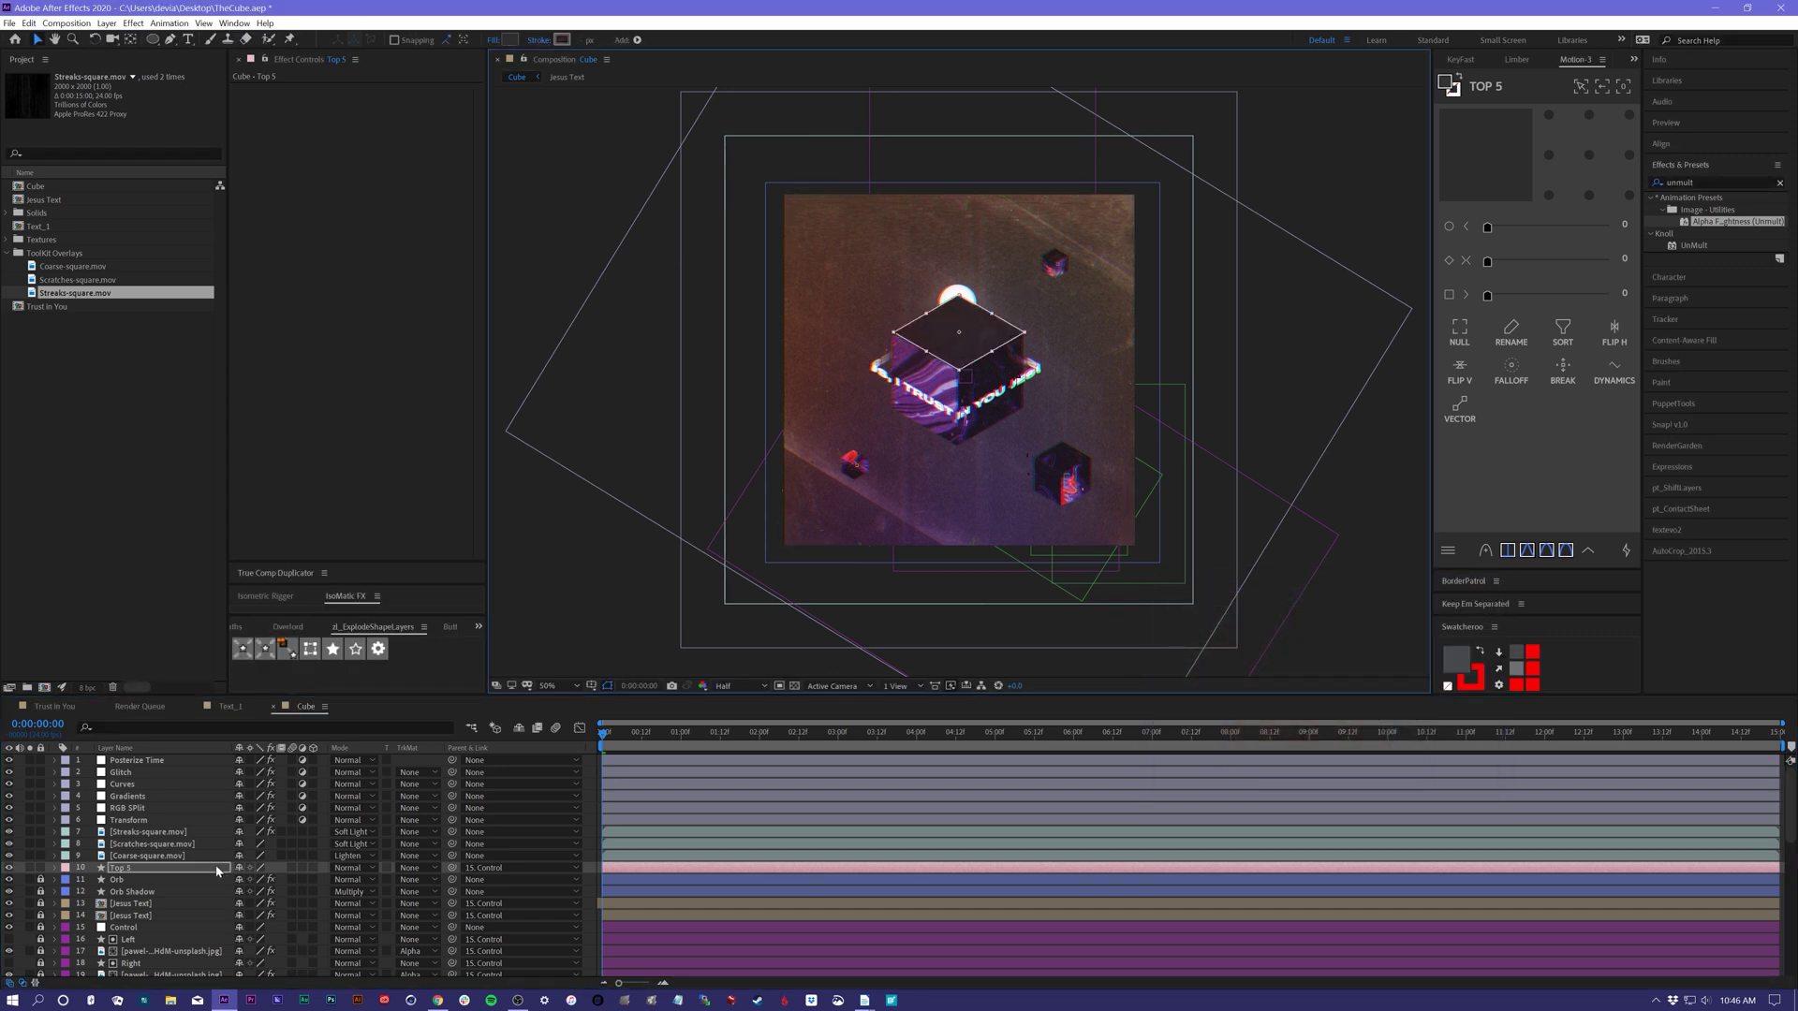
- Shrink the dark top shape into a small tile and scatter it with four duplicates of varied size around the background
click(122, 873)
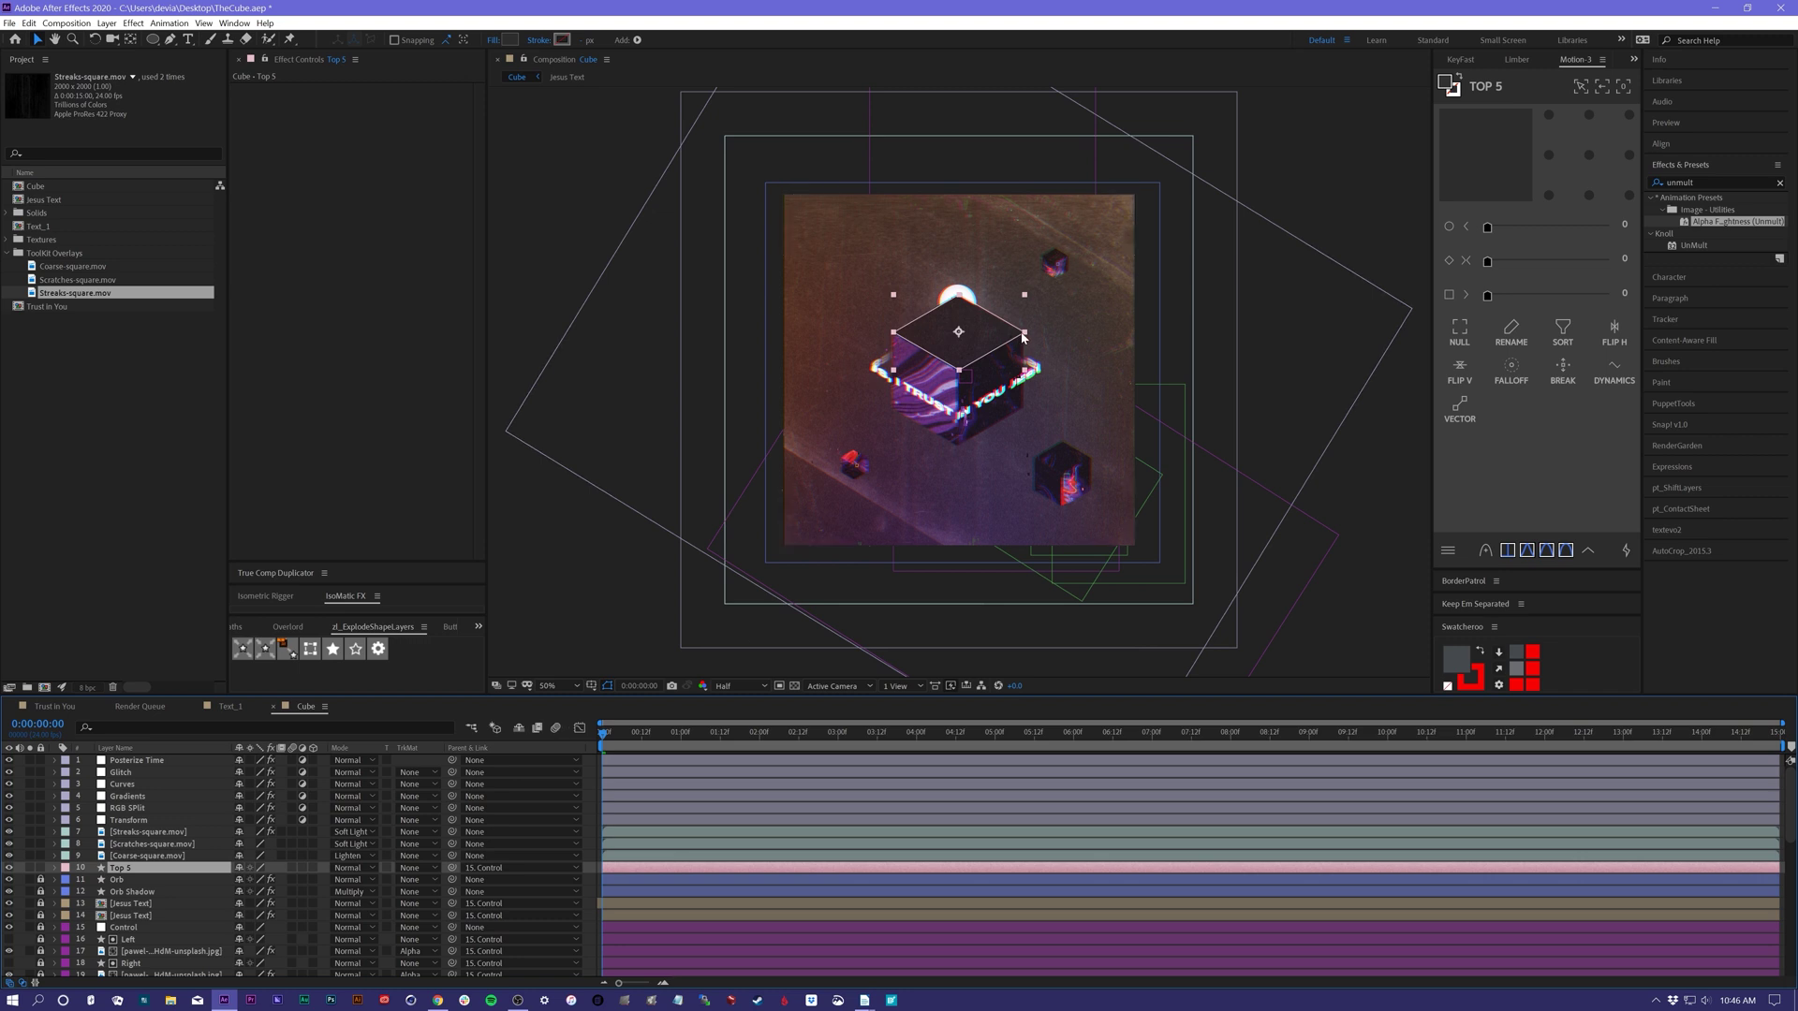
drag(1024, 337, 1077, 382)
key(ctrl+d)
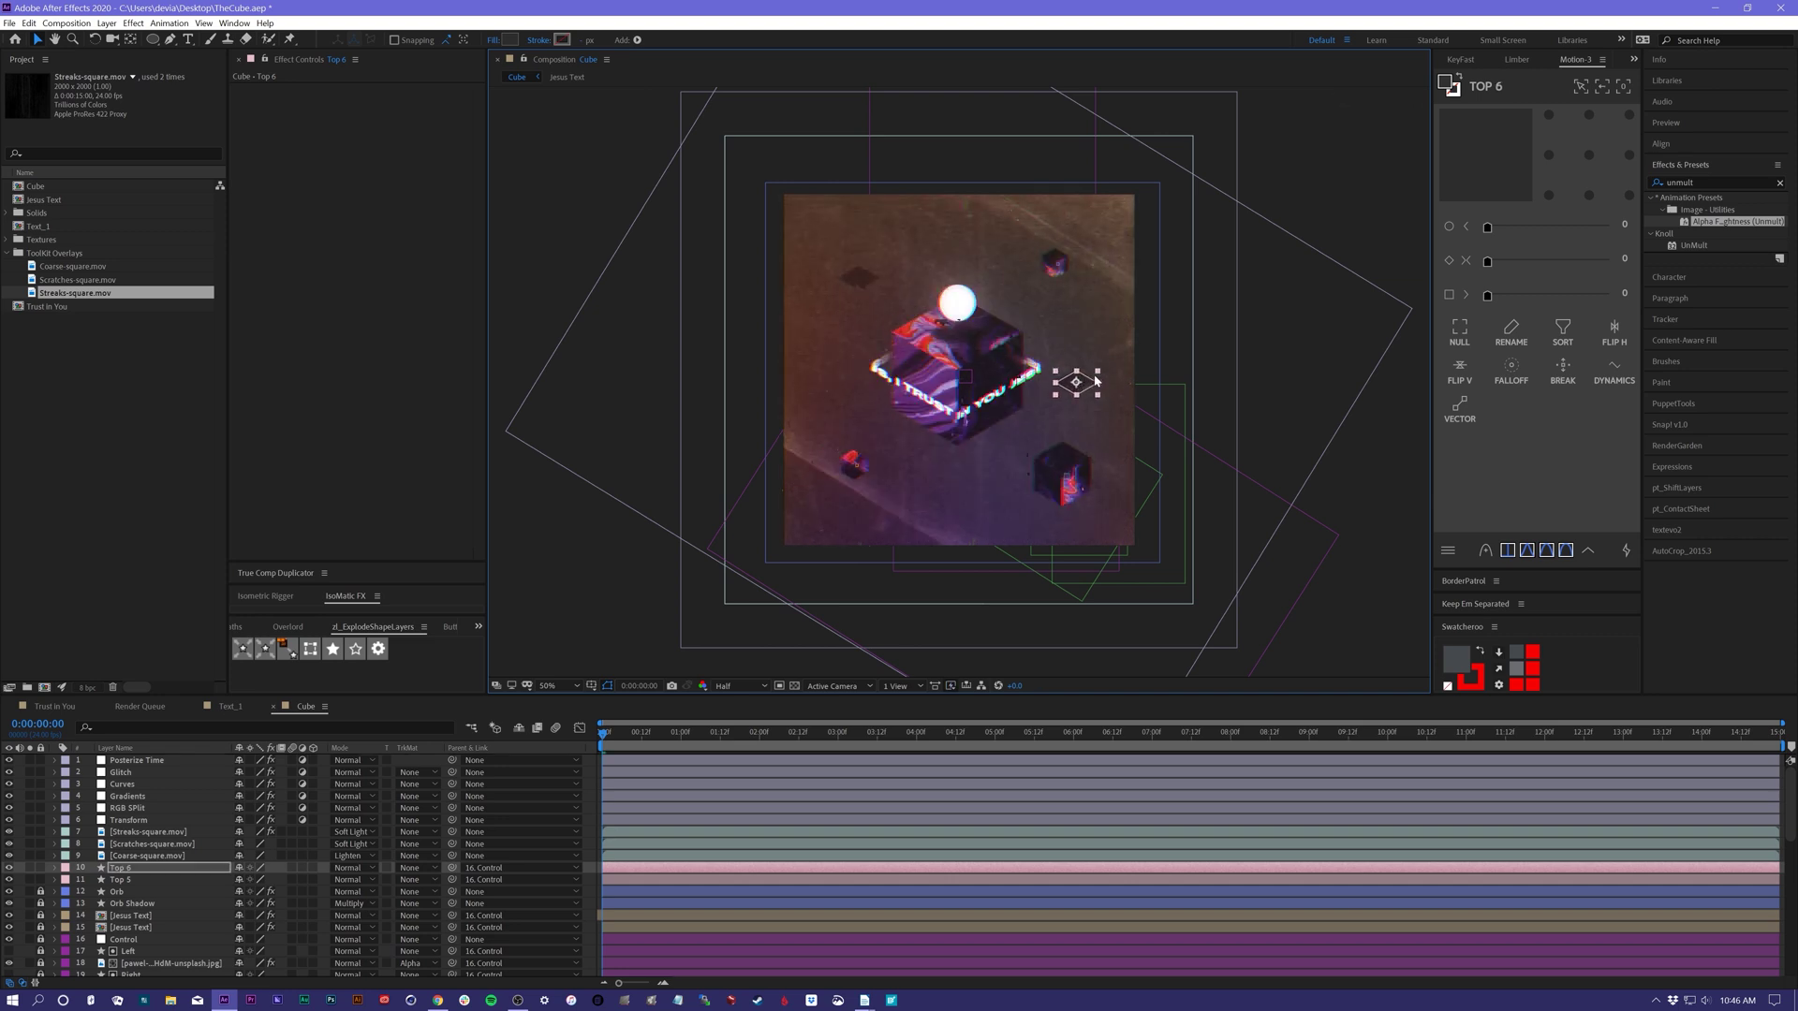
key(ctrl+d)
drag(1094, 379, 990, 237)
key(ctrl+d)
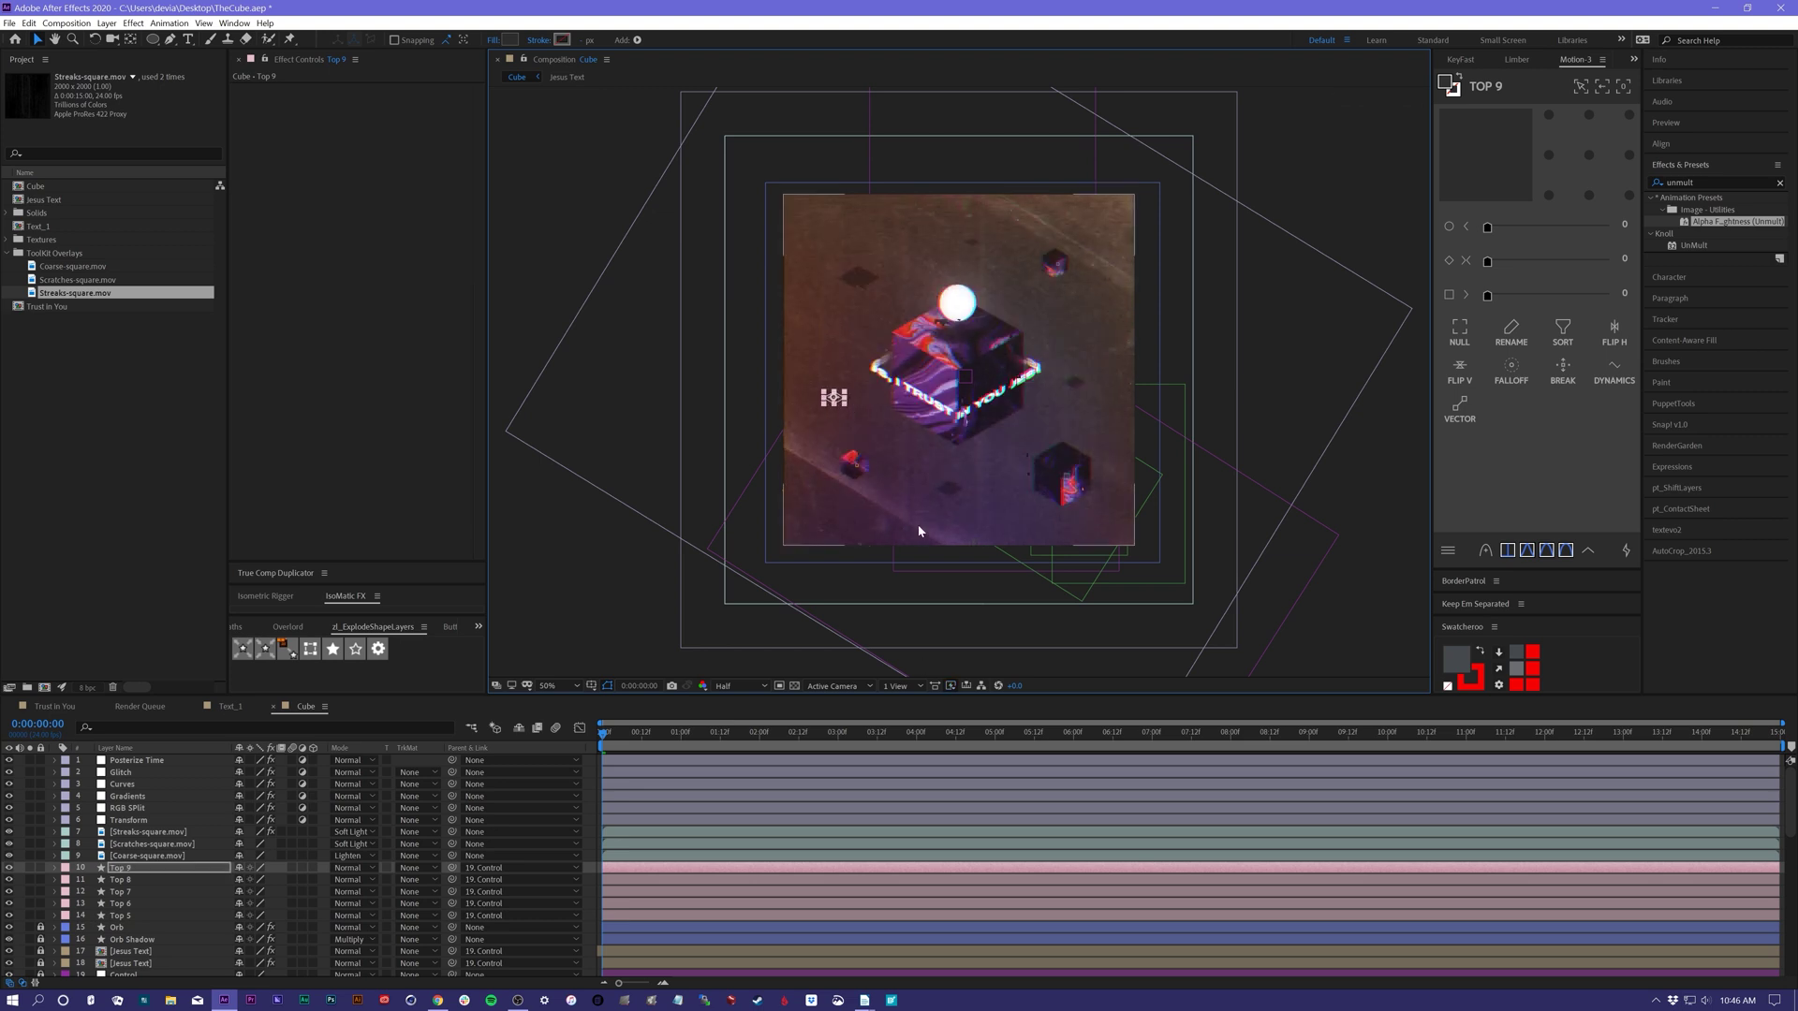
key(ctrl+shift+a)
- Set the viewer resolution to Full and inspect the composition at 100% at the first frame and at 0:00:04:19
click(751, 685)
click(735, 720)
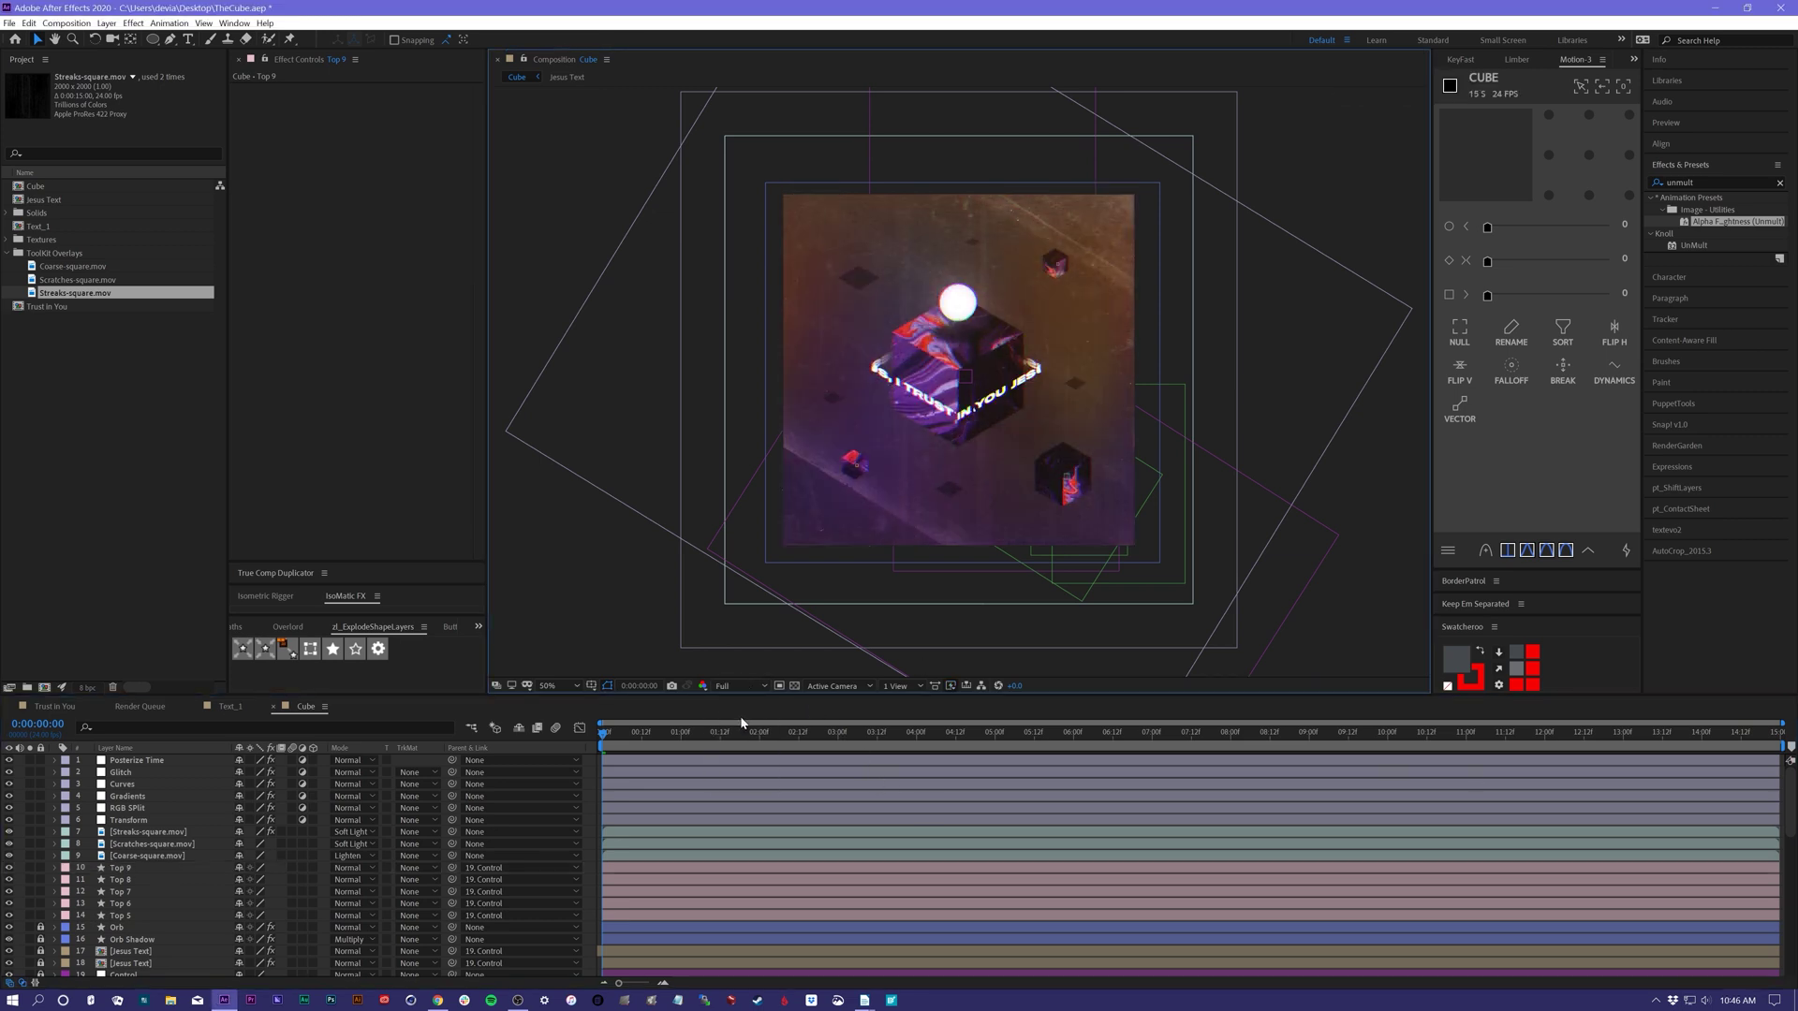
key(slash)
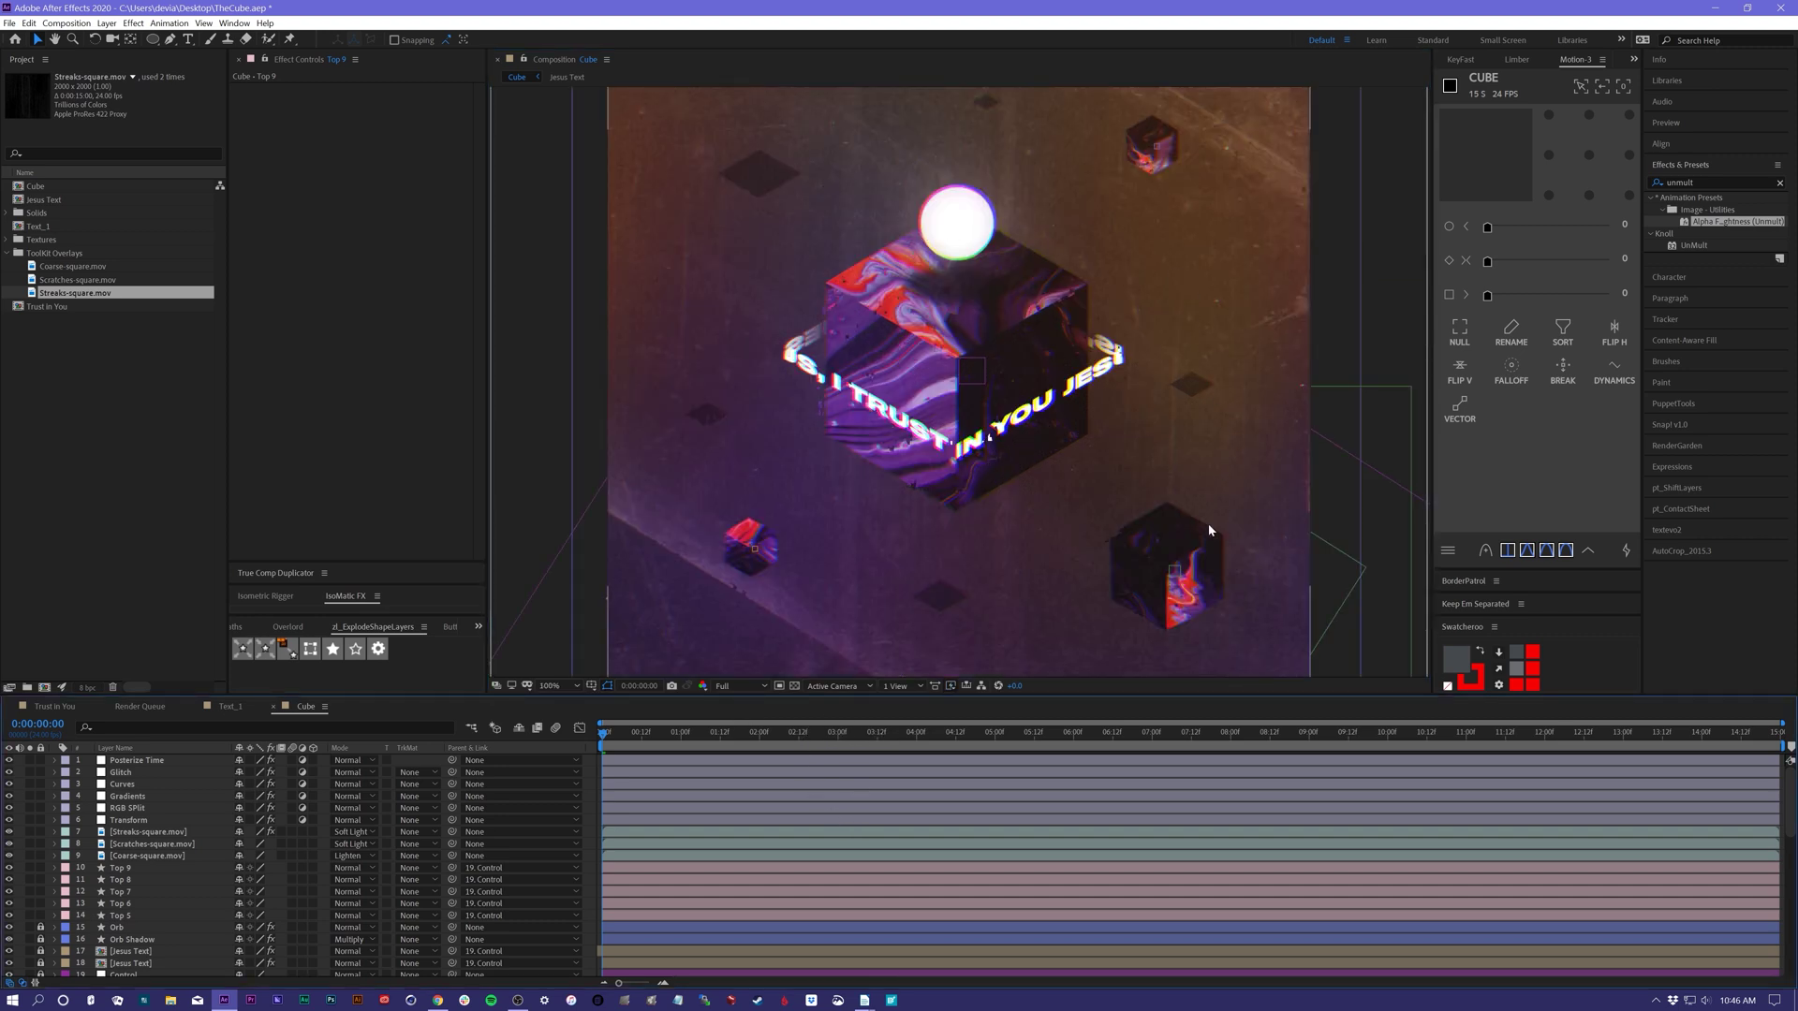
click(978, 735)
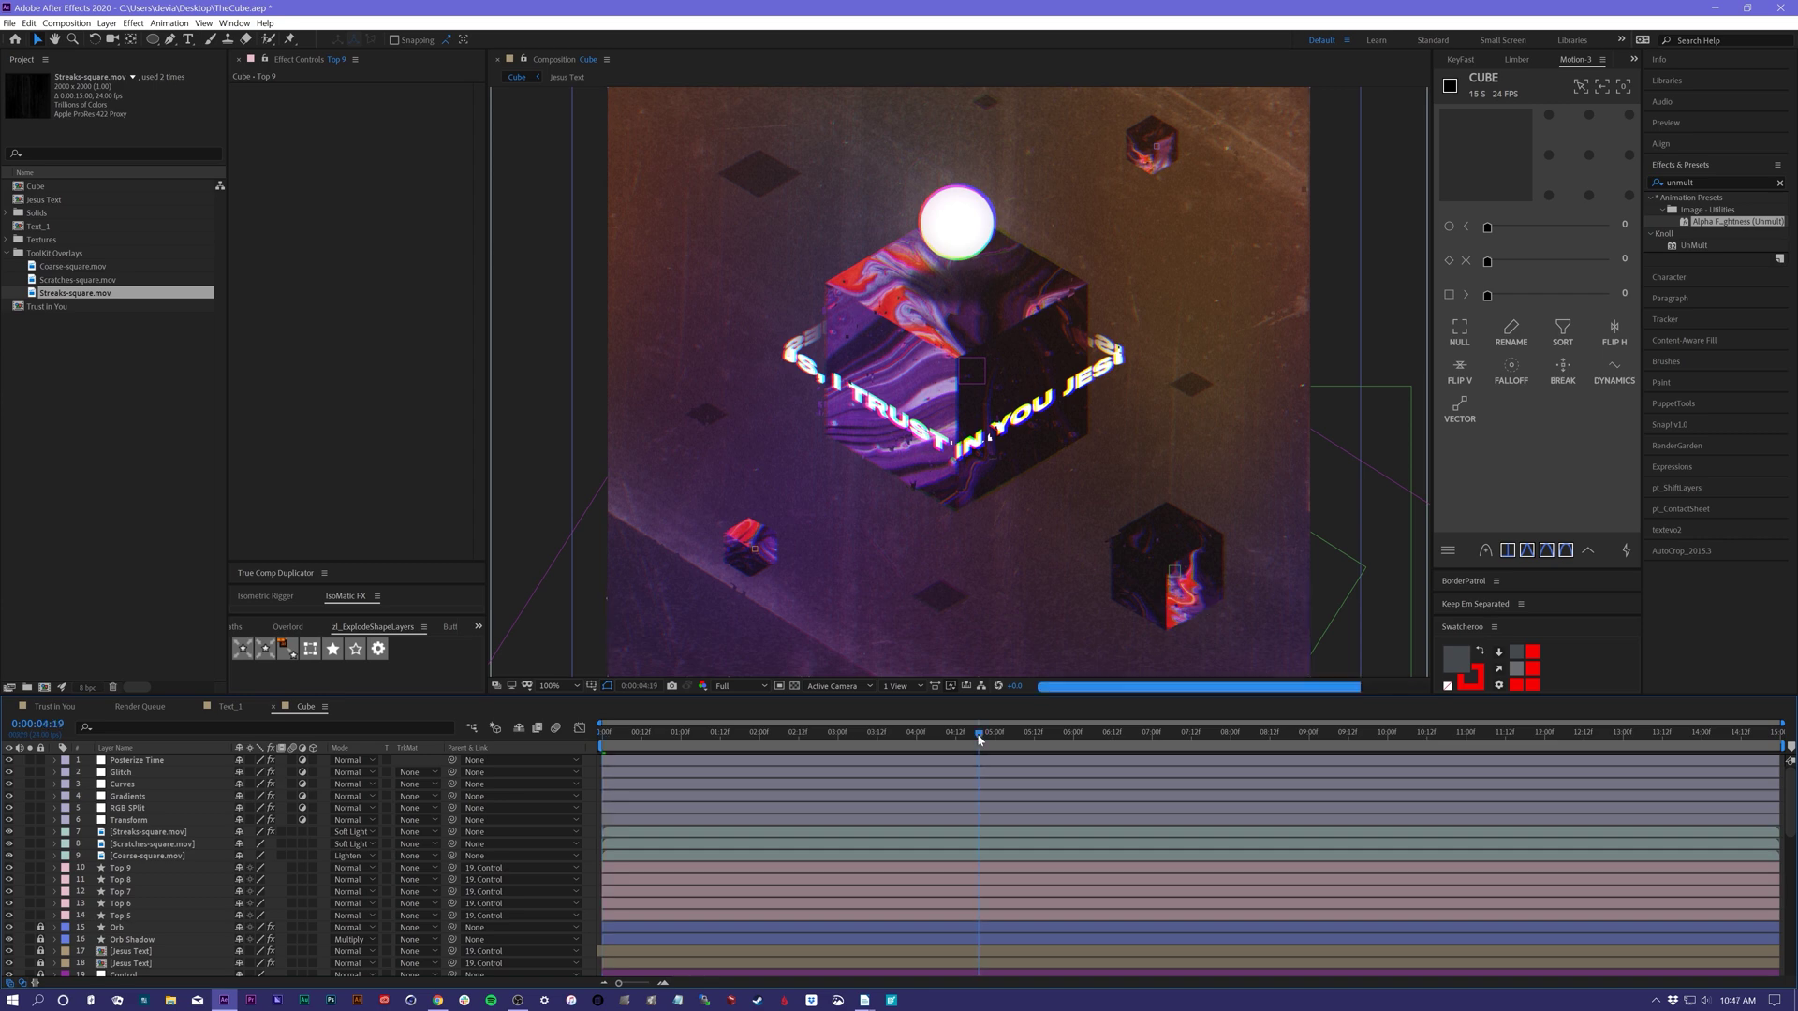